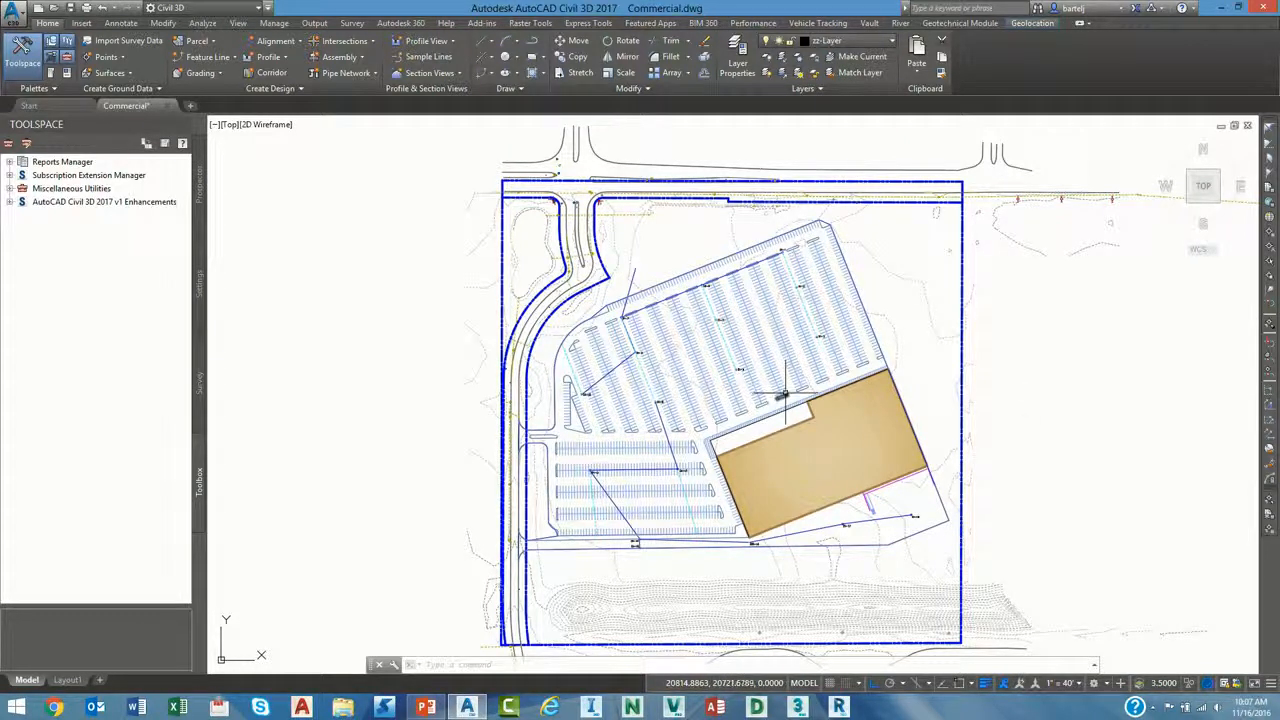
Open the drawing template file 22x34 Tiled Template.dwt from the 01 - Create Grading Sheets folder.
mouse_move(785, 396)
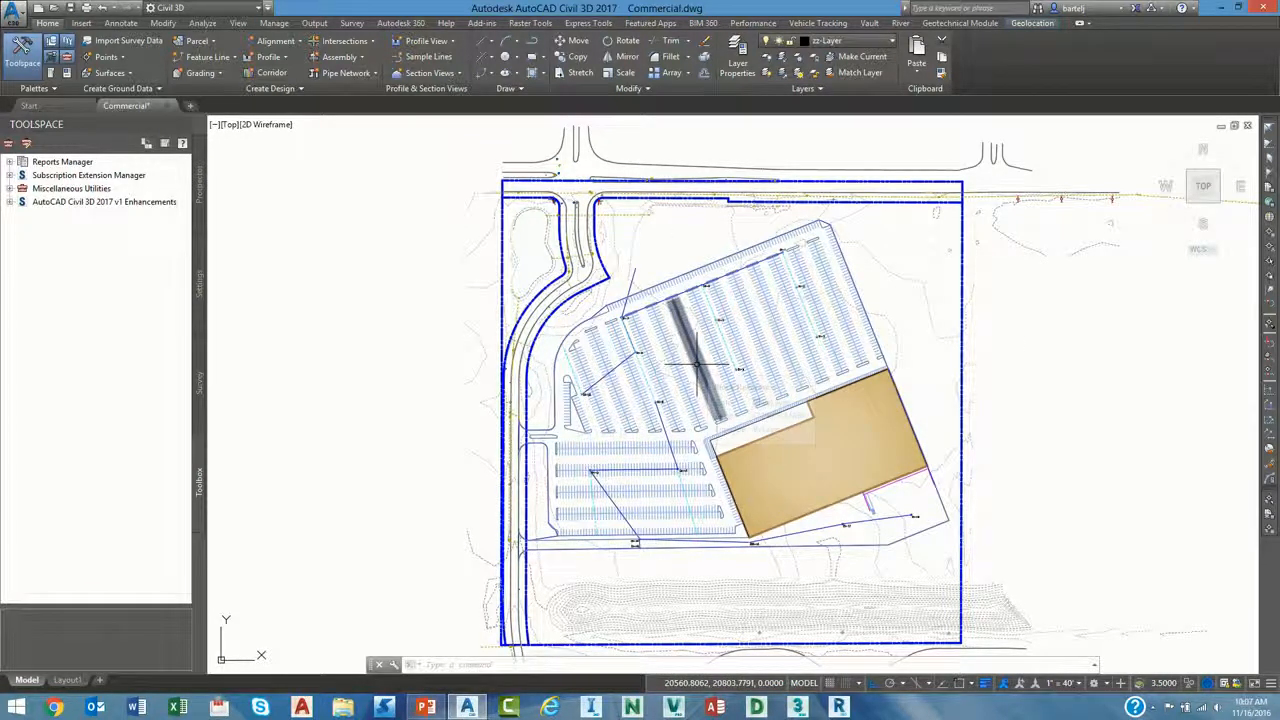
mouse_move(697, 364)
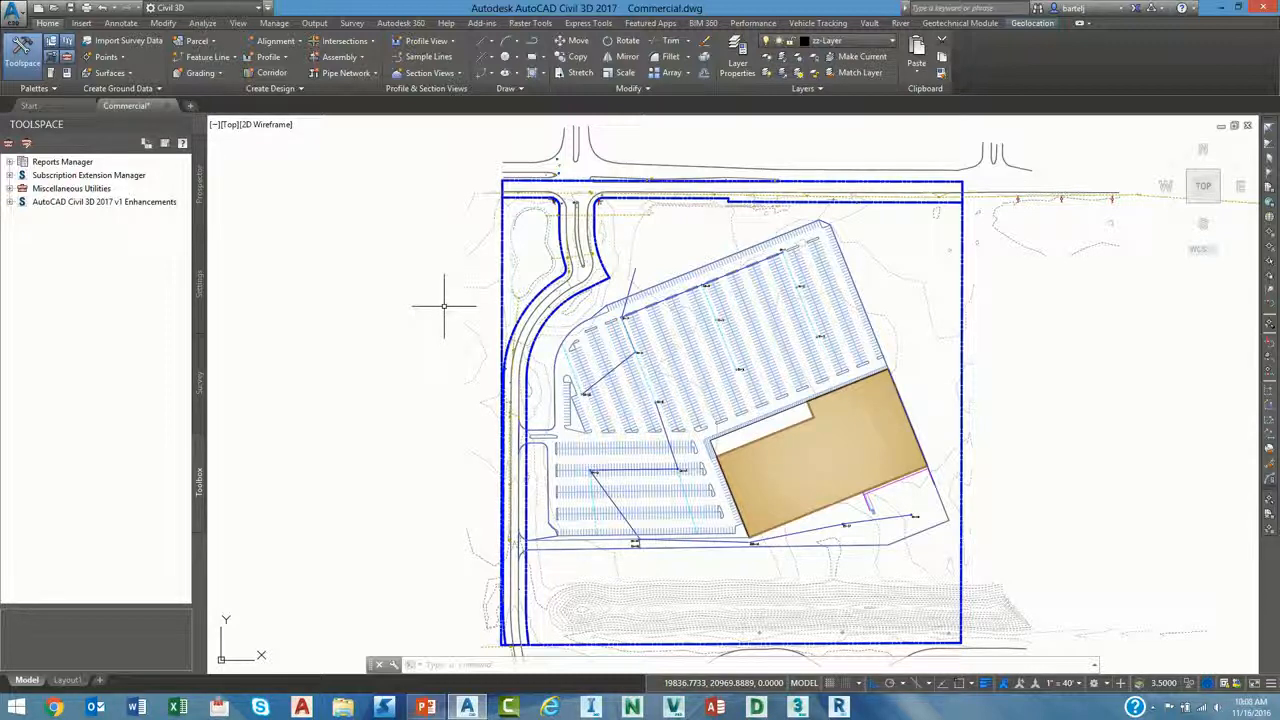
left_click(53, 8)
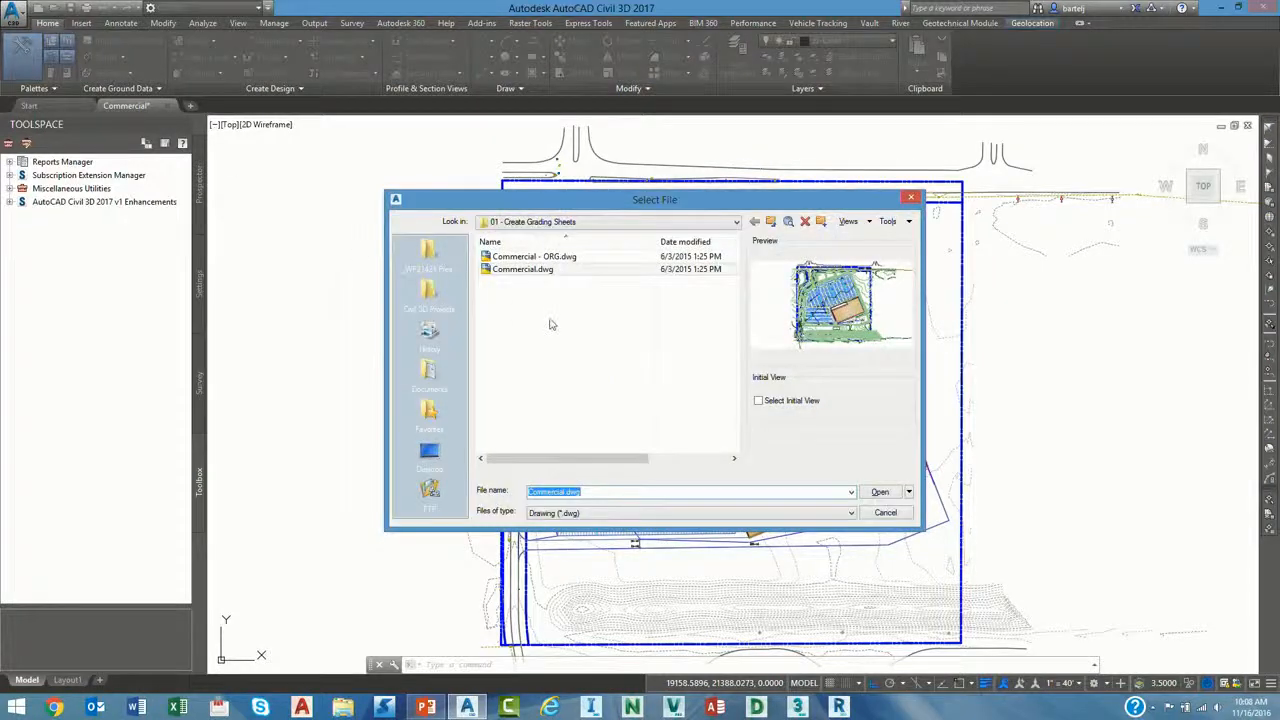
left_click(785, 513)
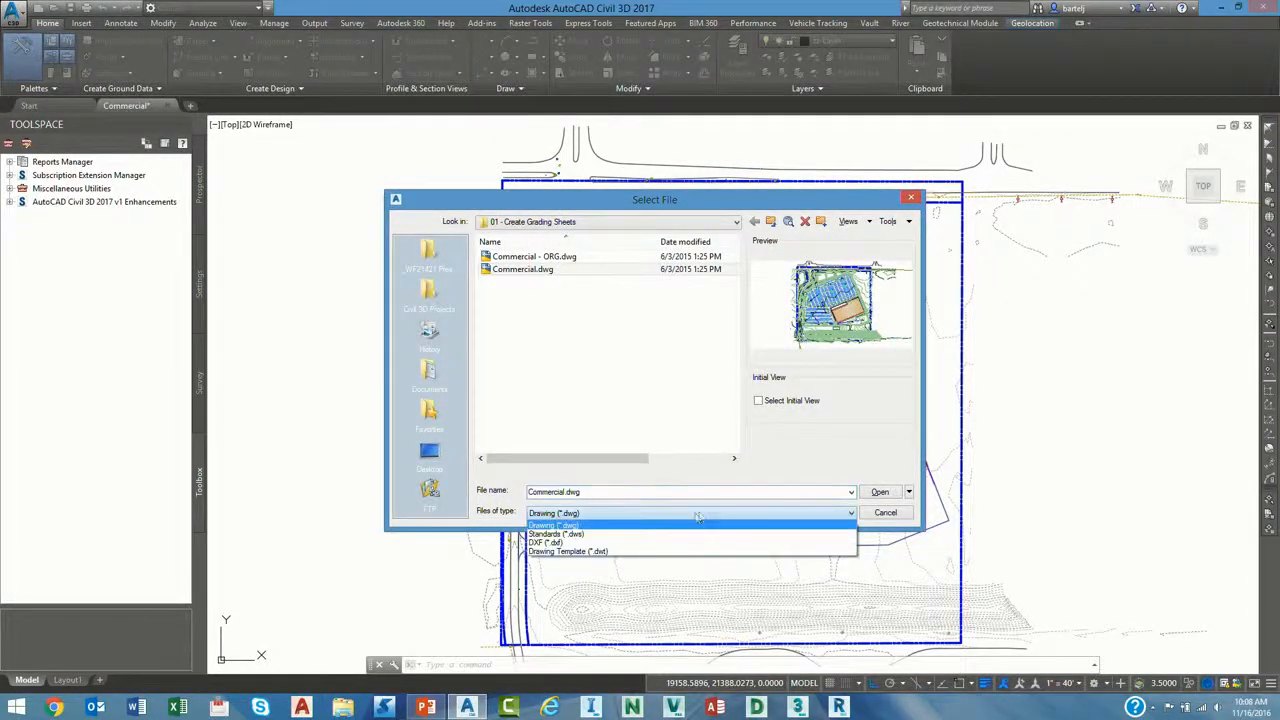
left_click(640, 557)
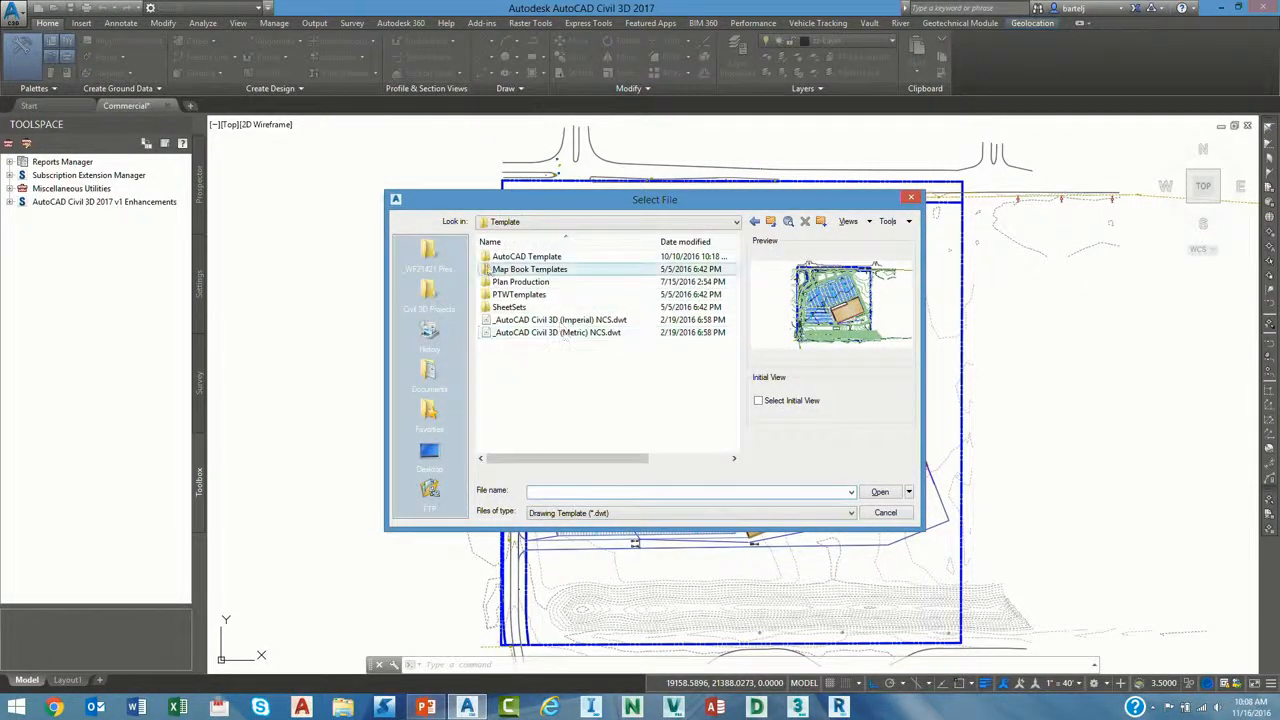
double_click(522, 256)
double_click(527, 256)
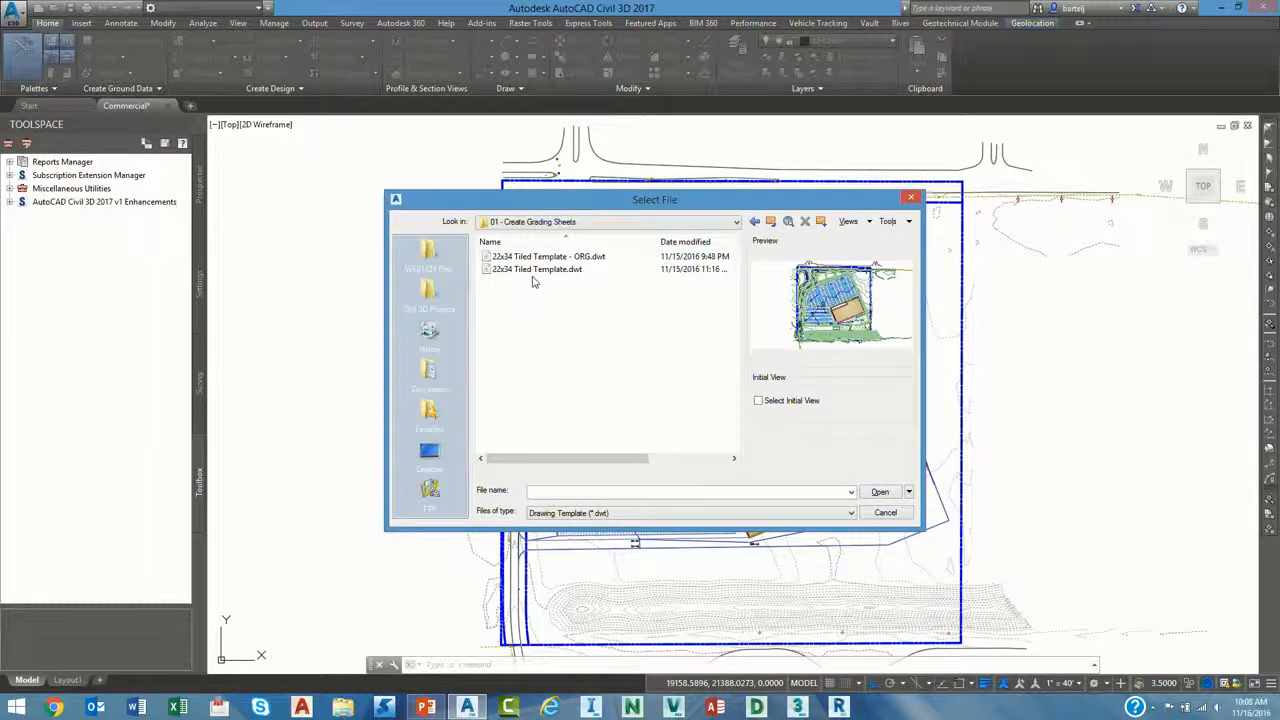
left_click(536, 270)
left_click(880, 492)
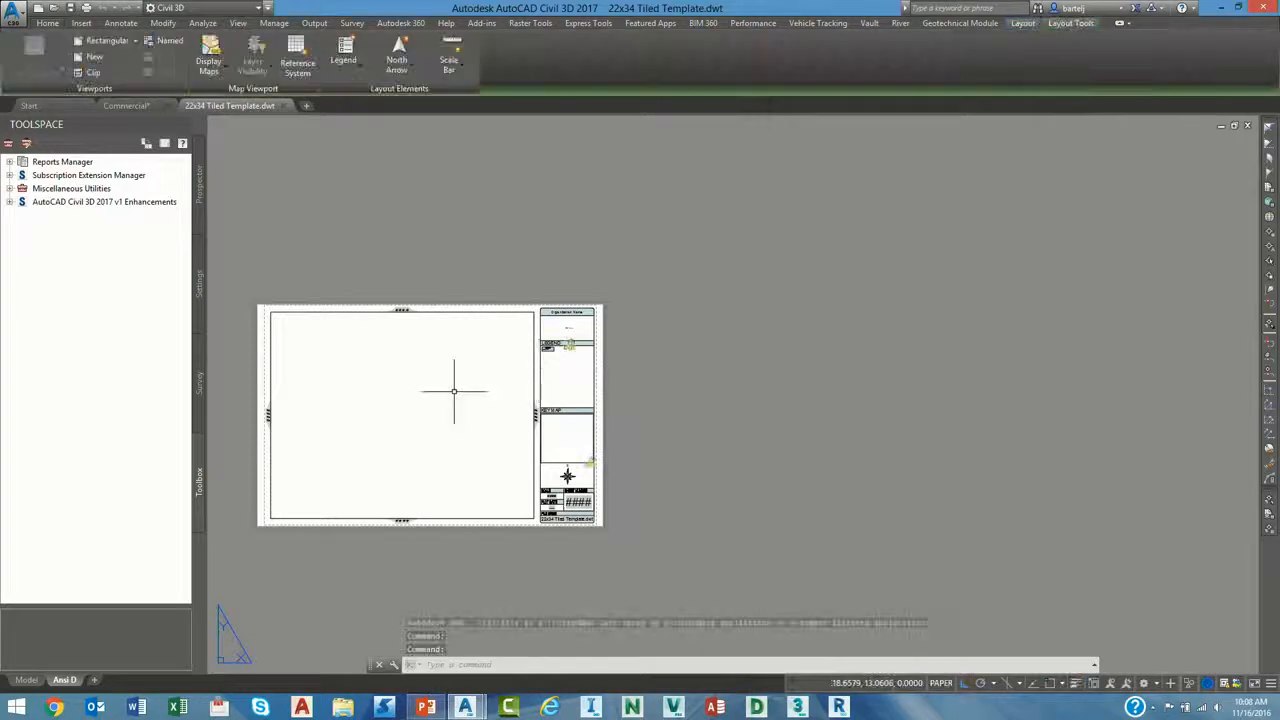
Erase the large main viewport and the key map viewport from the Ansi D layout.
scroll(646, 330, "up", 2)
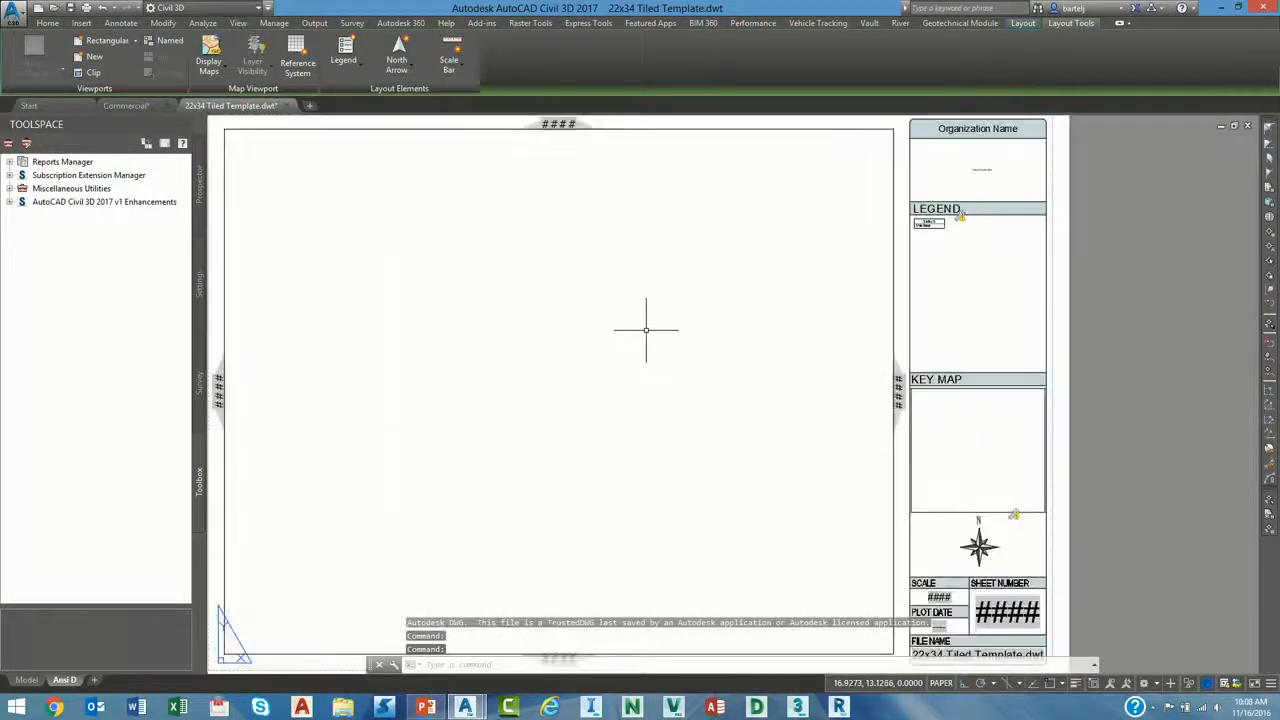
scroll(689, 331, "down", 2)
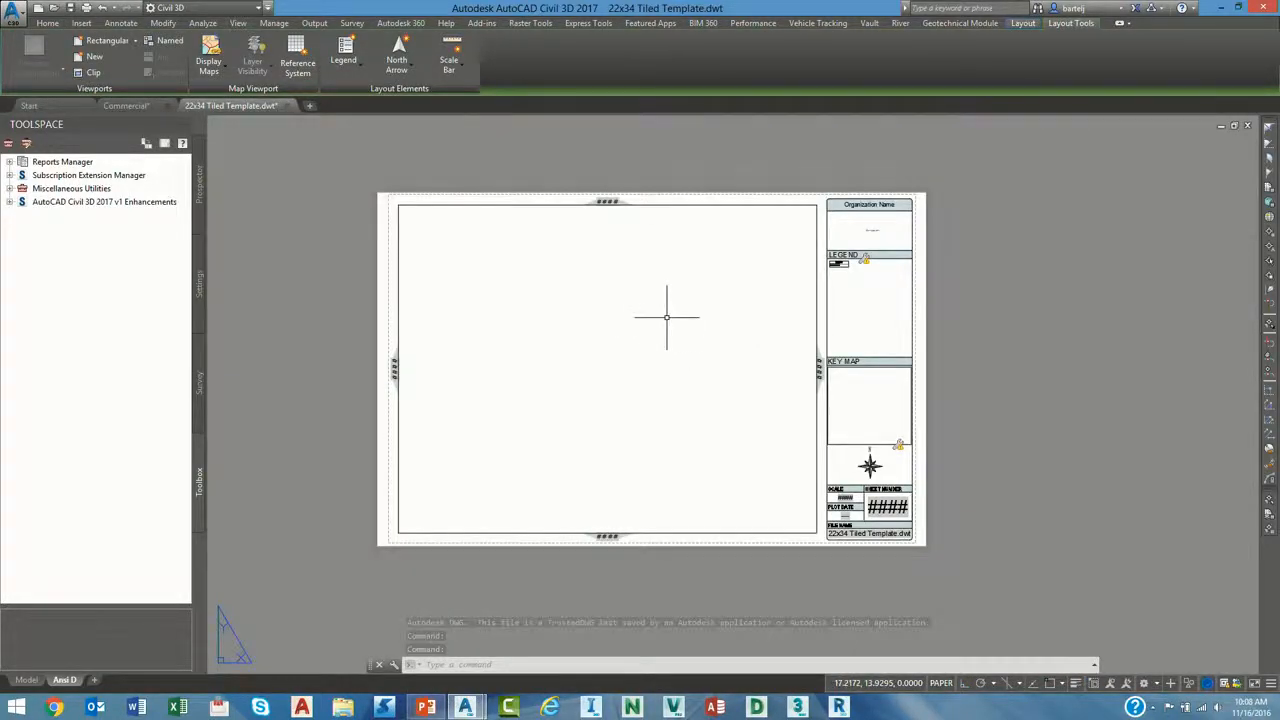
type("e")
key("Return")
left_click(764, 206)
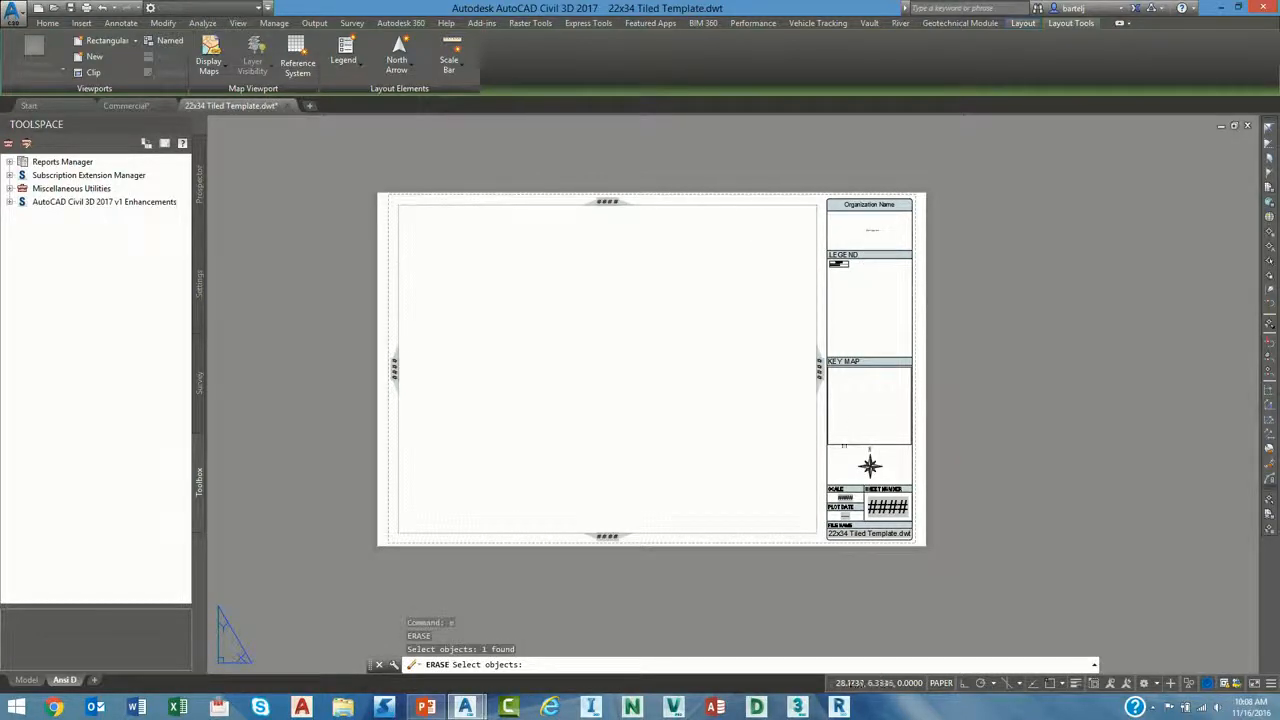
left_click(847, 443)
key("Return")
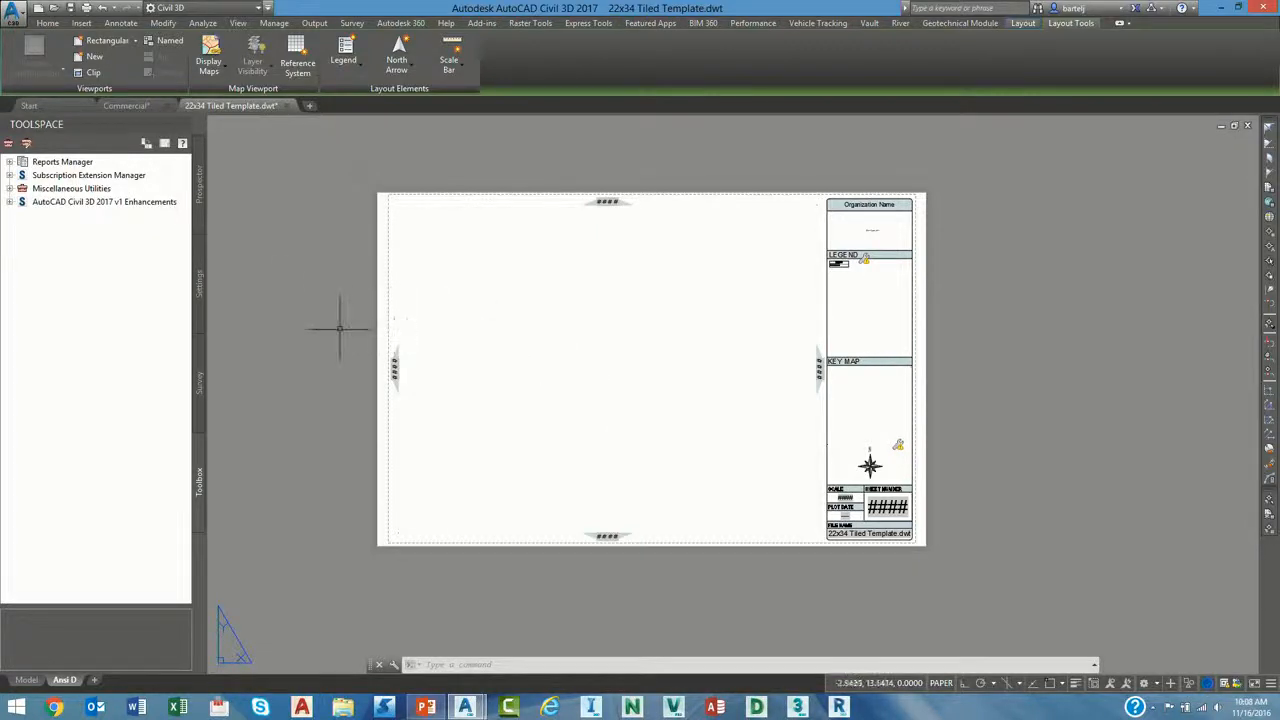
Turn on the Map Task Pane and display its Map Book view.
left_click(47, 22)
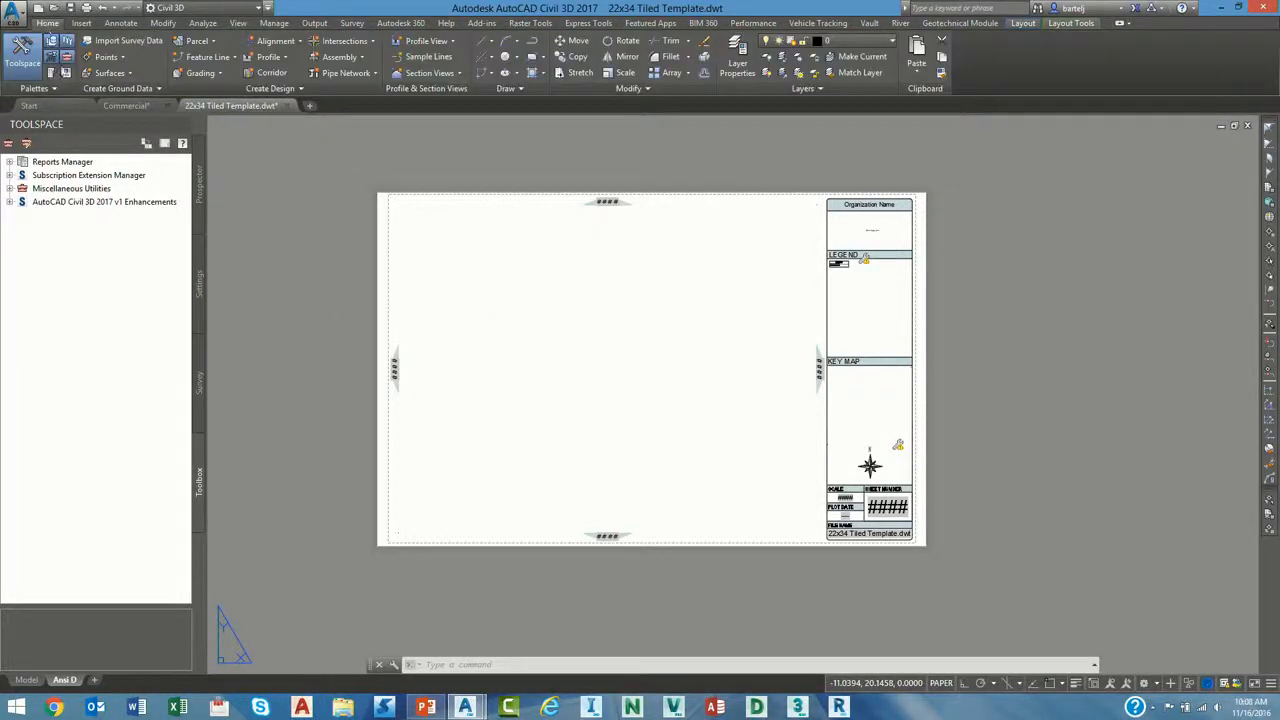
left_click(56, 89)
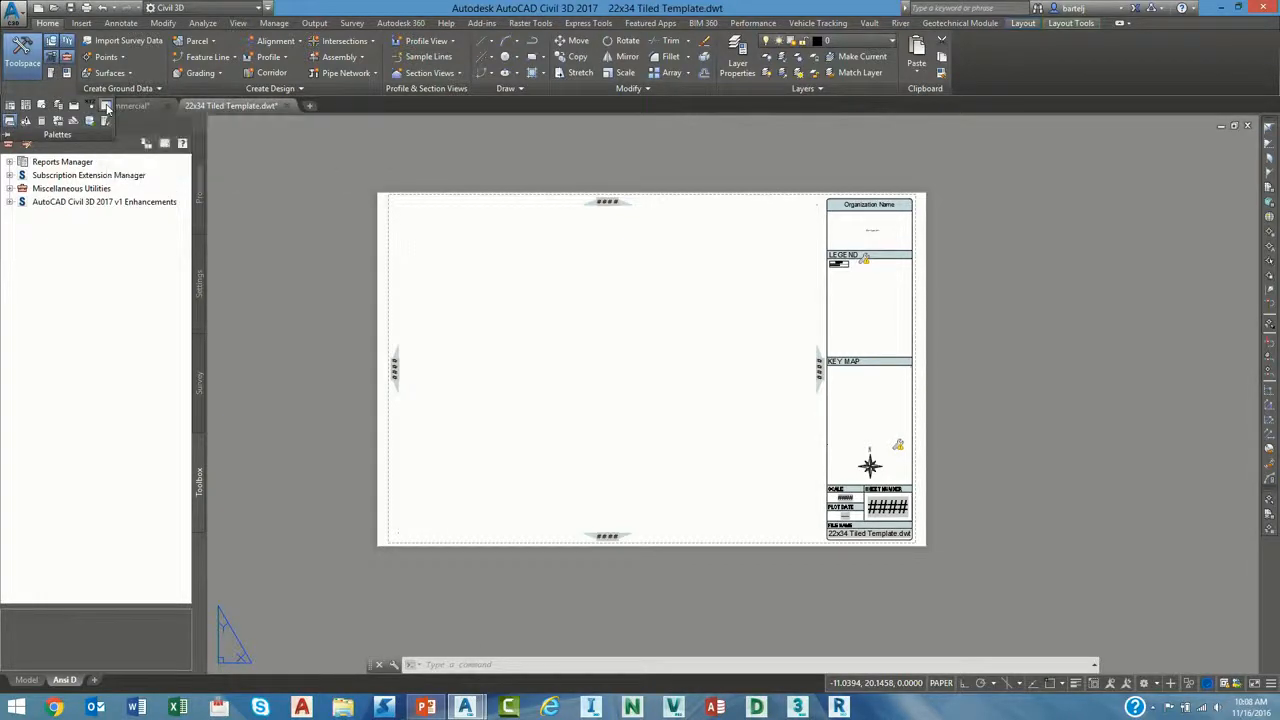
left_click(107, 107)
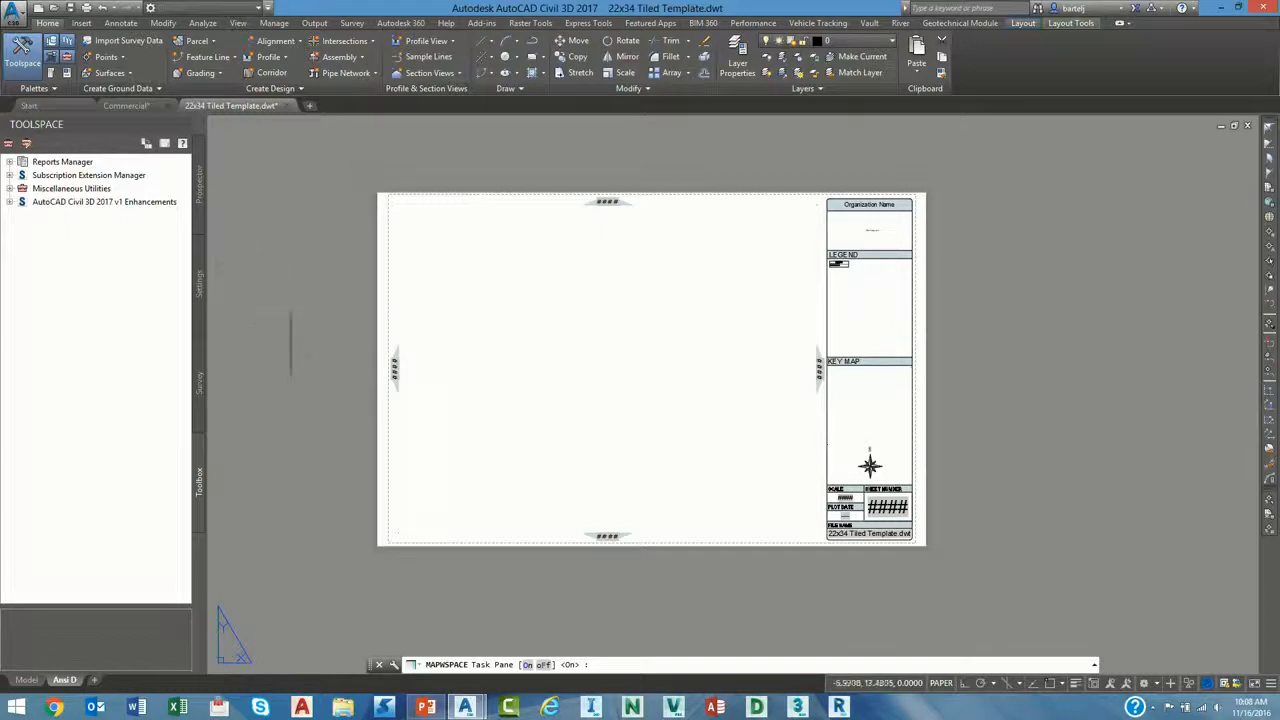
left_click(527, 665)
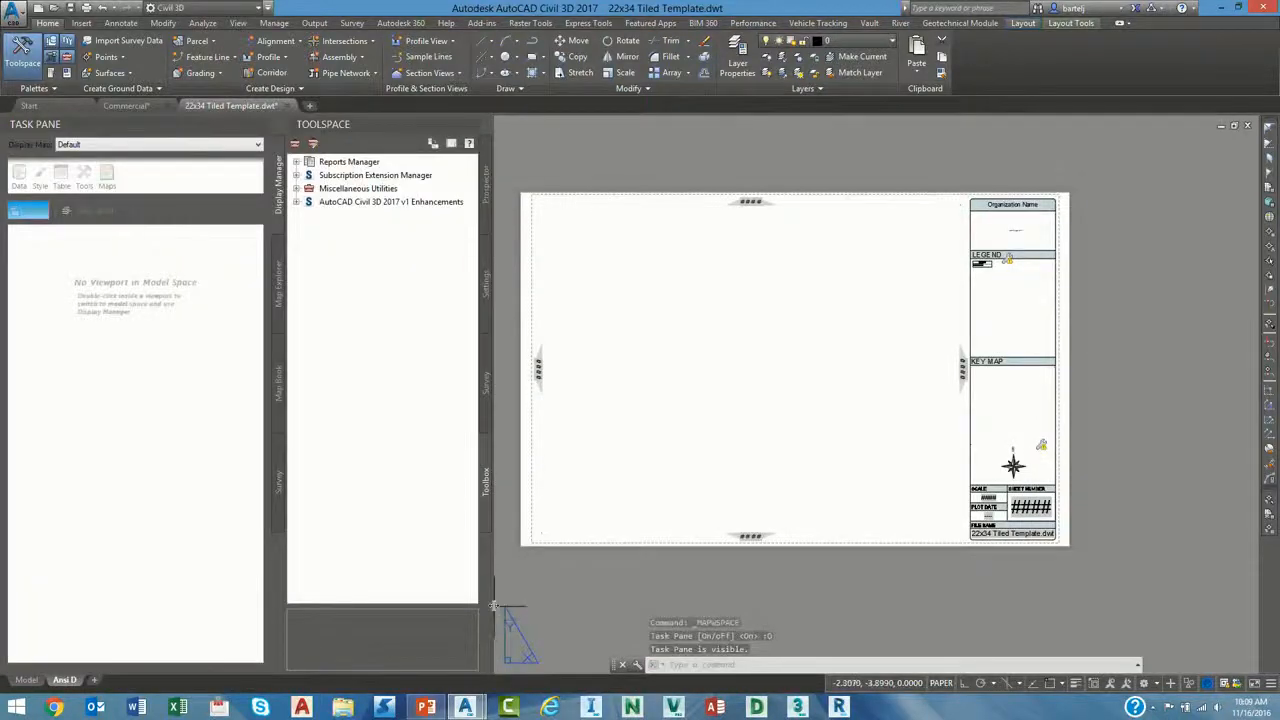
left_click(279, 380)
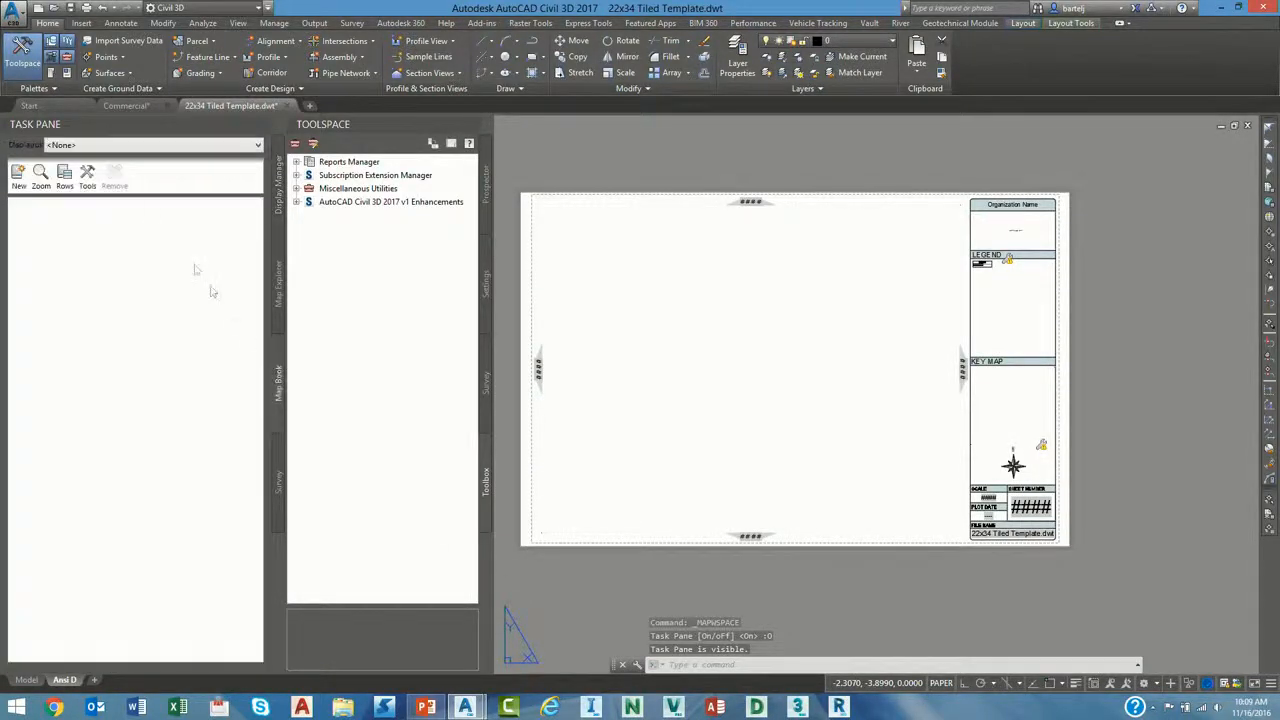
left_click(87, 180)
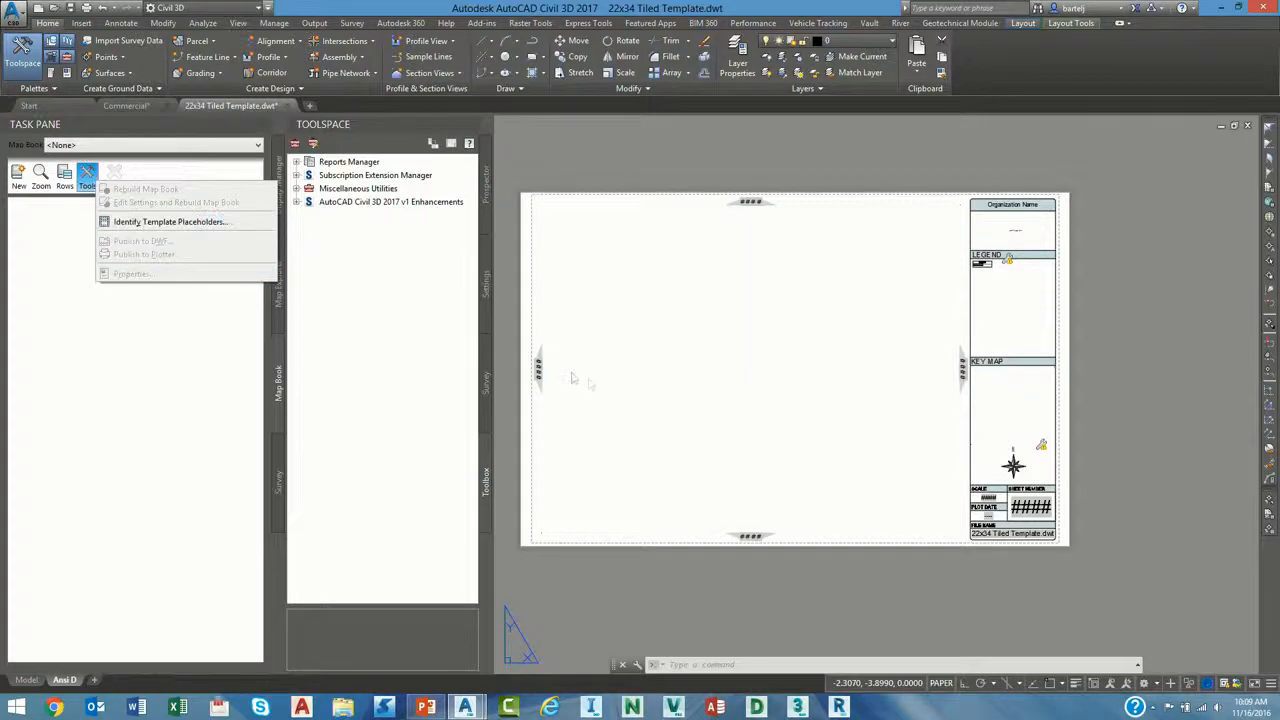
left_click(655, 388)
left_click(648, 380)
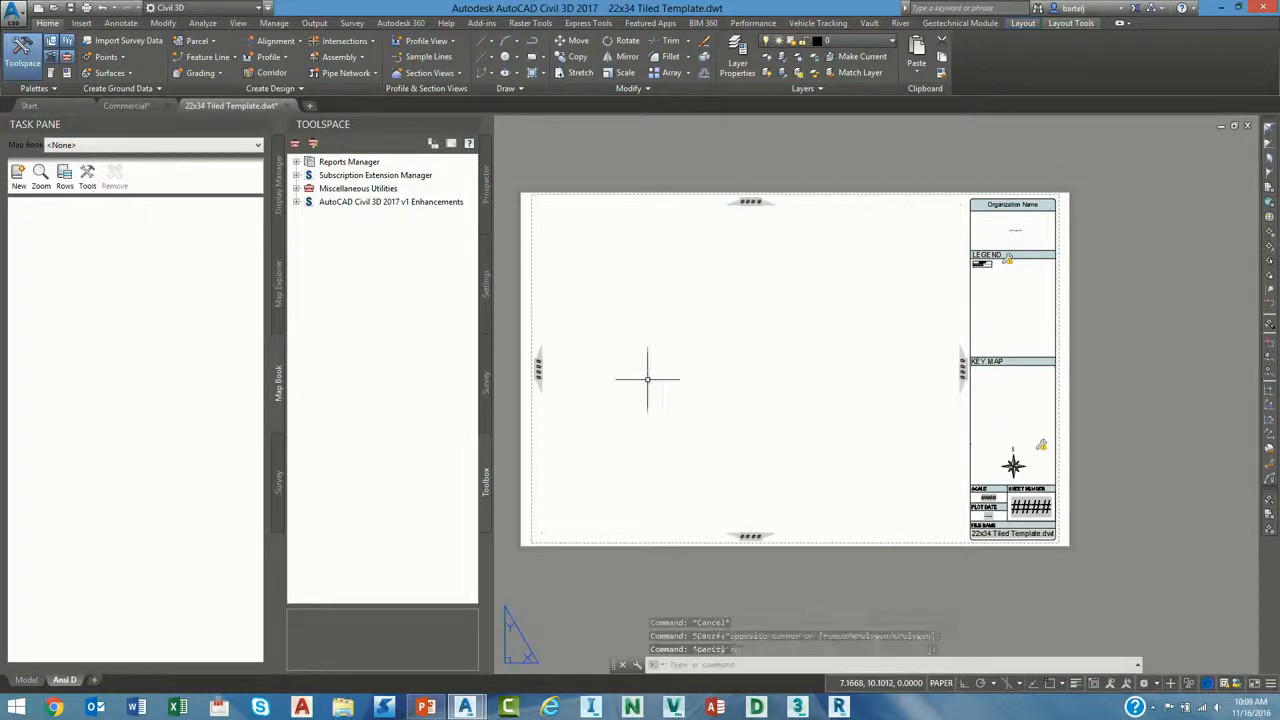
Create the main sheet viewport with MVIEW, snapping its opposite corners to the nodes of the empty map area.
type("mview")
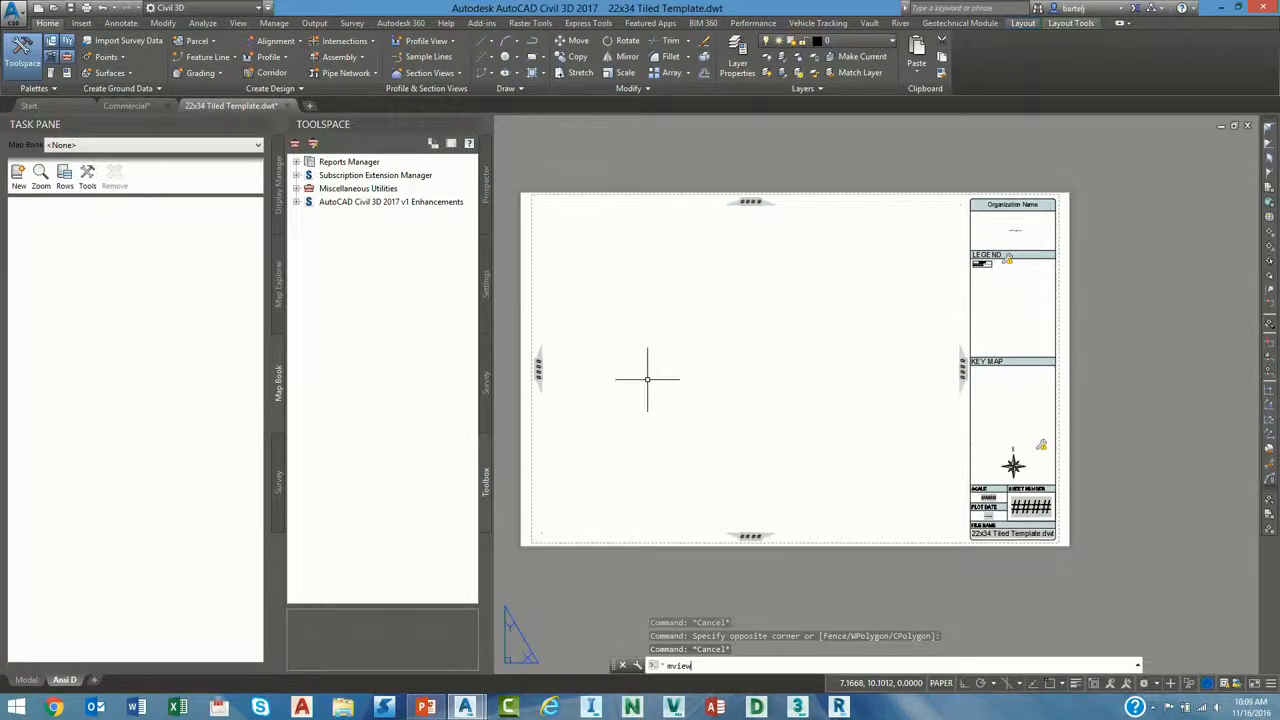
key("Return")
right_click(592, 424, "shift")
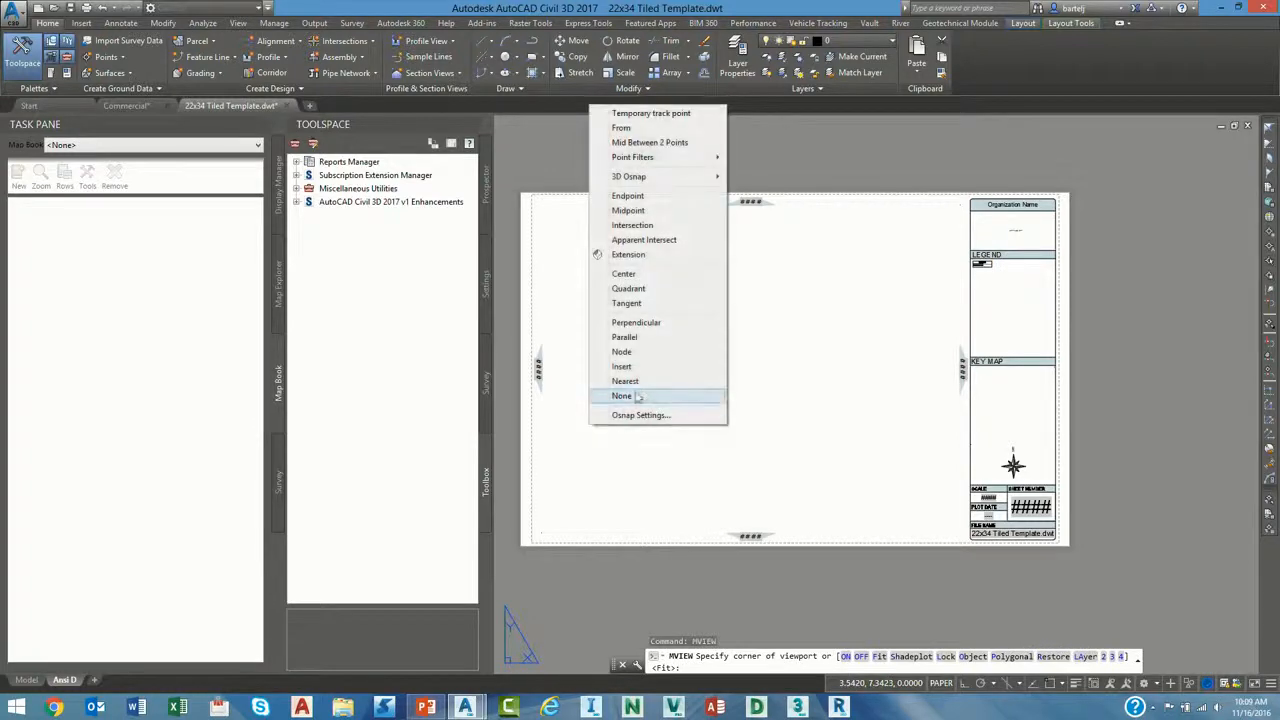
left_click(640, 352)
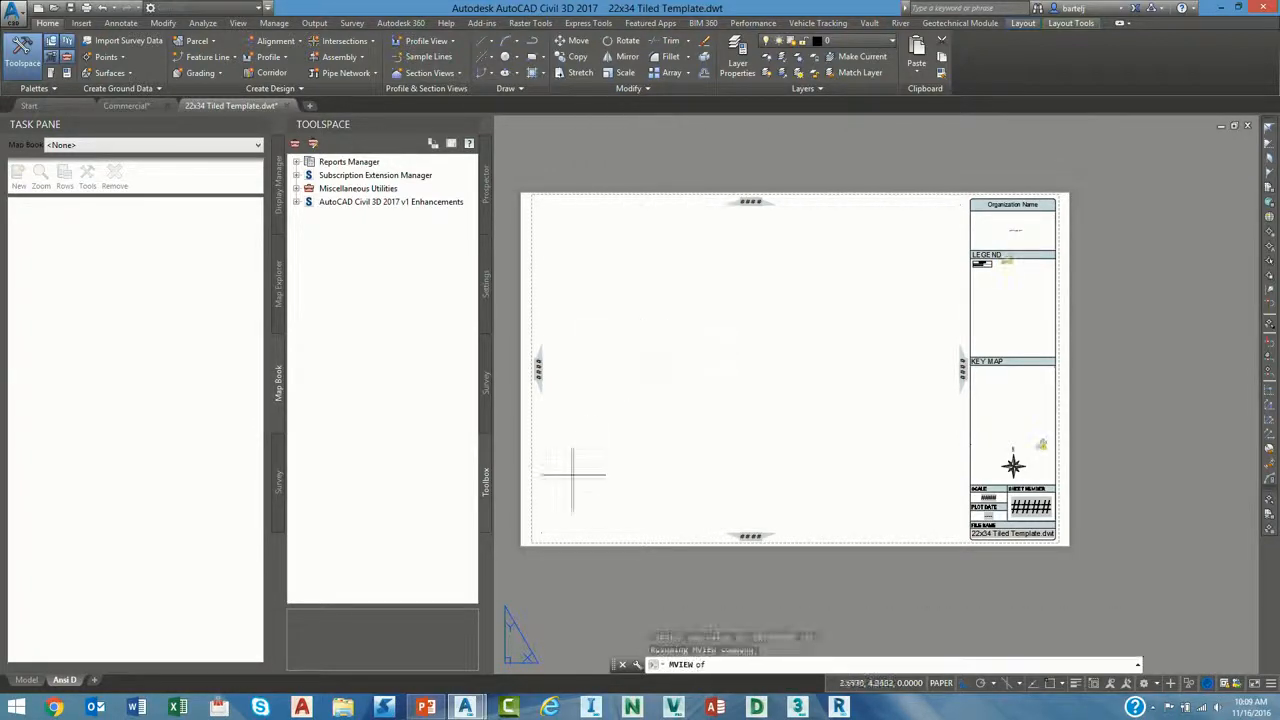
left_click(545, 530)
right_click(868, 248, "shift")
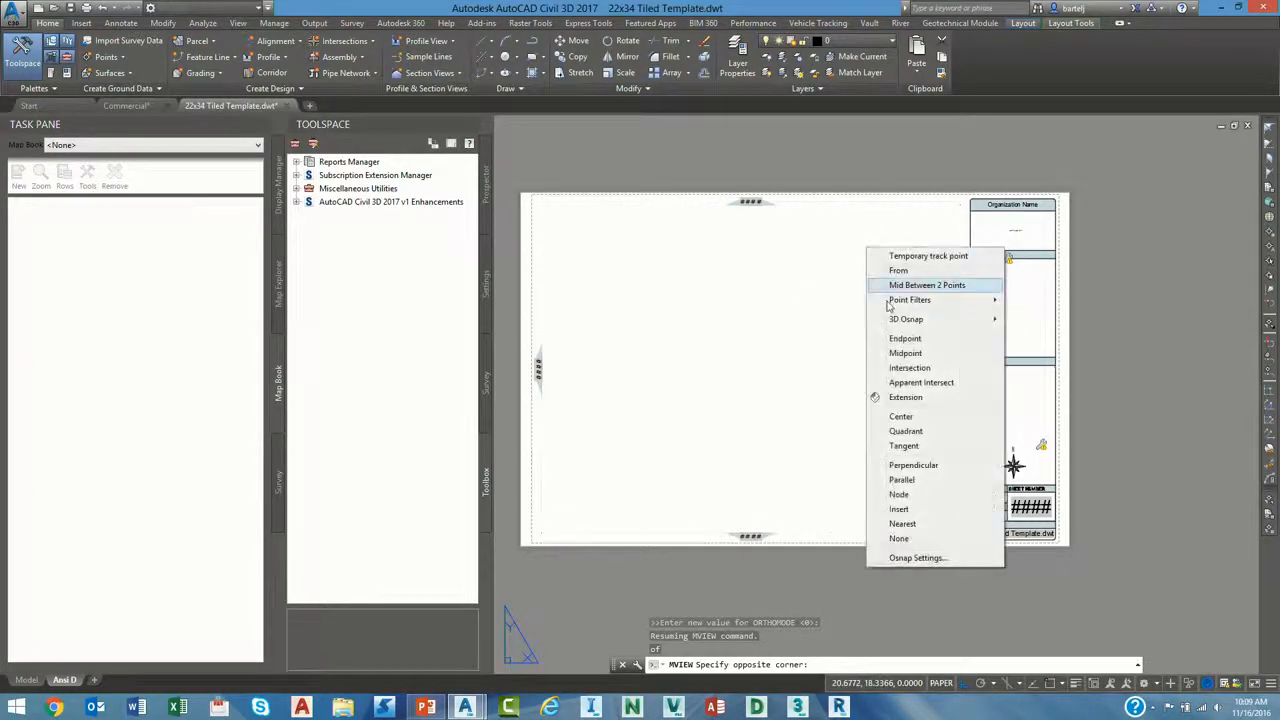
left_click(900, 494)
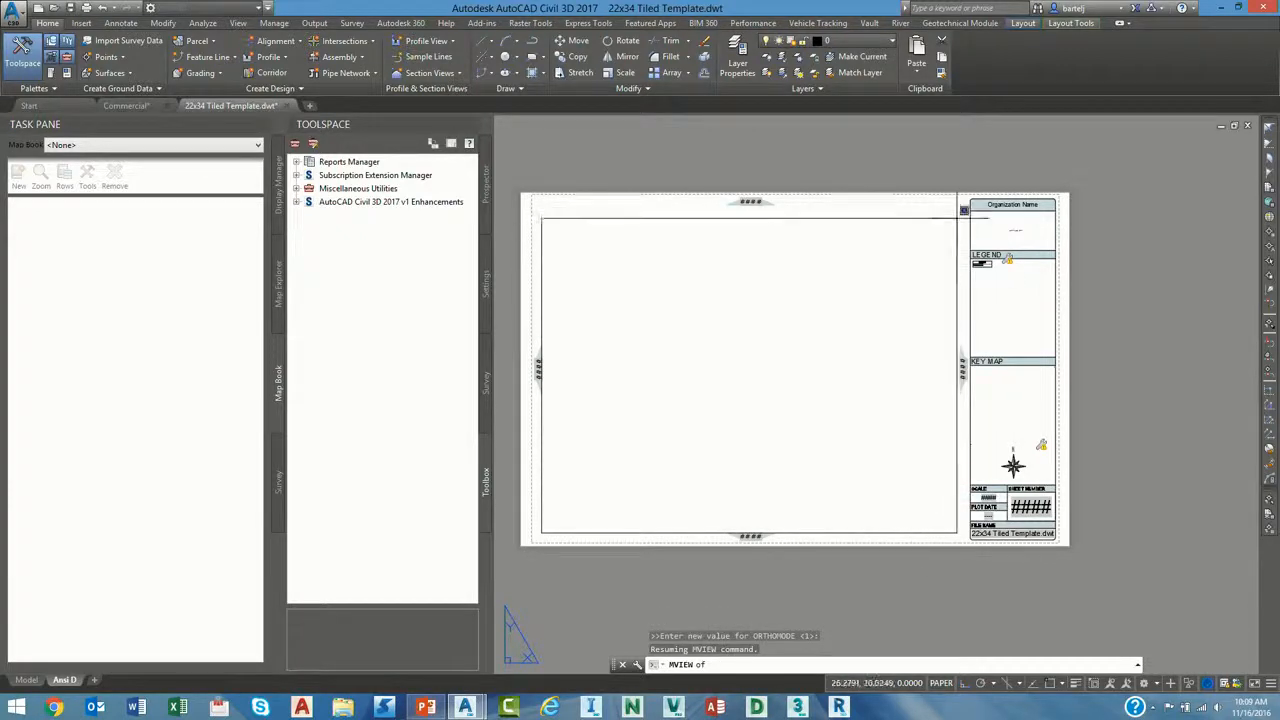
left_click(958, 212)
Create a second viewport in the title block's KEY MAP area, snapping its opposite corners to the nodes there.
right_click(916, 376)
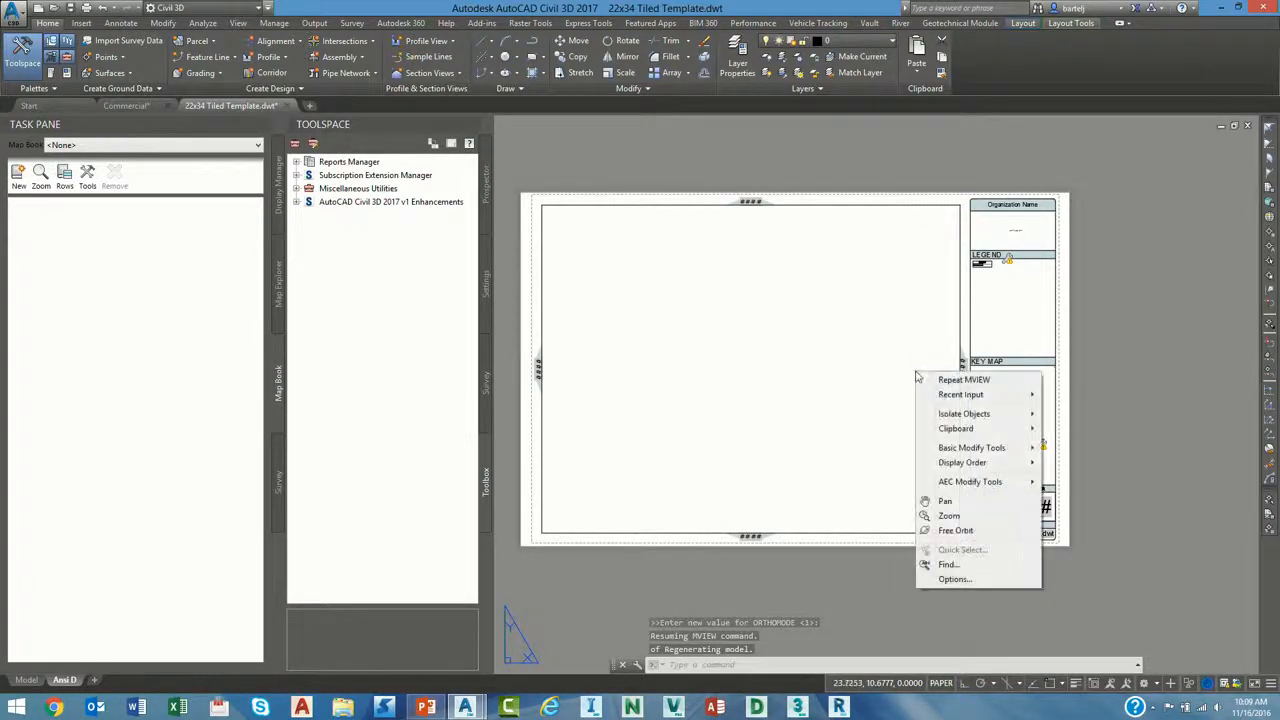
left_click(943, 379)
right_click(908, 374, "shift")
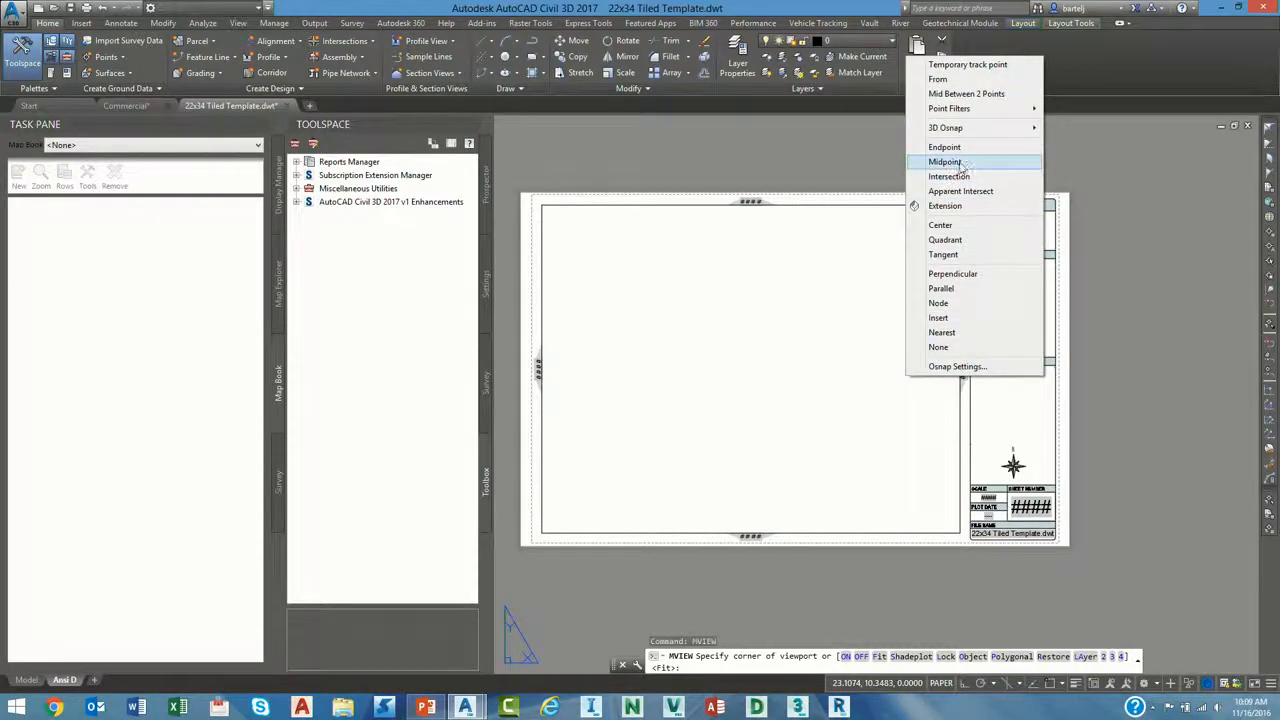
left_click(964, 305)
left_click(972, 441)
right_click(1013, 391, "shift")
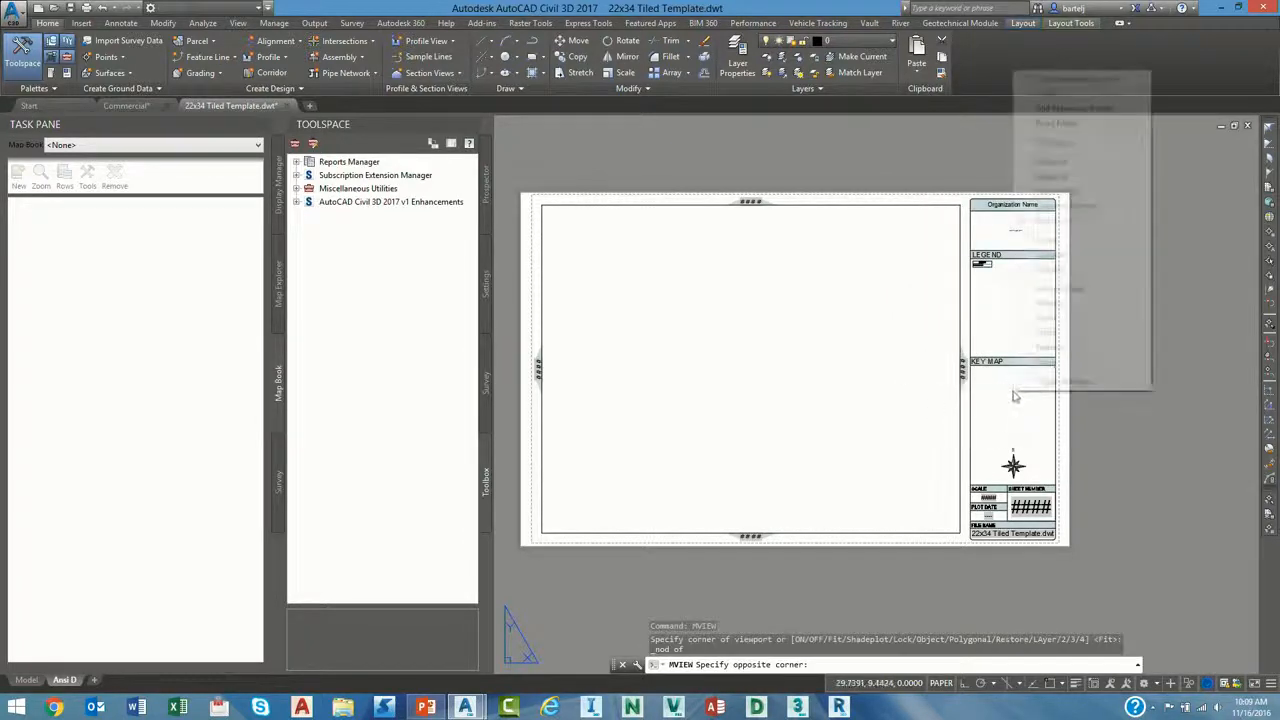
left_click(1042, 318)
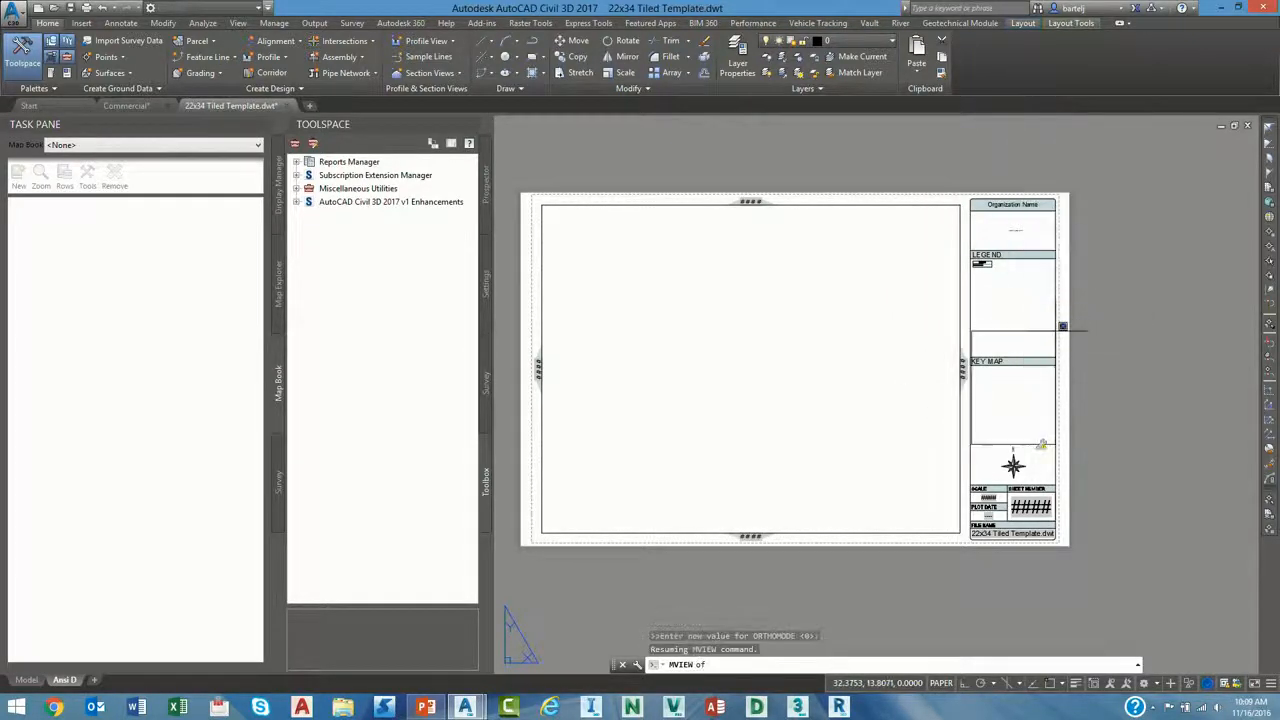
left_click(1058, 362)
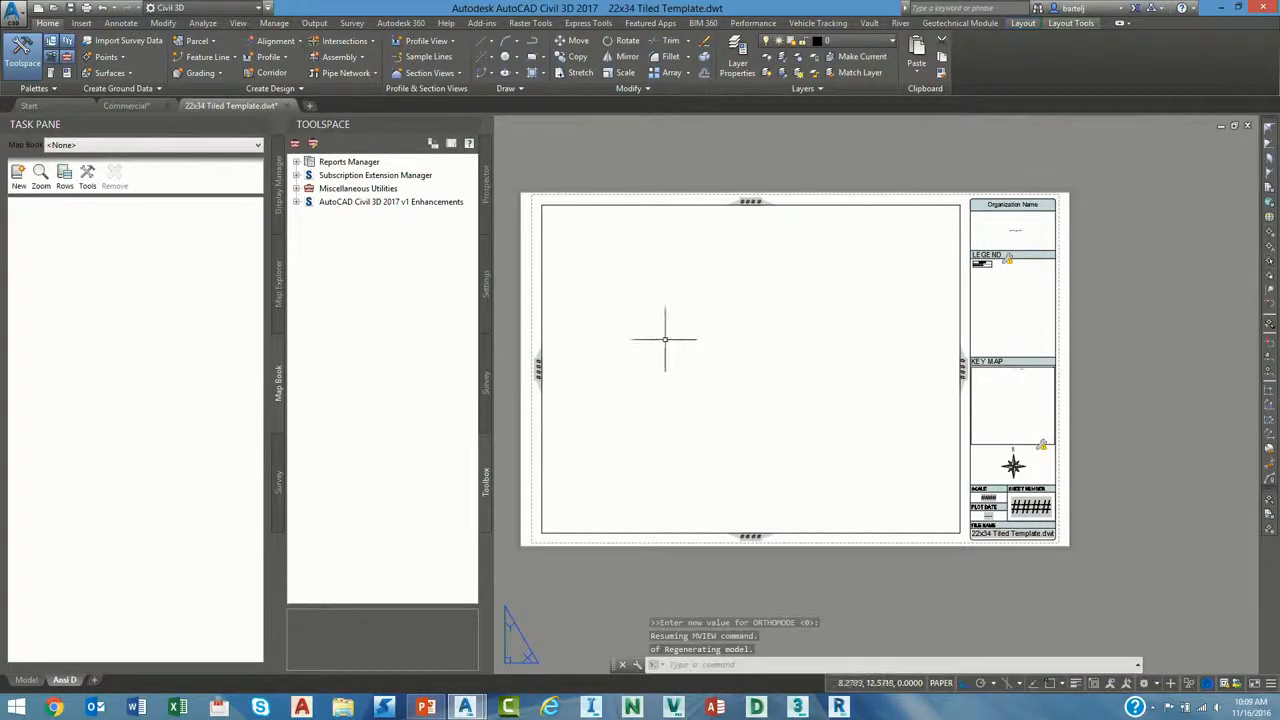
Identify the large sheet viewport as the map book template's Main Viewport placeholder.
left_click(87, 178)
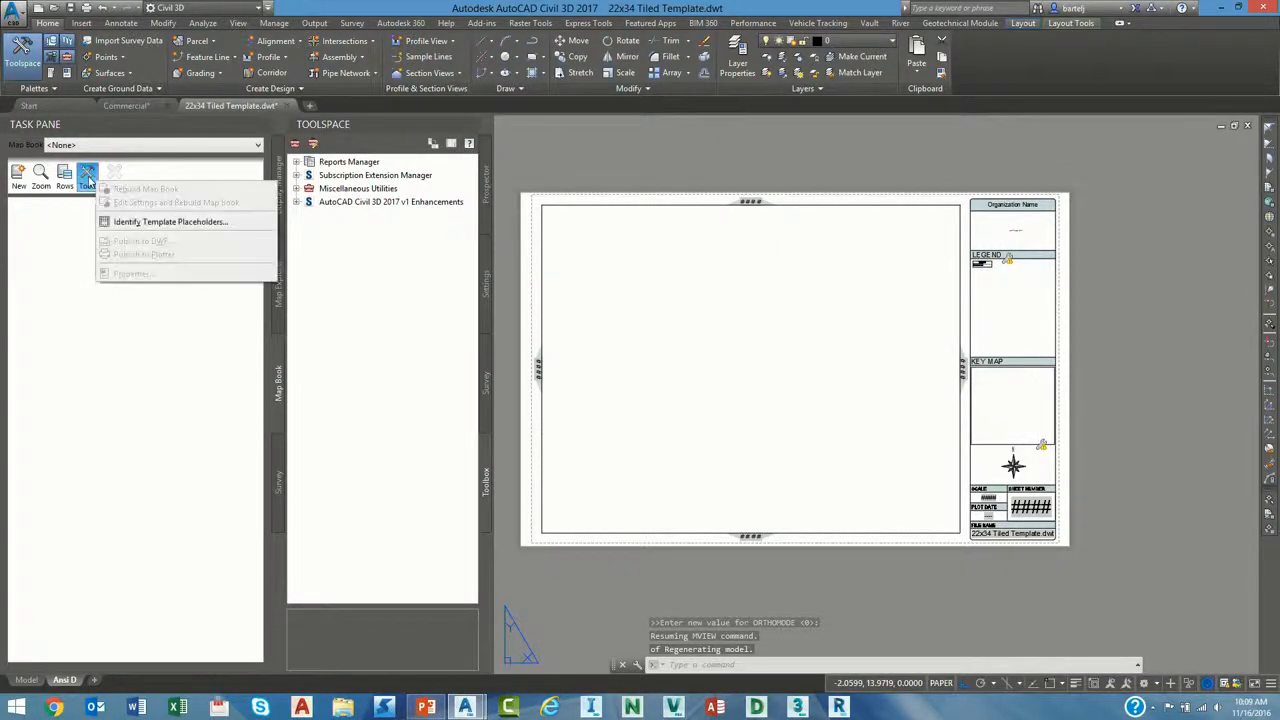
left_click(140, 221)
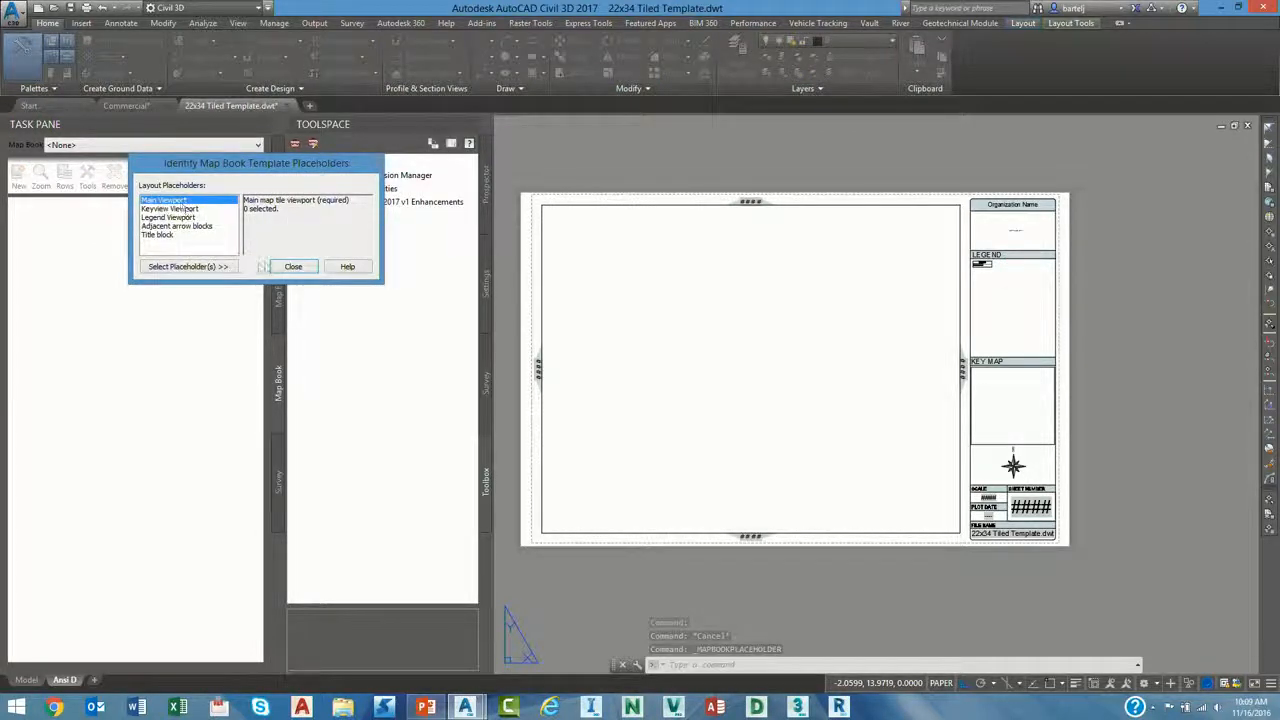
left_click(188, 266)
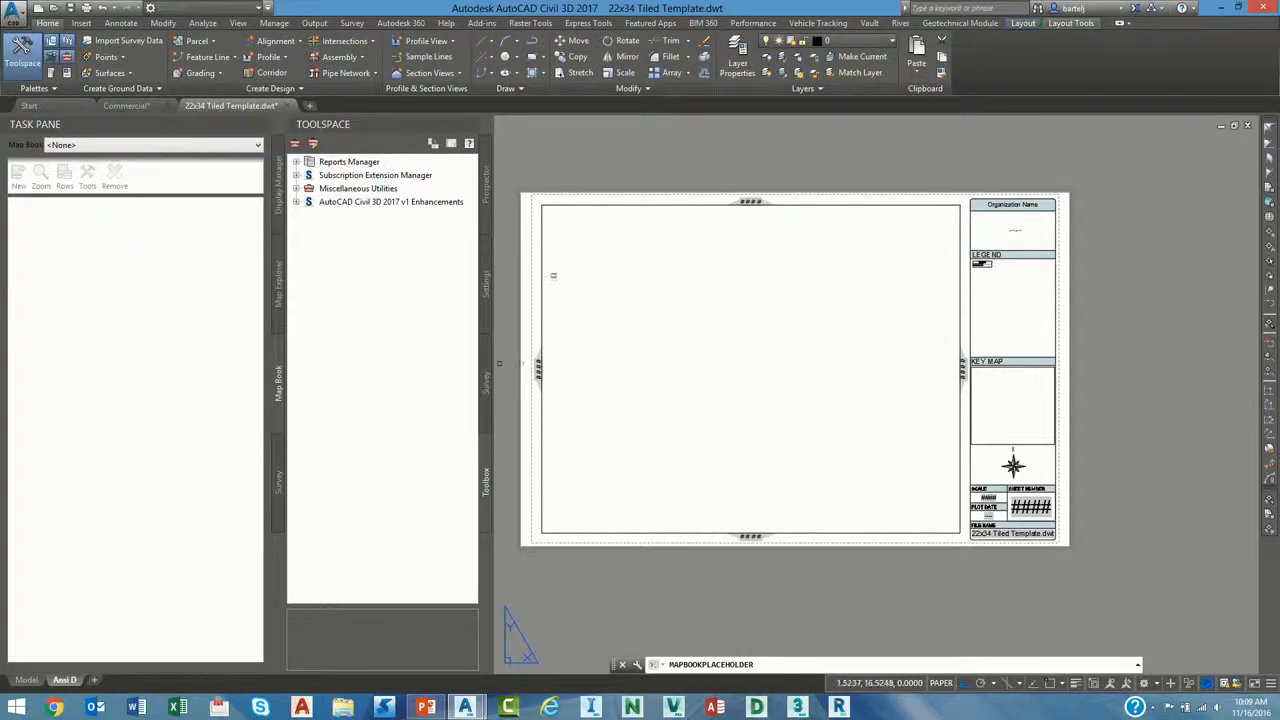
left_click(540, 277)
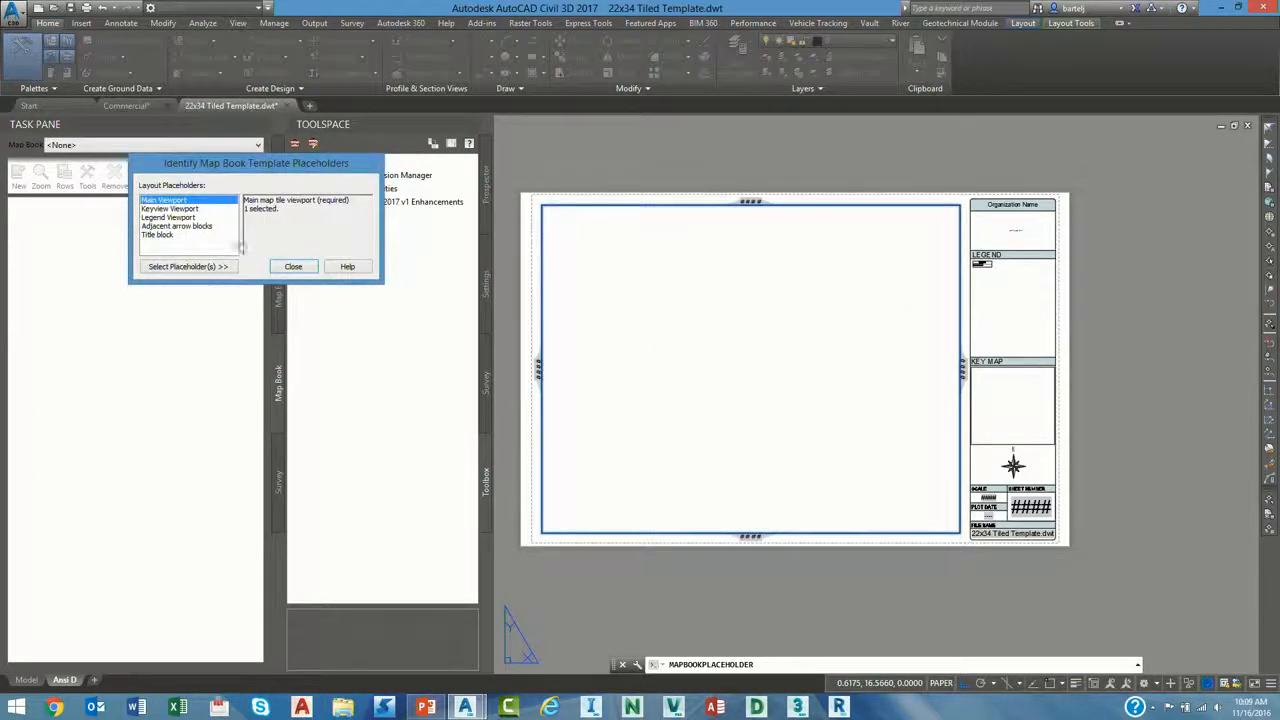
Assign the key map viewport as the Keyview Viewport placeholder, check both viewport assignments and finish identifying placeholders.
left_click(195, 209)
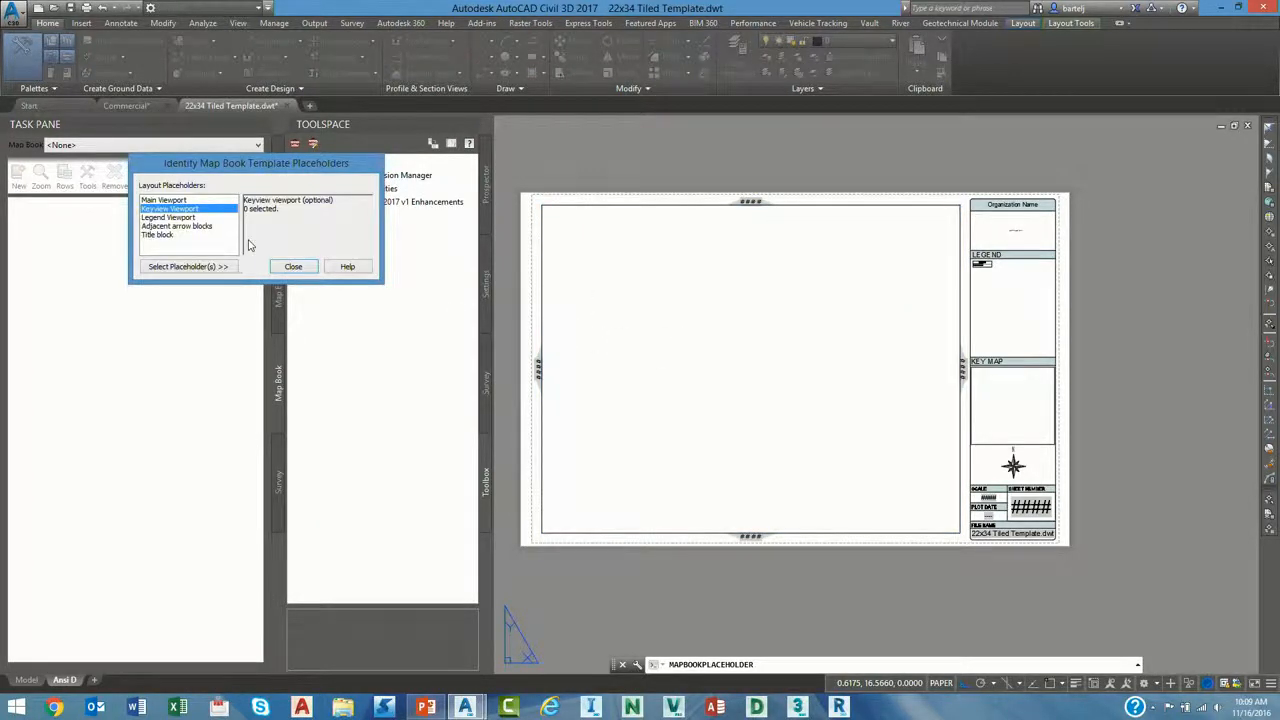
left_click(200, 267)
left_click(998, 441)
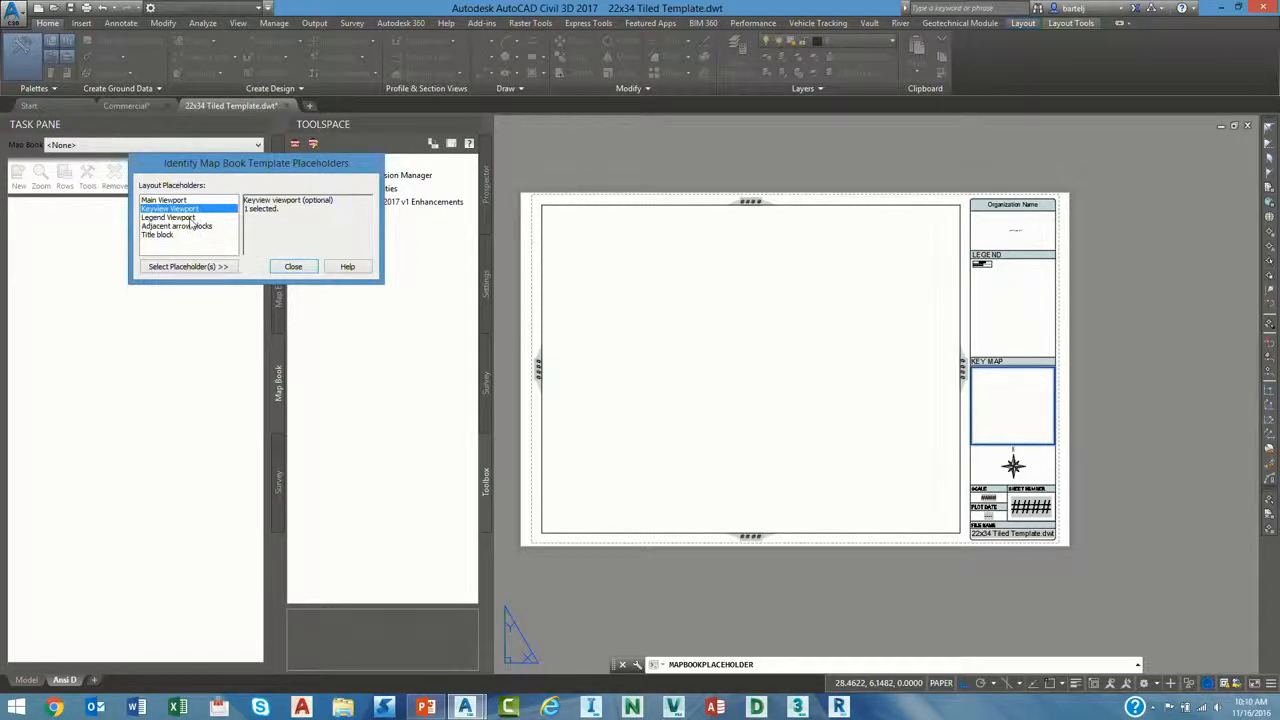
left_click(172, 201)
left_click(177, 209)
left_click(292, 268)
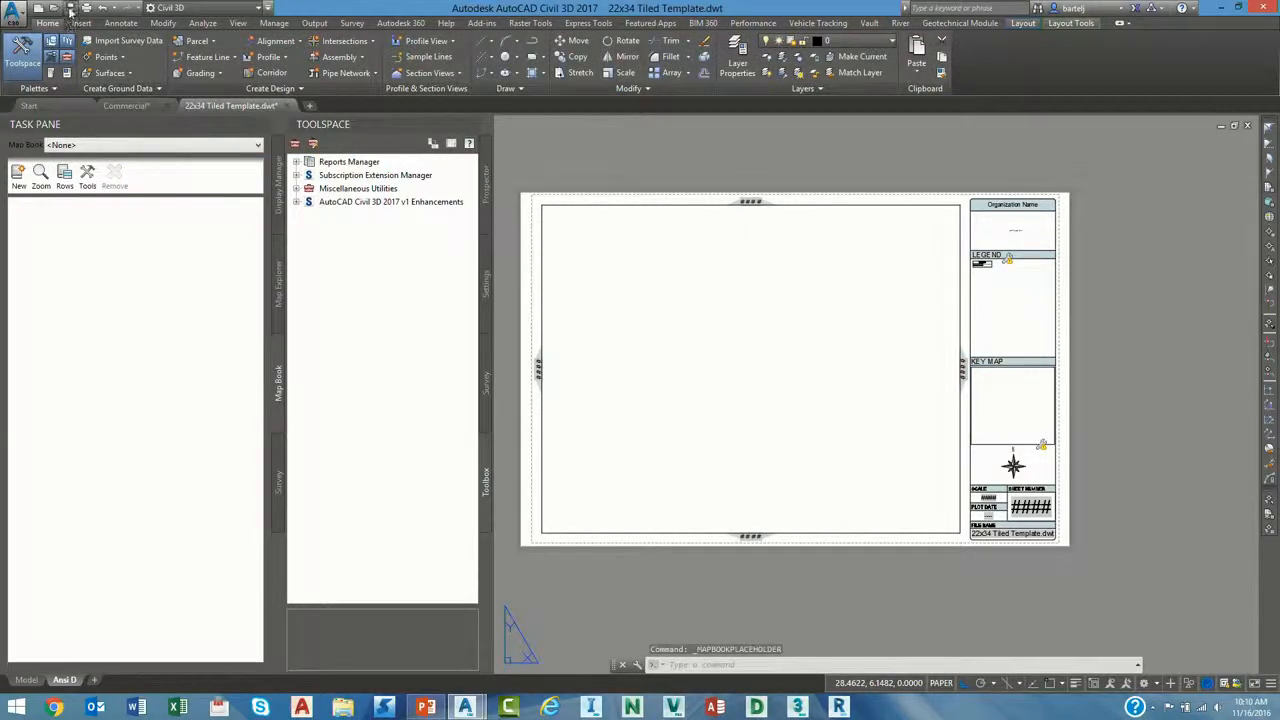
Save the 22x34 tiled sheet template and close it to return to the Commercial drawing.
key("ctrl+s")
left_click(18, 18)
left_click(45, 395)
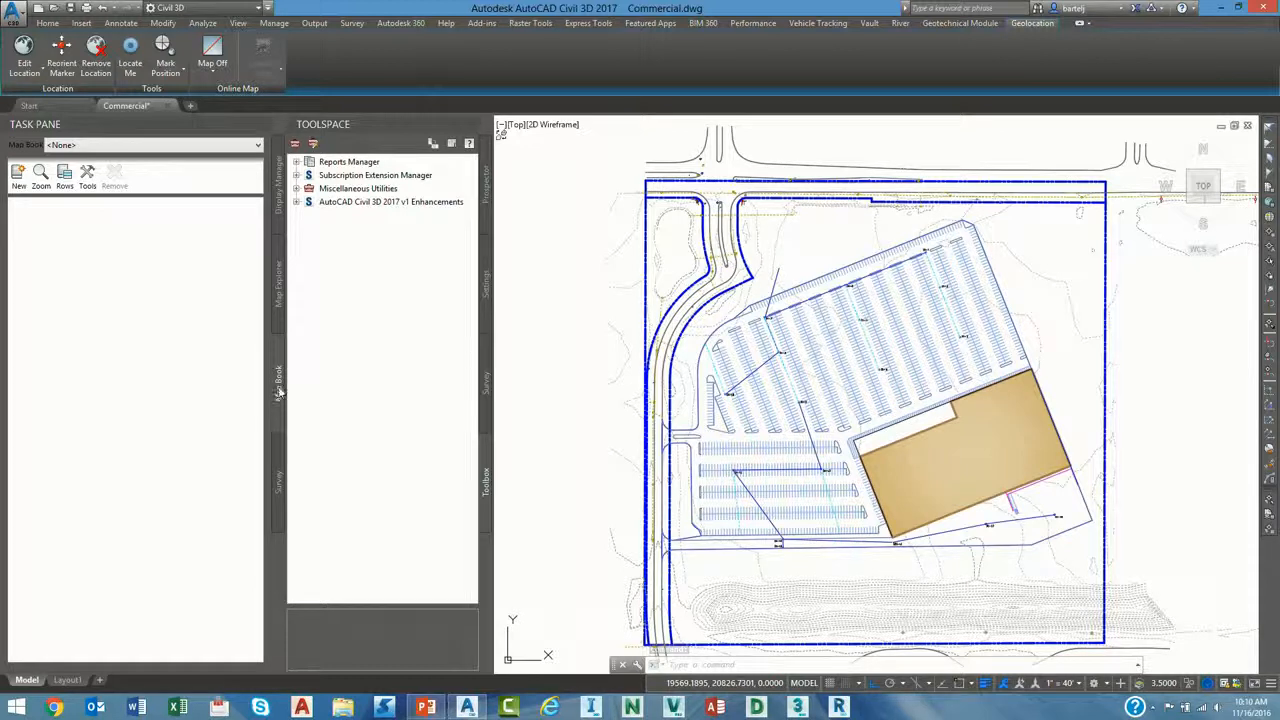
Start a new map book with Model Space as its source and name it Grading.
left_click(21, 177)
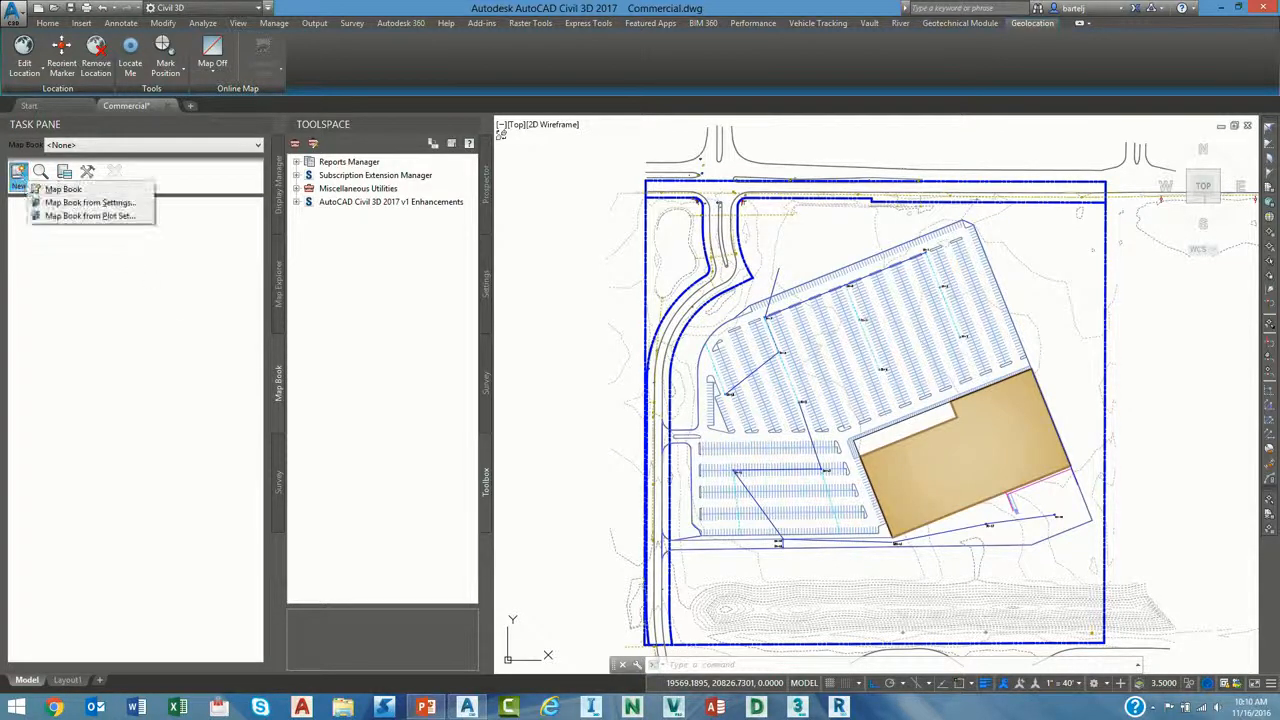
left_click(87, 193)
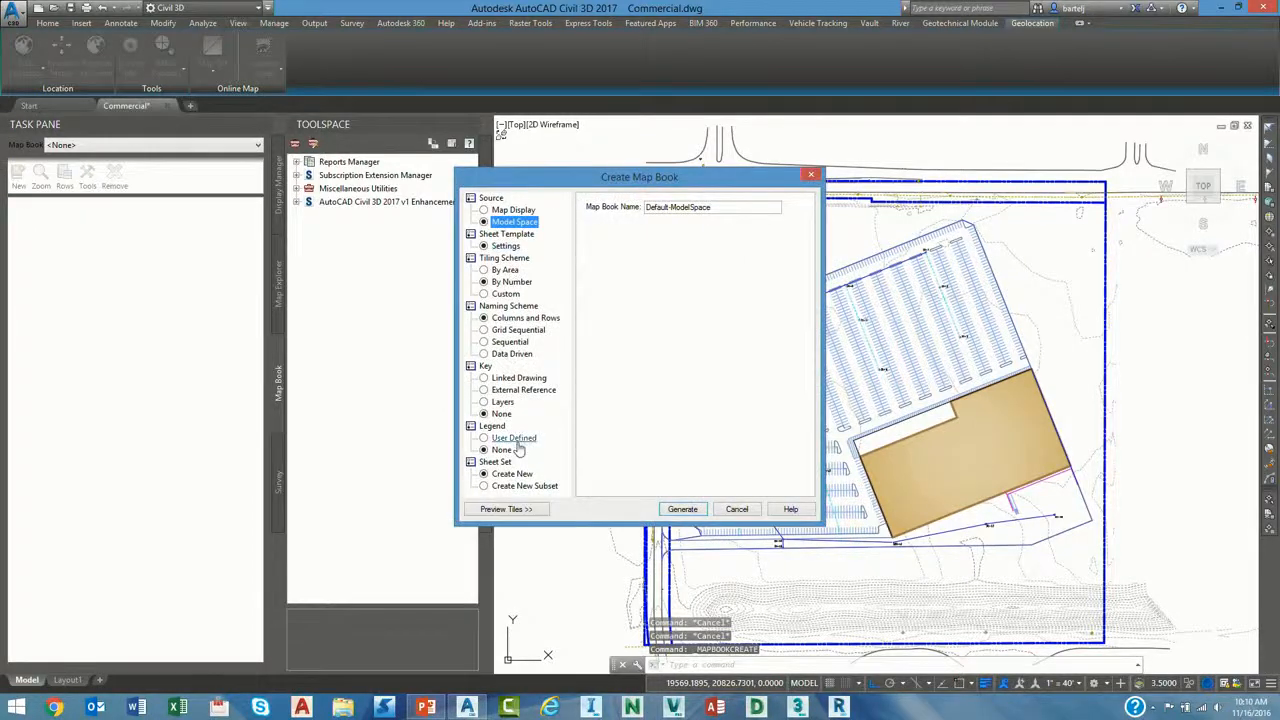
left_click_drag(566, 182, 352, 114)
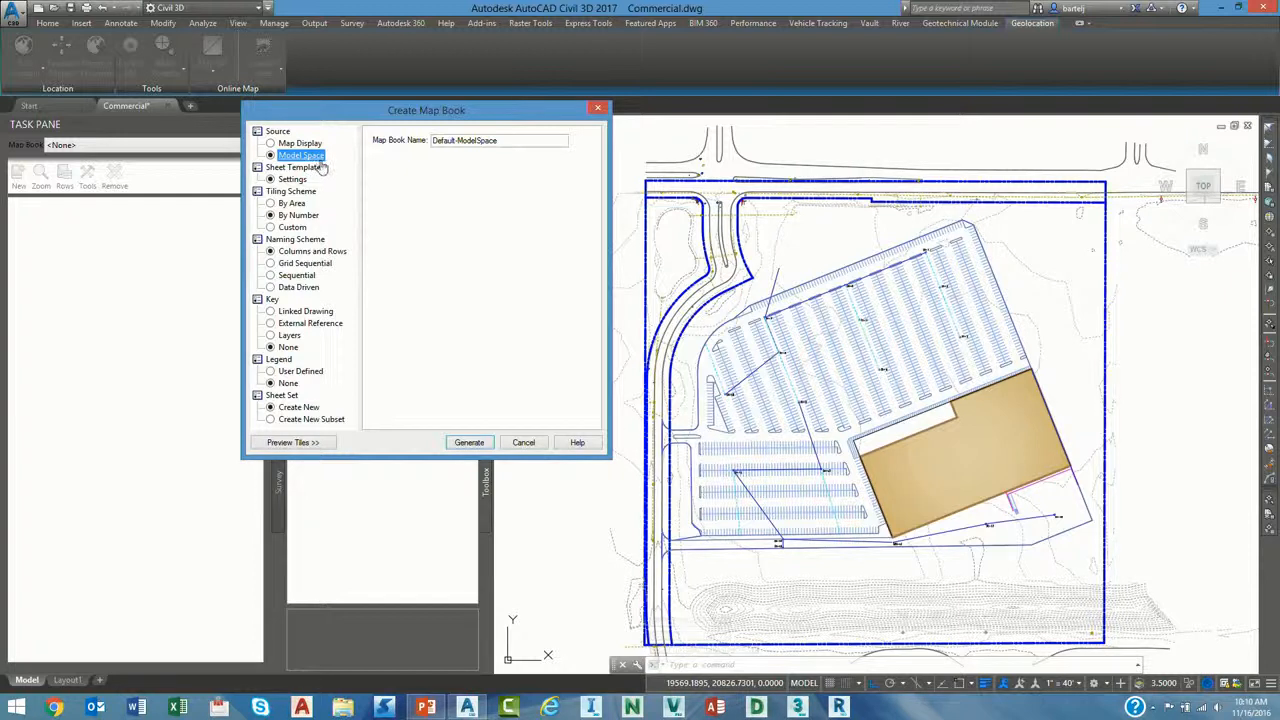
left_click(500, 145)
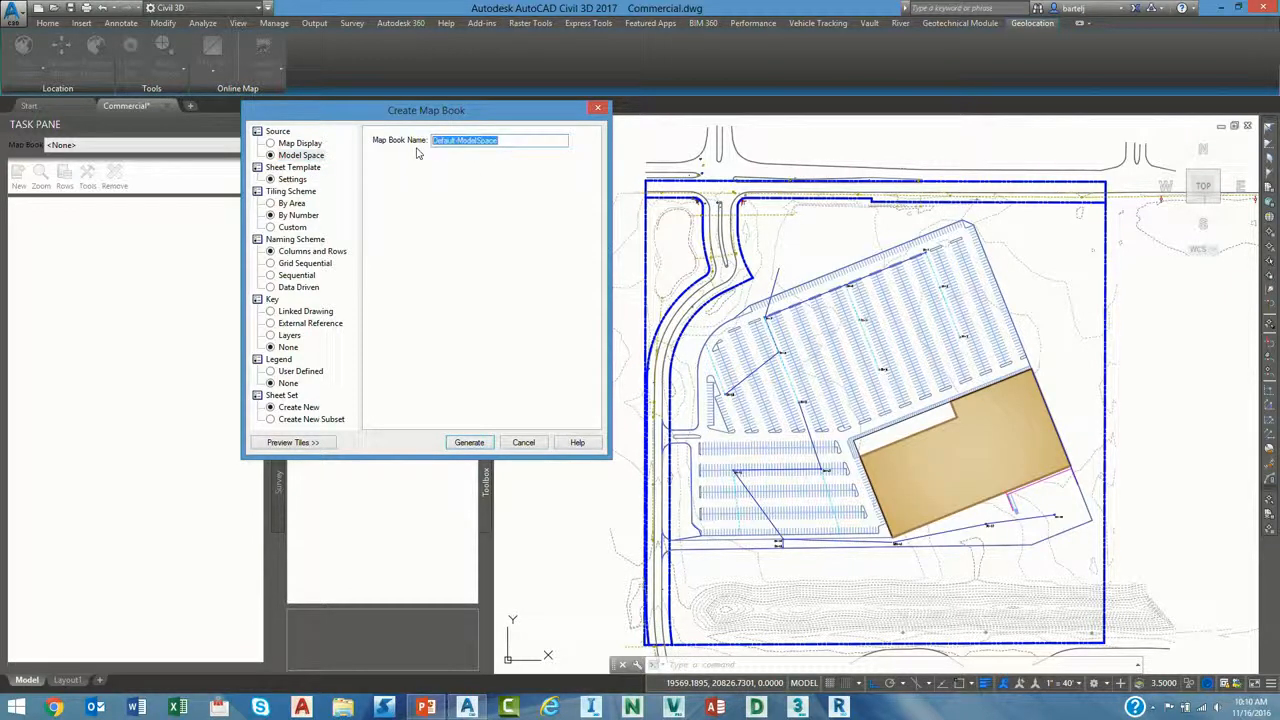
type("Gi")
Choose 22x34 Tiled Template.dwt from the 01 - Create Grading Sheets folder as the map book's sheet template.
left_click(292, 179)
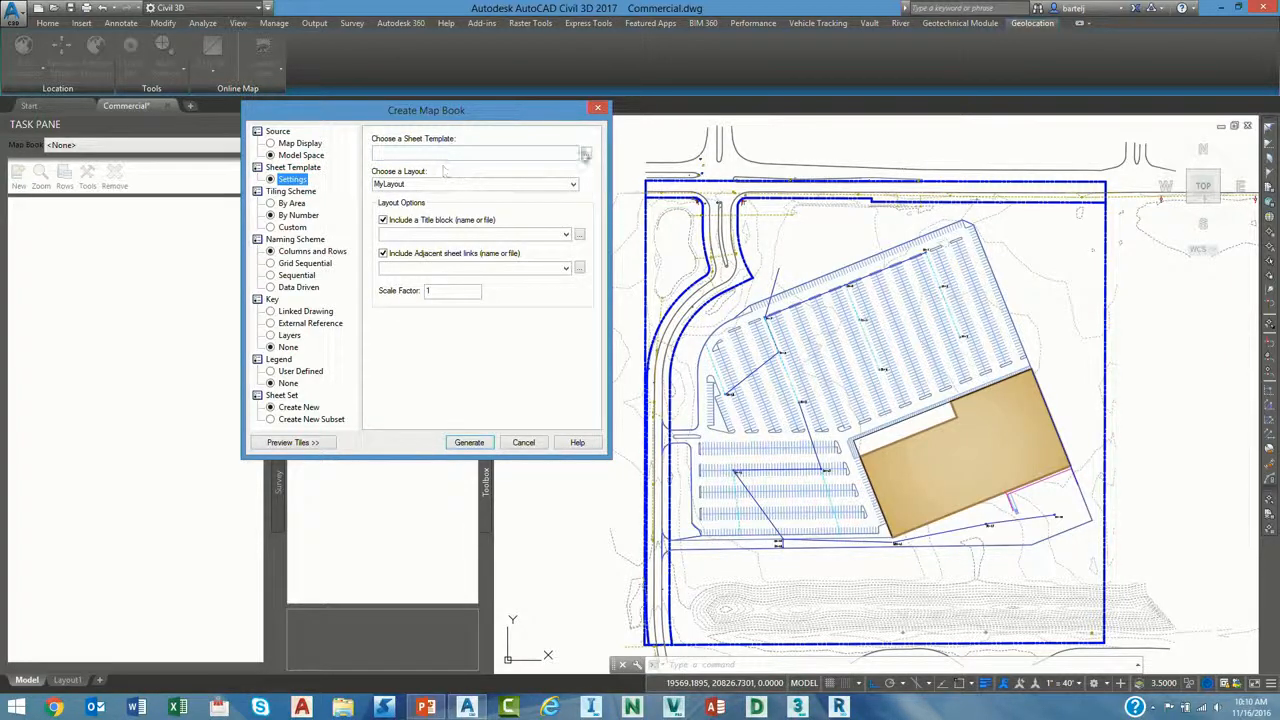
left_click(586, 152)
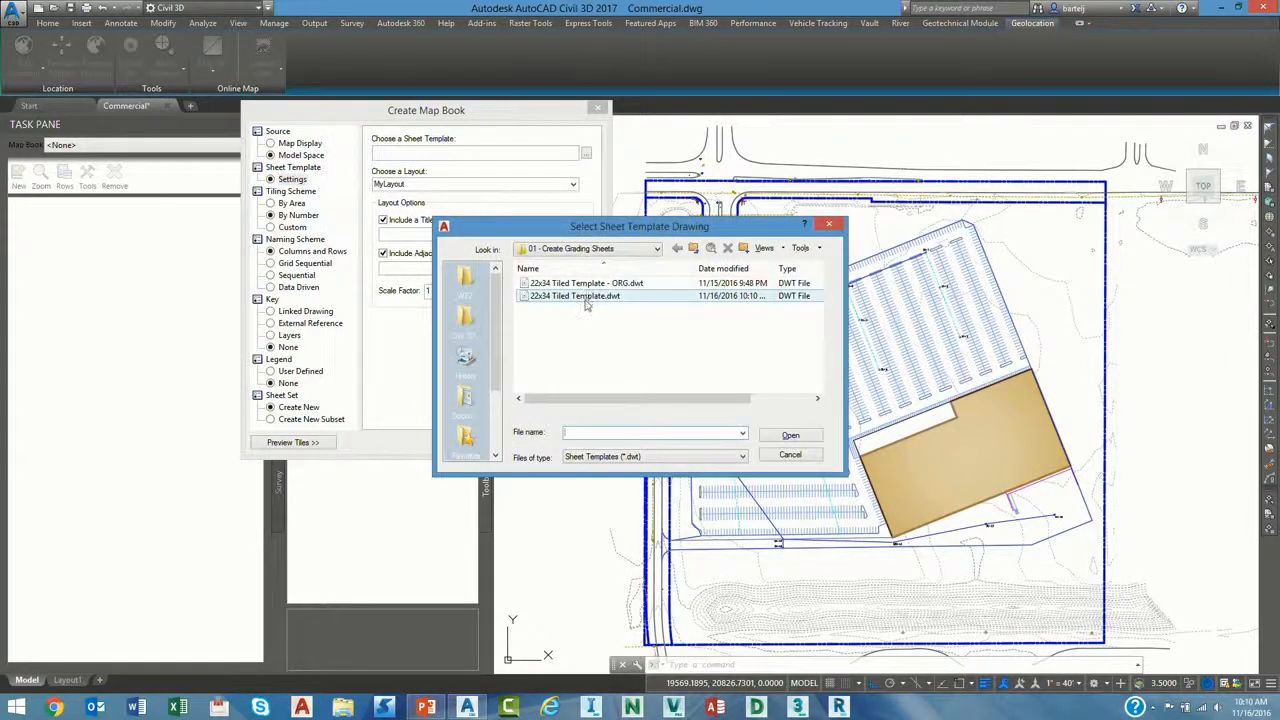
left_click(588, 296)
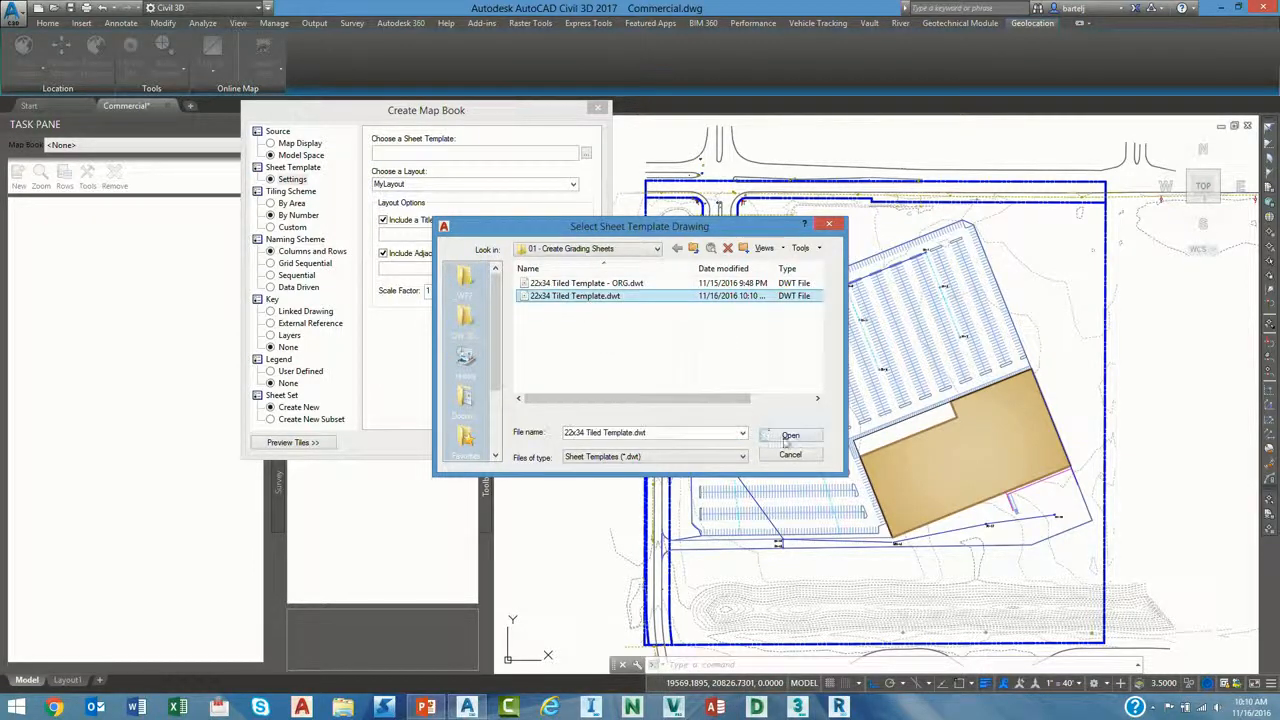
left_click(786, 435)
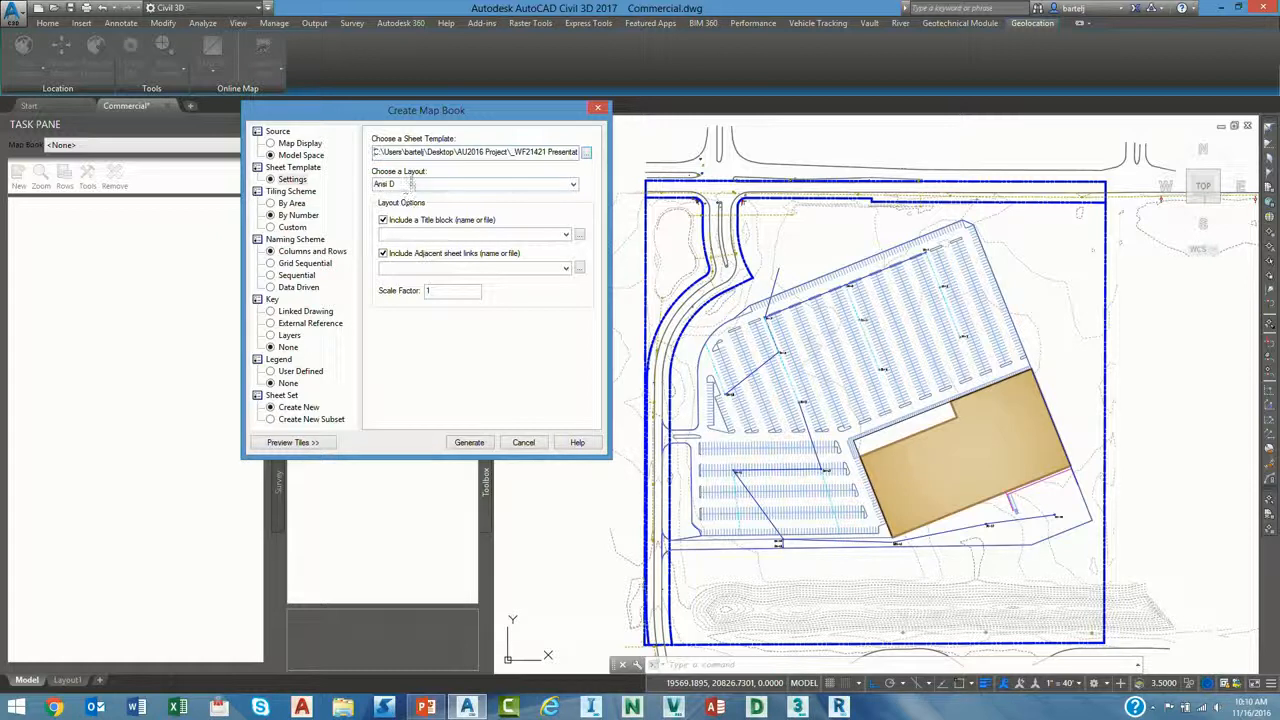
Use Title Block as the layout's title block, exclude adjacent sheet links and set the scale factor to 20.
left_click(566, 235)
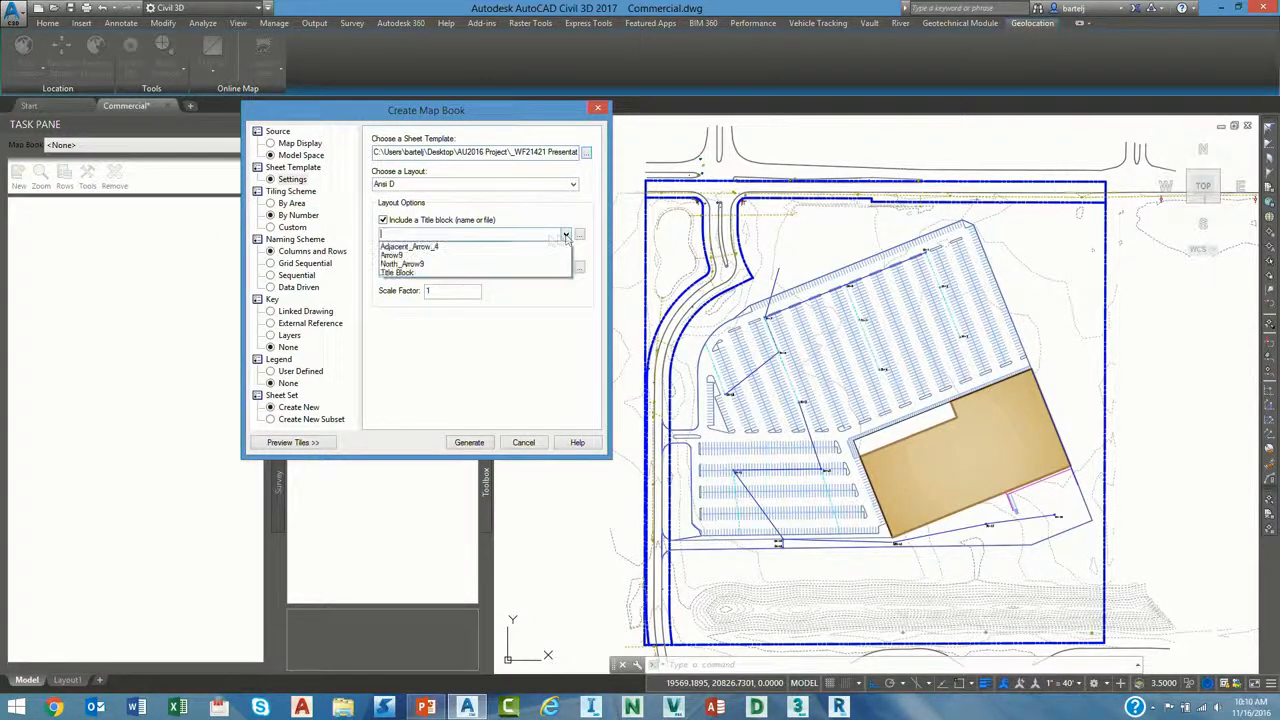
left_click(407, 278)
left_click(383, 253)
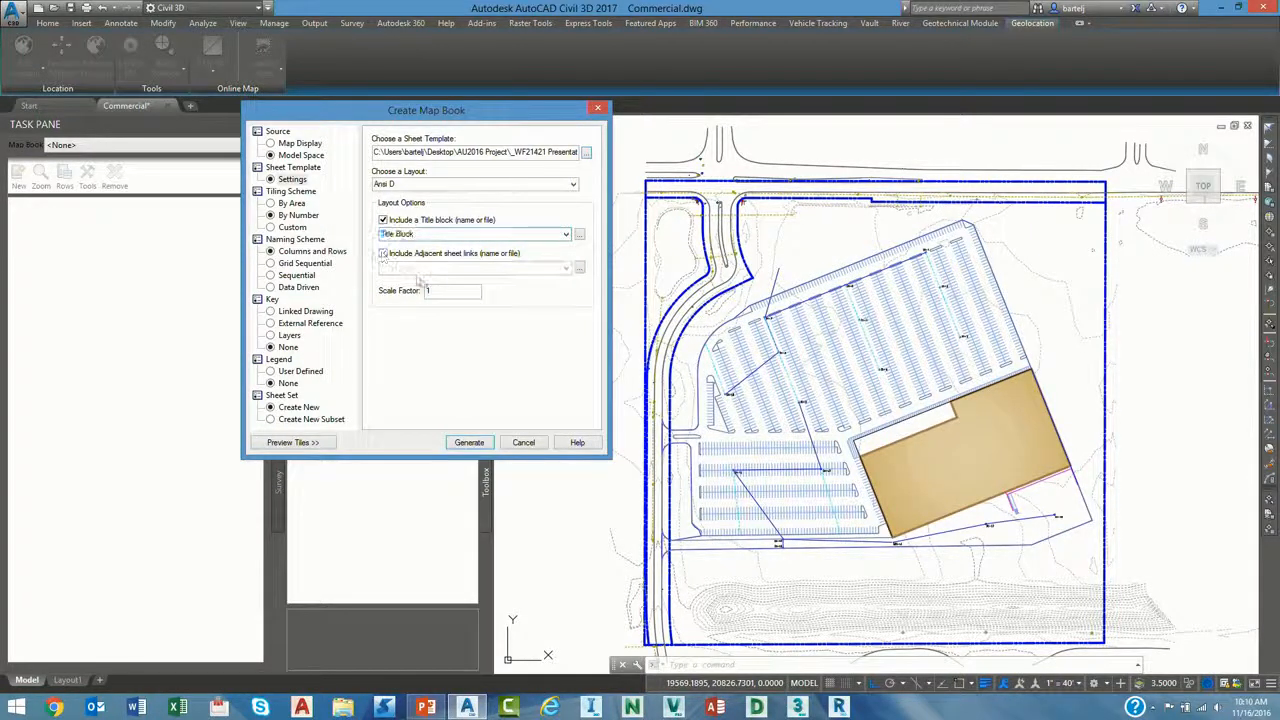
double_click(428, 290)
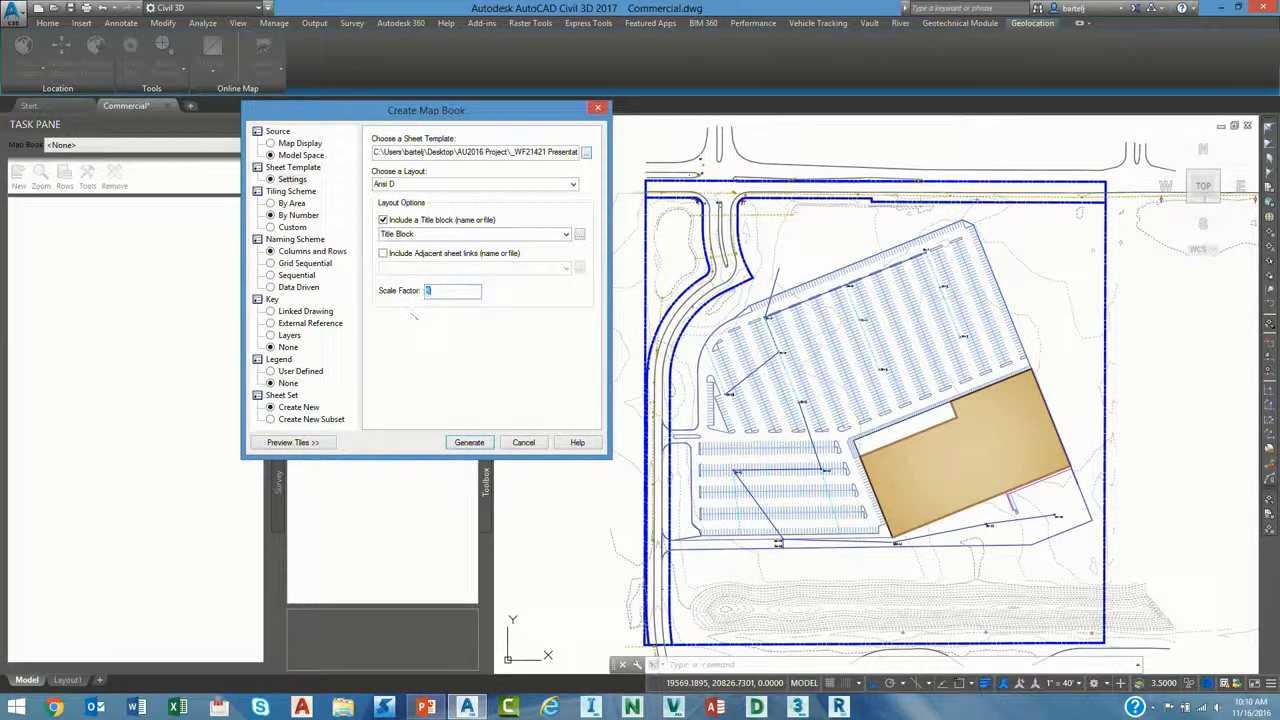
type("20")
Tile by number from an upper-left point just outside the site's northwest corner, about 19871, 21421, with 0% tile overlap.
left_click(302, 216)
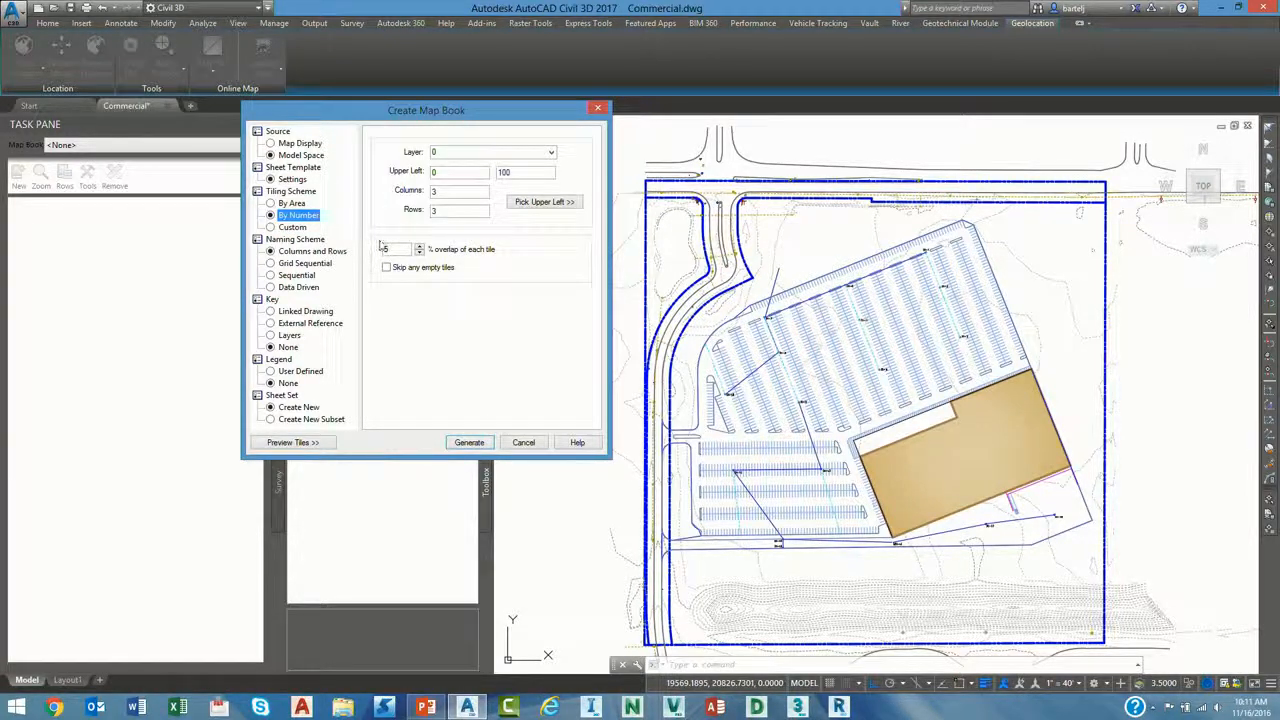
left_click_drag(470, 115, 281, 118)
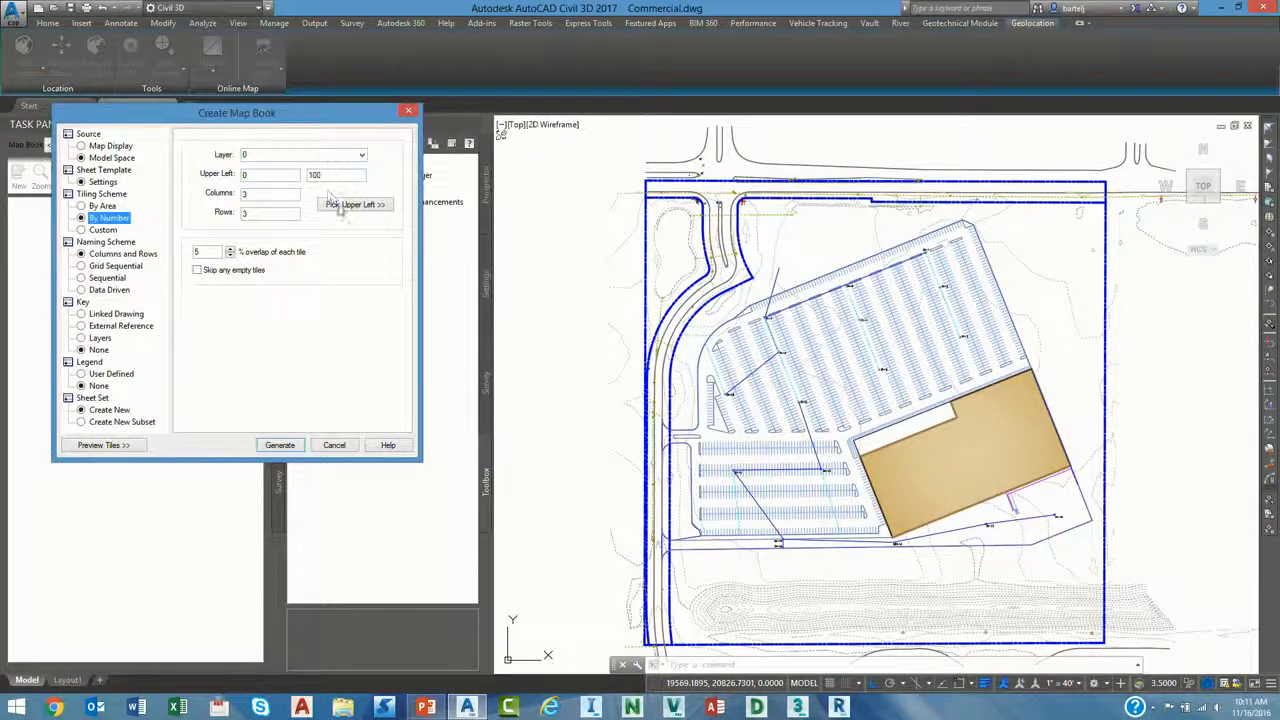
left_click(349, 204)
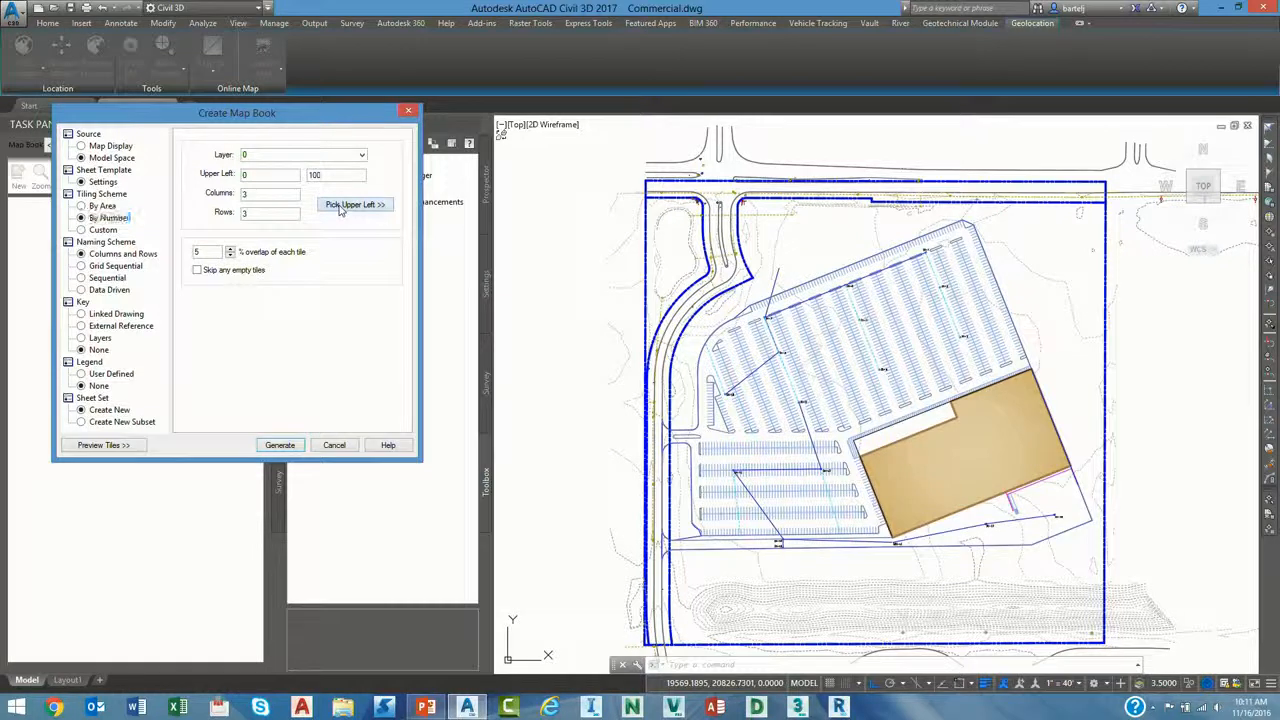
left_click(601, 152)
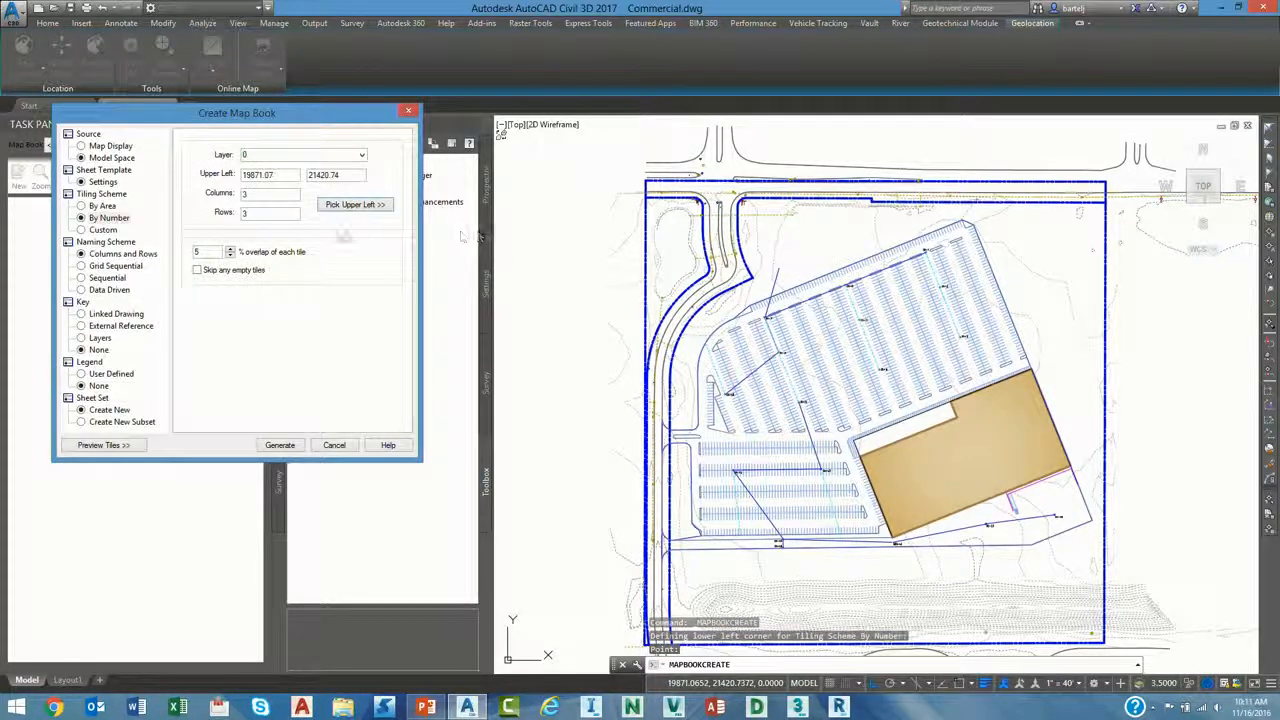
left_click_drag(204, 252, 190, 256)
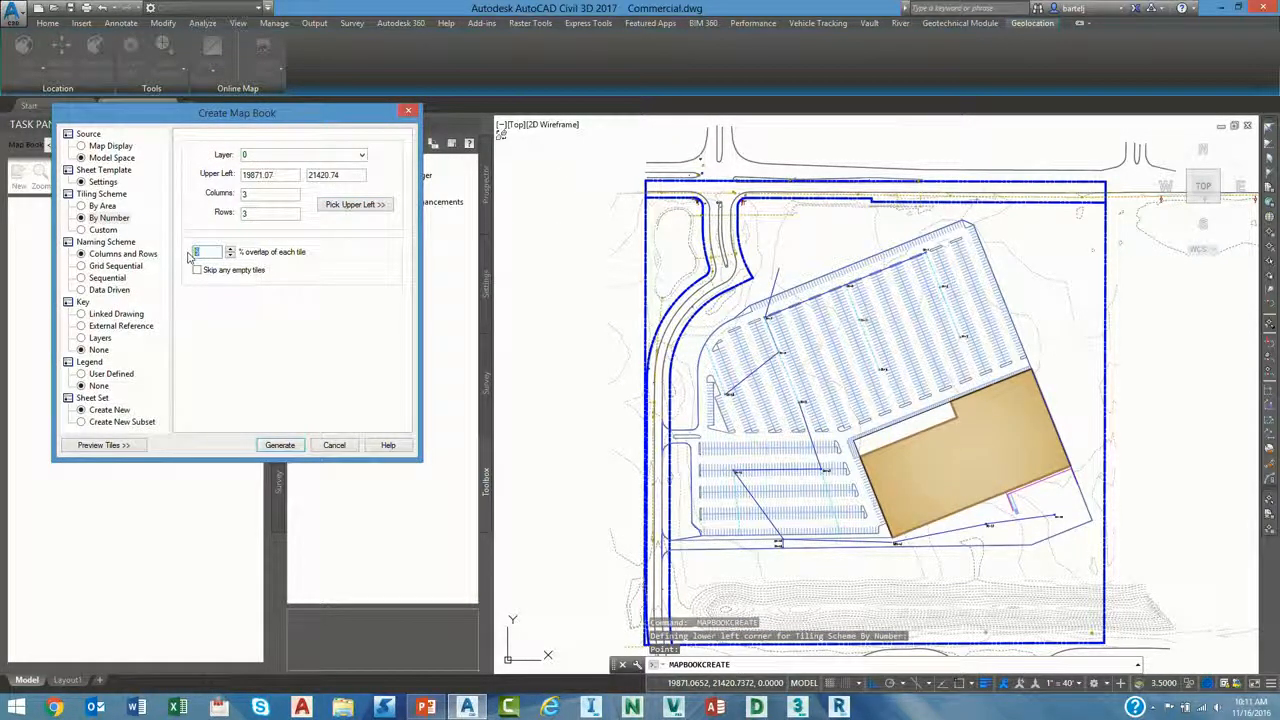
type("0")
Preview the tile grid over the whole site, refresh it to check its coverage and exit the preview.
left_click(117, 446)
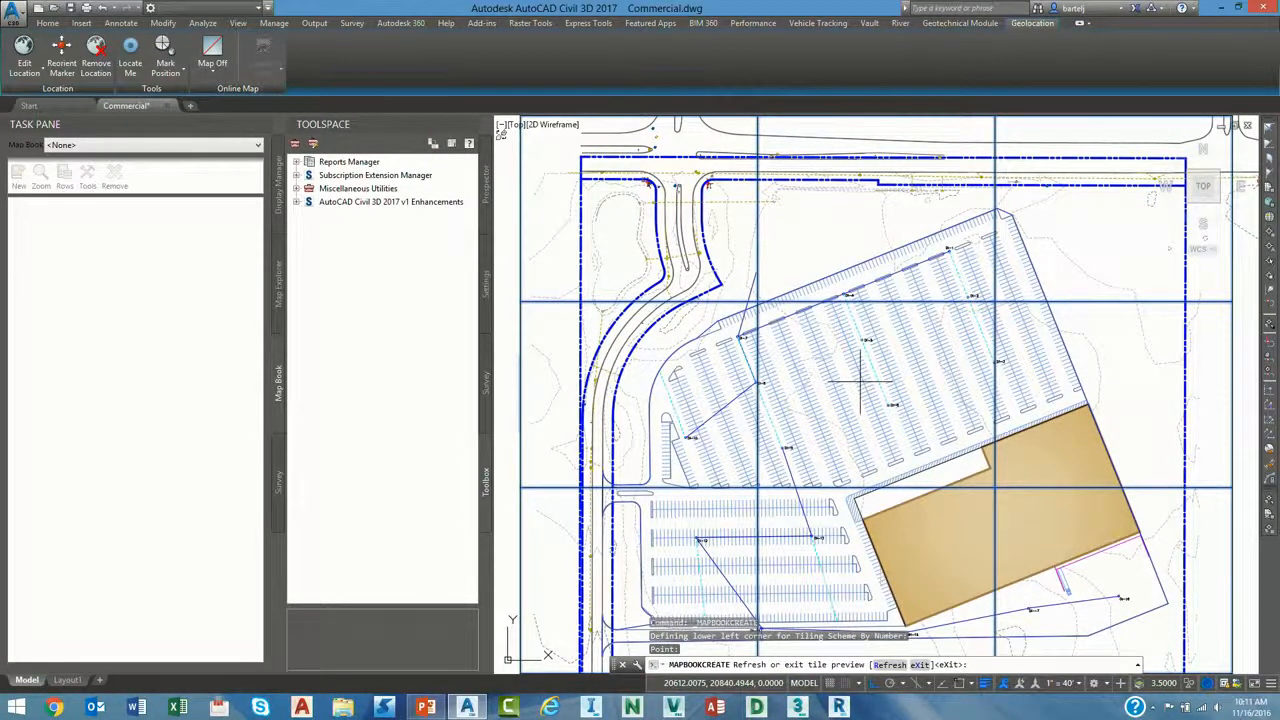
scroll(860, 381, "down", 2)
middle_click_drag(864, 397, 865, 322)
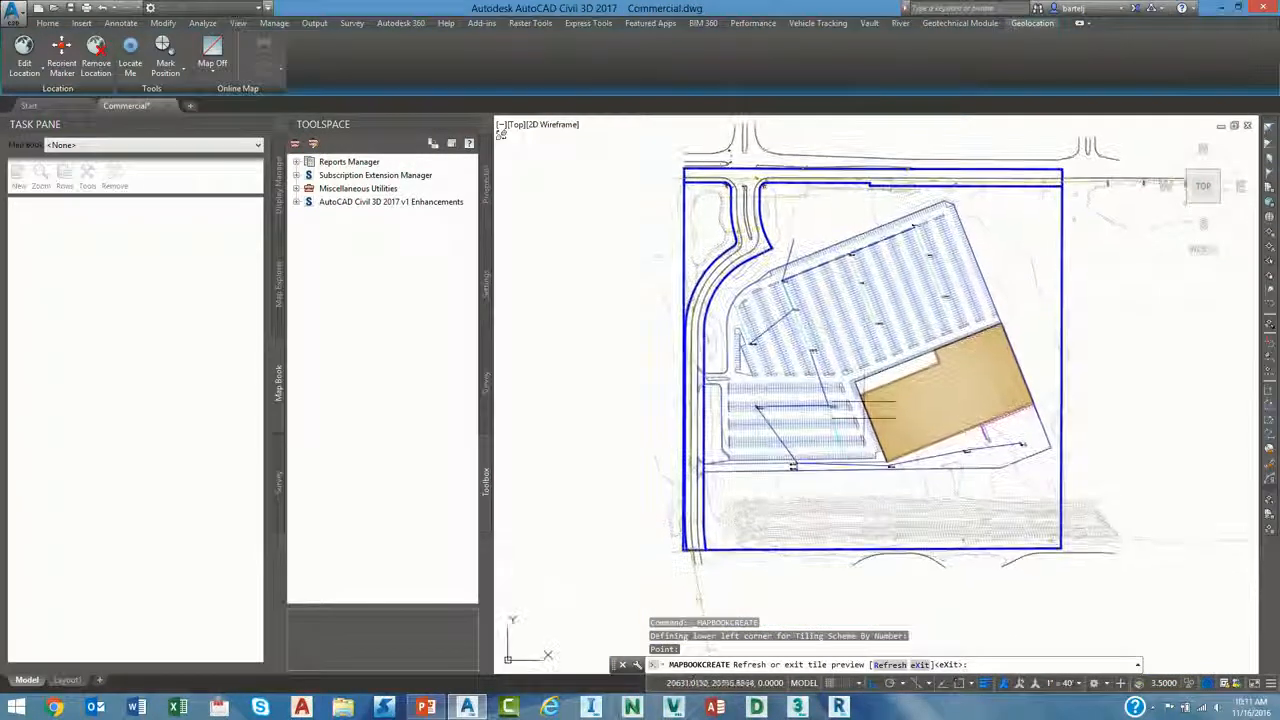
type("R")
key("Return")
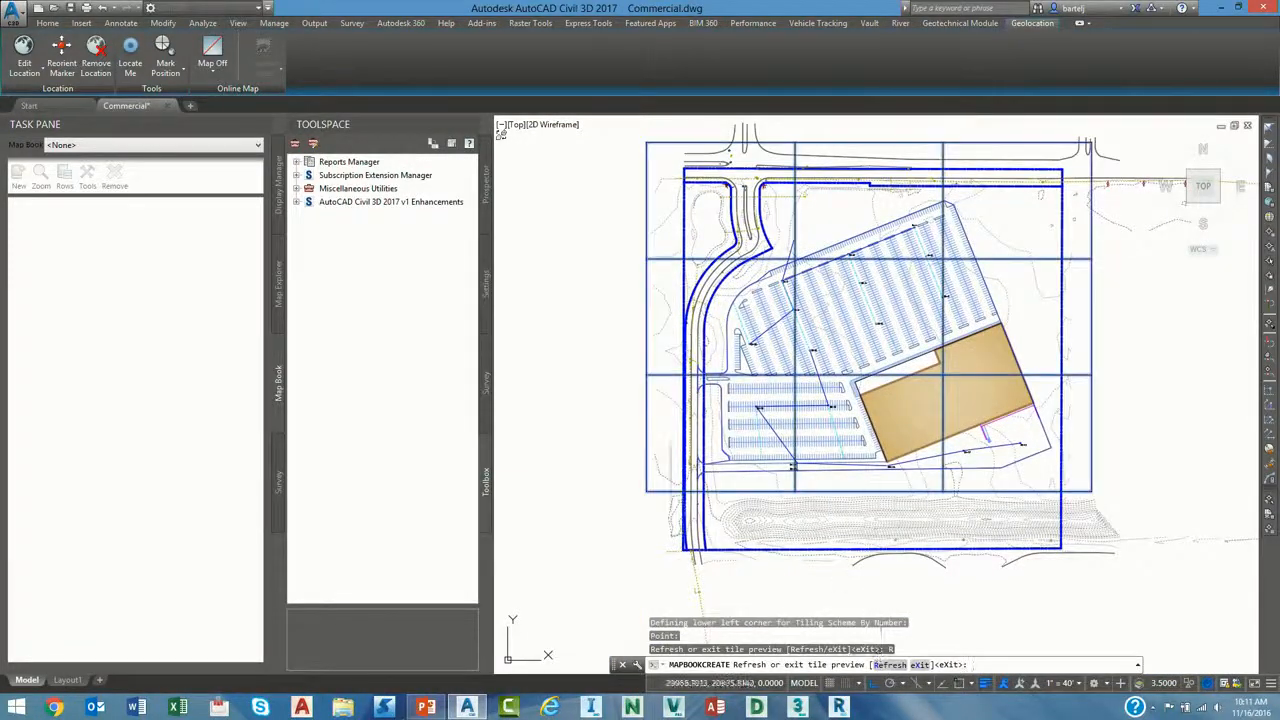
right_click(565, 230)
left_click(585, 241)
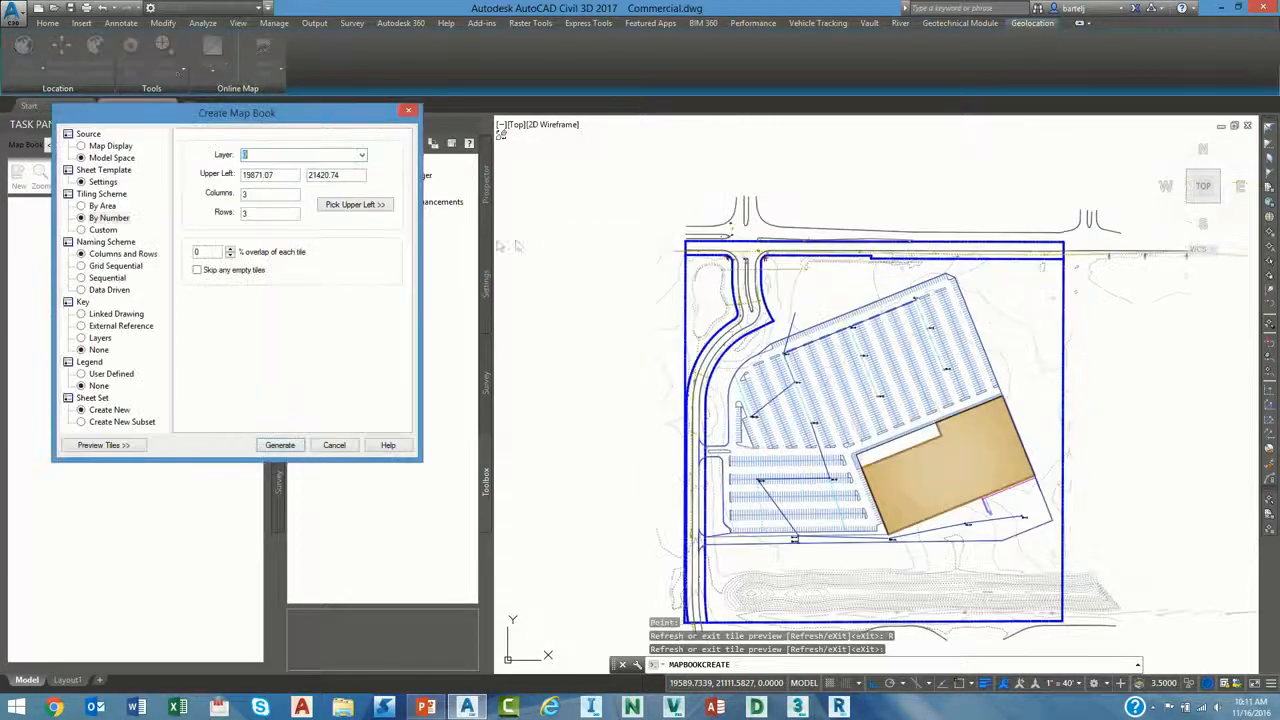
Set the tiling to 4 rows and use Grid Sequential naming starting with 1.
double_click(259, 213)
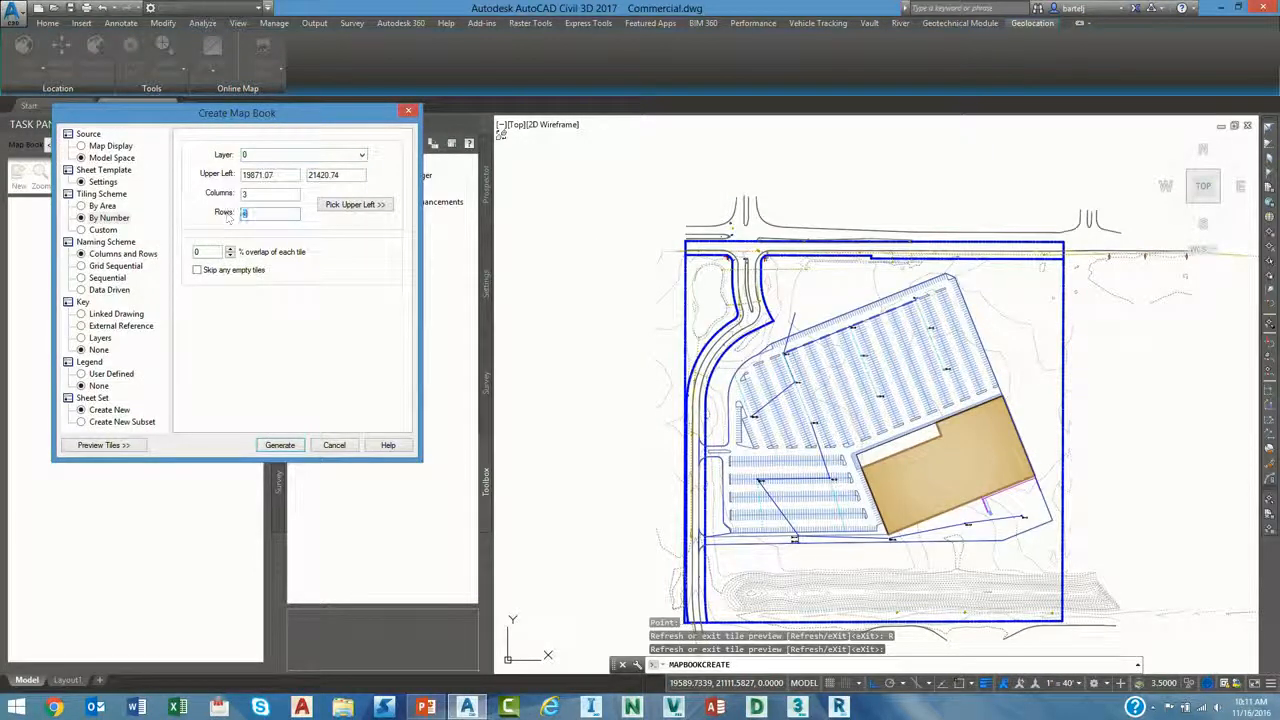
type("4")
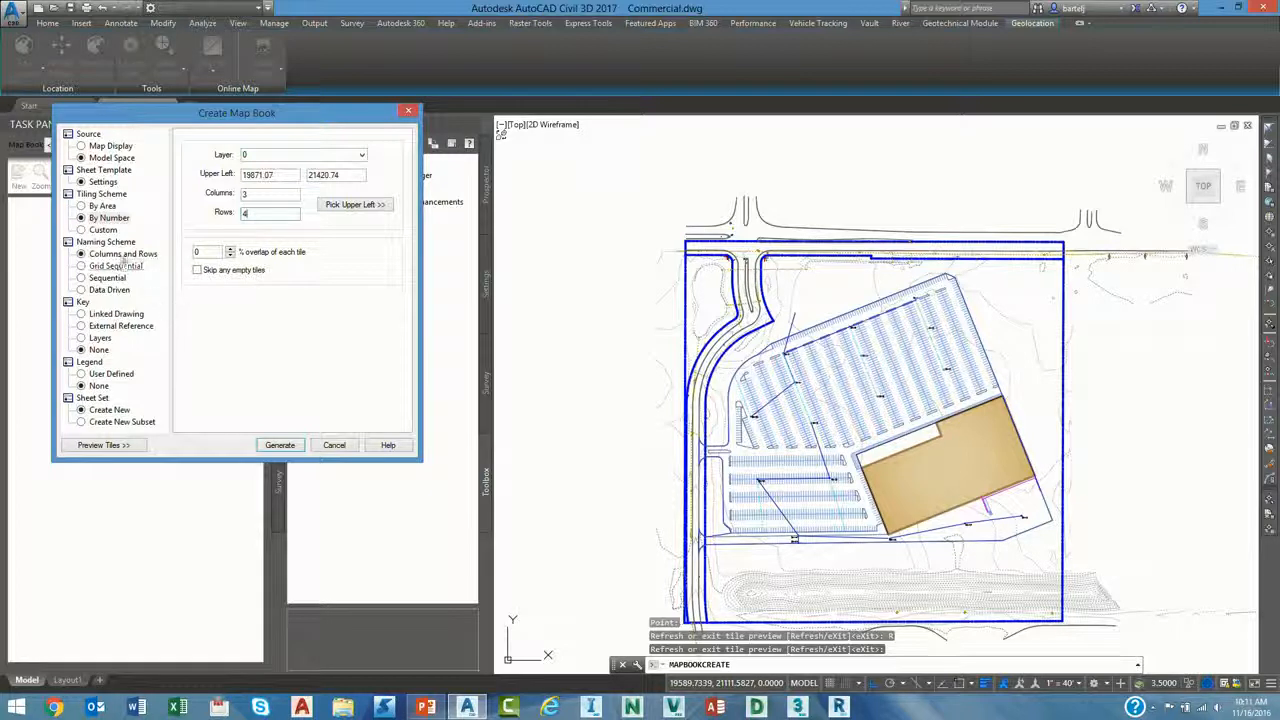
left_click(116, 265)
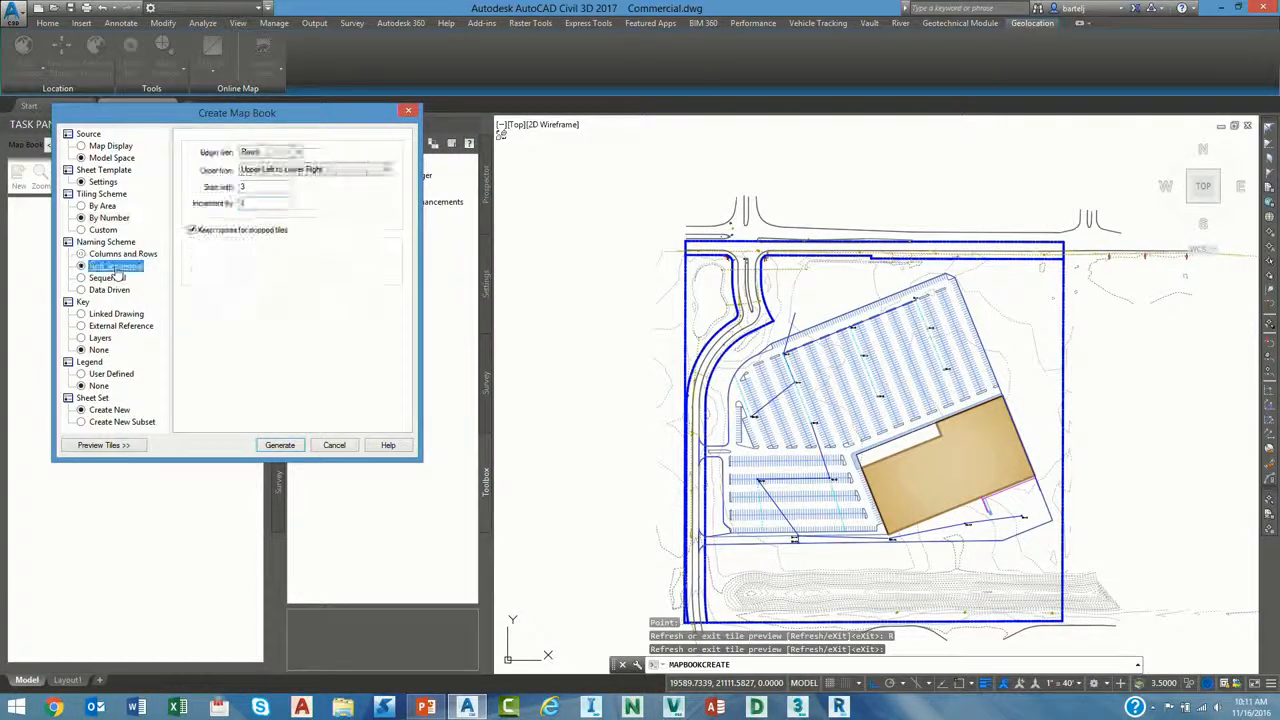
double_click(252, 188)
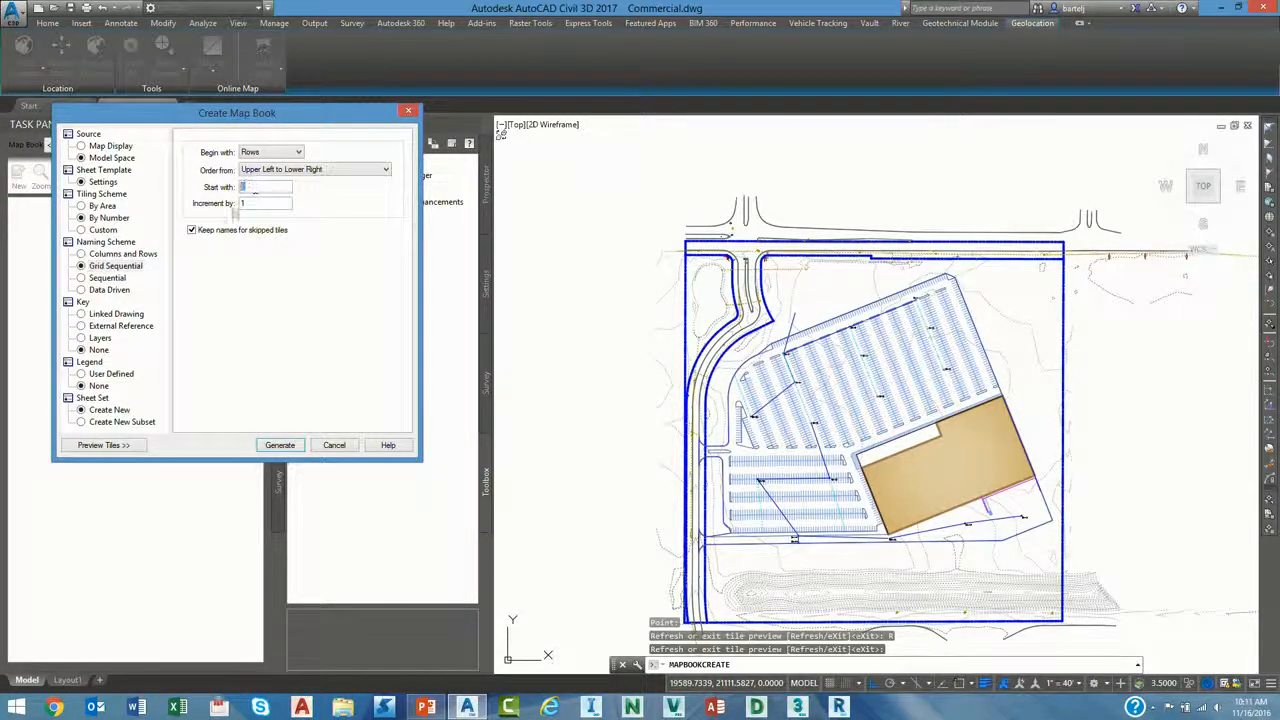
type("1")
Base the key map on layers, adding _C-BLDG-OTLN, _C-PRKG-CURB-FACE and _V-PROP-LINE as the map key layers.
left_click(100, 339)
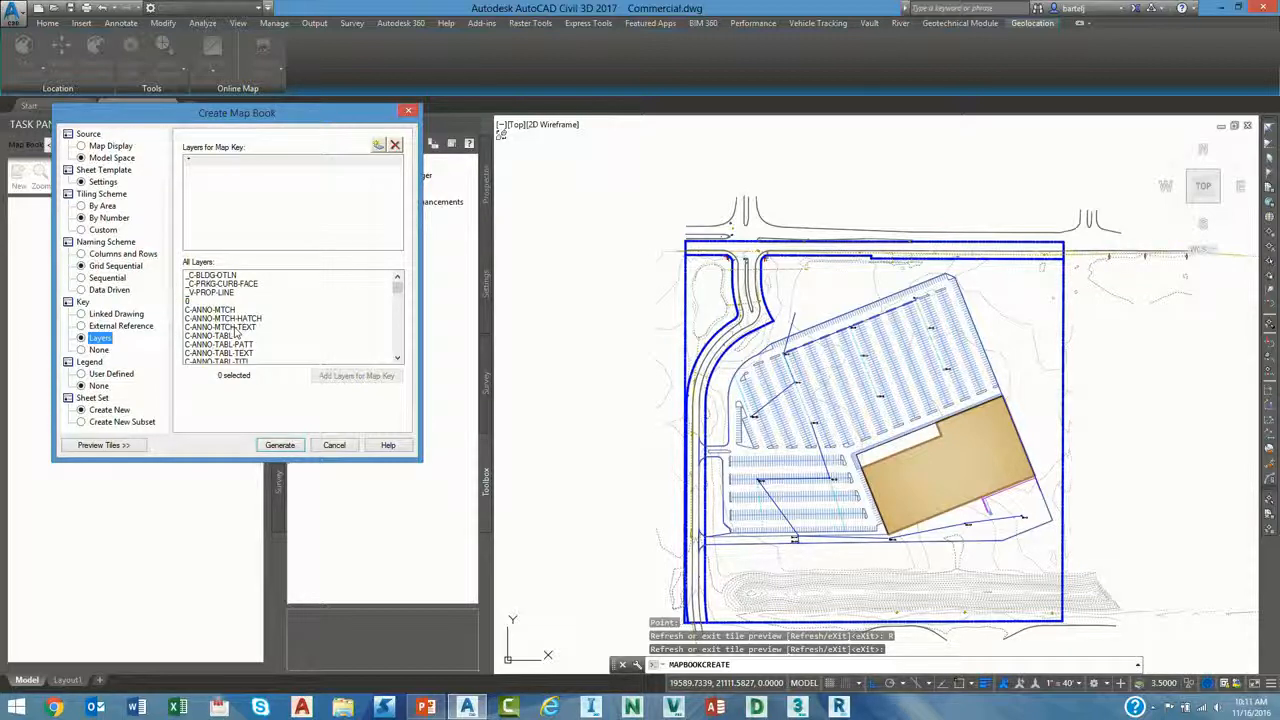
left_click(232, 276)
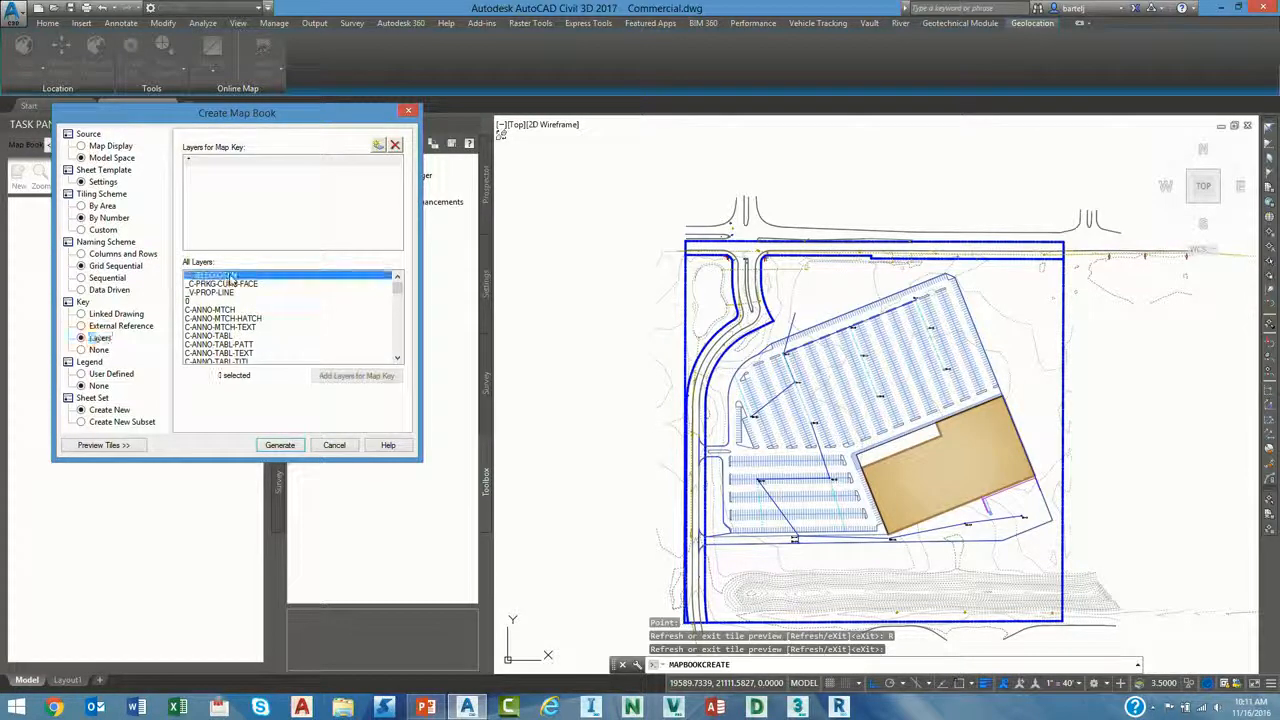
left_click(226, 292, "shift")
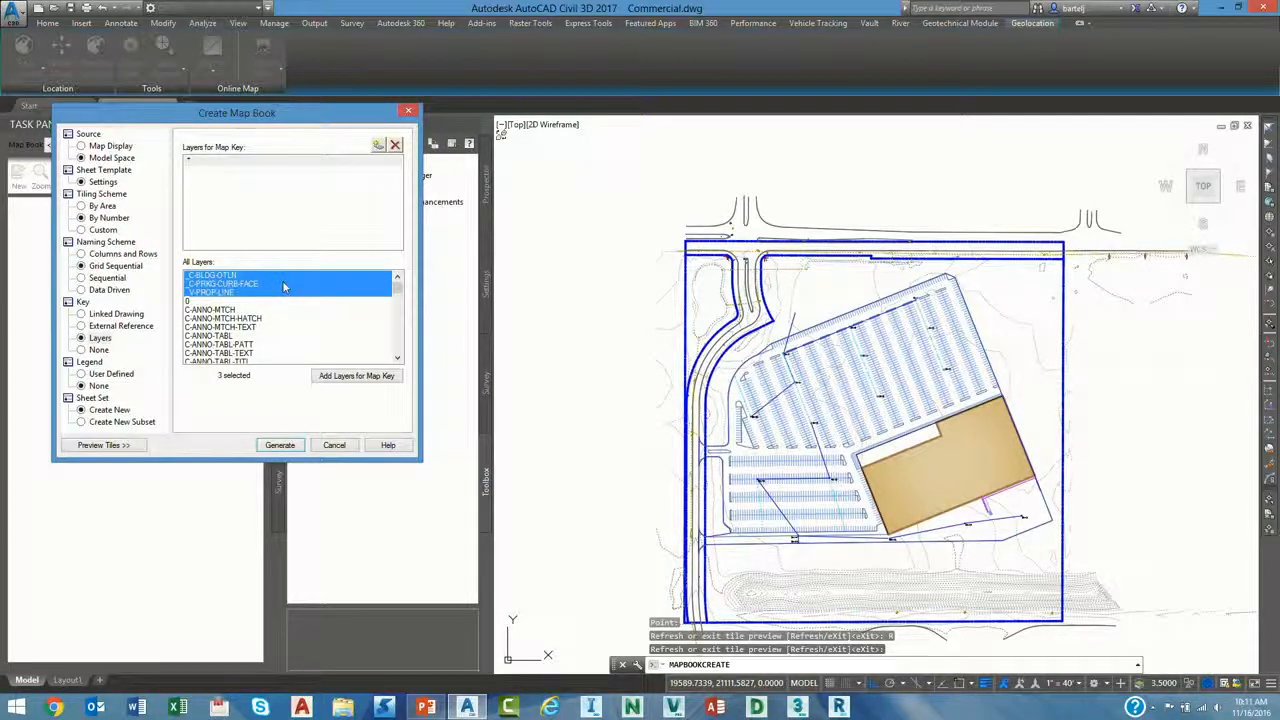
left_click(325, 376)
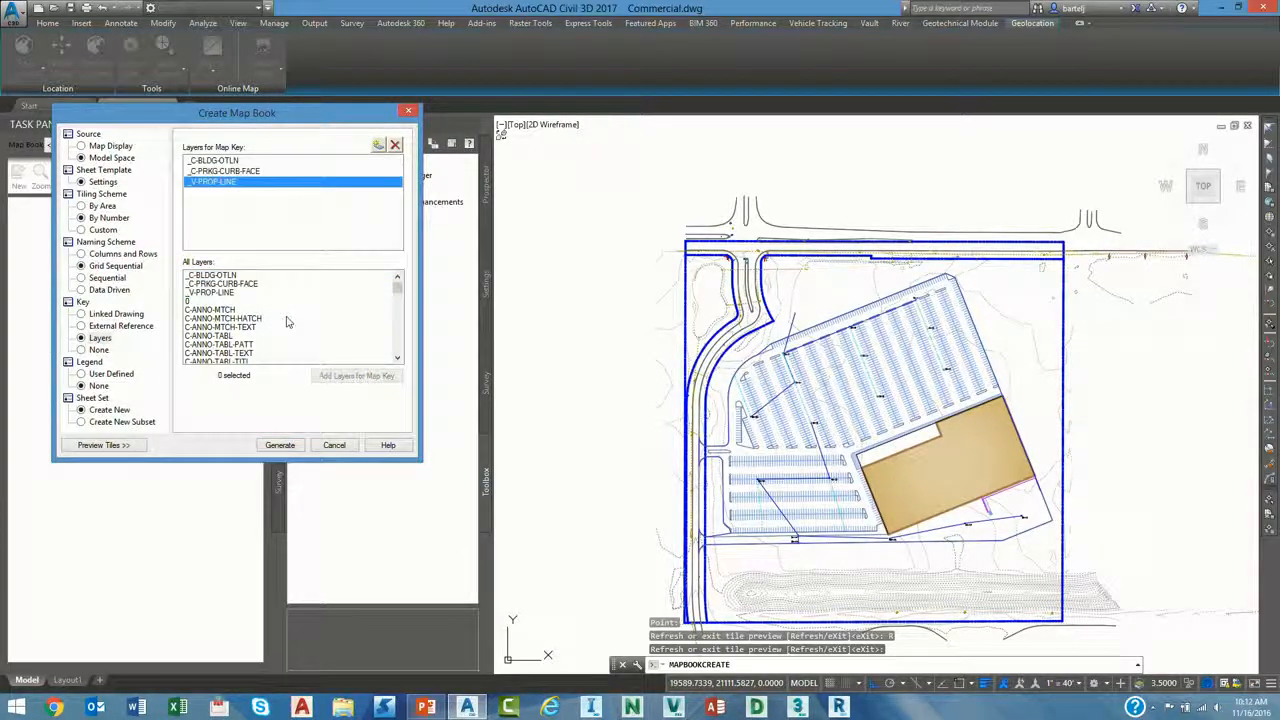
Generate the Grading map book and create its associated sheet set file on the Desktop under the suggested name.
left_click(278, 446)
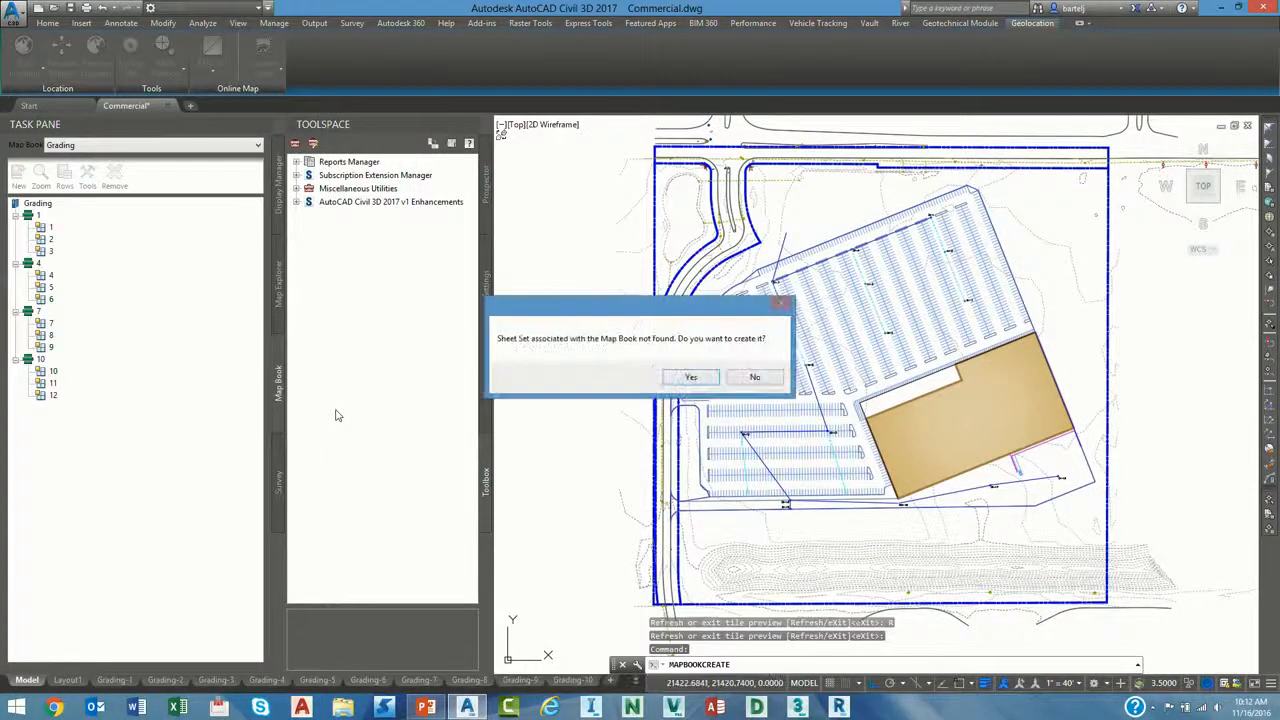
left_click(689, 377)
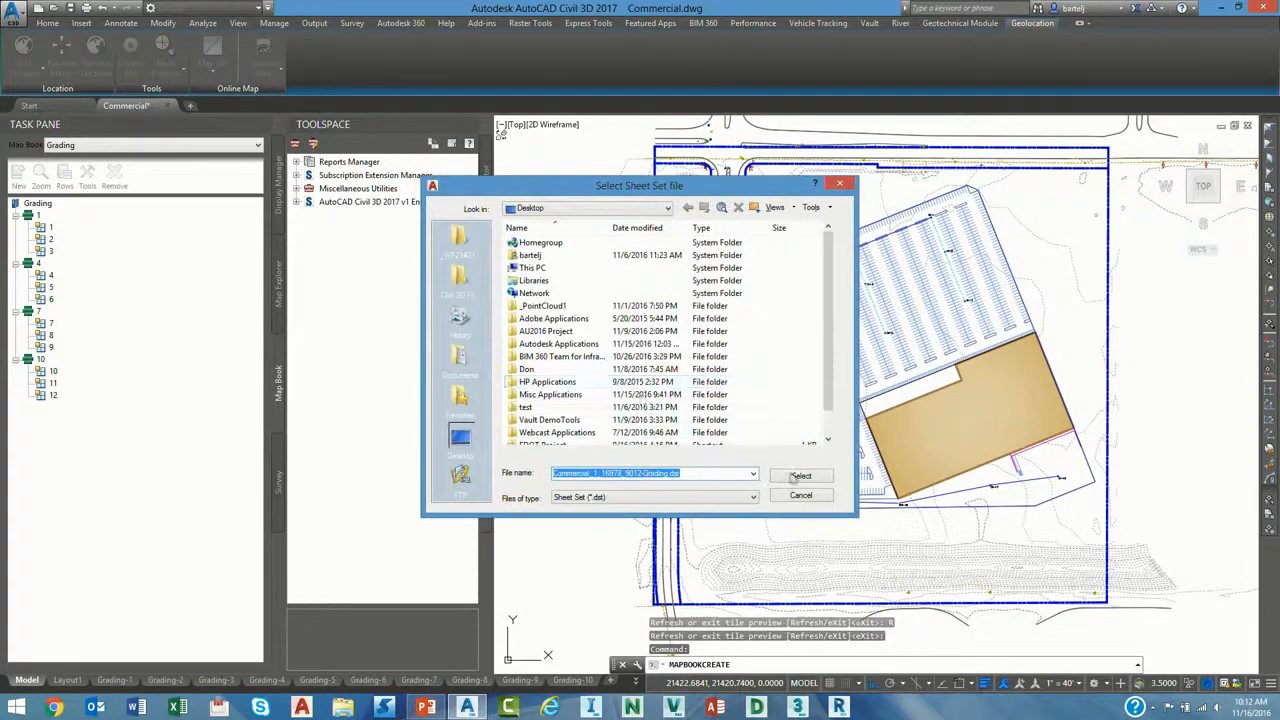
left_click(800, 476)
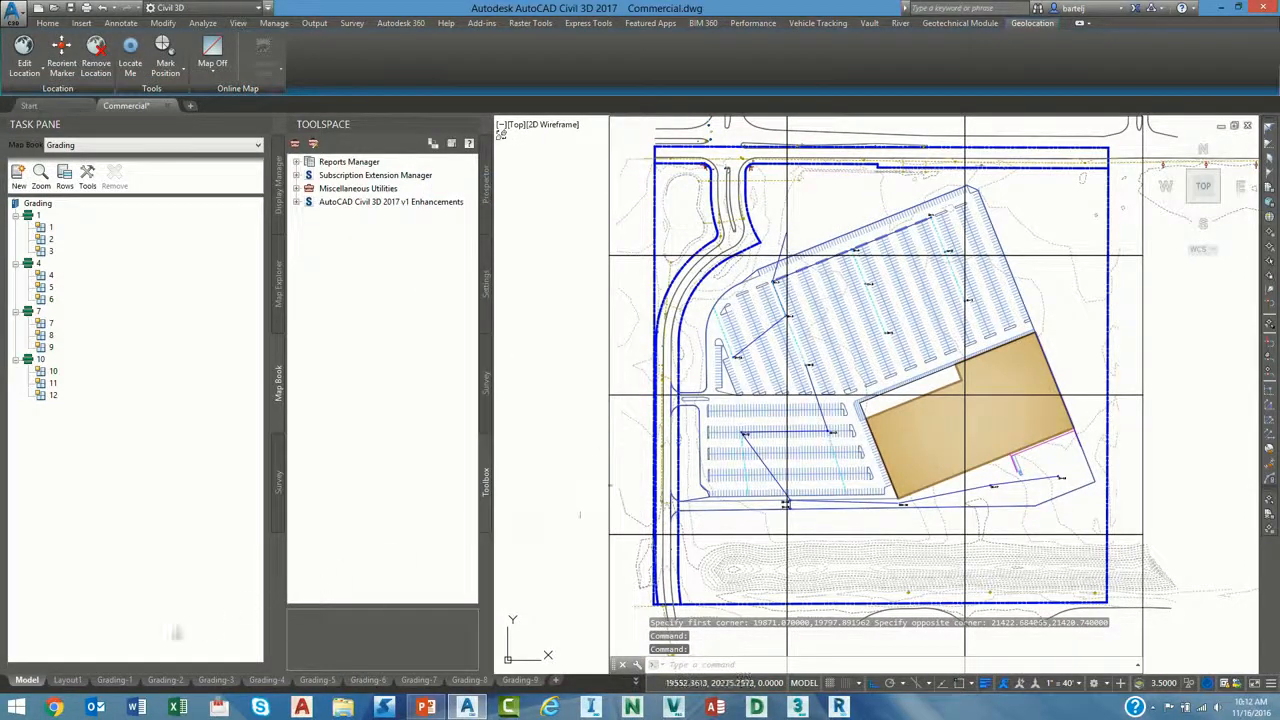
Review the generated layouts Grading-1 through Grading-4, checking their main views, key maps and sheet numbers.
left_click(115, 679)
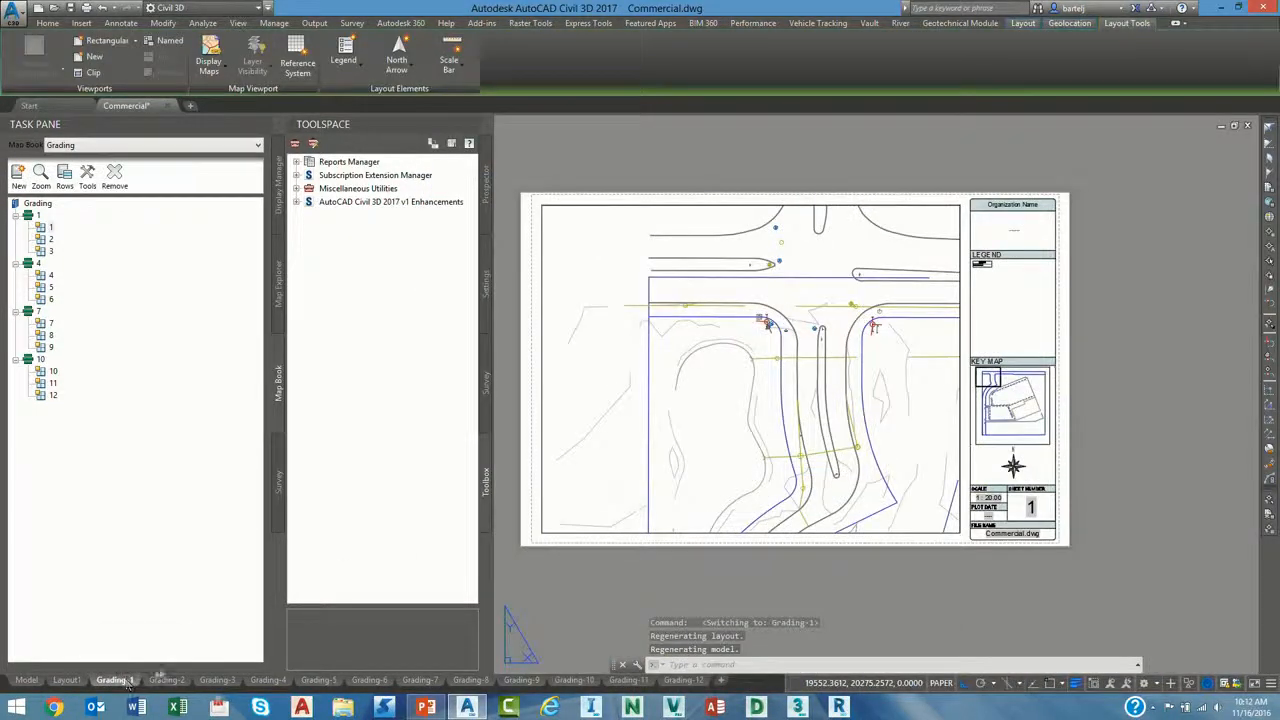
left_click(165, 680)
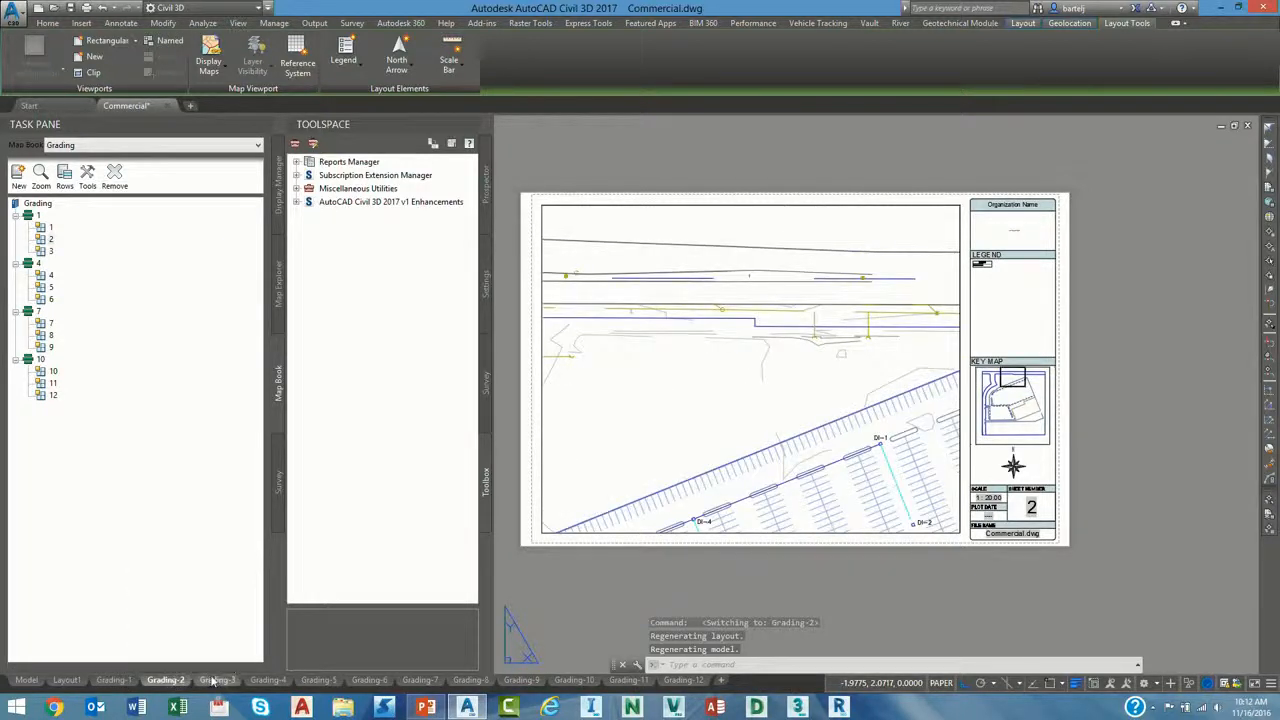
left_click(213, 681)
left_click(266, 680)
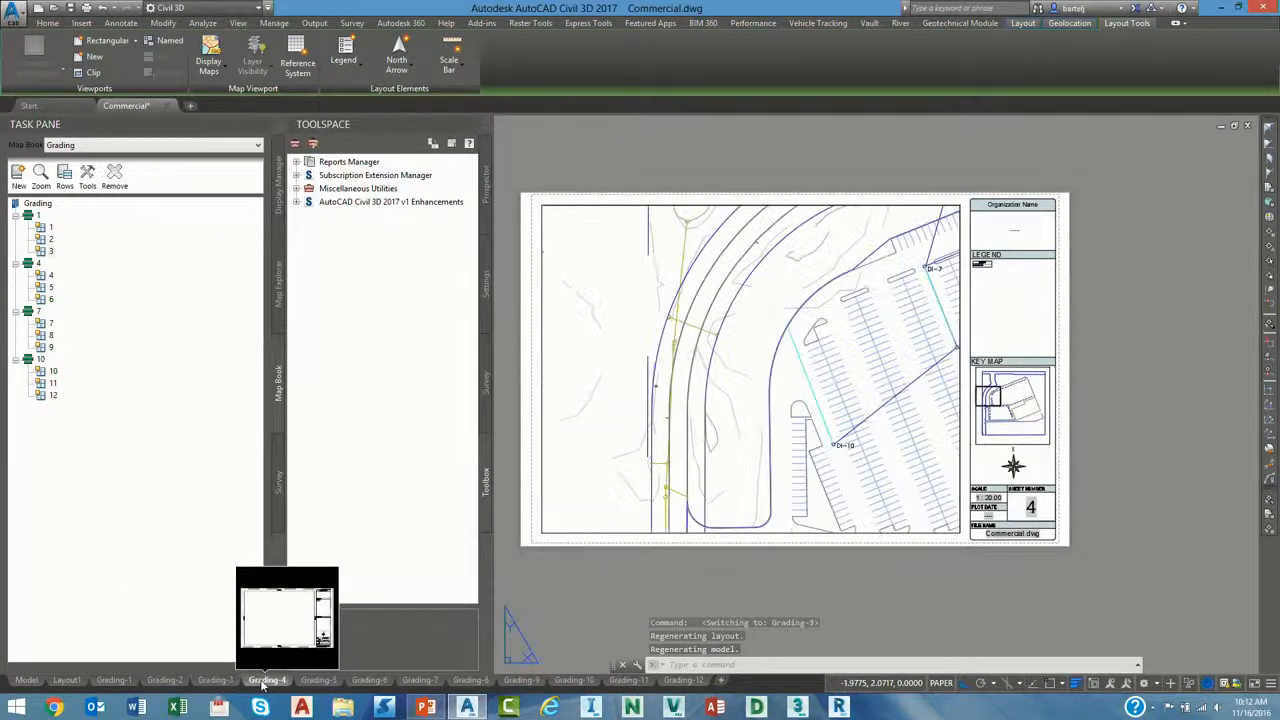
Review the generated layouts Grading-5 through Grading-7, checking their main views, key maps and sheet numbers.
left_click(318, 680)
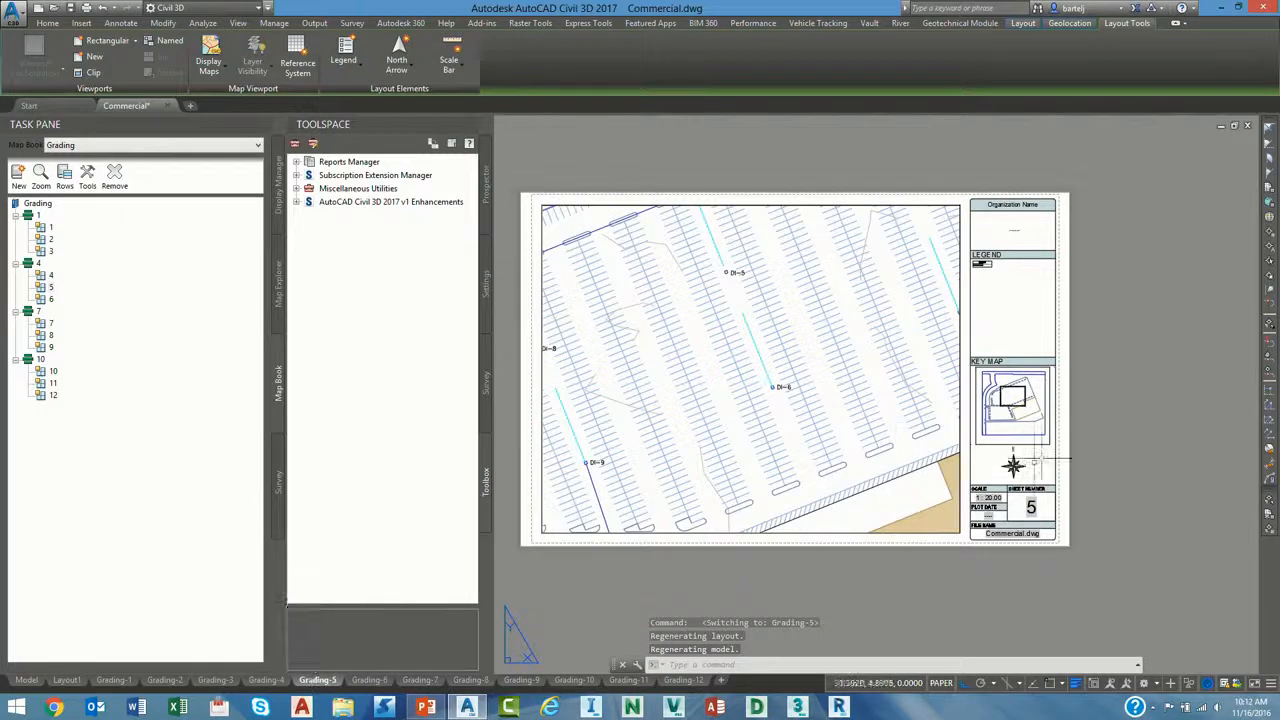
left_click(384, 681)
left_click(419, 680)
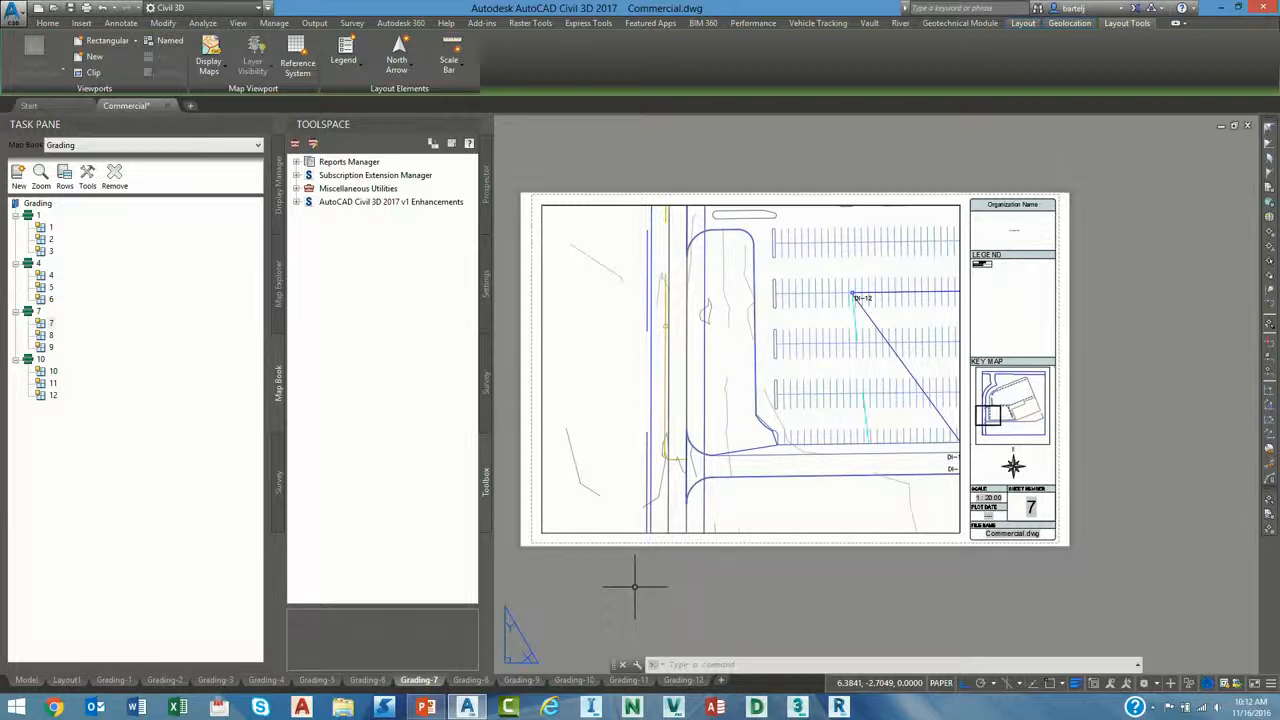
Close the Commercial drawing without saving its changes and start a new blank drawing.
left_click(26, 17)
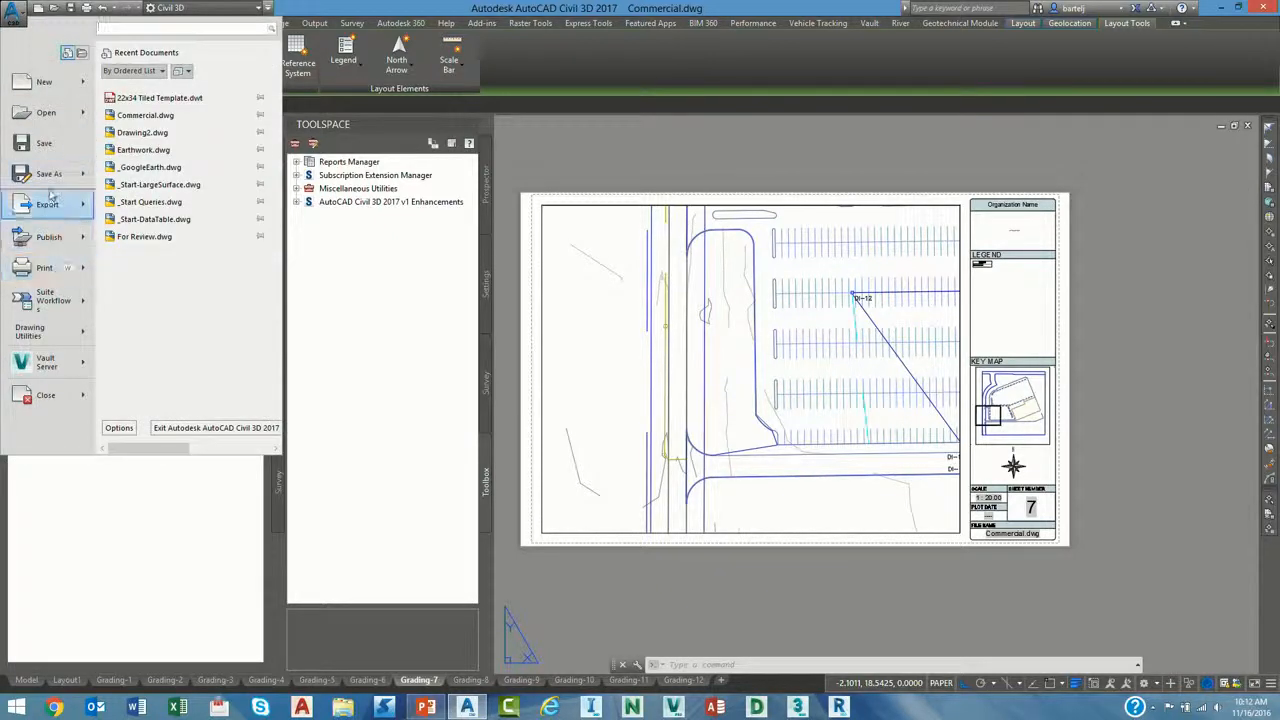
left_click(55, 394)
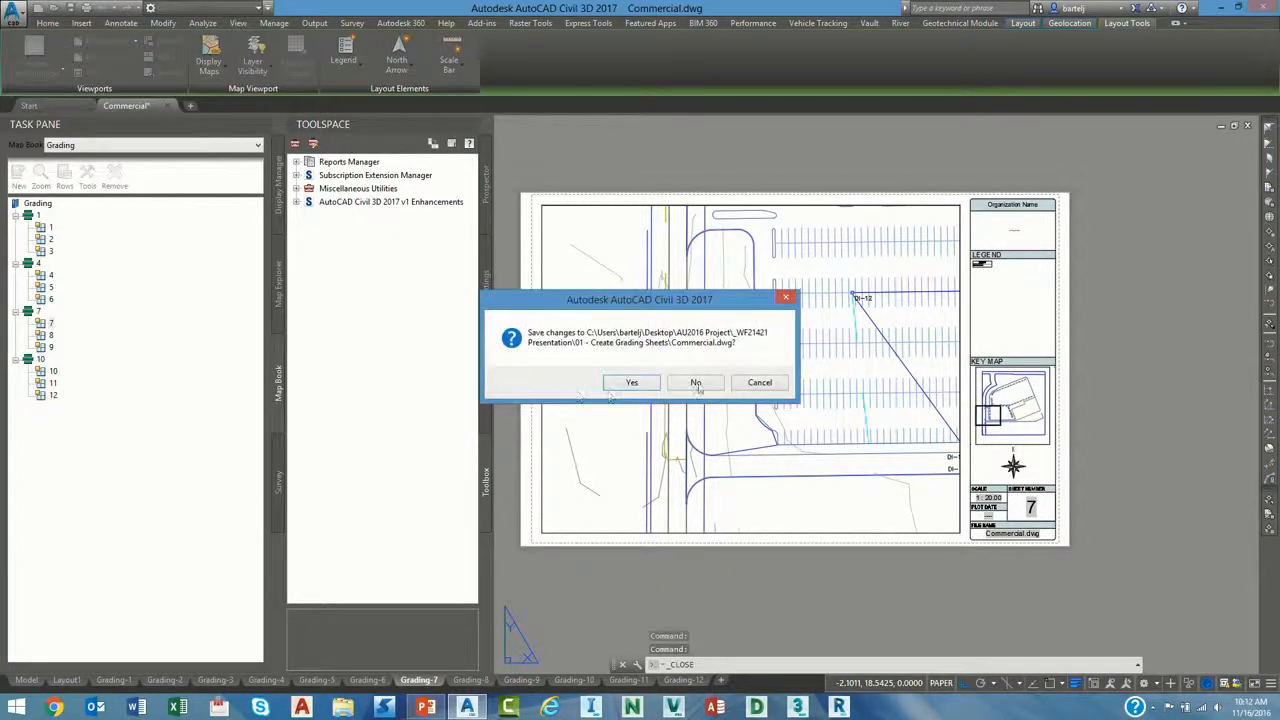
left_click(697, 385)
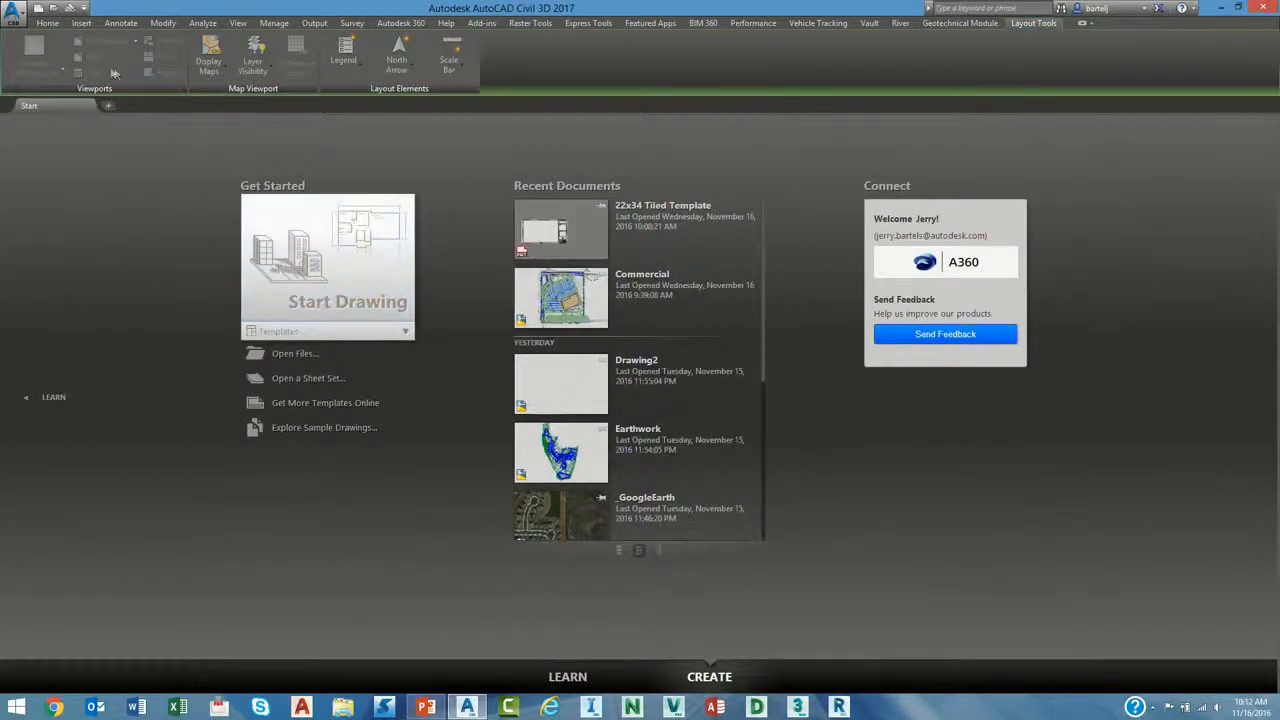
left_click(332, 301)
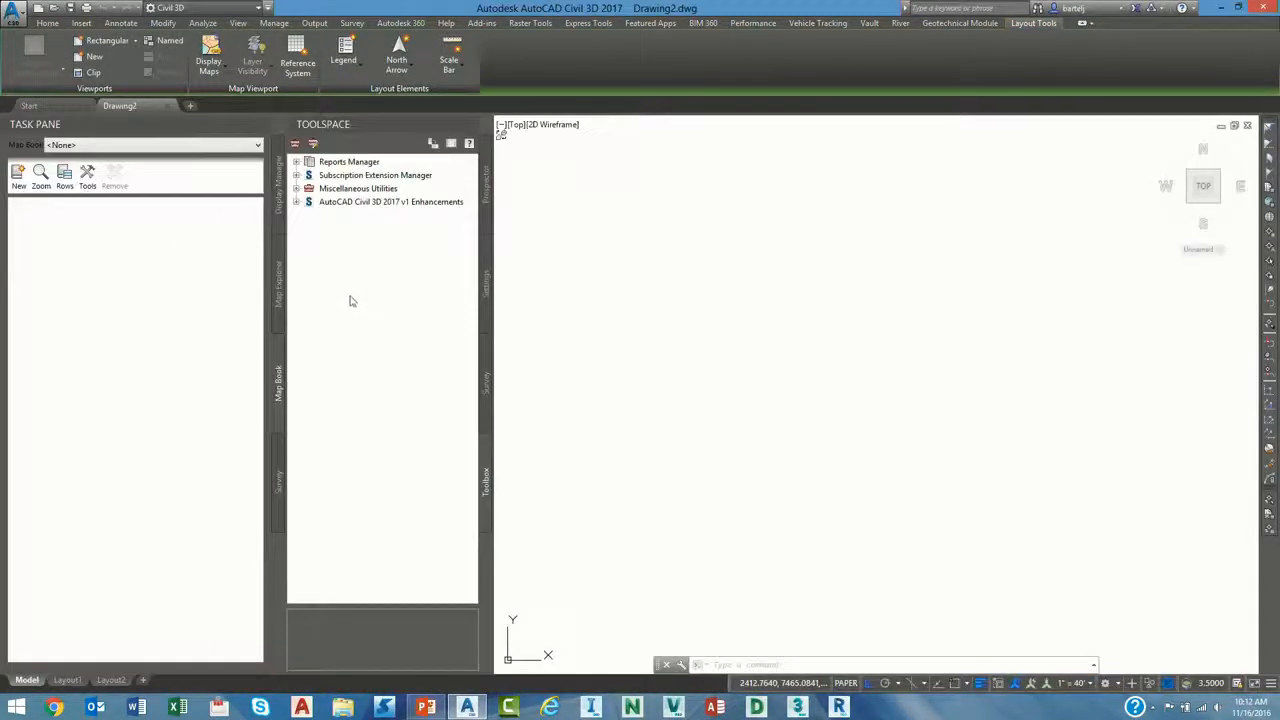
Switch to File Explorer, examine the _WF21421 Presentation folder in AU2016 Project on the Desktop, and close the window.
key("super+e")
double_click(383, 201)
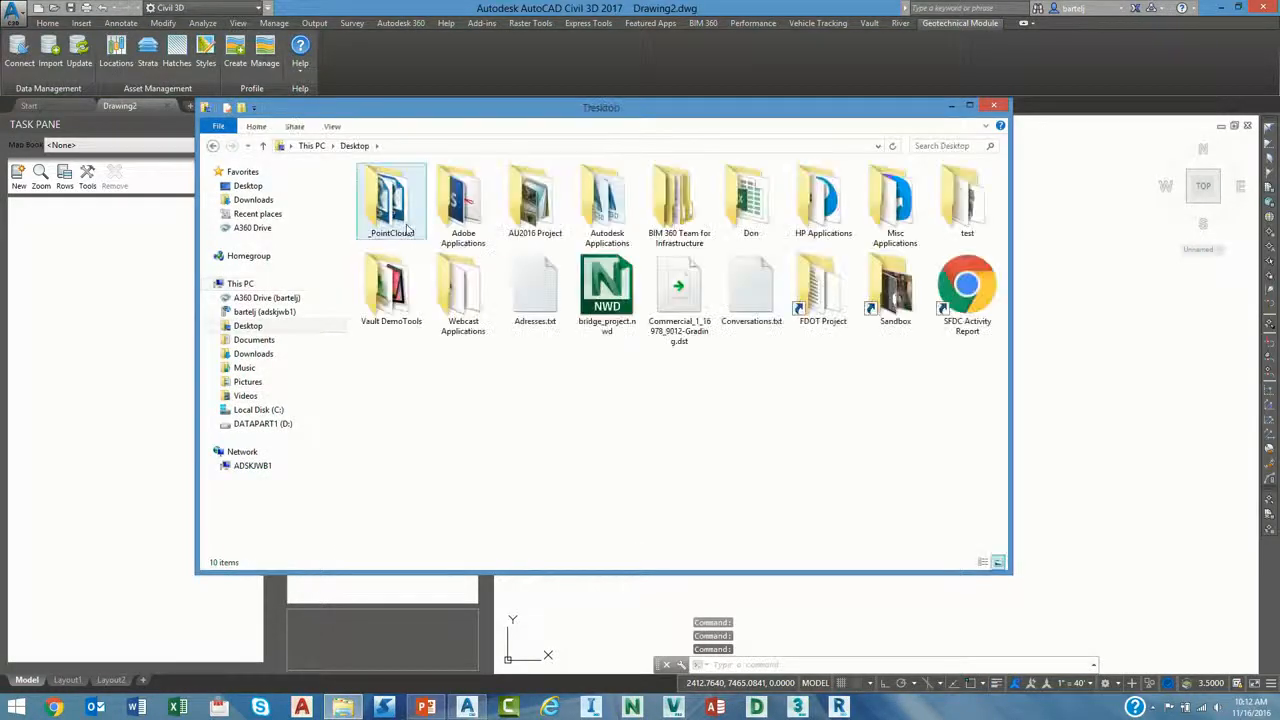
double_click(533, 200)
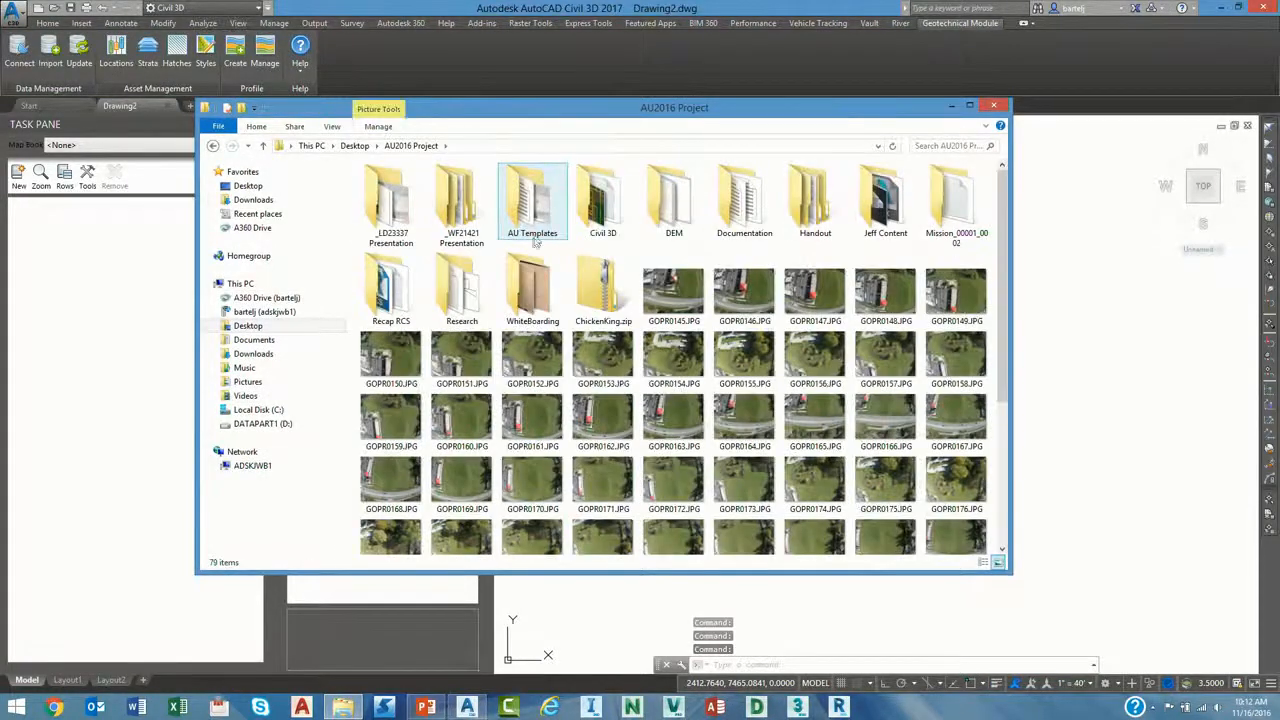
double_click(463, 205)
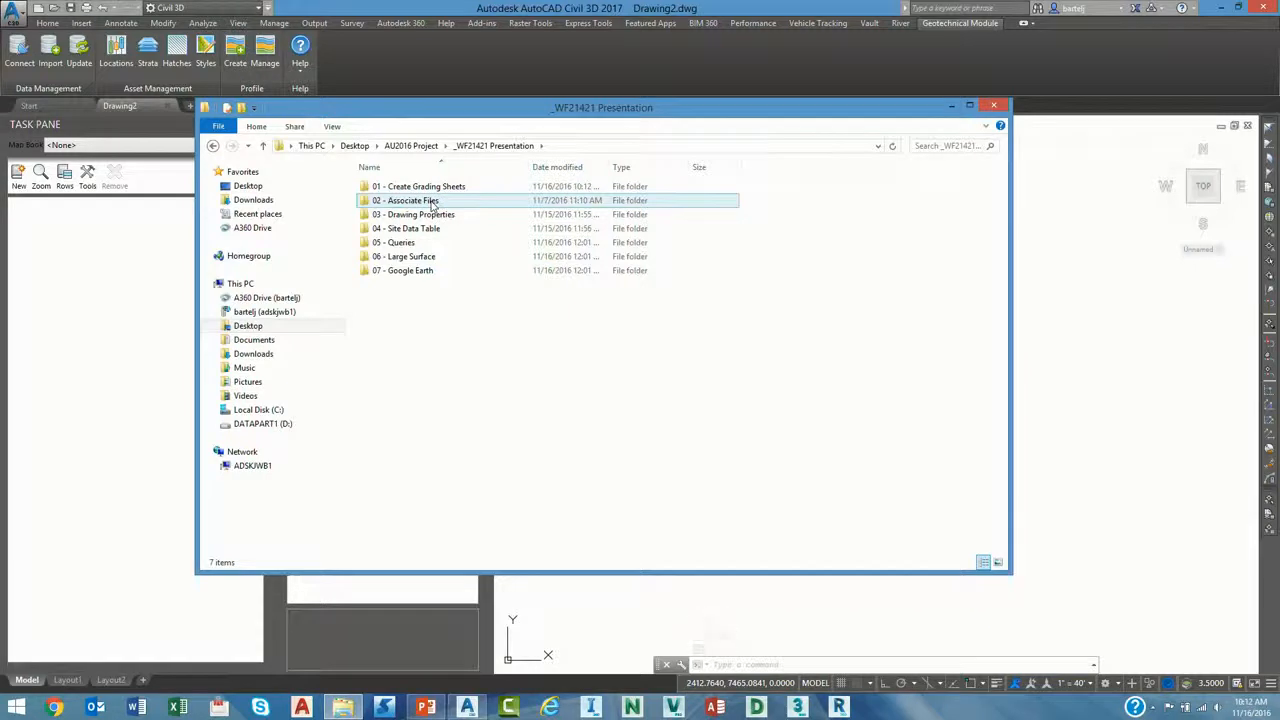
left_click(993, 107)
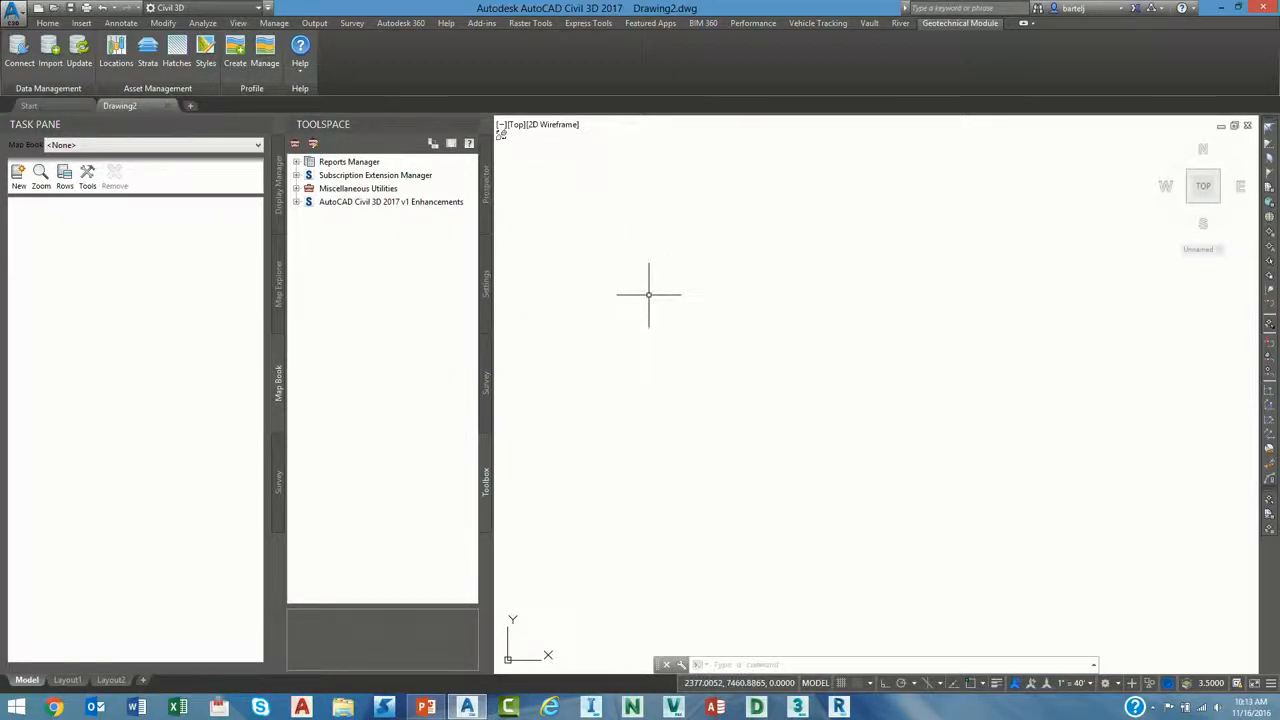
Start a MAPIMPORT and choose ParcelObjects.shp from the GIS folder inside 02 - Associate Files as the ESRI Shapefile source.
type("e")
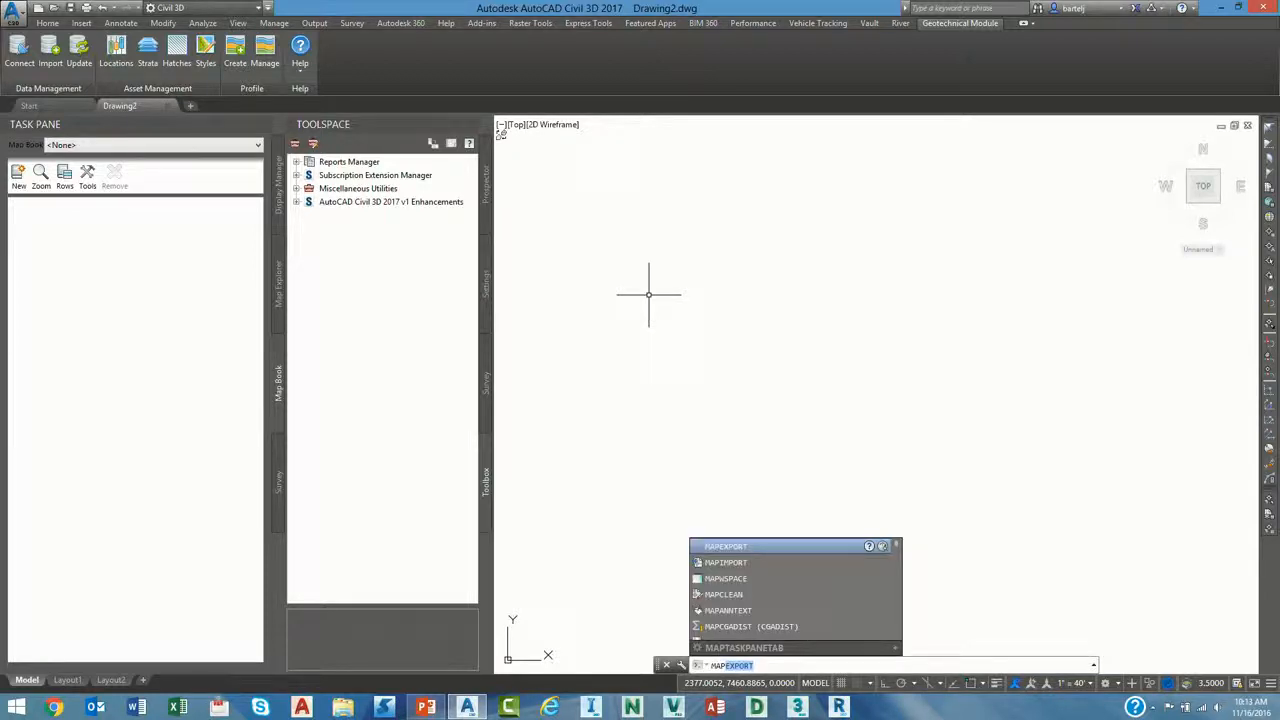
type("i")
key("Return")
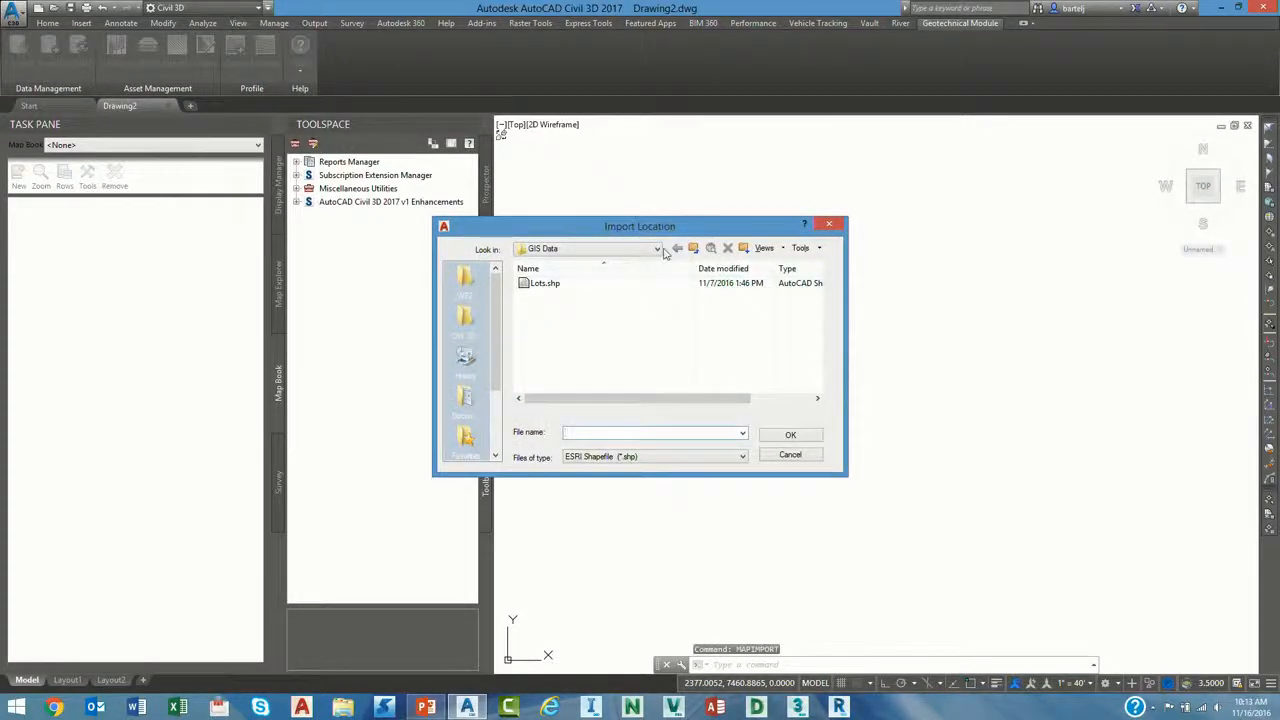
left_click(657, 249)
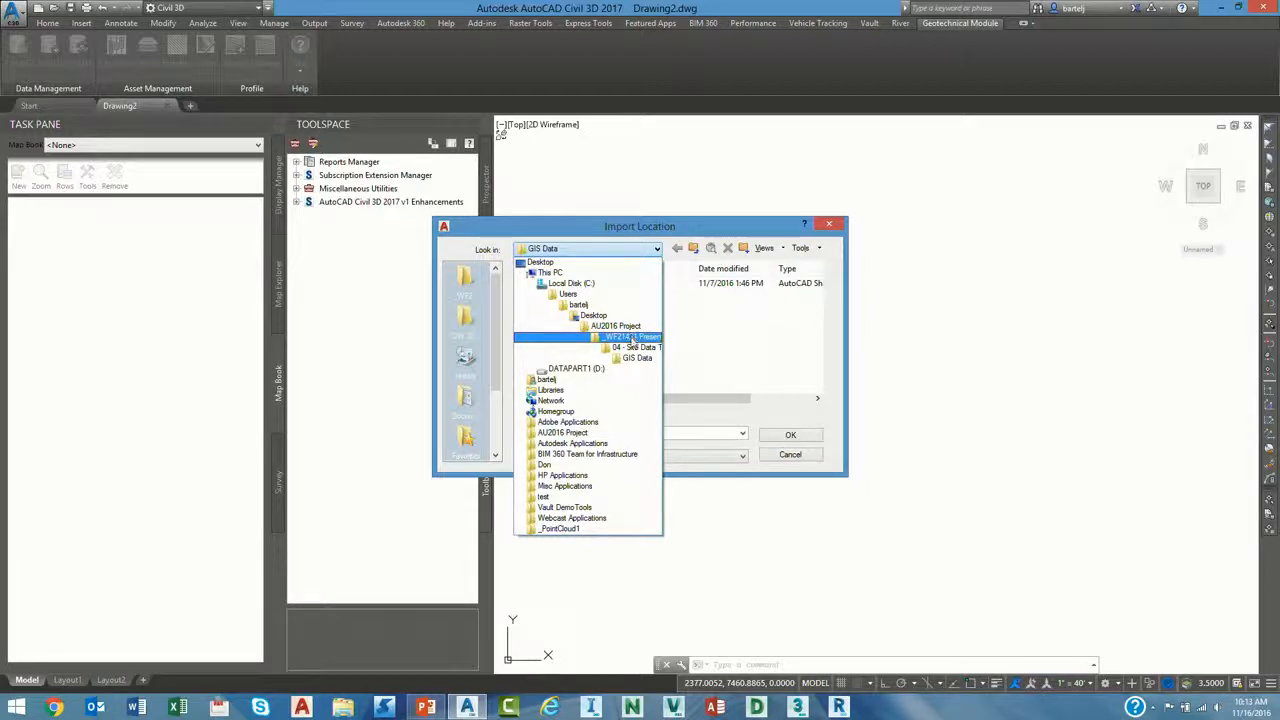
left_click(631, 341)
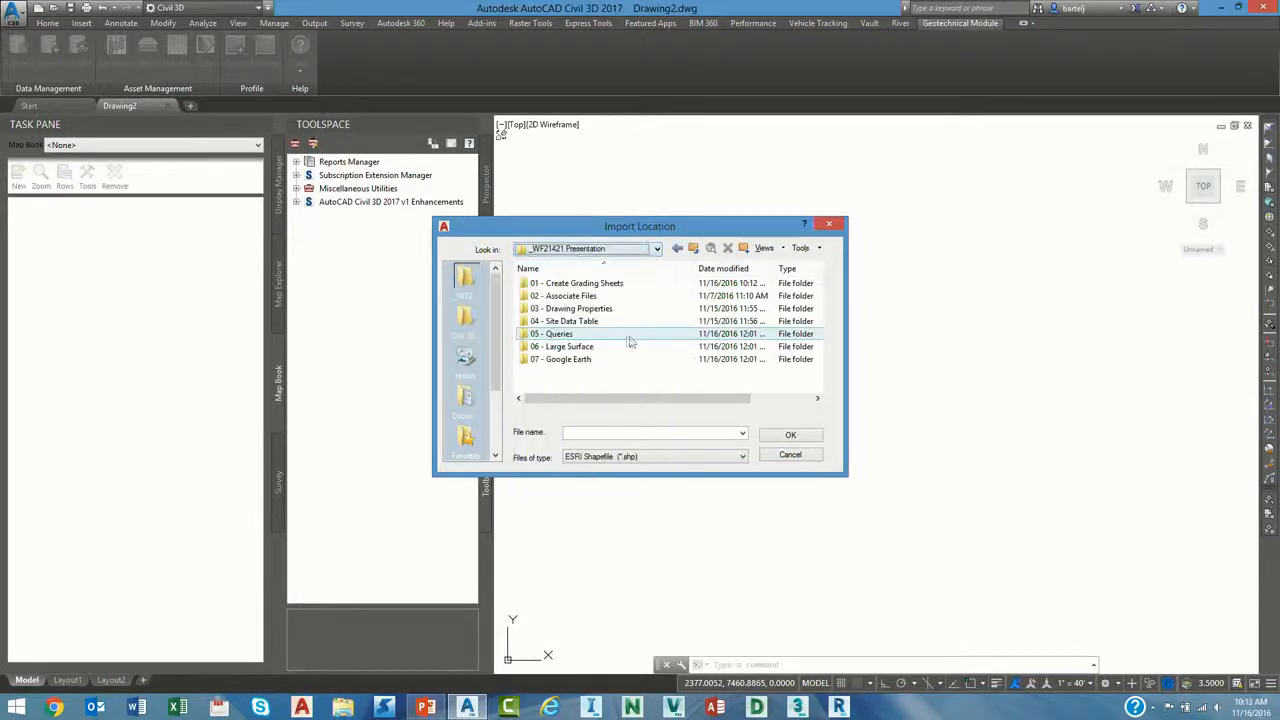
double_click(575, 296)
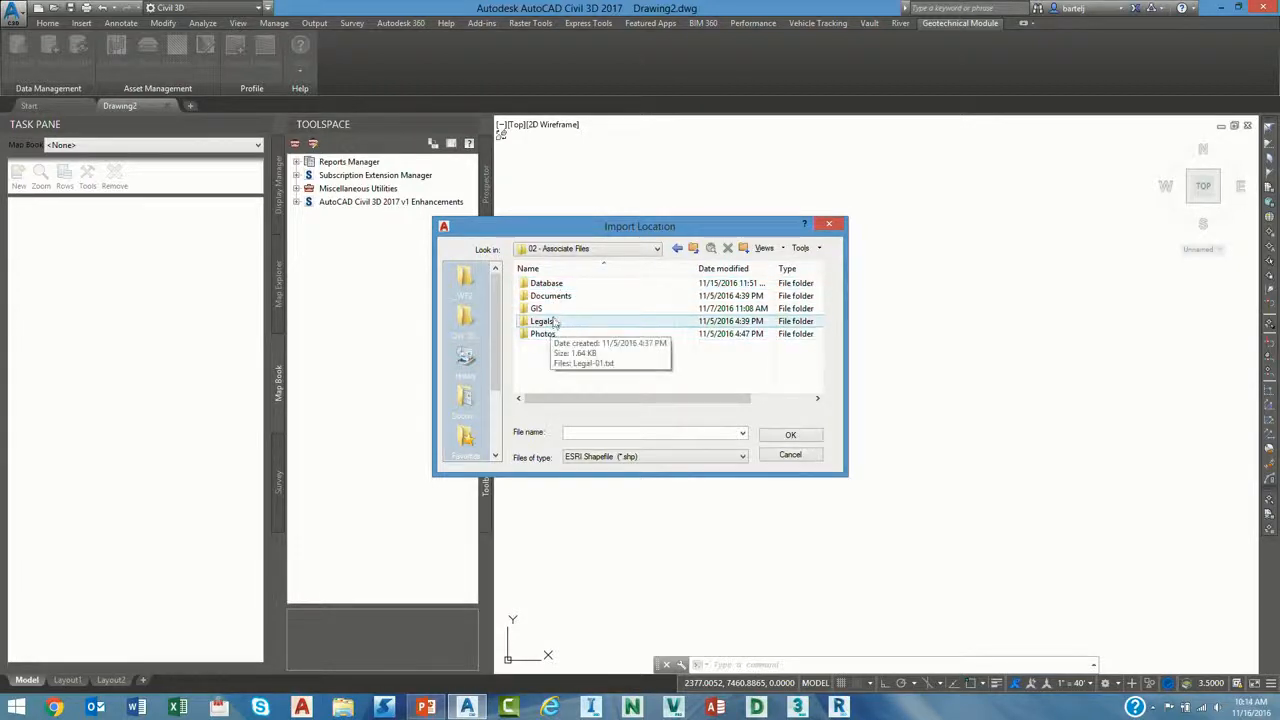
double_click(556, 312)
left_click(562, 287)
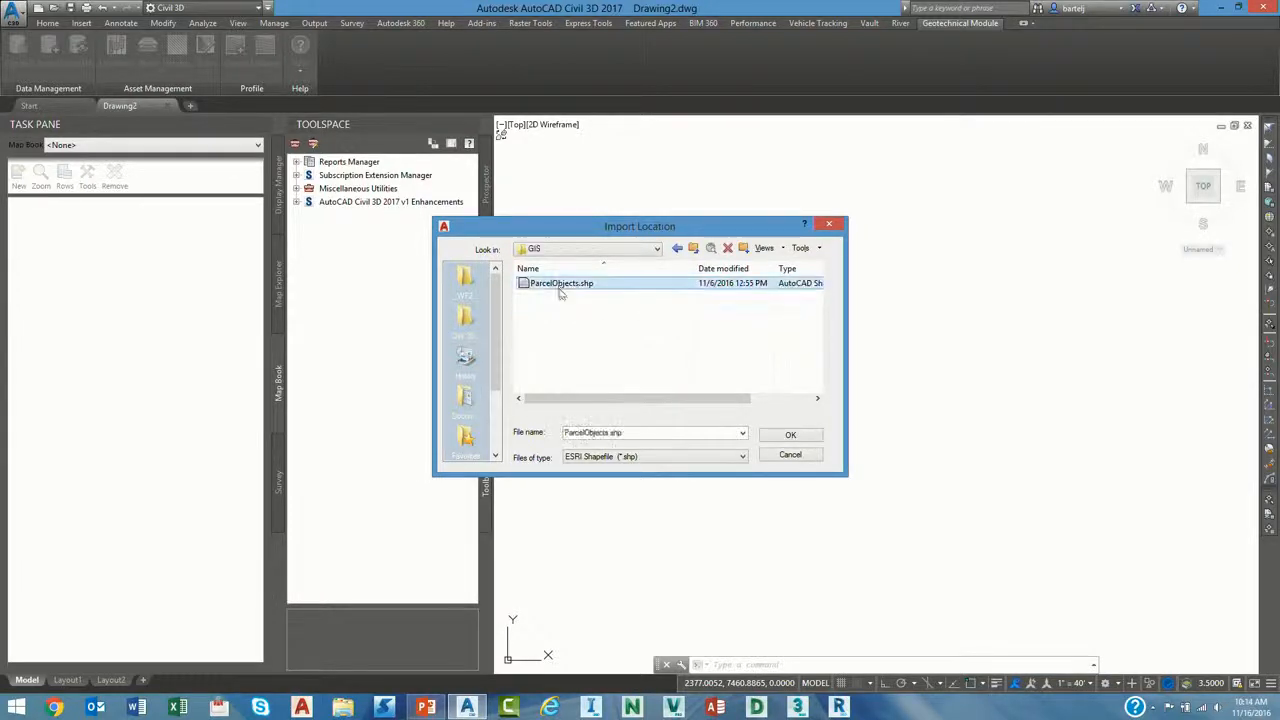
left_click(789, 437)
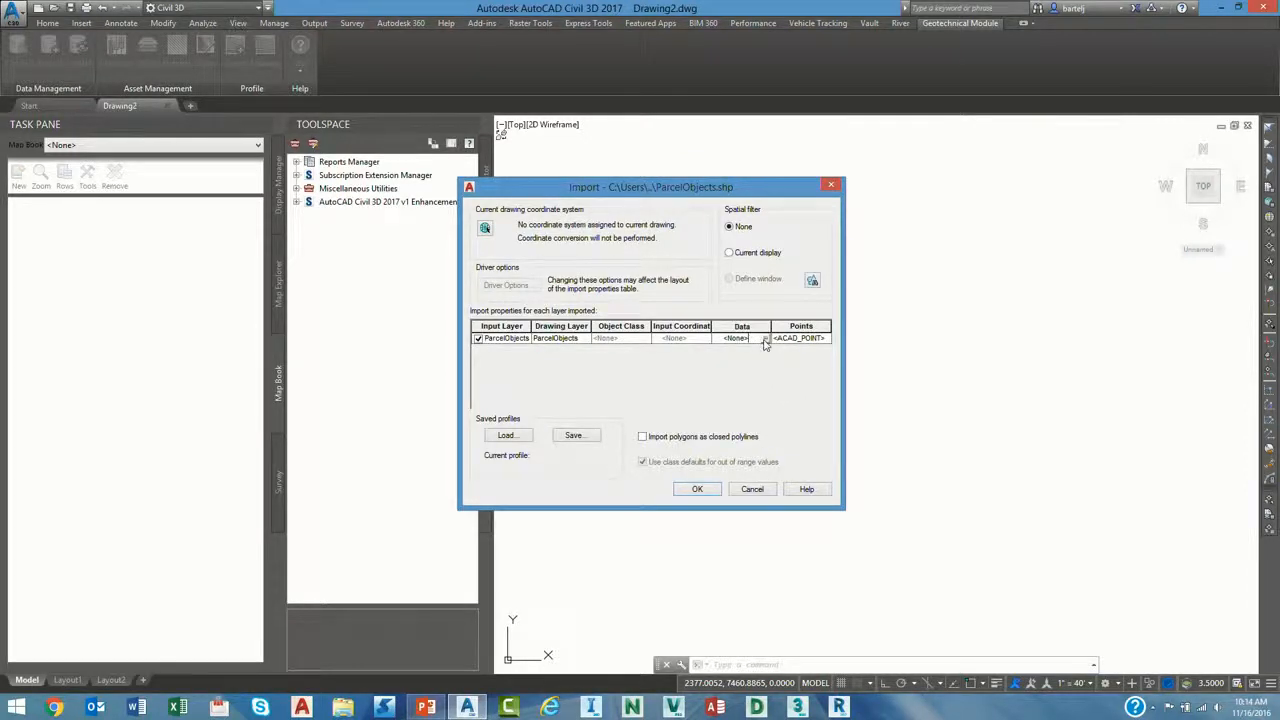
Import ParcelObjects as closed polylines, creating object data in the ParcelObjects table with the FeatId and APN fields.
left_click(765, 340)
left_click(419, 254)
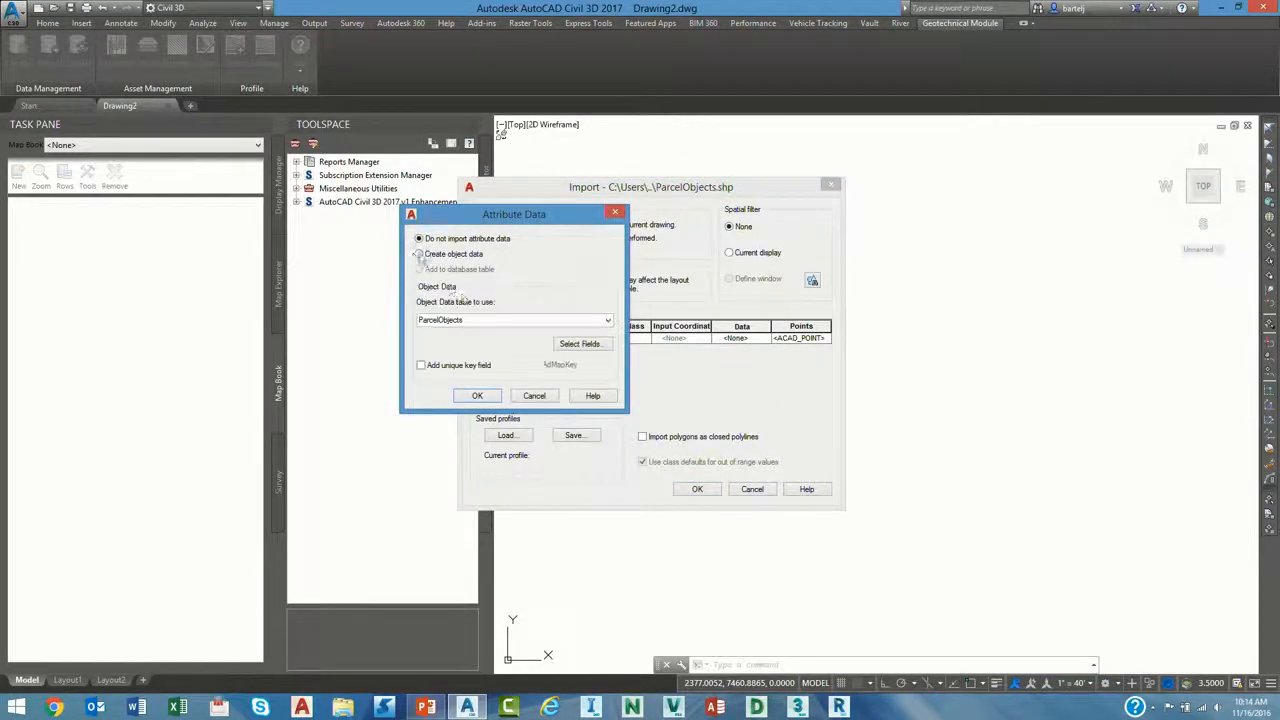
left_click(604, 345)
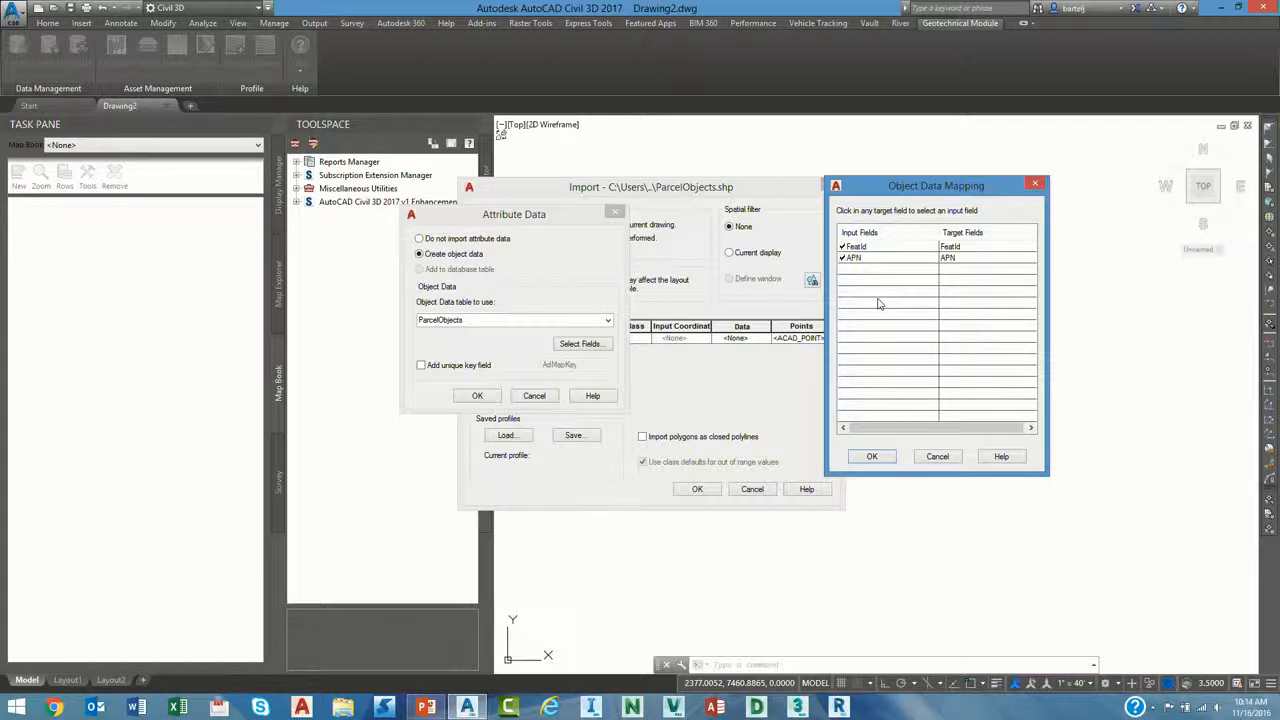
left_click(869, 456)
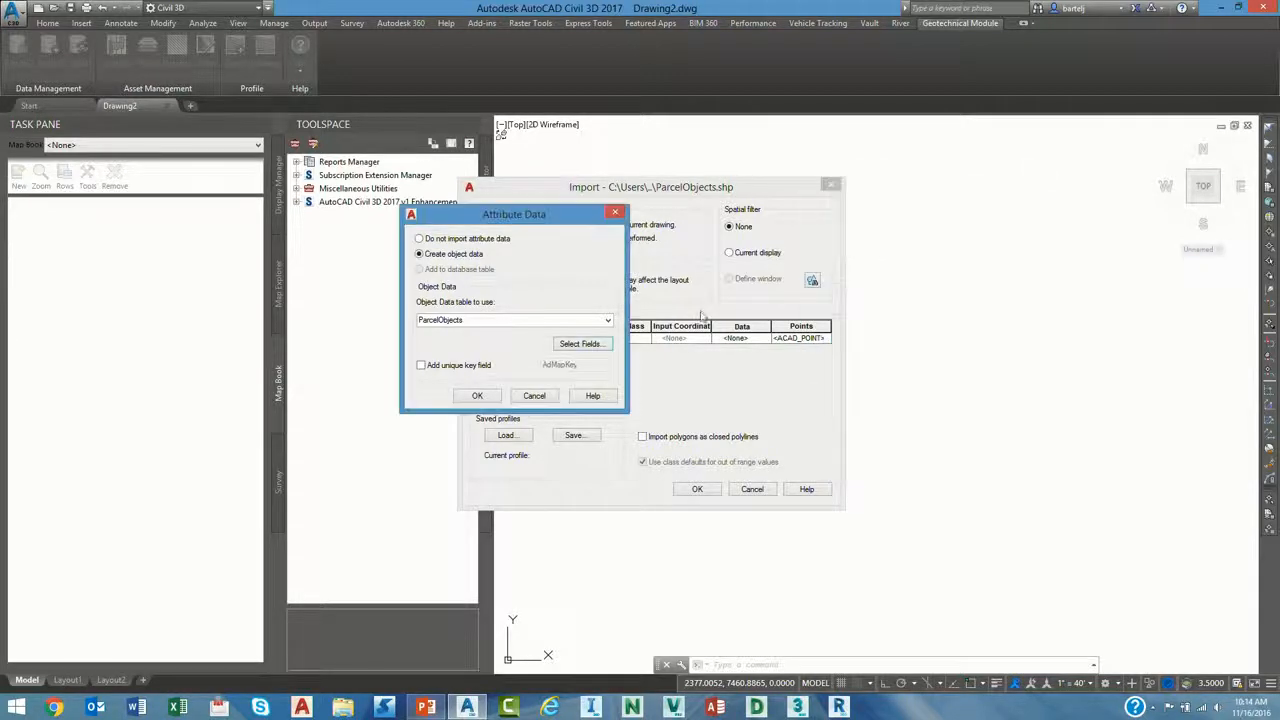
left_click(477, 395)
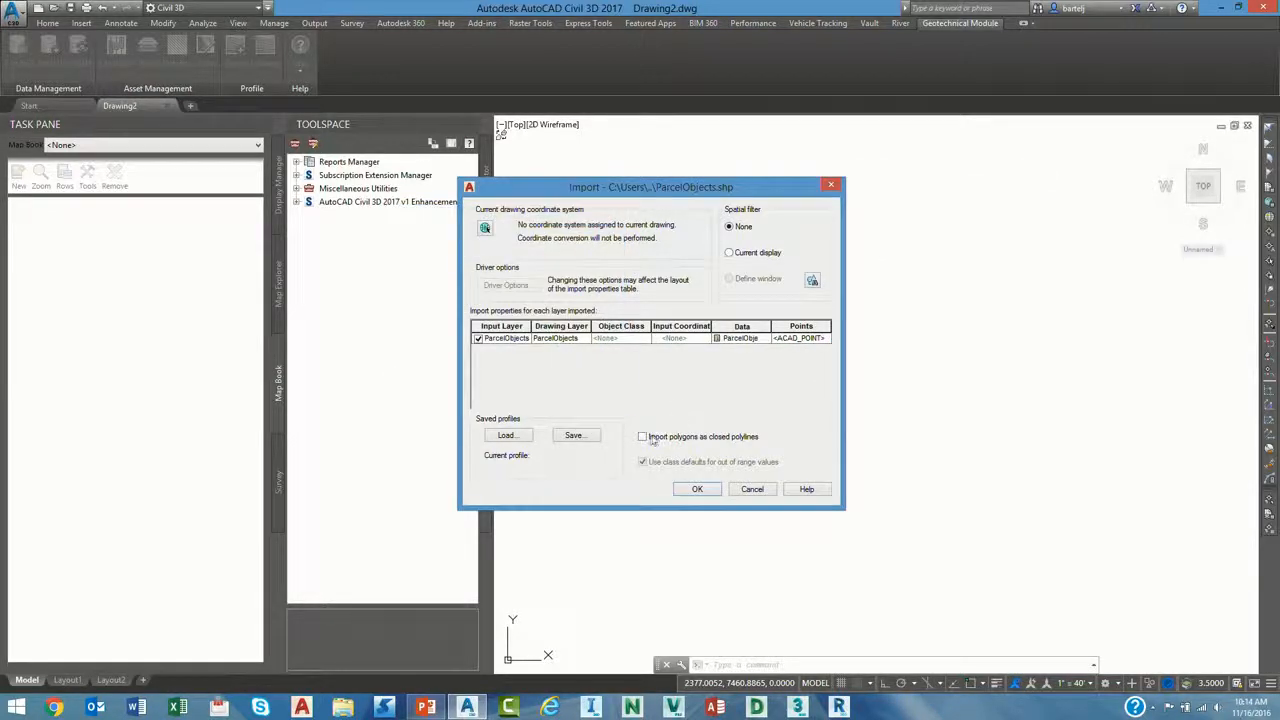
left_click(642, 437)
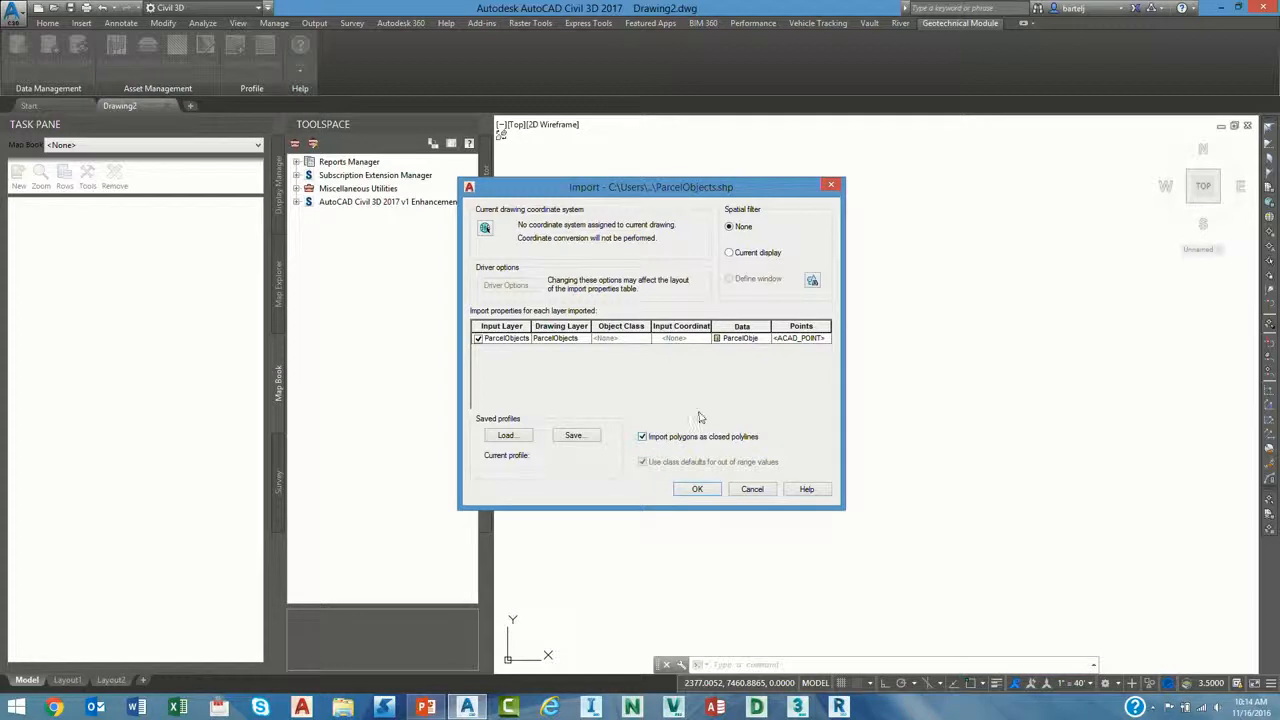
left_click(698, 489)
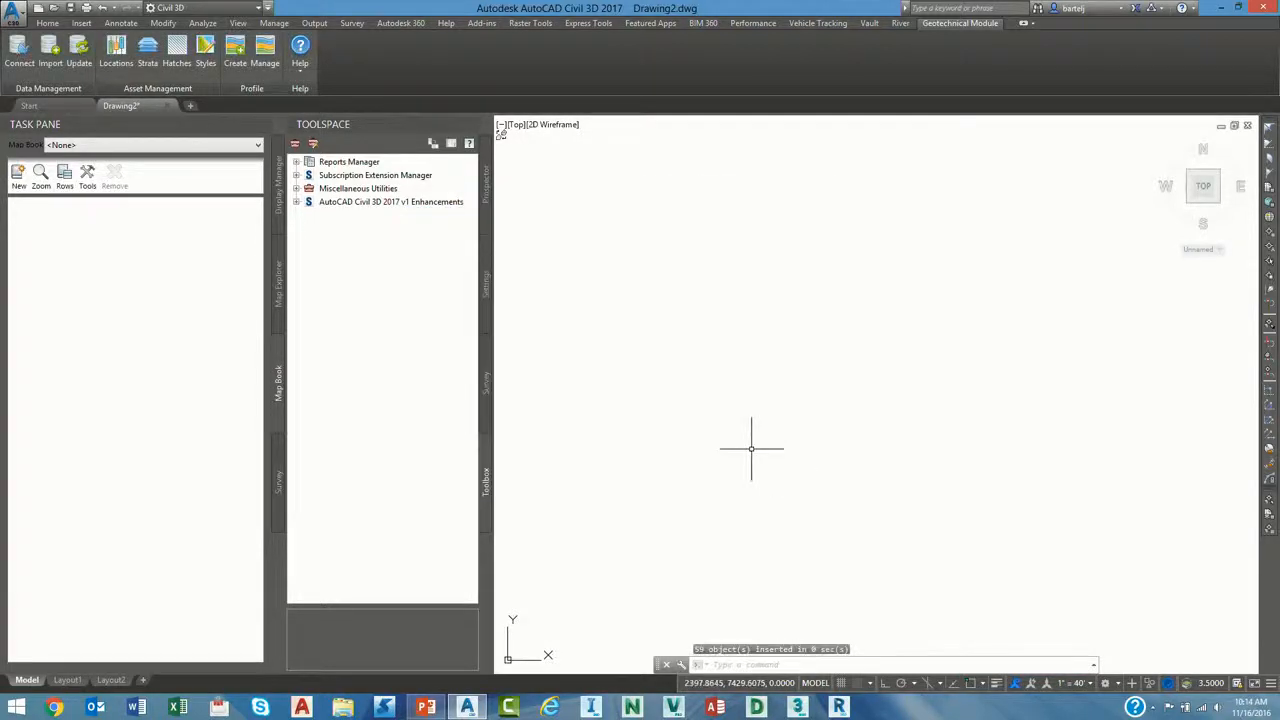
Select the rectangular parcel just below the curved northwest corner lot and open its properties.
type("z")
key("Return")
type("e")
key("Return")
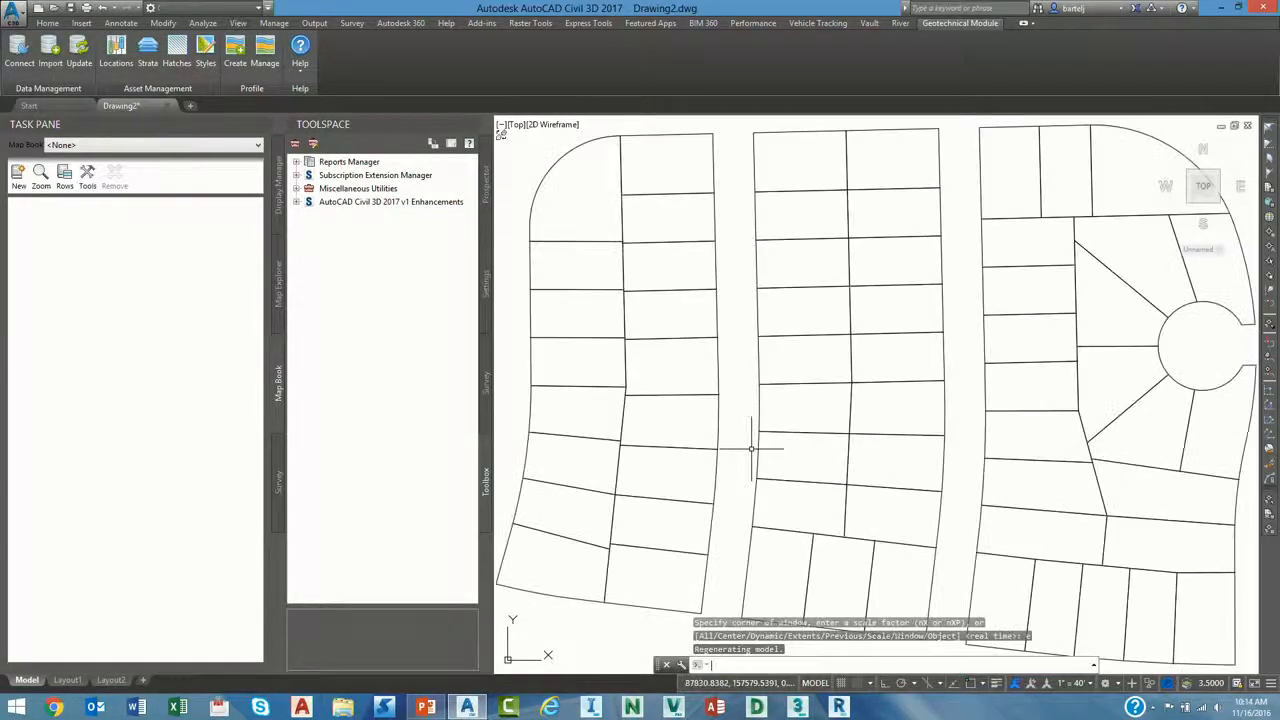
scroll(720, 350, "down", 2)
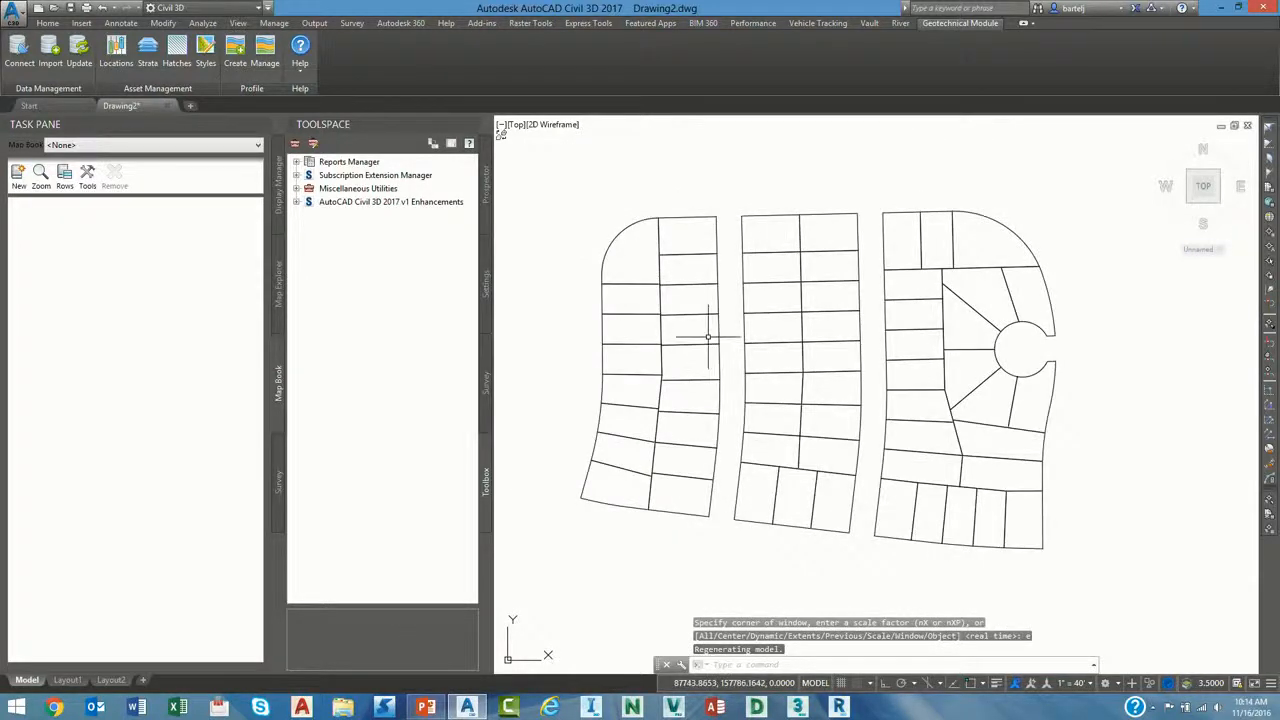
left_click(603, 299)
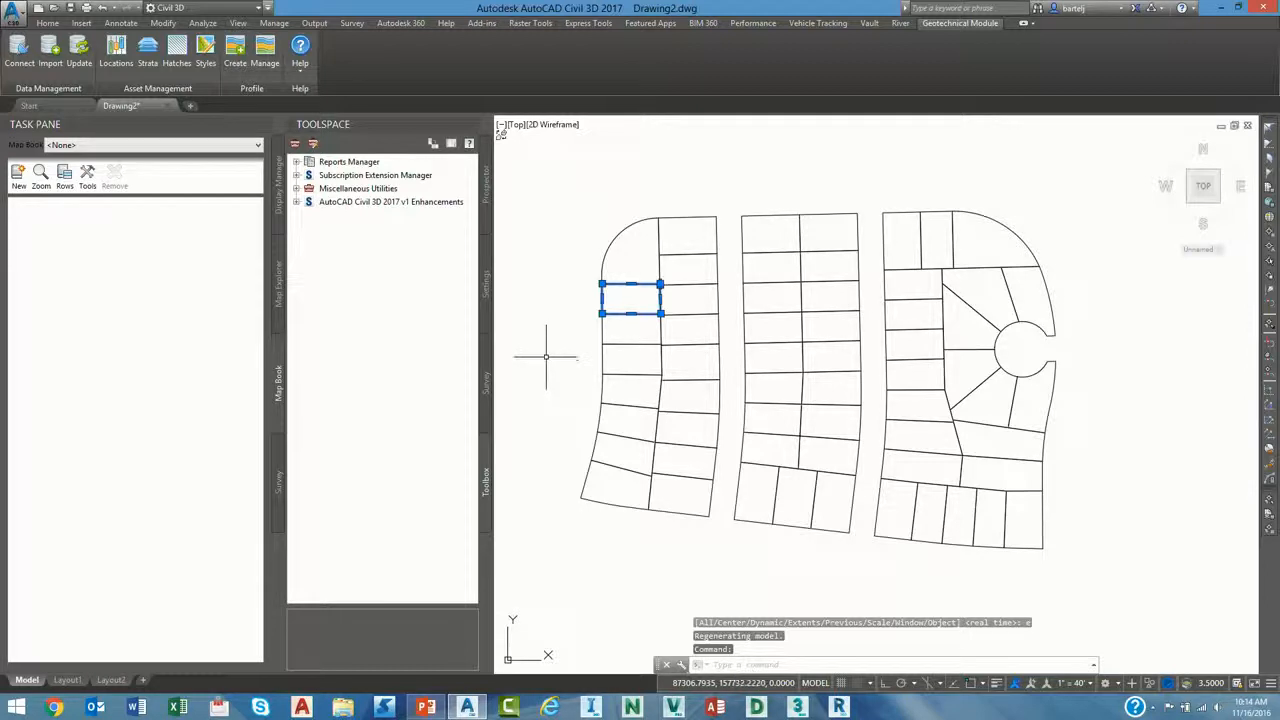
right_click(556, 282)
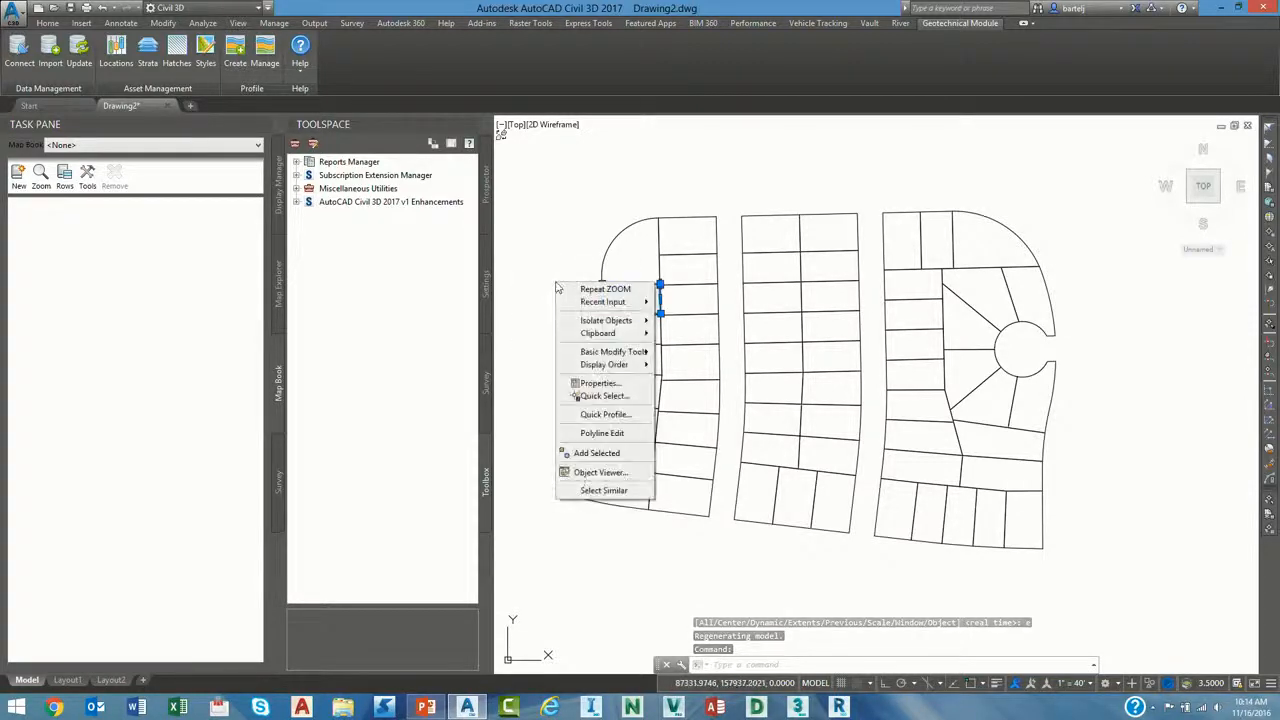
left_click(600, 383)
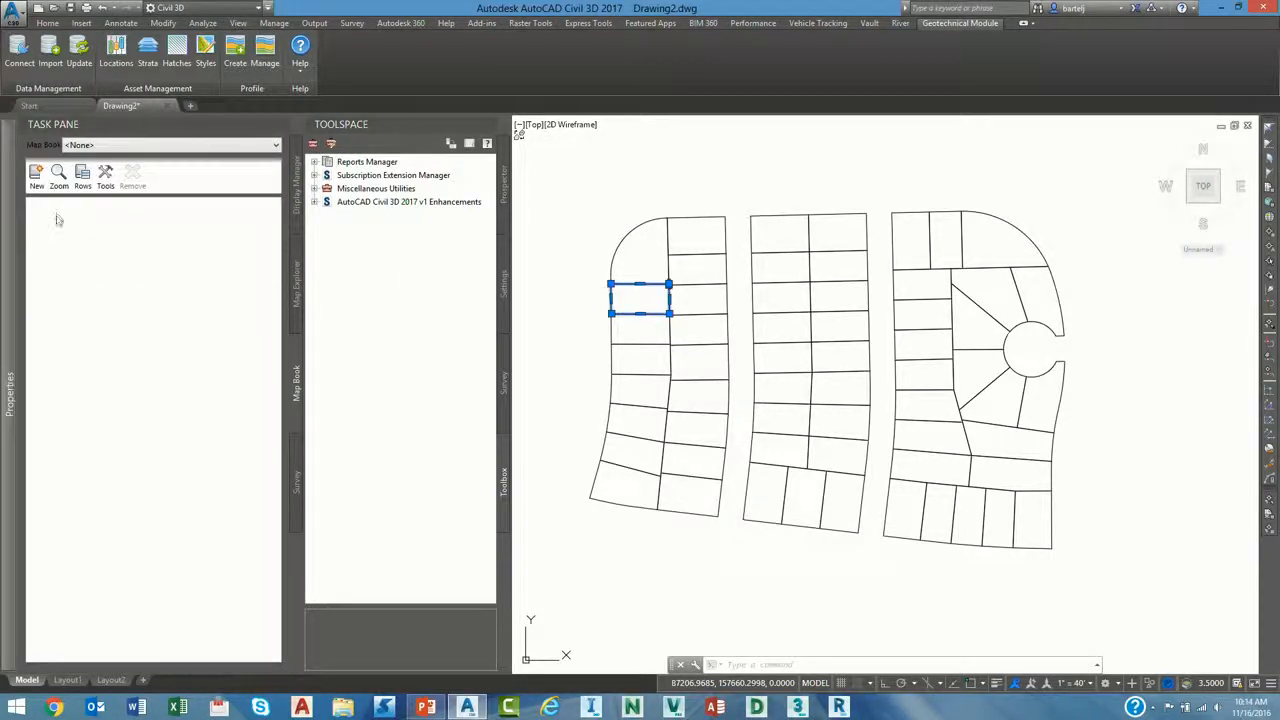
Collapse the Task Pane beside the anchored Properties palette and show the anchored palettes as icons only.
mouse_move(10, 213)
left_click(268, 127)
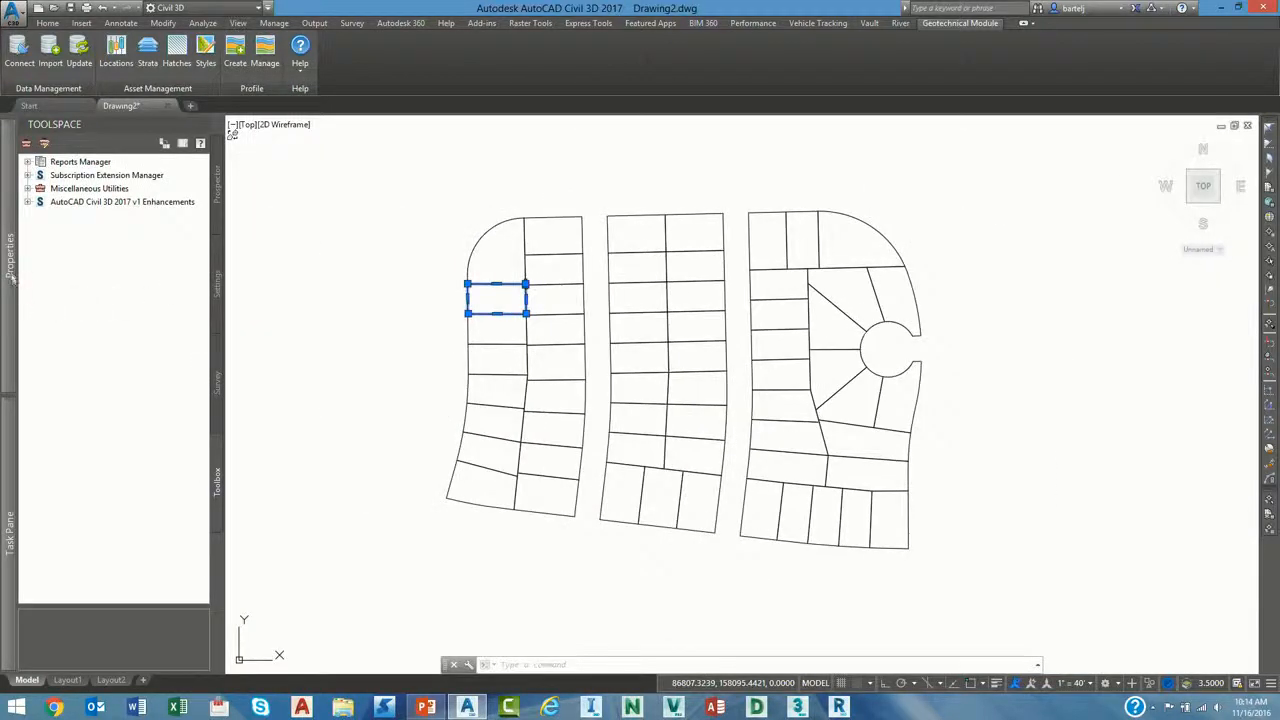
right_click(4, 446)
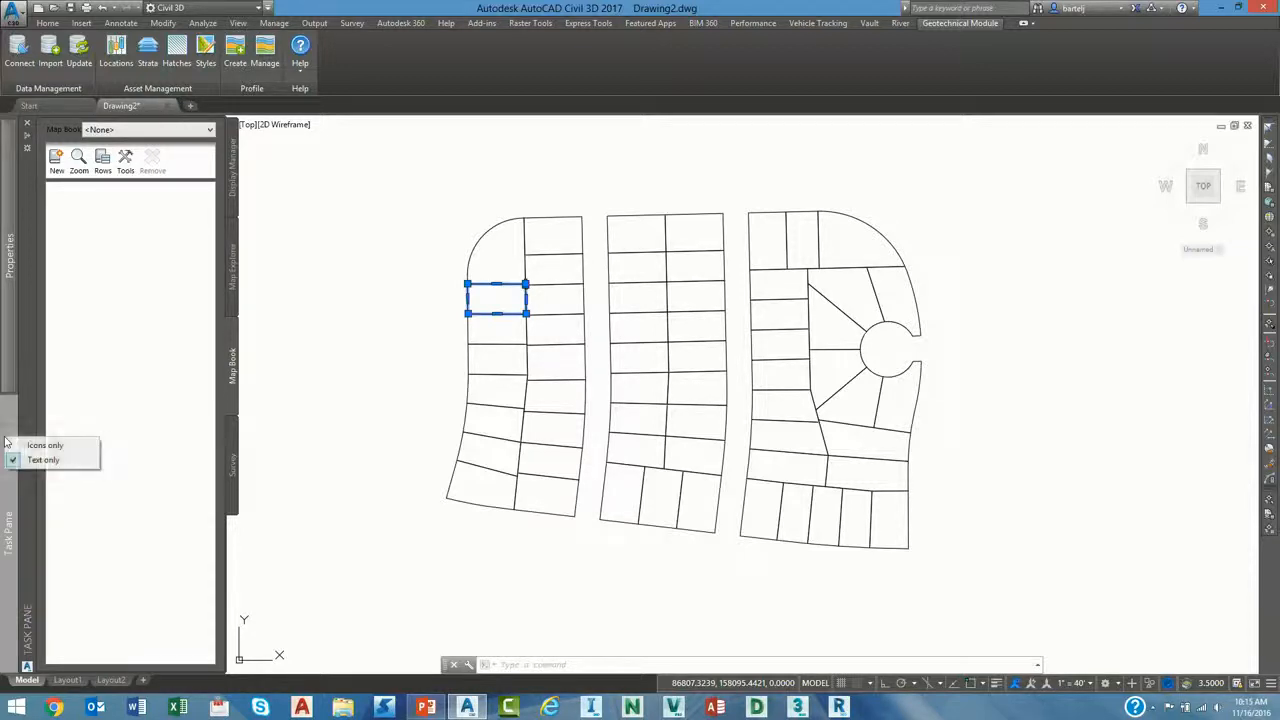
left_click(66, 446)
Dock the Task Pane open again above the Toolspace and display its Map Explorer.
mouse_move(10, 130)
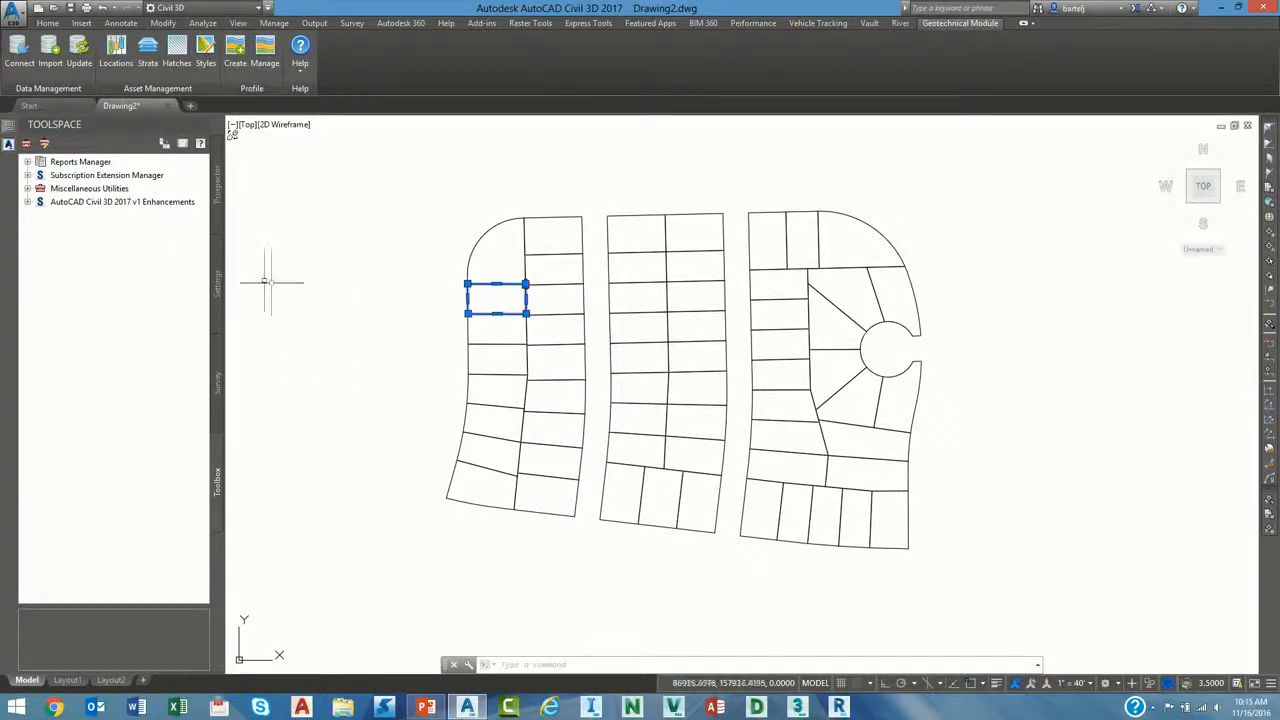
left_click(9, 145)
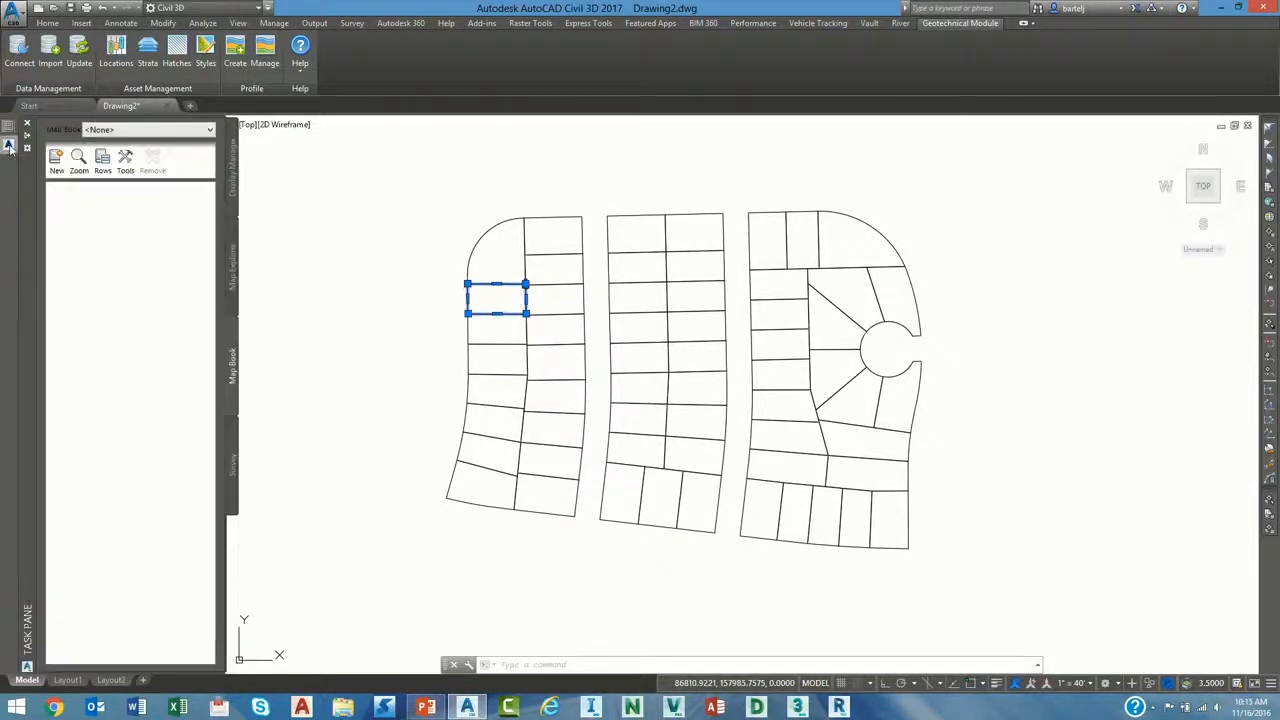
left_click(27, 136)
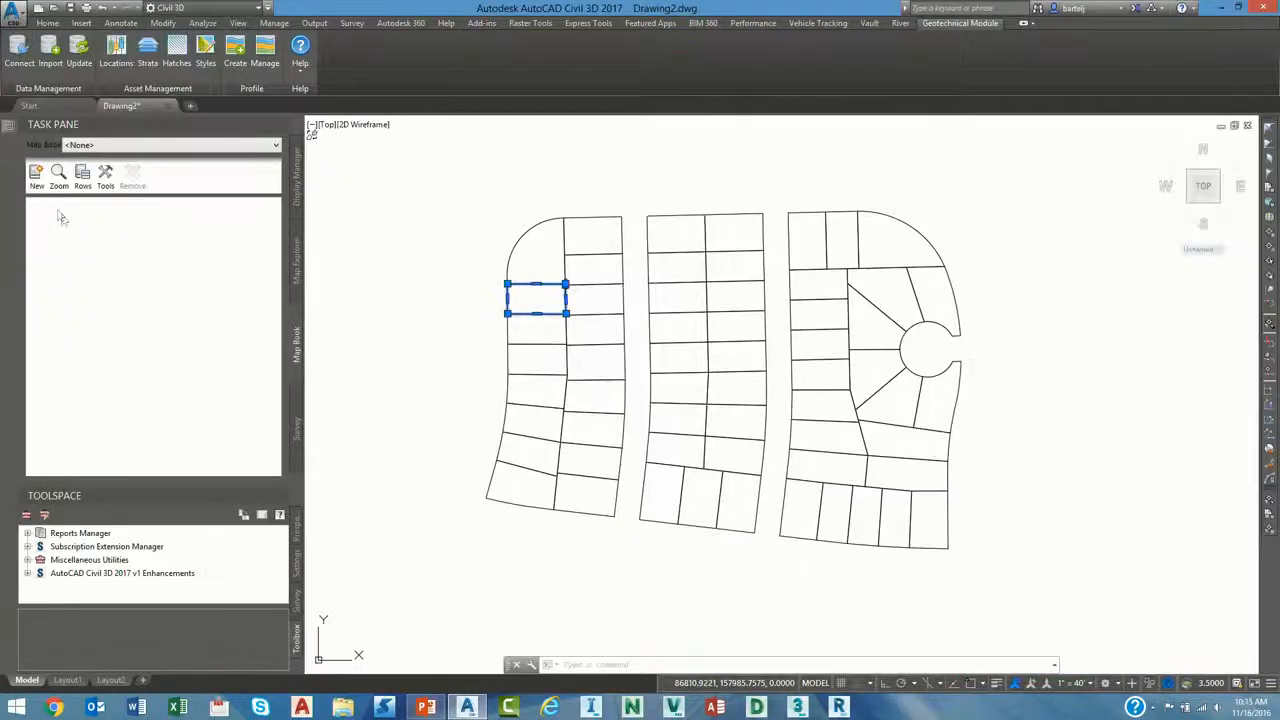
left_click(296, 260)
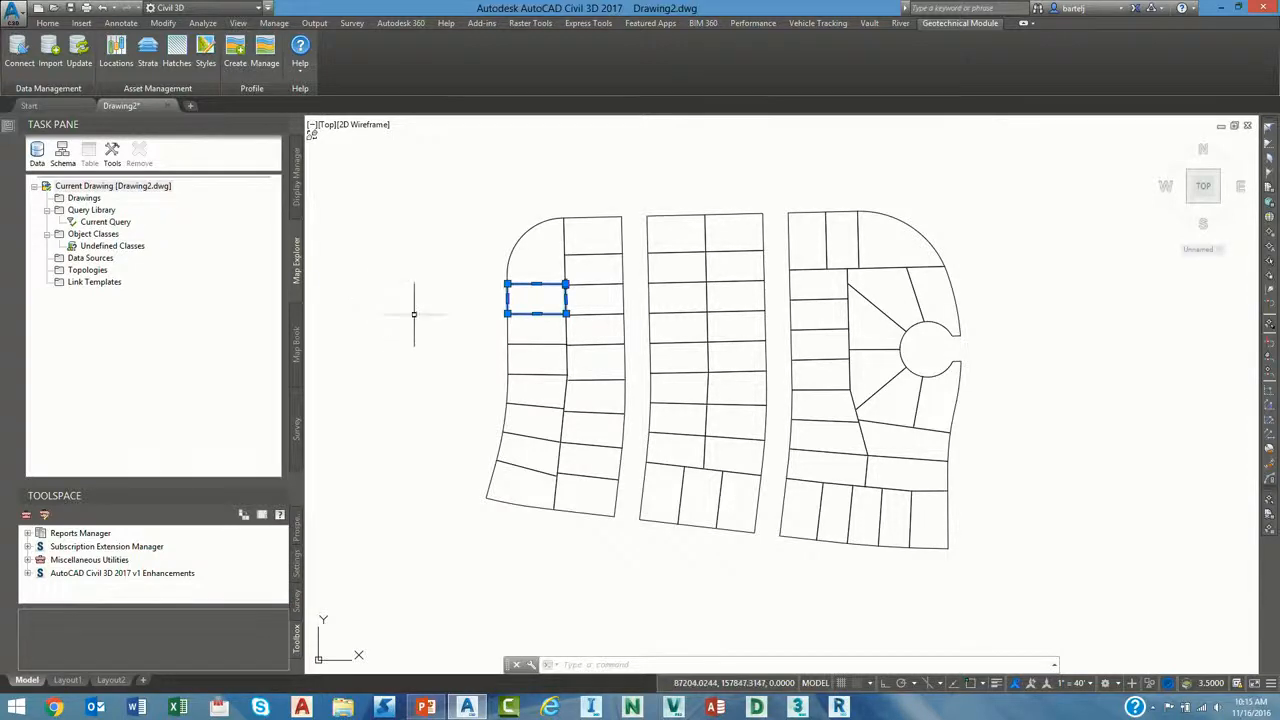
Attach the Parcel-Info.mdb database from the project's 02 - Associate Files Database folder to the drawing as a data source.
key("super+e")
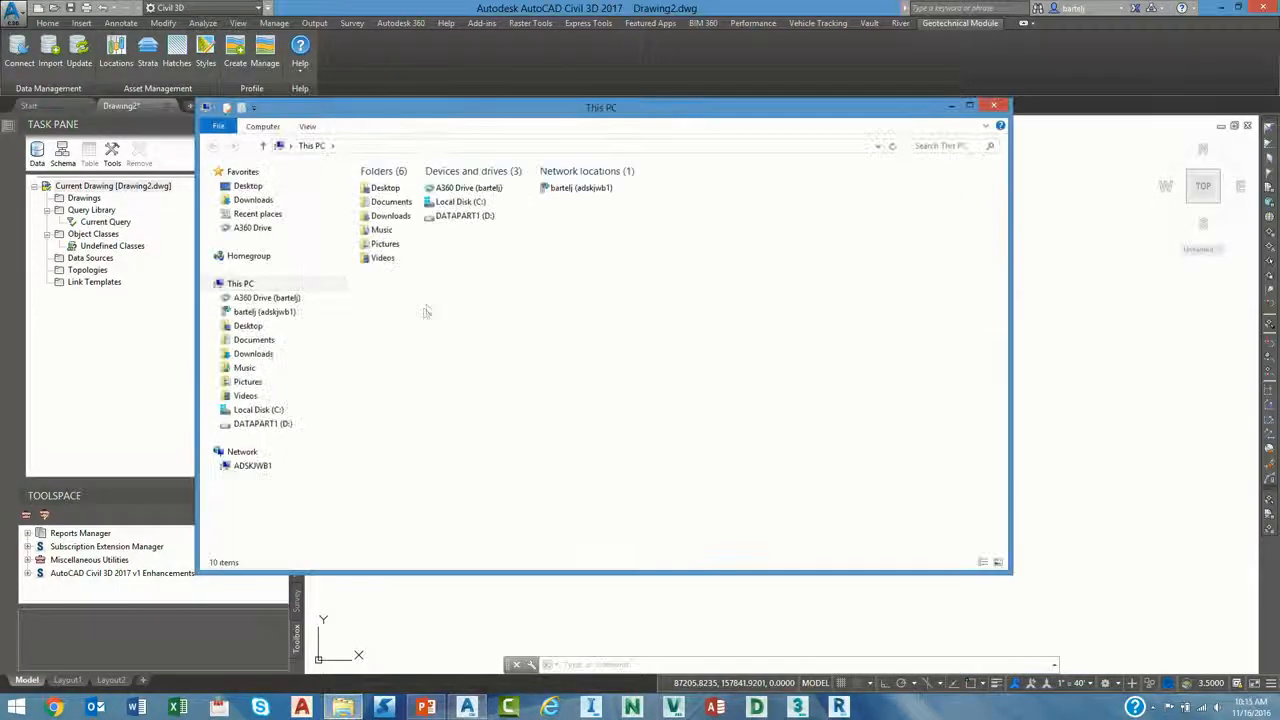
double_click(385, 189)
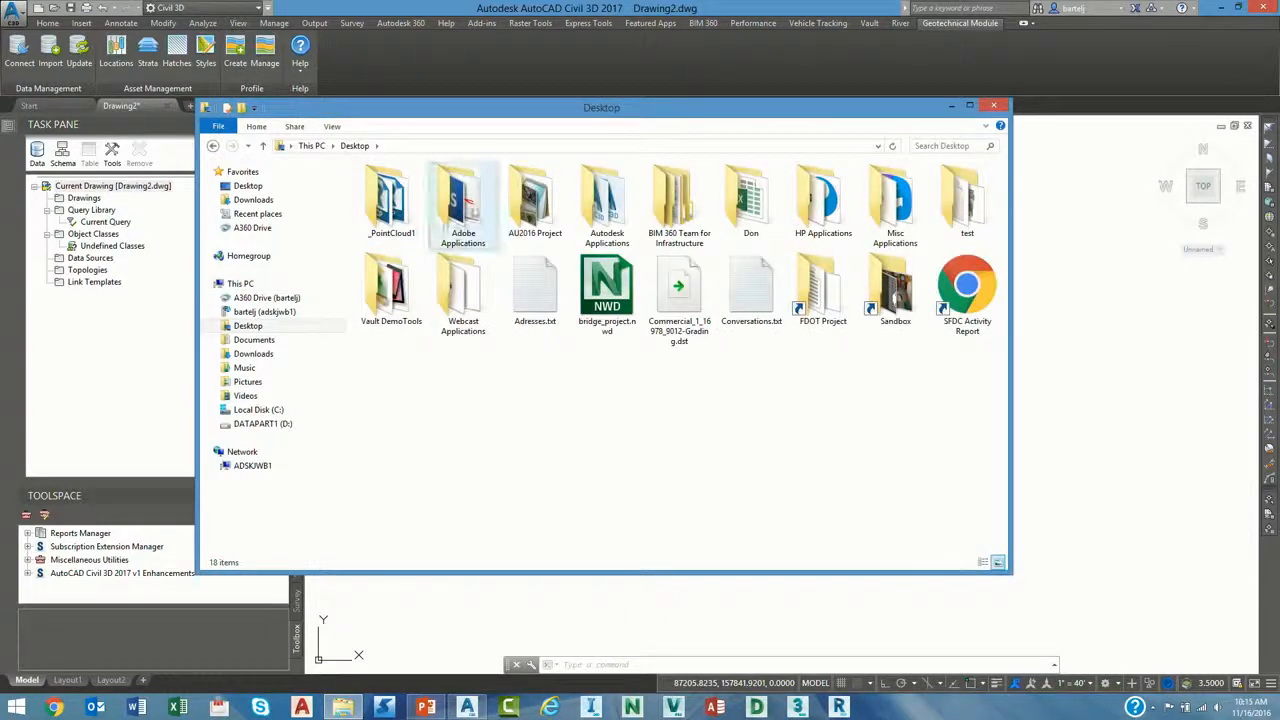
double_click(534, 192)
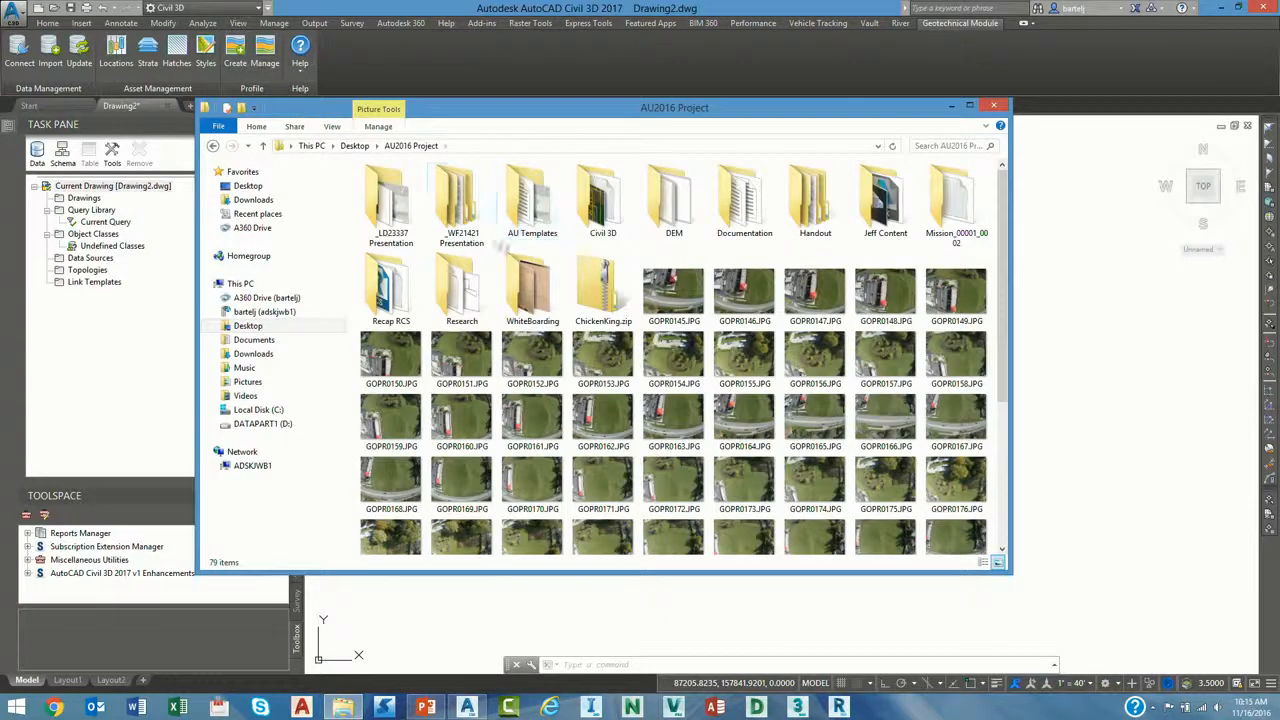
double_click(456, 208)
double_click(436, 204)
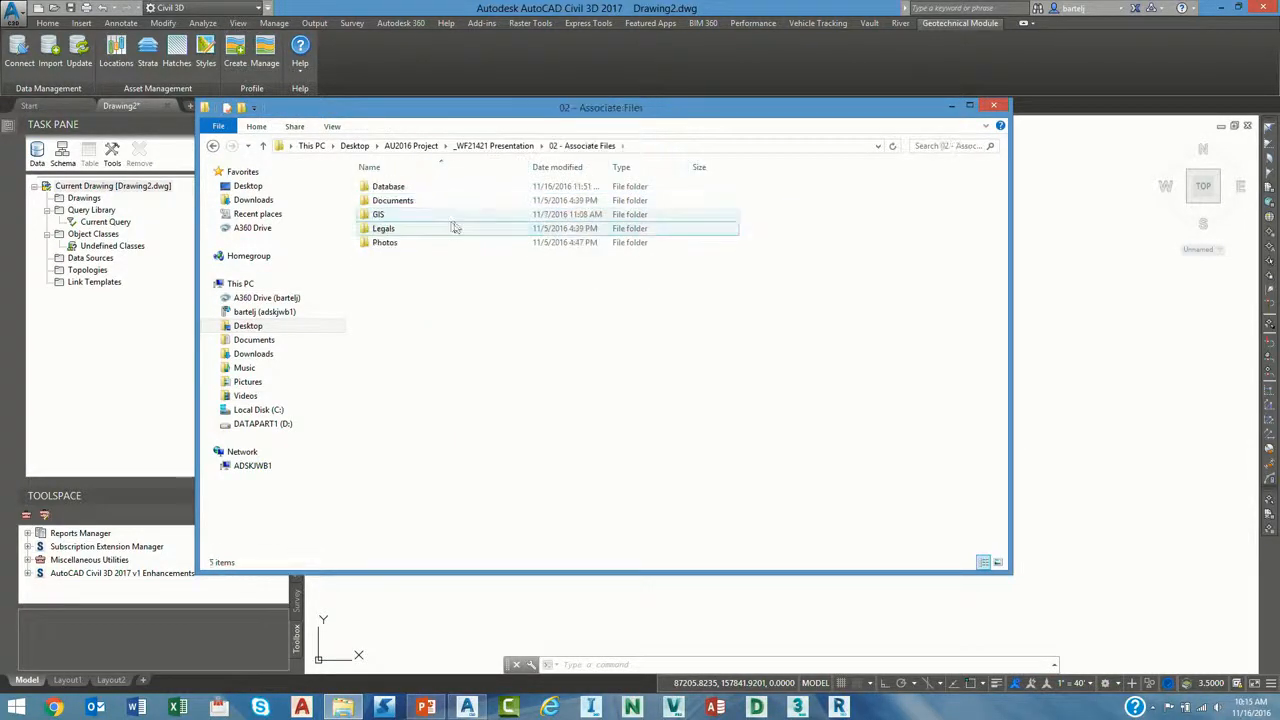
double_click(412, 190)
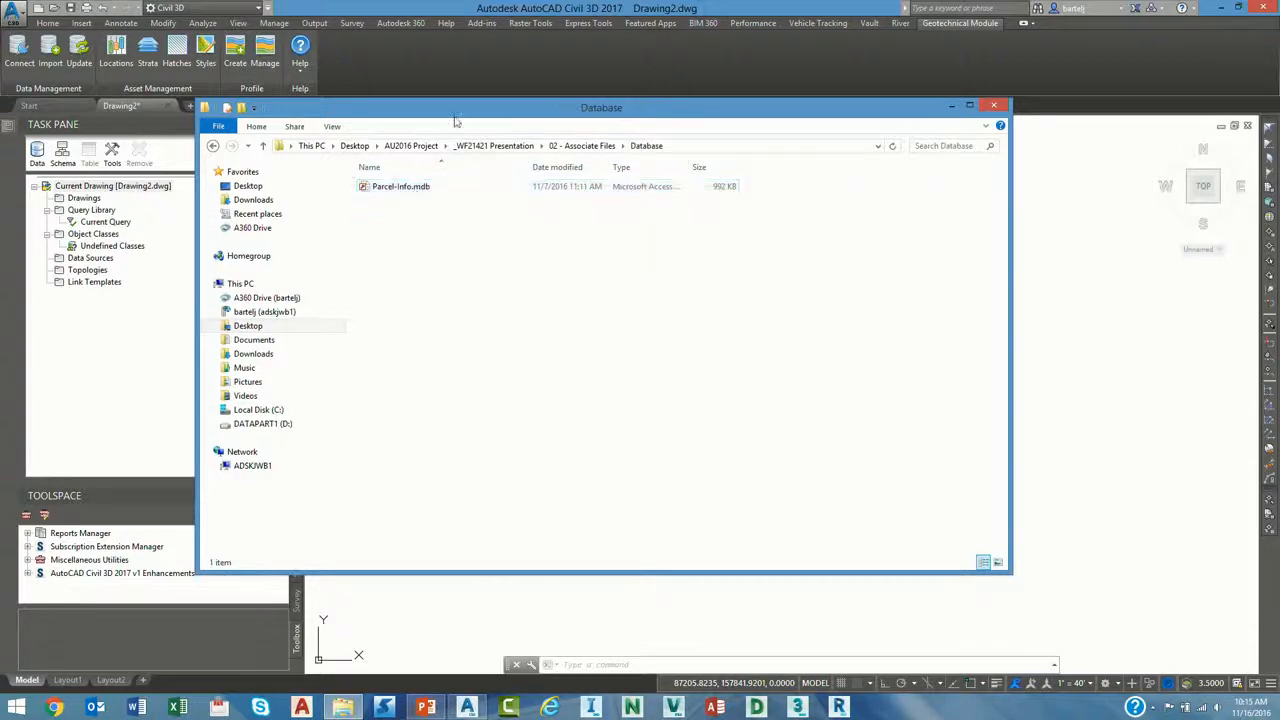
left_click_drag(457, 108, 662, 86)
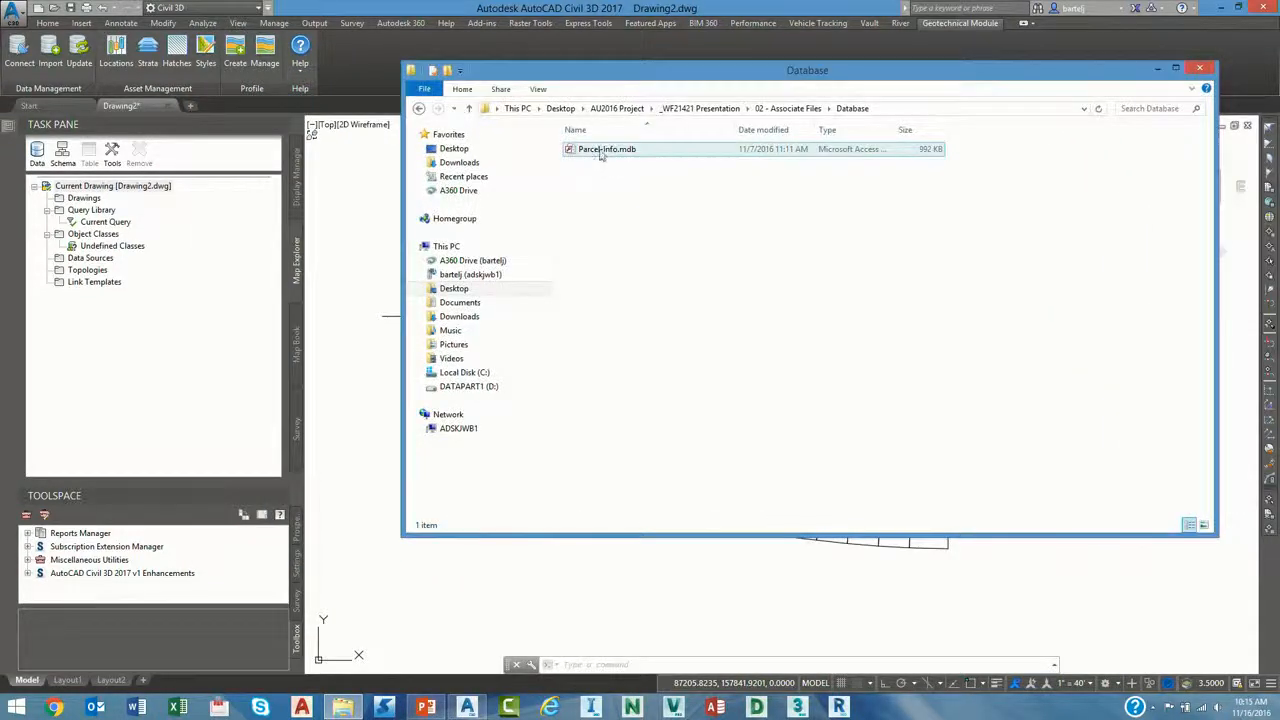
left_click_drag(600, 149, 95, 333)
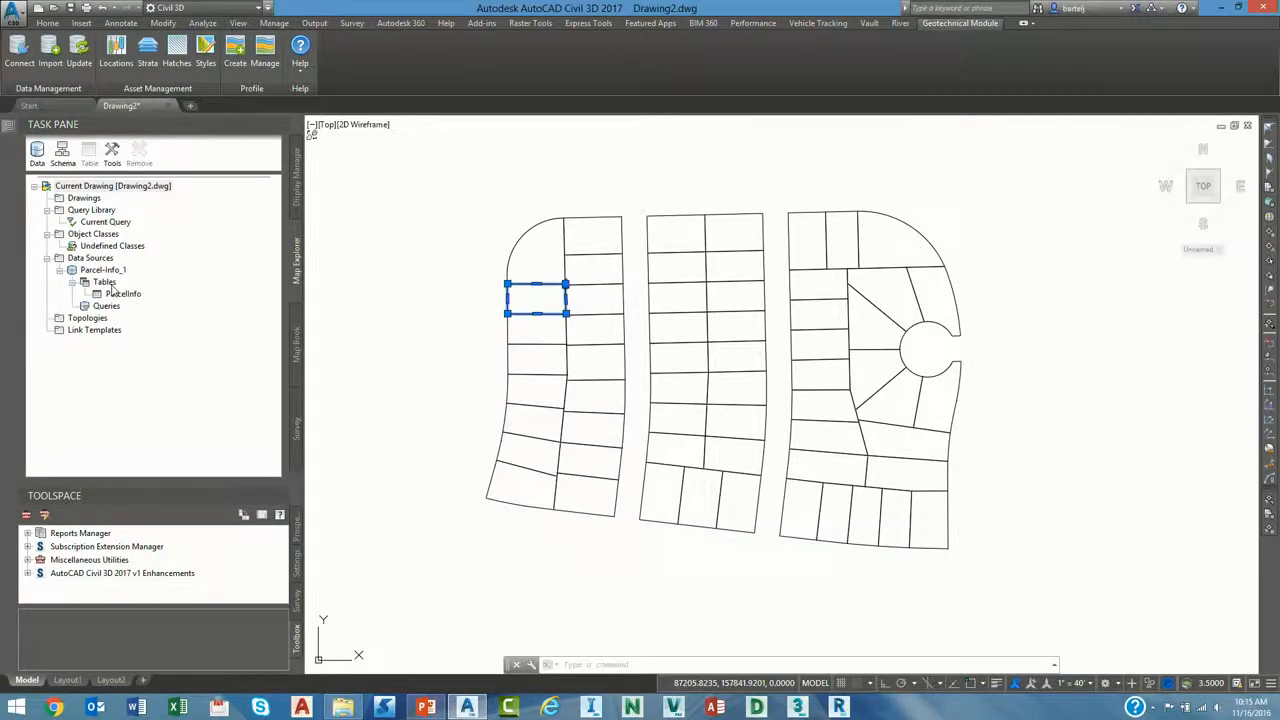
View the ParcelInfo table read-only, enlarge its window to examine the columns, and close it.
left_click(119, 294)
right_click(118, 296)
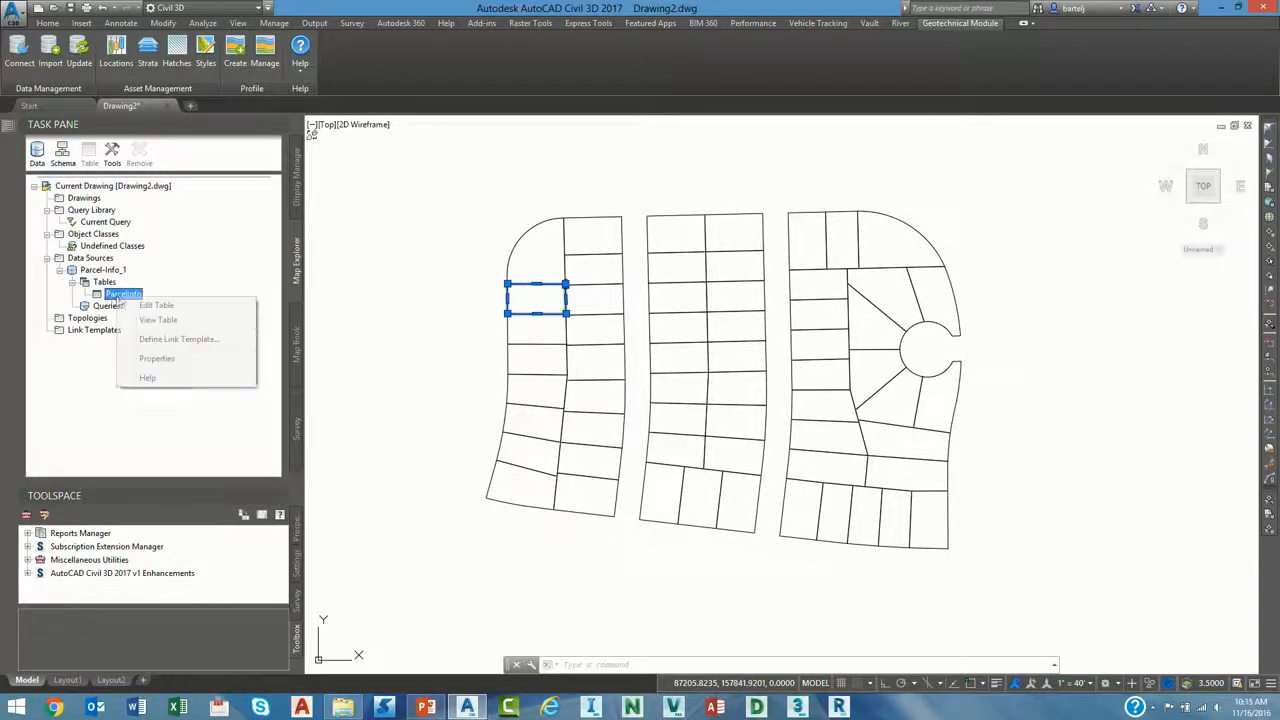
left_click(157, 319)
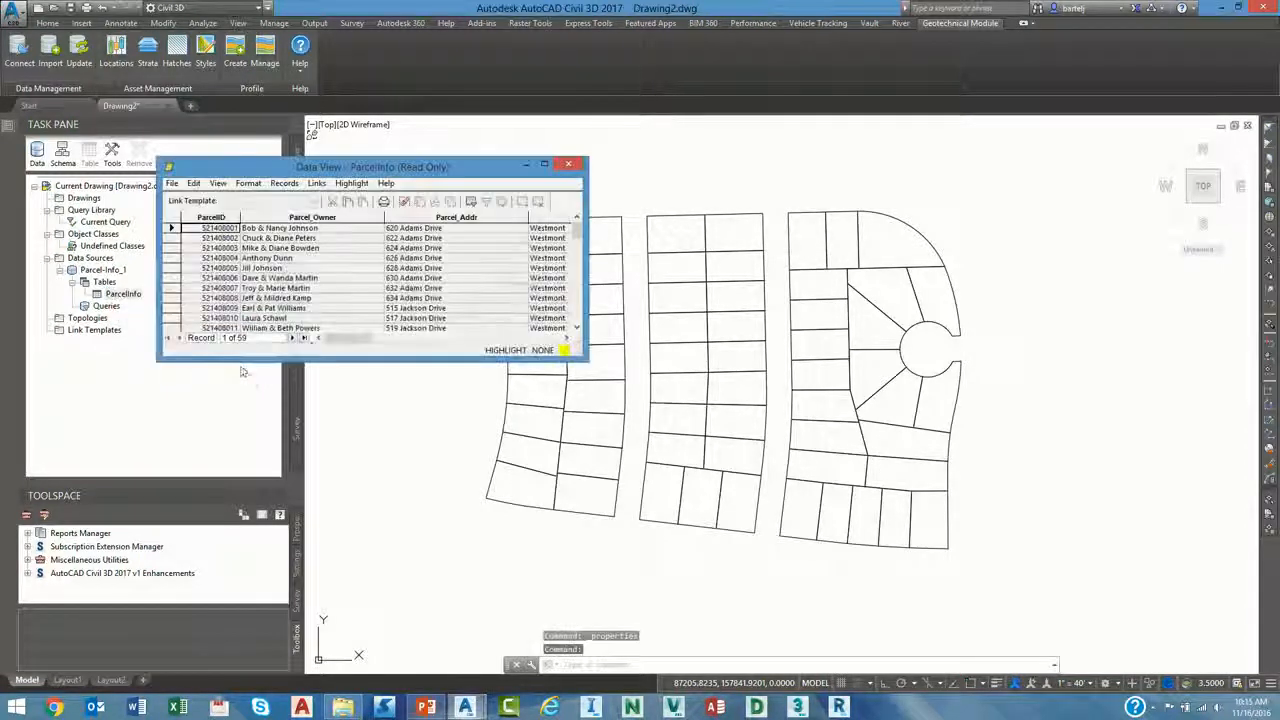
left_click_drag(588, 360, 1193, 411)
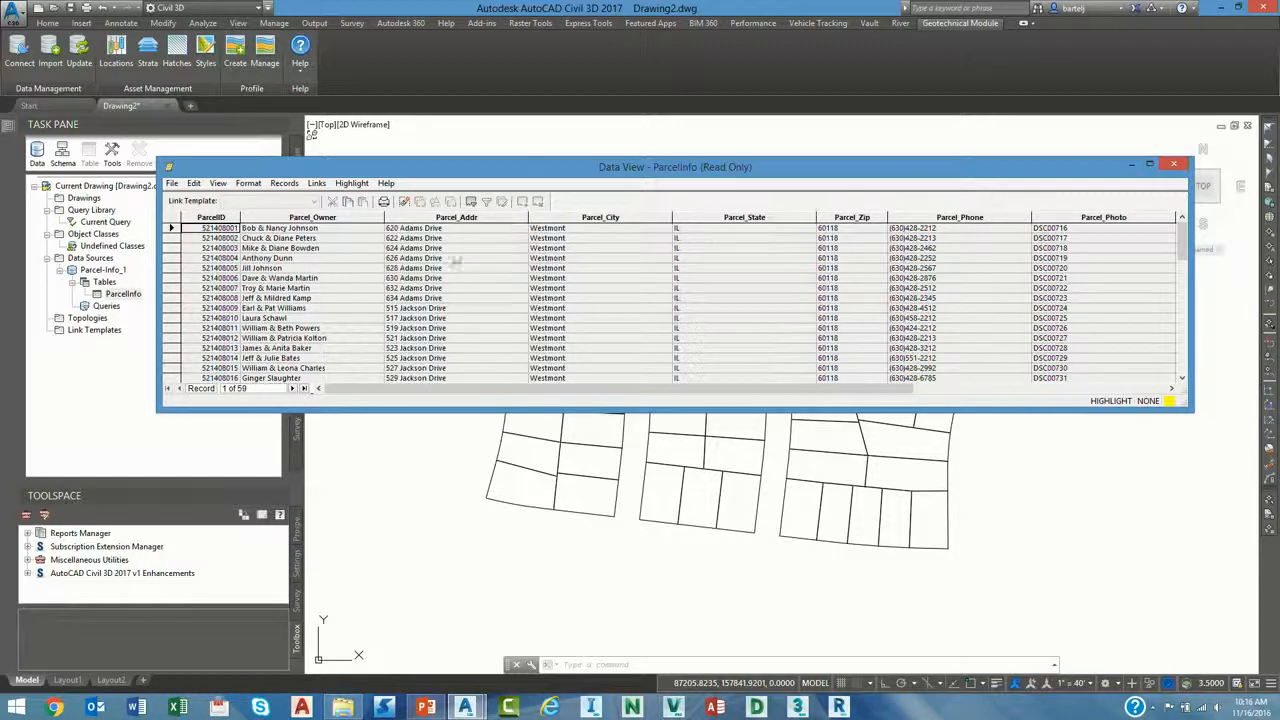
left_click(1174, 164)
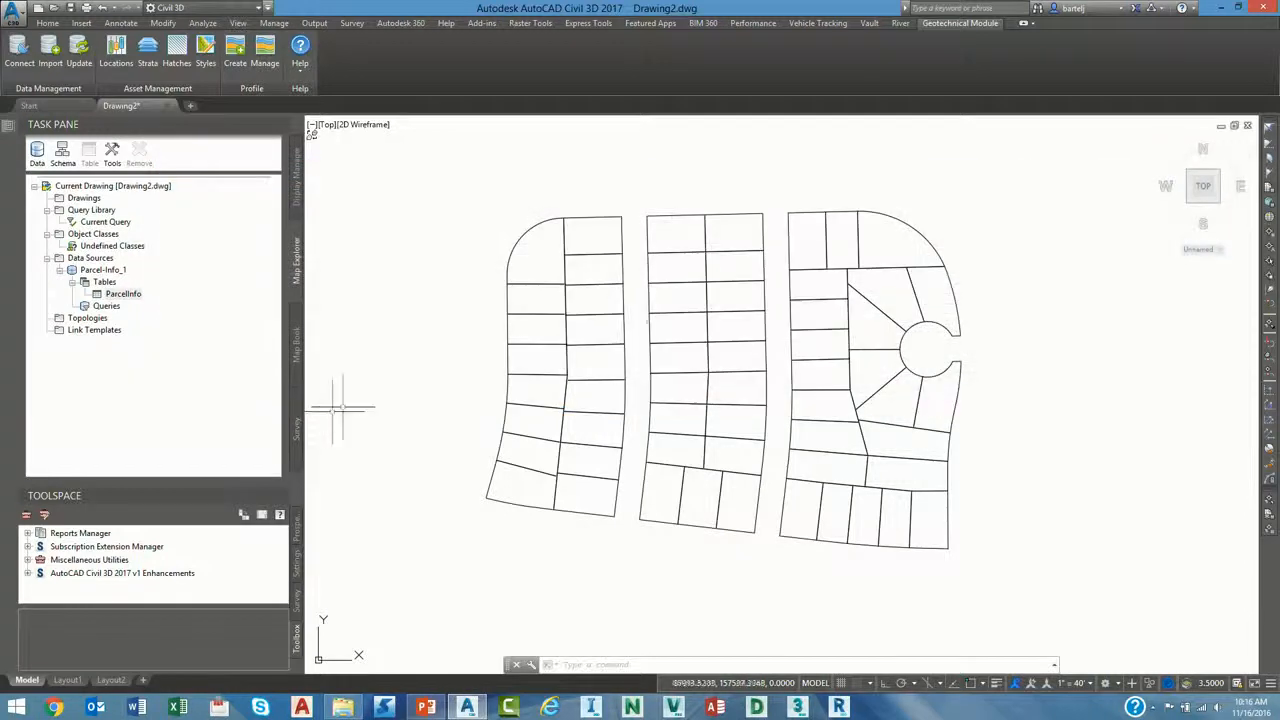
Define a link template named AU2016 for the ParcelInfo table with ParcelID as the key column.
right_click(74, 334)
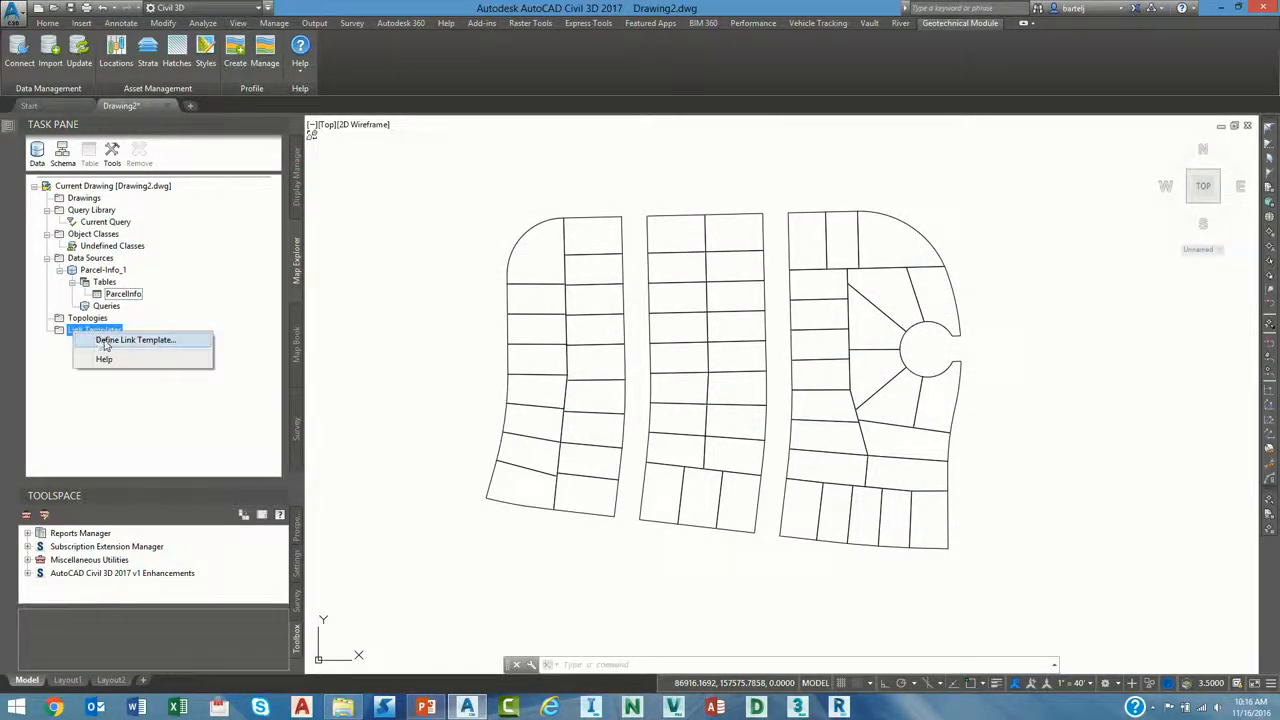
left_click(105, 340)
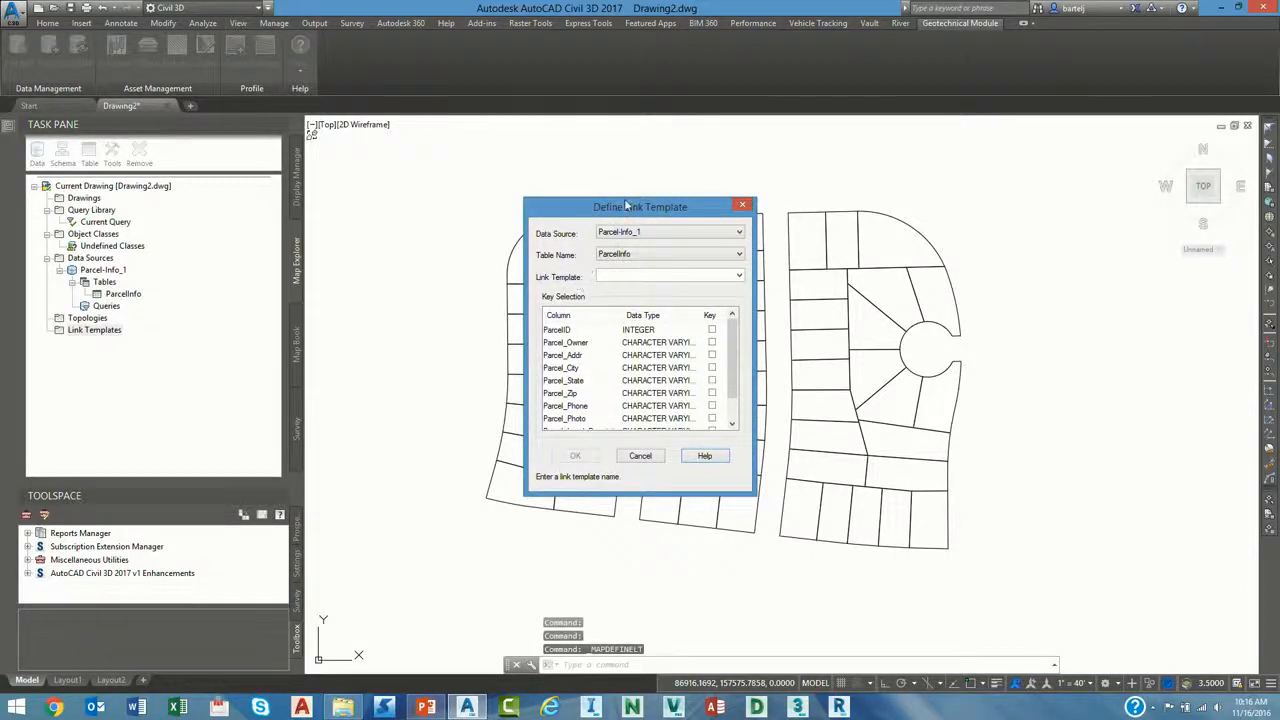
left_click_drag(627, 208, 224, 163)
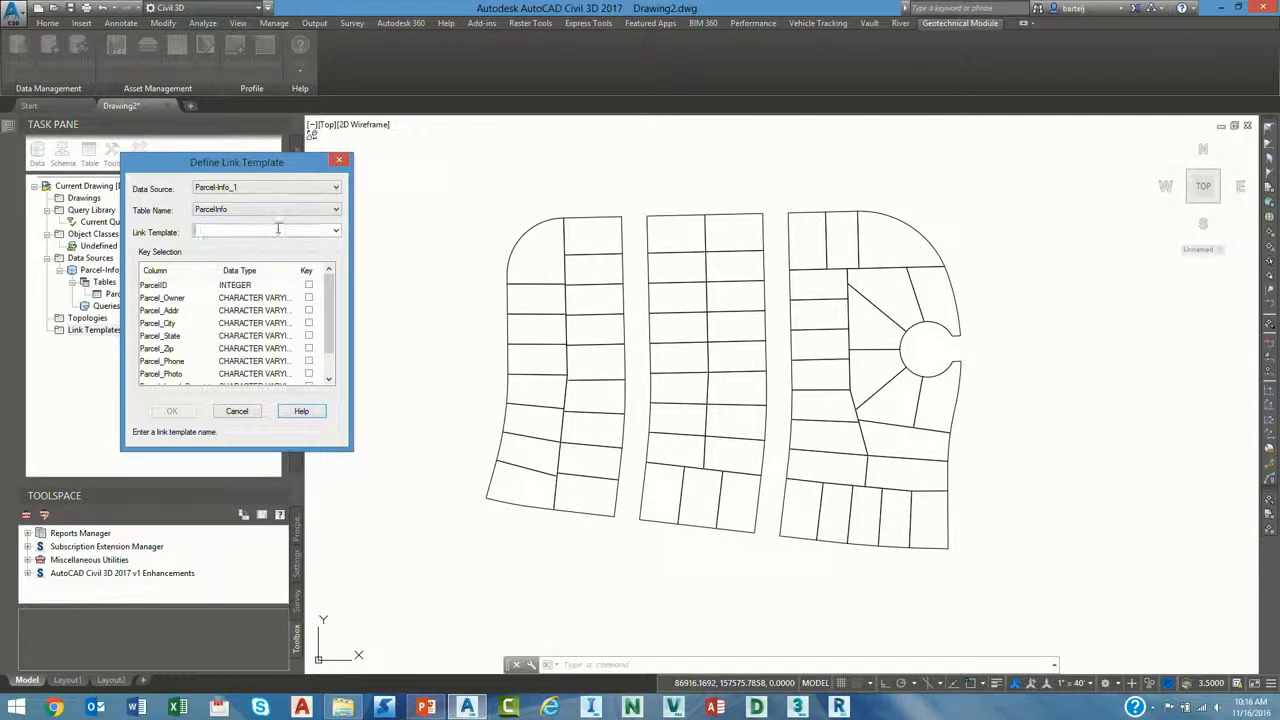
type("AU2016")
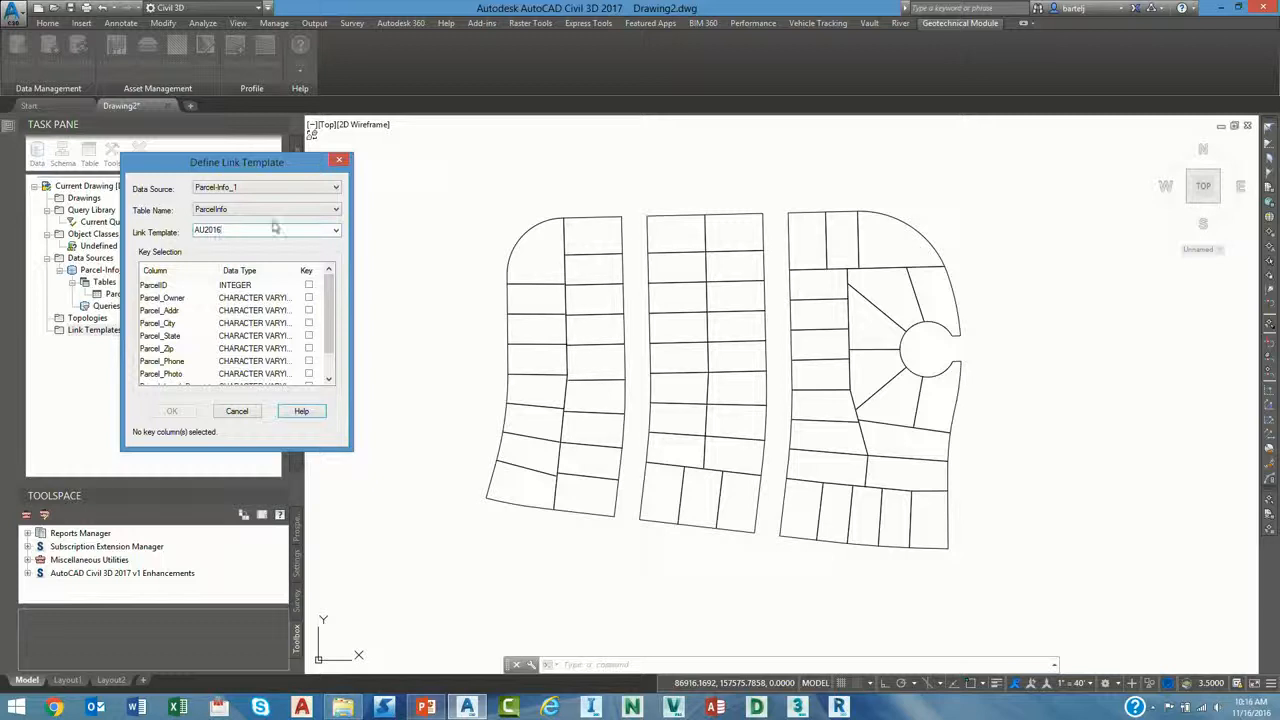
left_click(309, 286)
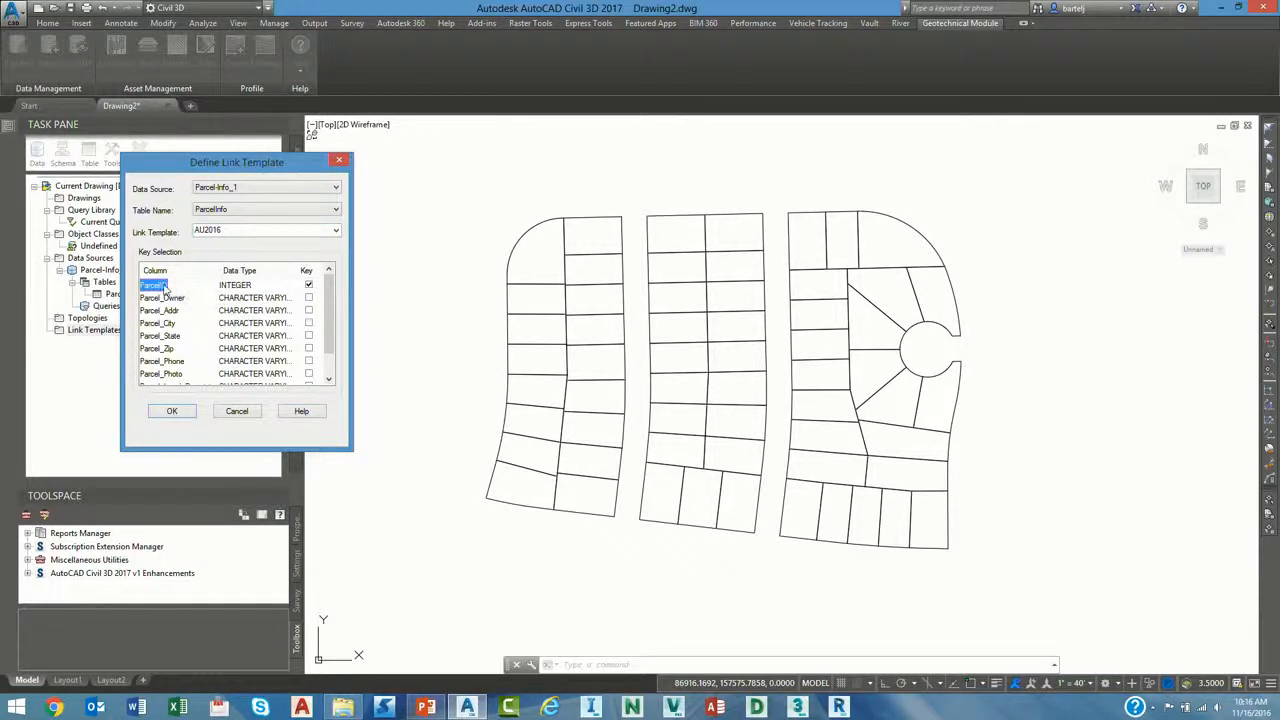
left_click(172, 411)
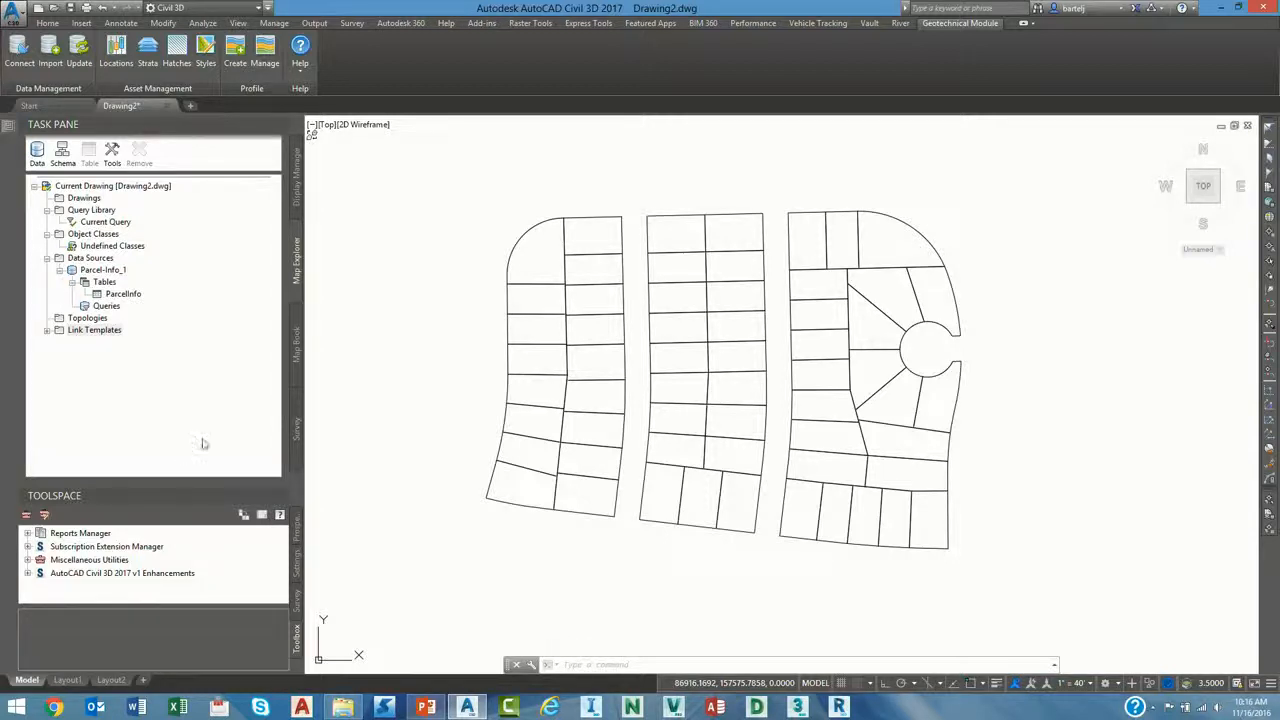
Examine the link generation options for the AU2016 link template without generating any links.
left_click(47, 330)
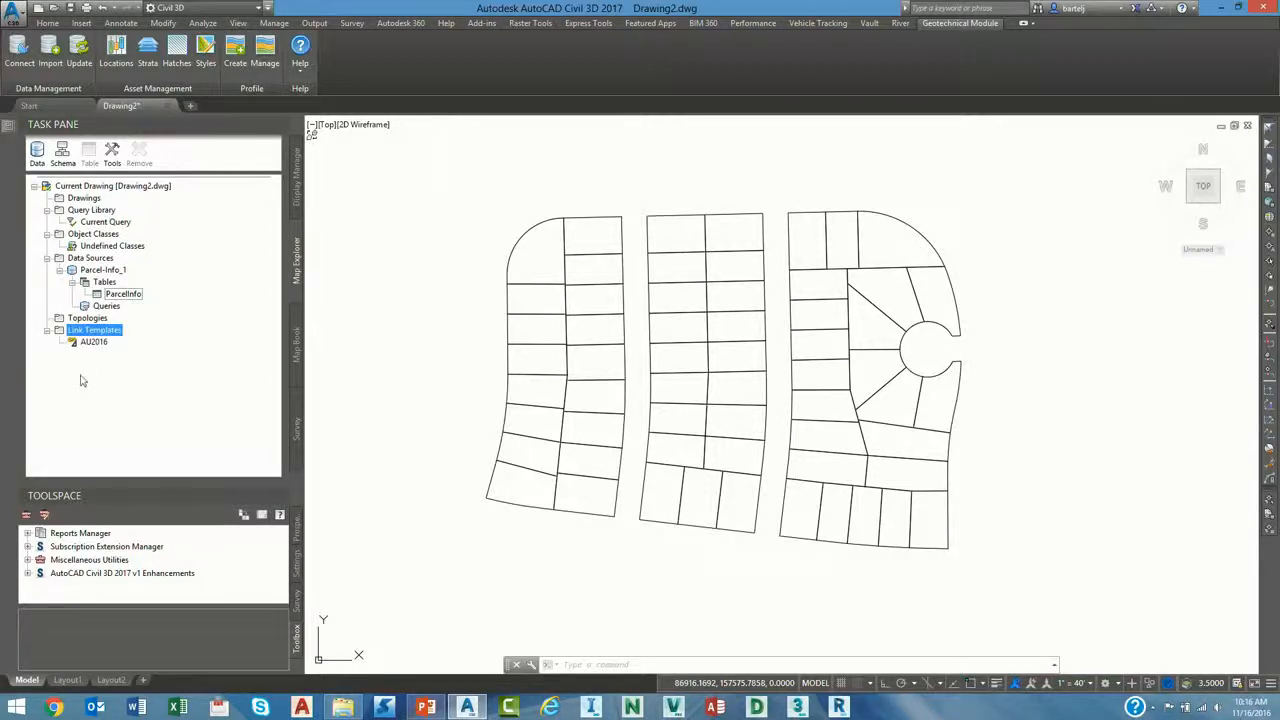
right_click(90, 343)
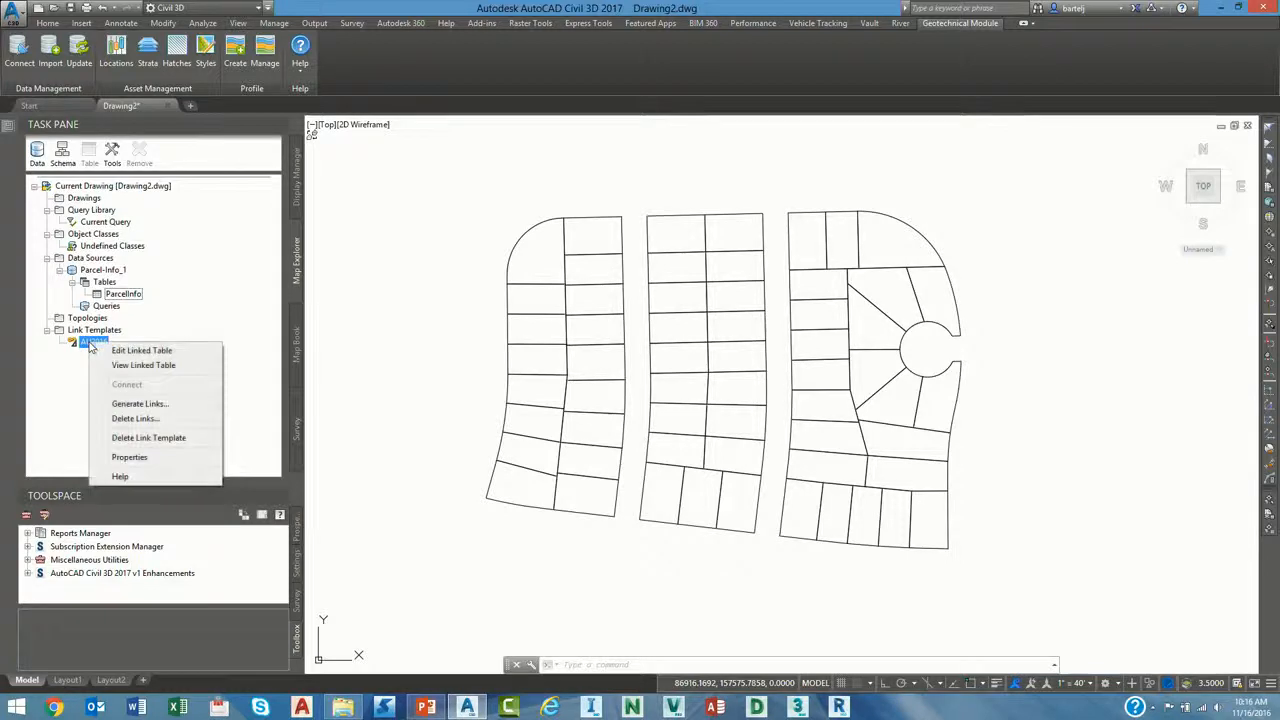
left_click(125, 404)
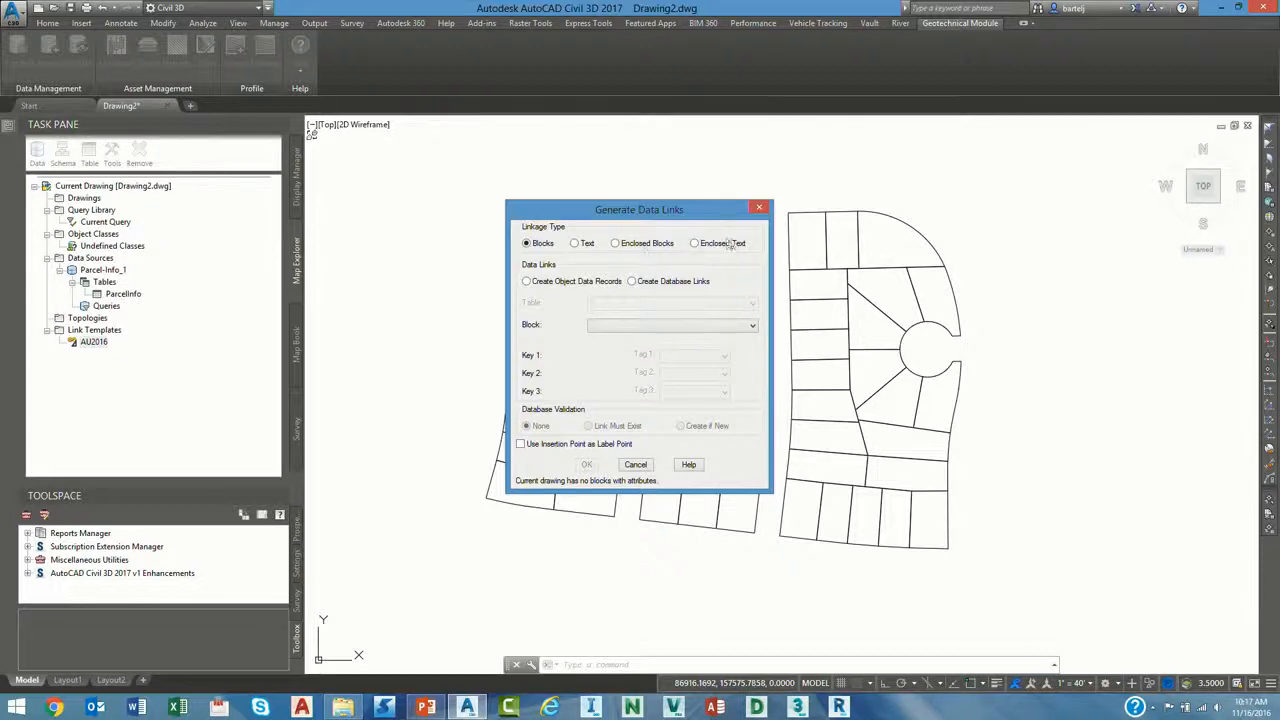
left_click(636, 465)
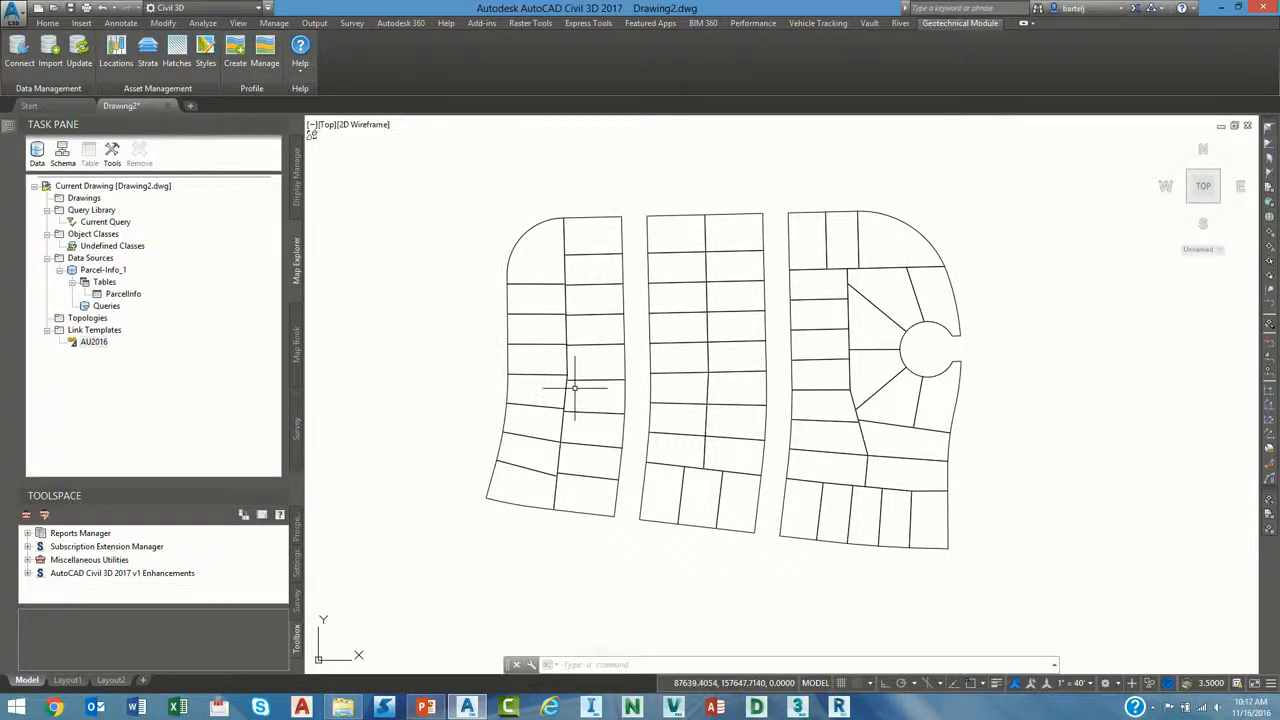
Switch to the Planning and Analysis workspace and create an annotation template named ParcelIndex, opening its contents for editing.
left_click(1119, 684)
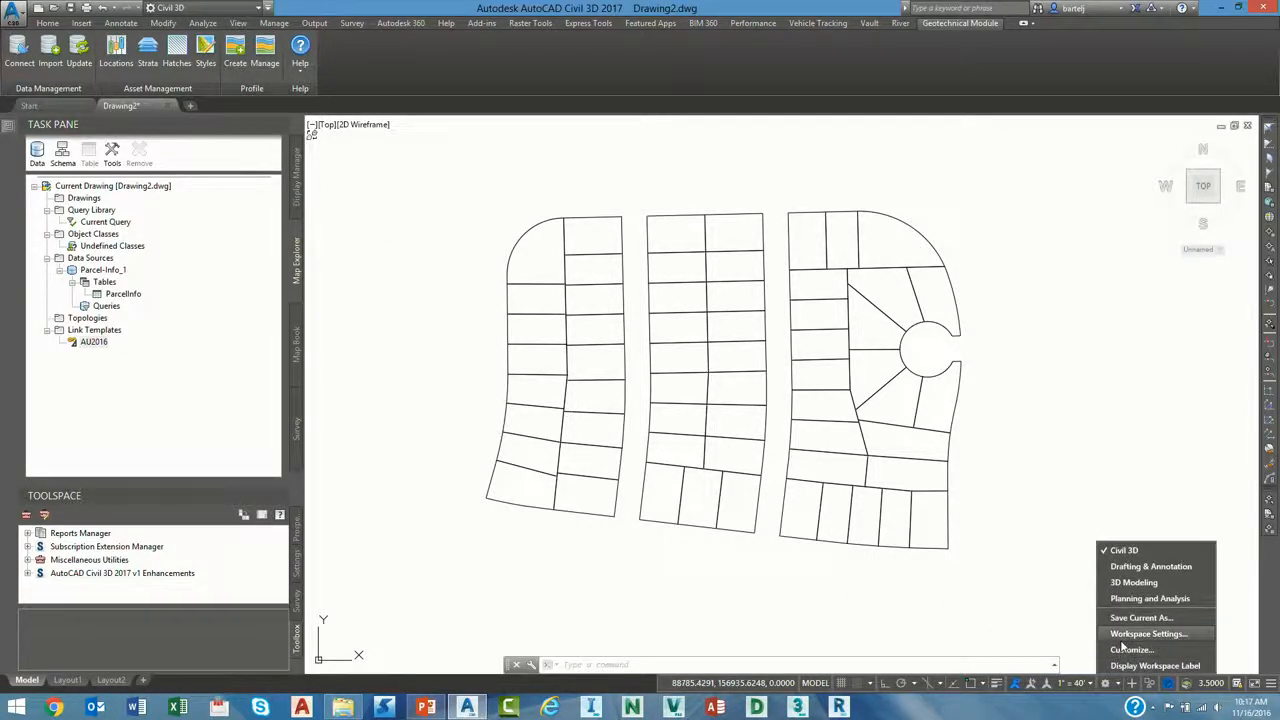
left_click(1145, 598)
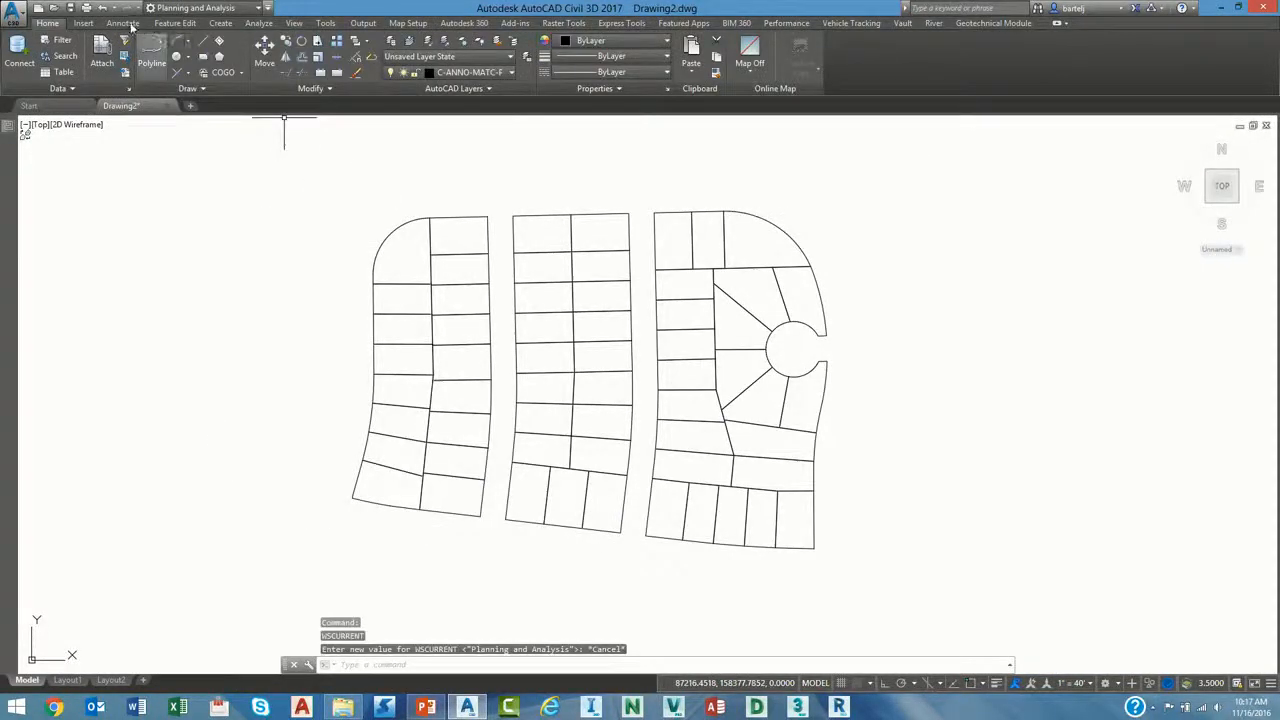
left_click(122, 23)
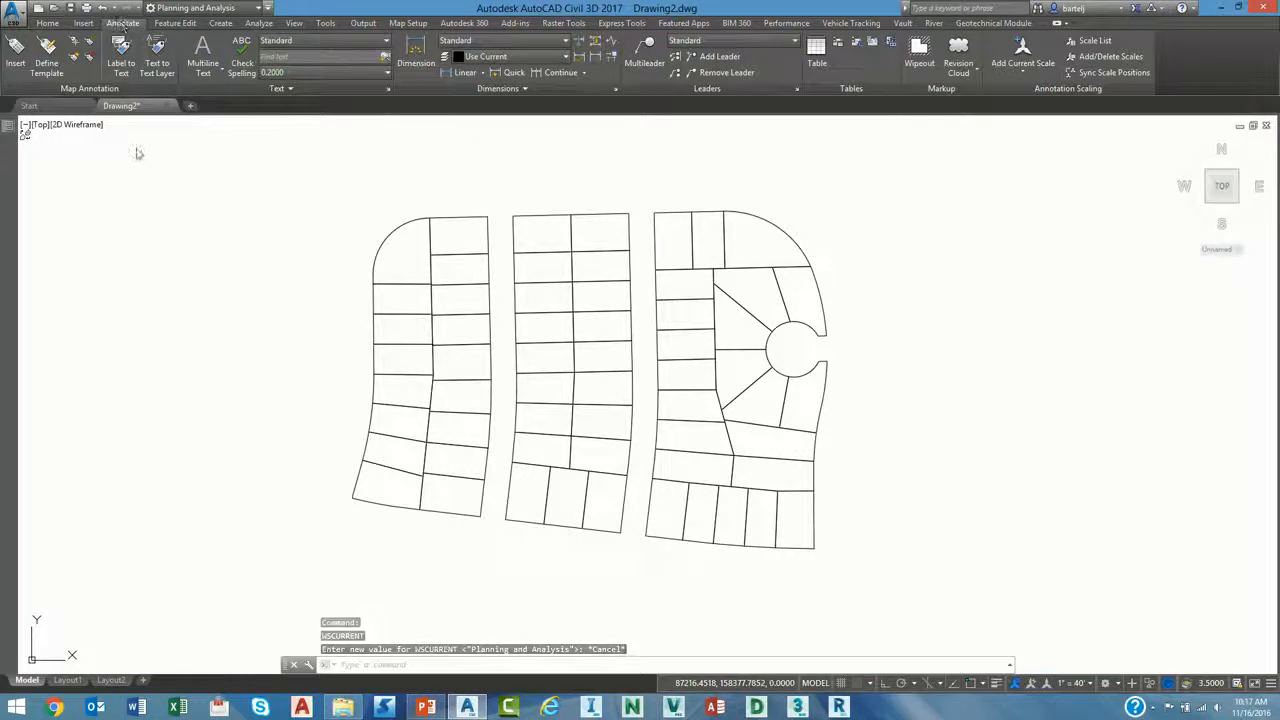
left_click(46, 56)
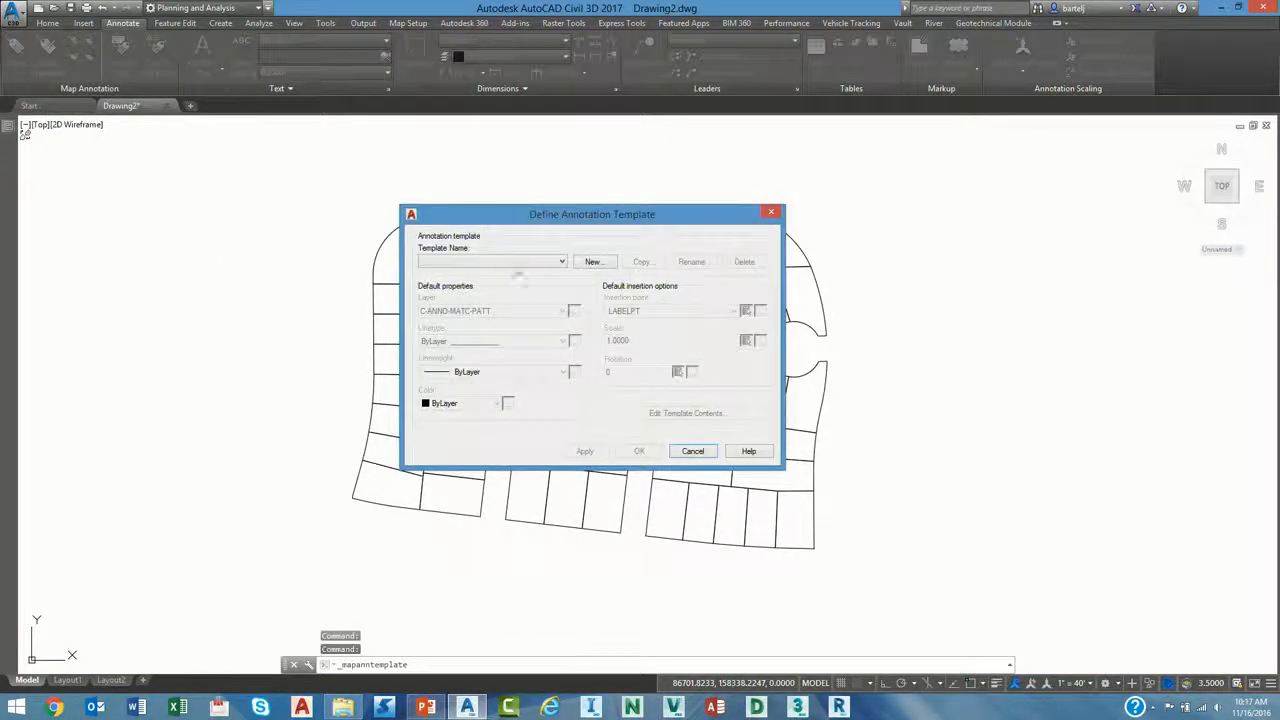
left_click(590, 261)
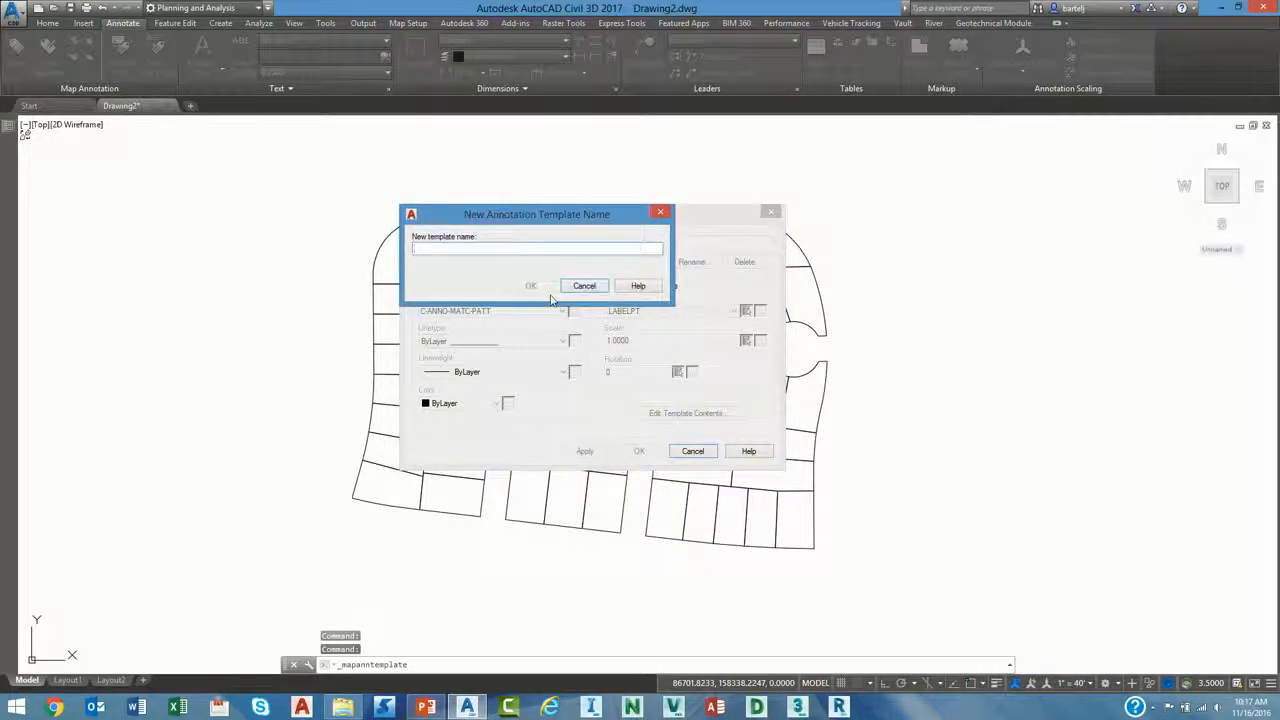
type("Par")
type("celnu")
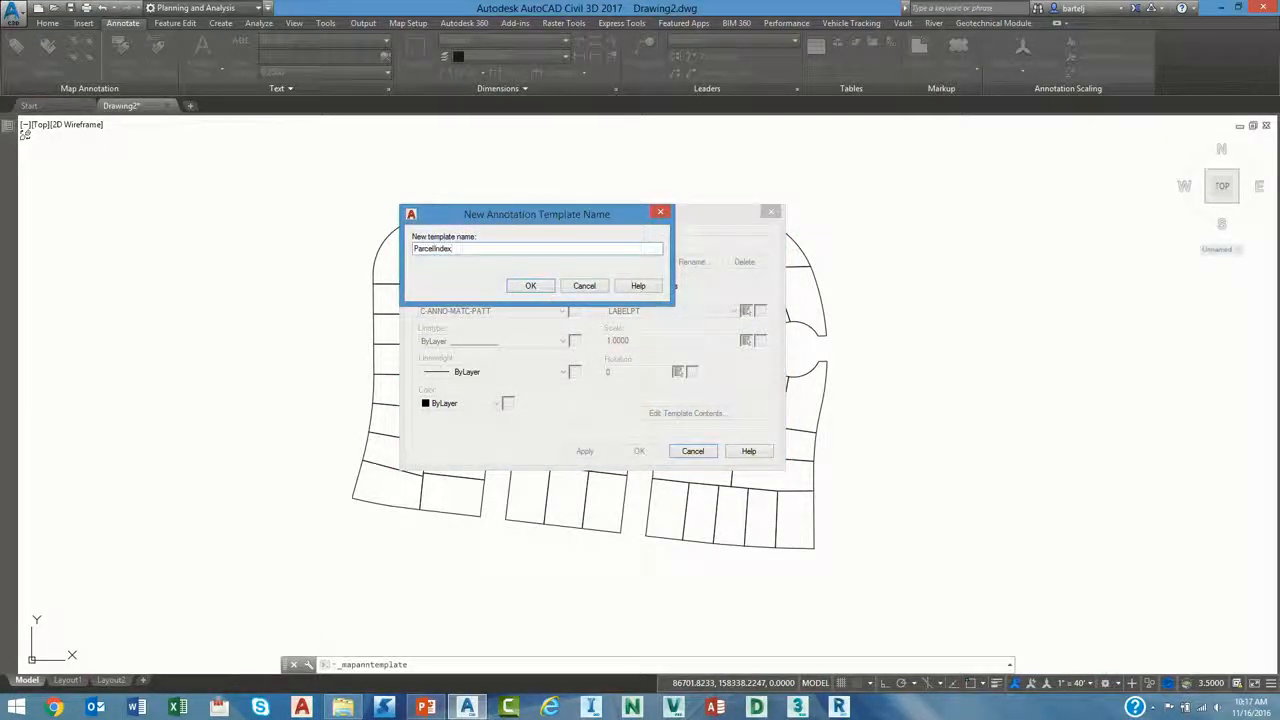
left_click(520, 285)
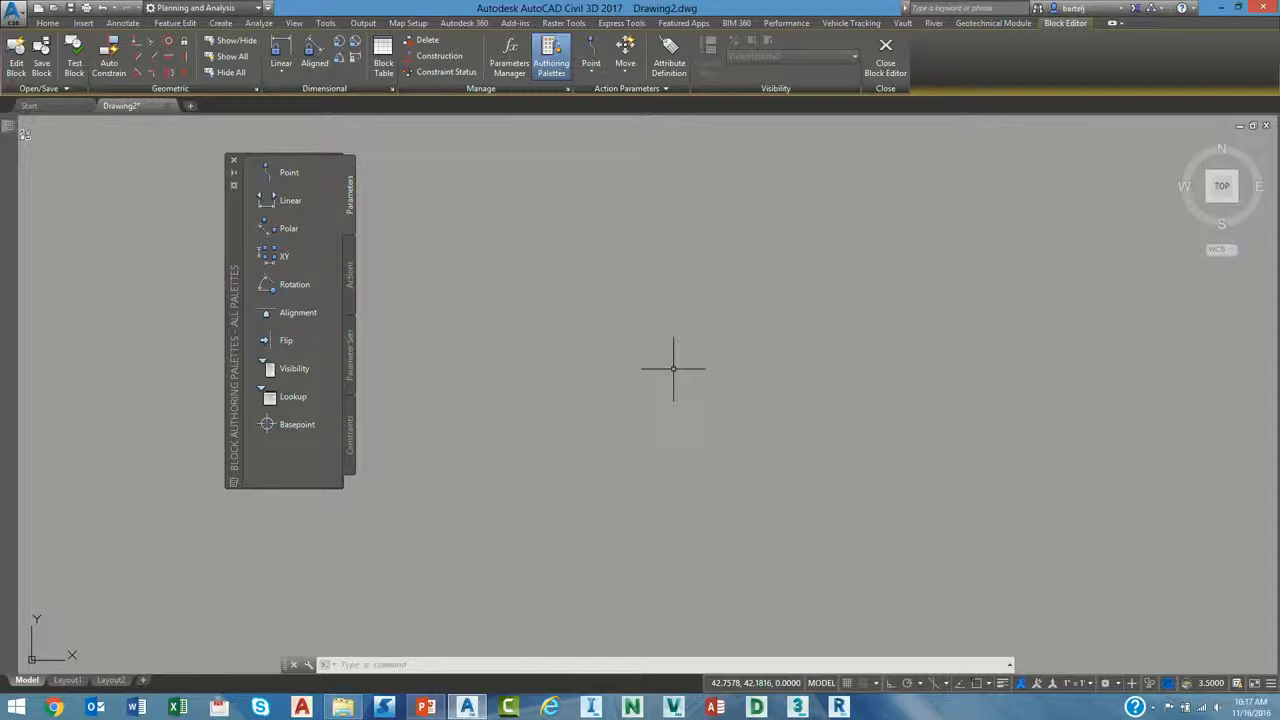
Start a new annotation text in the ParcelIndex template with MAPANNTEXT and give it the tag PIN.
type("map")
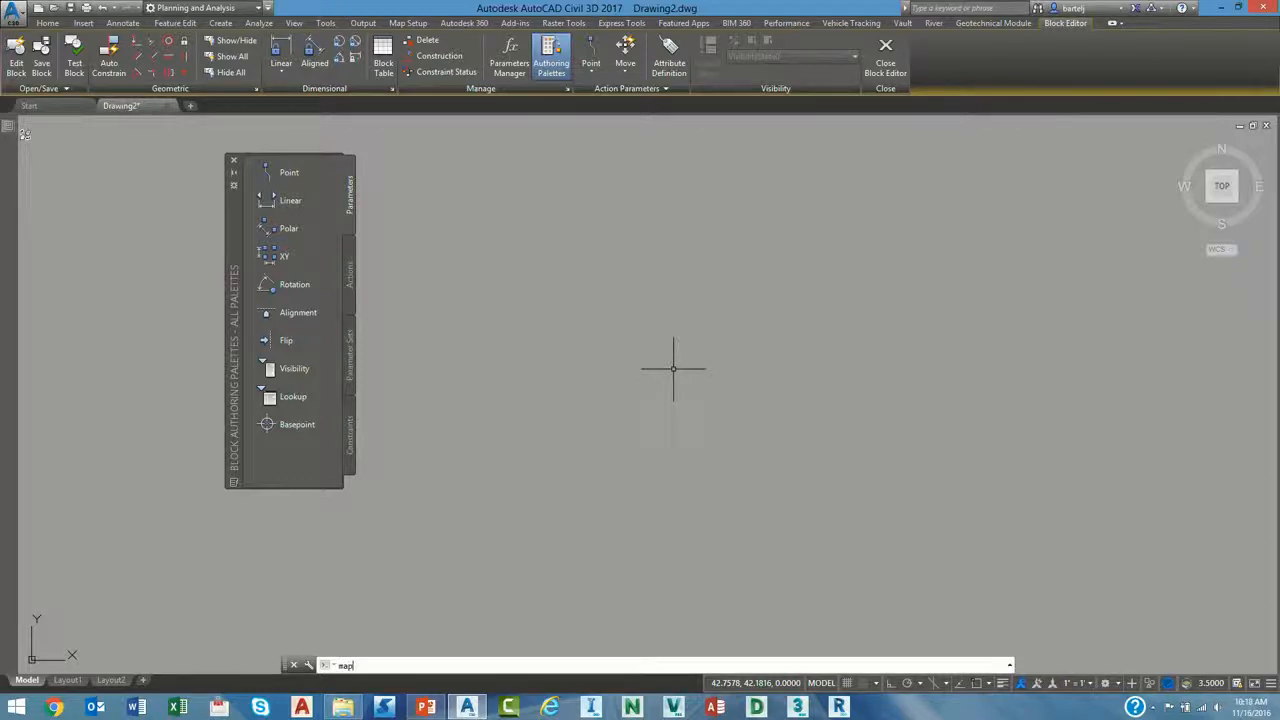
type("an")
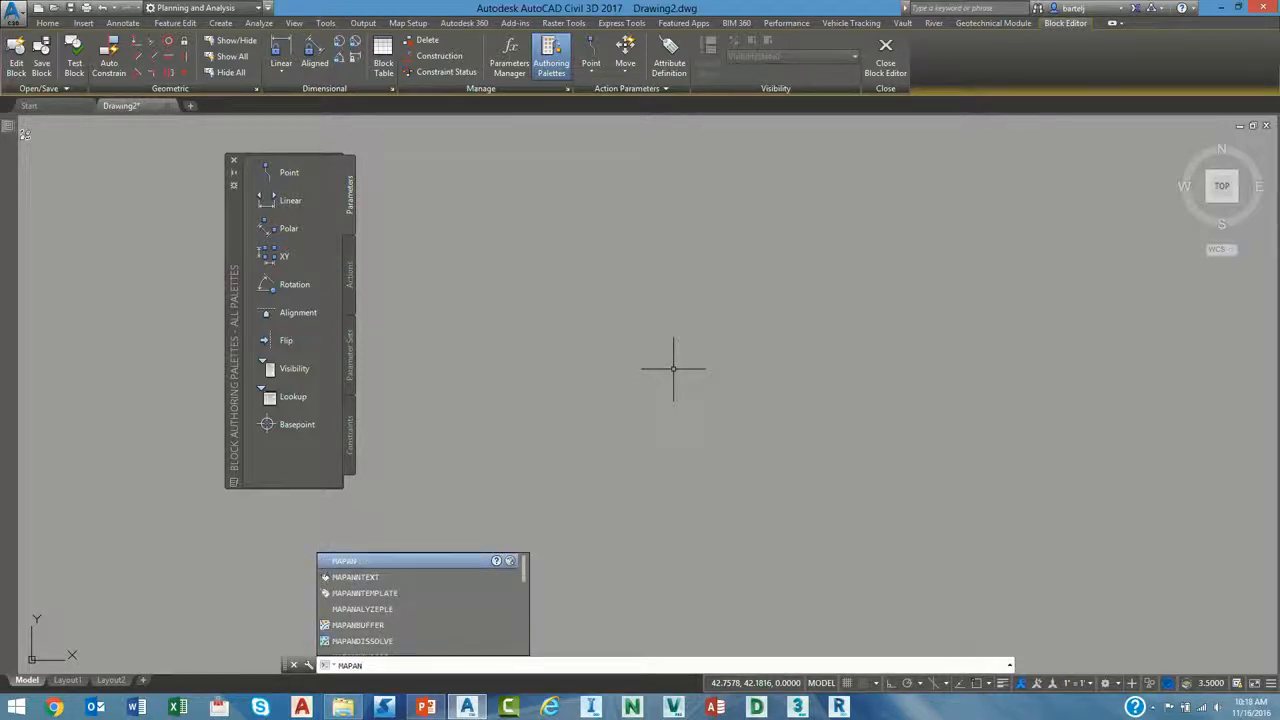
key("Down")
key("Return")
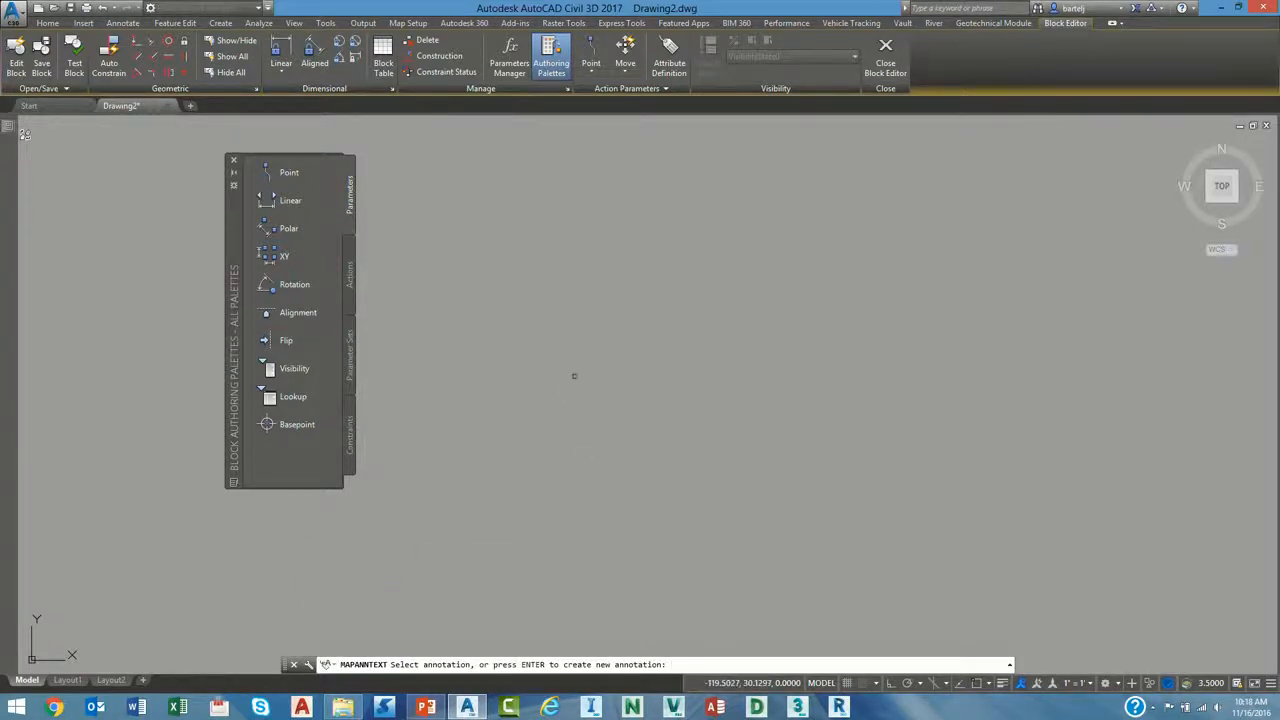
key("Return")
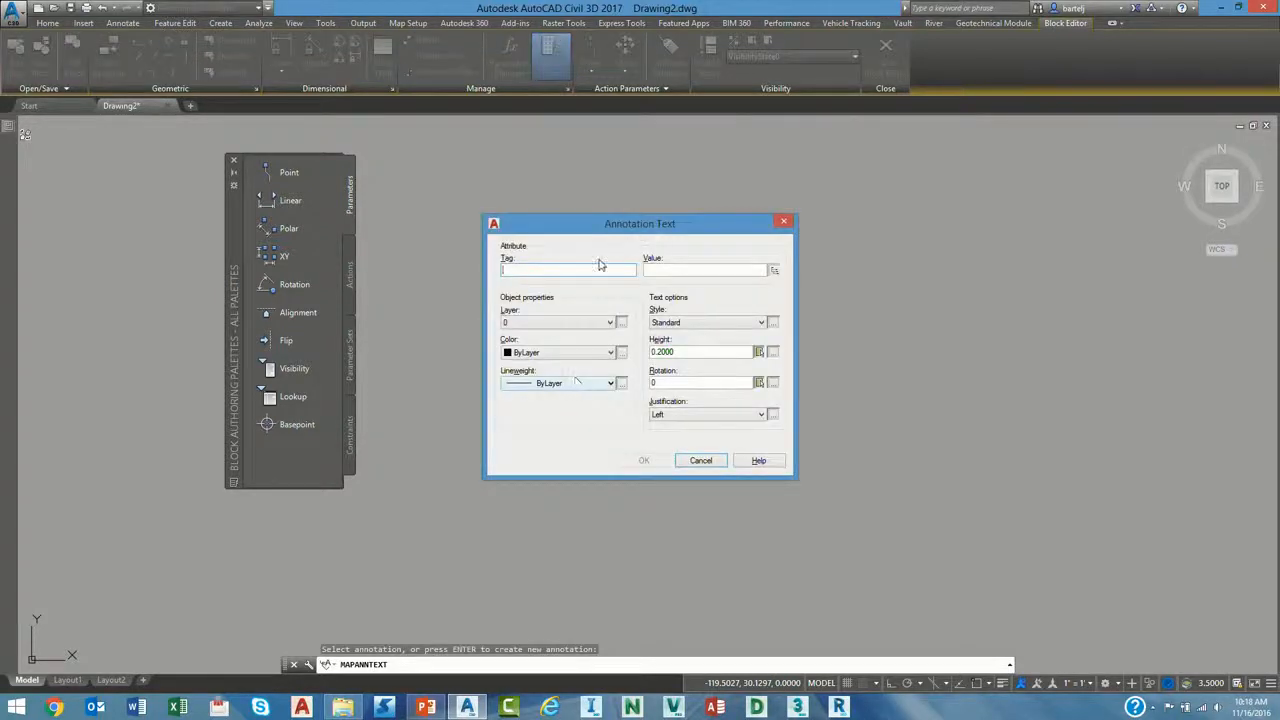
type("PIN")
Set the PIN annotation text's value to the APN field of the ParcelObjects object data table.
left_click(774, 271)
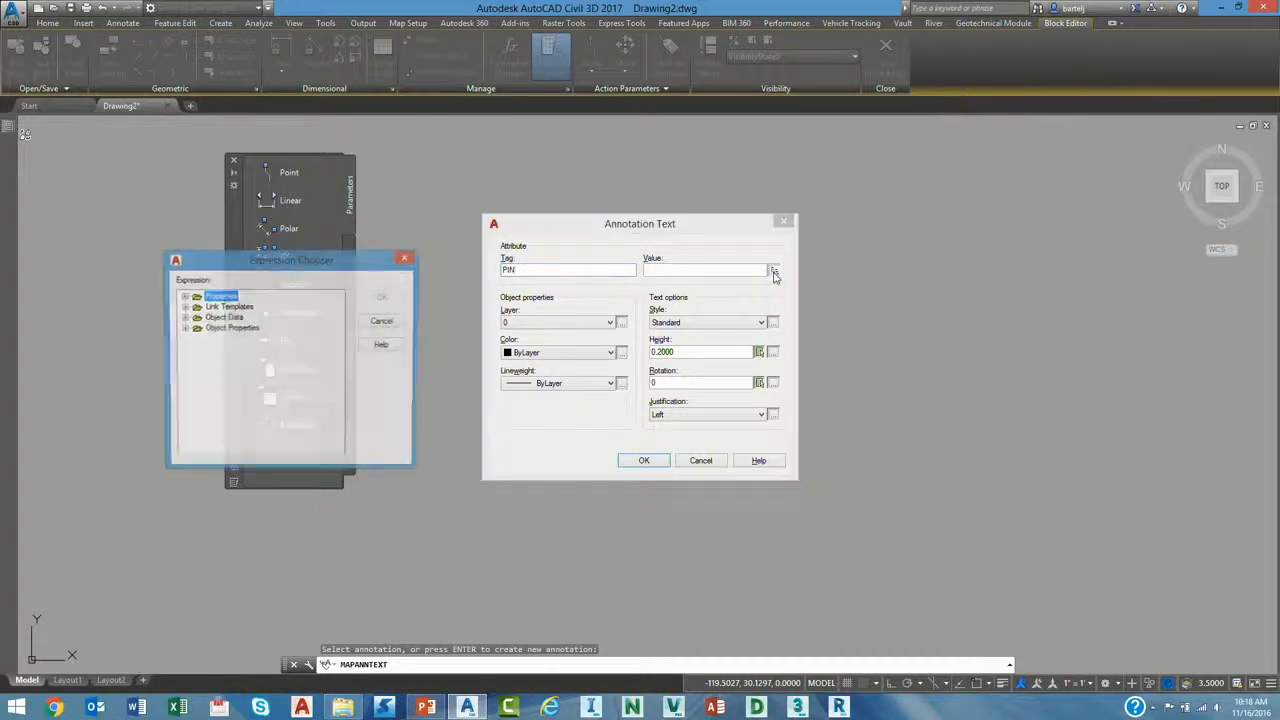
left_click(183, 307)
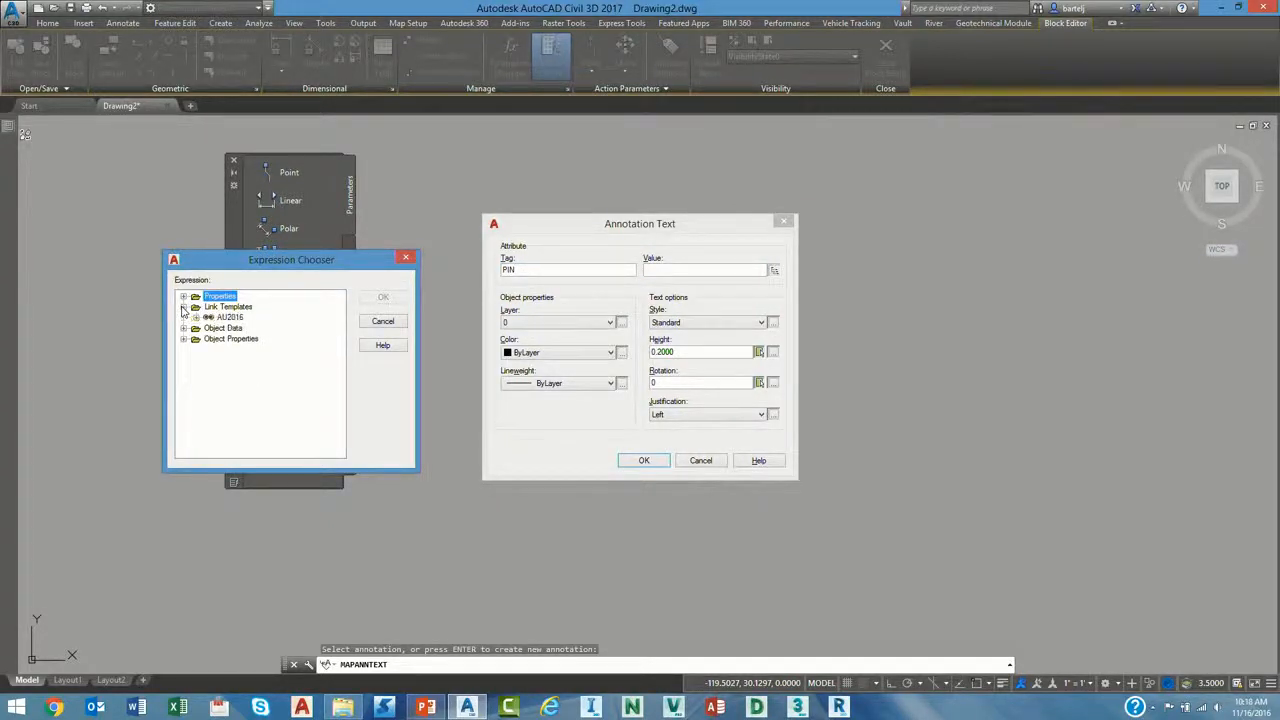
left_click(183, 307)
left_click(183, 318)
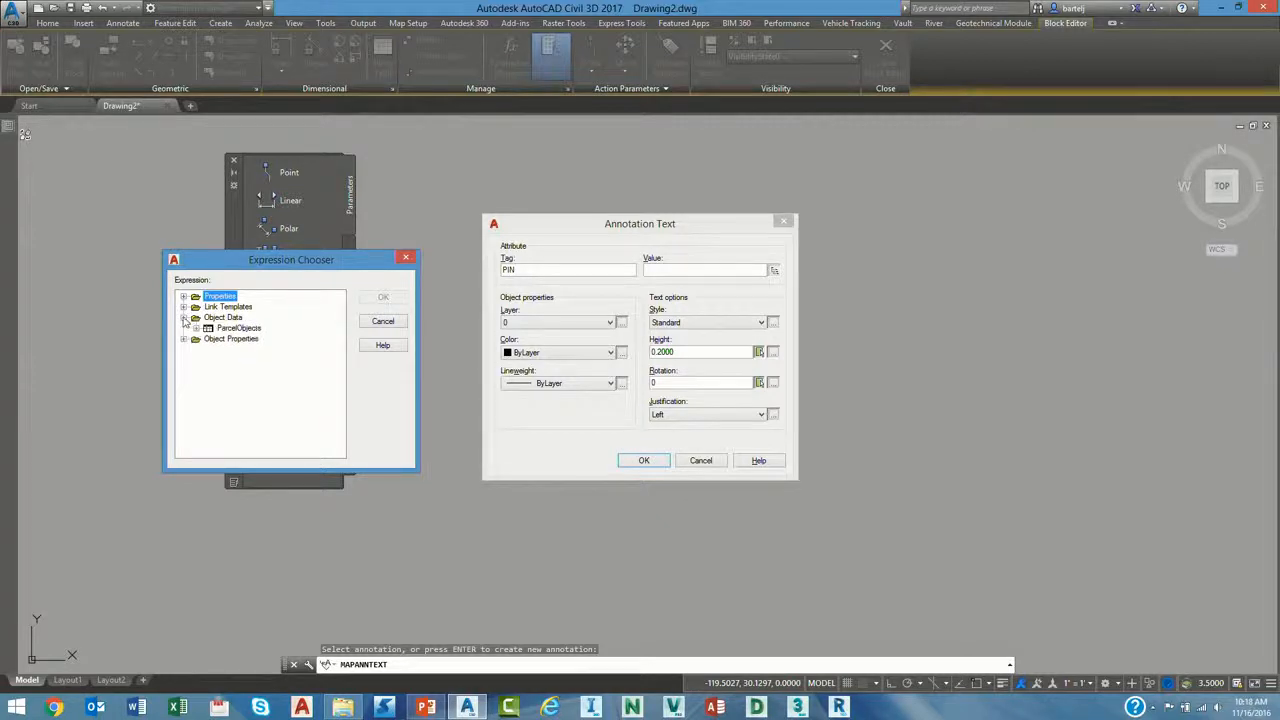
left_click(196, 328)
left_click(235, 349)
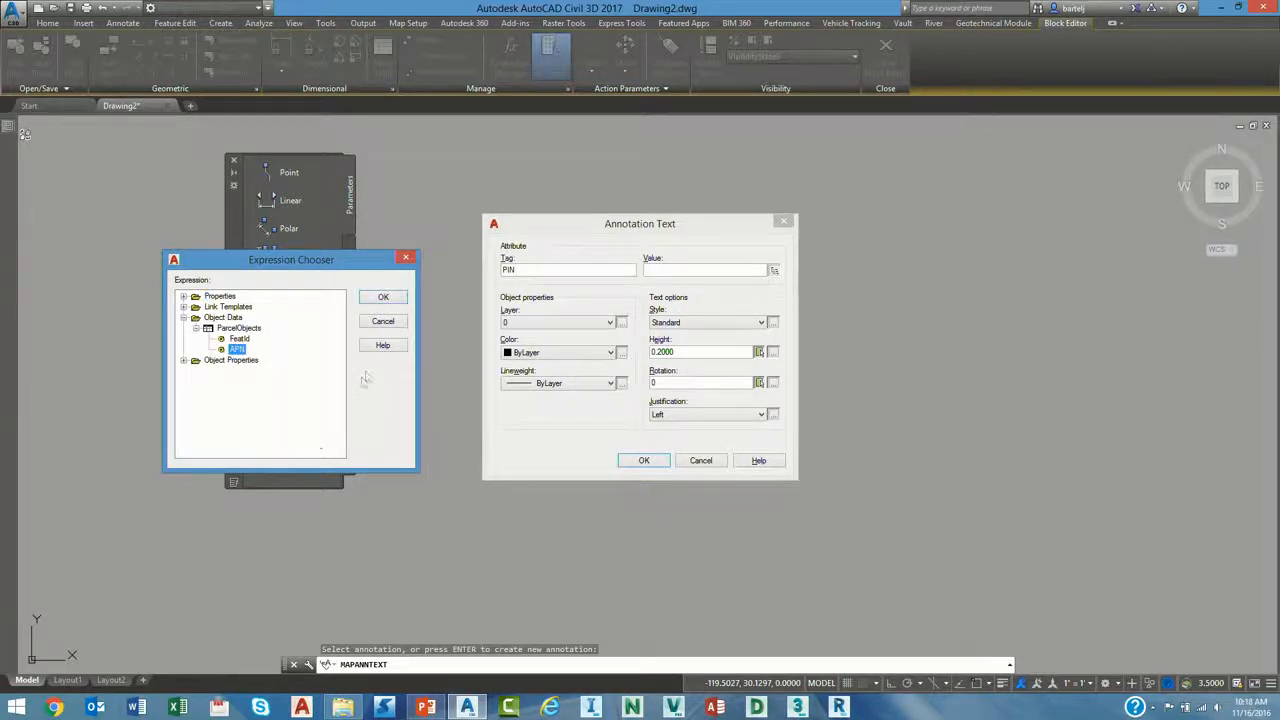
left_click(382, 298)
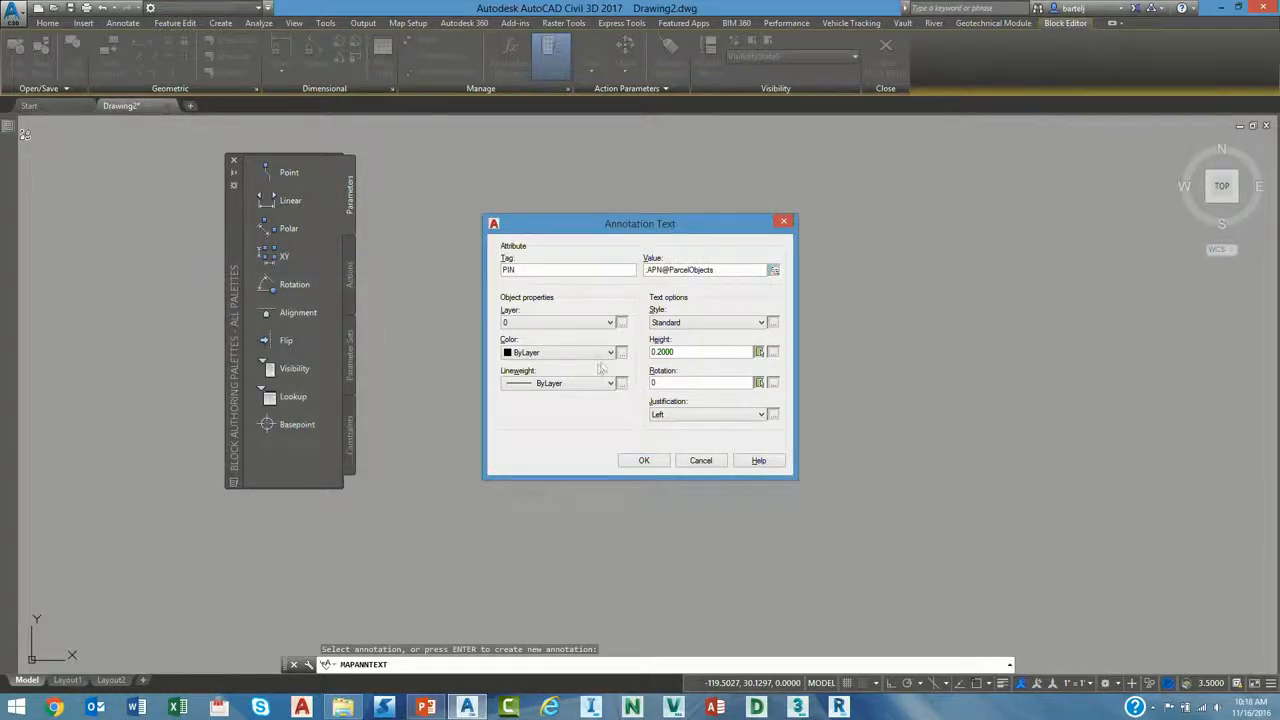
Give the PIN text a height of 5 and middle-center justification, and place it at 0,0.
double_click(688, 355)
type("5")
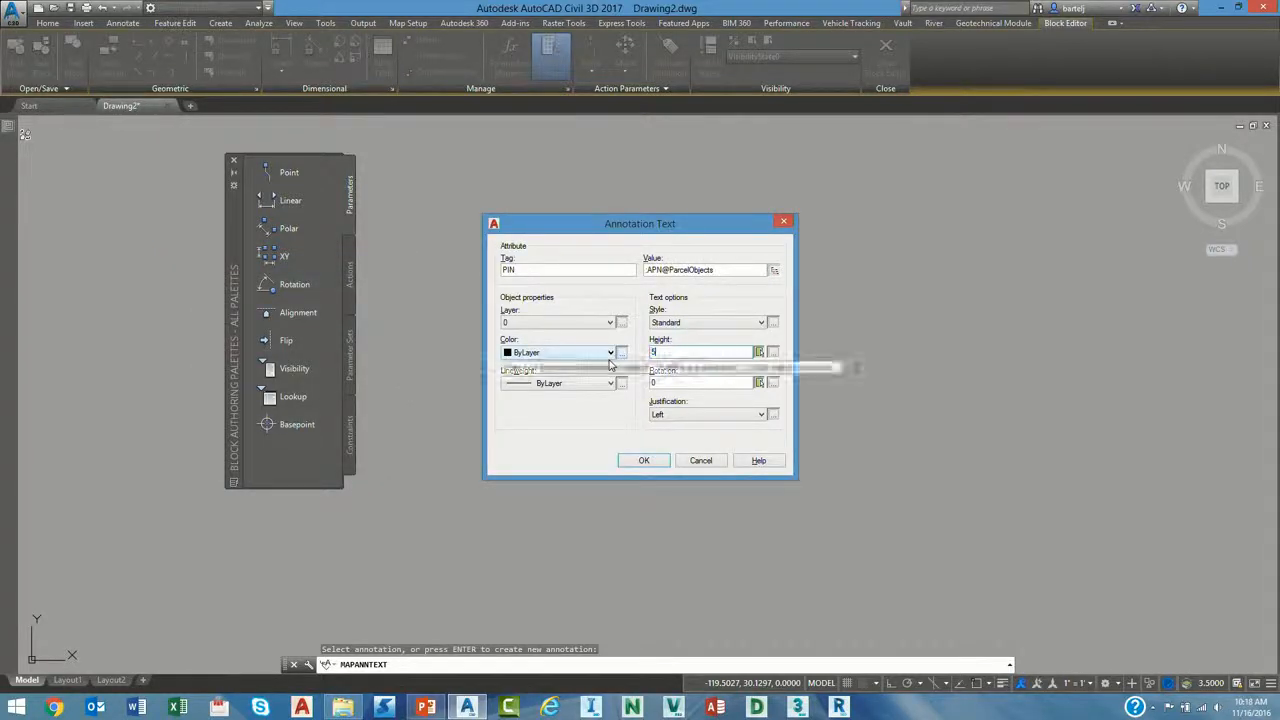
left_click(745, 419)
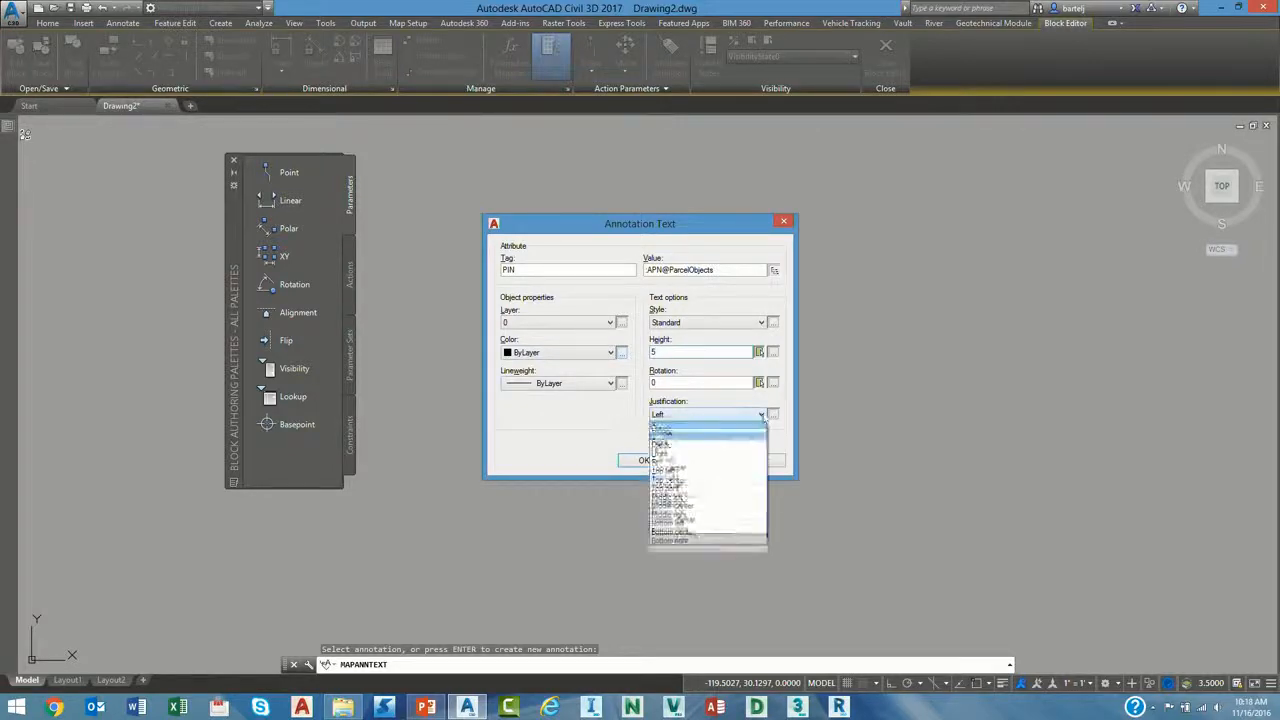
left_click(697, 513)
left_click(643, 461)
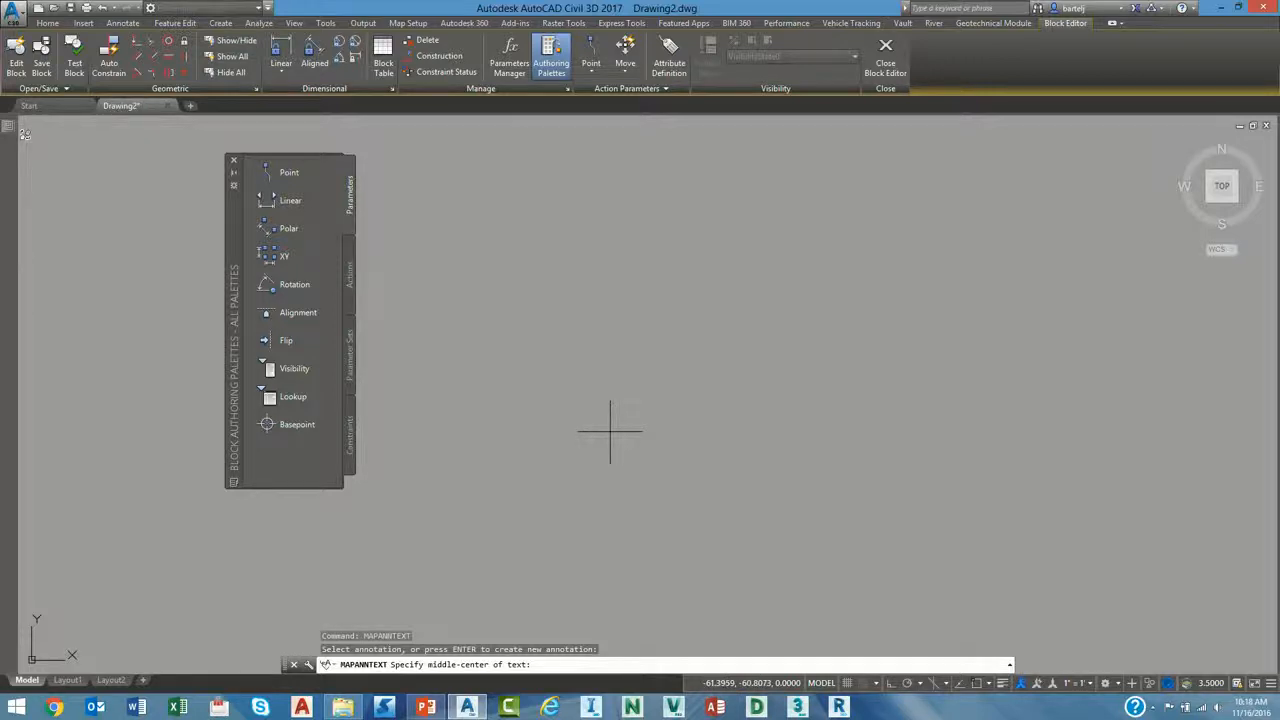
type("0,0")
key("Return")
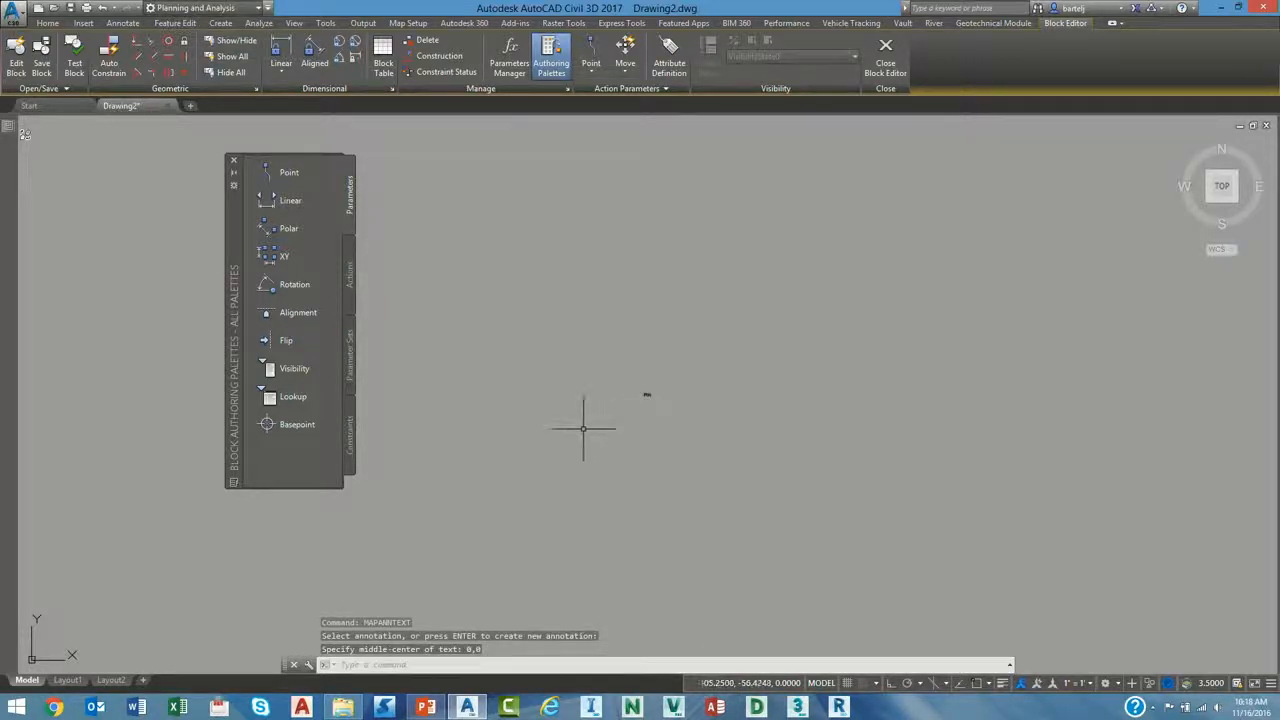
Close the Block Editor, saving the changes to the ParcelIndex annotation template.
type("z")
key("Return")
type("e")
key("Return")
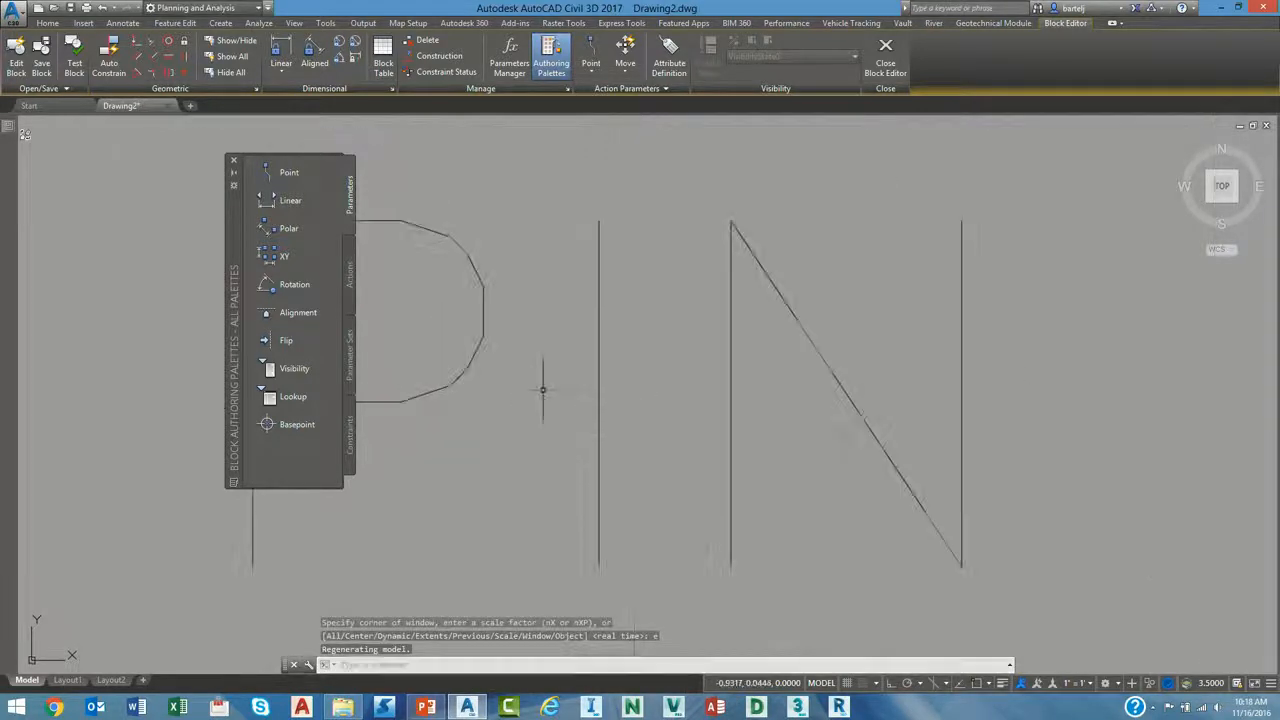
middle_click_drag(542, 390, 610, 385)
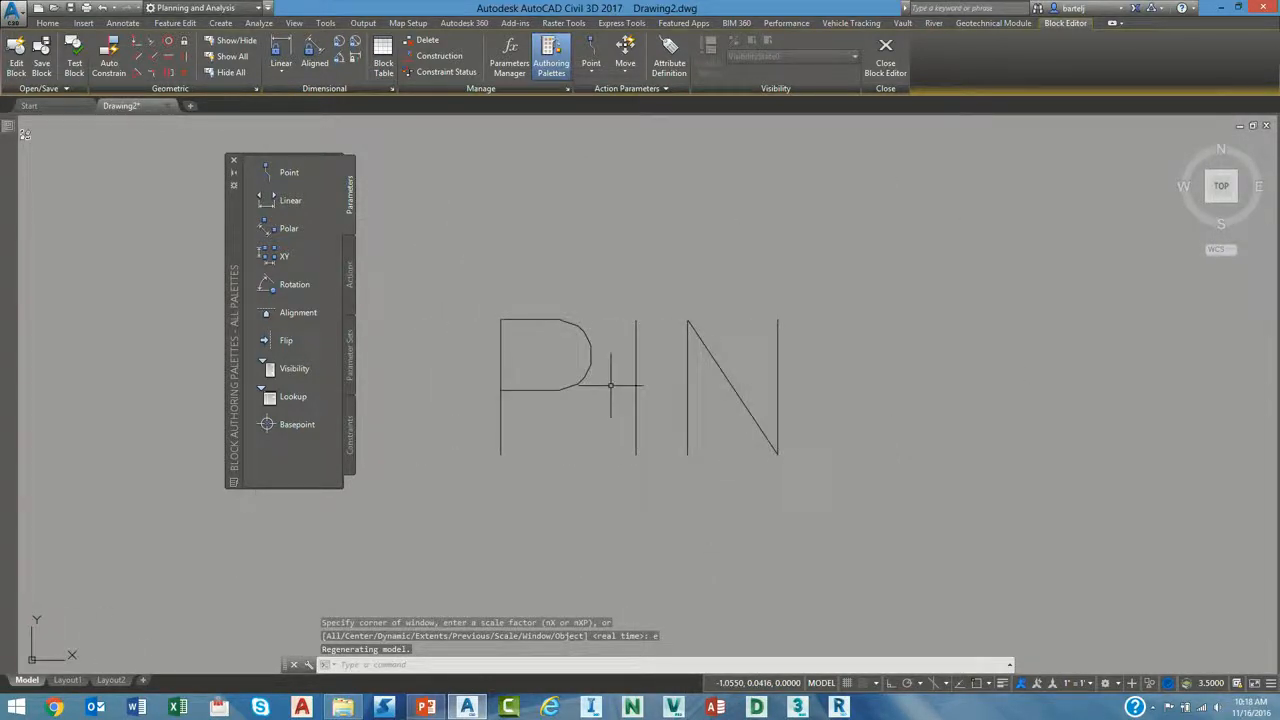
left_click(885, 55)
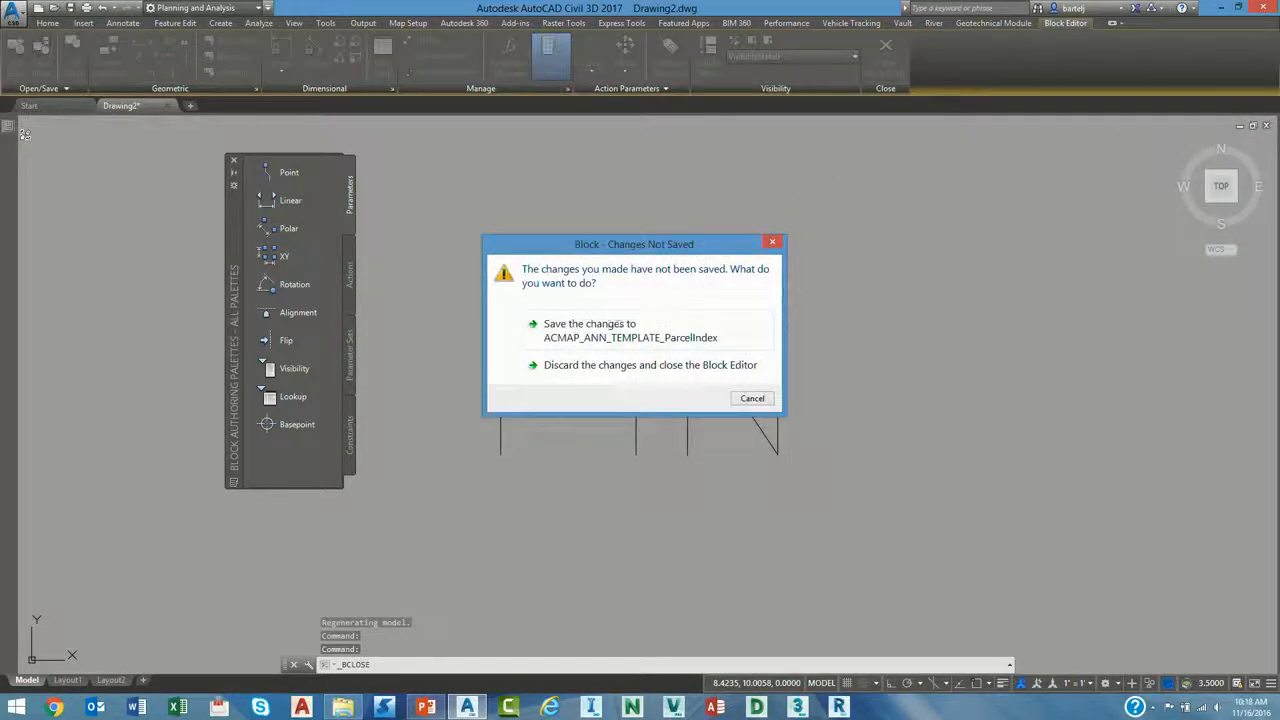
left_click(600, 330)
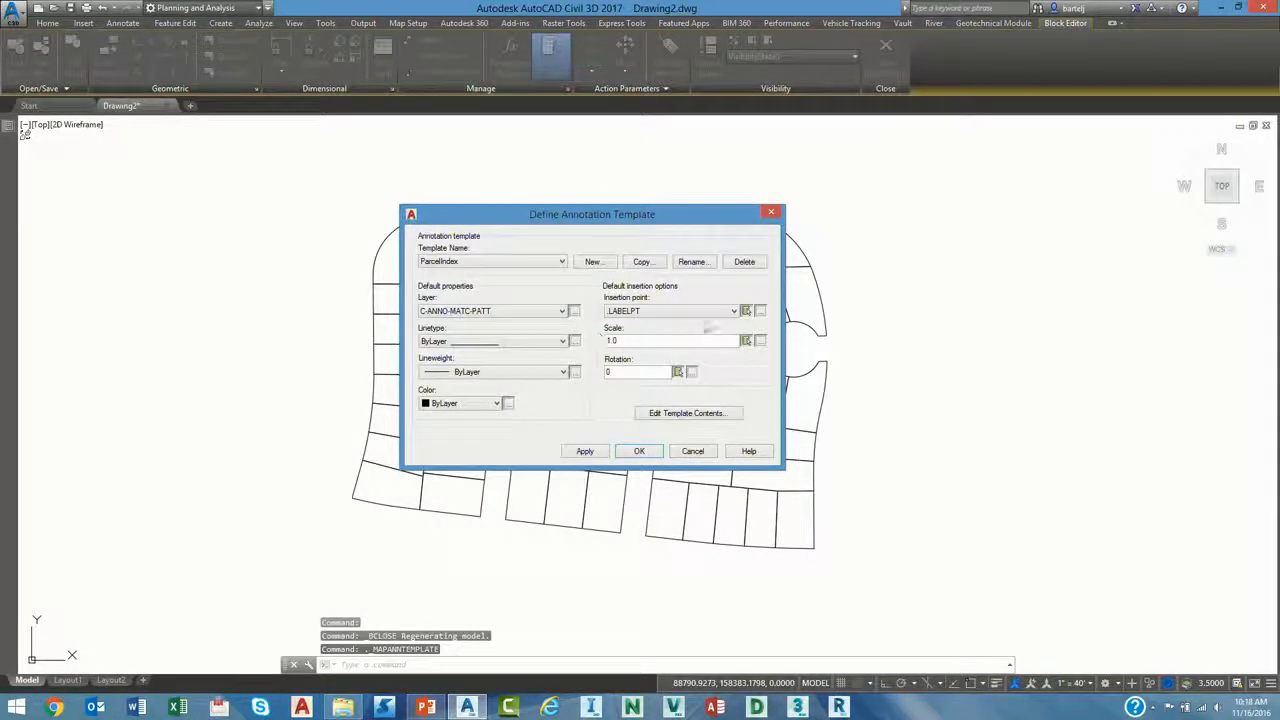
Set the ParcelIndex template's default insertion point to CENTROID and accept the template definition.
left_click(733, 311)
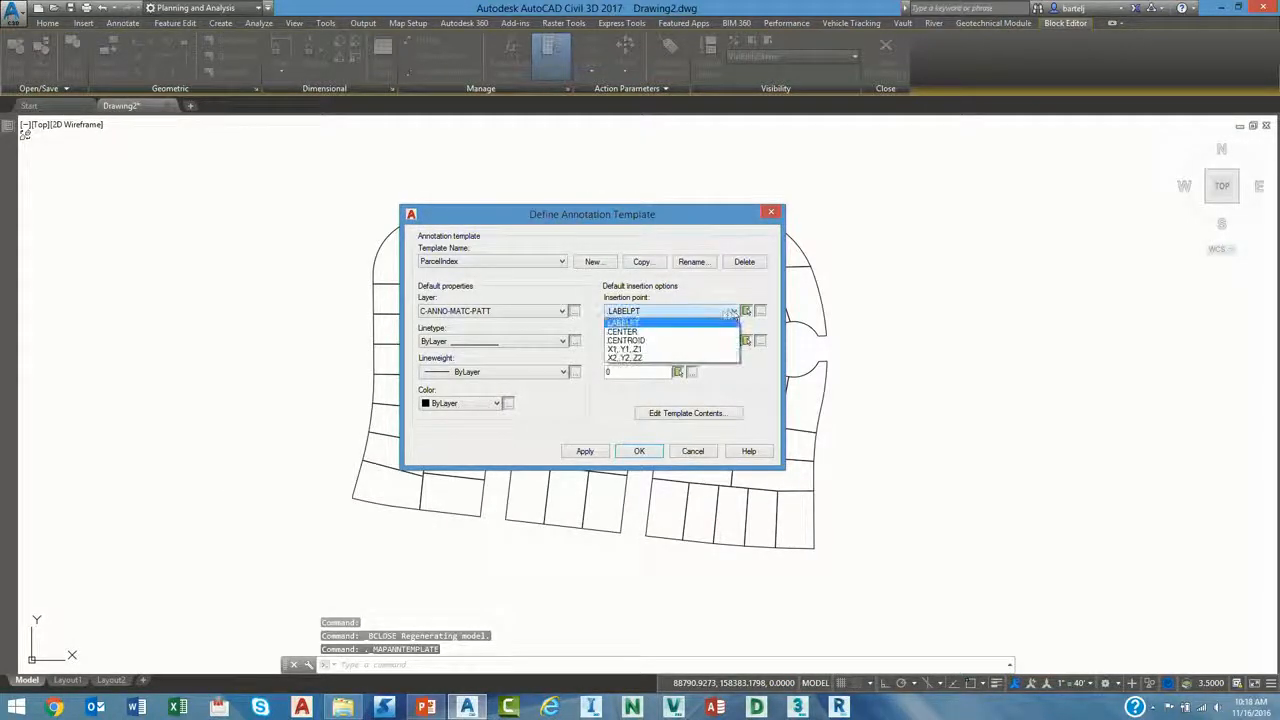
left_click(666, 340)
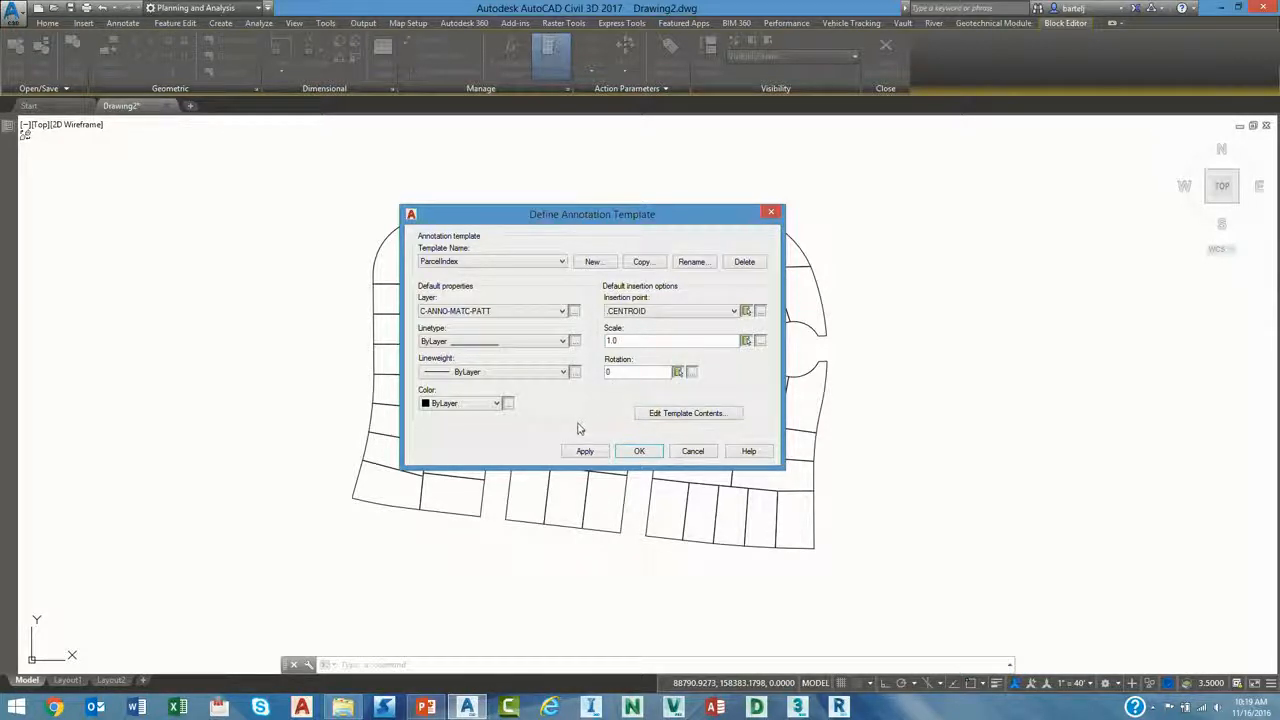
left_click(639, 451)
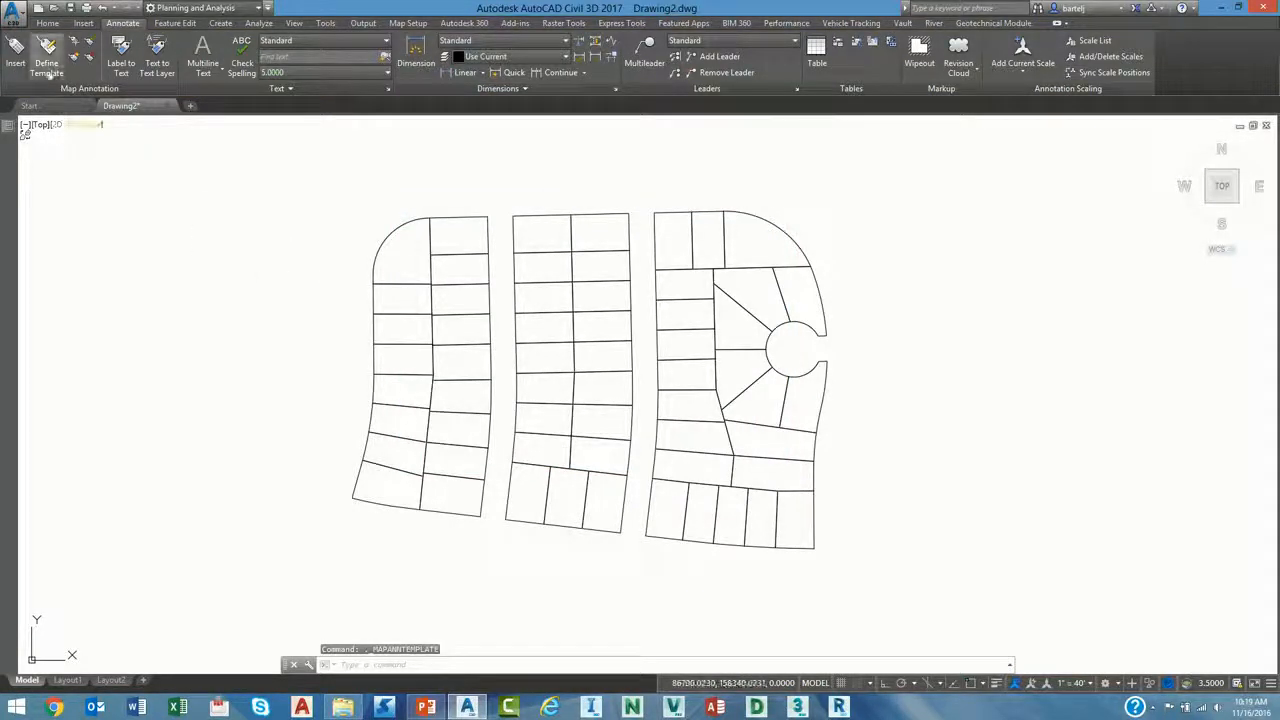
Insert the ParcelIndex annotation on all parcels in the drawing.
left_click(15, 52)
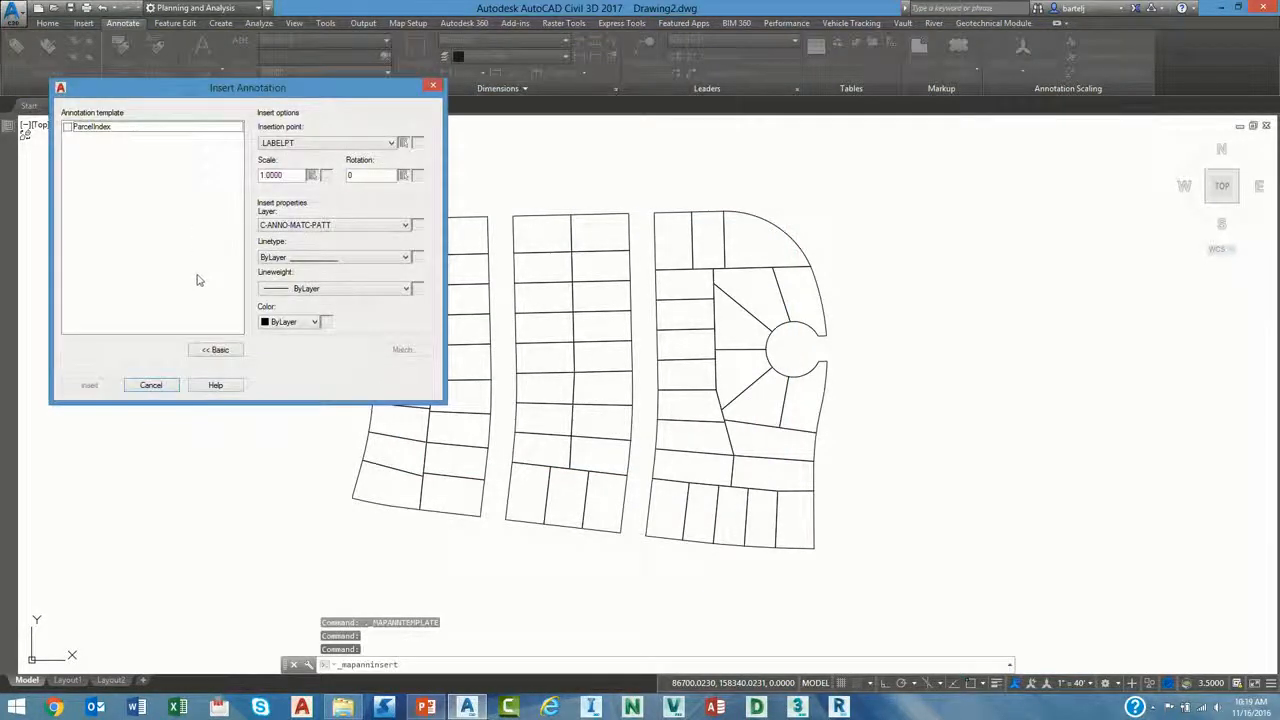
left_click(67, 127)
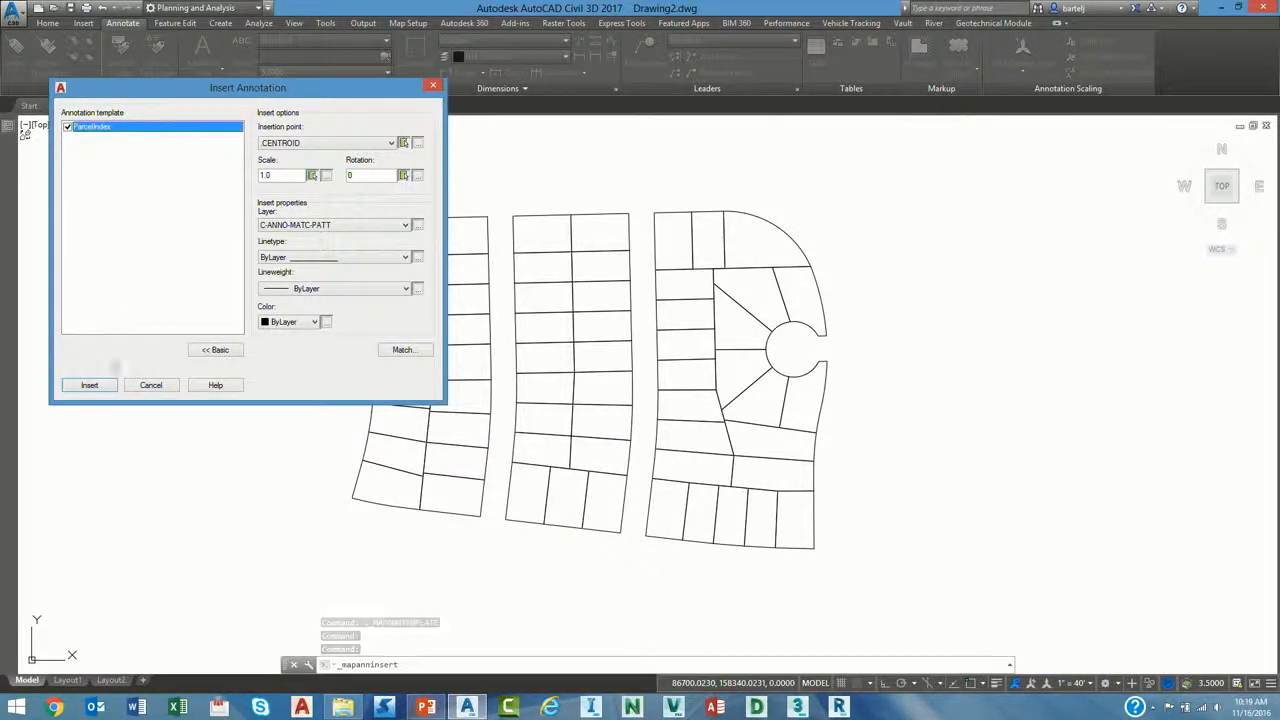
left_click(92, 386)
left_click(836, 186)
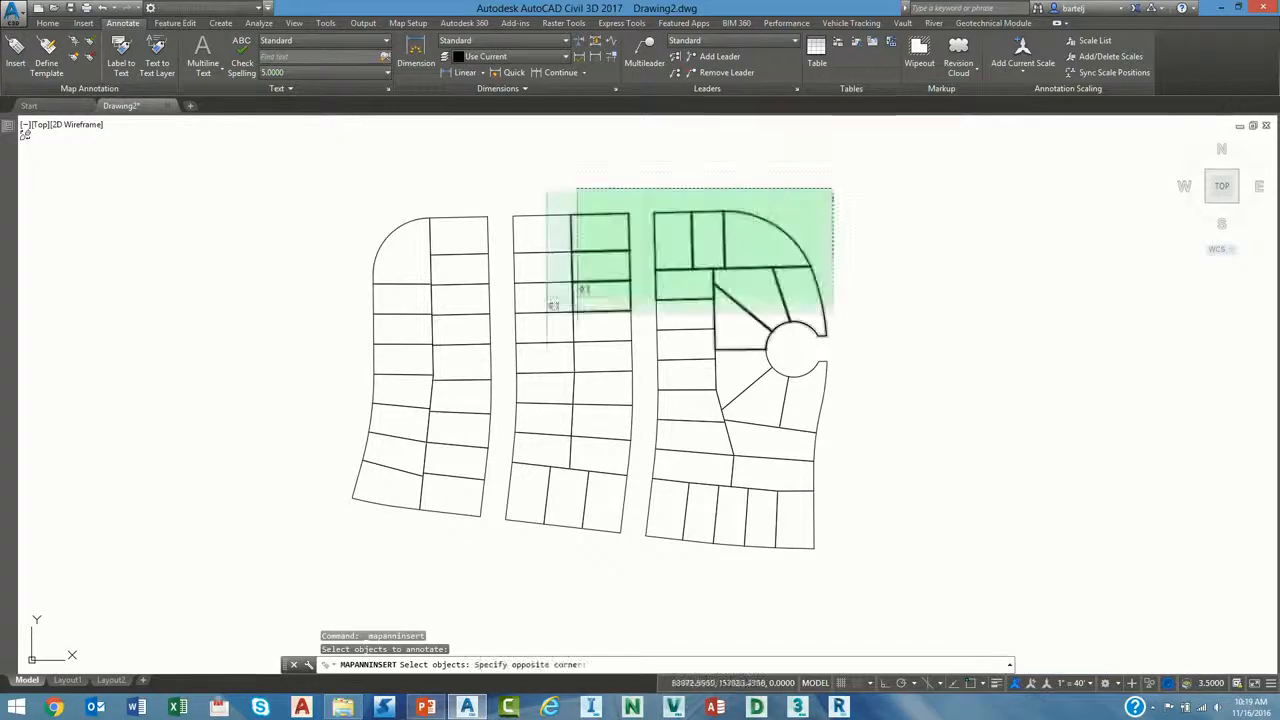
left_click(338, 530)
key("Return")
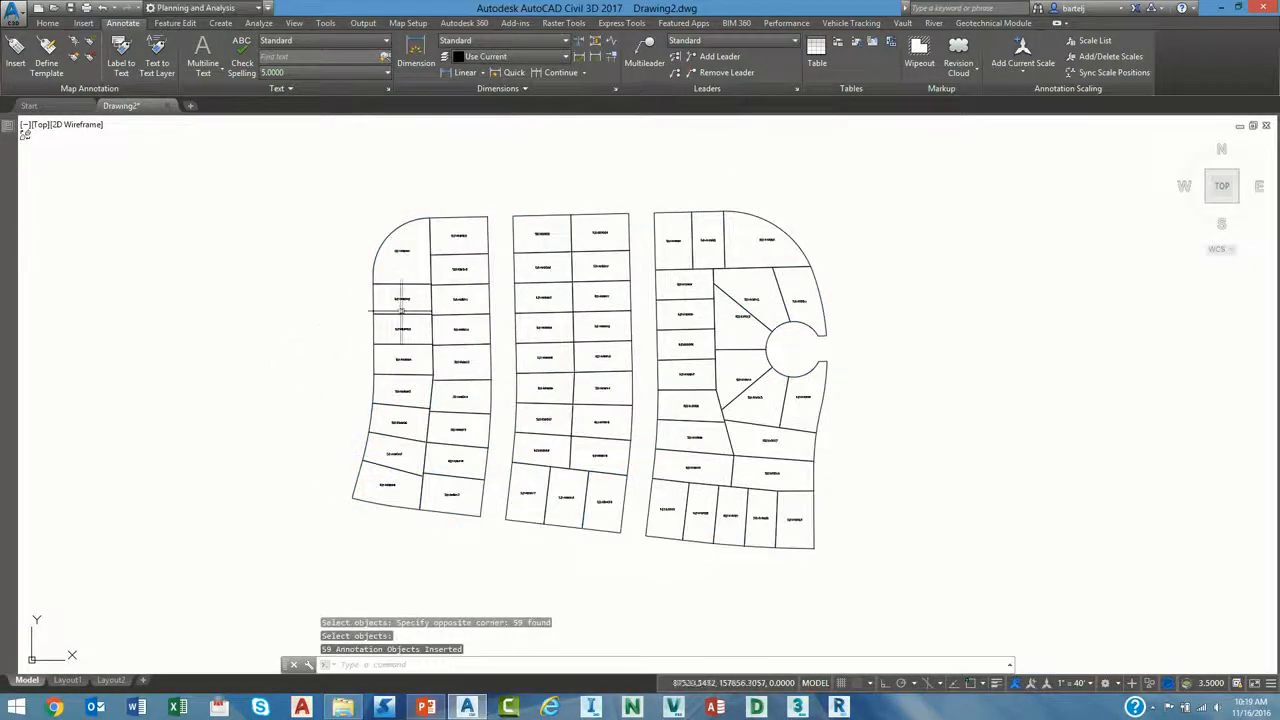
Change the APN object data value of the parcel labelled 521408002 to 521408000.
scroll(380, 300, "up", 5)
middle_click_drag(363, 309, 514, 334)
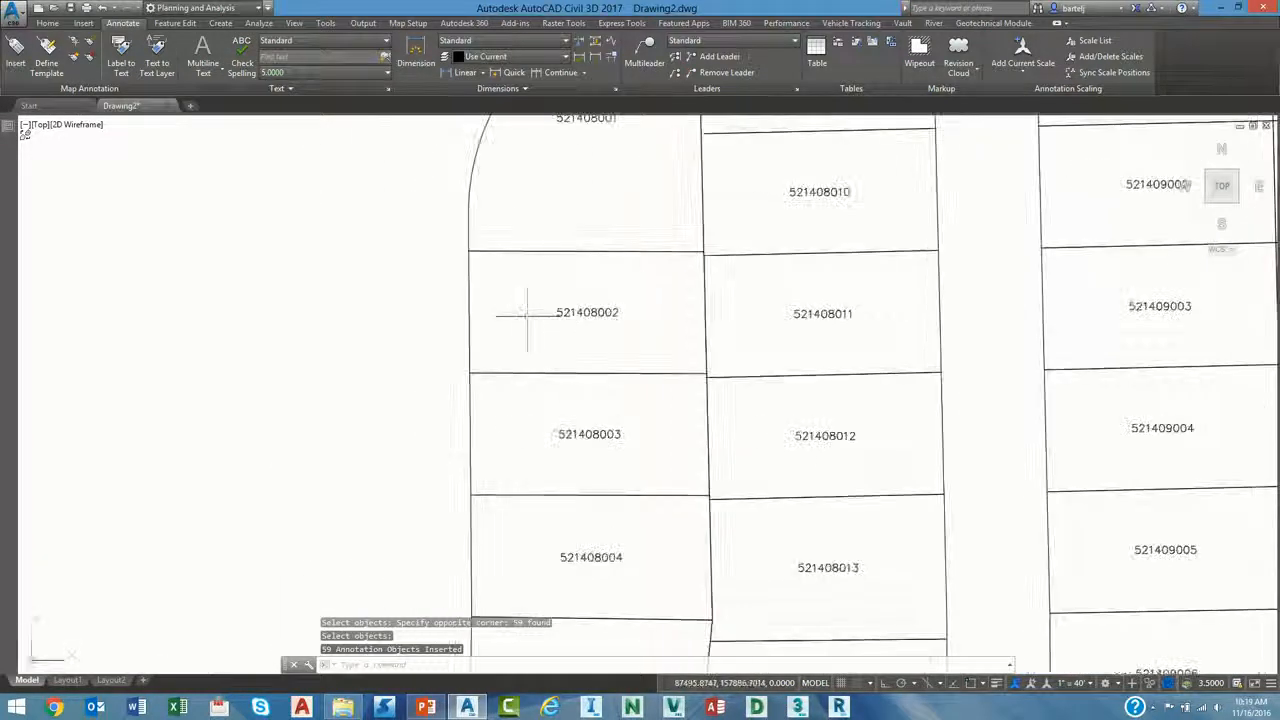
scroll(509, 334, "up", 2)
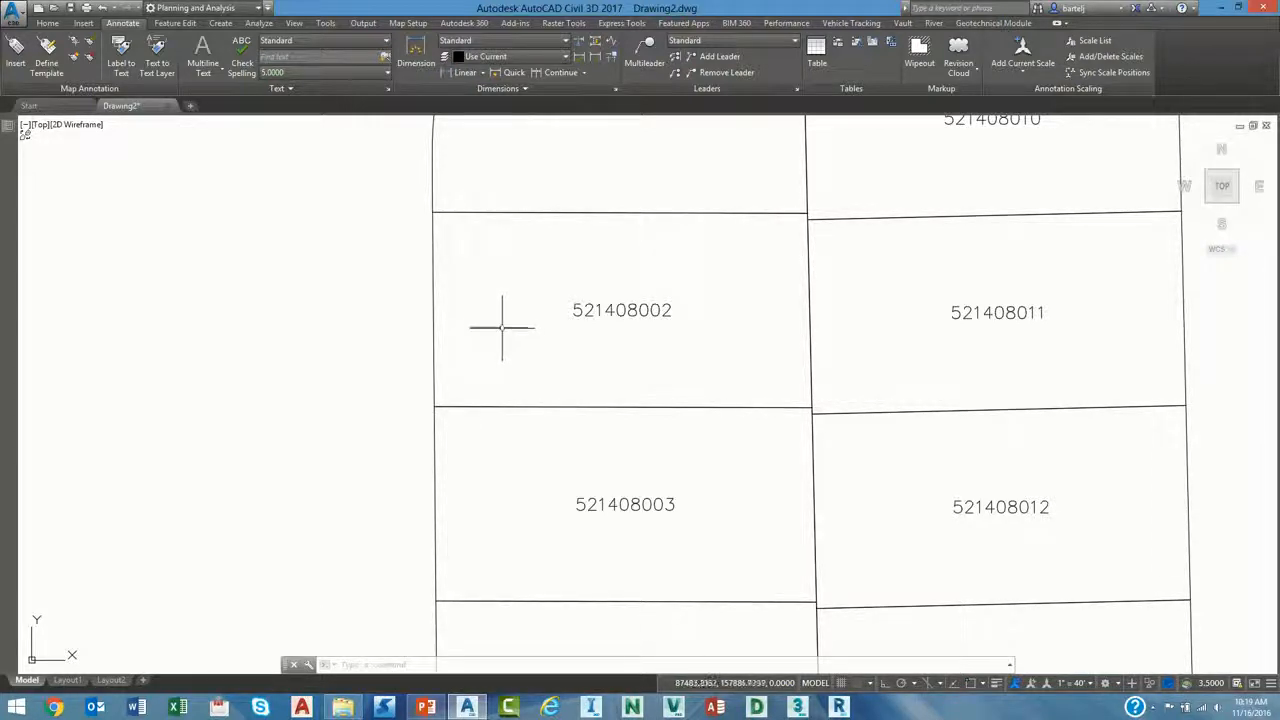
left_click(433, 297)
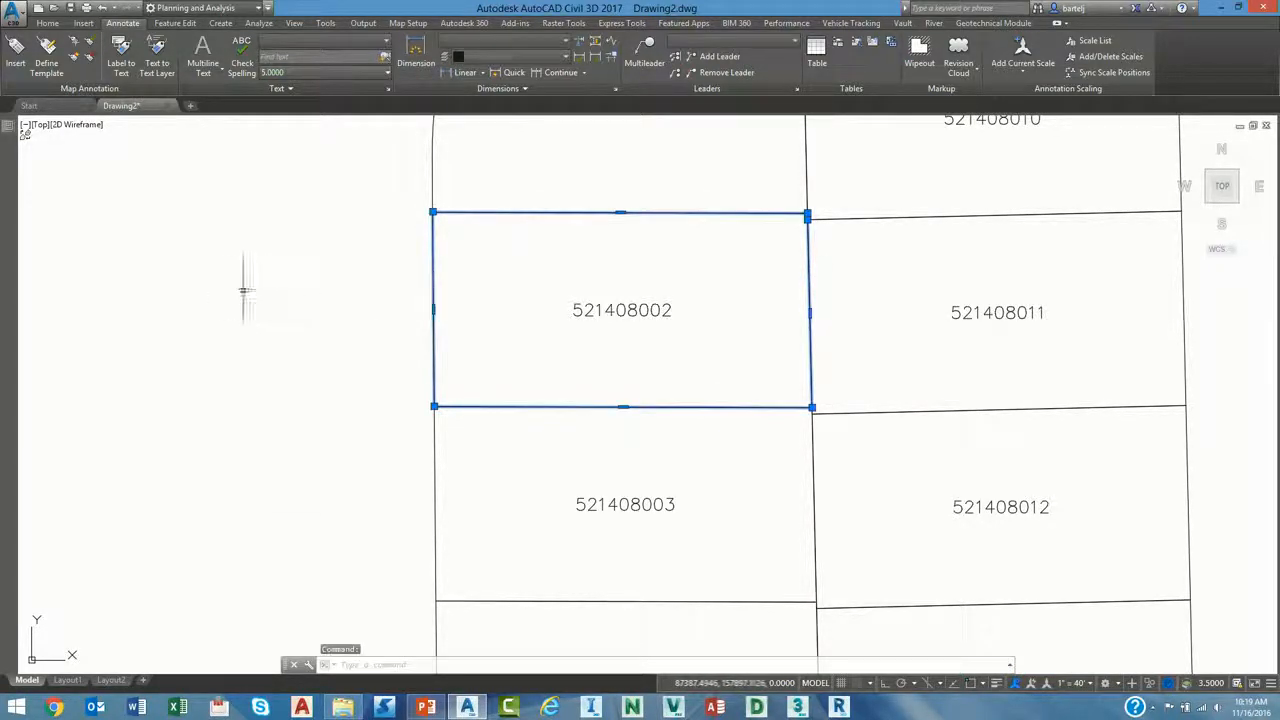
right_click(243, 293)
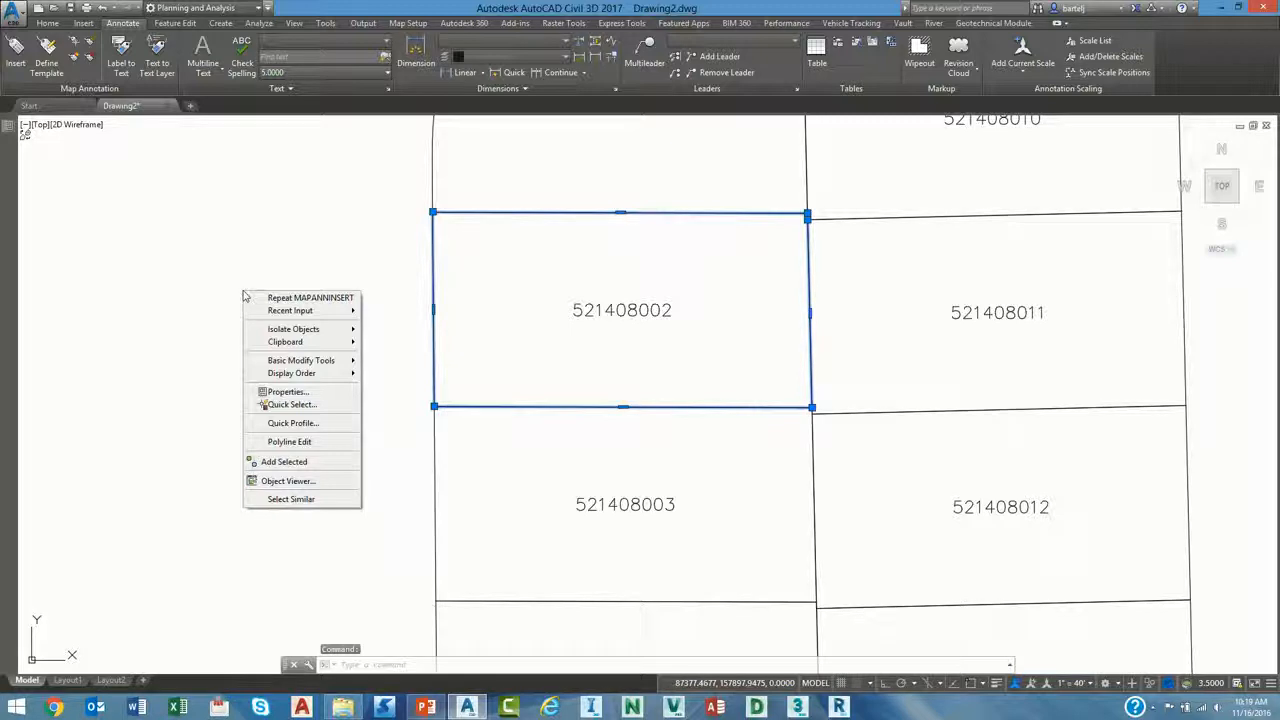
left_click(286, 391)
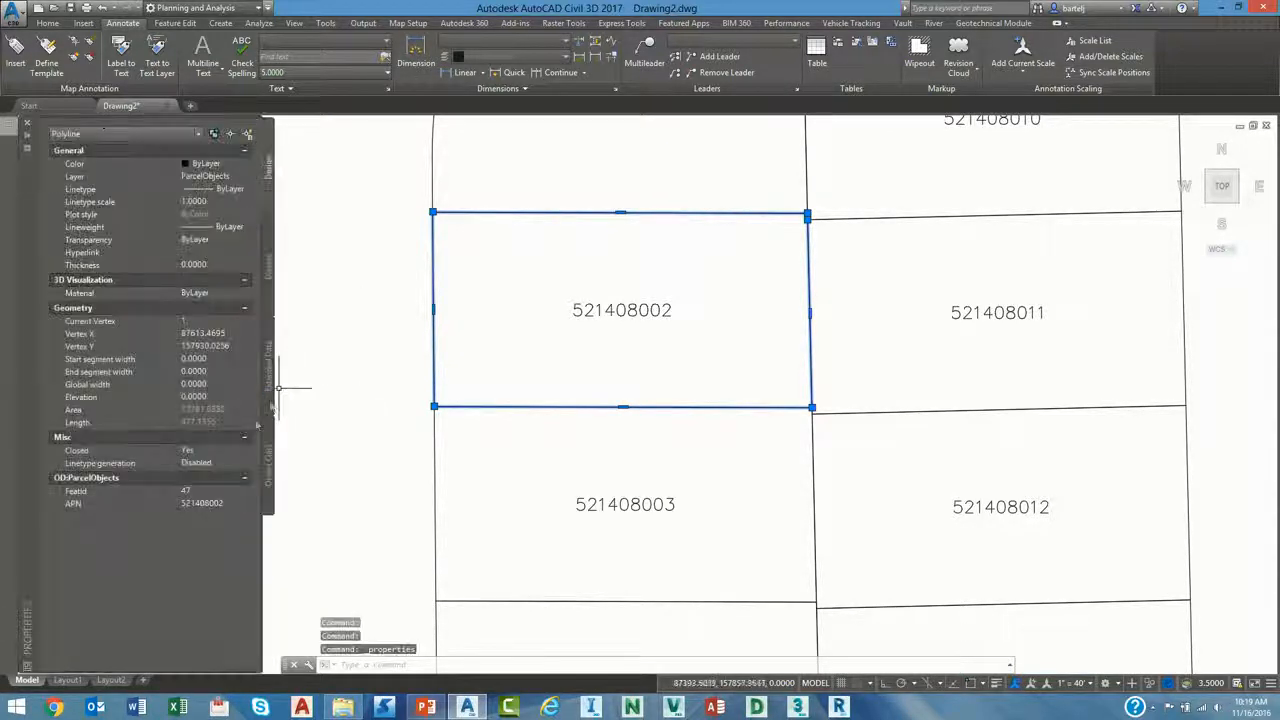
left_click(205, 503)
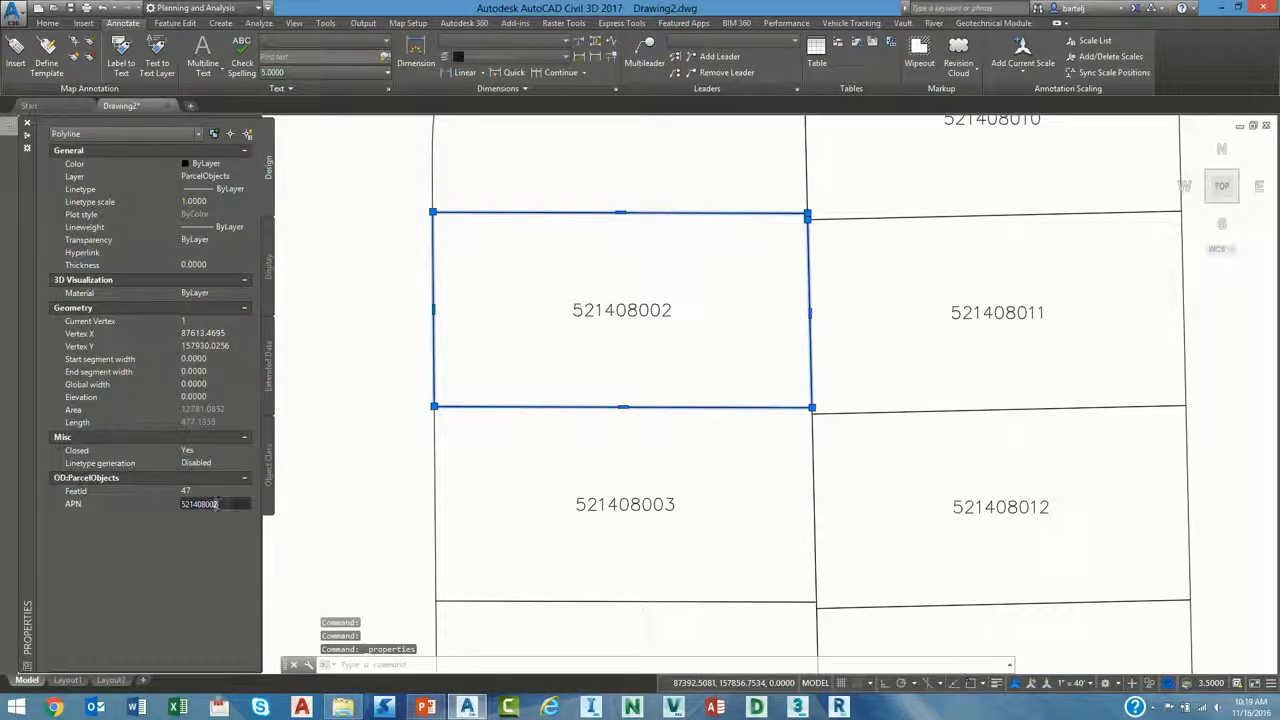
type("521408000")
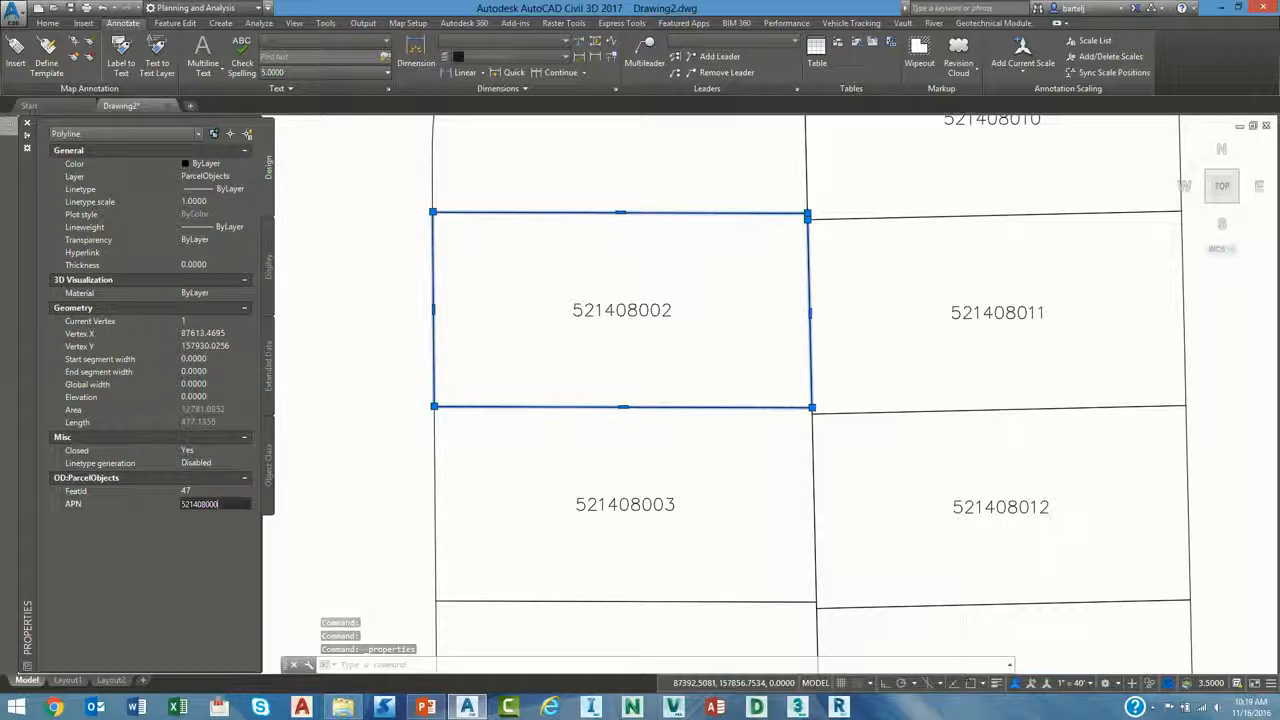
key("Return")
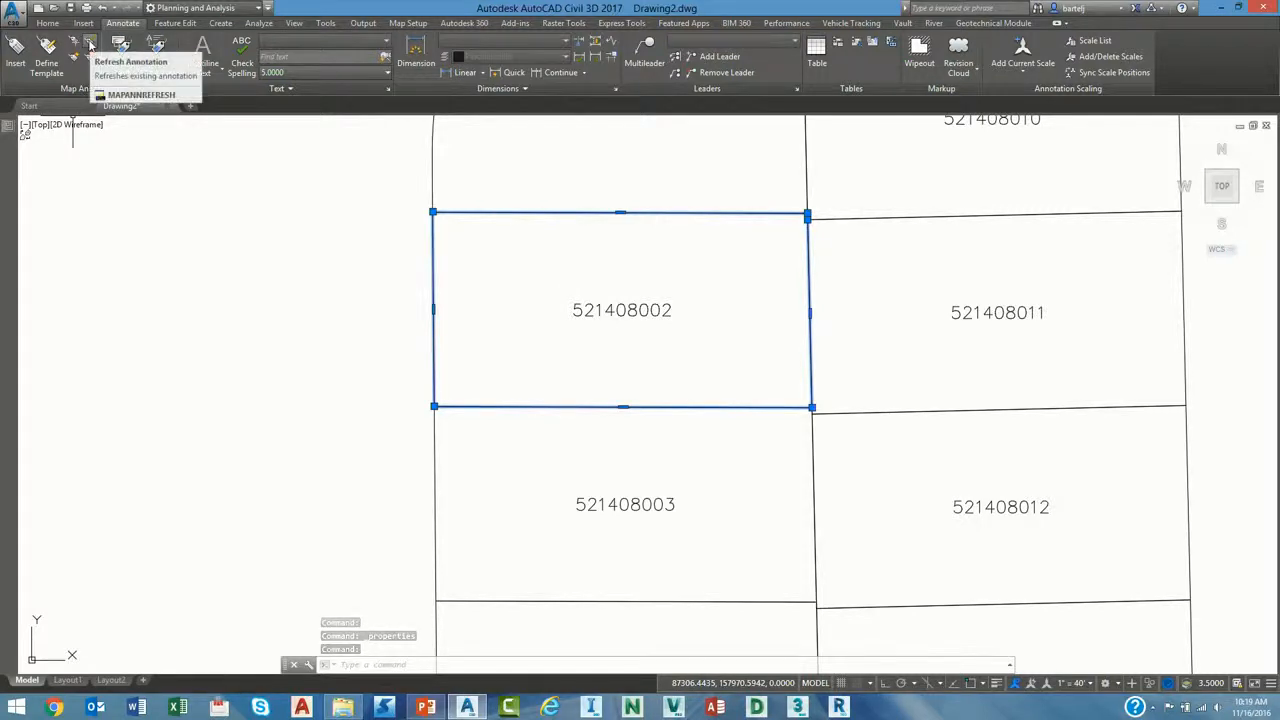
Refresh the ParcelIndex annotations with the Fullannotation option and clear the parcel selection.
left_click(89, 44)
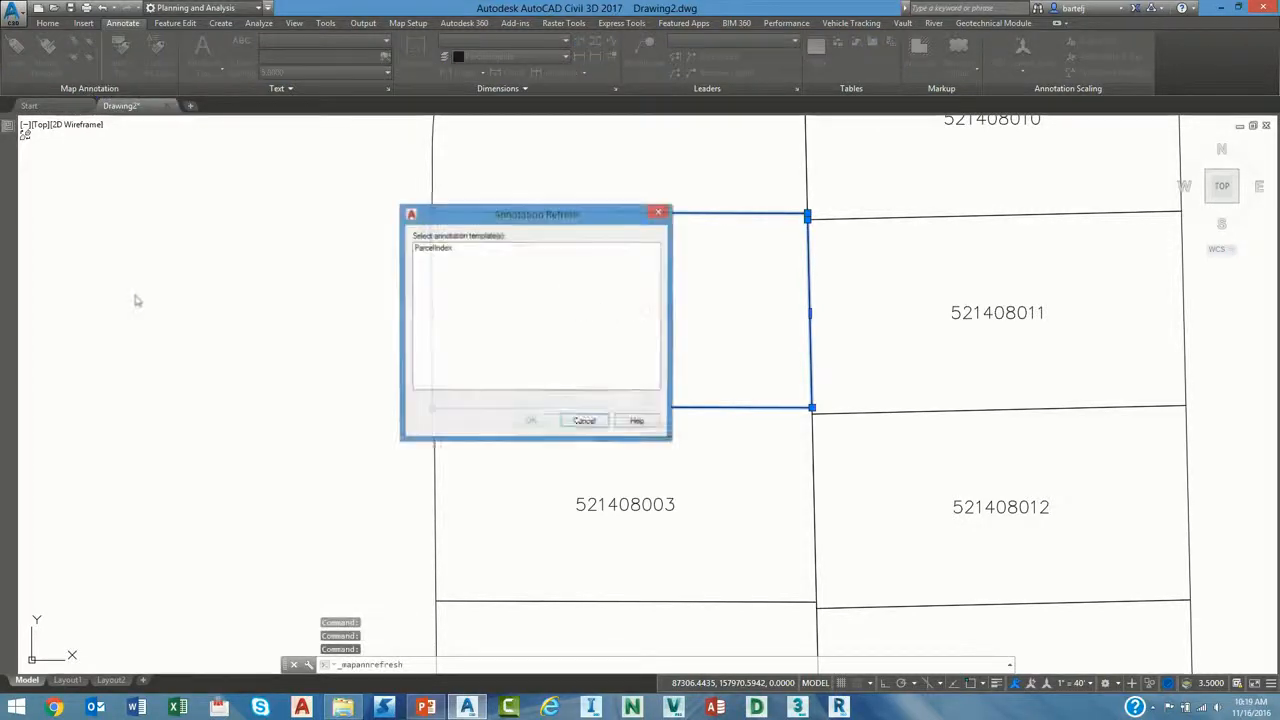
left_click(430, 249)
left_click(530, 421)
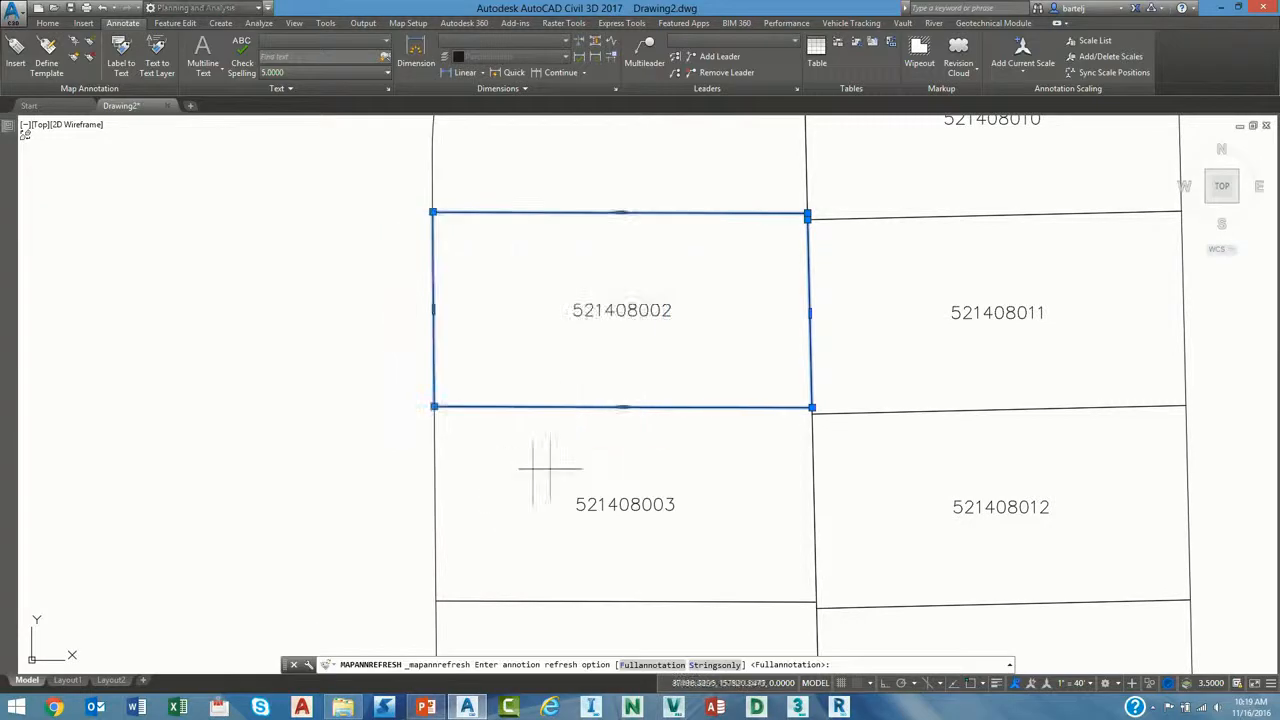
left_click(645, 664)
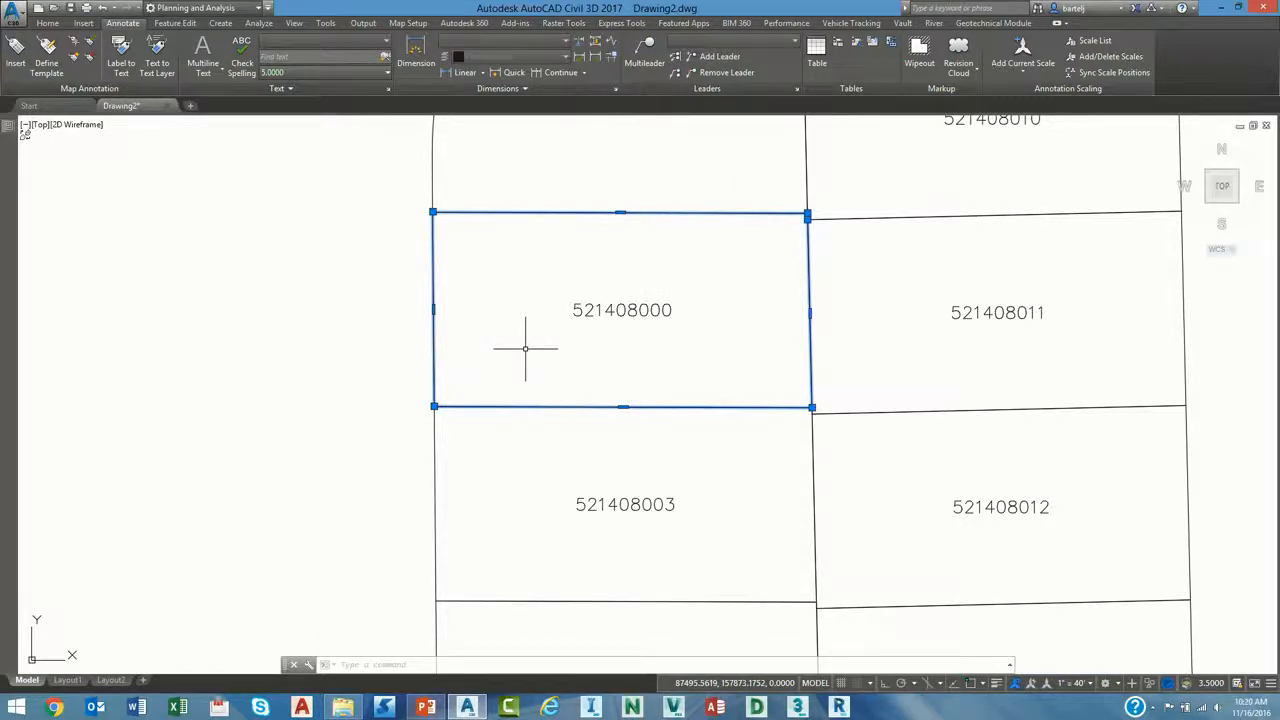
scroll(500, 395, "down", 6)
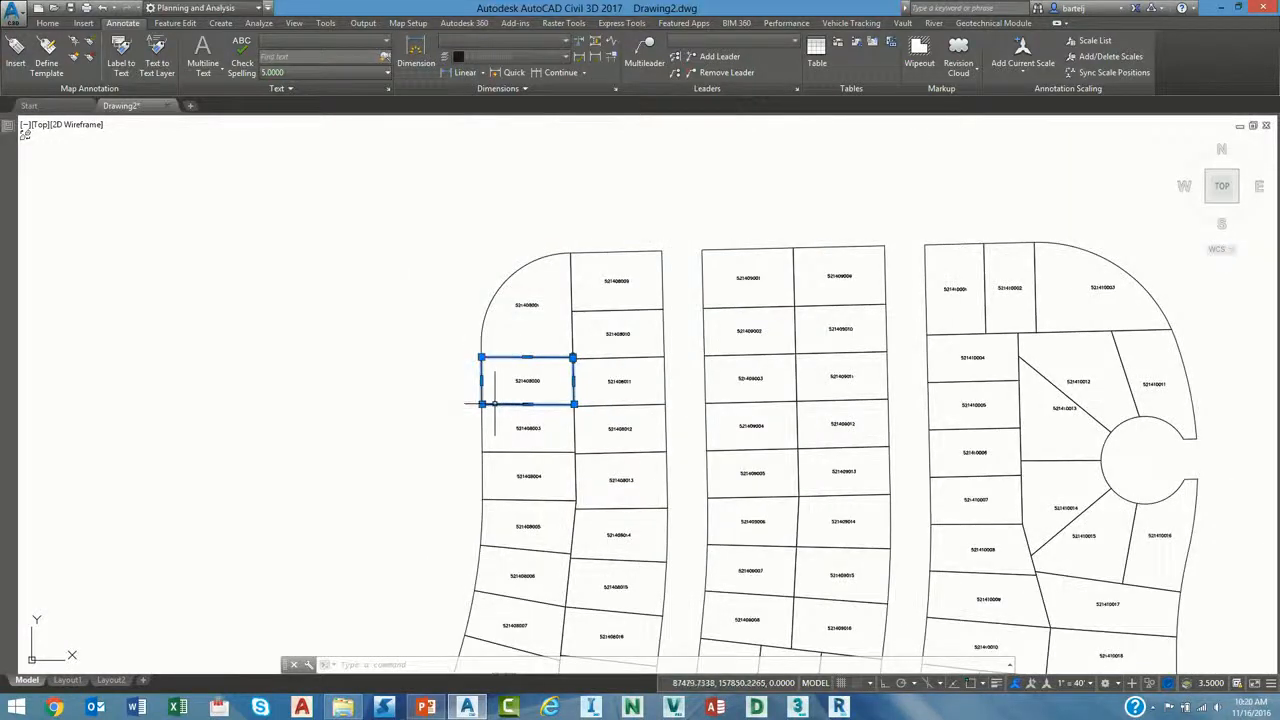
middle_click_drag(494, 403, 503, 301)
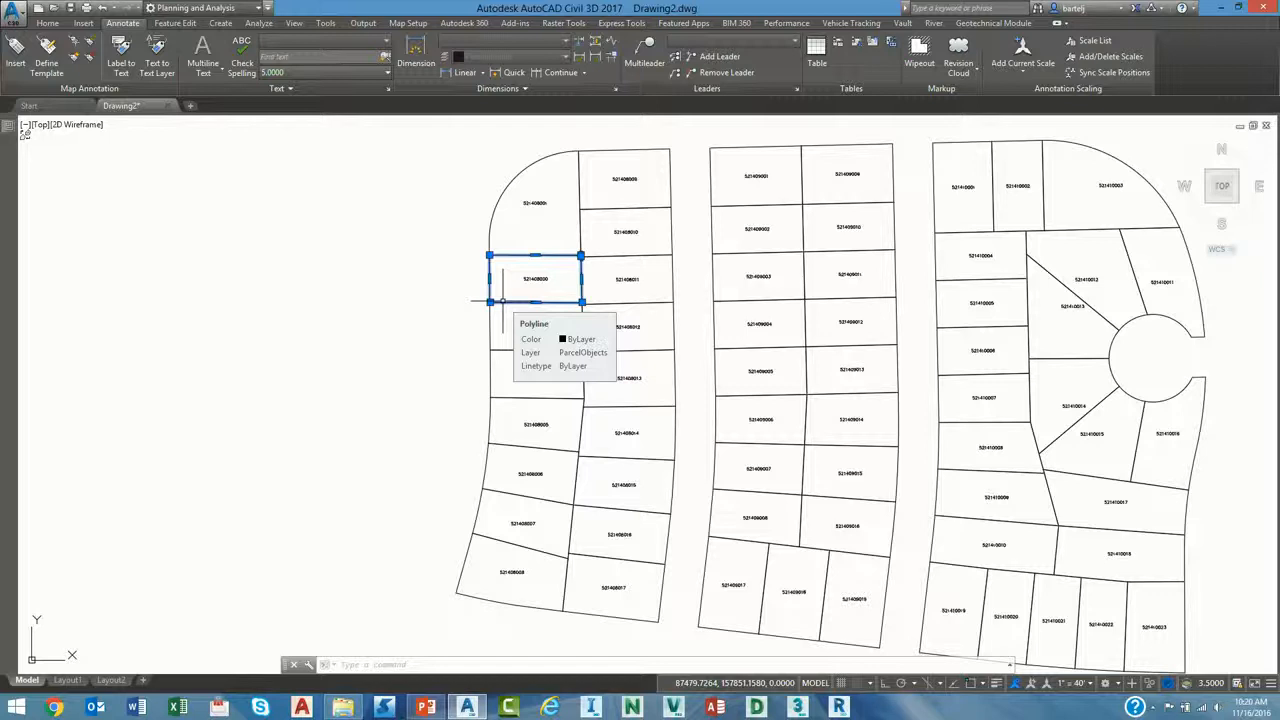
key("Escape")
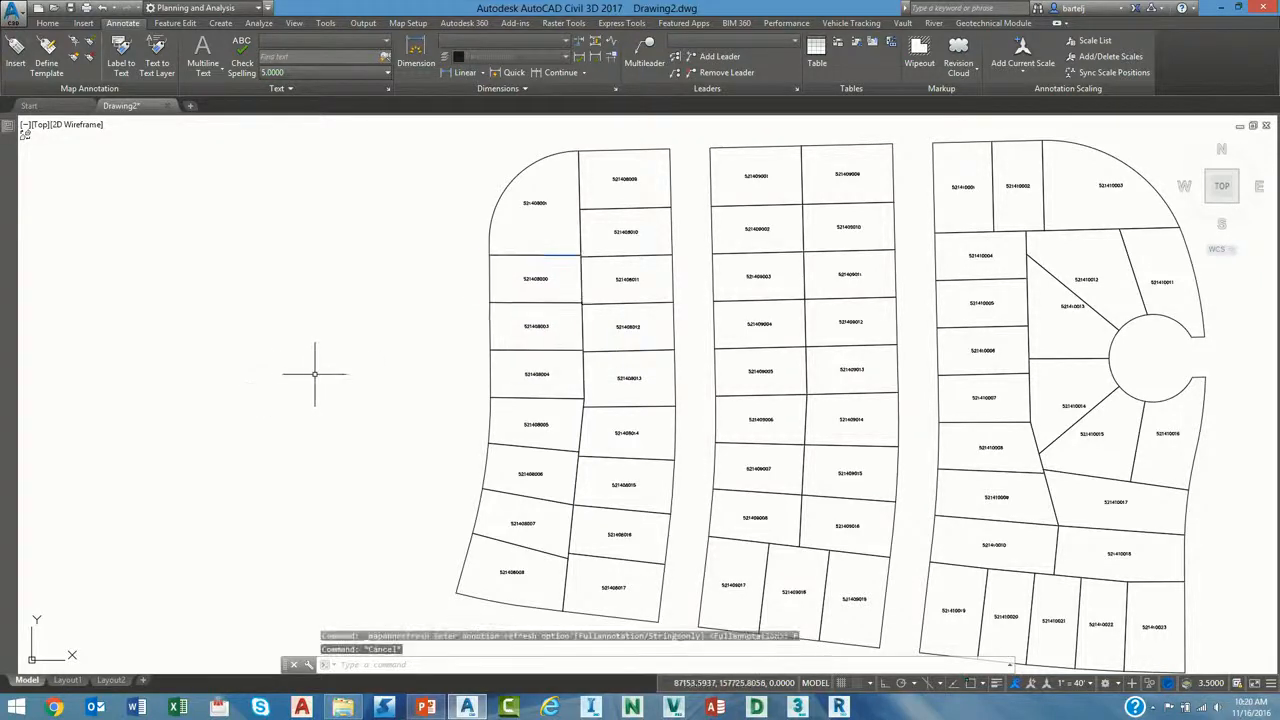
scroll(364, 363, "up", 4)
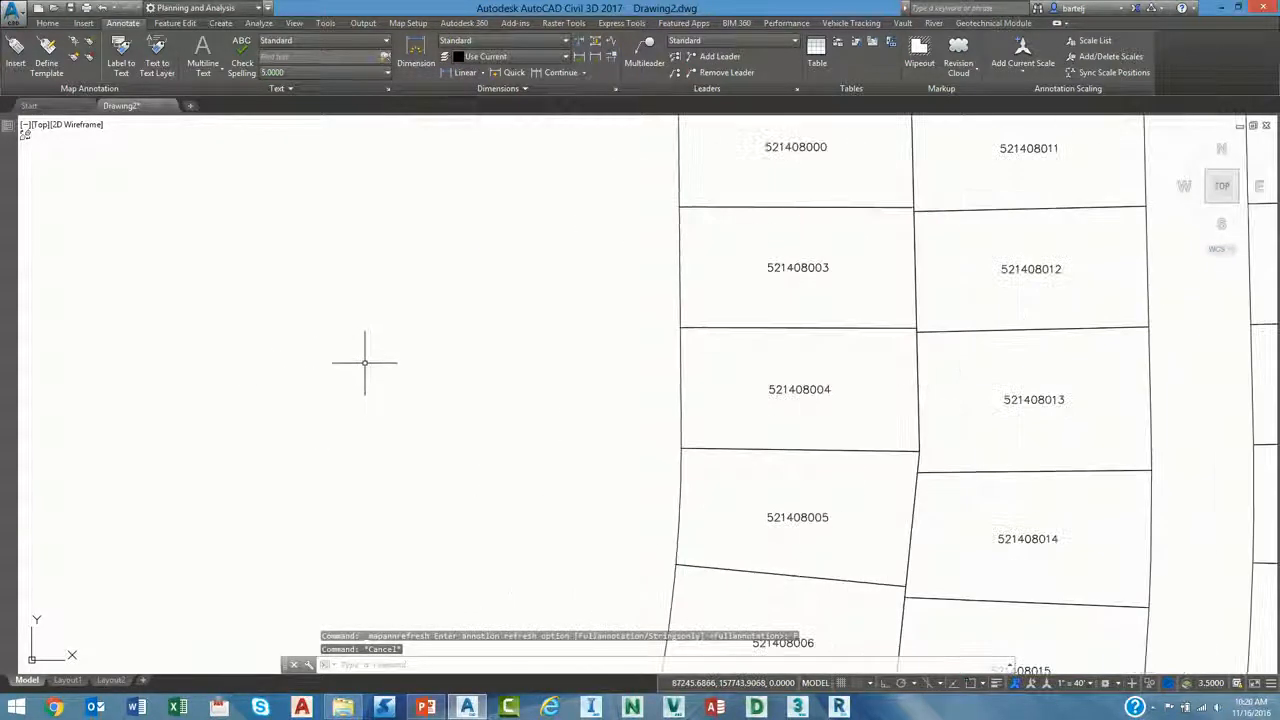
Burst all annotation blocks in the drawing into plain text.
type("burst")
key("Return")
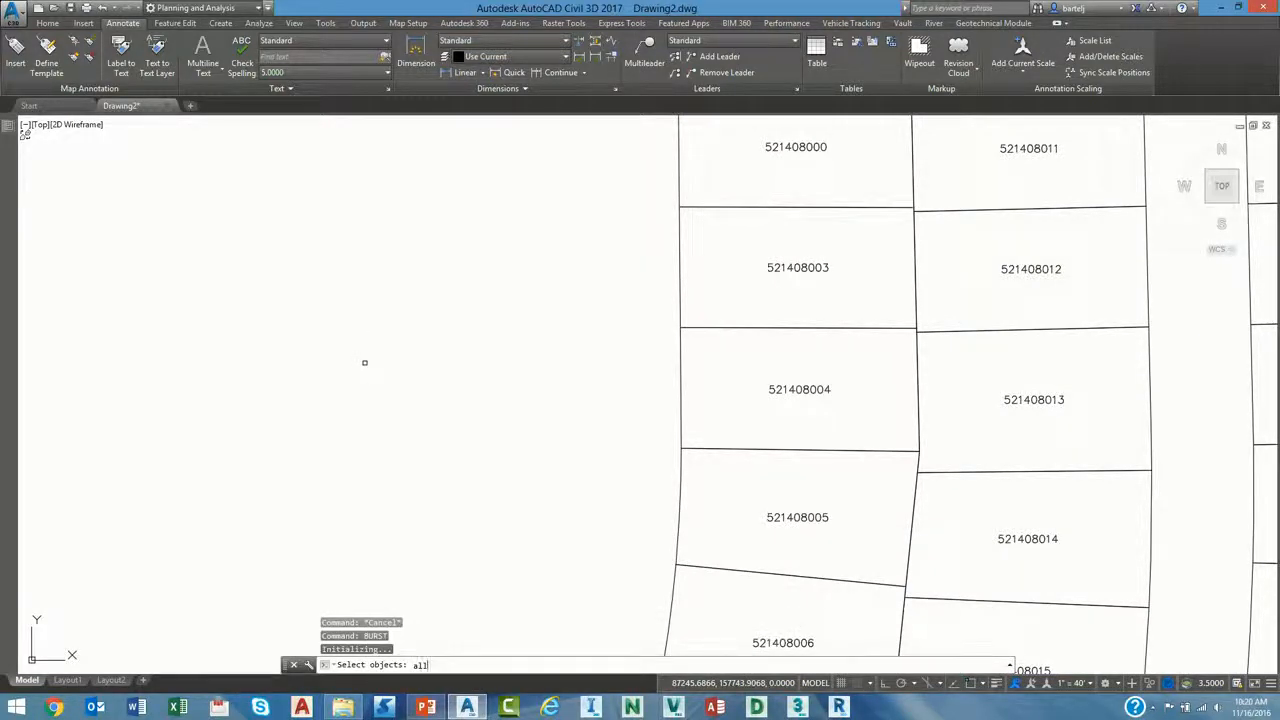
type("all")
key("Return")
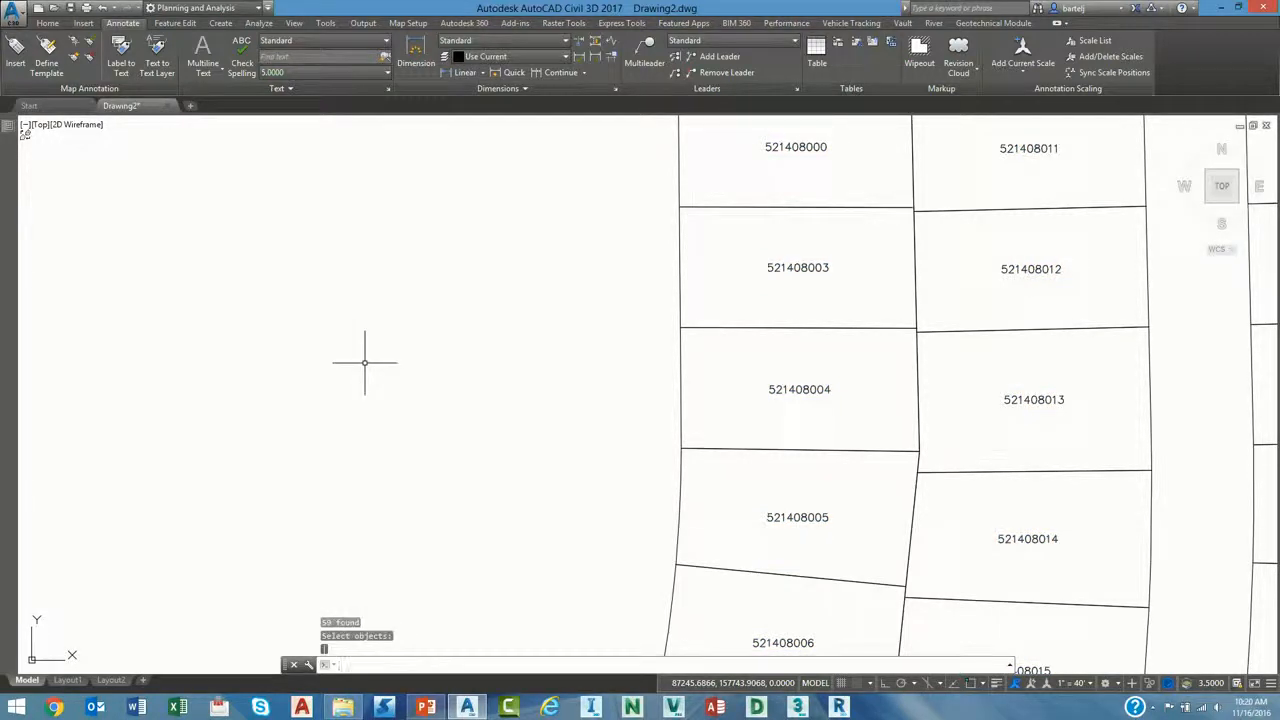
scroll(377, 356, "down", 2)
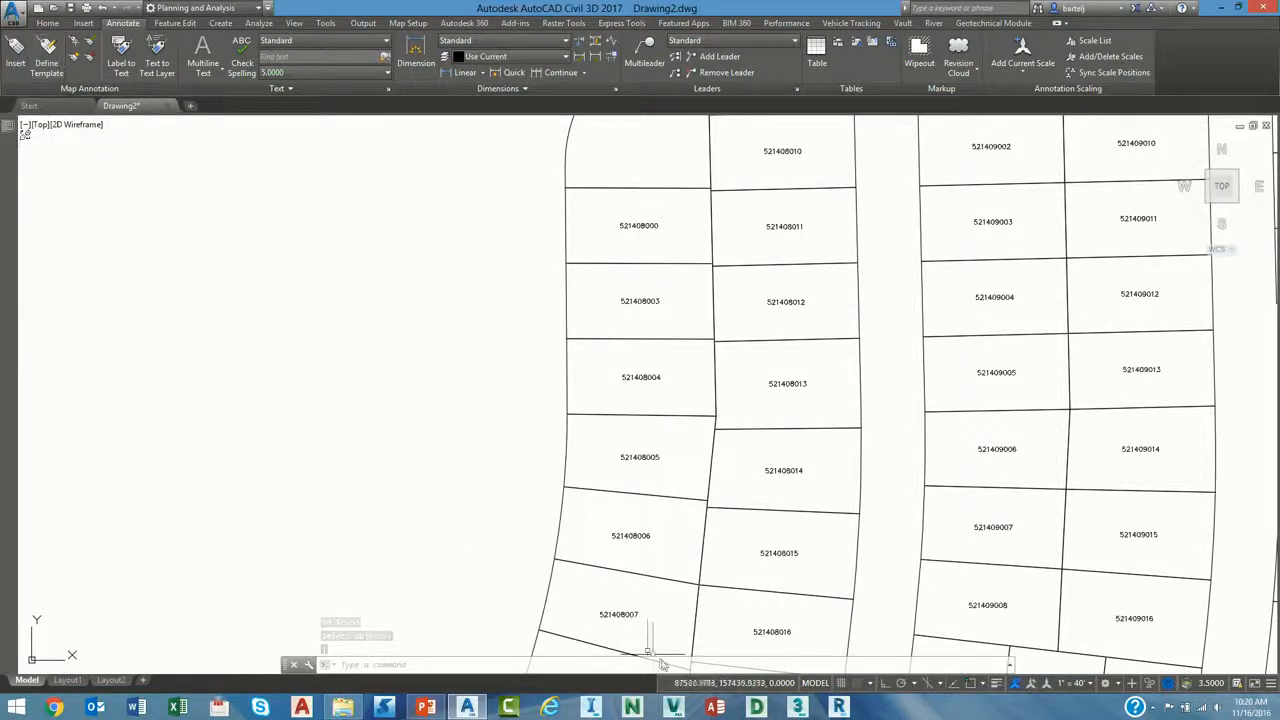
Switch to the Civil 3D workspace and turn on the Map task pane.
left_click(1116, 686)
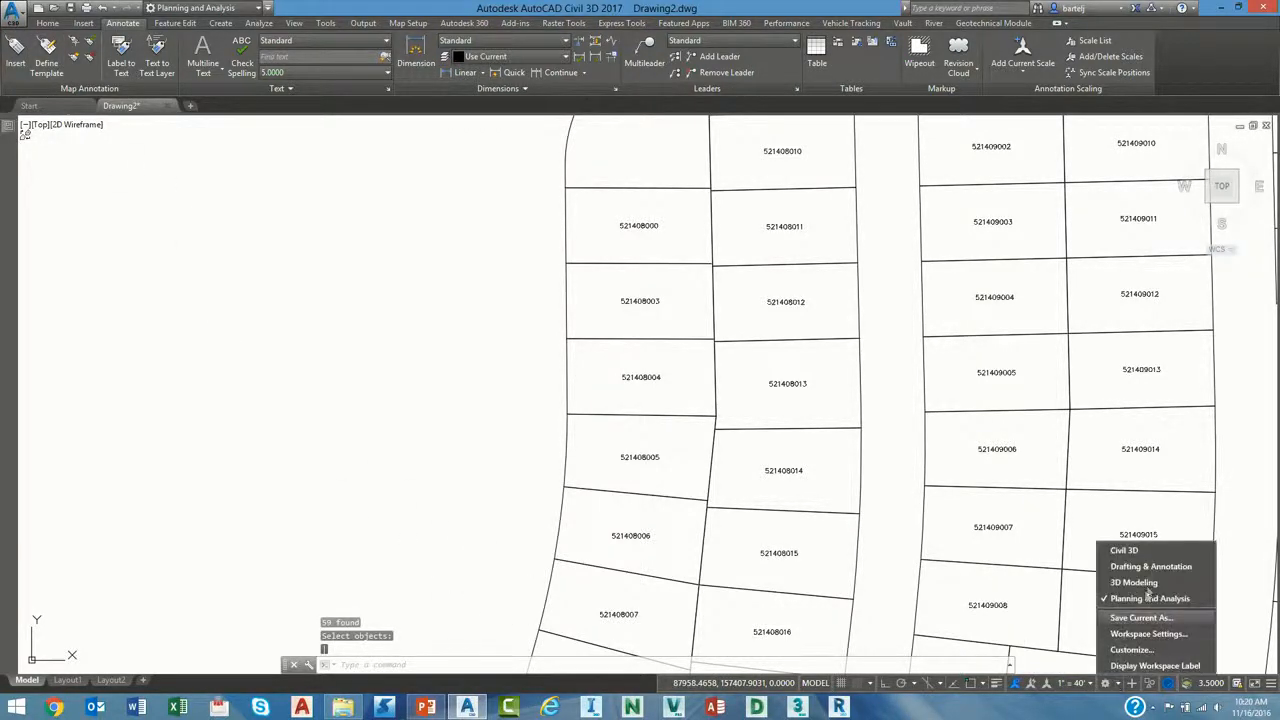
left_click(1140, 615)
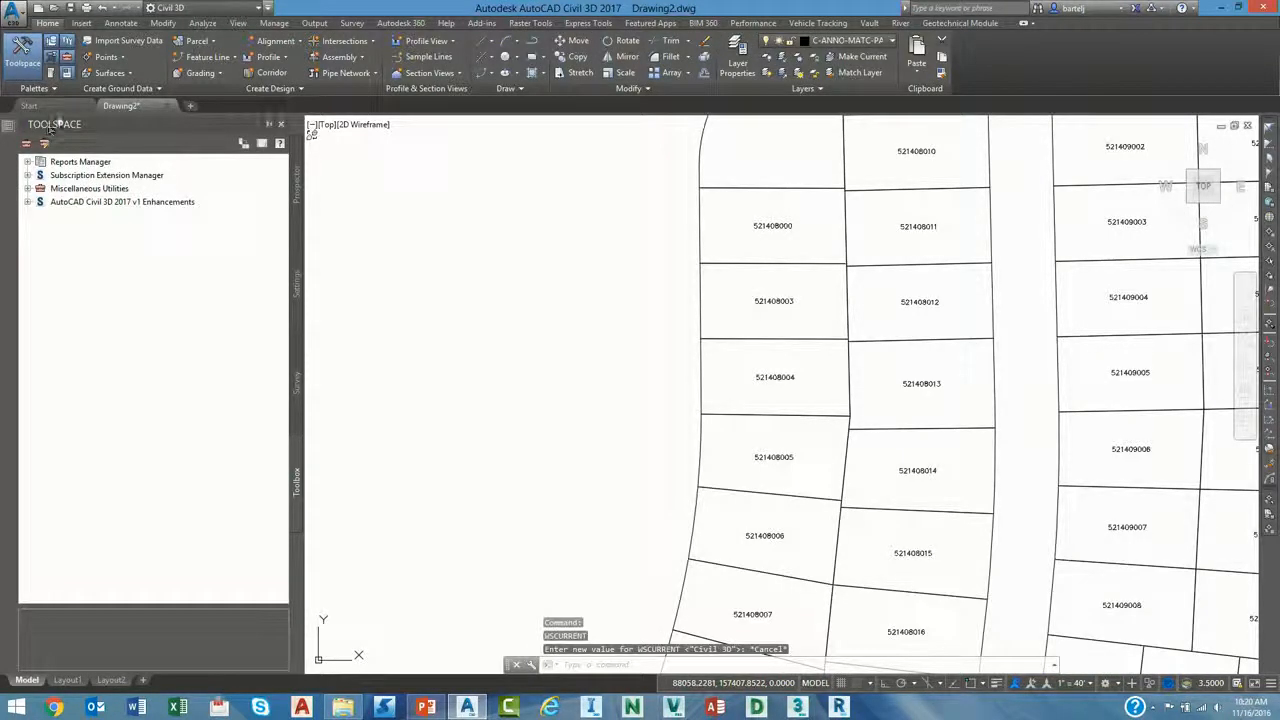
left_click(50, 88)
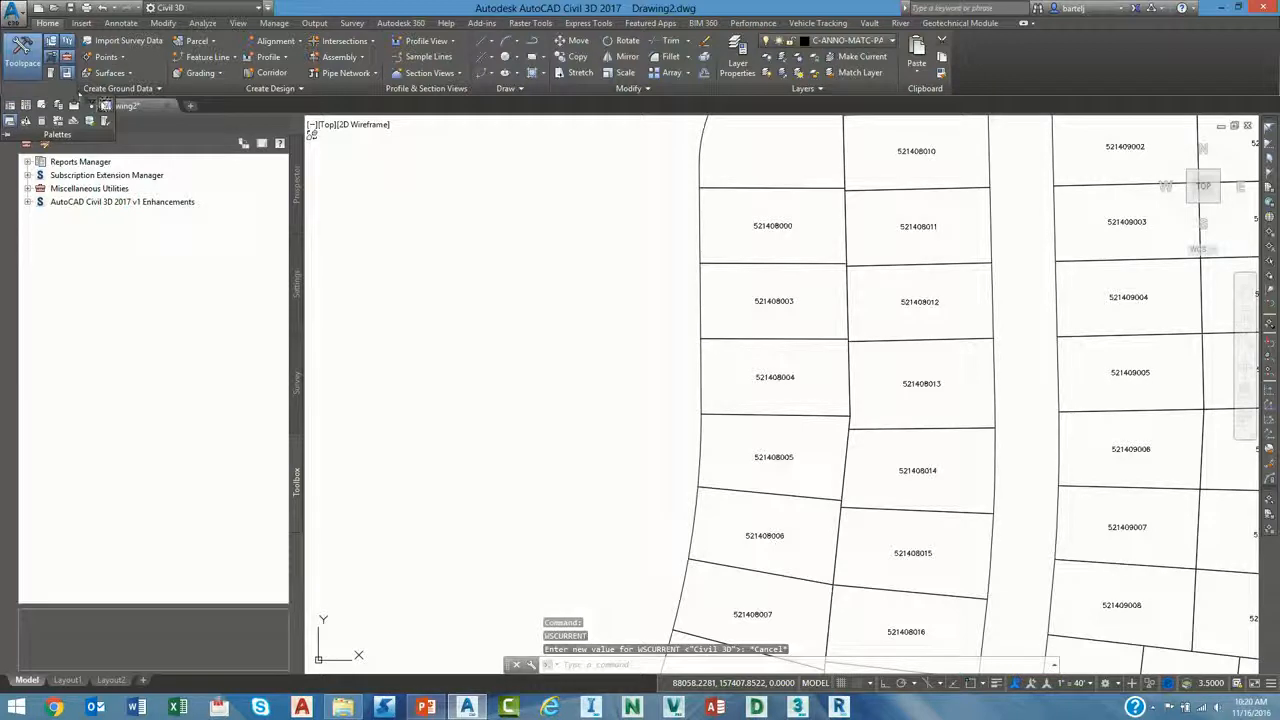
left_click(106, 120)
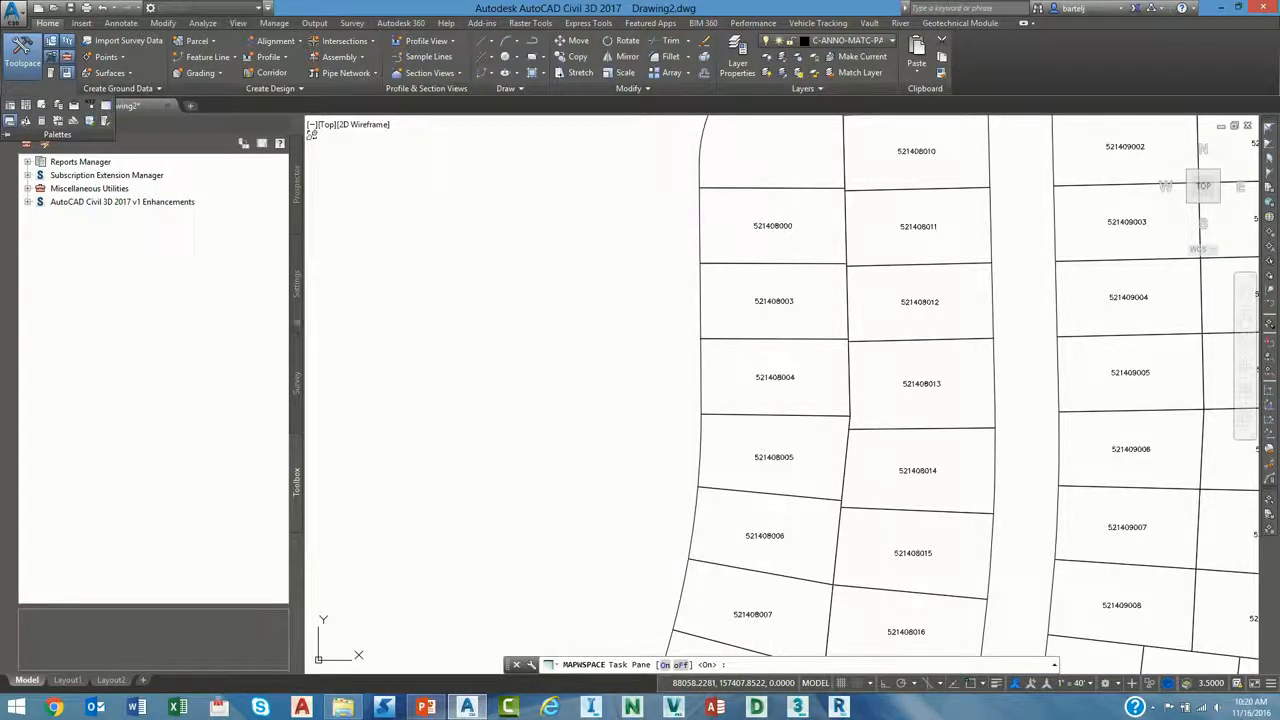
left_click(665, 664)
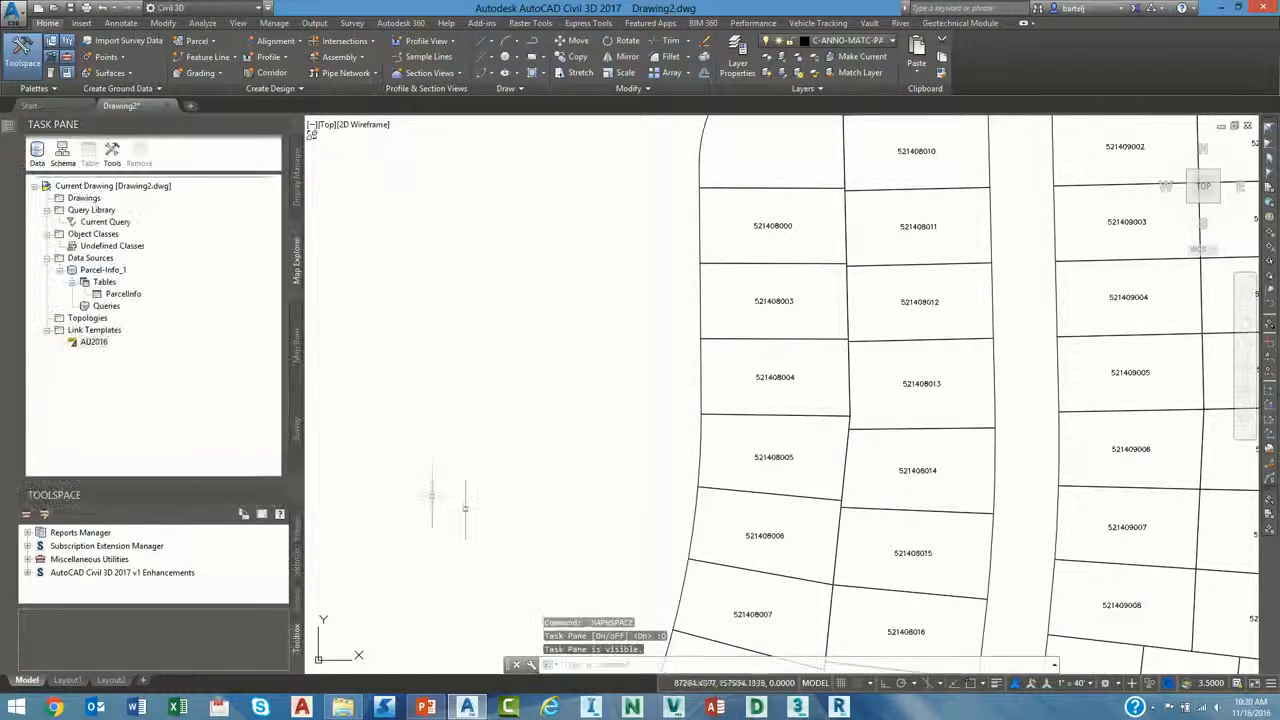
Generate database links from the AU2016 link template, using the Enclosed Text linkage type on all text objects.
right_click(95, 342)
left_click(147, 402)
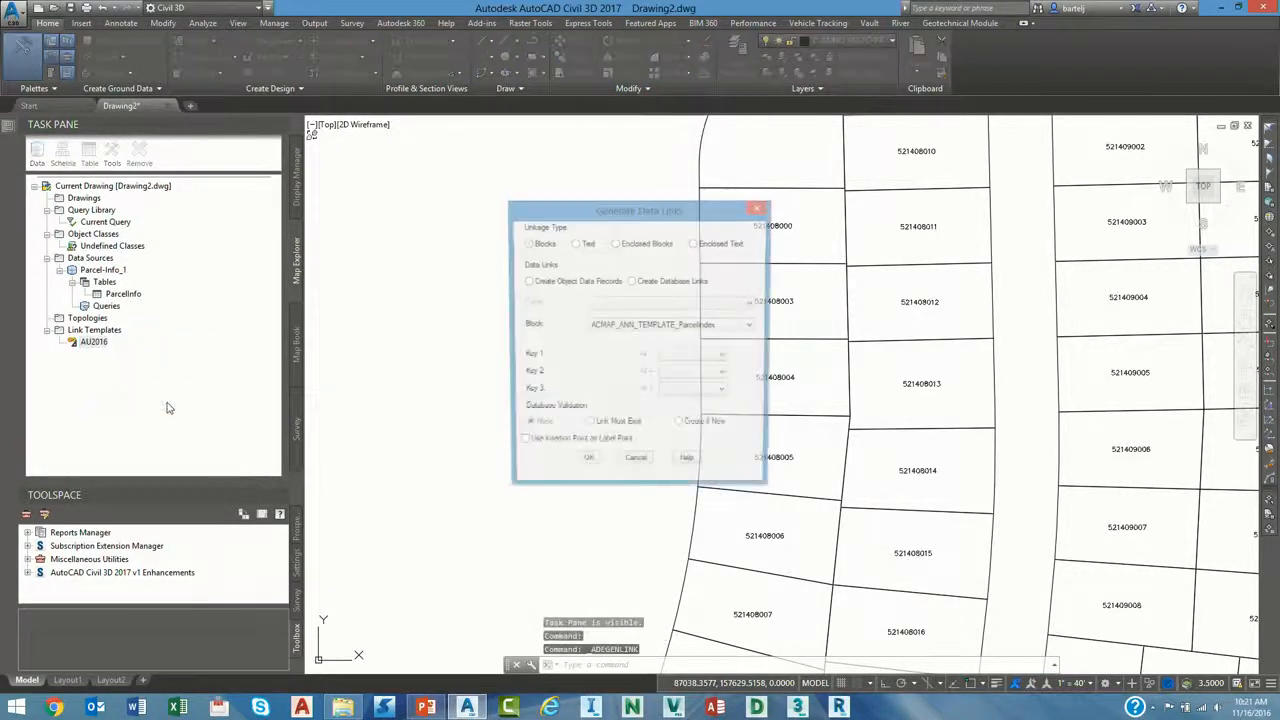
left_click_drag(643, 209, 407, 144)
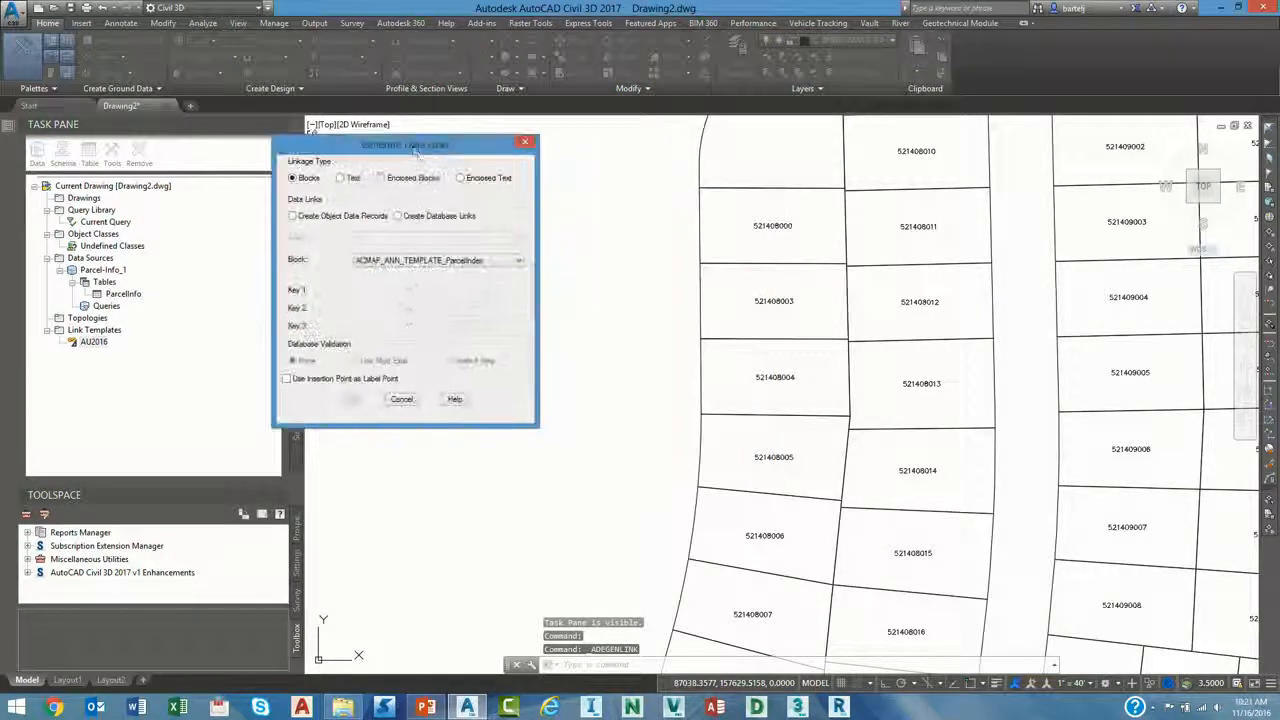
left_click(461, 178)
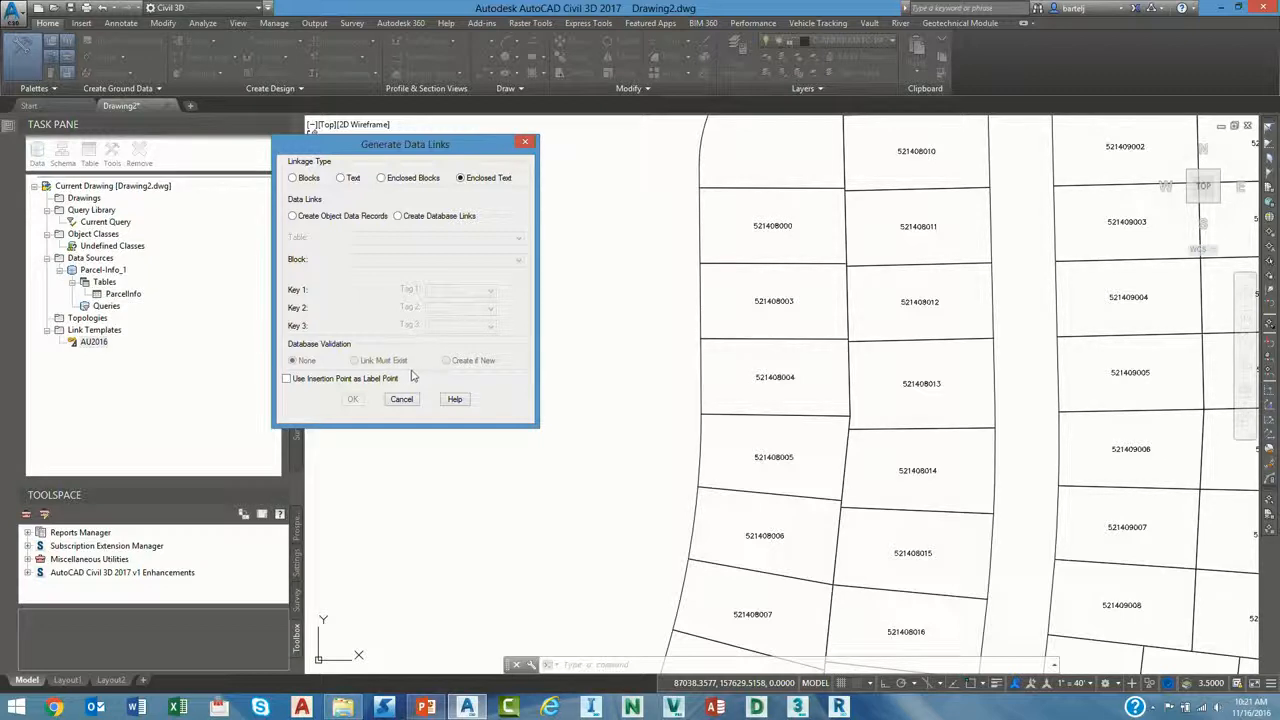
left_click(397, 216)
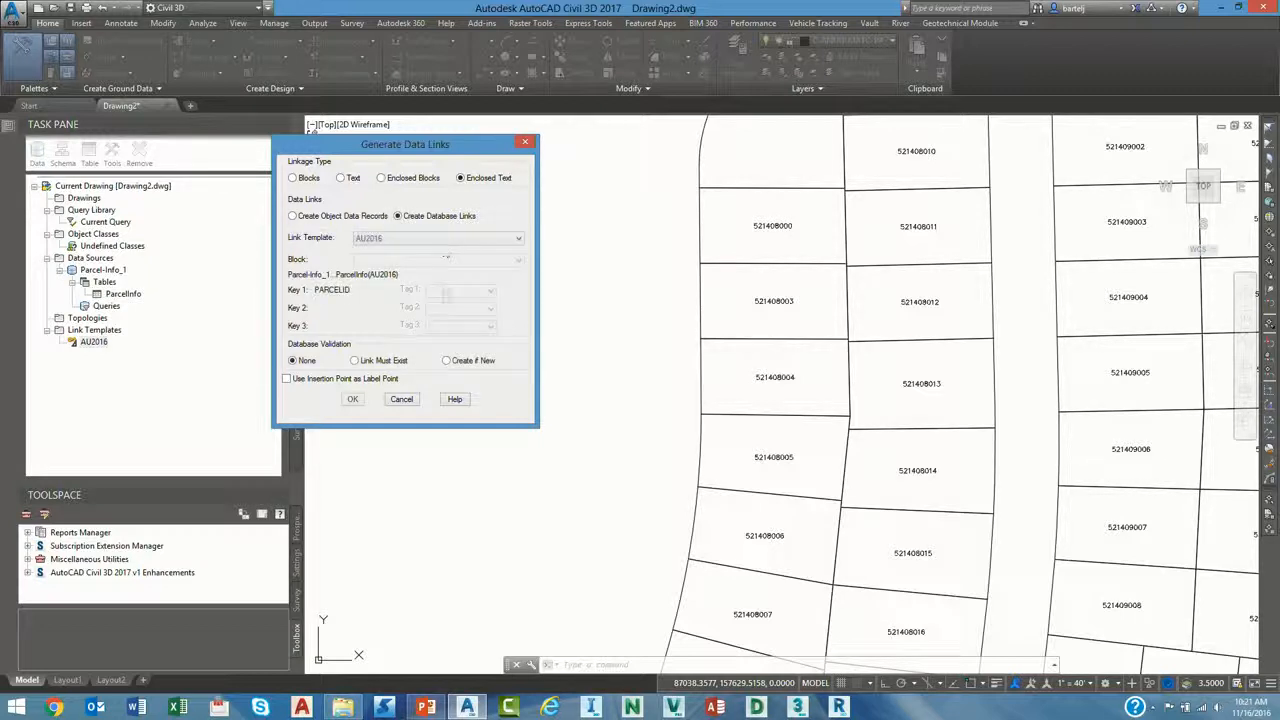
left_click(353, 399)
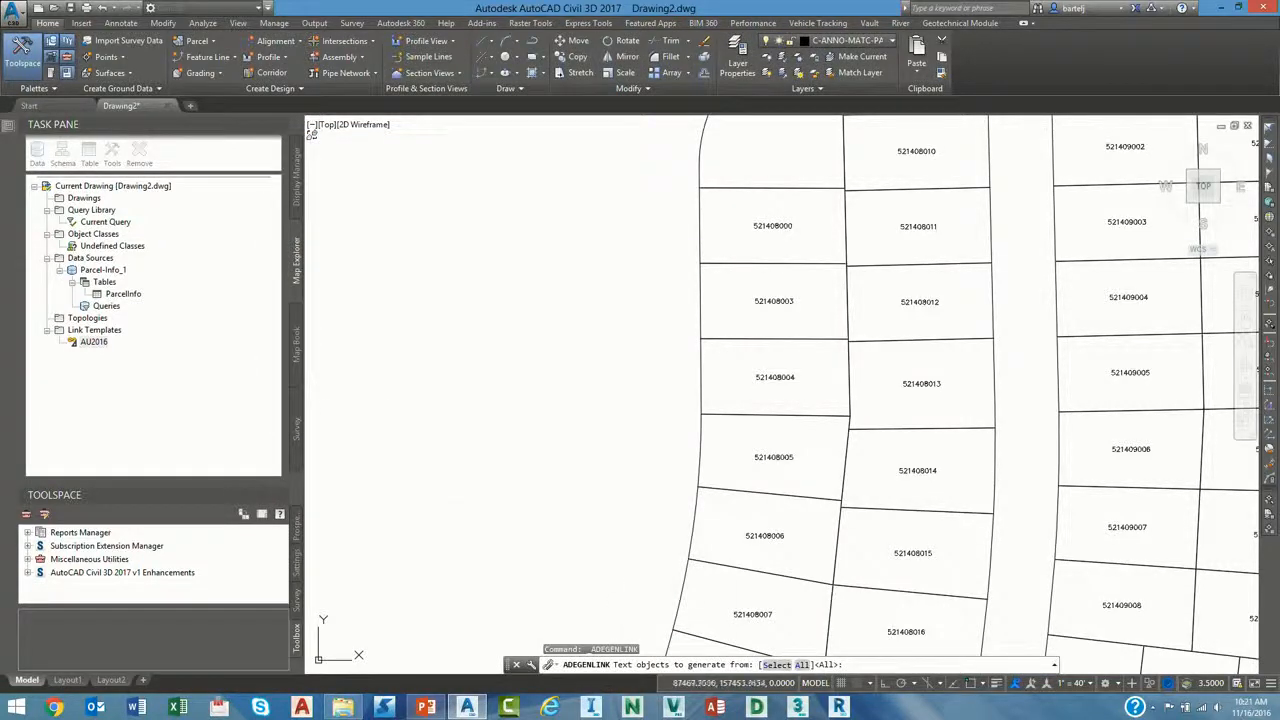
left_click(800, 664)
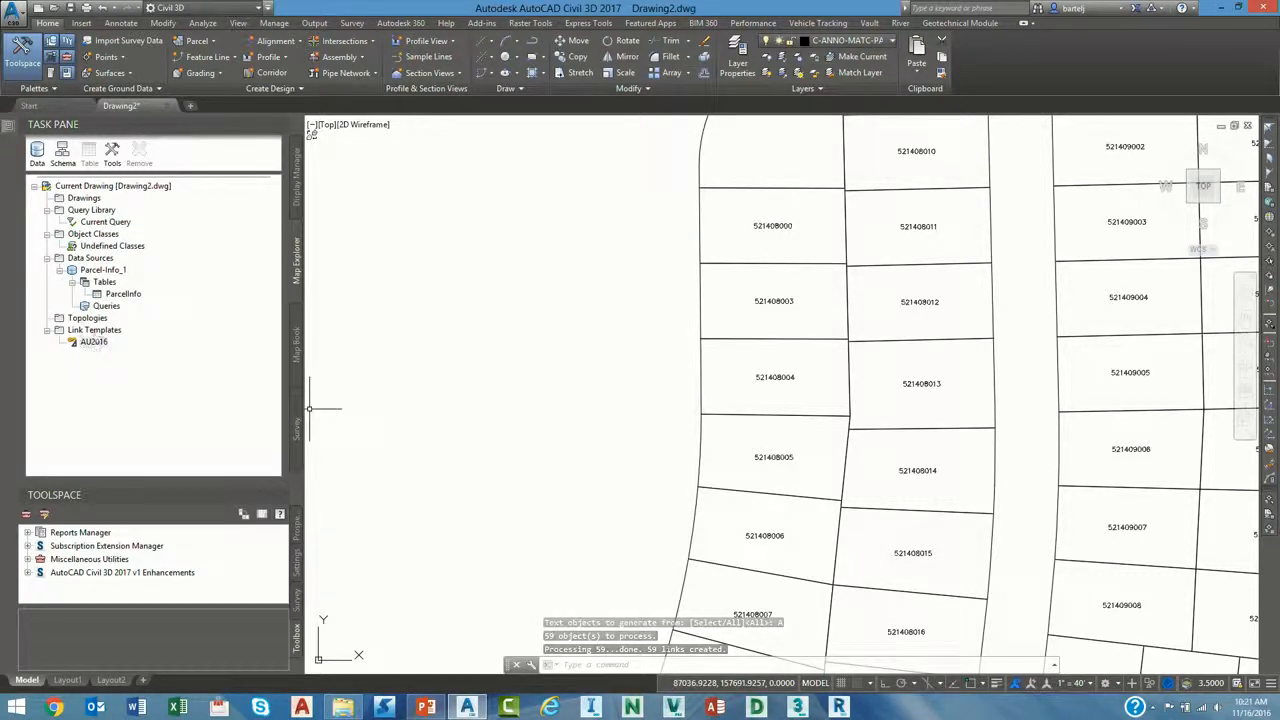
Open the ParcelInfo table in read-only view and enable AutoHighlight, AutoZoom and AutoSelect for its linked records.
right_click(115, 294)
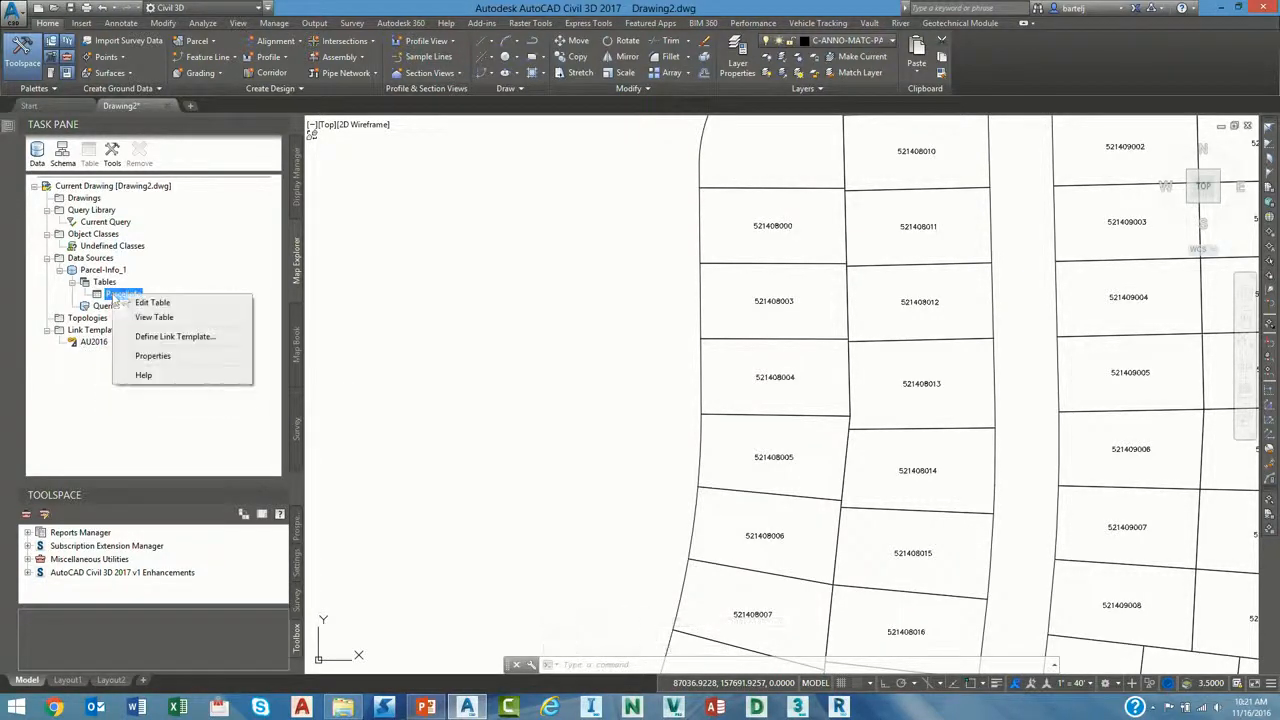
left_click(148, 318)
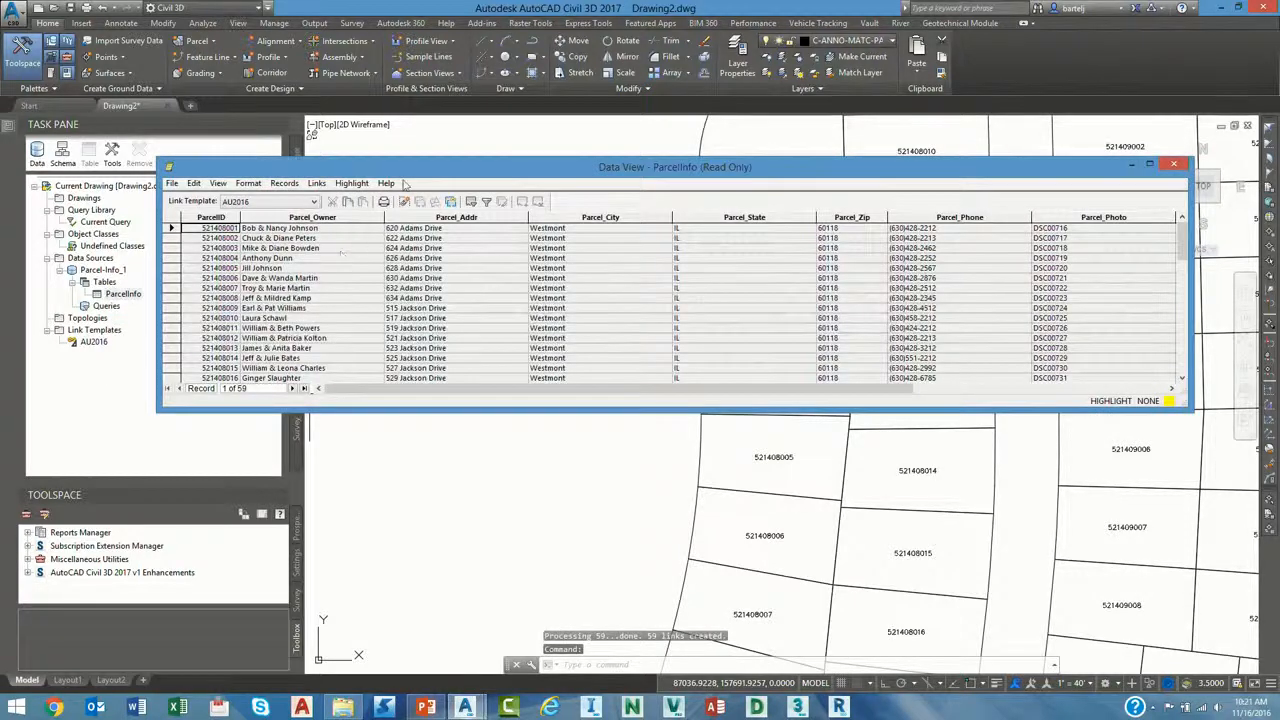
left_click(351, 184)
left_click(351, 199)
left_click(352, 185)
left_click(357, 213)
left_click(351, 184)
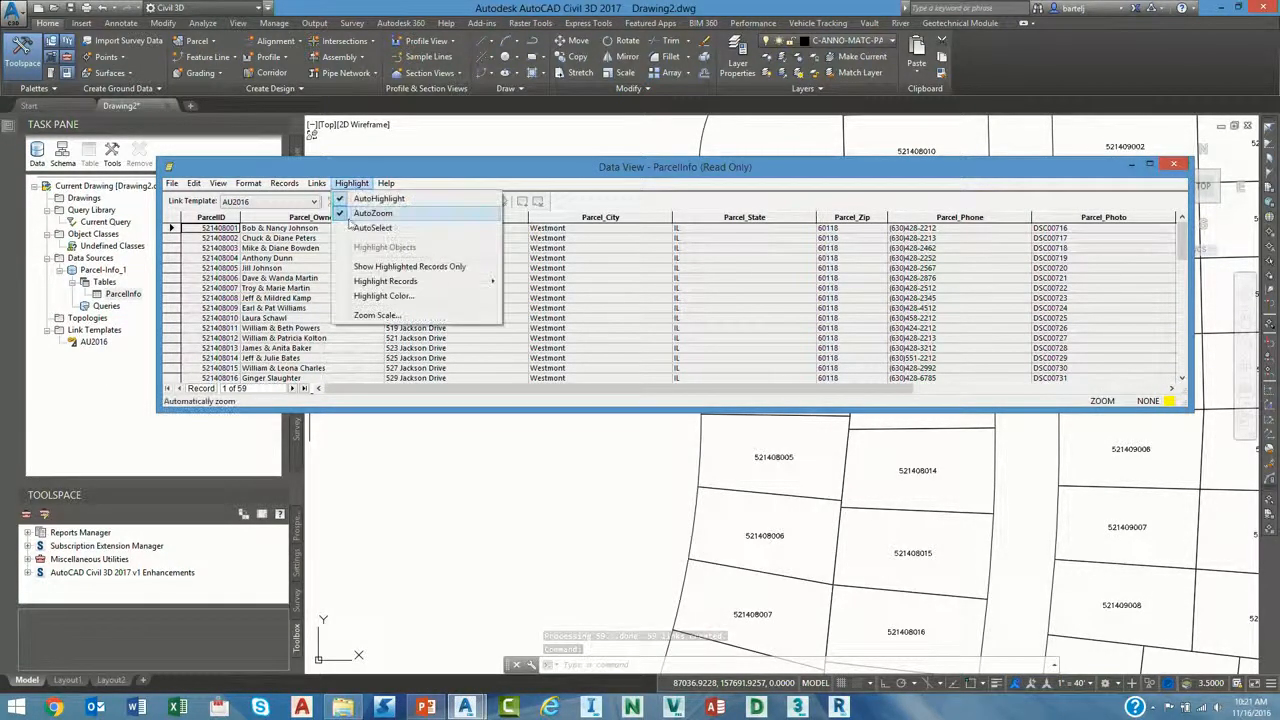
left_click(357, 228)
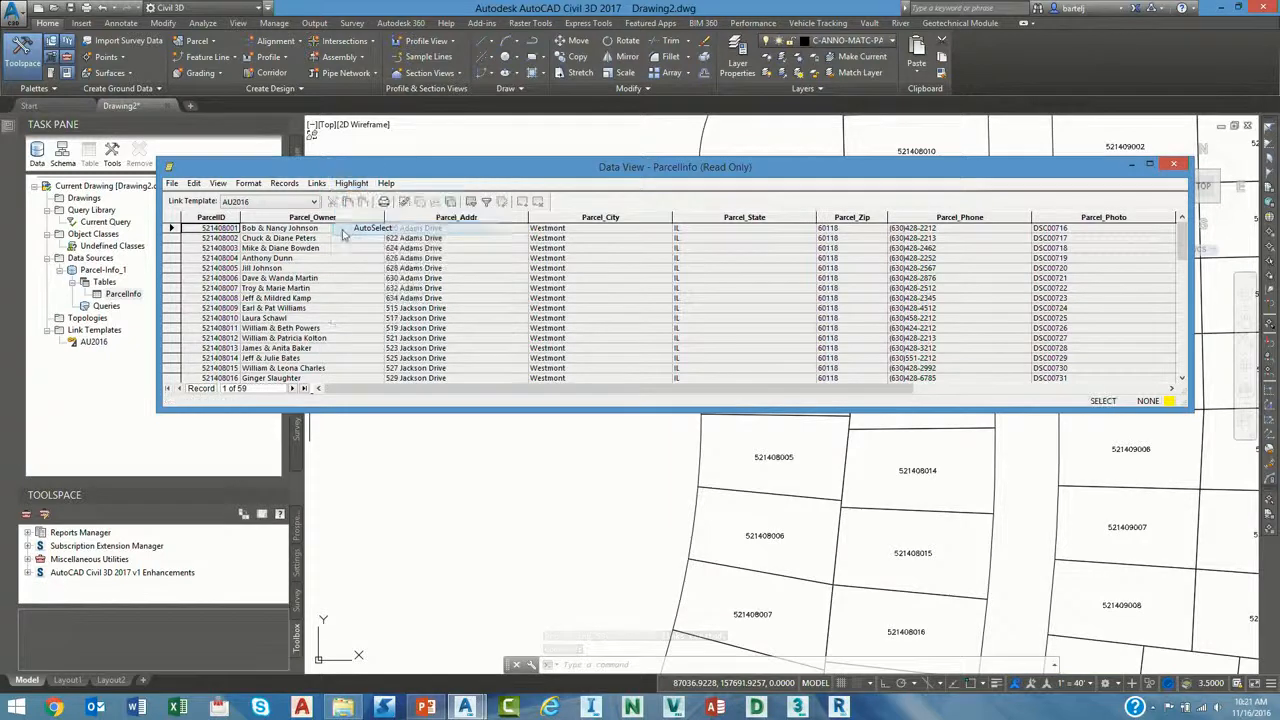
Locate the linked parcels of several ParcelInfo records between 521408006 and 521408015, look through the remaining columns, and close the table.
left_click(168, 278)
left_click(168, 288)
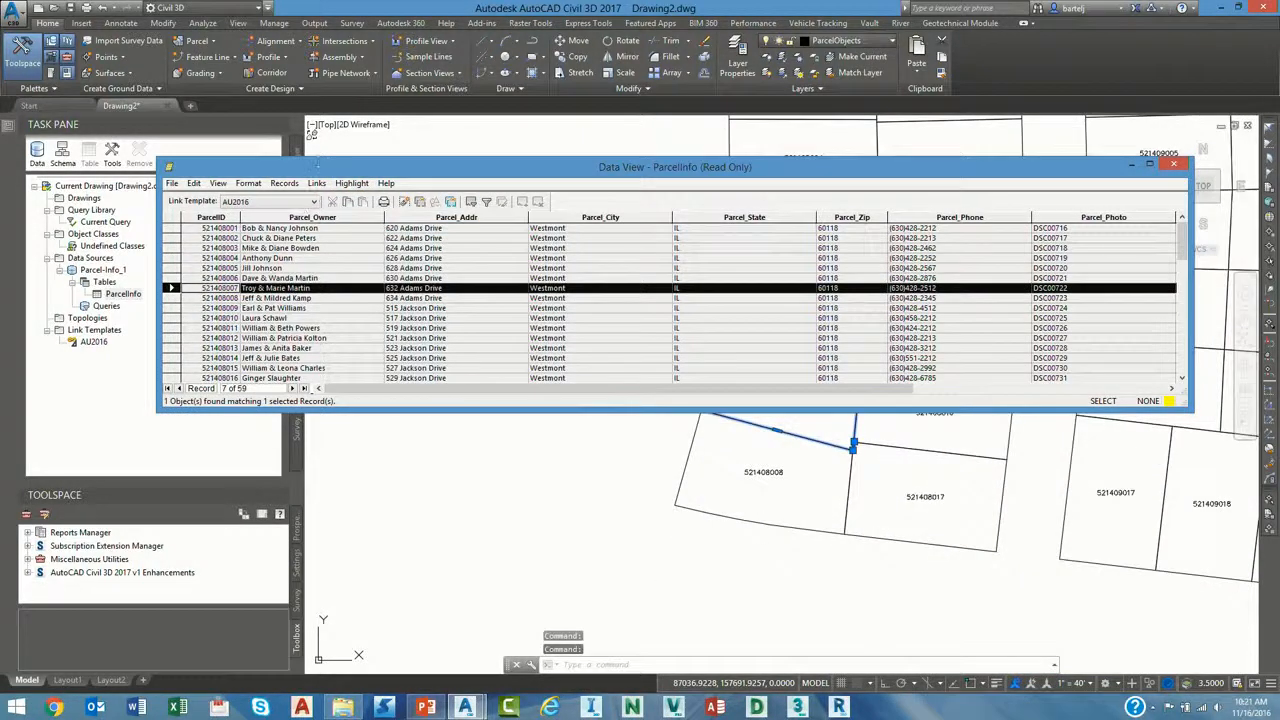
left_click_drag(313, 168, 243, 53)
left_click(101, 182)
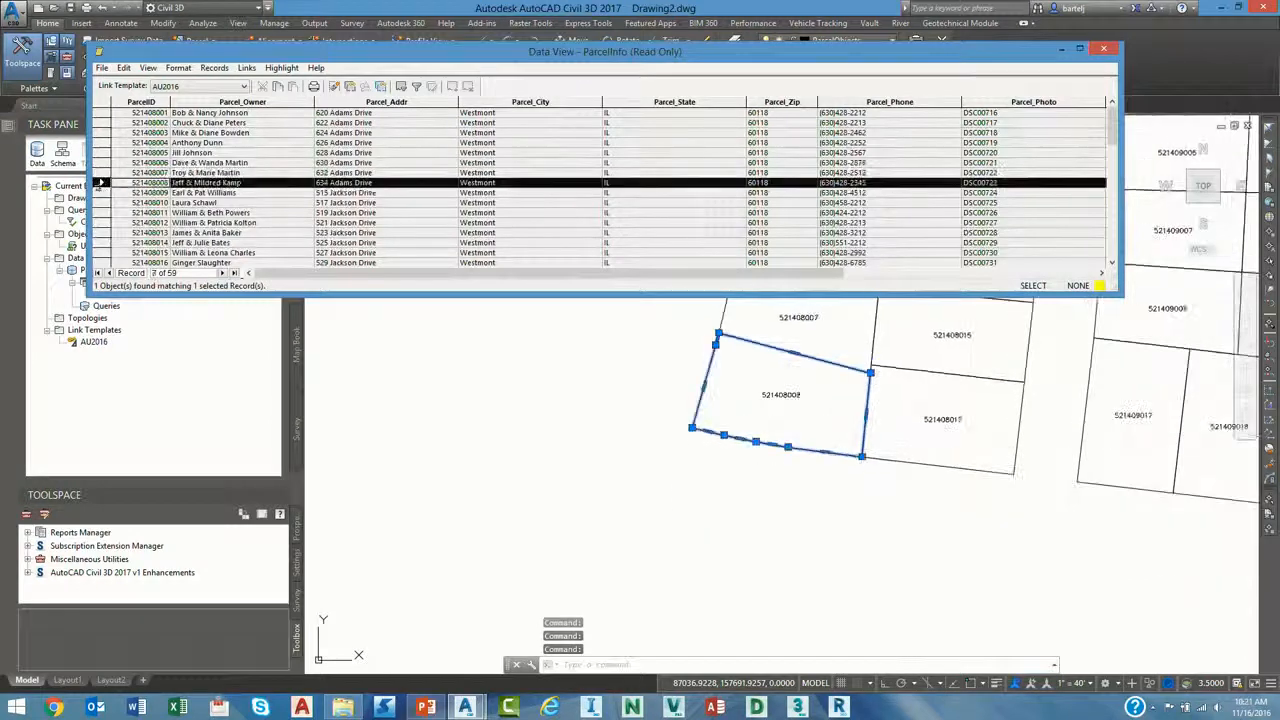
left_click(101, 192)
left_click(101, 212)
left_click(101, 232)
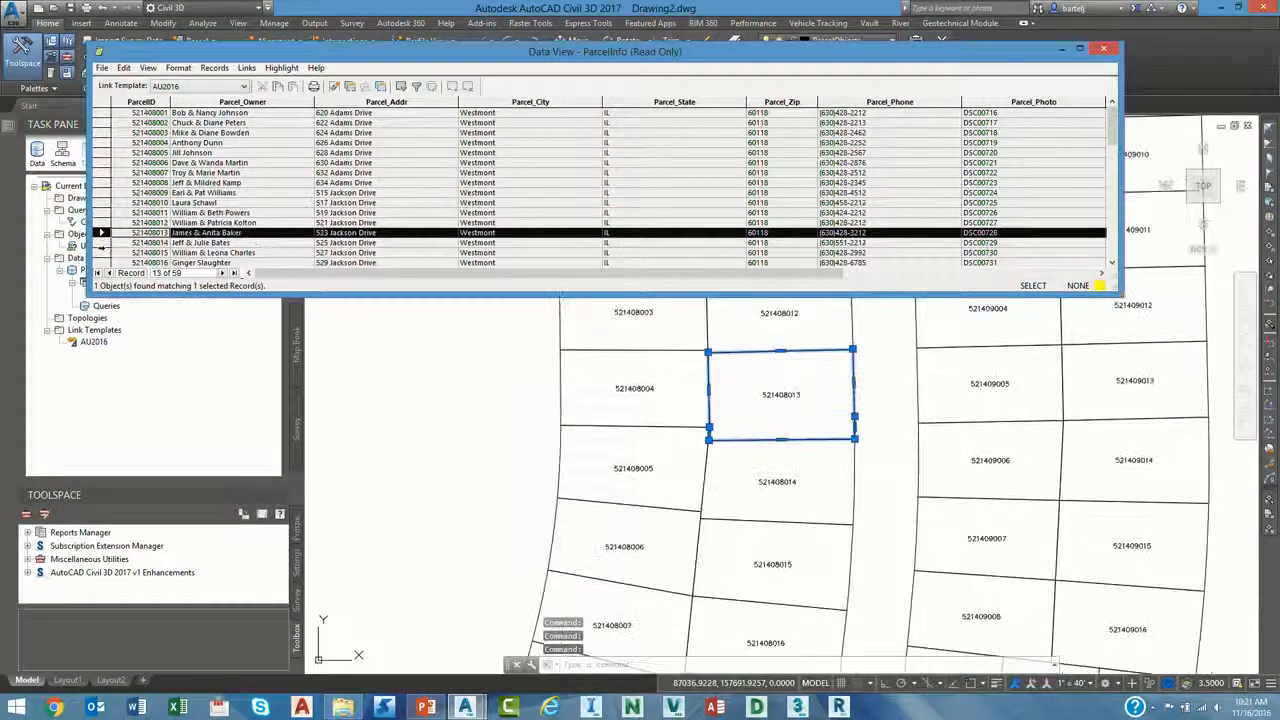
left_click(101, 252)
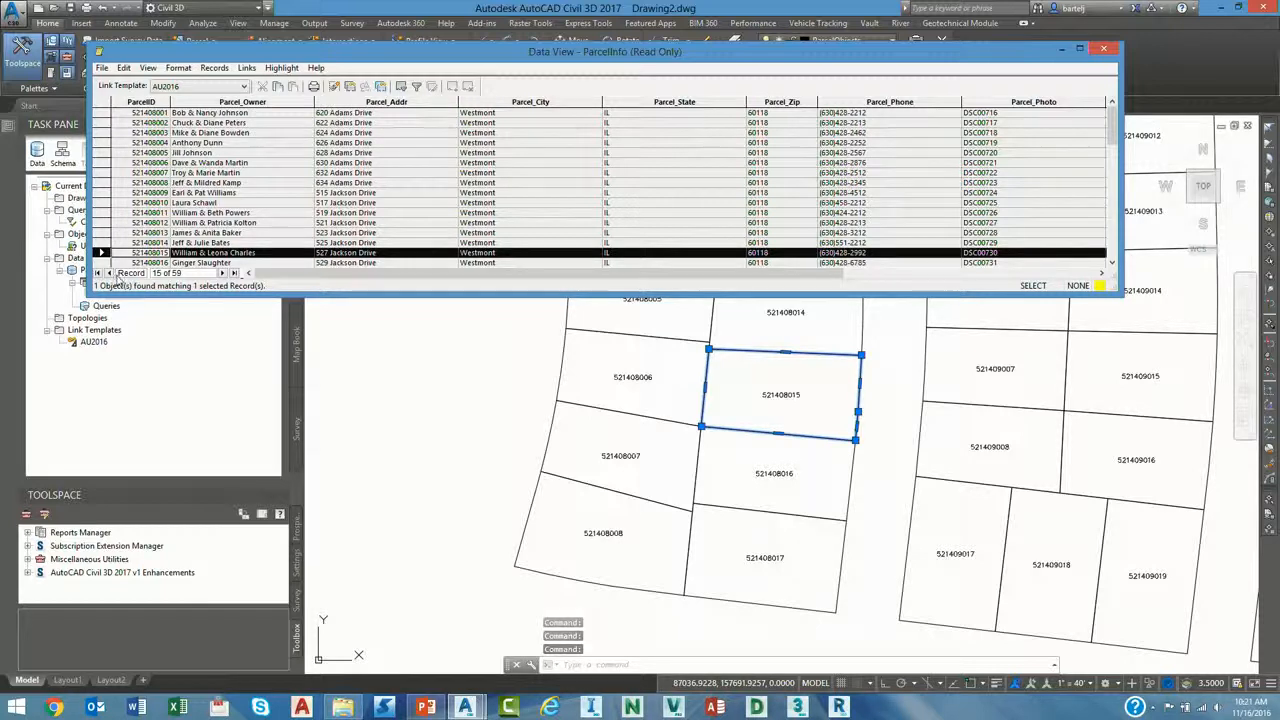
left_click_drag(576, 281, 840, 298)
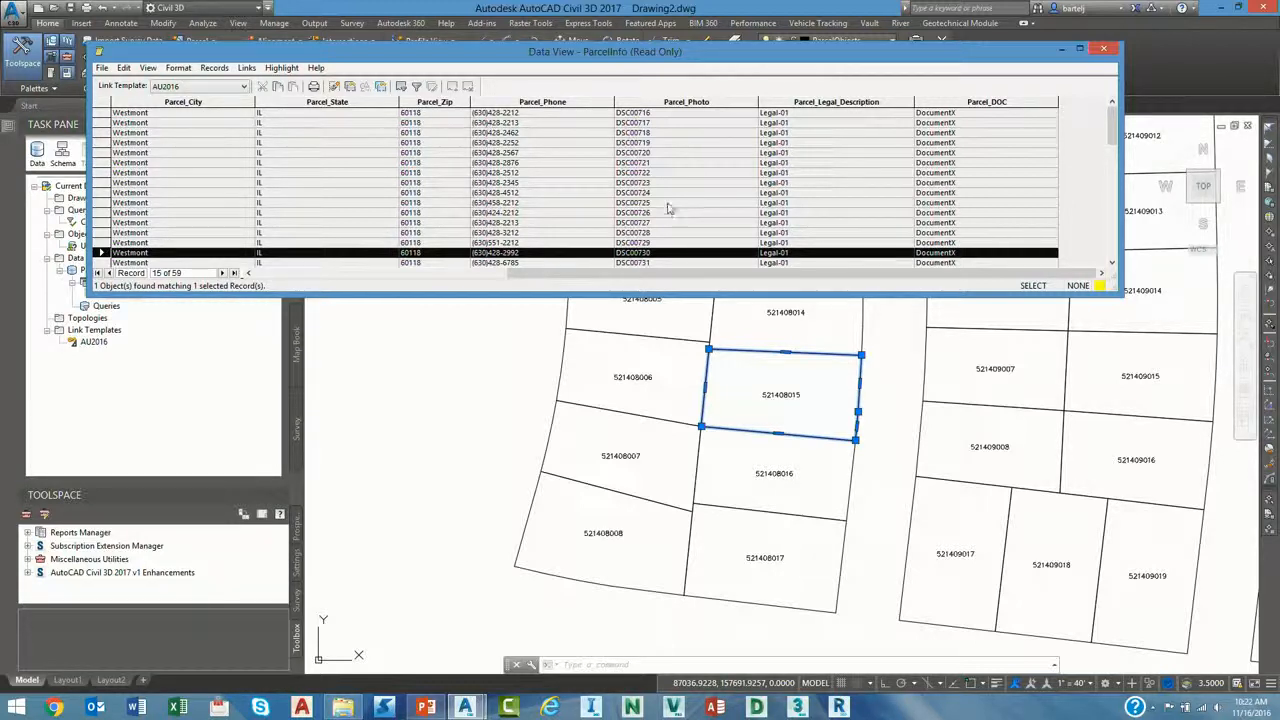
left_click(1104, 48)
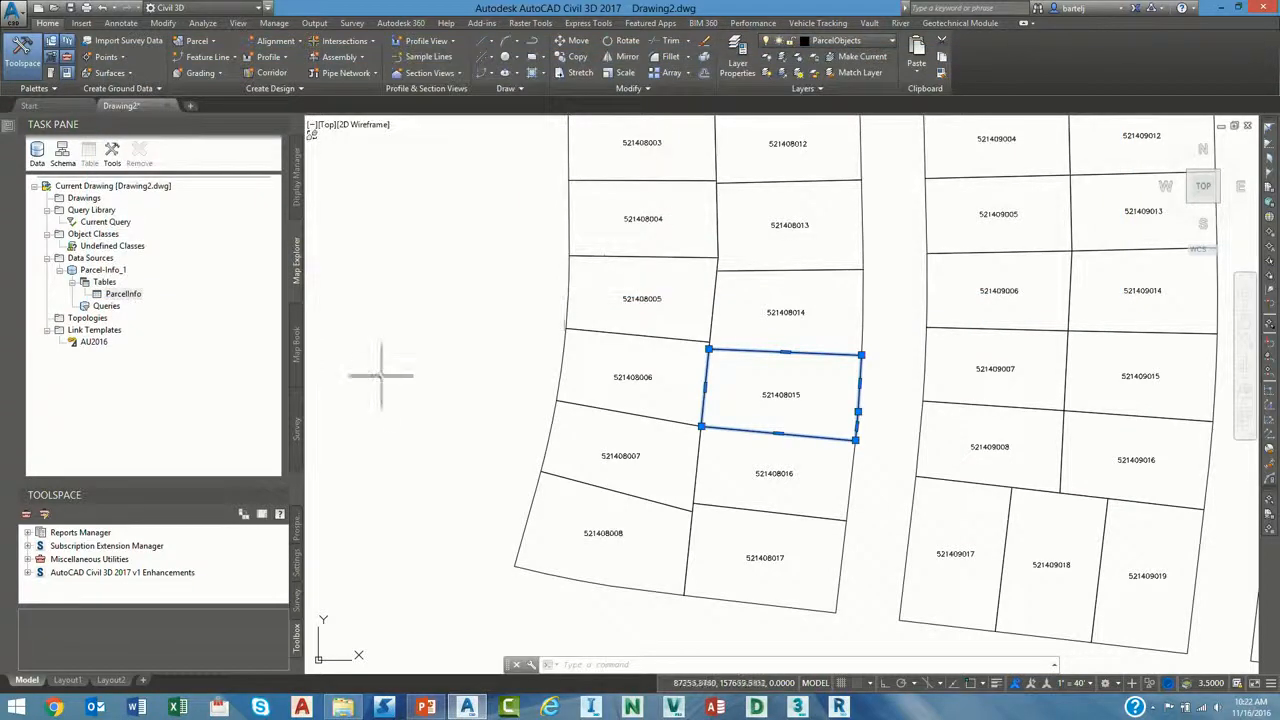
key("Escape")
Start a document view definition with ADEDEFDOCVIEW and name it Photo.
type("ADE")
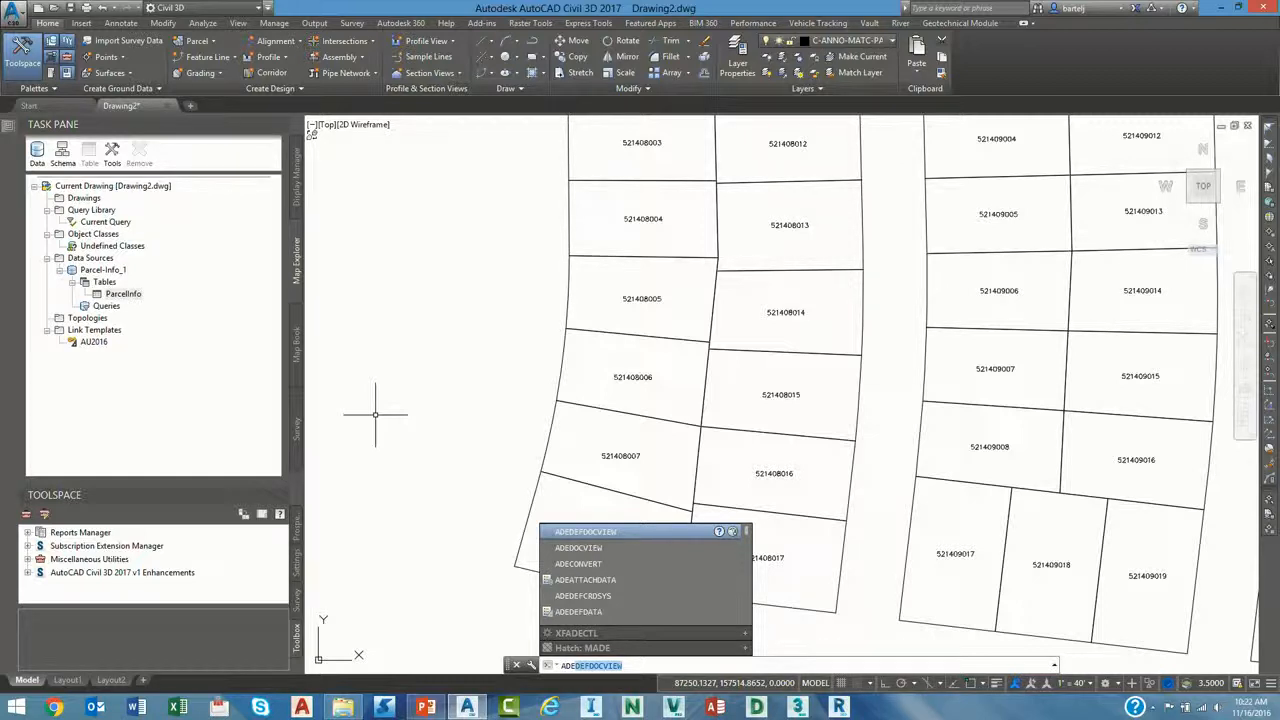
key("Return")
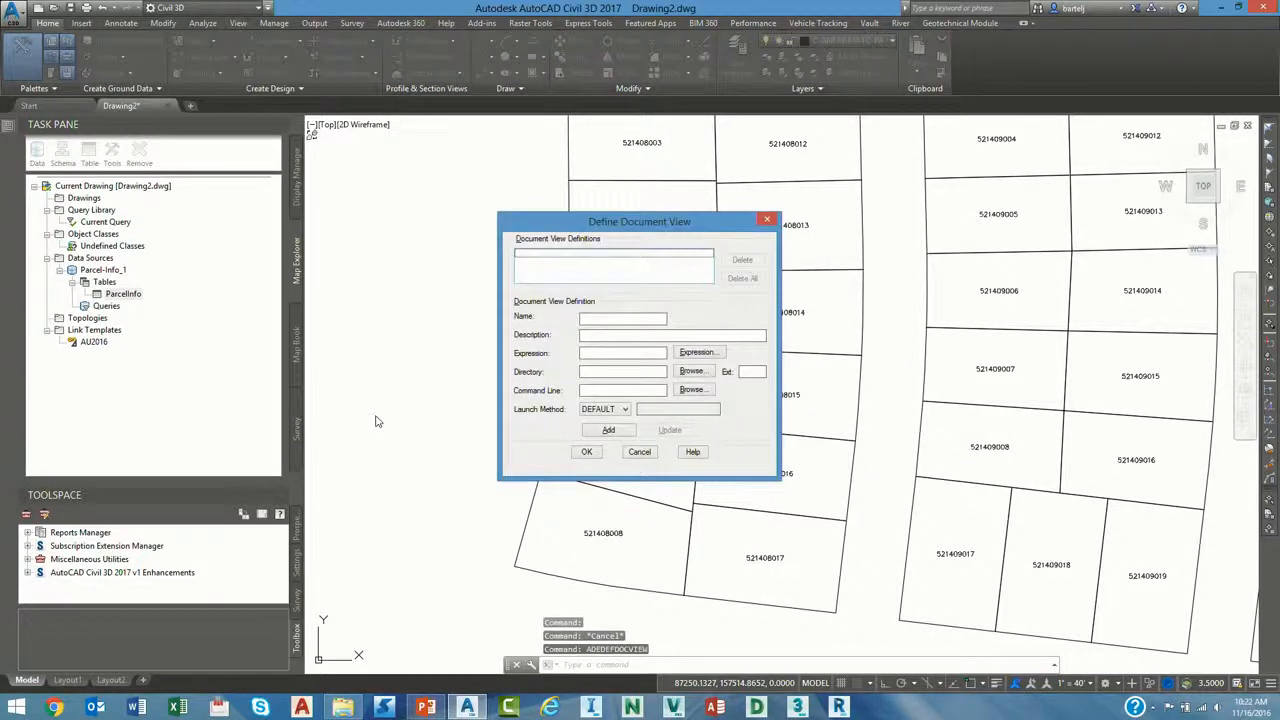
left_click(590, 320)
type("Ph")
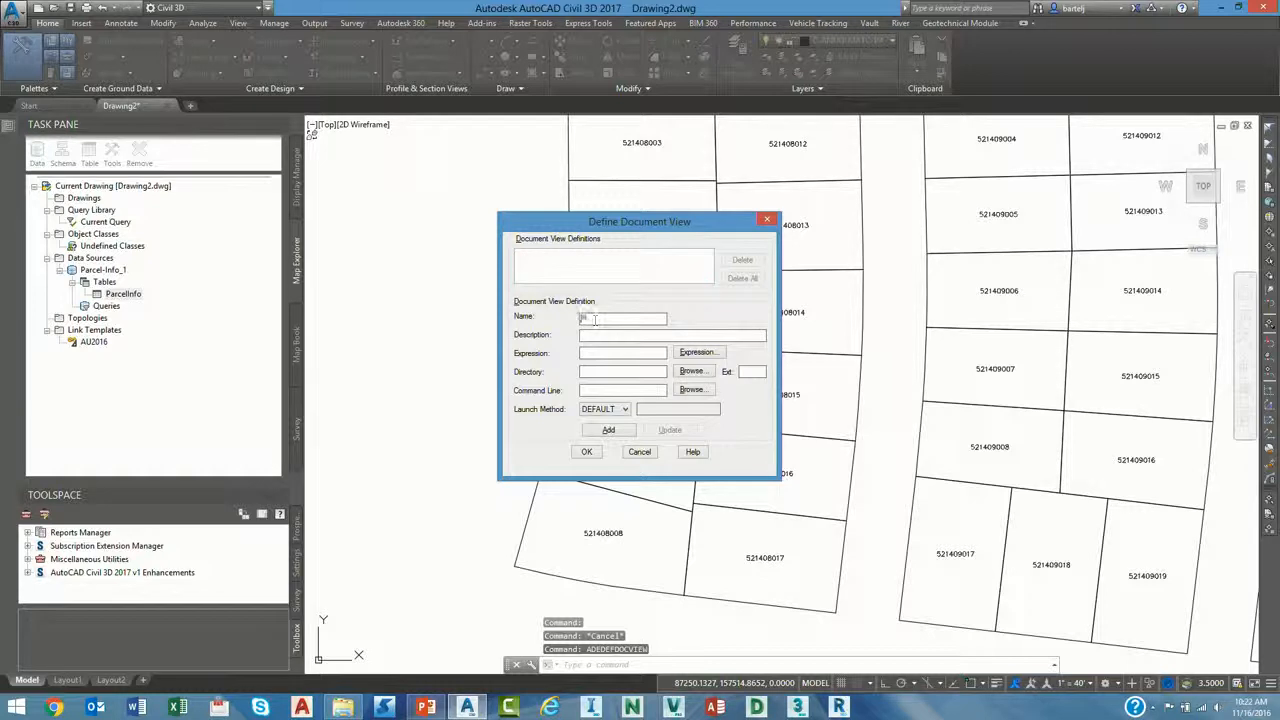
type("oto")
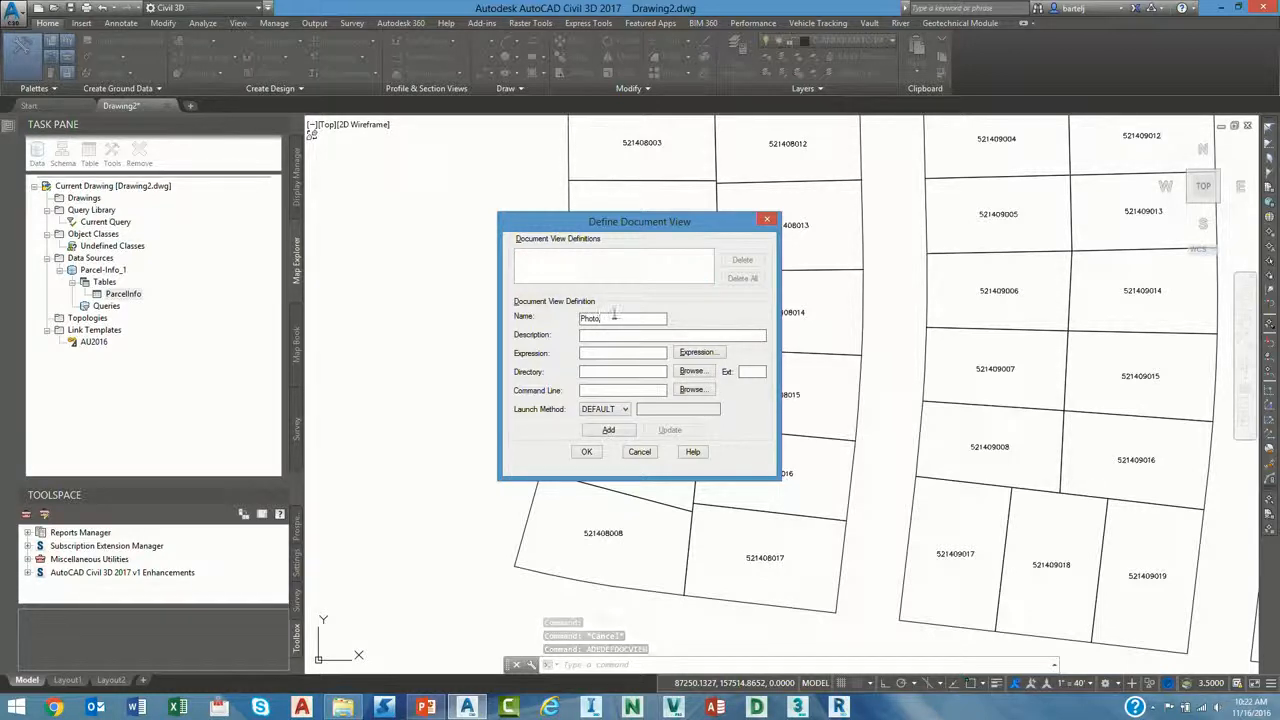
Set the Photo document view's expression to the PARCEL_PHOTO field of the AU2016 link template.
left_click(682, 353)
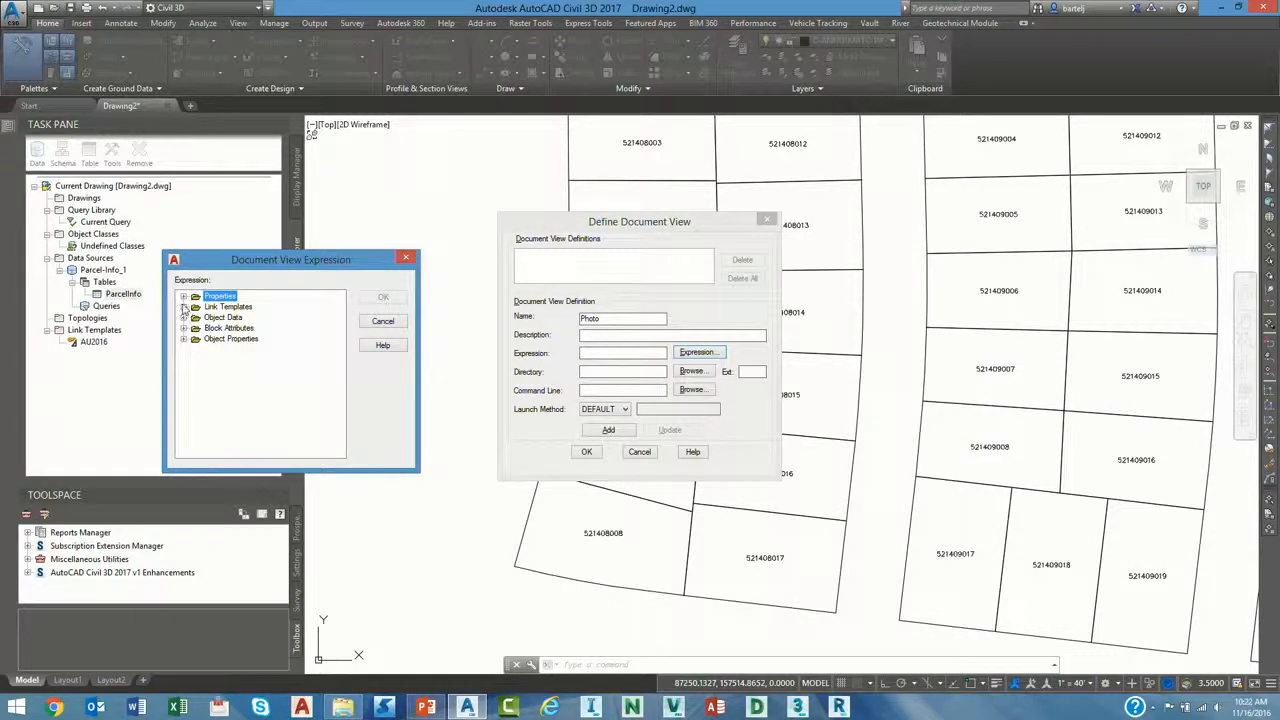
left_click(183, 306)
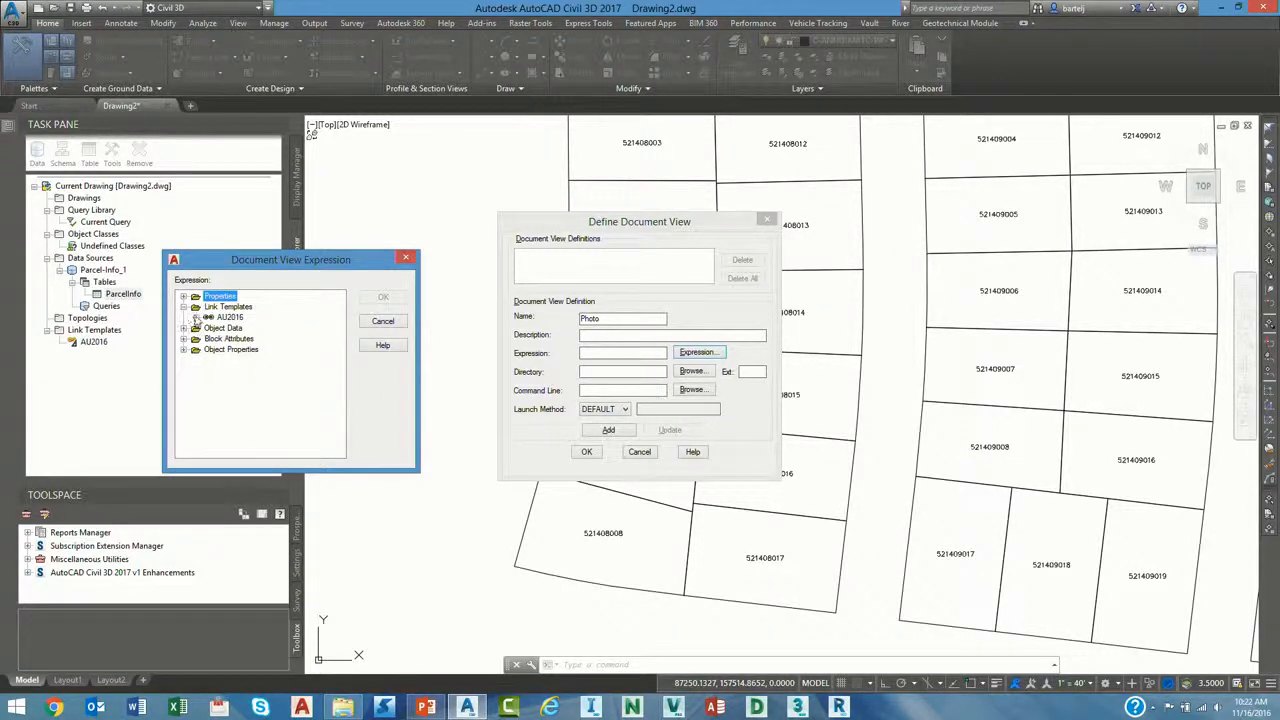
left_click(189, 317)
left_click(262, 402)
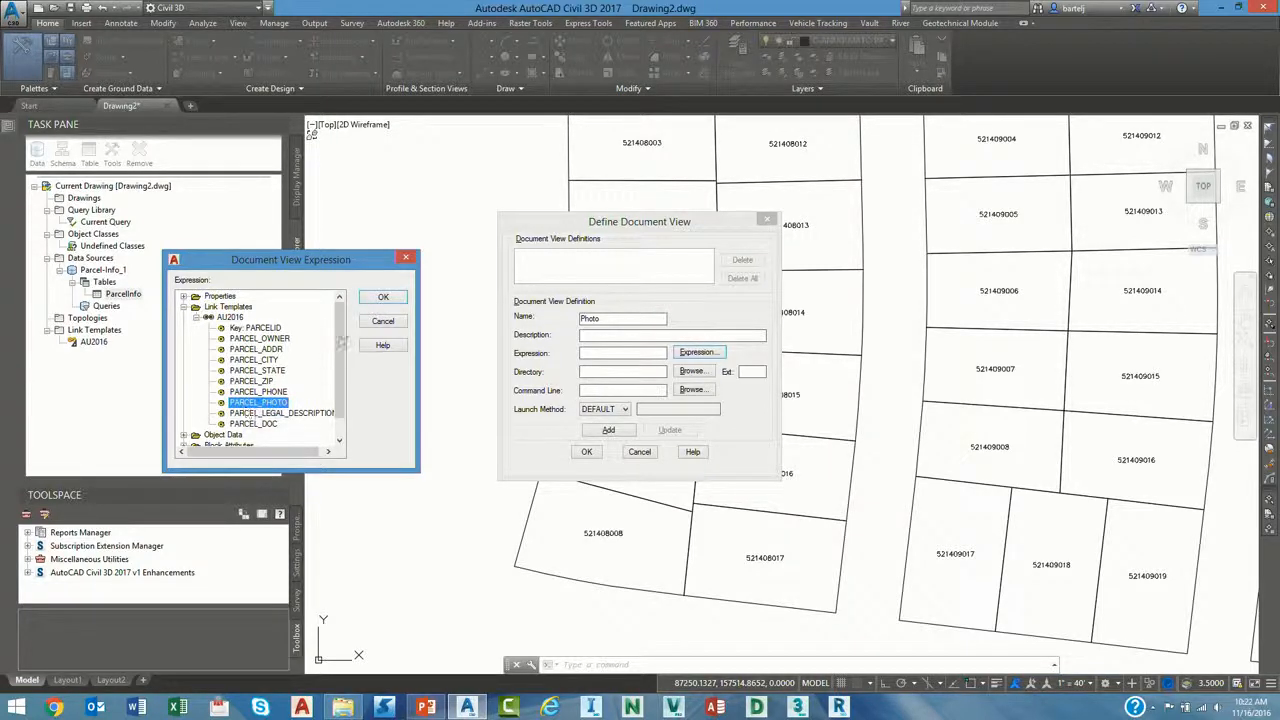
left_click(378, 298)
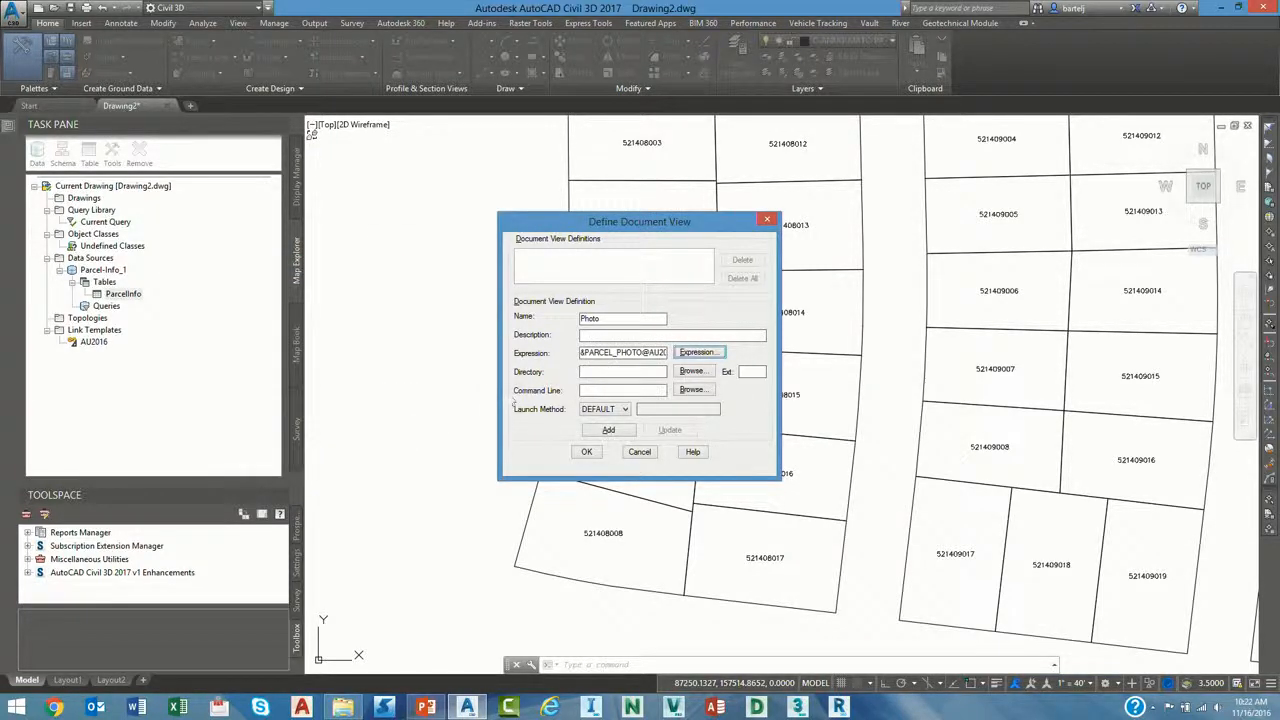
Set the Photo view's directory to the Photos folder under the 02 - Associate project folder and its file extension to jpg.
left_click(691, 371)
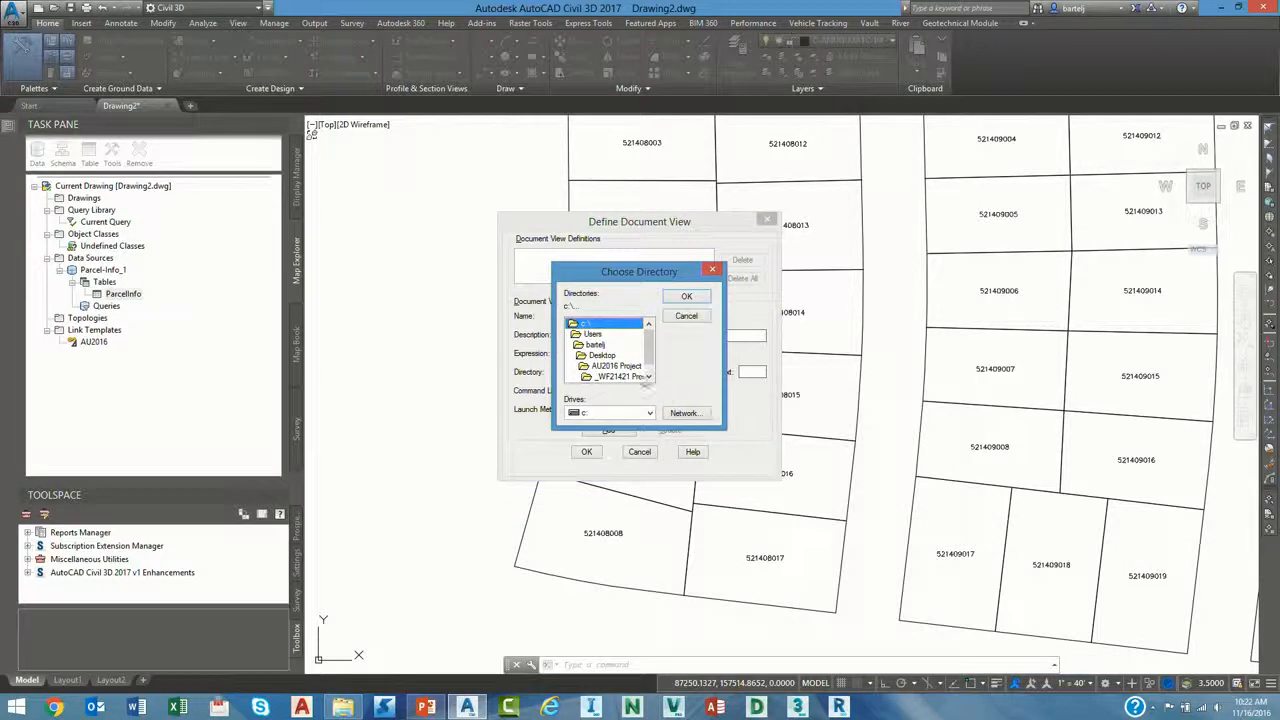
left_click(648, 376)
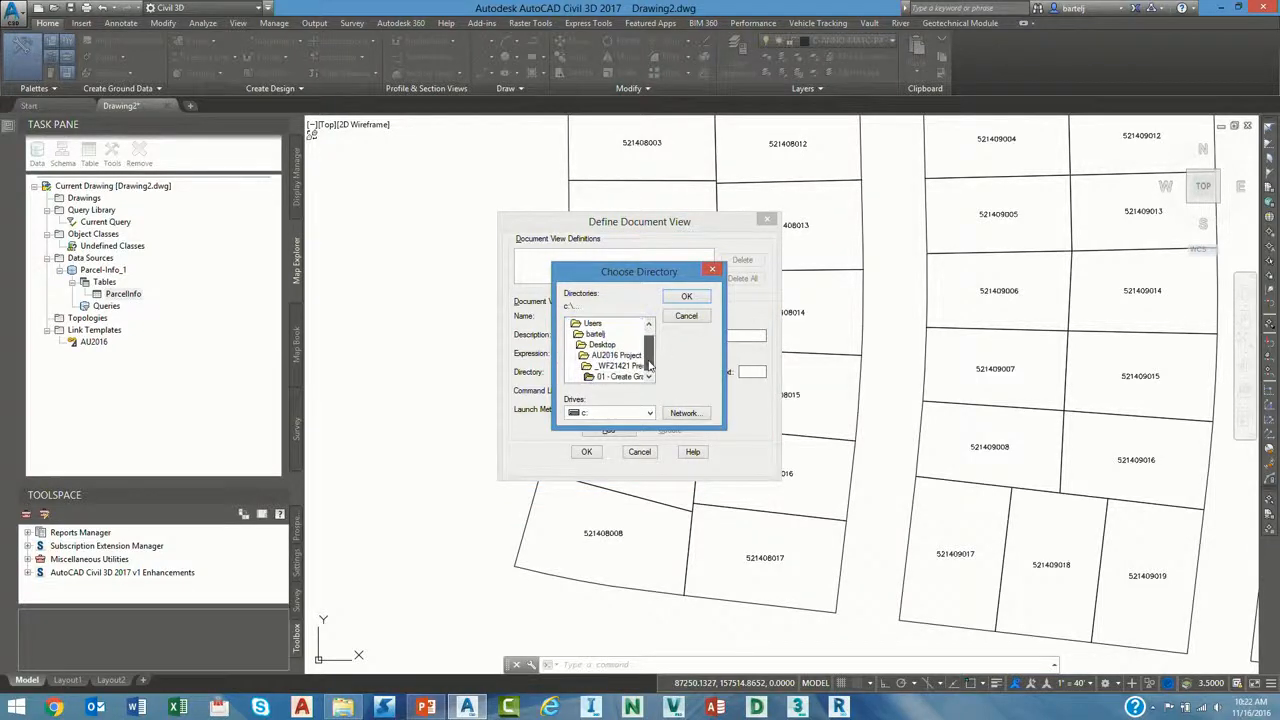
double_click(620, 366)
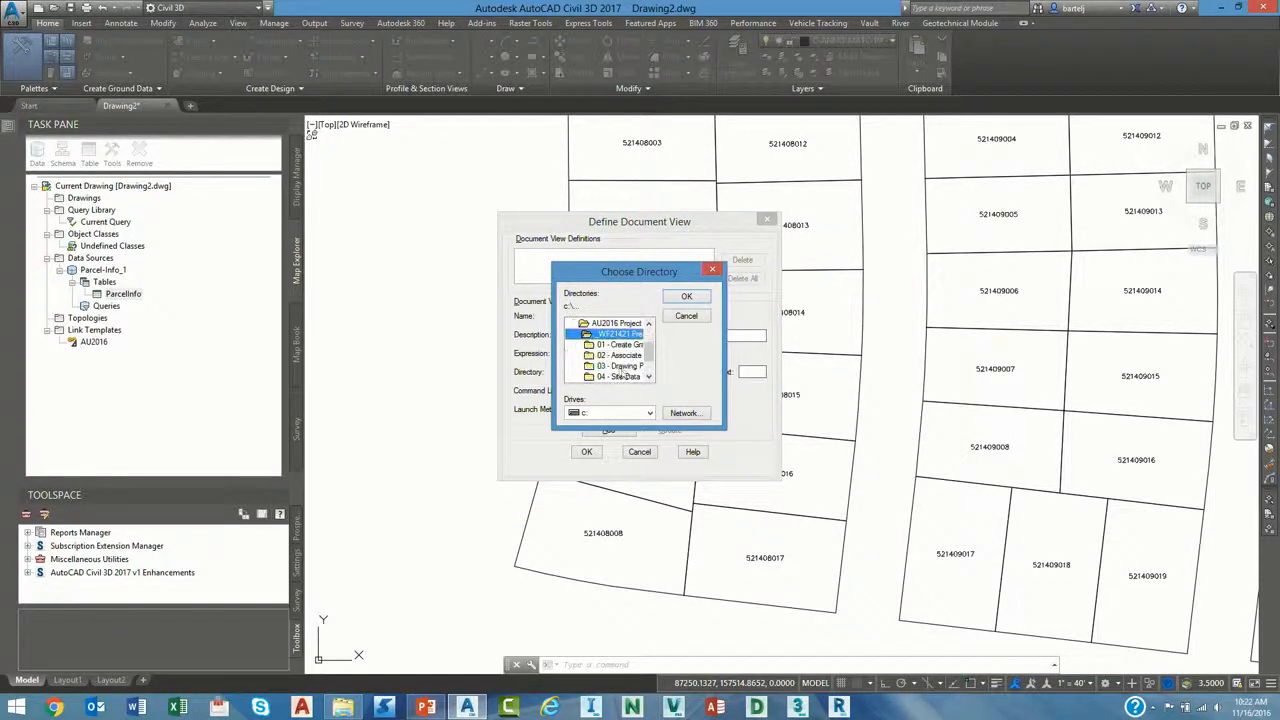
double_click(622, 357)
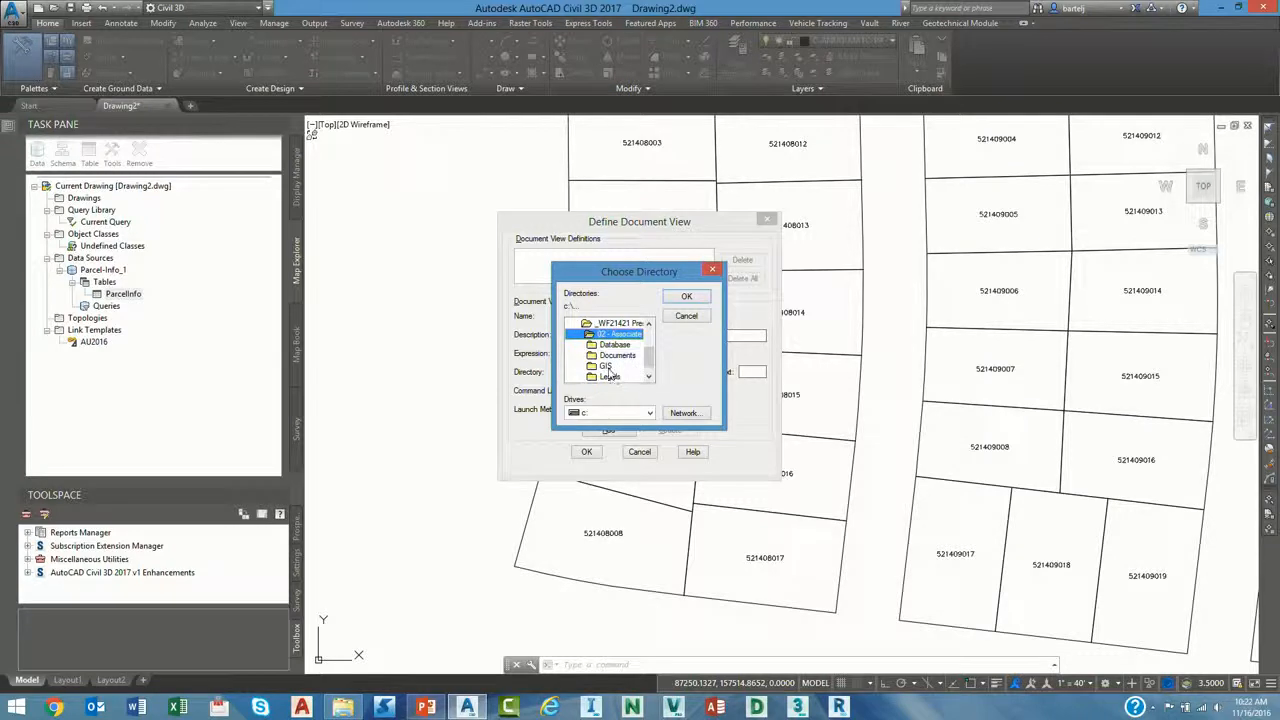
double_click(606, 367)
double_click(620, 366)
double_click(610, 376)
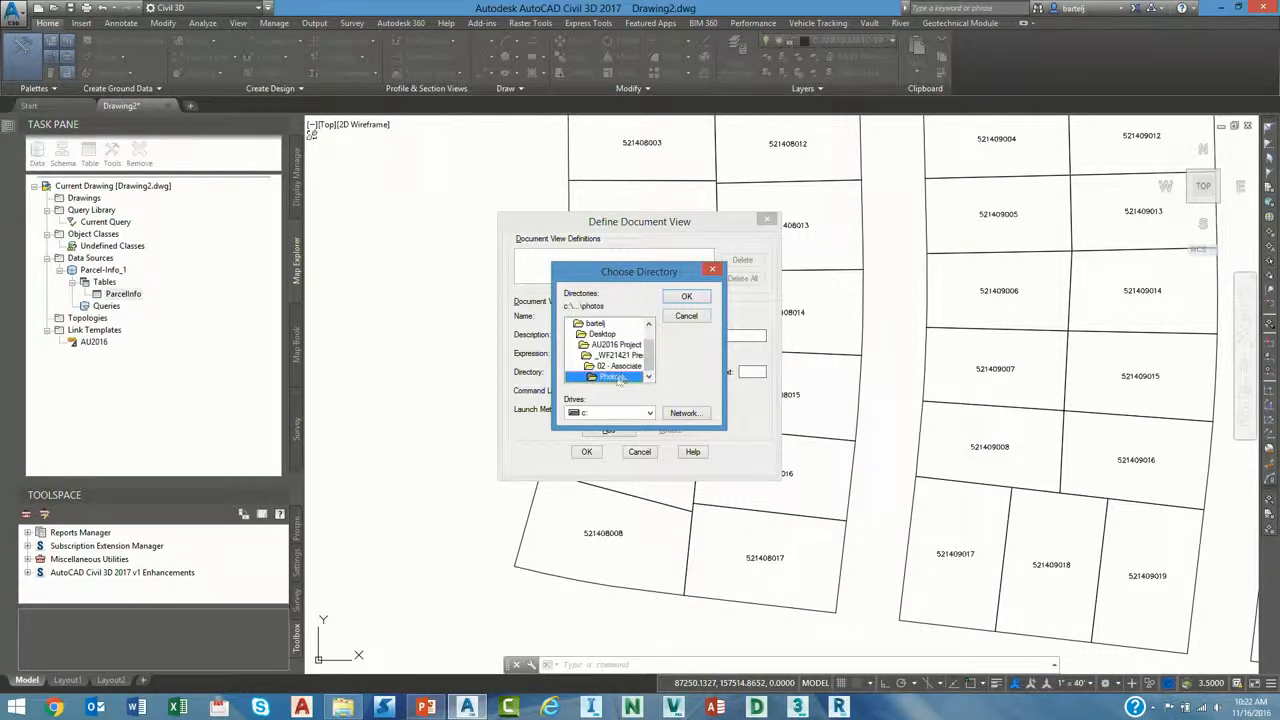
left_click(686, 296)
left_click(750, 371)
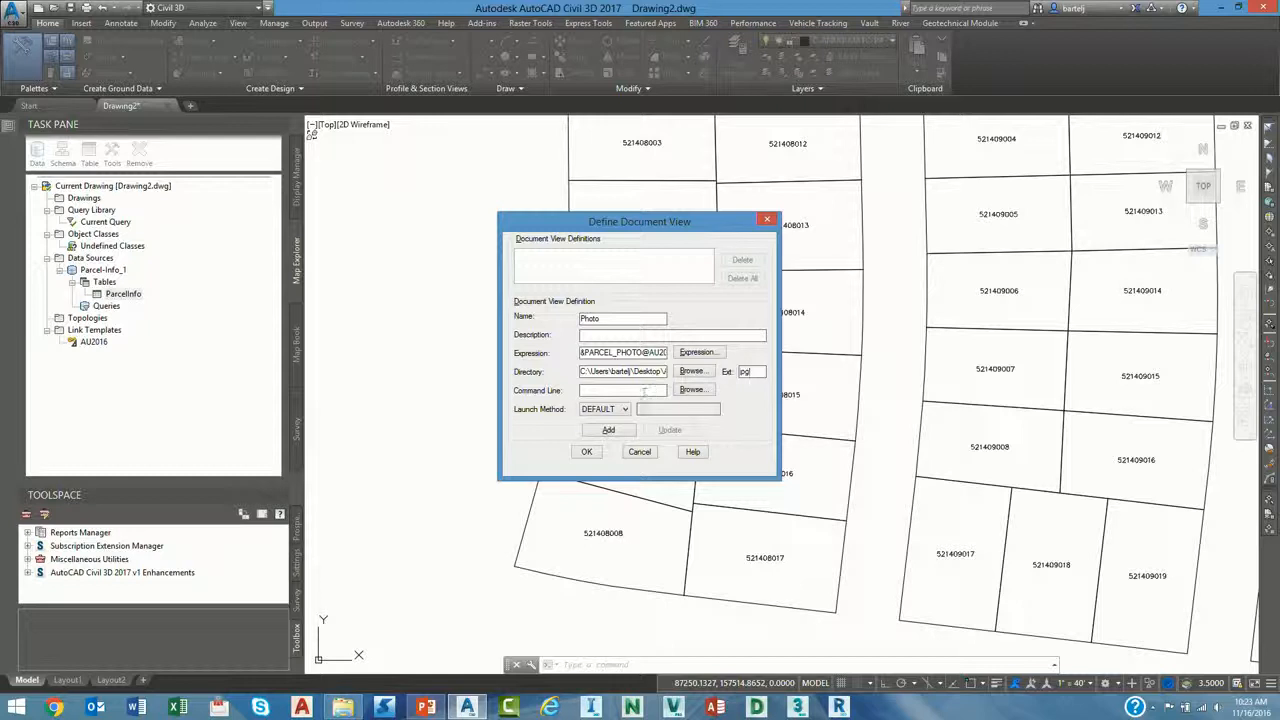
Copy Internet Explorer's shortcut target path into the document view's command line, add the Photo definition, and accept it.
right_click(548, 708)
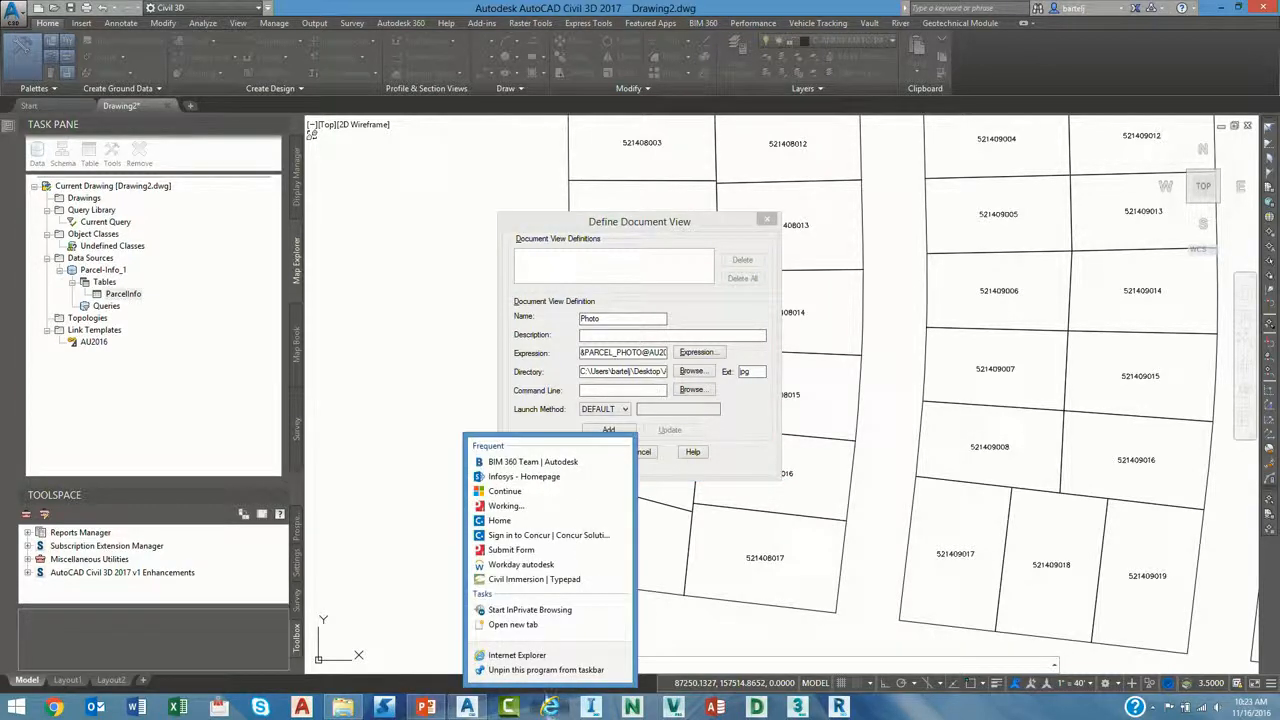
right_click(541, 658)
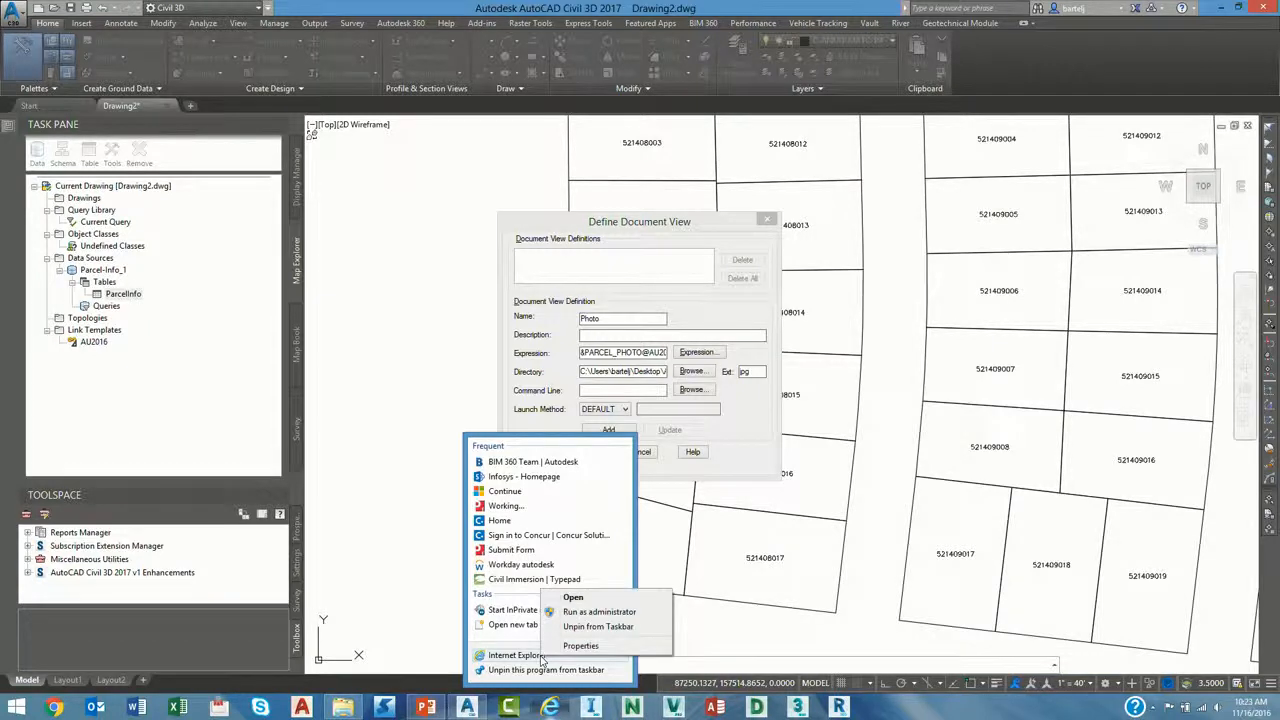
left_click(580, 645)
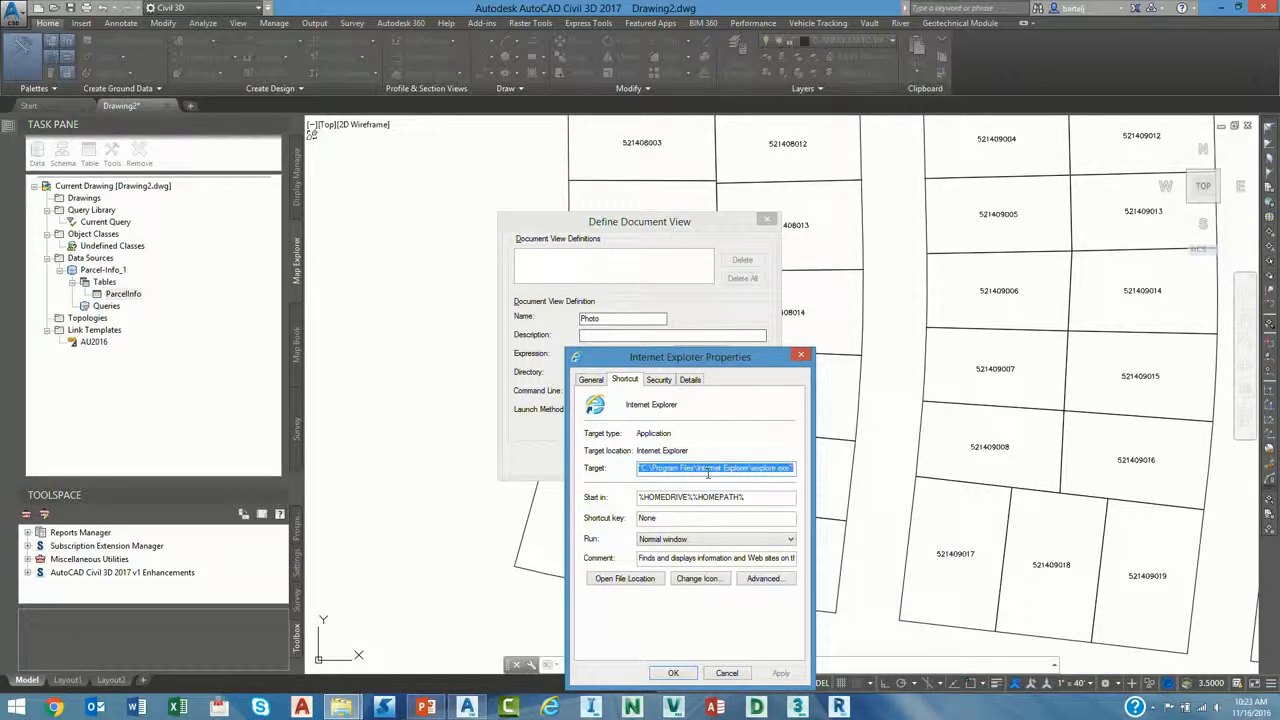
left_click(716, 674)
left_click(610, 389)
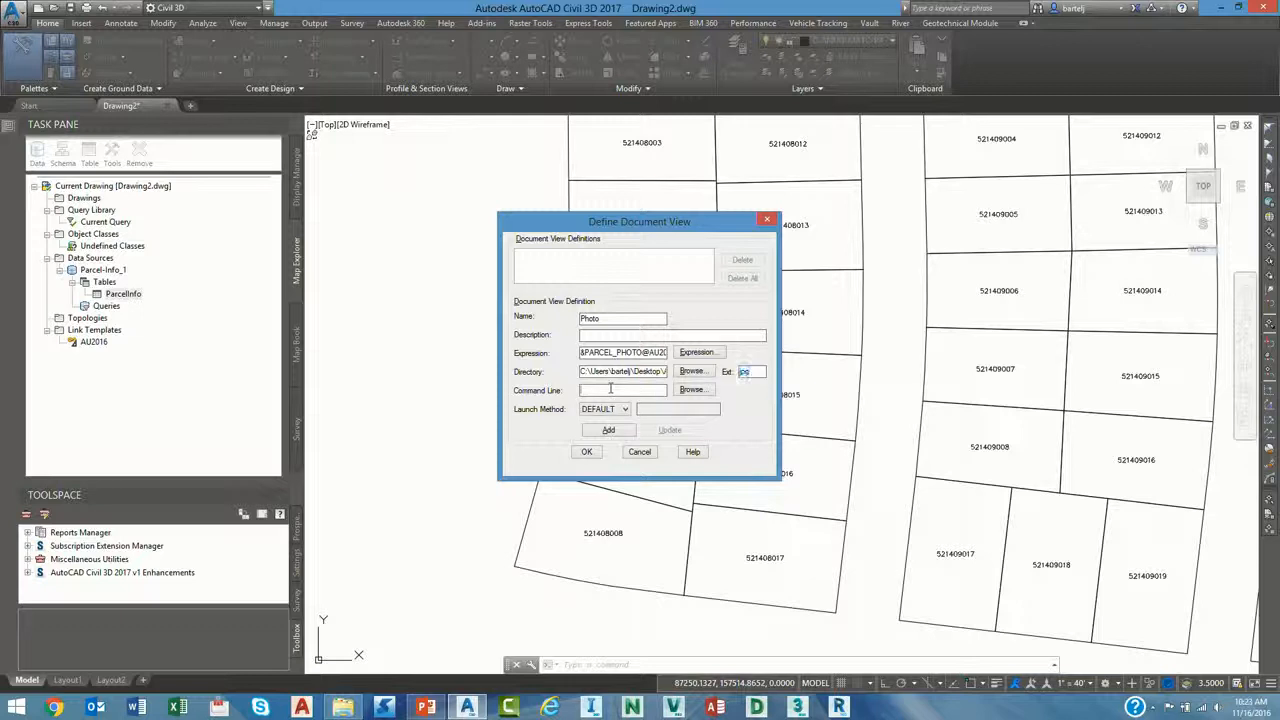
key("ctrl+v")
left_click(608, 430)
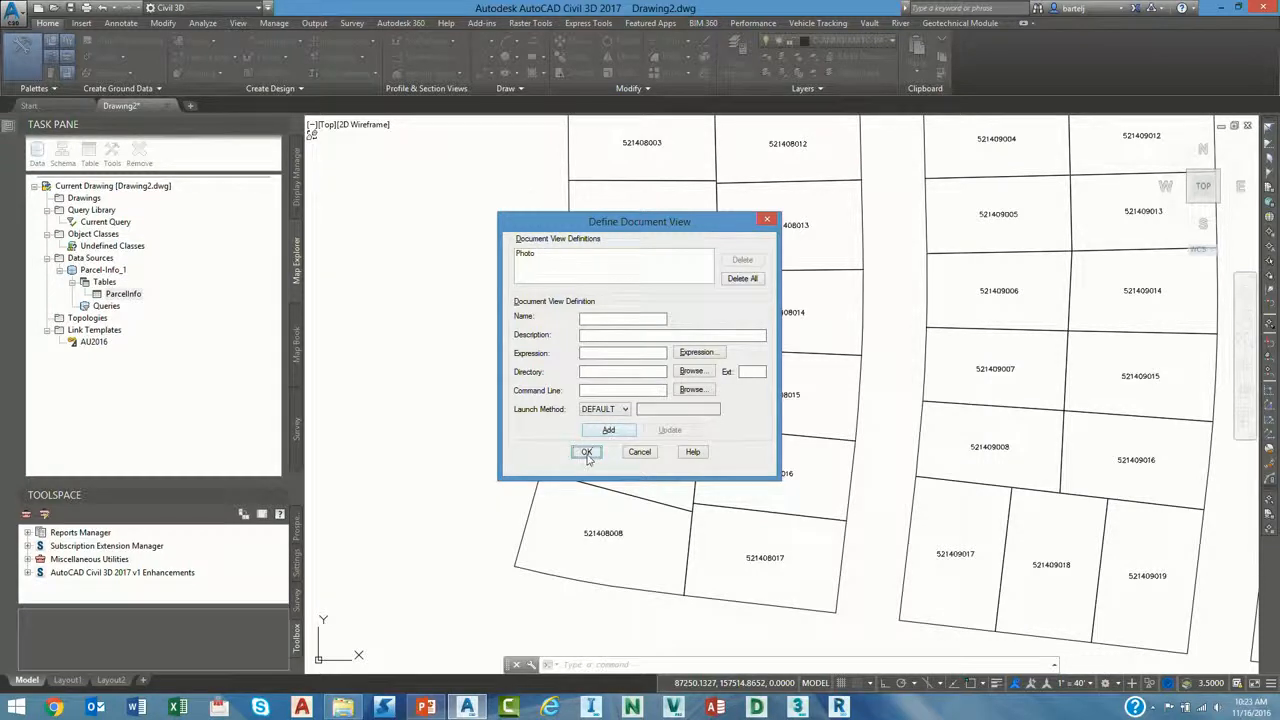
left_click(588, 452)
Open the photo linked to parcel 521408014 with ADEDOCVIEW.
middle_click_drag(528, 354, 451, 329)
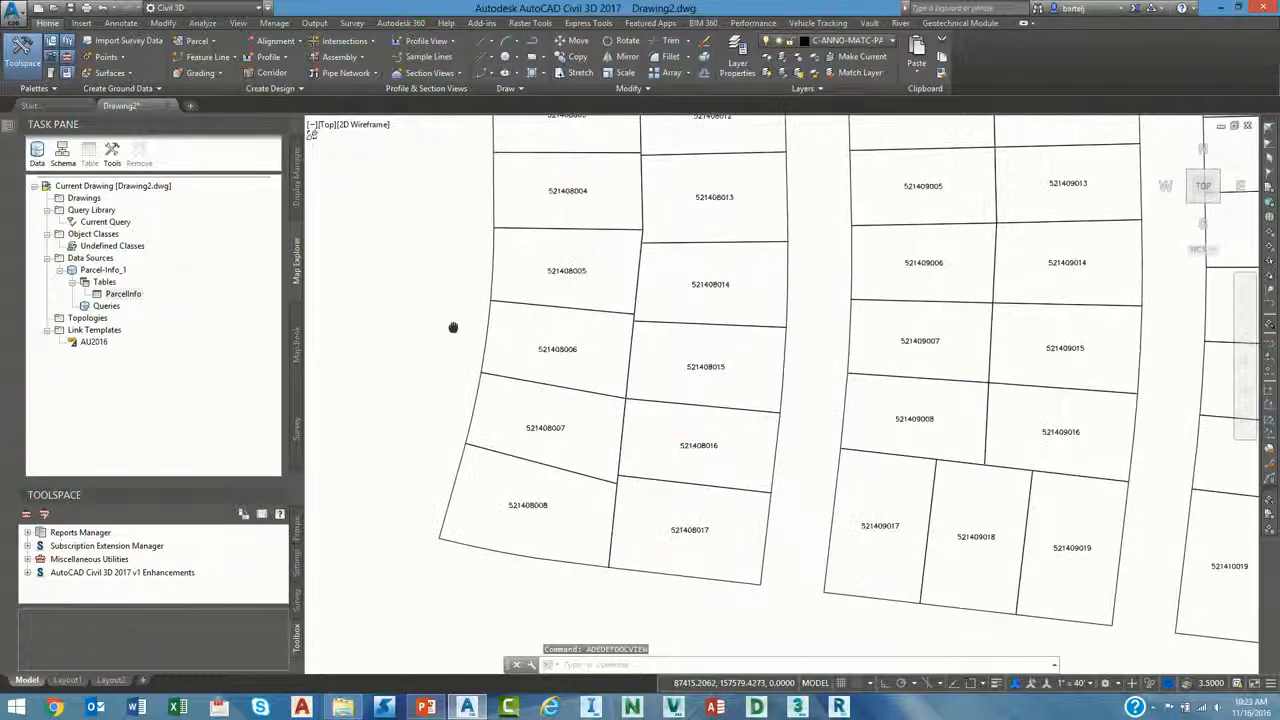
type("ADE")
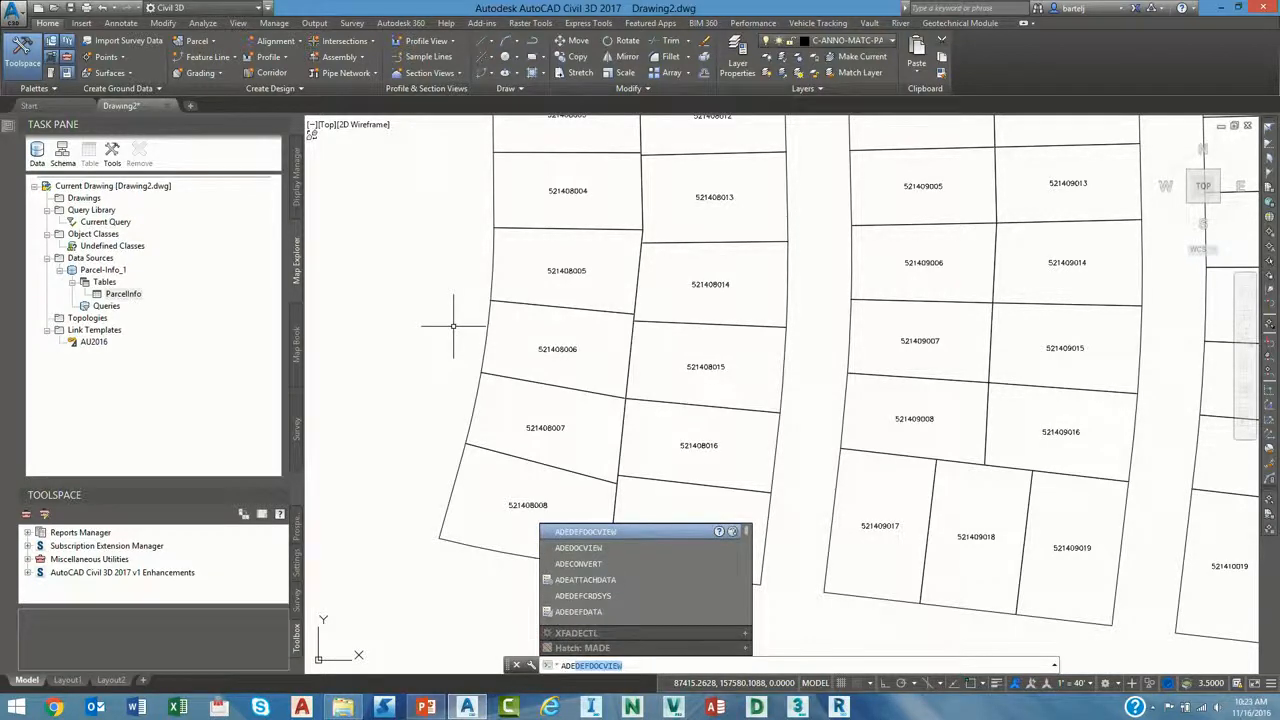
type("D")
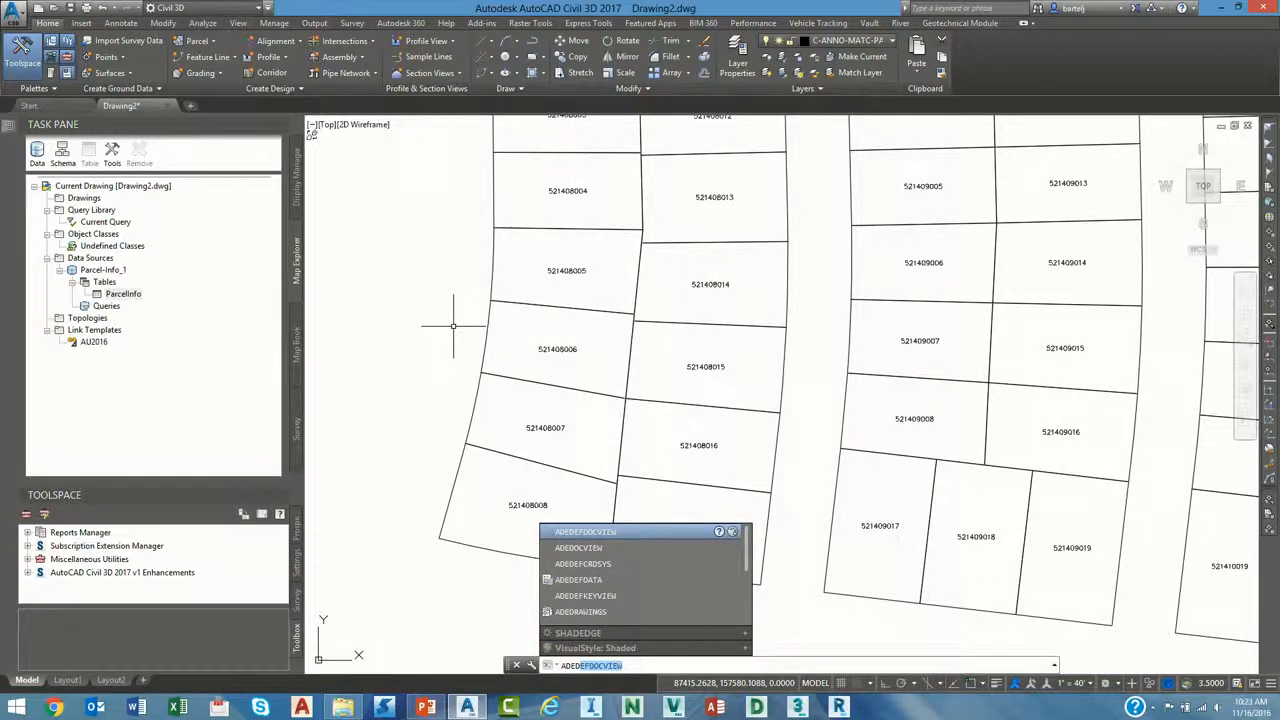
left_click(578, 548)
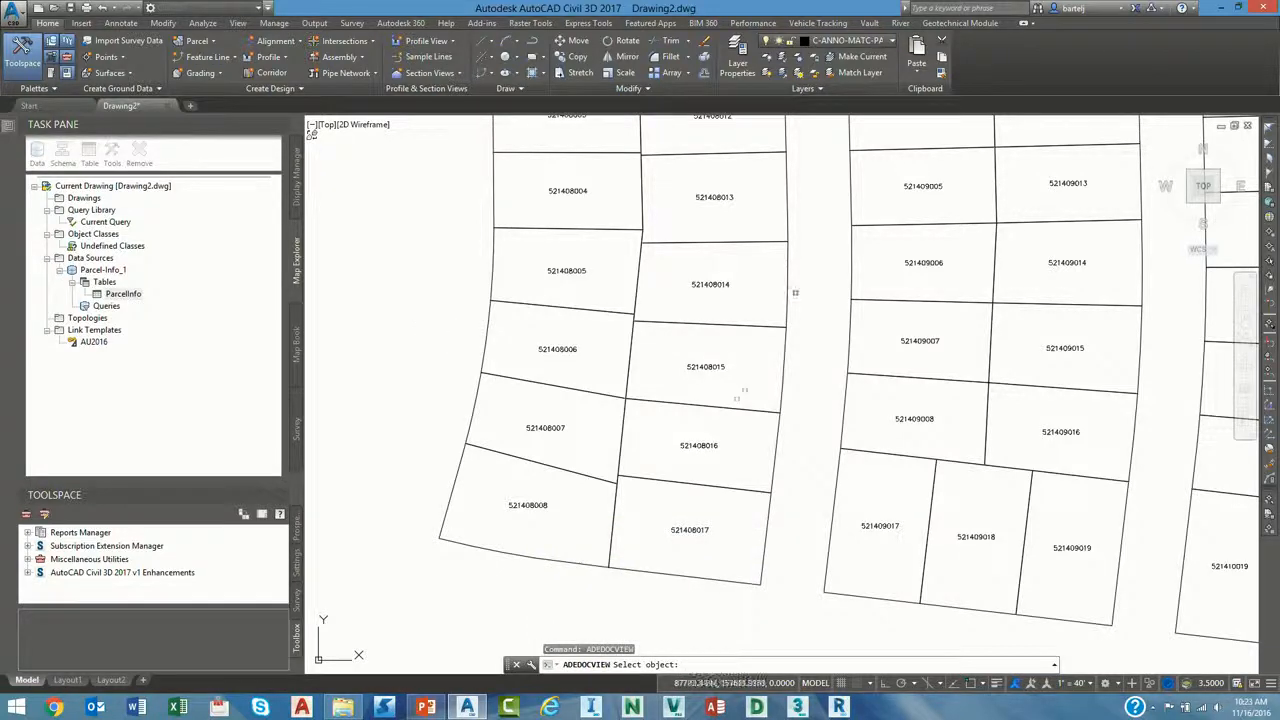
left_click(787, 297)
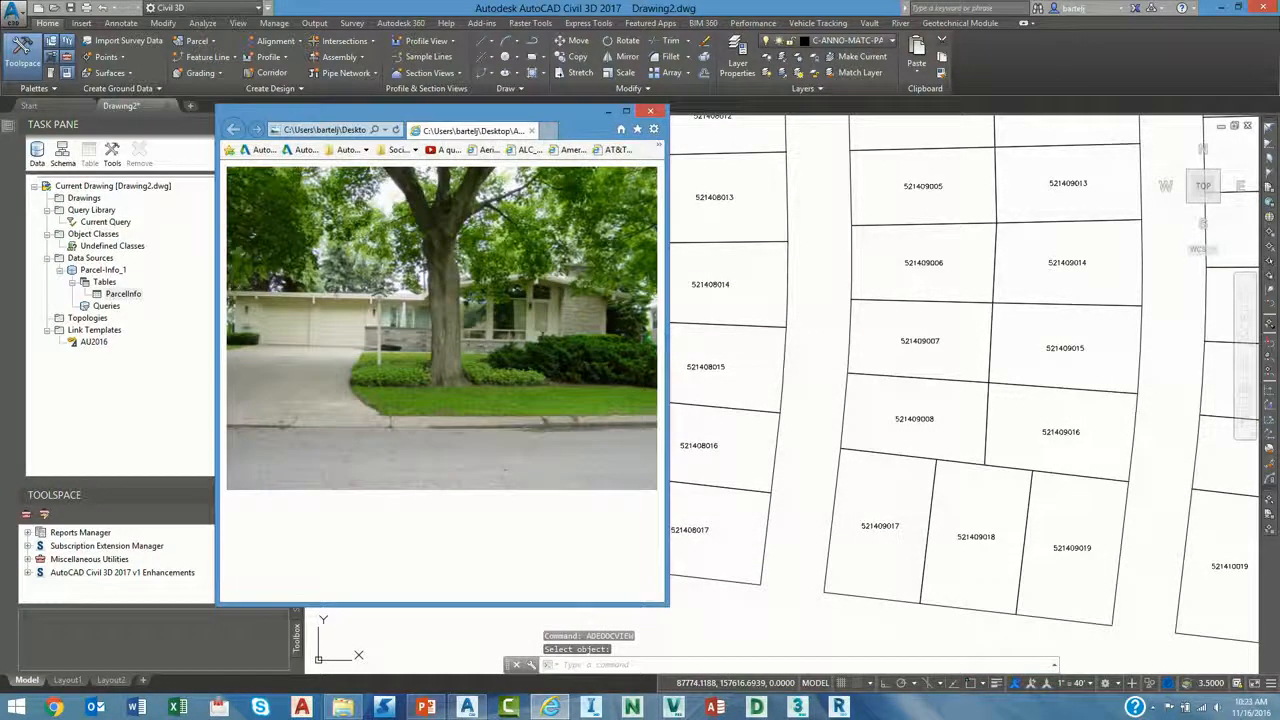
Repeat the document view command on parcel 521409006 to view its photo, and close the photo window.
right_click(750, 220)
left_click(800, 227)
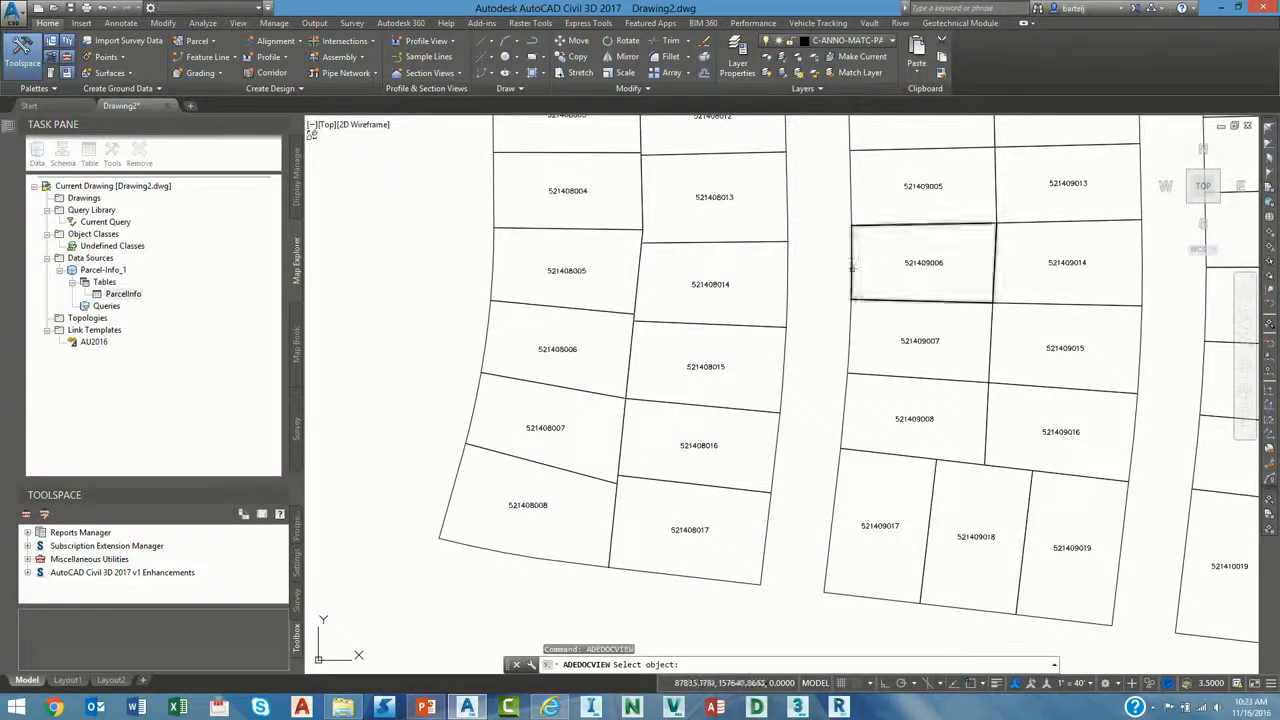
left_click(849, 264)
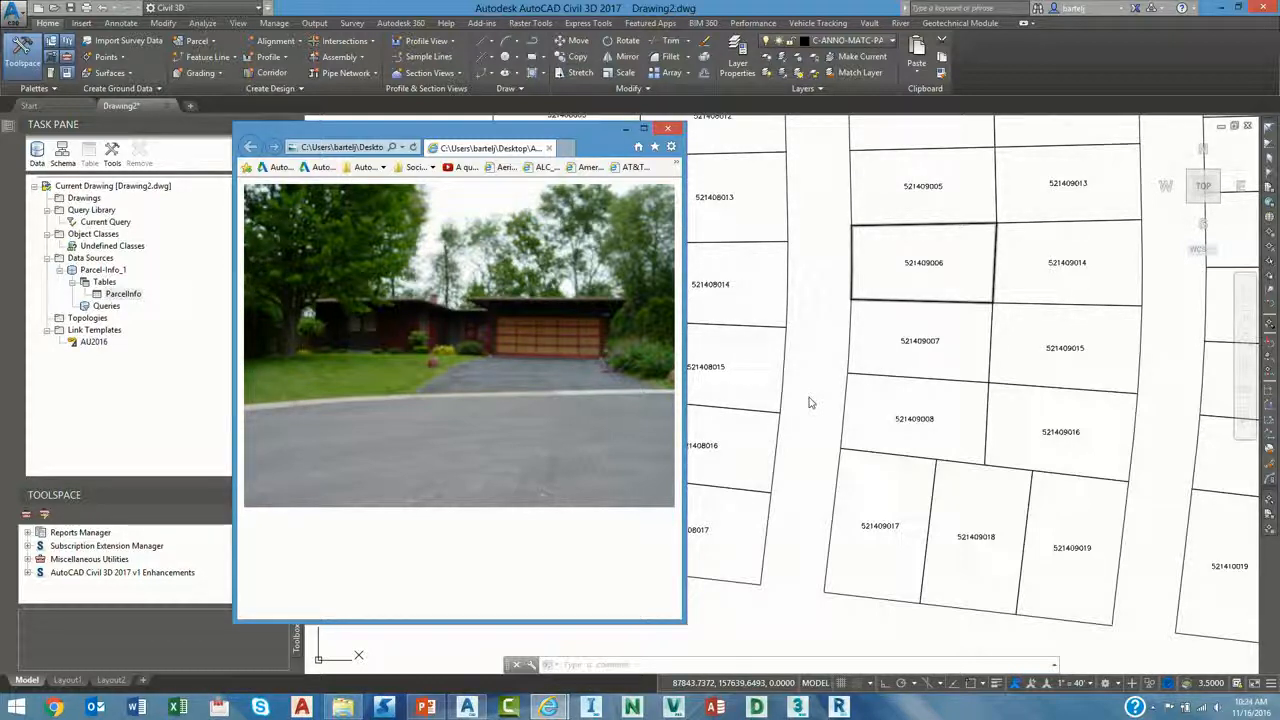
left_click(667, 129)
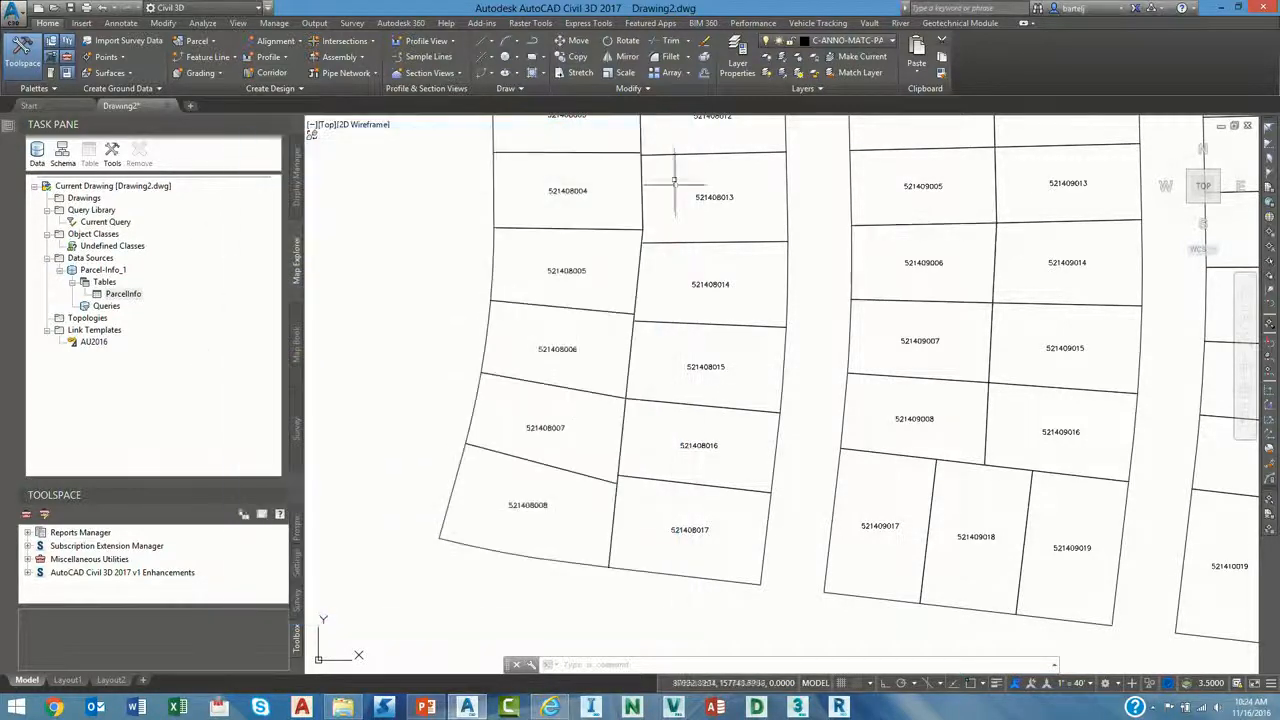
Close Drawing2.dwg without saving its changes.
left_click(18, 14)
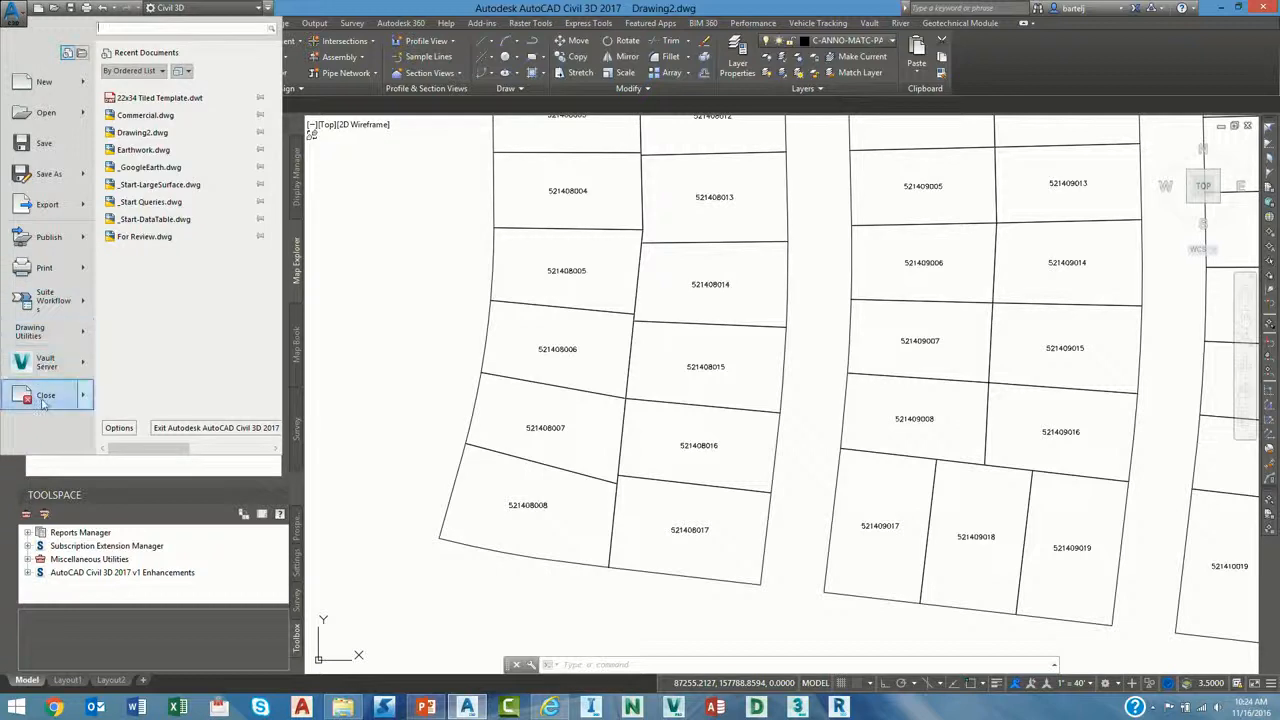
left_click(493, 344)
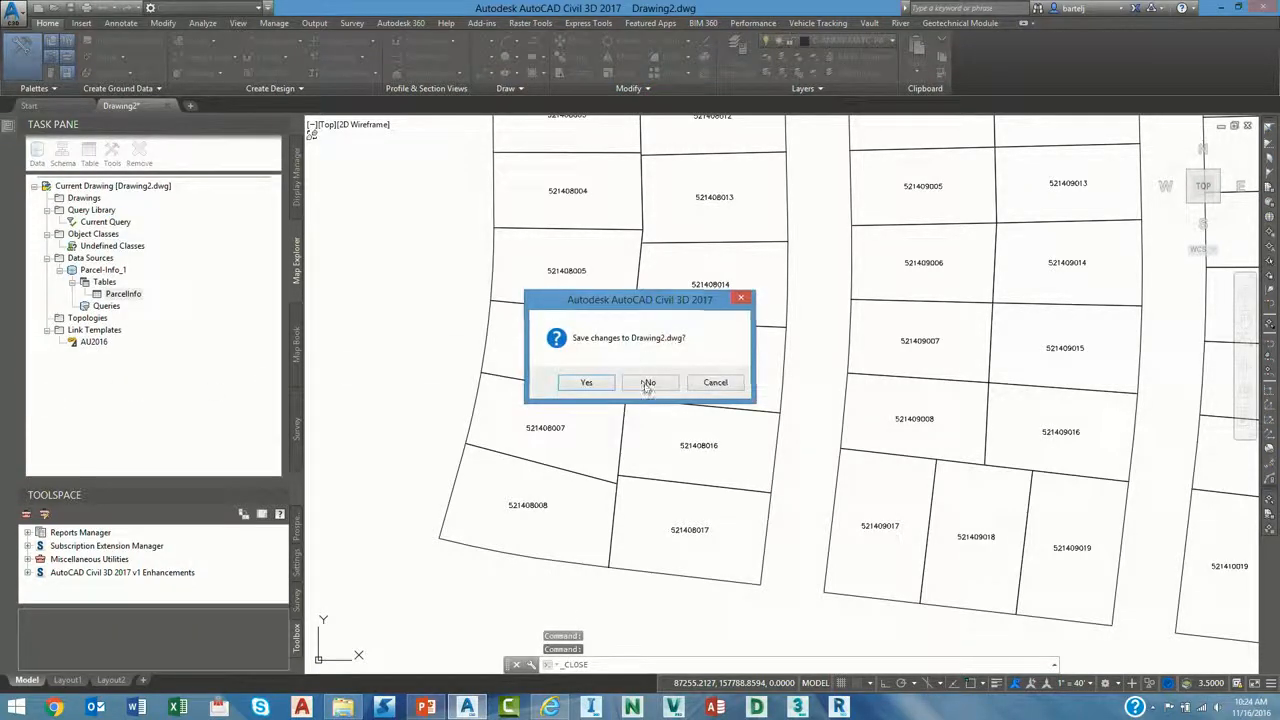
left_click(647, 383)
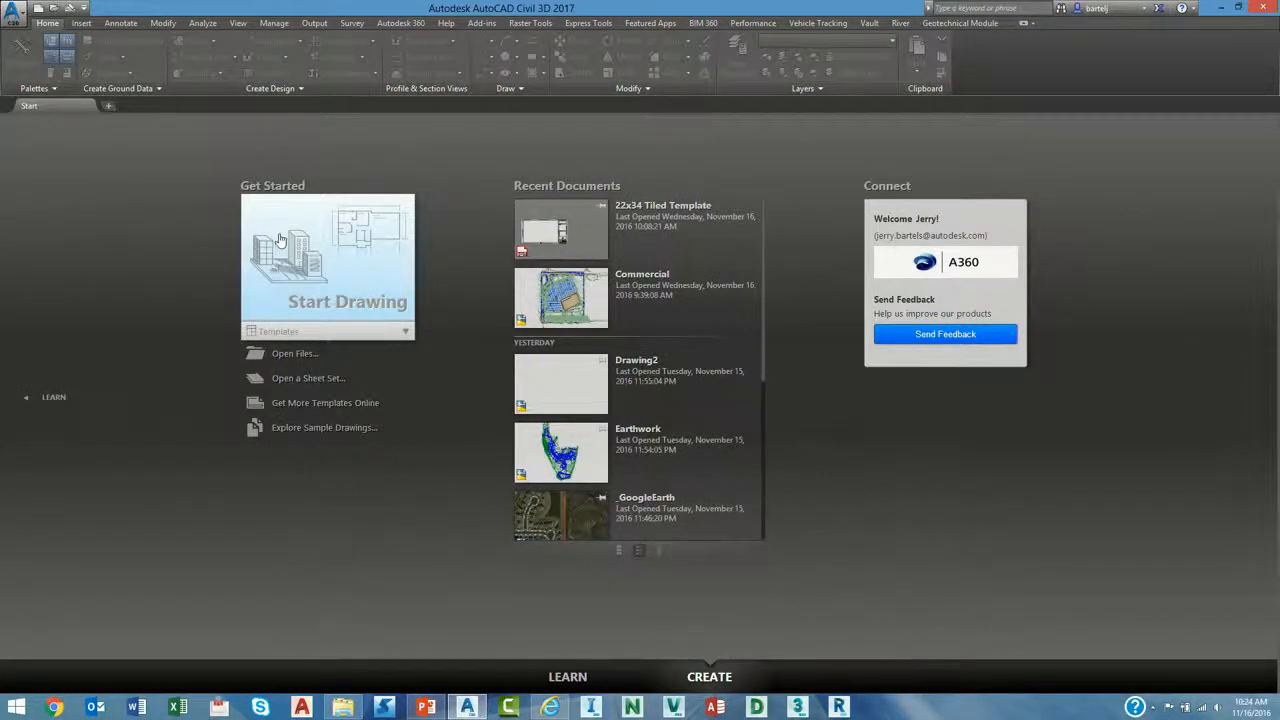
Open Earthwork.dwg from the 03 - Drawing Properties folder, with the file type set to Drawing (*.dwg).
left_click(54, 10)
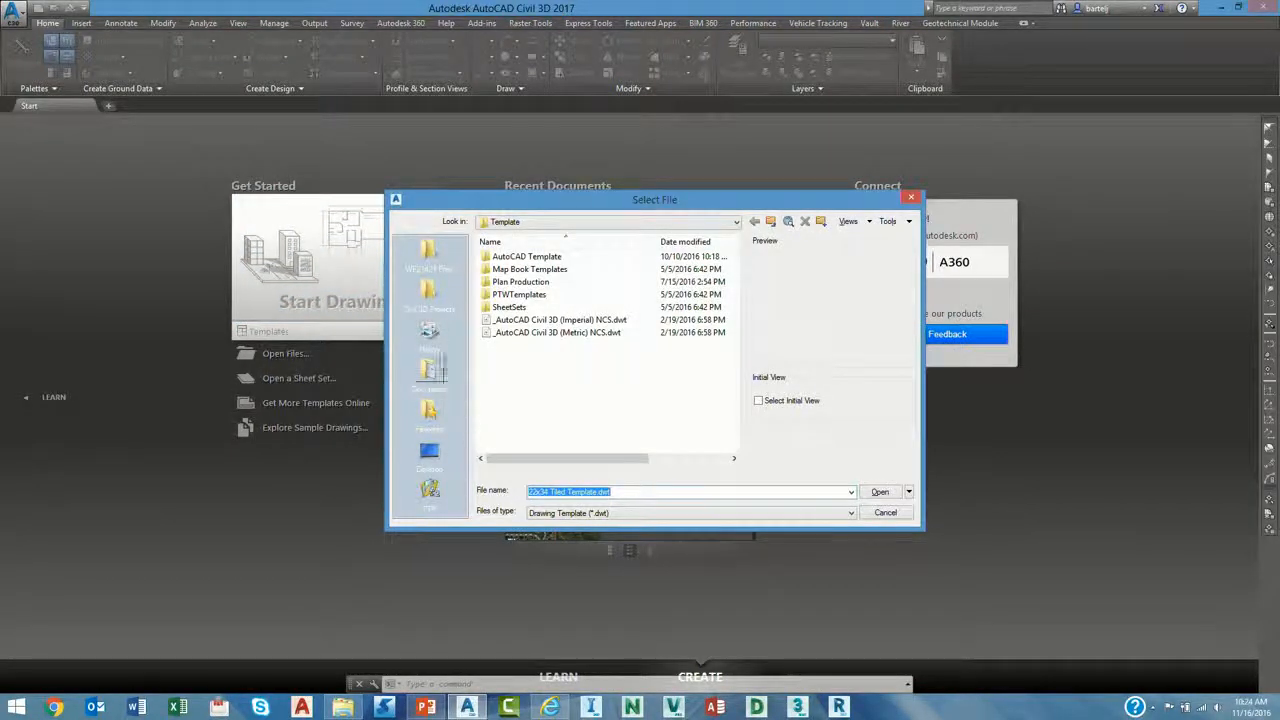
left_click(430, 258)
double_click(520, 282)
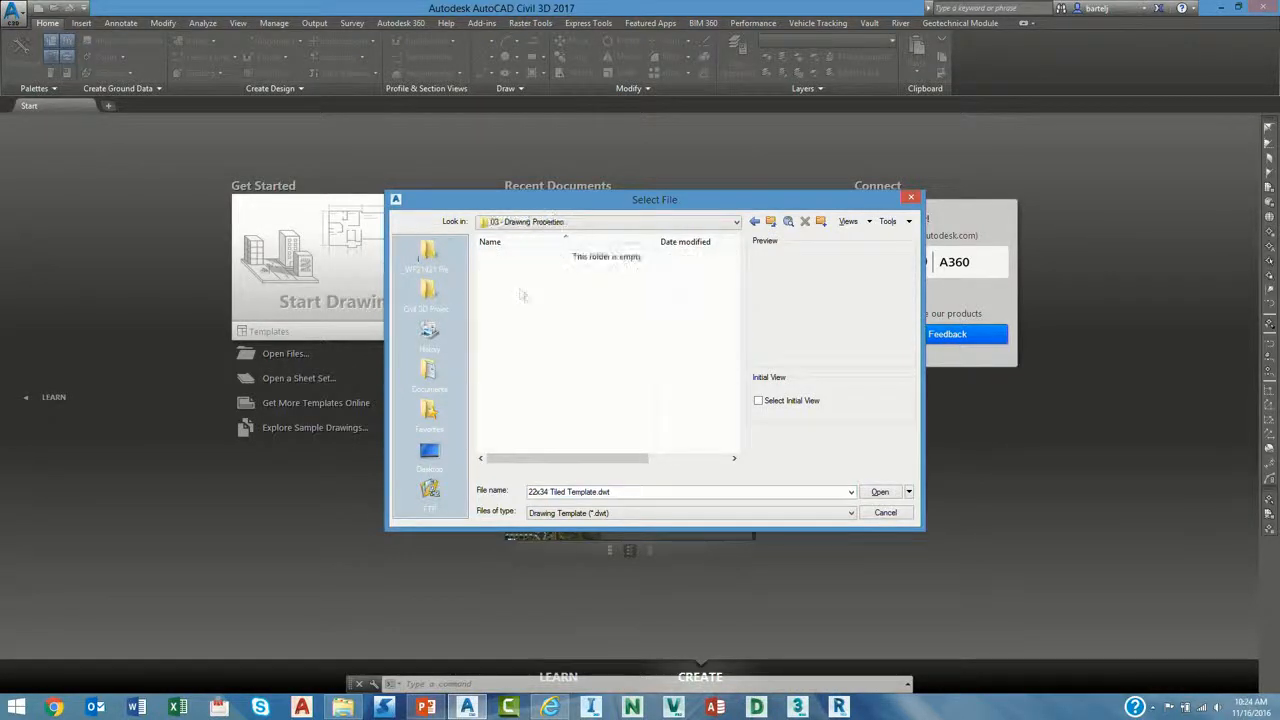
left_click(851, 513)
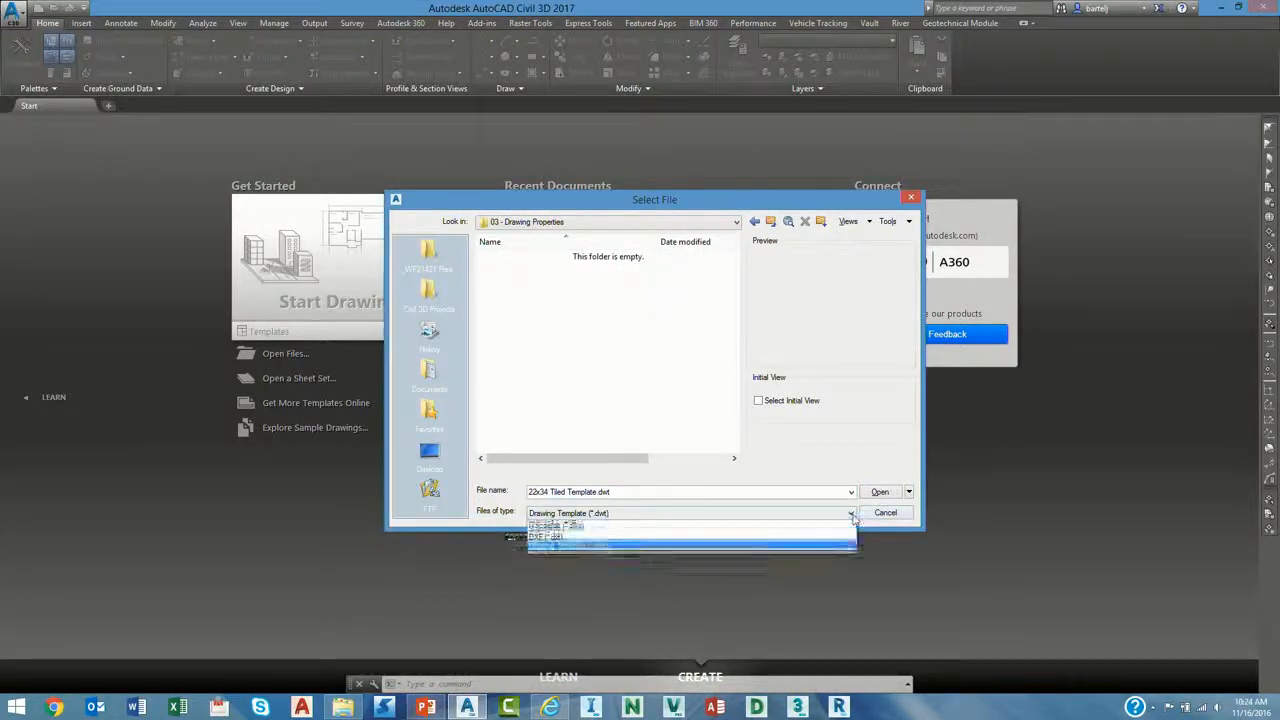
left_click(620, 525)
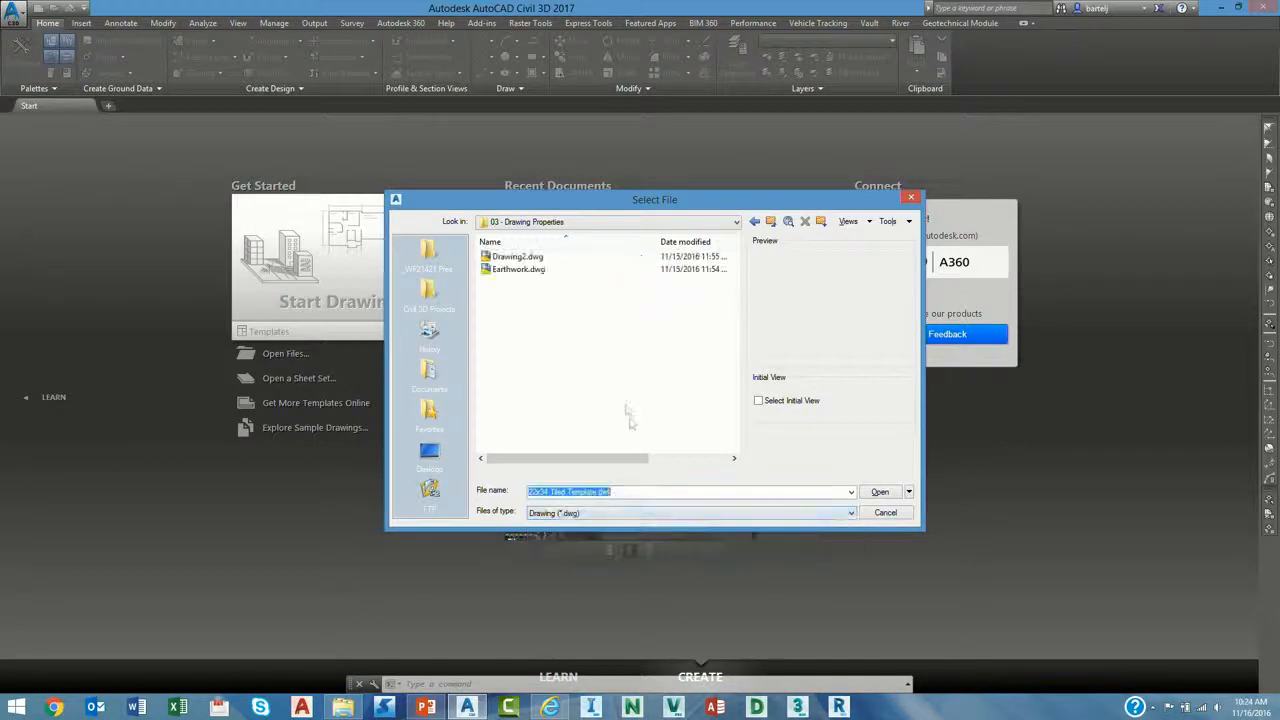
left_click(515, 269)
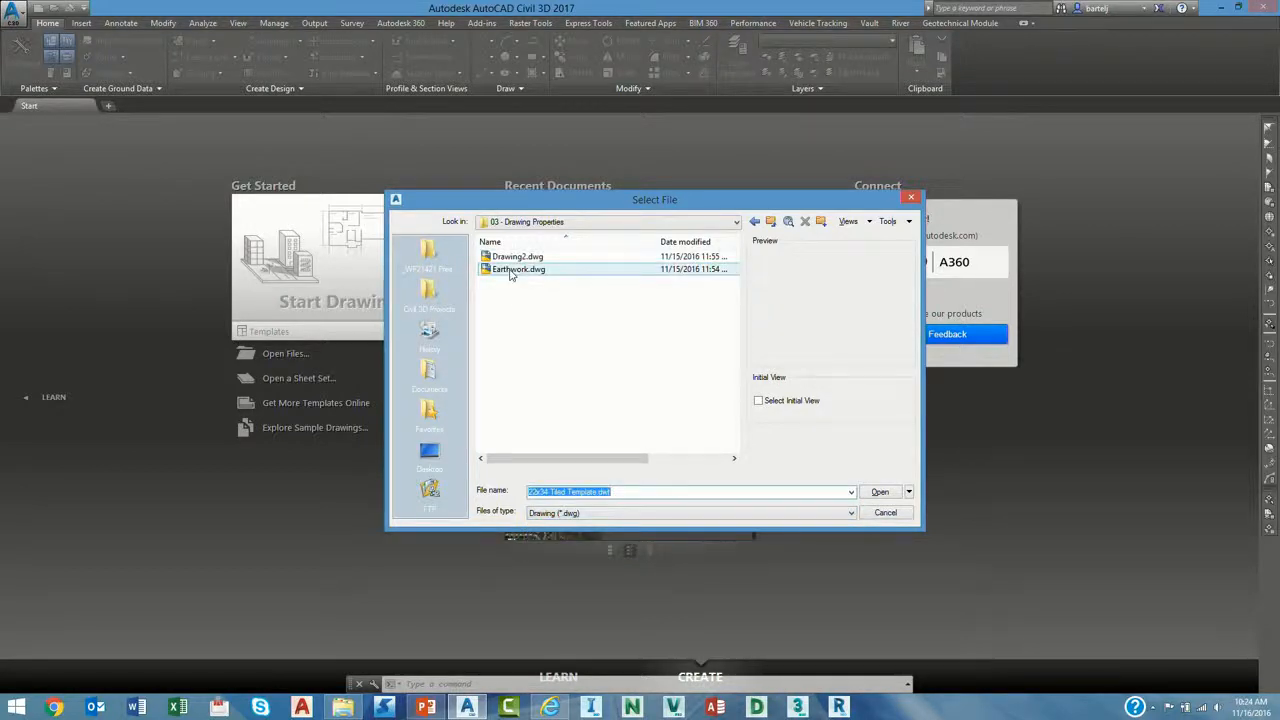
left_click(879, 493)
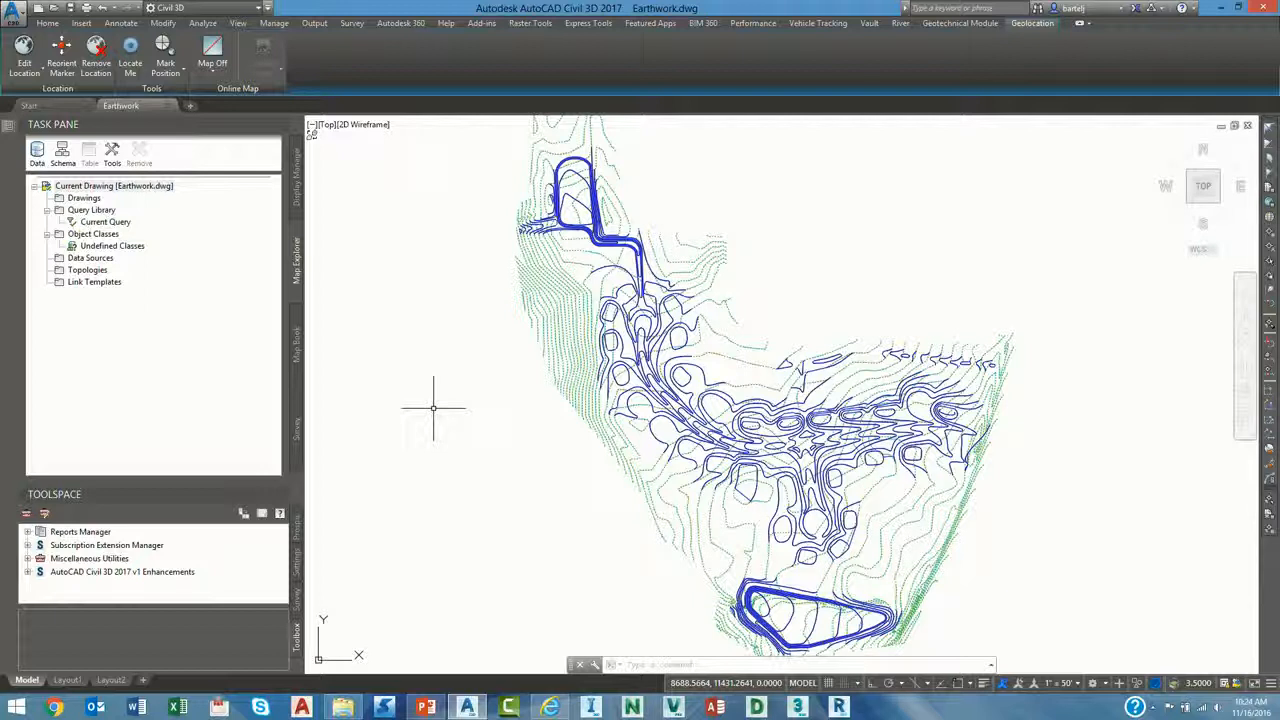
Start a composite volume report with REPORTSURFACEVOLUME and add a new volume entry.
type("RE")
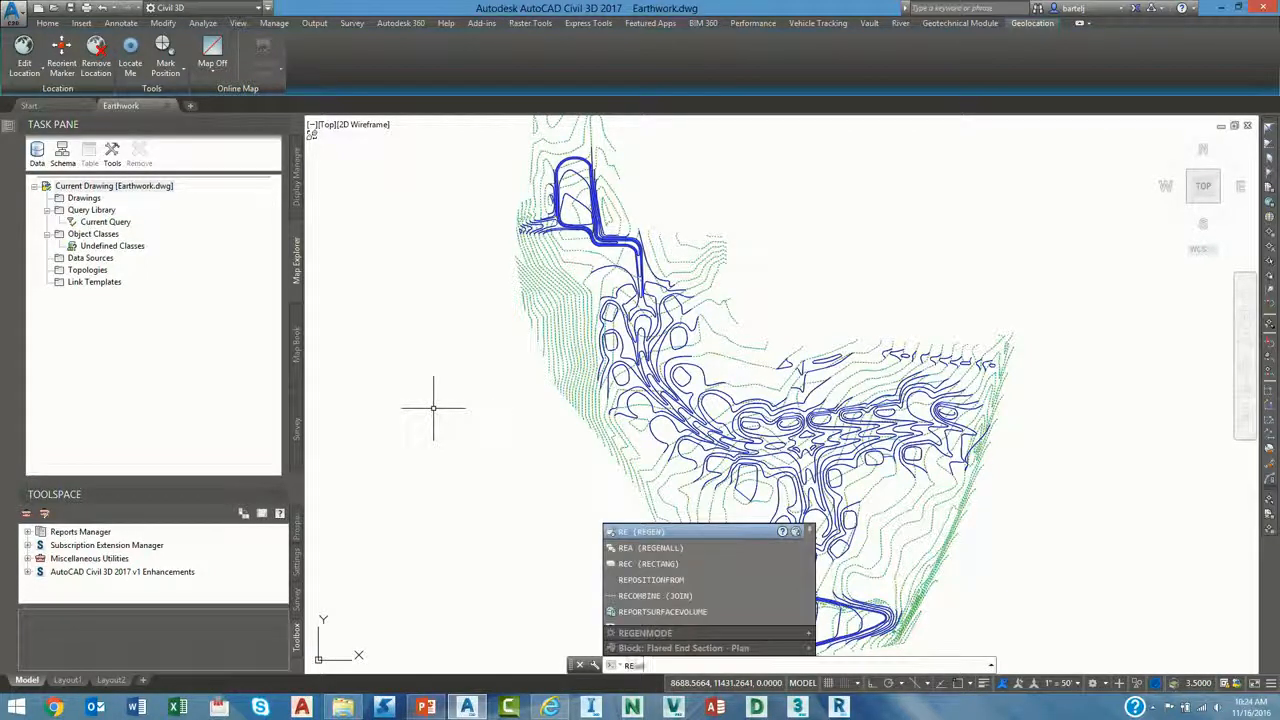
type("PORTSURFACEVOLUME")
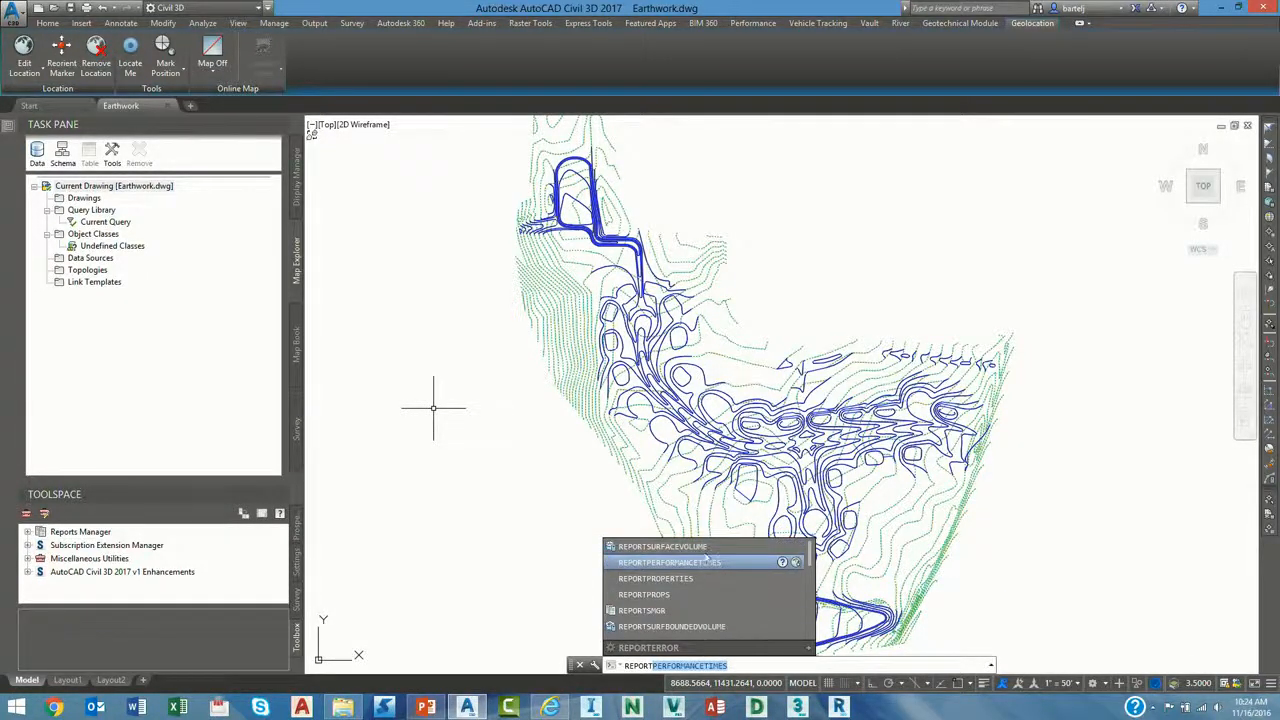
left_click(700, 547)
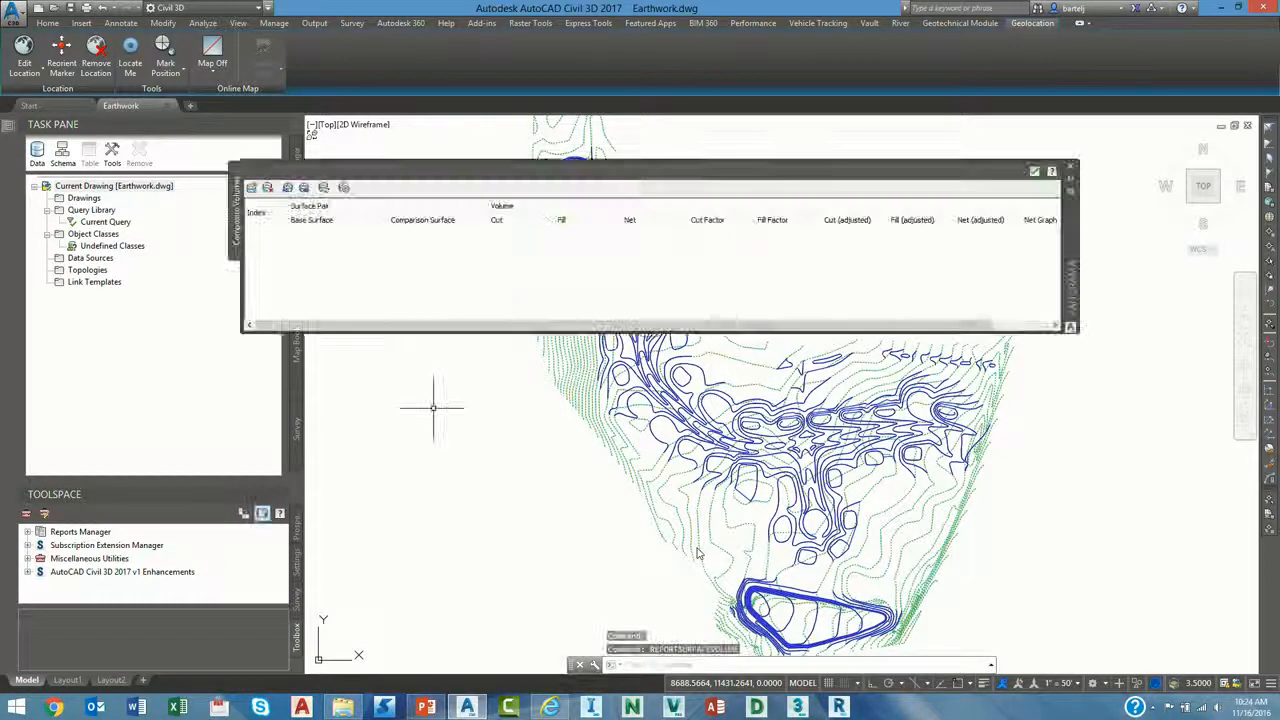
left_click(251, 187)
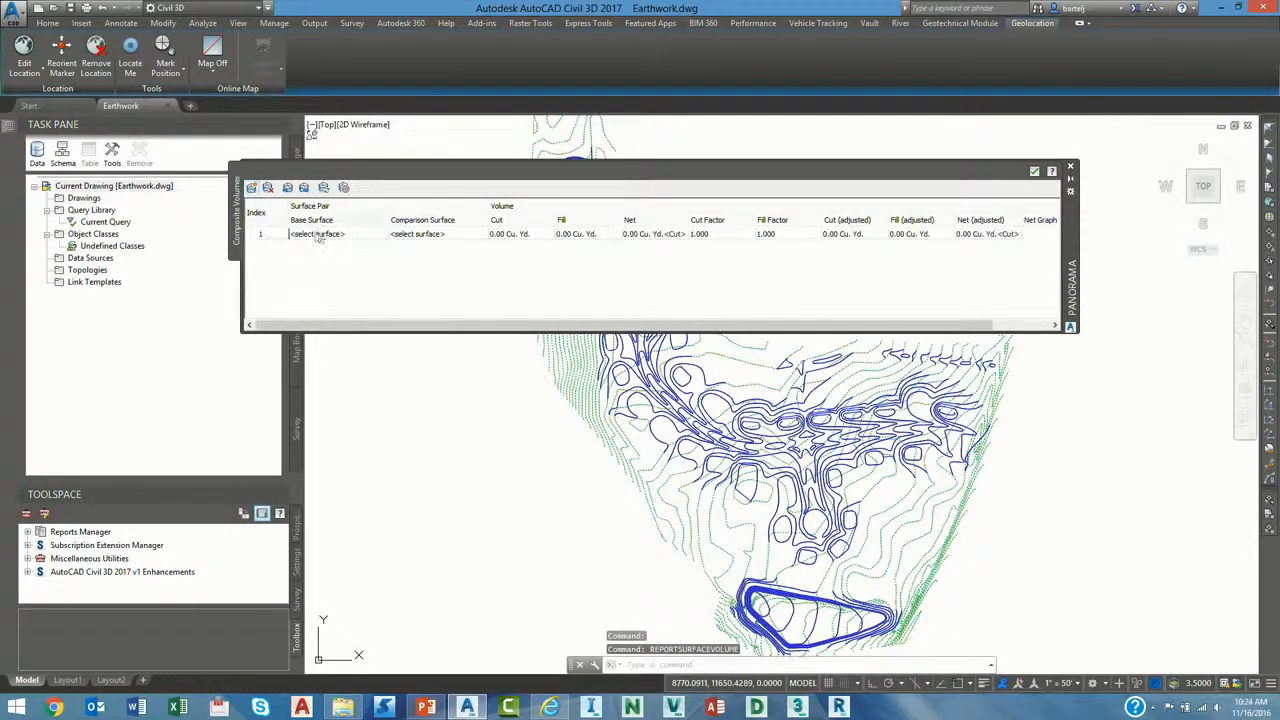
Set Existing Ground as the base surface and Proposed Ground as the comparison surface, and examine the computed volumes through the net graph.
left_click(320, 235)
left_click(326, 236)
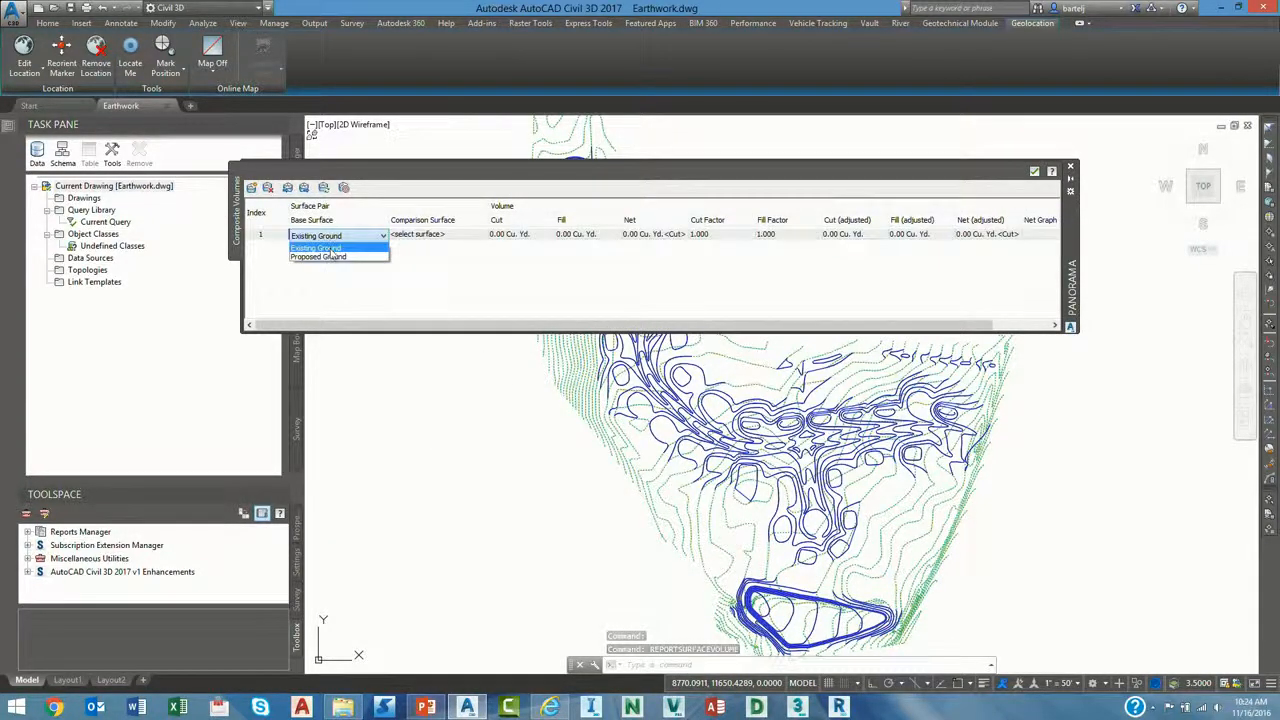
left_click(318, 247)
left_click(415, 234)
left_click(410, 256)
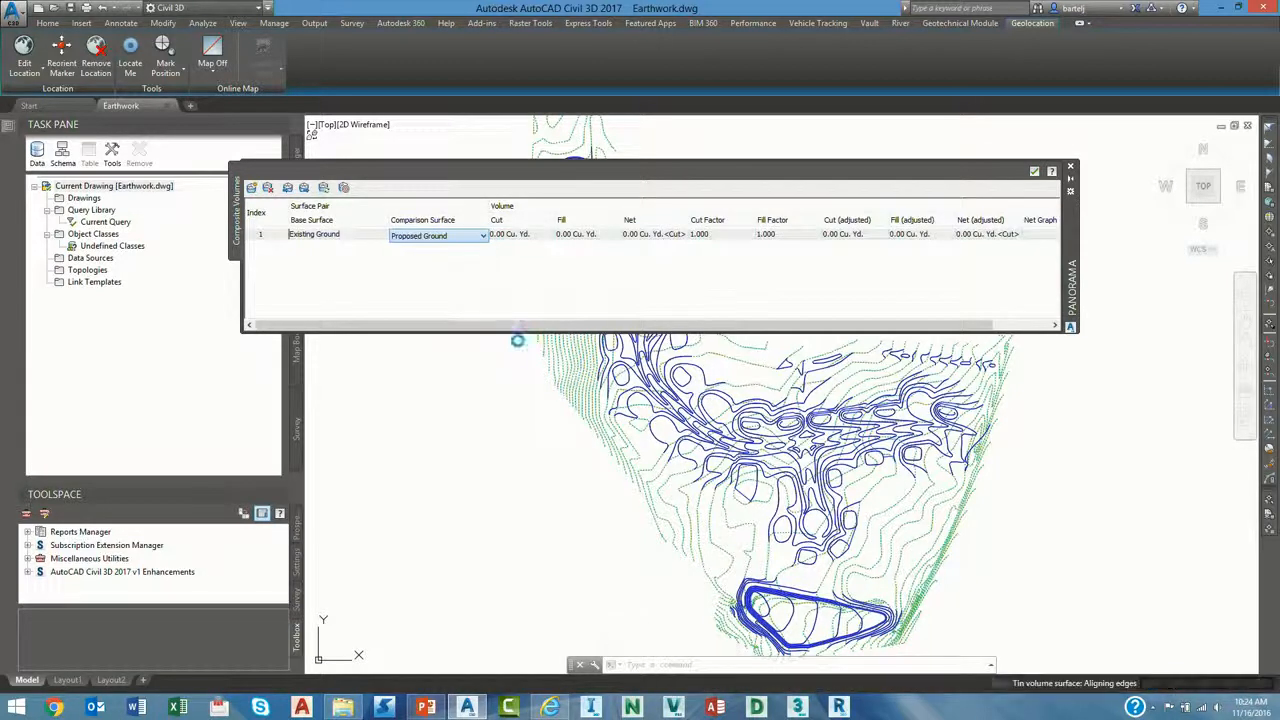
left_click_drag(517, 326, 575, 327)
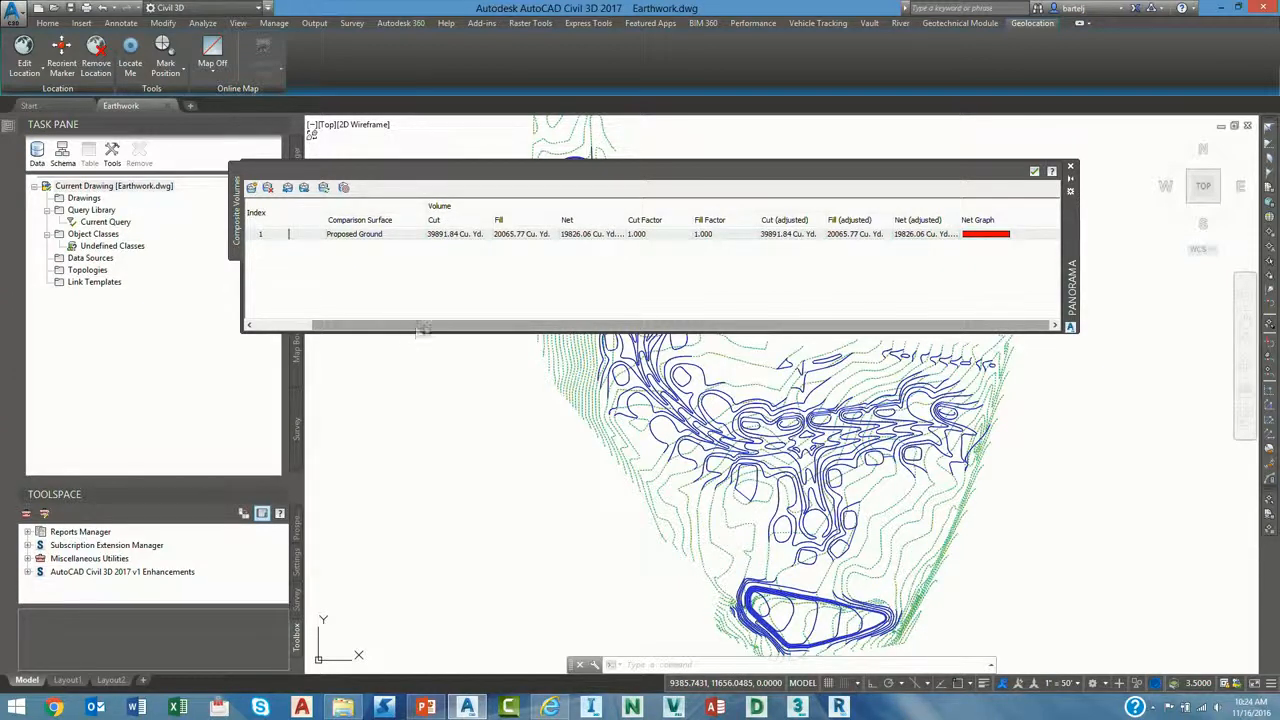
Close the composite volumes report and open the custom properties of Earthwork.dwg.
left_click(1071, 167)
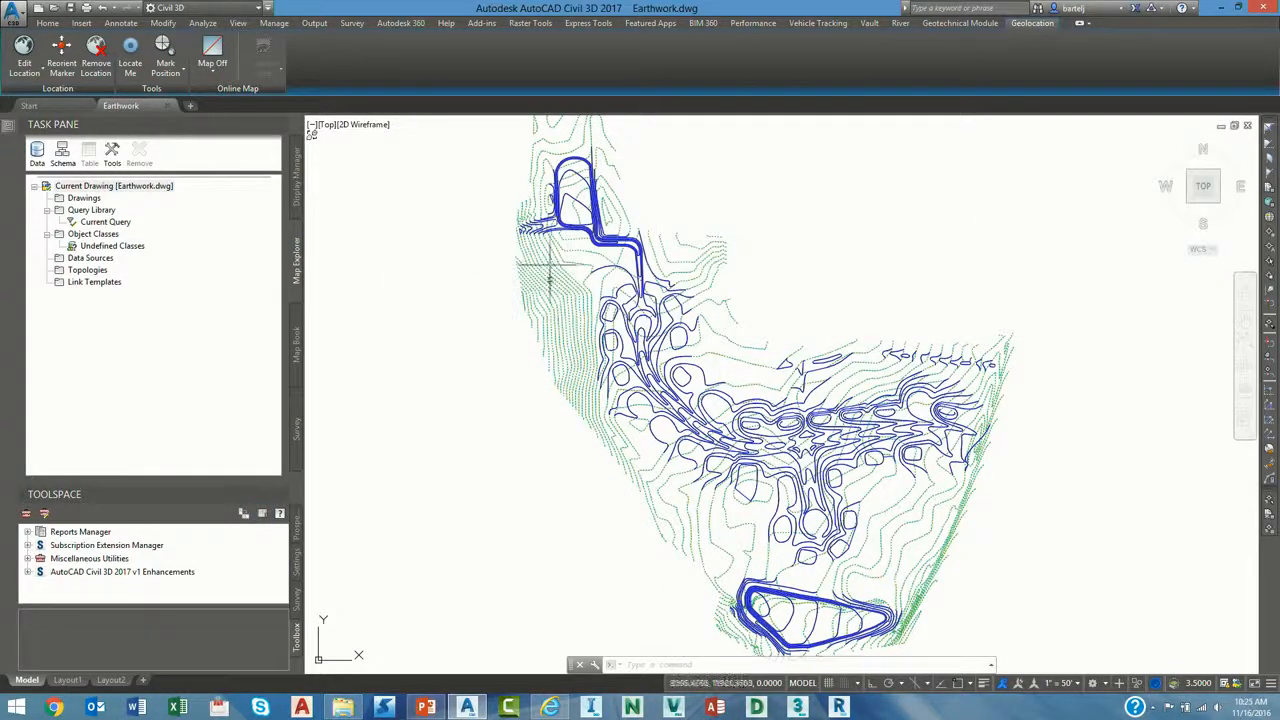
left_click(16, 12)
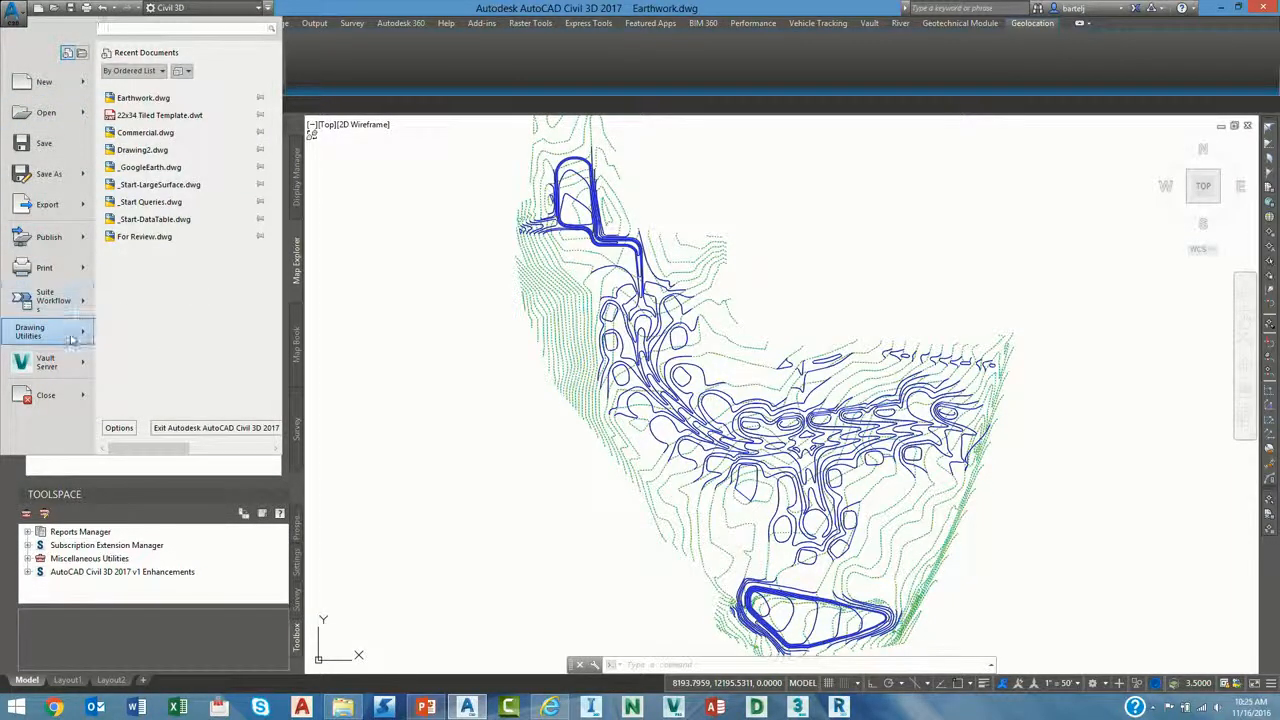
mouse_move(74, 334)
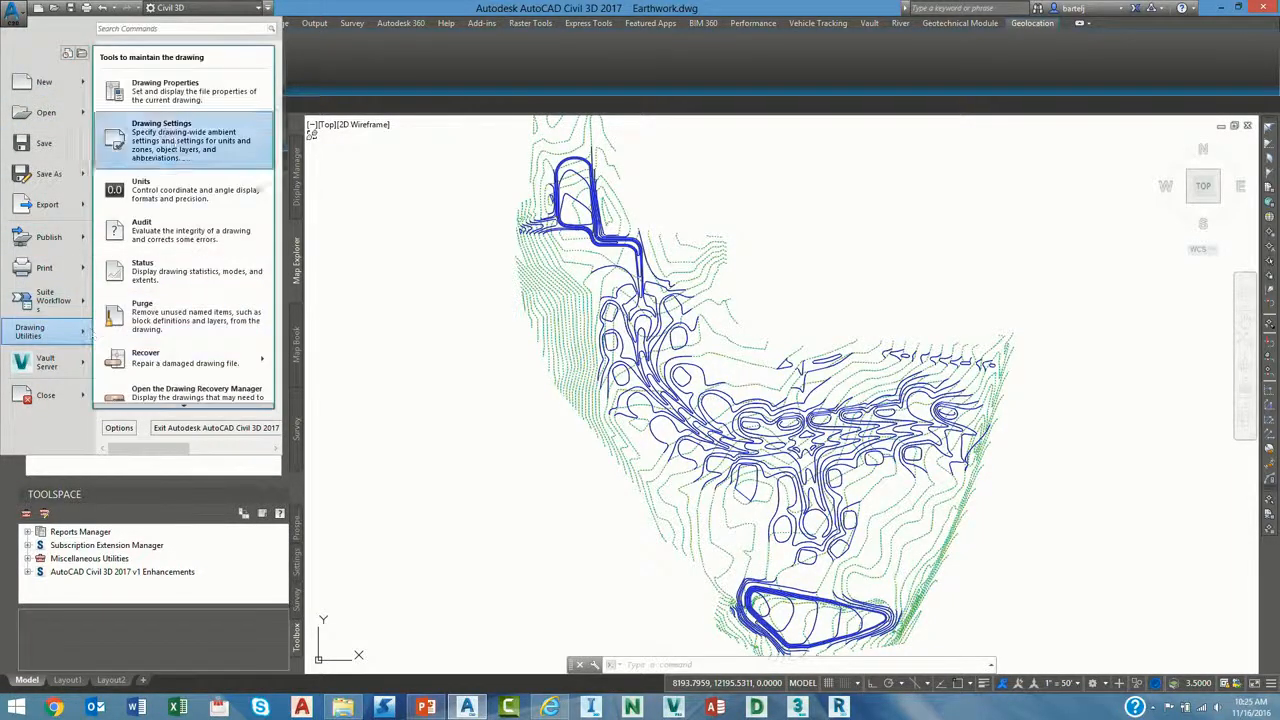
left_click(183, 97)
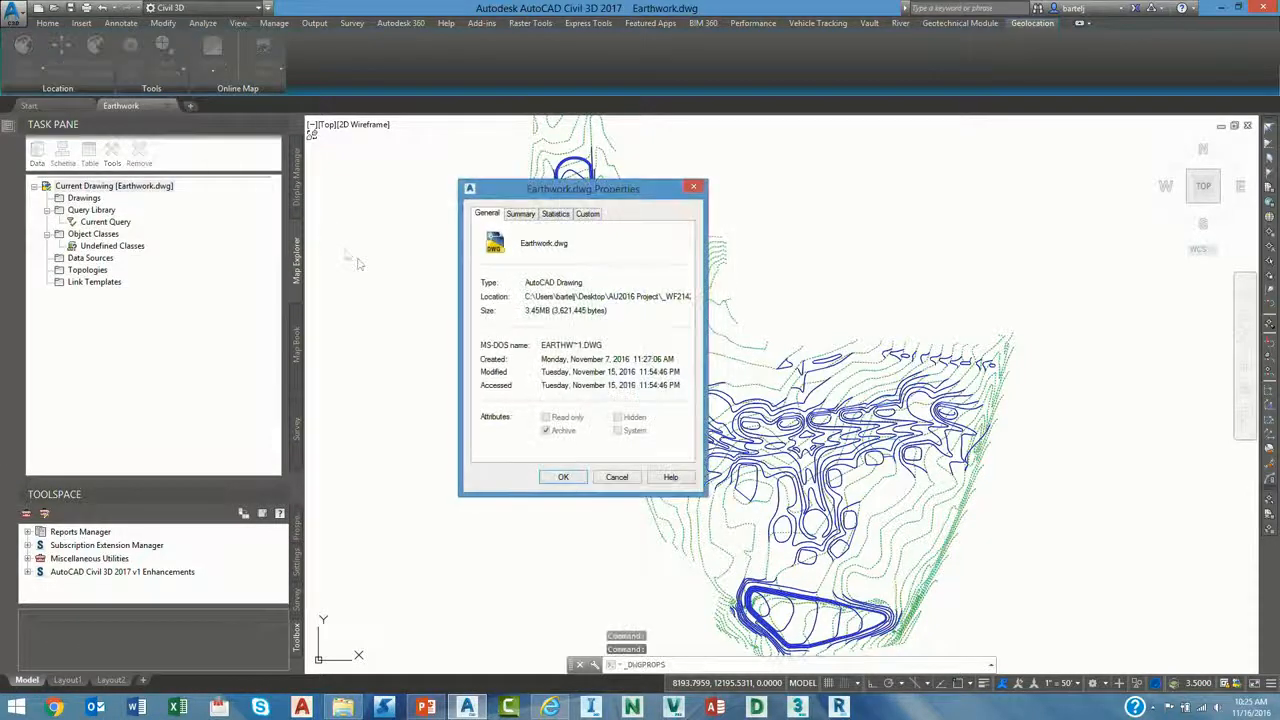
left_click(588, 215)
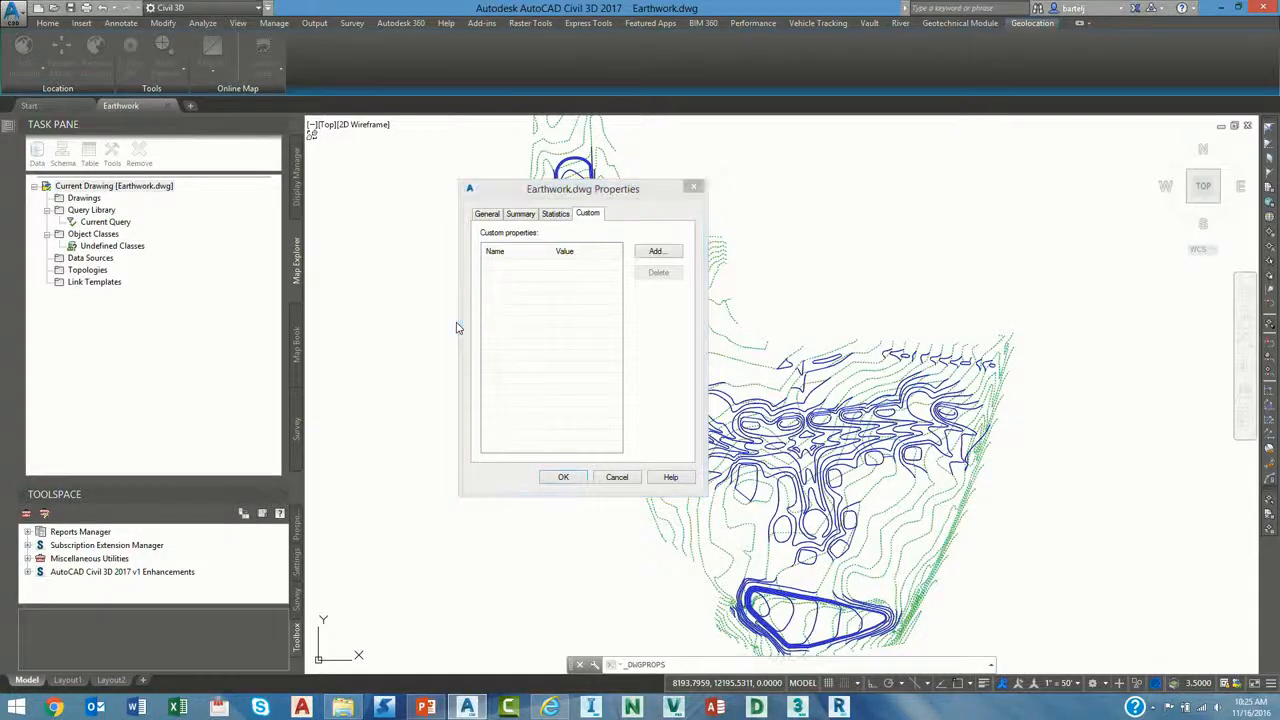
Examine the custom file properties of Commercial.dwg in the 01 - Create Grading Sheets folder, using File Explorer, and close that folder window.
key("super+e")
double_click(607, 170)
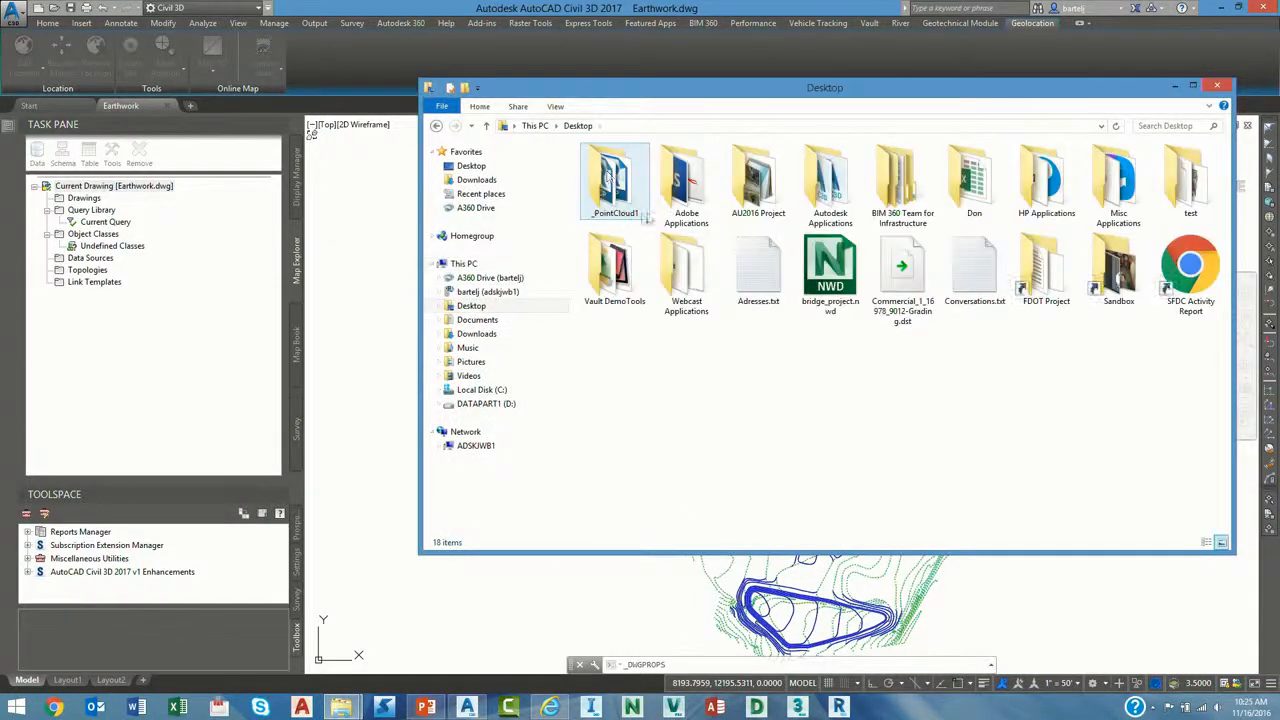
double_click(757, 177)
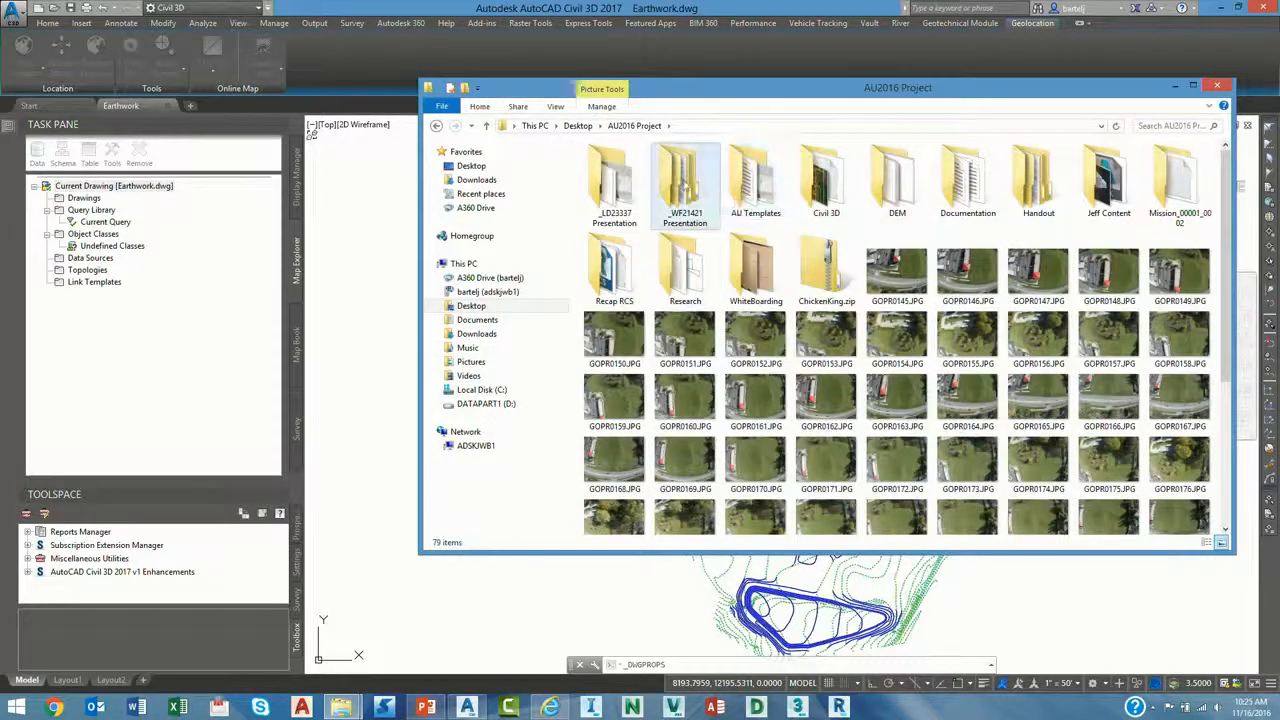
double_click(684, 185)
double_click(632, 170)
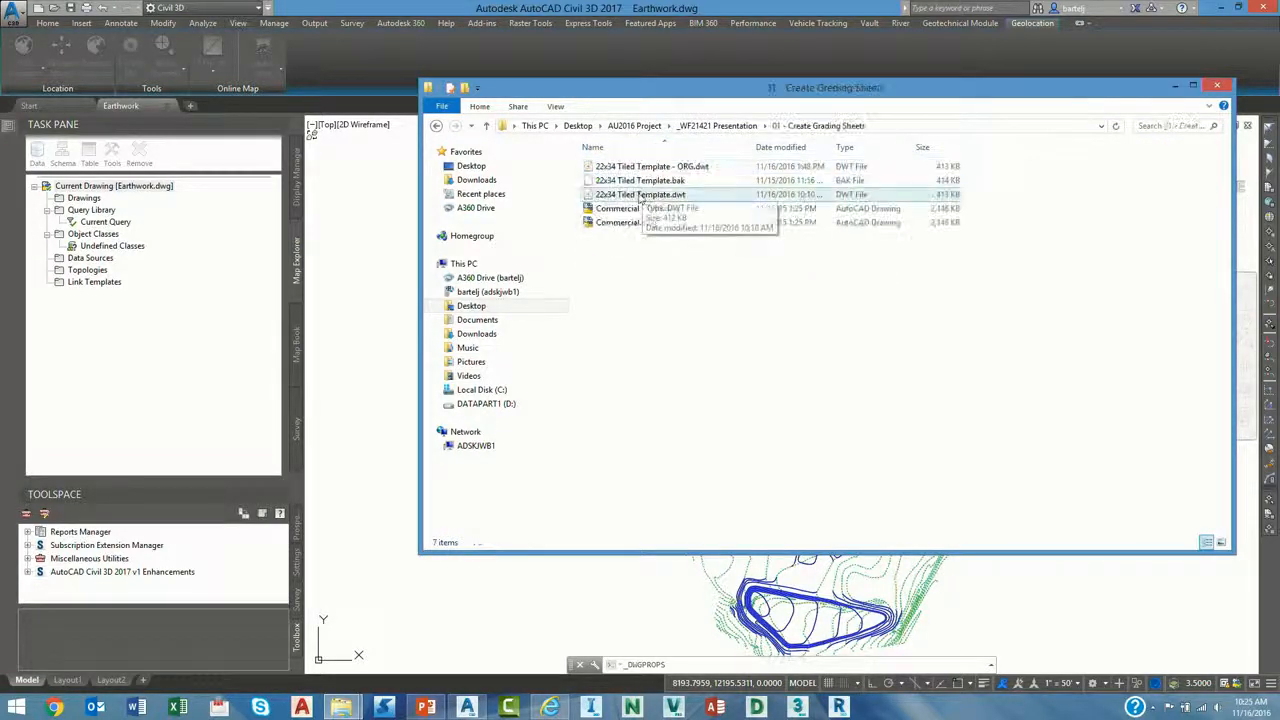
right_click(616, 222)
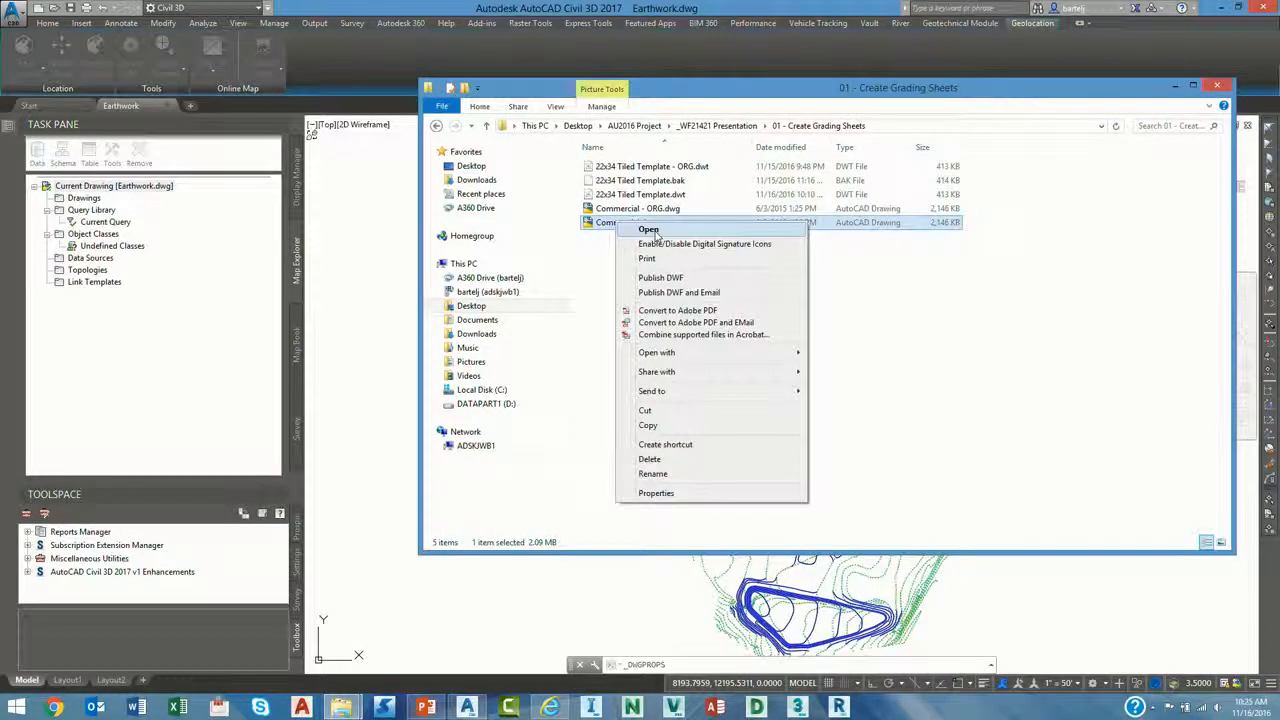
left_click(656, 493)
left_click(747, 253)
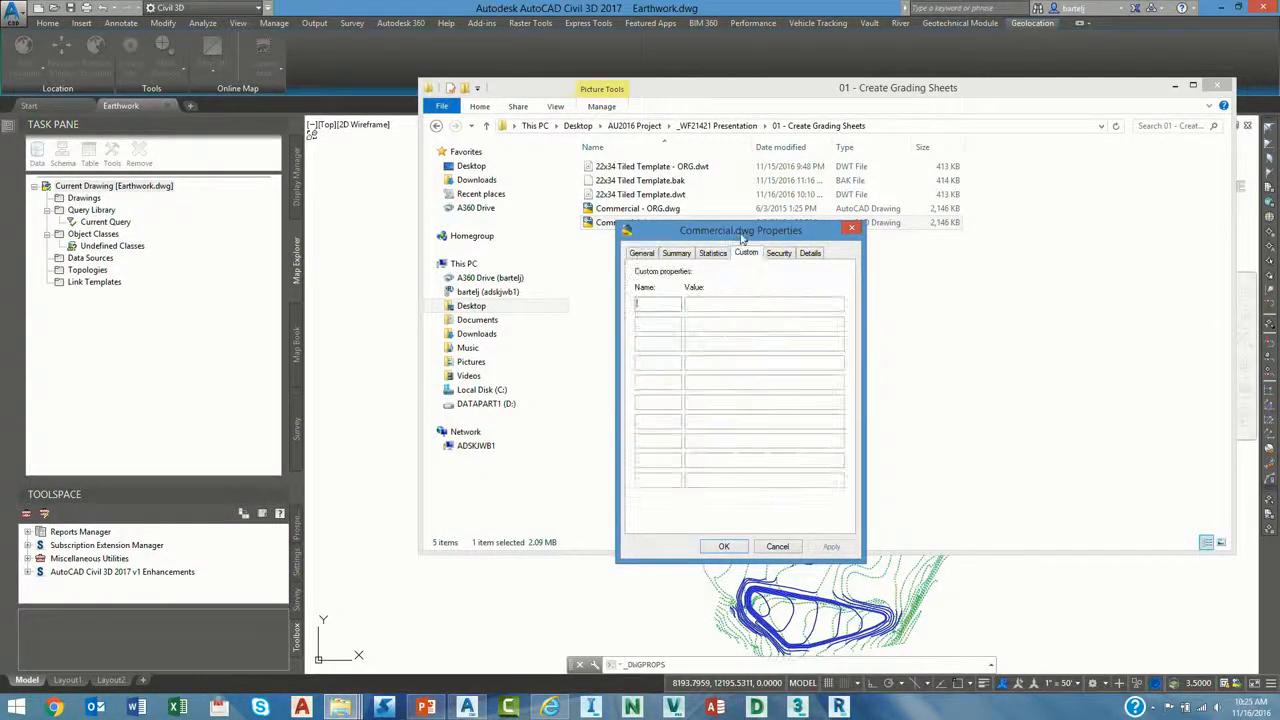
left_click_drag(743, 237, 473, 129)
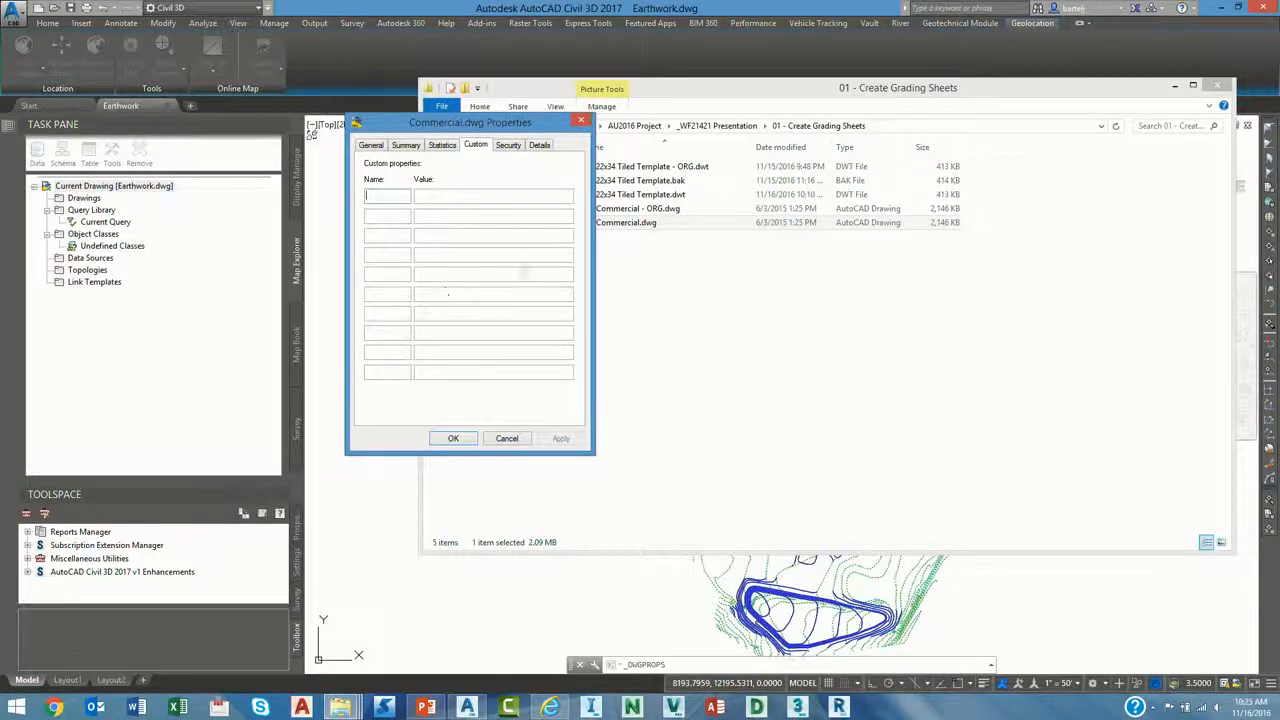
left_click(581, 120)
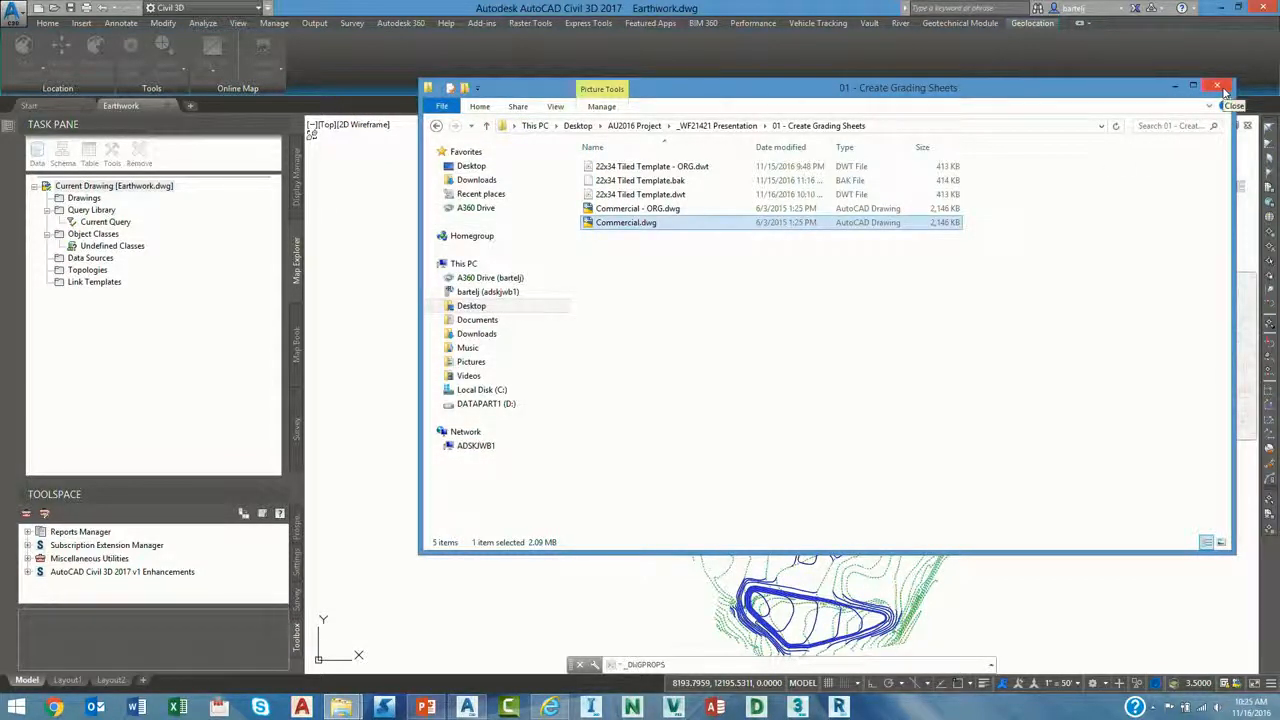
left_click(1218, 89)
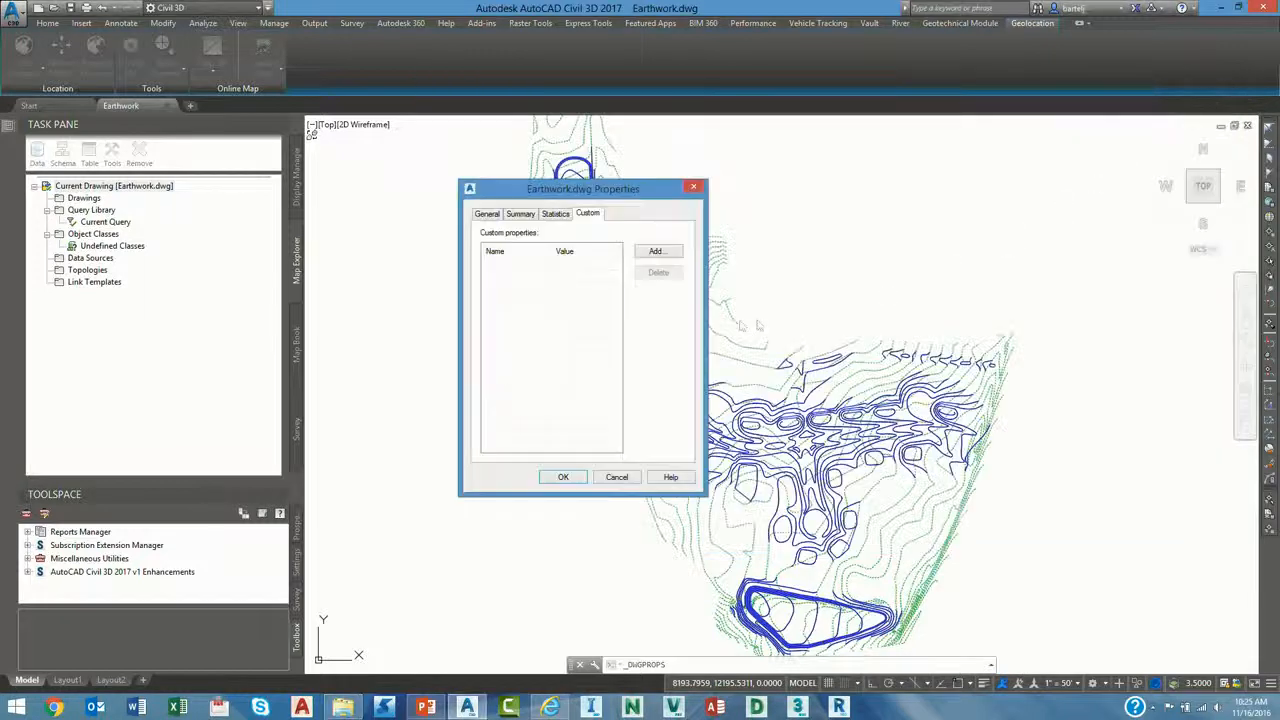
Try adding a custom property named Project No with an empty value to the drawing properties.
left_click(656, 254)
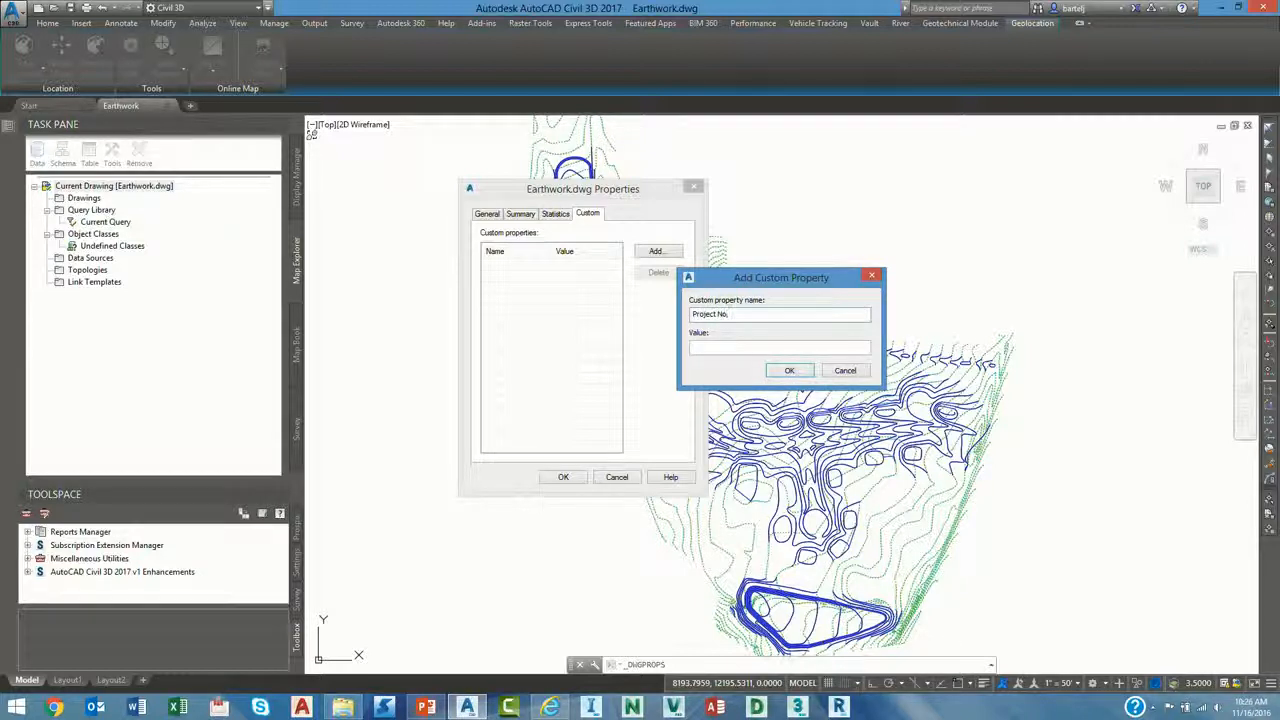
left_click(786, 371)
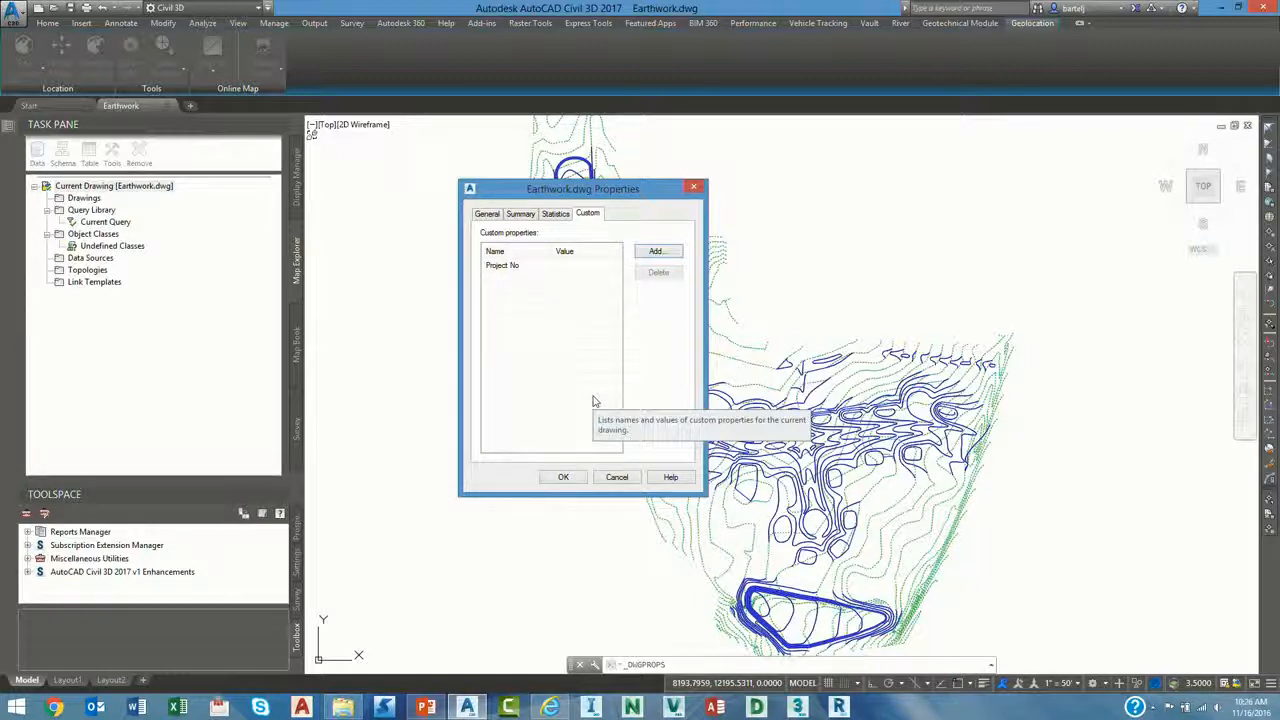
left_click(617, 477)
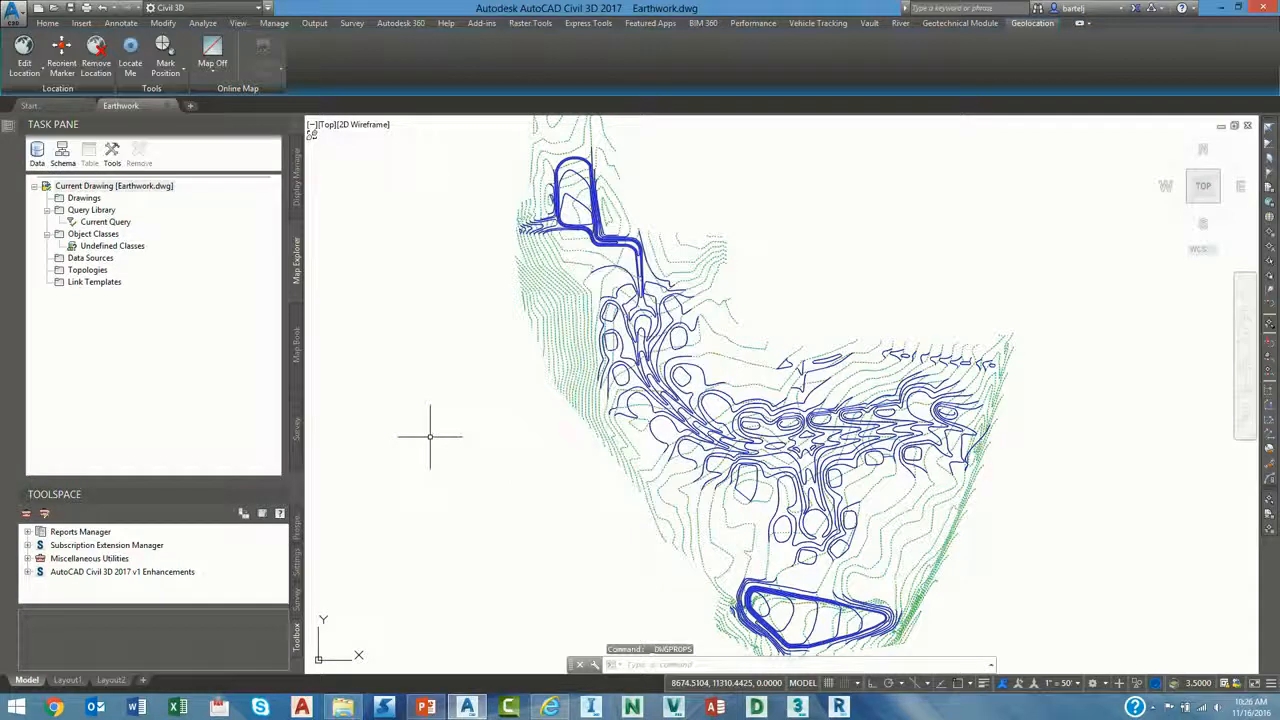
Run PROPULATE with template.prp as the active template and update the current drawing's properties from it.
type("propul")
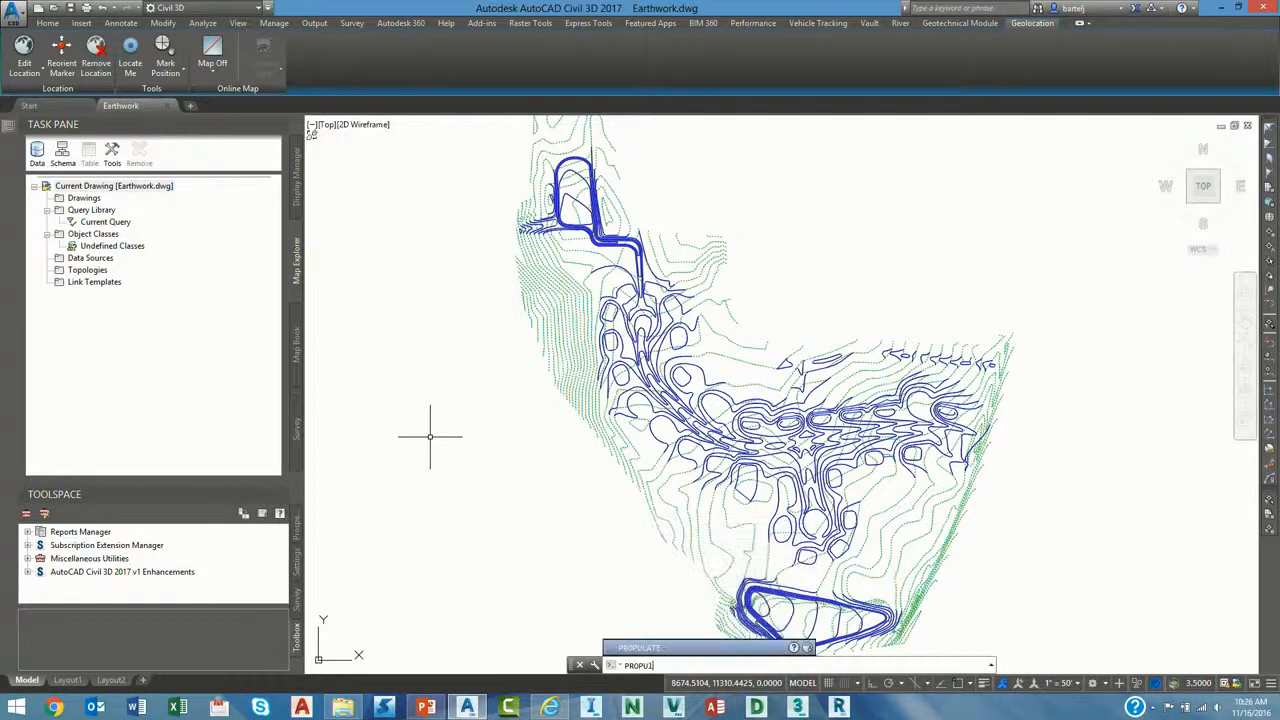
key("Return")
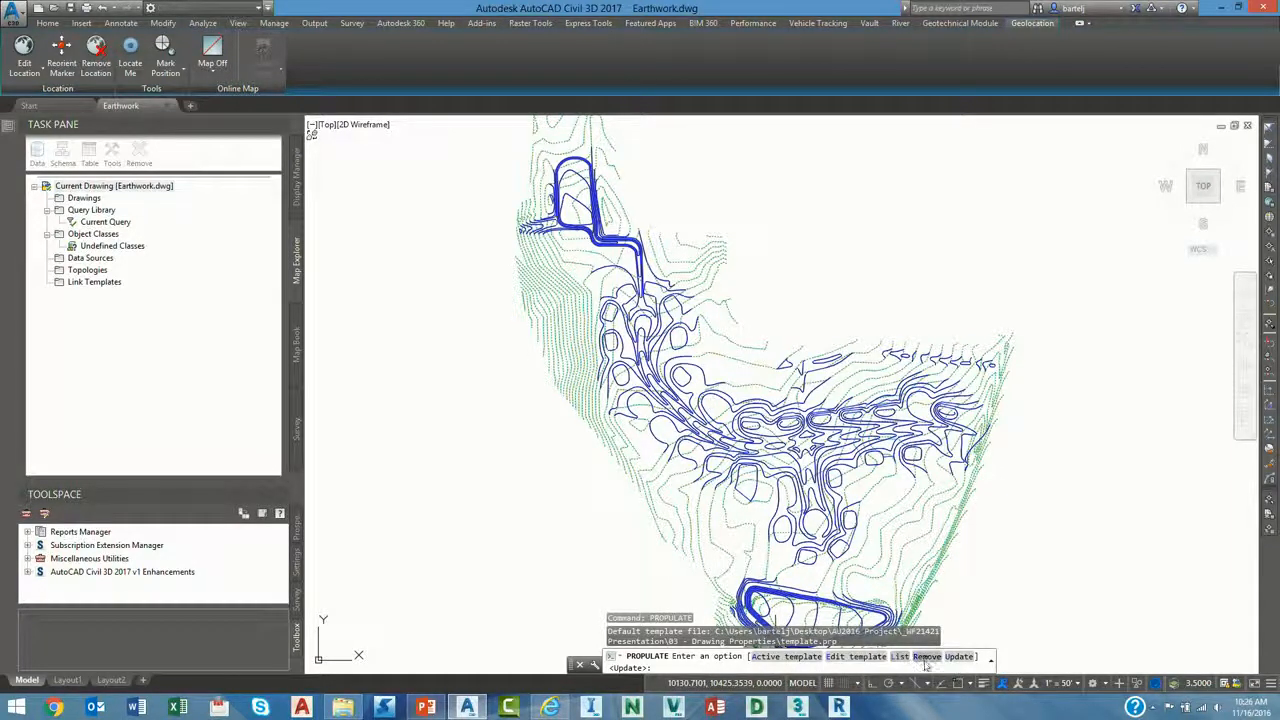
left_click(786, 657)
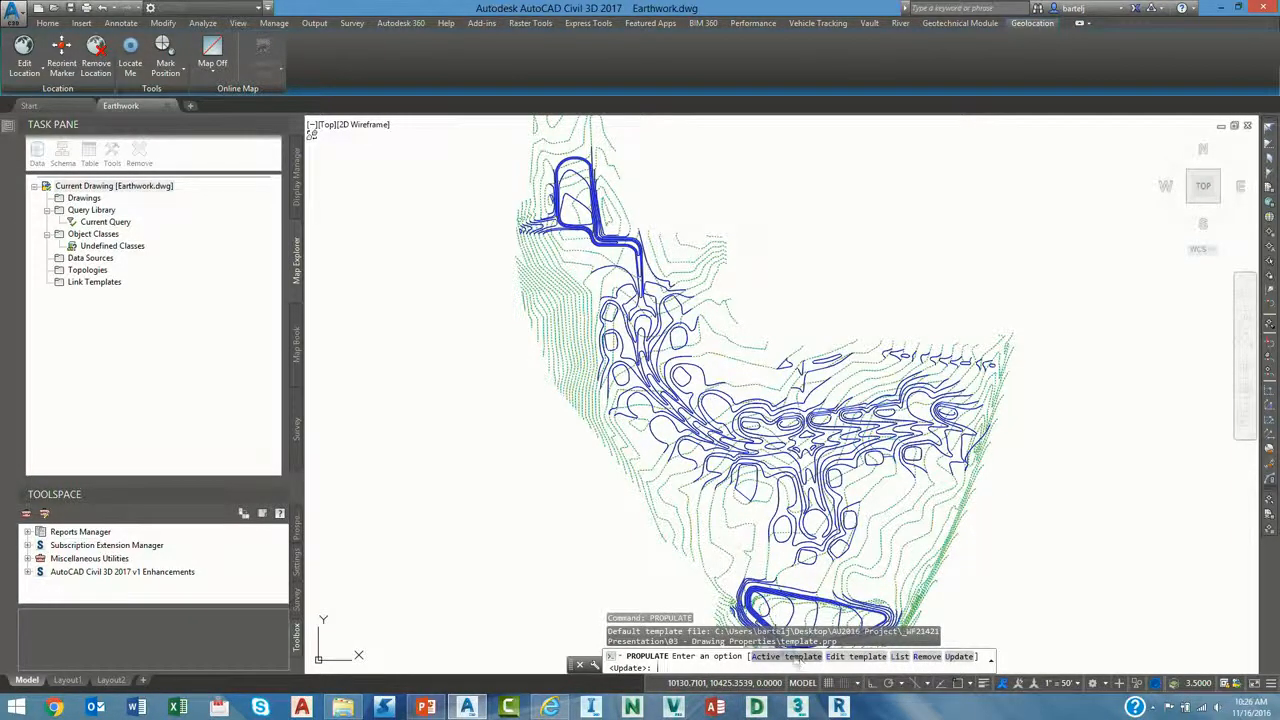
left_click(613, 278)
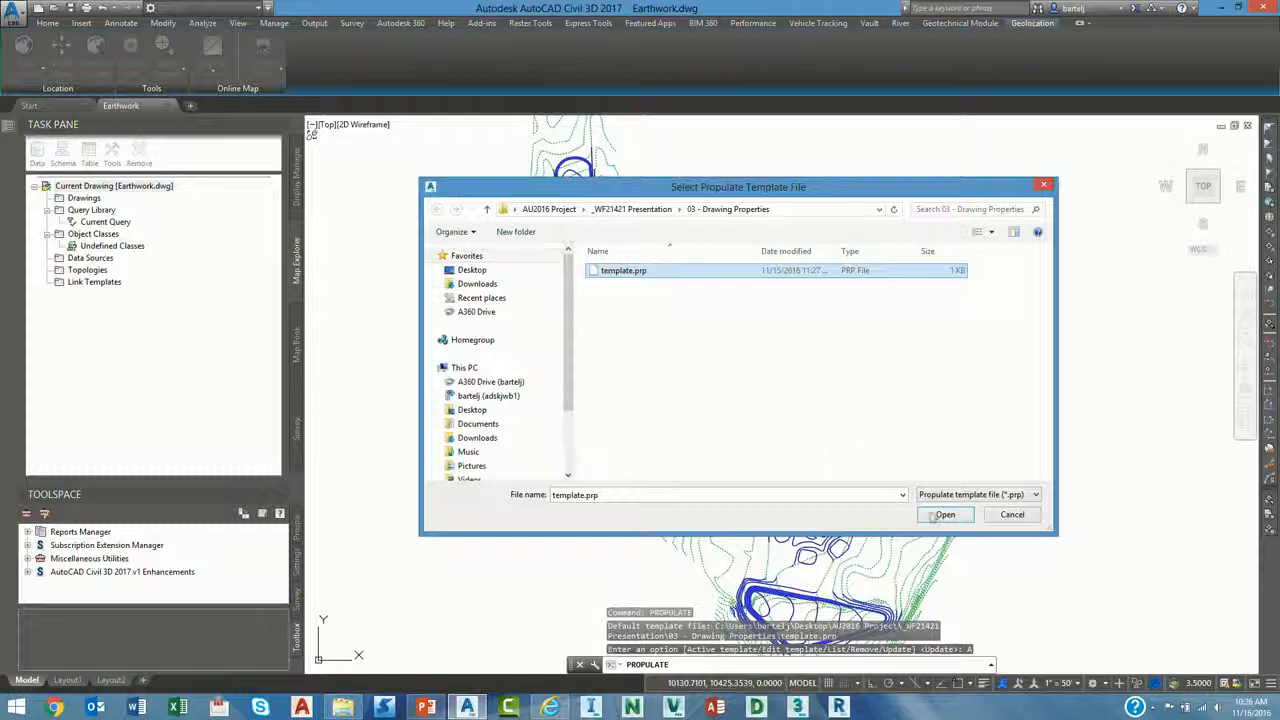
left_click(945, 514)
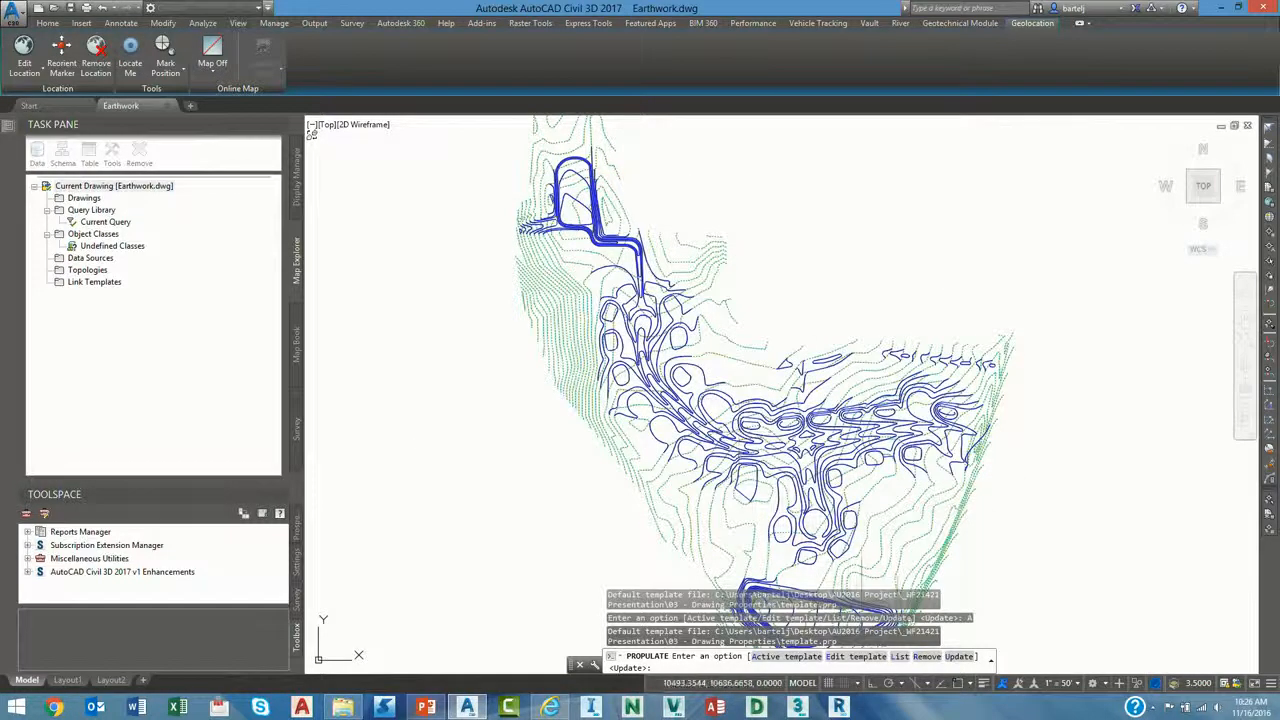
left_click(958, 657)
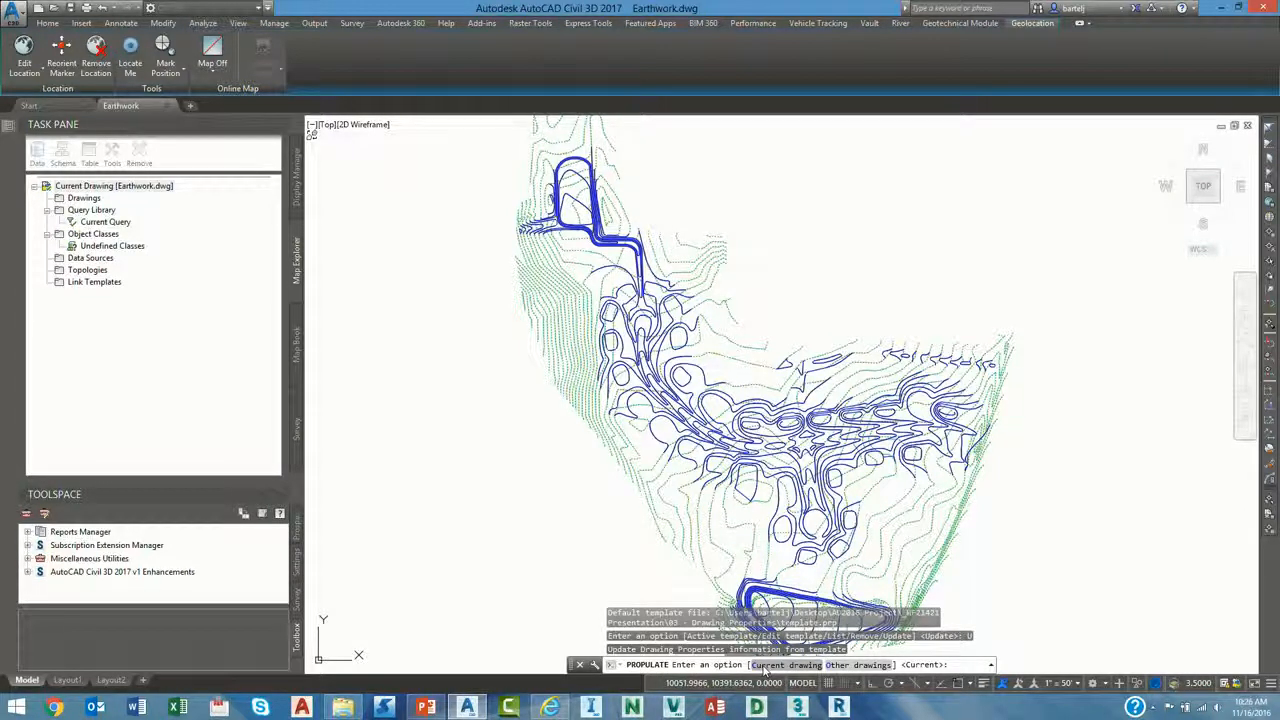
left_click(795, 666)
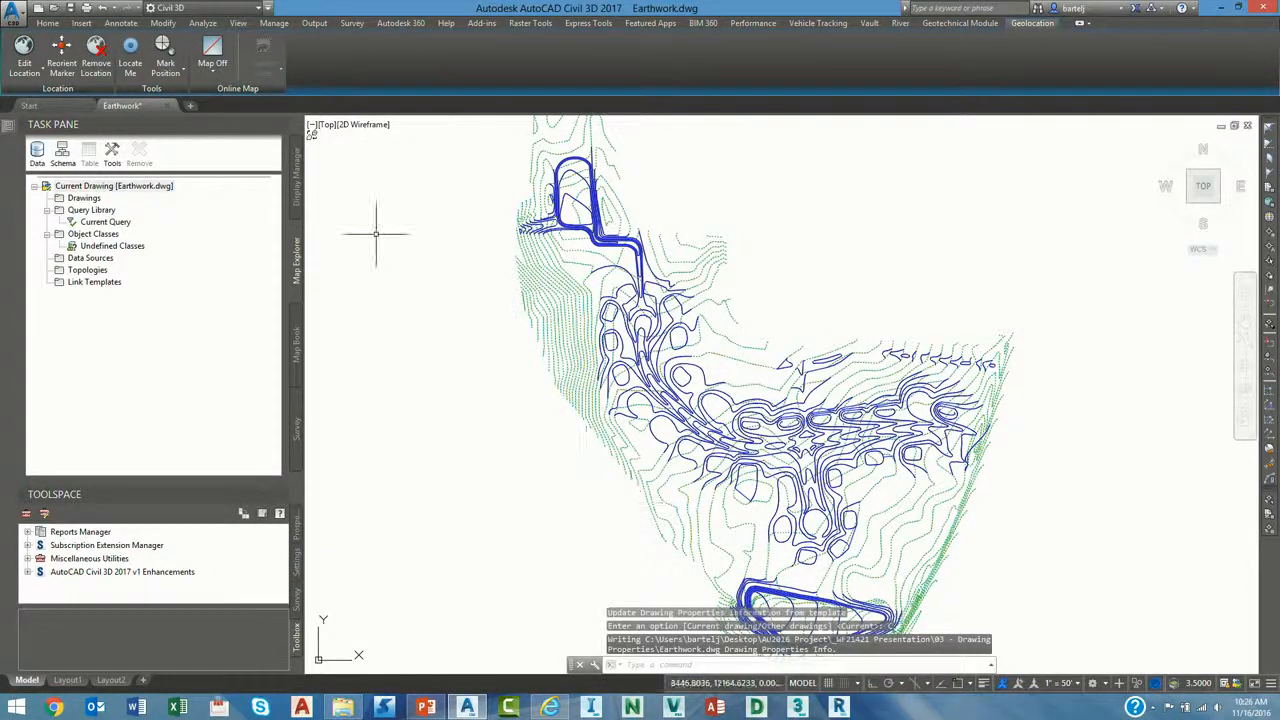
Check the custom properties of Earthwork.dwg and enter the Projection value IL83-EF as the summary keywords.
left_click(15, 12)
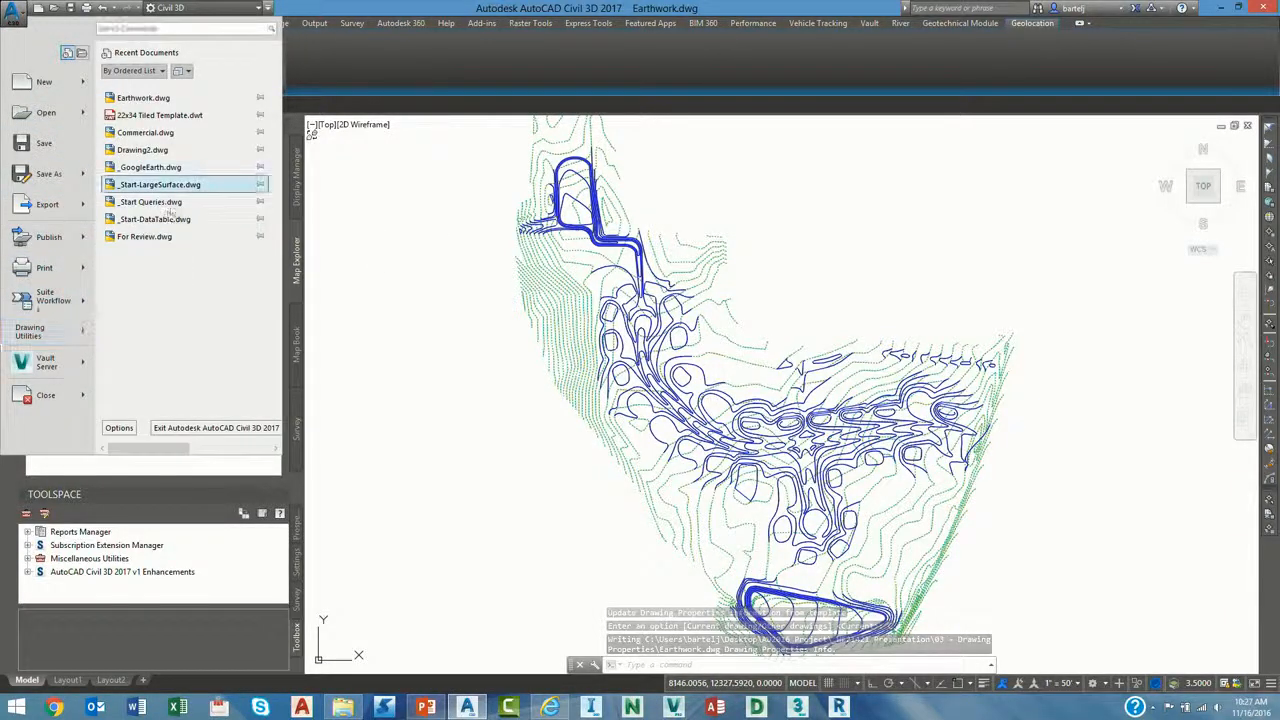
mouse_move(30, 331)
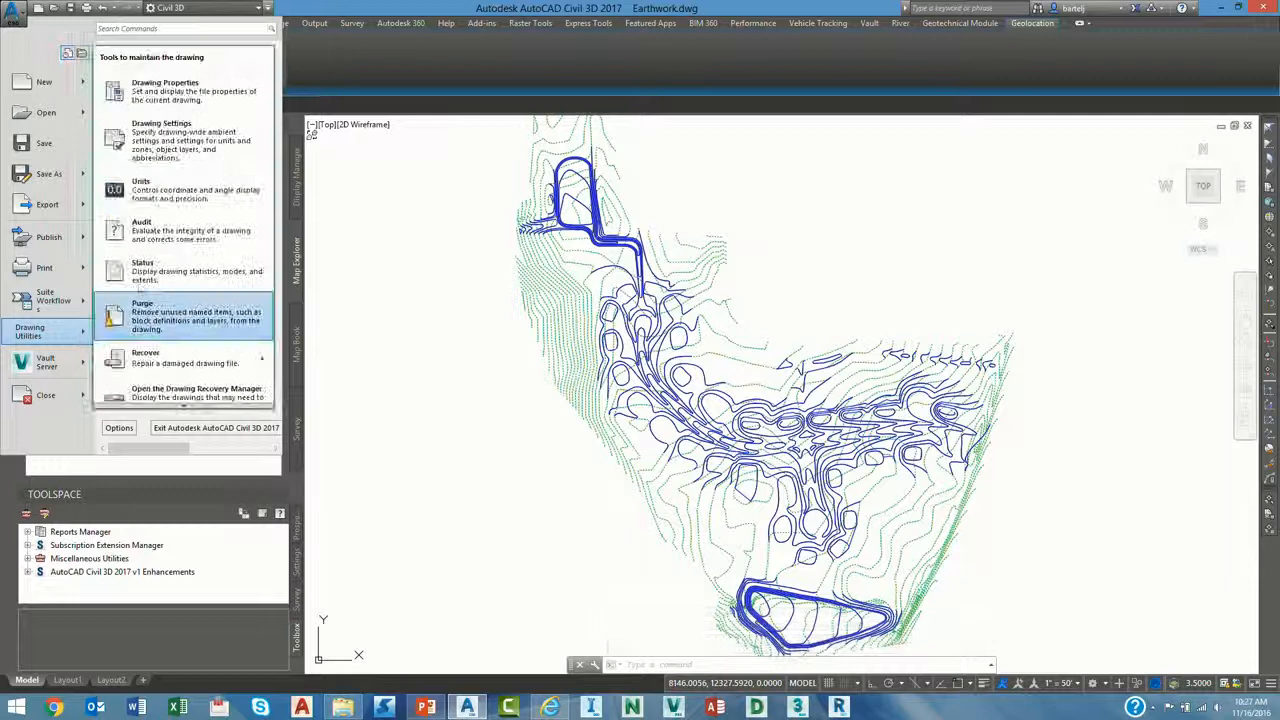
left_click(200, 112)
left_click(587, 214)
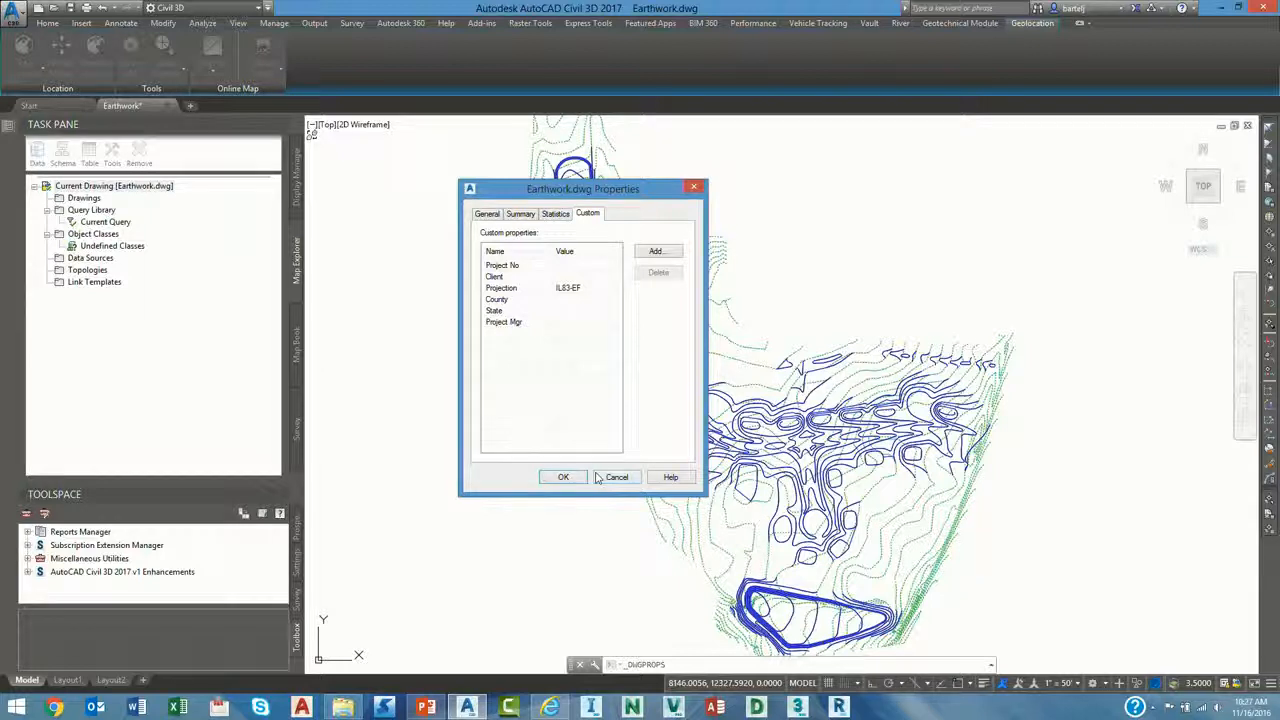
left_click(580, 288)
left_click(521, 214)
left_click(537, 295)
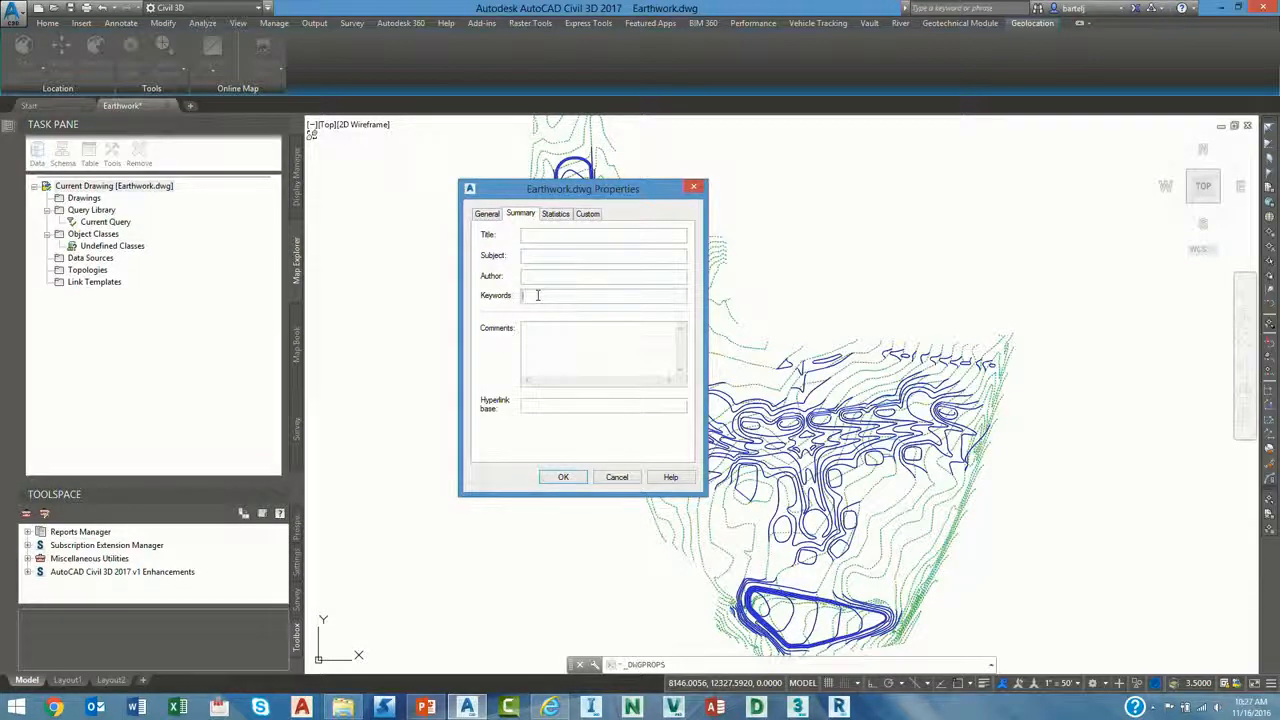
right_click(537, 295)
left_click(556, 349)
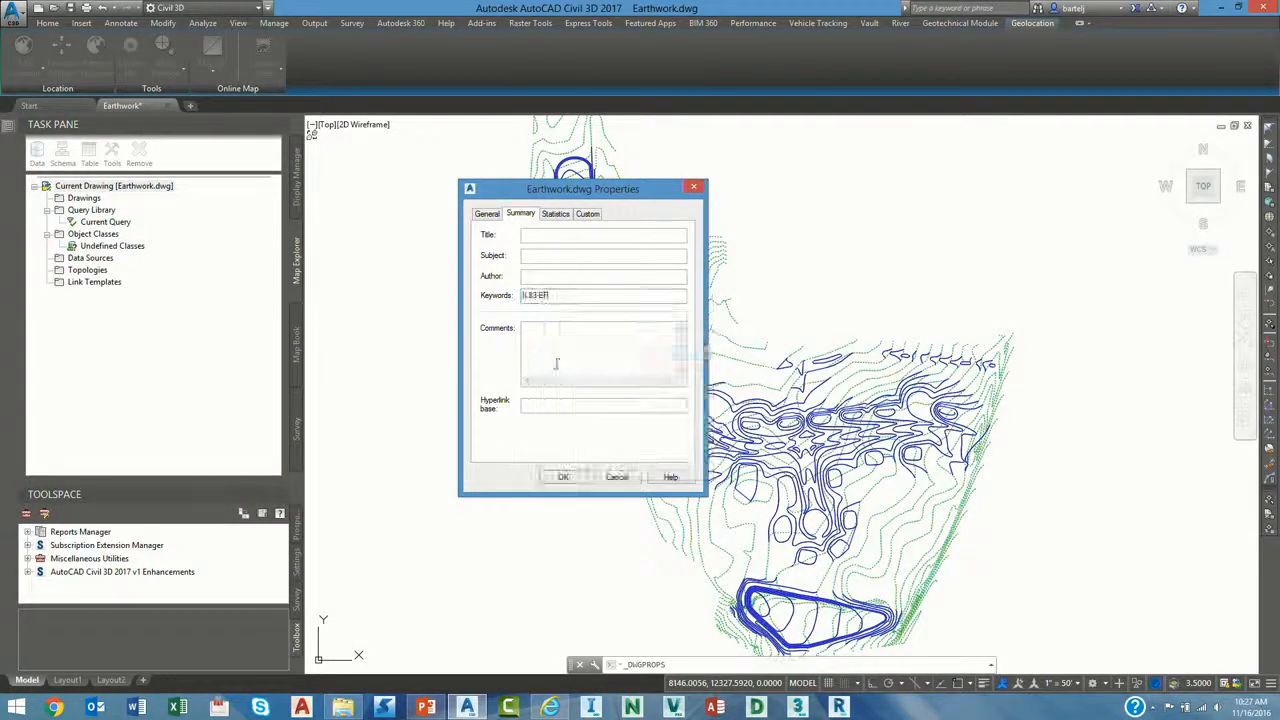
left_click(563, 477)
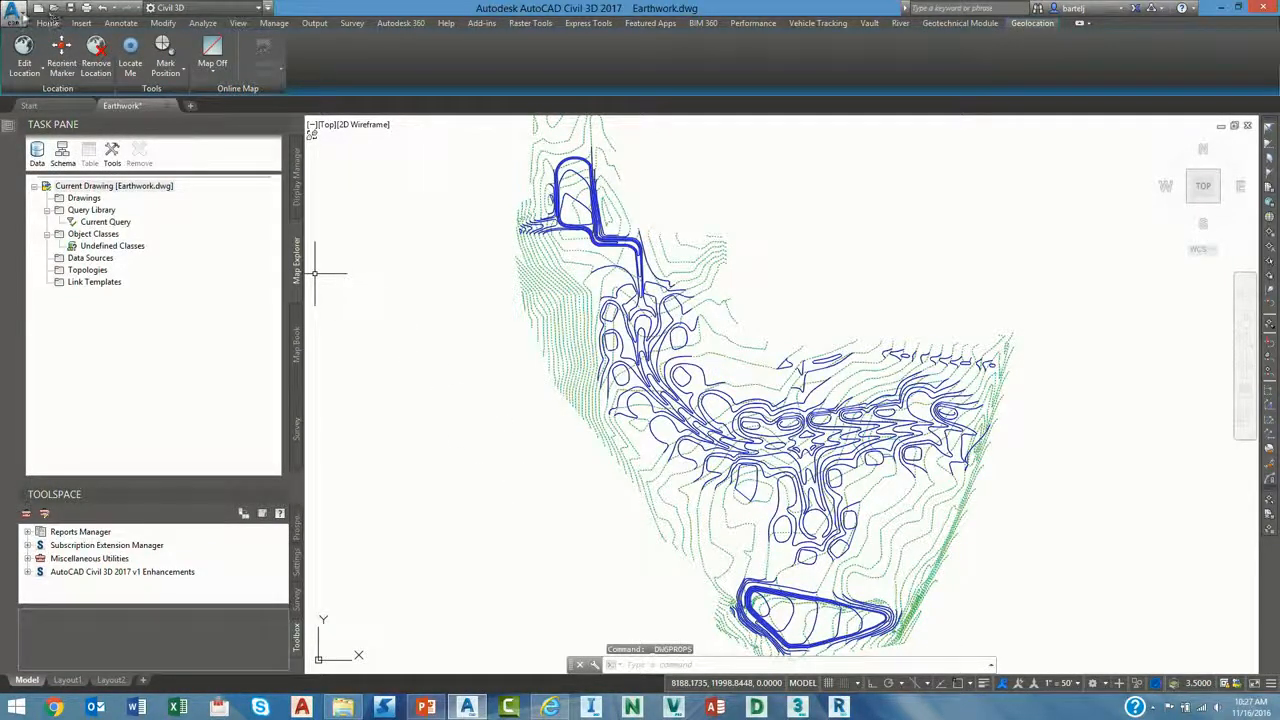
Close Earthwork.dwg and save its changes.
left_click(16, 12)
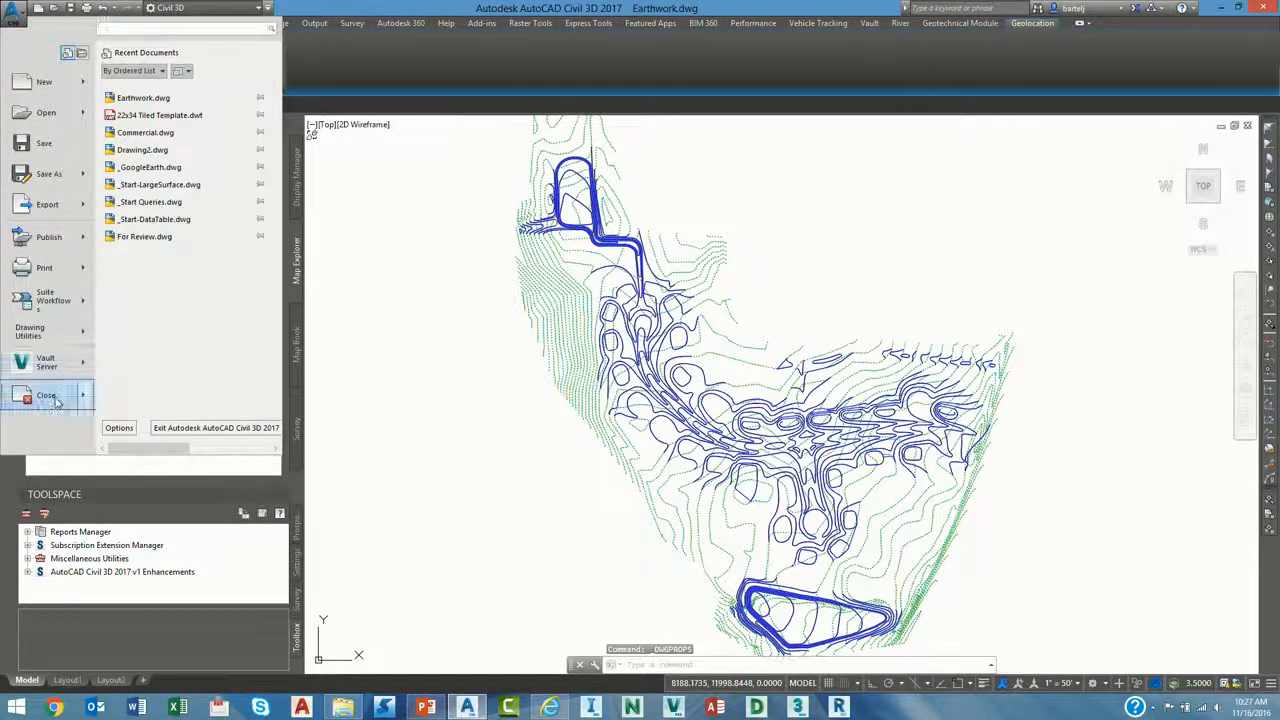
left_click(47, 396)
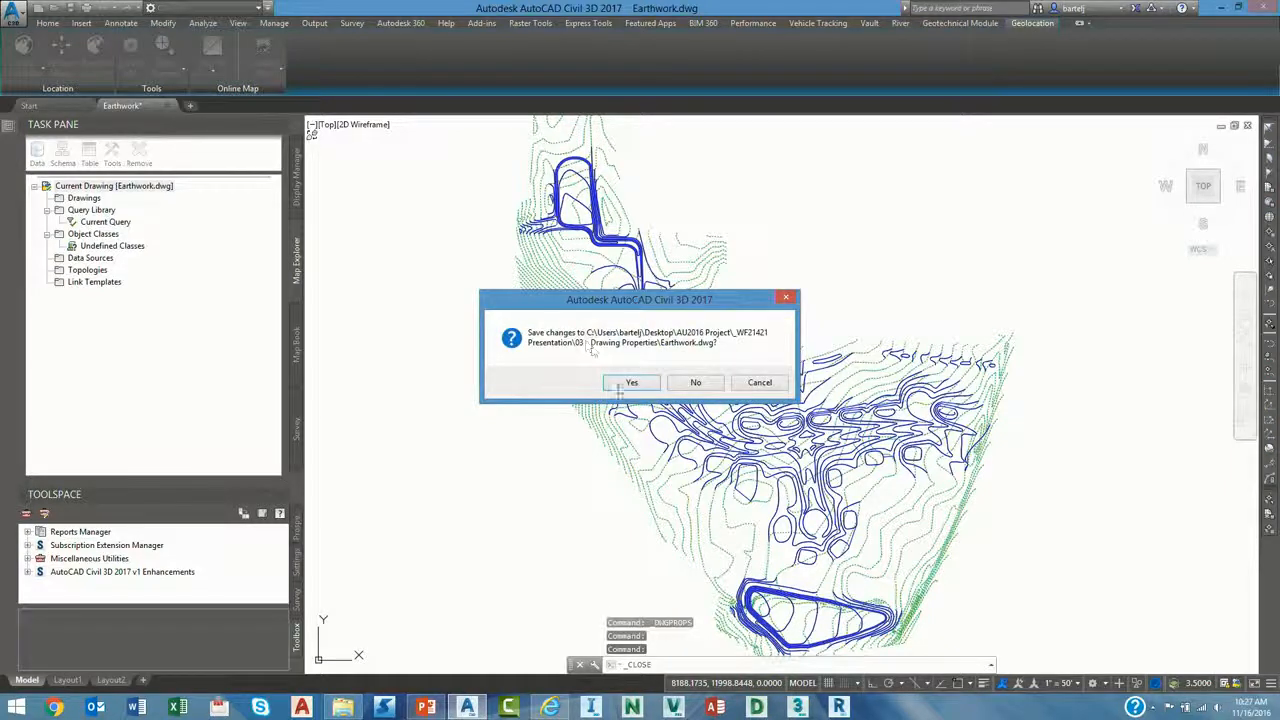
left_click(618, 384)
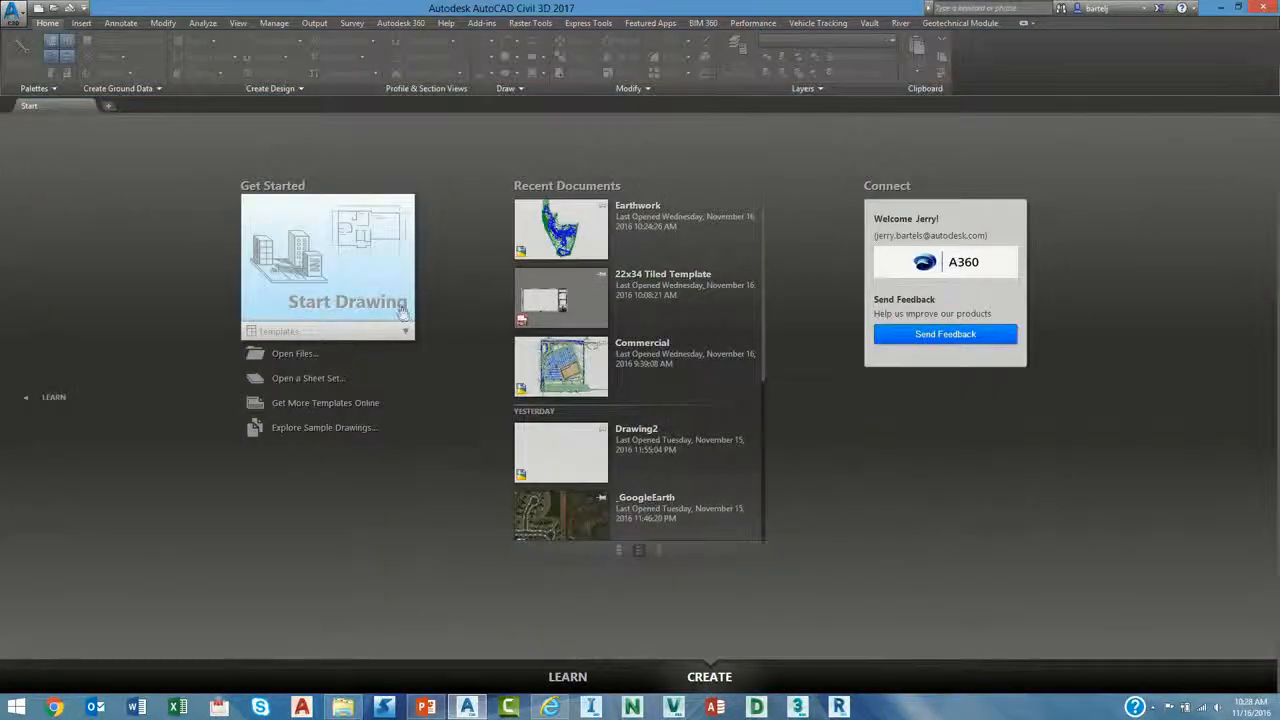
Start a new drawing and open DesignCenter with the ADC command.
left_click(300, 265)
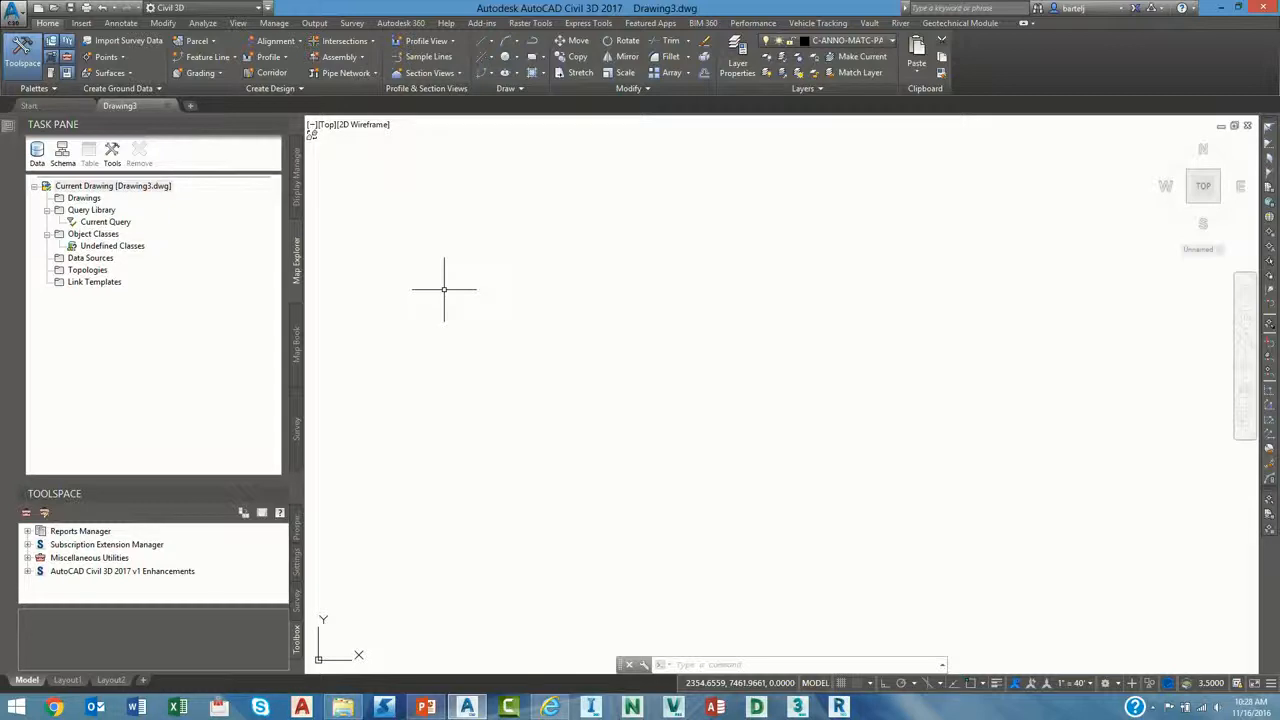
type("adc")
key("Return")
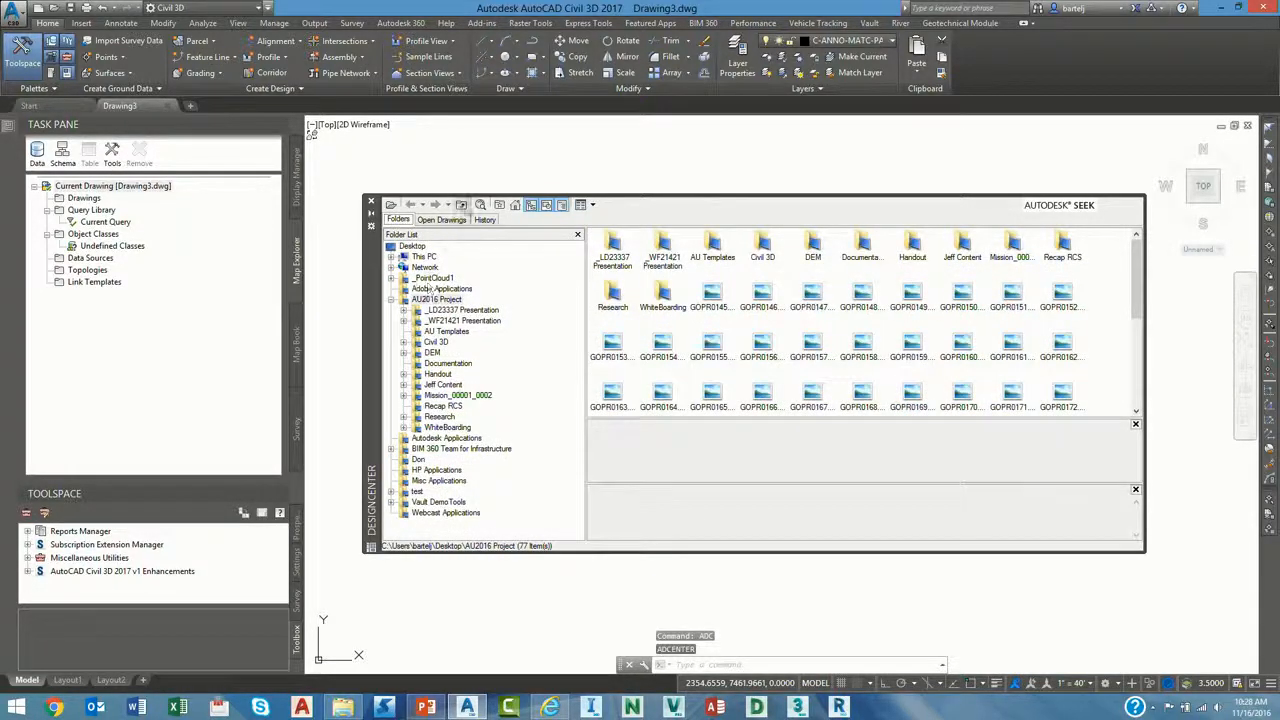
Search the AU2016 Project folder and its subfolders for drawings whose Keywords field matches IL*.
left_click(480, 204)
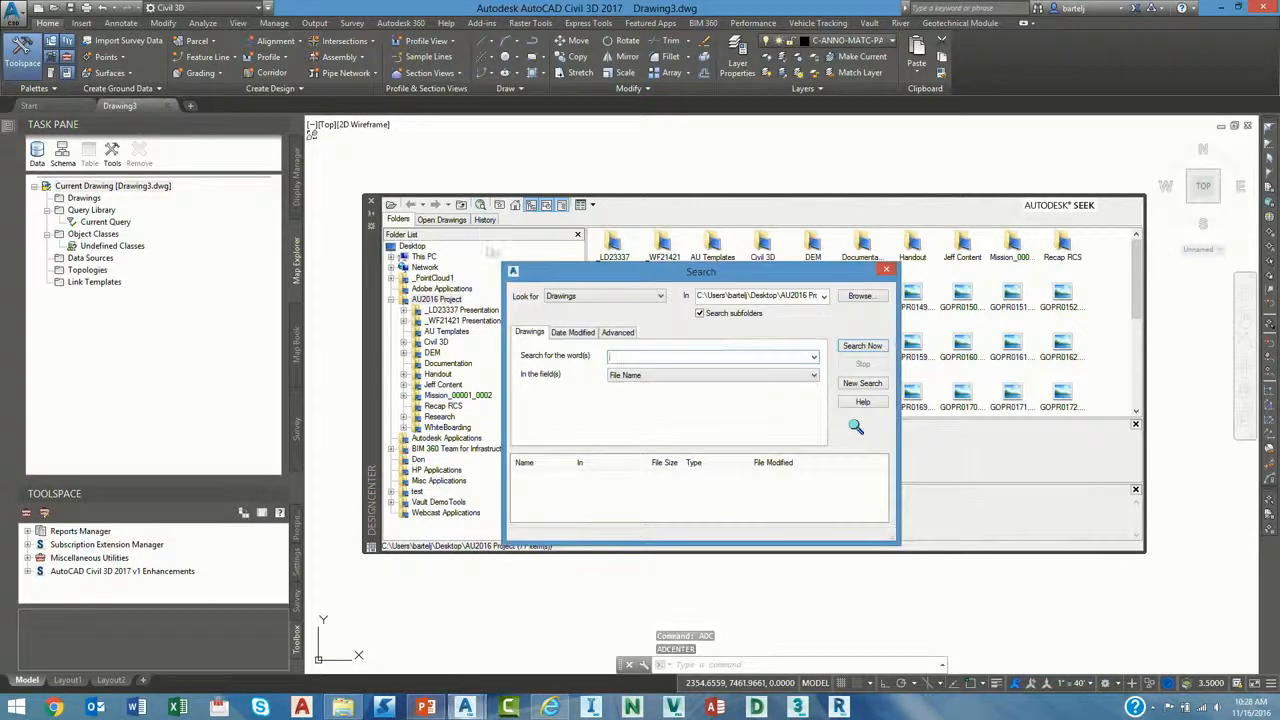
left_click_drag(566, 275, 421, 140)
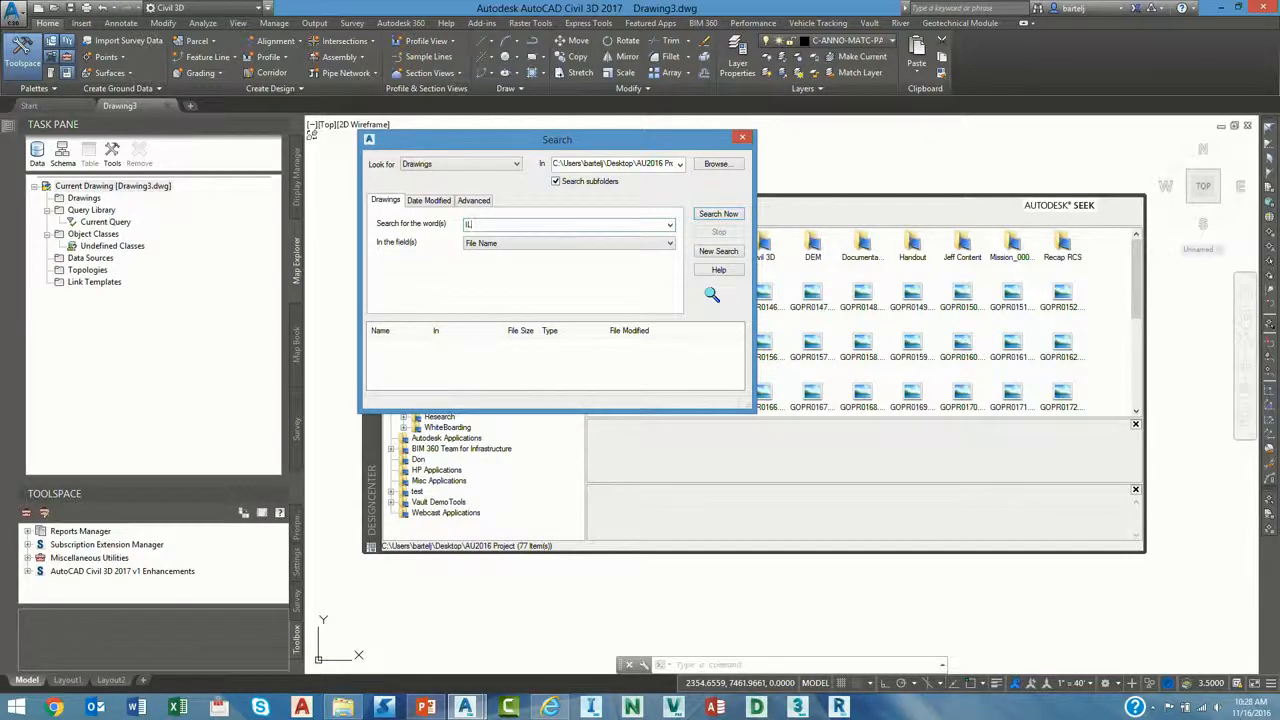
left_click(669, 244)
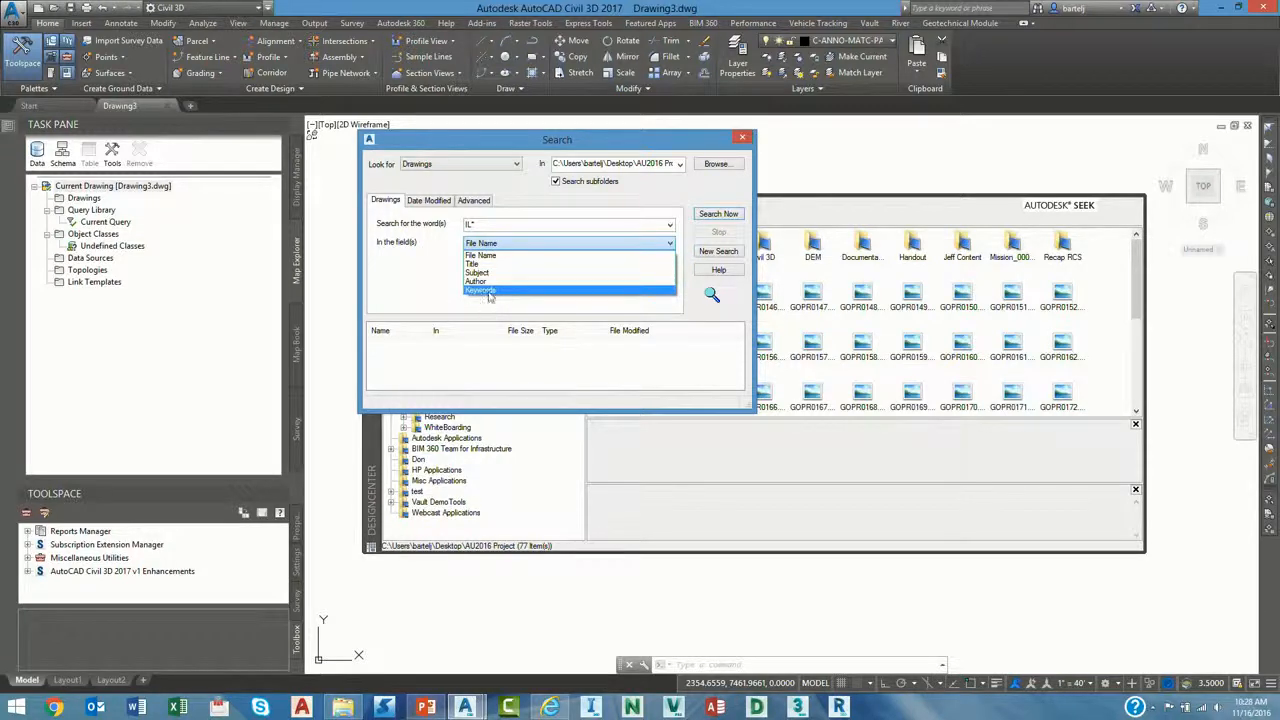
left_click(490, 291)
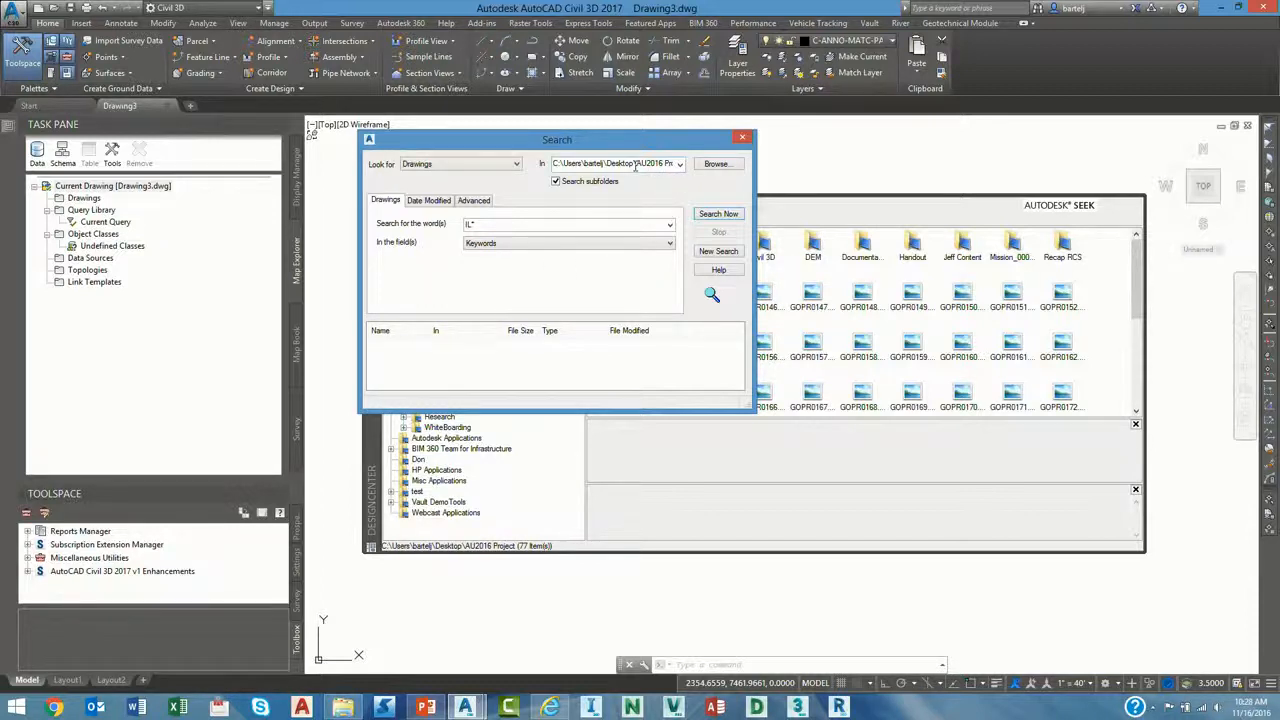
left_click(706, 215)
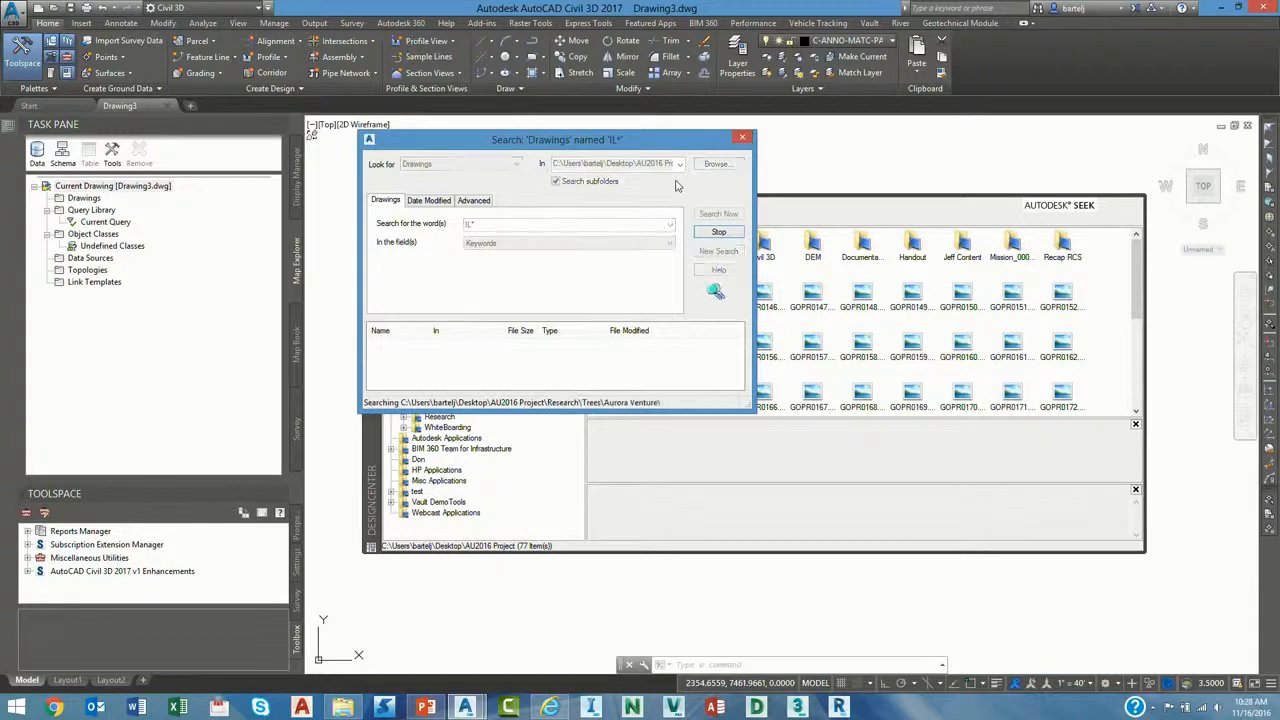
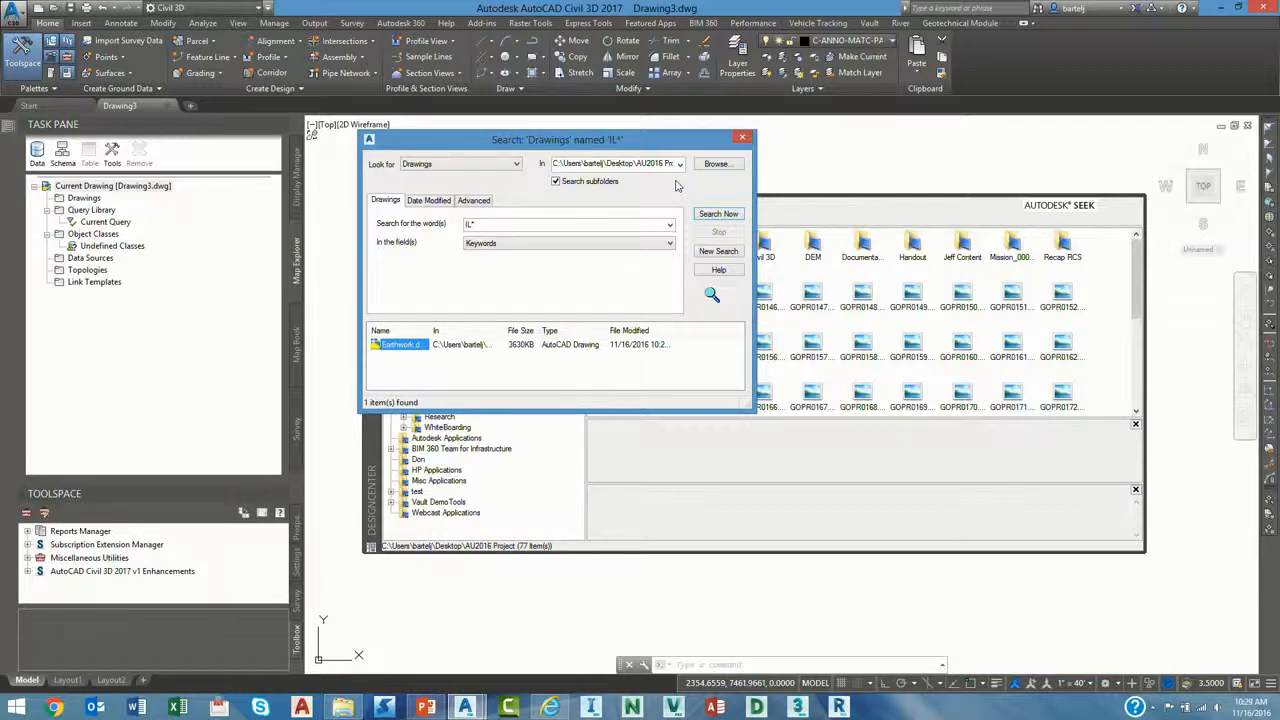
left_click(742, 137)
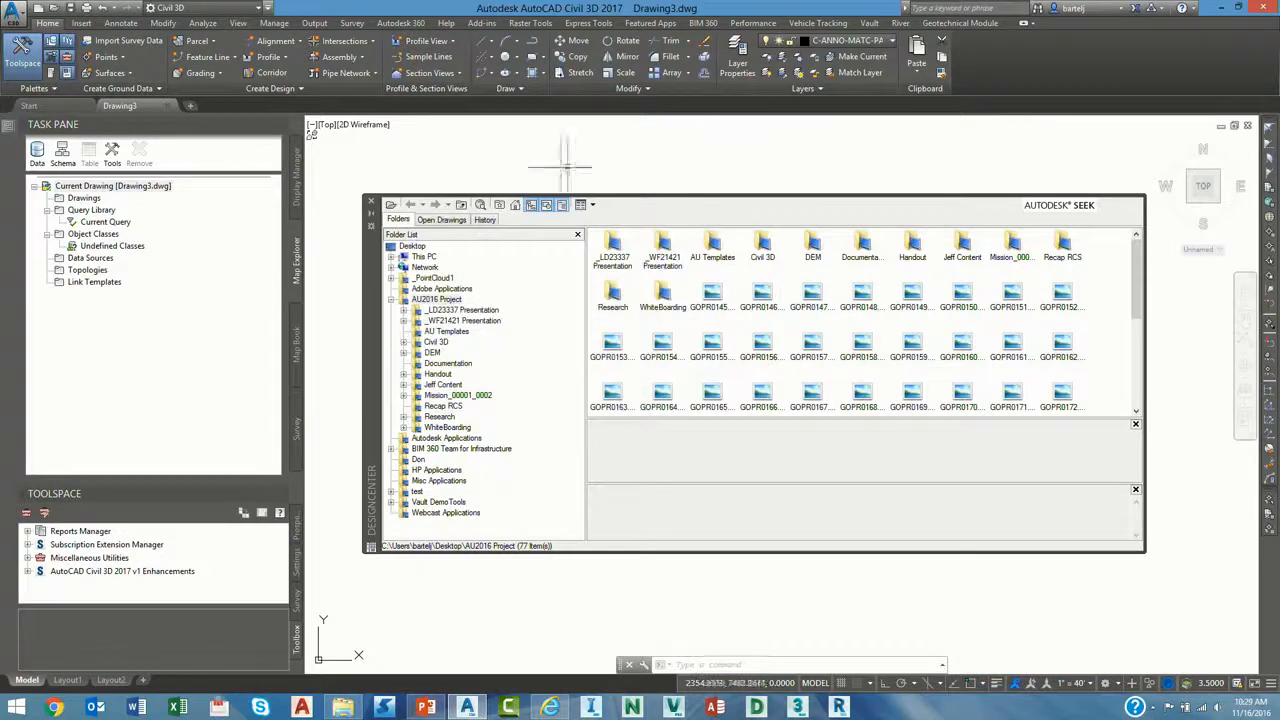
left_click(371, 204)
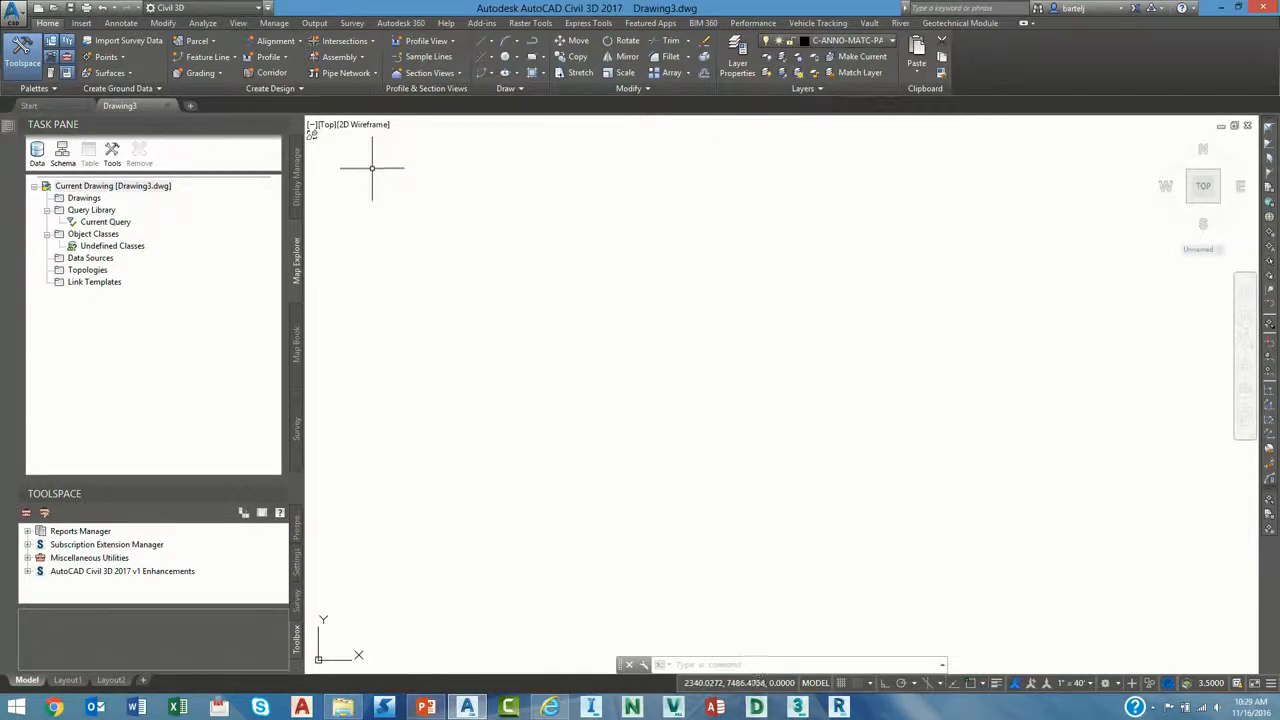
Open the drawing _Start-DataTable.dwg from the 04 - Site Data Table folder of _WF21421 Presentation.
left_click(17, 14)
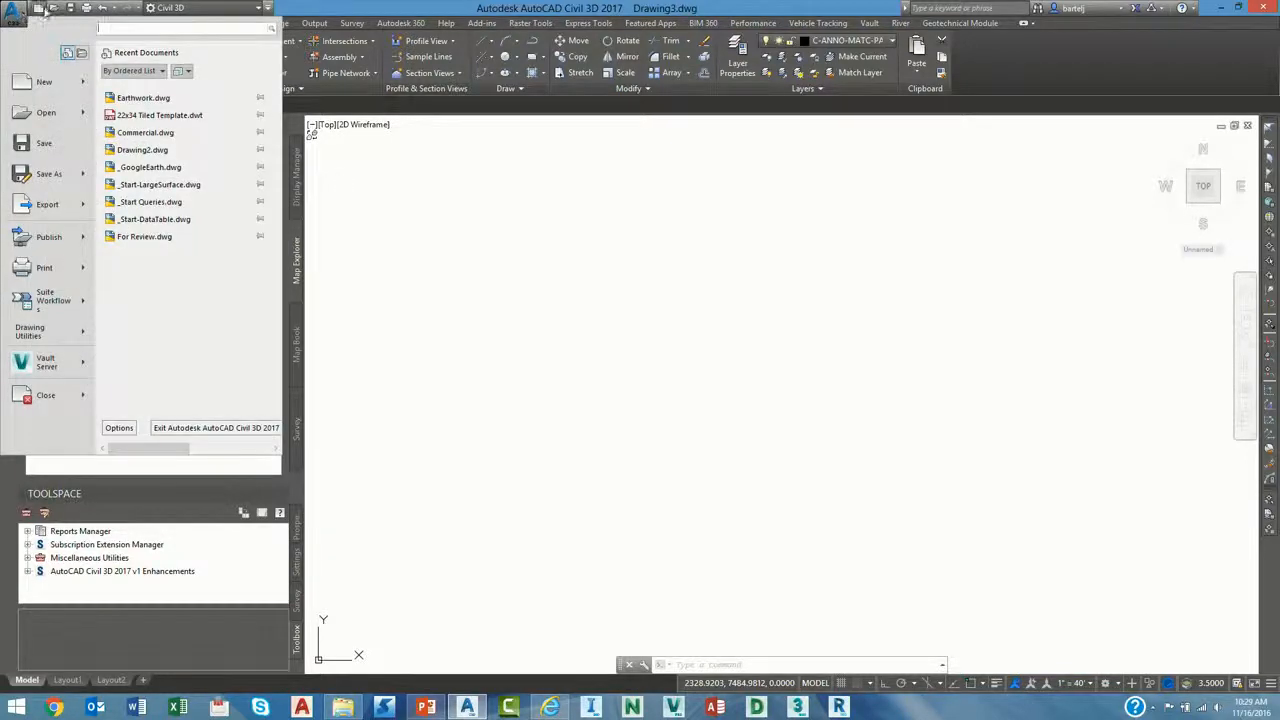
key("Escape")
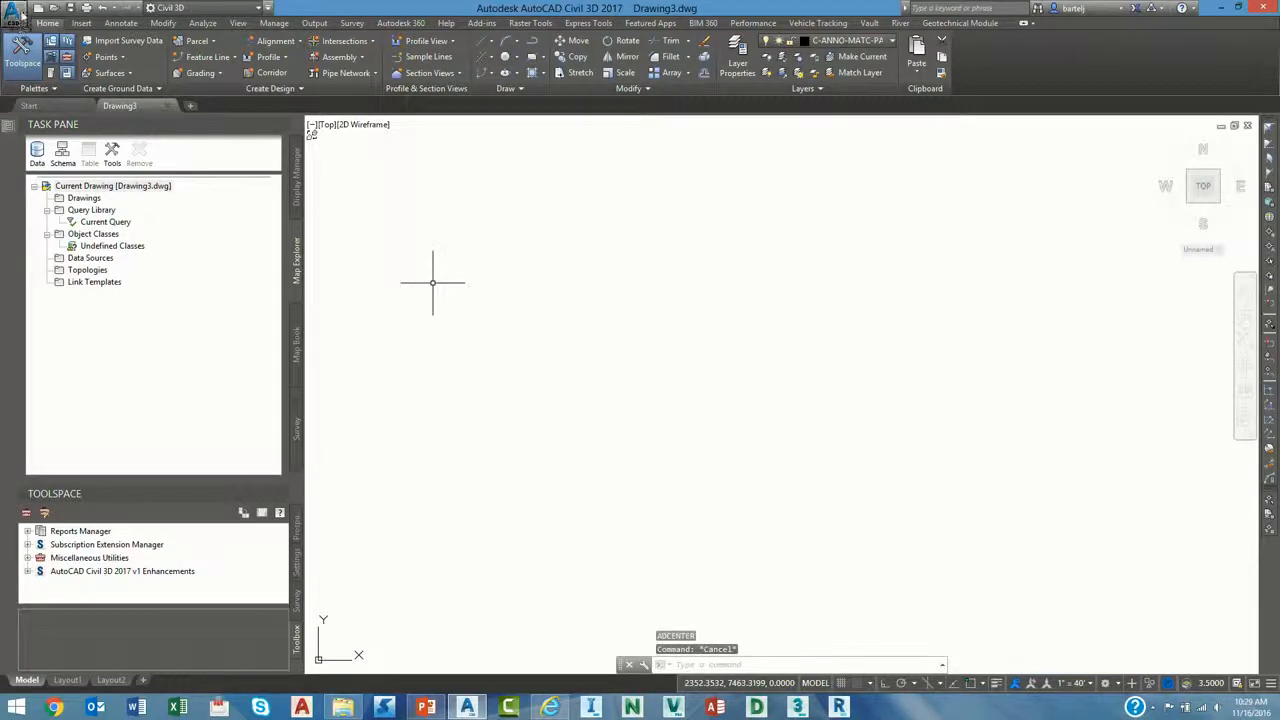
left_click(17, 14)
left_click(55, 9)
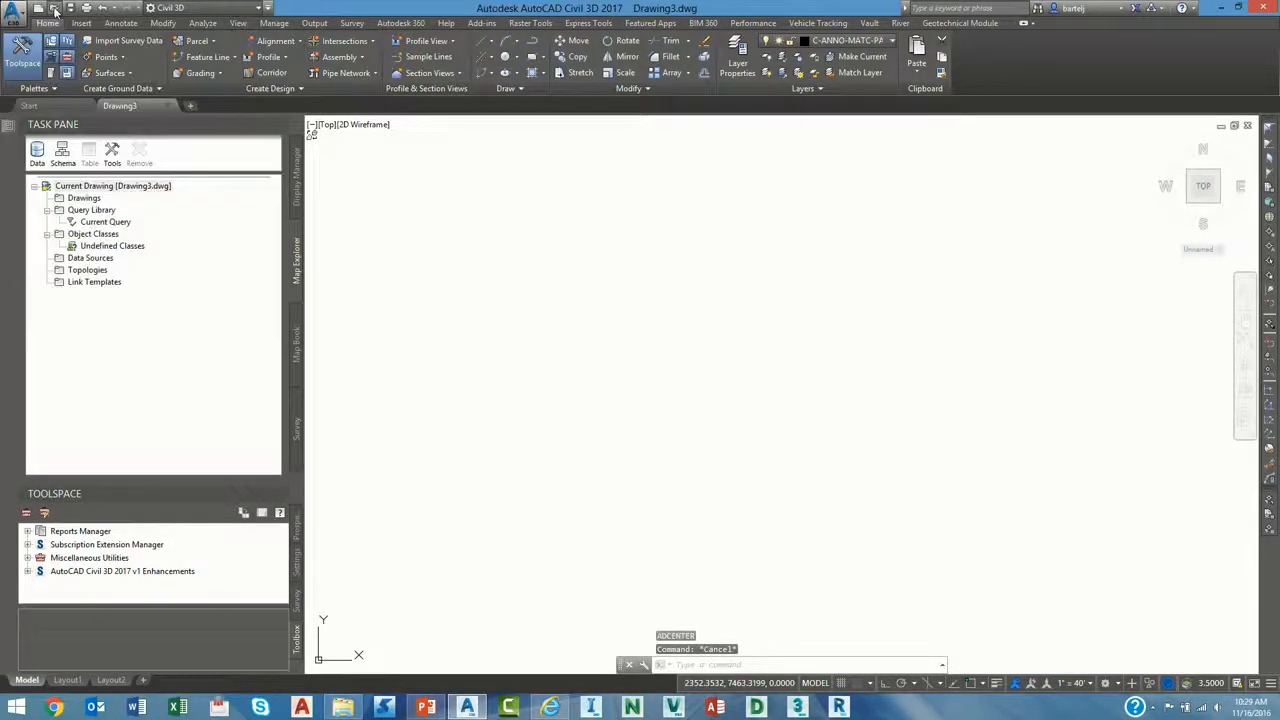
left_click(55, 9)
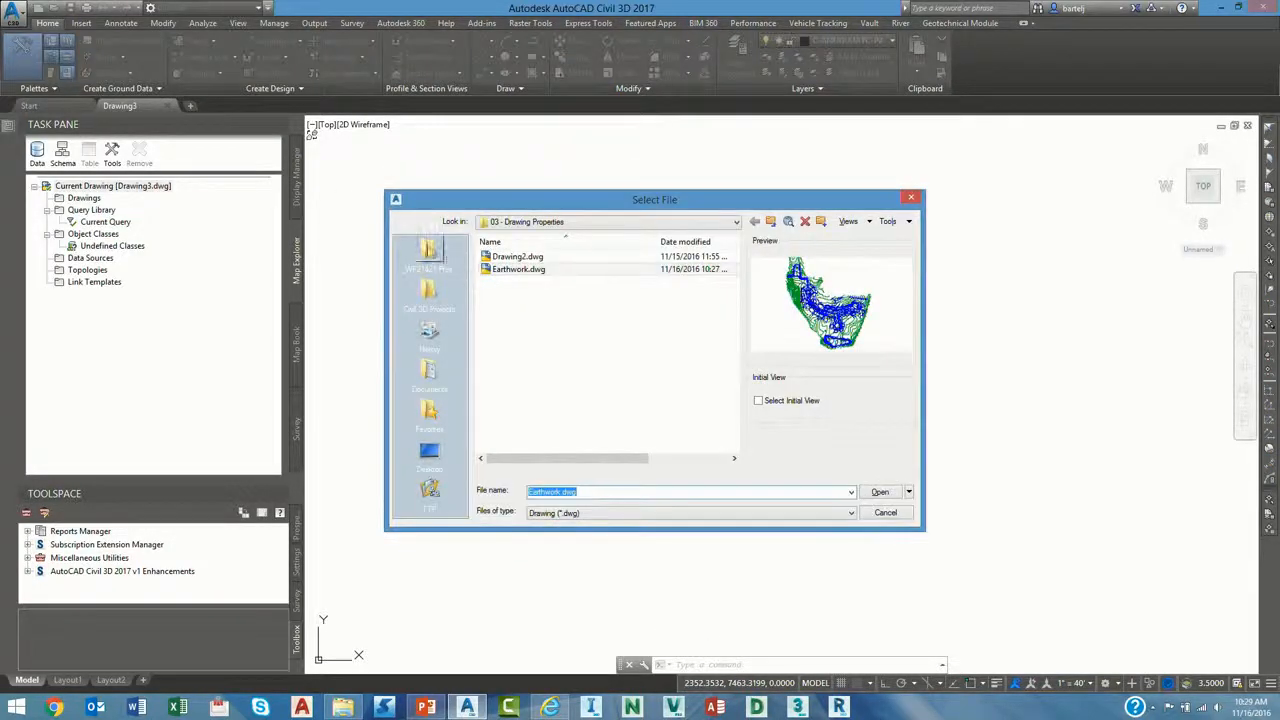
left_click(429, 250)
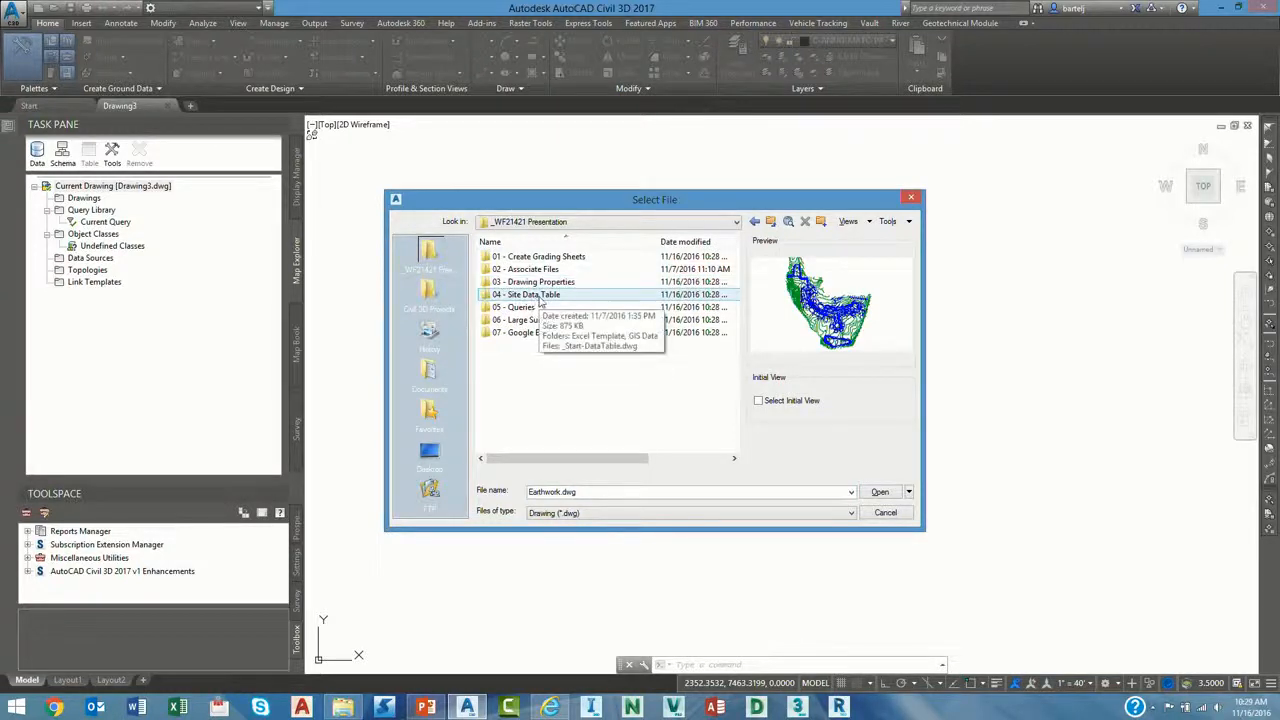
left_click(543, 299)
double_click(543, 299)
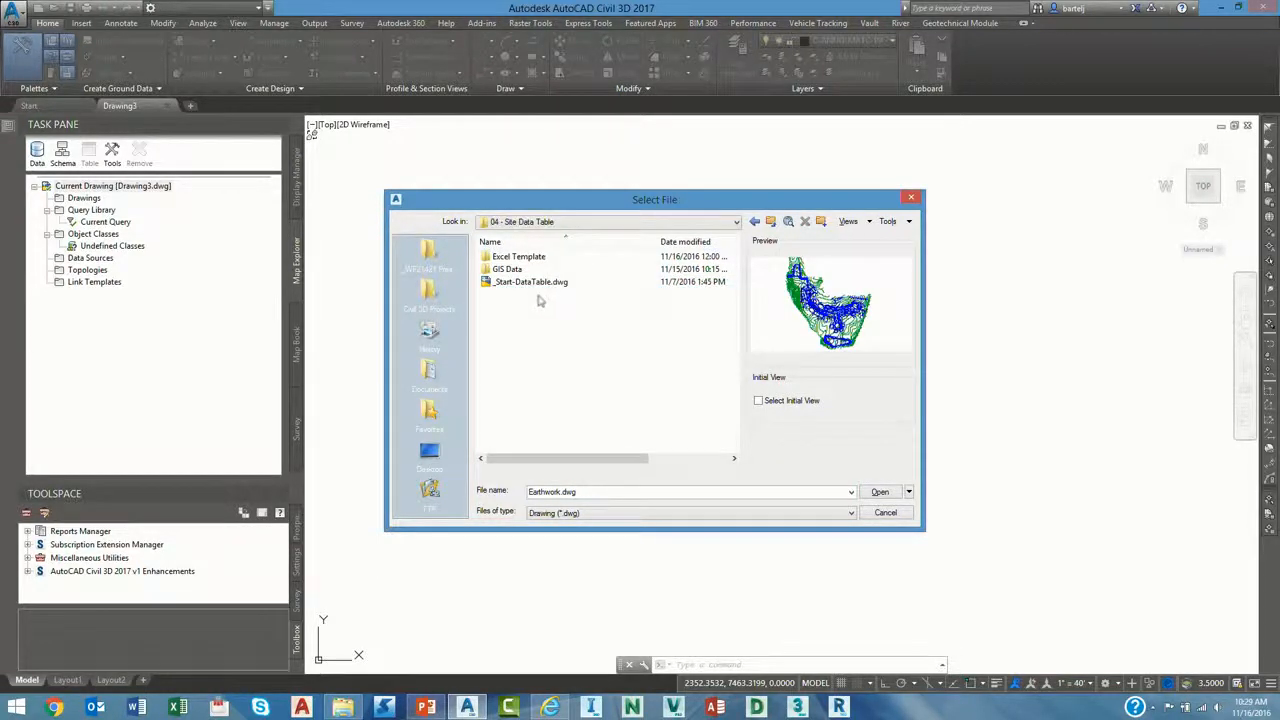
left_click(528, 283)
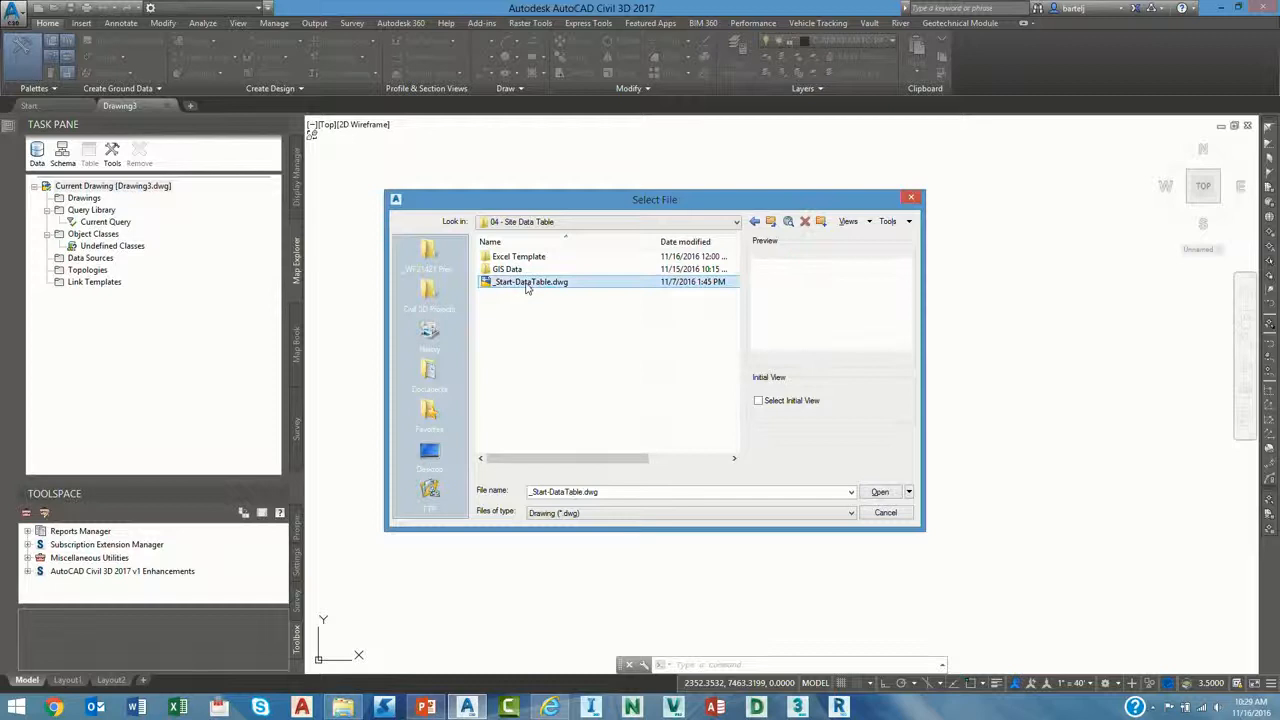
left_click(882, 492)
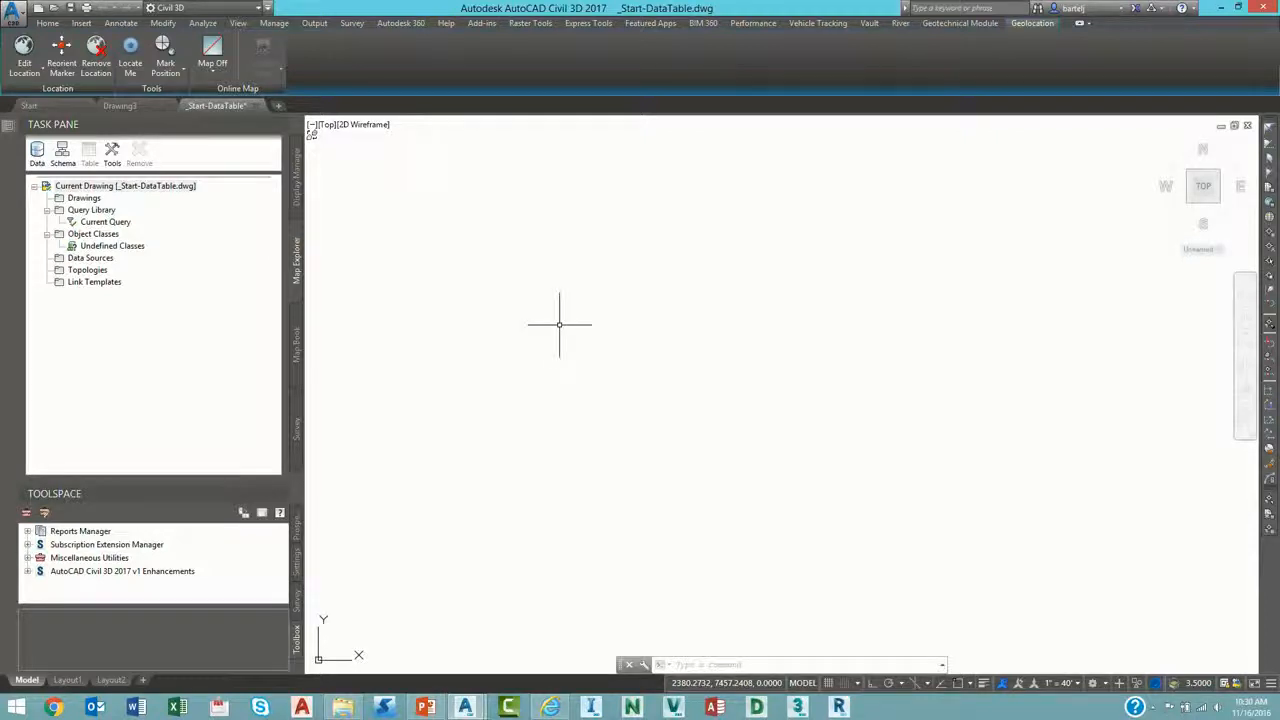
Run MAPIMPORT and load the shapefile Lots.shp from the GIS Data folder inside 04 - Site Data Table.
type("amp")
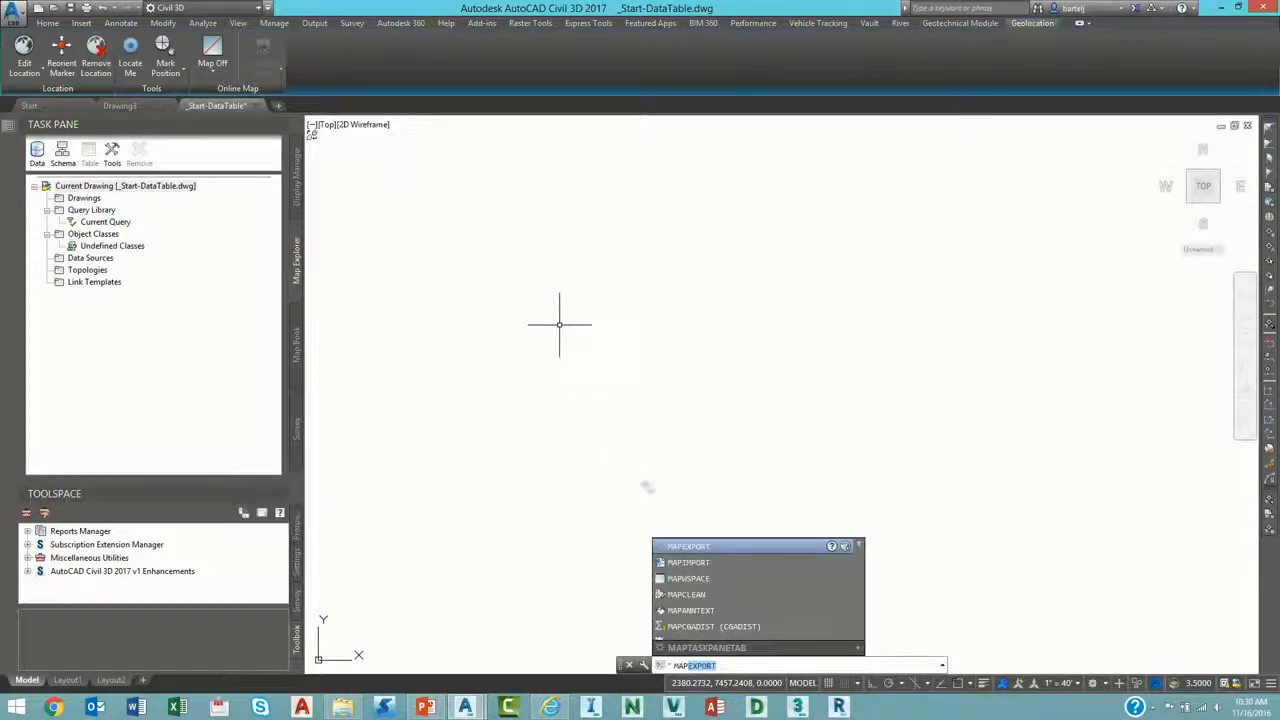
left_click(706, 562)
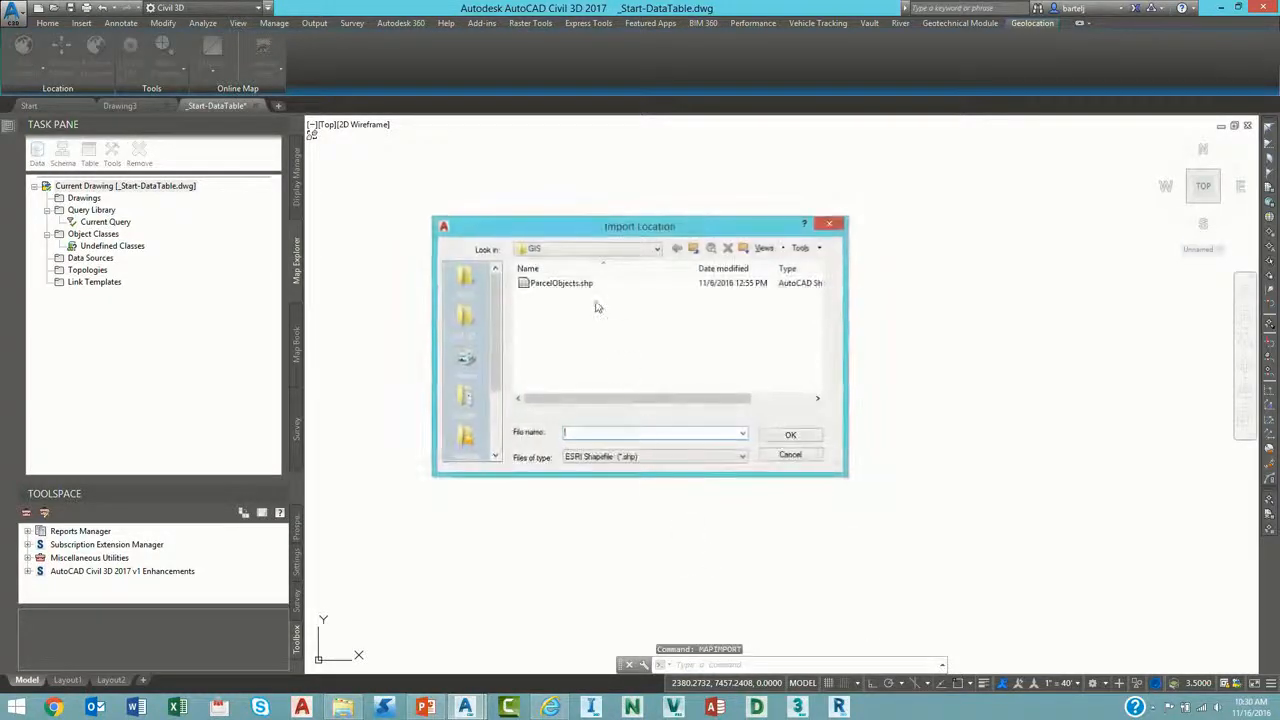
left_click(465, 285)
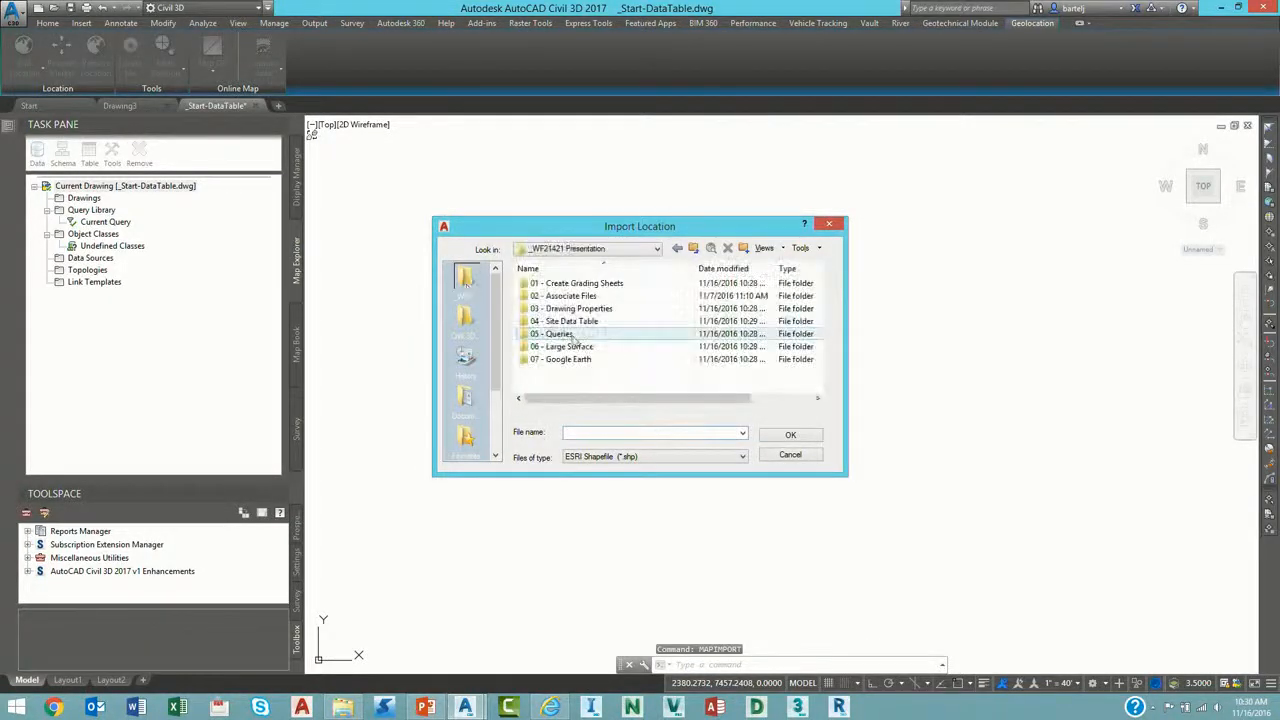
double_click(548, 324)
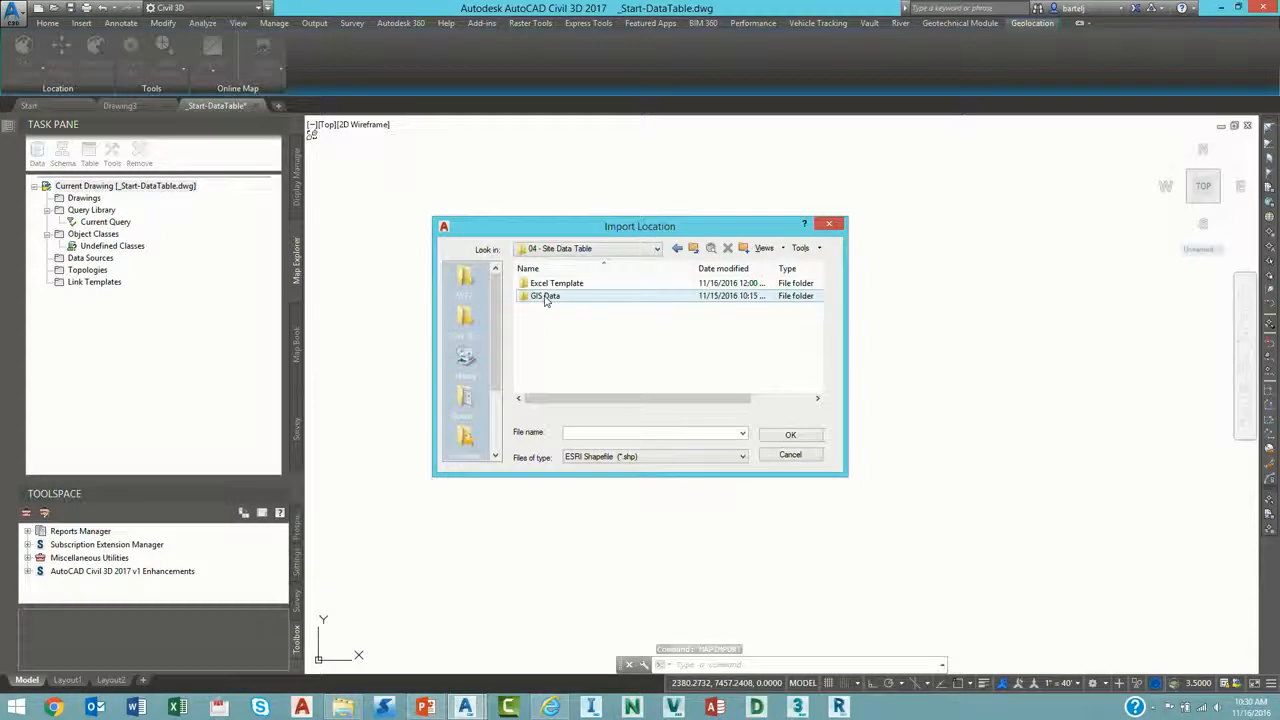
double_click(546, 296)
left_click(545, 284)
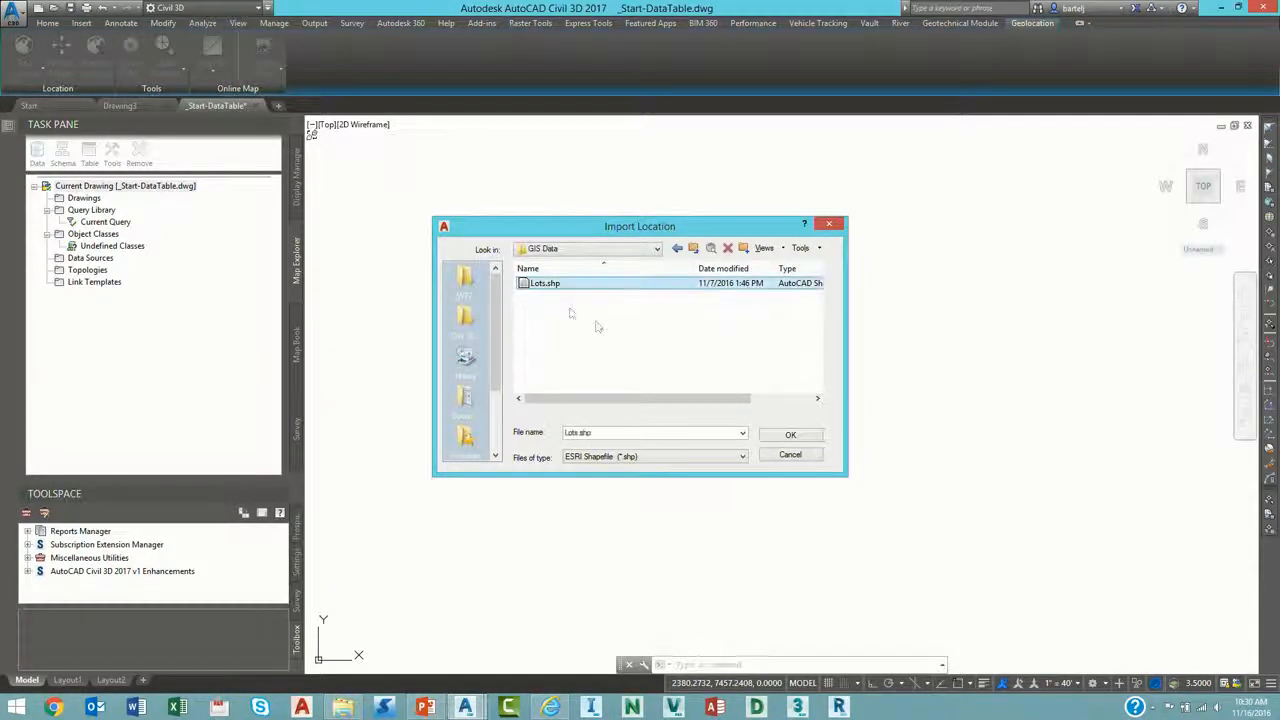
left_click(790, 434)
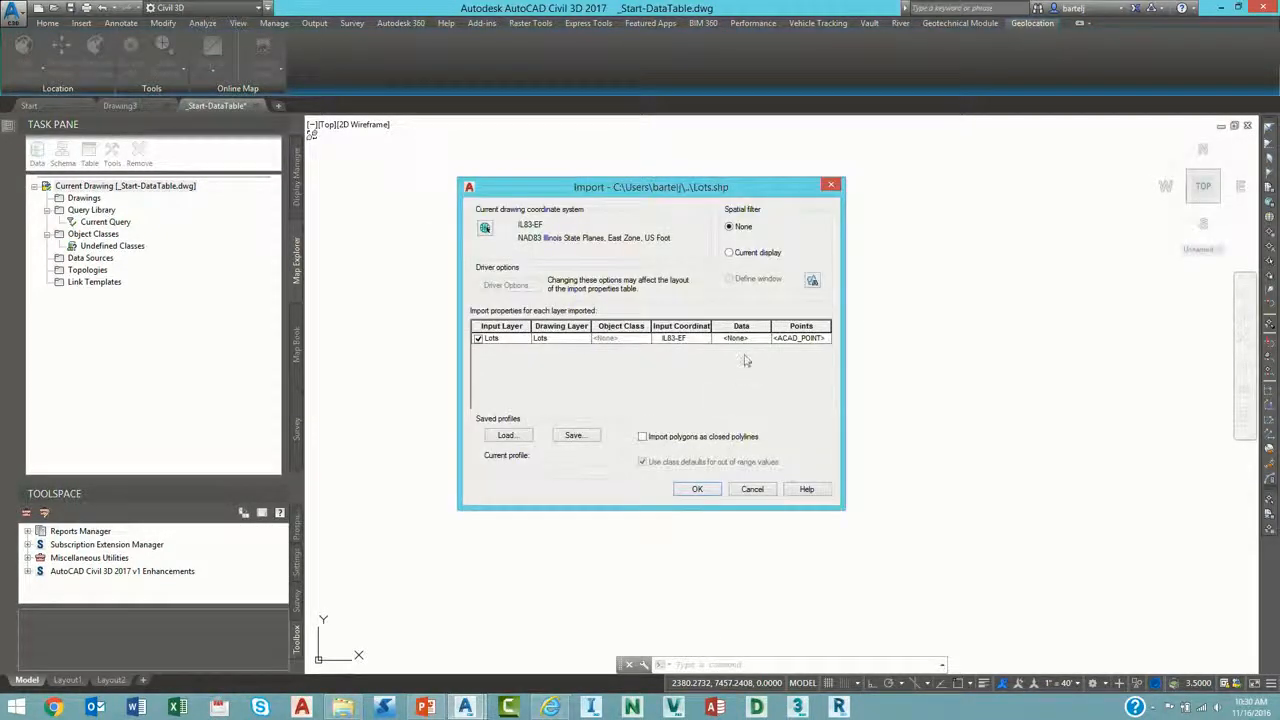
Import the lots with their attributes as object data in the Lots table and polygons as closed polylines.
left_click(752, 339)
left_click(763, 339)
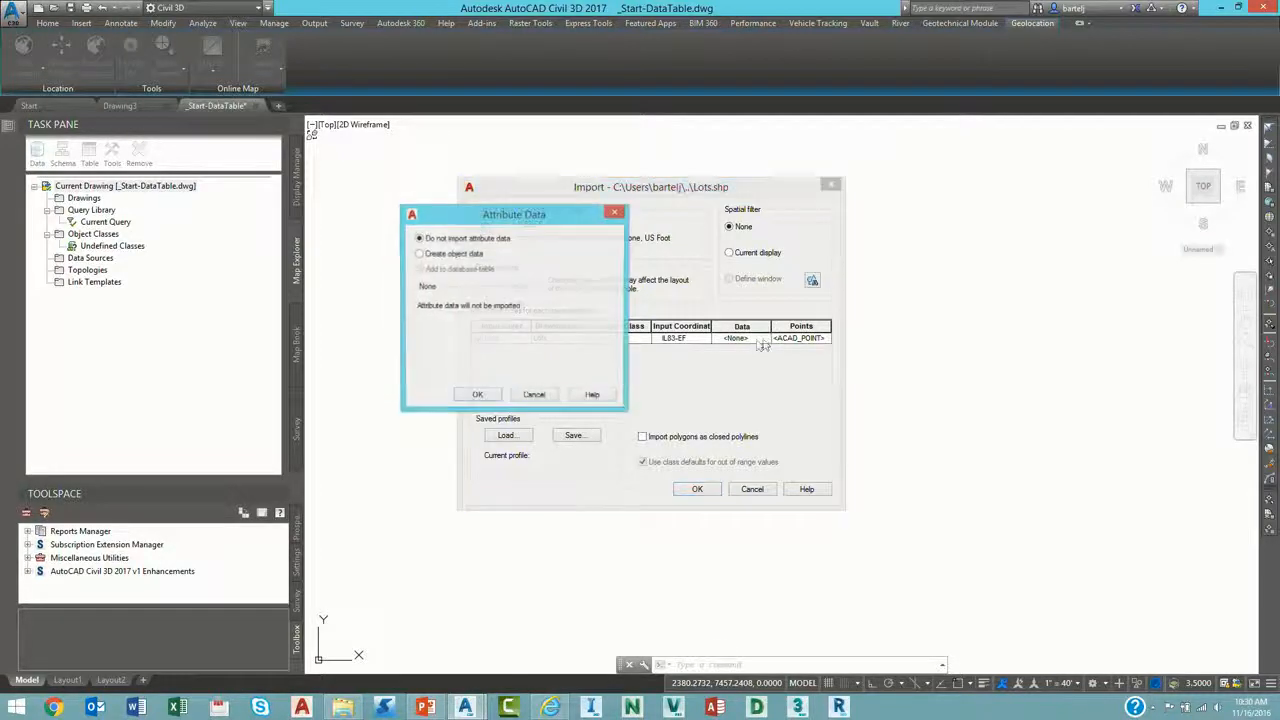
left_click(419, 254)
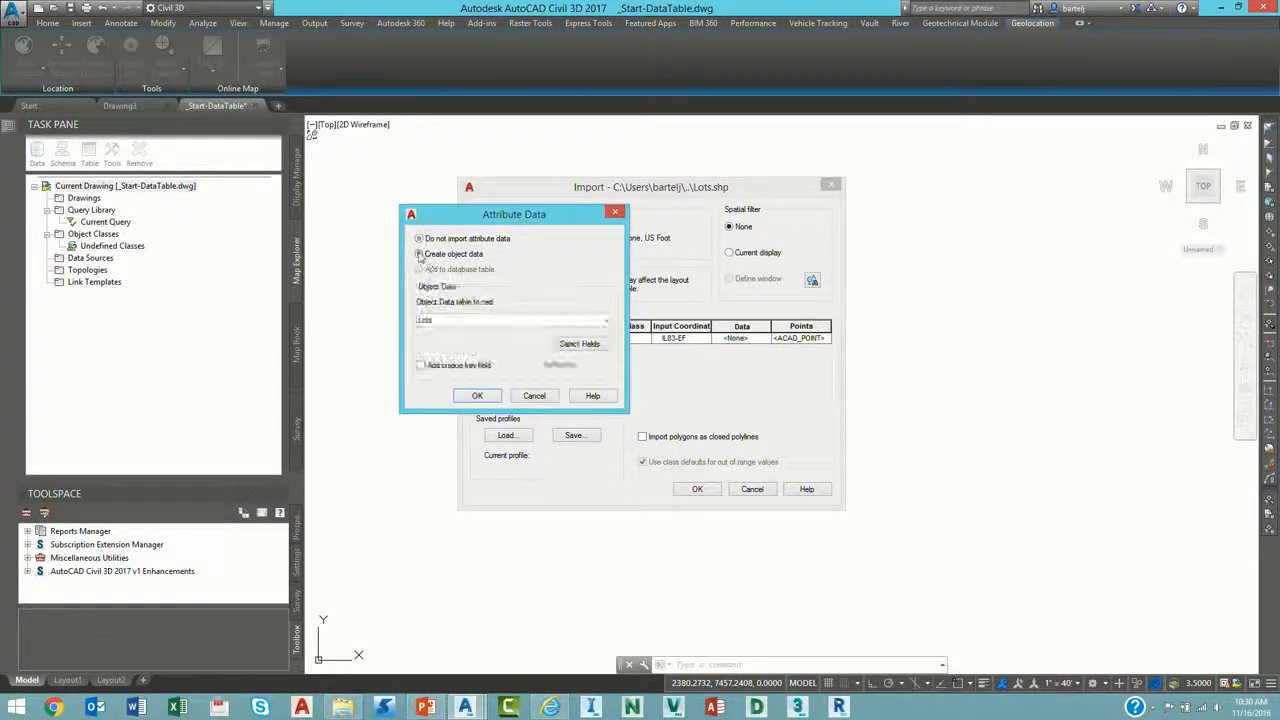
left_click(580, 344)
left_click(870, 457)
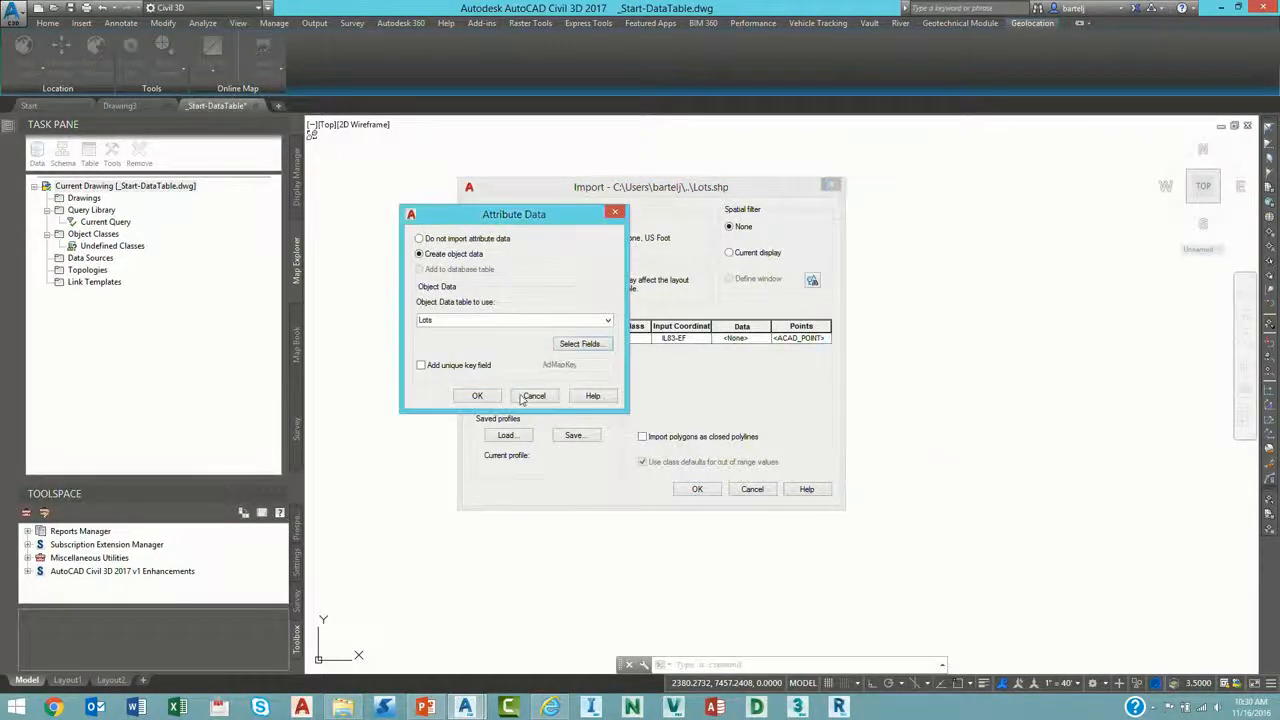
left_click(477, 396)
left_click(643, 437)
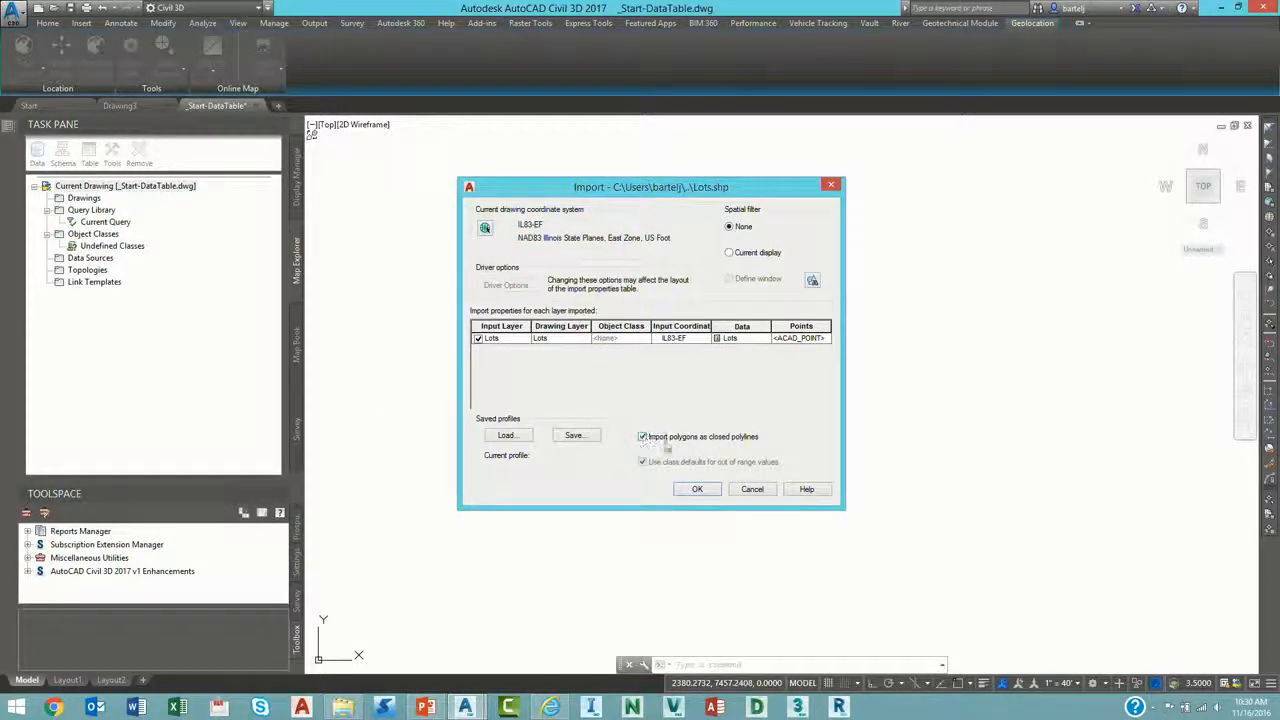
left_click(697, 489)
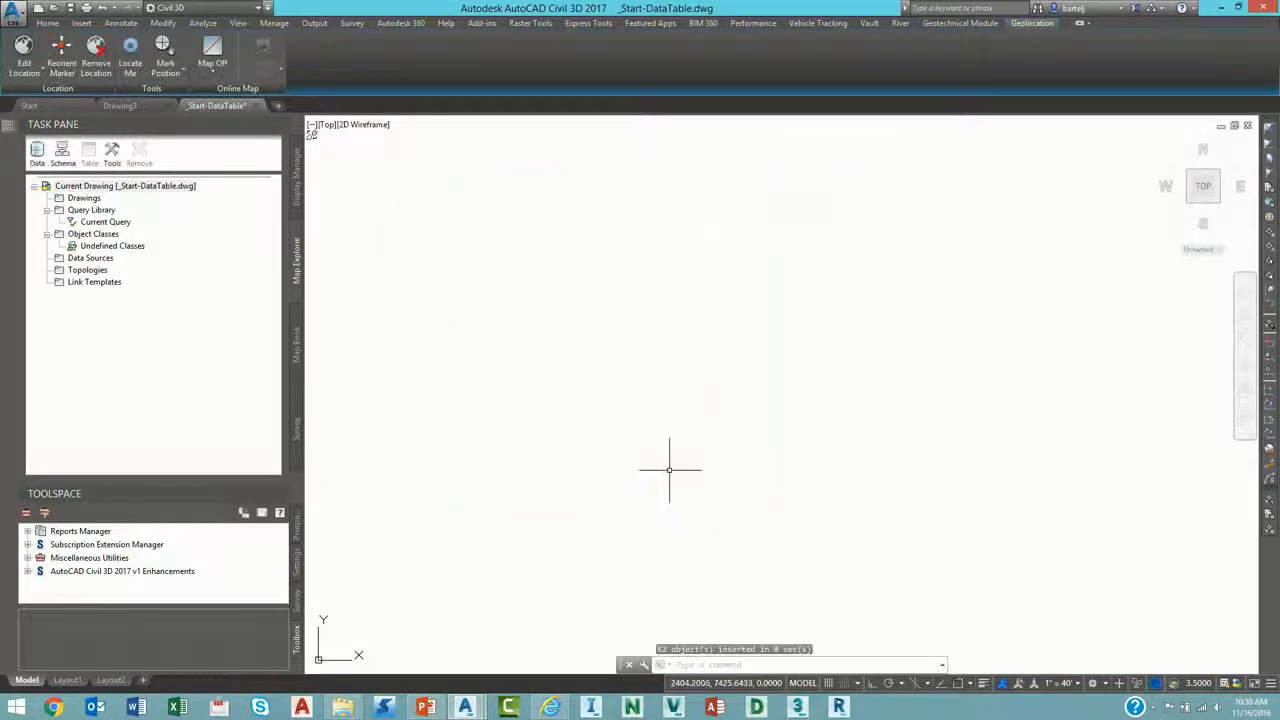
Zoom to the drawing extents and erase the large rectangular polyline south of the imported lots.
type("z")
key("Return")
type("e")
key("Return")
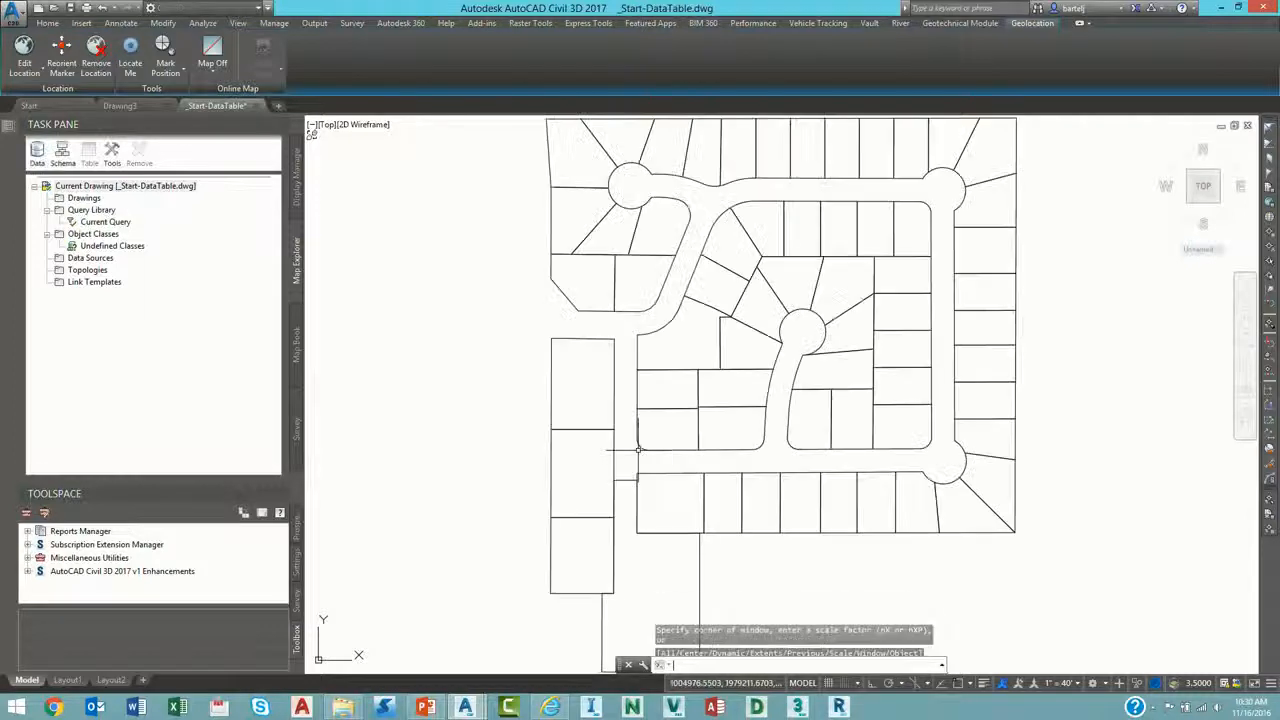
scroll(713, 548, "down", 2)
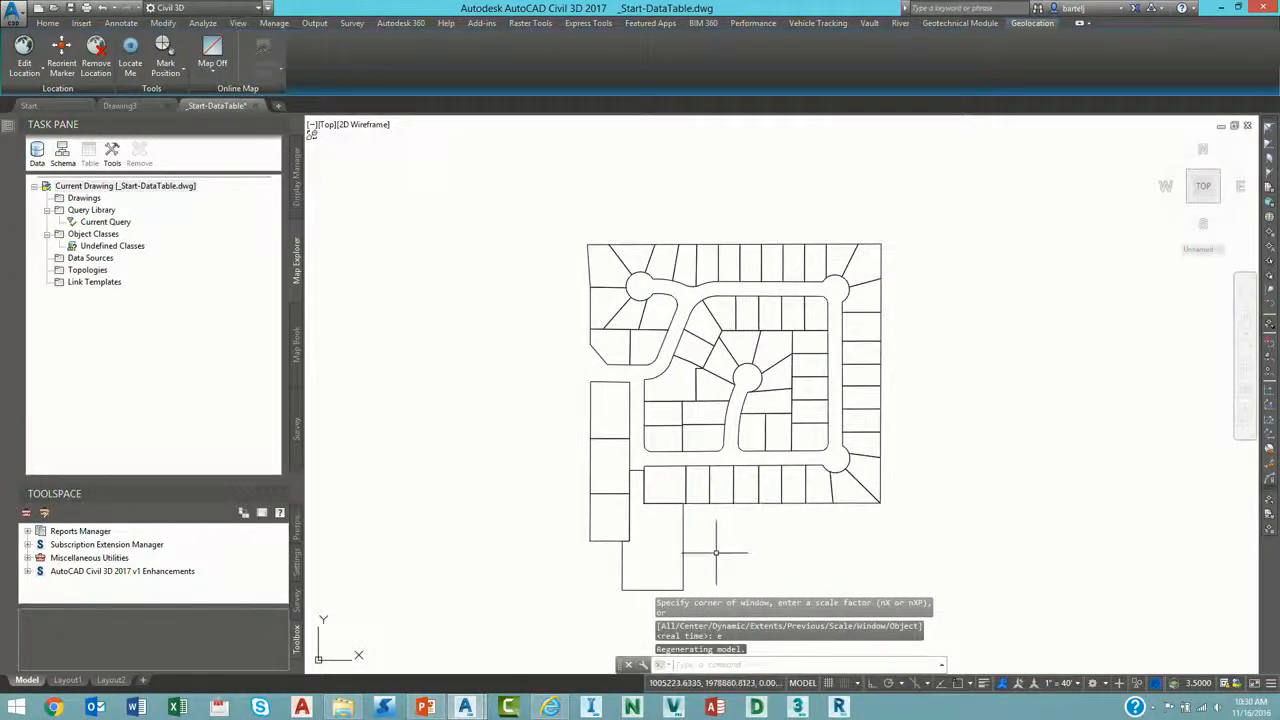
type("elect objects:")
key("Return")
left_click(684, 530)
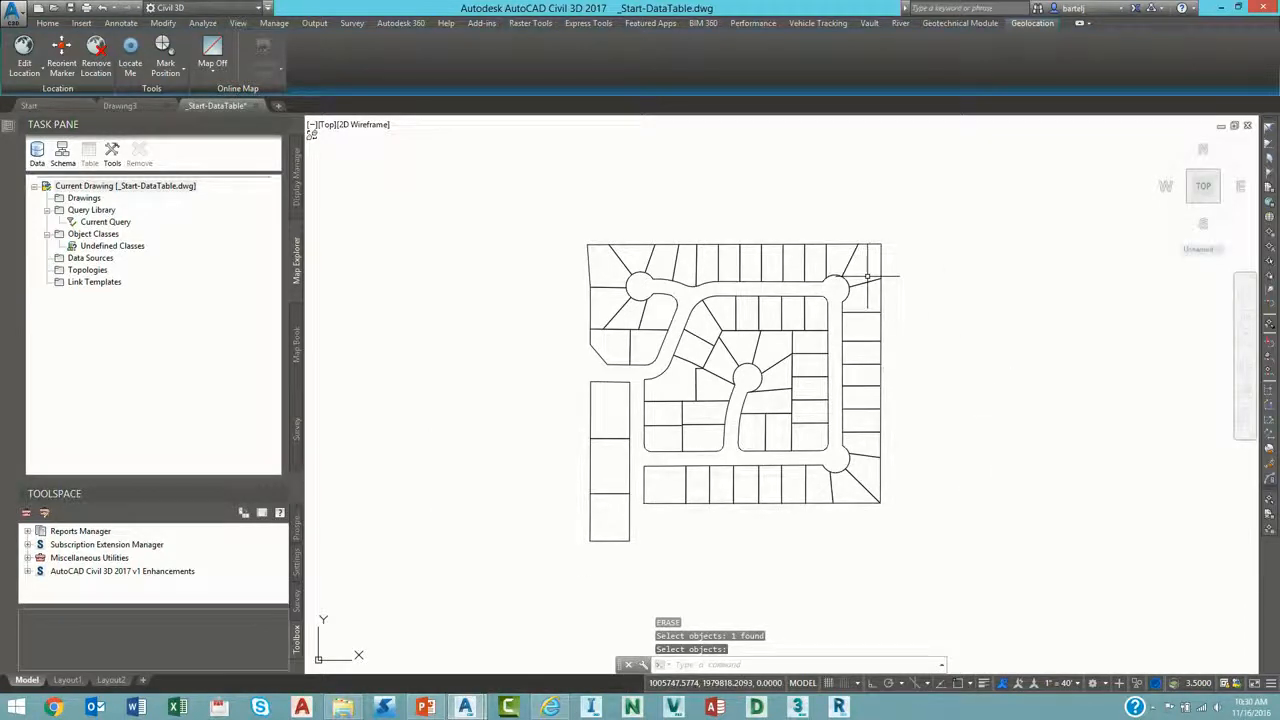
key("Return")
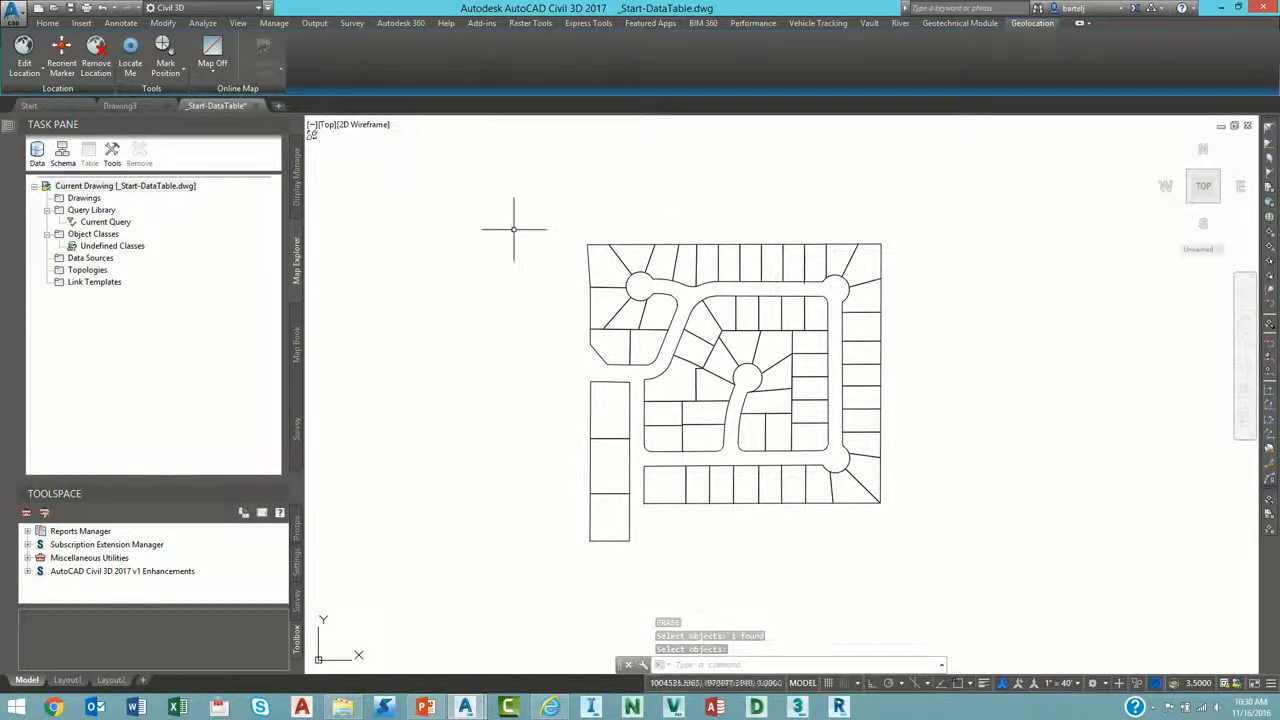
Create parcels from all the imported lot polylines in Site 1 with the Single-Family parcel style.
left_click(47, 22)
left_click(212, 41)
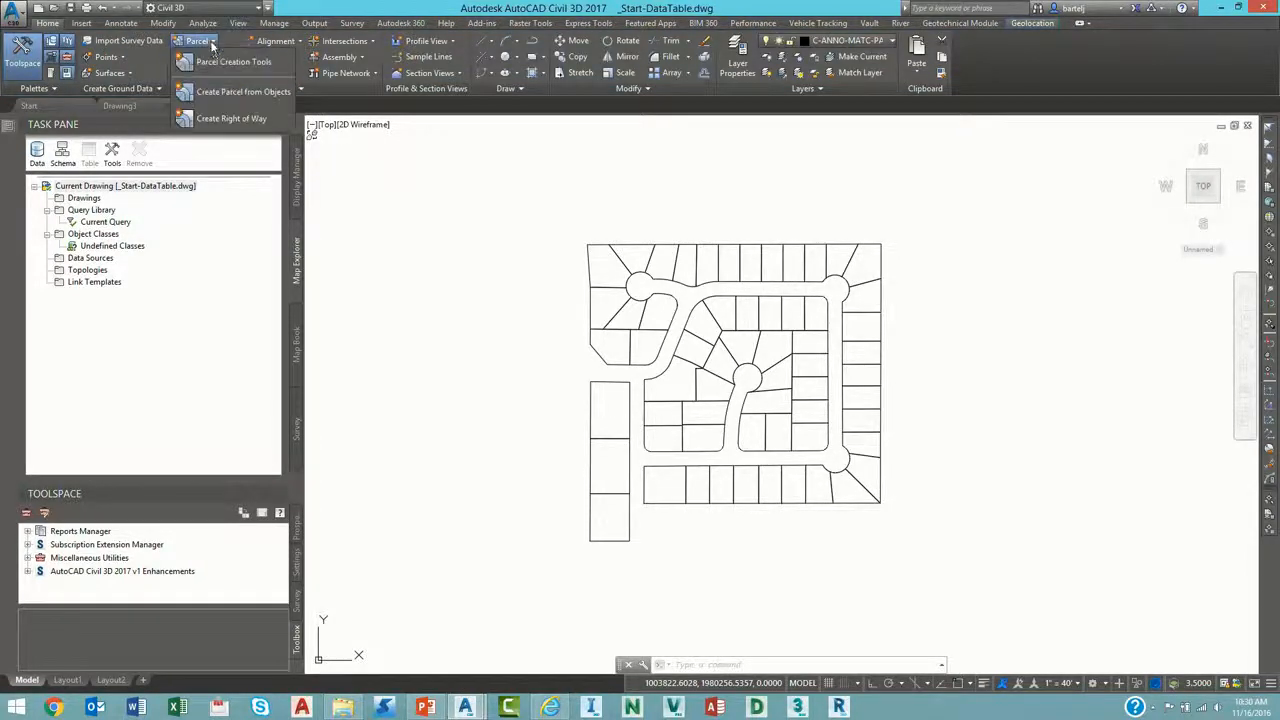
left_click(195, 120)
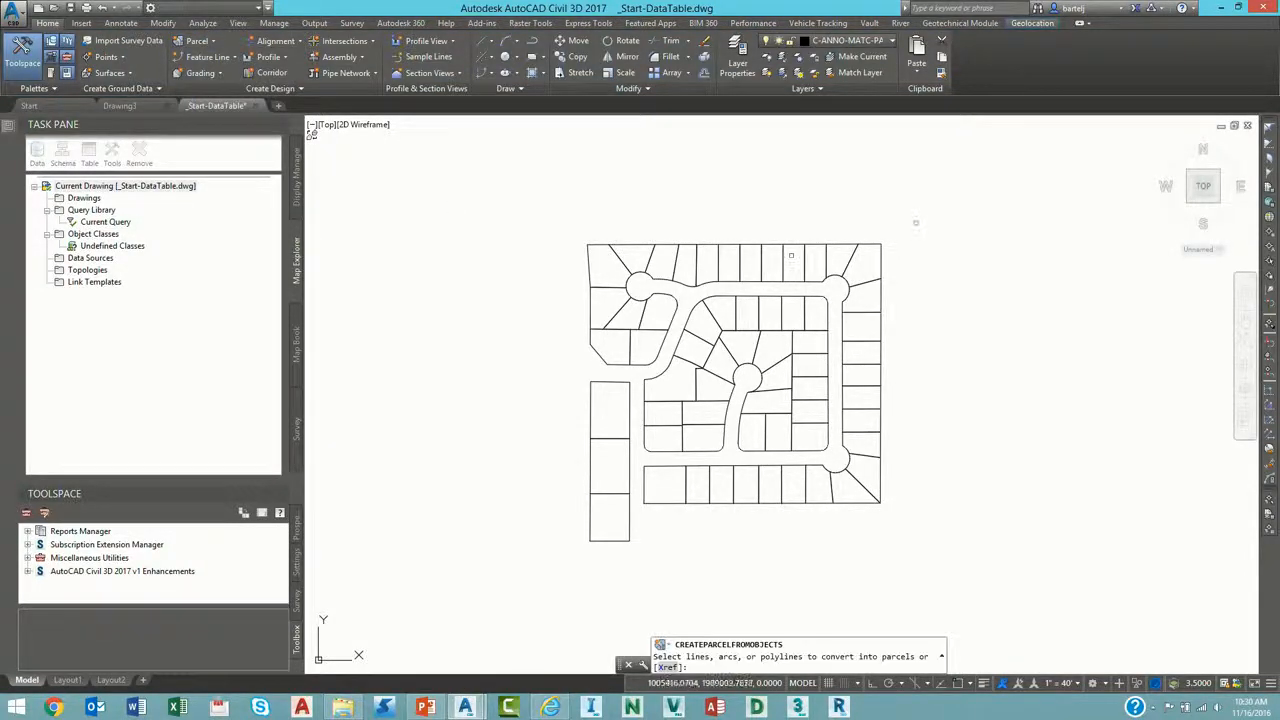
left_click(918, 222)
left_click(542, 596)
right_click(491, 463)
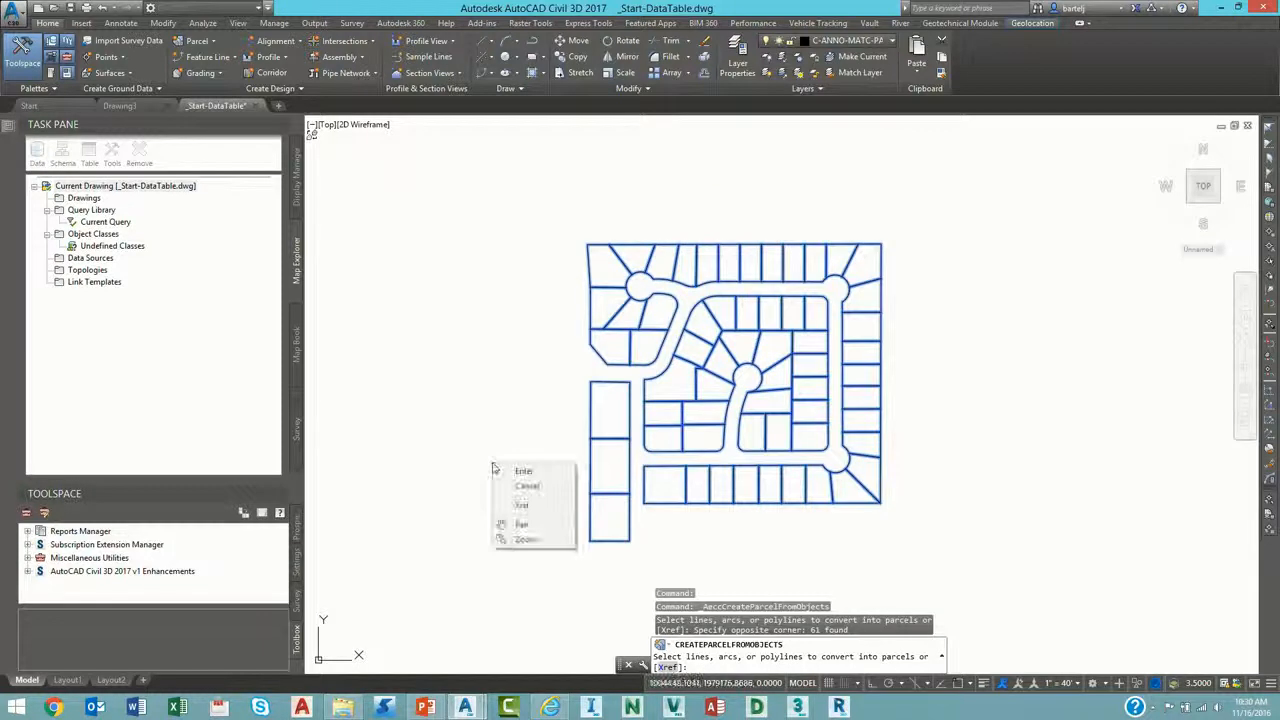
left_click(505, 467)
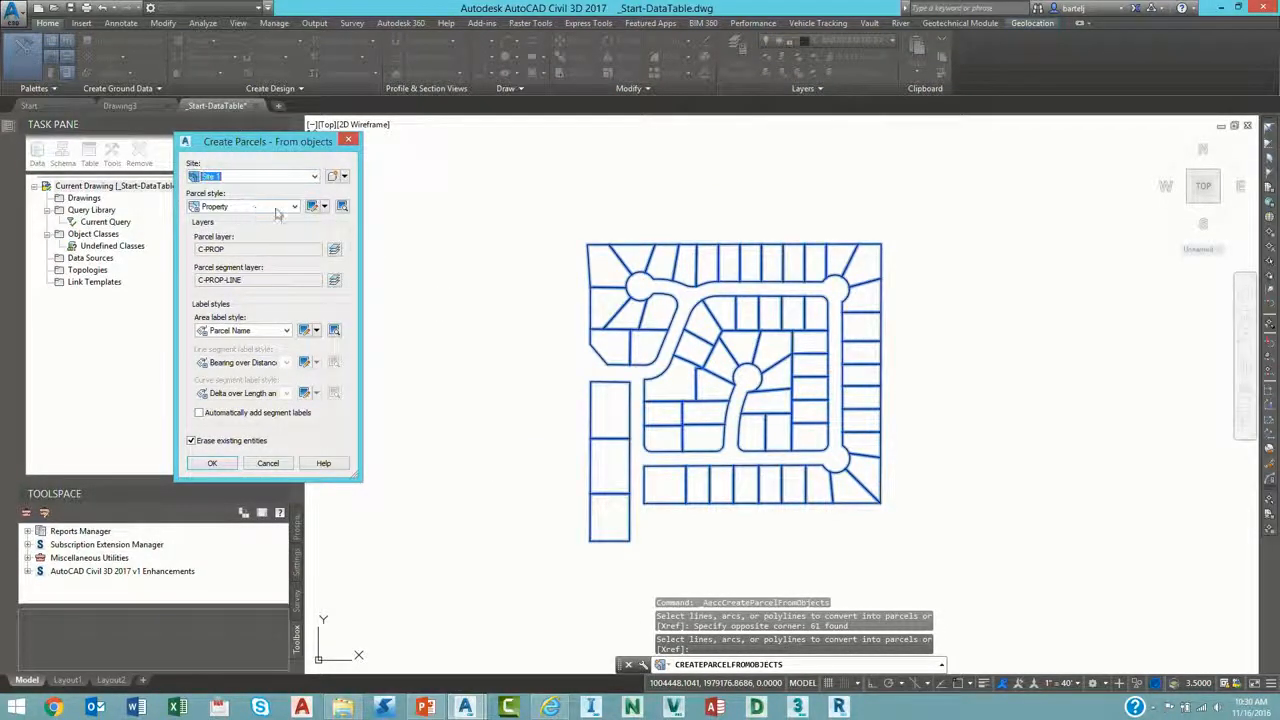
left_click(295, 207)
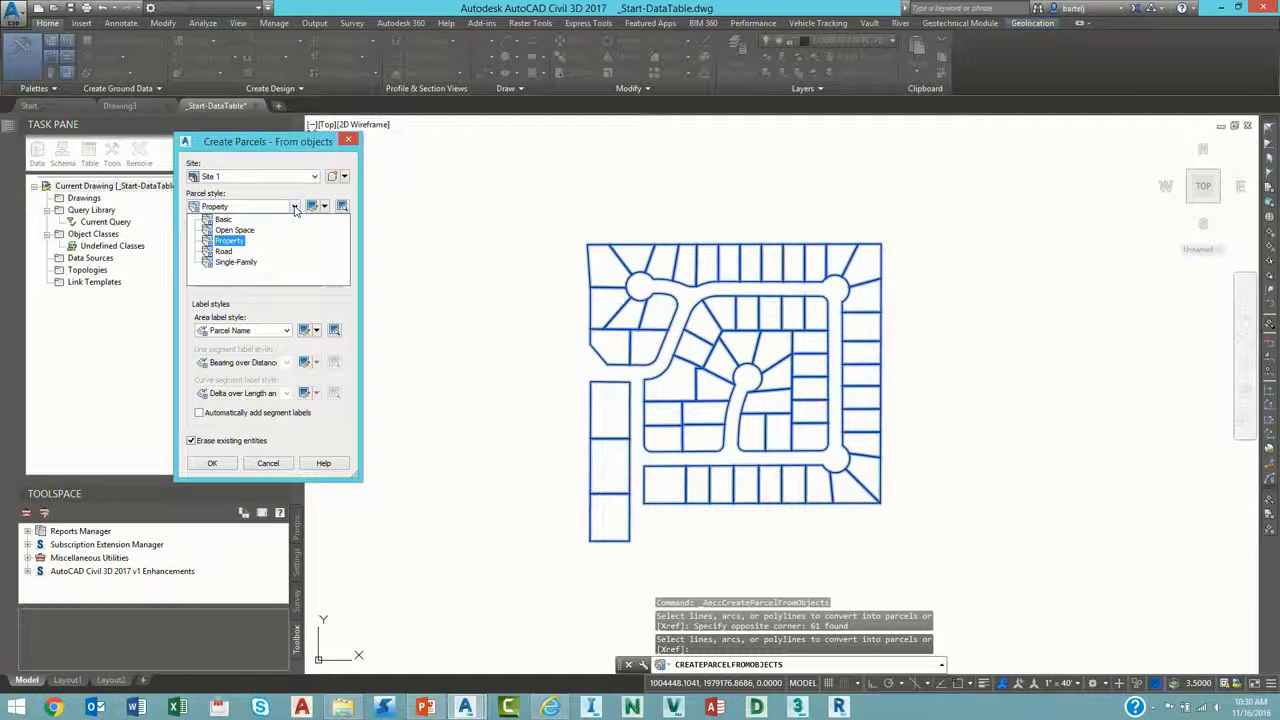
left_click(238, 262)
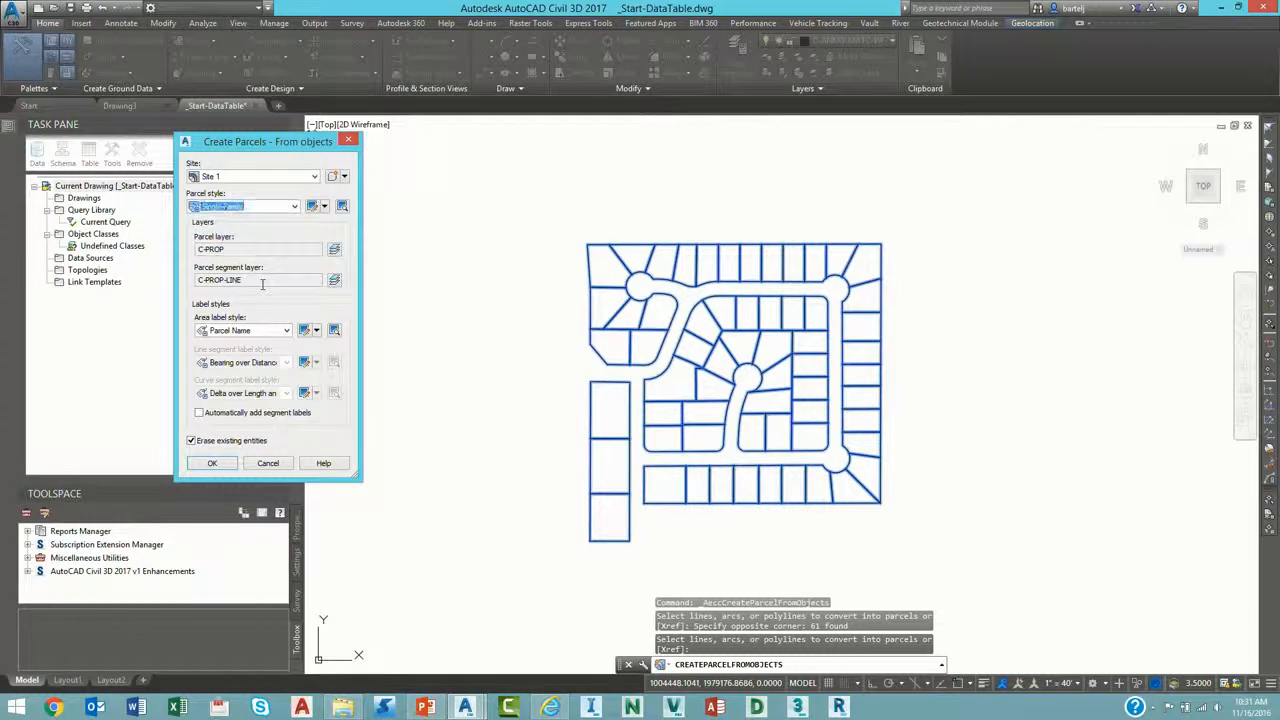
left_click(213, 463)
Draw a large rectangle enclosing all the lots, leaving a wide empty area on their east side.
scroll(683, 433, "up", 5)
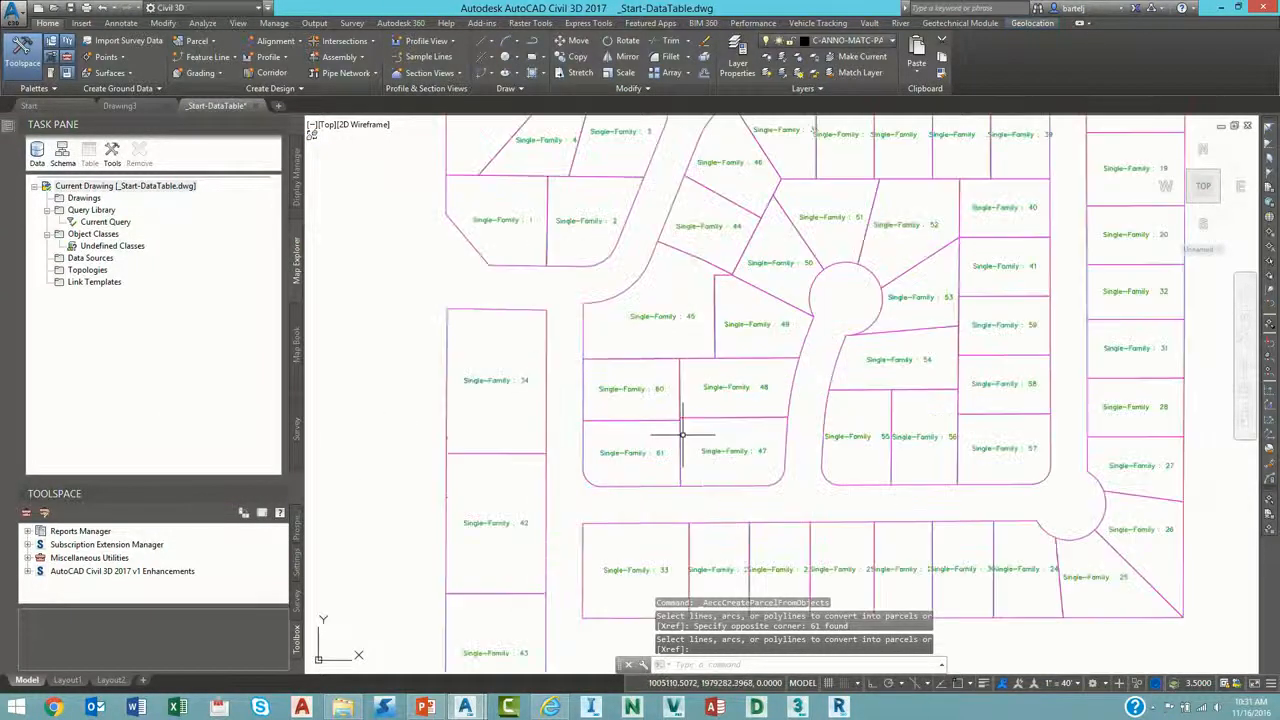
scroll(683, 433, "up", 2)
scroll(688, 440, "down", 6)
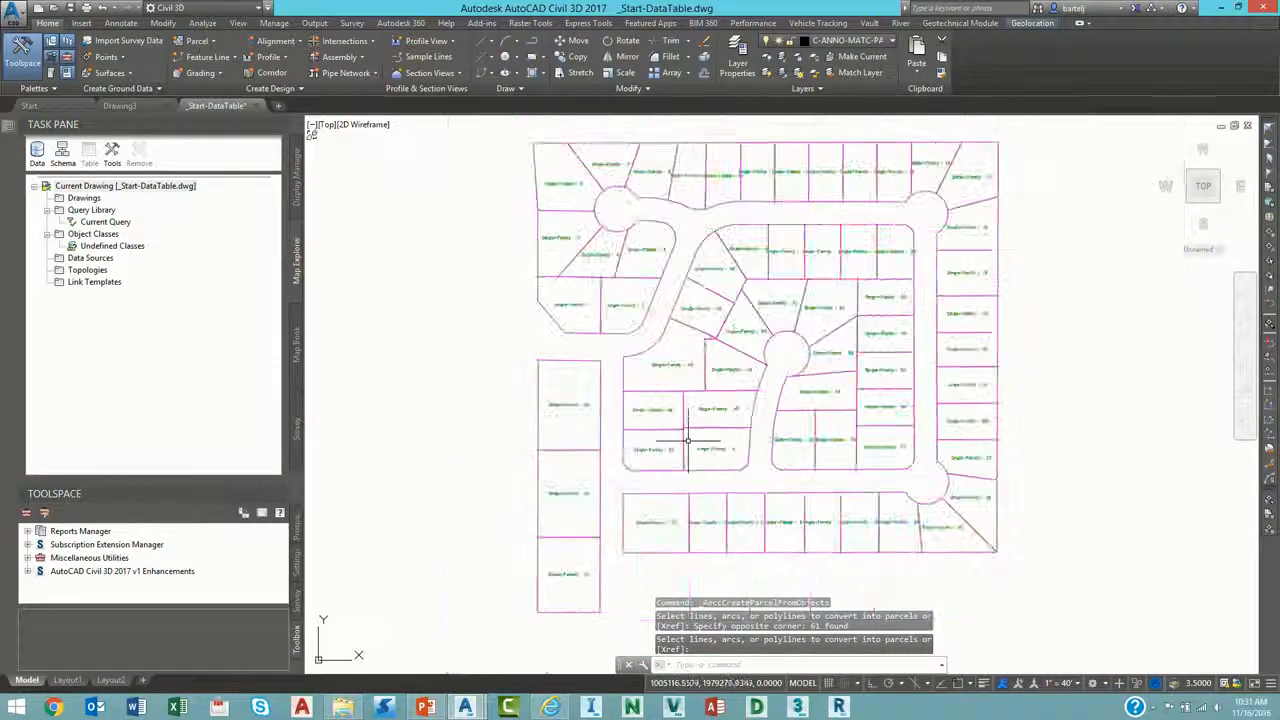
scroll(628, 408, "down", 2)
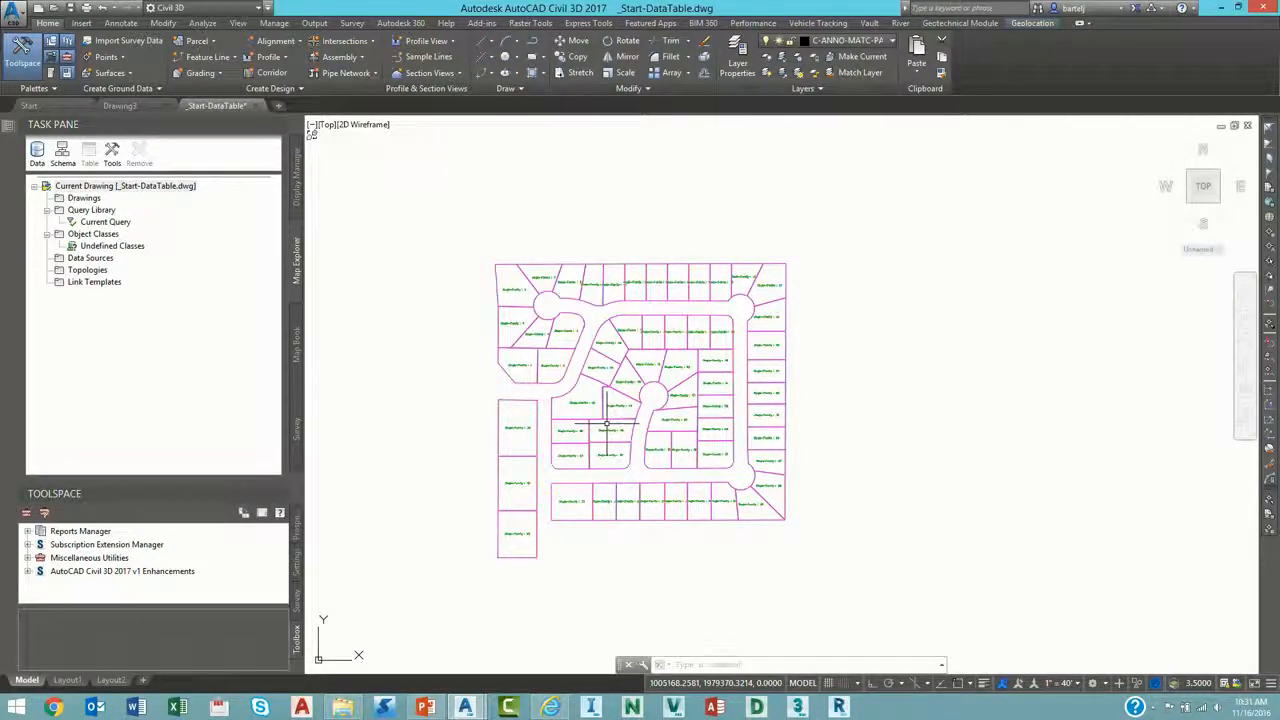
type("rectan")
key("Return")
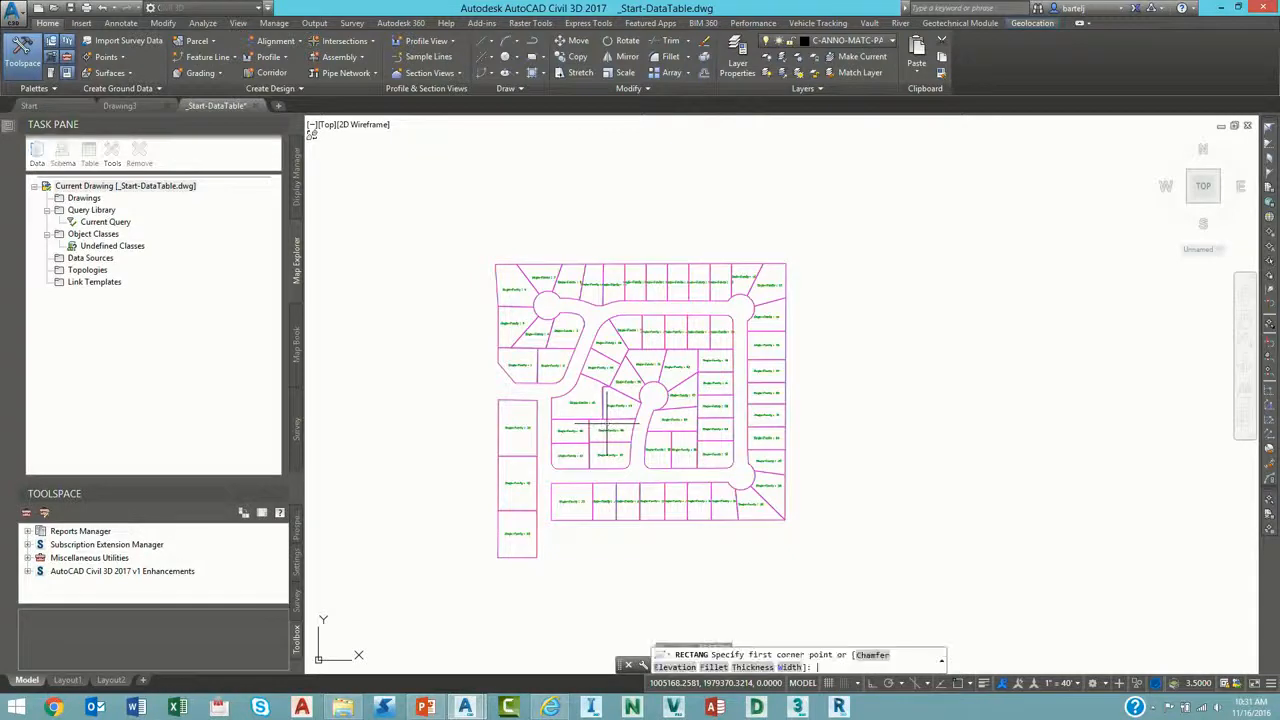
left_click(437, 603)
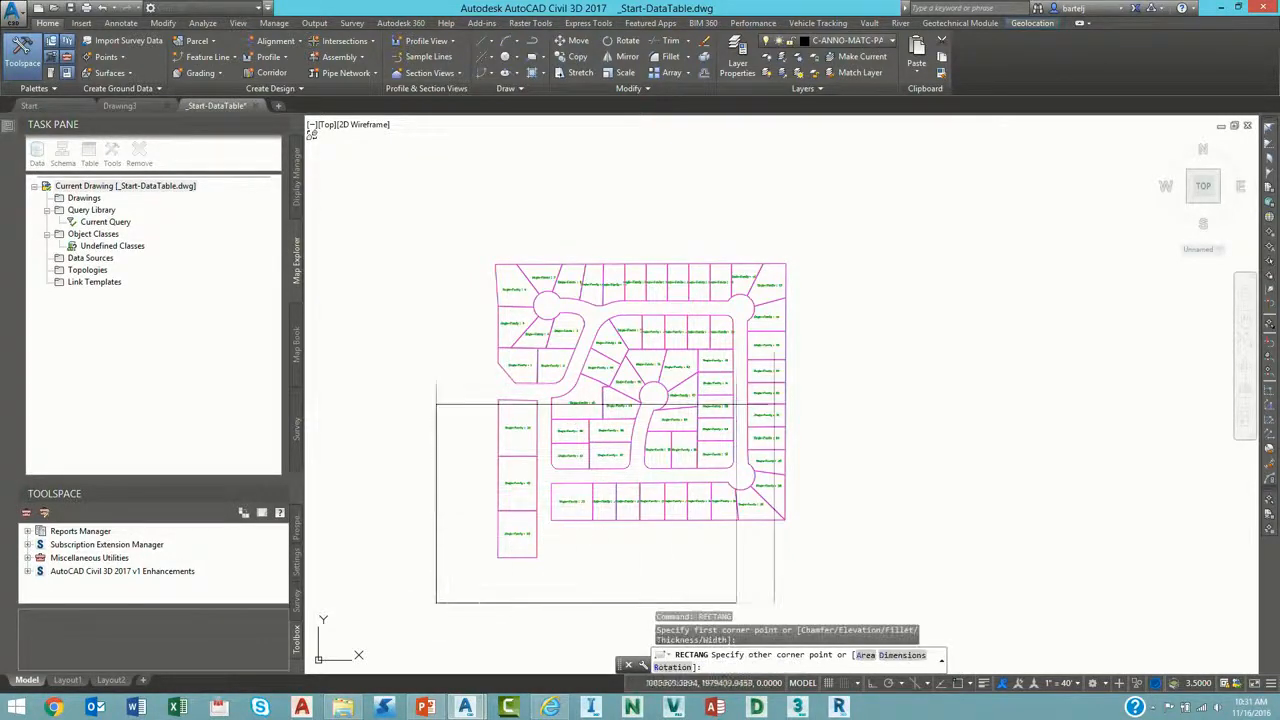
left_click(1000, 145)
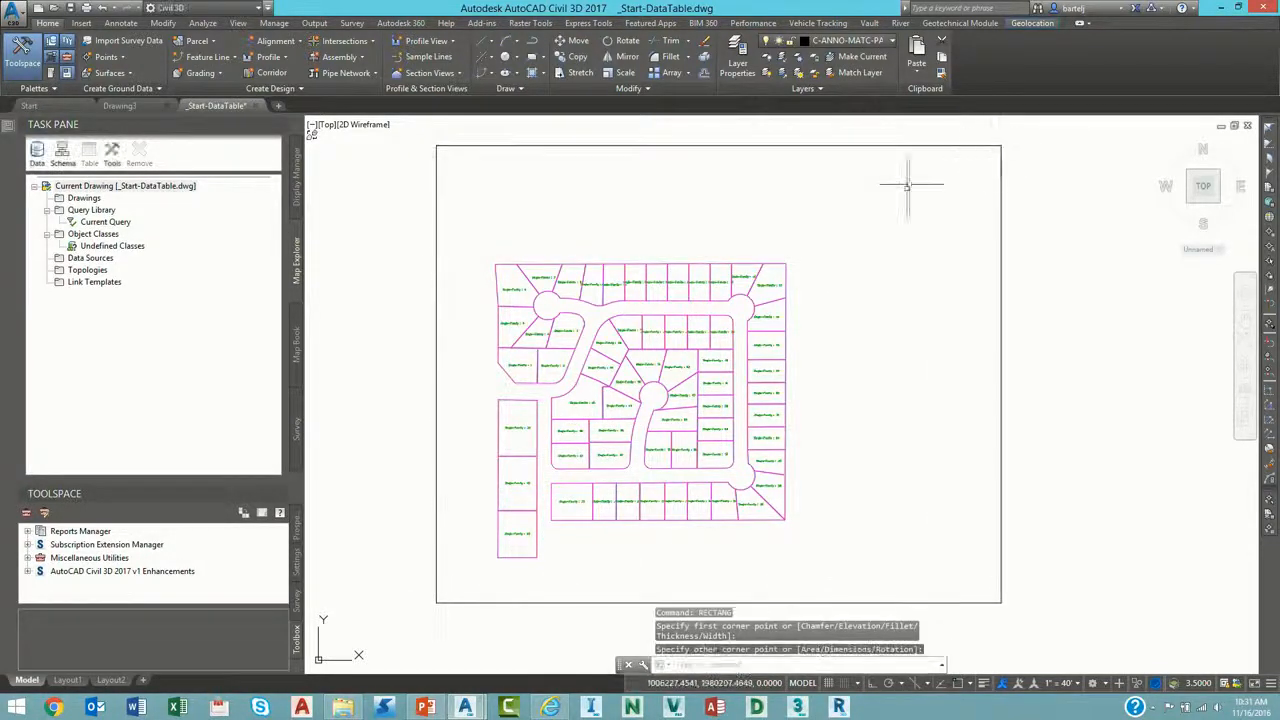
Draw two smaller rectangles inside the outer boundary: a tall one east of the lots and a wide one just south of them.
right_click(895, 300)
left_click(897, 302)
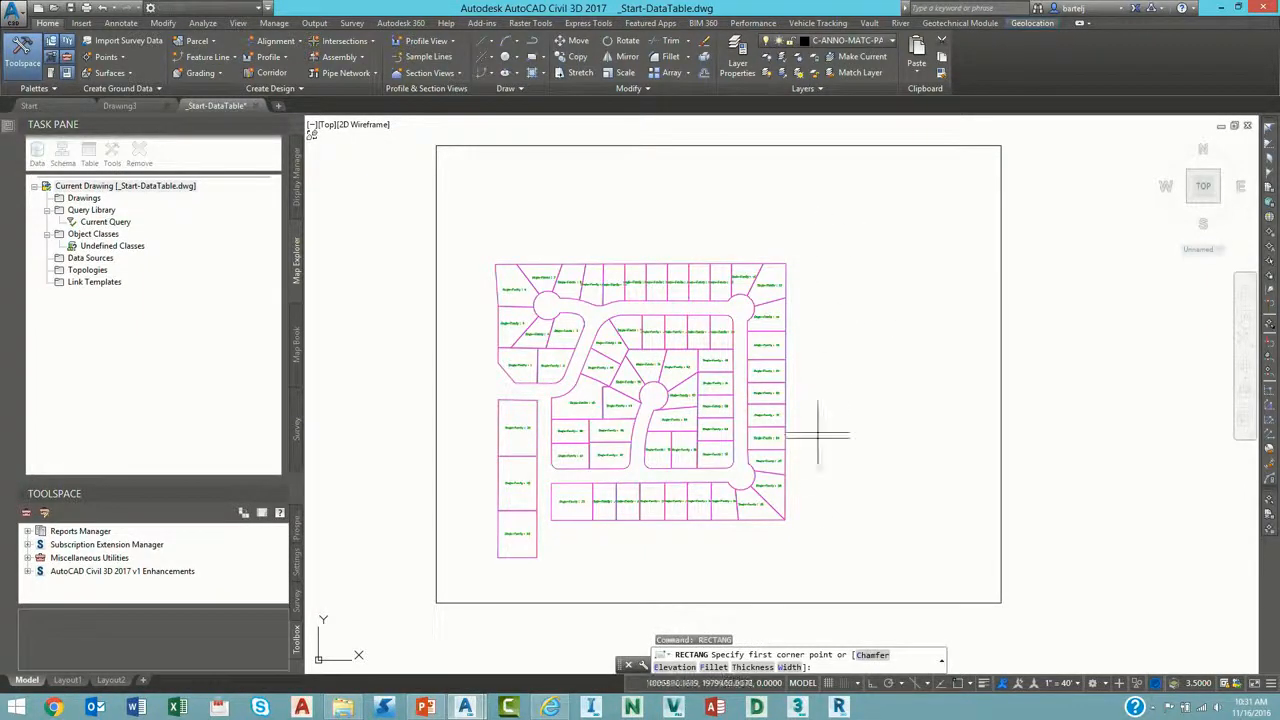
left_click(820, 497)
left_click(950, 265)
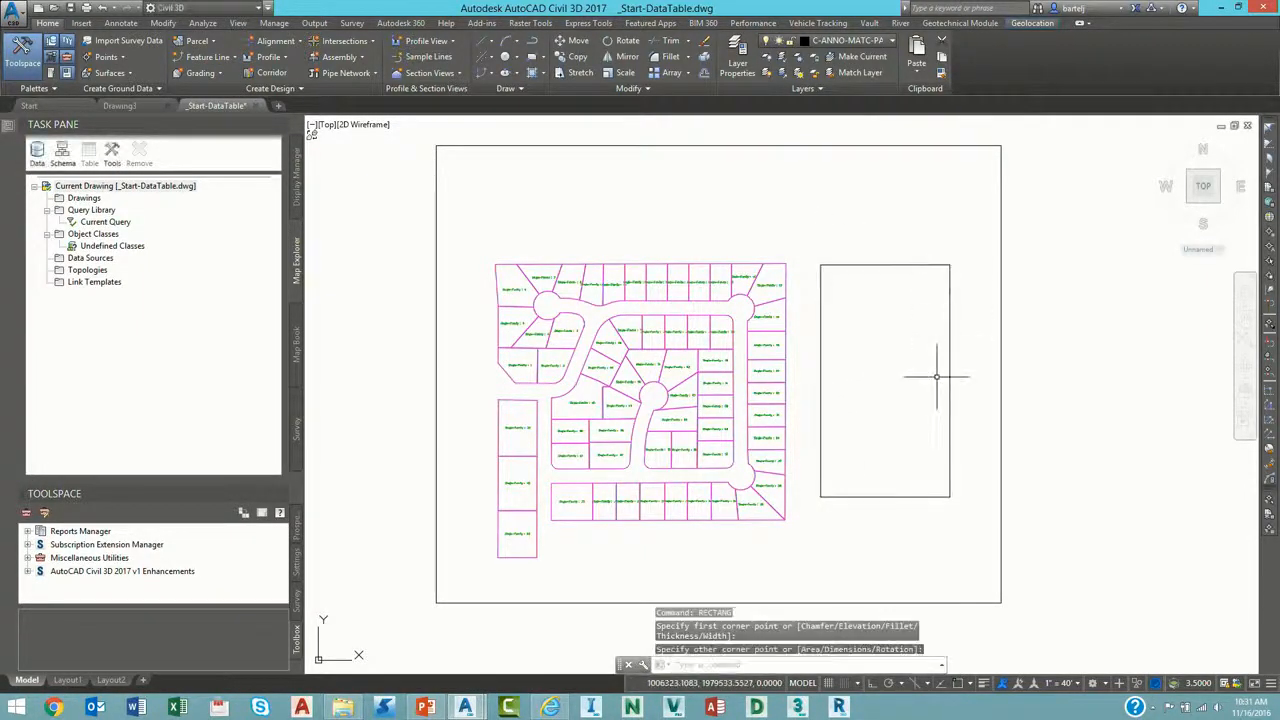
right_click(827, 465)
left_click(880, 474)
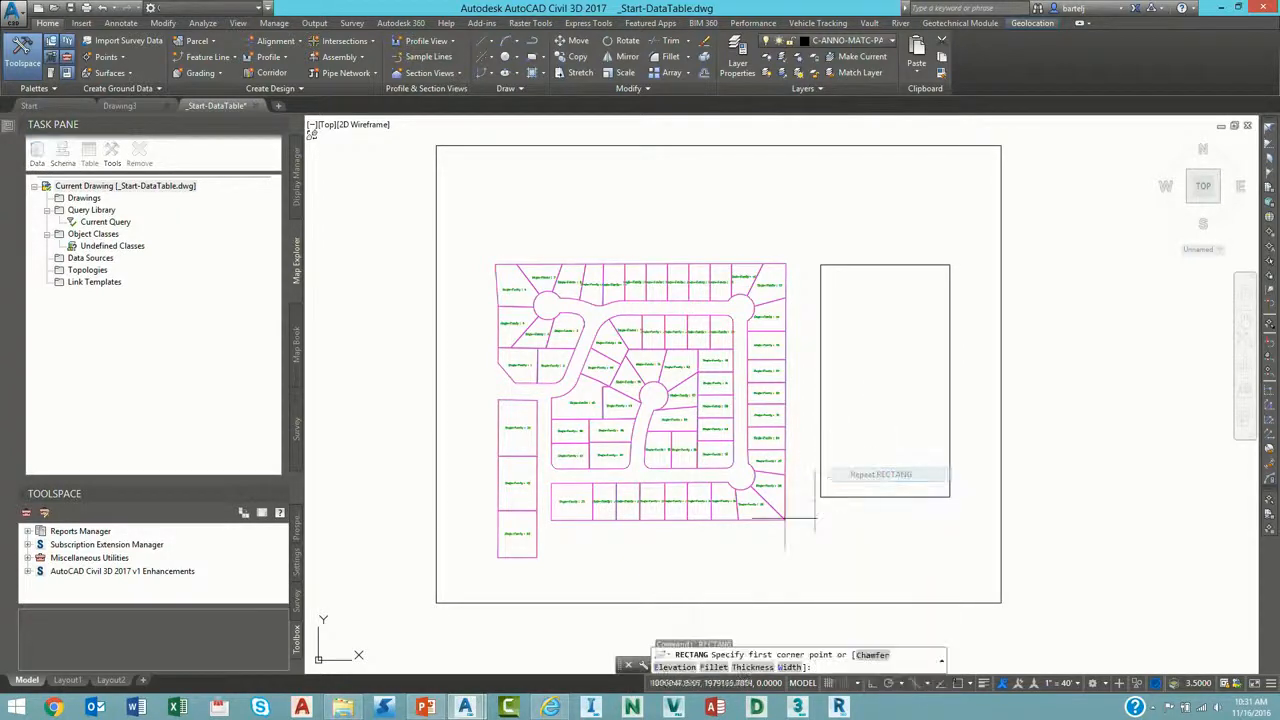
left_click(562, 590)
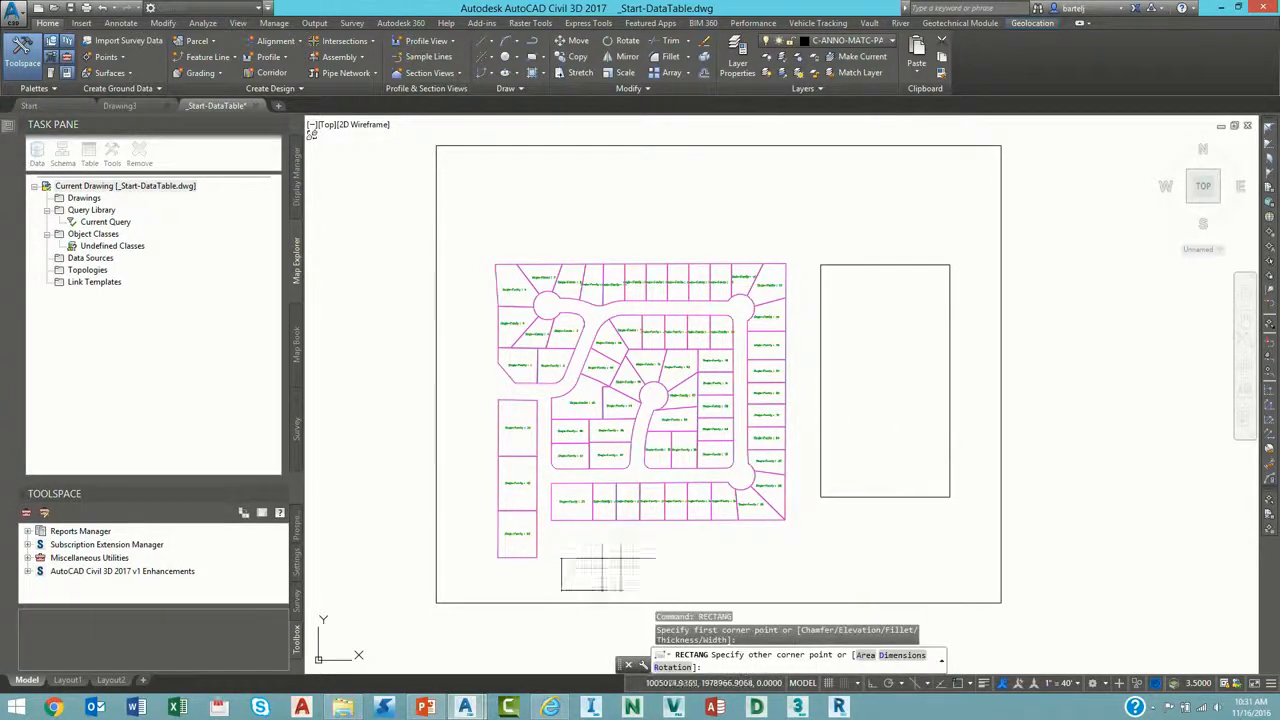
left_click(724, 535)
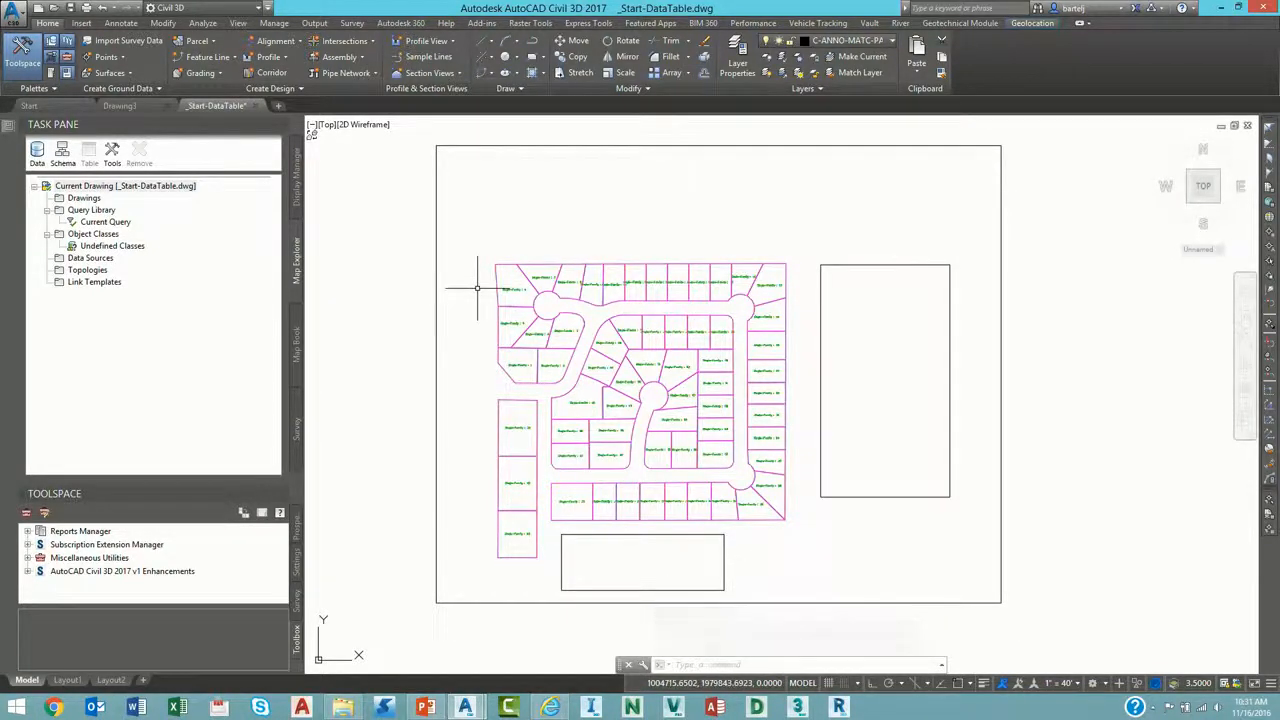
Run CREATEPARCELFROMOBJECTS on the tall rectangle east of the lots, using the Open Space parcel style in Site 1.
type("CREATEPARCELFROMOBJECTS")
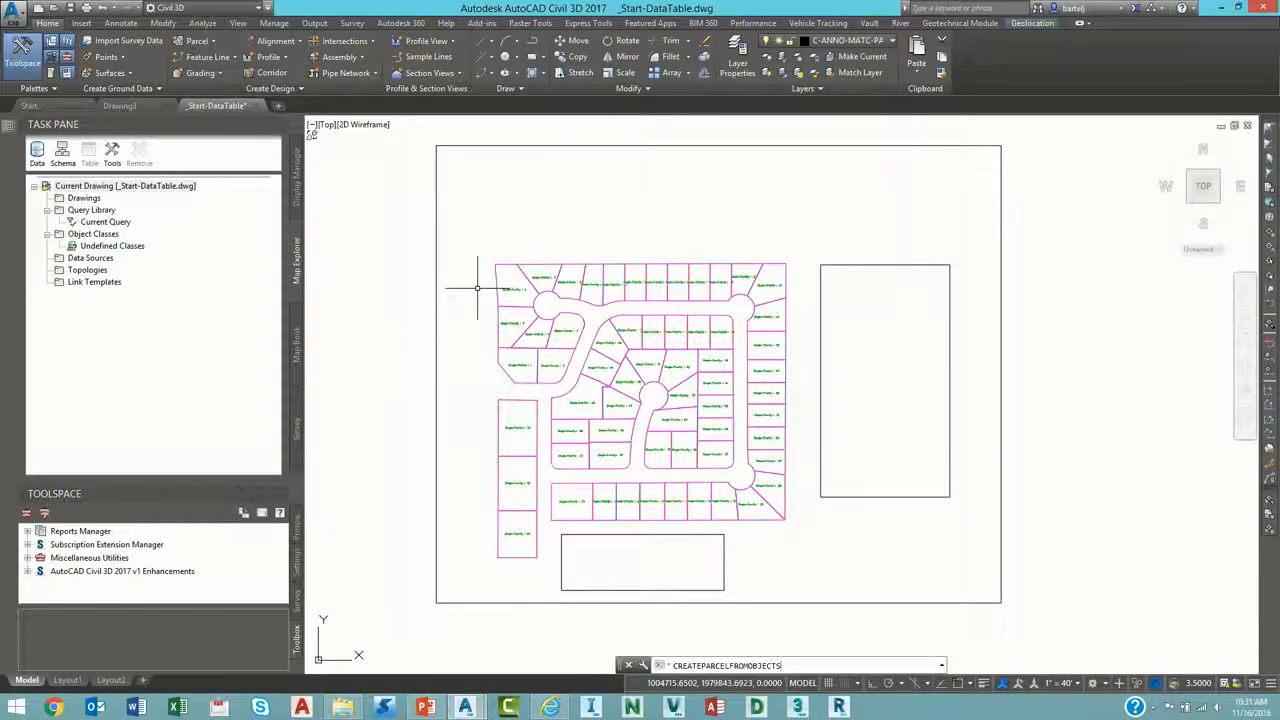
key("Return")
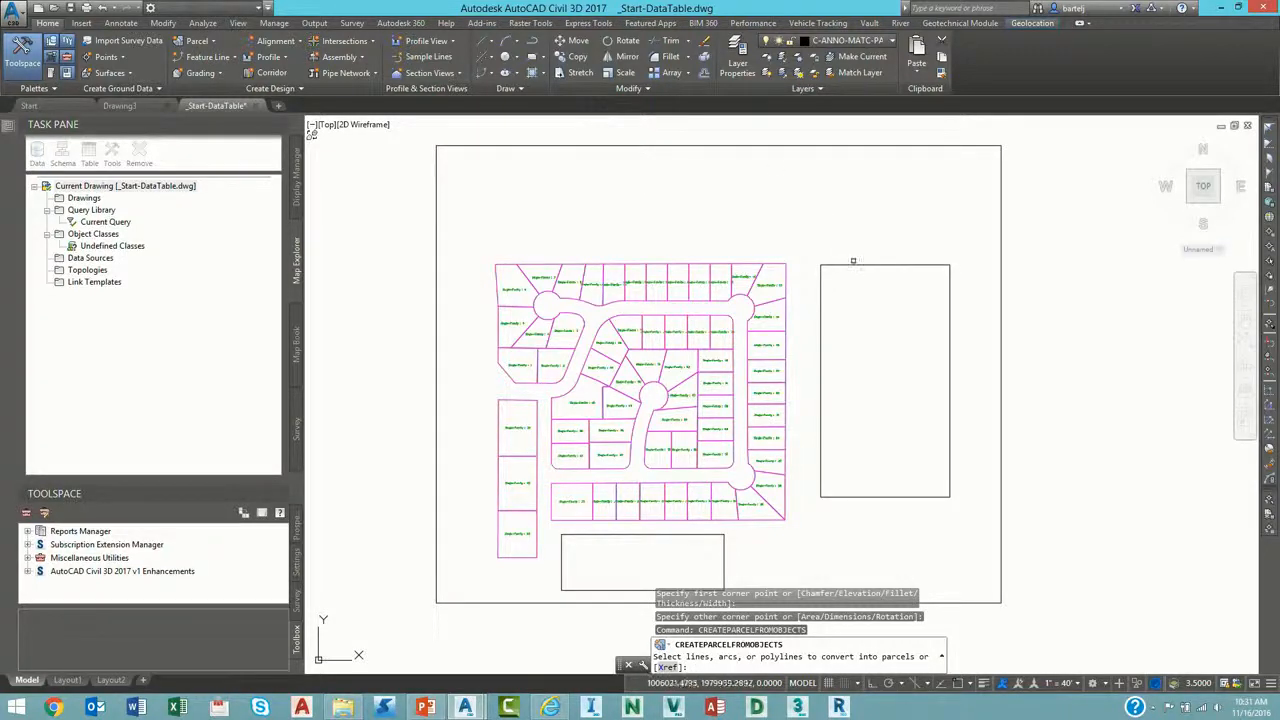
left_click(853, 264)
right_click(858, 300)
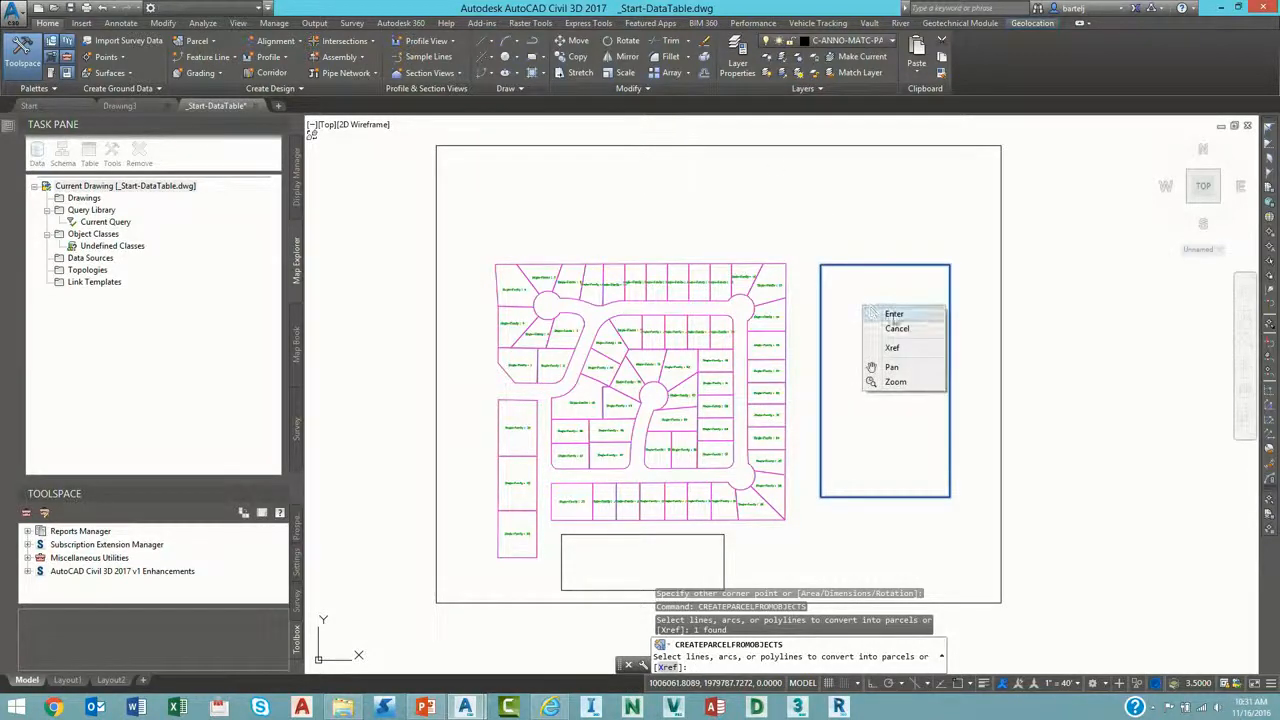
left_click(893, 313)
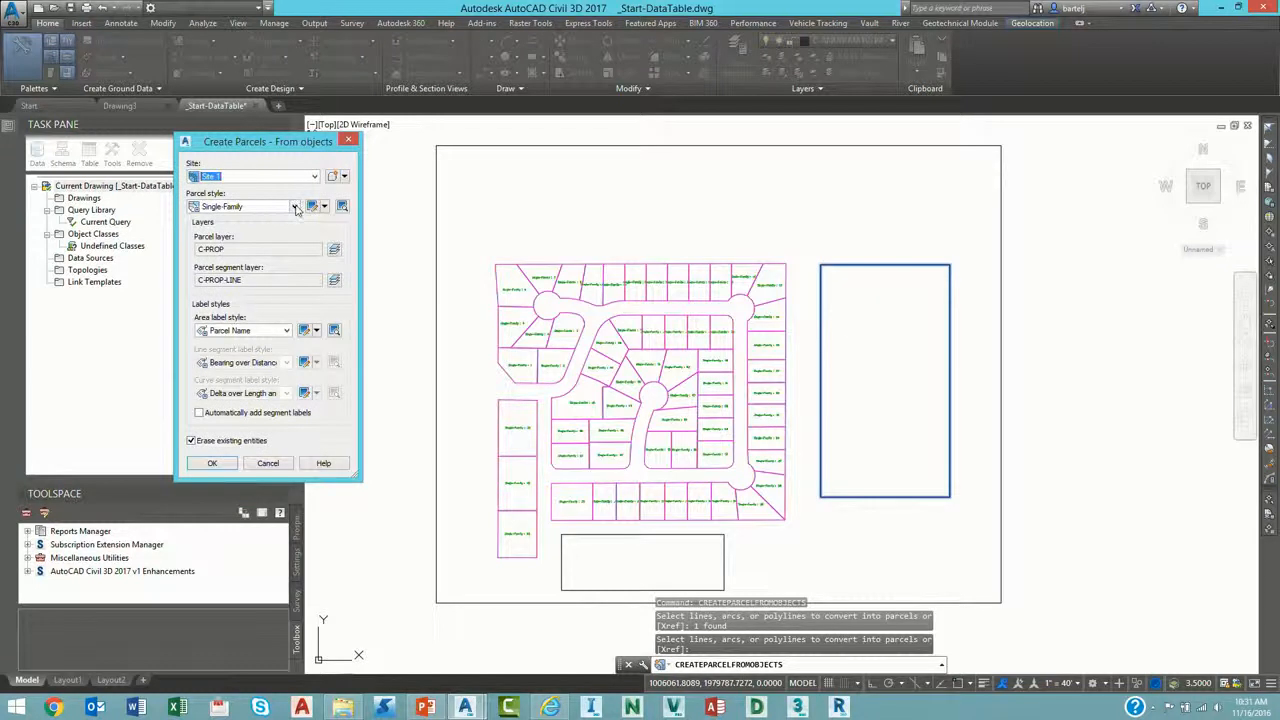
left_click(295, 207)
left_click(280, 238)
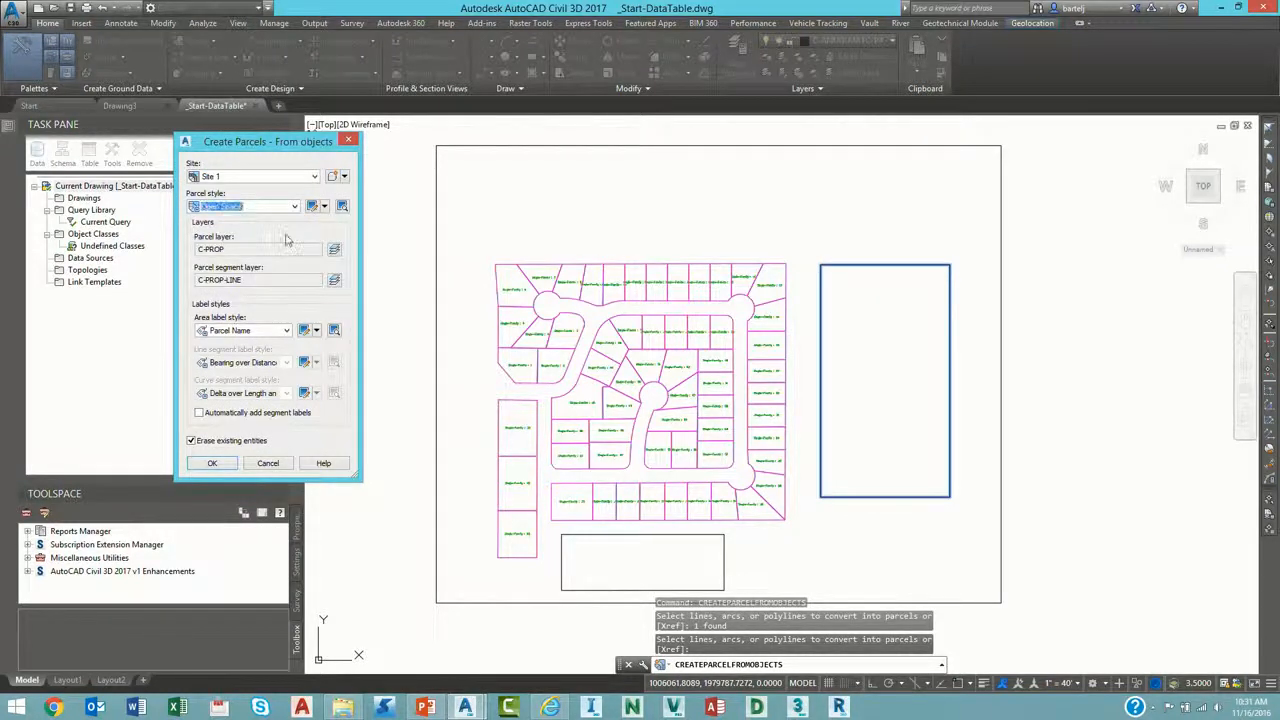
left_click(229, 465)
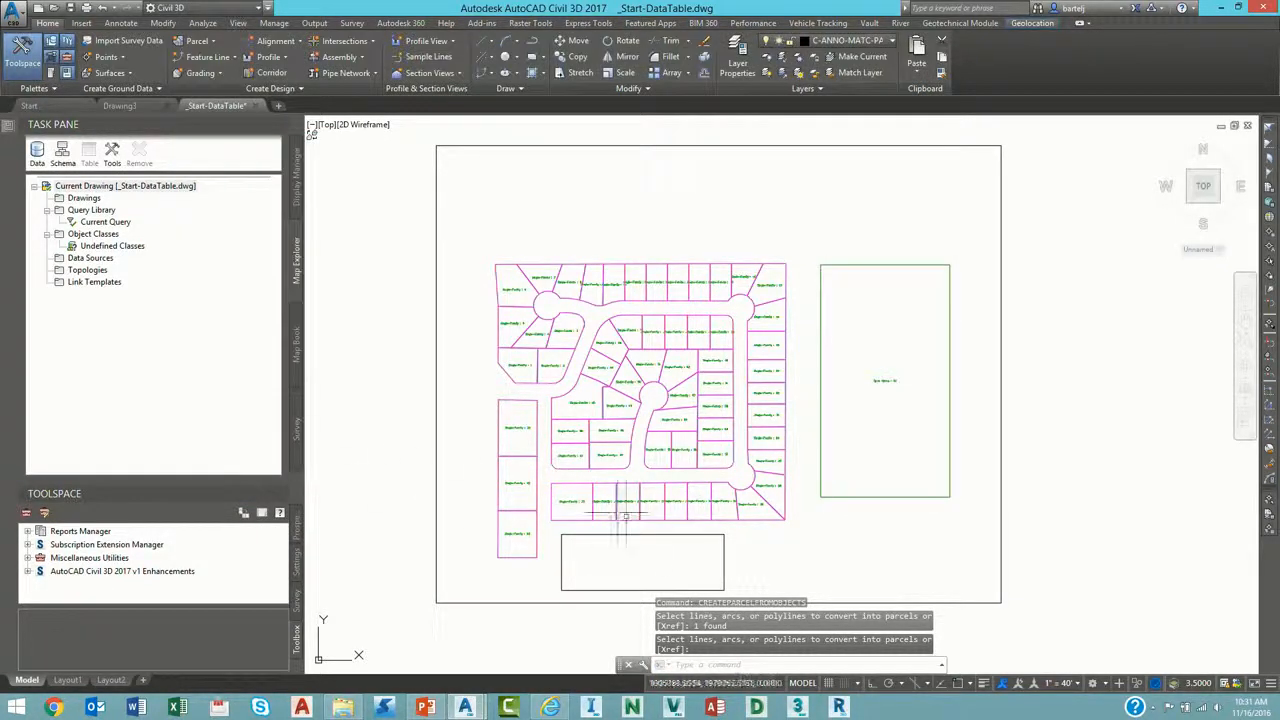
Convert the wide rectangle south of the lots into a Site 1 parcel with the Basic parcel style.
right_click(670, 537)
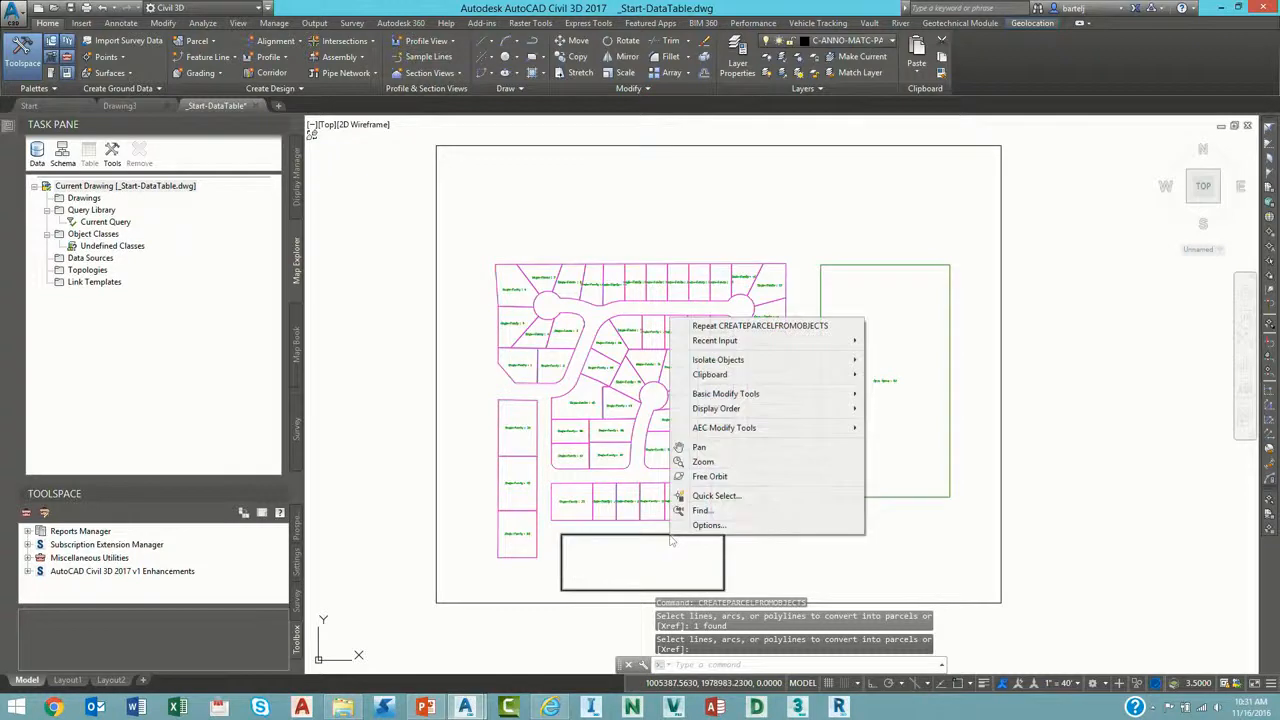
left_click(760, 326)
left_click(652, 535)
right_click(643, 550)
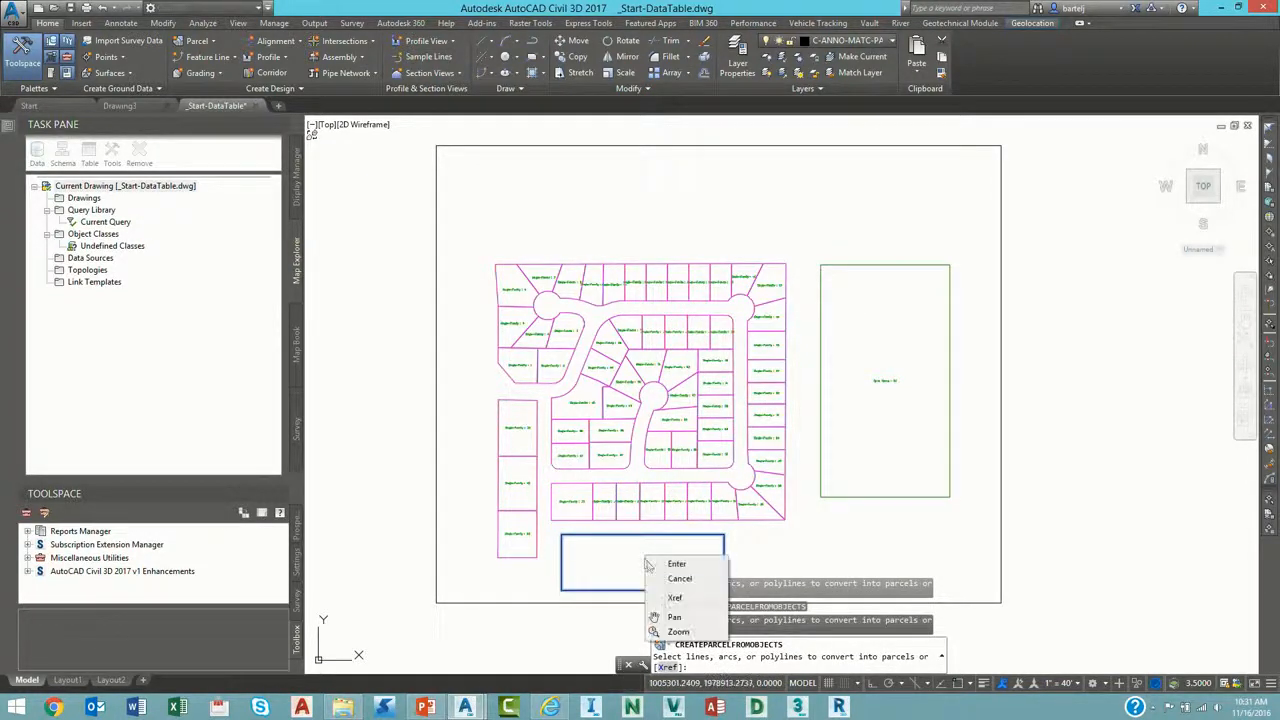
left_click(680, 560)
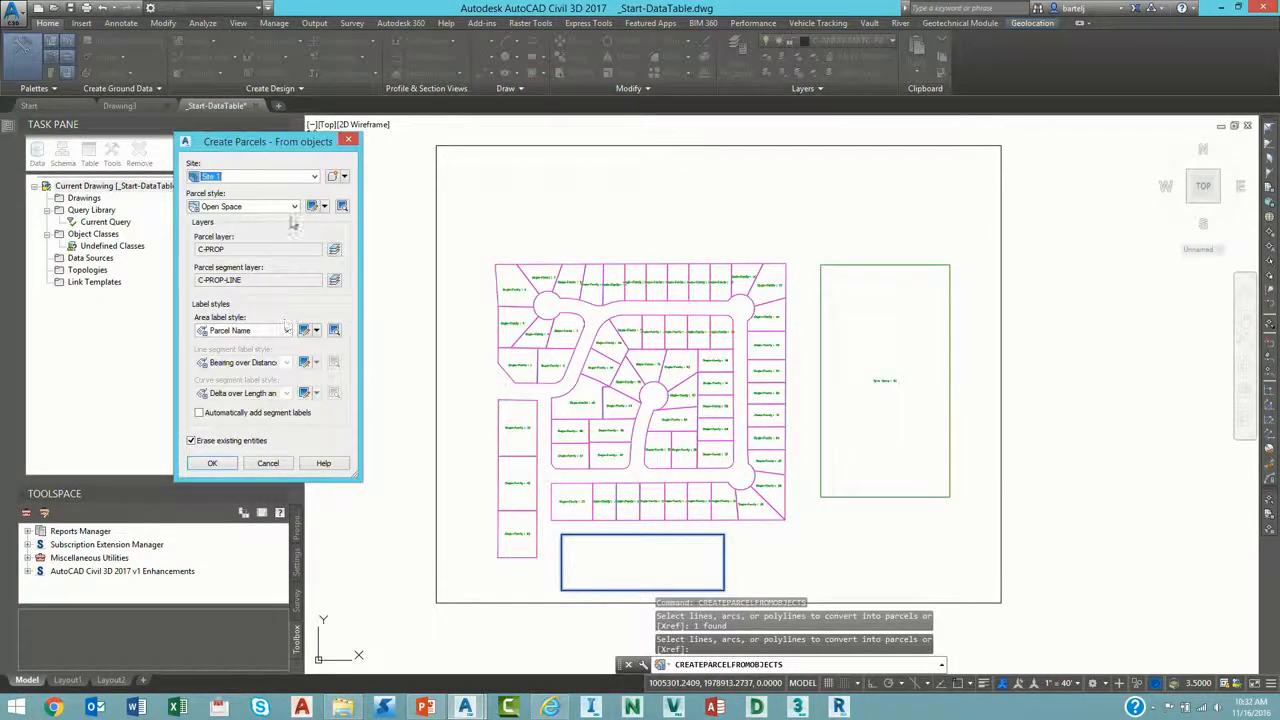
left_click(295, 206)
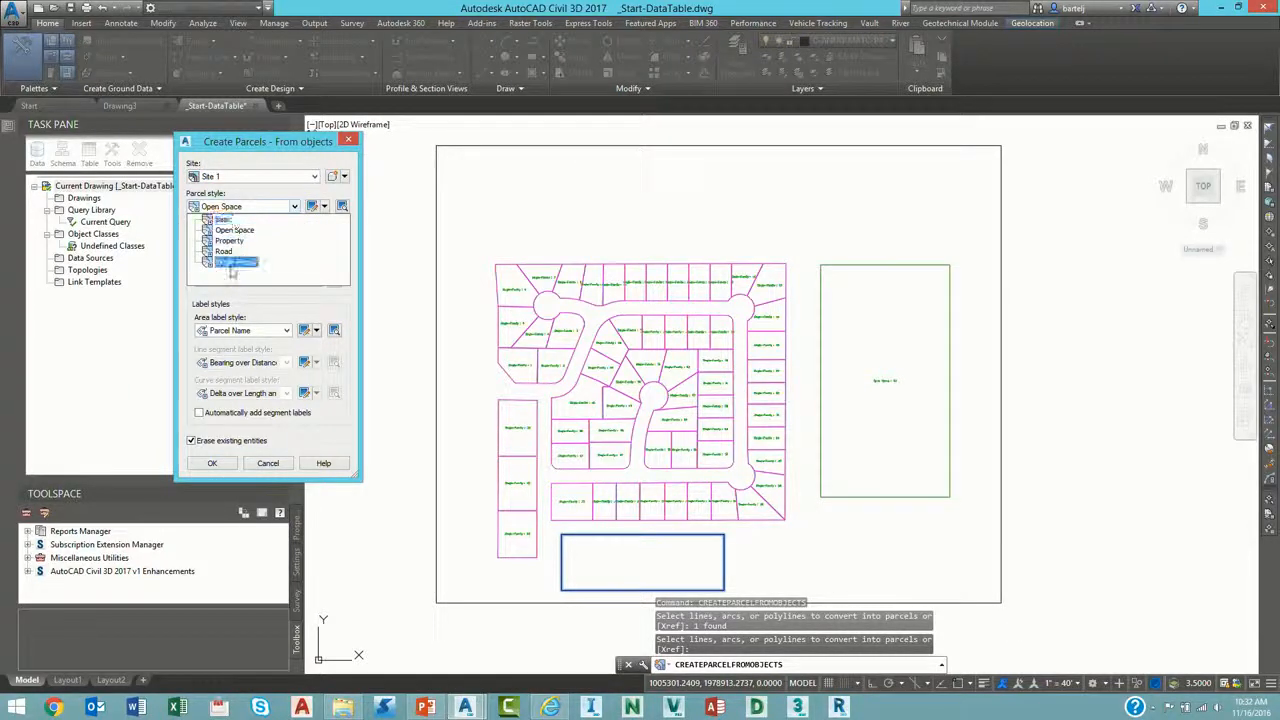
left_click(225, 219)
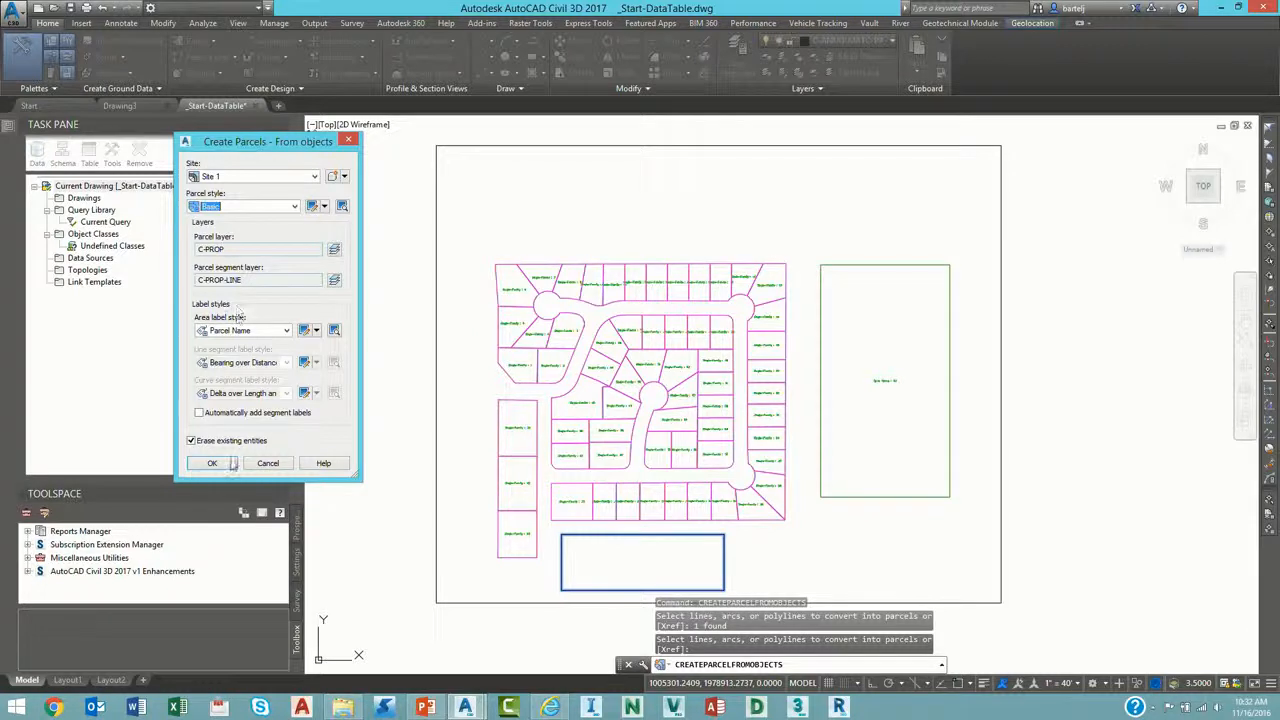
left_click(212, 463)
Choose the outer boundary rectangle for parcel creation and assign it to a new site named Project.
right_click(667, 208)
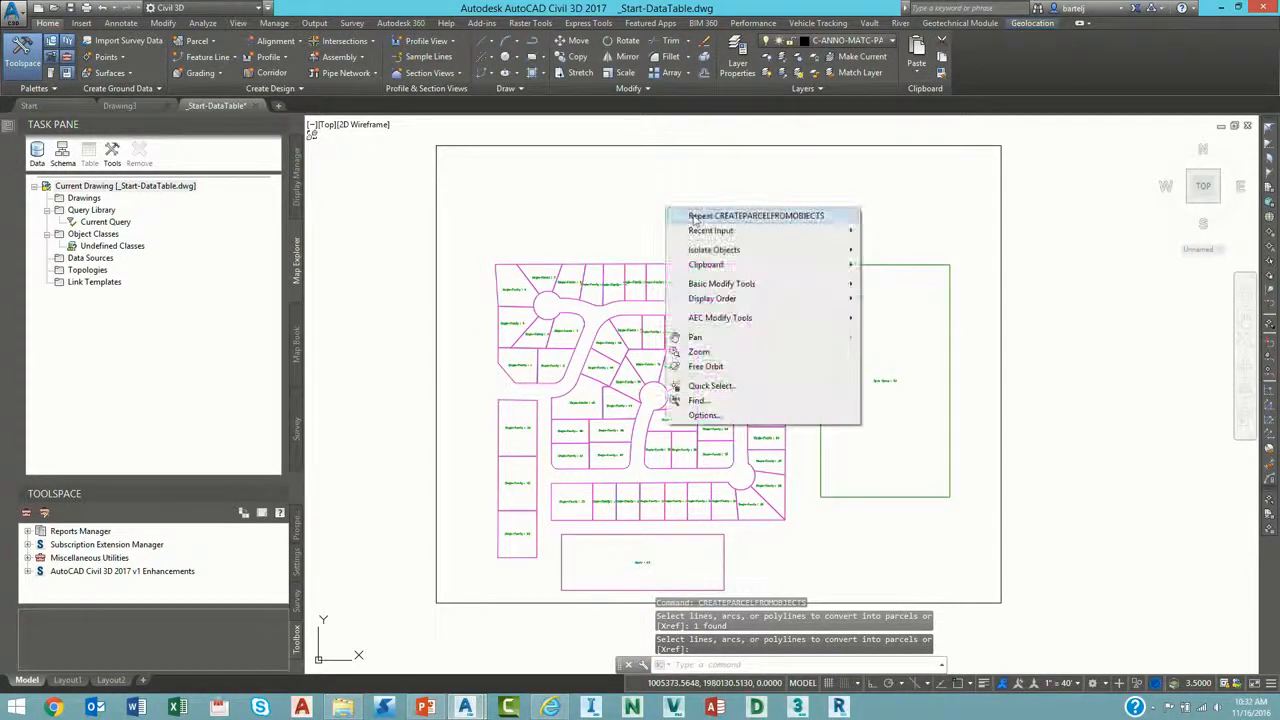
left_click(730, 216)
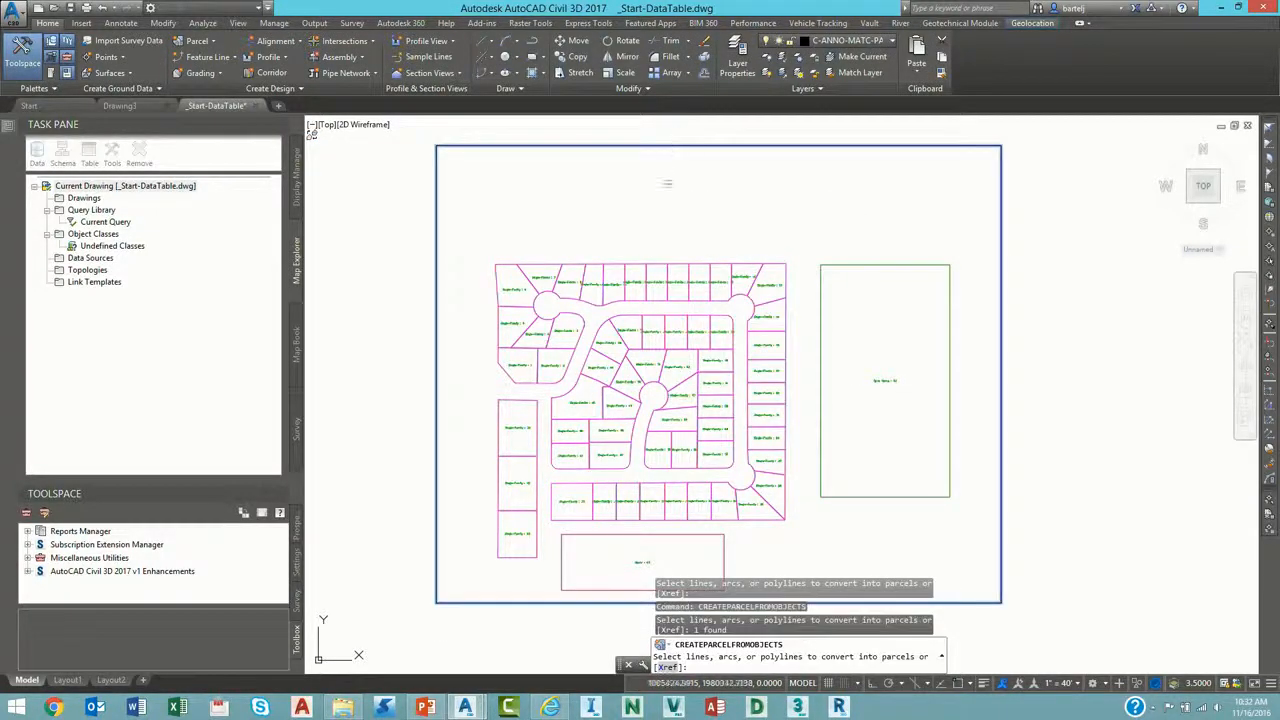
right_click(584, 212)
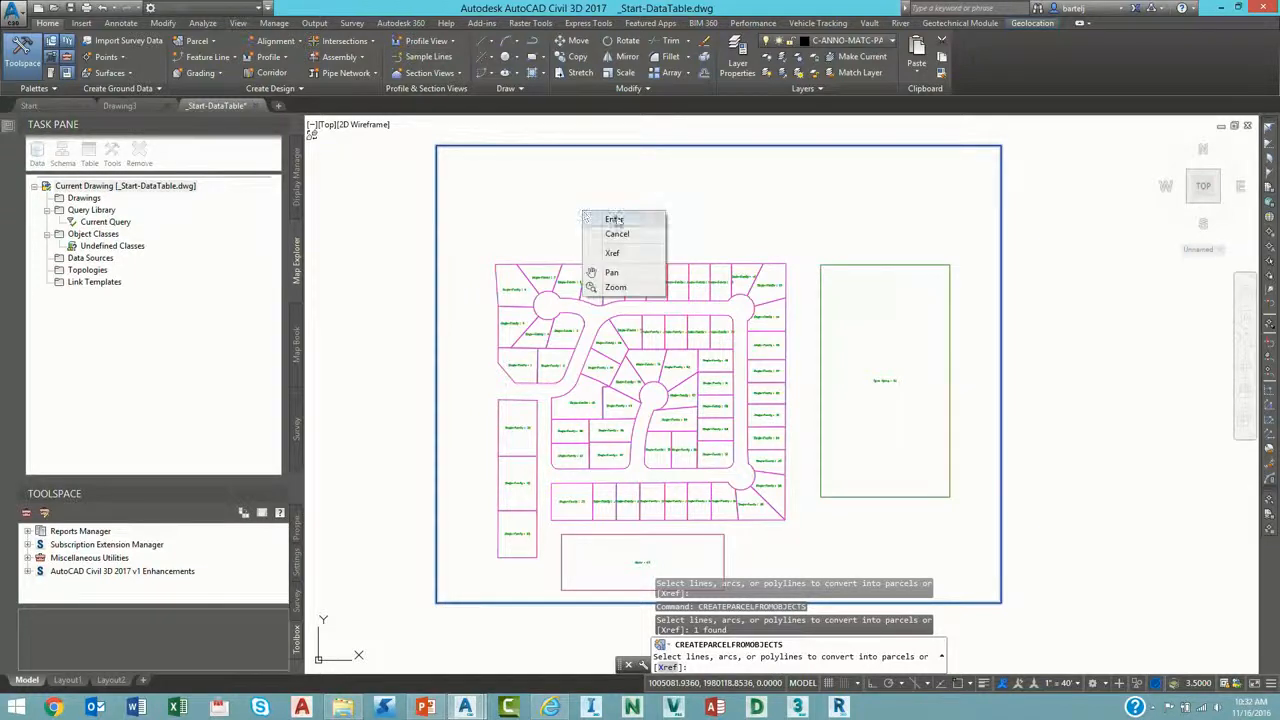
left_click(614, 220)
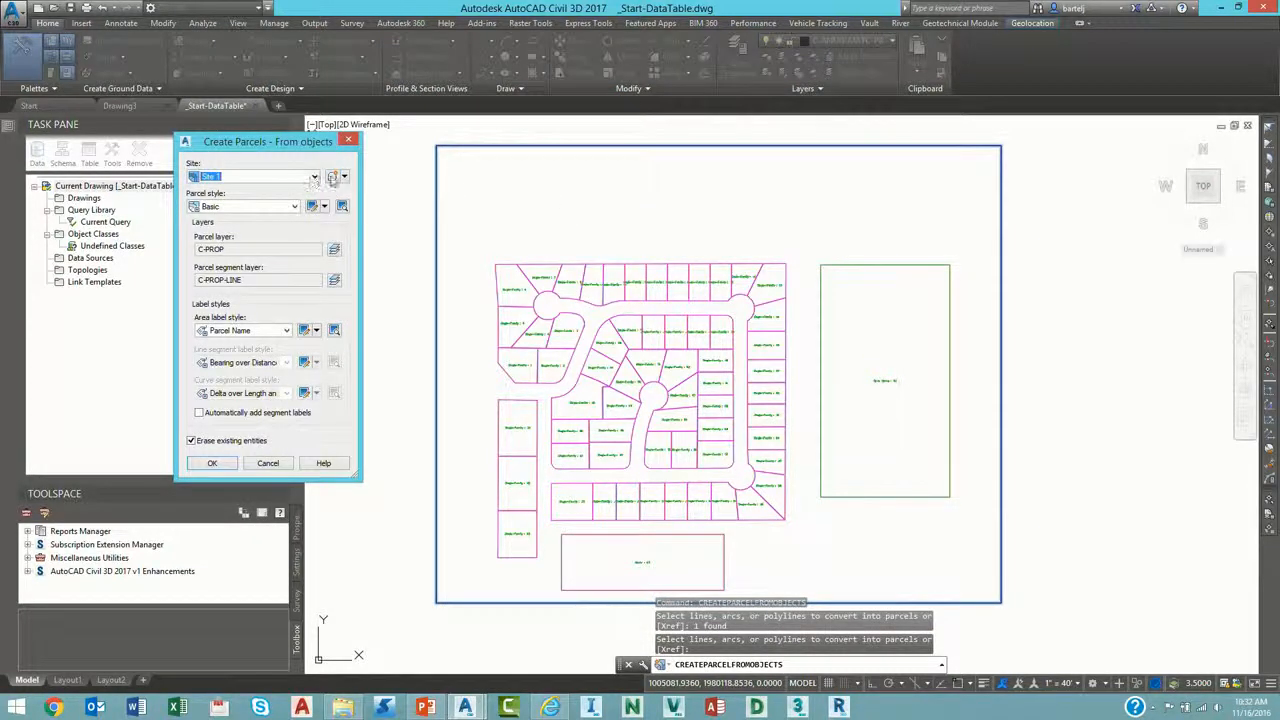
left_click(332, 176)
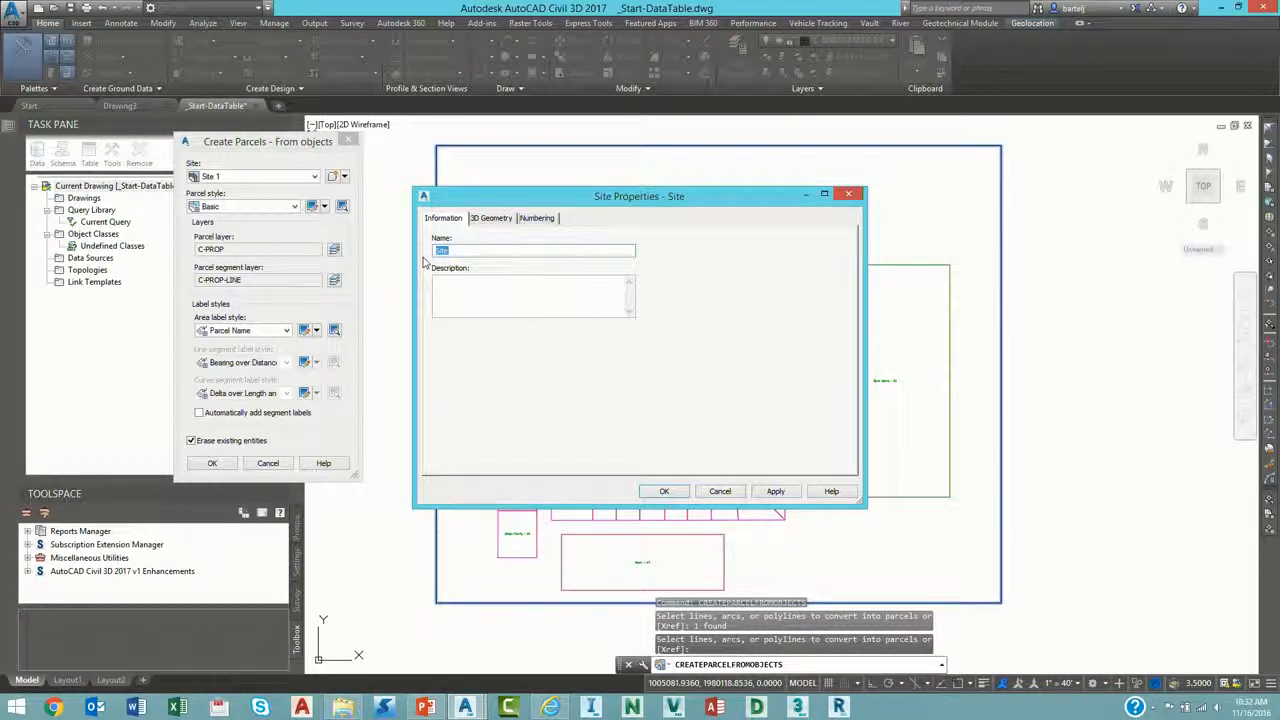
type("Pri")
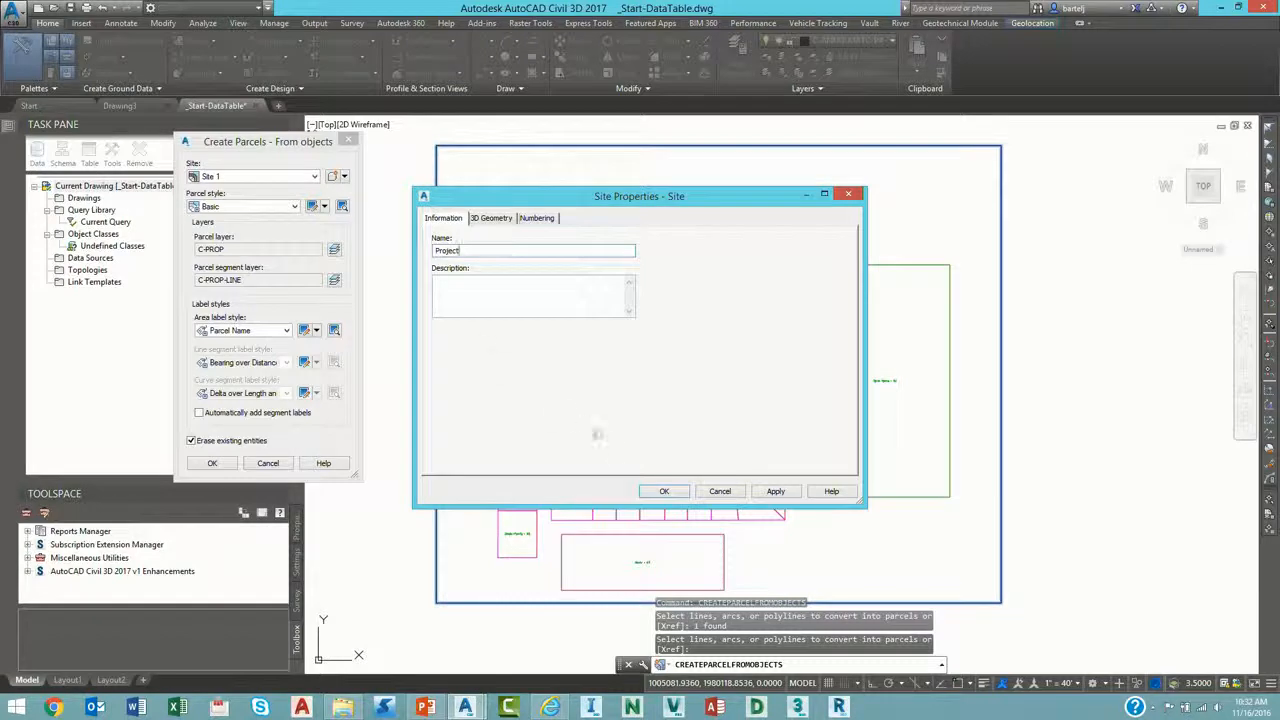
left_click(645, 488)
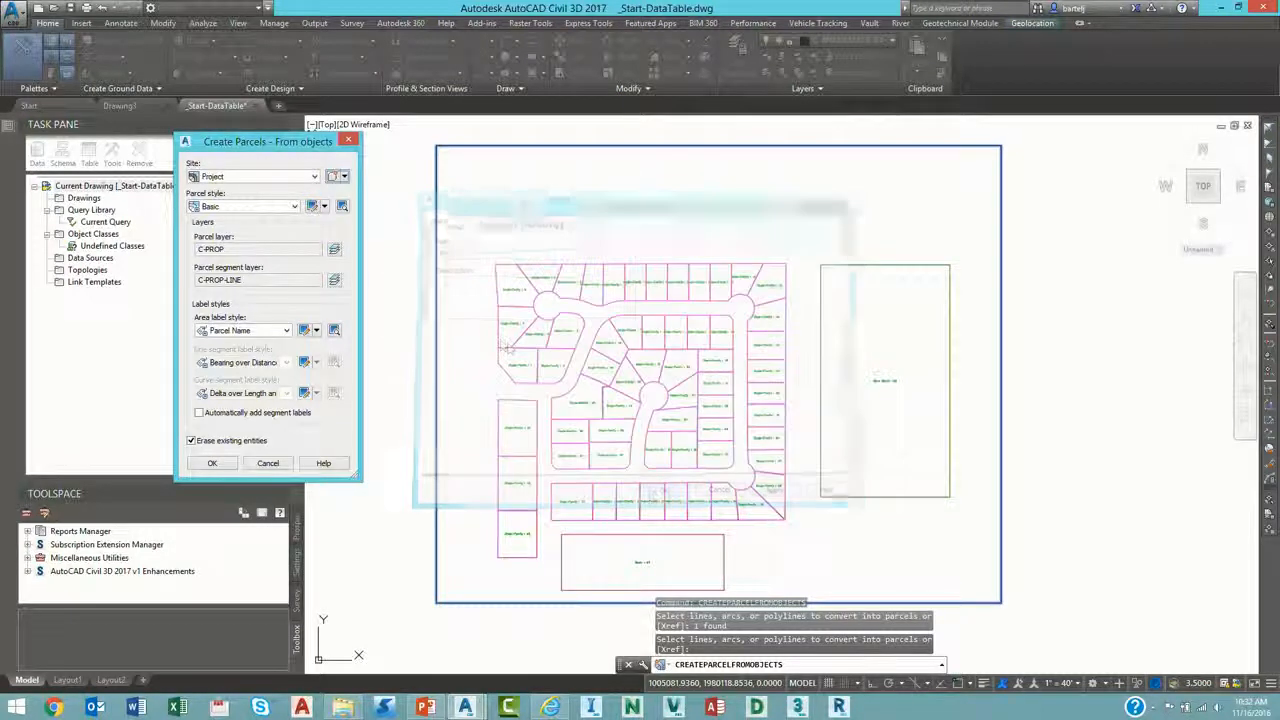
Apply the Property parcel style to the outer boundary in the Project site and create the parcel.
left_click(295, 206)
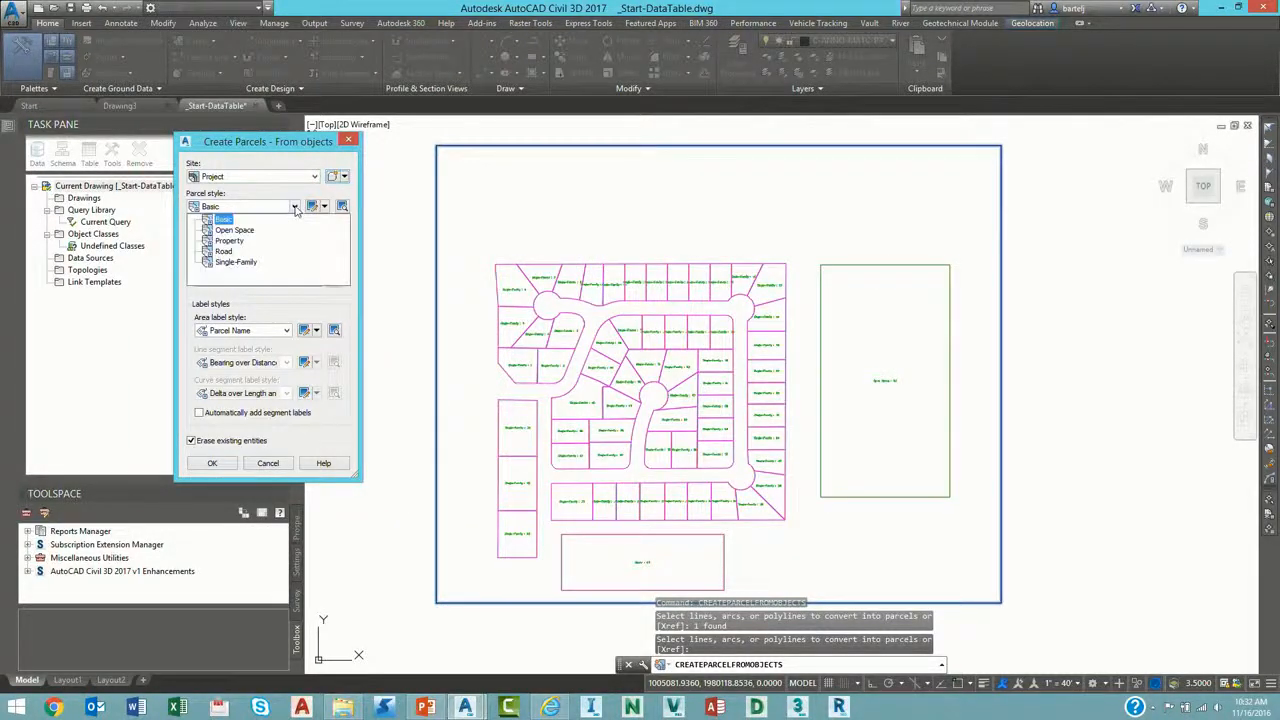
left_click(238, 245)
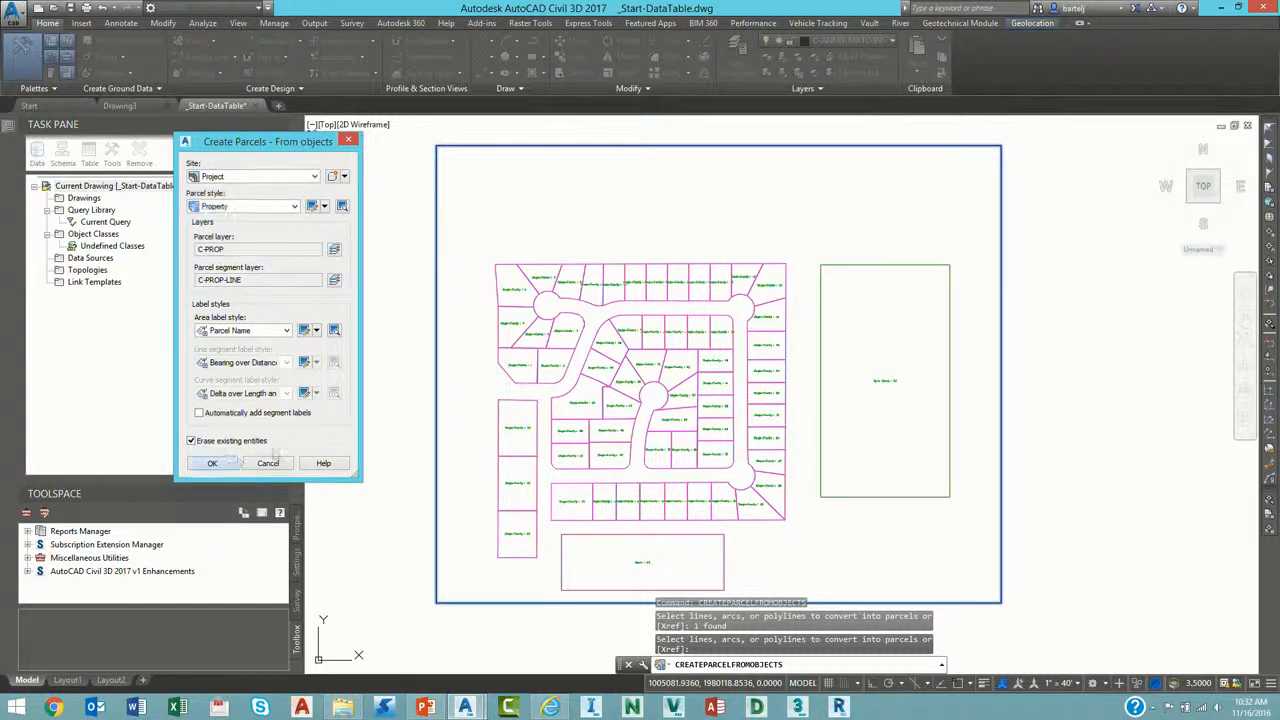
left_click(212, 463)
scroll(575, 428, "down", 3)
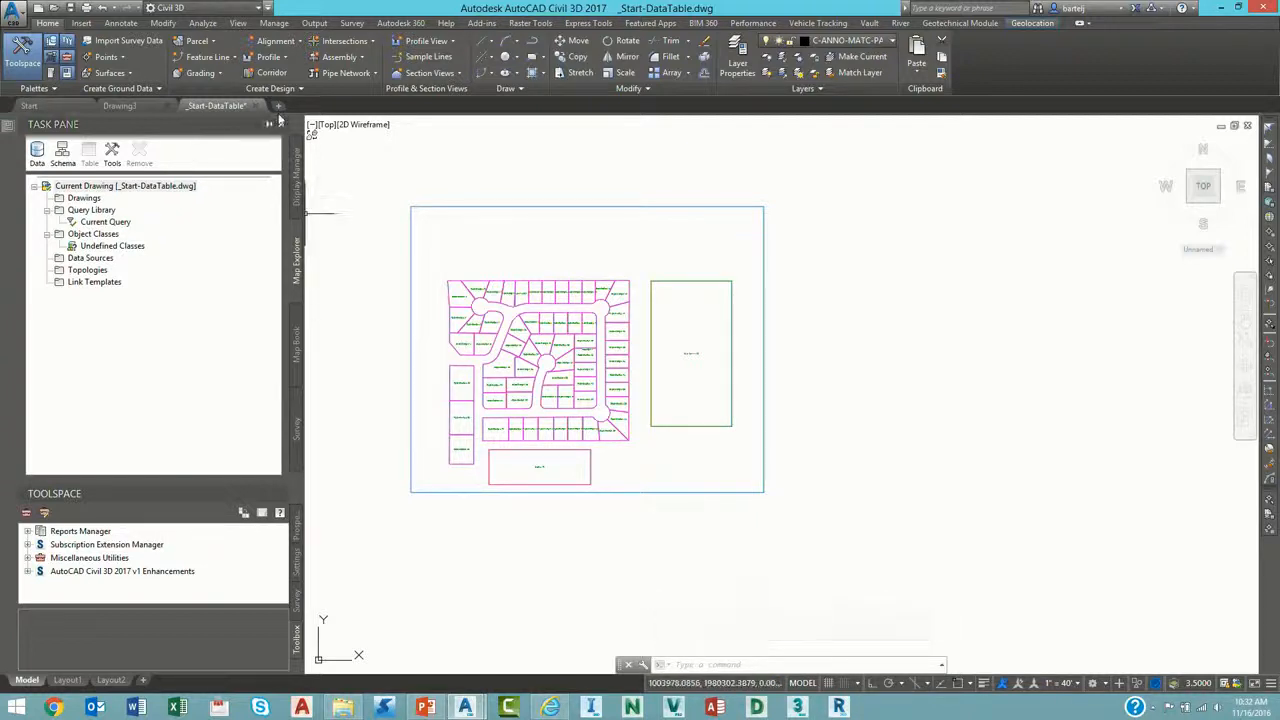
Close the Properties palette and run the parcel Area_Report on all listed objects, saving it as CivilReport.xls in the 04 - Site Data Table folder.
mouse_move(14, 133)
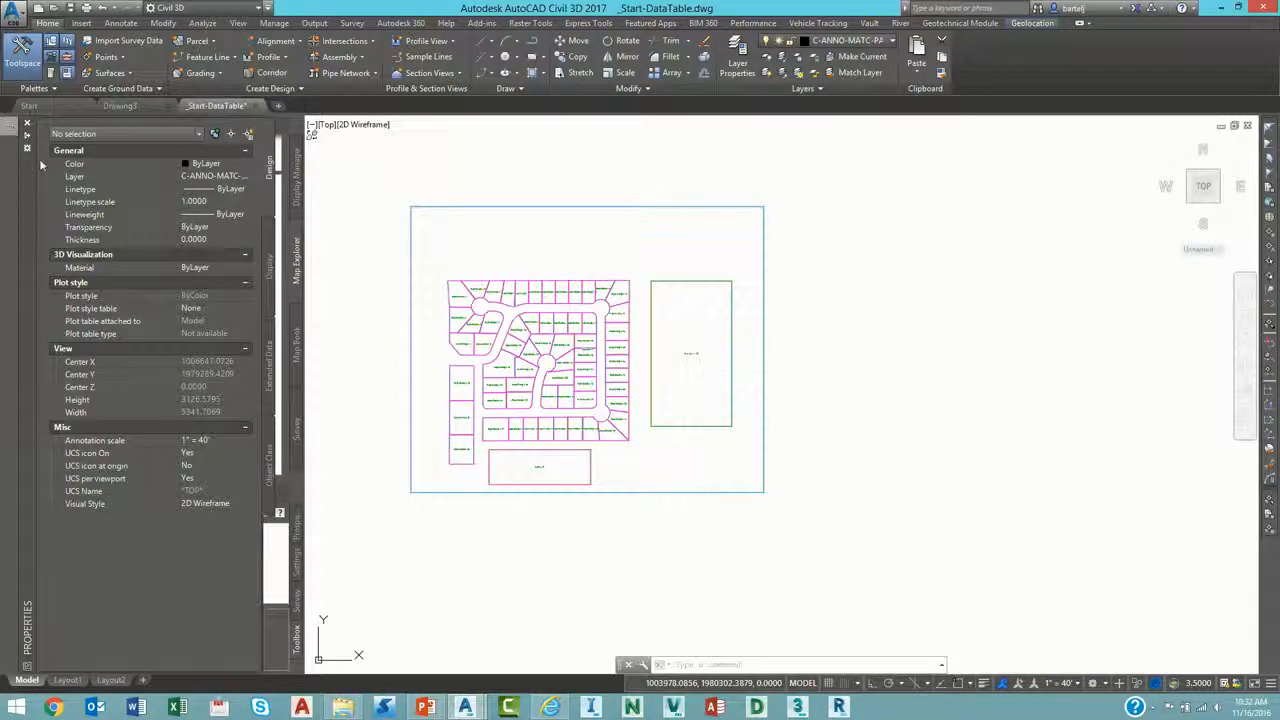
left_click(27, 122)
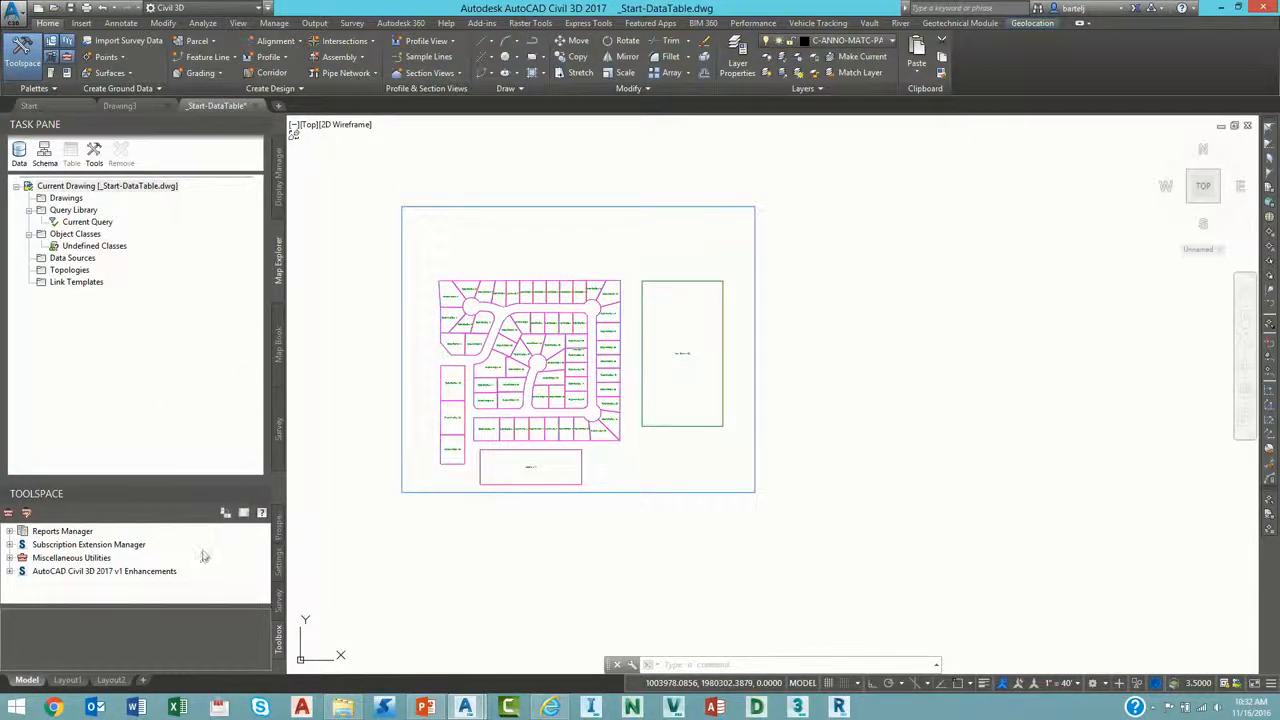
left_click(9, 531)
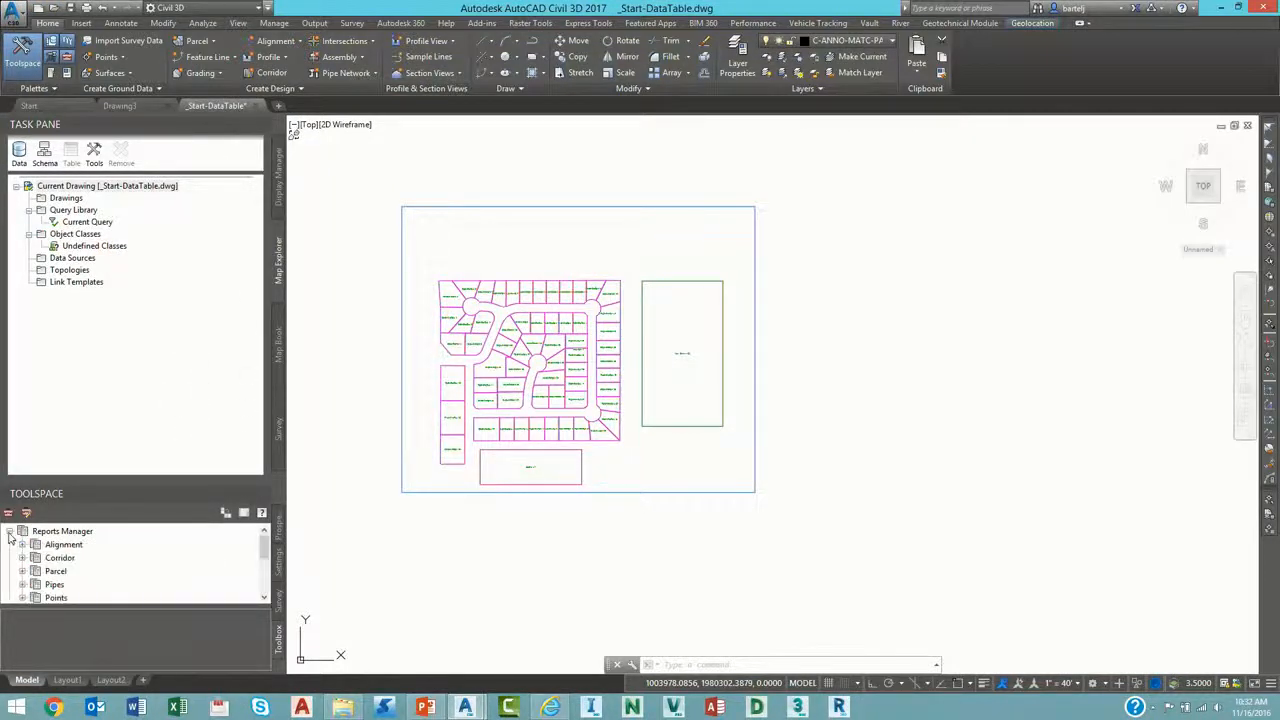
left_click_drag(266, 550, 266, 555)
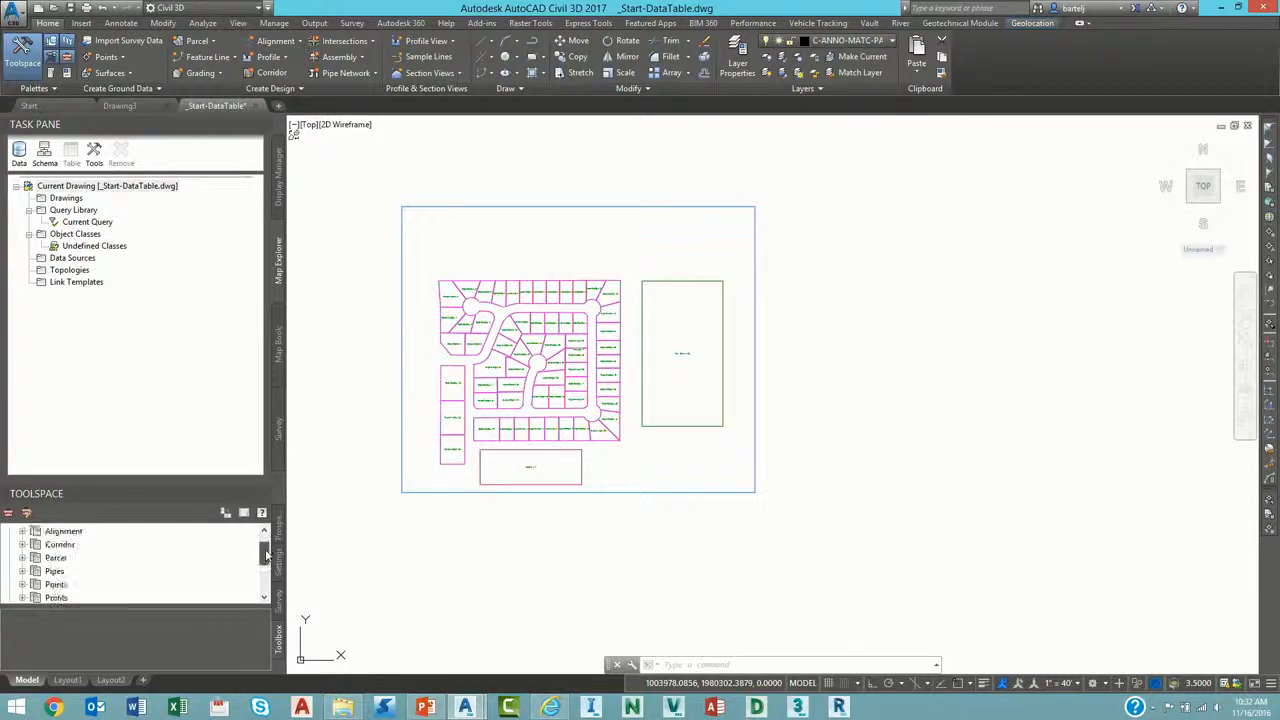
left_click(22, 558)
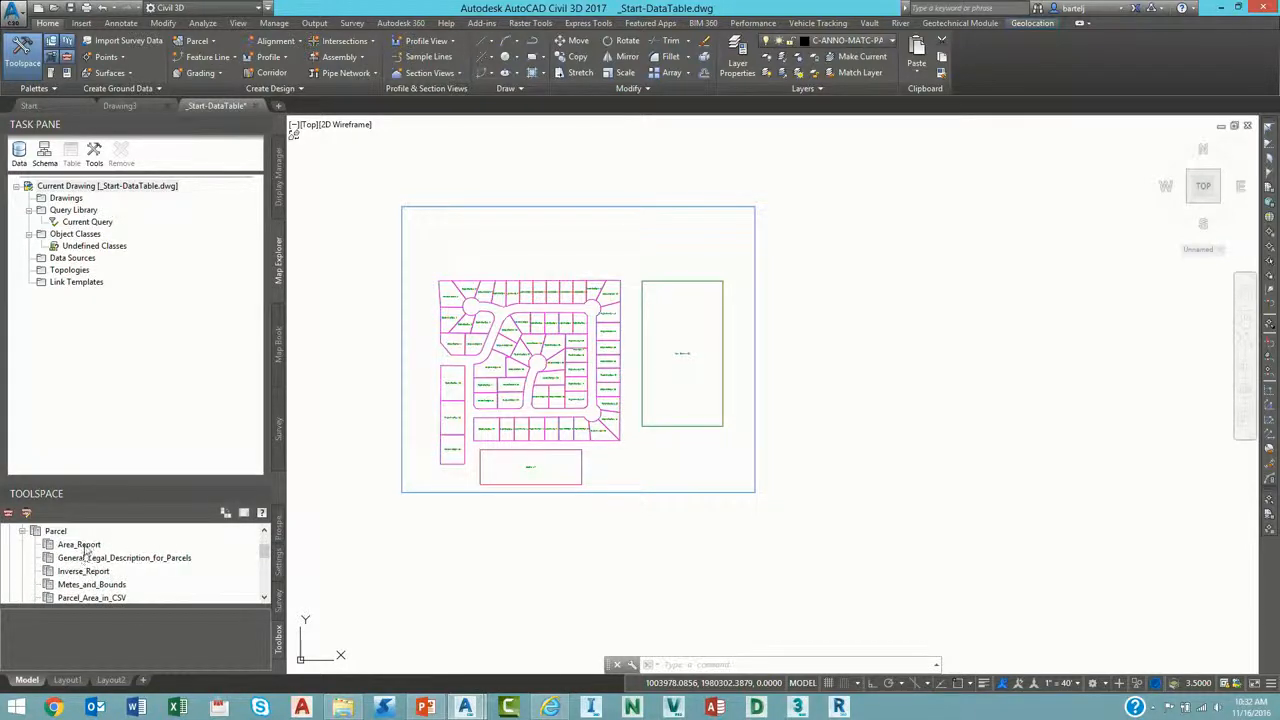
double_click(85, 547)
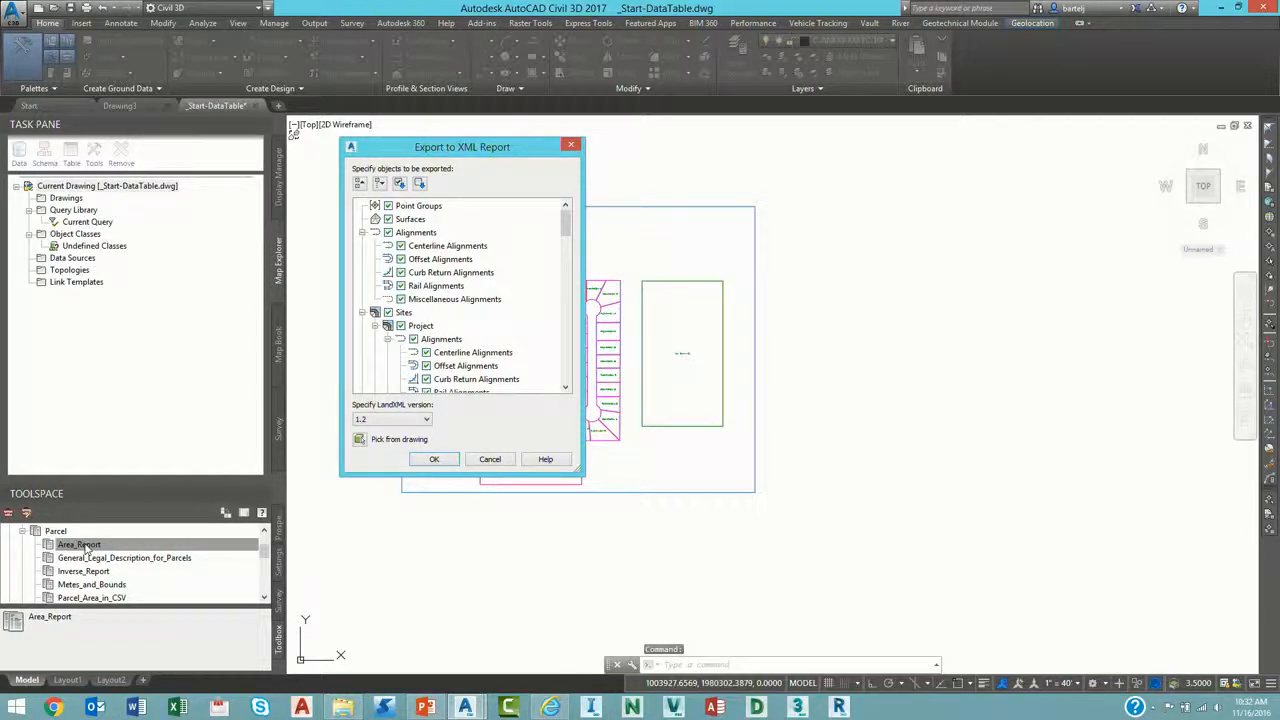
left_click(436, 460)
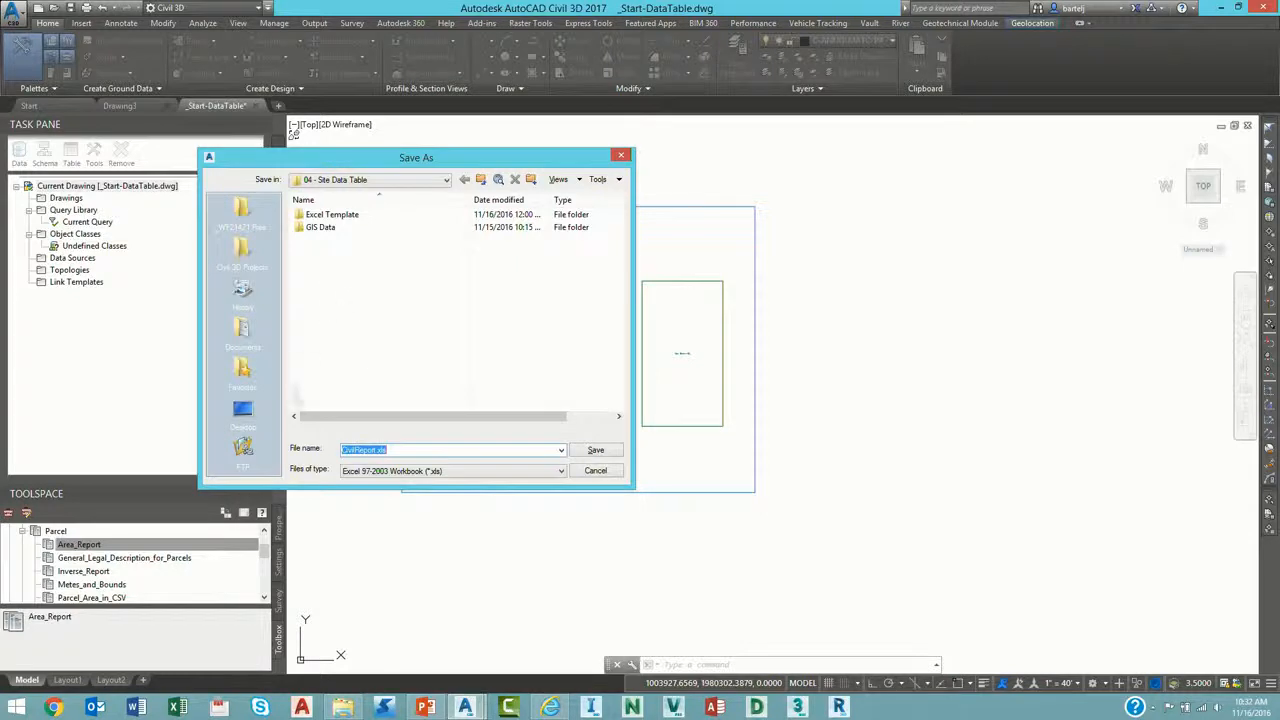
left_click(594, 451)
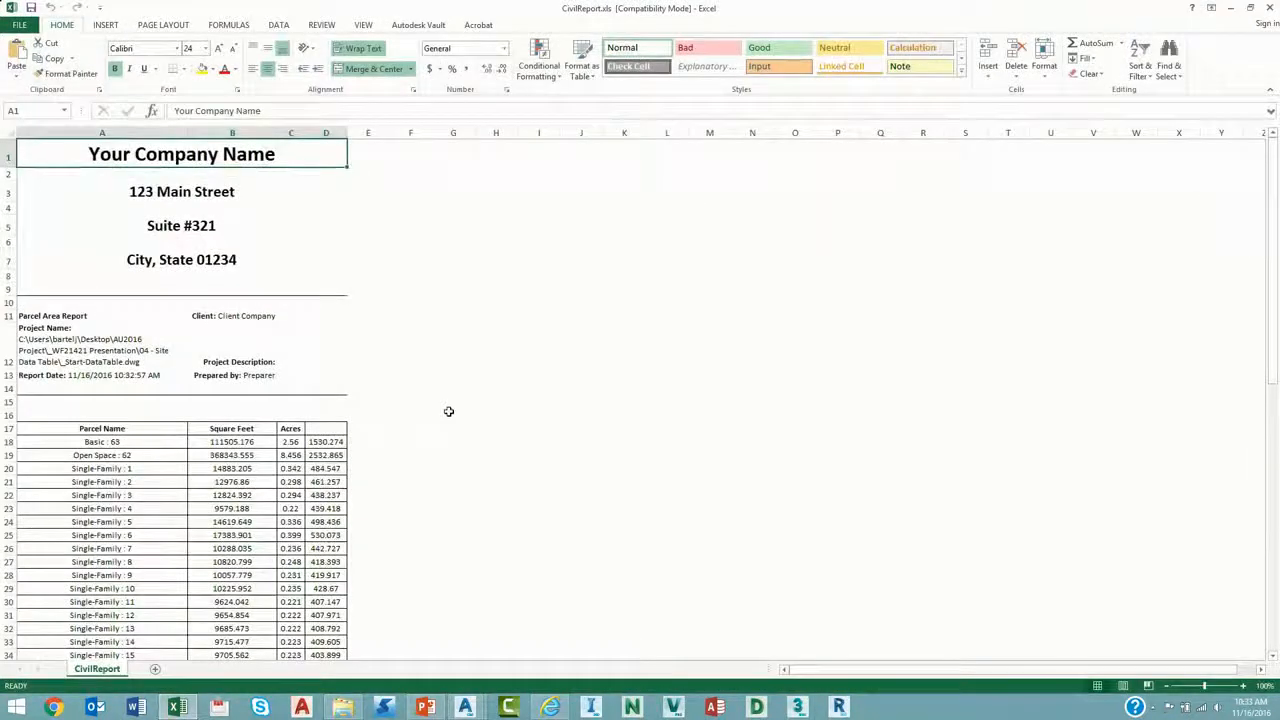
Copy all parcel rows under the report's header row, from A18 through column D, including names, areas and perimeters.
scroll(449, 412, "down", 7)
scroll(449, 412, "up", 7)
scroll(449, 412, "down", 7)
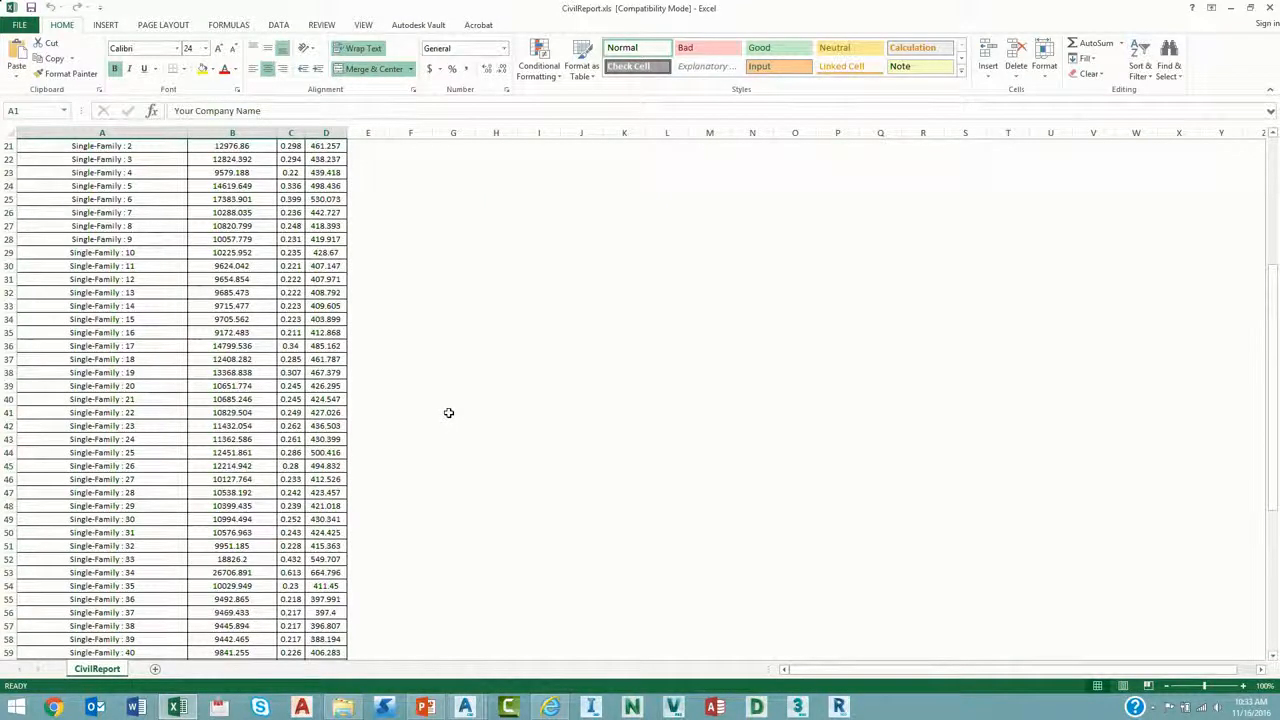
scroll(371, 400, "up", 7)
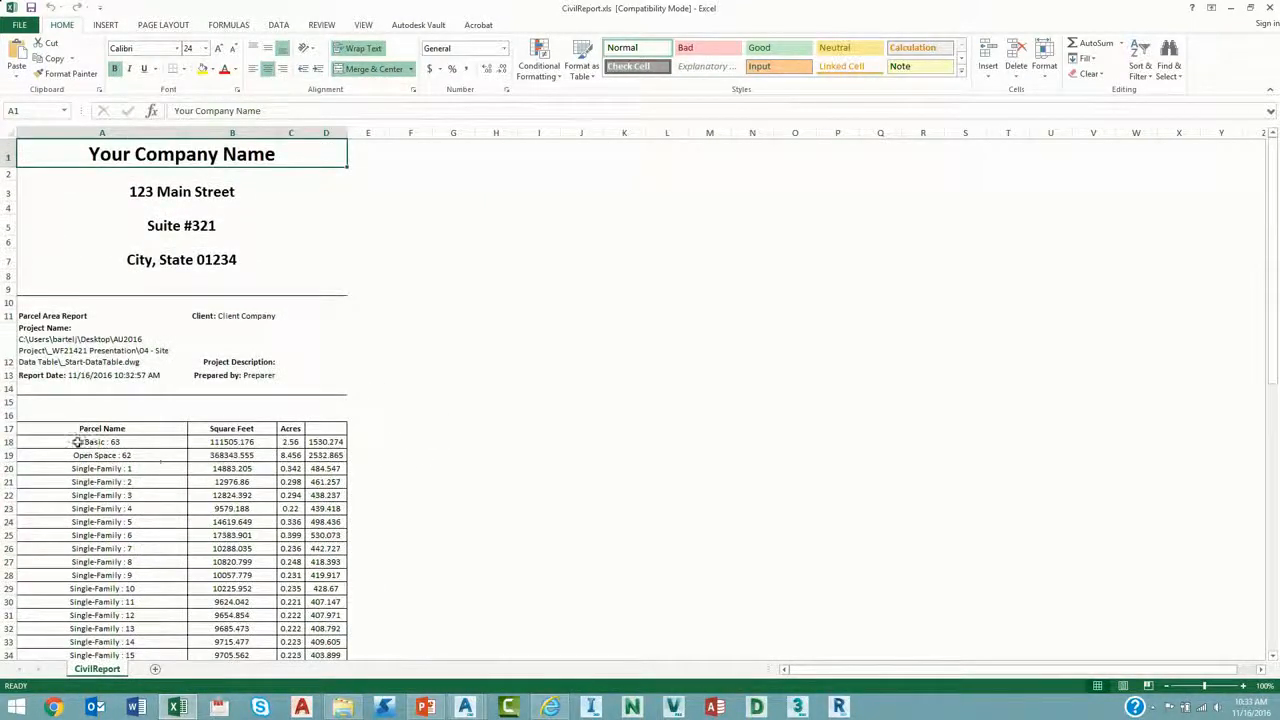
left_click_drag(77, 441, 334, 268)
right_click(154, 186)
left_click(185, 213)
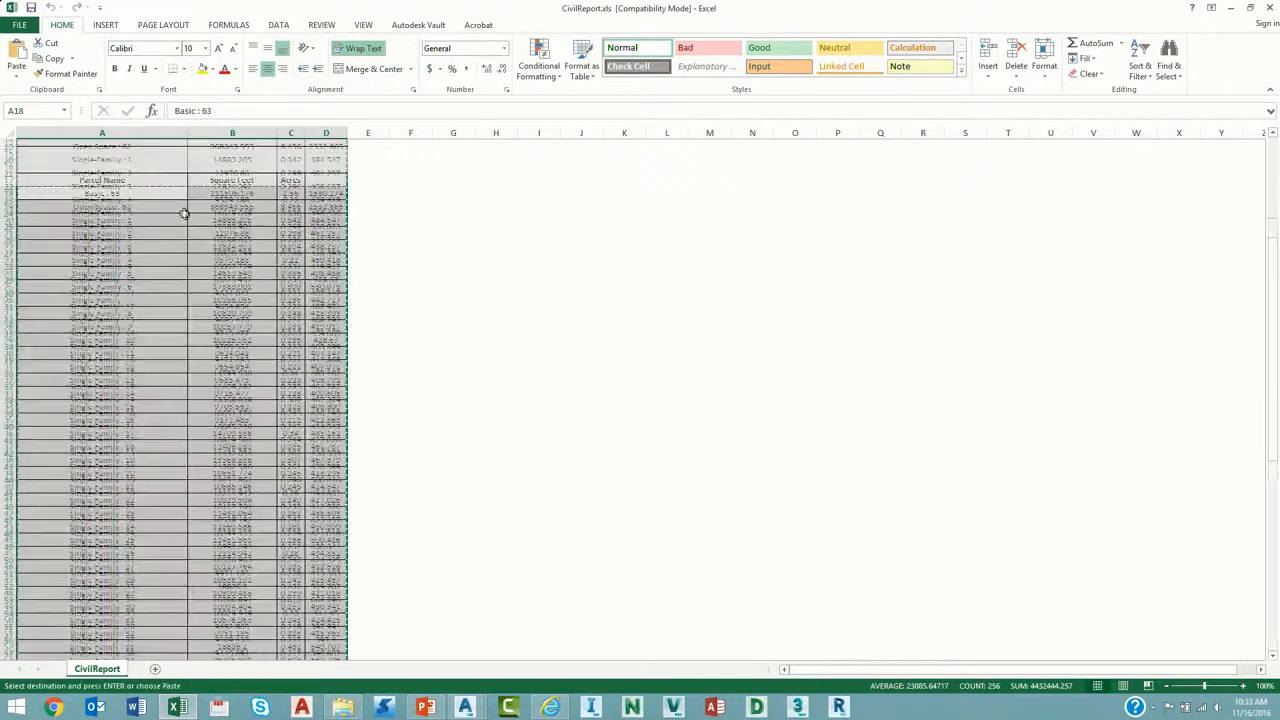
scroll(185, 213, "up", 5)
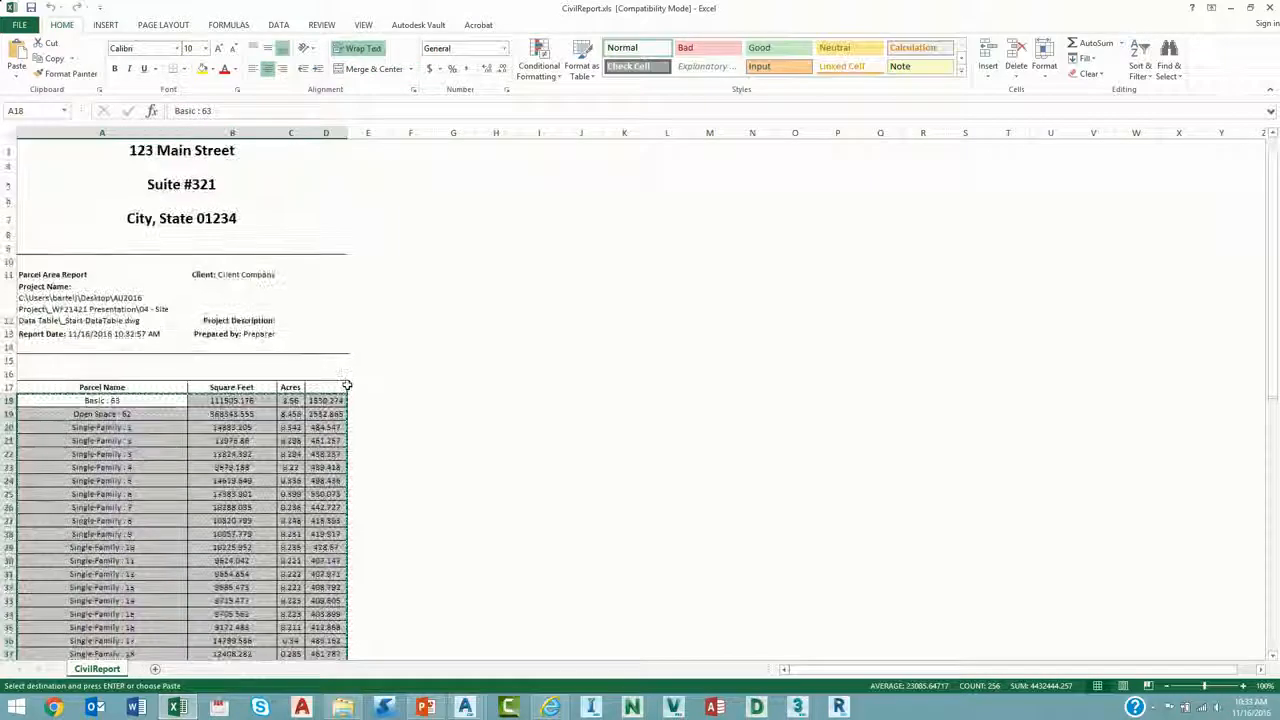
Open the Site Data Table.xlsx workbook from the Excel Template folder inside 04 - Site Data Table.
left_click(20, 27)
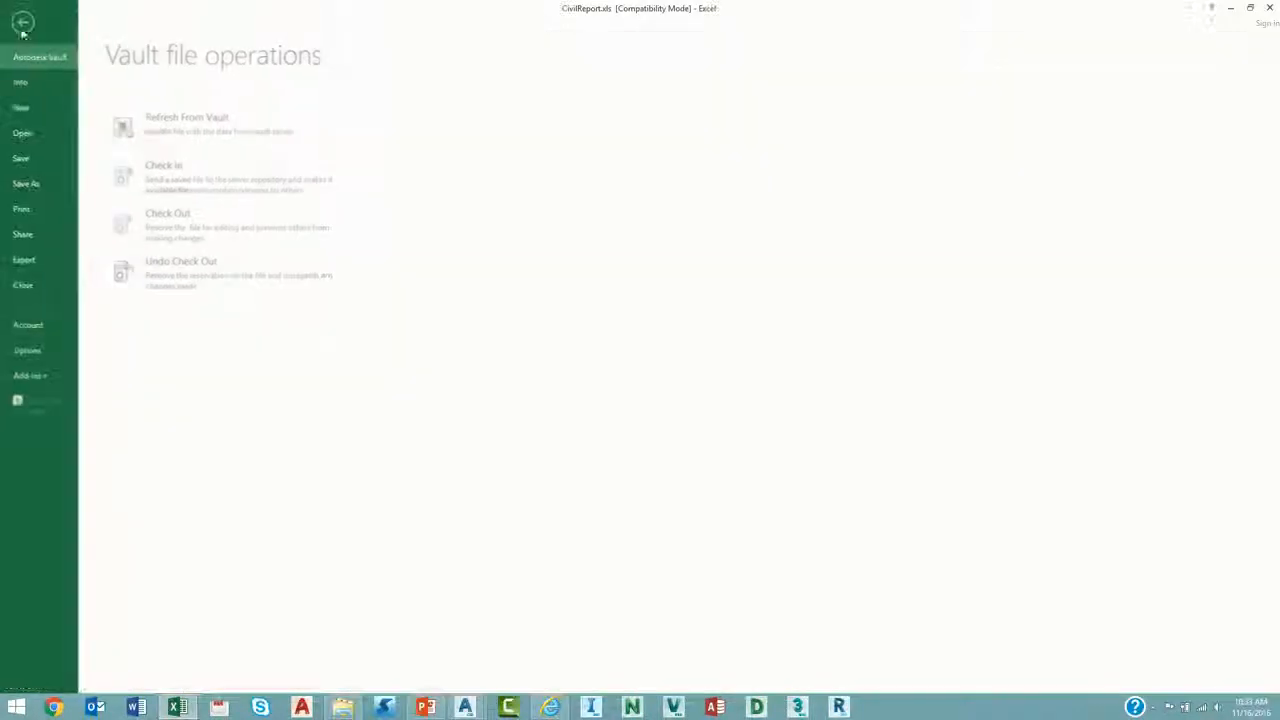
left_click(27, 133)
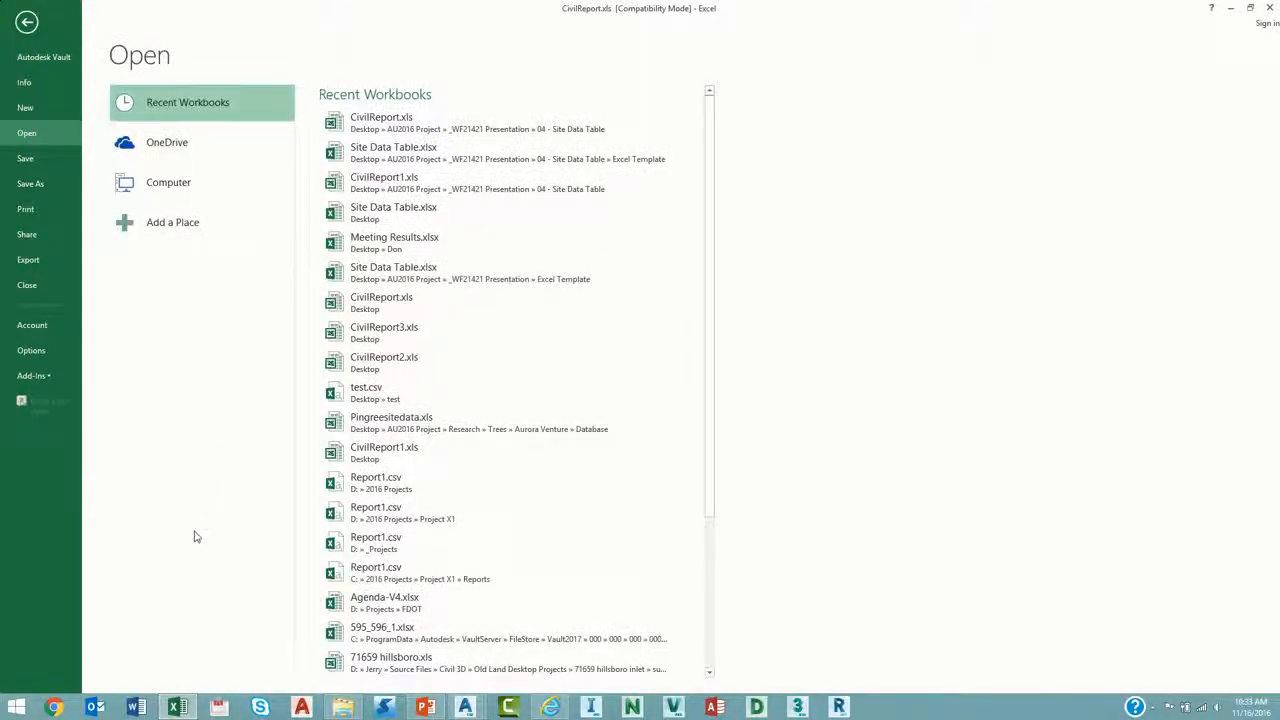
left_click(168, 182)
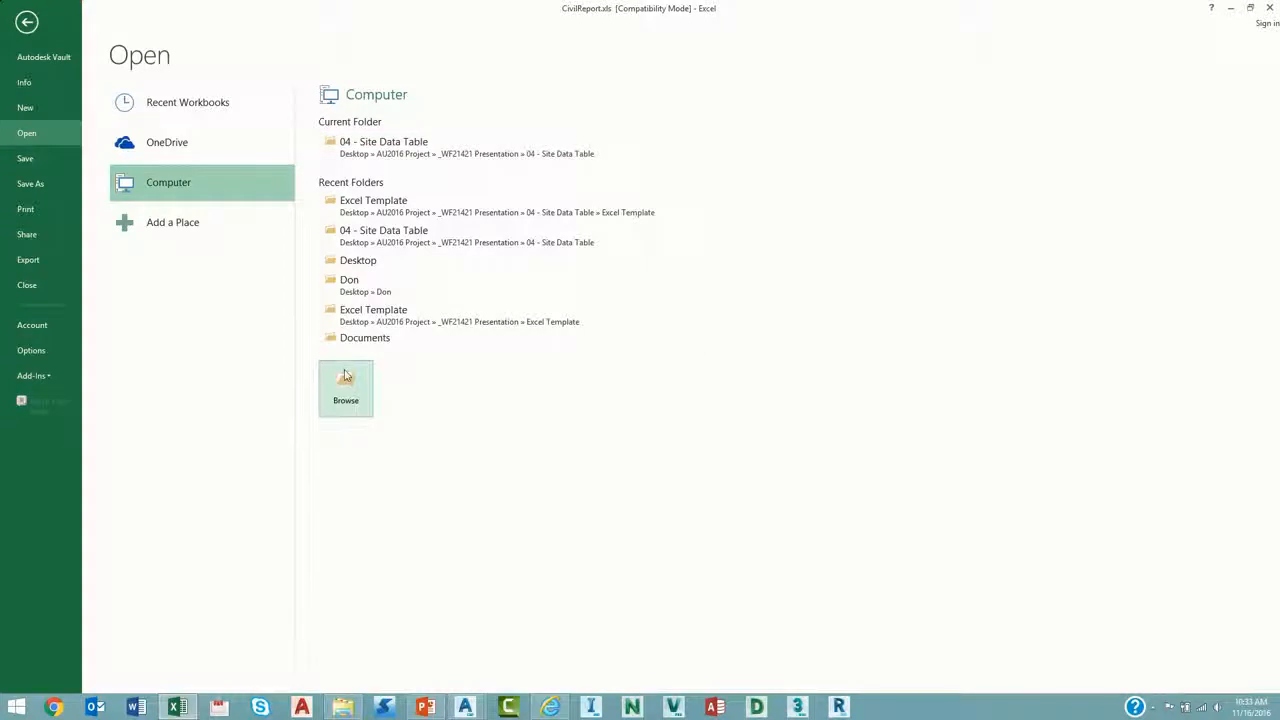
left_click(362, 261)
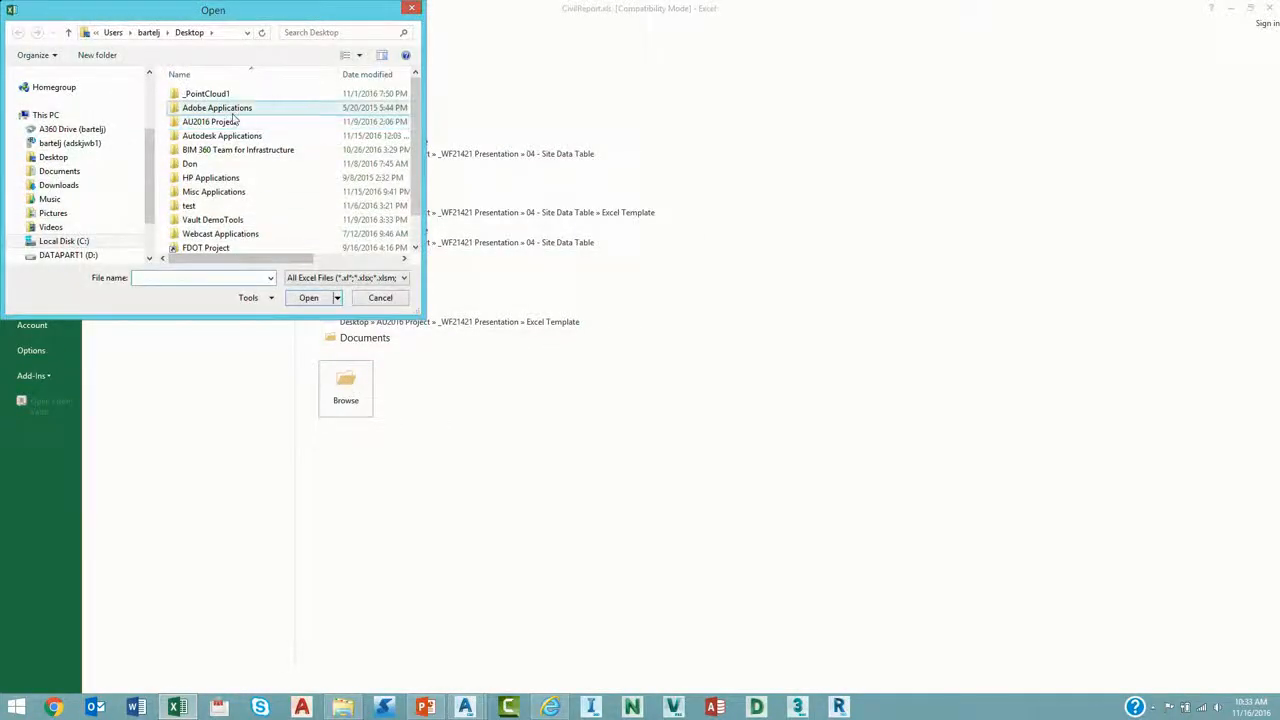
double_click(230, 121)
double_click(277, 122)
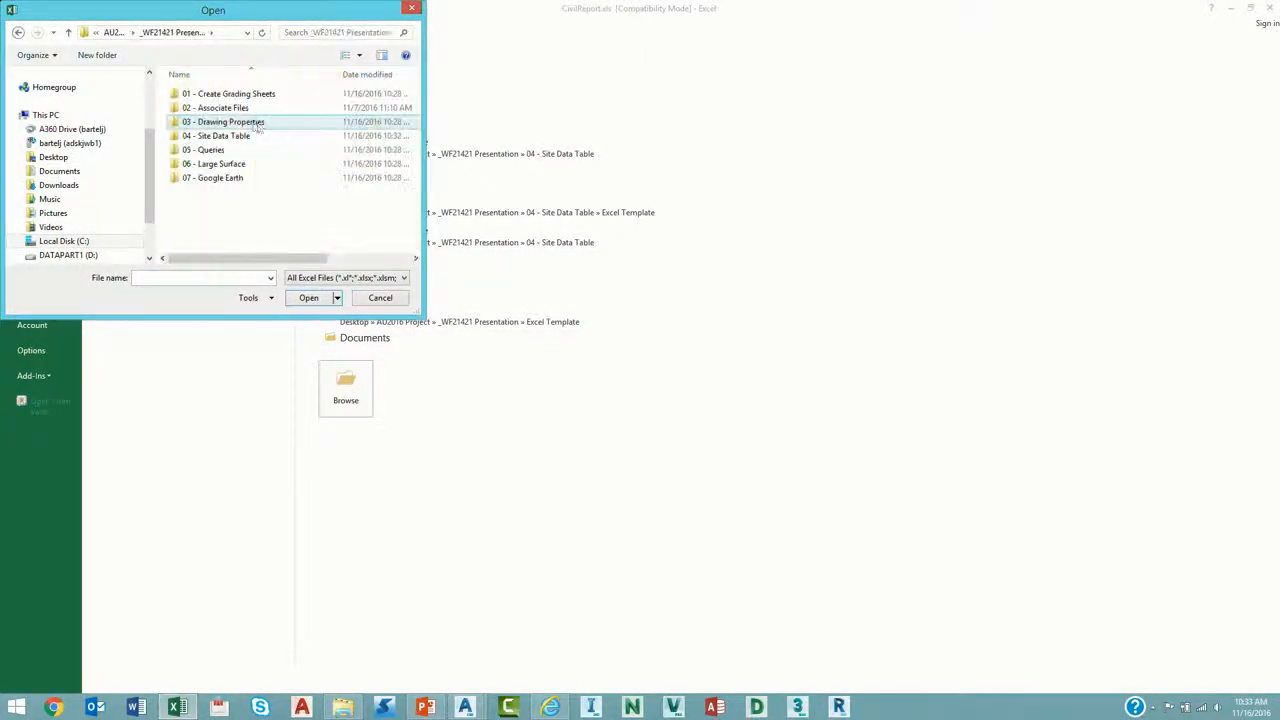
double_click(218, 135)
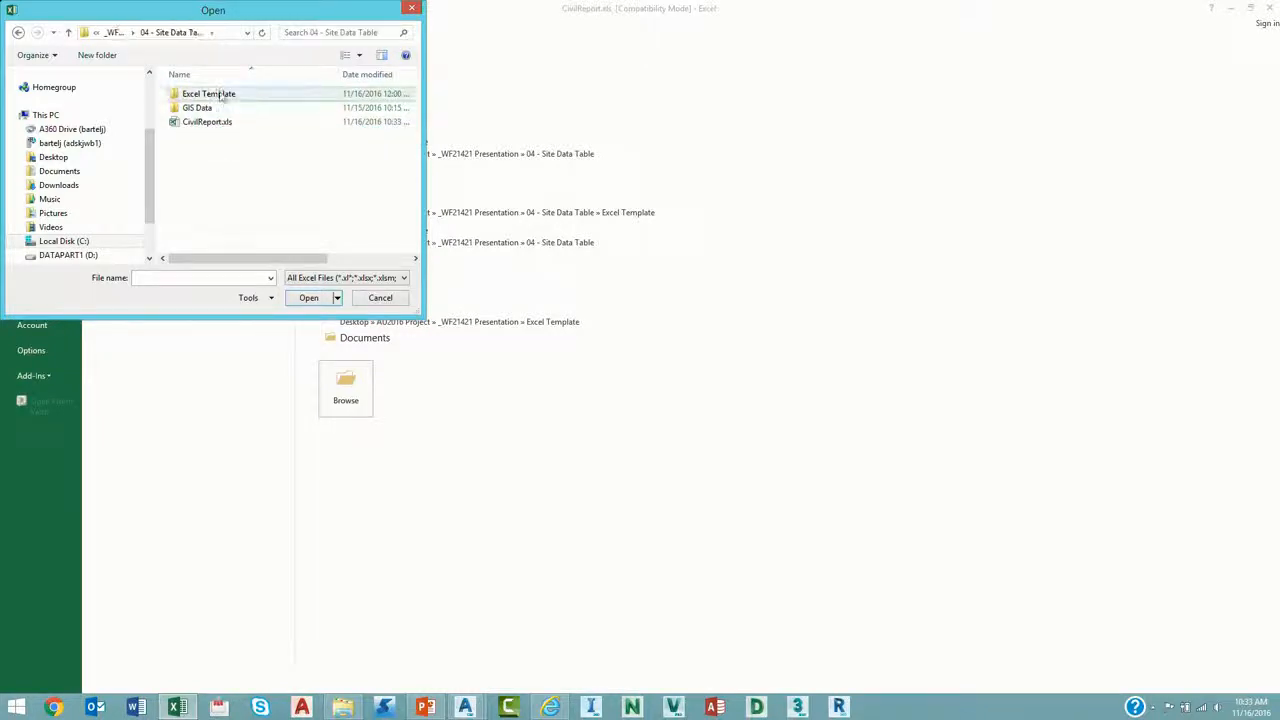
double_click(218, 94)
left_click(221, 94)
left_click(309, 298)
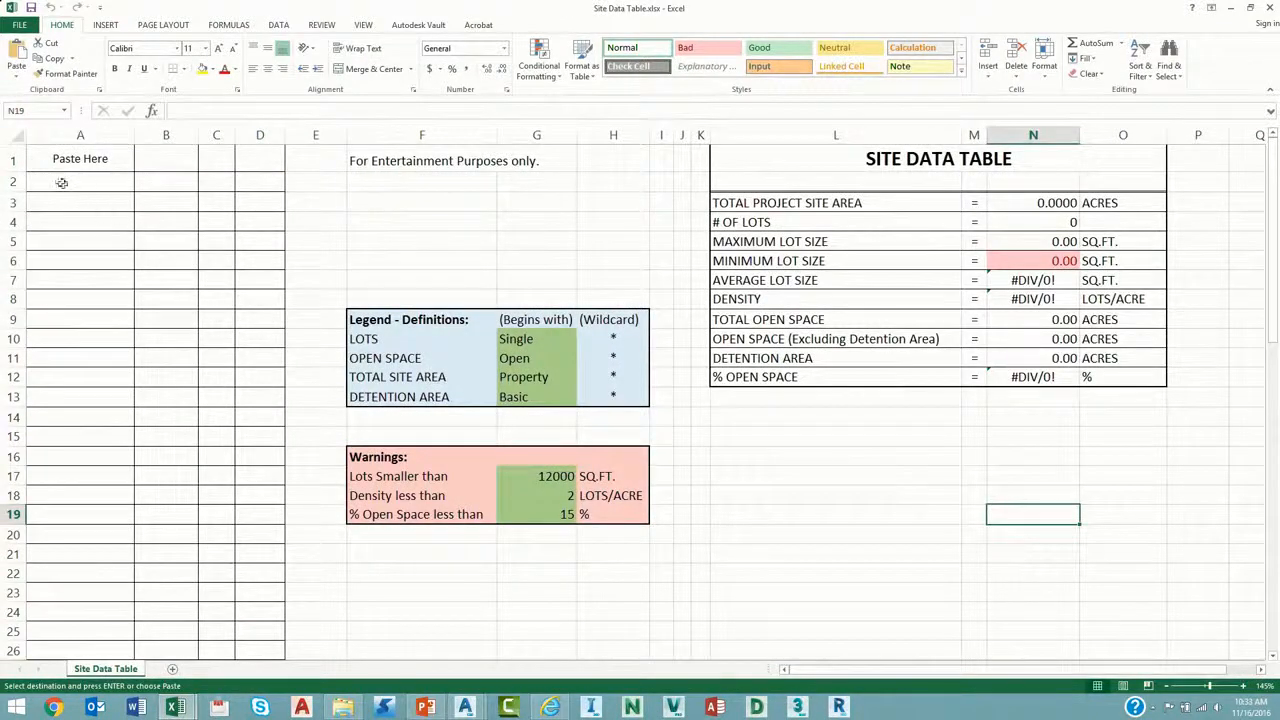
Paste the copied parcel rows into the Site Data Table sheet starting at the "Paste Here" cell A1.
left_click(47, 160)
right_click(49, 161)
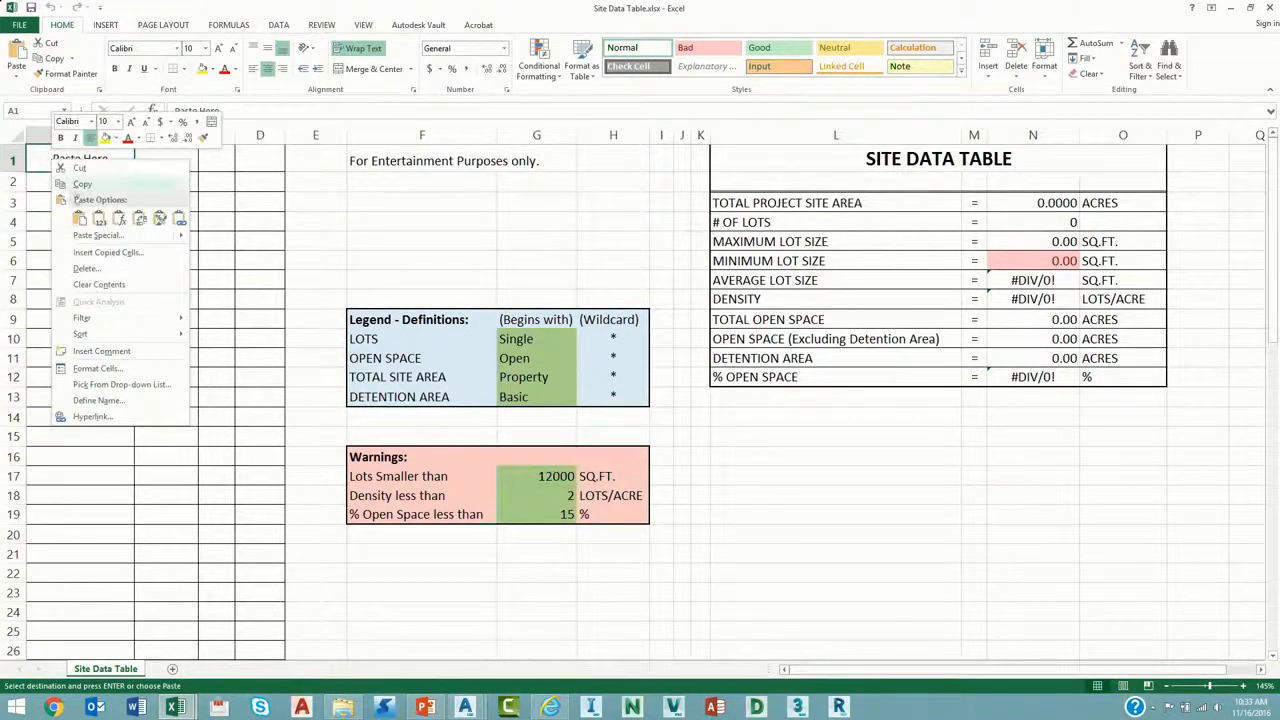
left_click(79, 219)
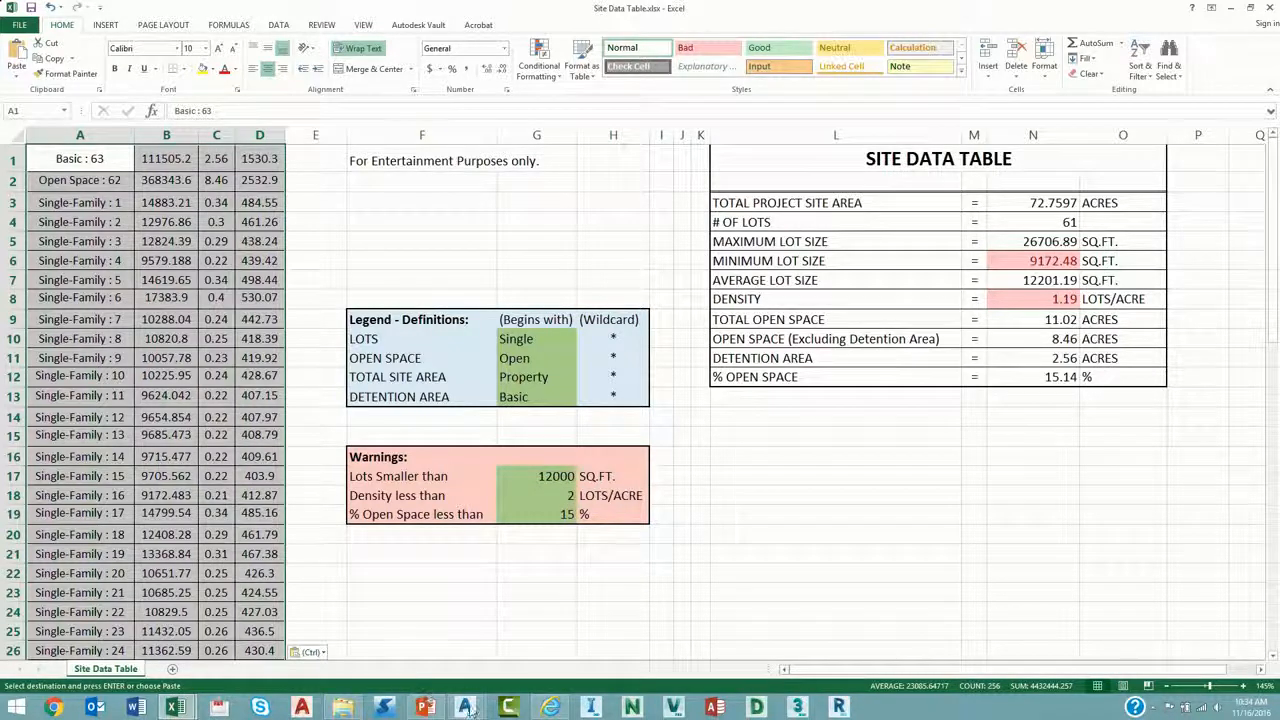
Switch to the _Start-DataTable drawing in Civil 3D and start a TABLE from a new Excel data link named SiteInfo.
mouse_move(470, 708)
left_click(520, 640)
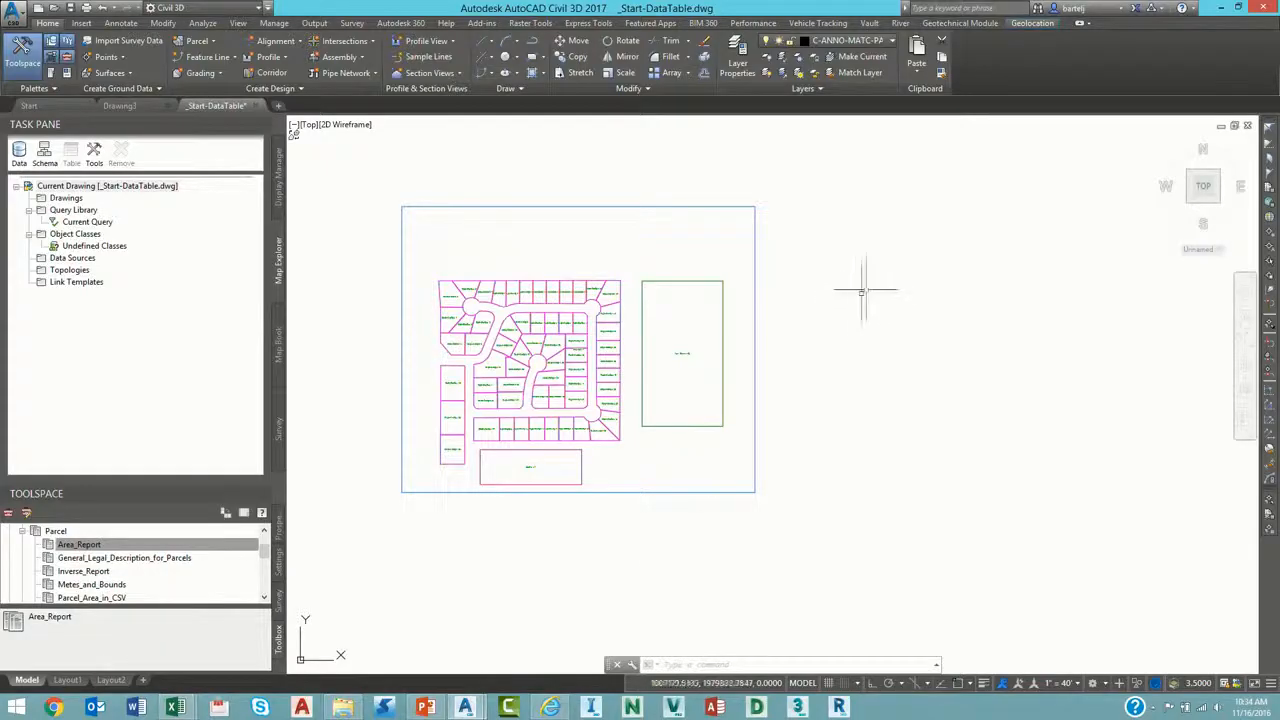
type("TABLE")
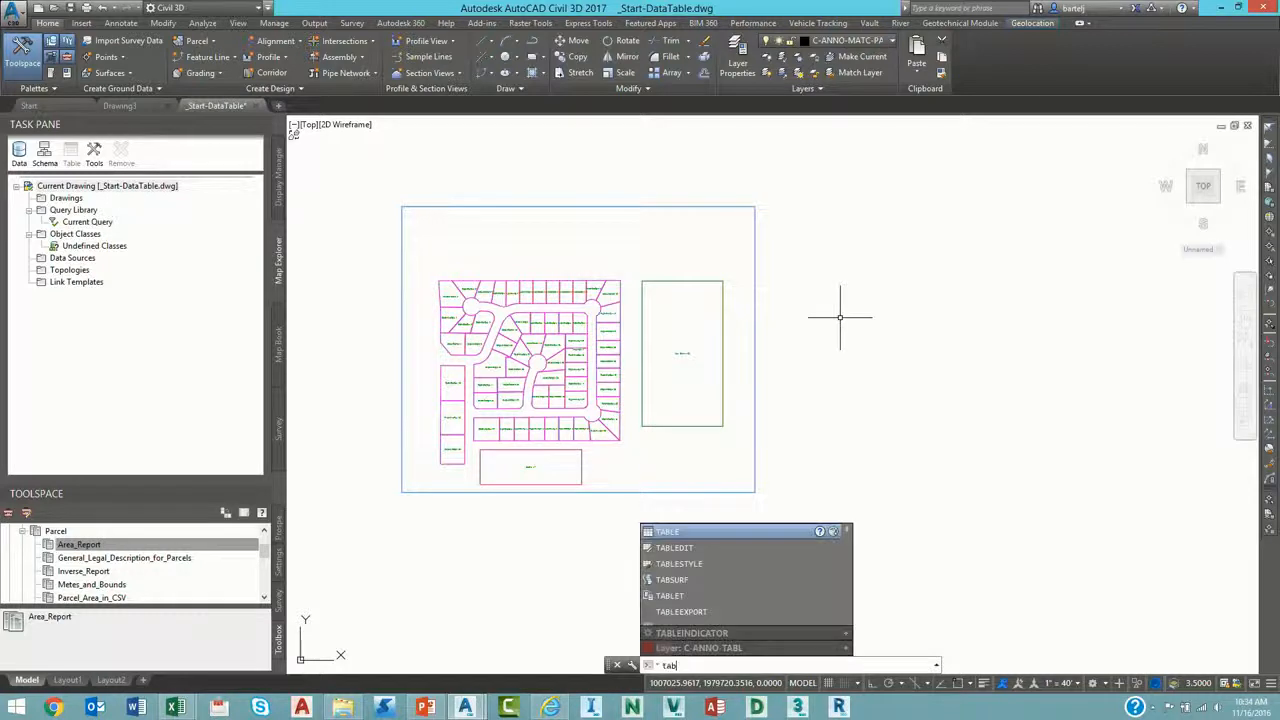
key("Return")
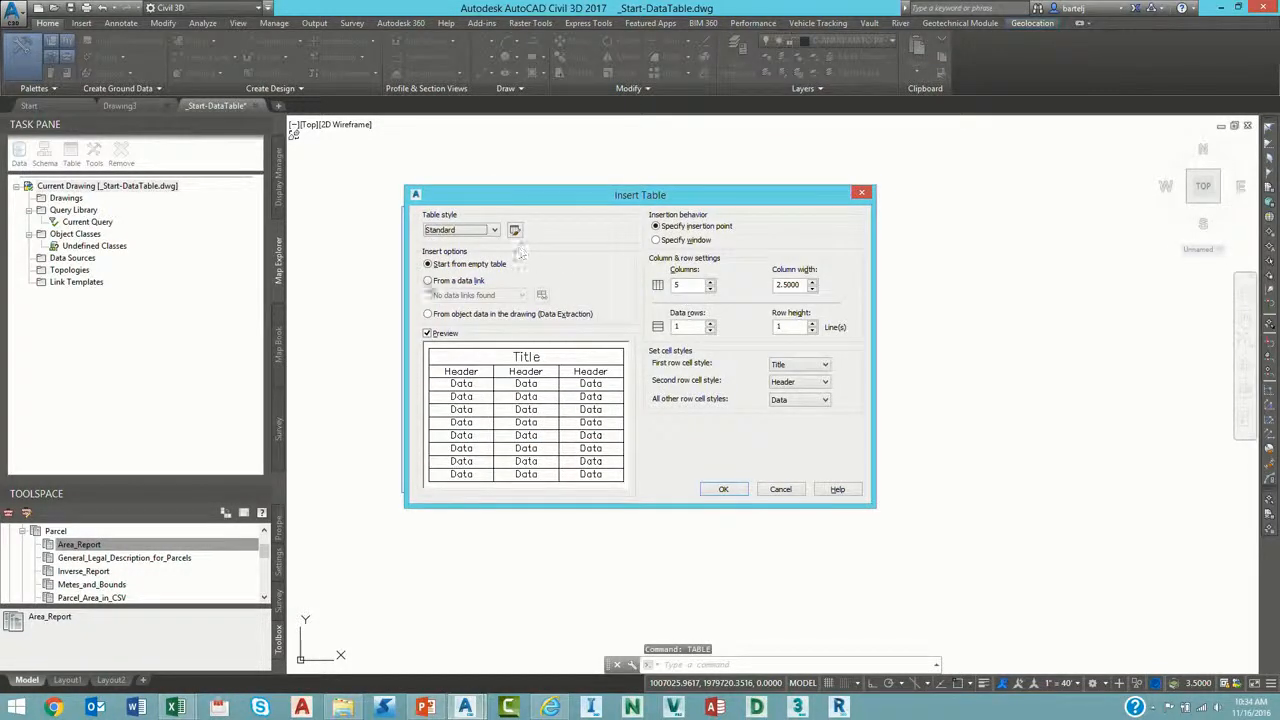
left_click(428, 280)
left_click(541, 296)
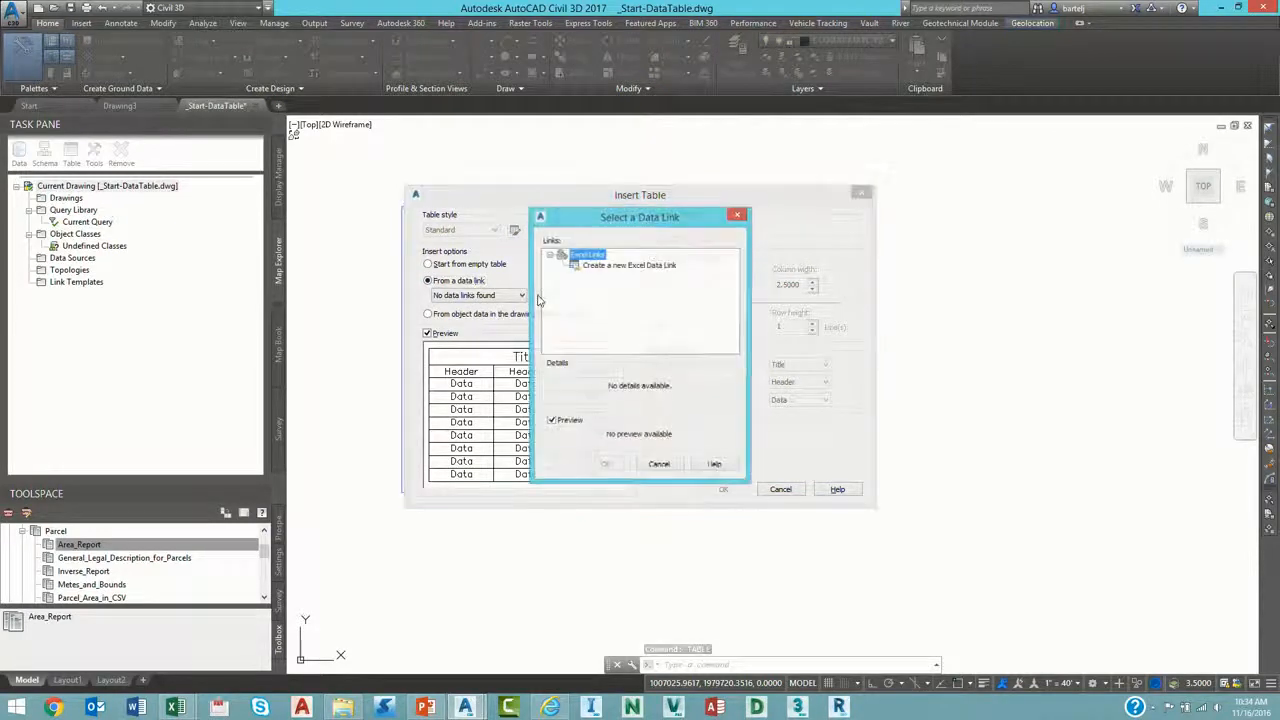
left_click(598, 267)
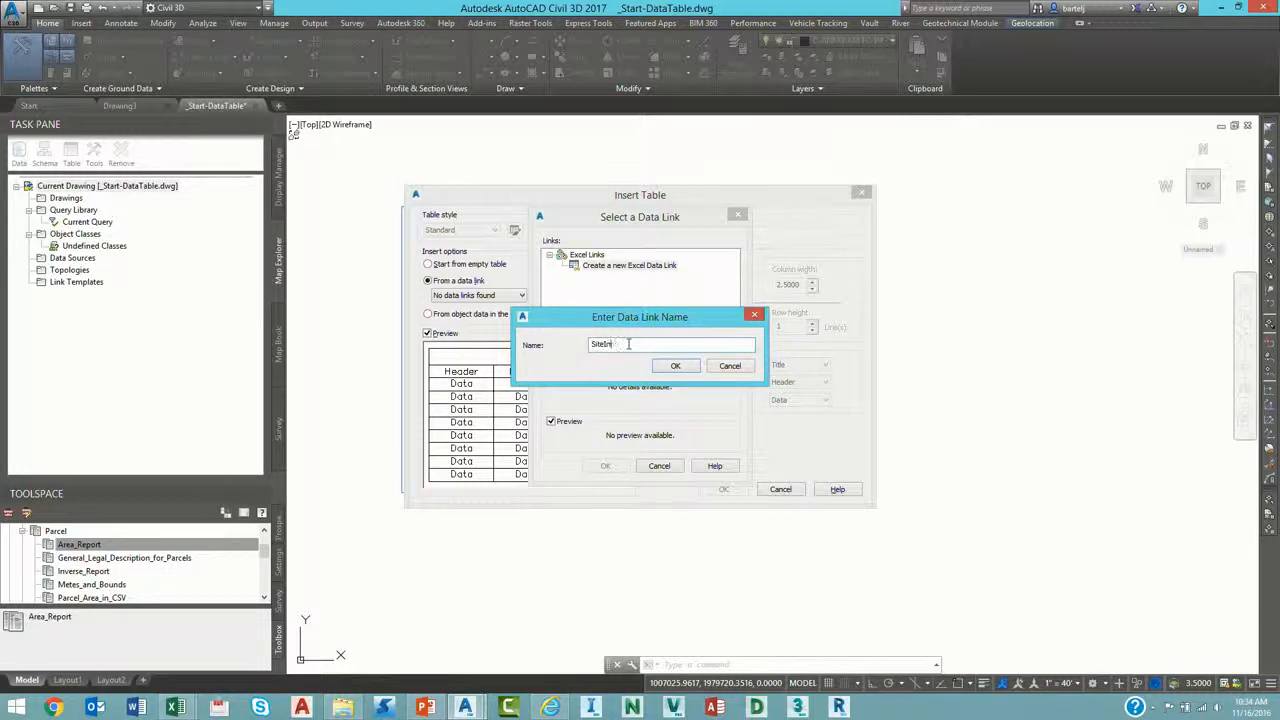
left_click(687, 367)
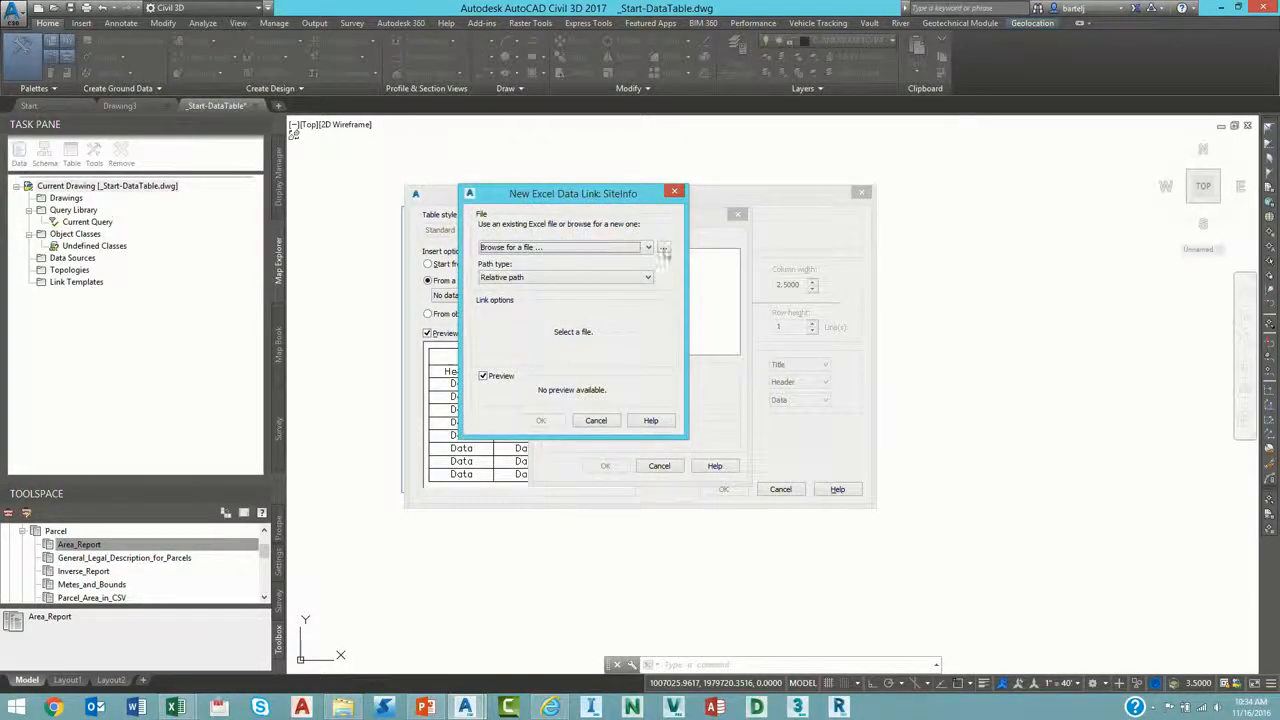
Save the Site Data Table workbook in Excel and return to the SiteInfo data link setup in Civil 3D.
mouse_move(175, 707)
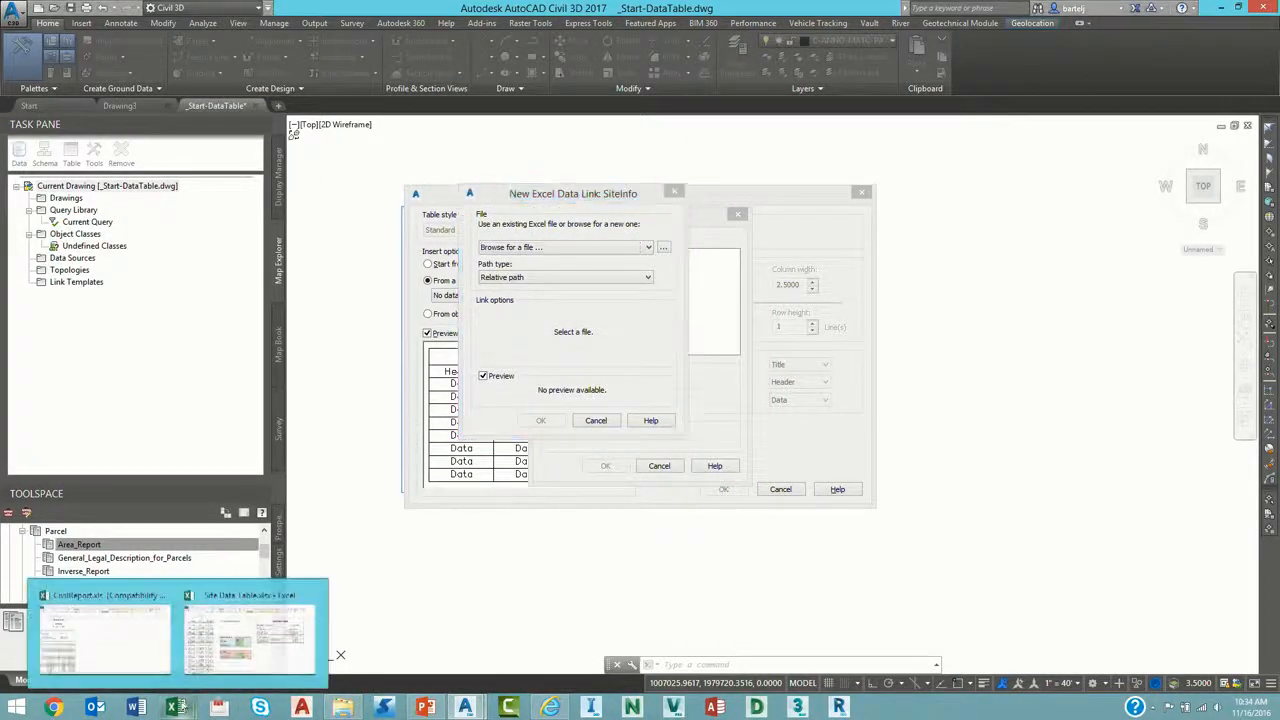
left_click(100, 640)
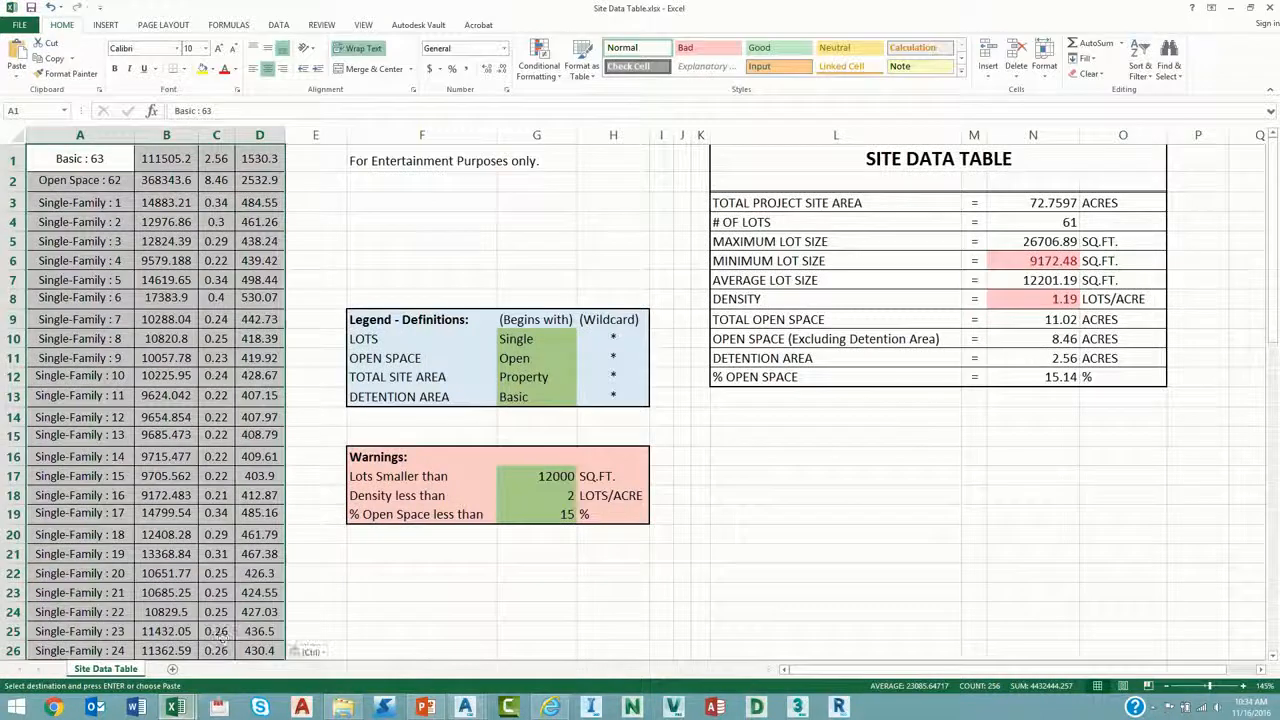
left_click(32, 8)
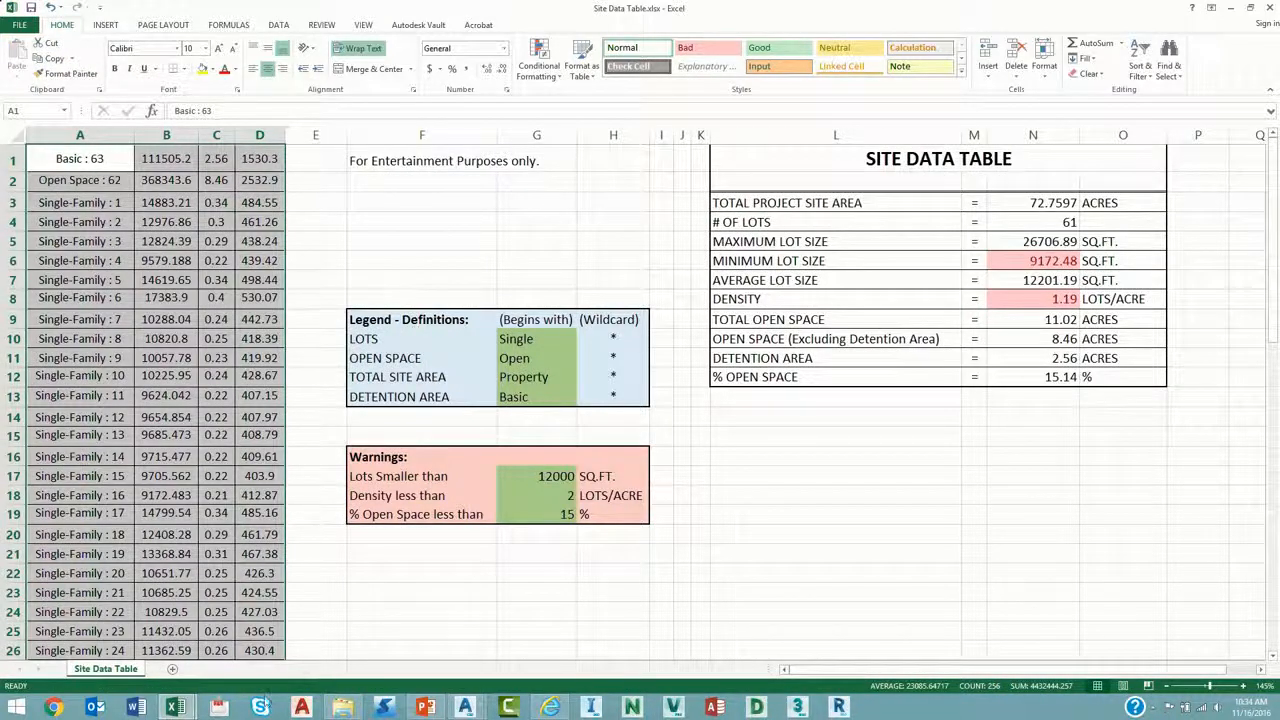
left_click(465, 707)
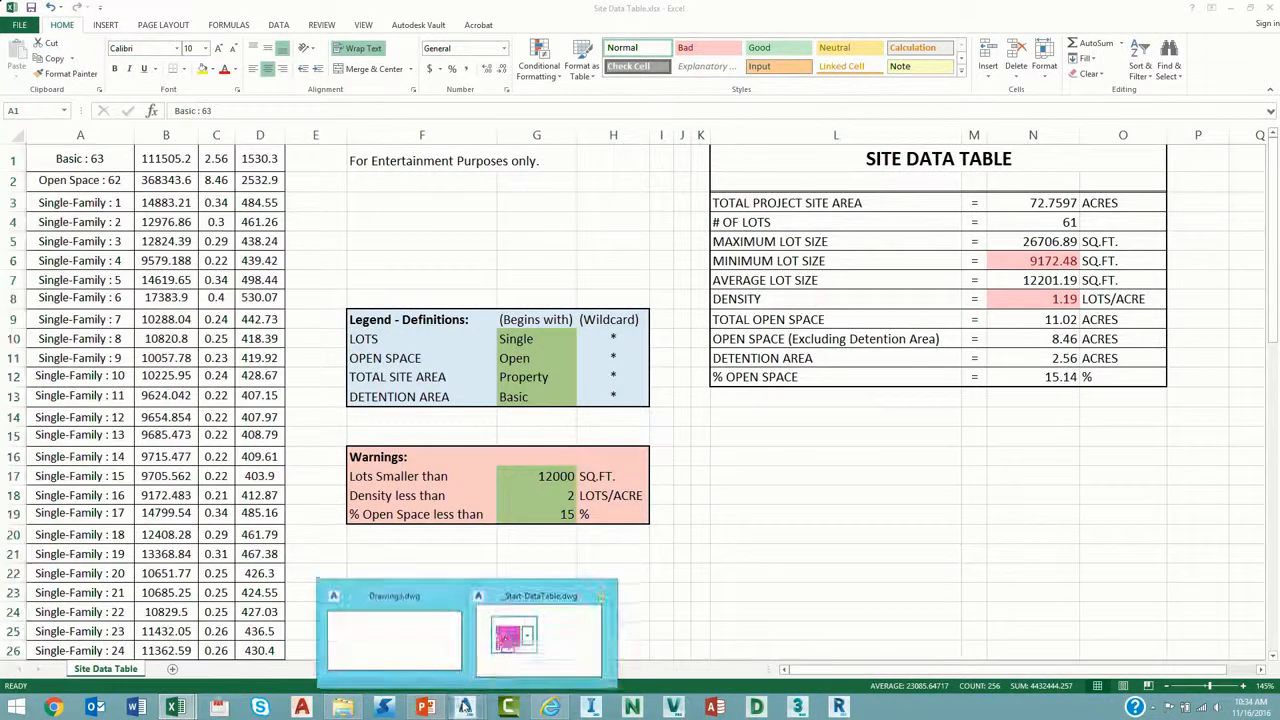
left_click(507, 638)
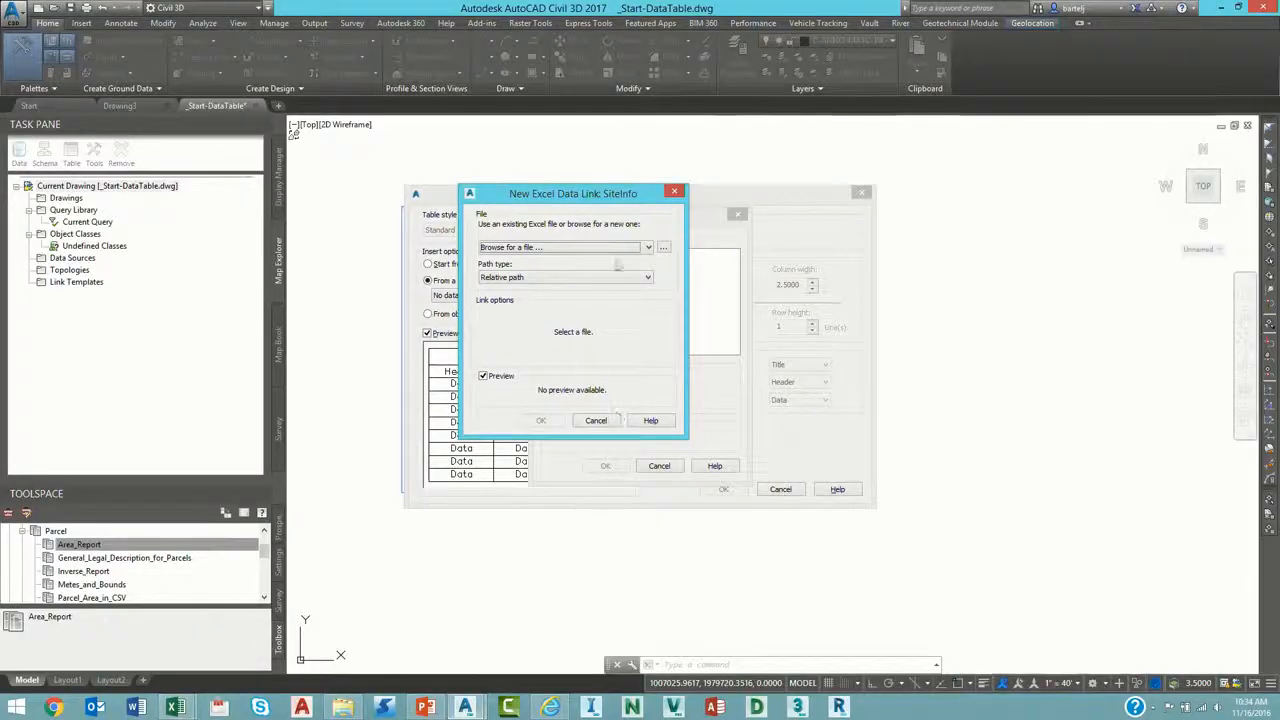
Choose Site Data Table.xlsx from the Excel Template folder in 04 - Site Data Table as the SiteInfo link's source file.
left_click(663, 247)
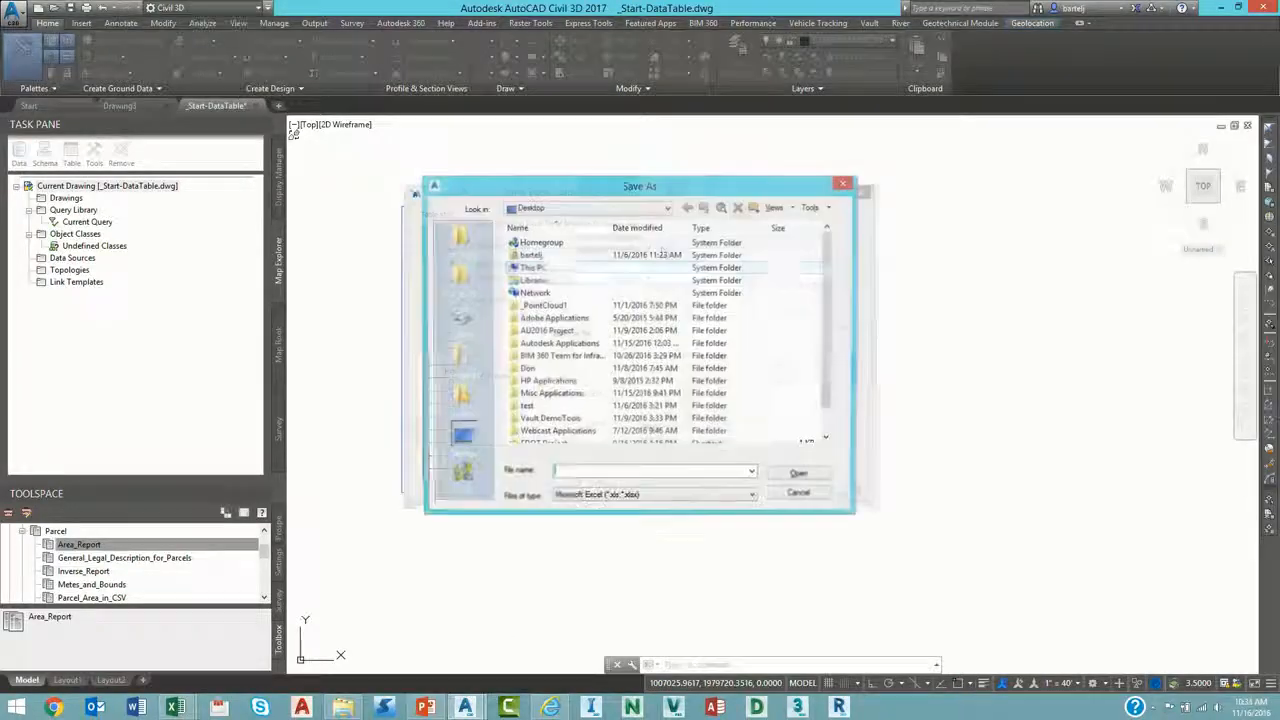
left_click(460, 241)
double_click(560, 282)
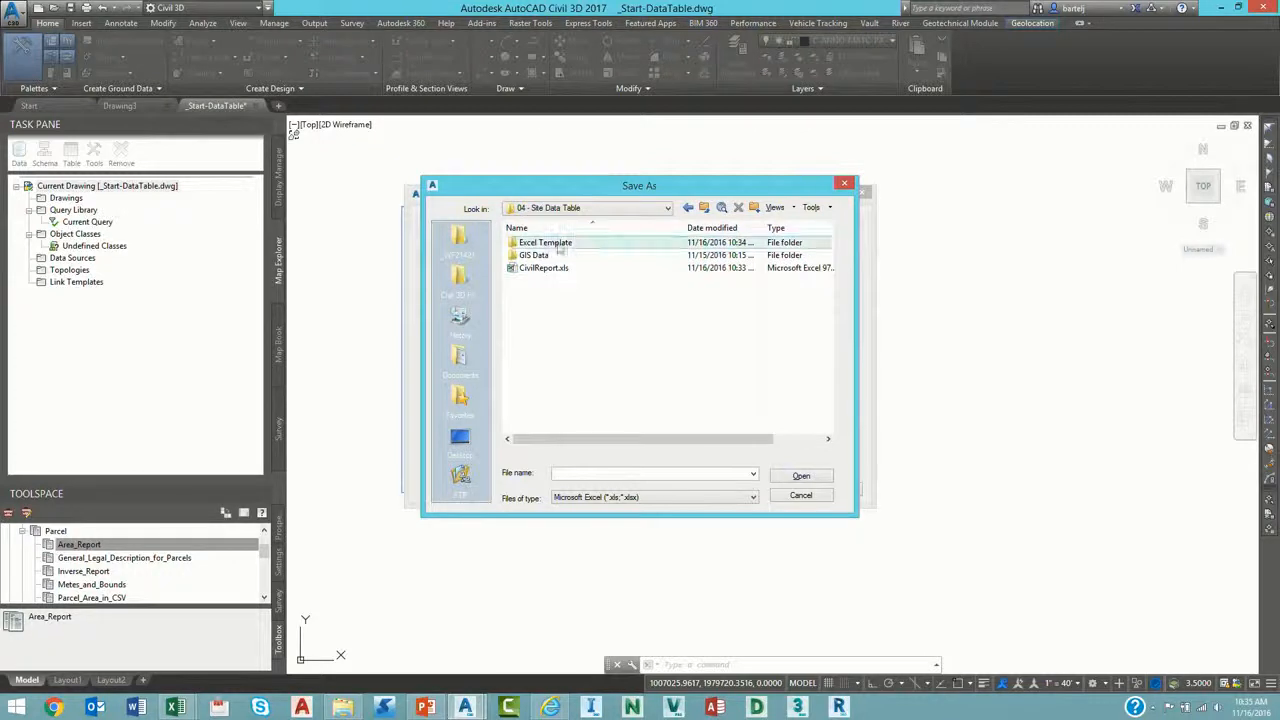
double_click(548, 243)
left_click(553, 244)
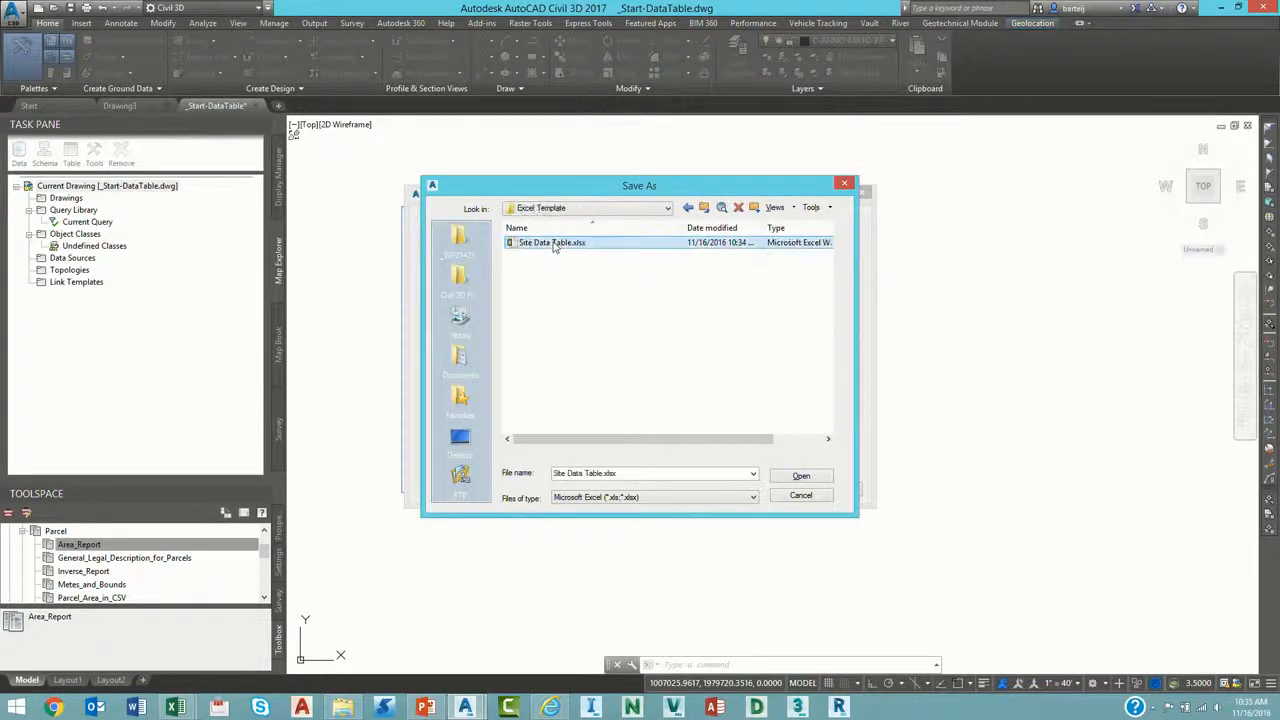
left_click(797, 476)
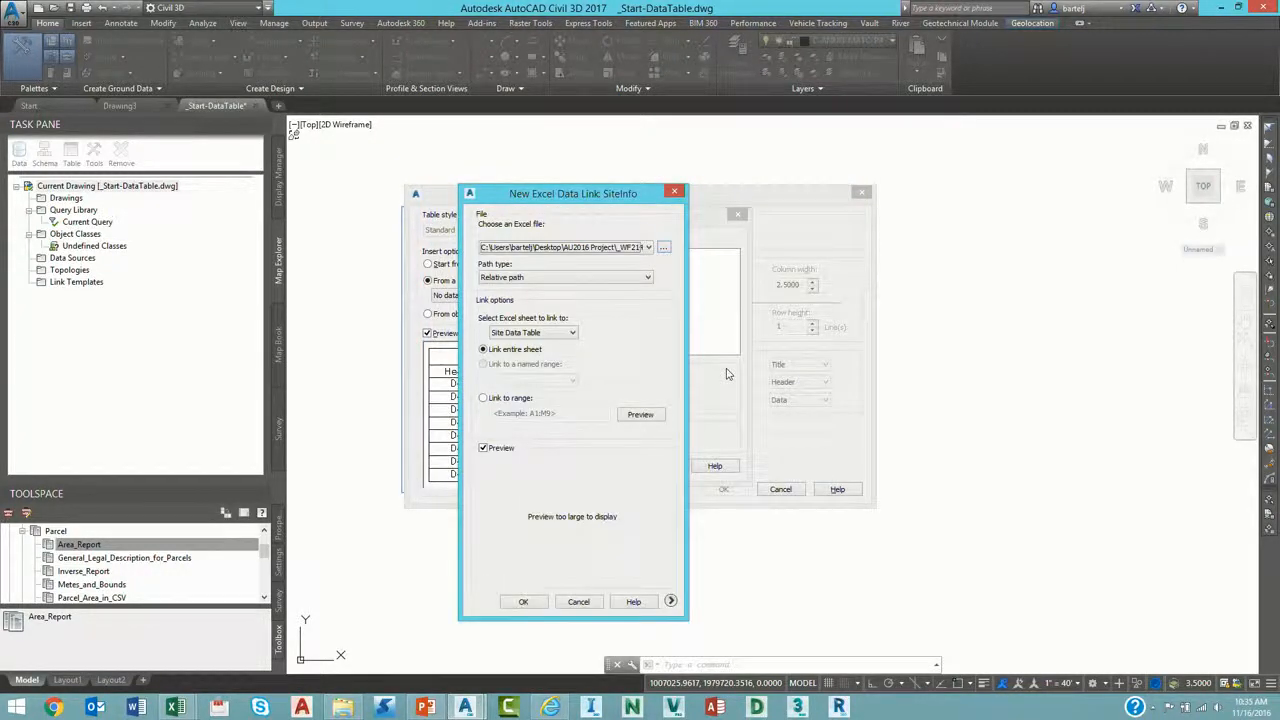
Restrict the SiteInfo data link to range L1:O11 of the Site Data Table sheet and insert the linked table beside the site boundary.
left_click(483, 398)
mouse_move(176, 707)
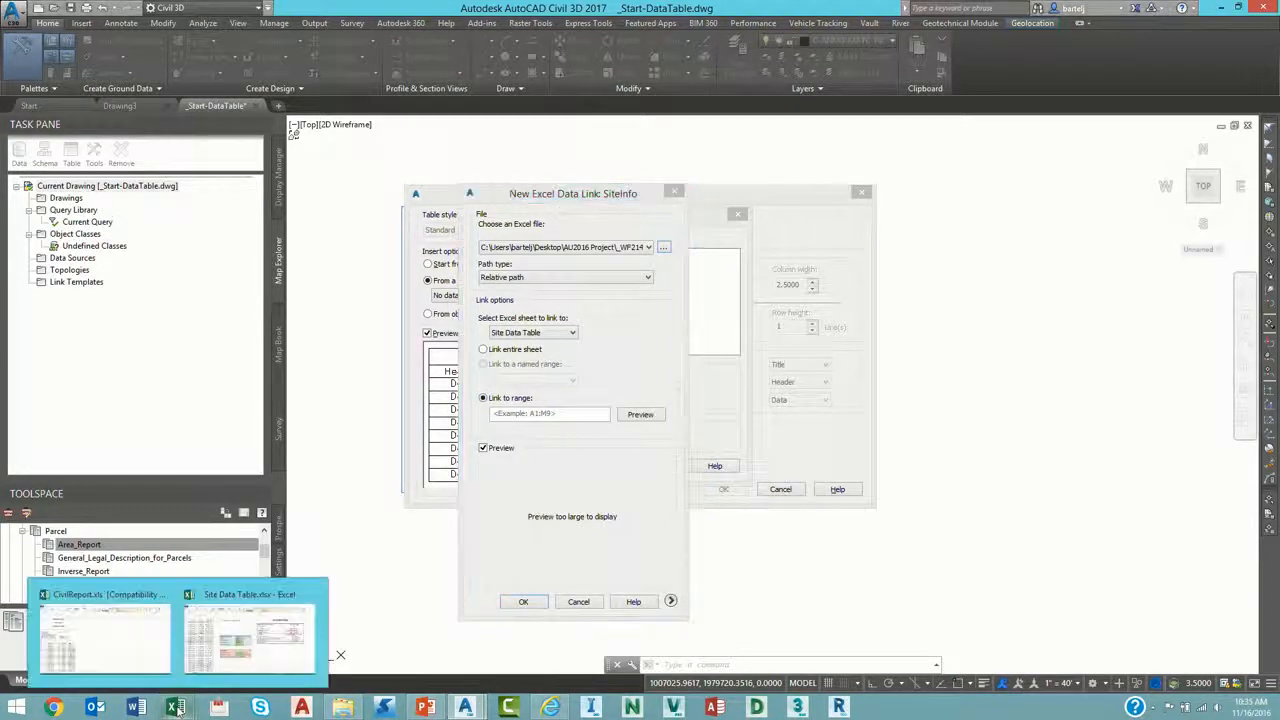
left_click(222, 664)
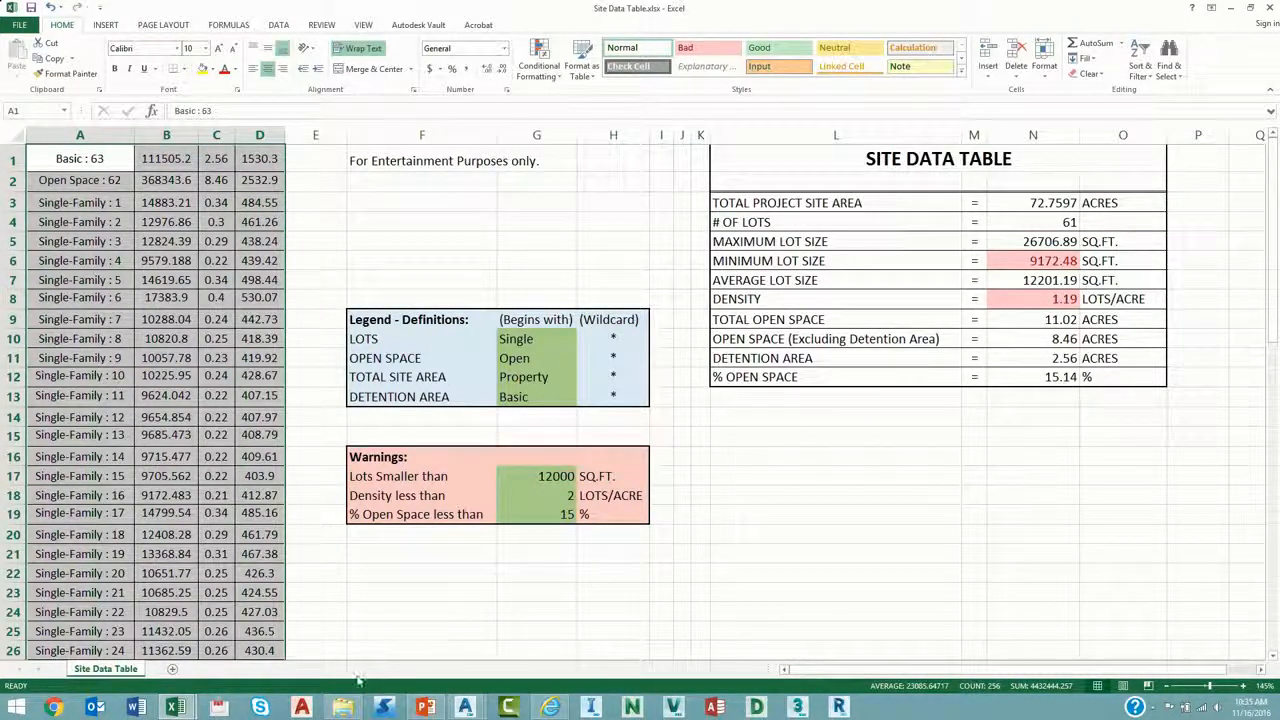
mouse_move(470, 707)
left_click(540, 640)
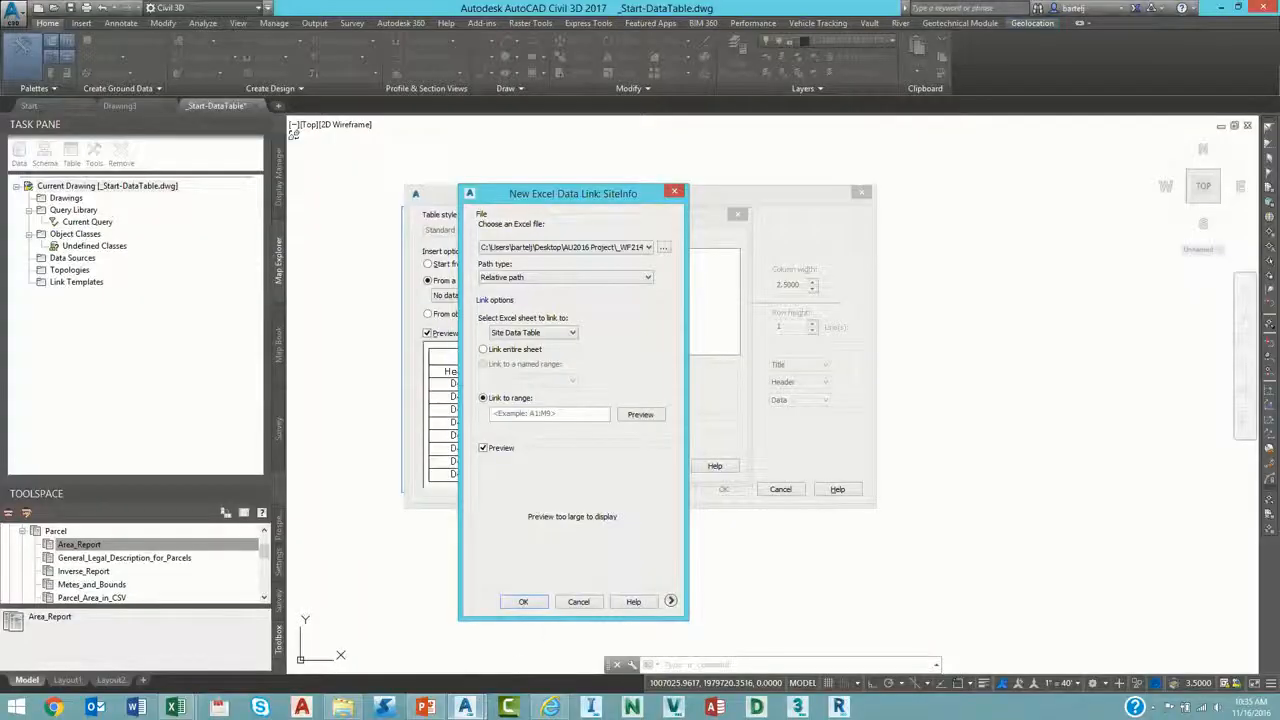
left_click(510, 415)
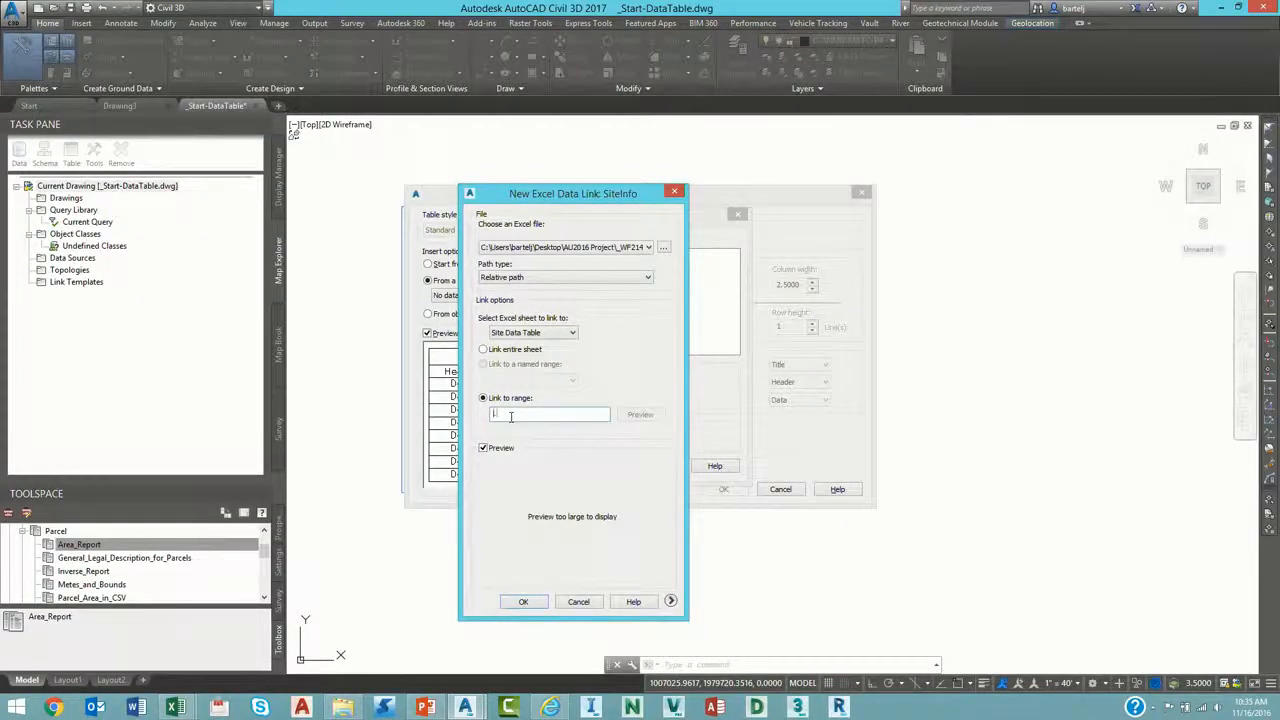
type("L1:O11")
left_click(524, 601)
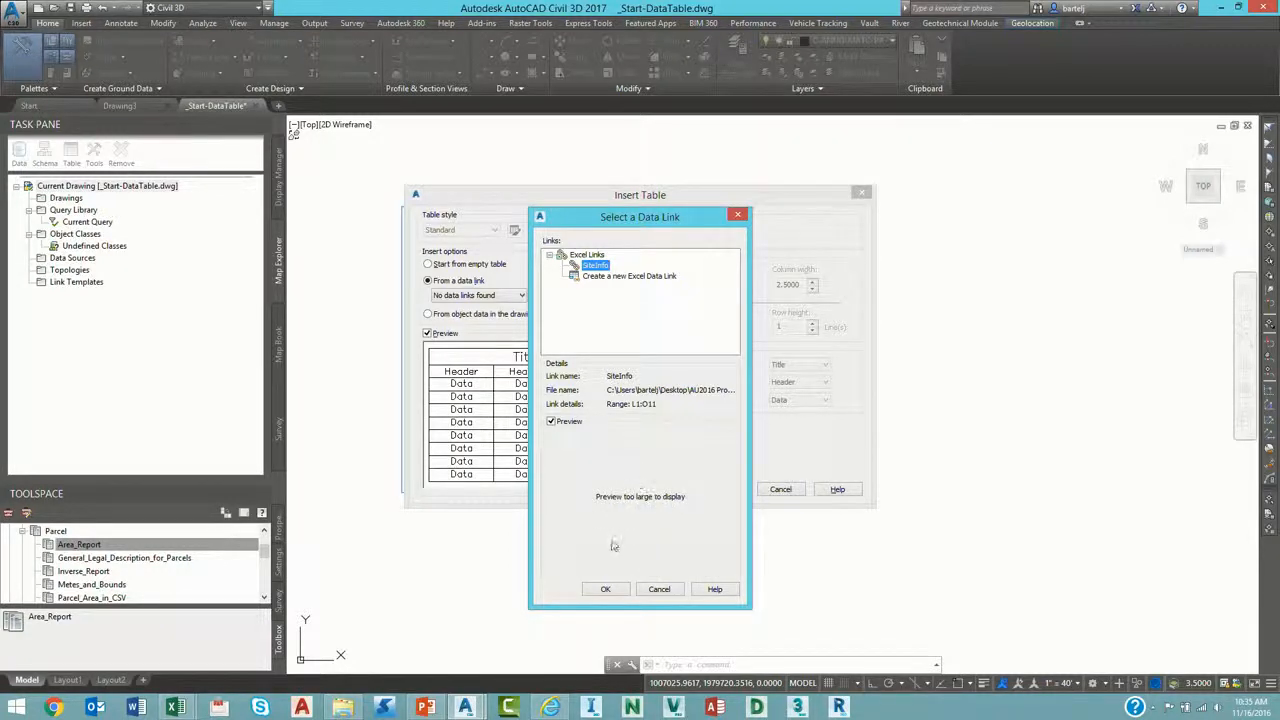
left_click(605, 590)
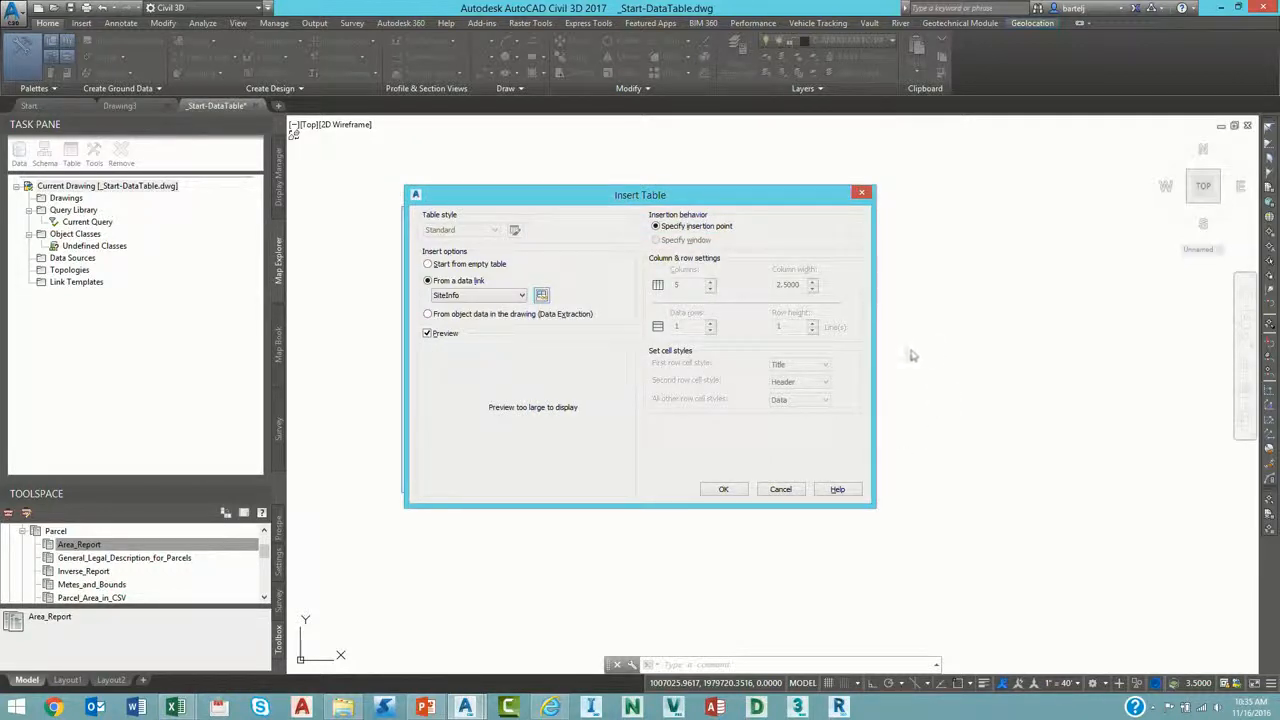
left_click(724, 489)
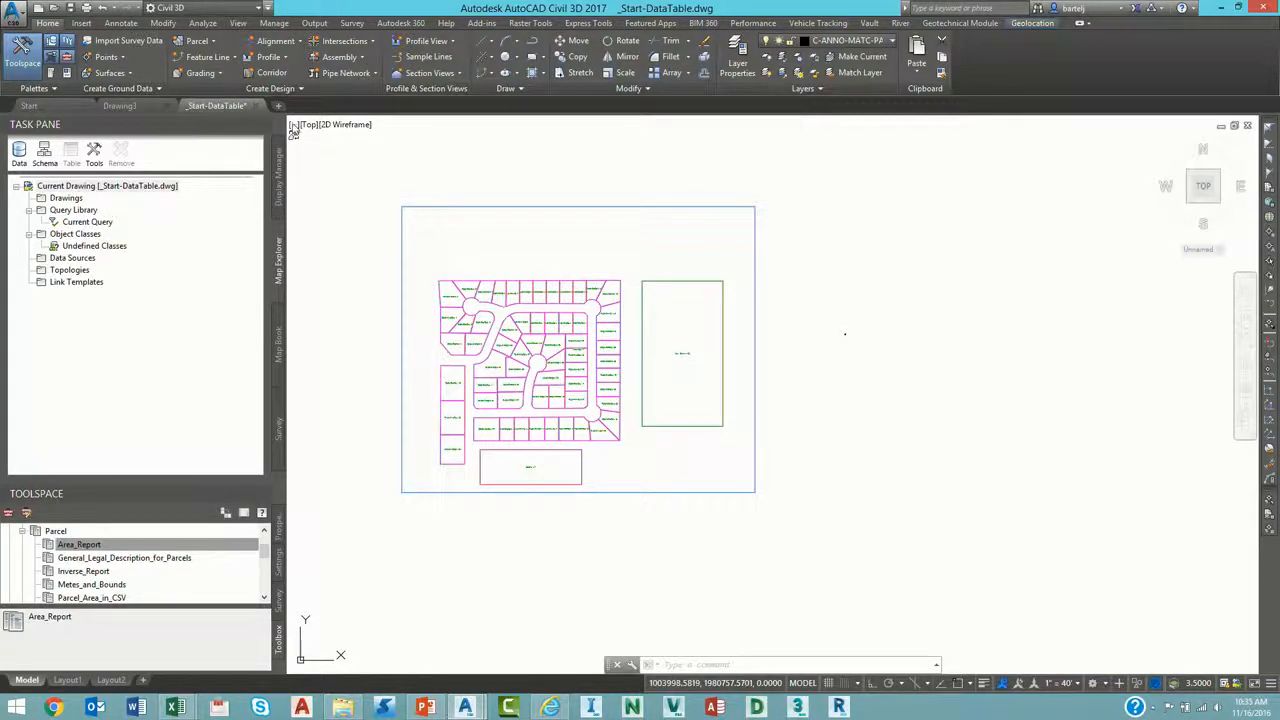
Split the model view into two vertical viewports, with the parcels in one and the site data table enlarged in the other.
left_click(293, 125)
mouse_move(430, 154)
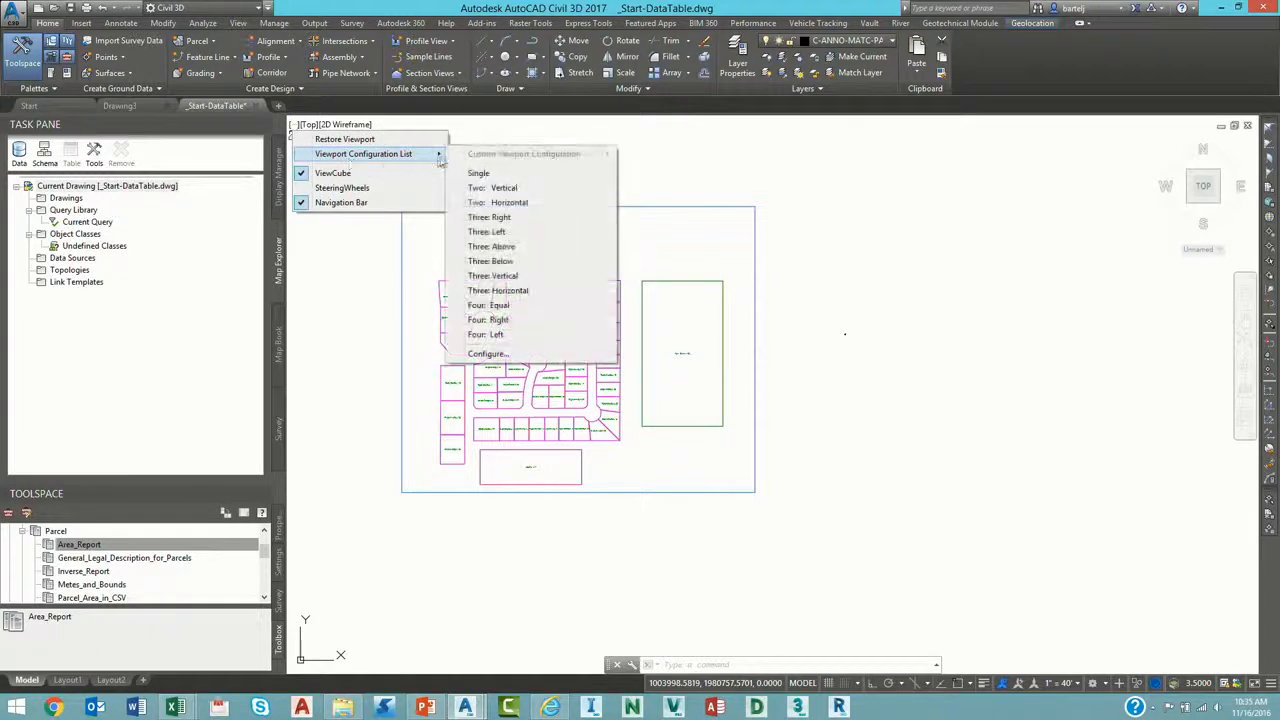
left_click(492, 188)
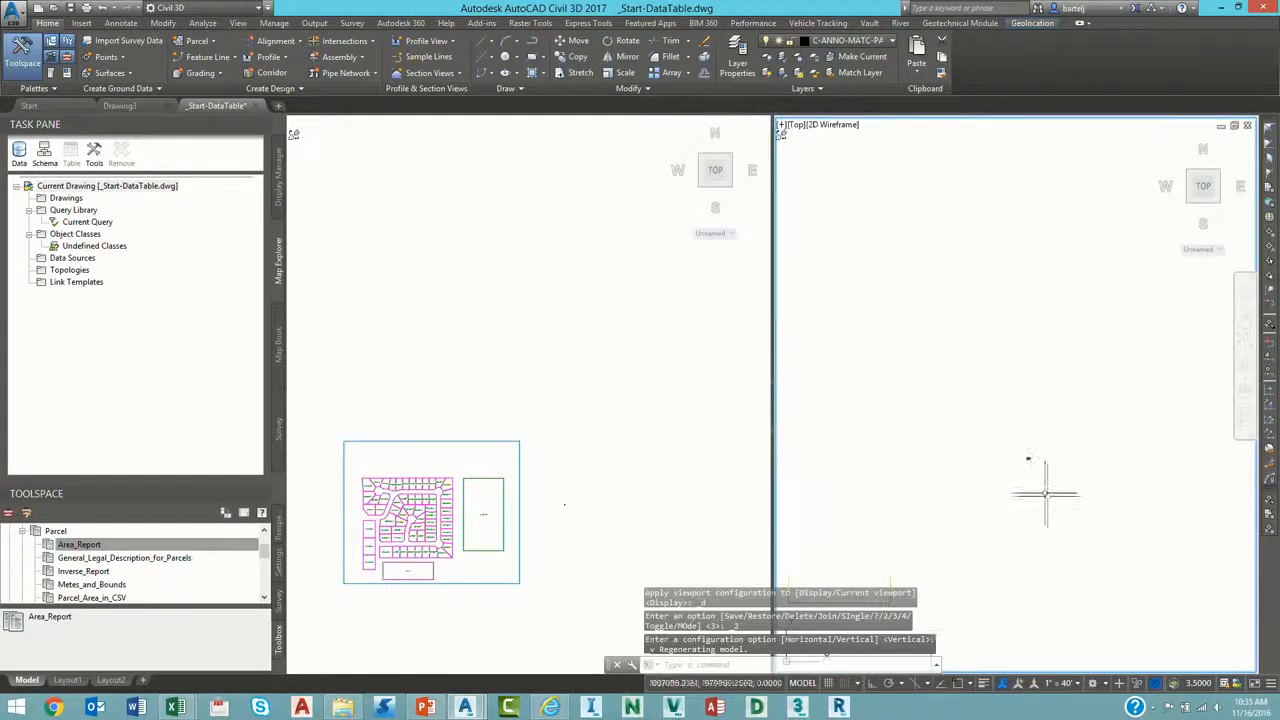
scroll(1045, 492, "up", 8)
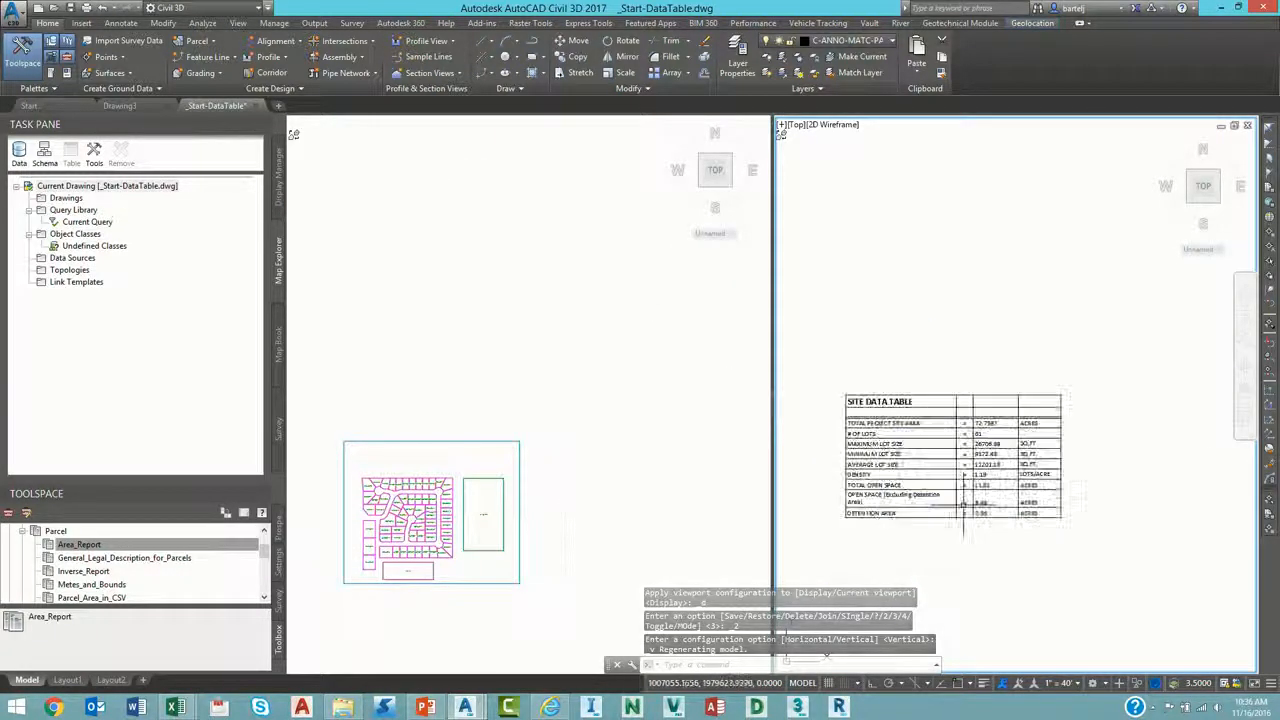
scroll(963, 505, "up", 2)
middle_click_drag(966, 483, 1006, 435)
left_click(1006, 475)
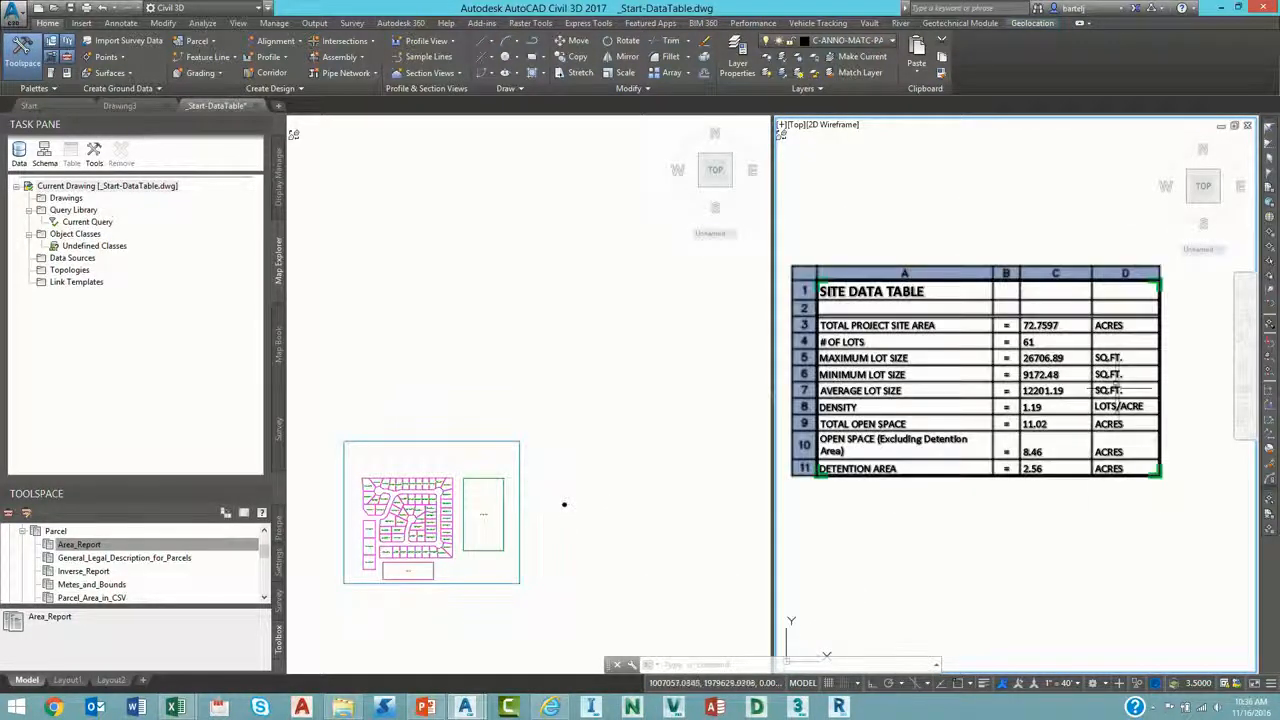
key("Escape")
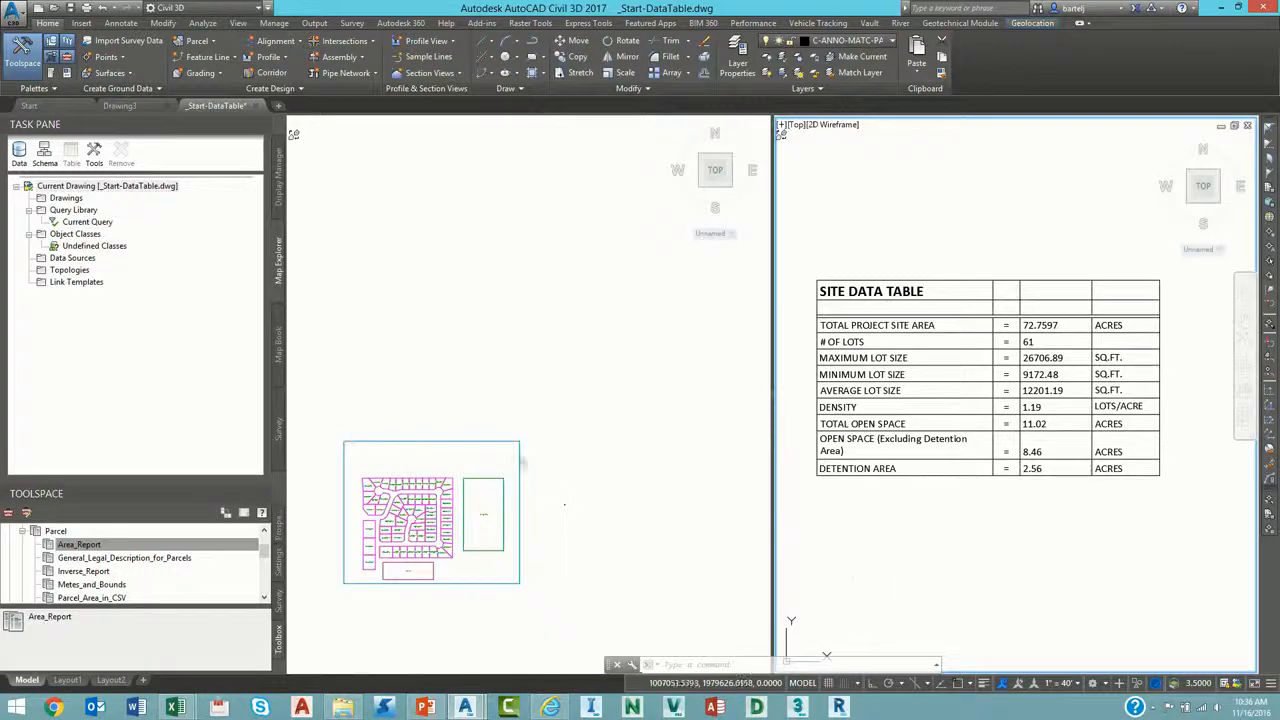
Stretch the site boundary's upper-right corner outward and raise the upper-left corner of the open space parcel.
left_click(524, 458)
left_click(521, 442)
left_click(520, 441)
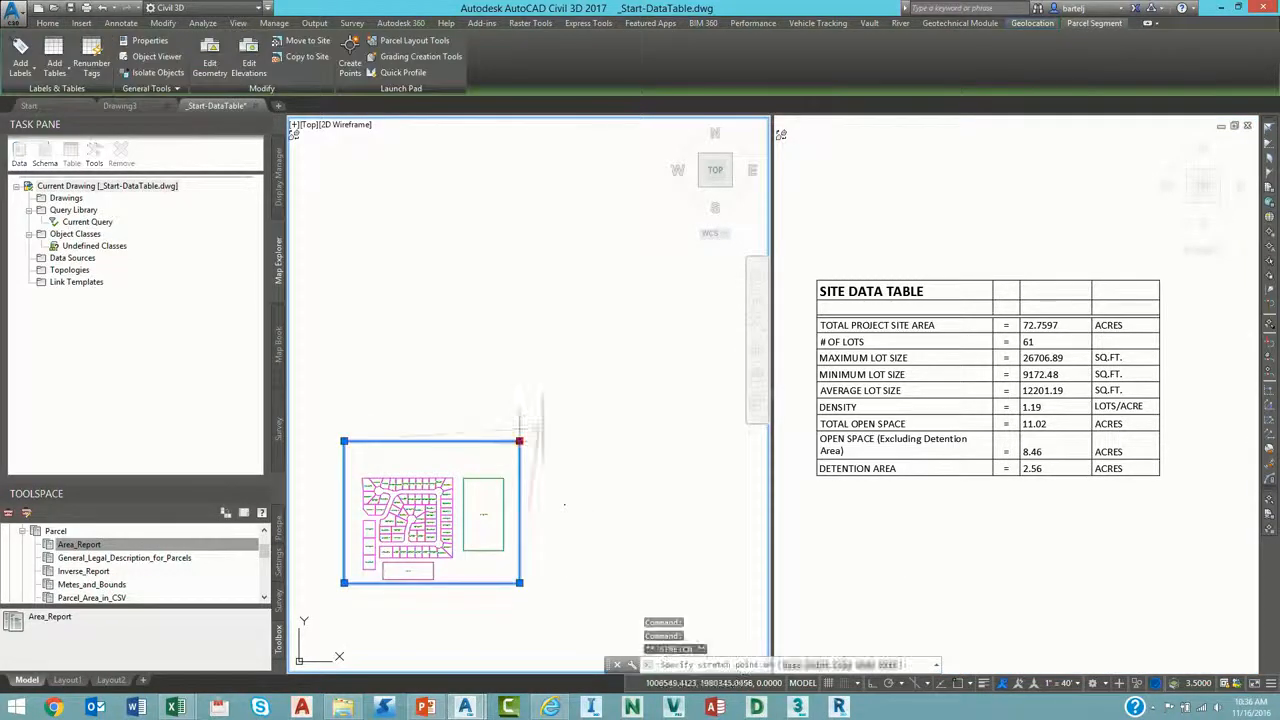
left_click(600, 352)
left_click(486, 478)
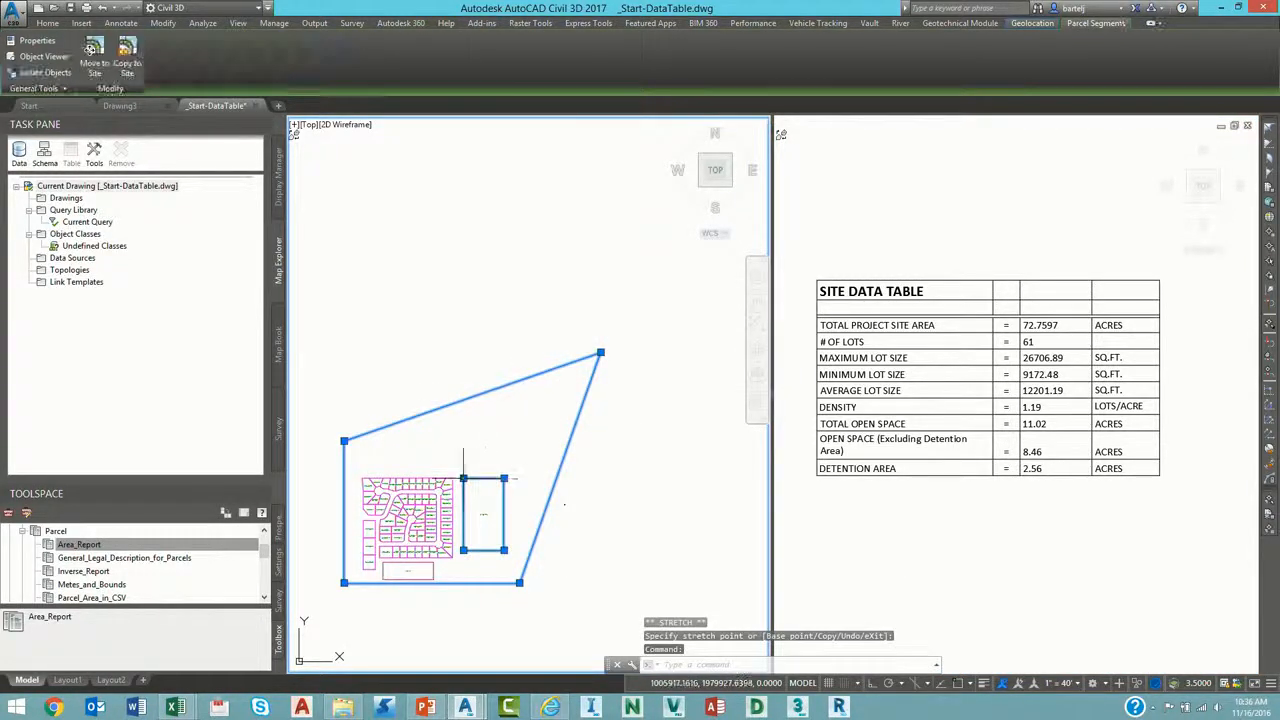
left_click(463, 478)
left_click(465, 456)
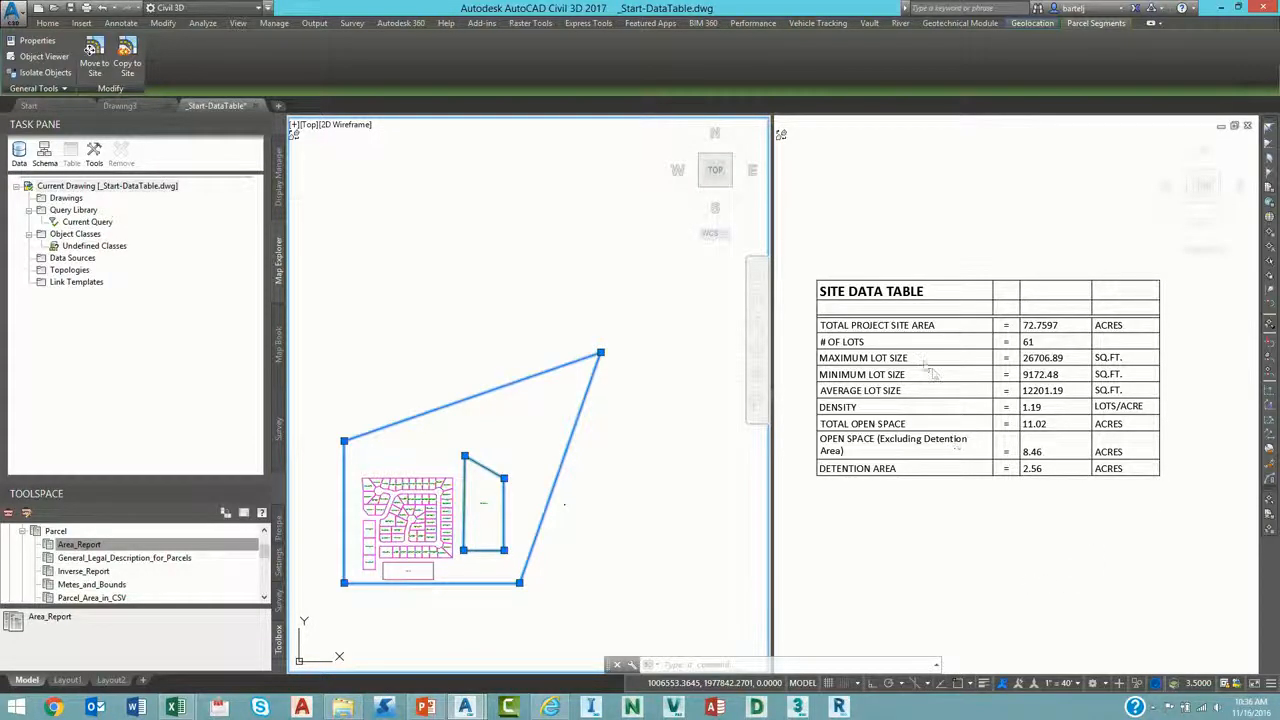
Examine the site data table's value cells from total project site area through open space excluding detention.
left_click(1065, 330)
left_click(1050, 452)
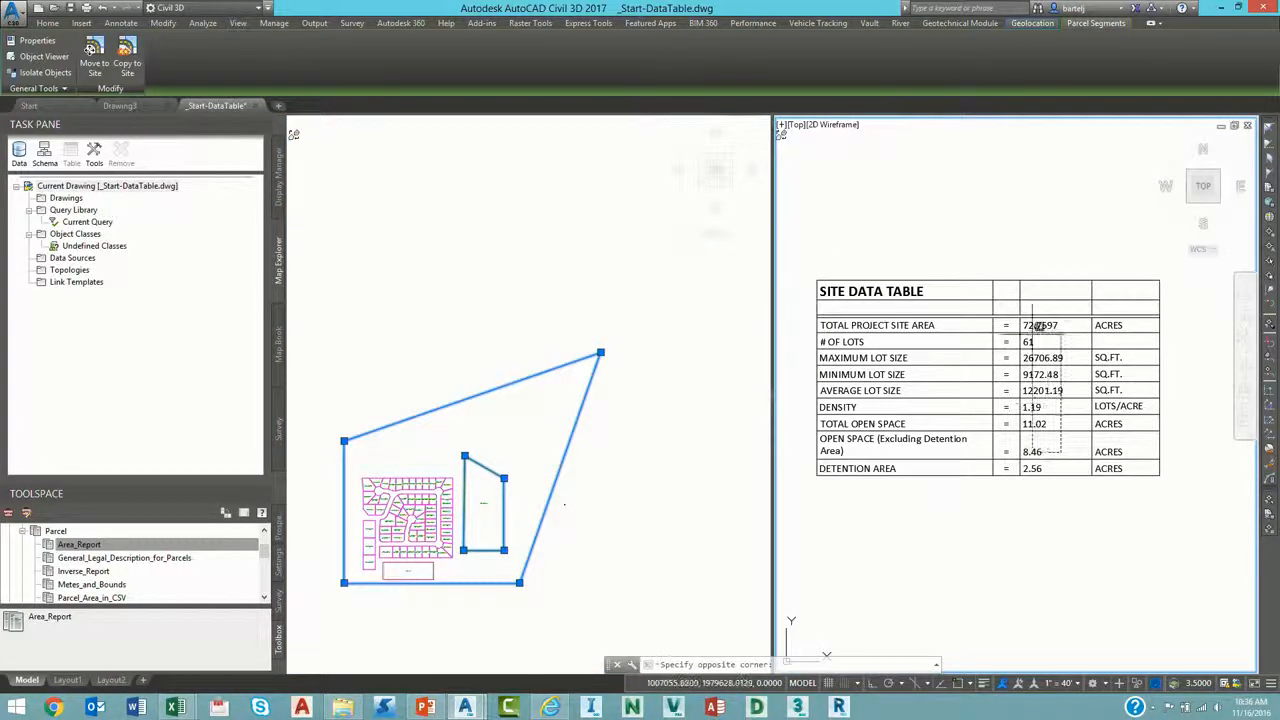
left_click(1038, 322)
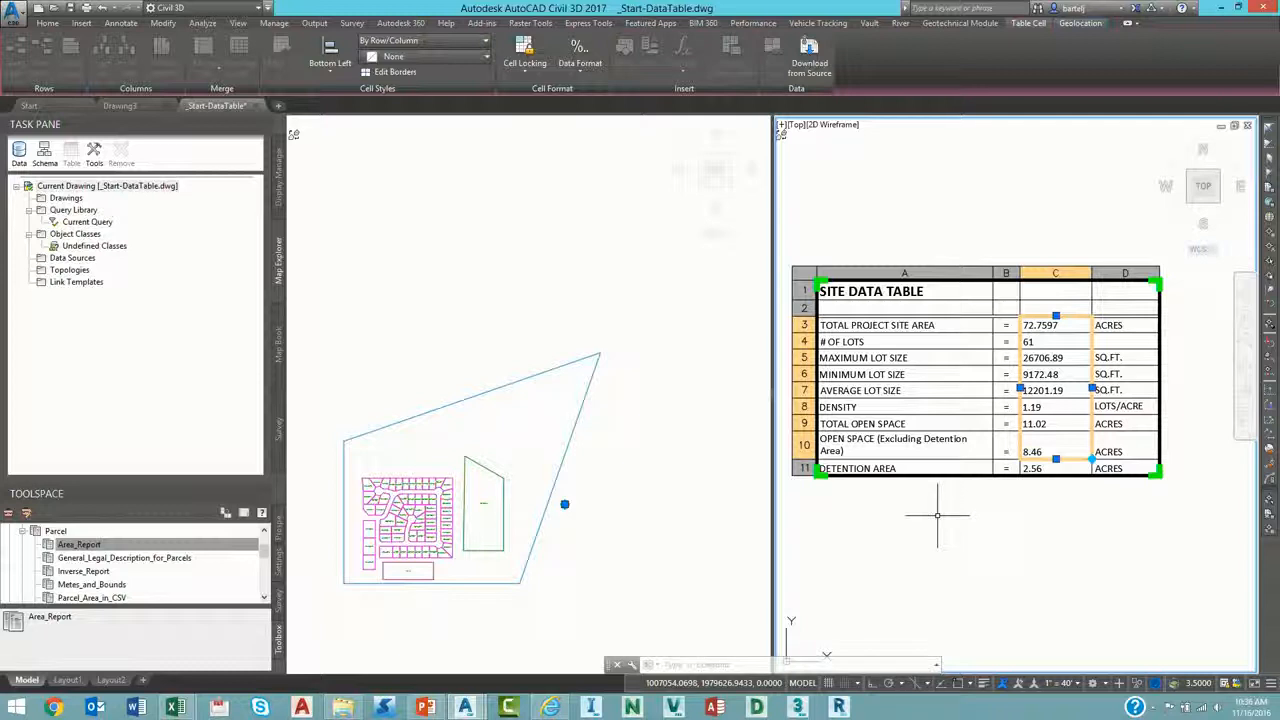
key("Escape")
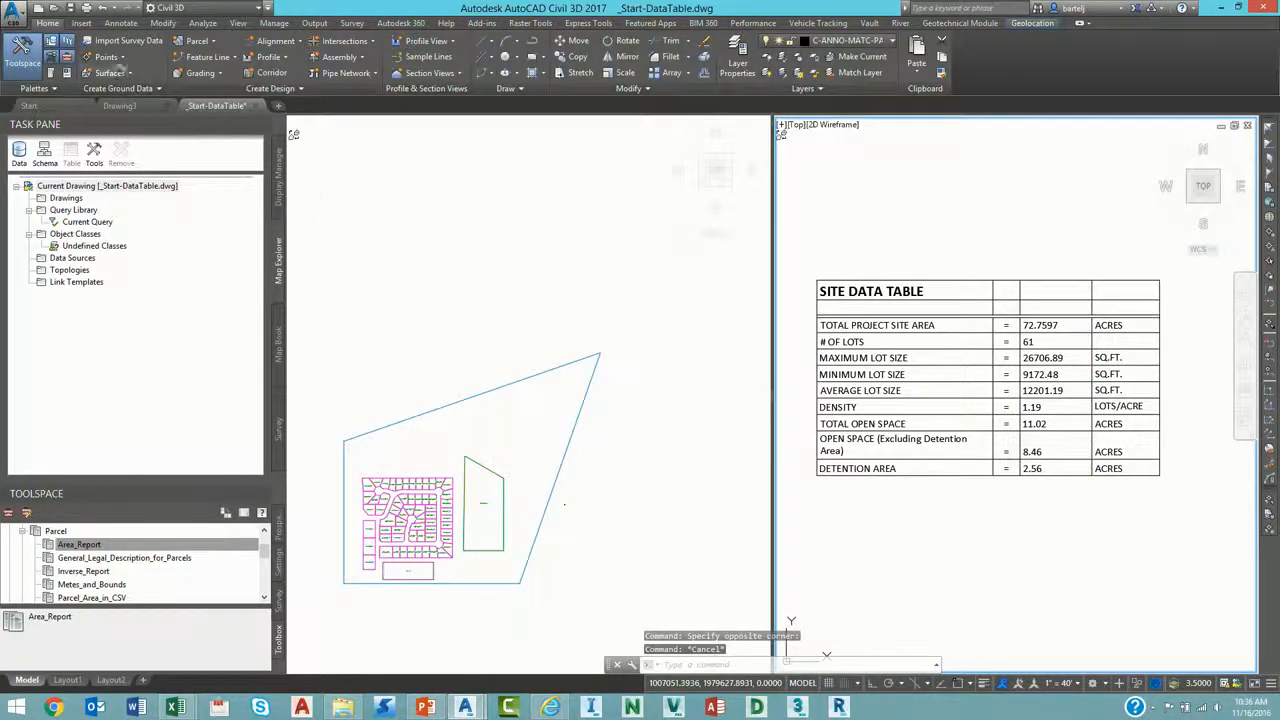
Open the _GoogleEarth.dwg drawing from the 07 - Google Earth folder of the presentation files.
left_click(20, 18)
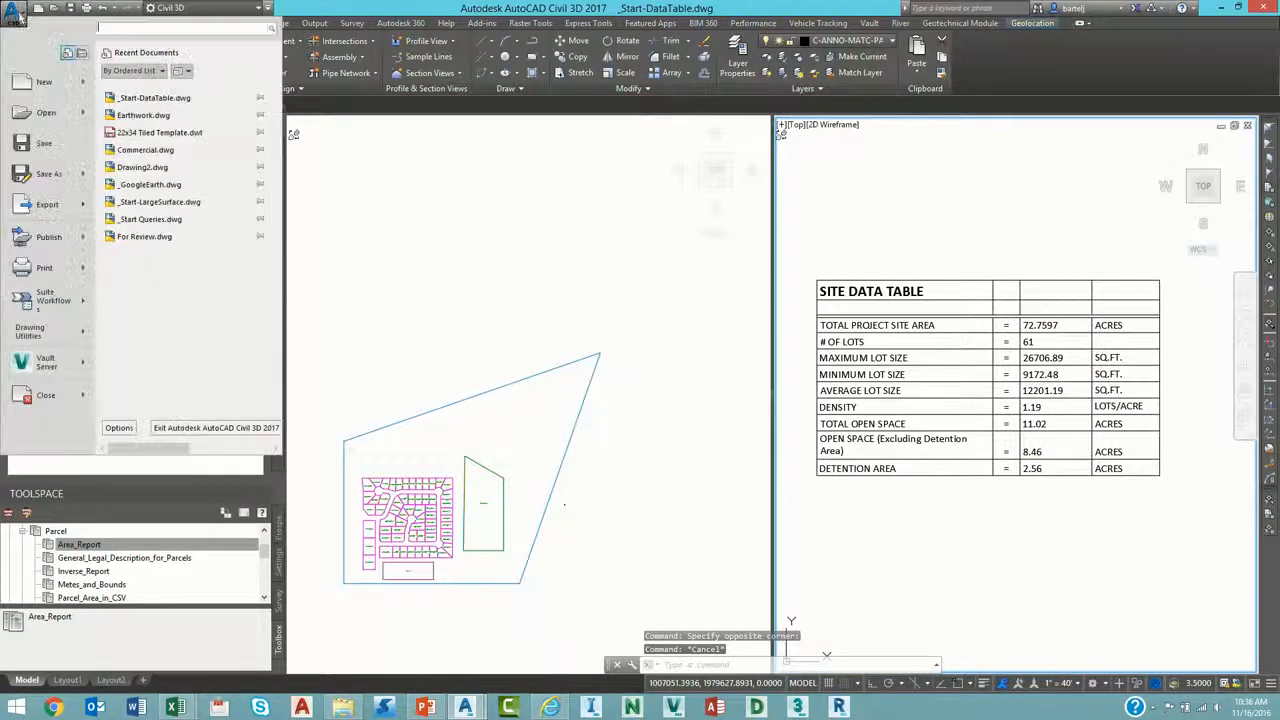
left_click(46, 113)
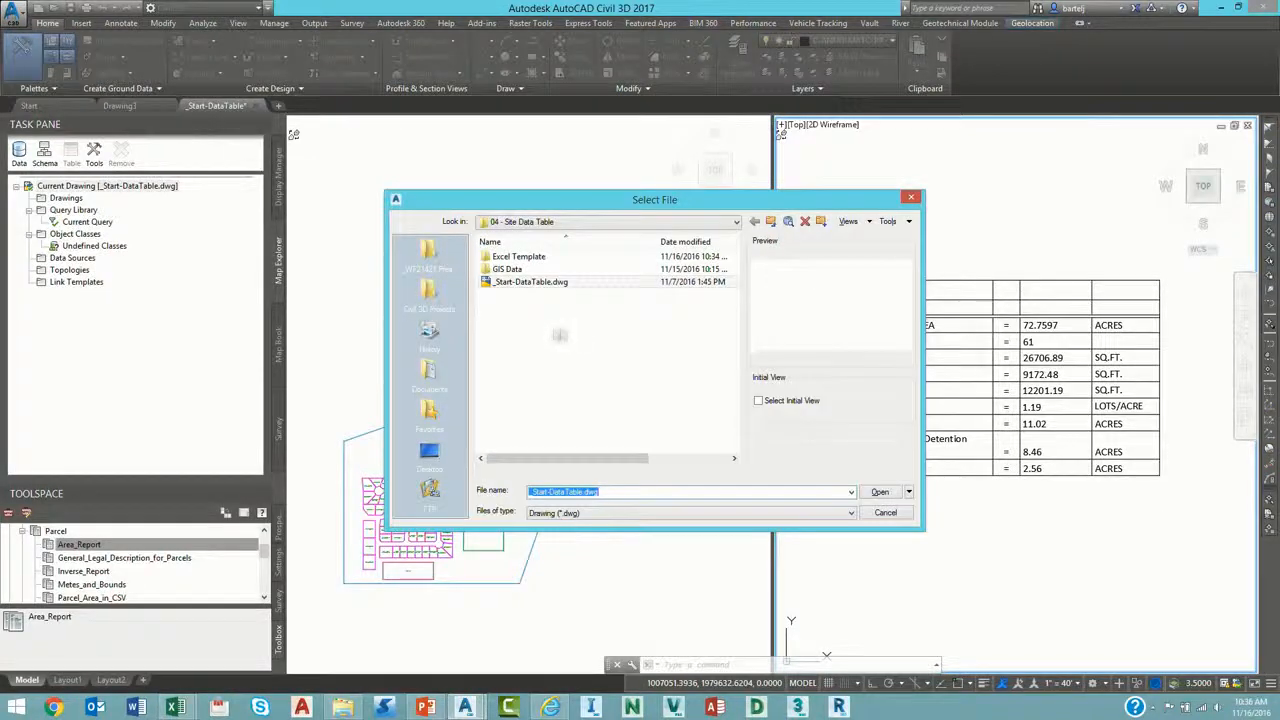
left_click(428, 255)
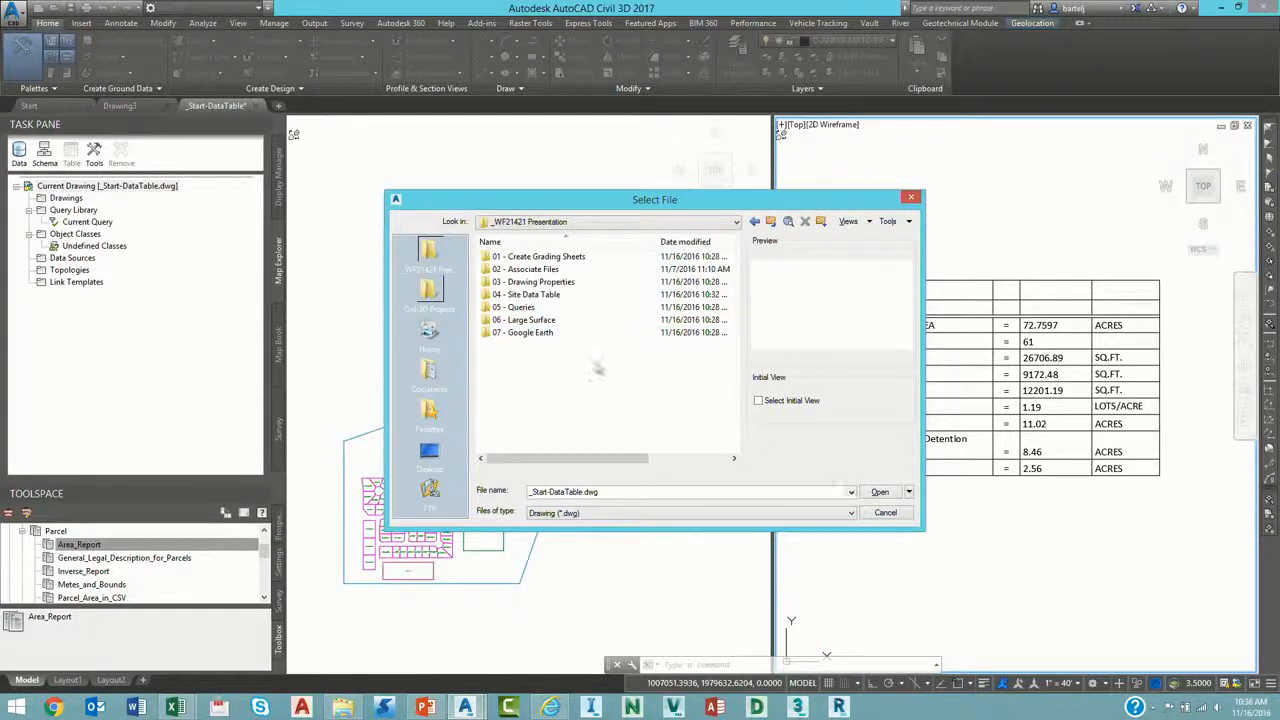
double_click(543, 333)
double_click(530, 286)
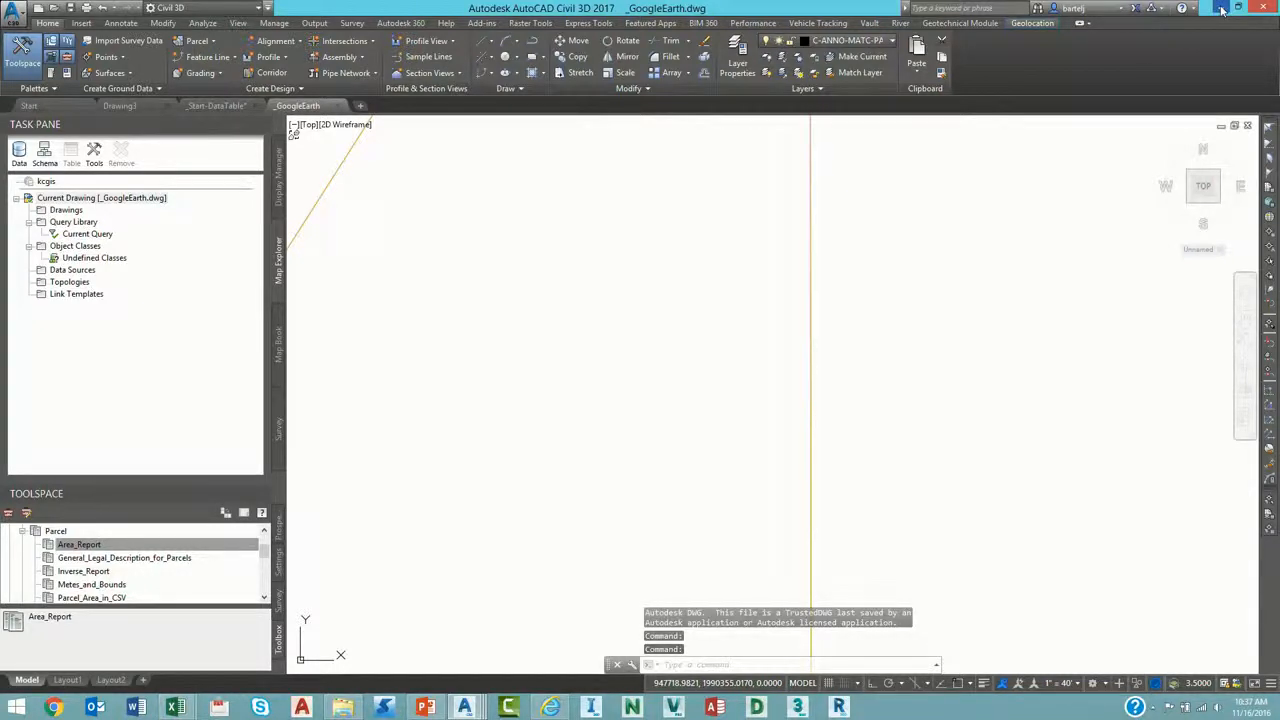
Clear the desktop by closing the Site Data Table and CivilReport workbooks and the browser window.
left_click(1222, 9)
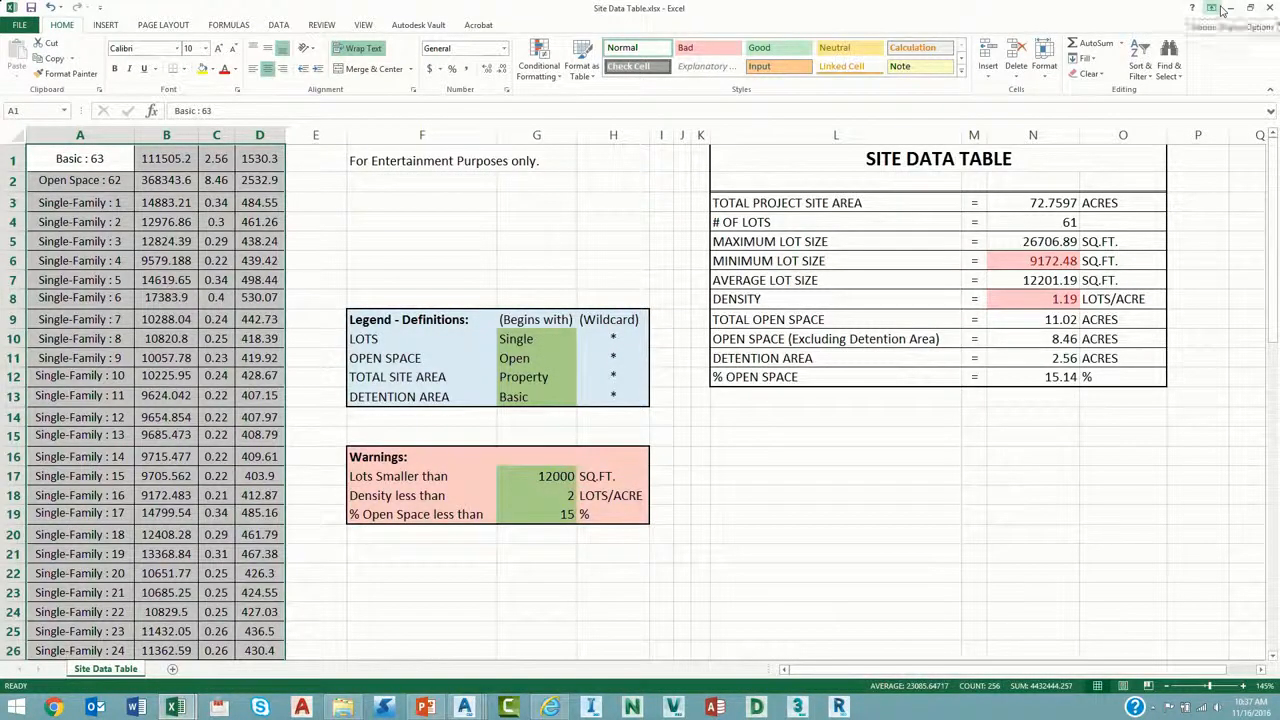
left_click(1270, 7)
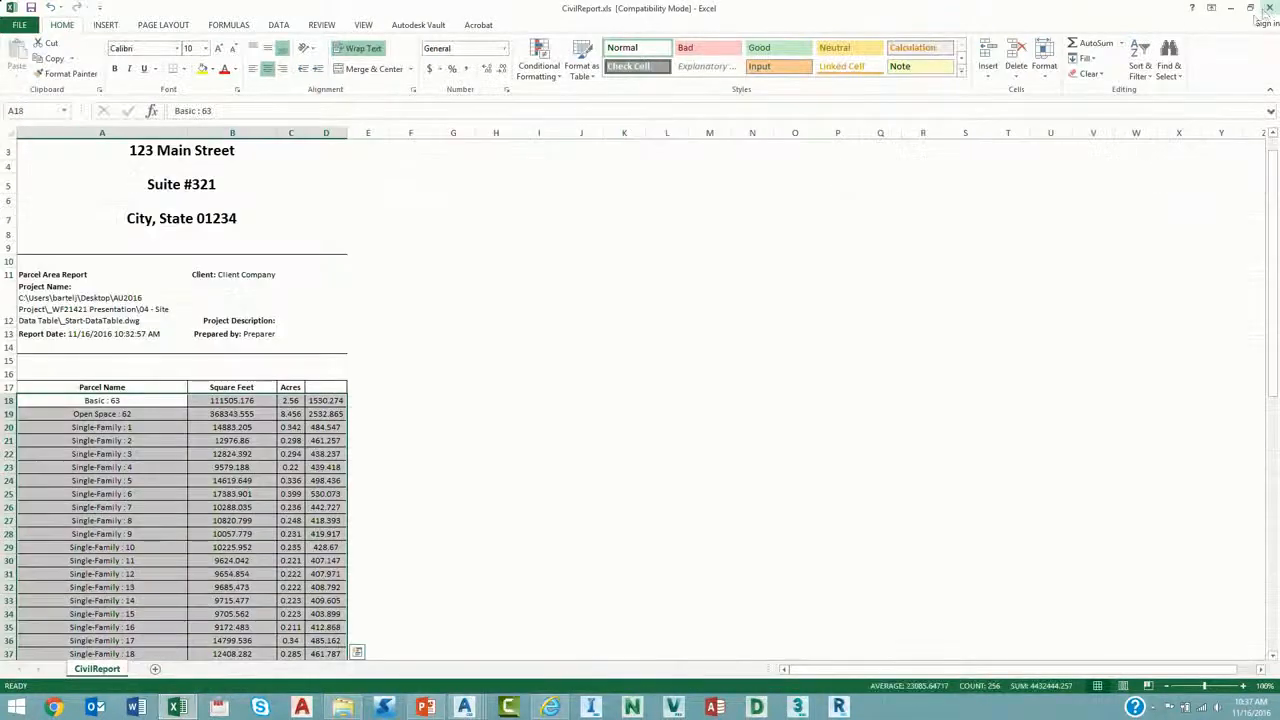
left_click(1270, 7)
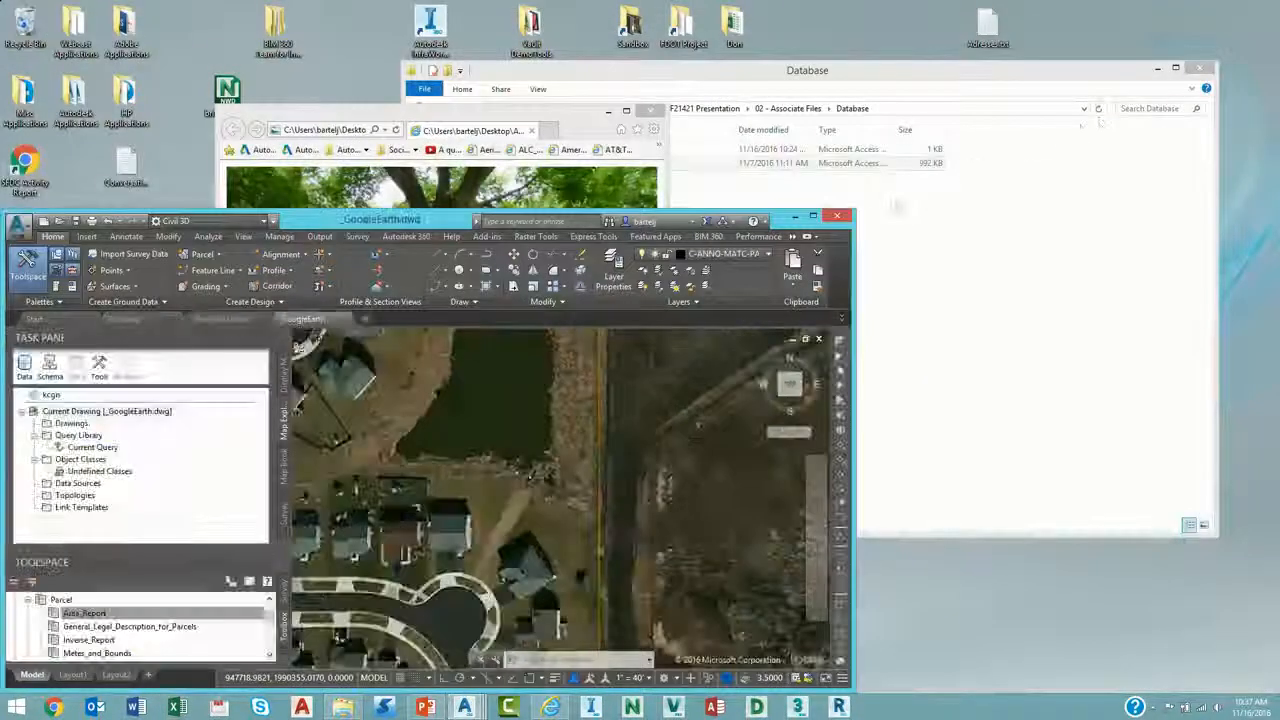
left_click(650, 112)
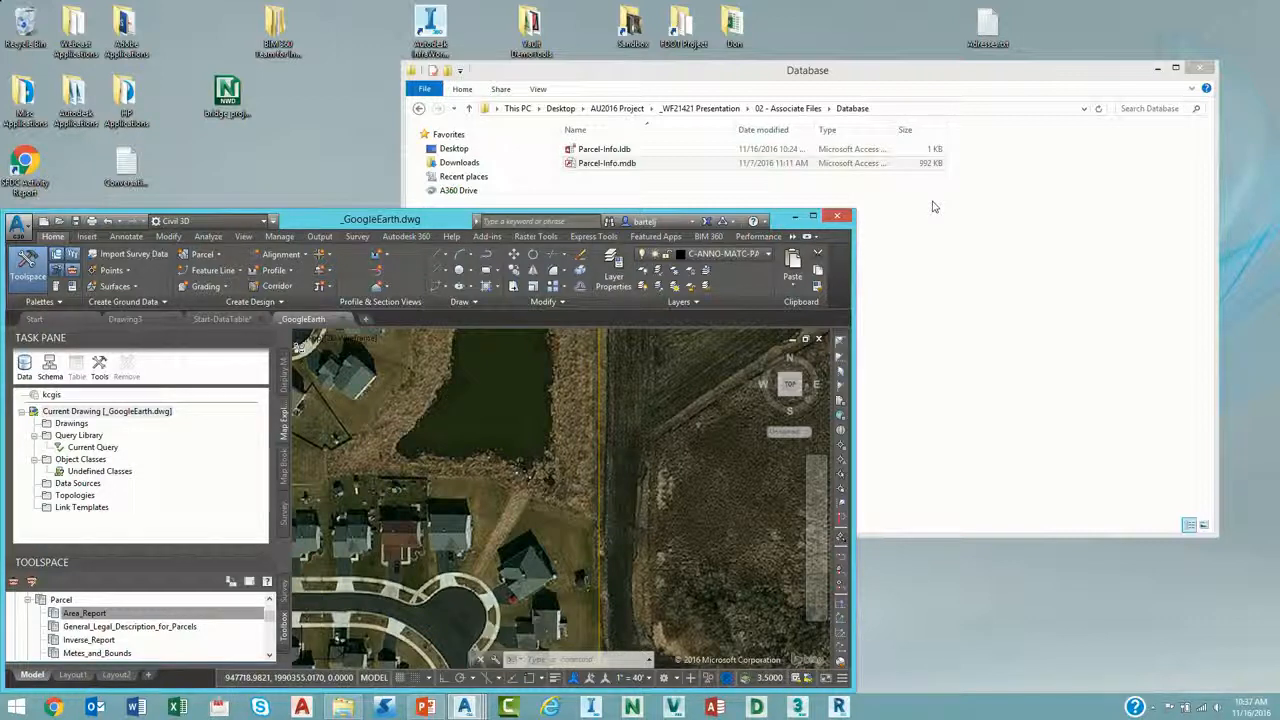
Launch Google Earth from its shortcut in the Misc Applications desktop folder.
double_click(65, 58)
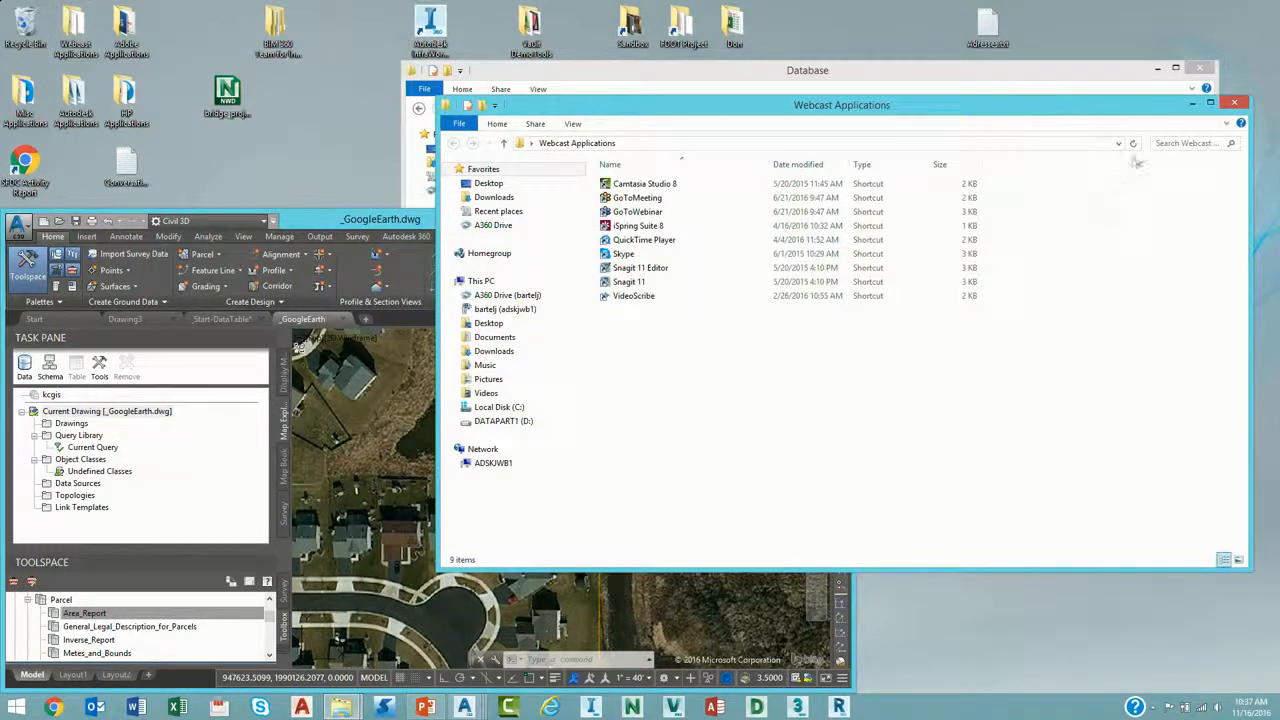
left_click(1234, 103)
double_click(75, 95)
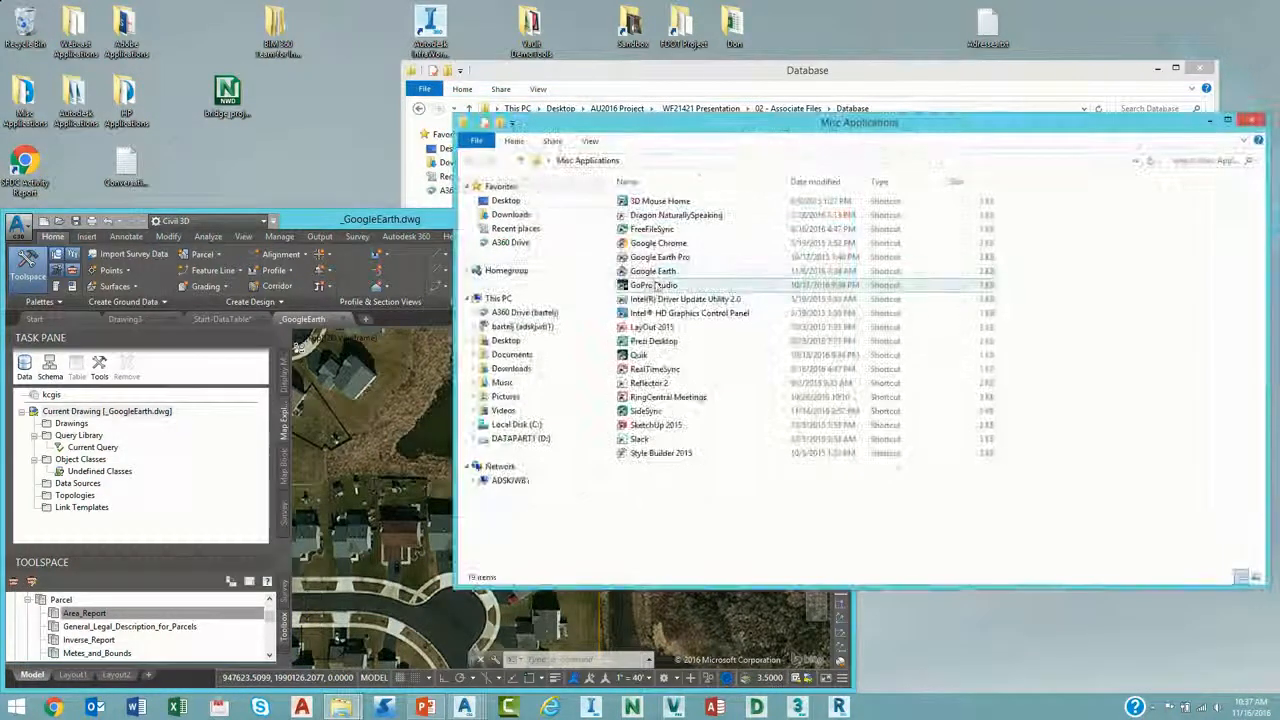
left_click(650, 272)
double_click(649, 272)
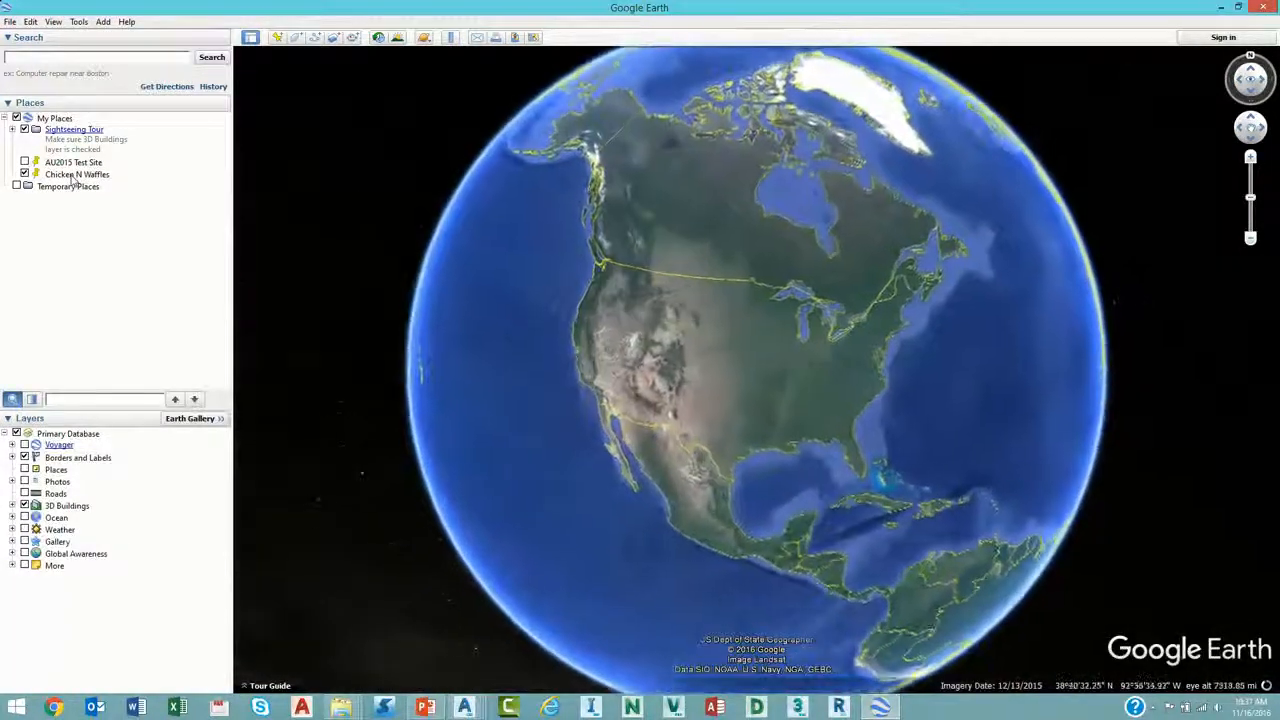
Fly to the Chicken N Waffles placemark and view the site with the surrounding towns.
left_click(74, 176)
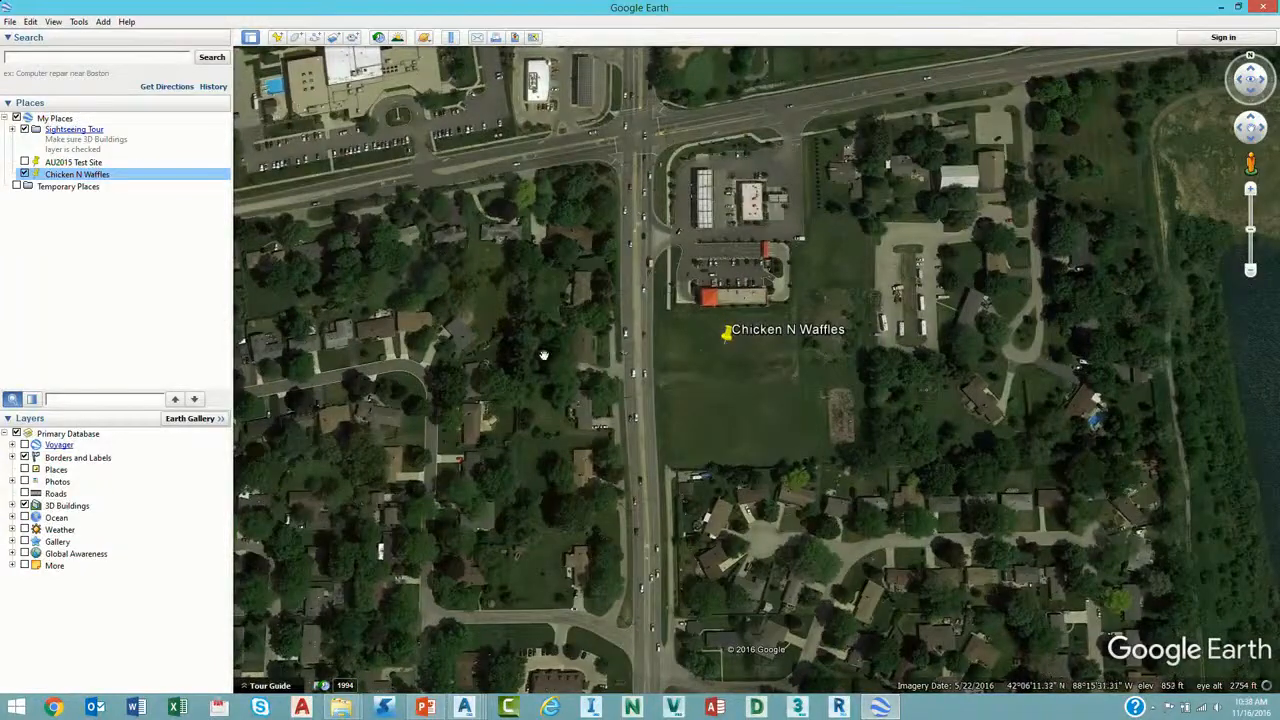
scroll(549, 355, "down", 5)
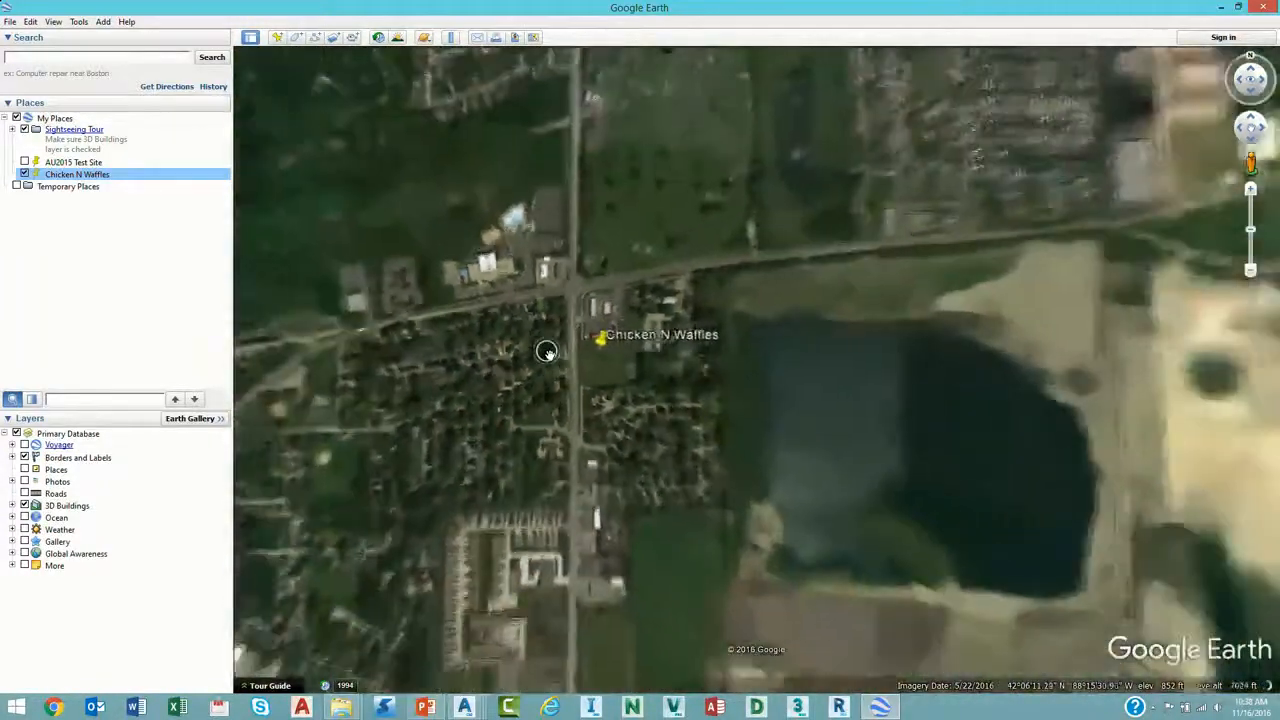
scroll(587, 421, "down", 3)
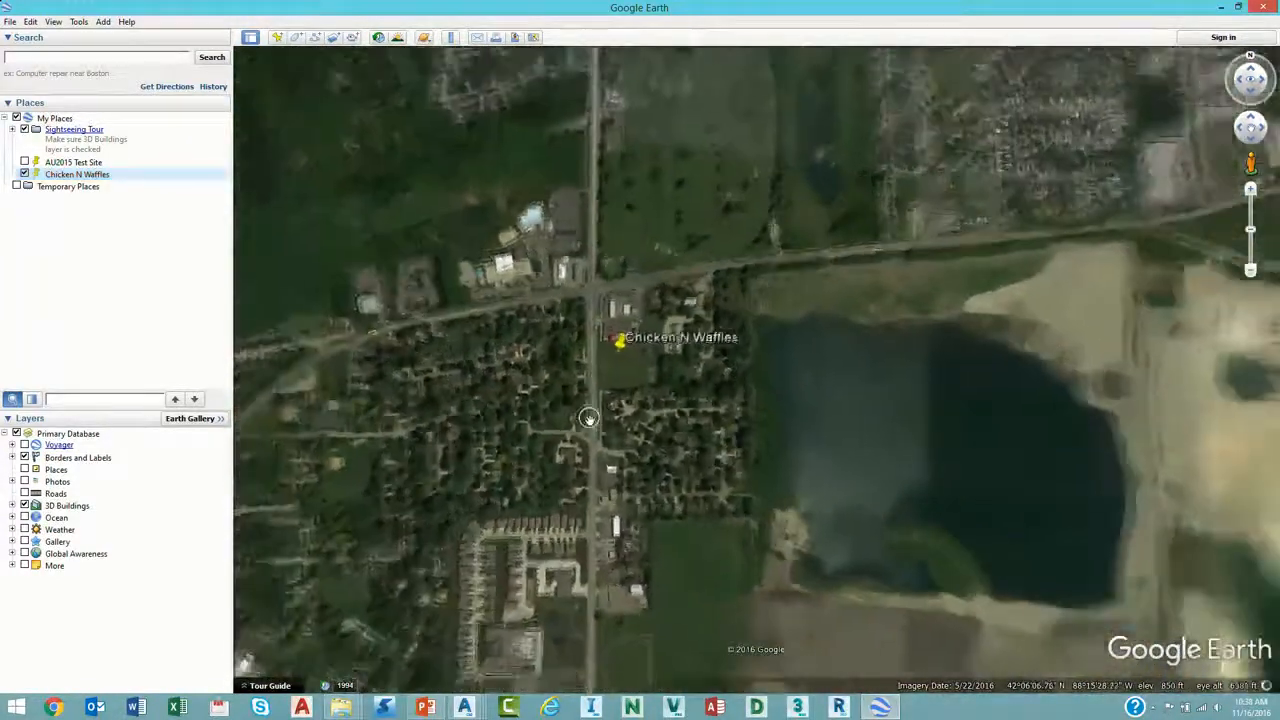
scroll(590, 418, "down", 3)
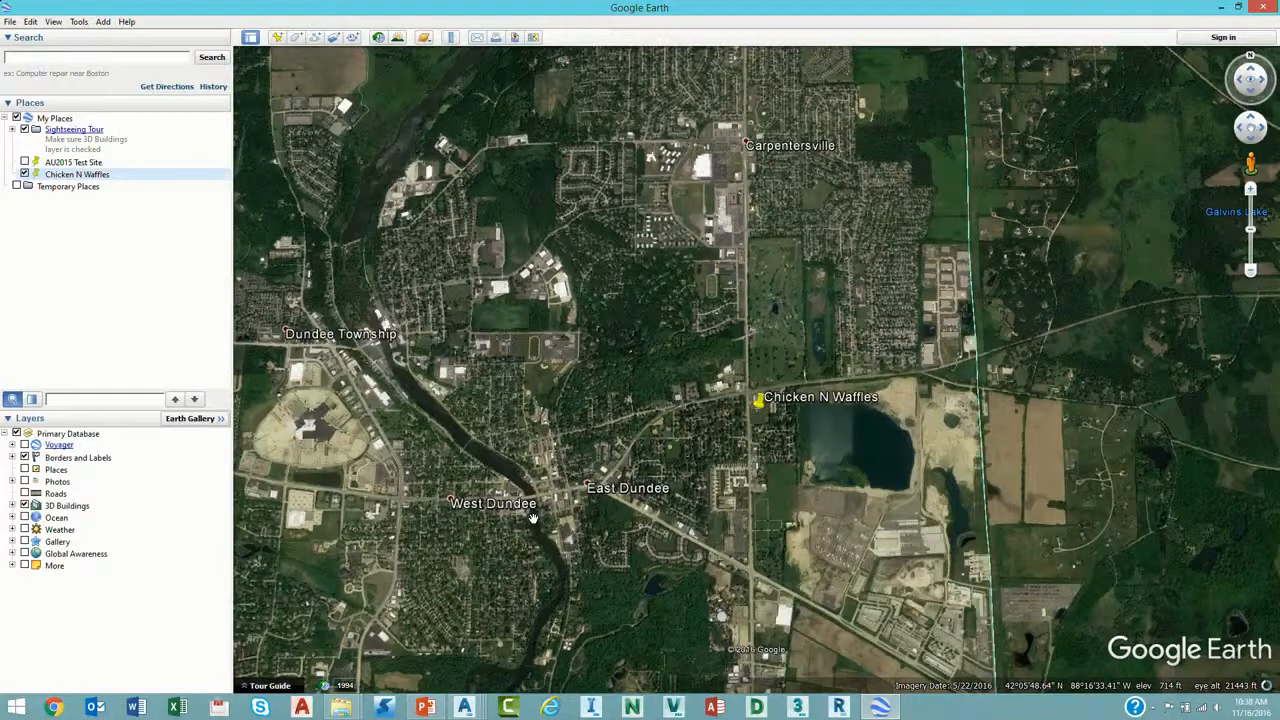
Switch to the _GoogleEarth.dwg drawing in Civil 3D and turn off its aerial online map, leaving the full Project Y outlines in view.
left_click(1221, 7)
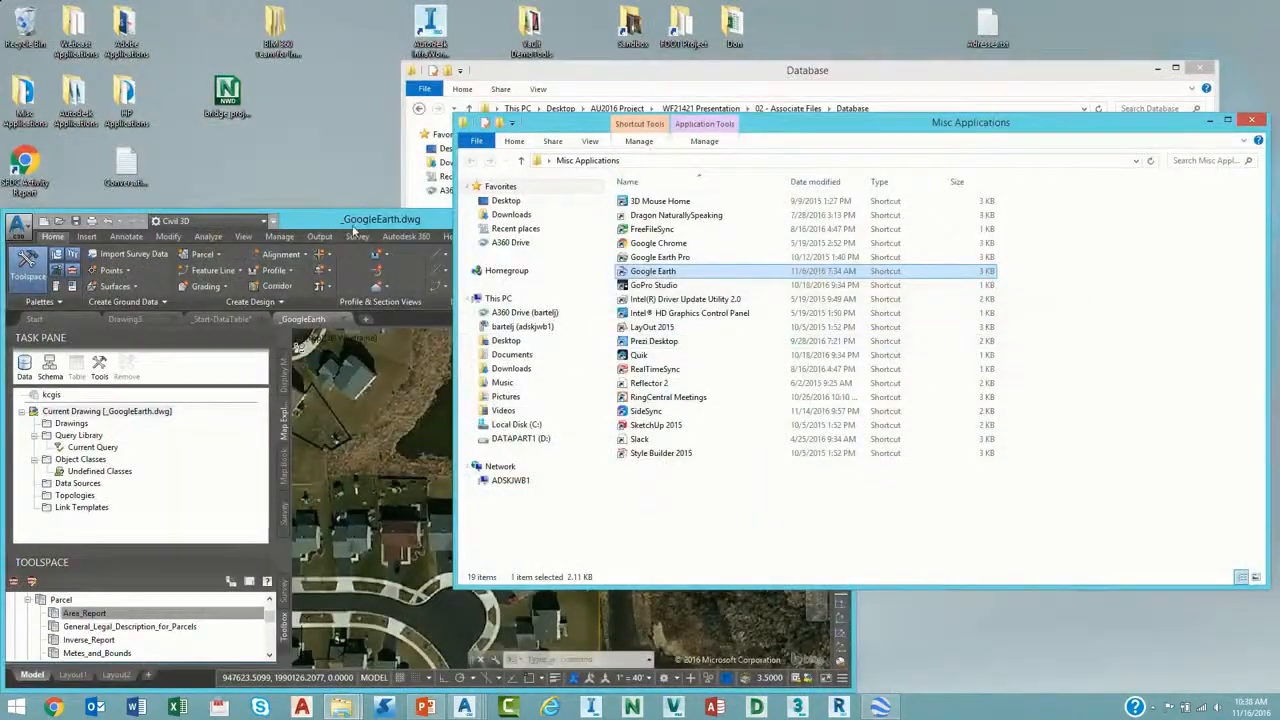
double_click(352, 222)
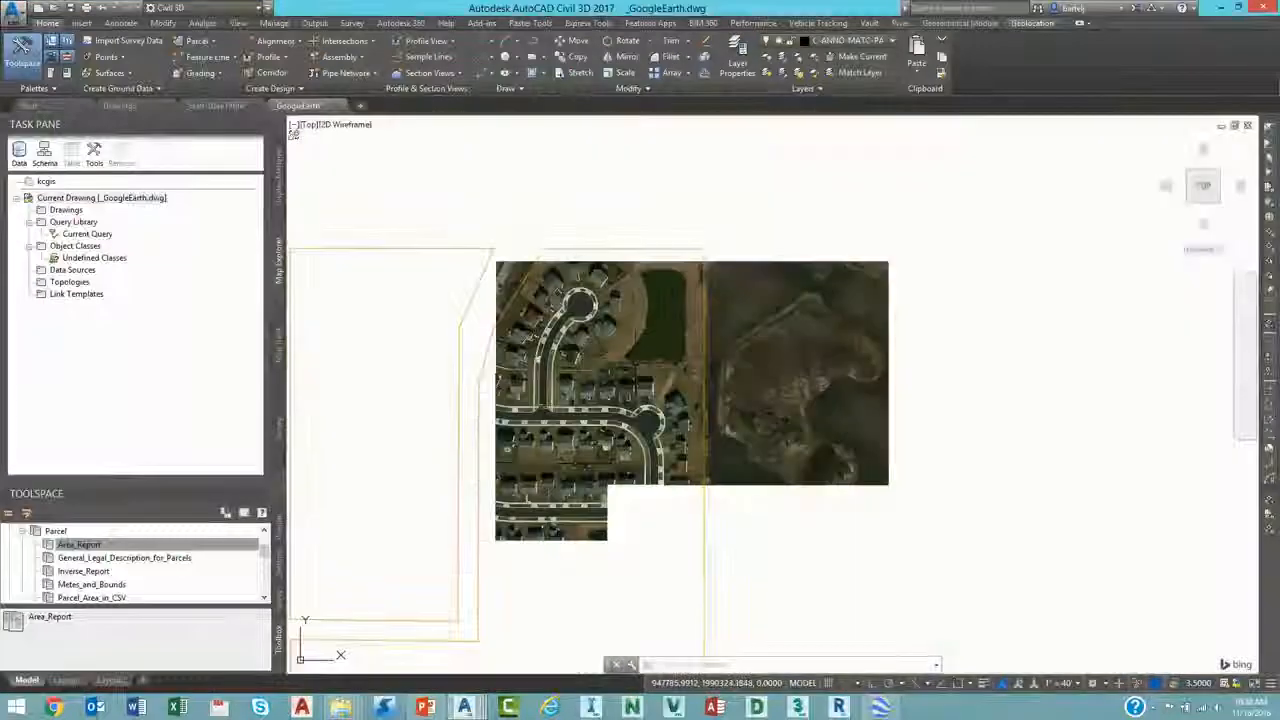
middle_click_drag(566, 353, 737, 241)
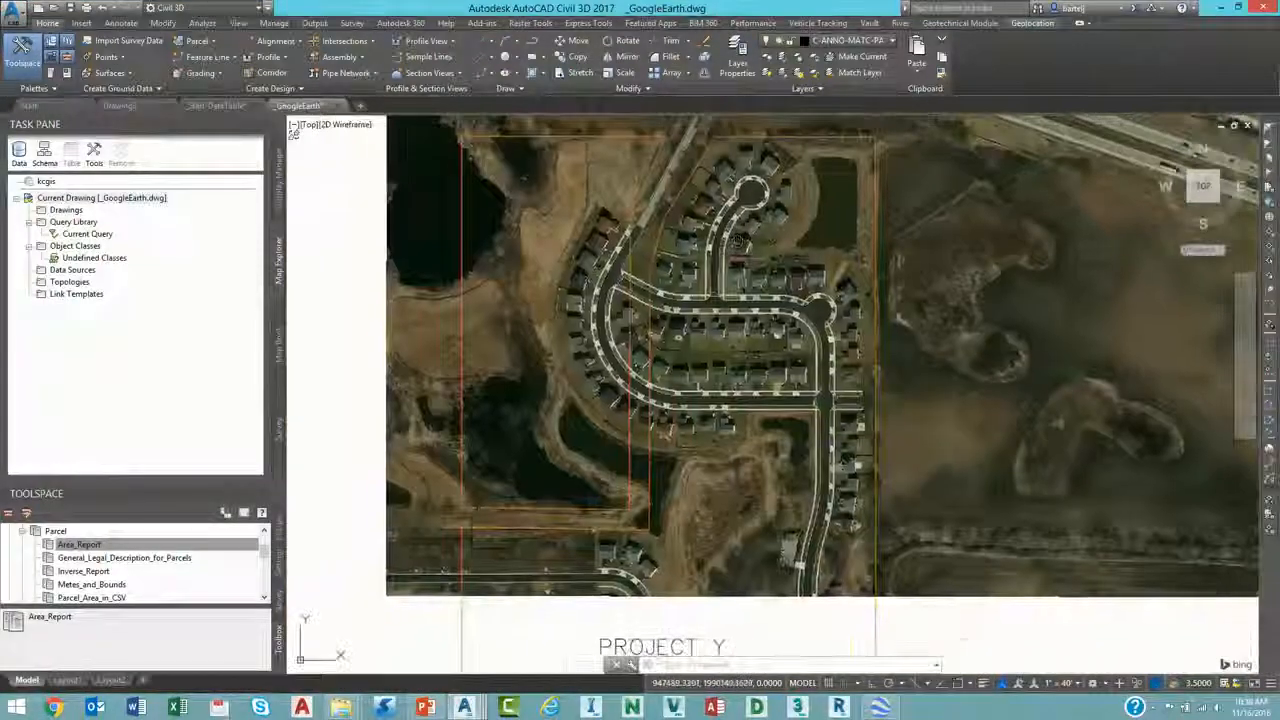
scroll(631, 148, "down", 3)
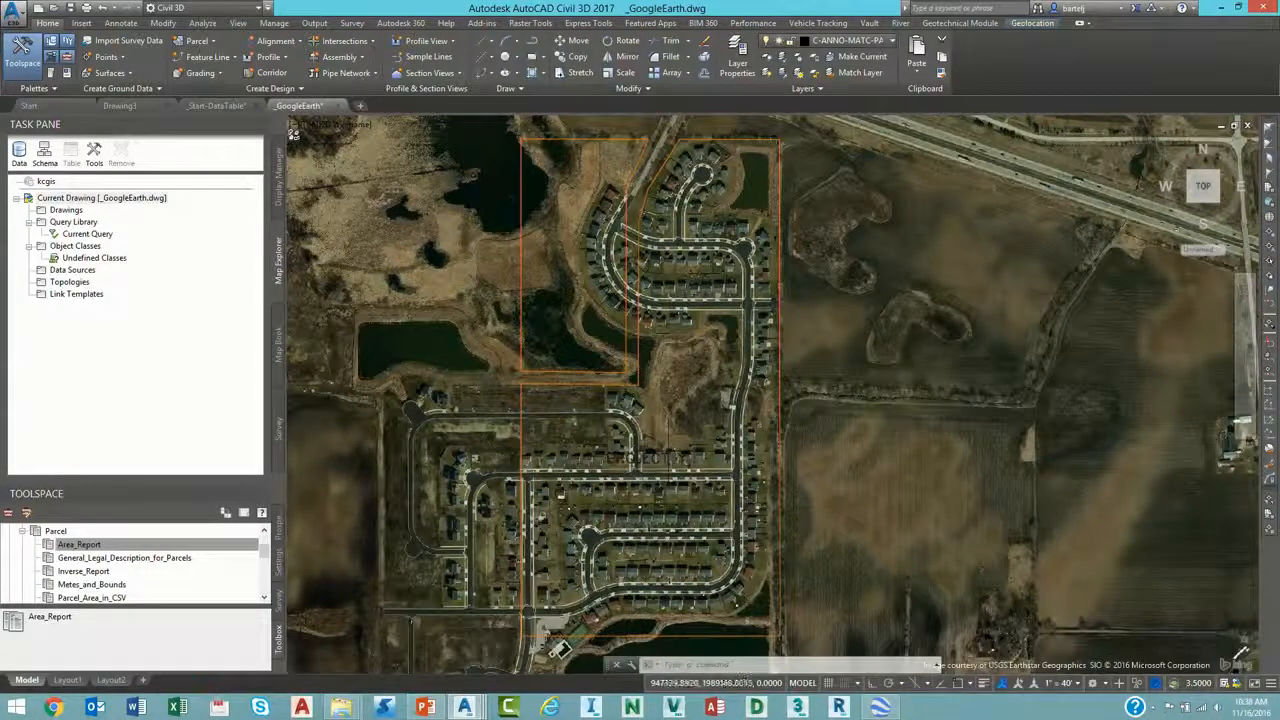
left_click(1020, 23)
left_click(215, 64)
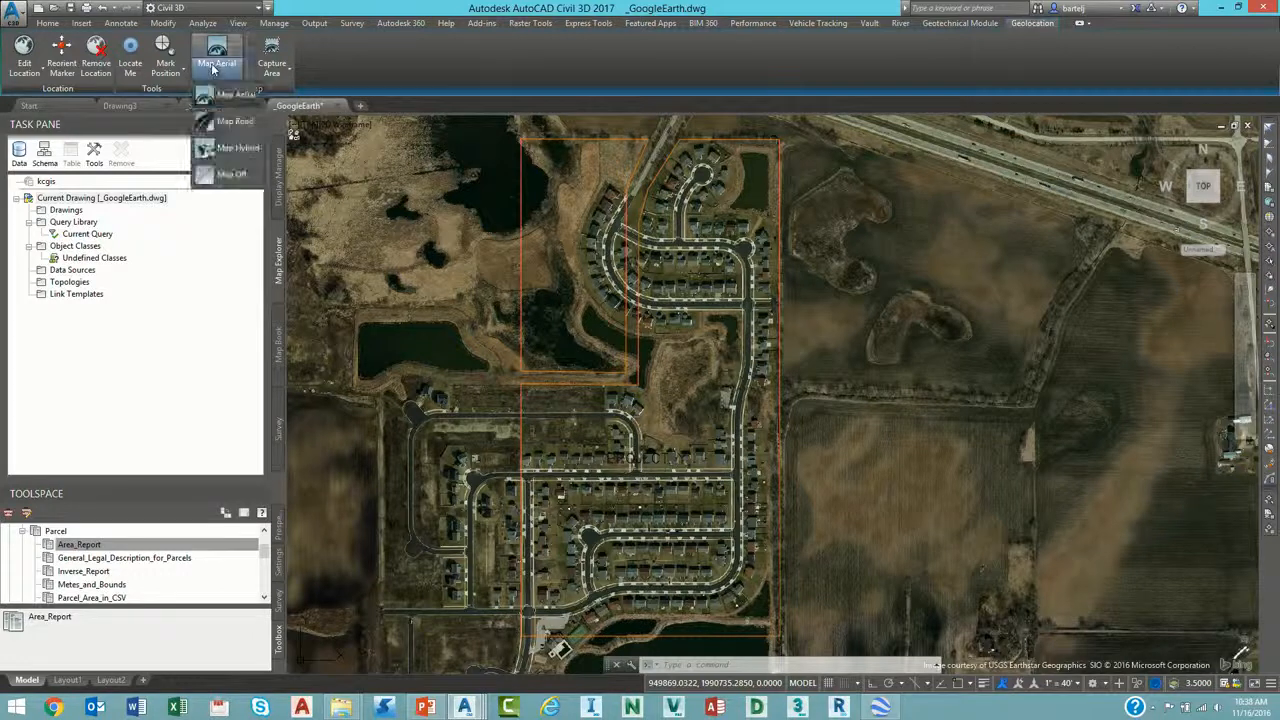
left_click(231, 175)
middle_click_drag(692, 487, 731, 477)
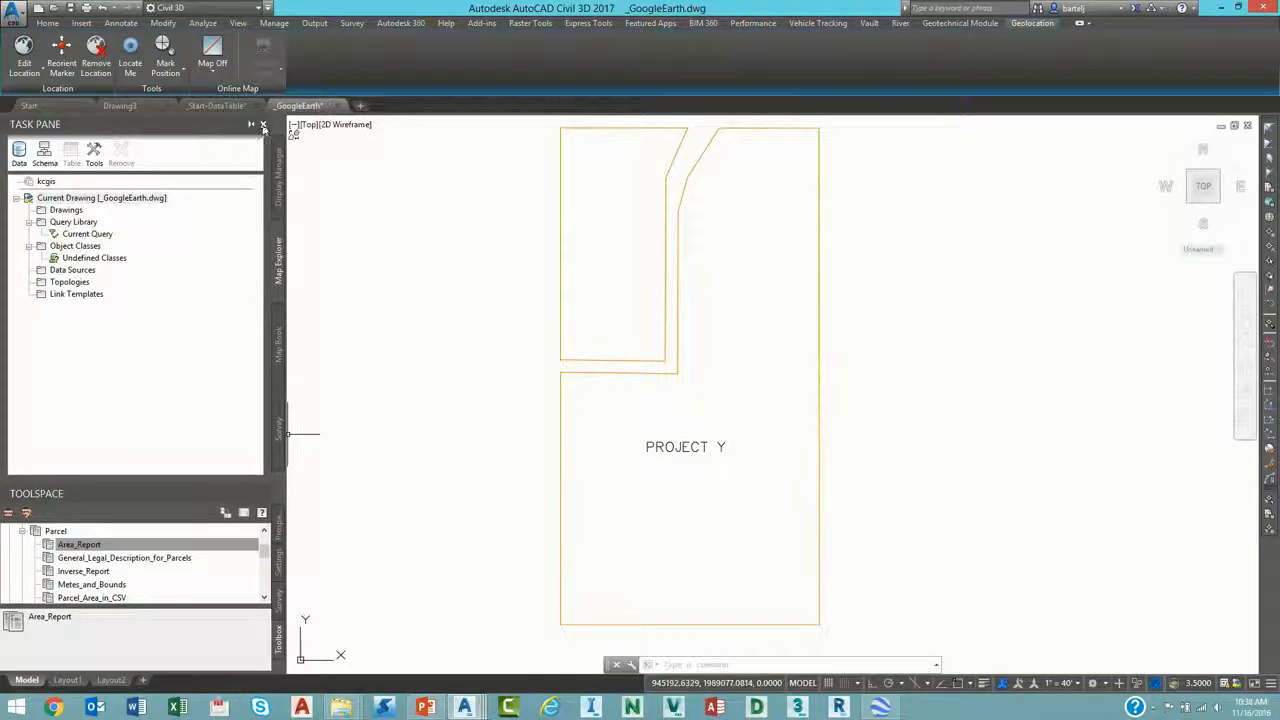
Close the map task pane, start Export KML from the Miscellaneous Utilities toolset, and name the export Project Y.
left_click(263, 126)
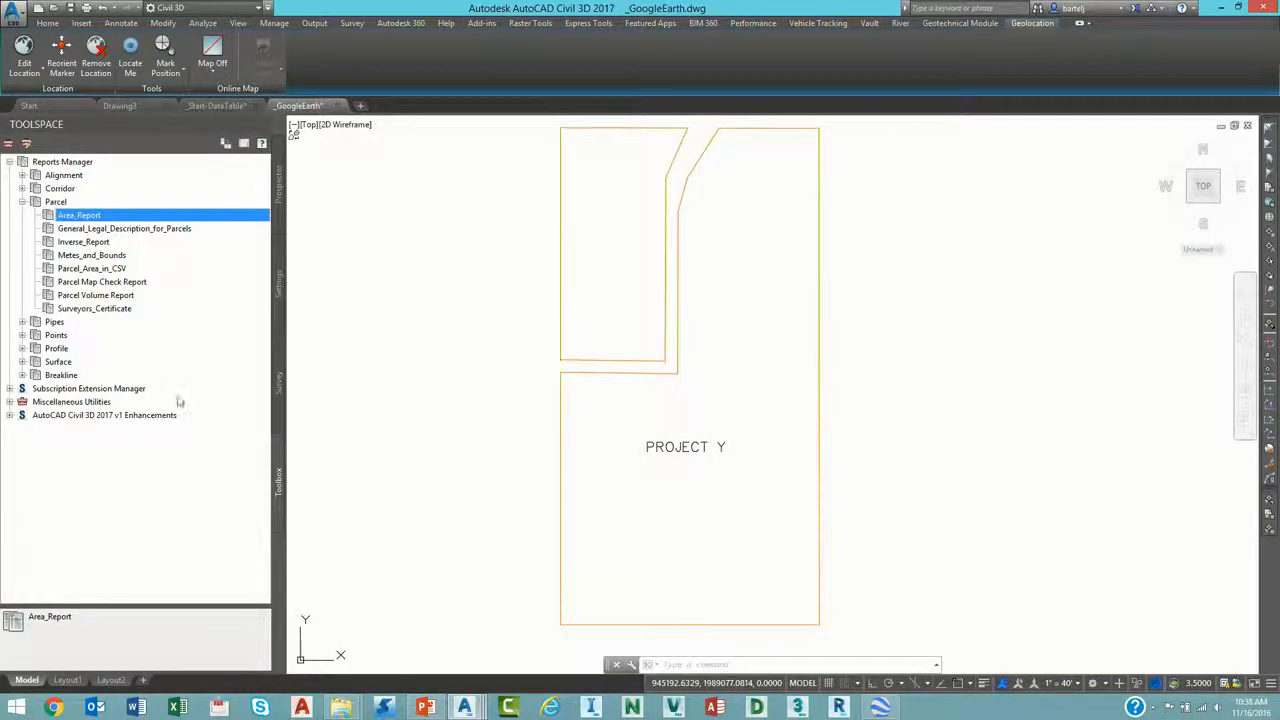
left_click(9, 388)
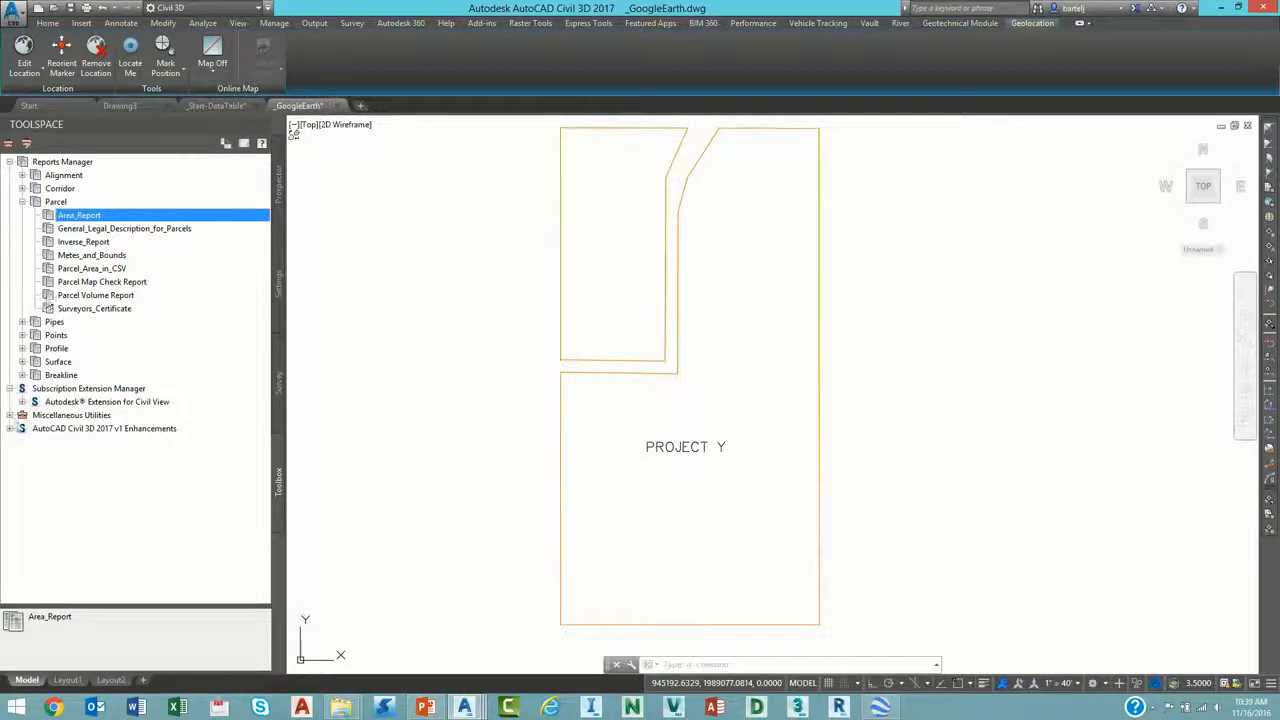
left_click(9, 415)
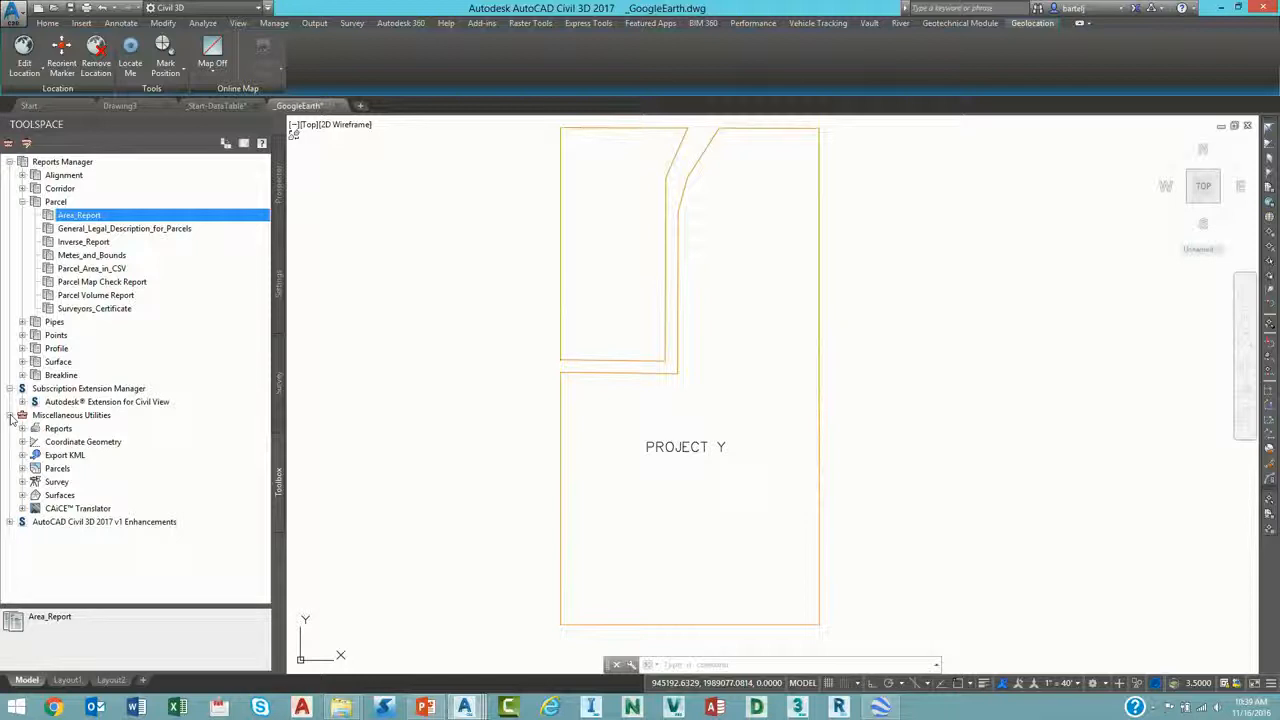
left_click(22, 455)
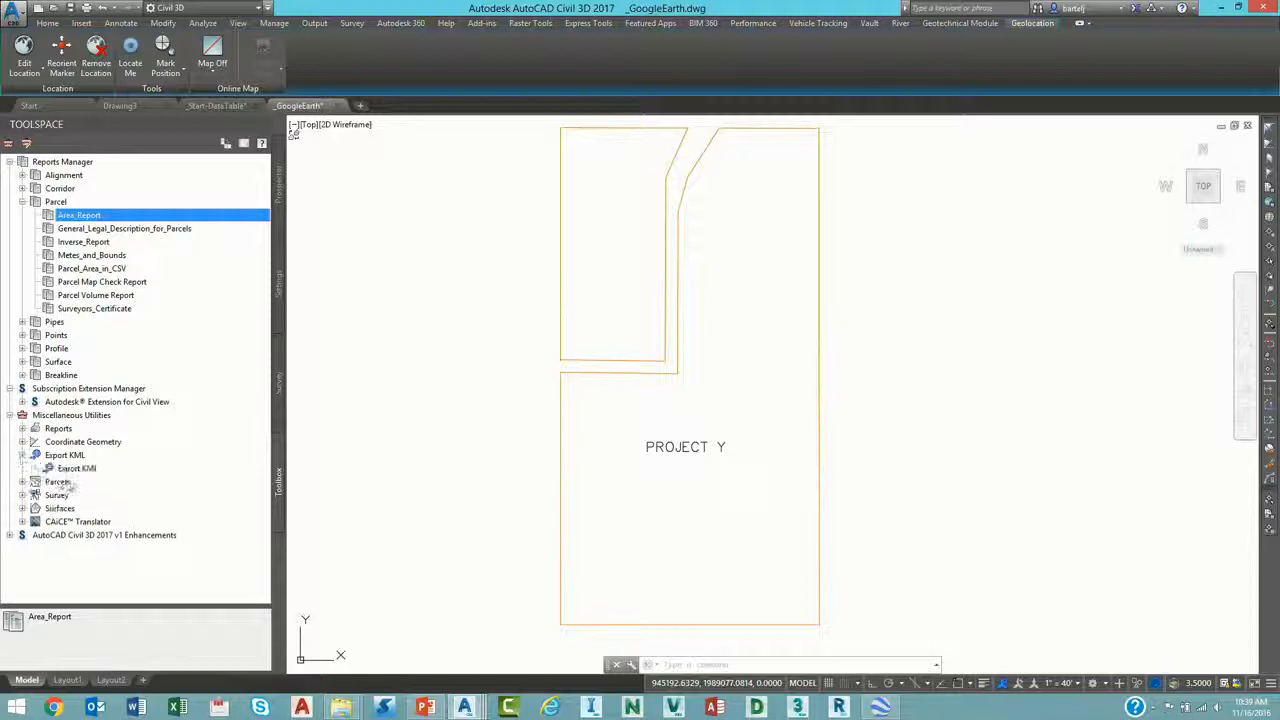
double_click(80, 468)
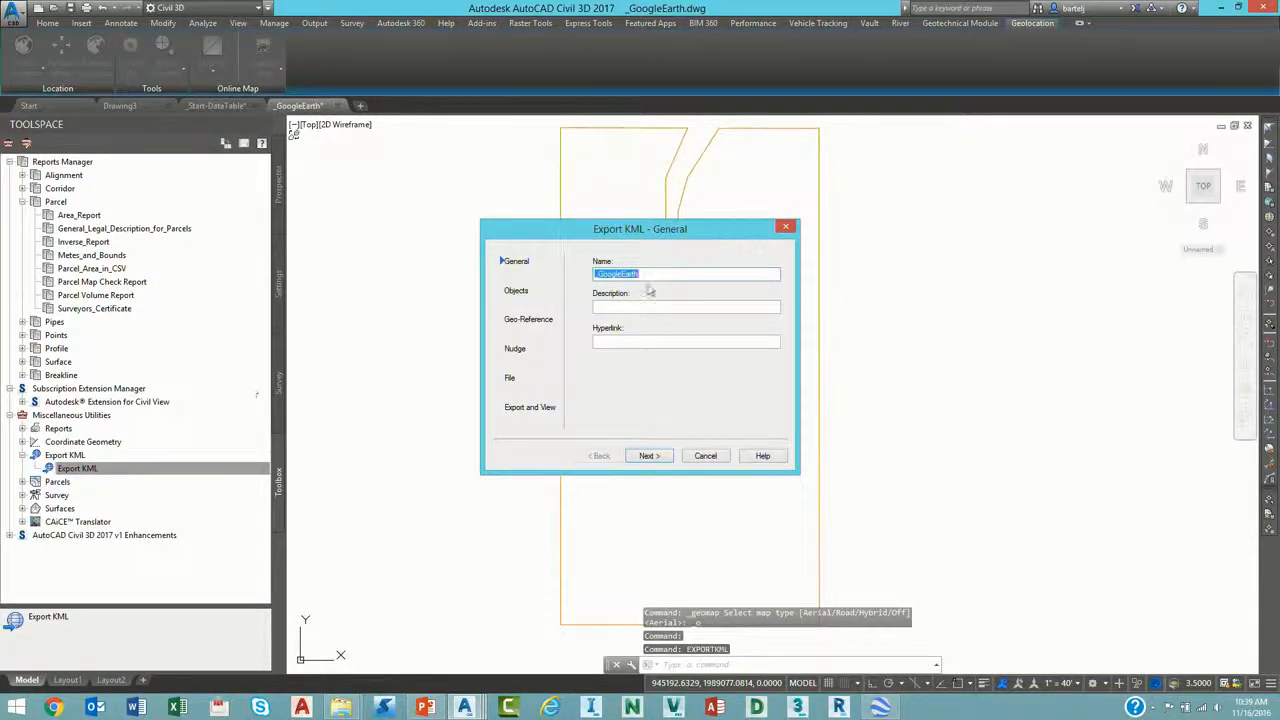
type("Project Y")
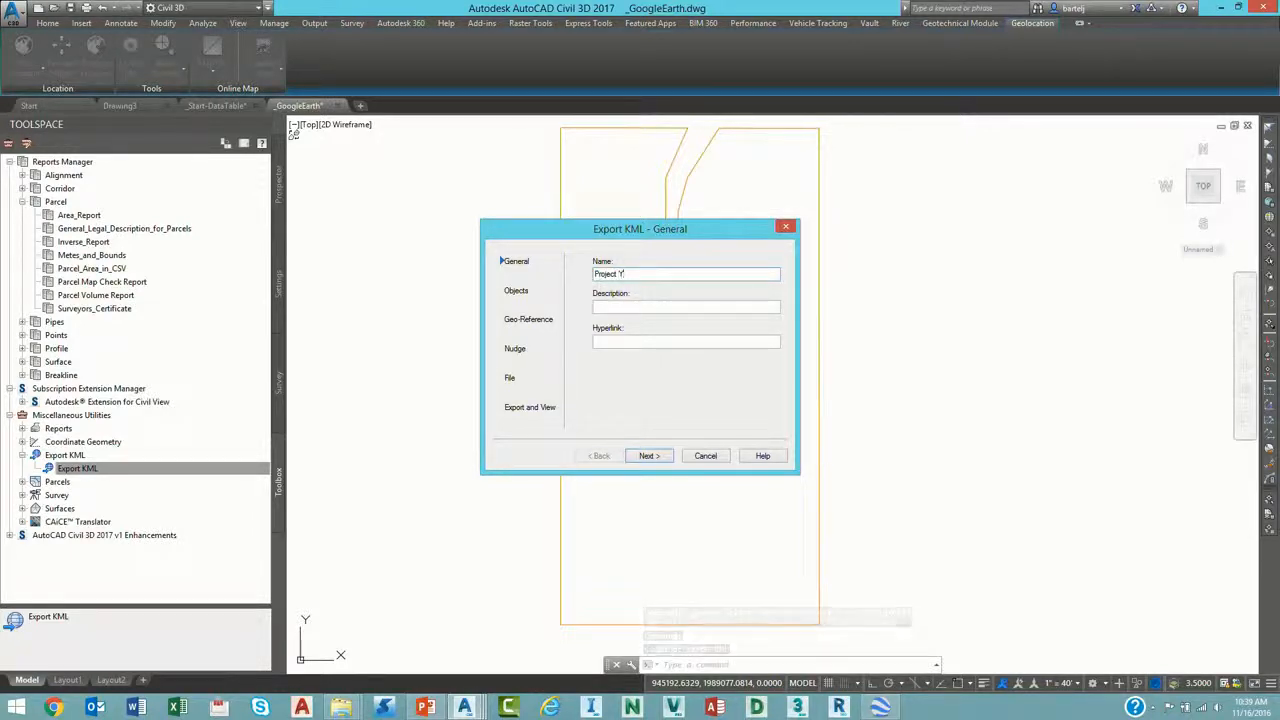
left_click(648, 458)
Limit the export to selected objects, choosing both parcel outlines and the PROJECT Y label, with text included.
left_click(594, 290)
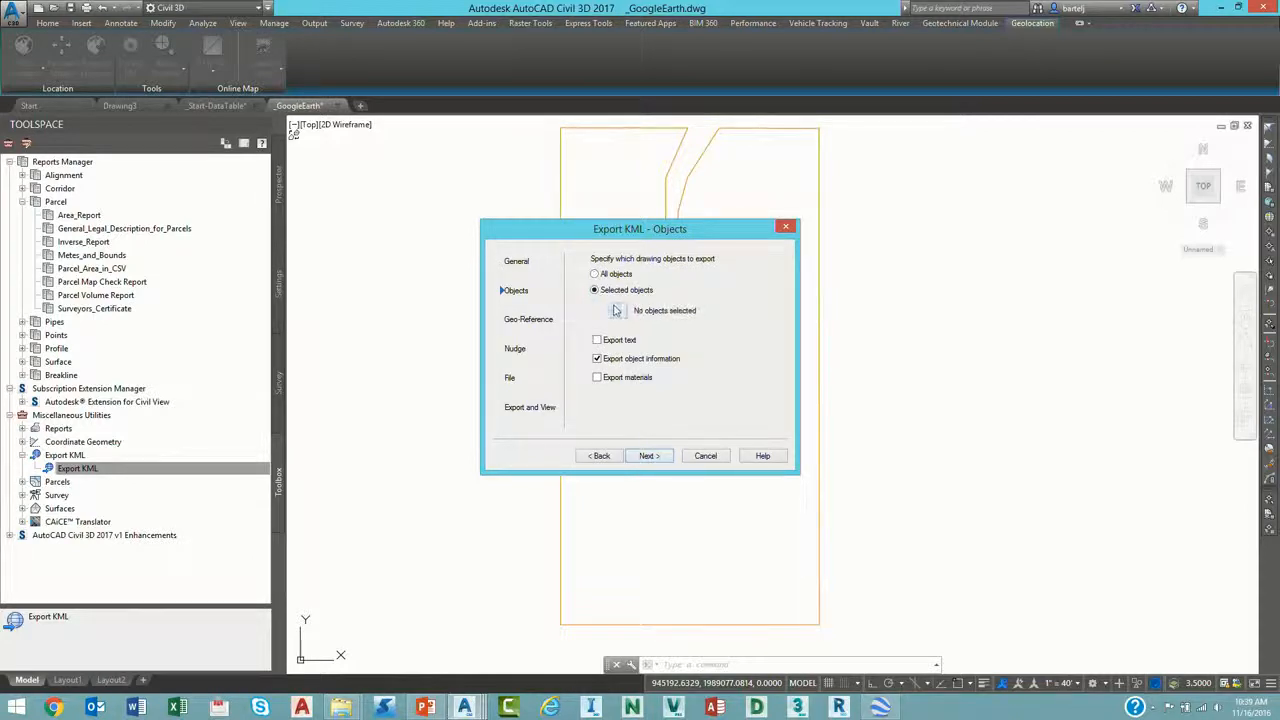
left_click(620, 310)
left_click(856, 187)
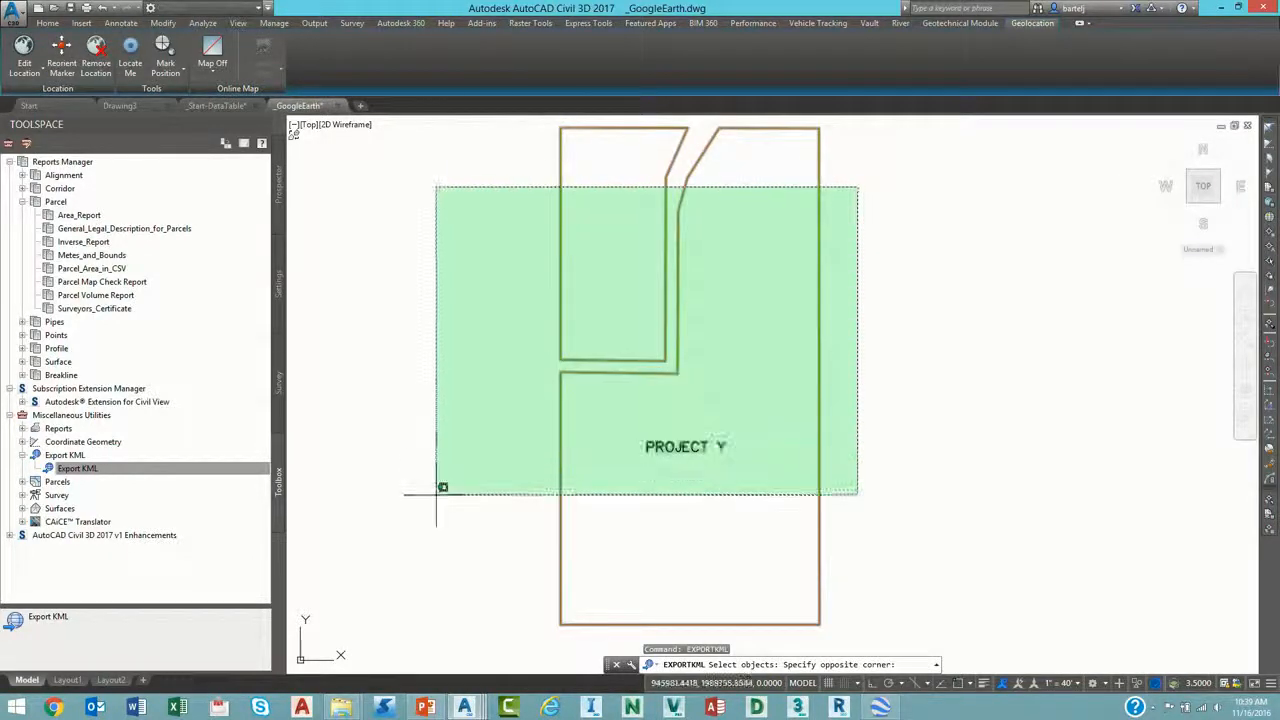
left_click(400, 526)
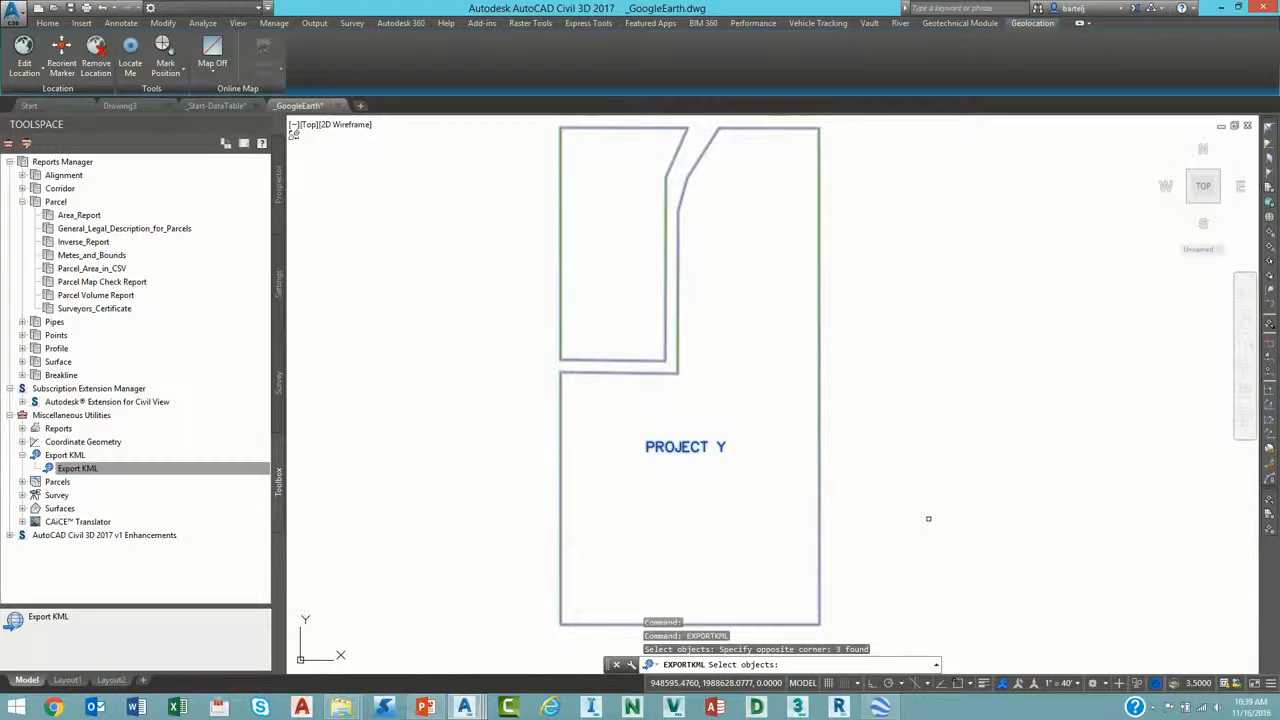
key("Return")
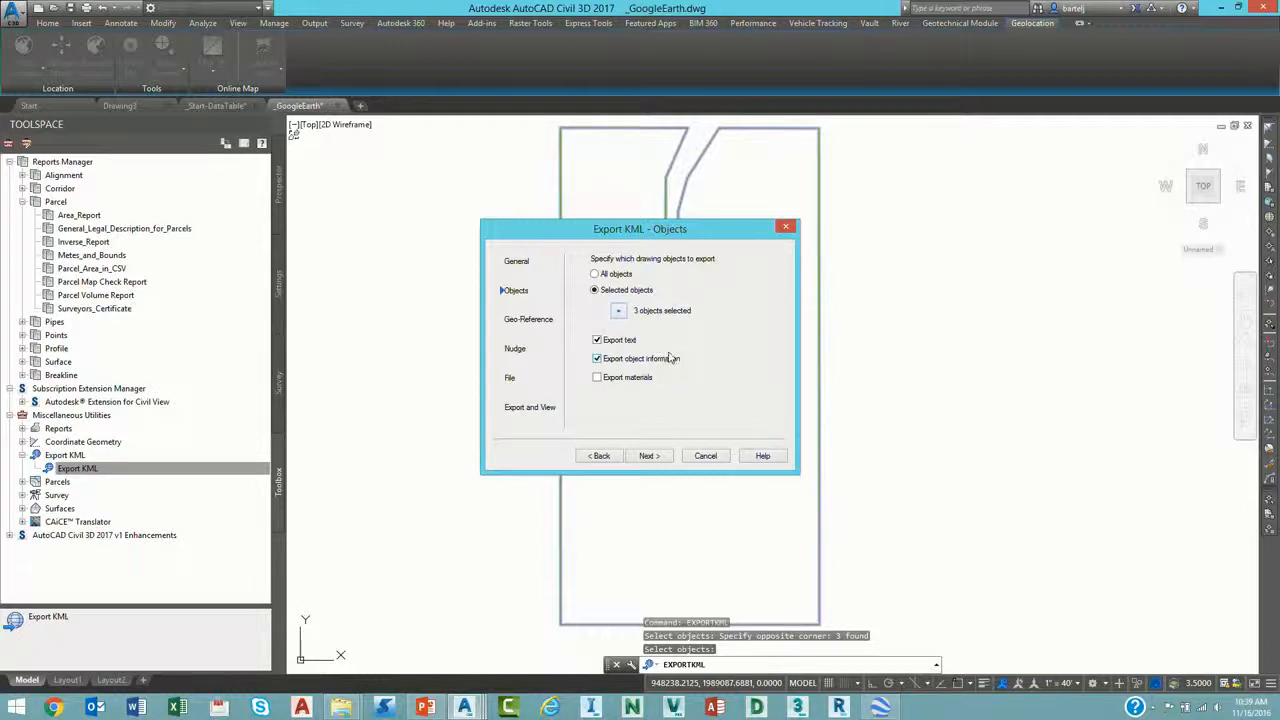
left_click(648, 455)
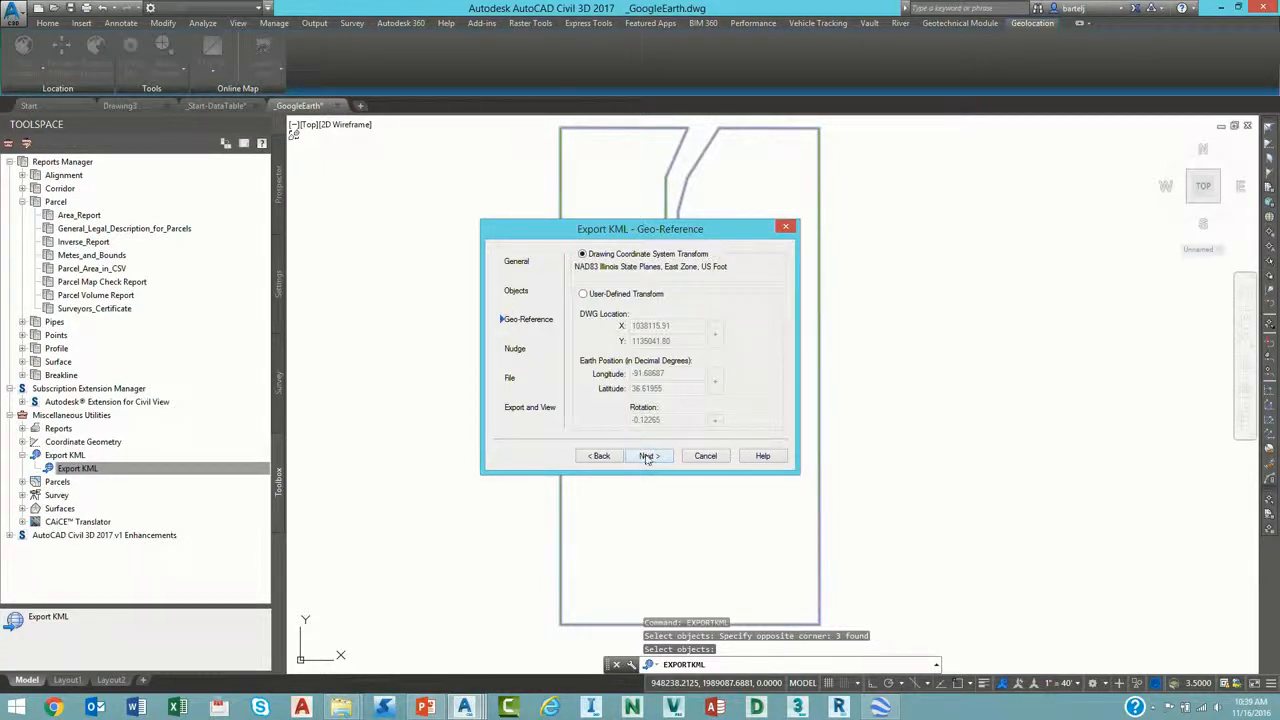
Keep the drawing coordinate system transform, drape the objects on the ground, then export to _GoogleEarth.kmz and view it in Google Earth.
left_click(648, 455)
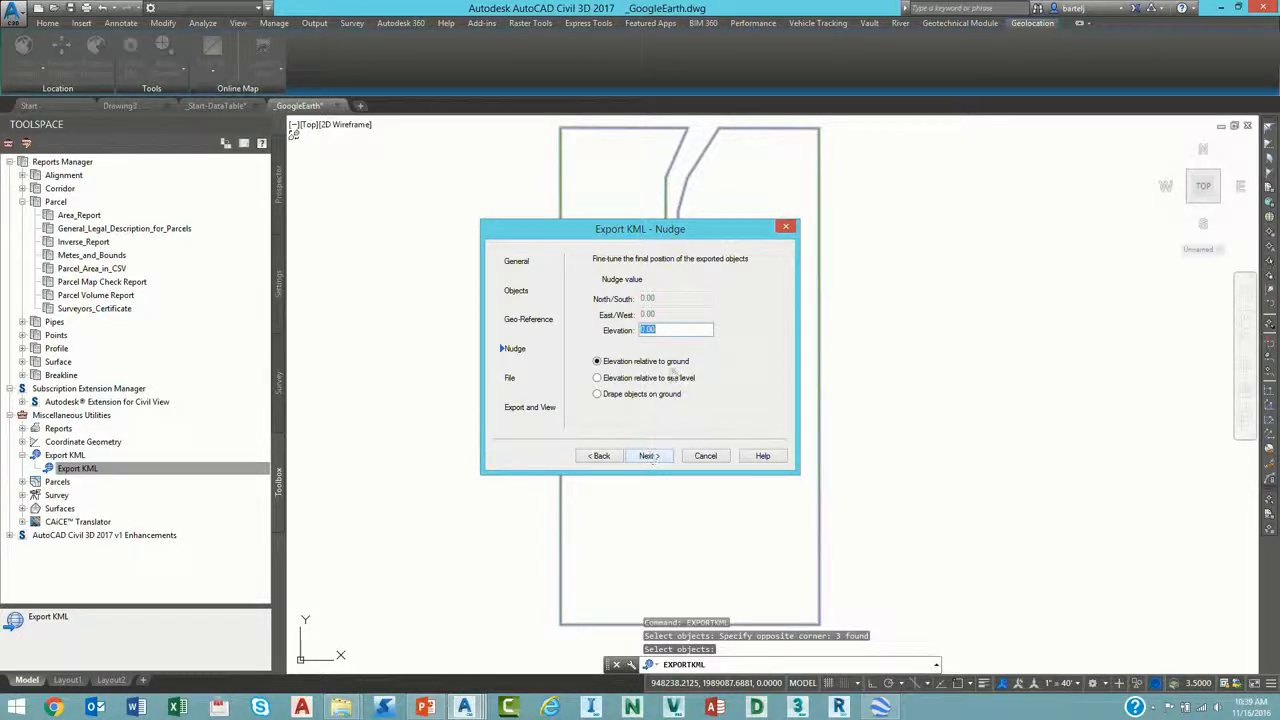
left_click(597, 394)
left_click(648, 455)
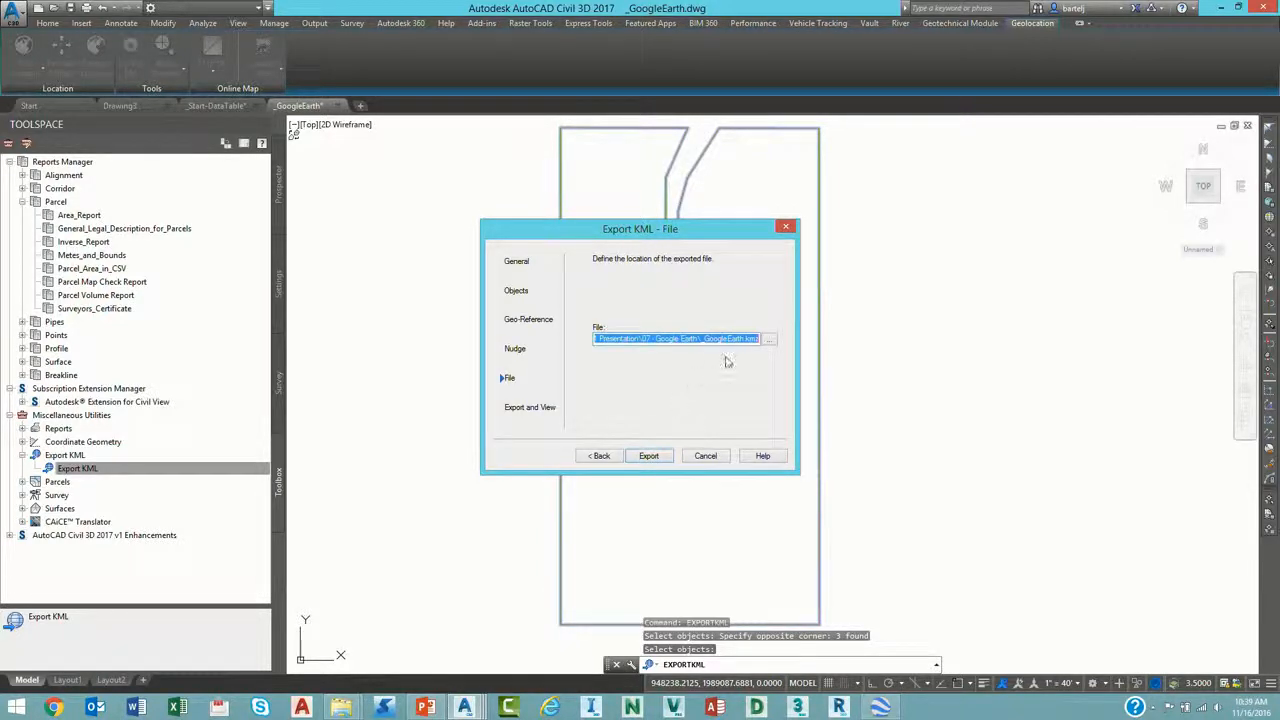
left_click(651, 456)
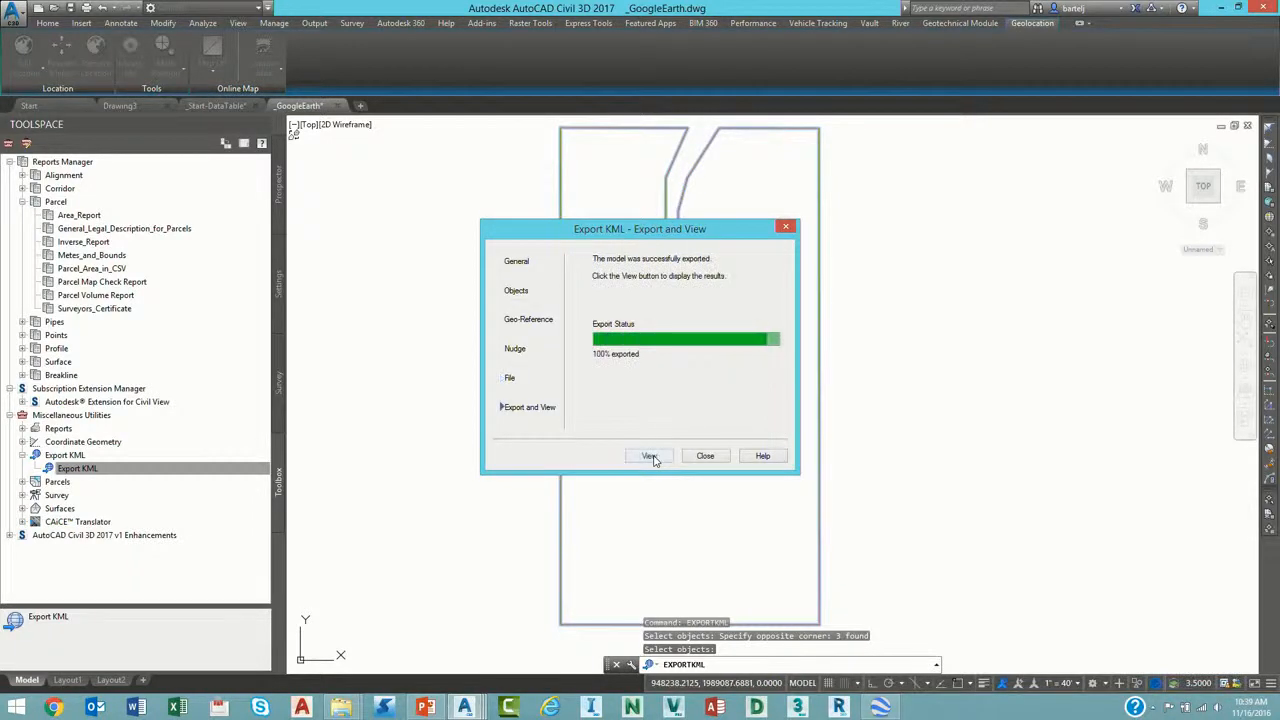
left_click(650, 456)
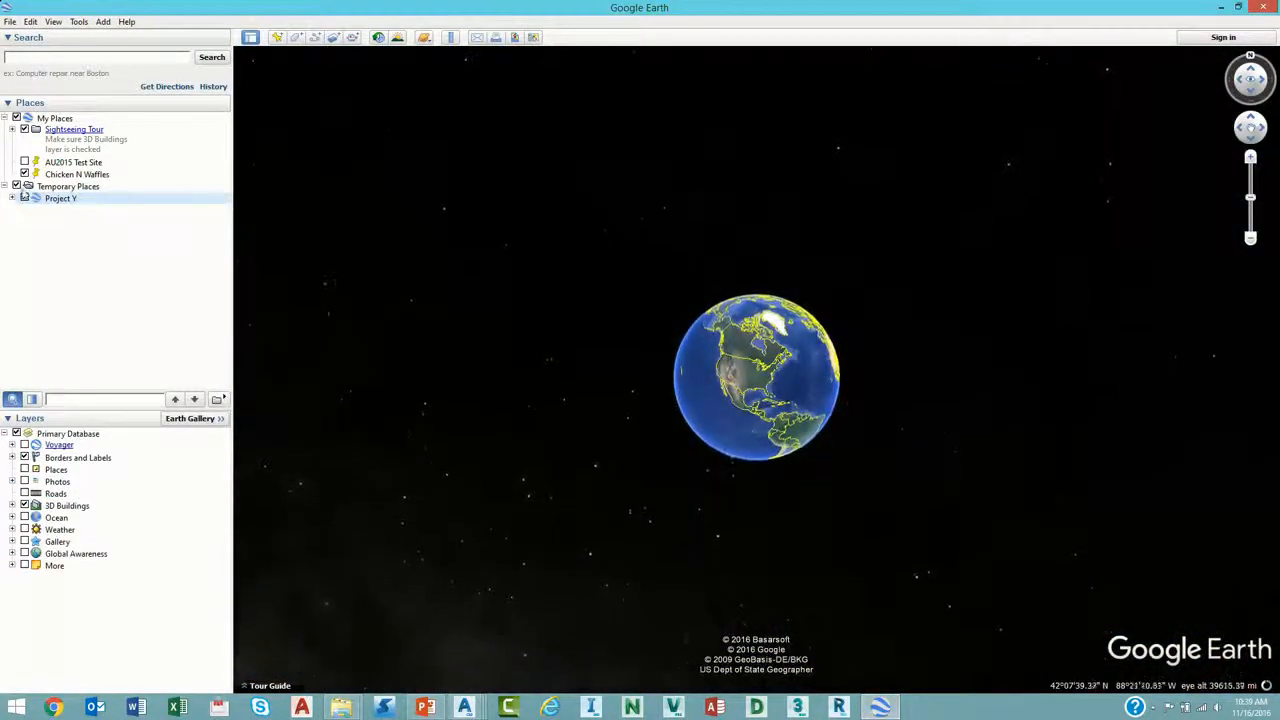
Expand the Project Y model, fly to its polyline, and examine the site's location relative to the Chicken N Waffles placemark.
left_click(12, 198)
left_click(20, 234)
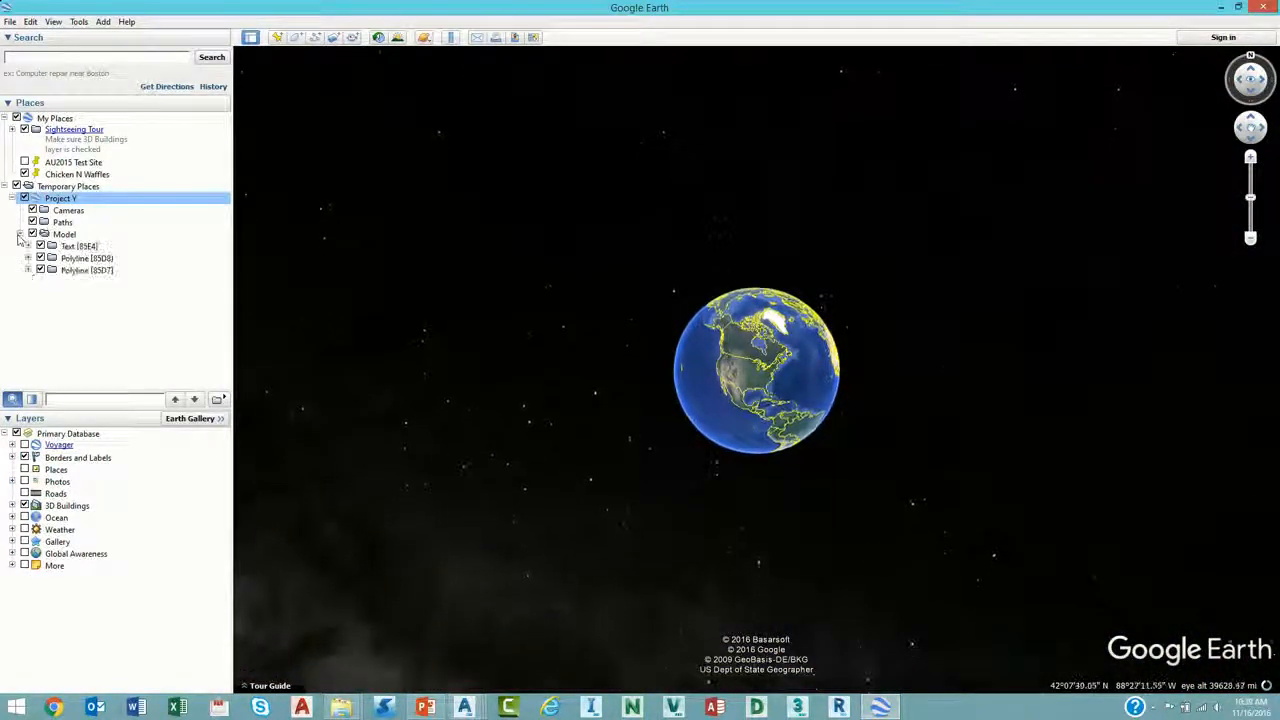
left_click(80, 258)
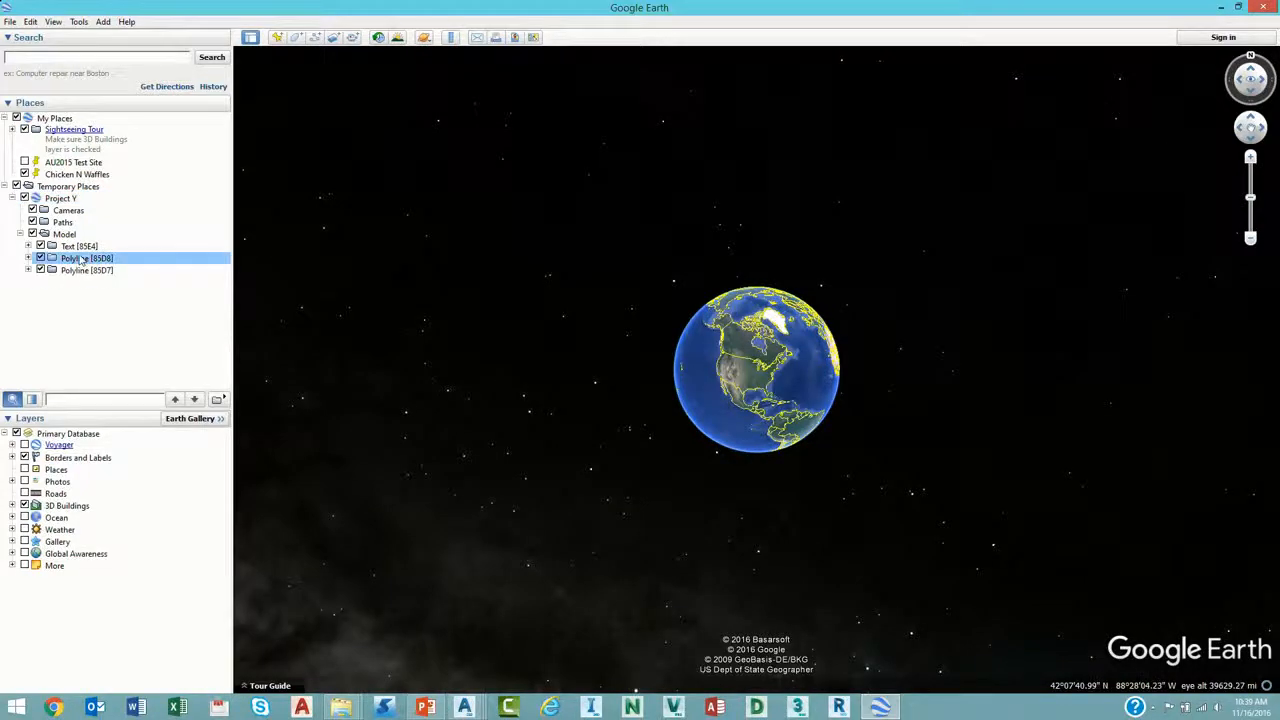
double_click(80, 259)
left_click(82, 271)
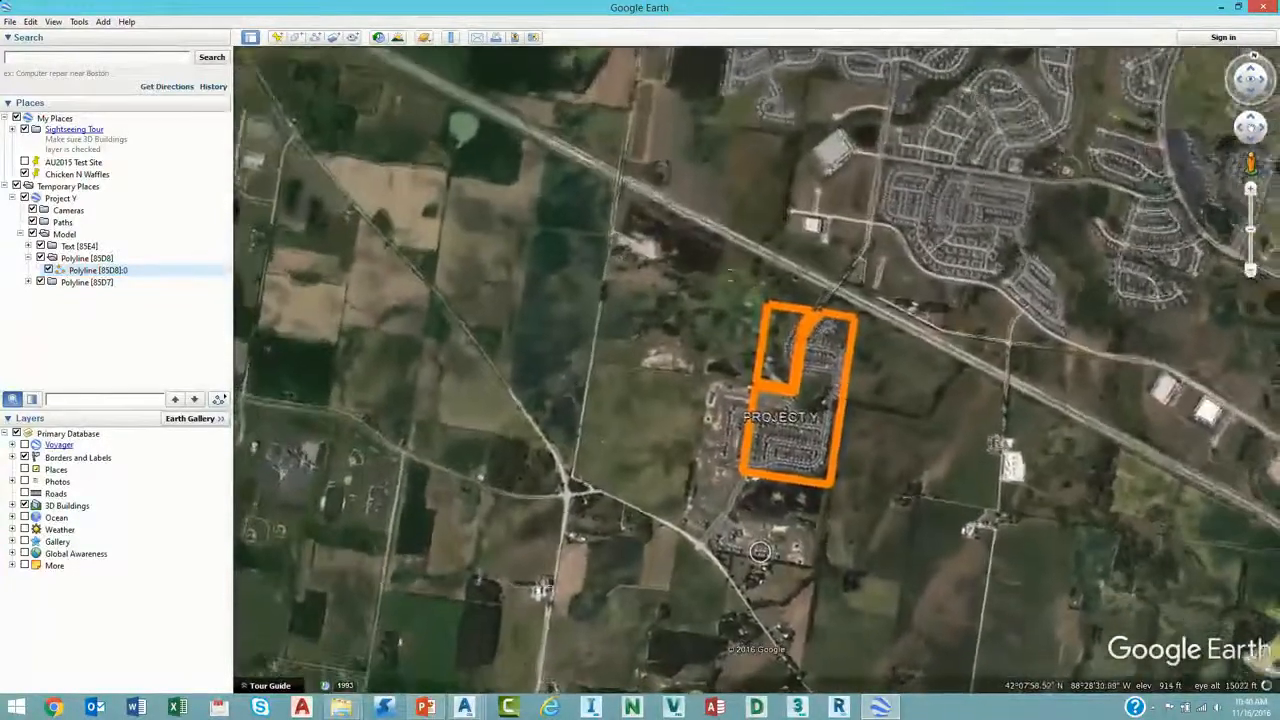
scroll(1040, 537, "down", 5)
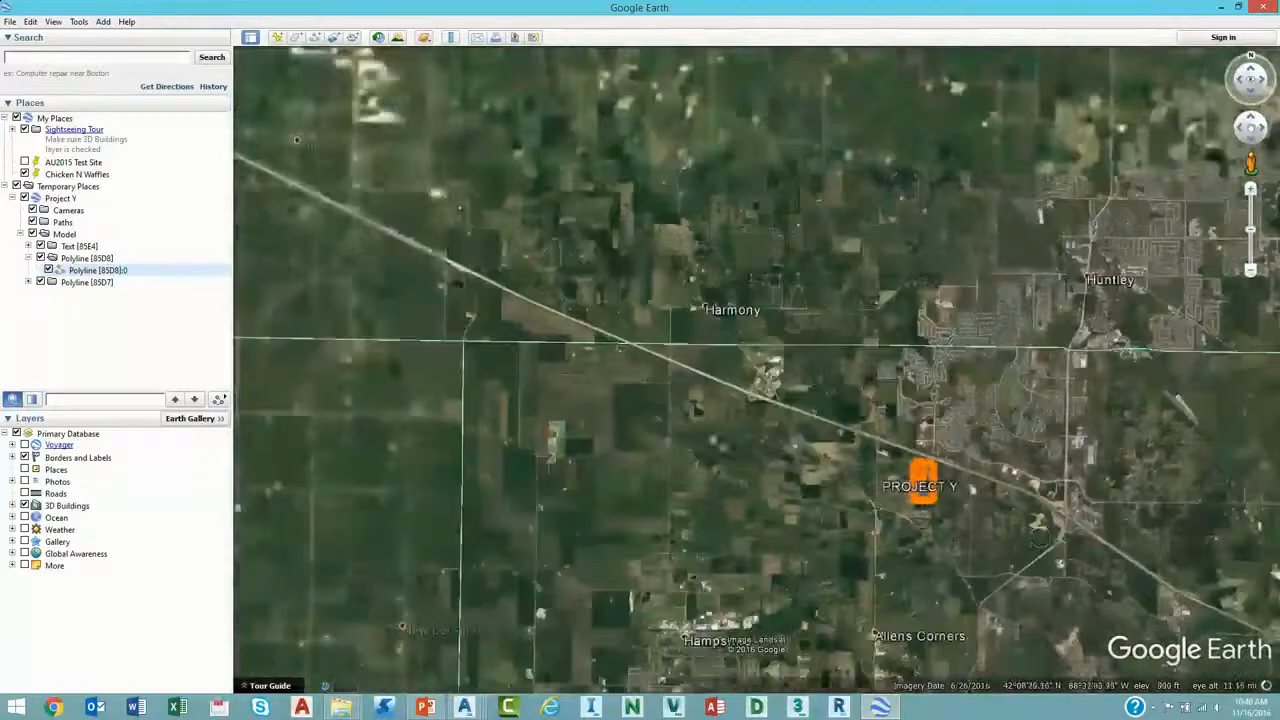
left_click_drag(1040, 537, 480, 285)
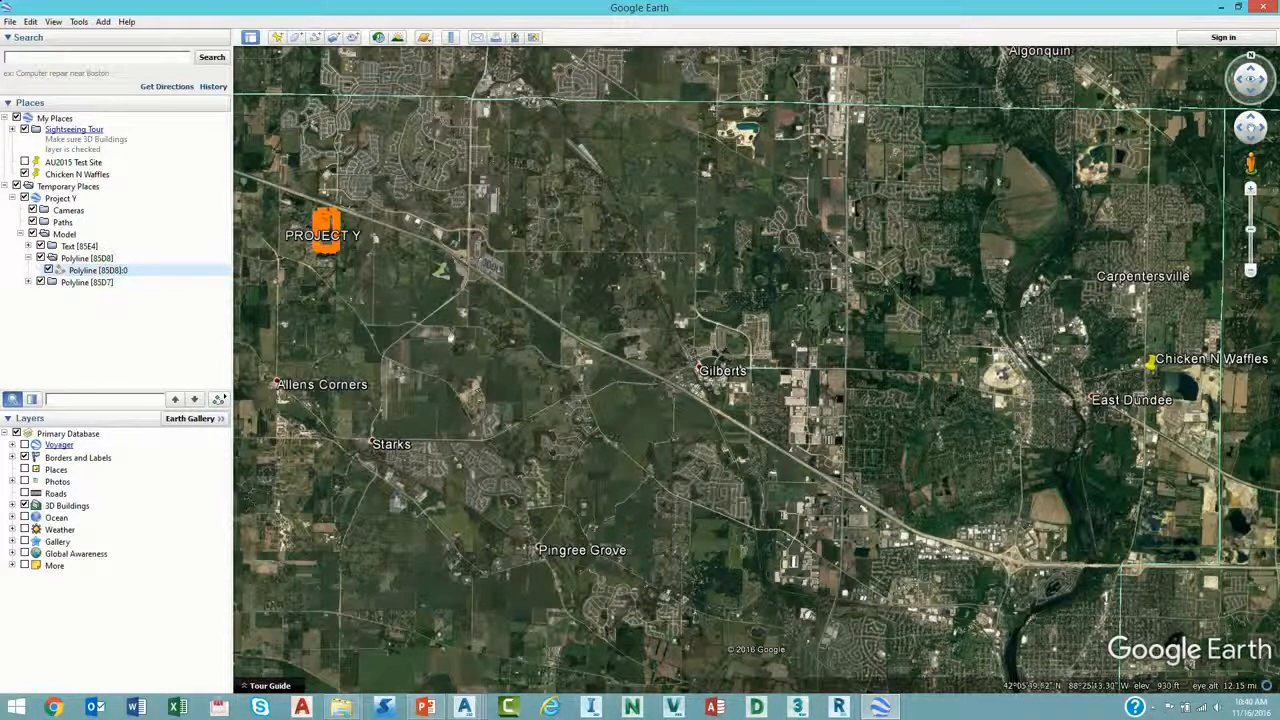
left_click_drag(444, 338, 541, 357)
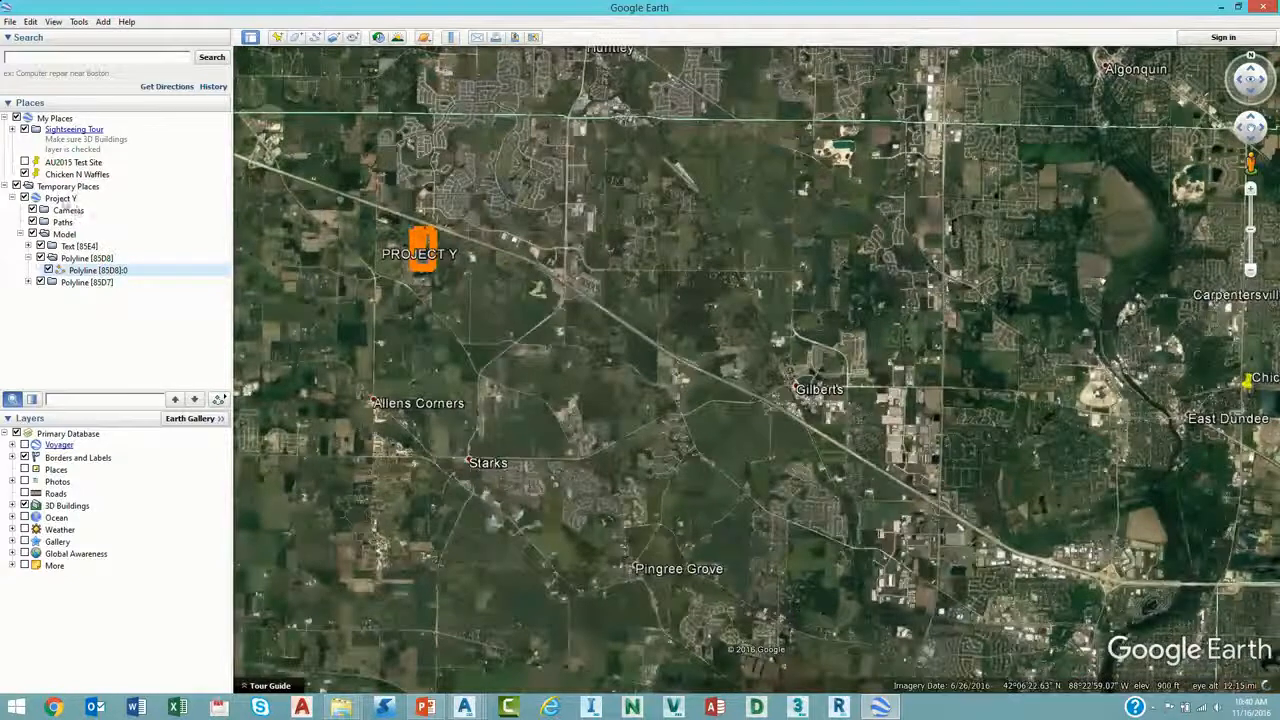
Delete Project Y and all its contents from Temporary Places.
right_click(64, 199)
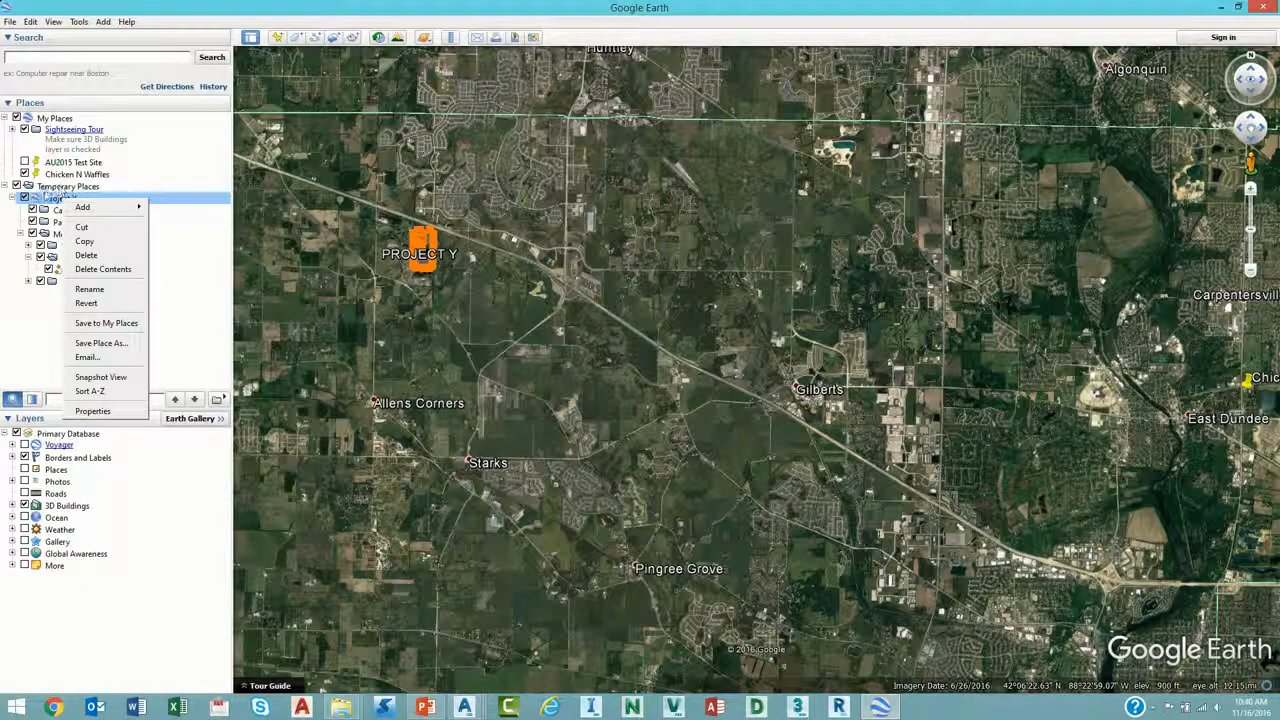
left_click(86, 256)
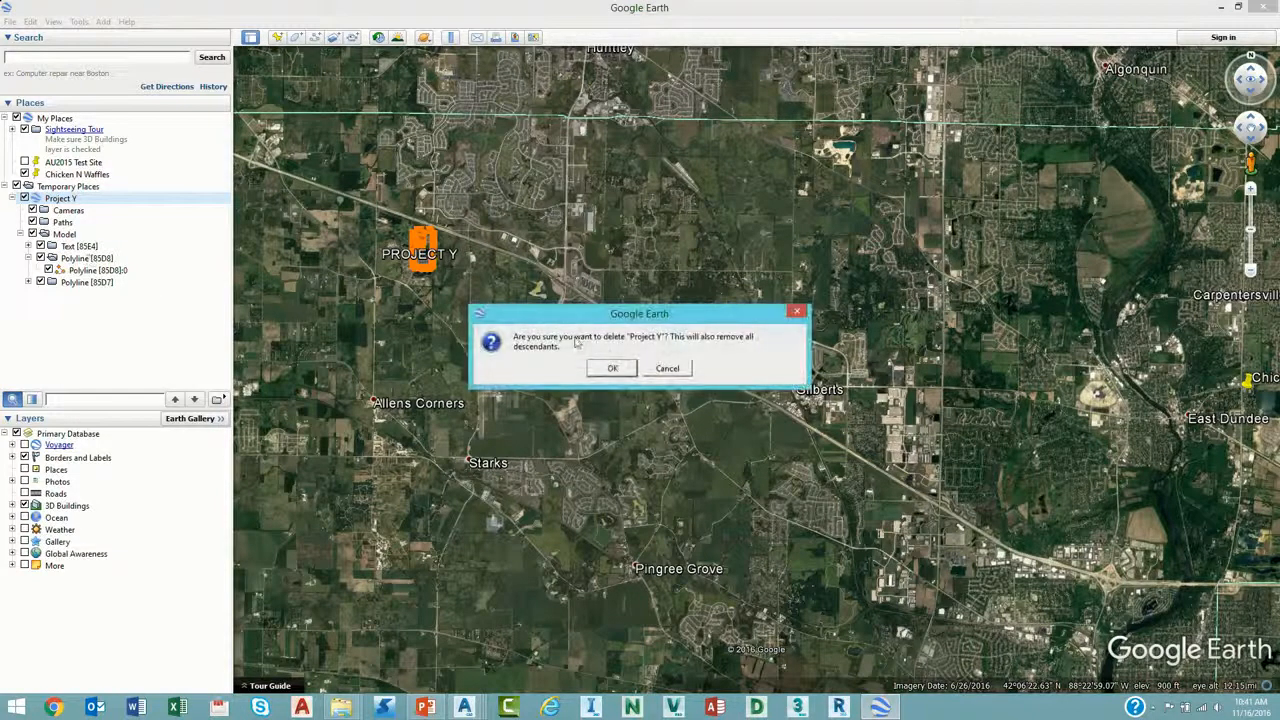
left_click(612, 368)
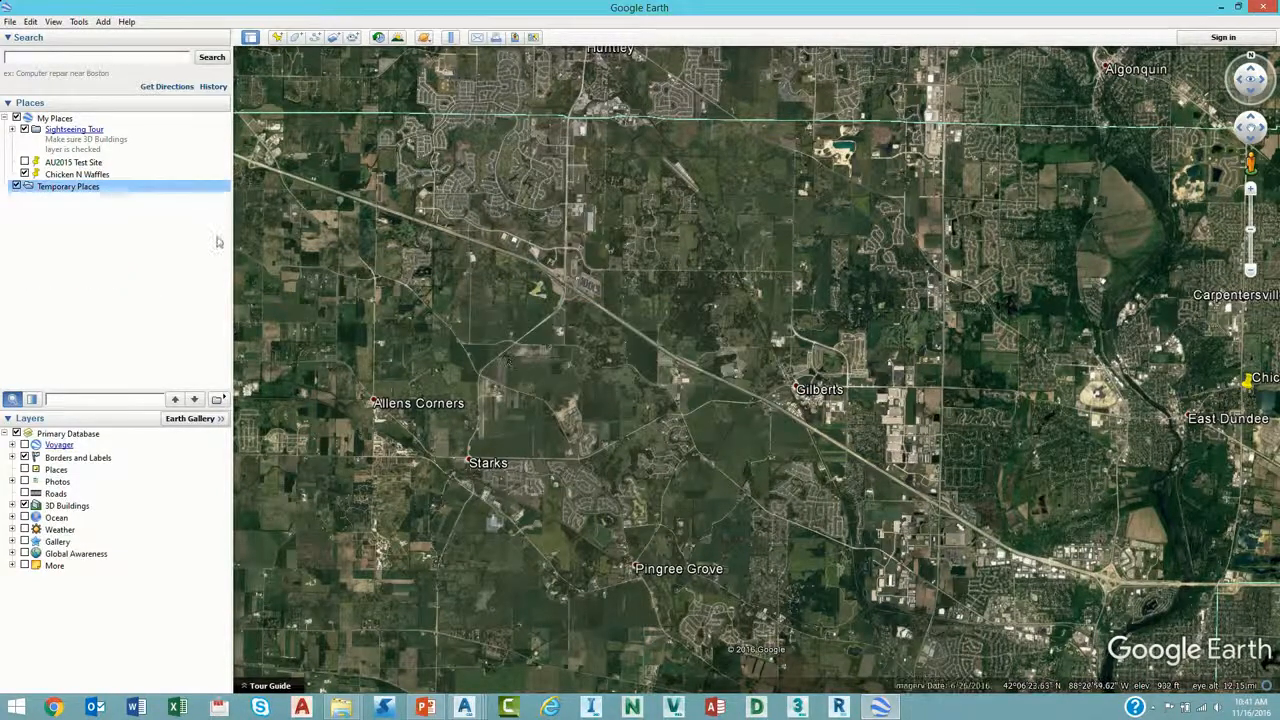
Open Custom Projects.kmz from the Saved places folder and expand the Custom Projects folder to list its projects.
left_click(10, 22)
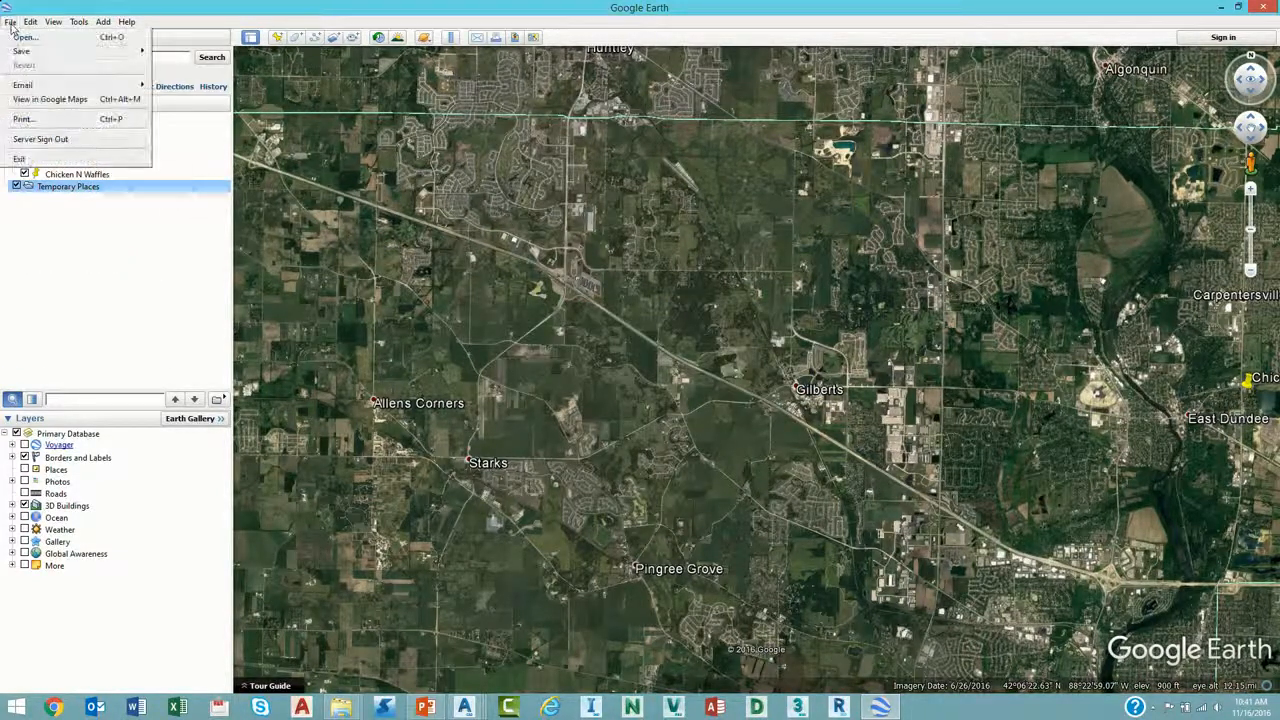
left_click(24, 37)
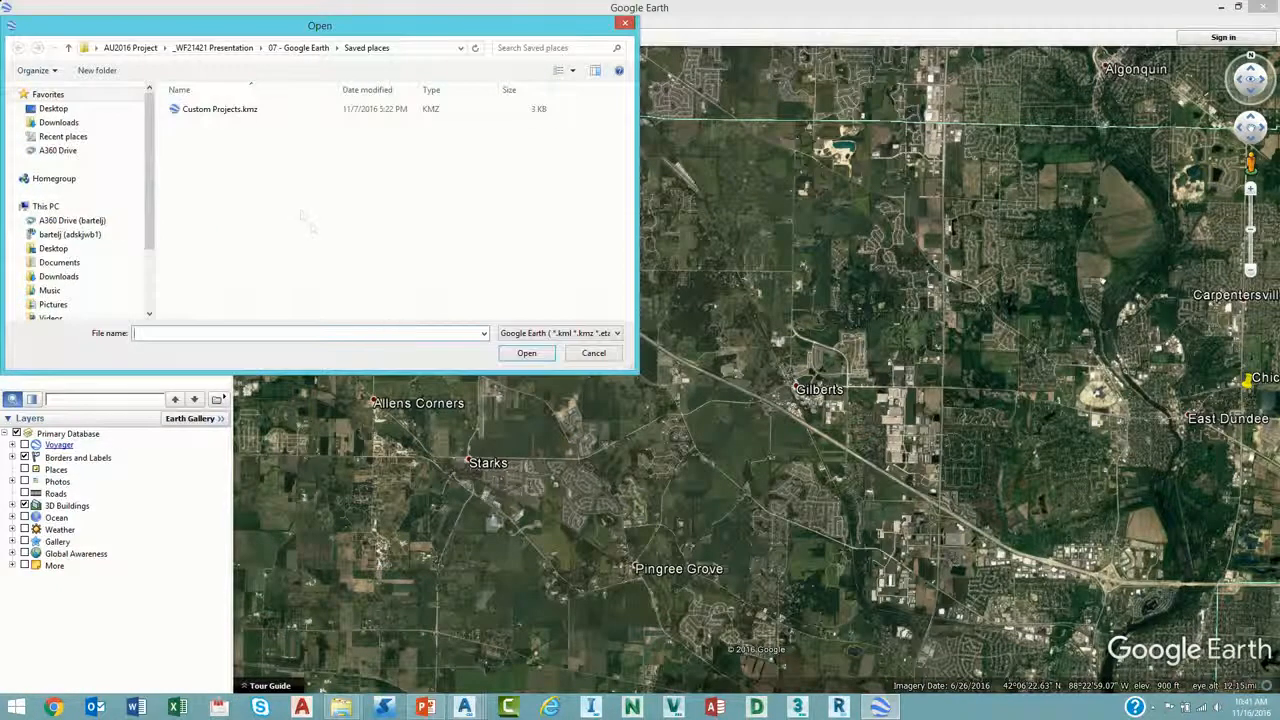
left_click(216, 112)
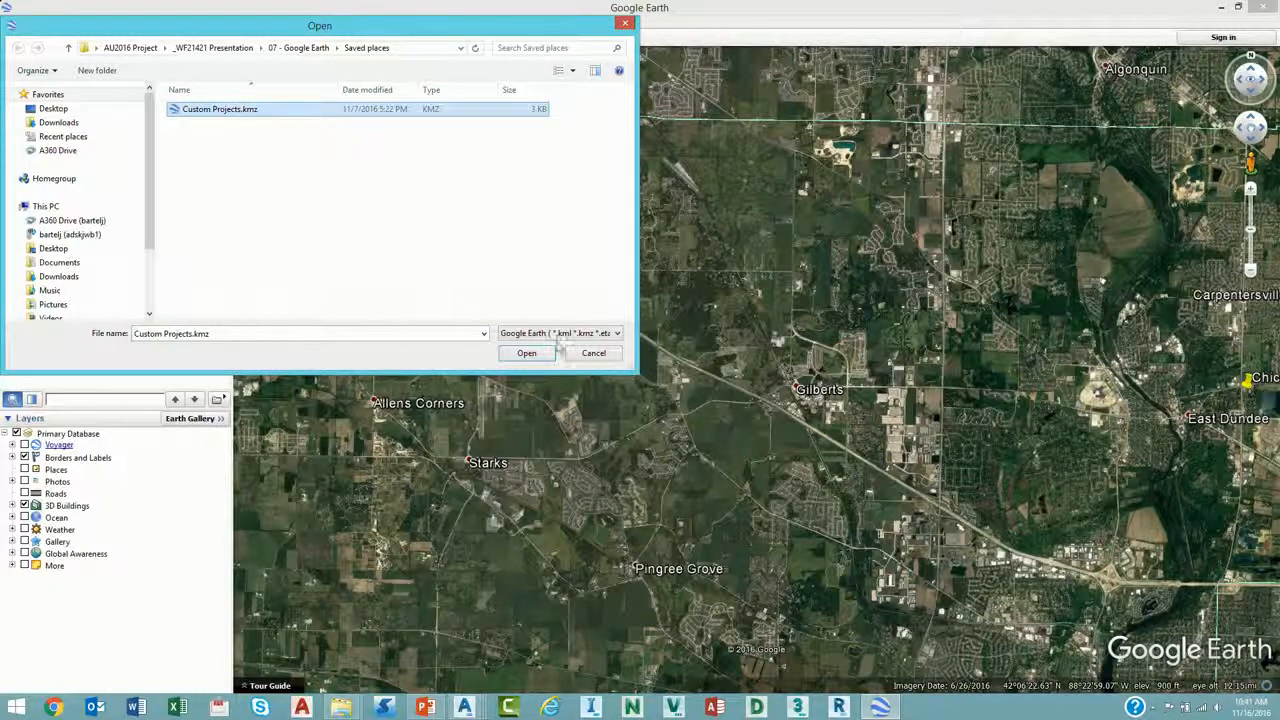
left_click(528, 354)
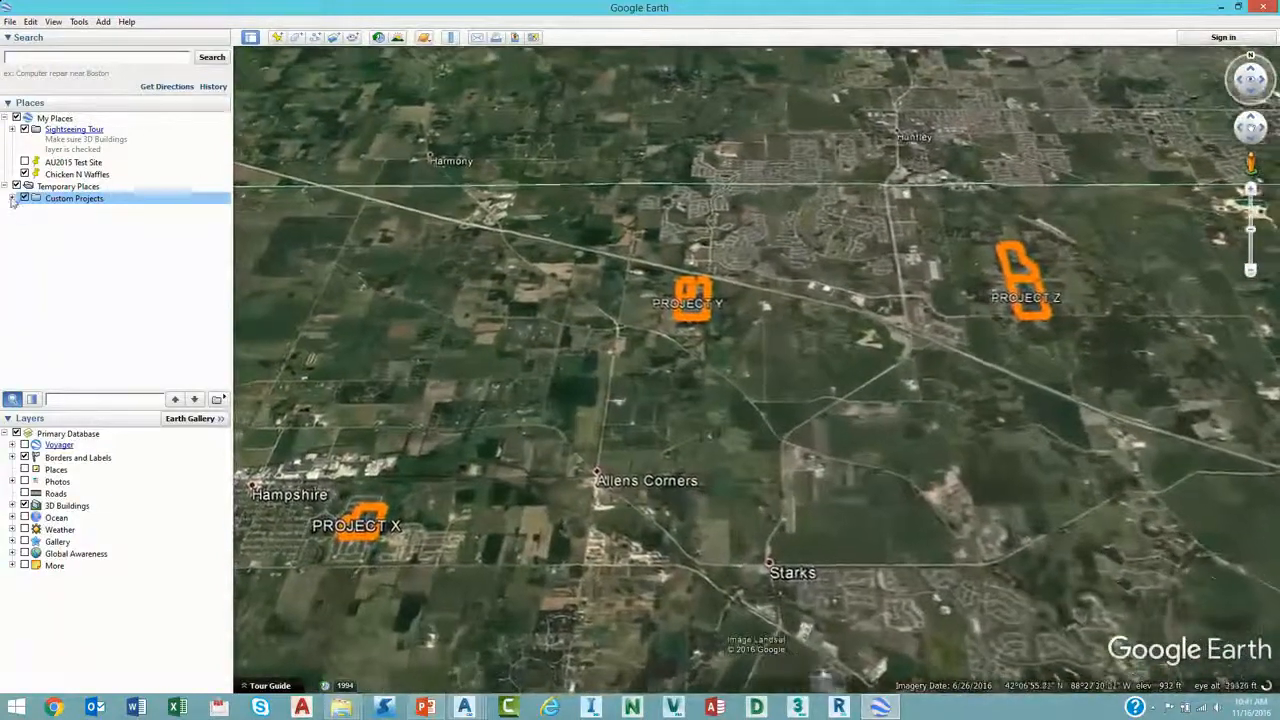
left_click(12, 198)
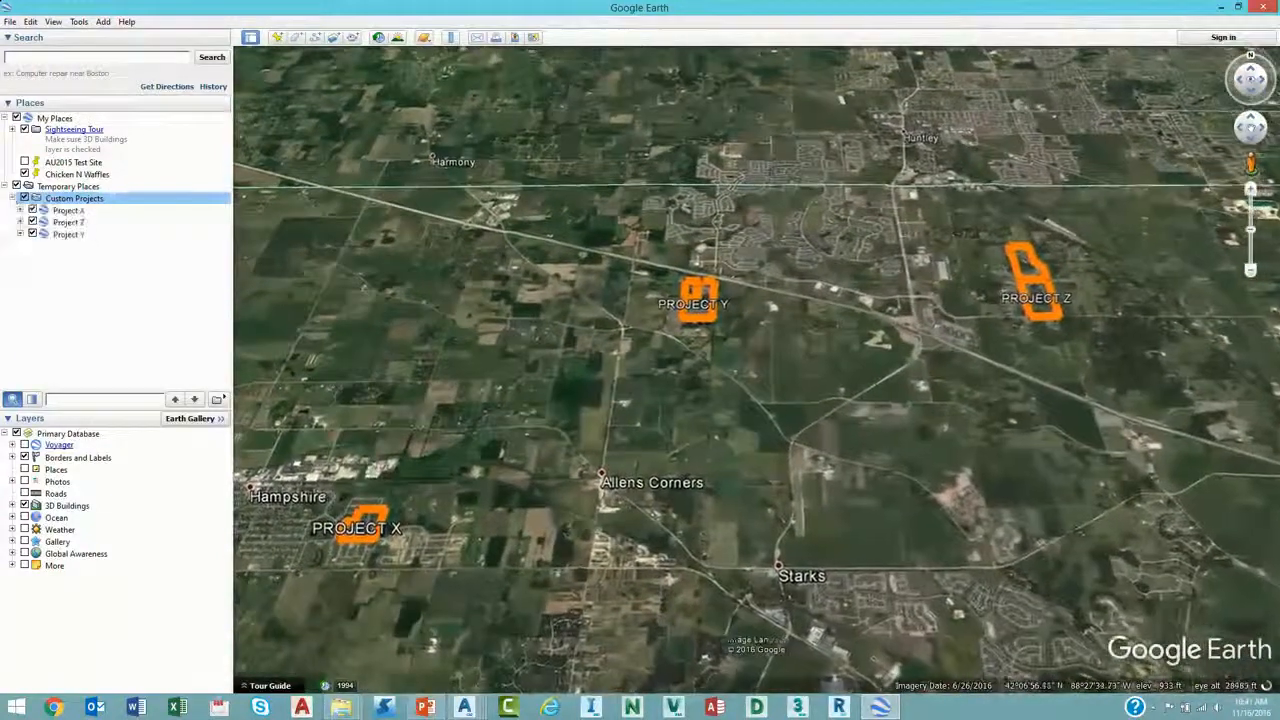
right_click(92, 202)
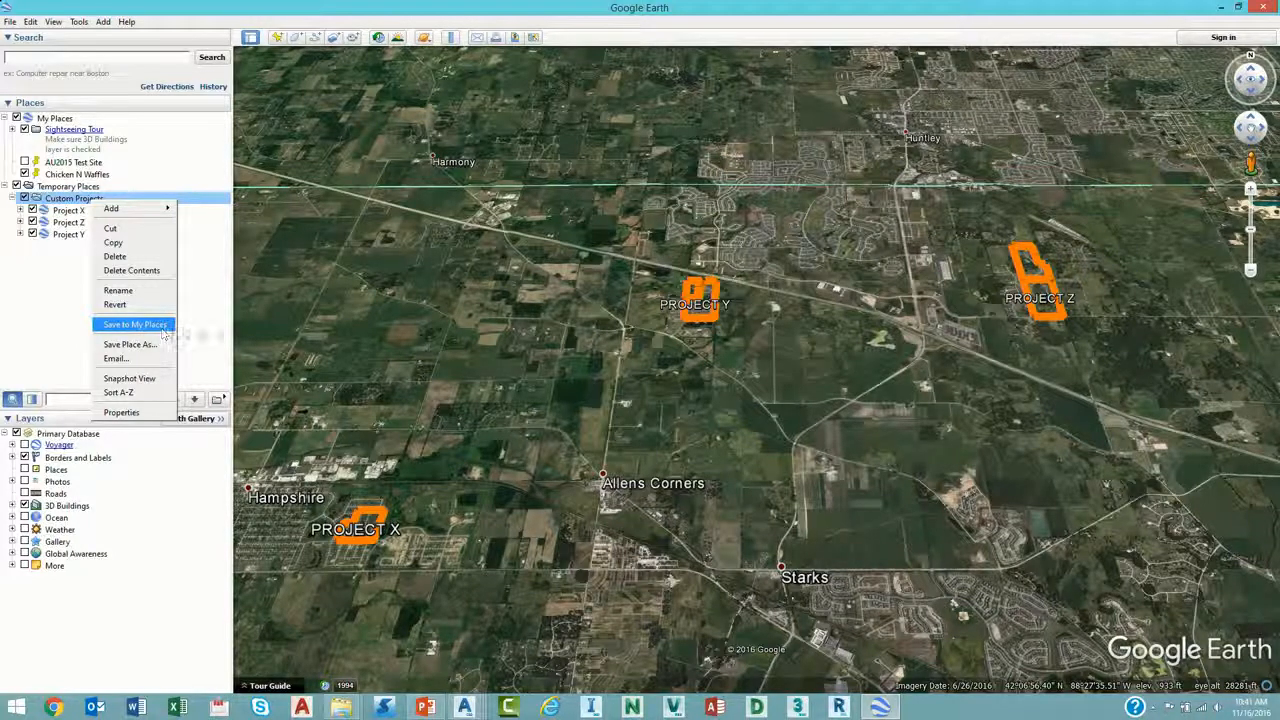
left_click(693, 354)
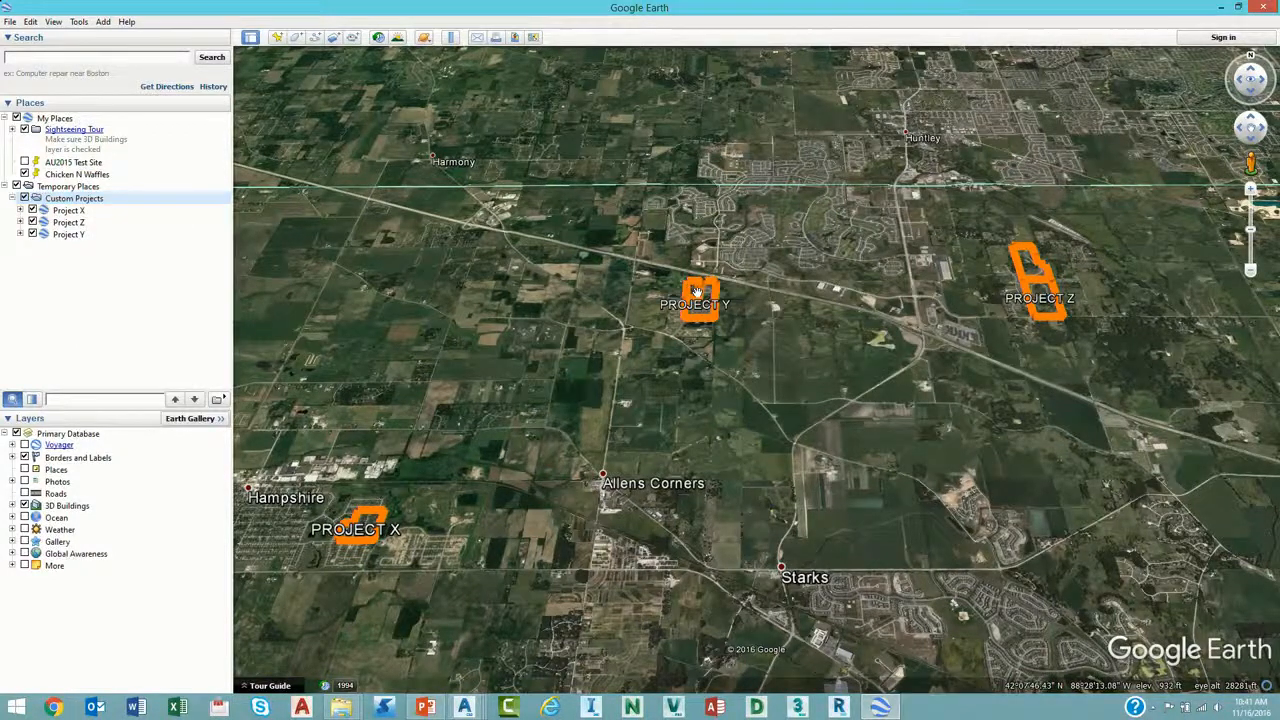
Add a placemark named Project Y within the larger orange parcel outline of the Project Y site.
right_click_drag(698, 305, 688, 343)
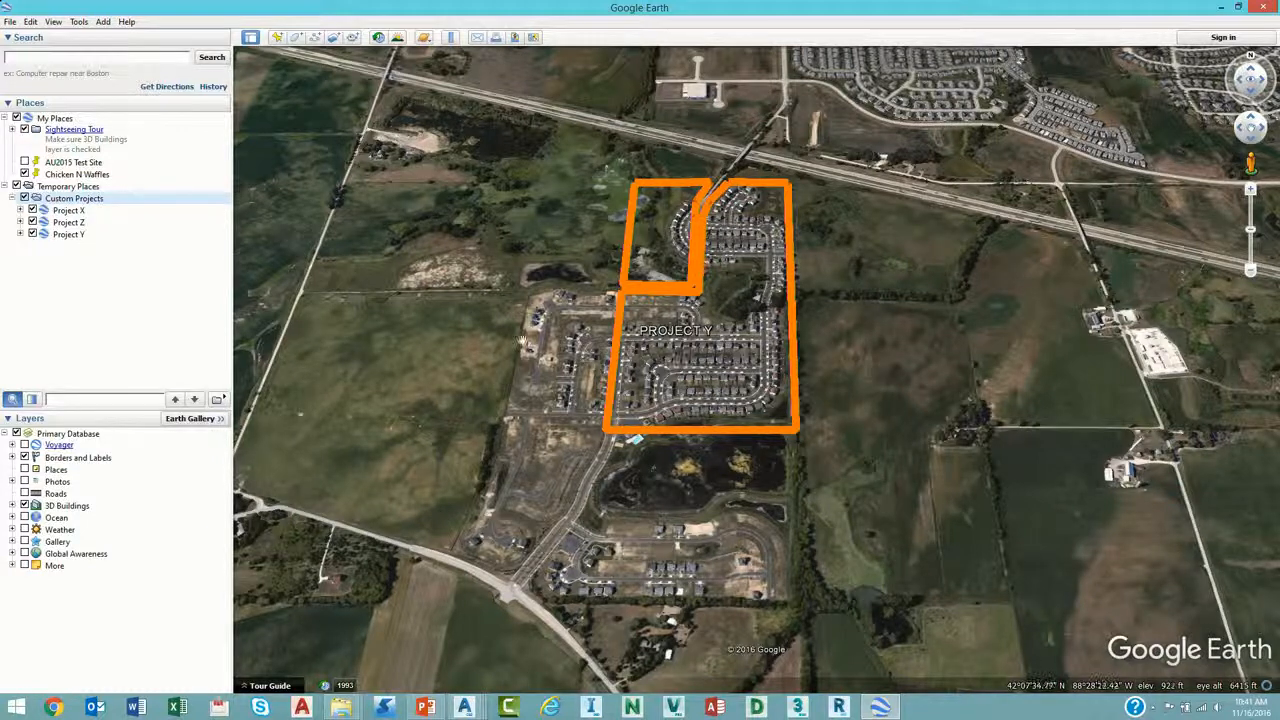
left_click(103, 21)
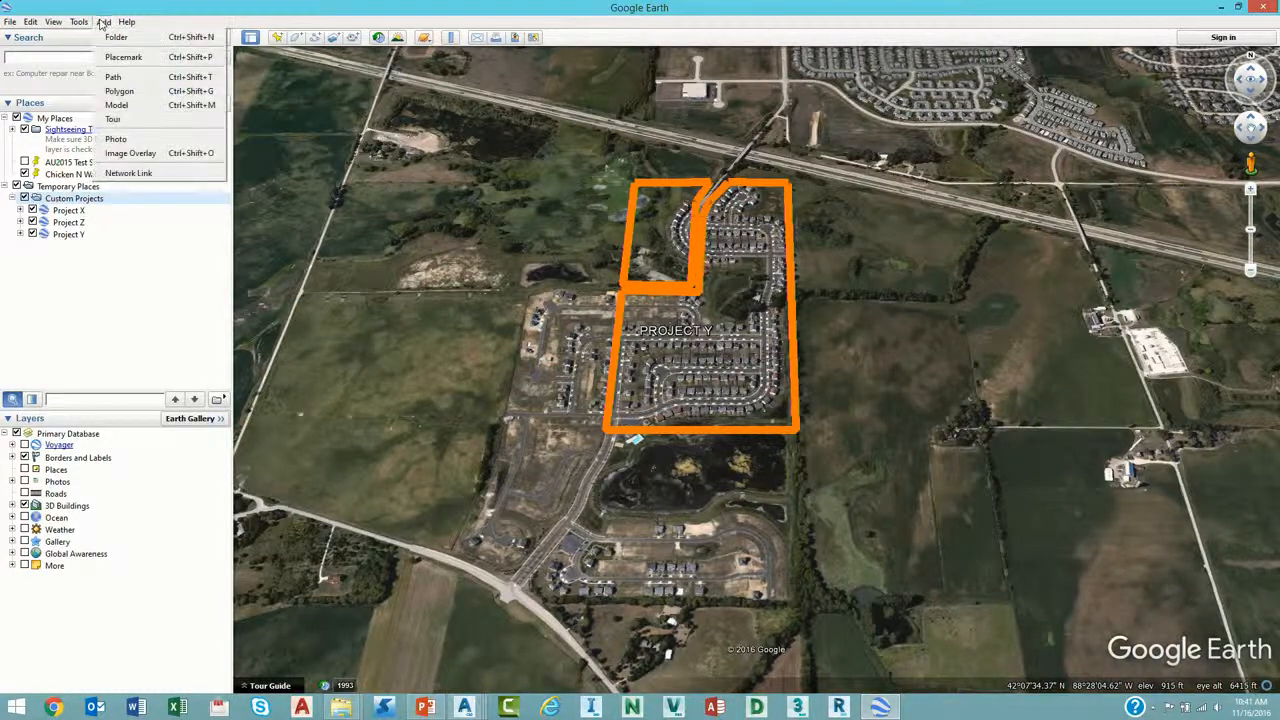
left_click(123, 57)
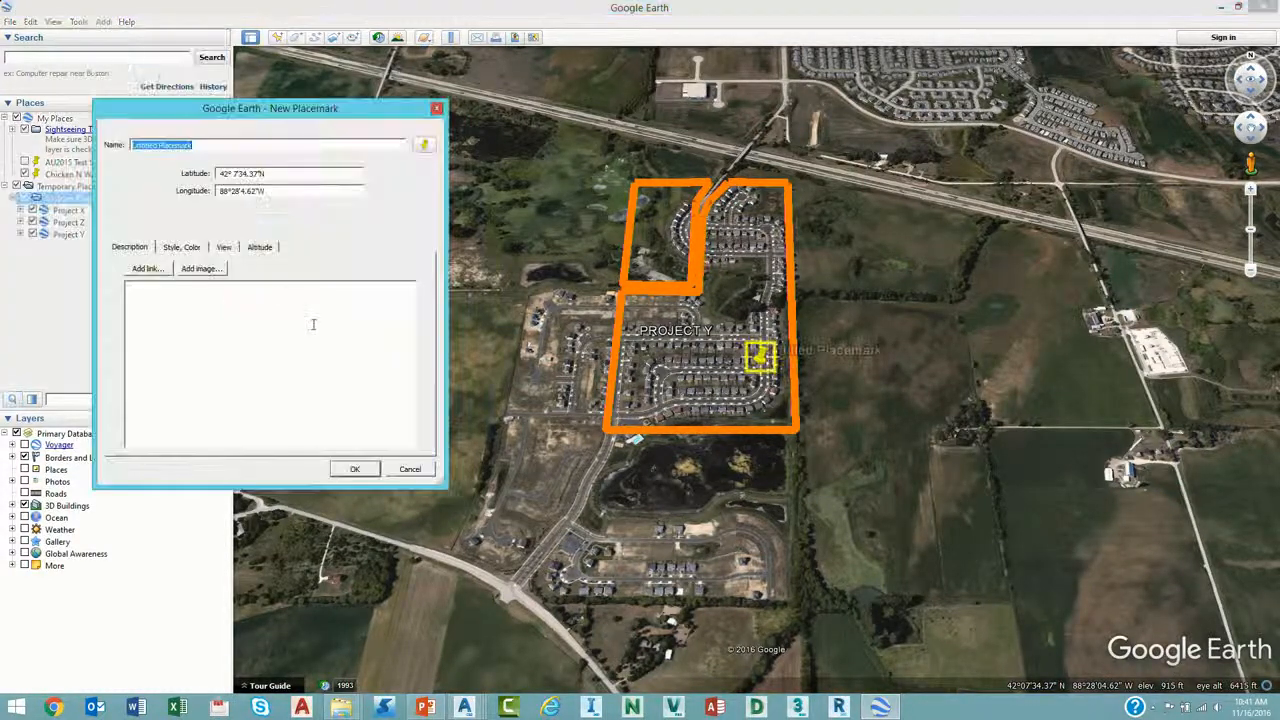
left_click_drag(760, 356, 731, 353)
left_click(129, 147)
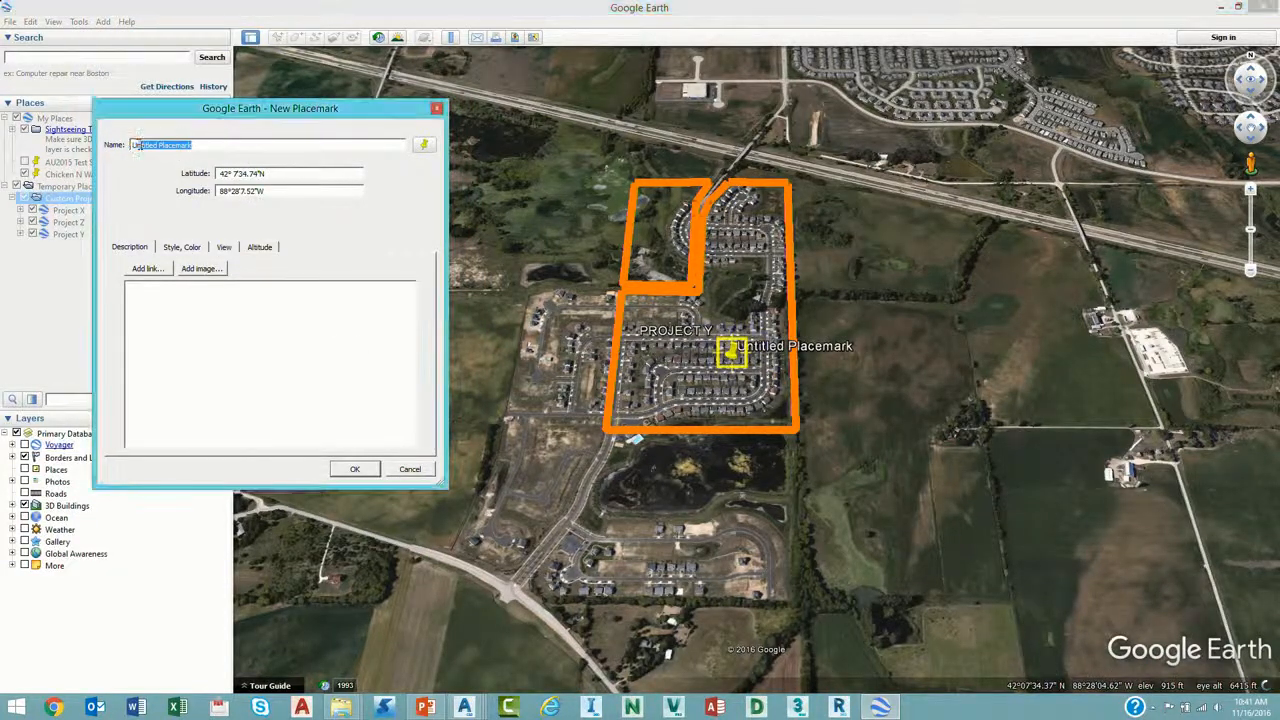
type("P")
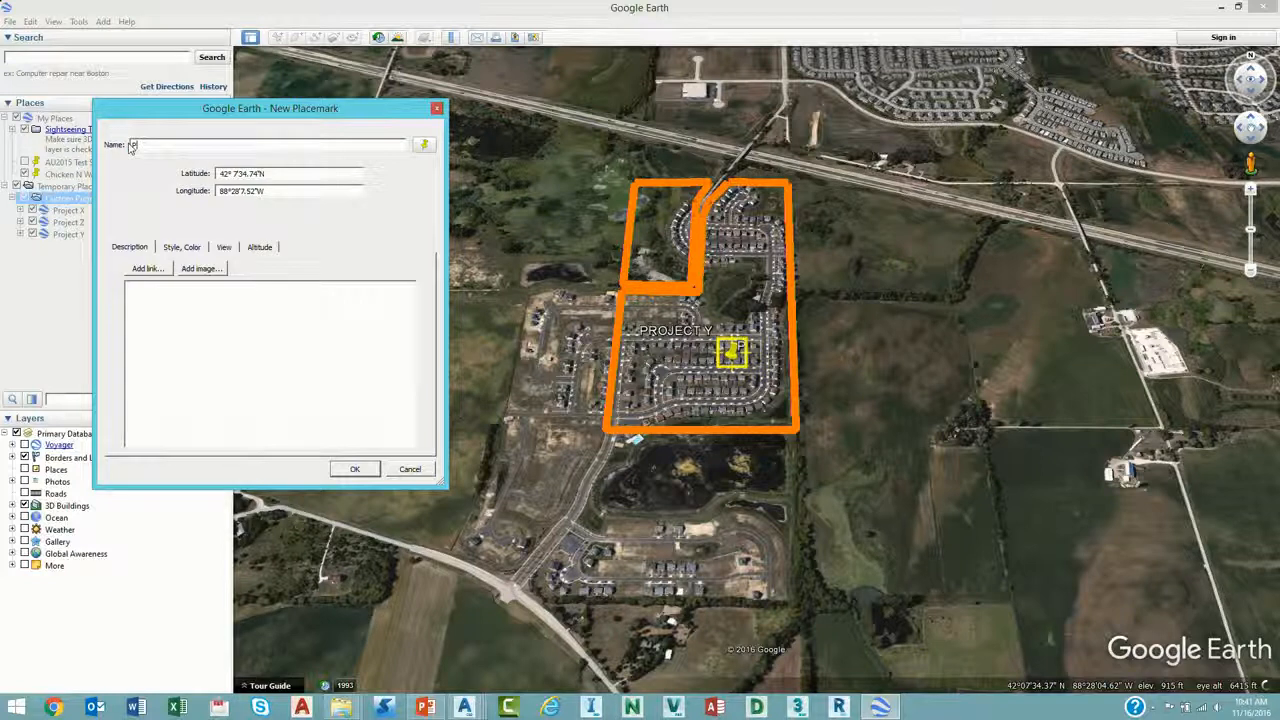
type("roject Y")
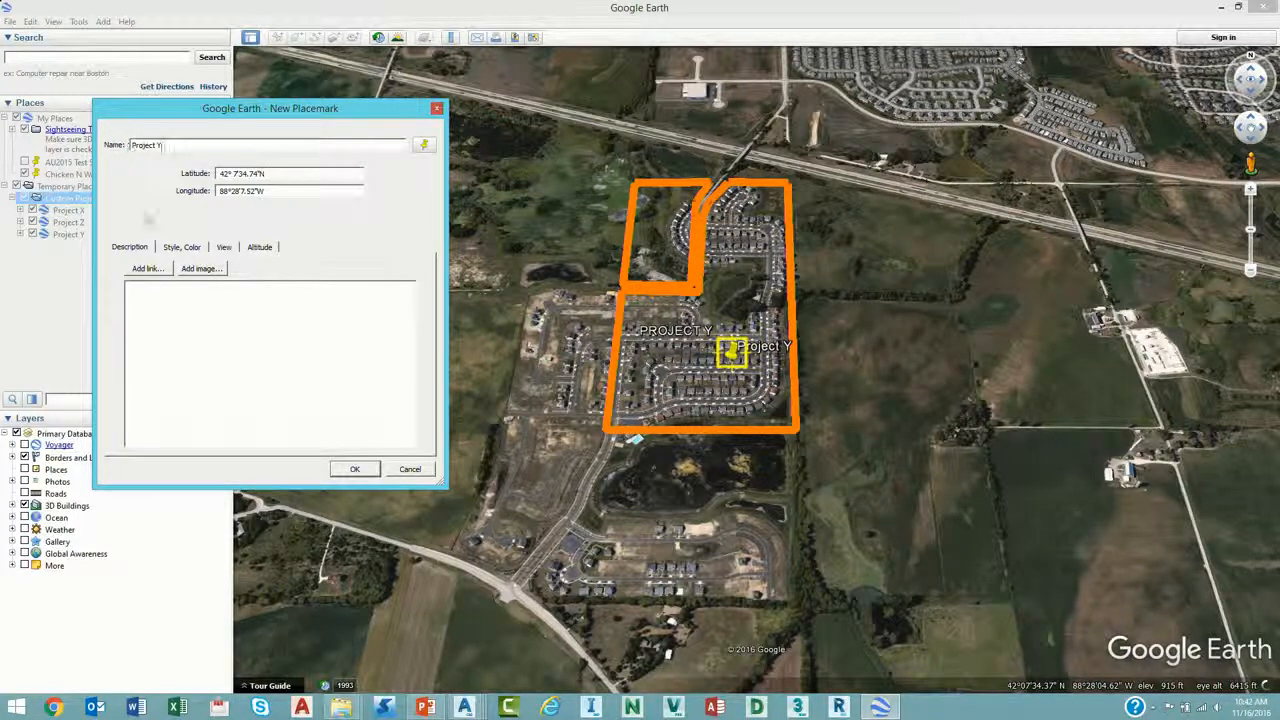
Insert a link to c:/test/projecty.txt in the description of the Project Y placemark.
left_click(147, 269)
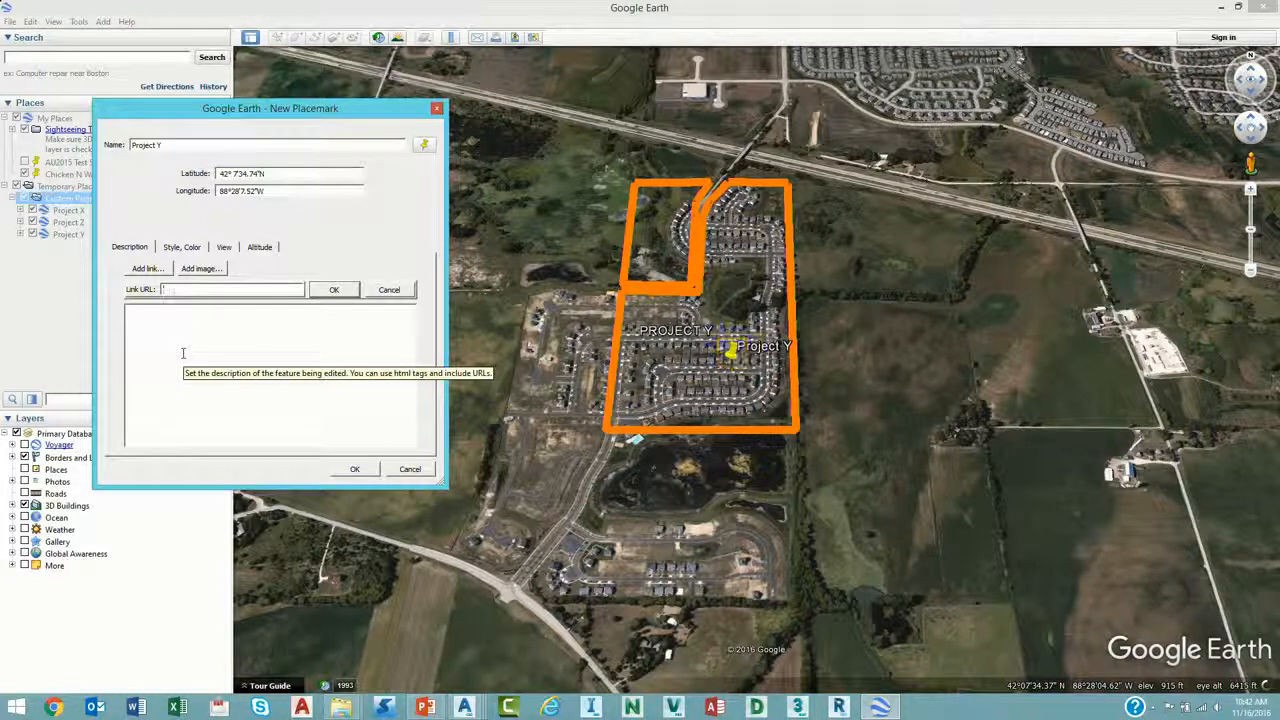
type("c:")
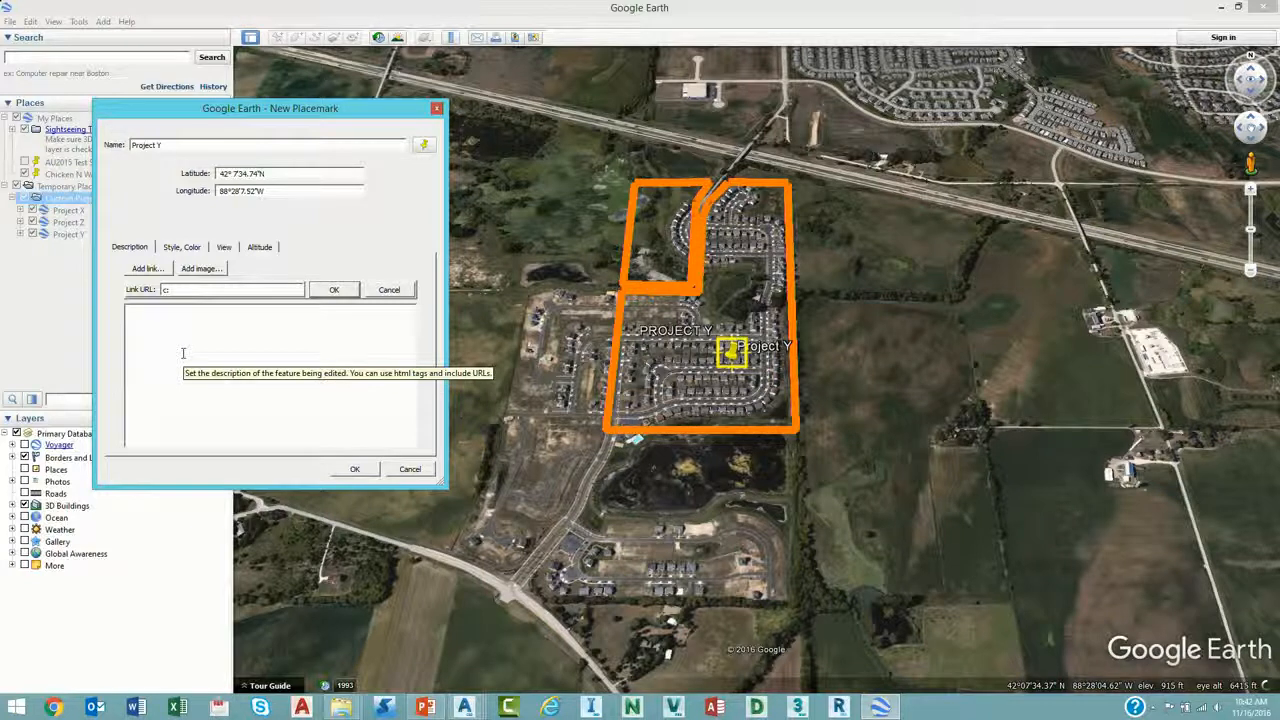
type("\\te")
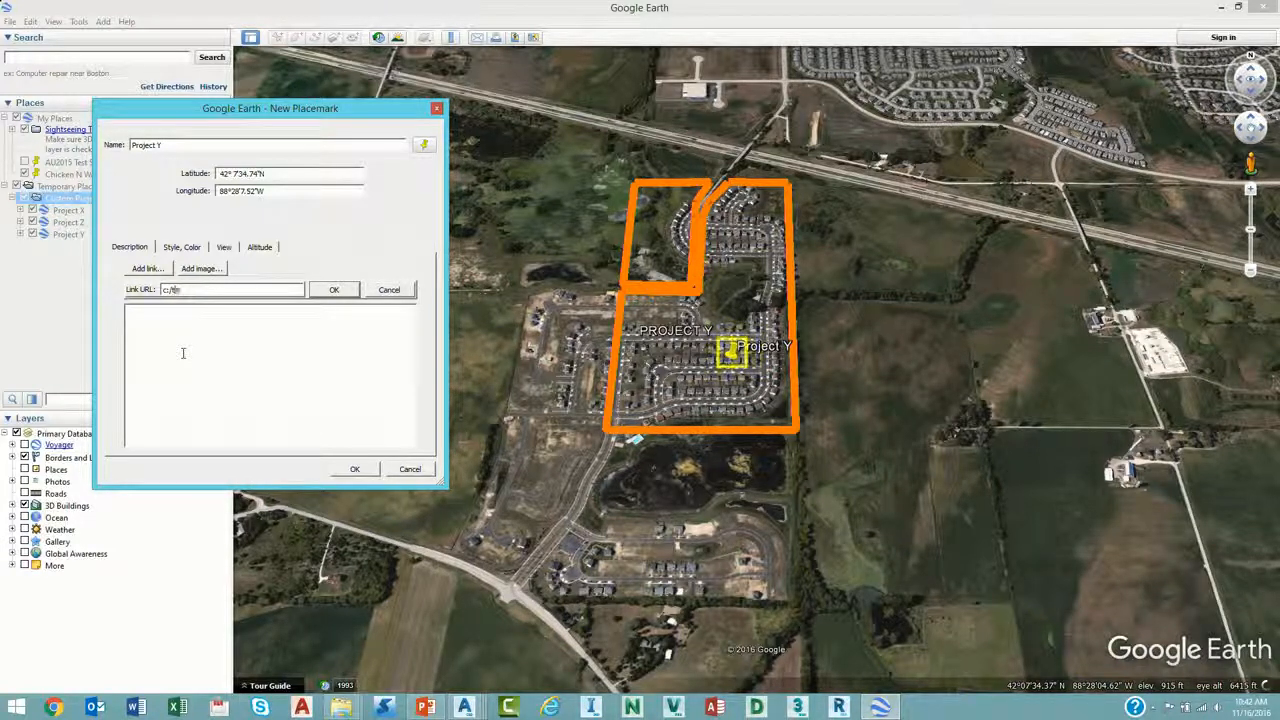
type("st")
type("/")
type("par")
type("je")
type("cty")
type(".txt")
left_click(334, 289)
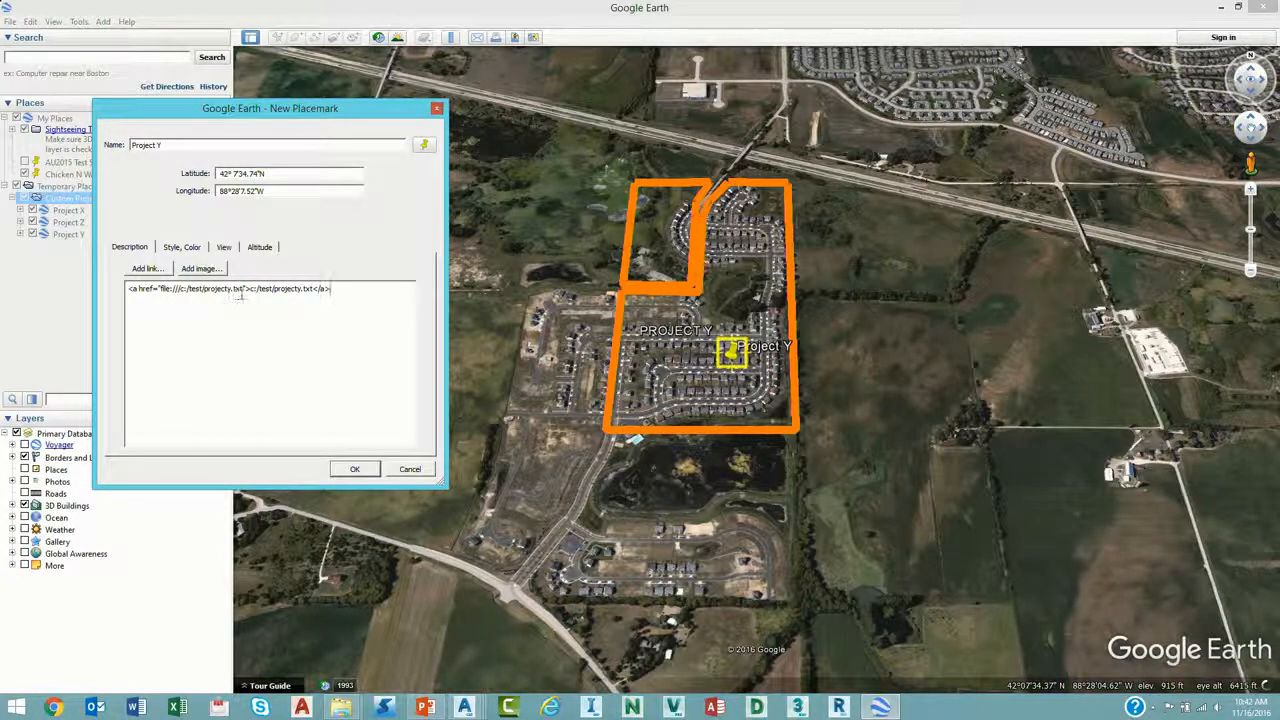
Replace the link's display text with Project Info and save the Project Y placemark.
left_click_drag(251, 289, 310, 291)
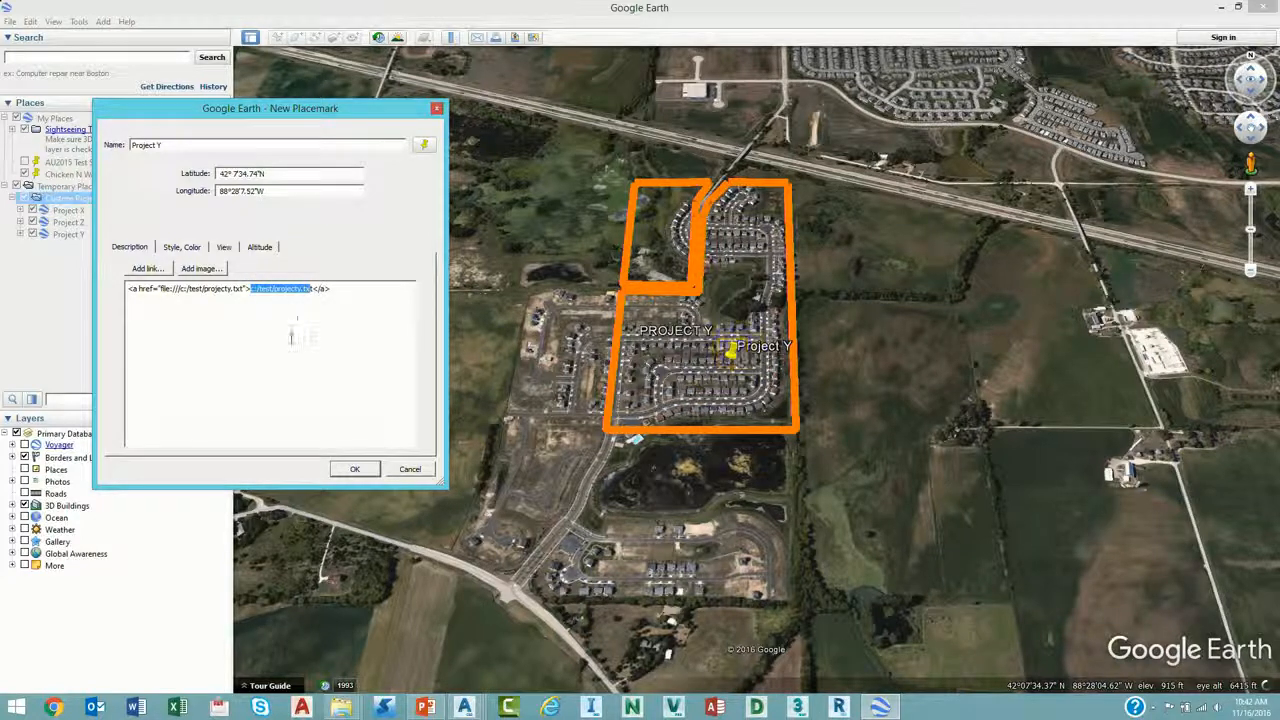
type("Project YInfo")
left_click(355, 470)
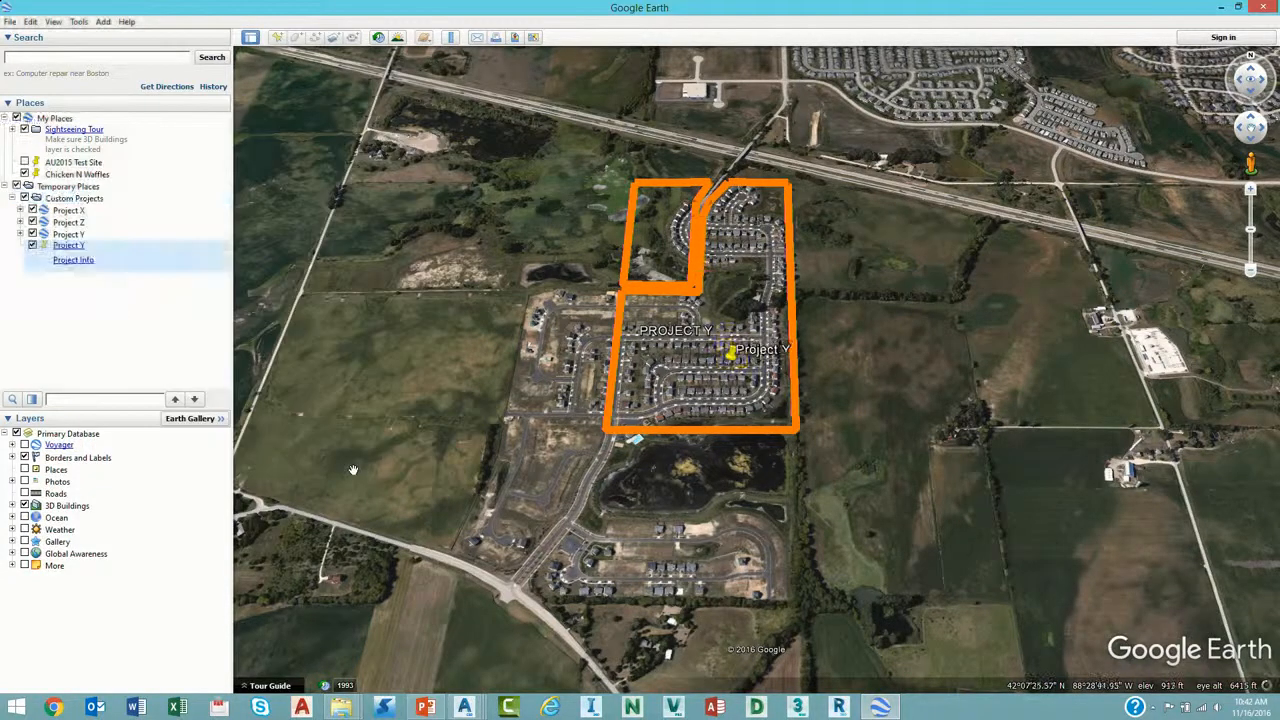
Open the Project Y placemark's balloon on the map and follow its Project Info link.
scroll(738, 372, "up", 3)
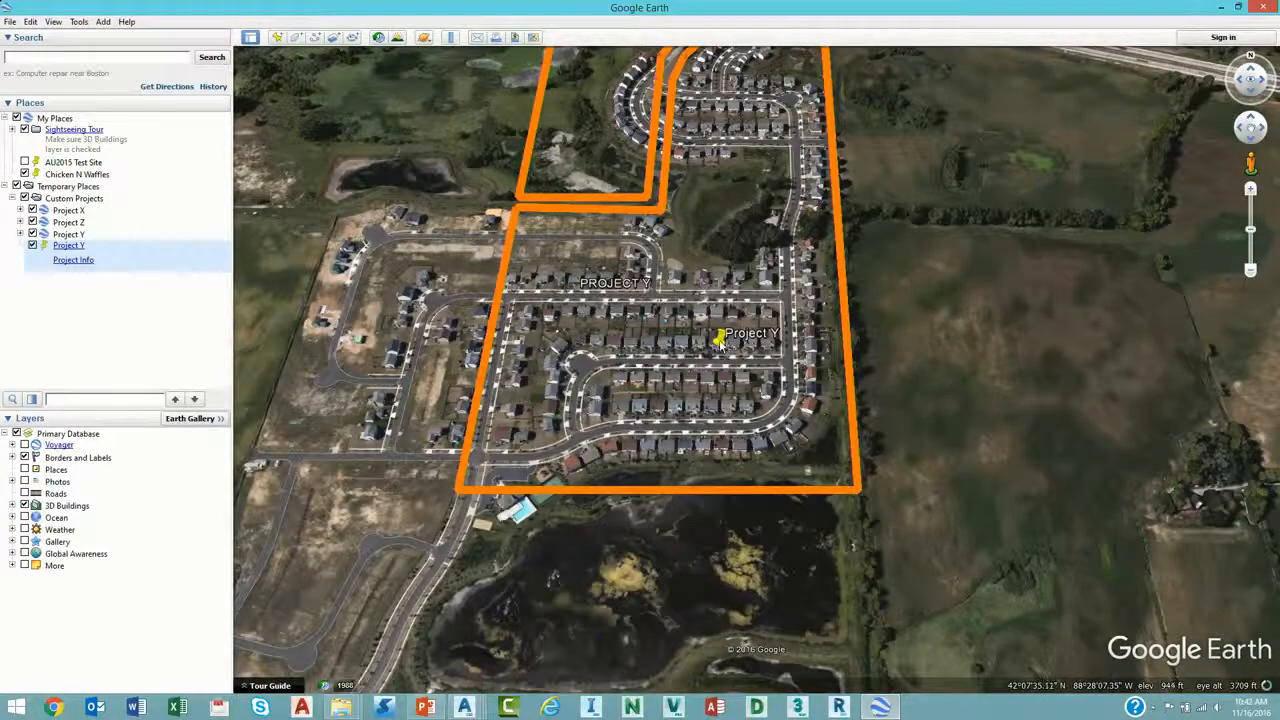
left_click(719, 342)
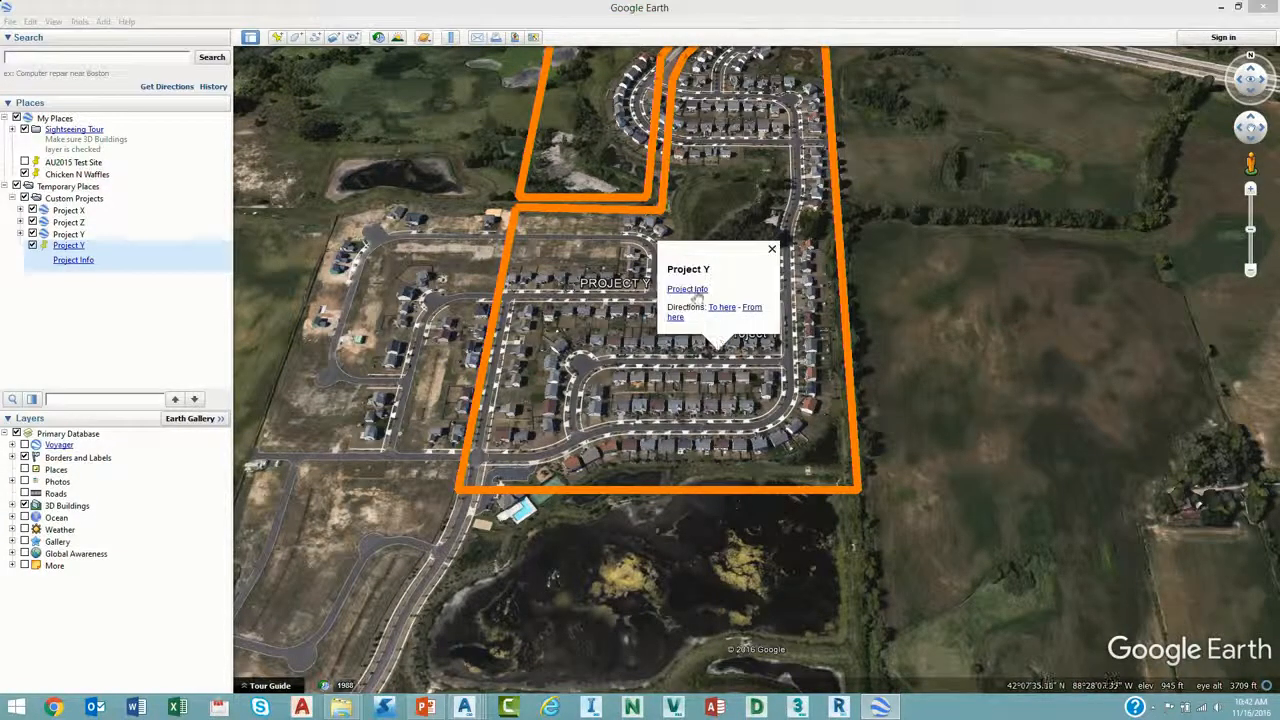
left_click(689, 290)
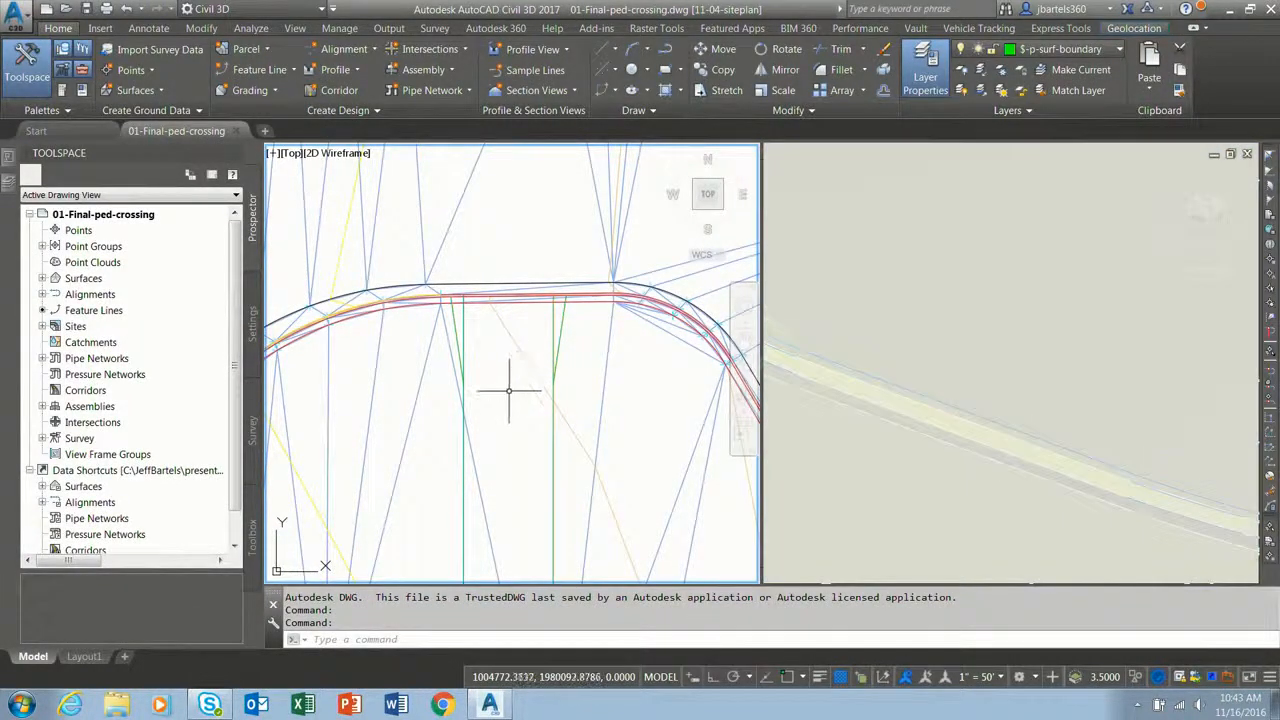
In the 01-Final-ped-crossing drawing in Civil 3D, examine the P-lot surface's curb islands and pedestrian ramps in 3D with the Object Viewer.
key("Escape")
key("Escape")
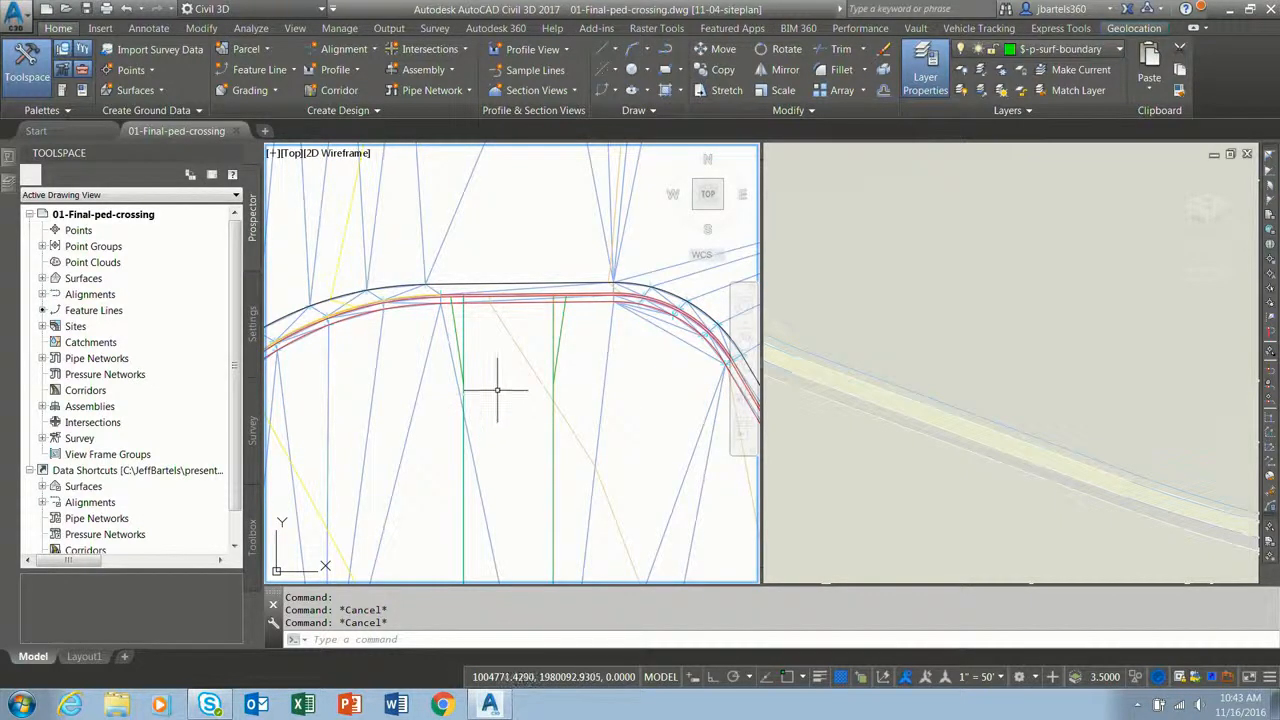
scroll(484, 395, "down", 4)
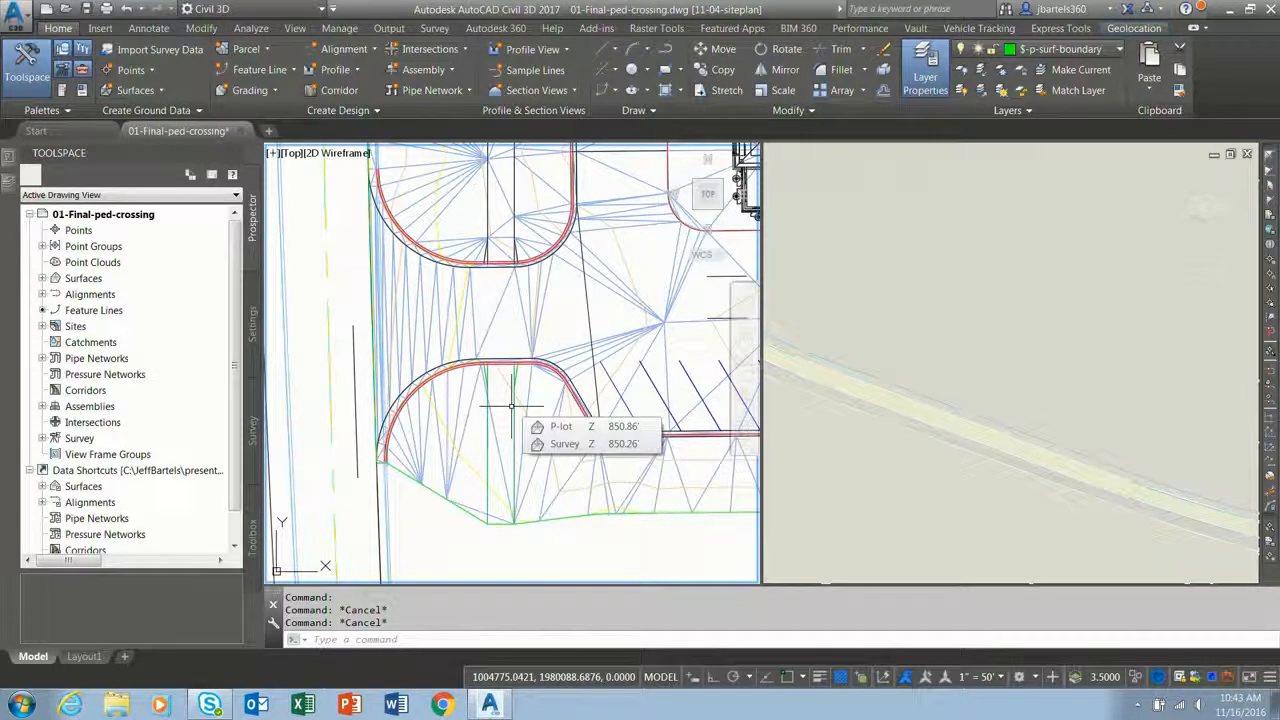
scroll(511, 407, "down", 5)
middle_click_drag(540, 395, 442, 427)
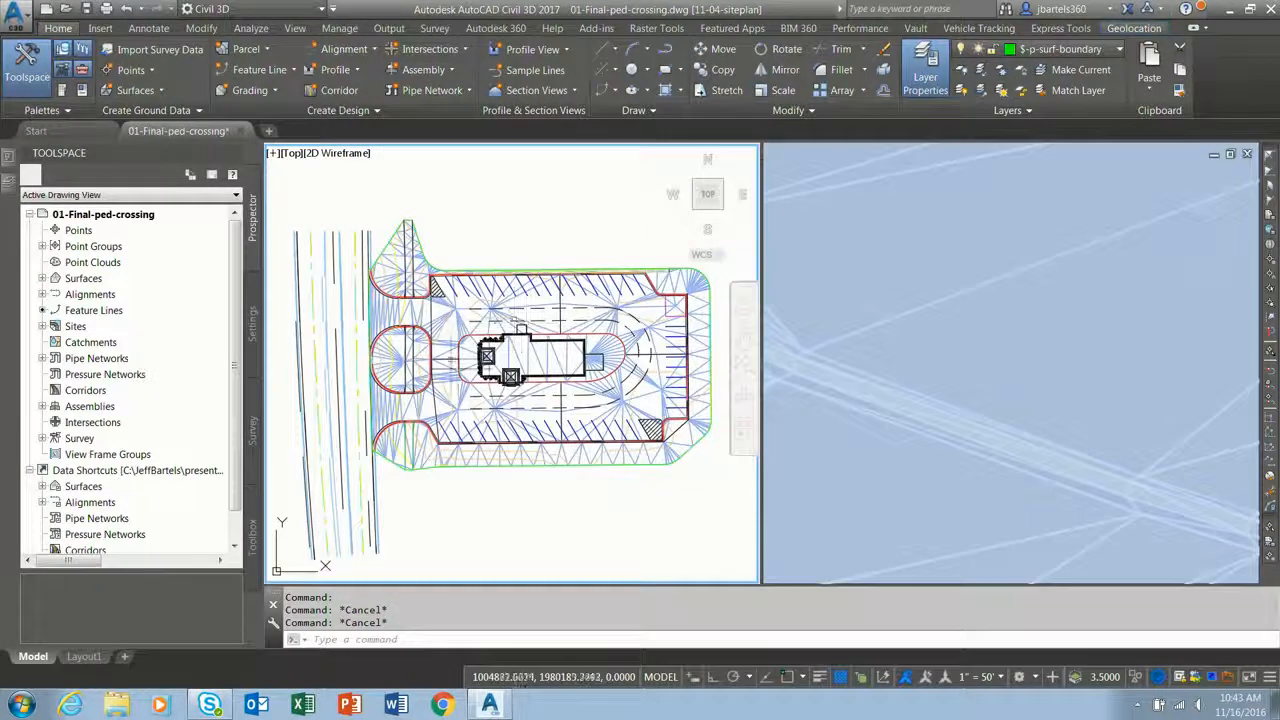
scroll(453, 393, "up", 4)
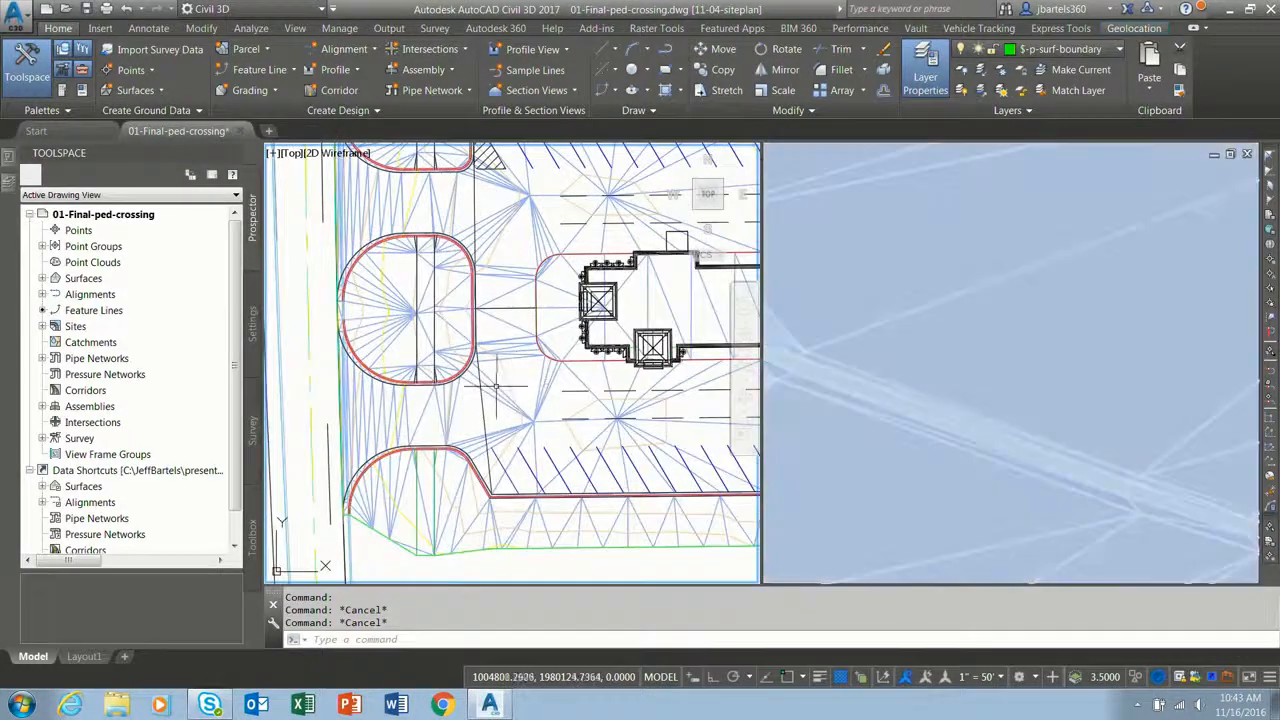
left_click(490, 388)
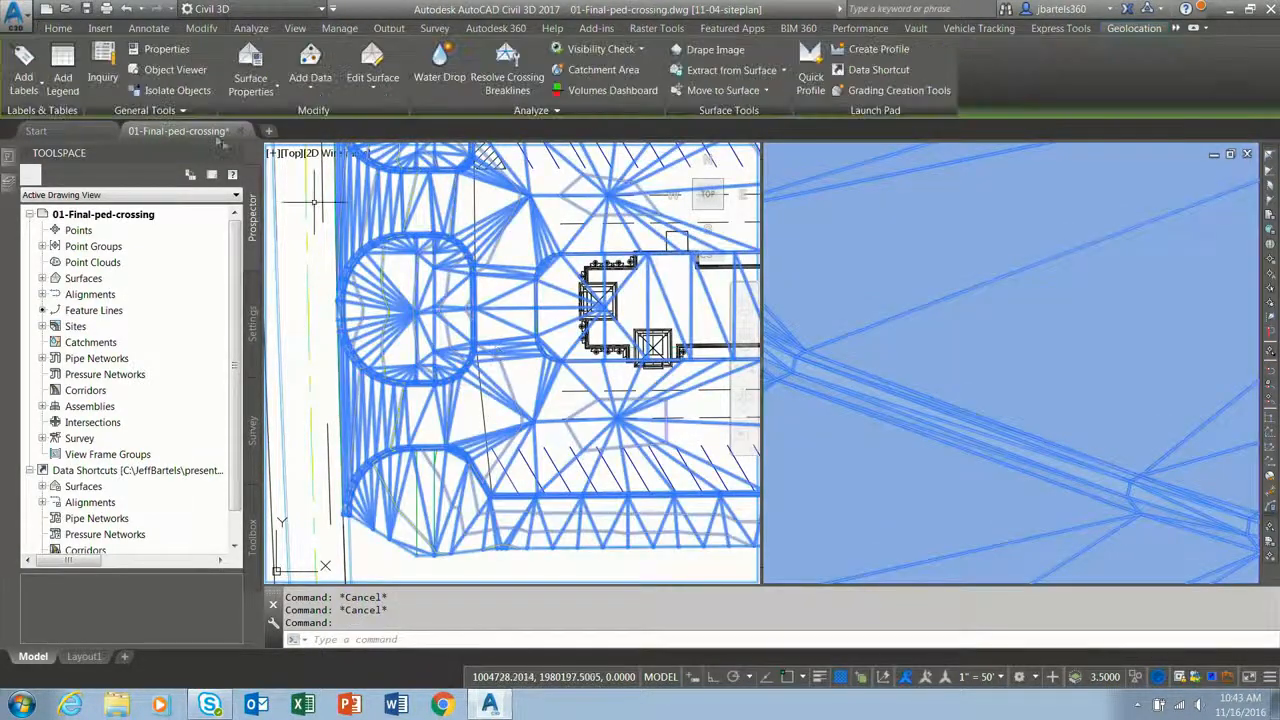
left_click(152, 72)
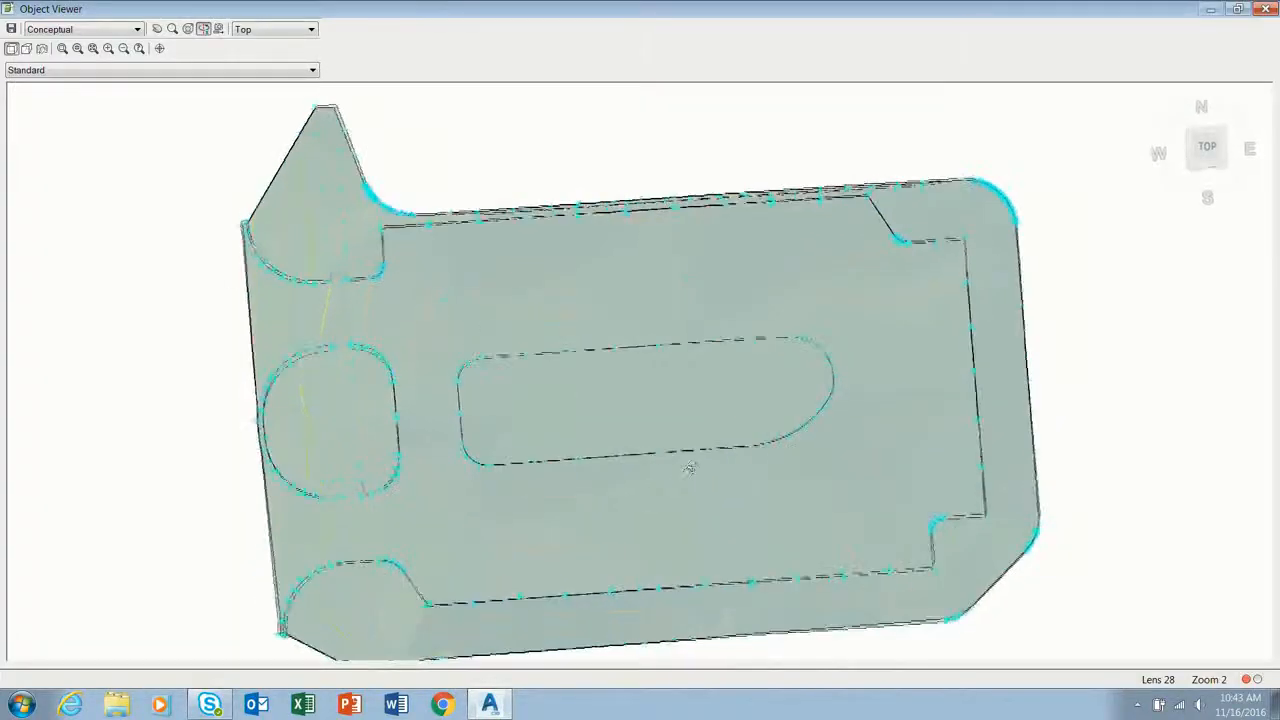
left_click_drag(659, 423, 672, 396)
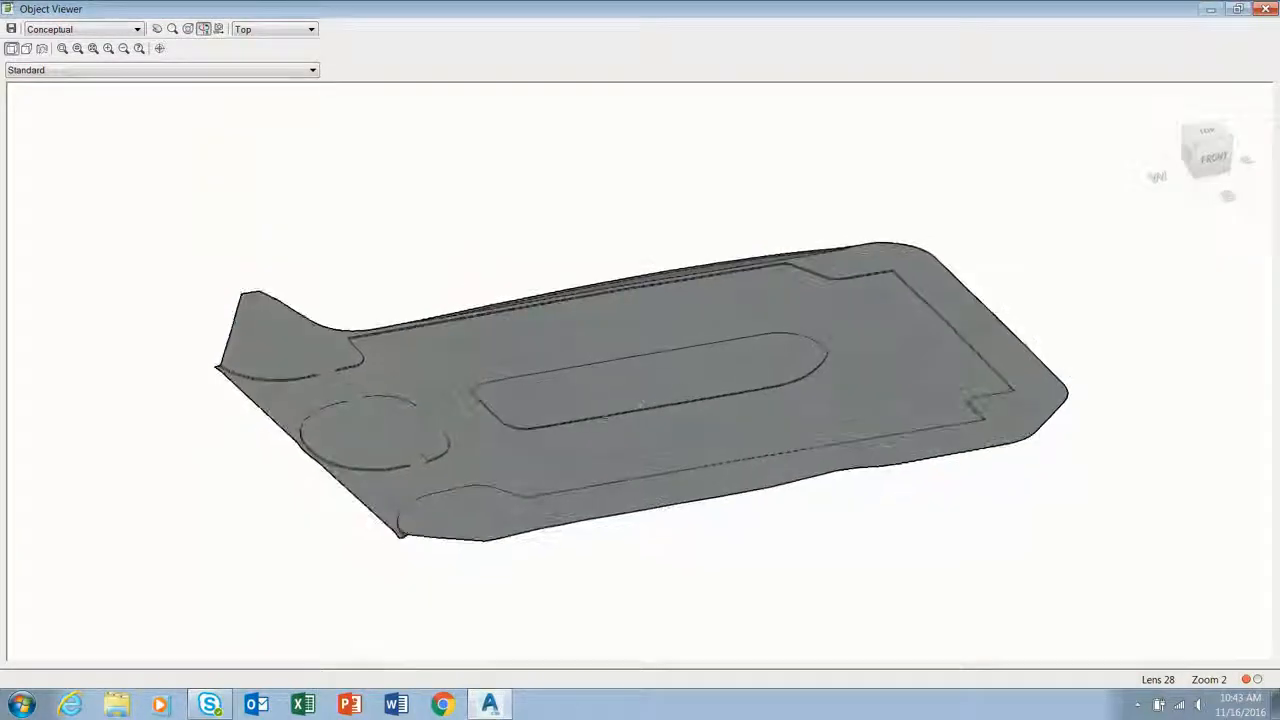
scroll(407, 472, "up", 5)
middle_click_drag(407, 472, 702, 355)
scroll(675, 374, "up", 3)
middle_click_drag(389, 528, 459, 476)
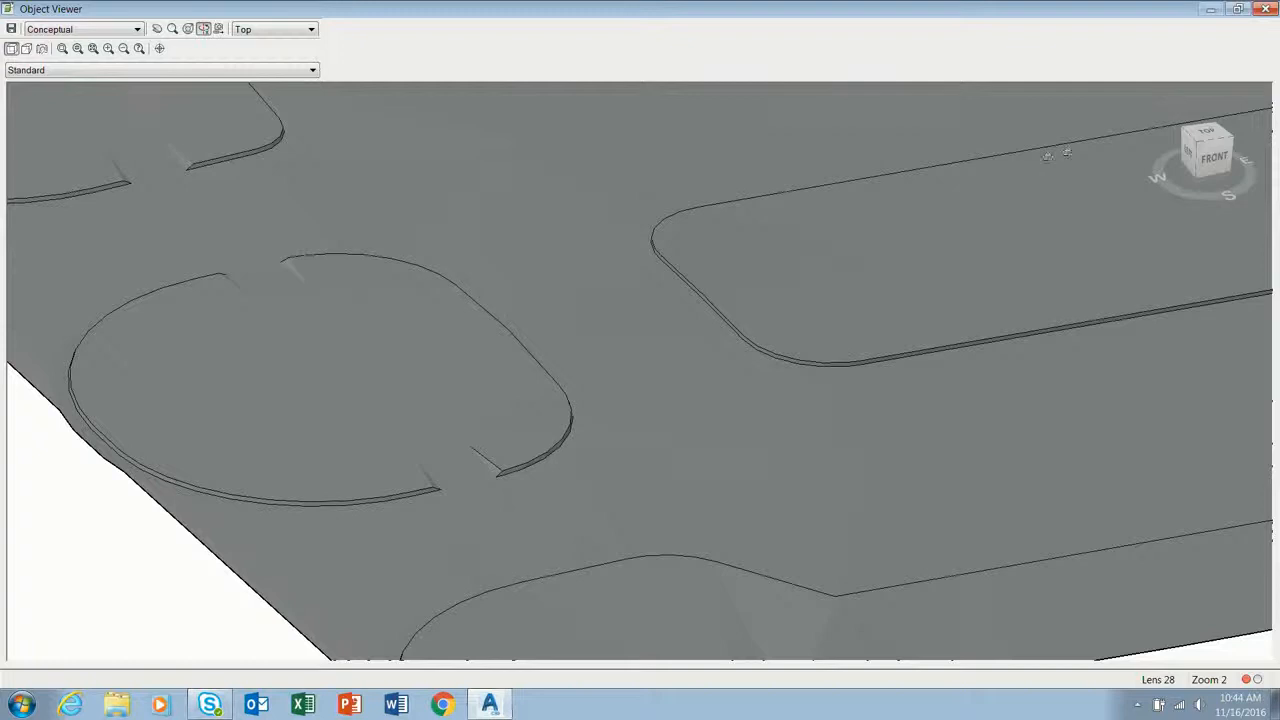
left_click(1266, 8)
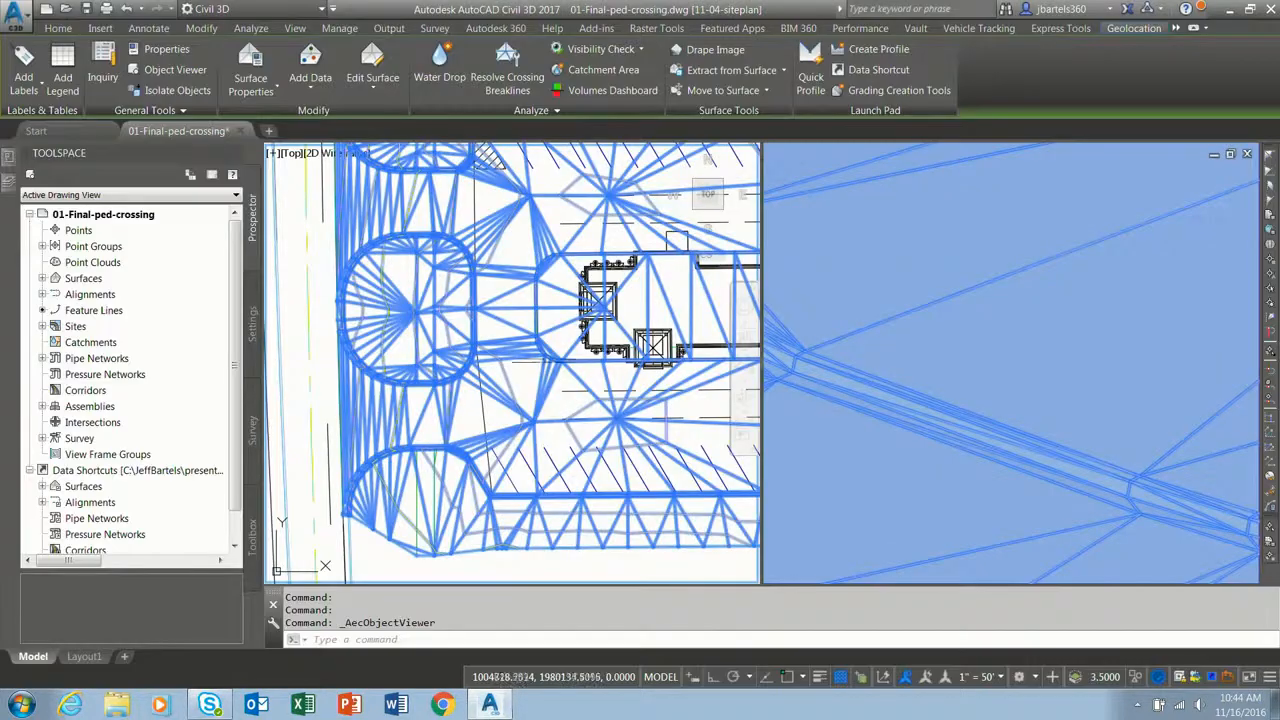
Examine the four parallel curb and gutter feature lines at the curb ramp, comparing their positions in plan and 3D.
scroll(462, 395, "up", 6)
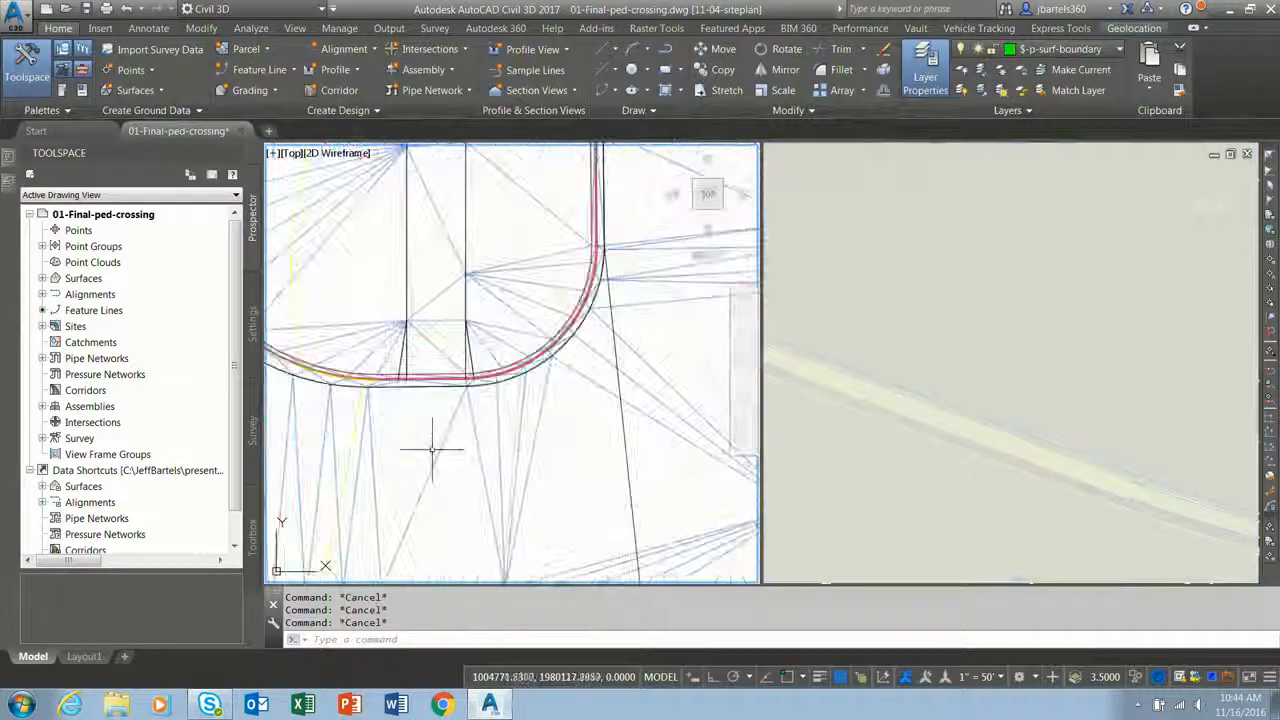
middle_click_drag(466, 450, 564, 319)
scroll(469, 360, "up", 2)
scroll(465, 280, "up", 2)
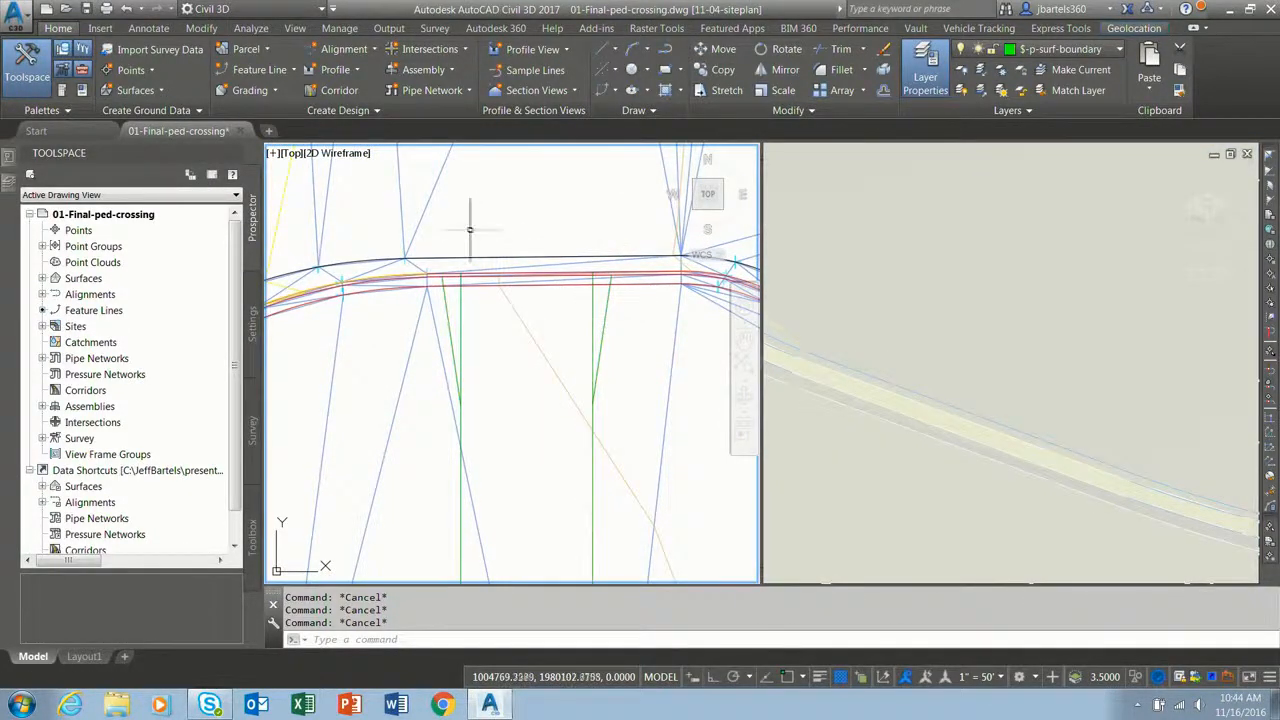
mouse_move(426, 210)
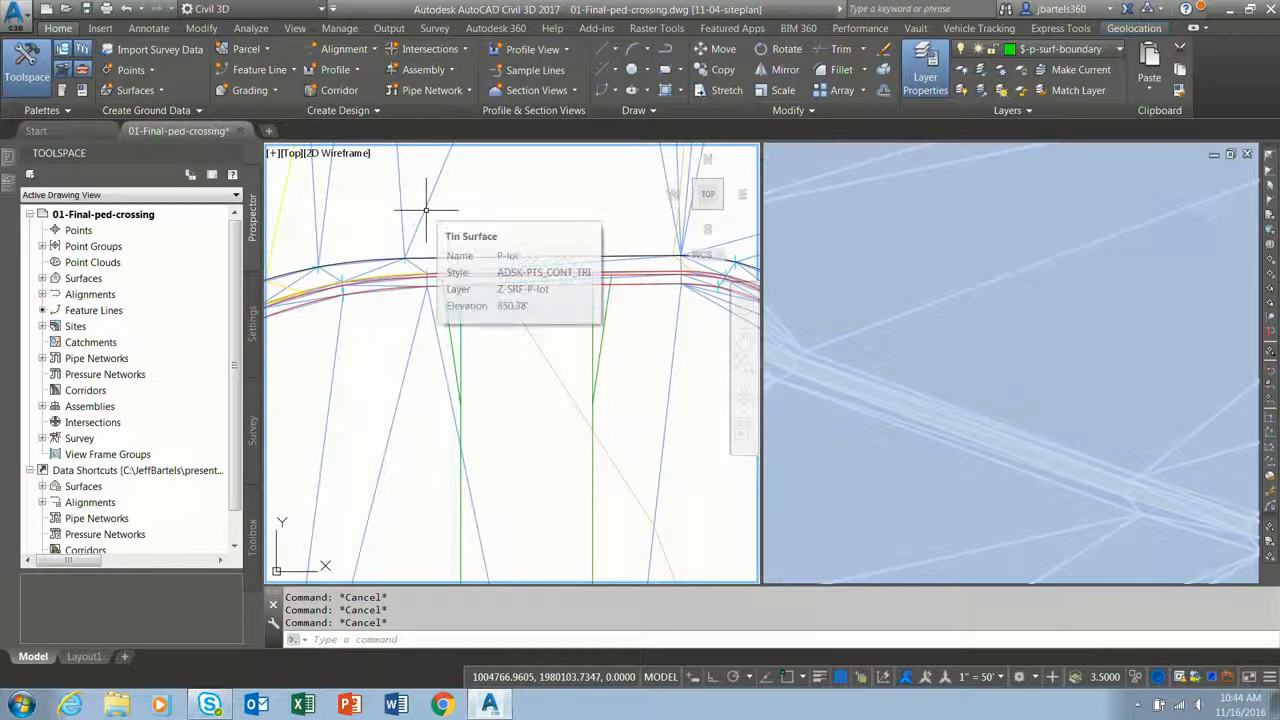
left_click(627, 285)
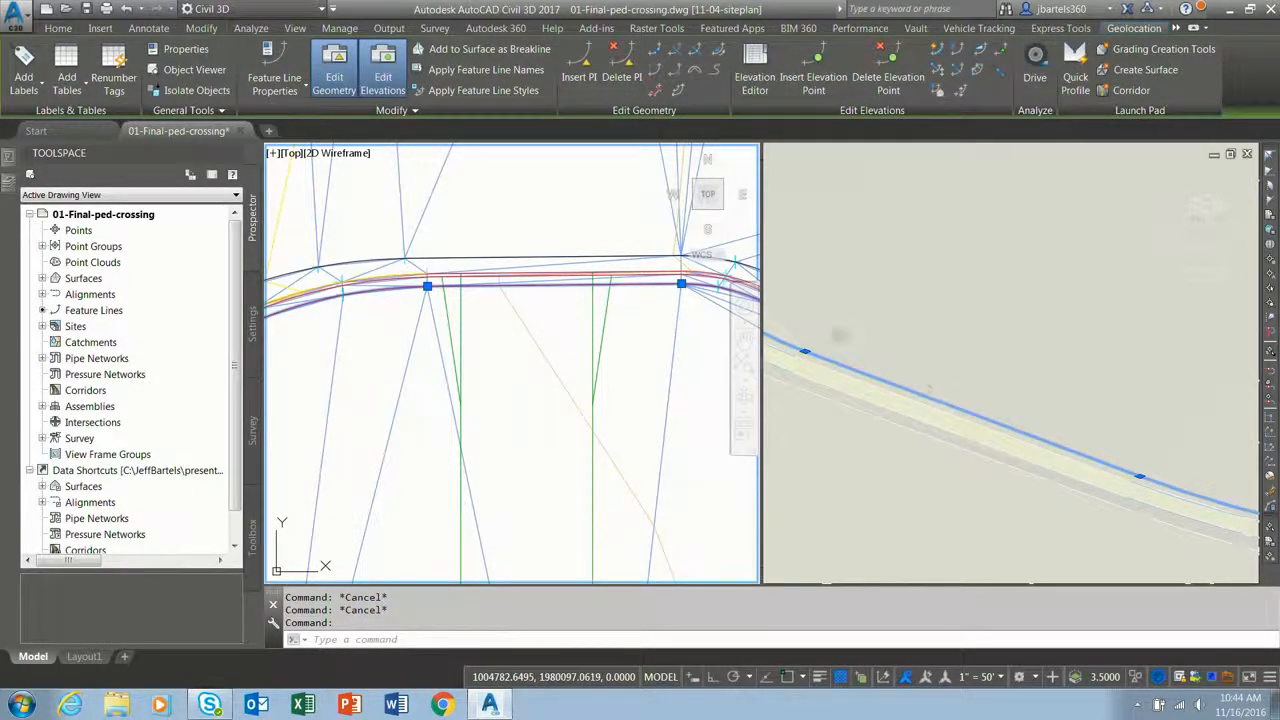
scroll(657, 270, "up", 2)
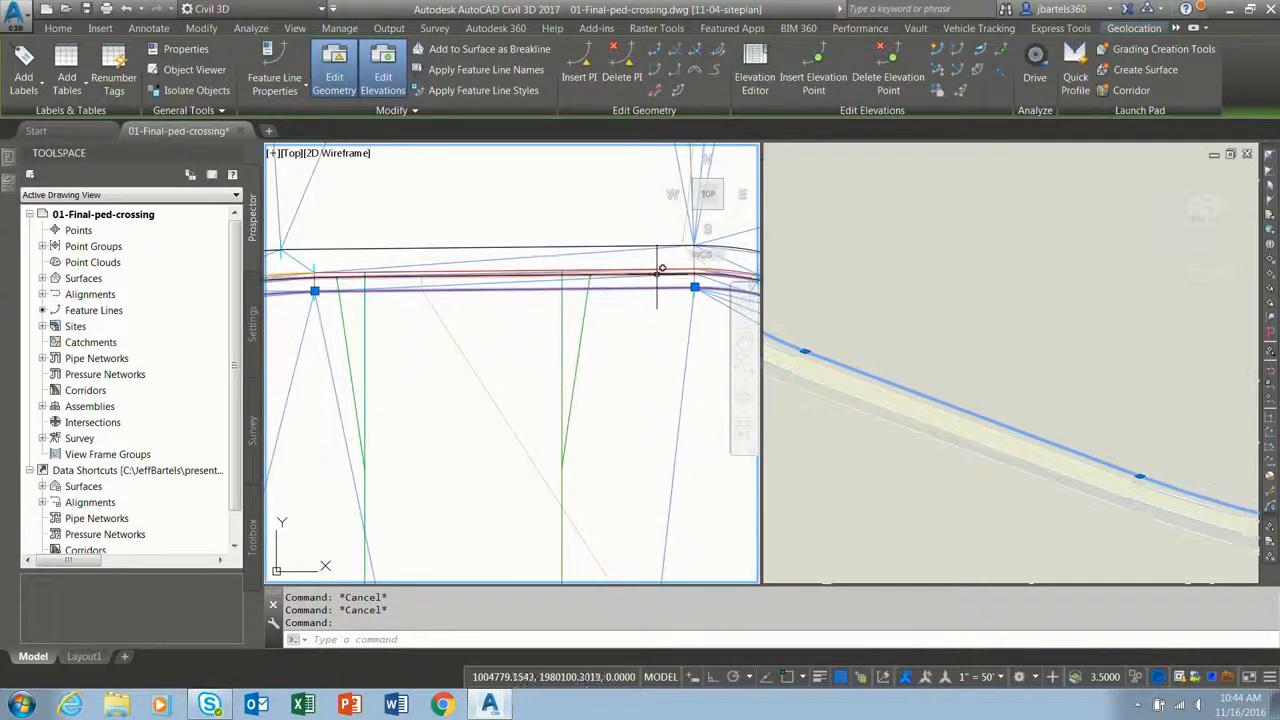
left_click(655, 270)
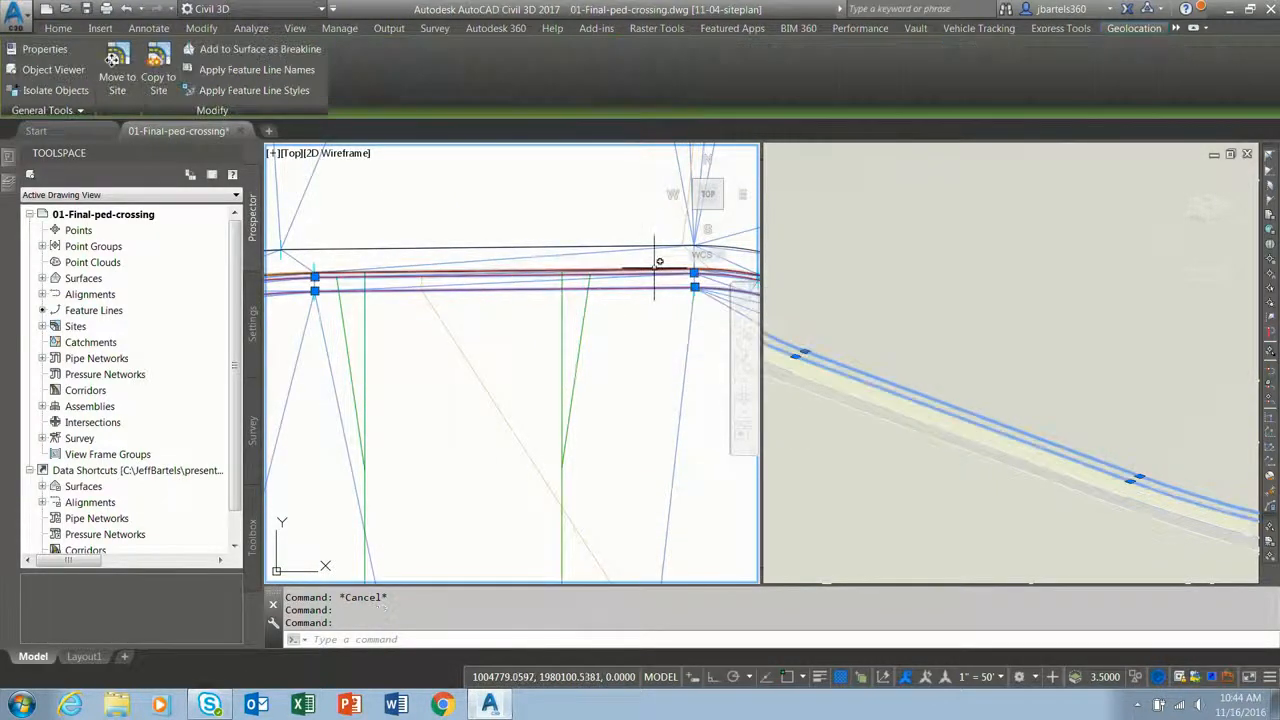
left_click(653, 267)
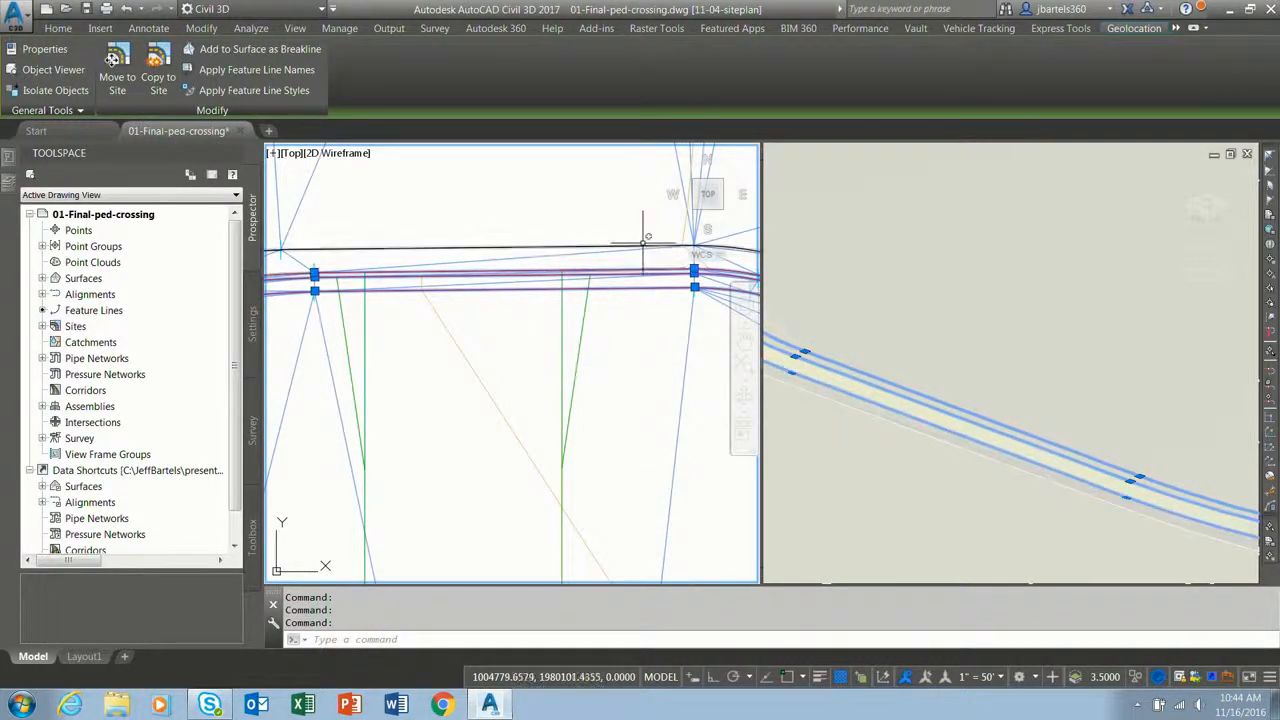
left_click(641, 247)
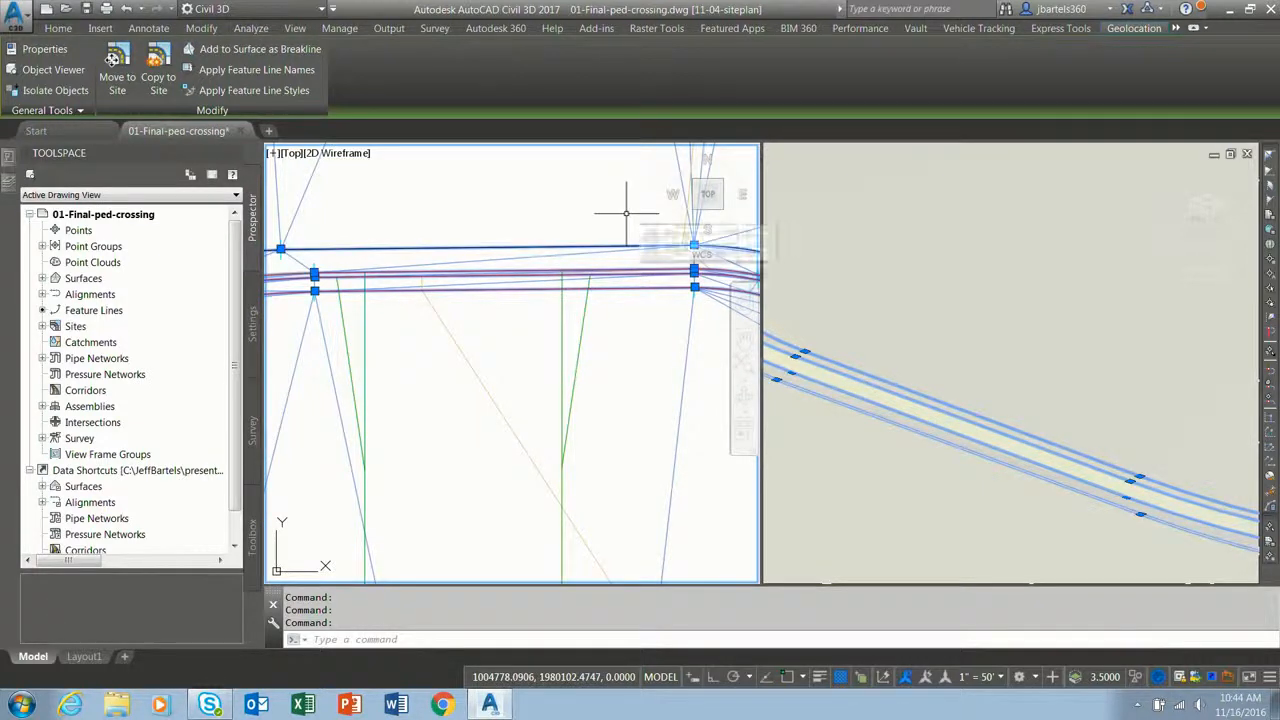
key("Escape")
key("Escape")
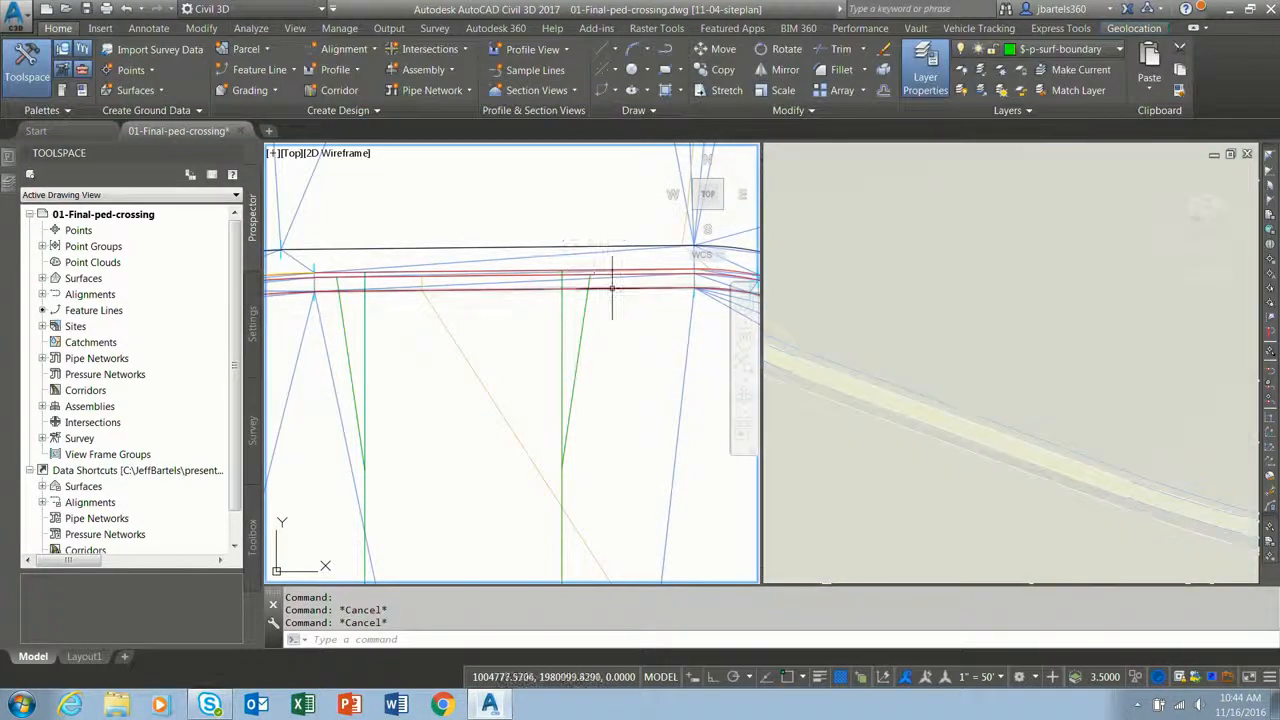
Check the properties of the back-of-curb feature line at the ramp, including its name and site.
left_click(576, 289)
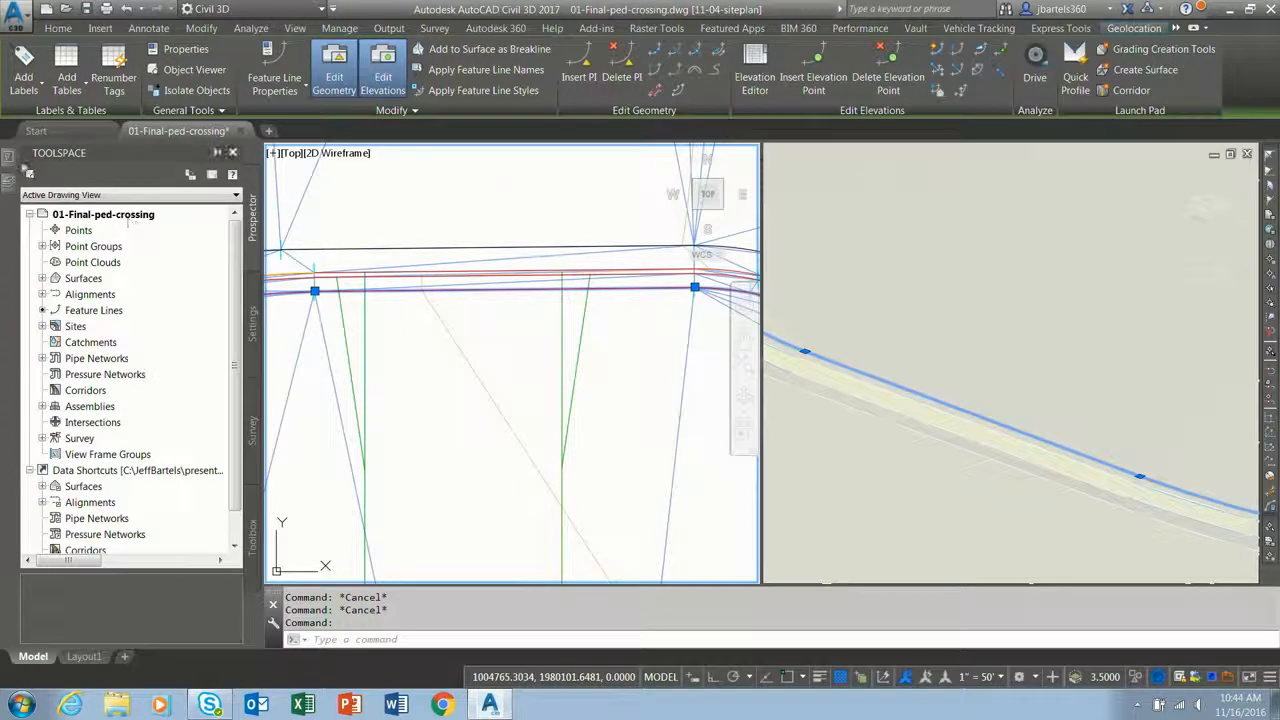
key("ctrl+1")
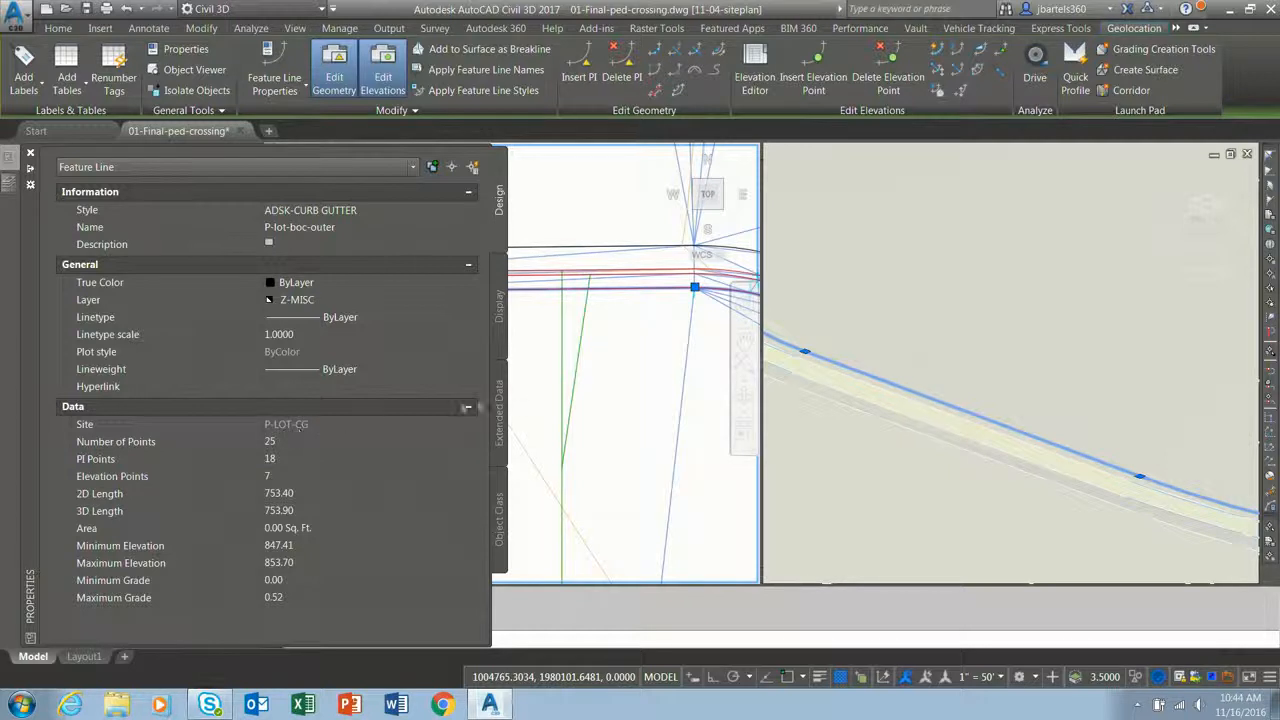
key("ctrl+1")
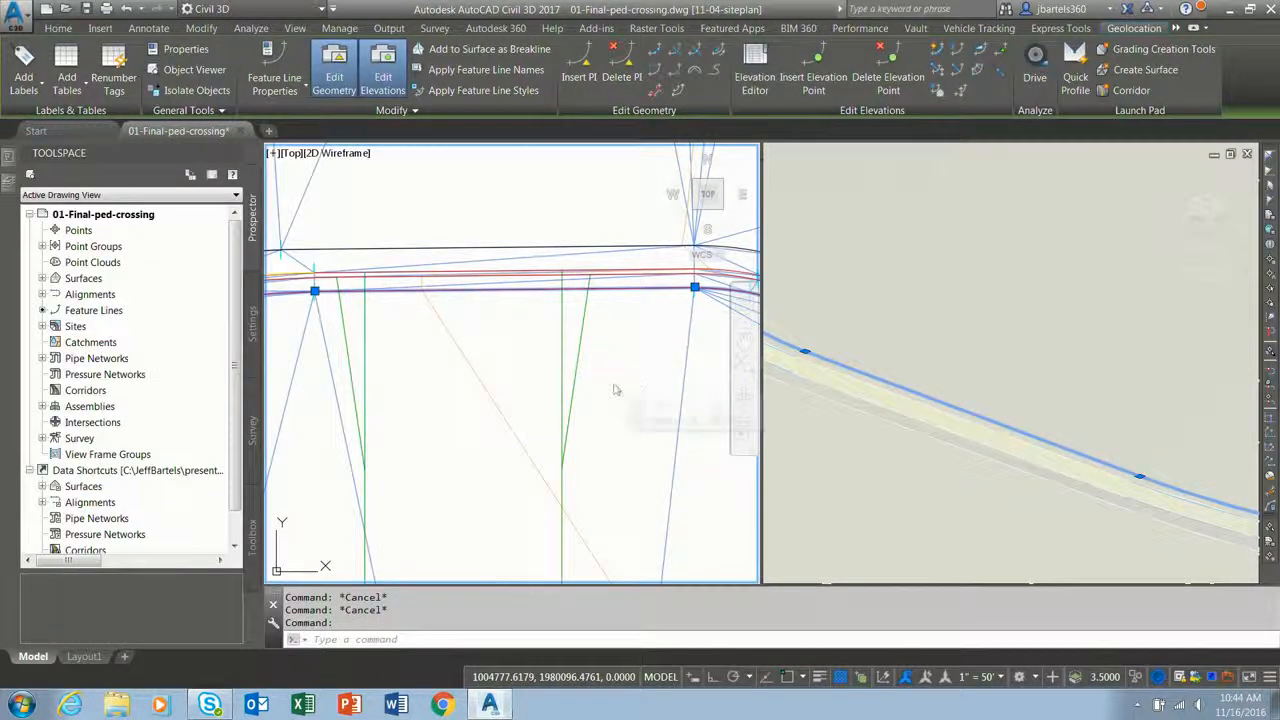
key("Escape")
scroll(608, 366, "down", 2)
middle_click_drag(606, 389, 623, 347)
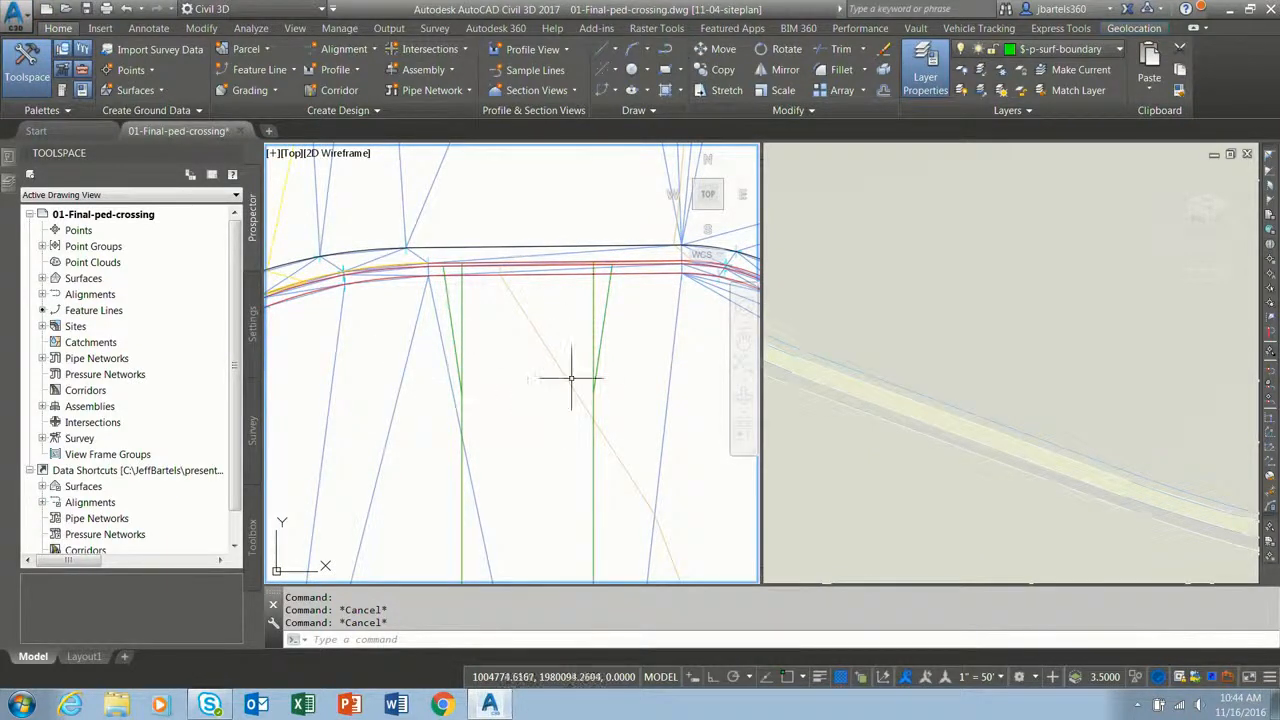
Join each flared ramp edge polyline with the straight walk edge polyline it meets, on both sides of the ramp.
mouse_move(602, 326)
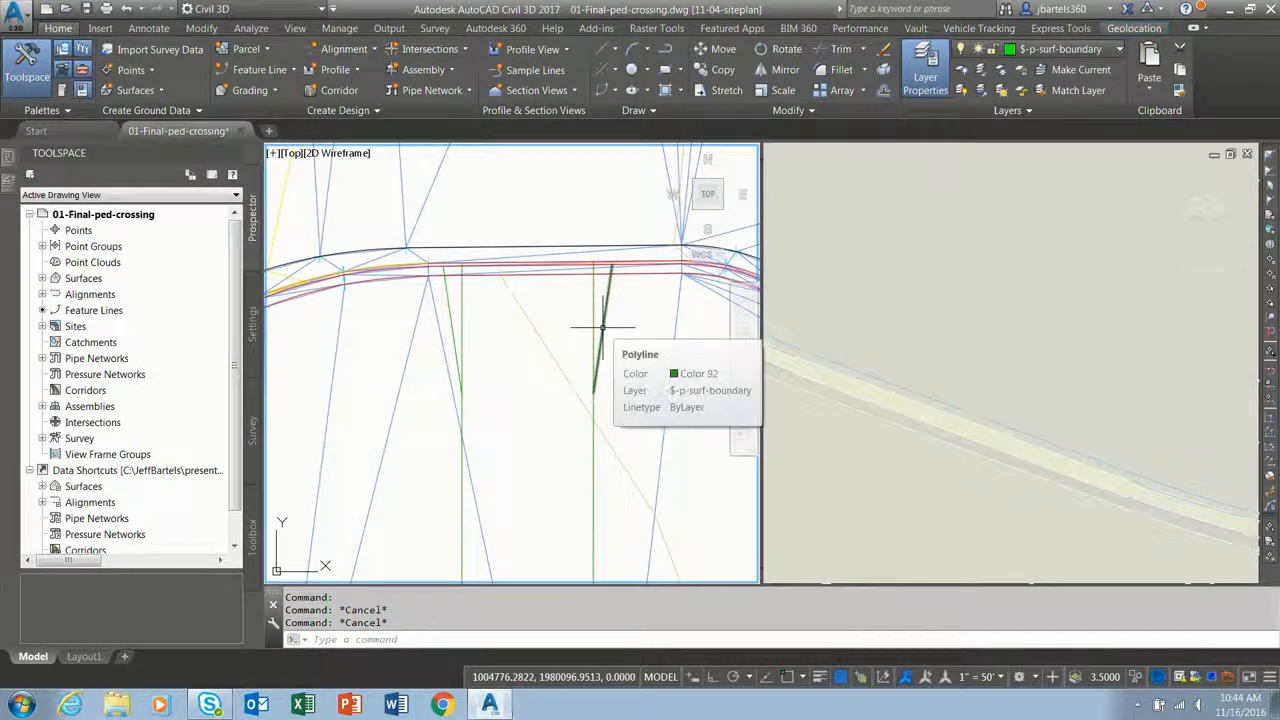
left_click(809, 111)
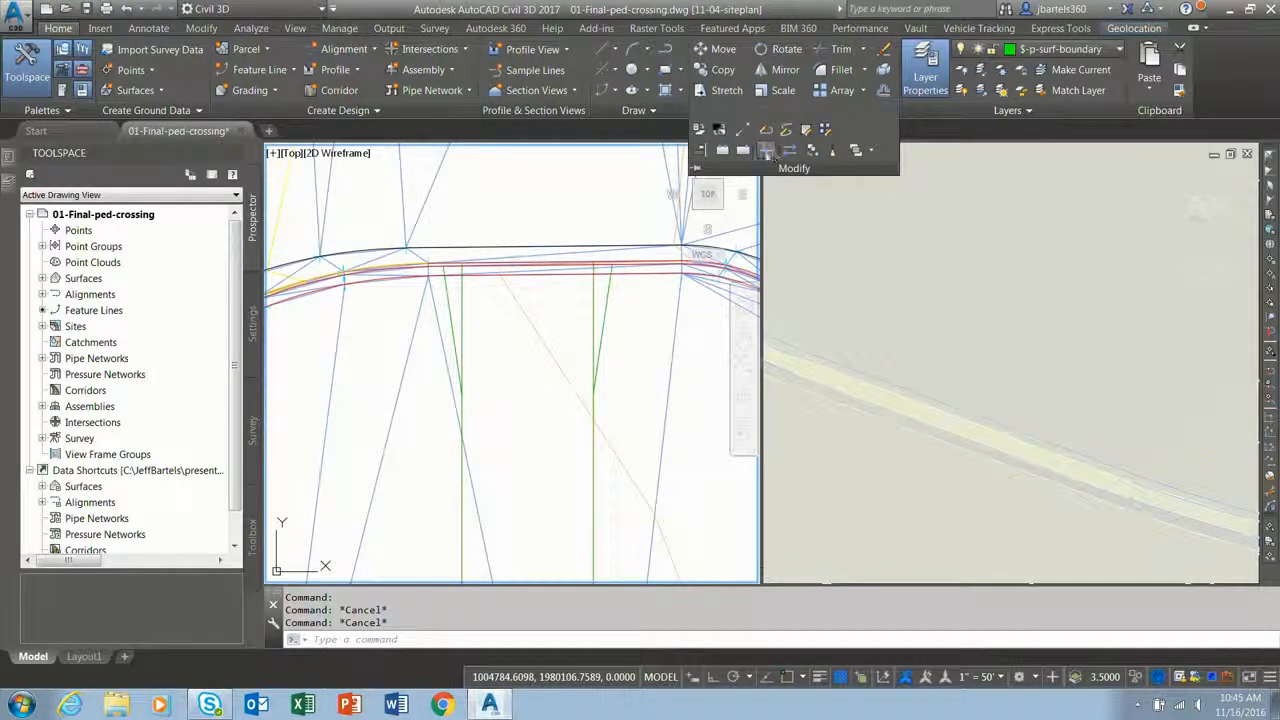
left_click(767, 152)
left_click(598, 380)
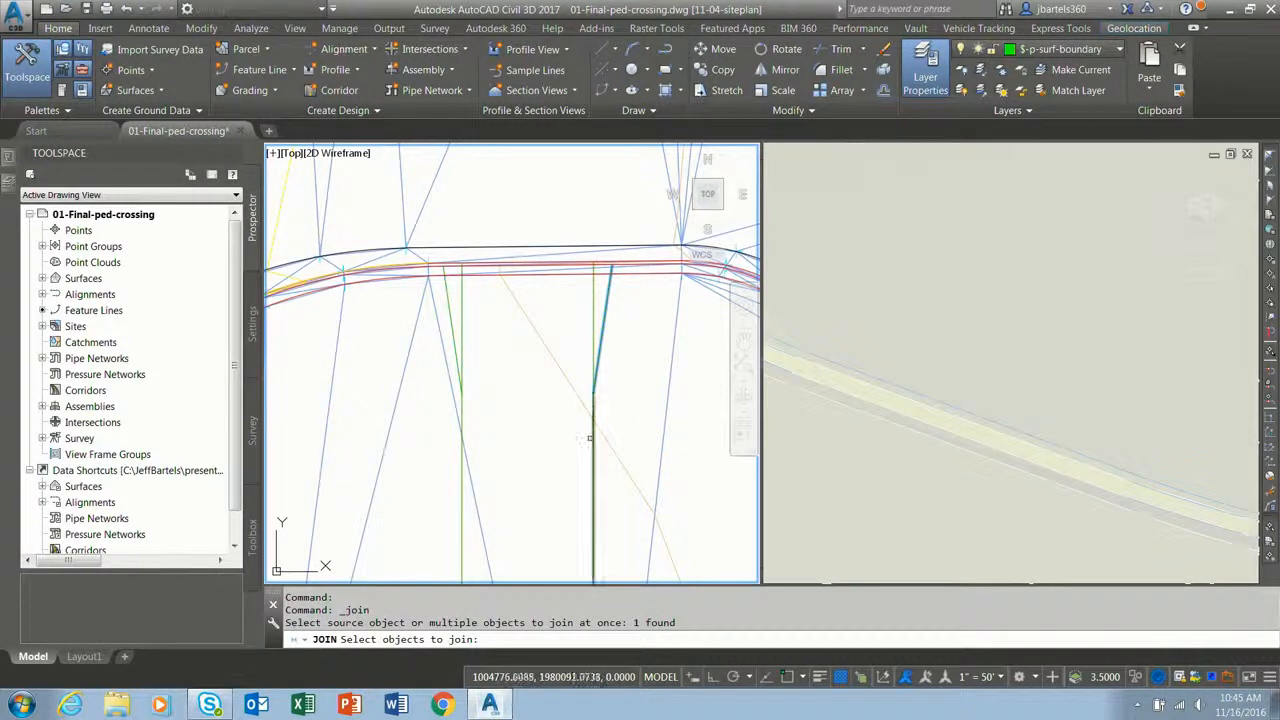
left_click(592, 438)
left_click(451, 322)
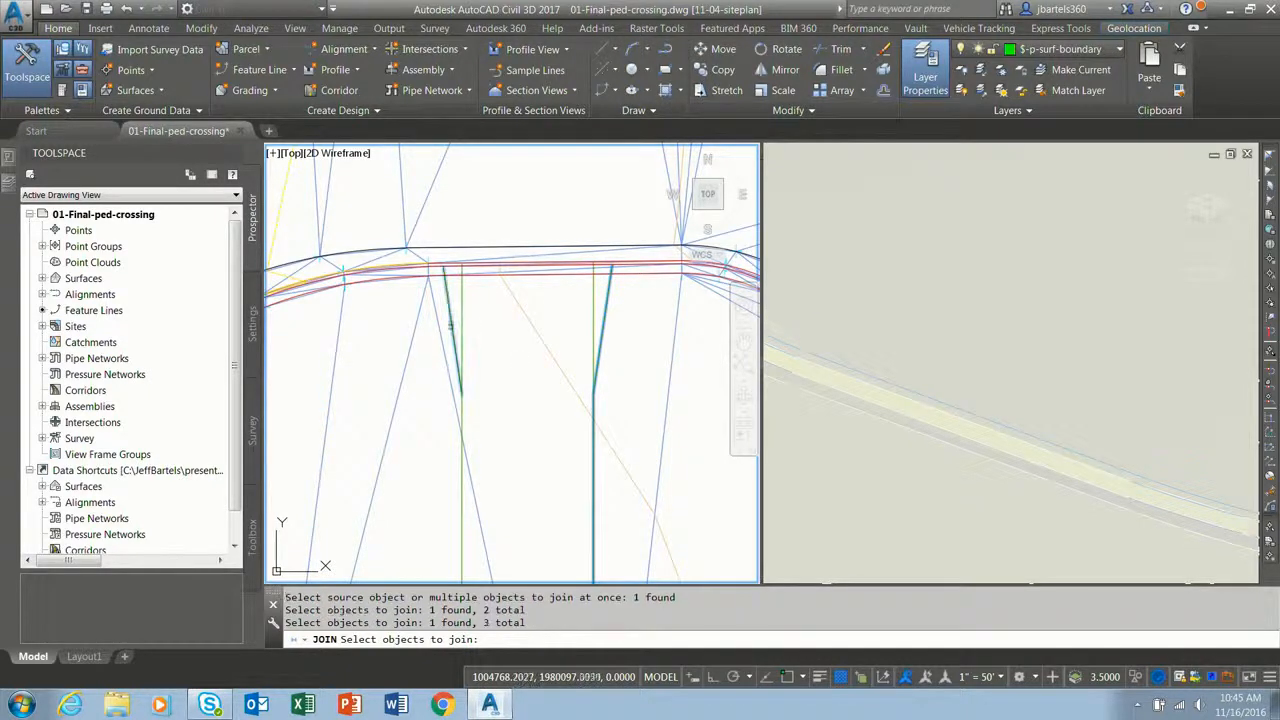
left_click(458, 452)
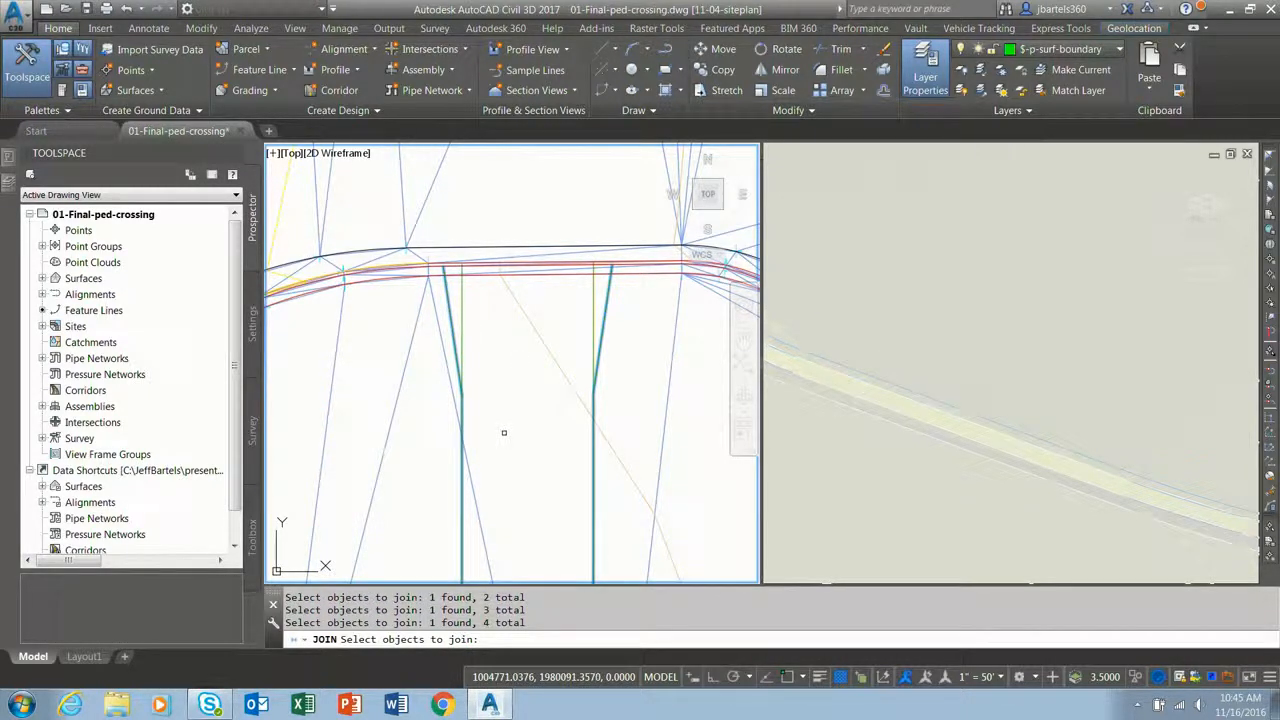
key("Return")
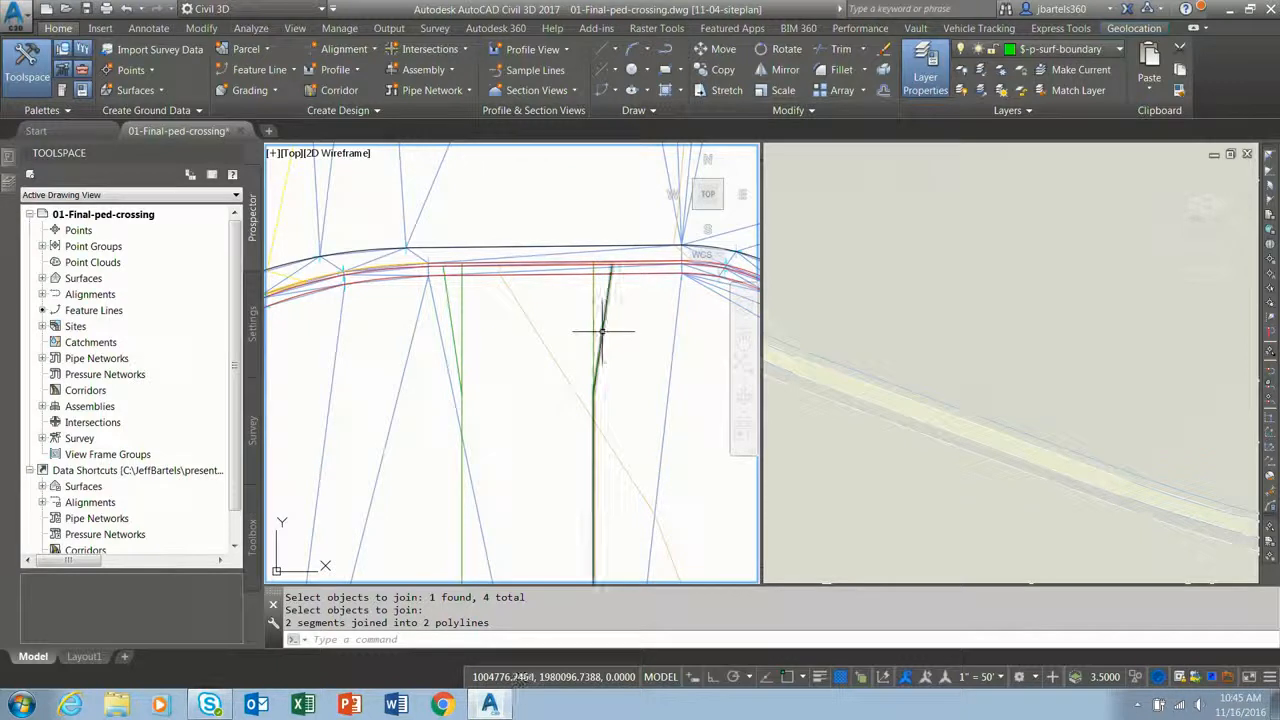
Set up feature lines from the two joined walk edge polylines, named p-walk-south with the Next Counter property field.
left_click(450, 321)
left_click(600, 318)
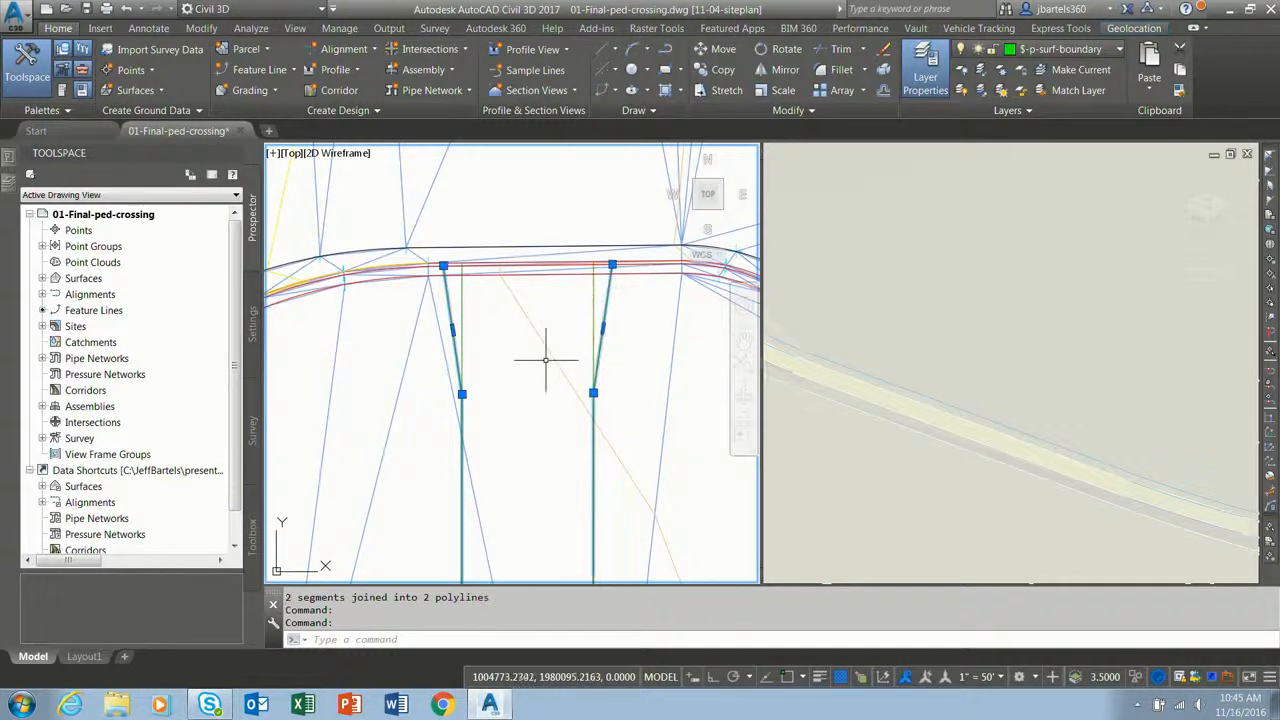
left_click(283, 70)
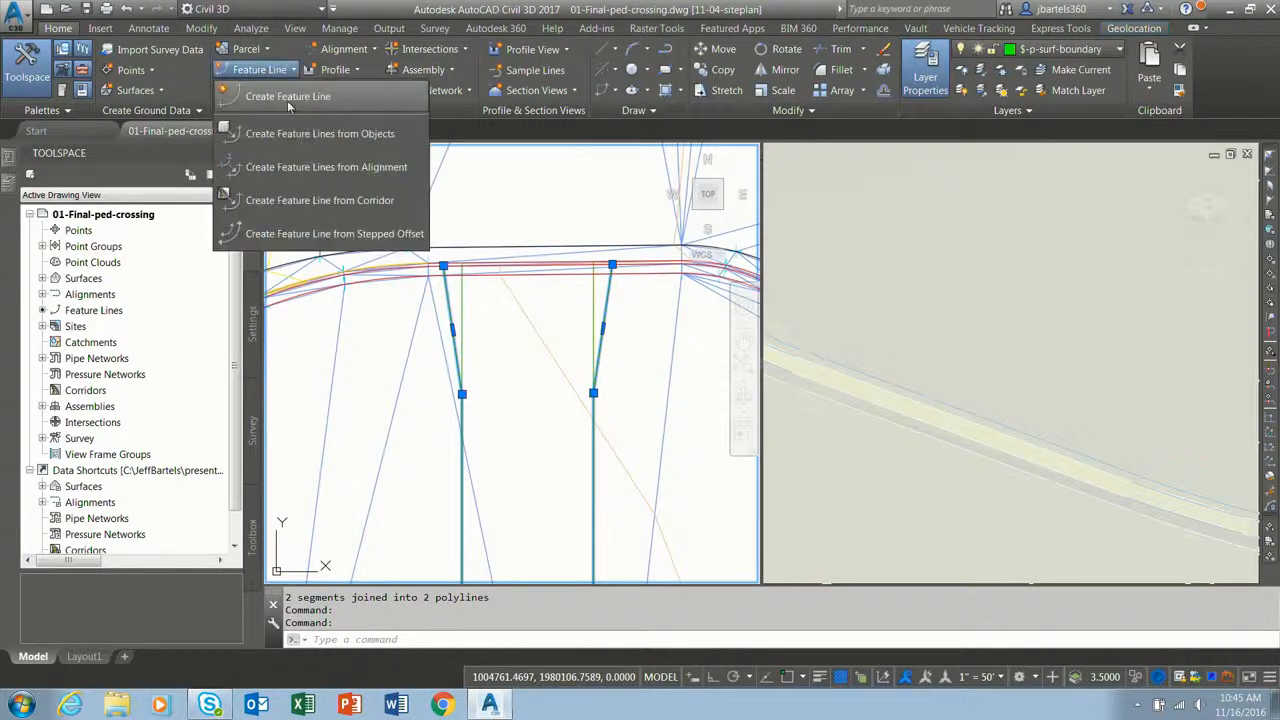
left_click(340, 133)
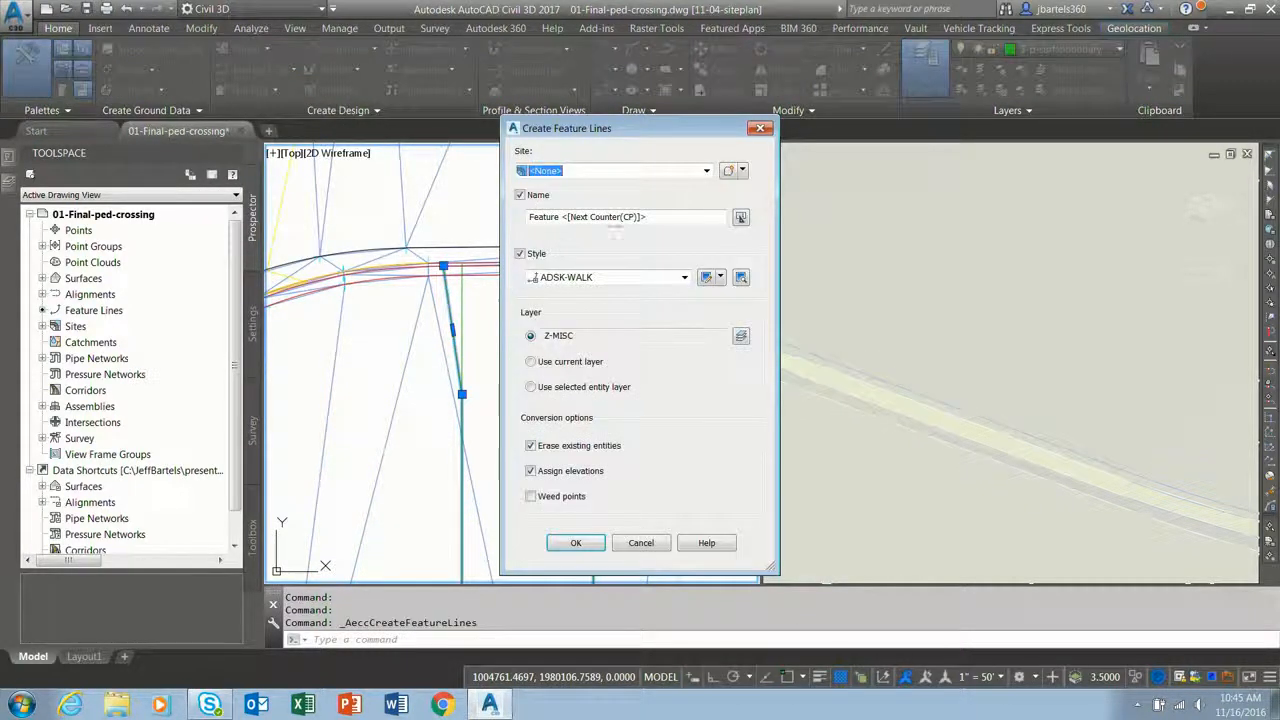
left_click_drag(654, 217, 521, 219)
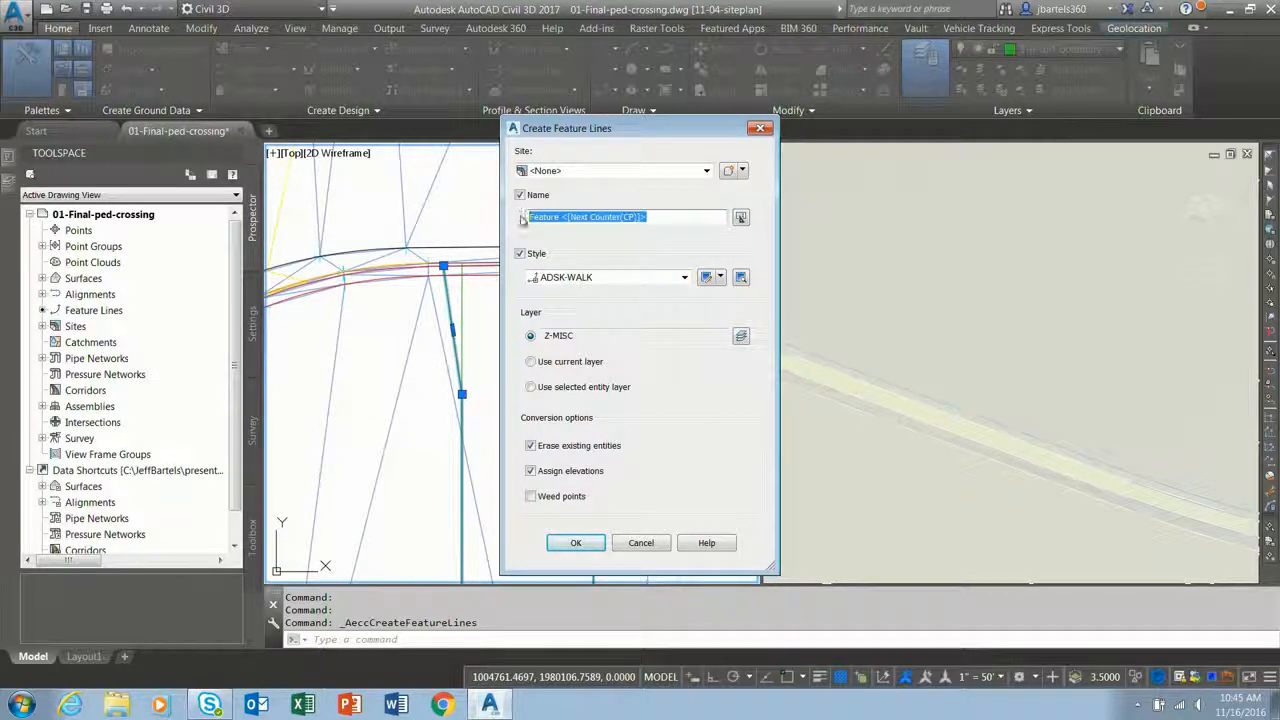
type("P")
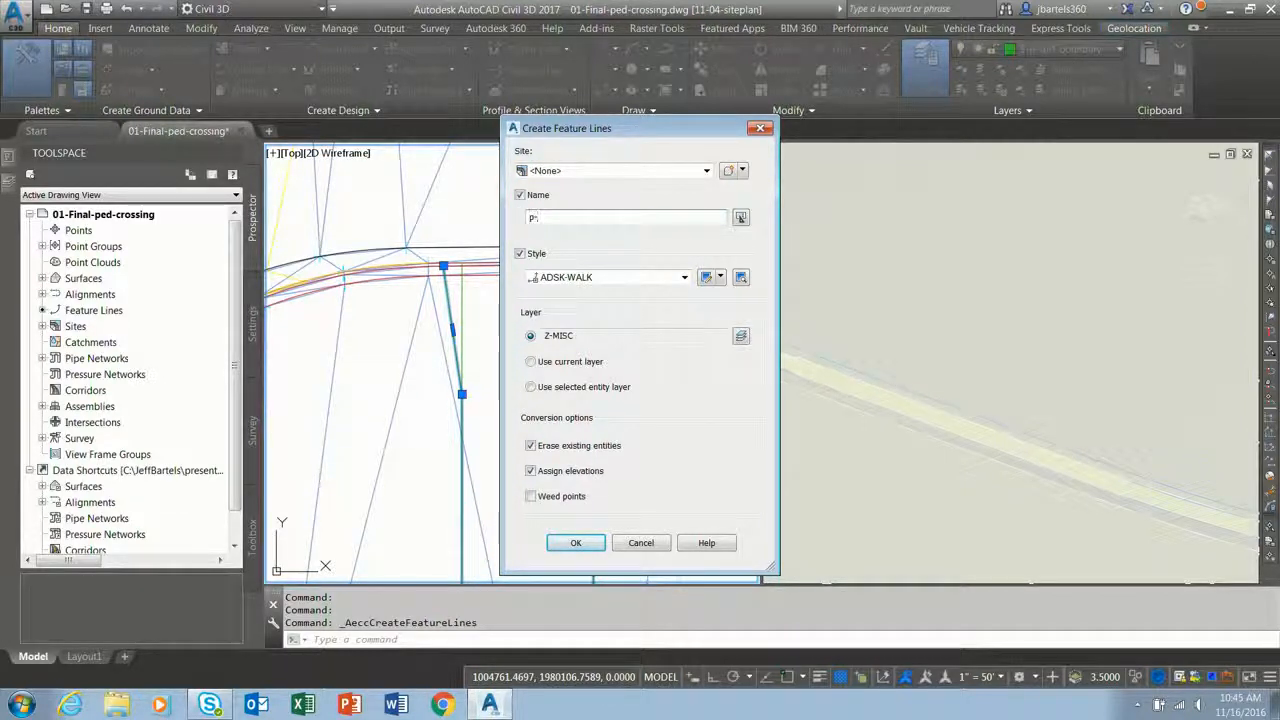
type("-walk-south")
left_click(740, 217)
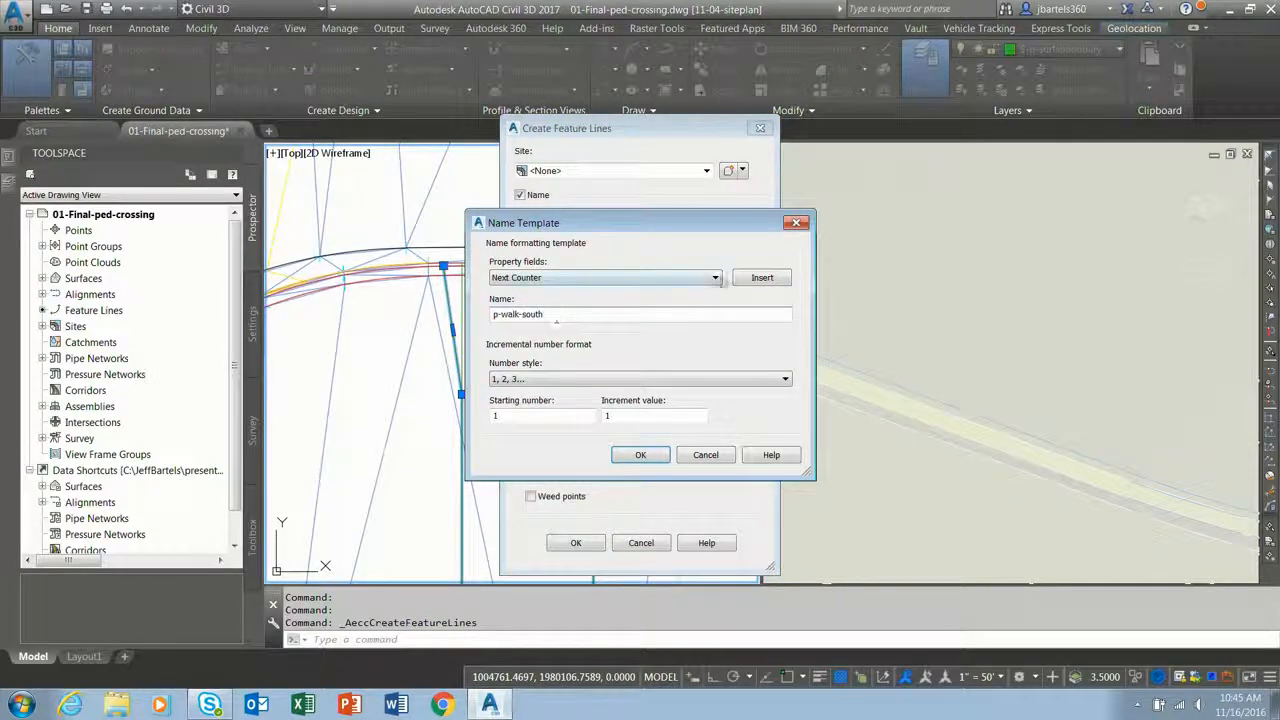
left_click(762, 278)
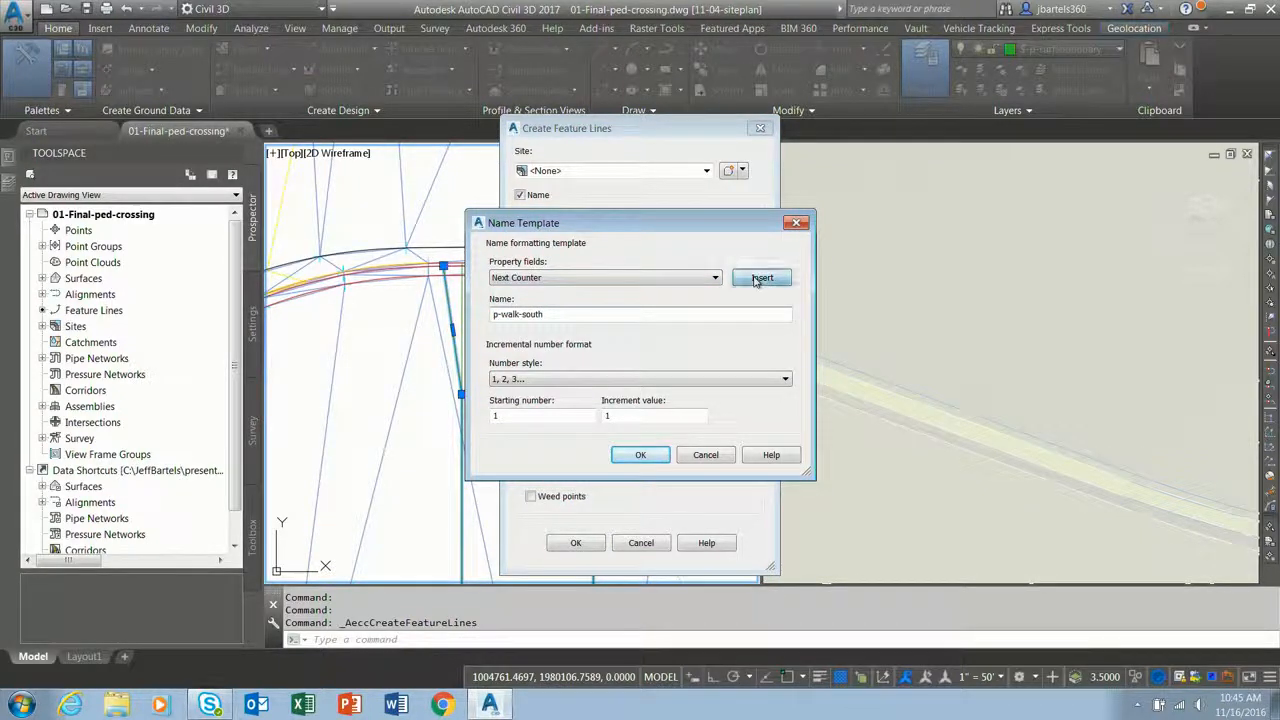
left_click(640, 455)
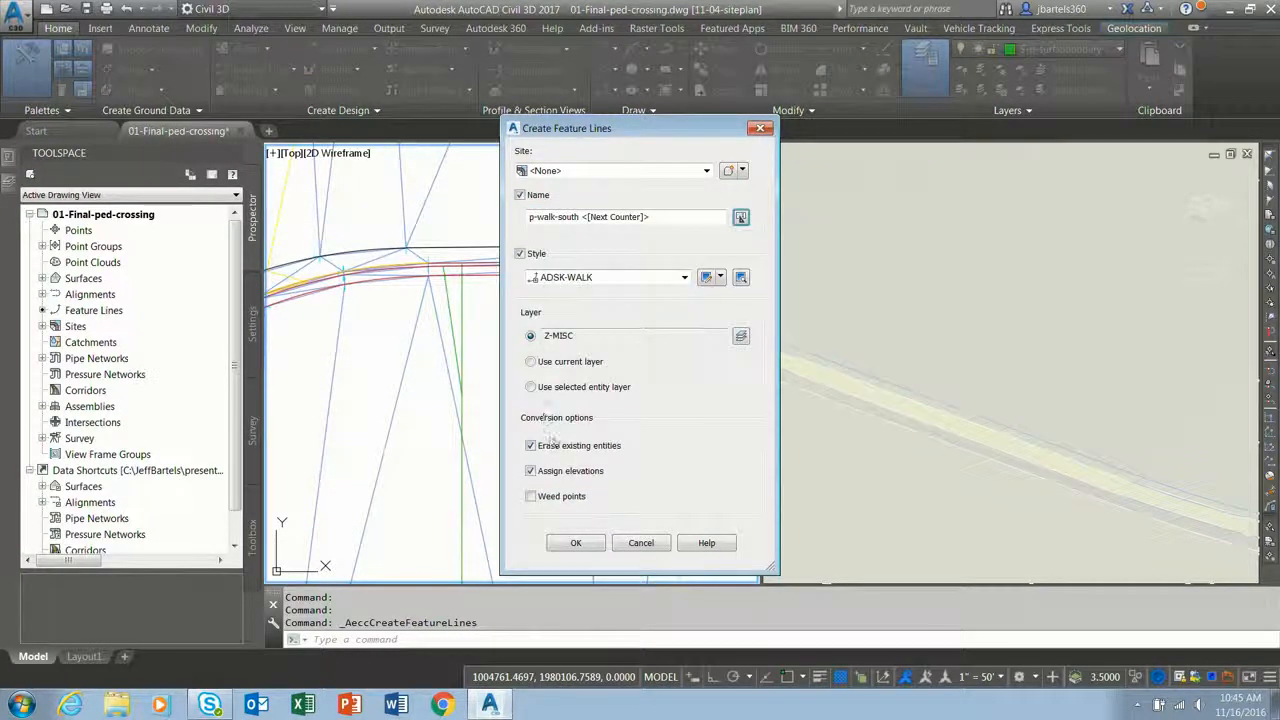
Create the walk feature lines with elevations from the P-lot surface, including intermediate grade break points.
left_click(576, 543)
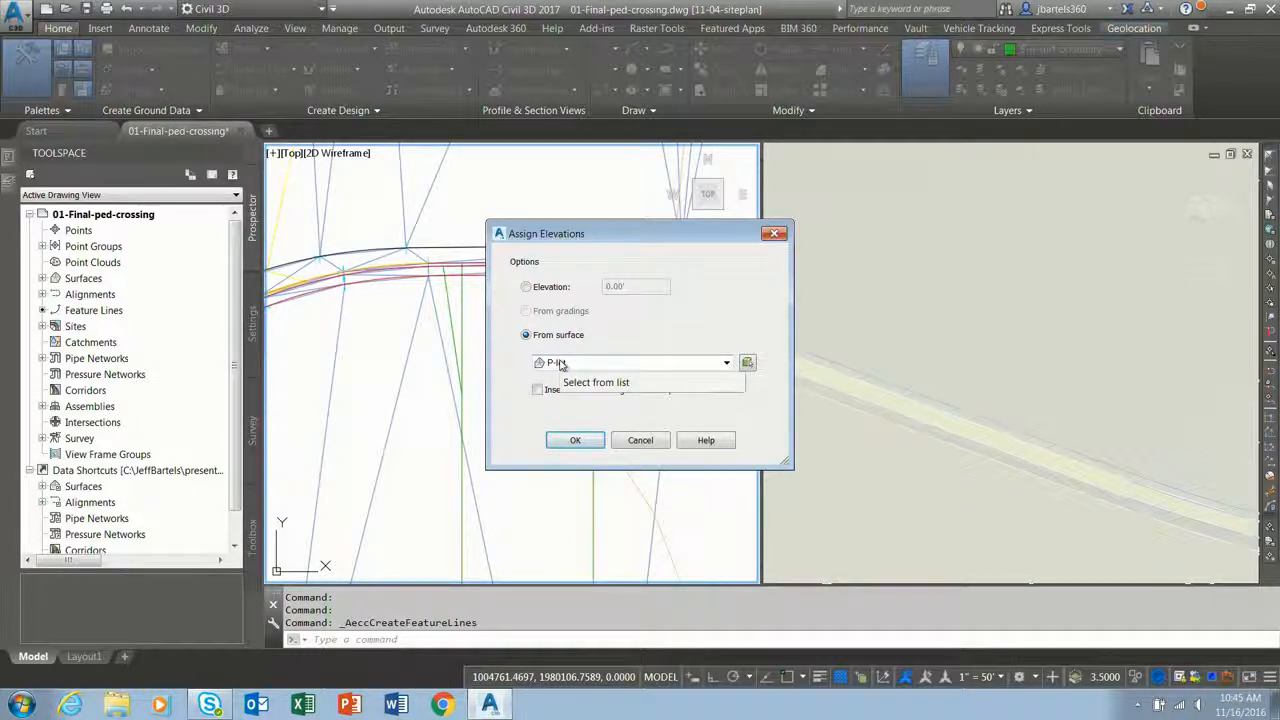
left_click(540, 389)
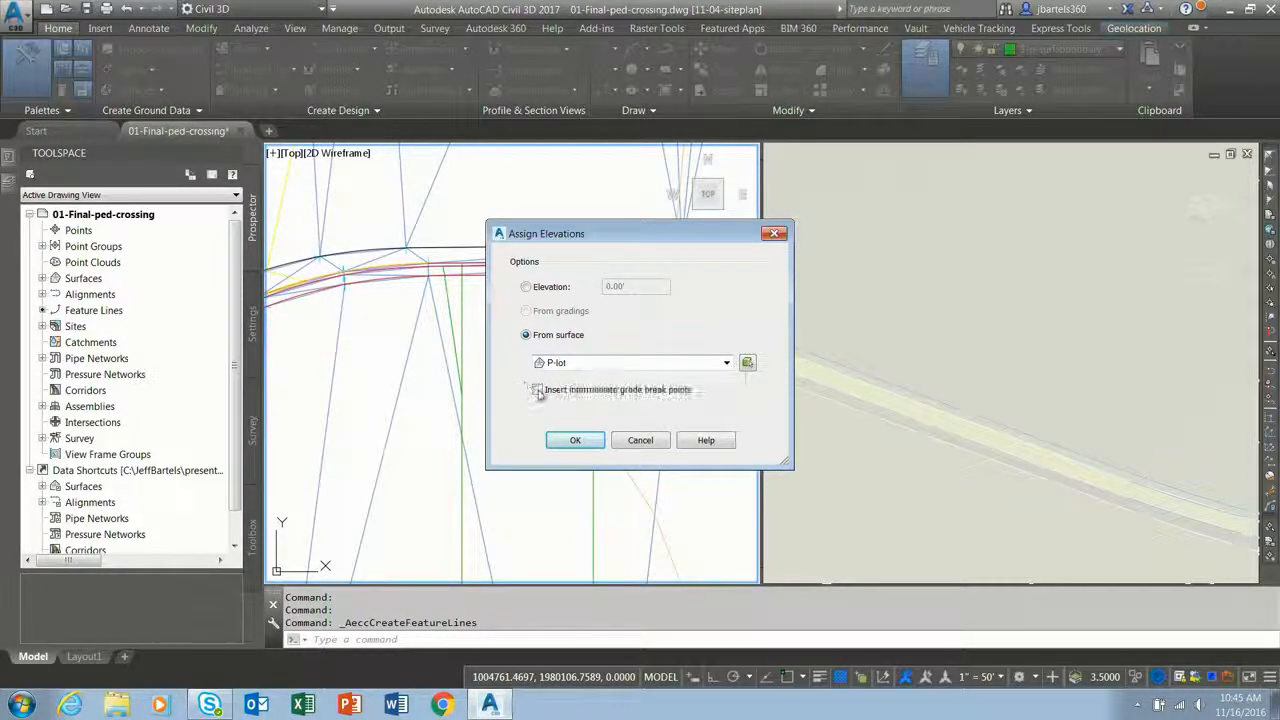
left_click(576, 441)
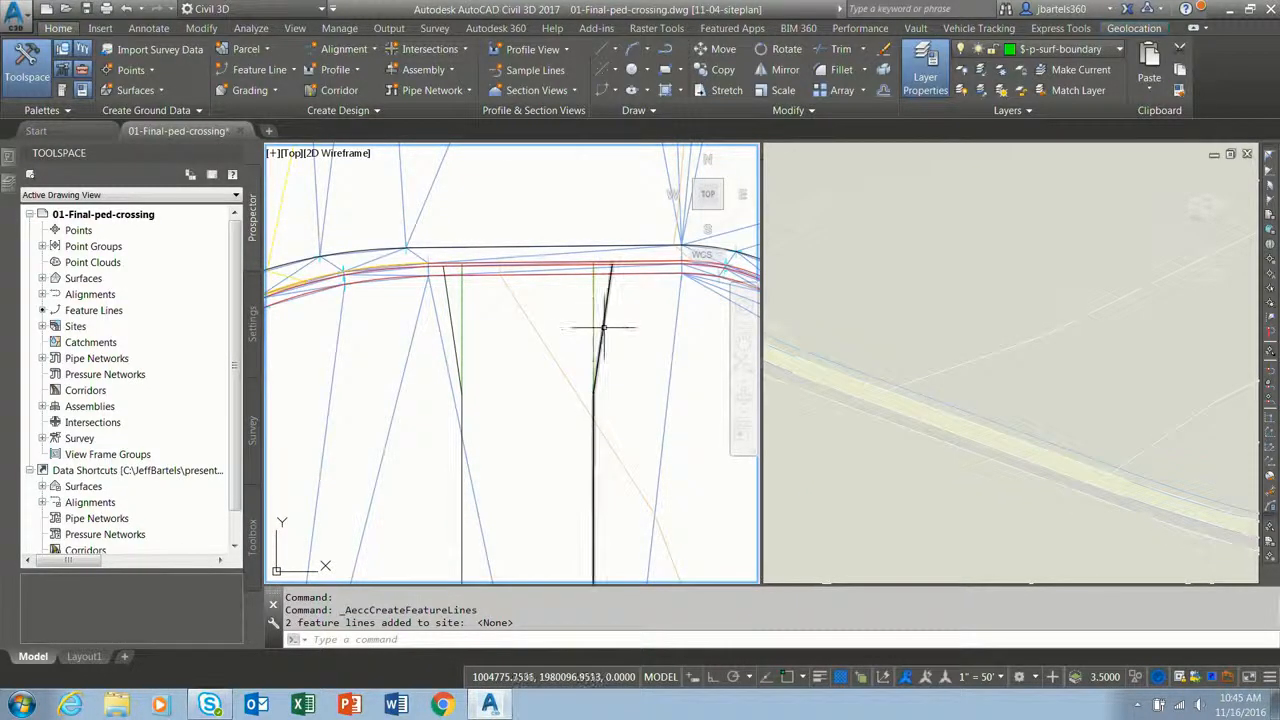
Examine the two new walk feature lines in plan and 3D, and the area where they meet the curb lines.
left_click(600, 330)
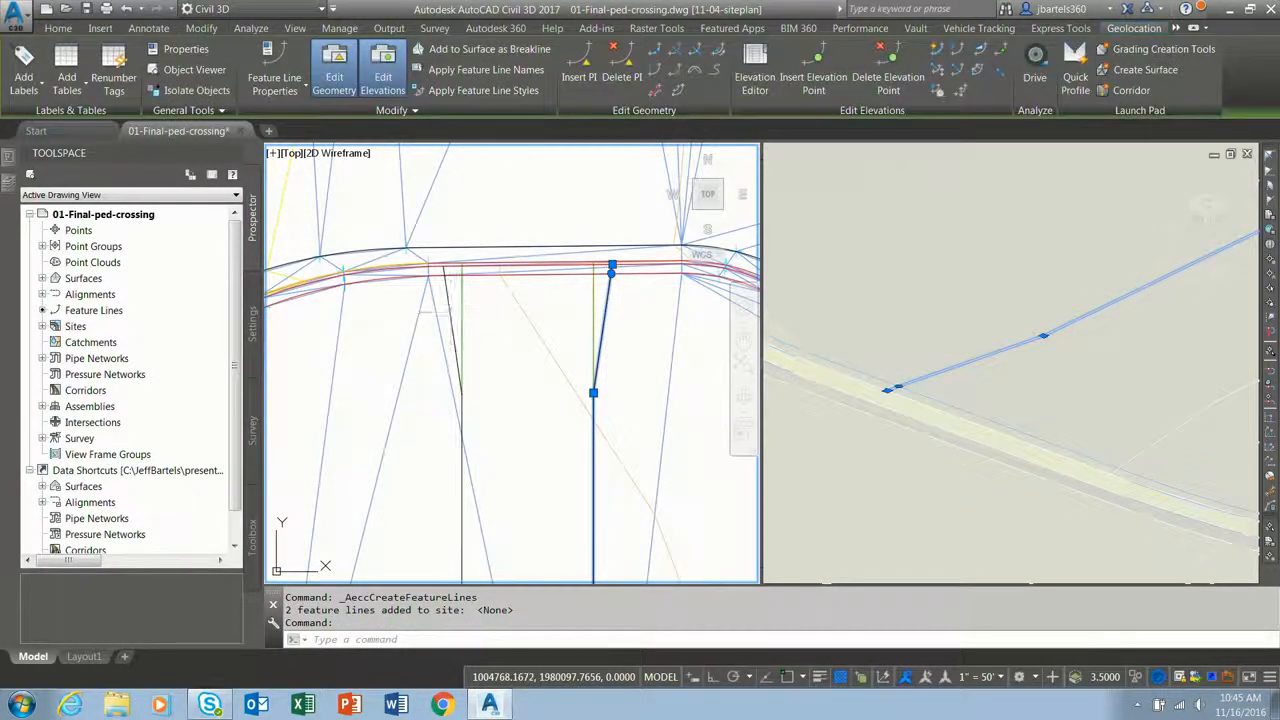
left_click(452, 312)
mouse_move(500, 340)
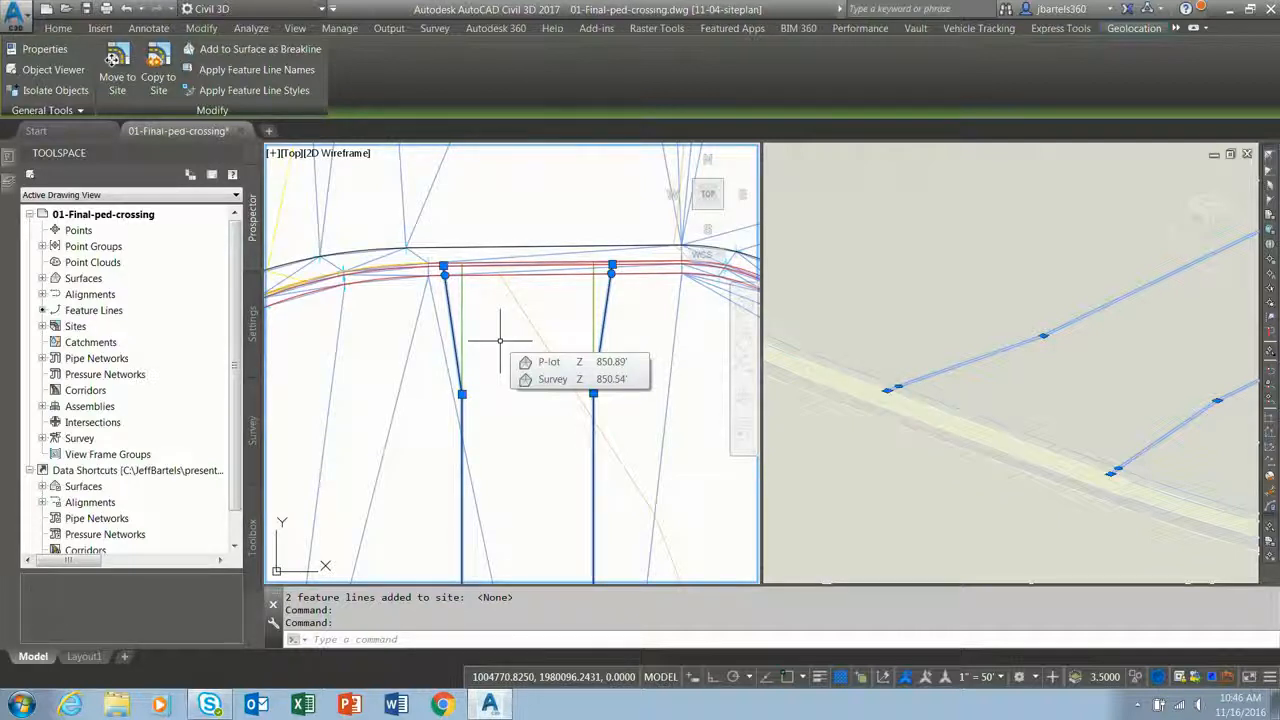
key("Escape")
key("Escape")
key("Escape")
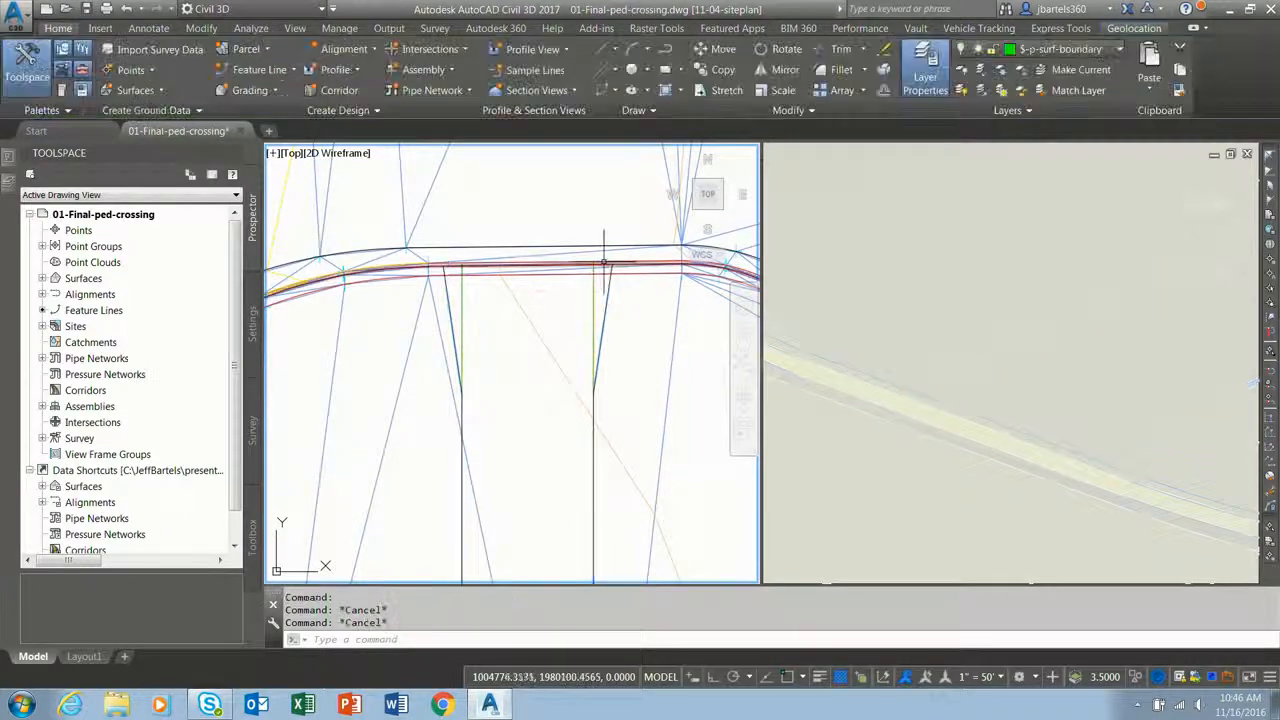
scroll(613, 258, "up", 3)
scroll(606, 275, "up", 3)
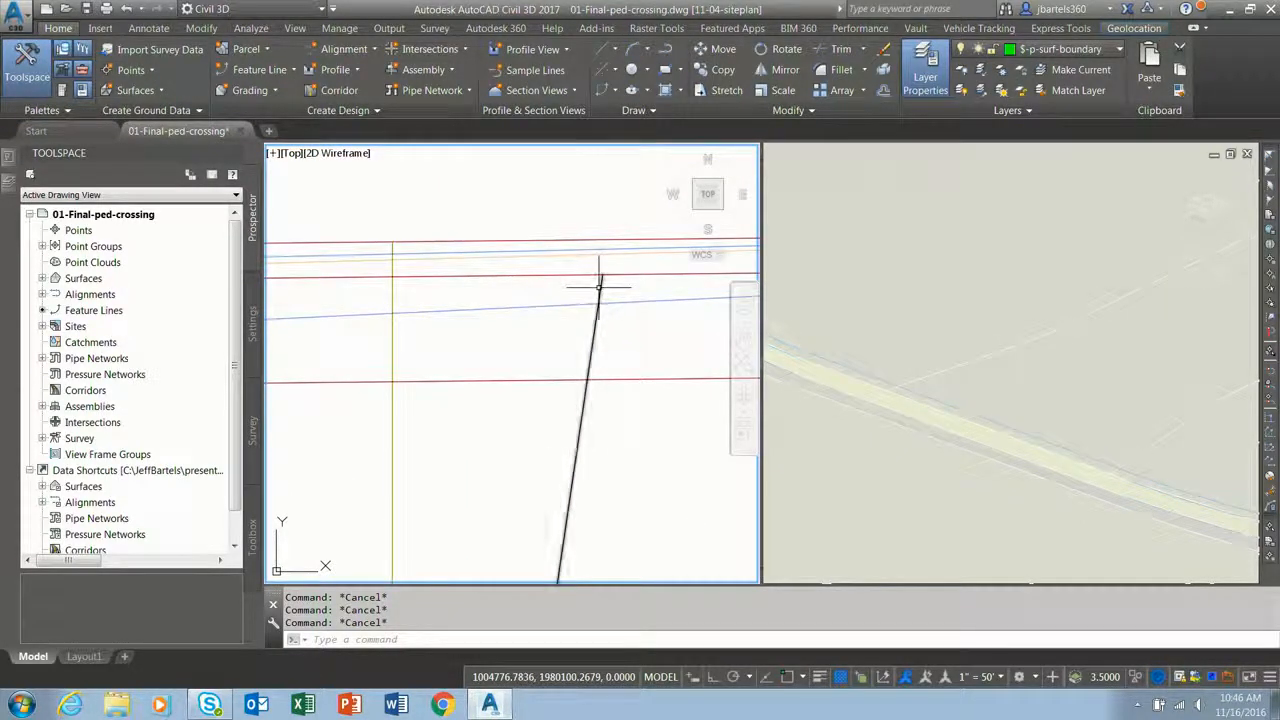
middle_click_drag(400, 299, 570, 239)
scroll(570, 239, "down", 1)
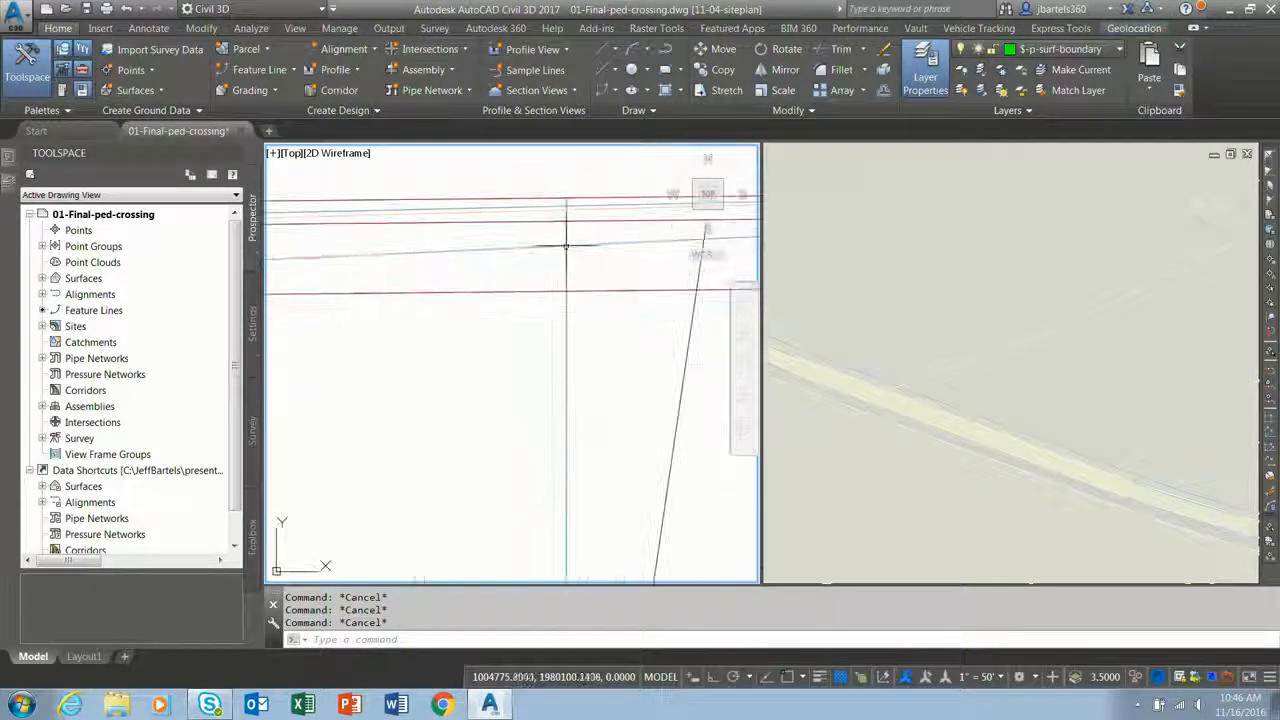
Examine where the straight ramp lines and flared walk edges meet the curb and gutter feature lines.
scroll(567, 361, "down", 2)
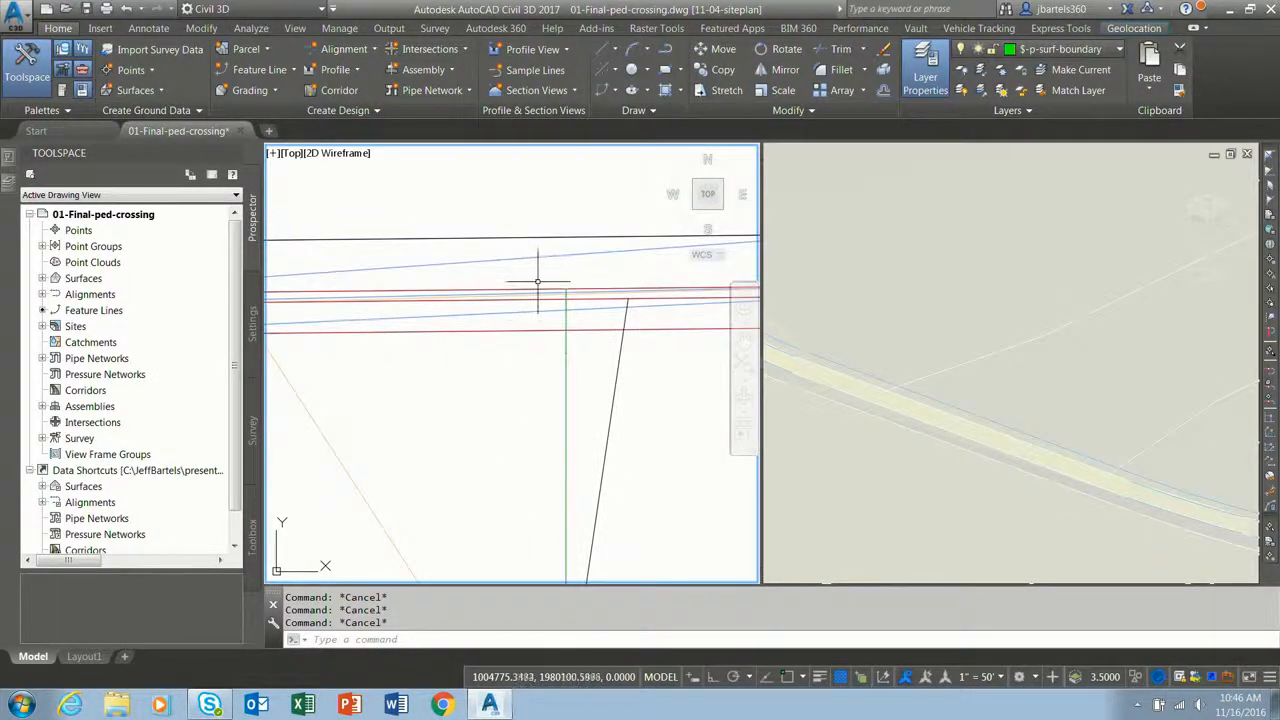
scroll(569, 291, "up", 2)
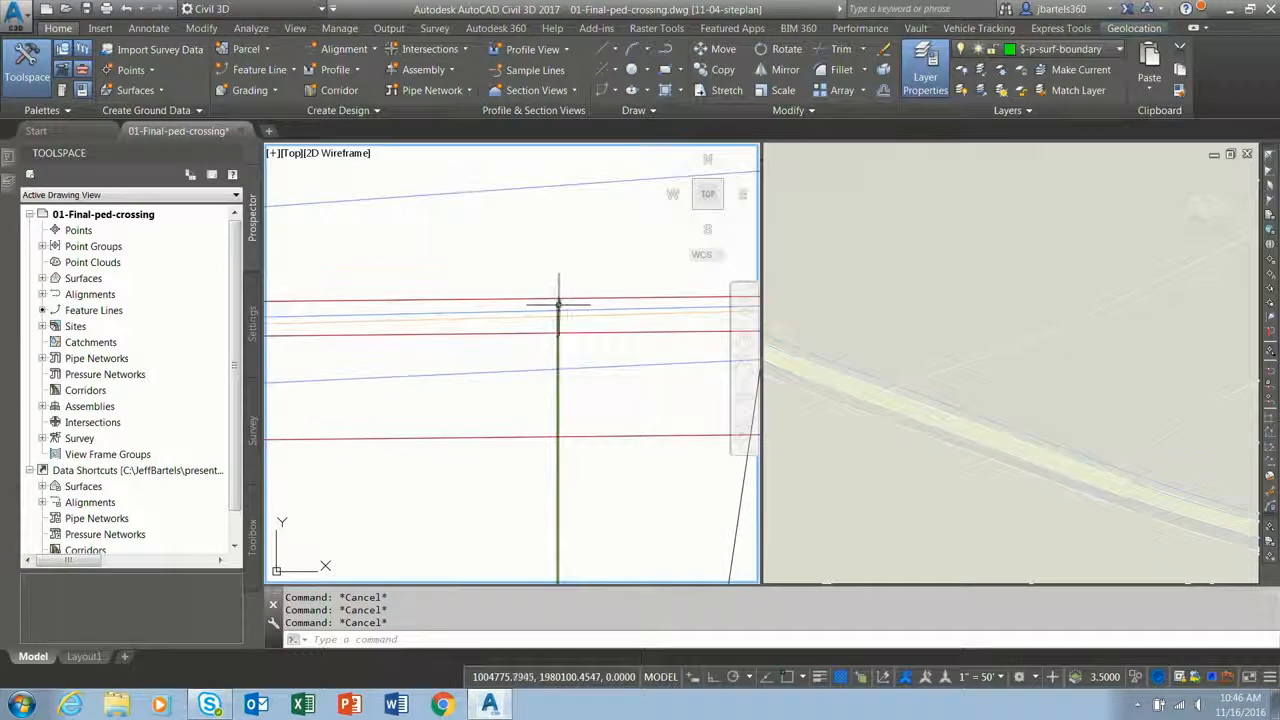
left_click(566, 298)
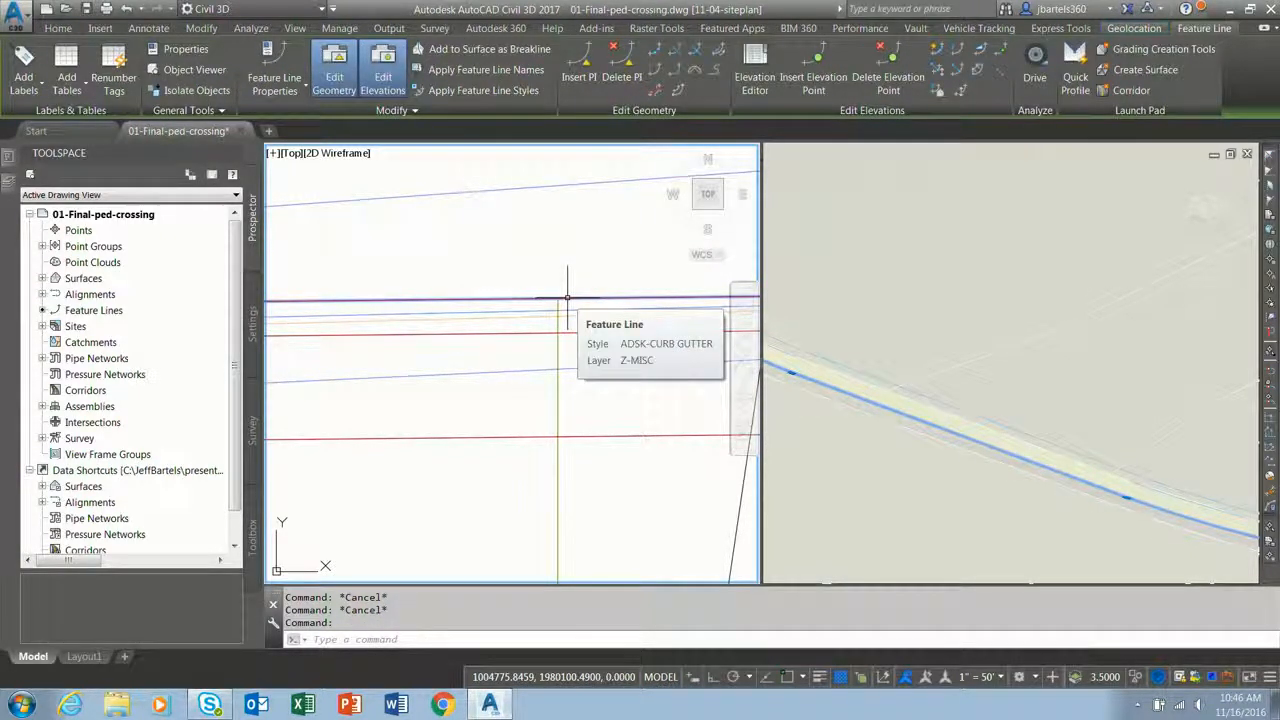
scroll(567, 298, "down", 5)
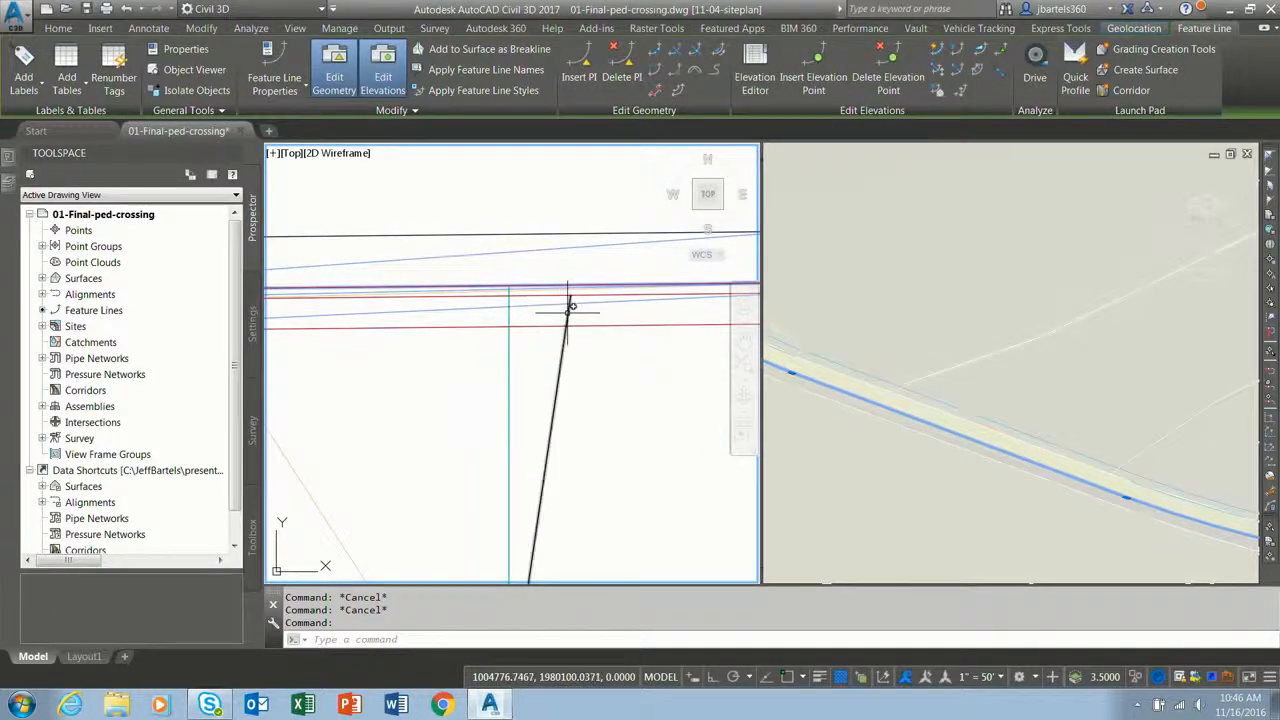
scroll(567, 306, "up", 2)
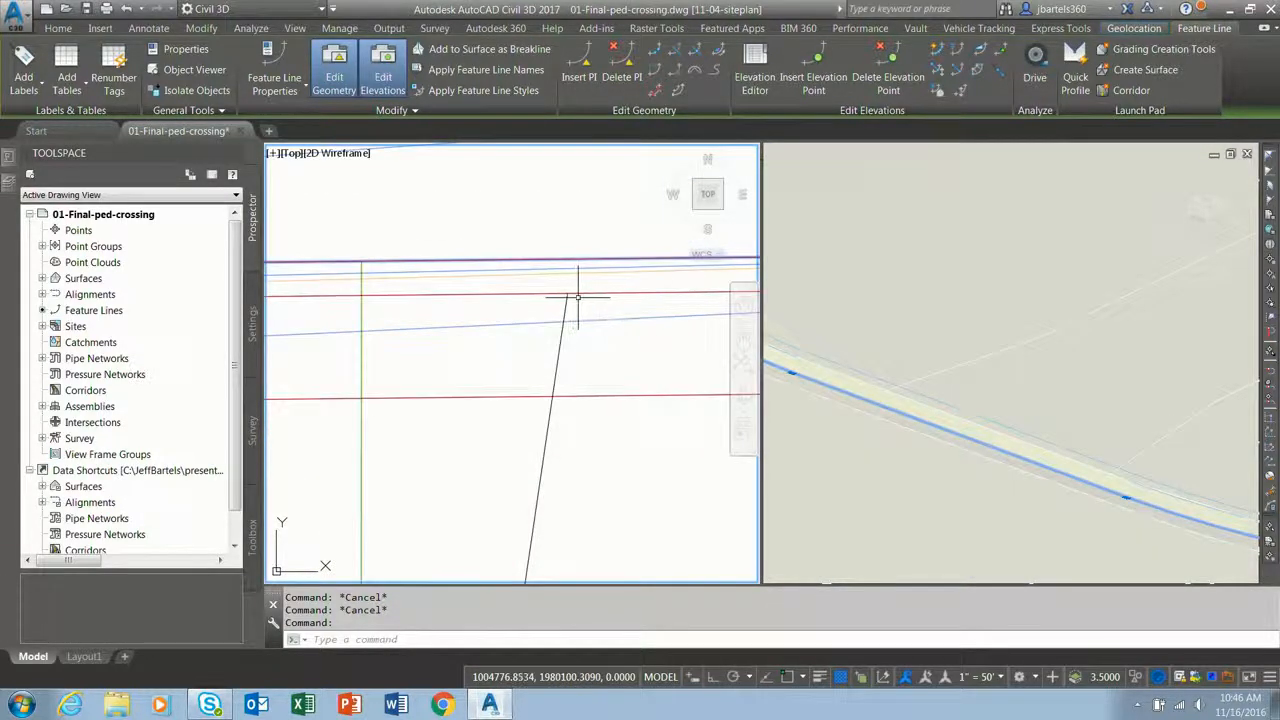
key("Escape")
left_click(582, 295)
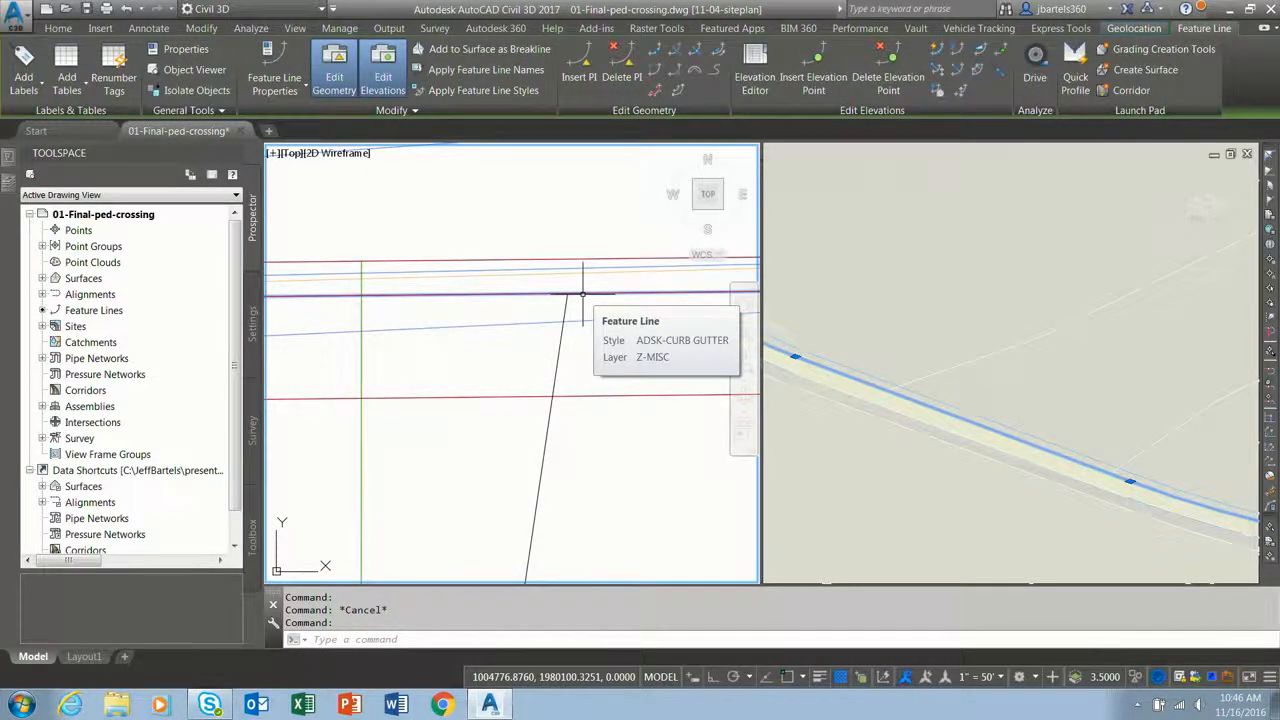
key("Escape")
scroll(574, 338, "down", 2)
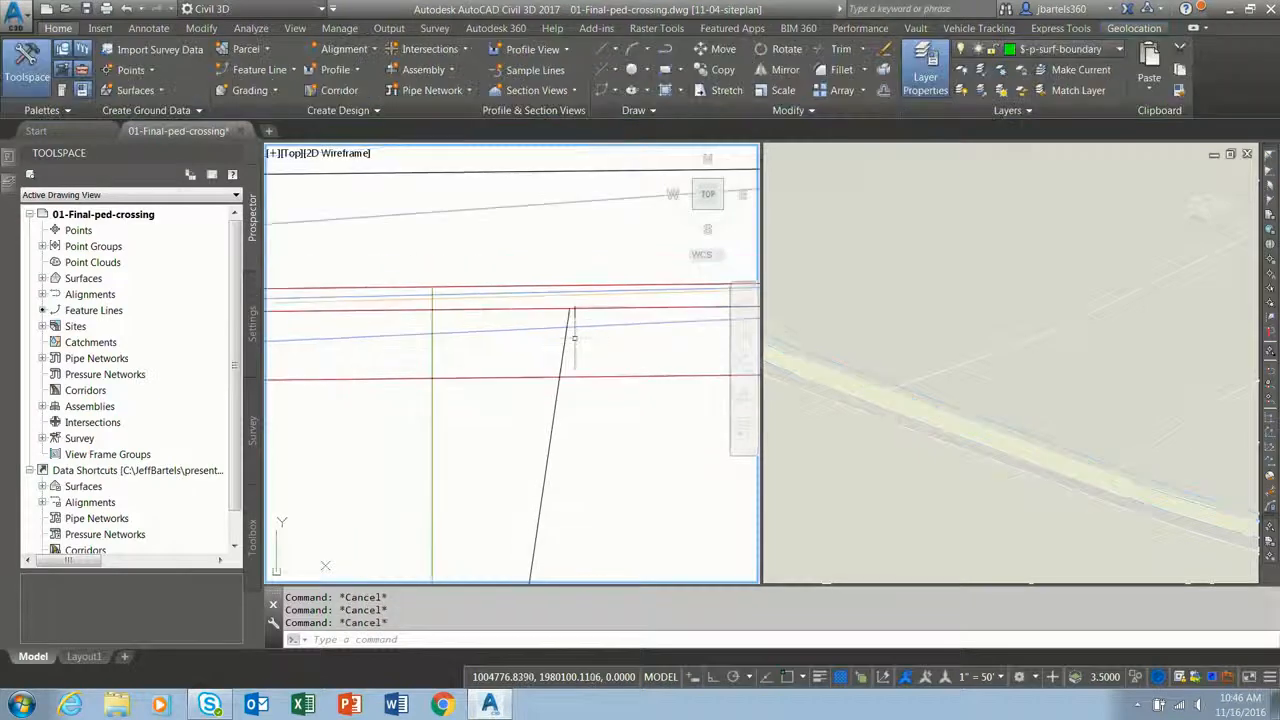
scroll(574, 338, "down", 2)
middle_click_drag(534, 388, 566, 338)
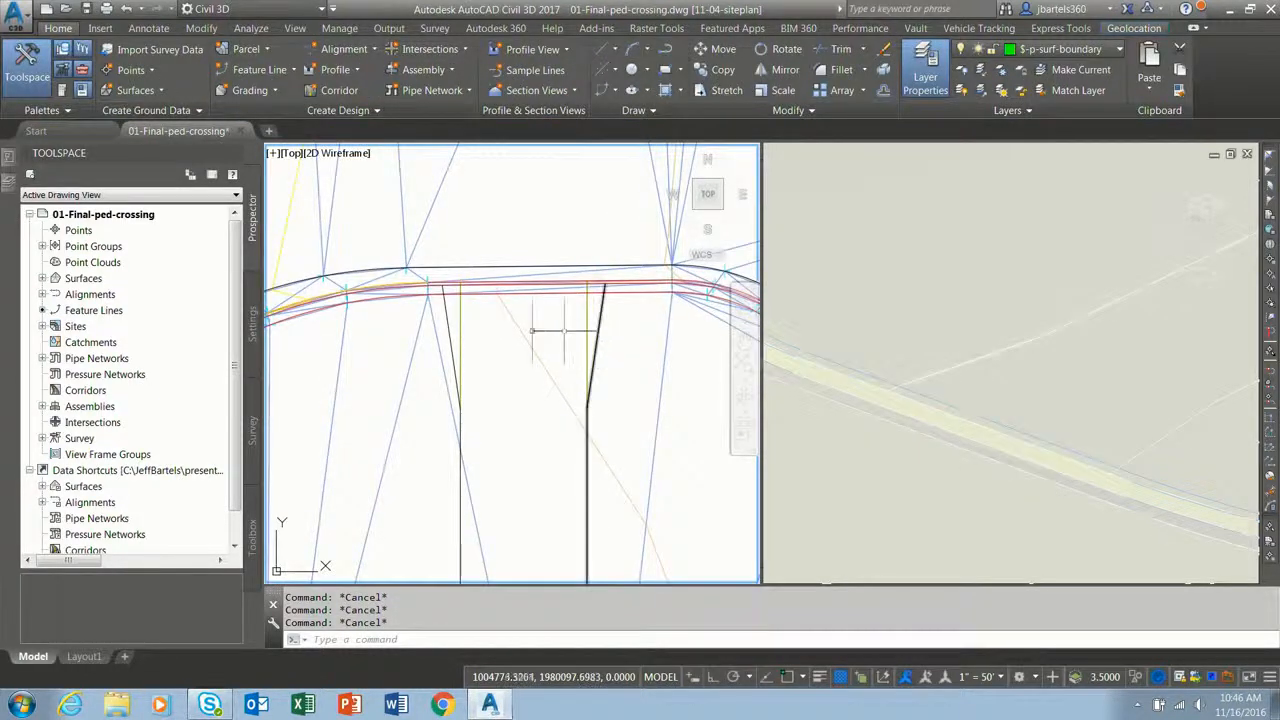
Move the two flared walk edge feature lines to the P-LOT-CG site.
left_click(449, 330)
left_click(596, 330)
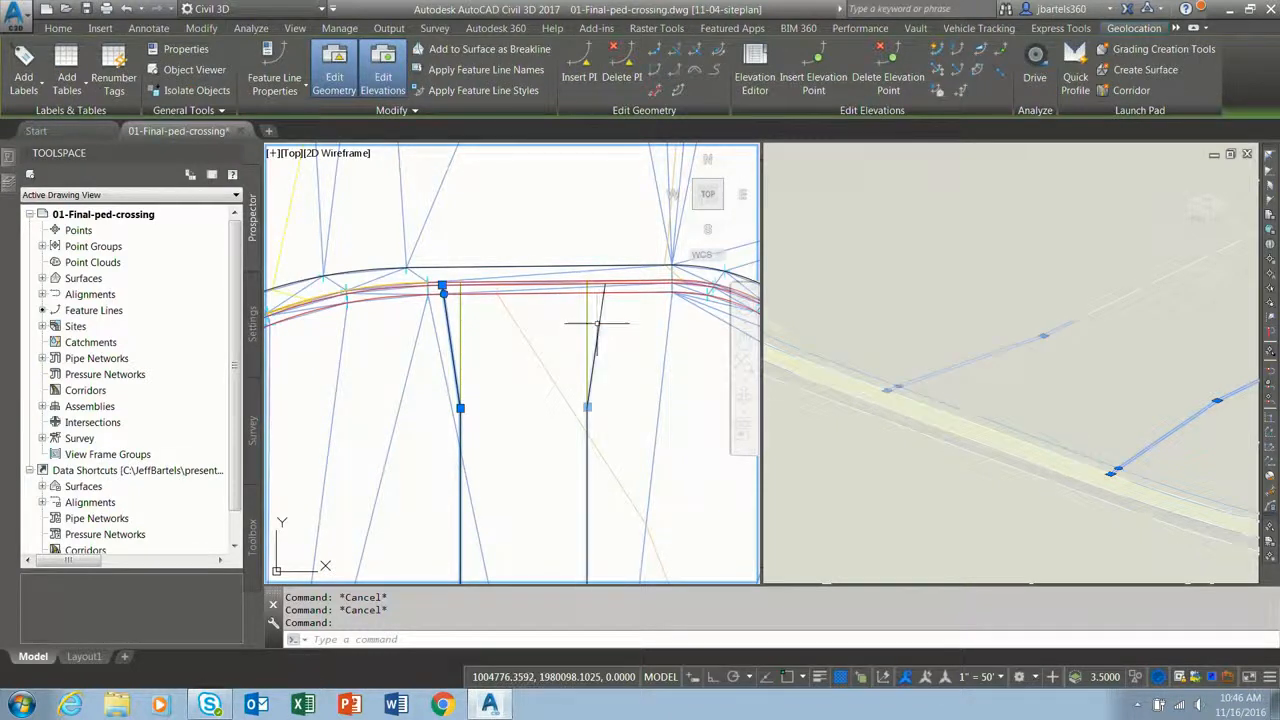
left_click(117, 62)
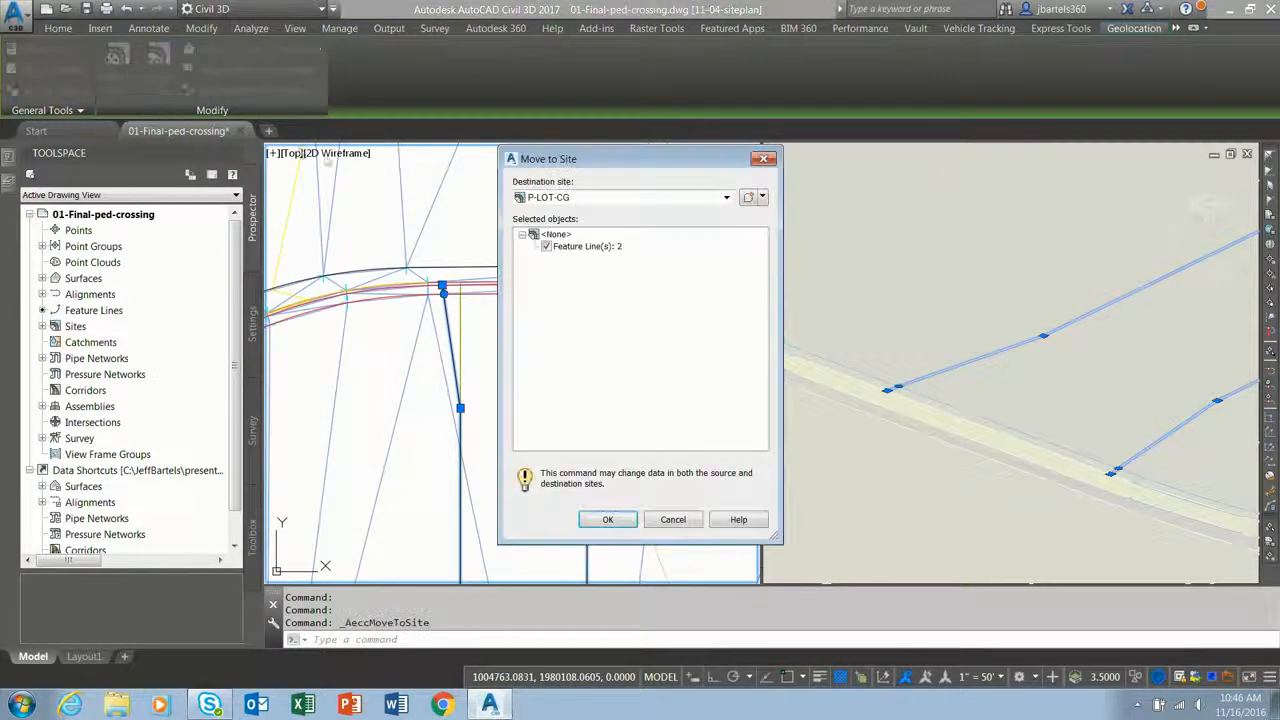
left_click(560, 203)
left_click(556, 209)
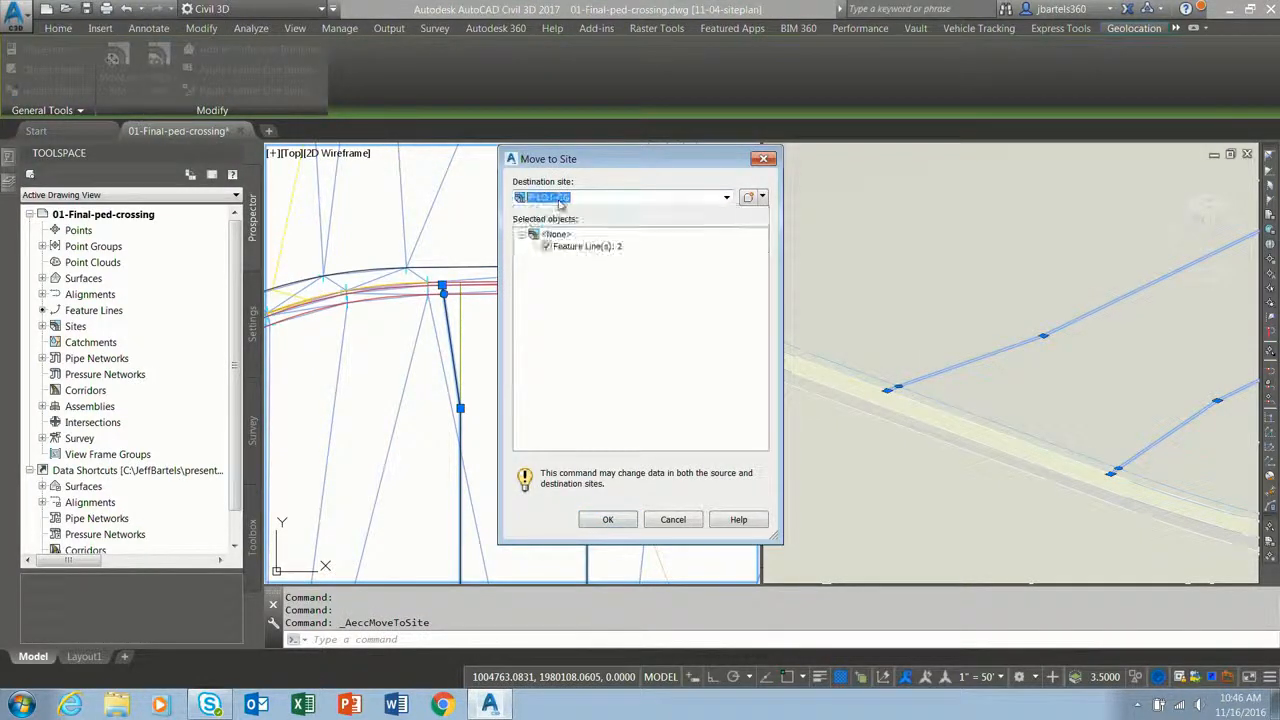
left_click(607, 521)
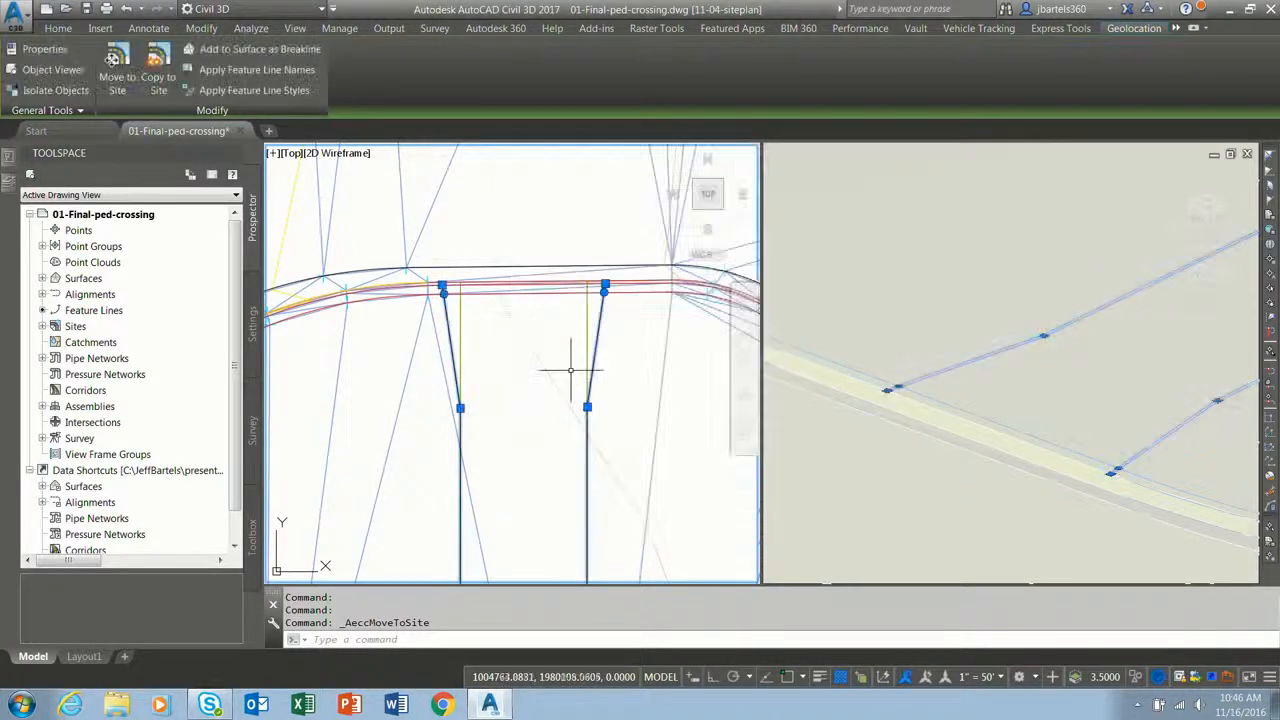
key("Escape")
key("Escape")
Inspect the front curb feature line's elevation points and its crossing with the flared walk edge in the Elevation Editor.
scroll(600, 290, "up", 5)
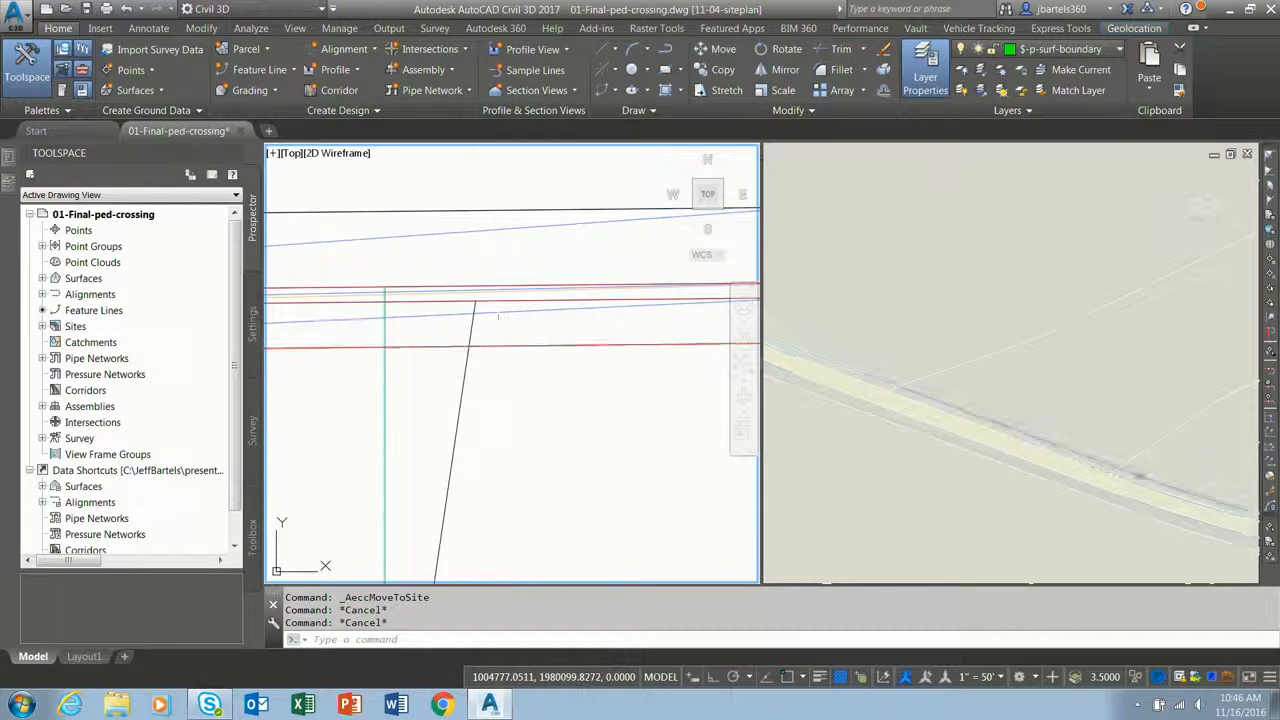
left_click(544, 347)
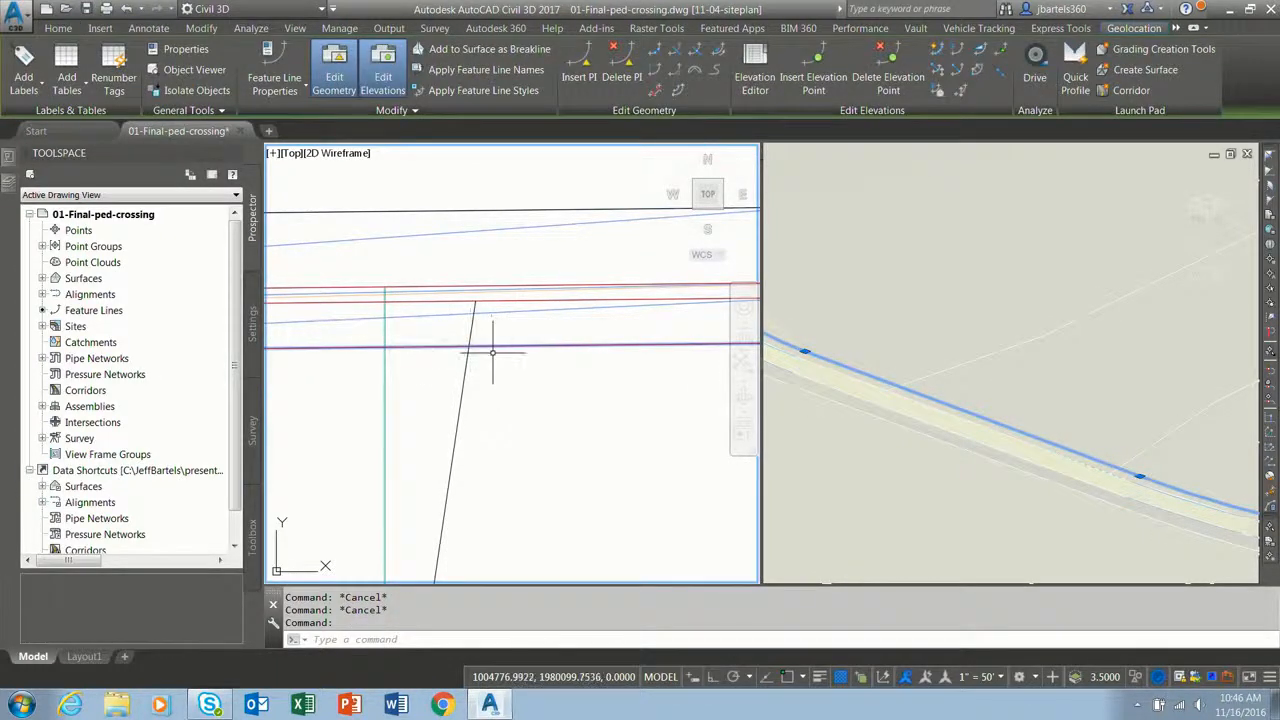
left_click(755, 60)
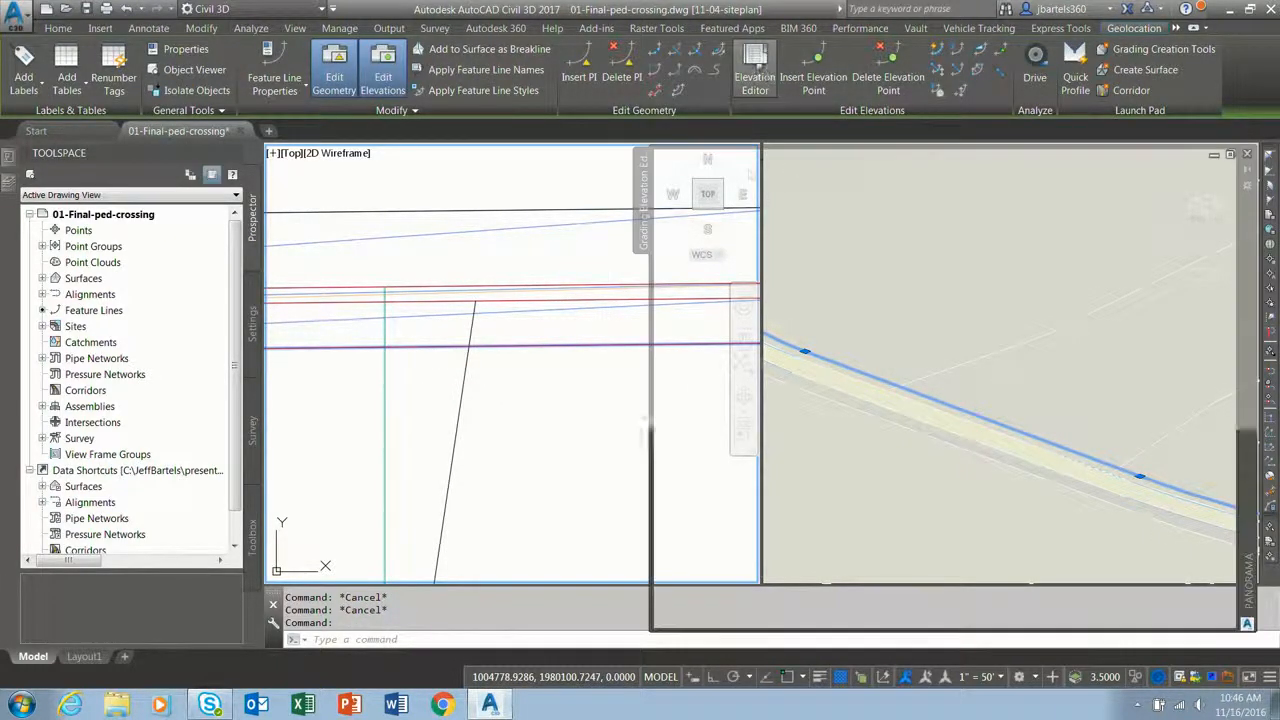
scroll(477, 340, "up", 5)
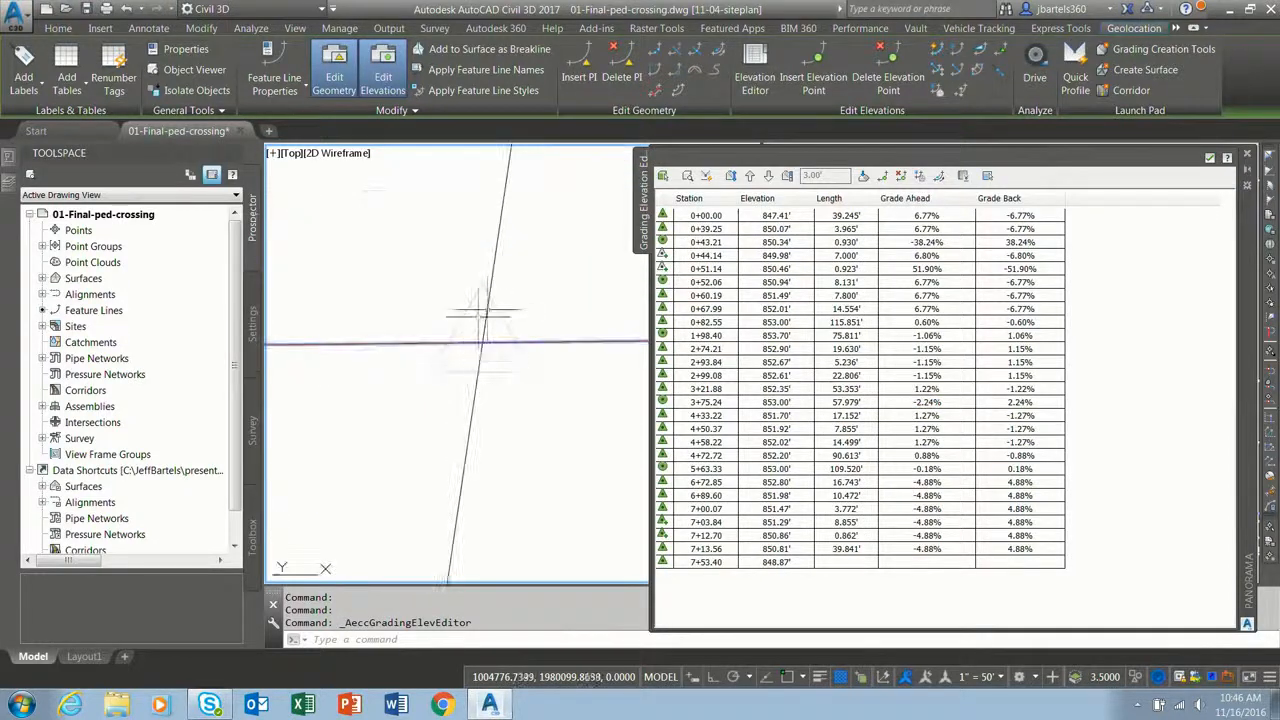
mouse_move(500, 376)
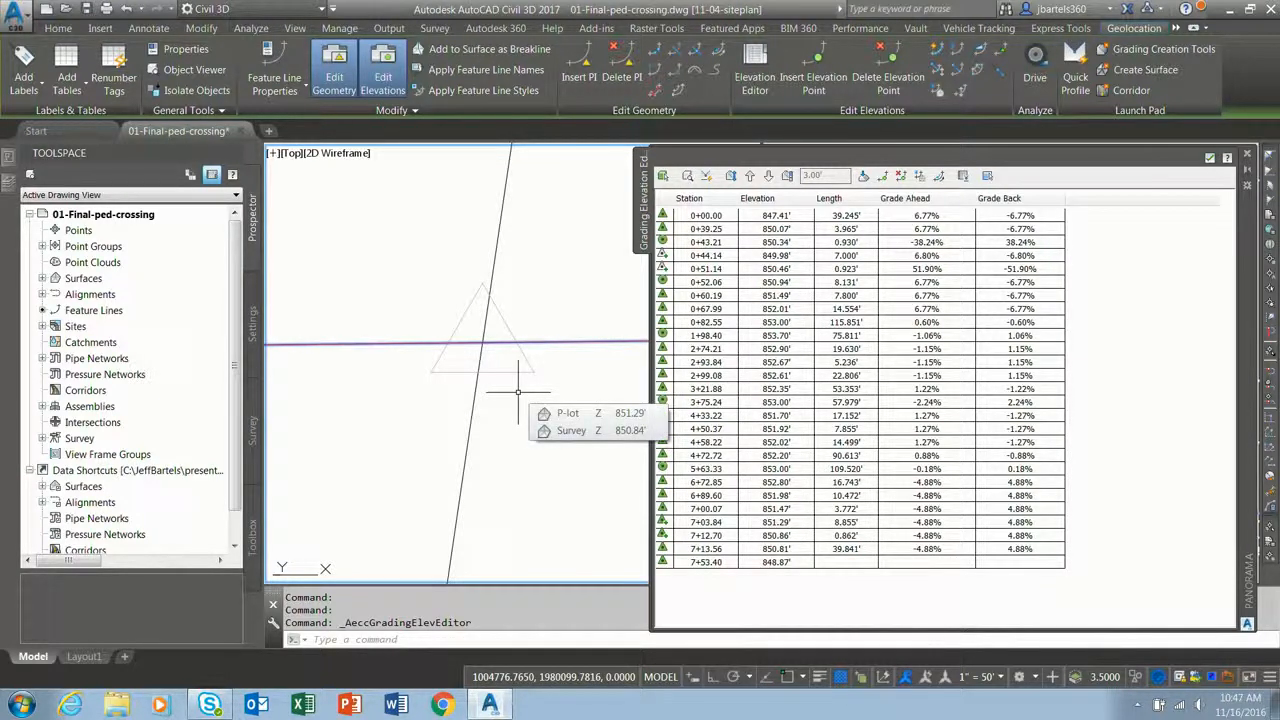
left_click(1246, 156)
key("Escape")
key("Escape")
Add both flared walk edge feature lines to the P-lot surface as standard breaklines, keeping the default weeding and mid-ordinate settings.
scroll(563, 371, "down", 5)
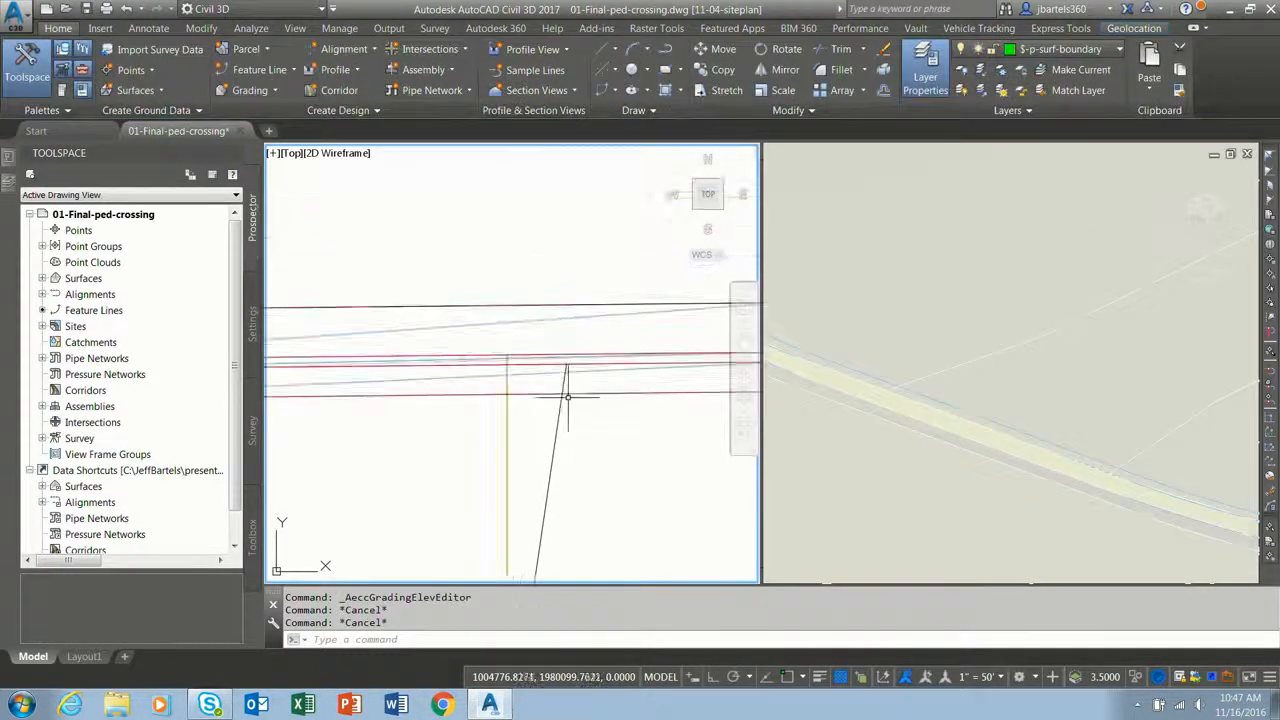
middle_click_drag(657, 392, 614, 343)
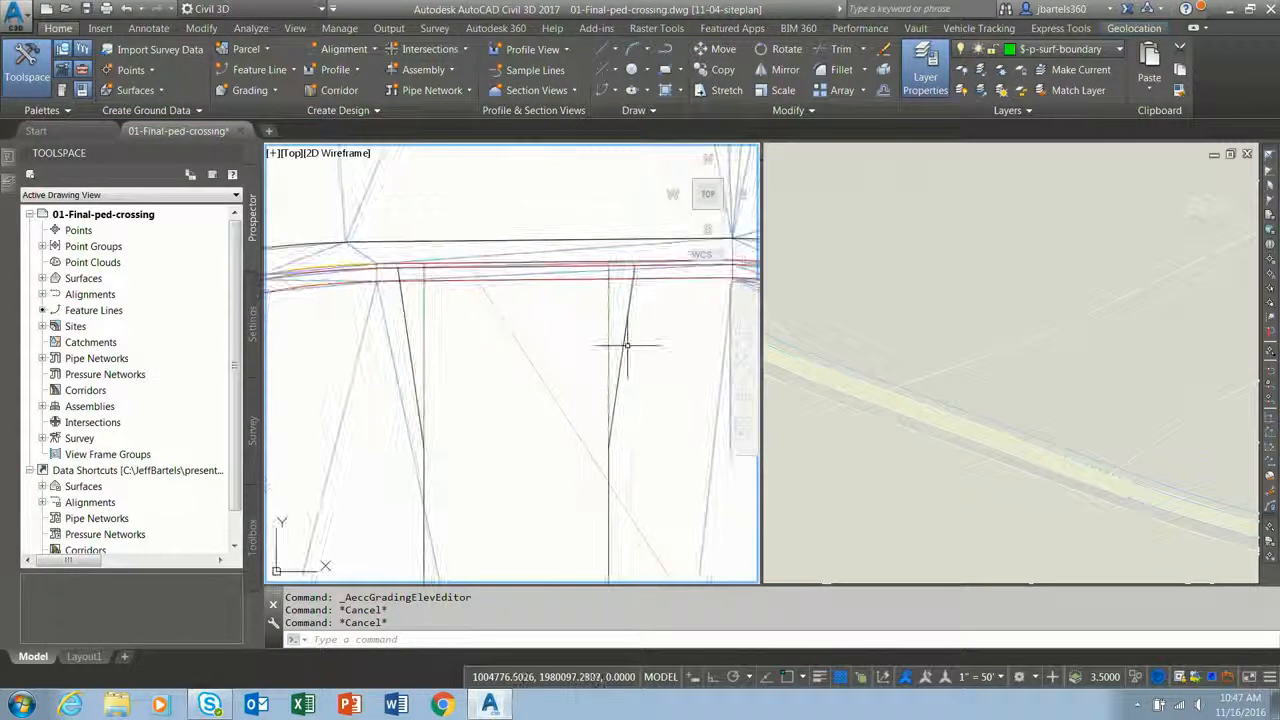
left_click(621, 338)
left_click(409, 339)
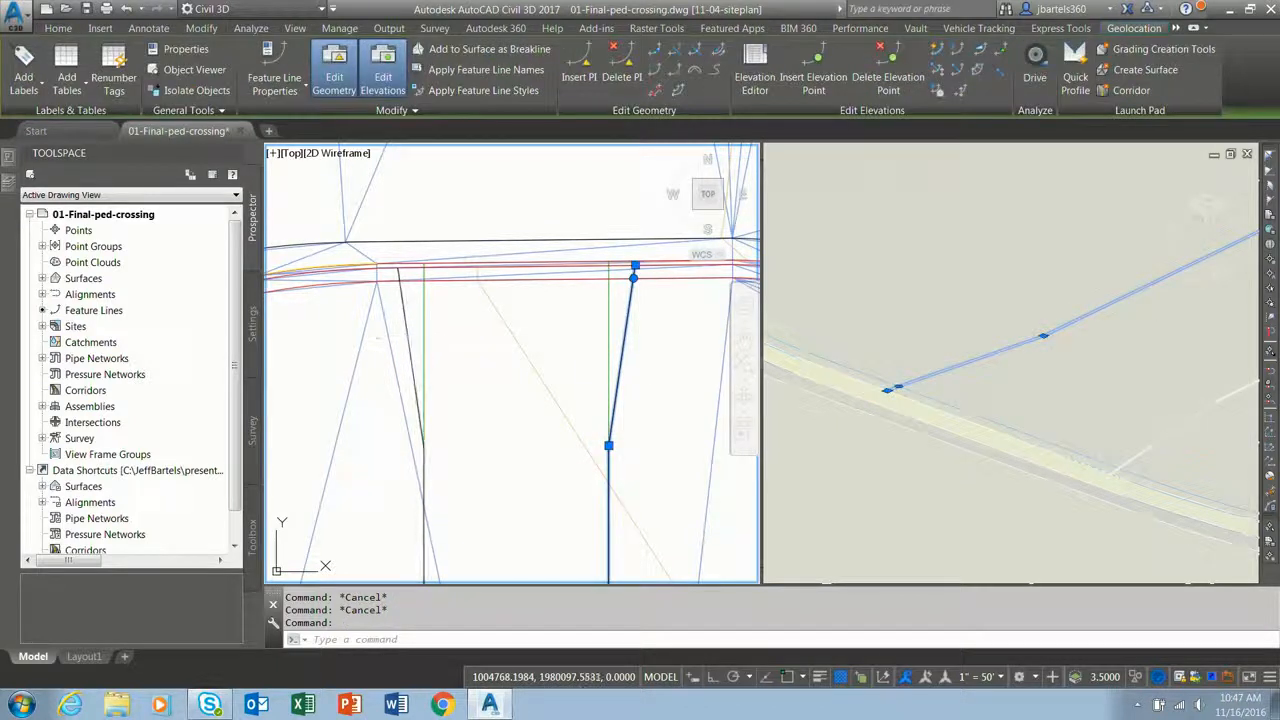
left_click(246, 52)
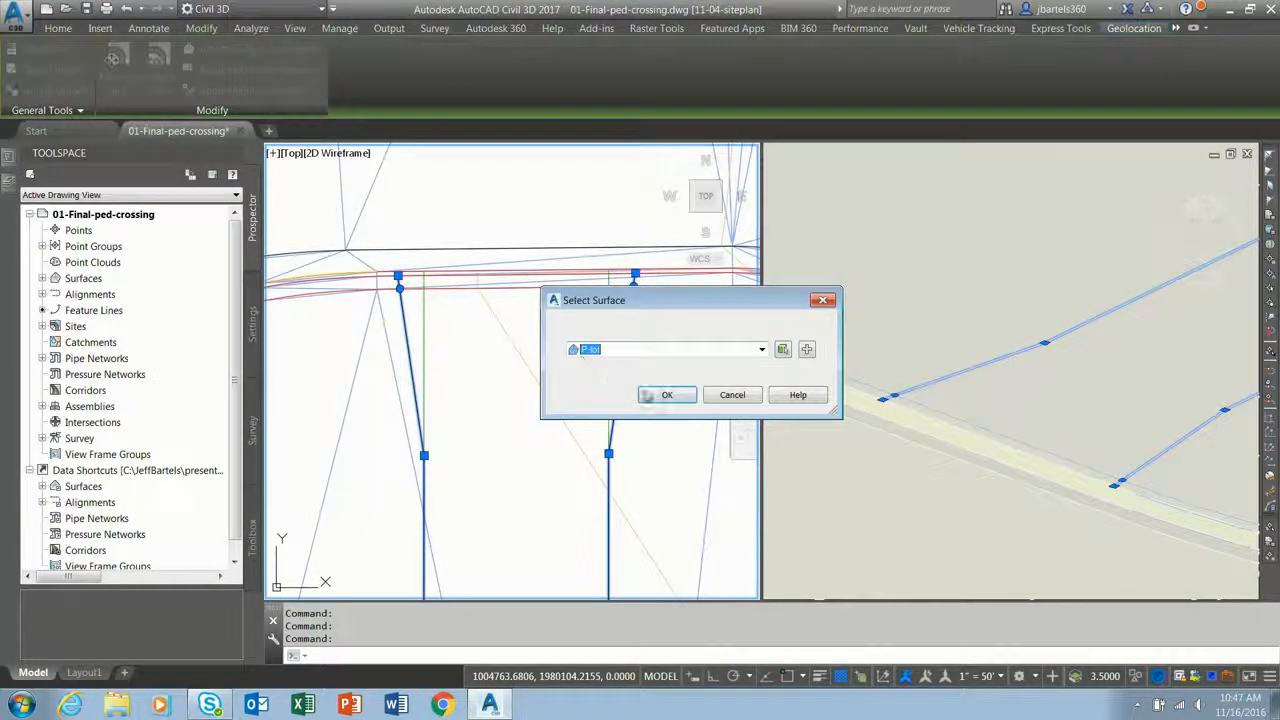
left_click(652, 396)
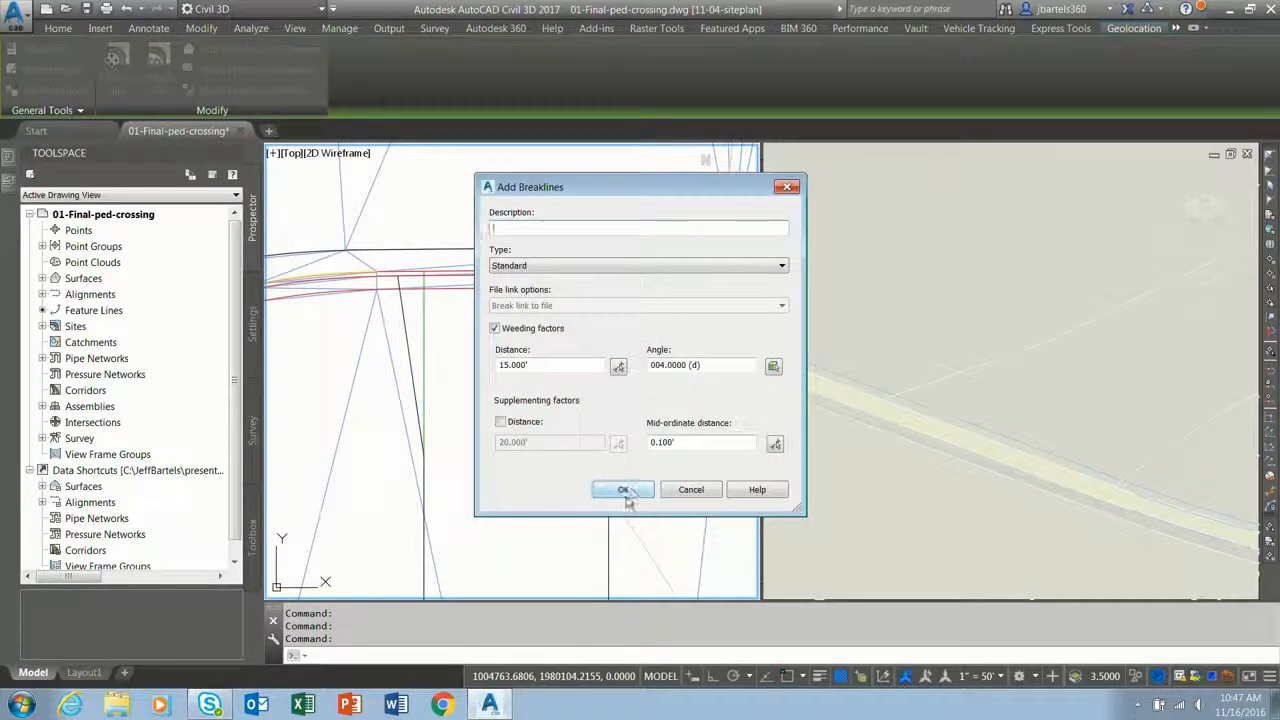
left_click(634, 492)
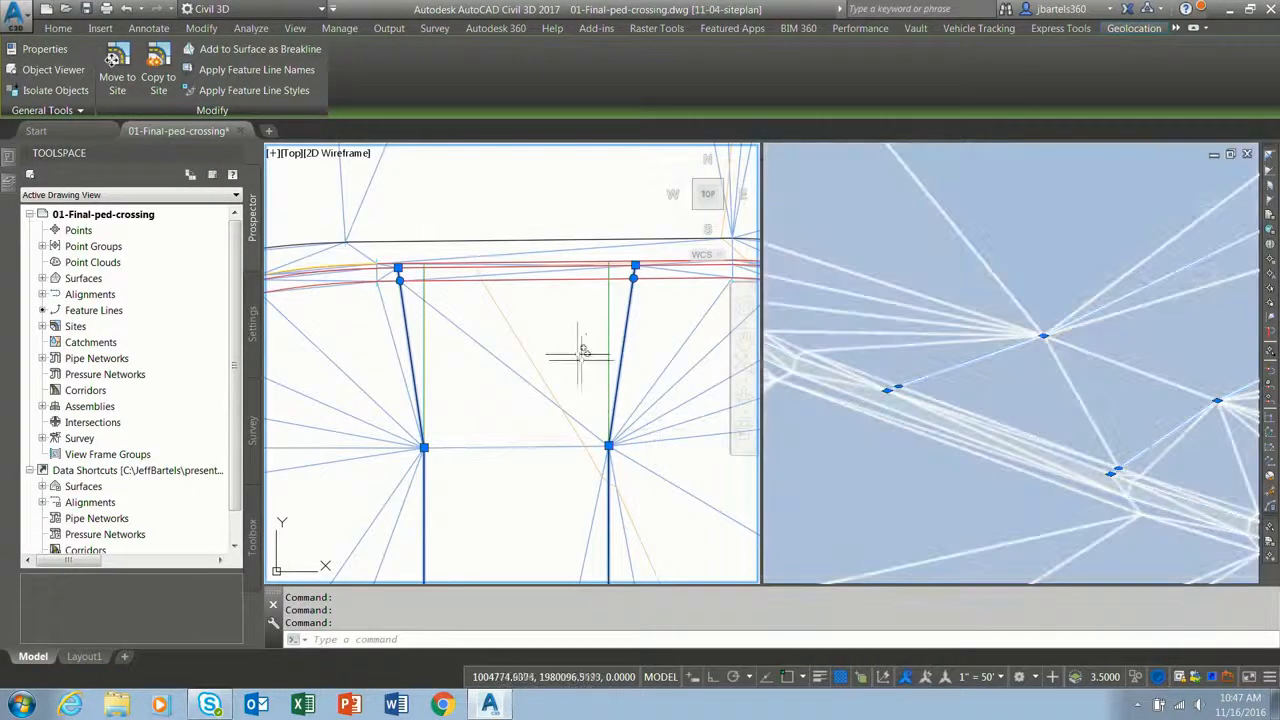
key("Escape")
key("Escape")
key("Escape")
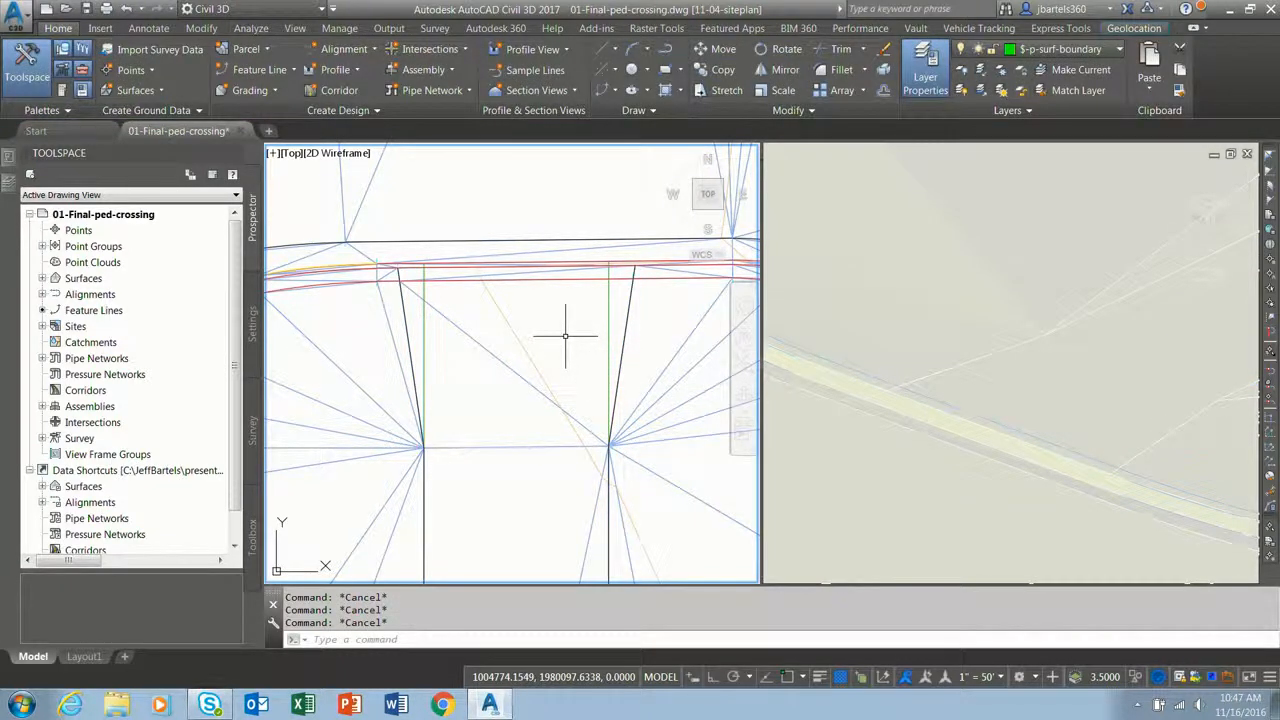
Set up feature lines from the two straight ramp lines, named p-walk-south-lowering with the Next Counter property field.
mouse_move(565, 336)
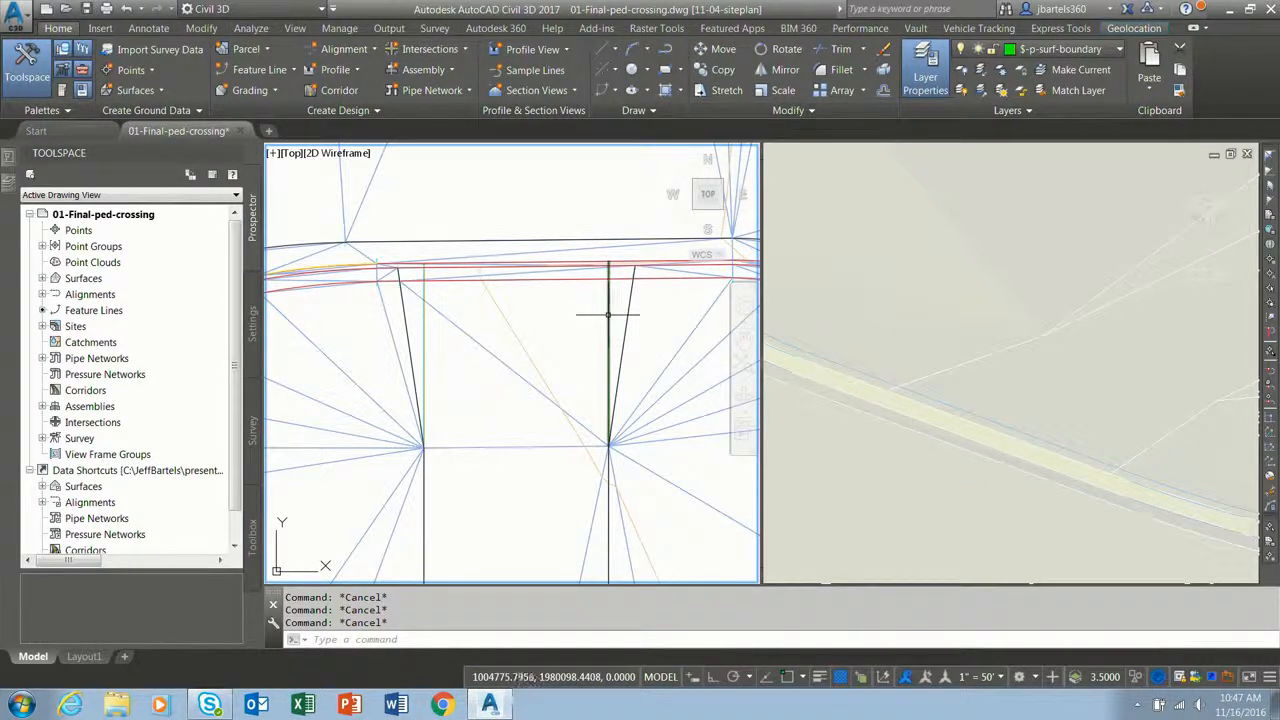
left_click(283, 70)
left_click(286, 130)
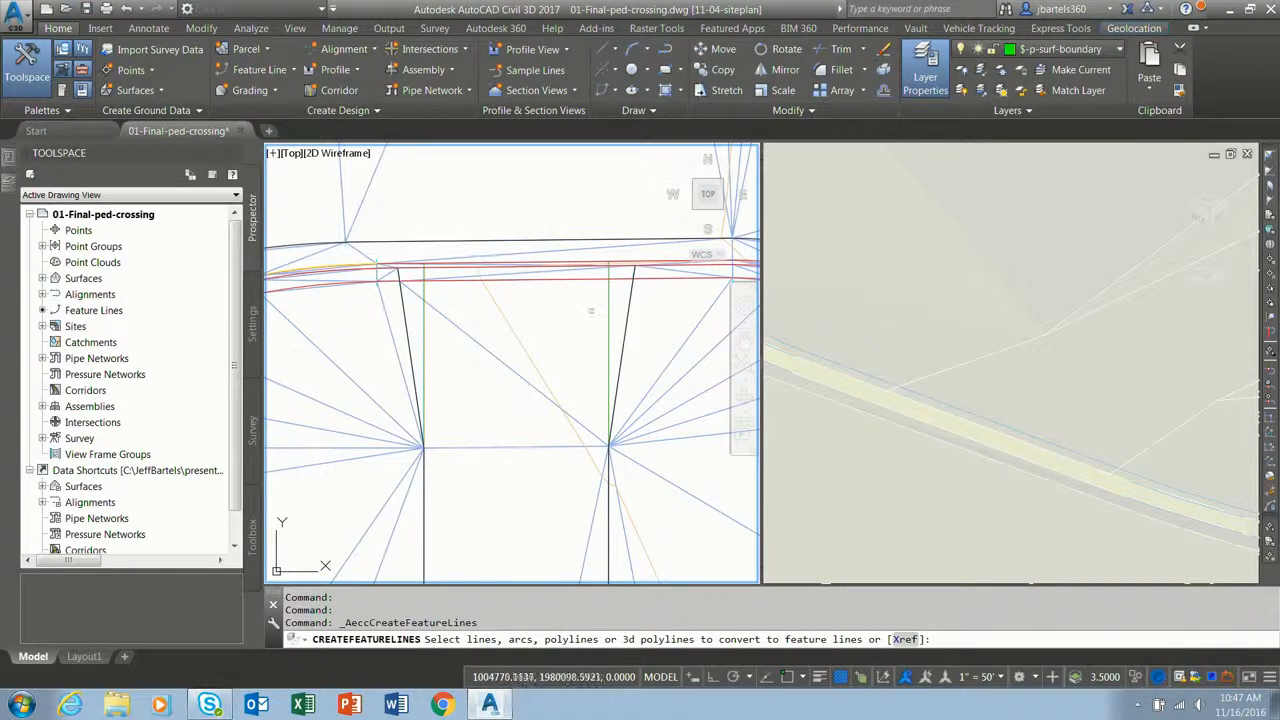
left_click(608, 290)
left_click(423, 308)
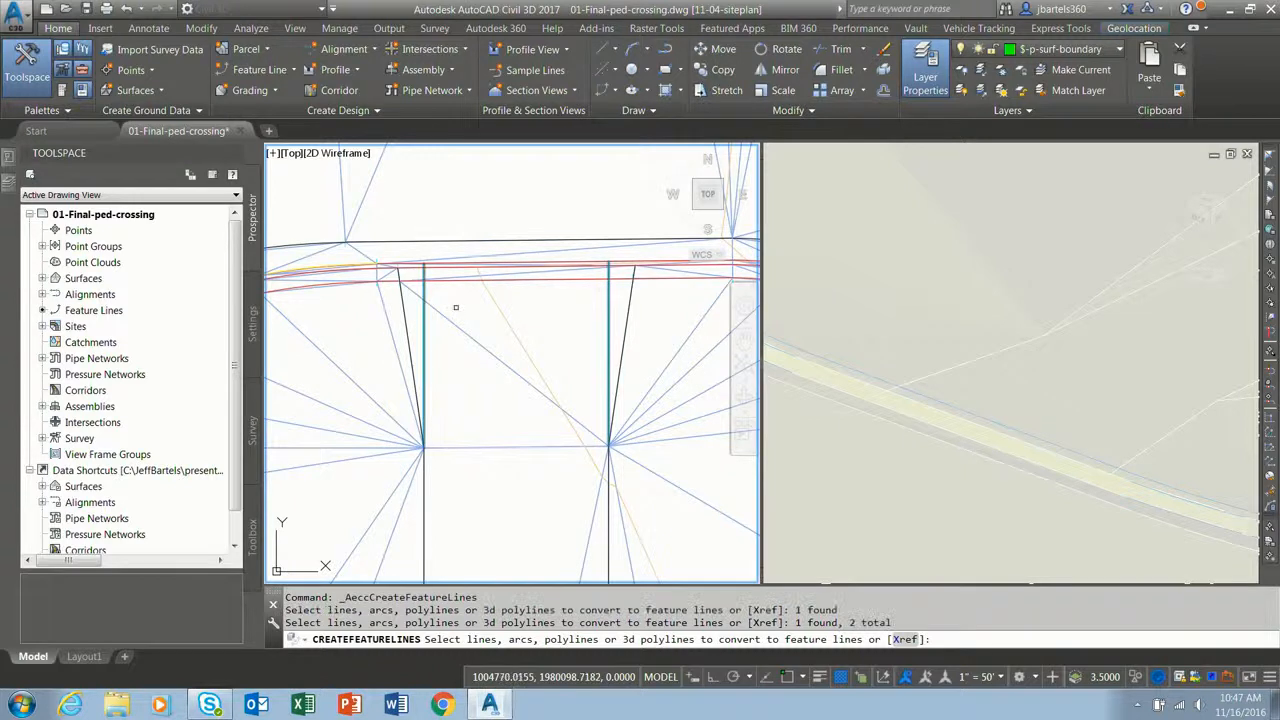
key("Return")
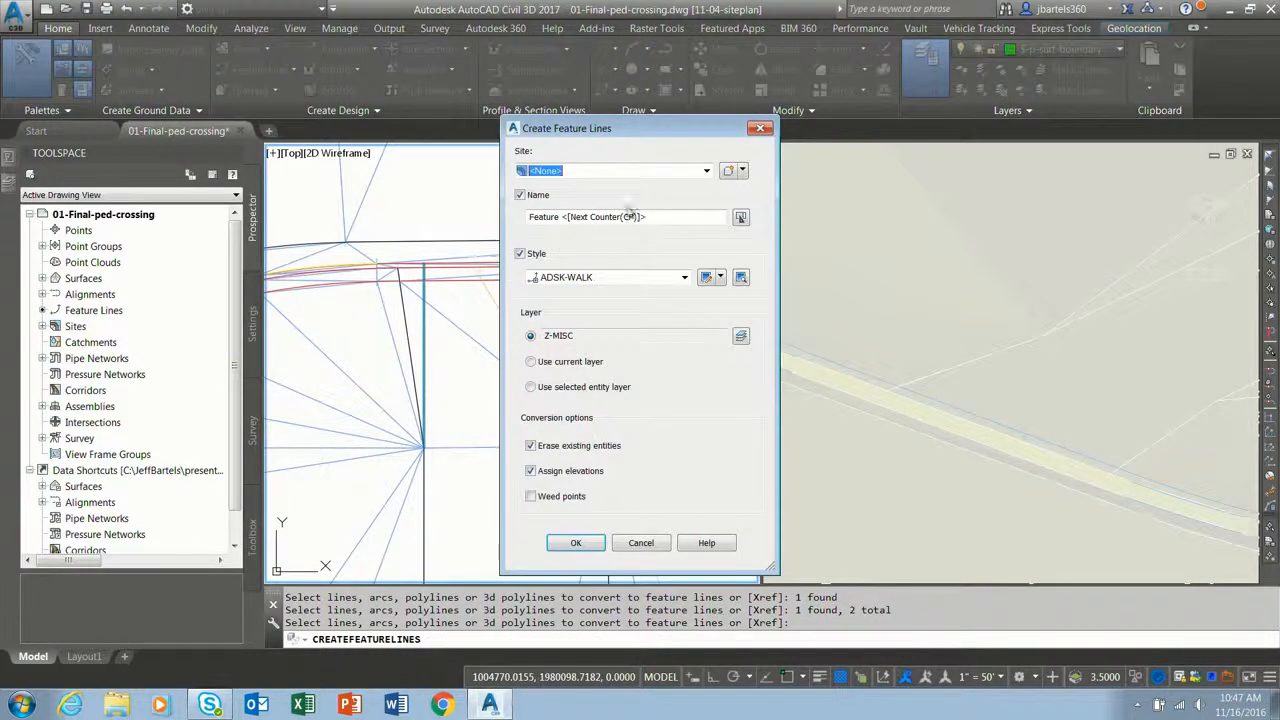
left_click_drag(645, 217, 520, 220)
type("P")
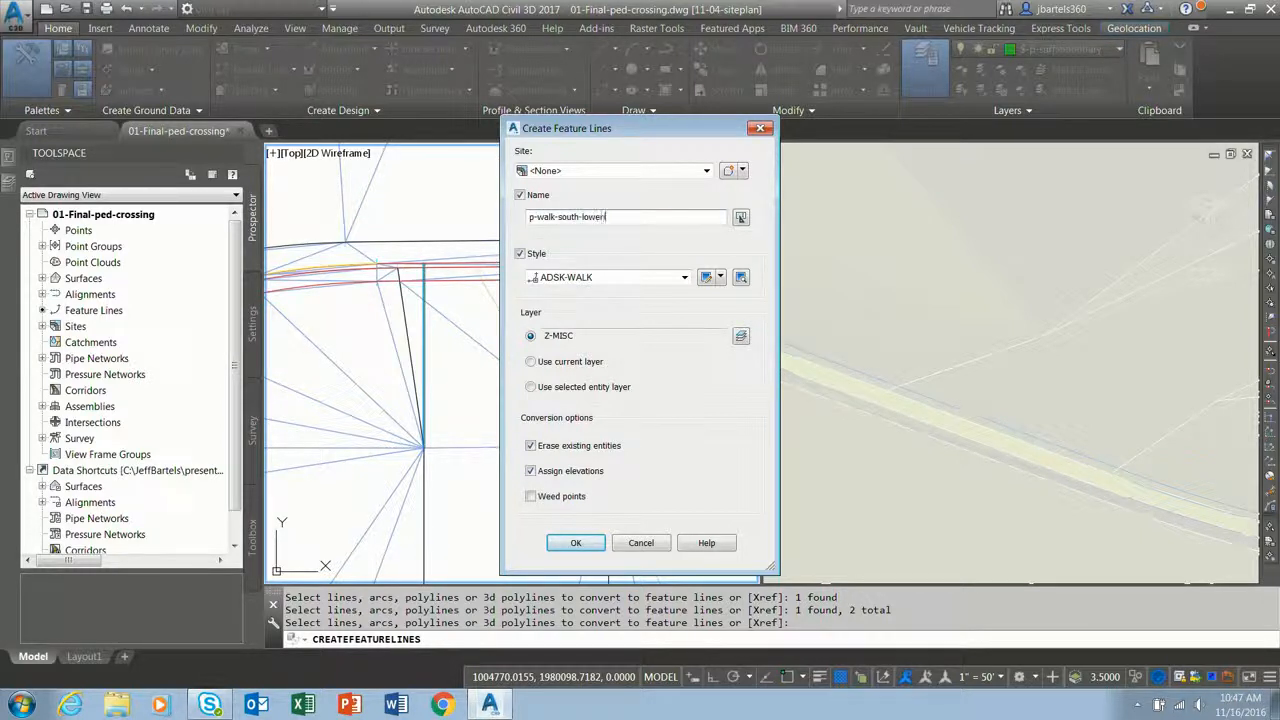
left_click(740, 217)
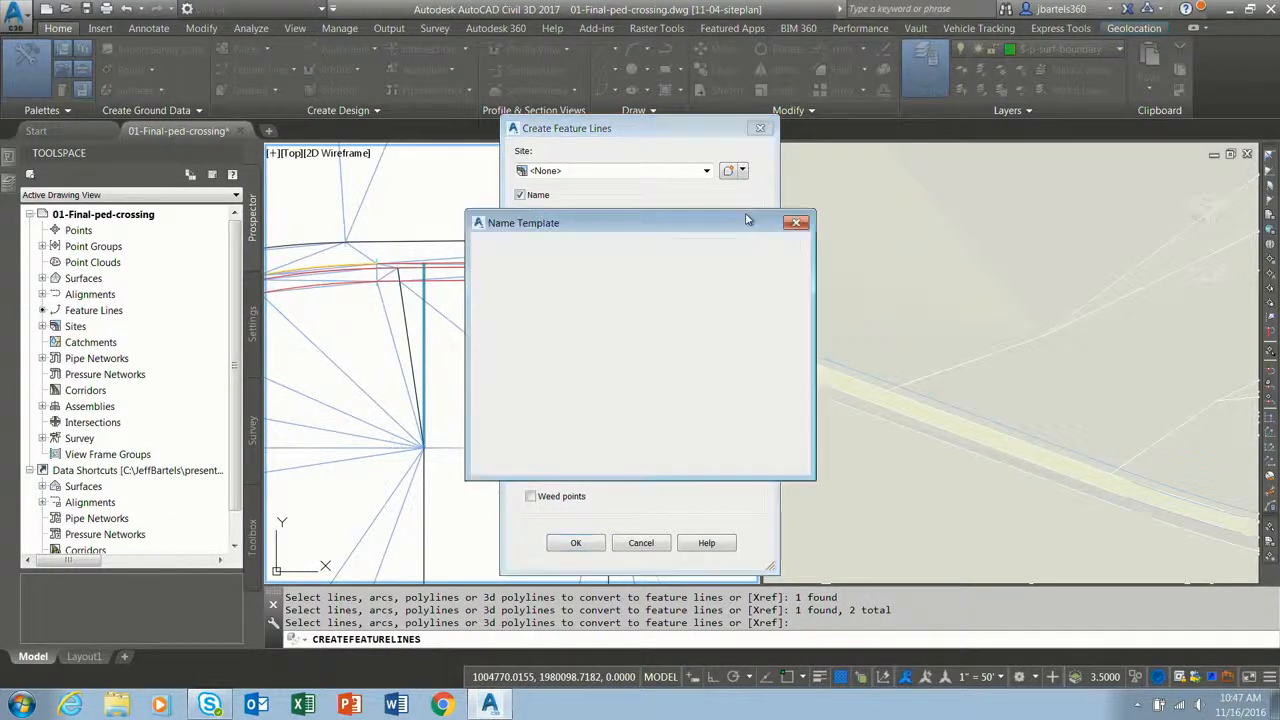
left_click(641, 314)
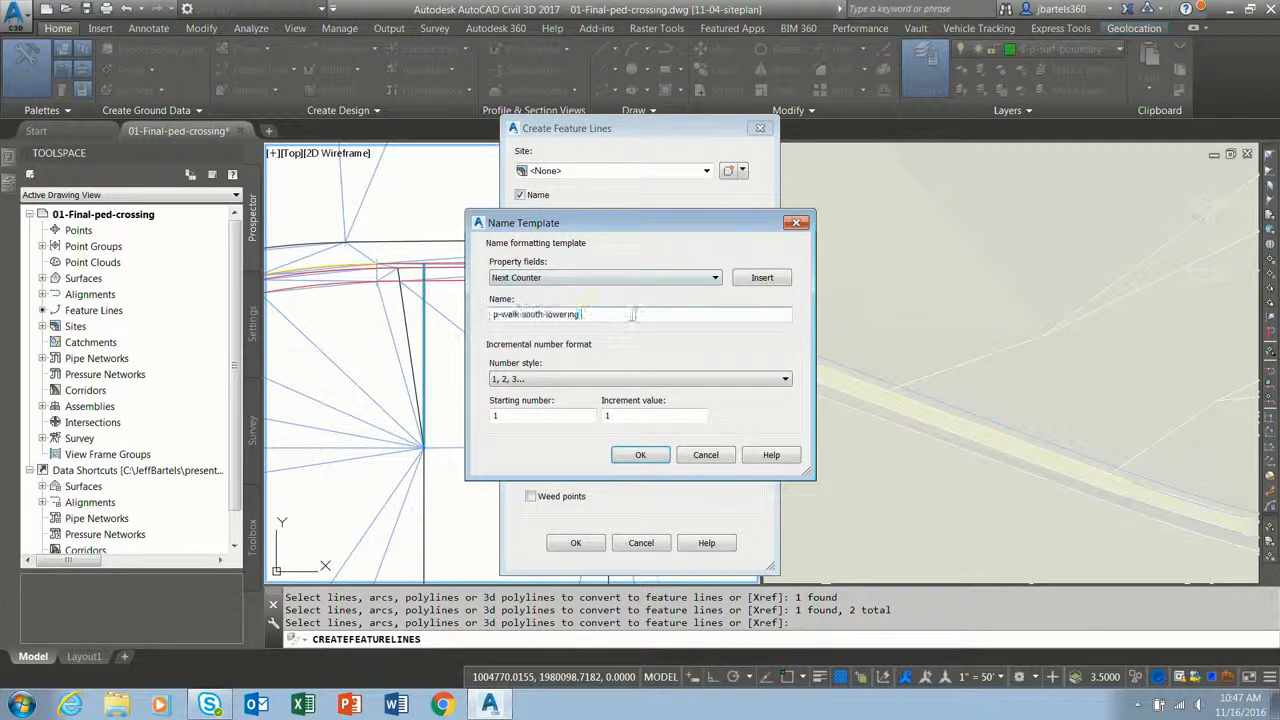
left_click(760, 279)
left_click(640, 454)
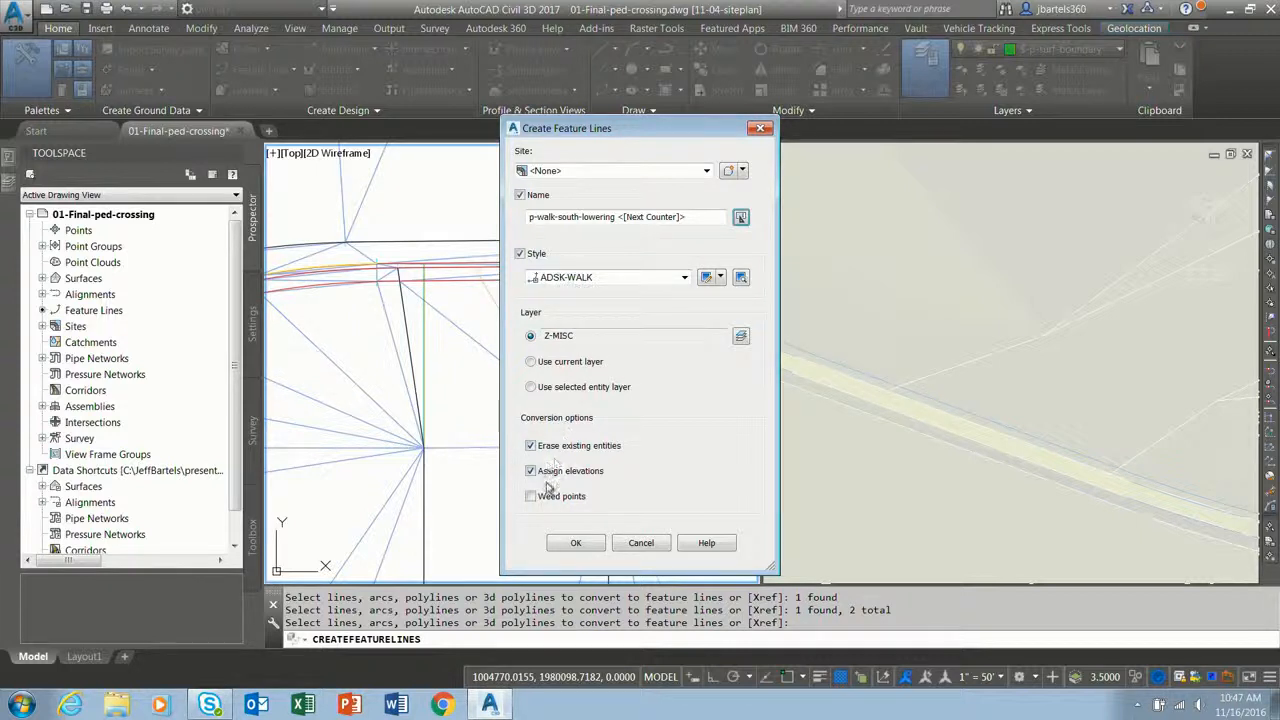
Create the lowering feature lines with elevations from the P-lot surface, without intermediate grade break points, and check one in 3D.
left_click(572, 544)
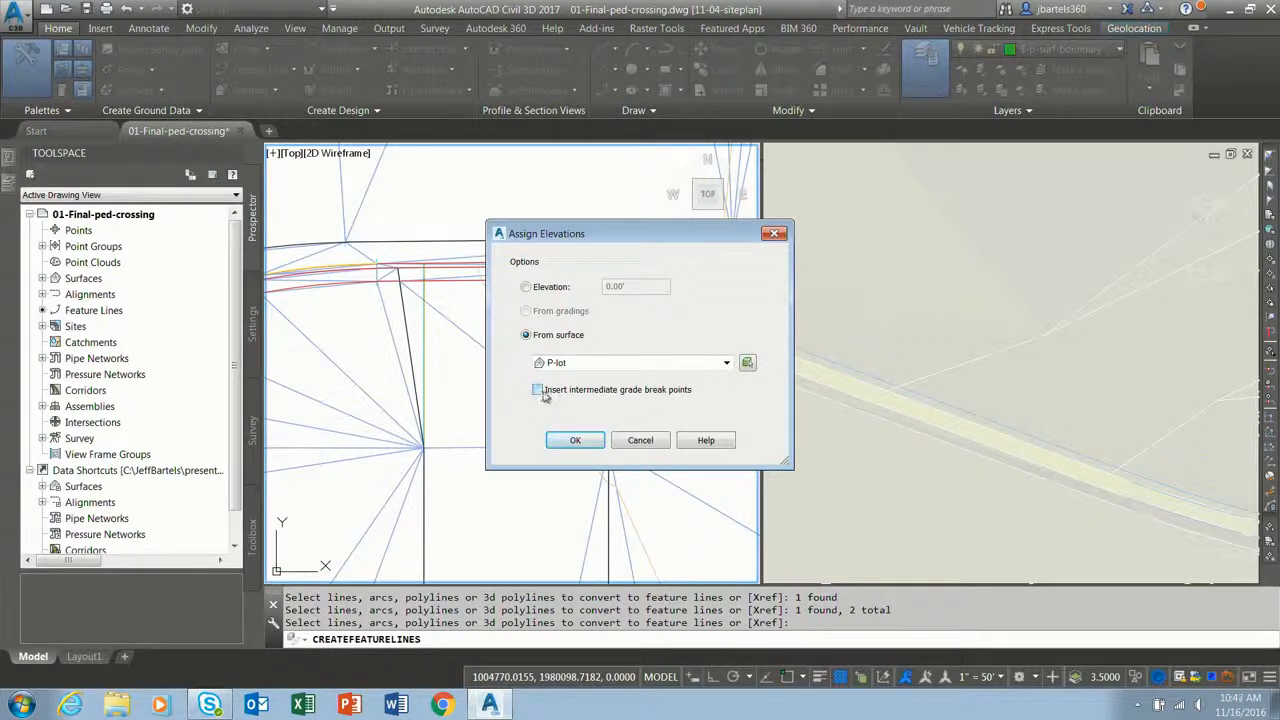
left_click(567, 440)
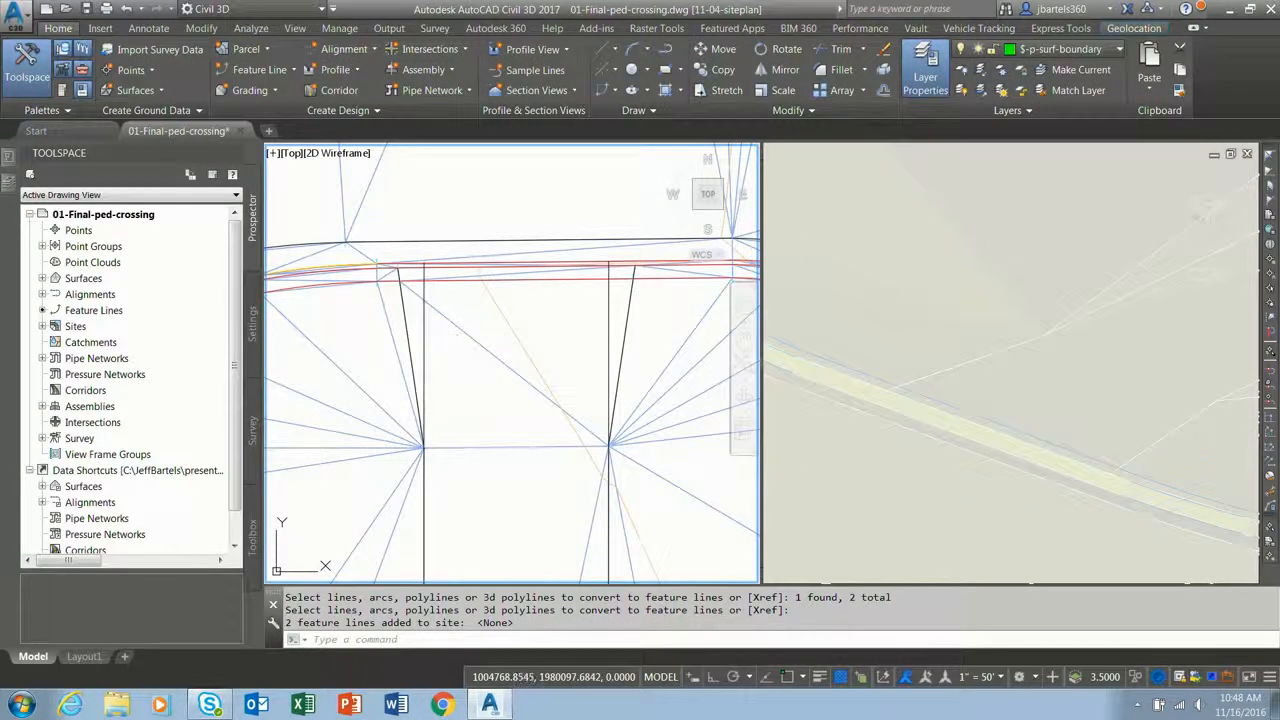
left_click(425, 338)
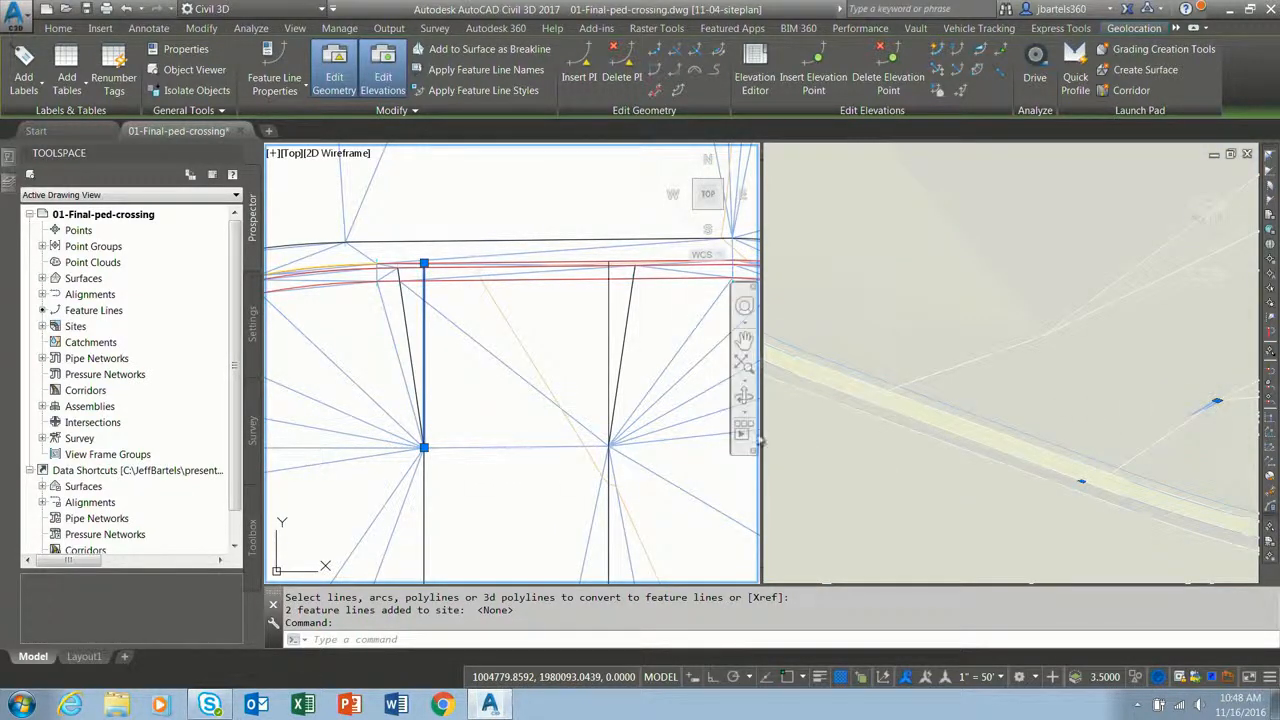
key("Escape")
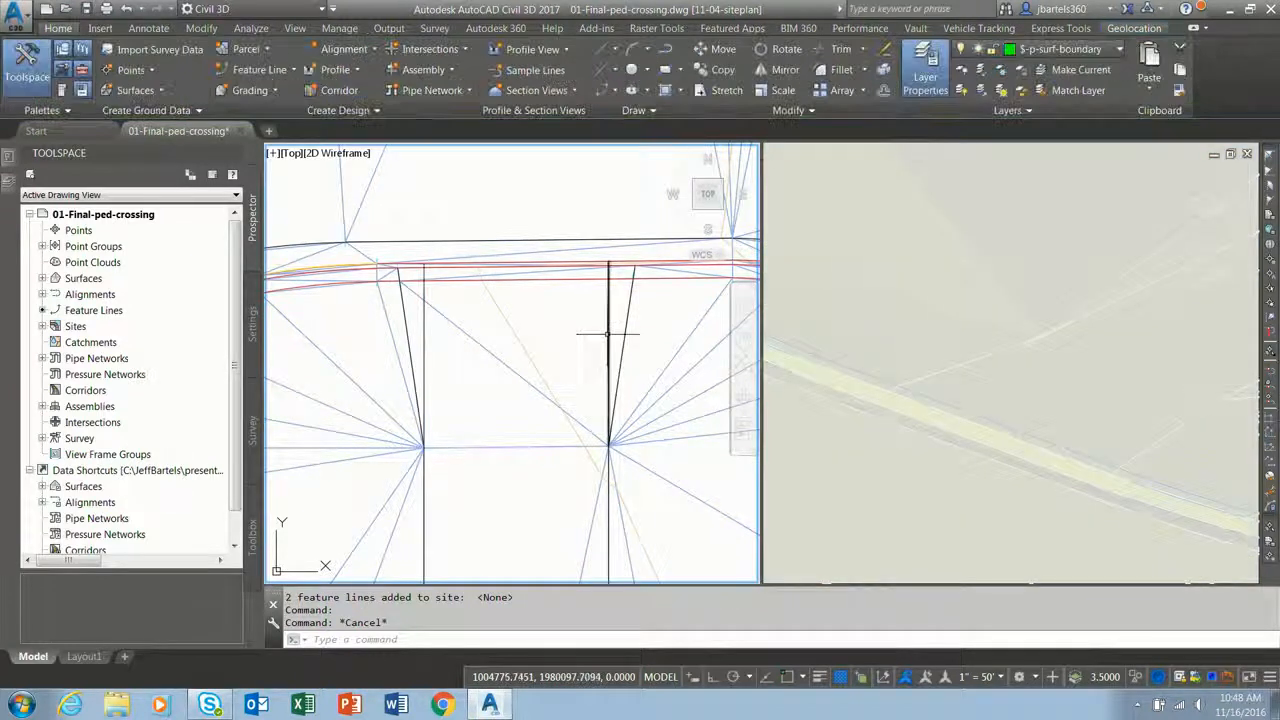
Select the two straight lowering feature lines between the flared walk edges.
left_click(608, 335)
left_click(425, 325)
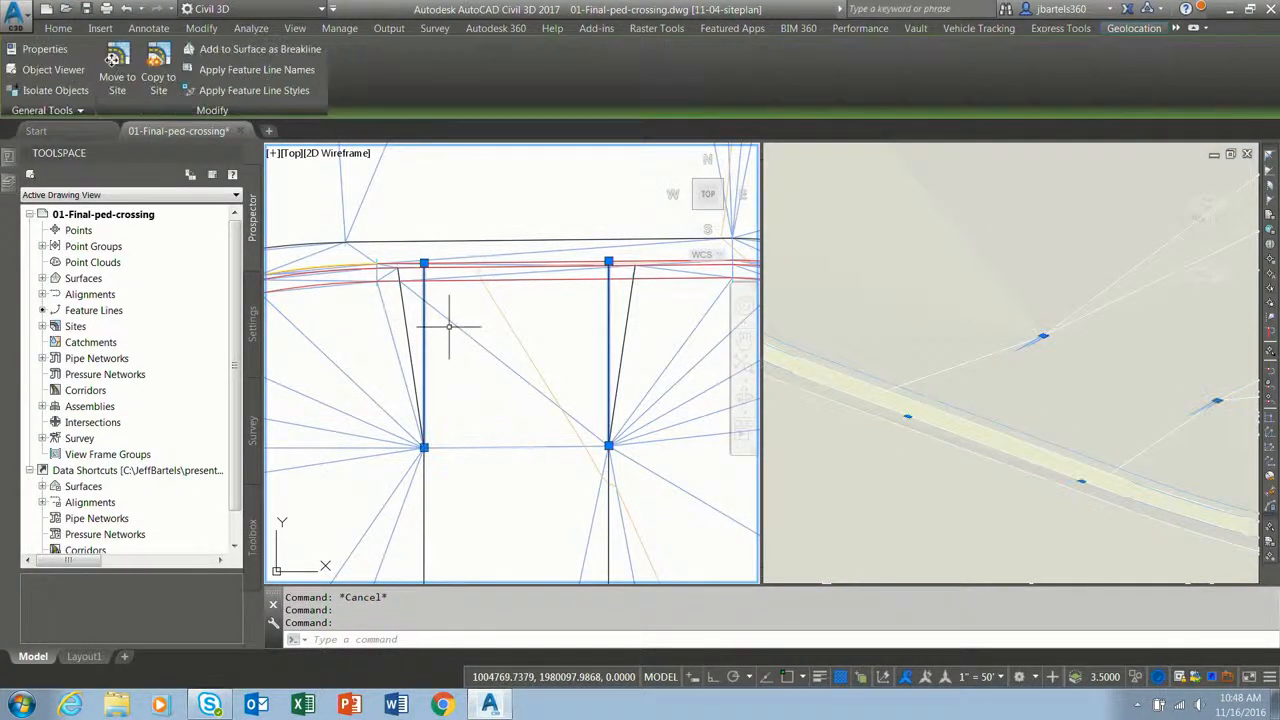
Move the two selected vertical feature lines of the pedestrian crossing to site P-LOT-CG.
left_click(137, 75)
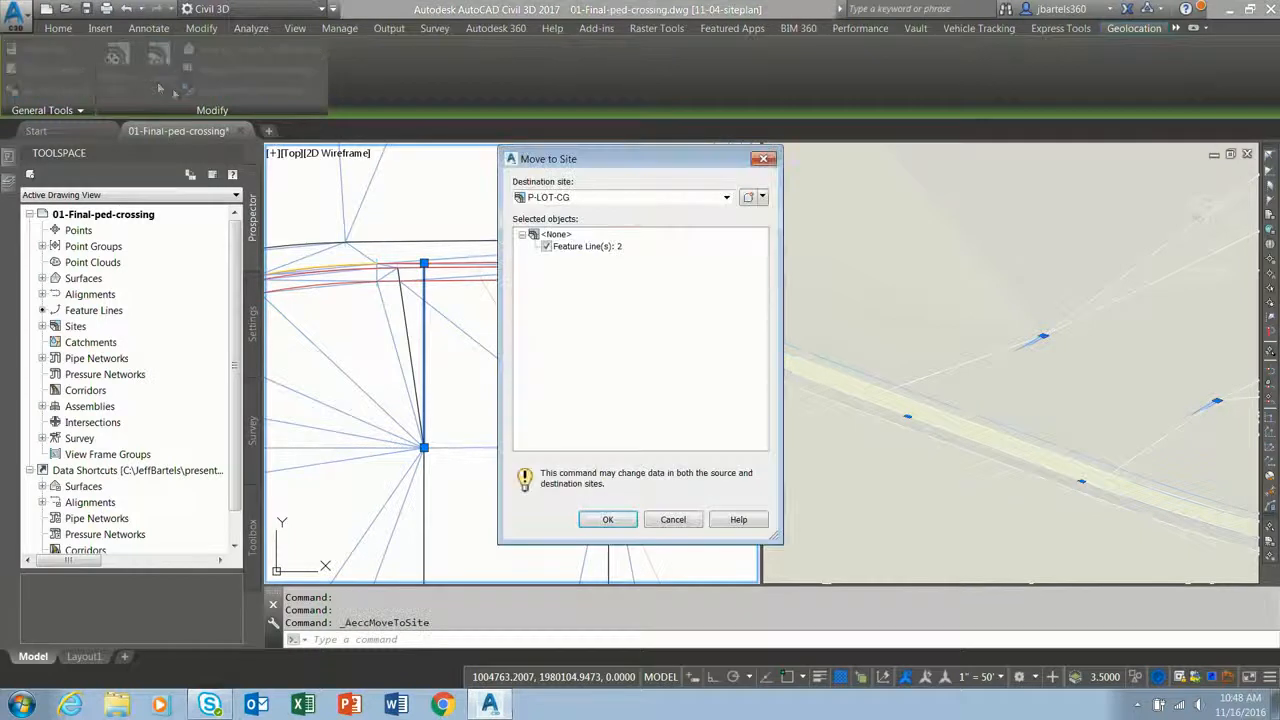
left_click(547, 203)
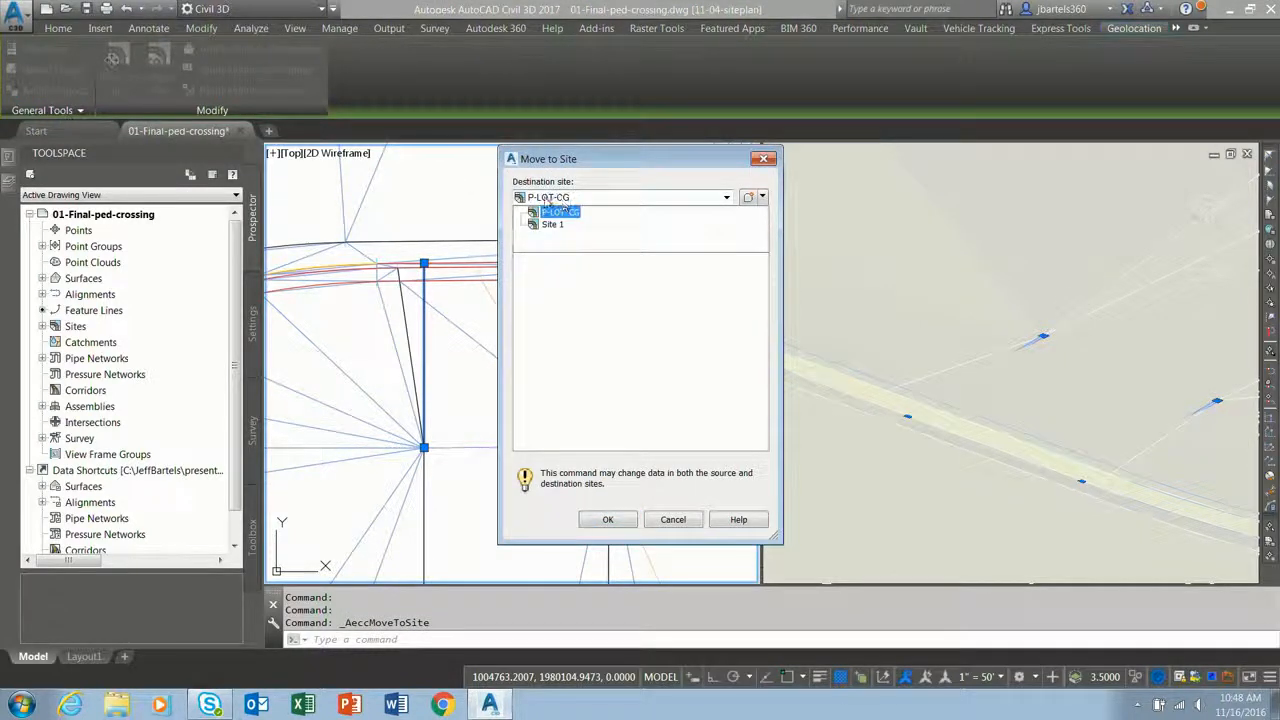
left_click(547, 210)
left_click(607, 519)
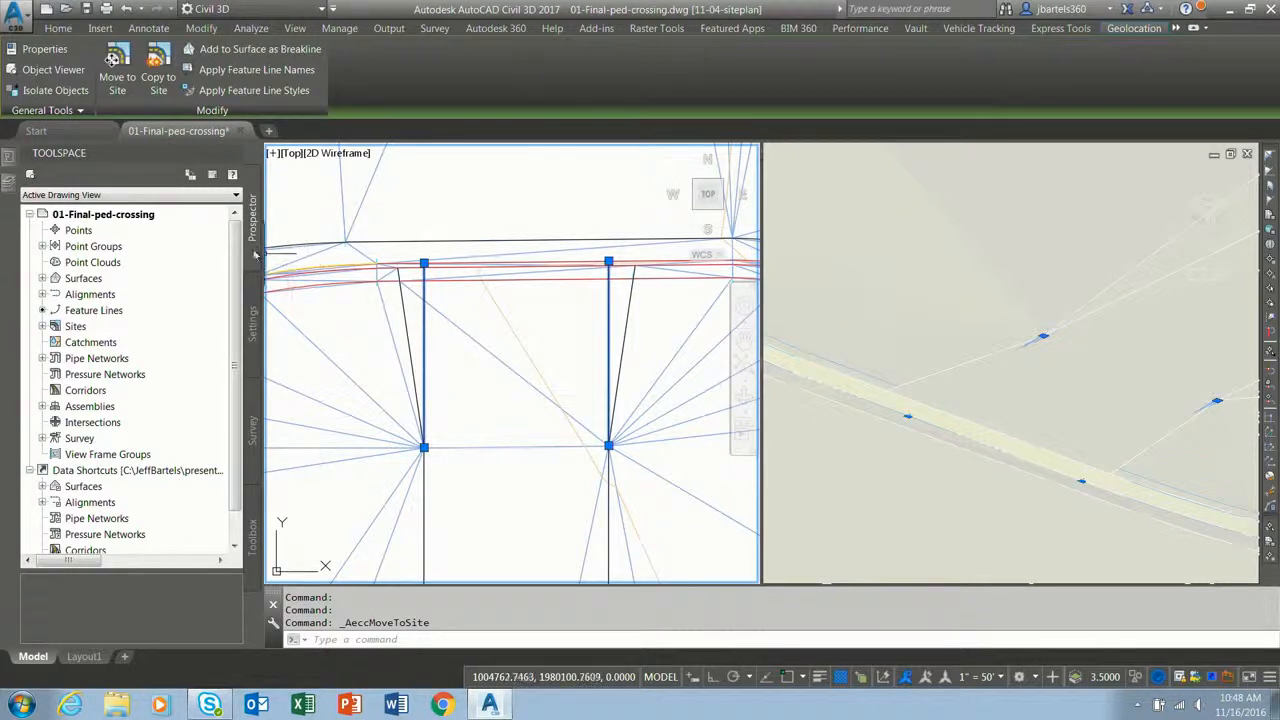
Rebuild the P-lot surface, check the crossing ramps in the 3D view and clear the feature line selection.
left_click(42, 278)
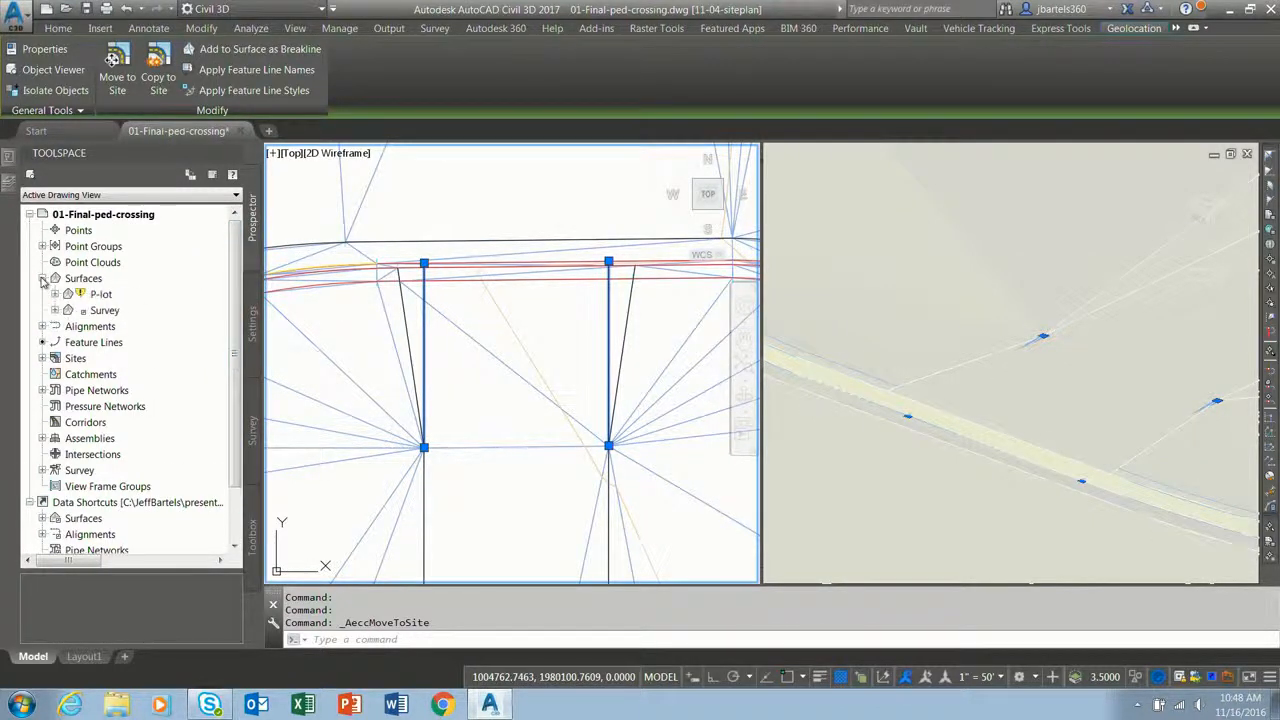
right_click(98, 294)
left_click(140, 336)
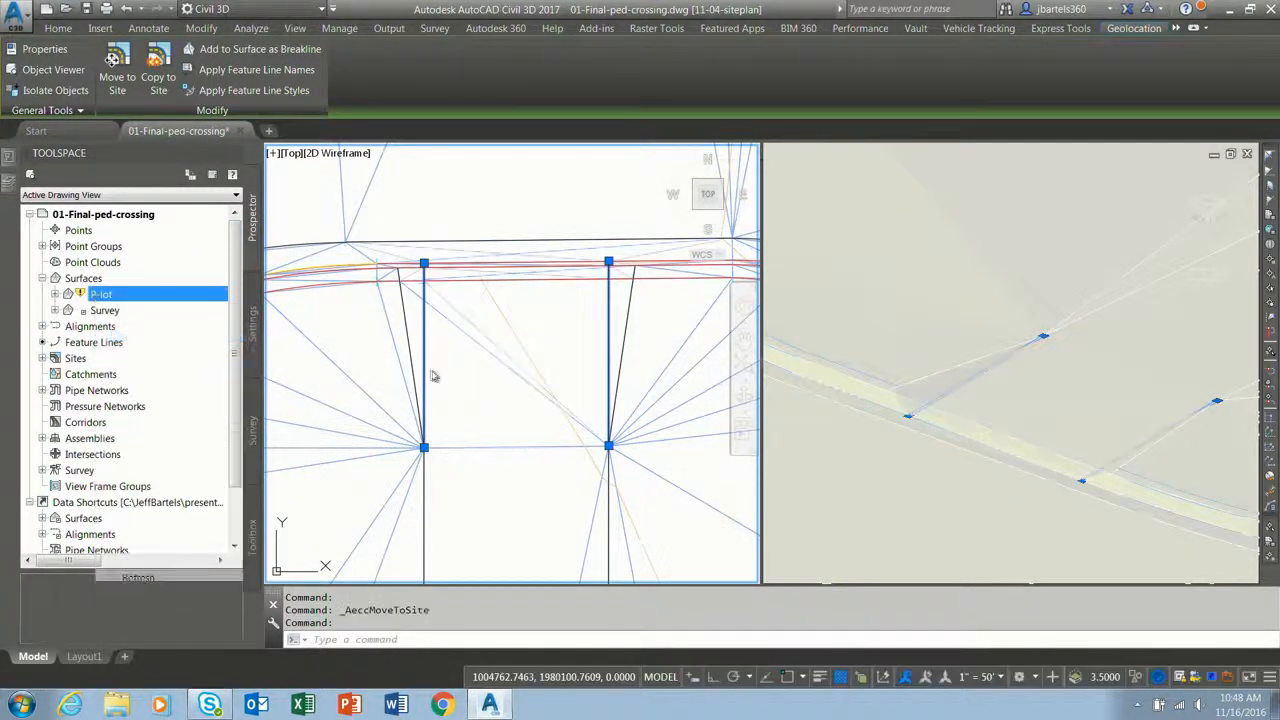
left_click(905, 472)
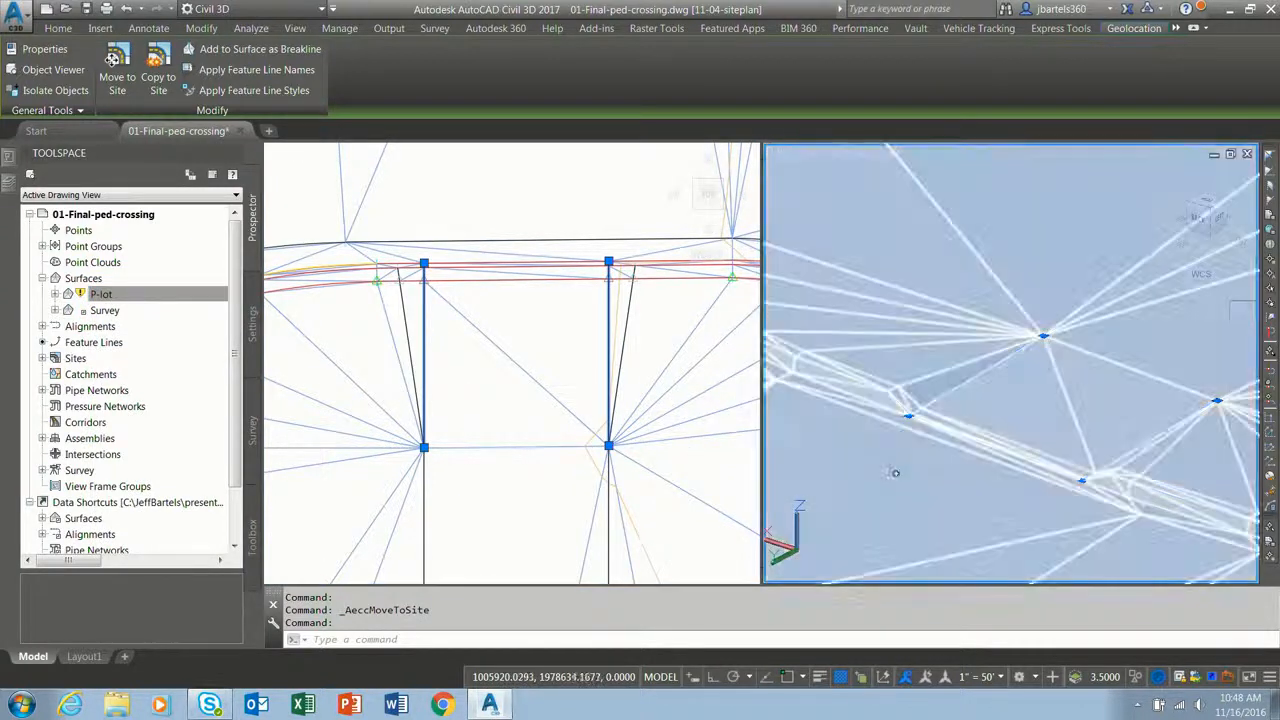
middle_click_drag(886, 460, 893, 426, "shift")
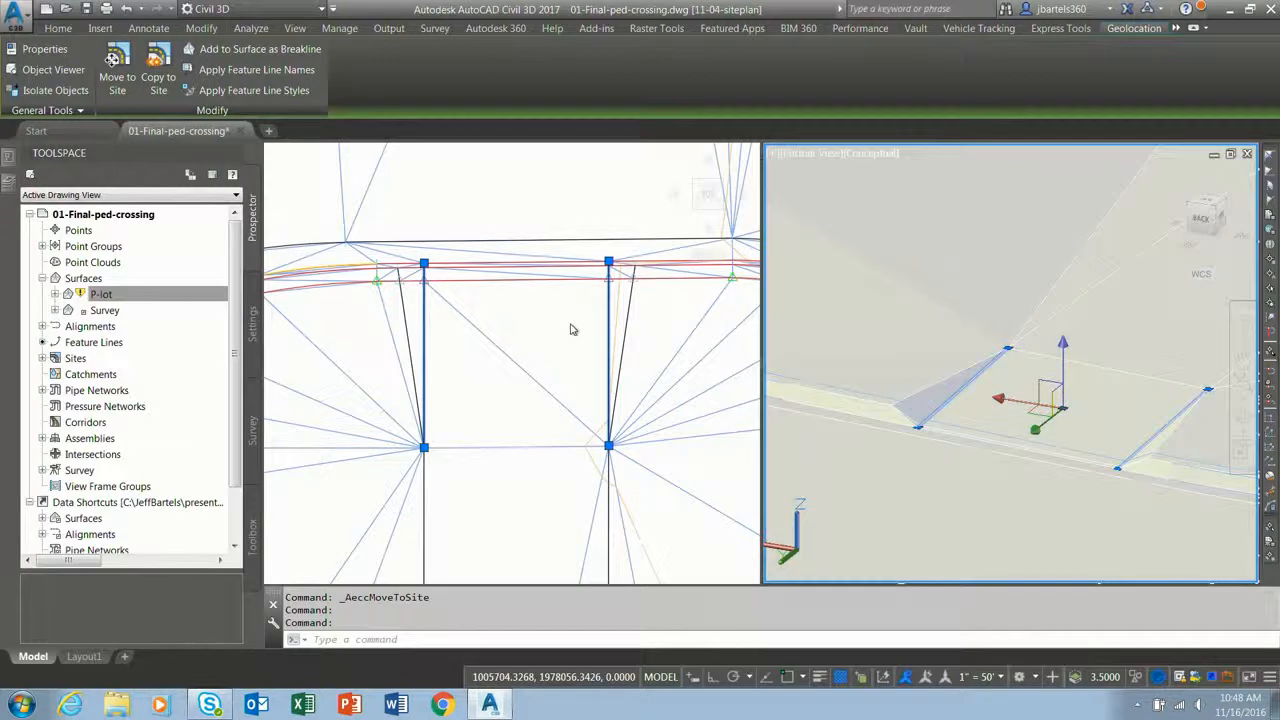
key("Escape")
key("Escape")
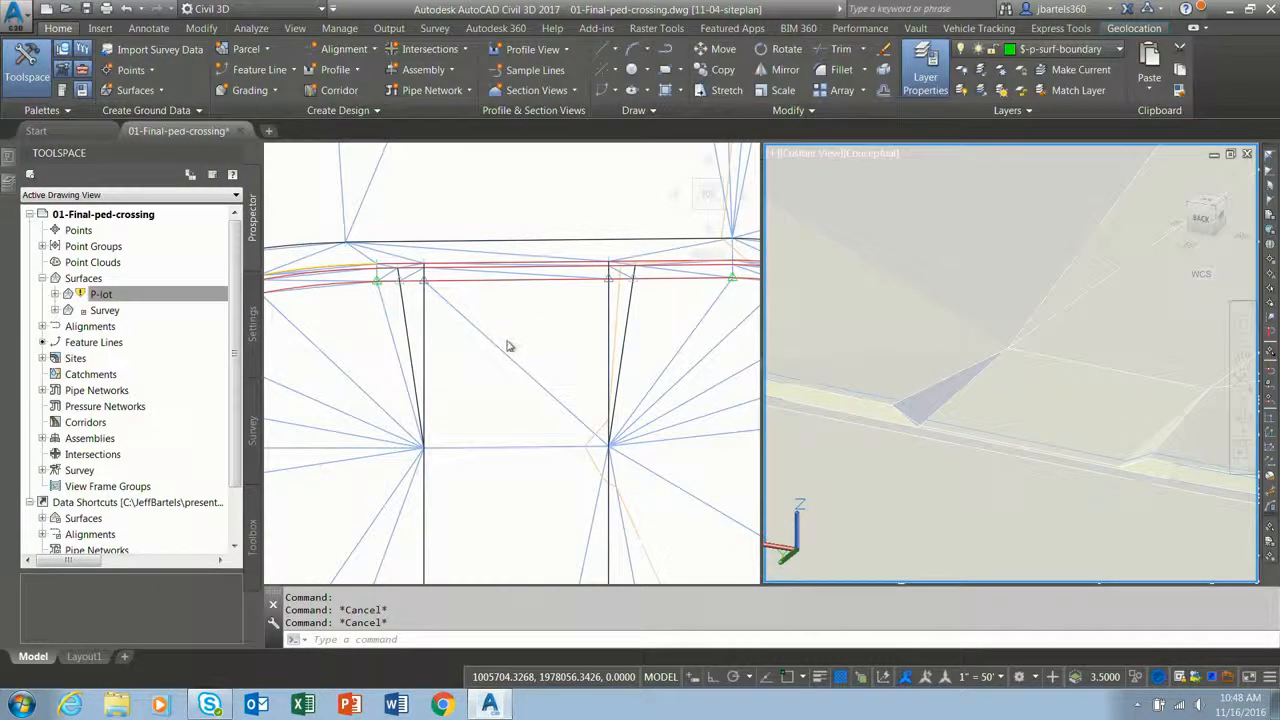
Set the P-lot surface's style to ADSK-NO DISPLAY and deselect the surface.
left_click(509, 343)
left_click(497, 350)
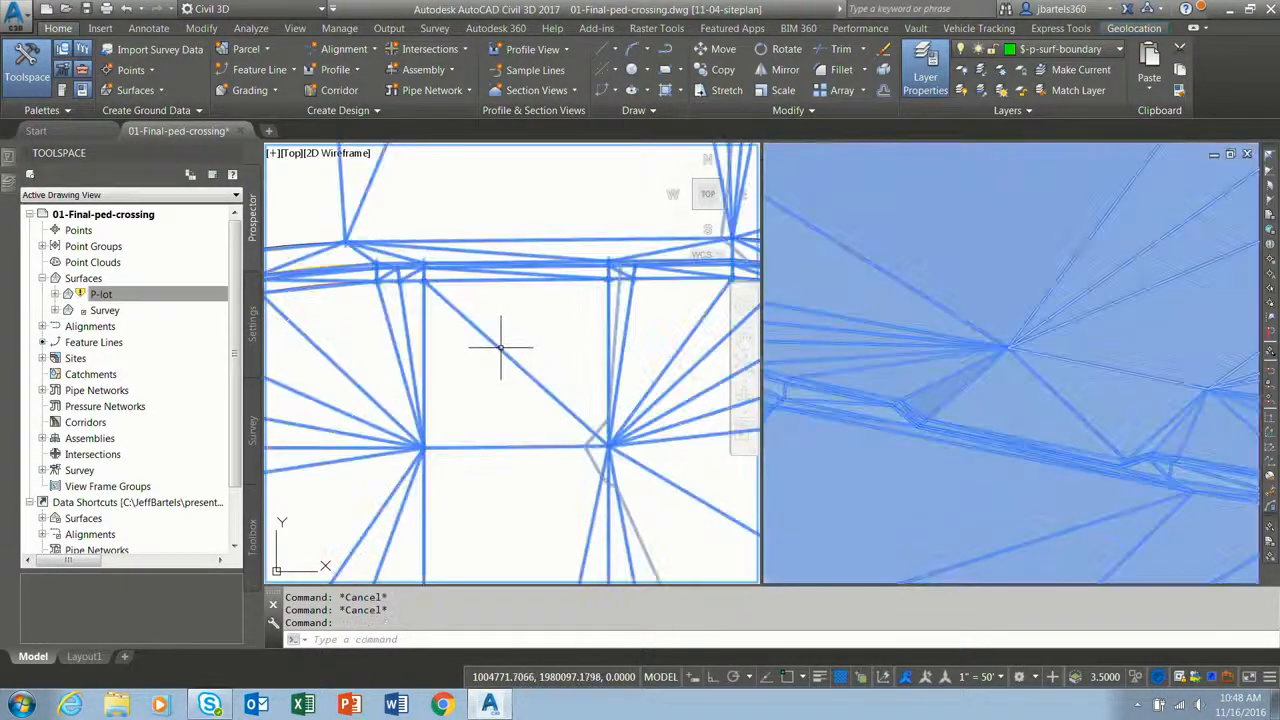
key("ctrl+1")
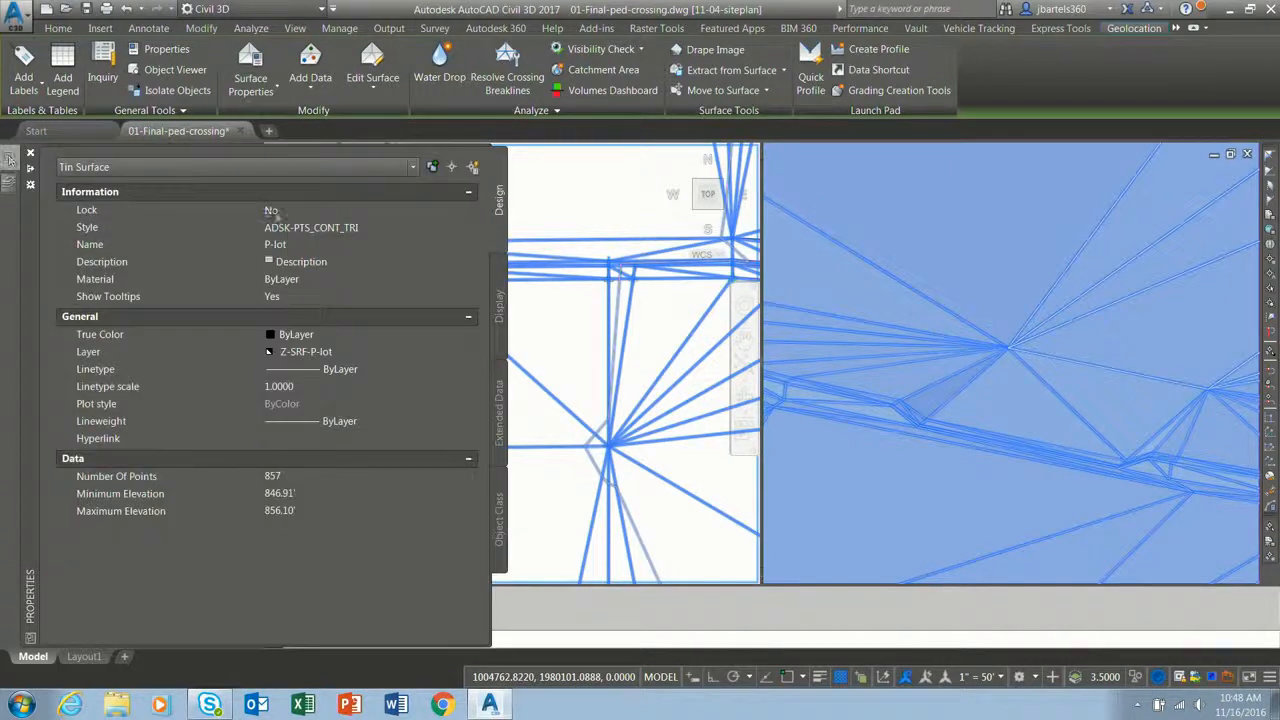
left_click(330, 228)
left_click(466, 229)
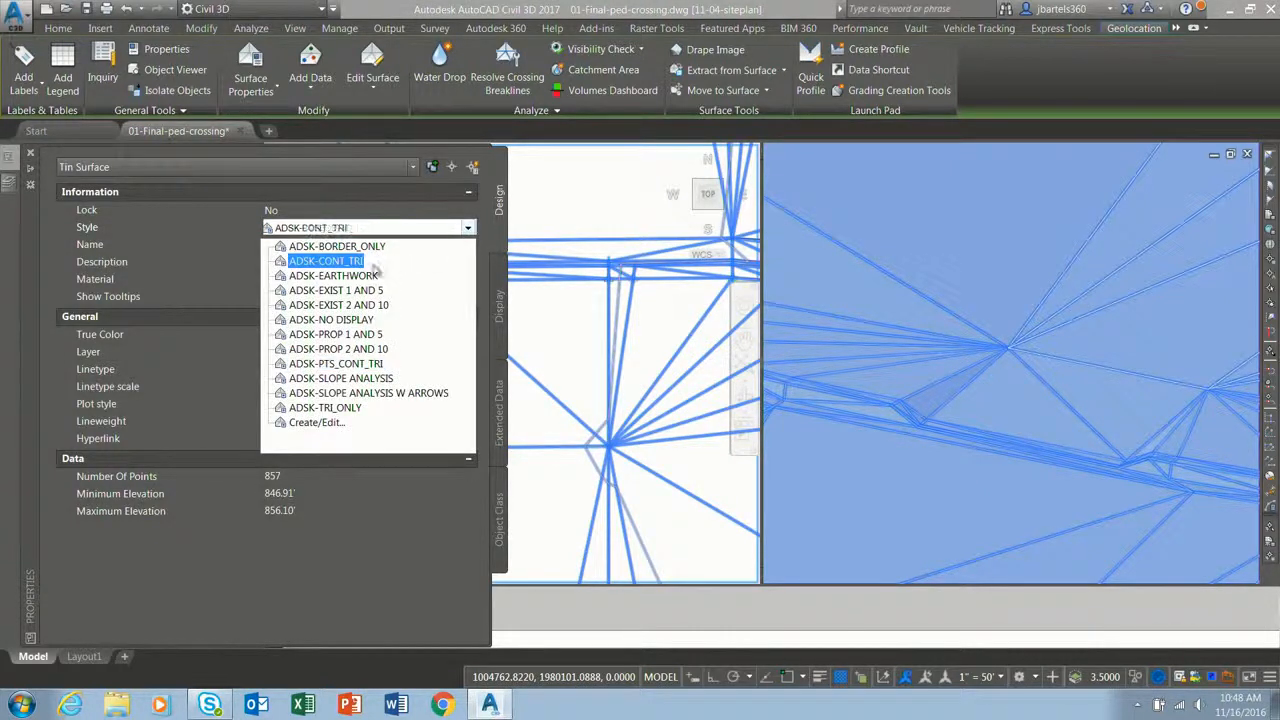
left_click(358, 320)
key("ctrl+1")
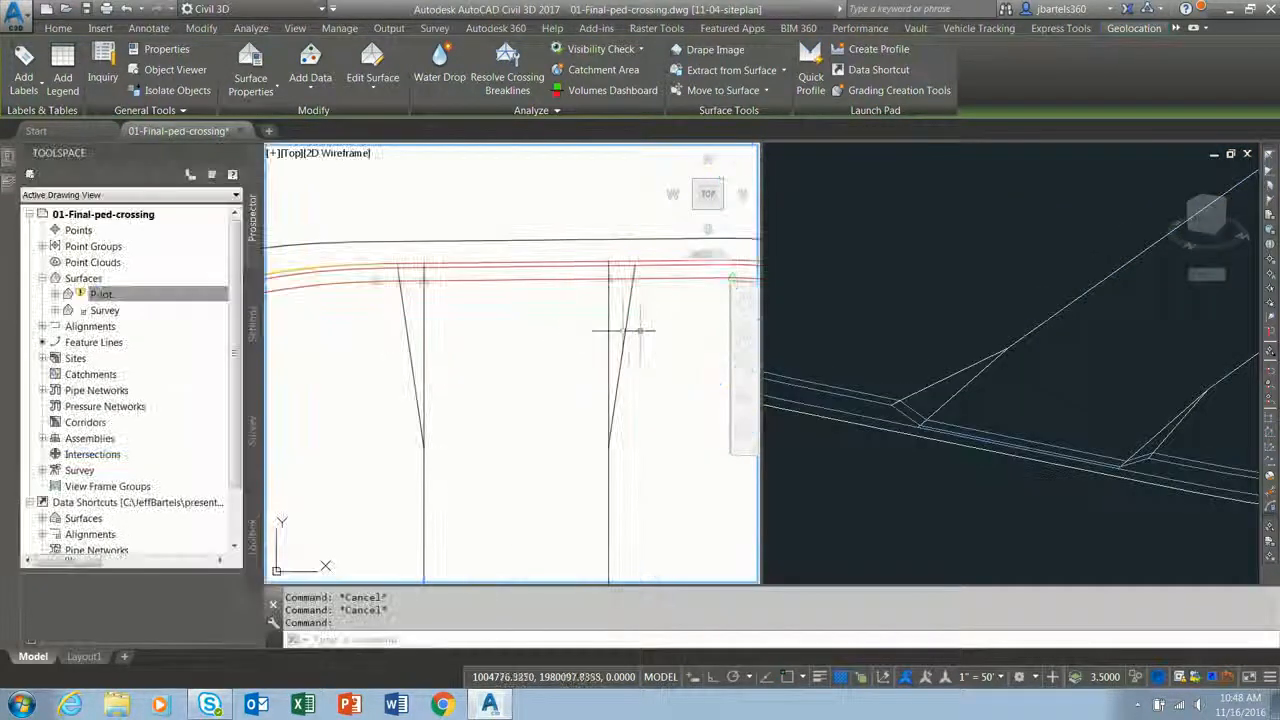
key("Escape")
key("Escape")
Select the four walk and ramp feature lines in the 3D view and move them out of P-LOT-CG to site <None>.
left_click(956, 308)
mouse_move(956, 310)
middle_mouse_down("shift")
mouse_move(957, 323)
mouse_move(894, 289)
mouse_move(950, 320)
middle_mouse_up("shift")
left_click(1142, 390)
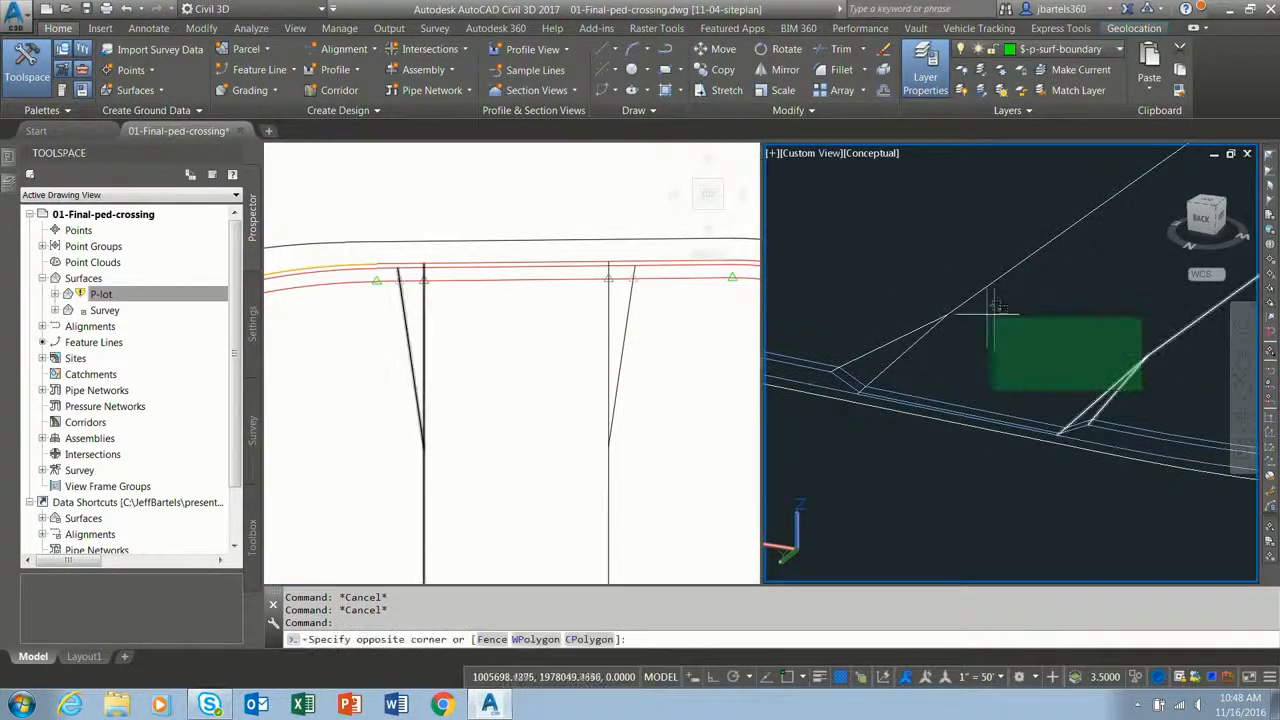
left_click(931, 271)
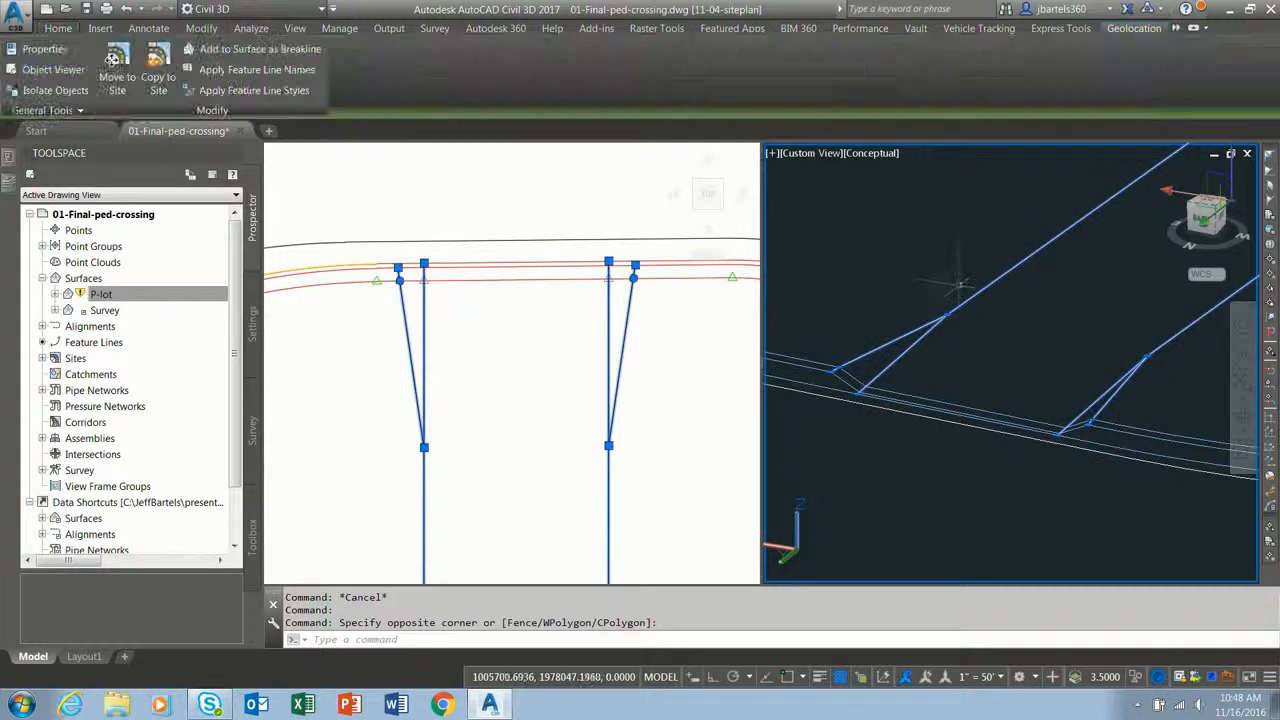
left_click(113, 58)
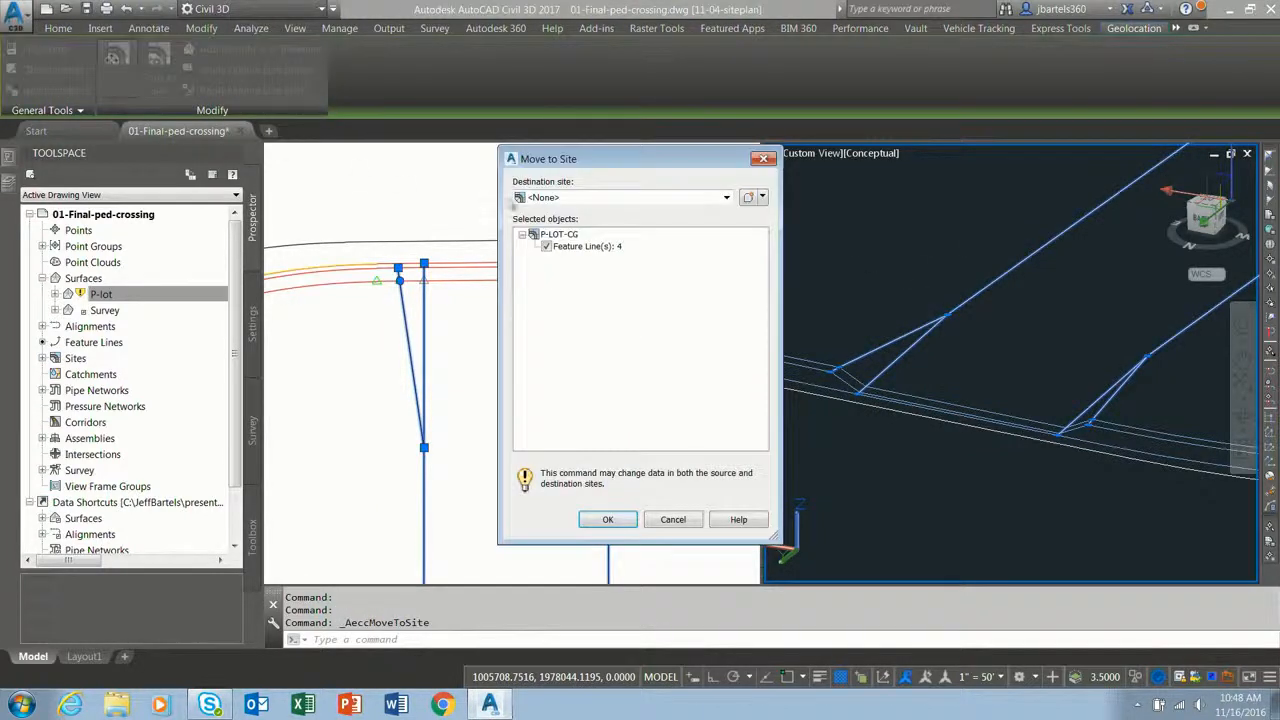
left_click(607, 519)
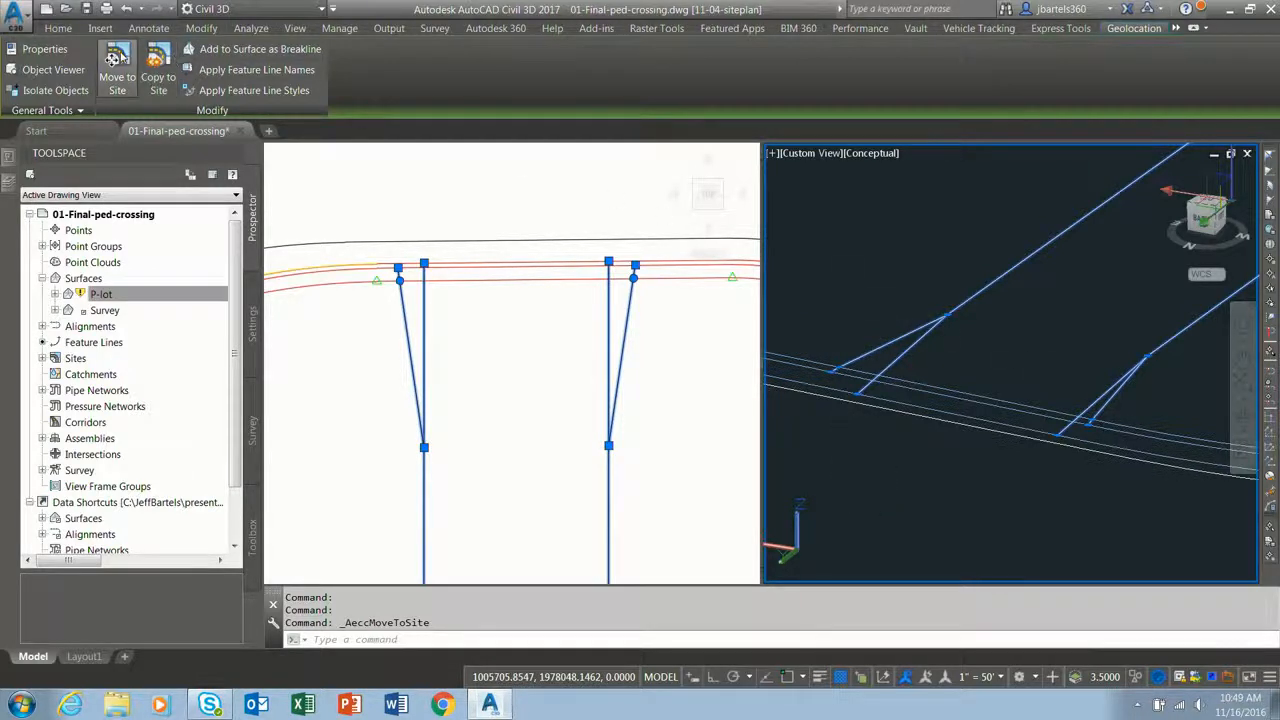
Move the four selected walk and ramp feature lines back to site P-LOT-CG and clear the selection.
left_click(115, 57)
left_click(570, 197)
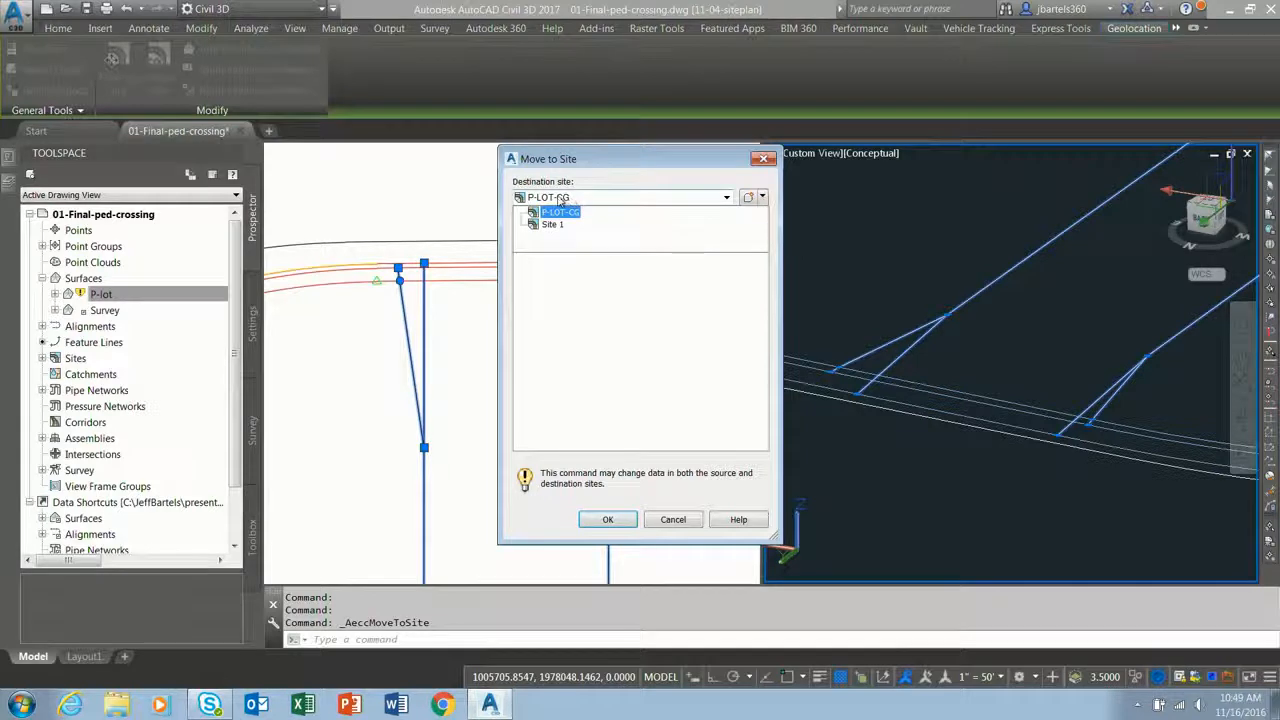
left_click(560, 212)
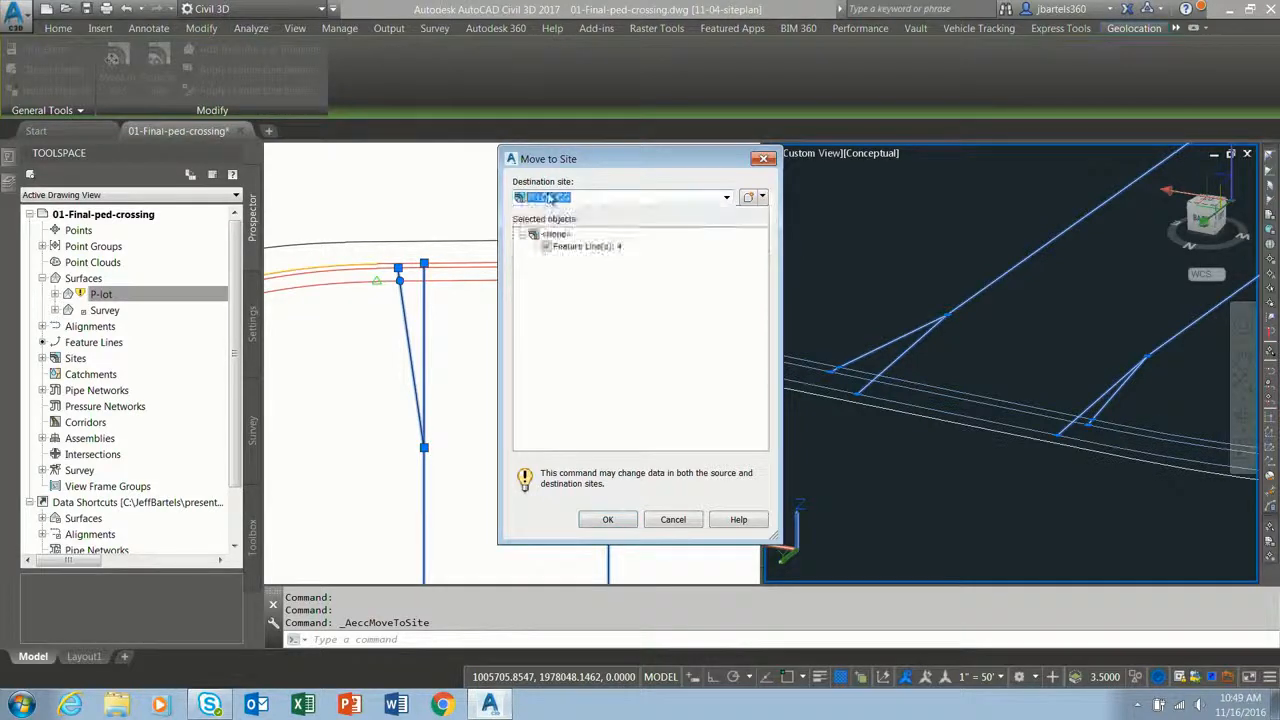
left_click(608, 519)
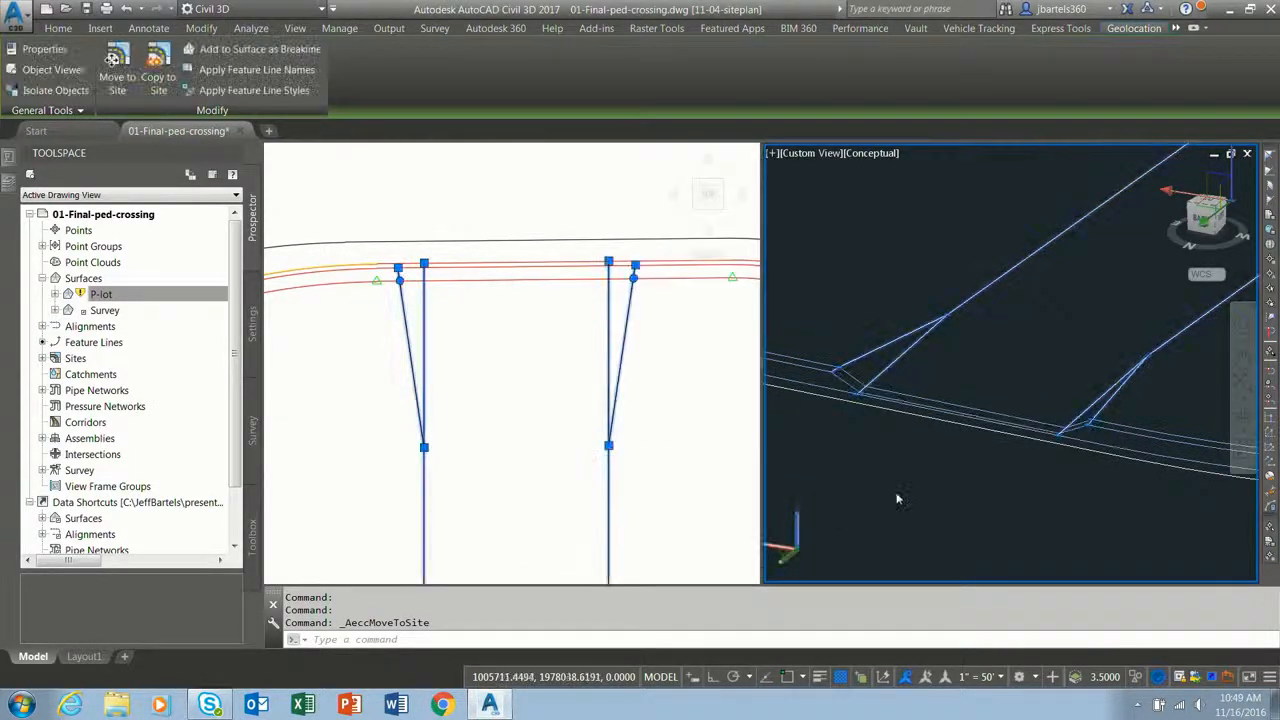
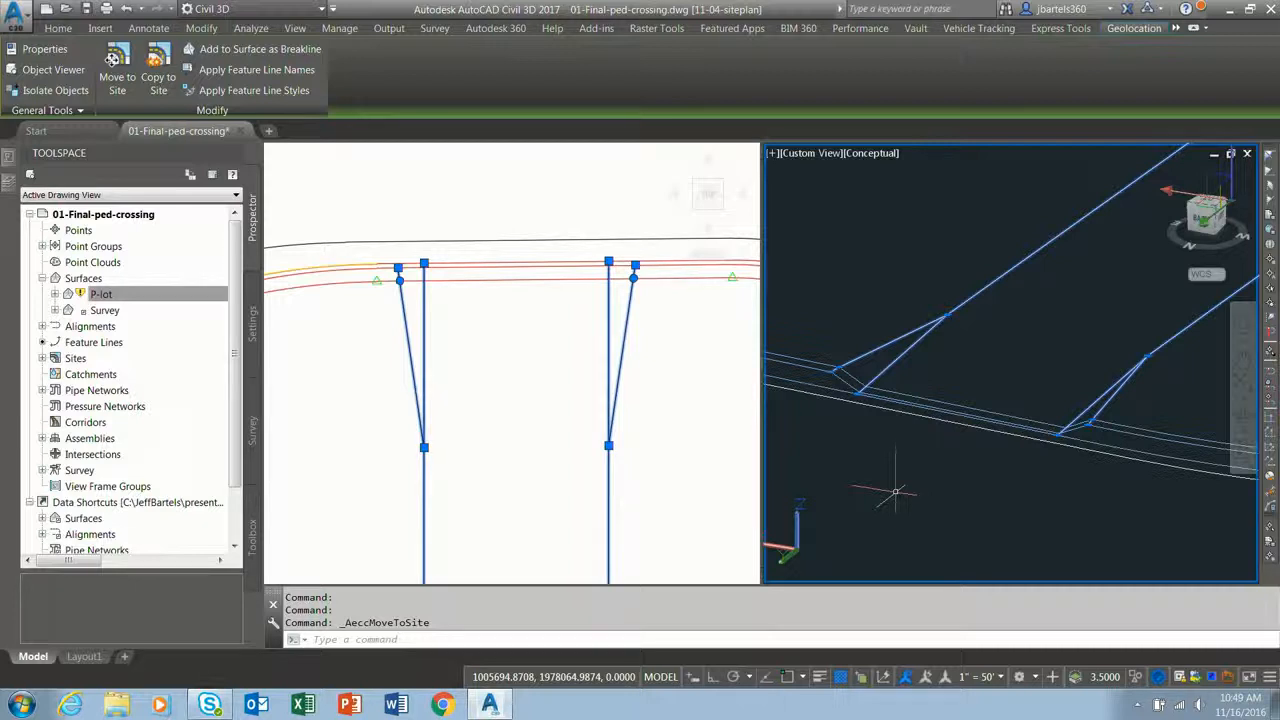
key("Escape")
key("Escape")
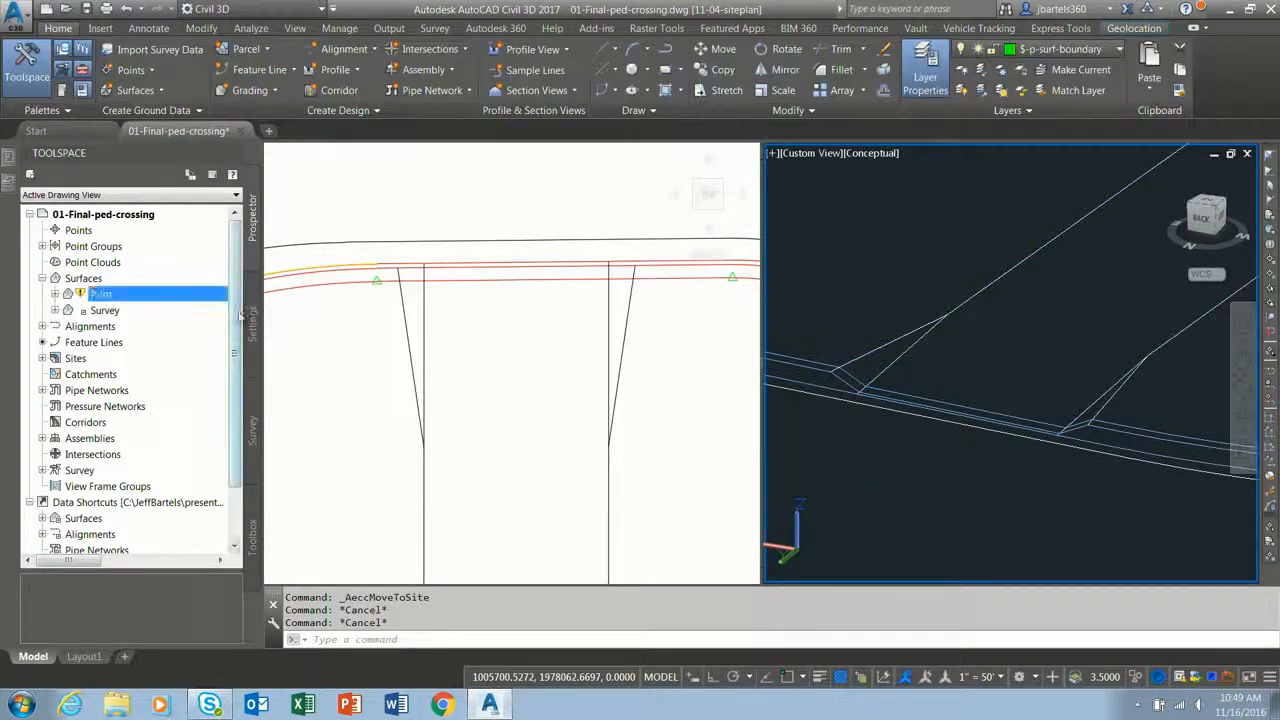
Open the Feature Line Site Properties for the feature lines in site P-LOT-CG.
scroll(238, 322, "down", 1)
scroll(238, 322, "down", 1)
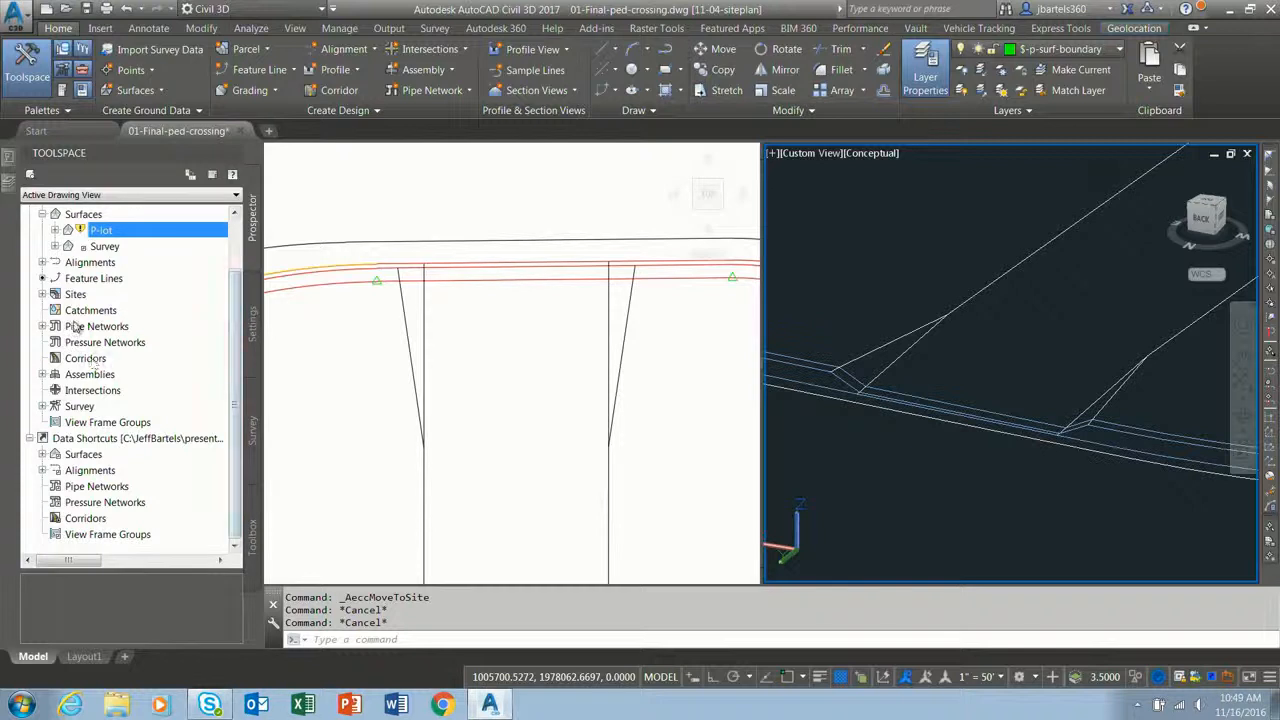
left_click(42, 294)
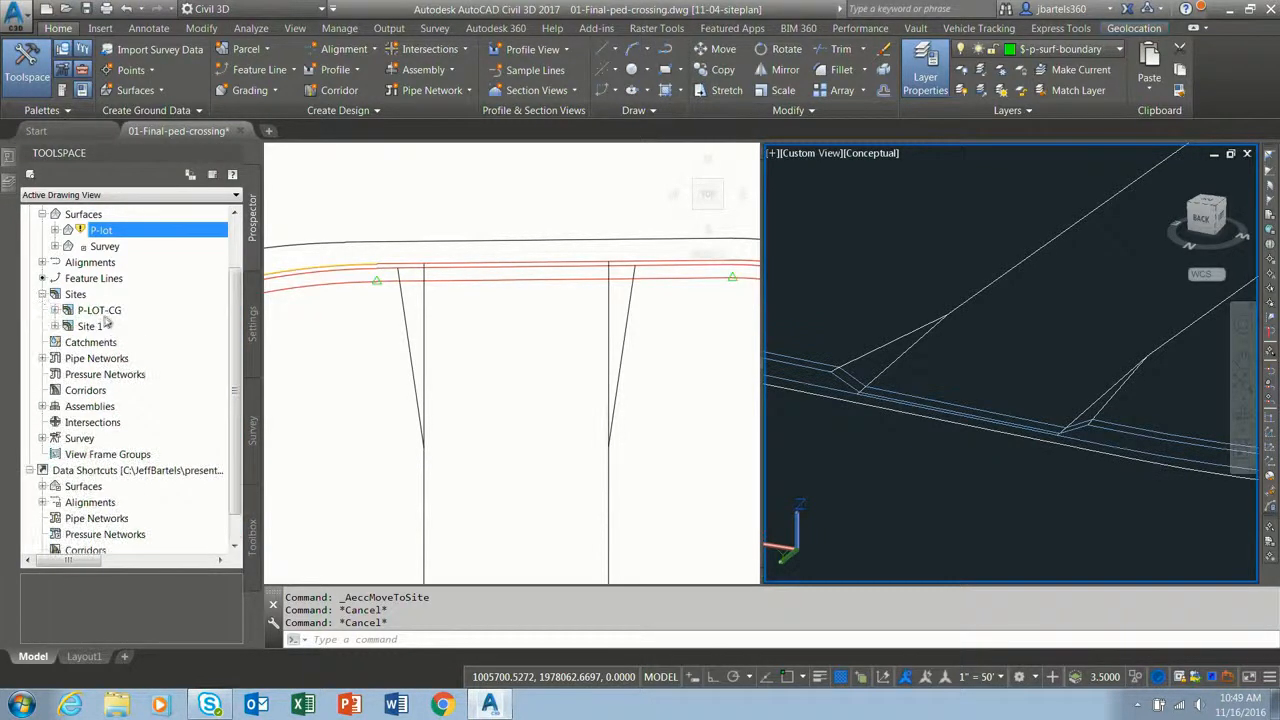
left_click(55, 310)
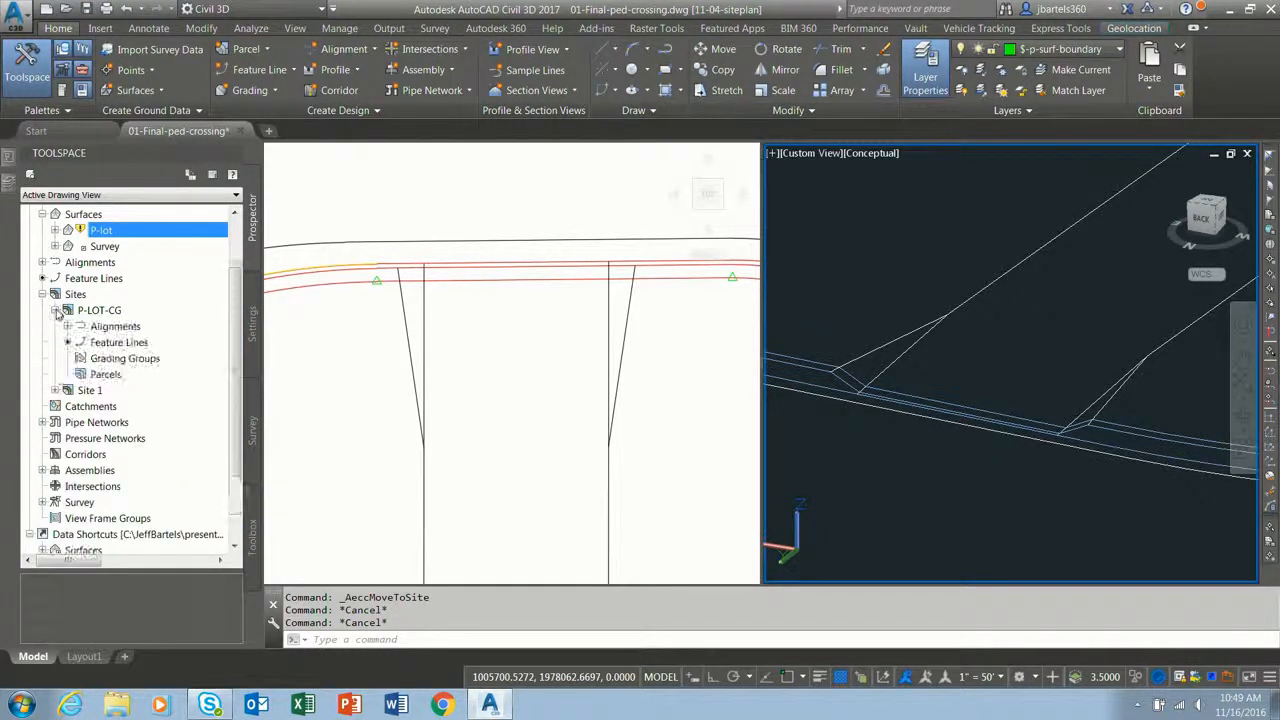
right_click(117, 343)
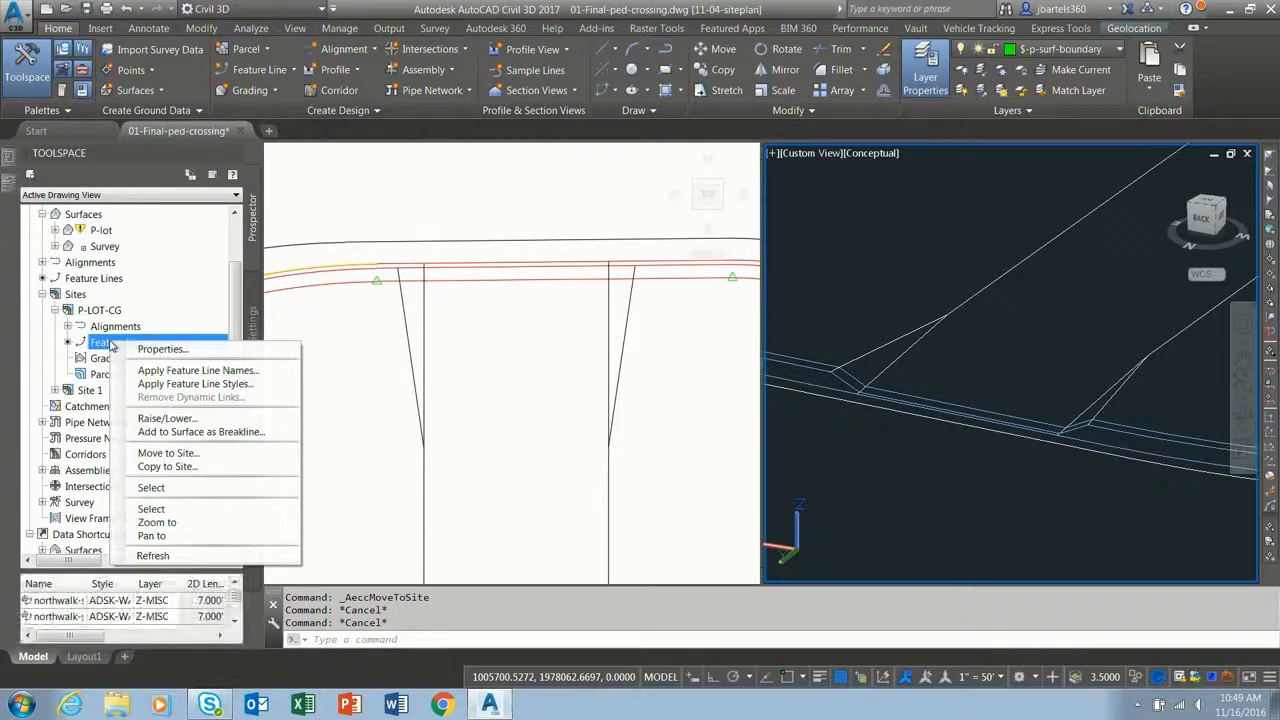
left_click(160, 348)
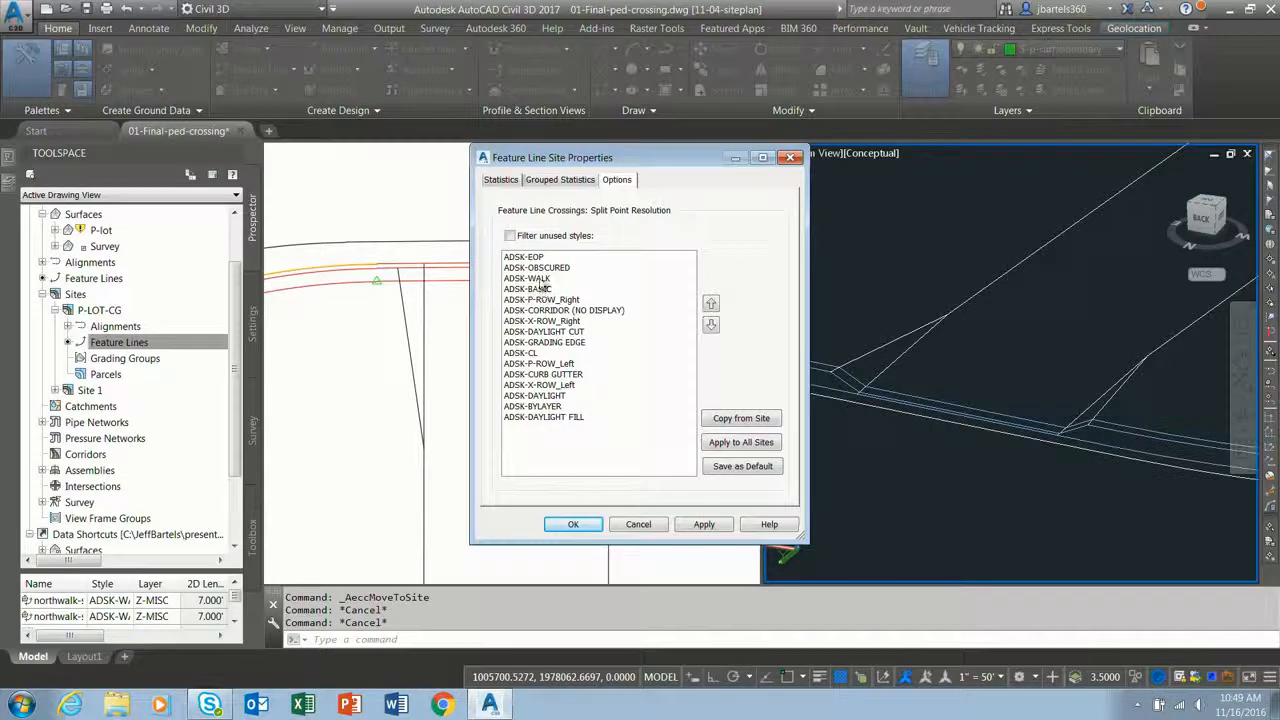
Raise the ADSK-CURB GUTTER style to first place in the site's split point resolution order and apply it.
left_click(547, 375)
left_click(711, 303)
left_click(711, 303)
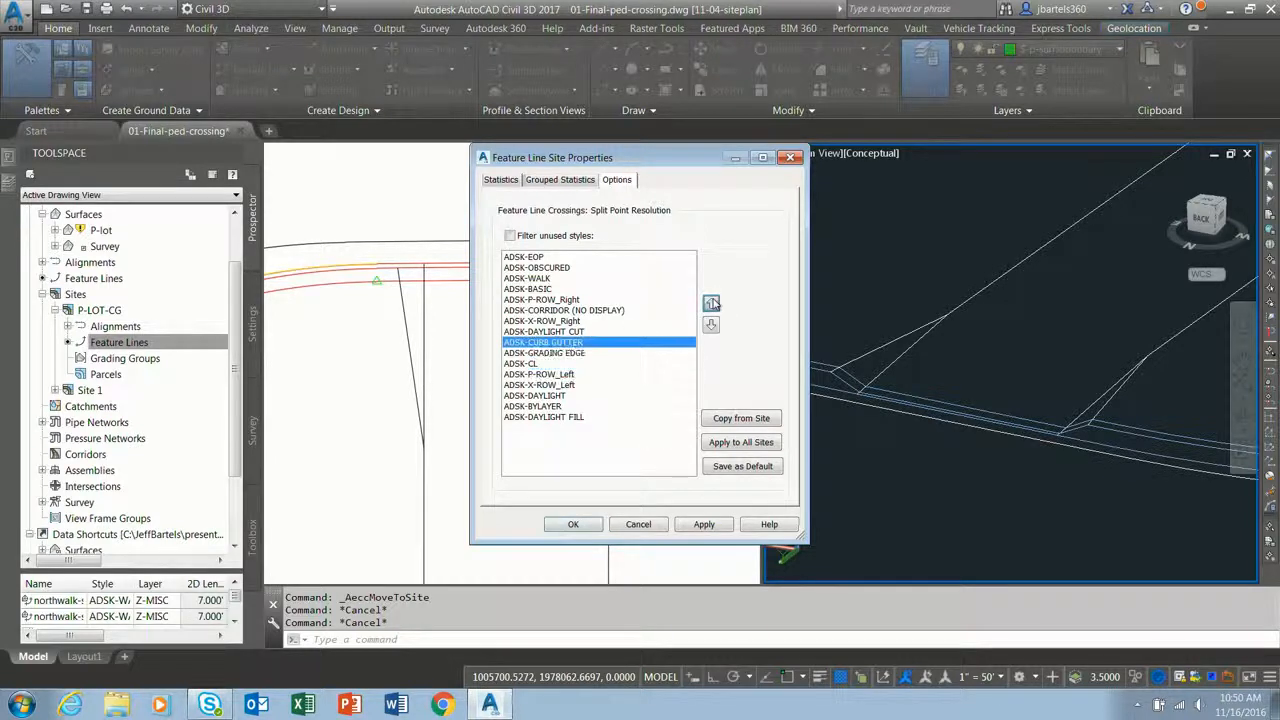
left_click(711, 303)
left_click(711, 303)
left_click(711, 303)
left_click(711, 303)
left_click(711, 303)
left_click(711, 303)
left_click(711, 303)
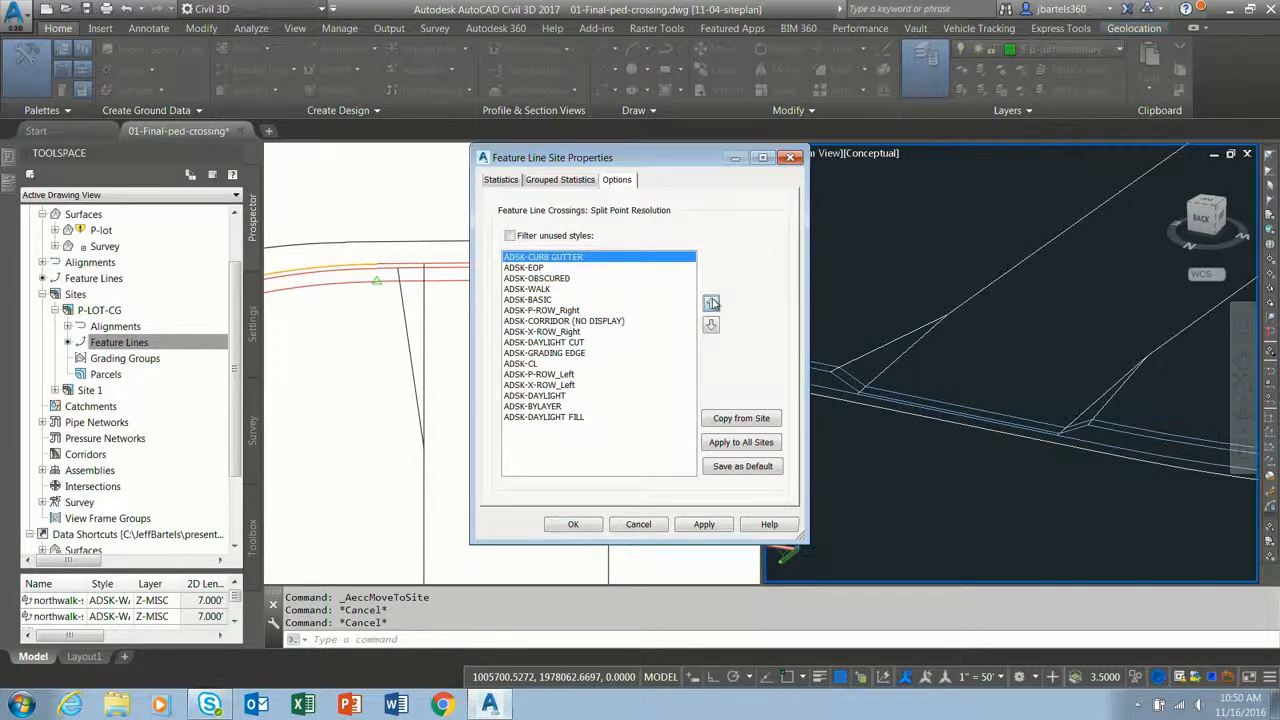
left_click(573, 524)
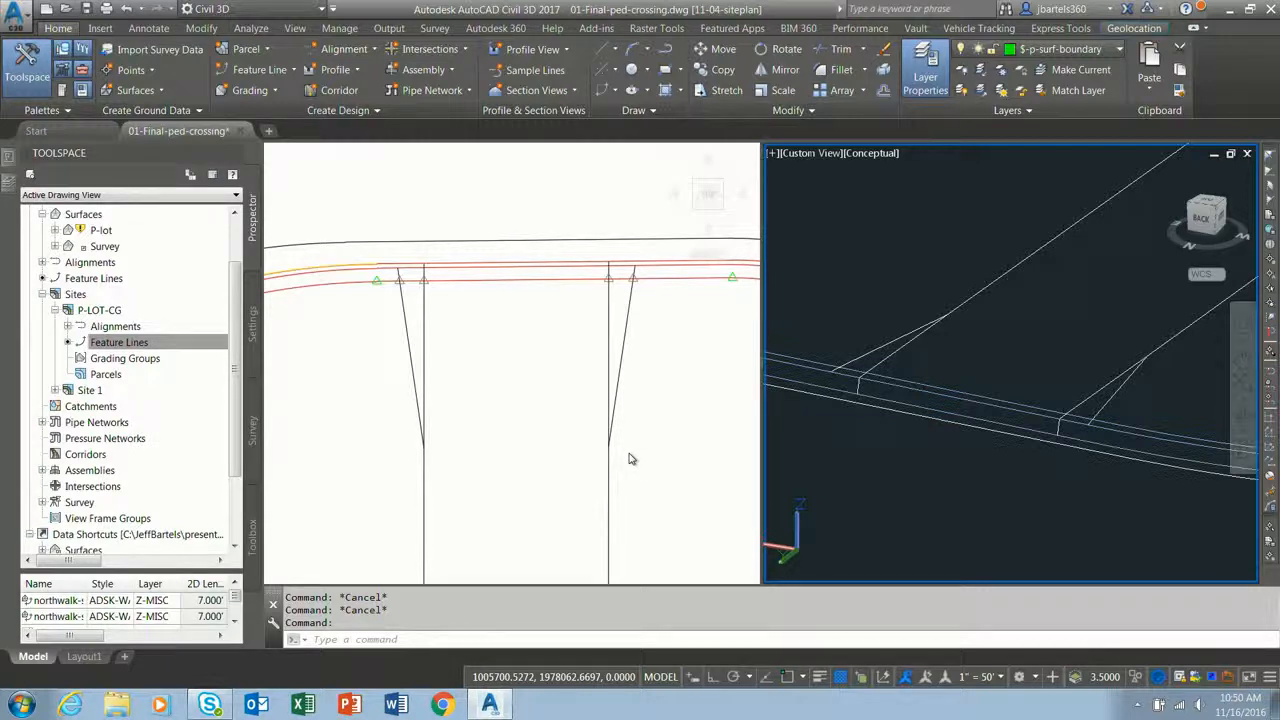
Raise the ADSK-WALK style to first place in P-LOT-CG's feature line split point resolution order, above ADSK-CURB GUTTER.
right_click(153, 342)
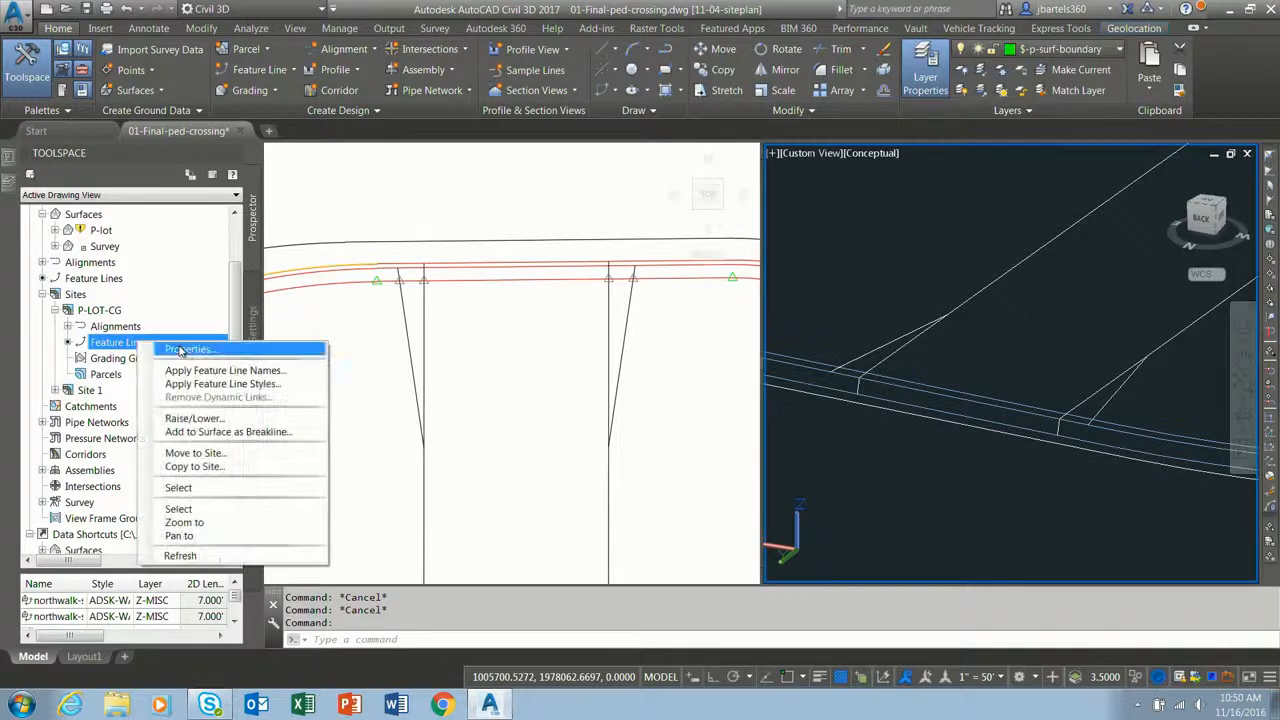
left_click(181, 350)
left_click(538, 290)
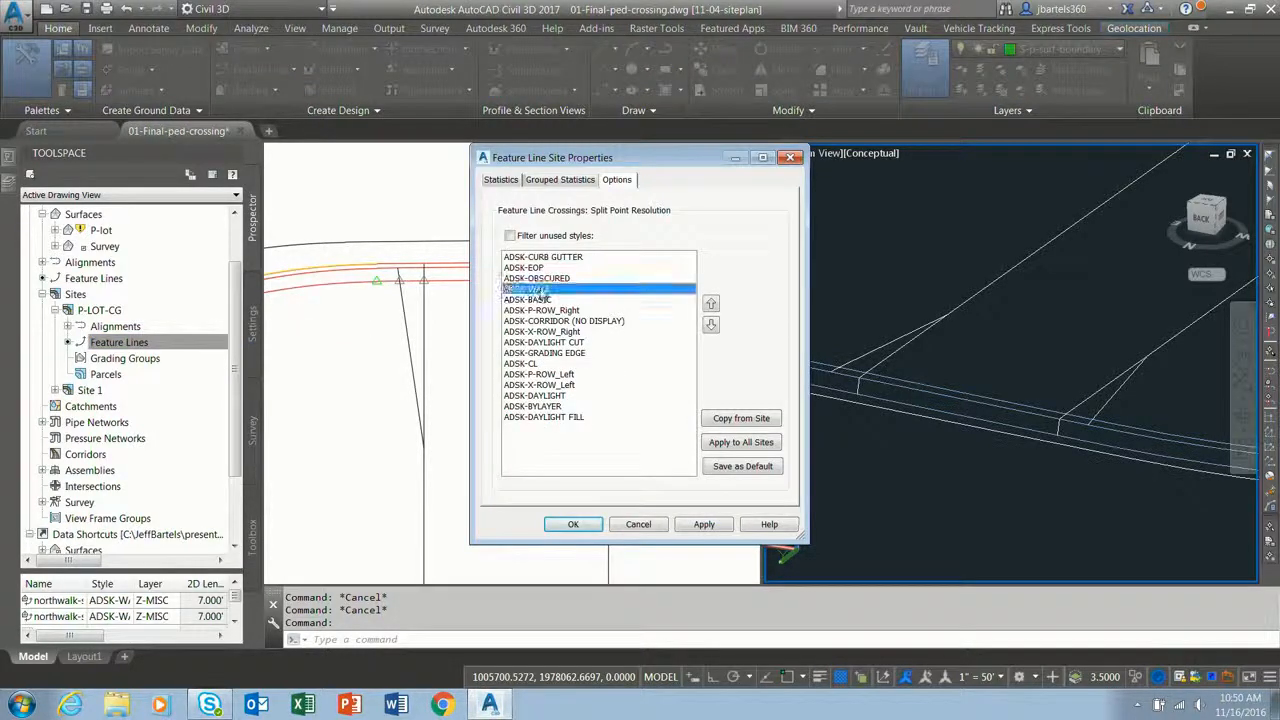
left_click(710, 302)
left_click(710, 302)
left_click(710, 302)
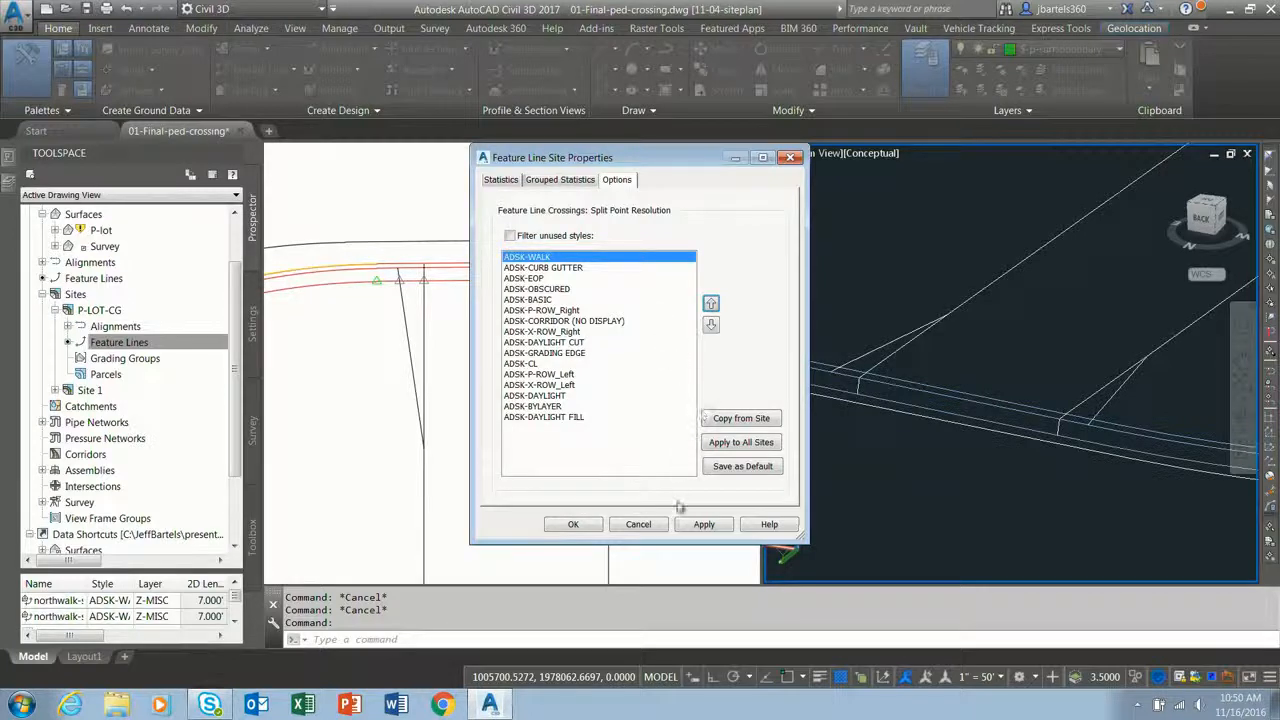
left_click(573, 524)
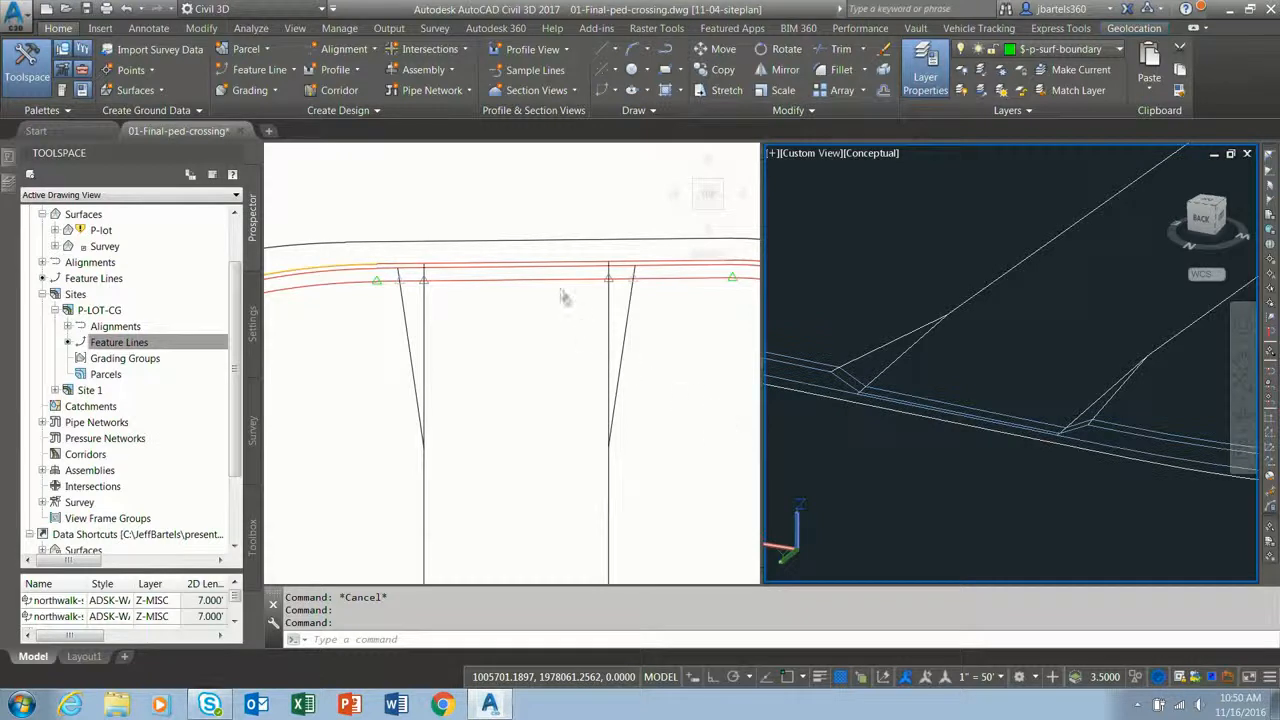
Close the 01-Final-ped-crossing drawing without saving its changes.
key("Escape")
key("Escape")
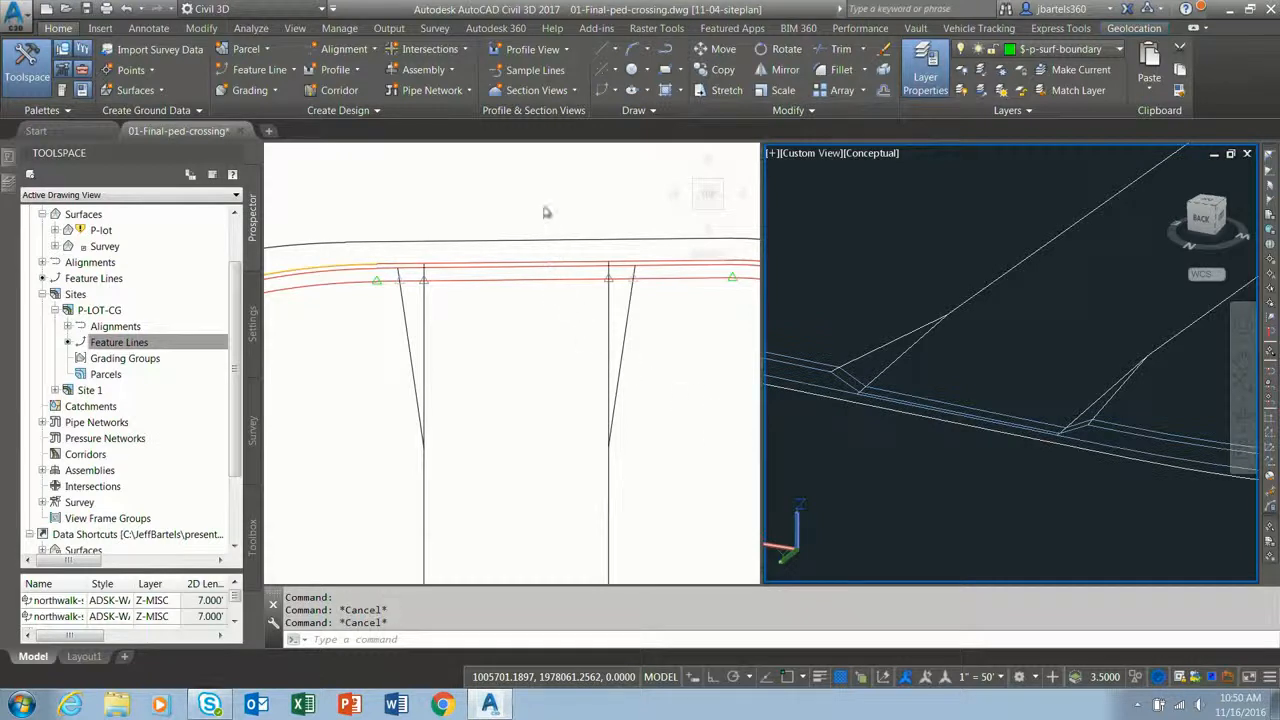
left_click(1248, 155)
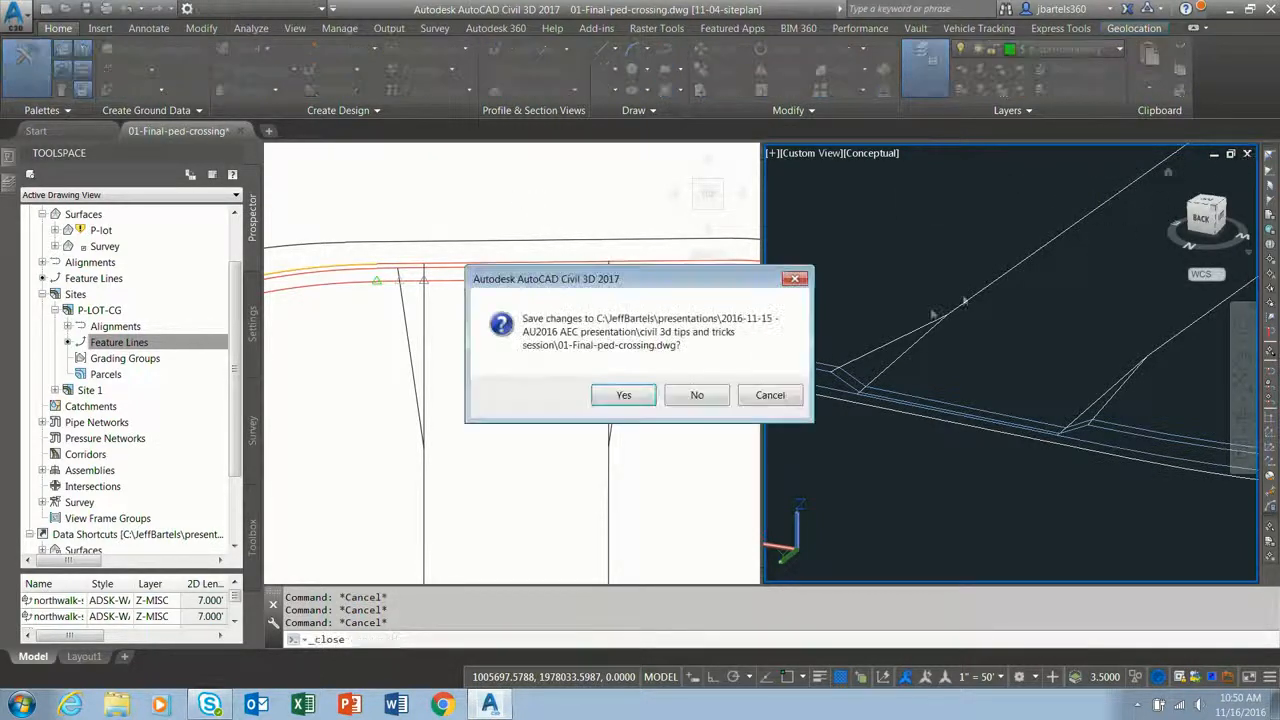
left_click(704, 399)
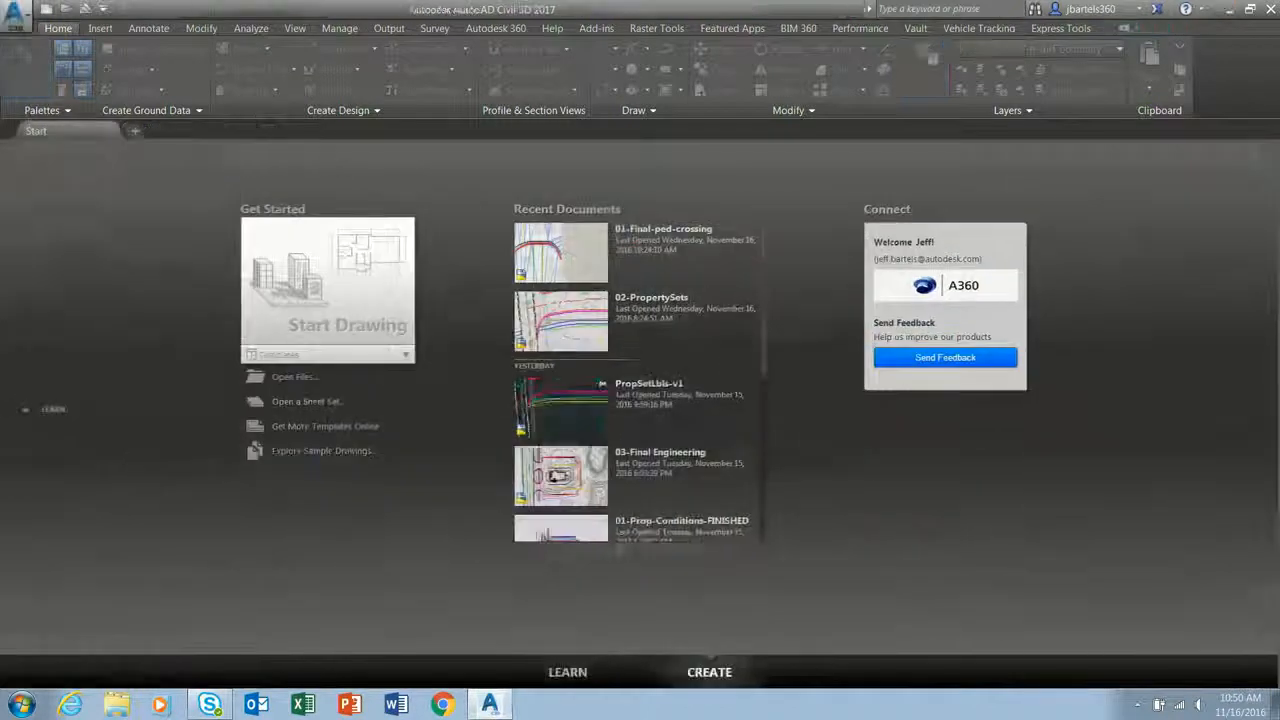
Open the drawing 02-PropertySets.dwg from the civil 3d tips and tricks session folder.
left_click(65, 10)
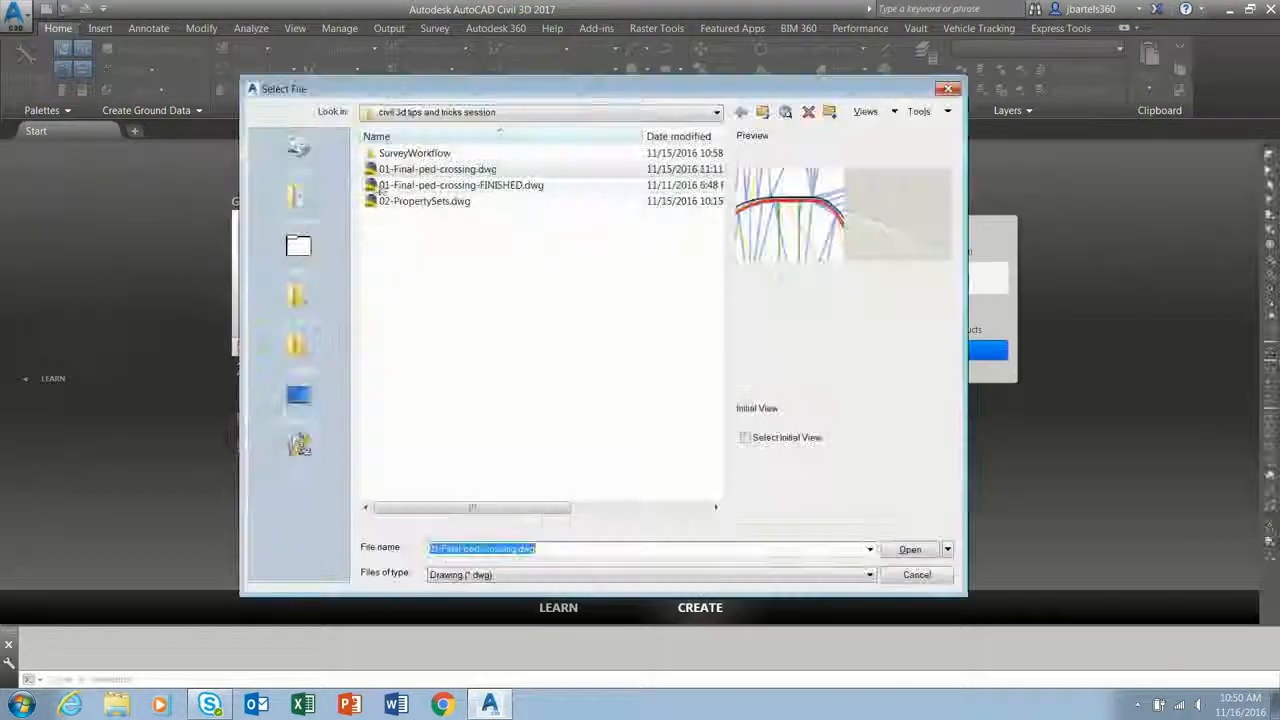
left_click(405, 202)
left_click(910, 549)
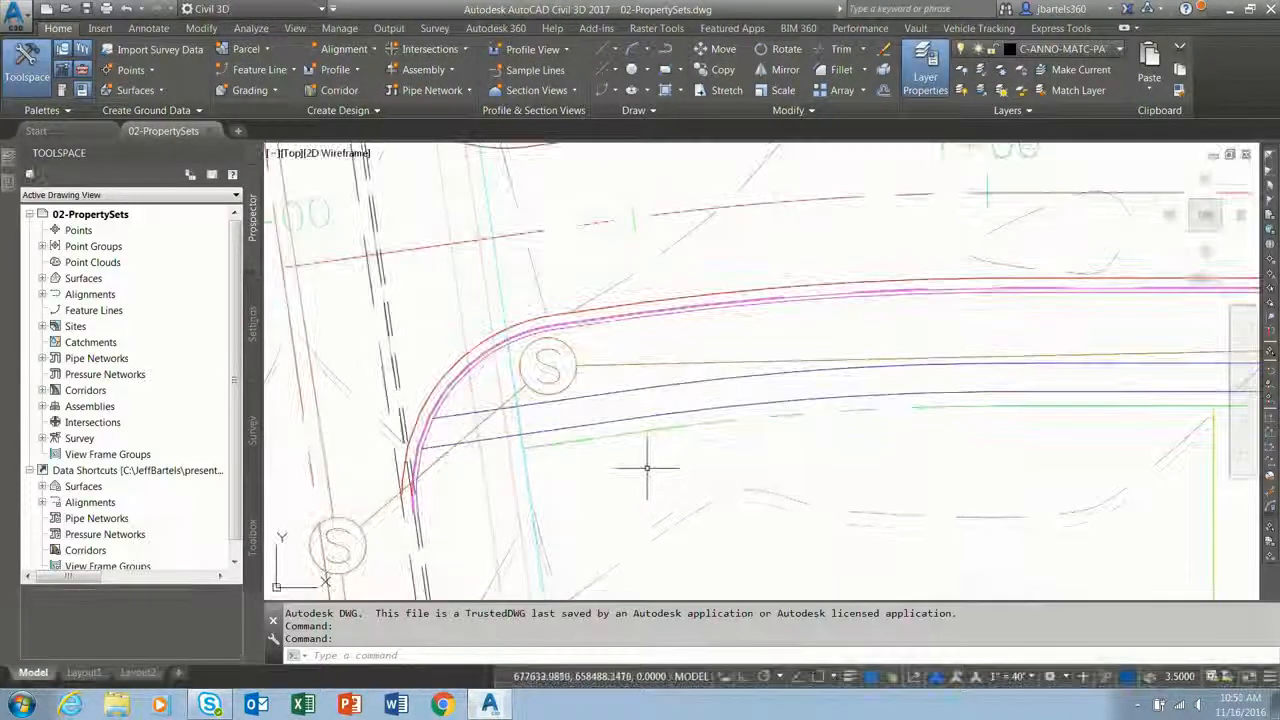
middle_click_drag(651, 463, 719, 412)
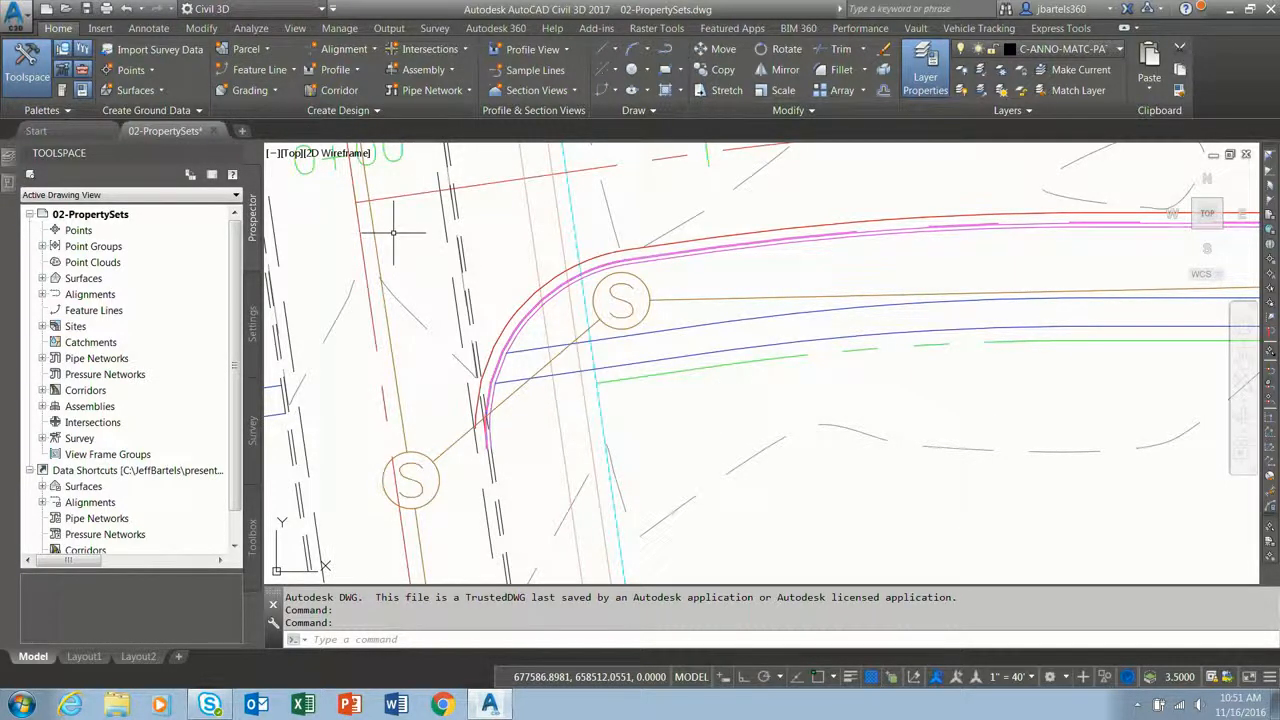
Open the Style Manager on the property set definitions of 02-PropertySets.dwg.
mouse_move(393, 231)
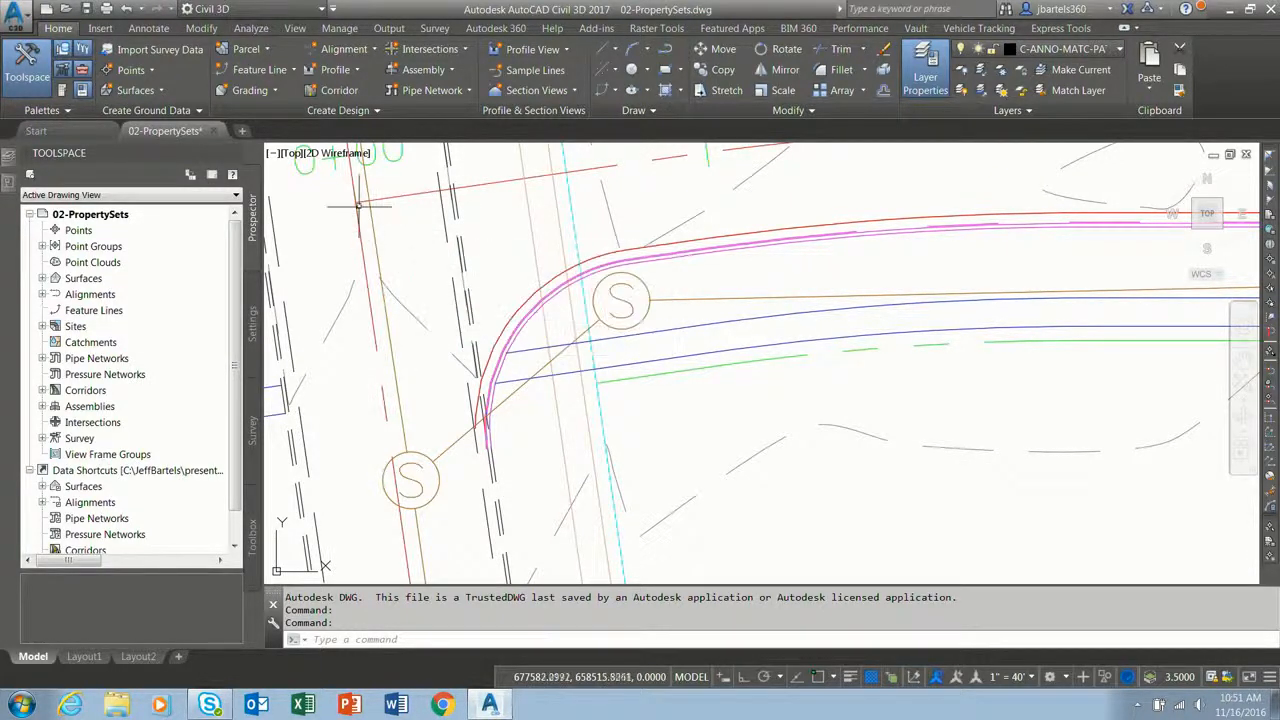
mouse_move(308, 185)
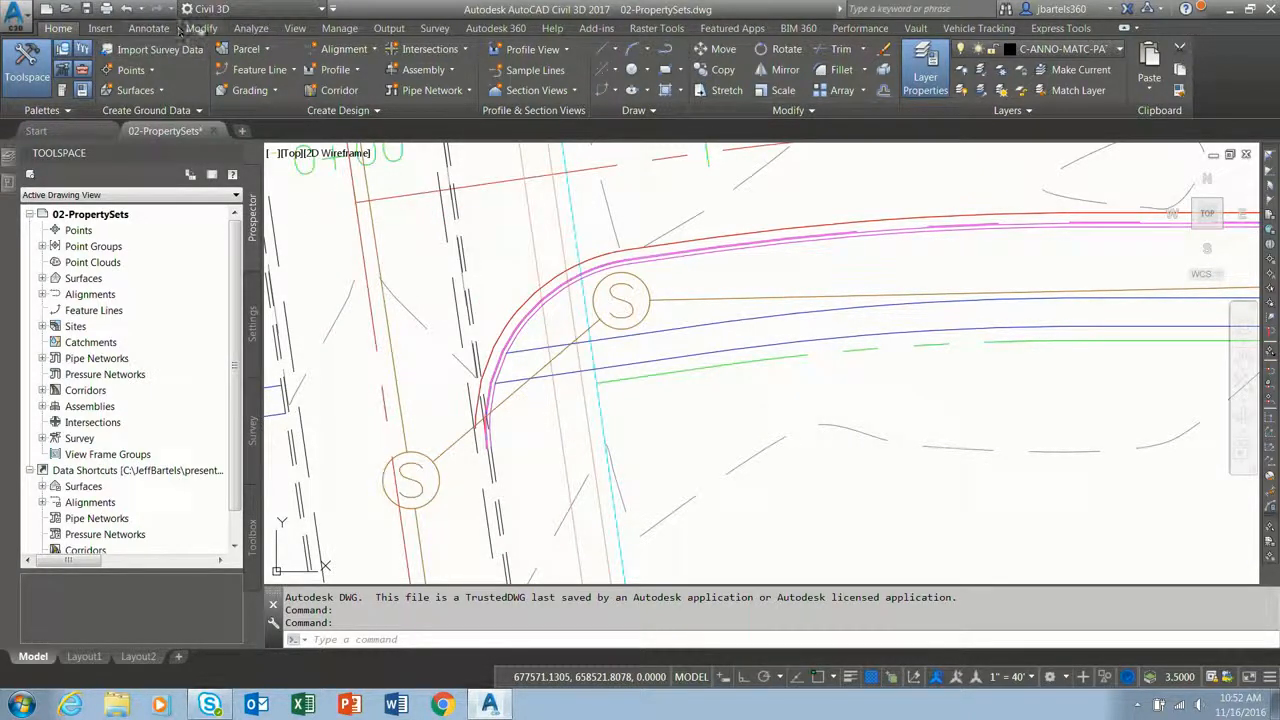
left_click(326, 28)
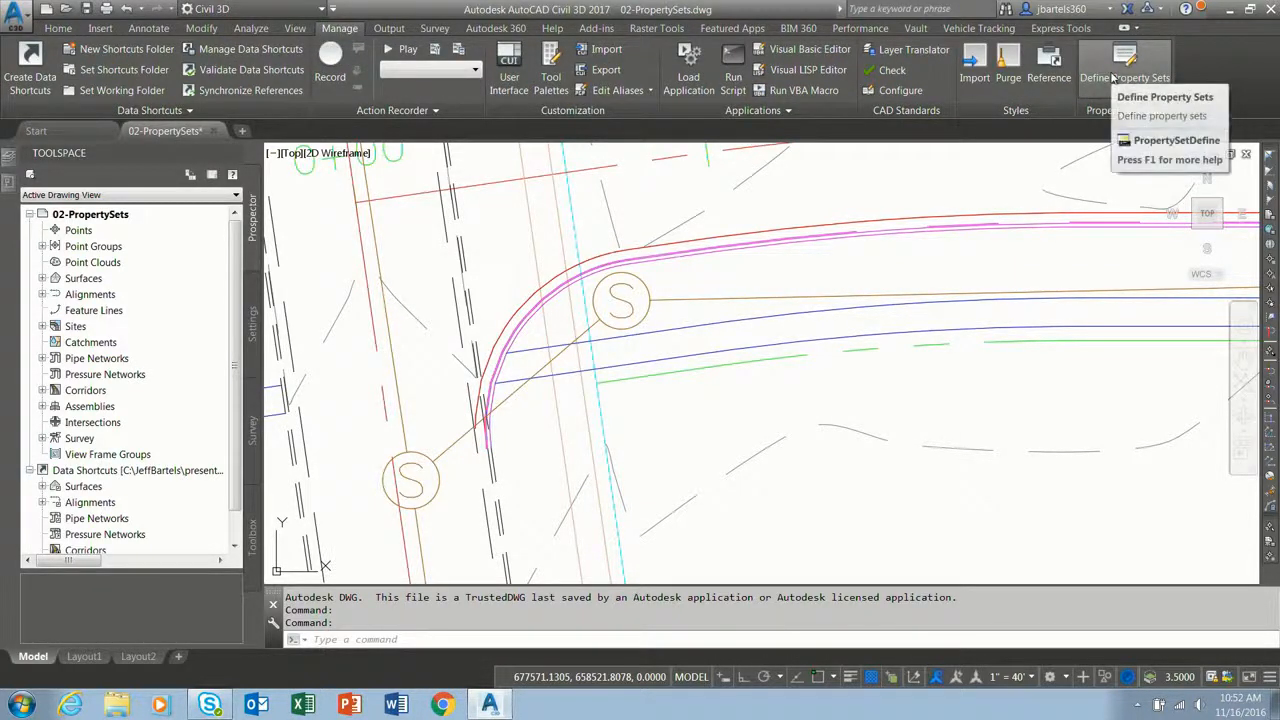
left_click(1113, 77)
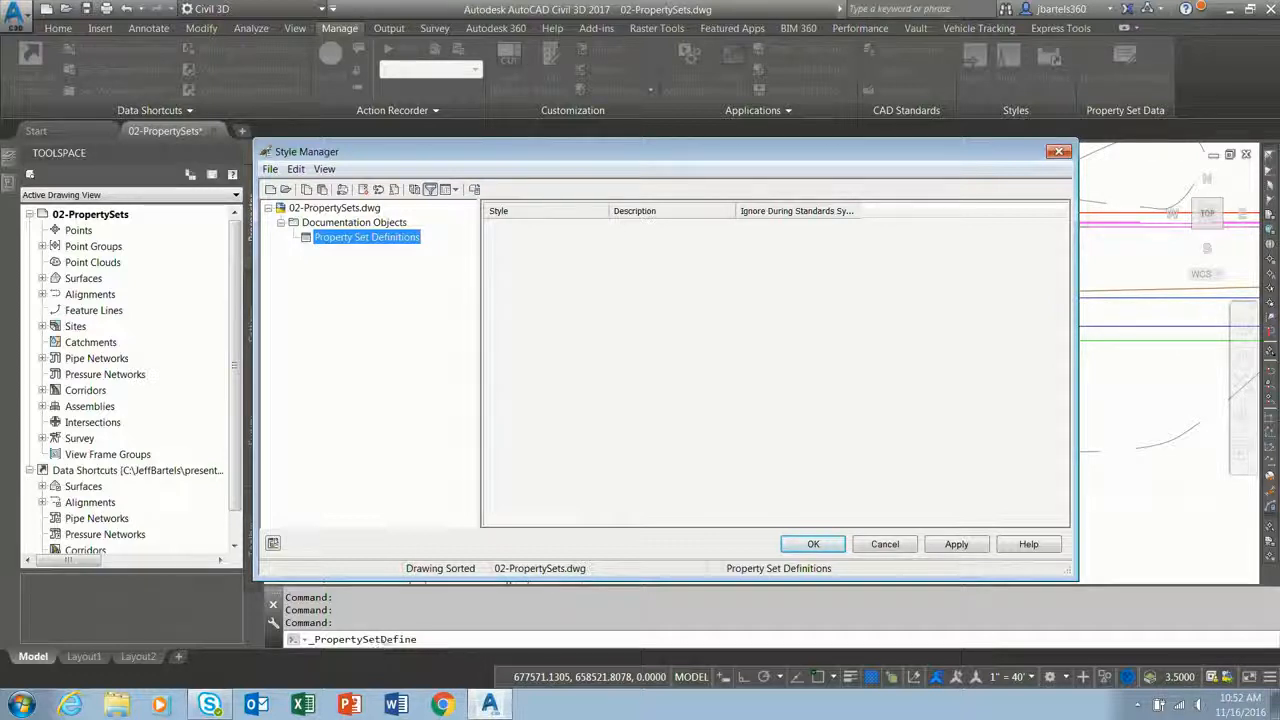
mouse_move(413, 150)
left_mouse_down()
mouse_move(770, 347)
mouse_move(805, 409)
left_mouse_up()
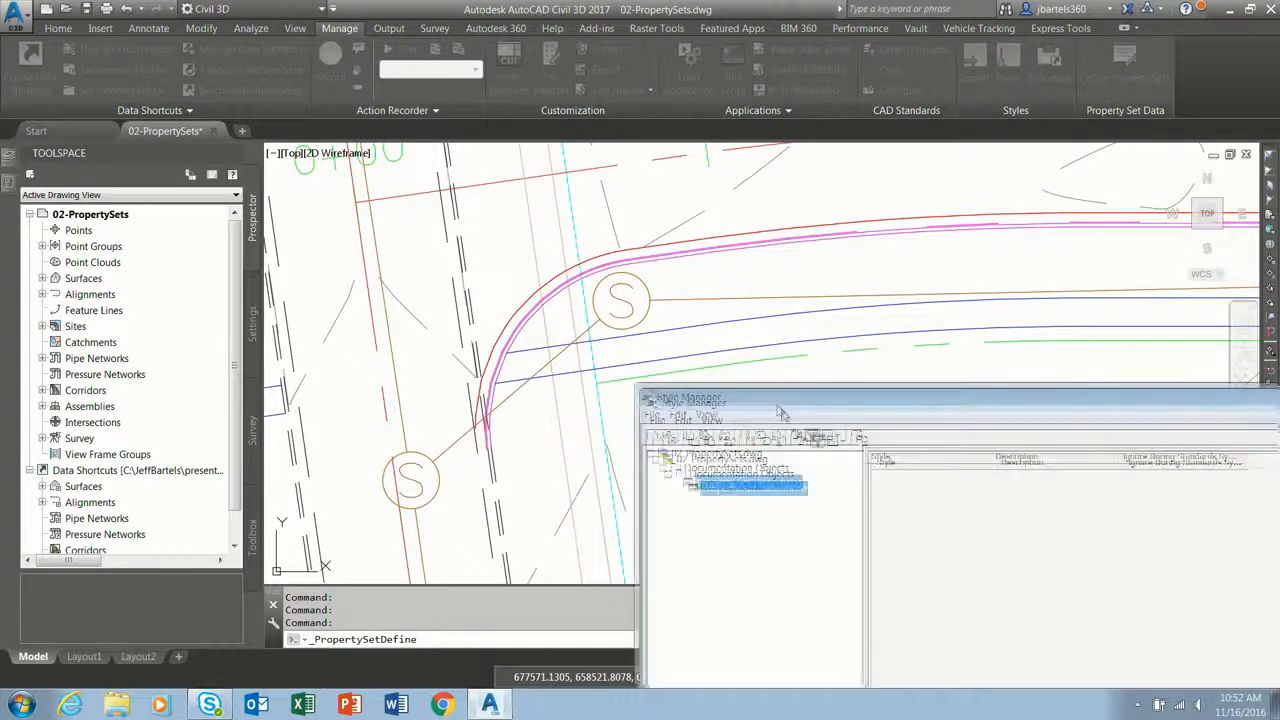
mouse_move(787, 420)
left_mouse_down()
mouse_move(470, 172)
mouse_move(418, 170)
left_mouse_up()
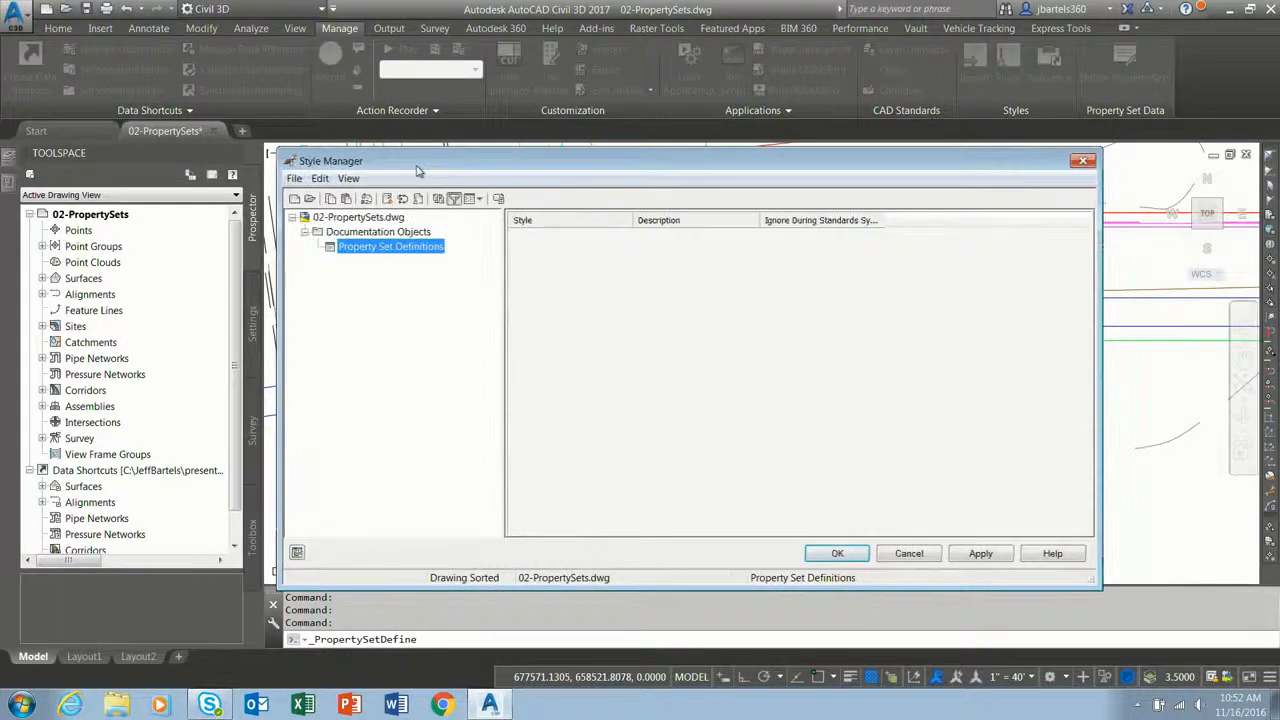
Create a new property set definition named San-data.
right_click(362, 250)
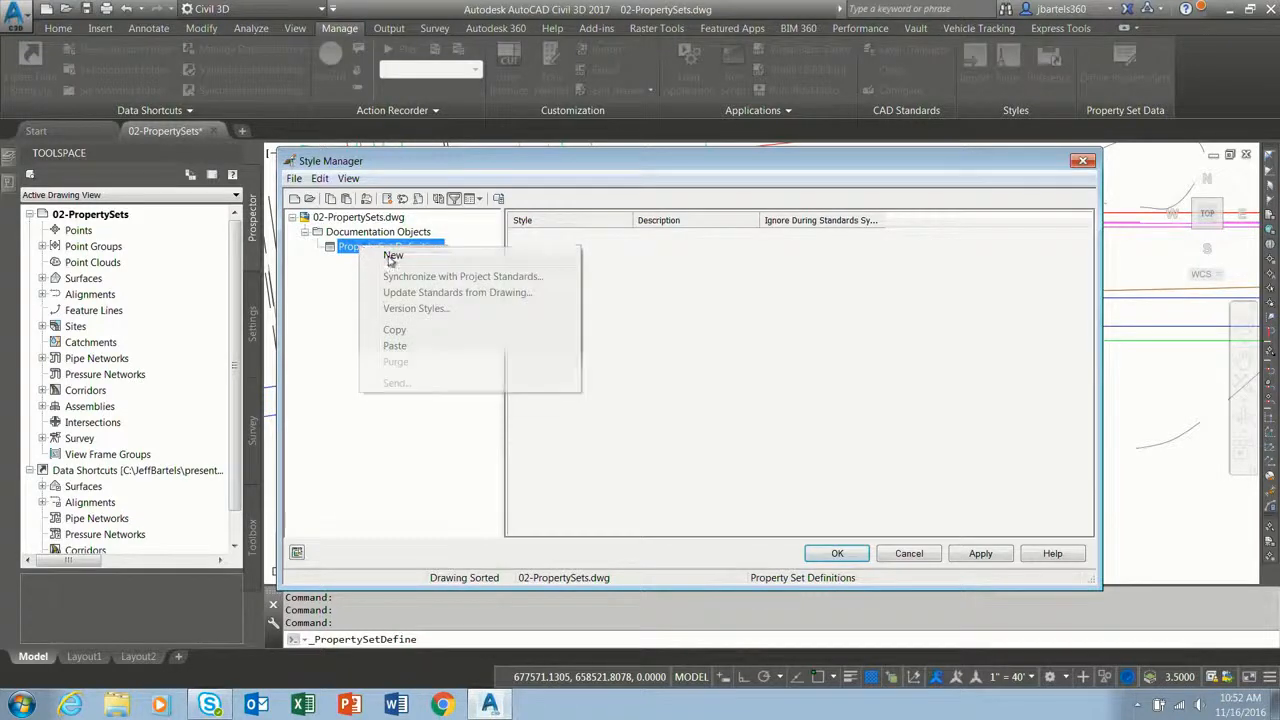
left_click(393, 255)
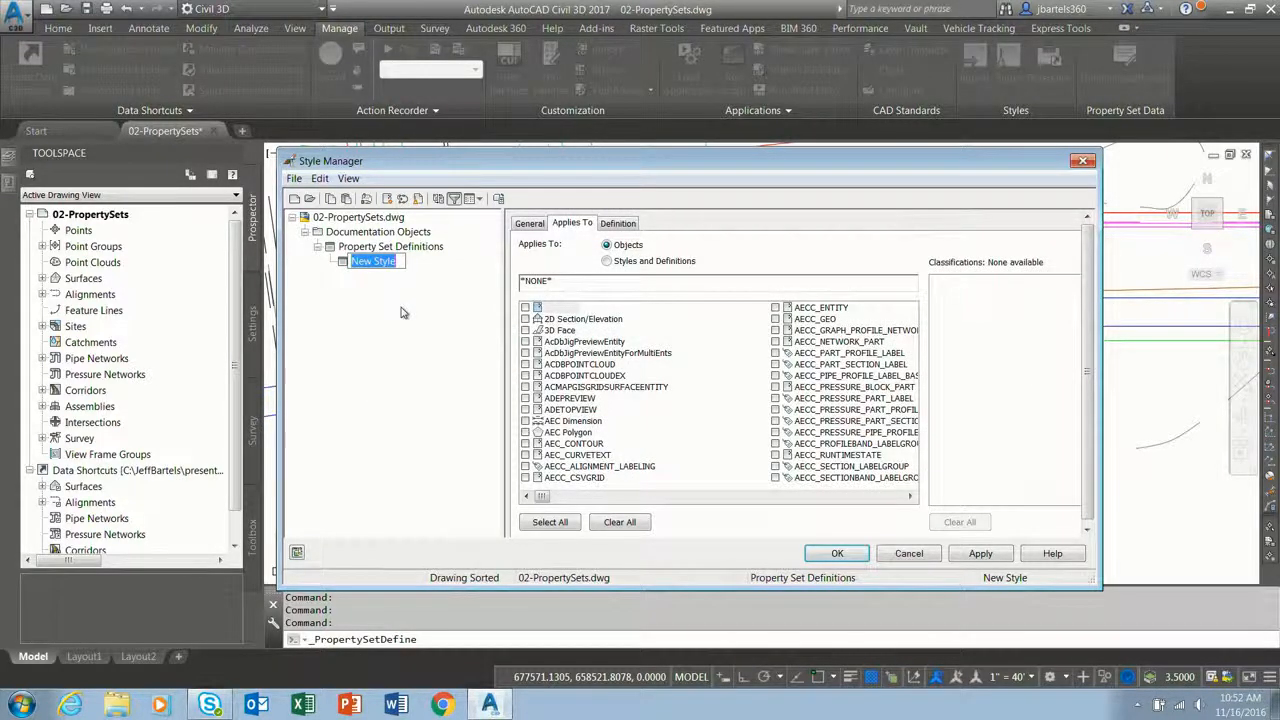
type("San-data")
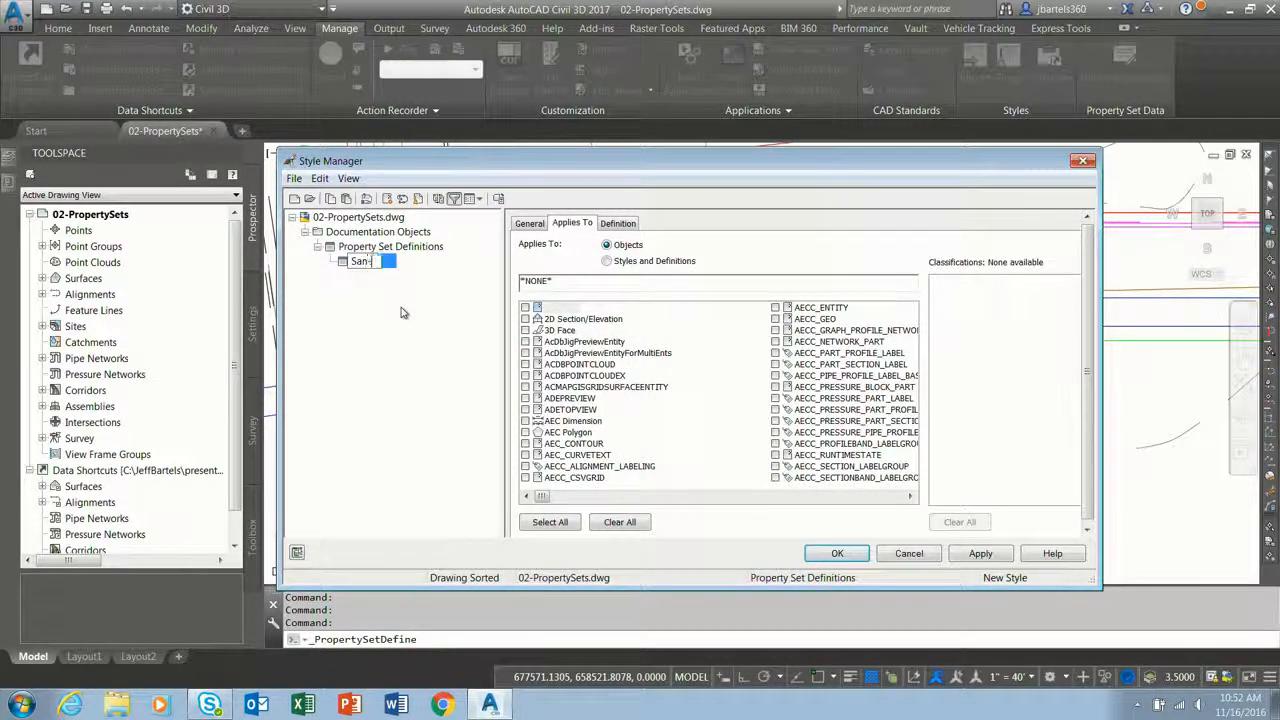
key("Return")
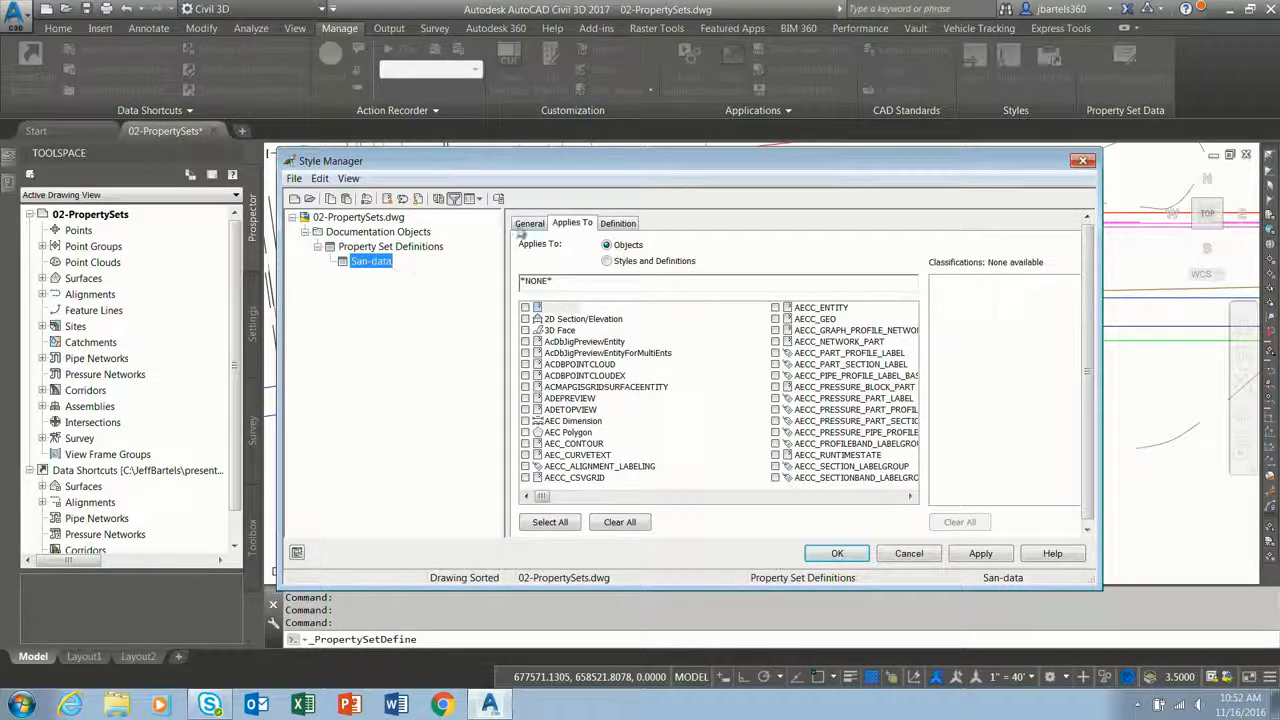
Add a manual property named owner to the San-data property set definition.
left_click(529, 223)
left_click(568, 223)
left_click(612, 224)
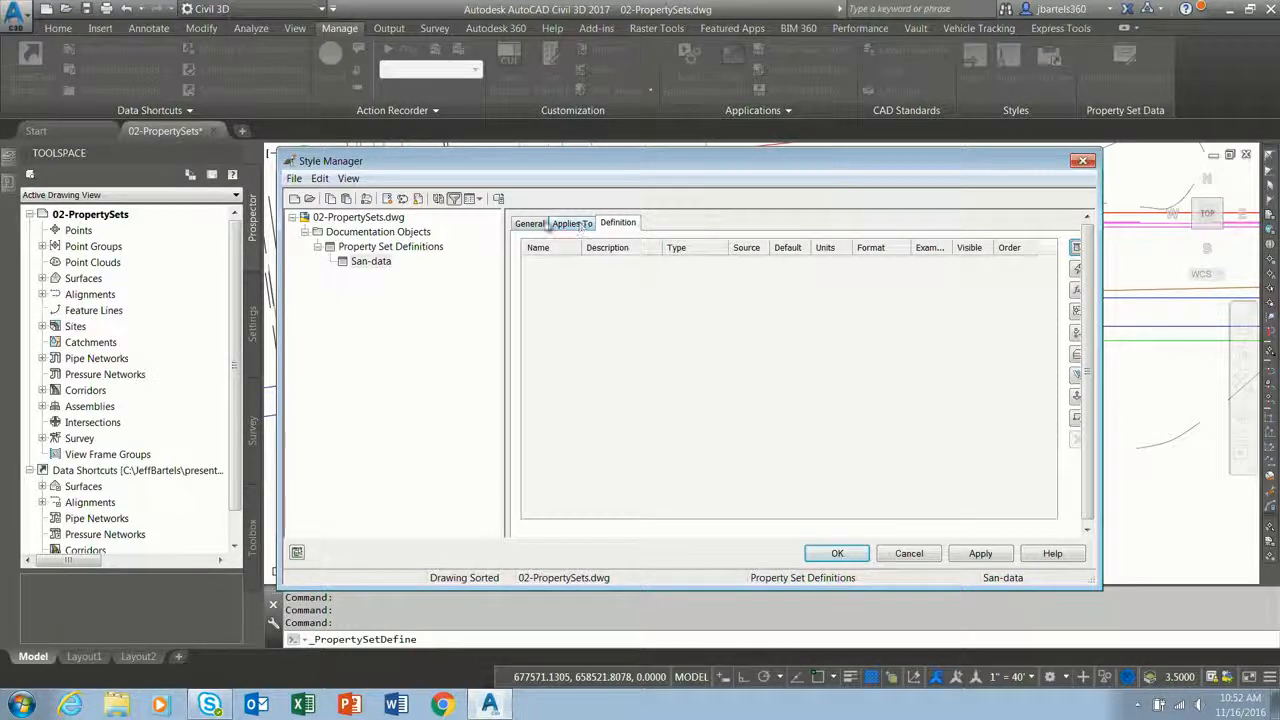
left_click(529, 223)
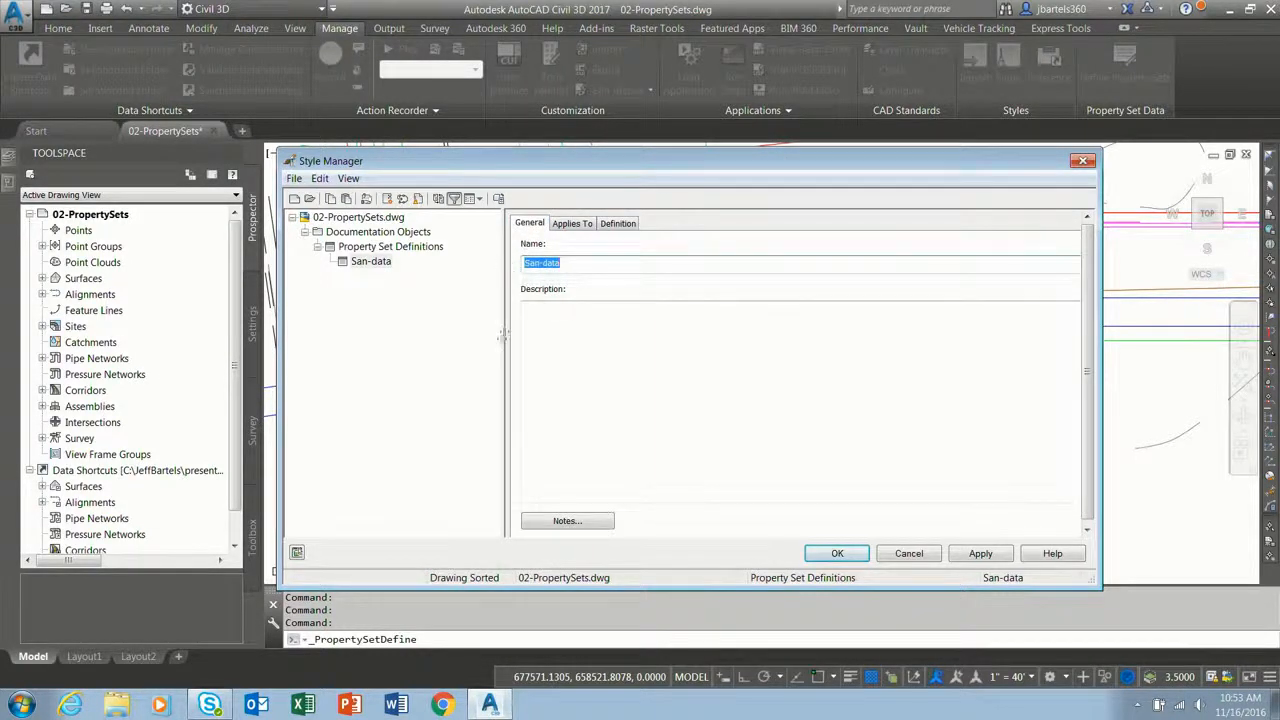
left_click(619, 224)
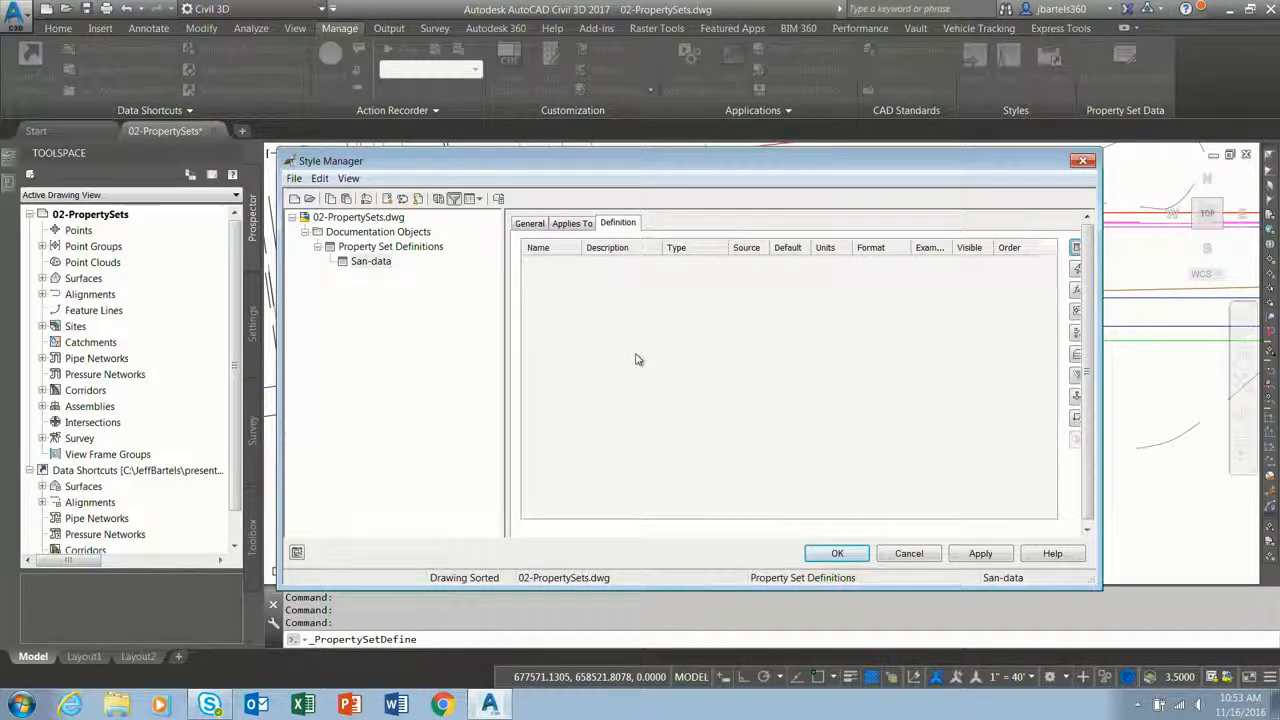
left_click(1077, 249)
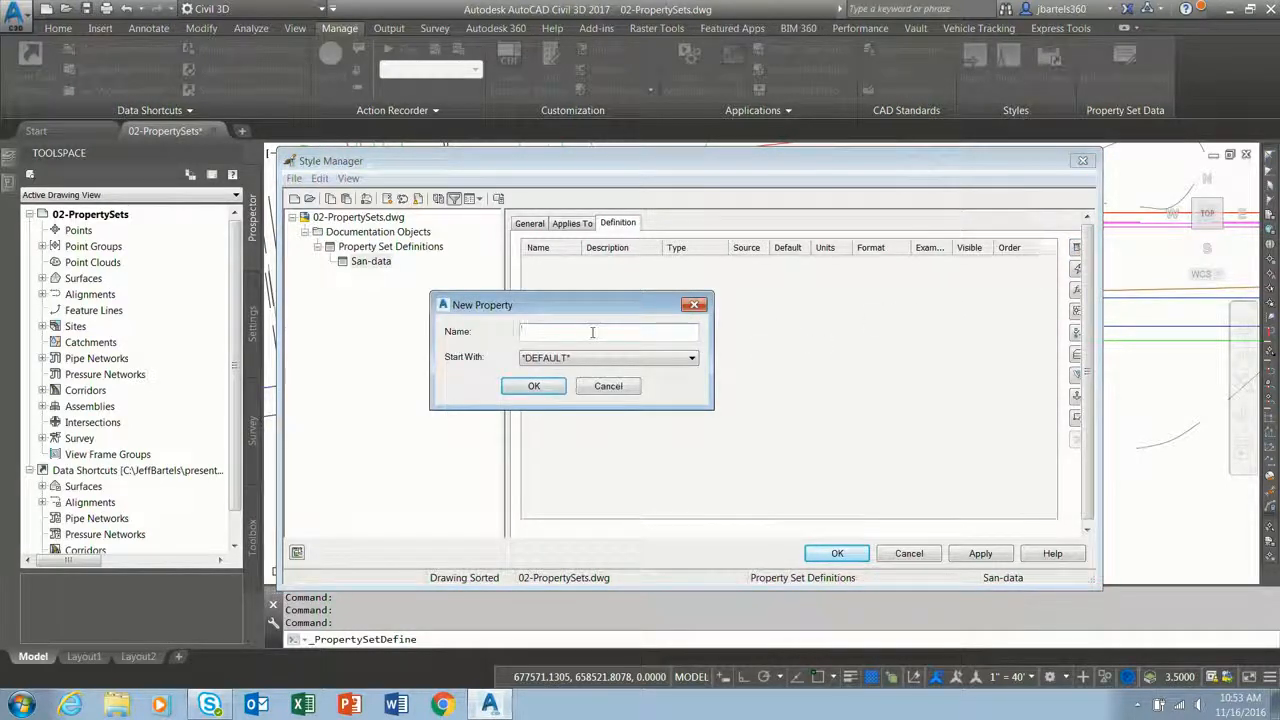
type("owner")
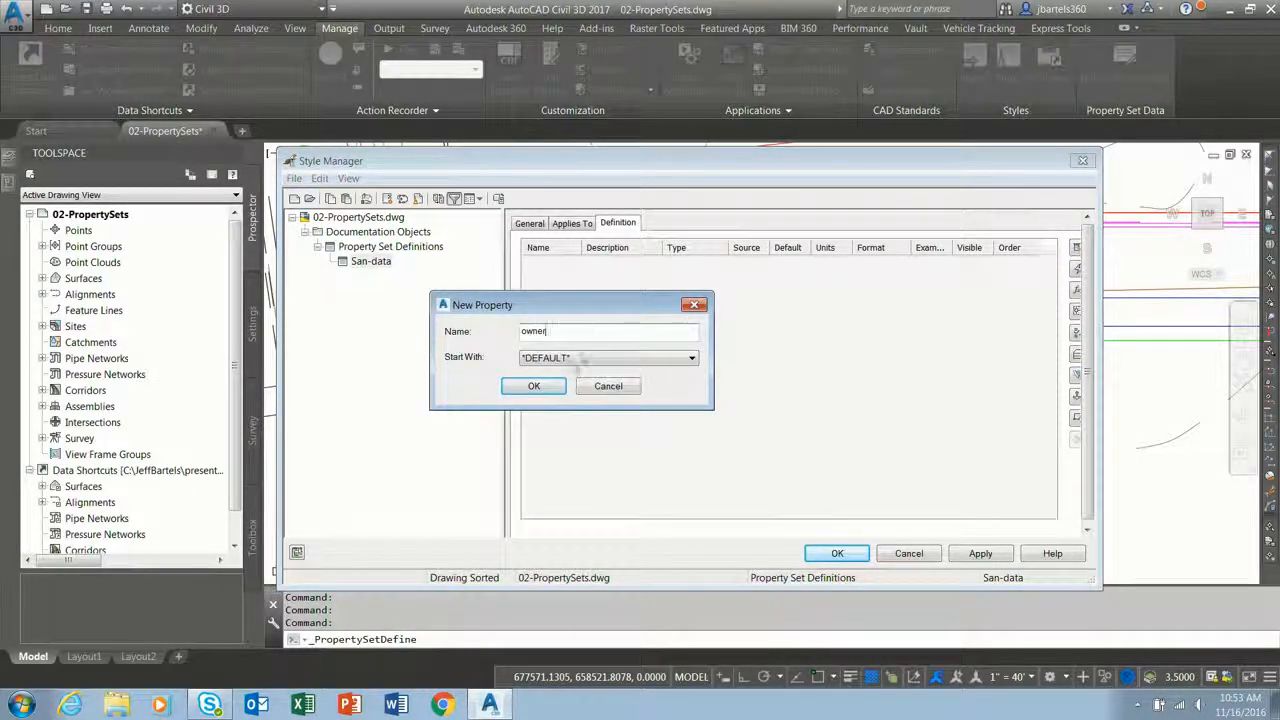
left_click(538, 388)
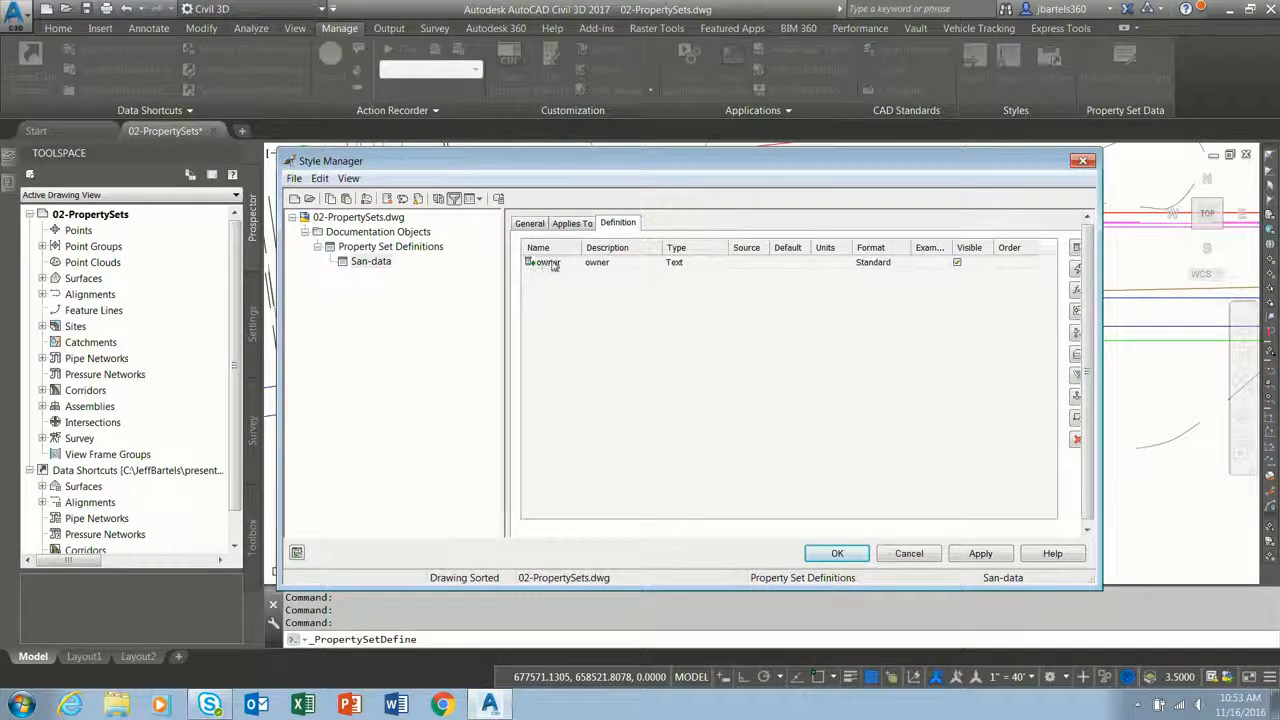
Change the description of the owner property to "owner of utility".
left_click(615, 262)
left_click(654, 263)
left_click(634, 398)
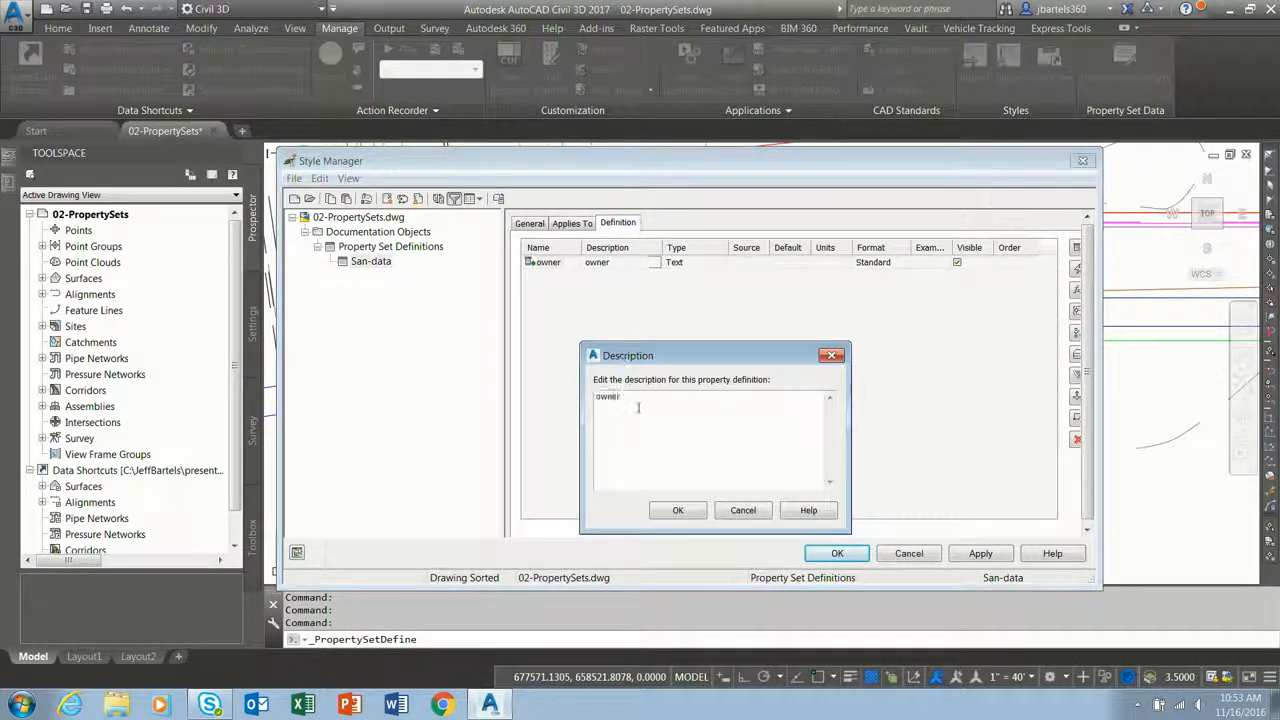
type("of uti")
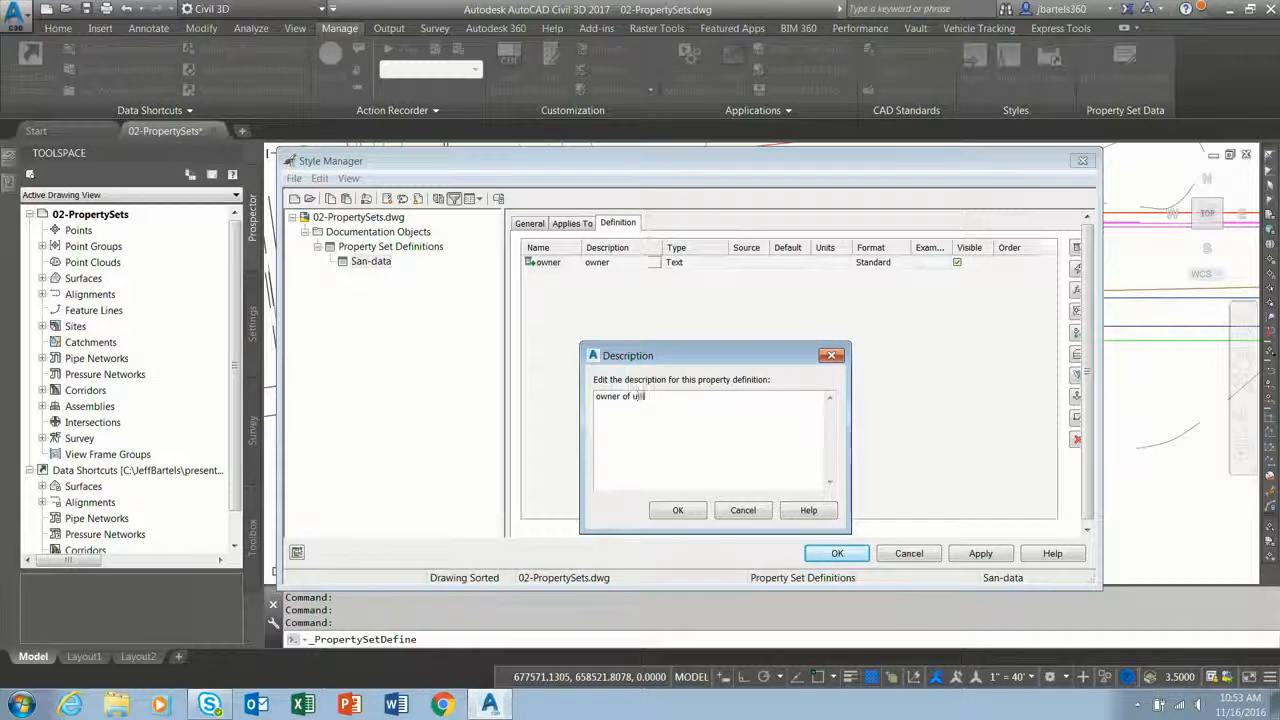
type("lity")
left_click(677, 510)
Choose Text as the owner property's type and set its default value to "owner".
left_click(697, 263)
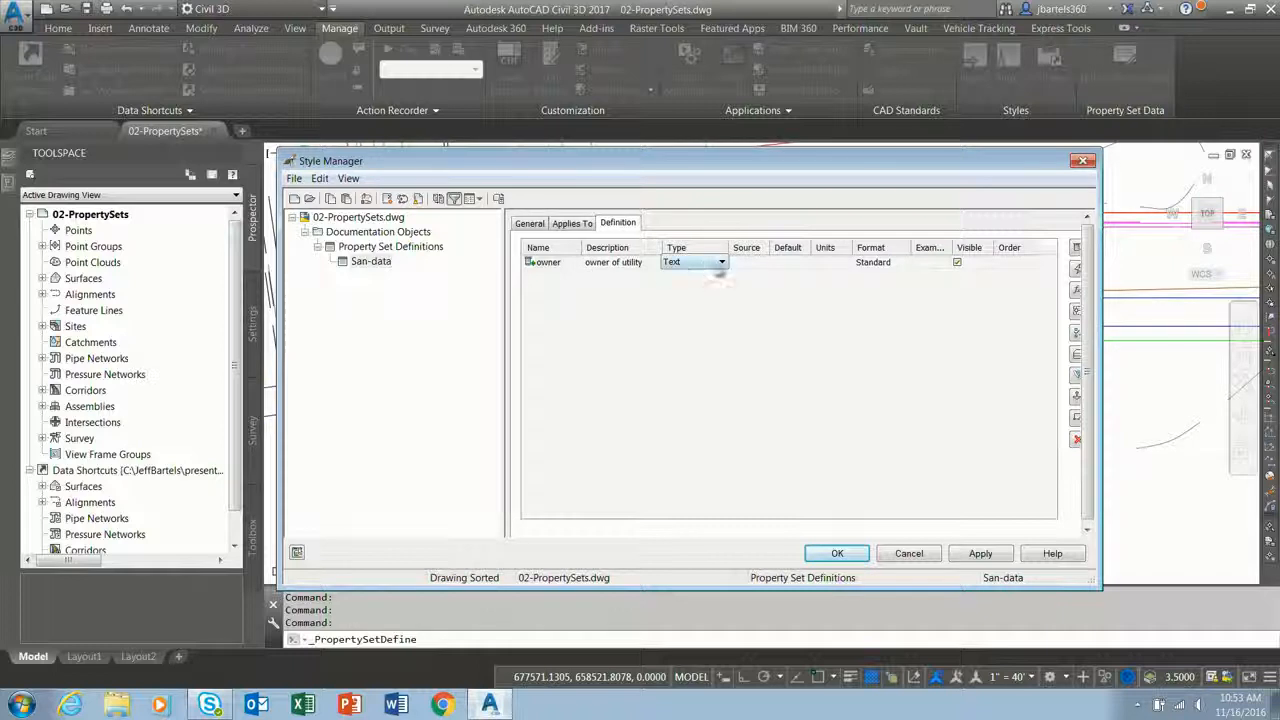
left_click(720, 263)
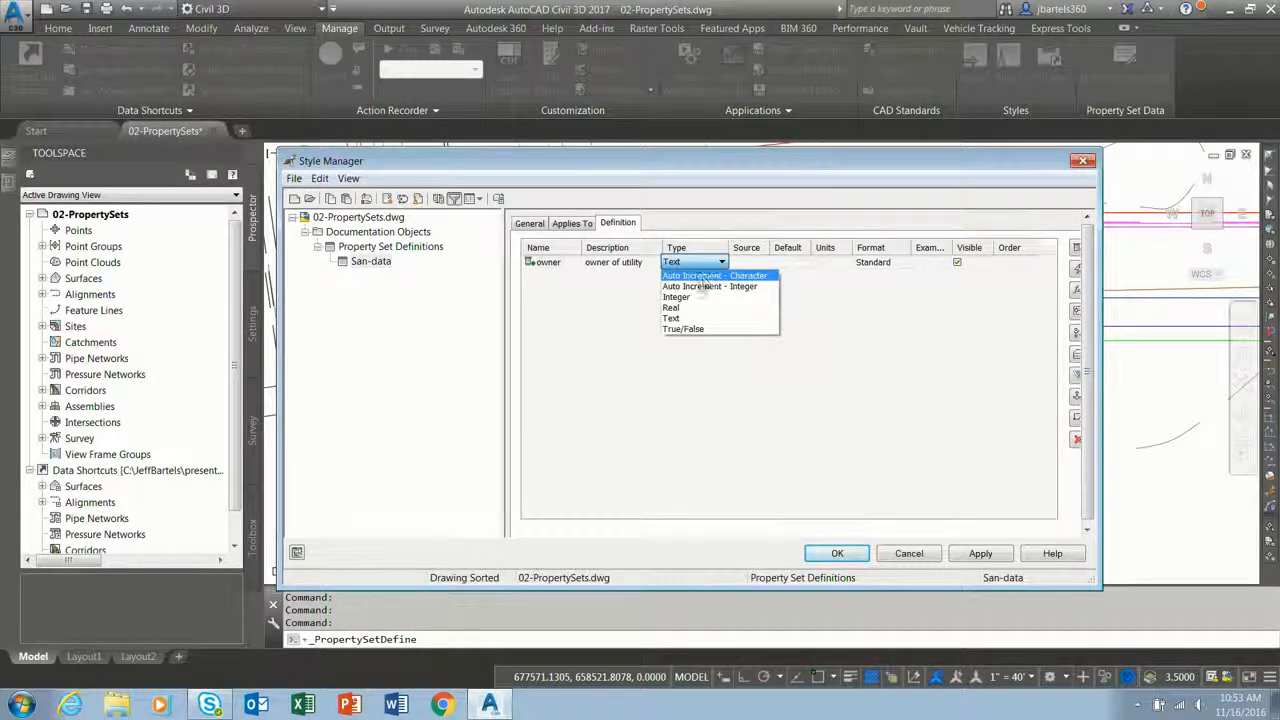
left_click(709, 319)
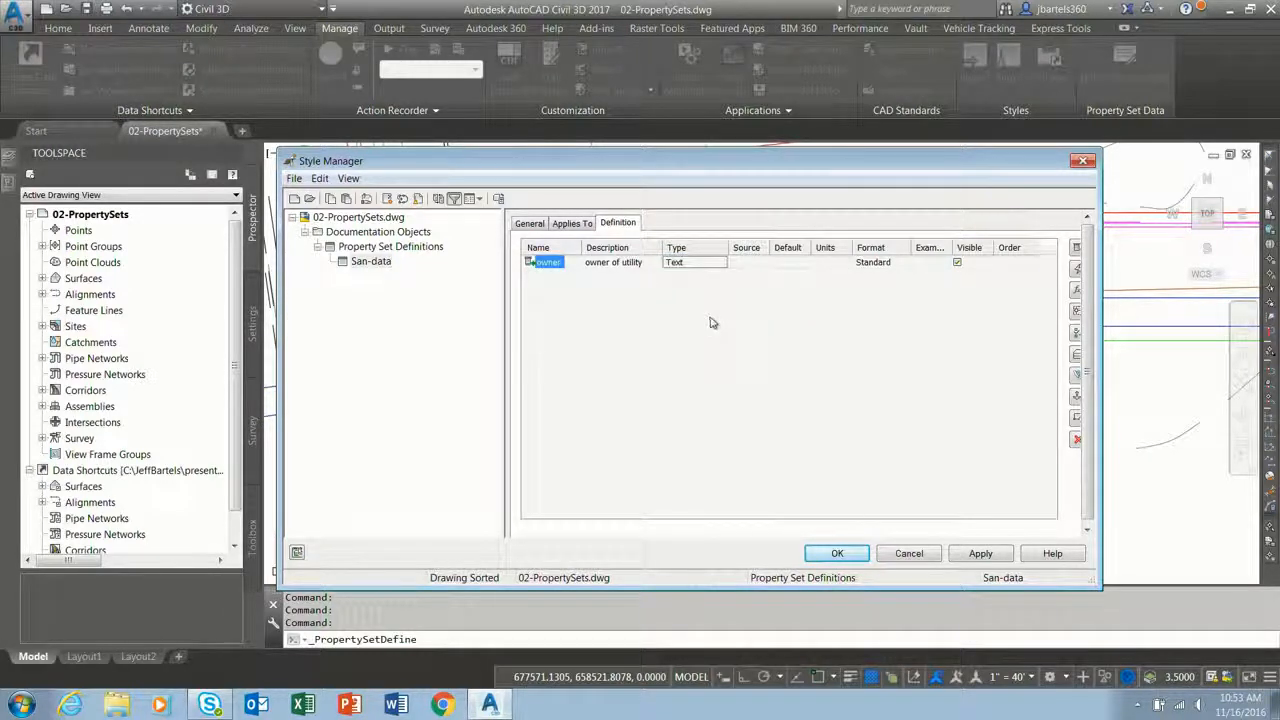
left_click(778, 264)
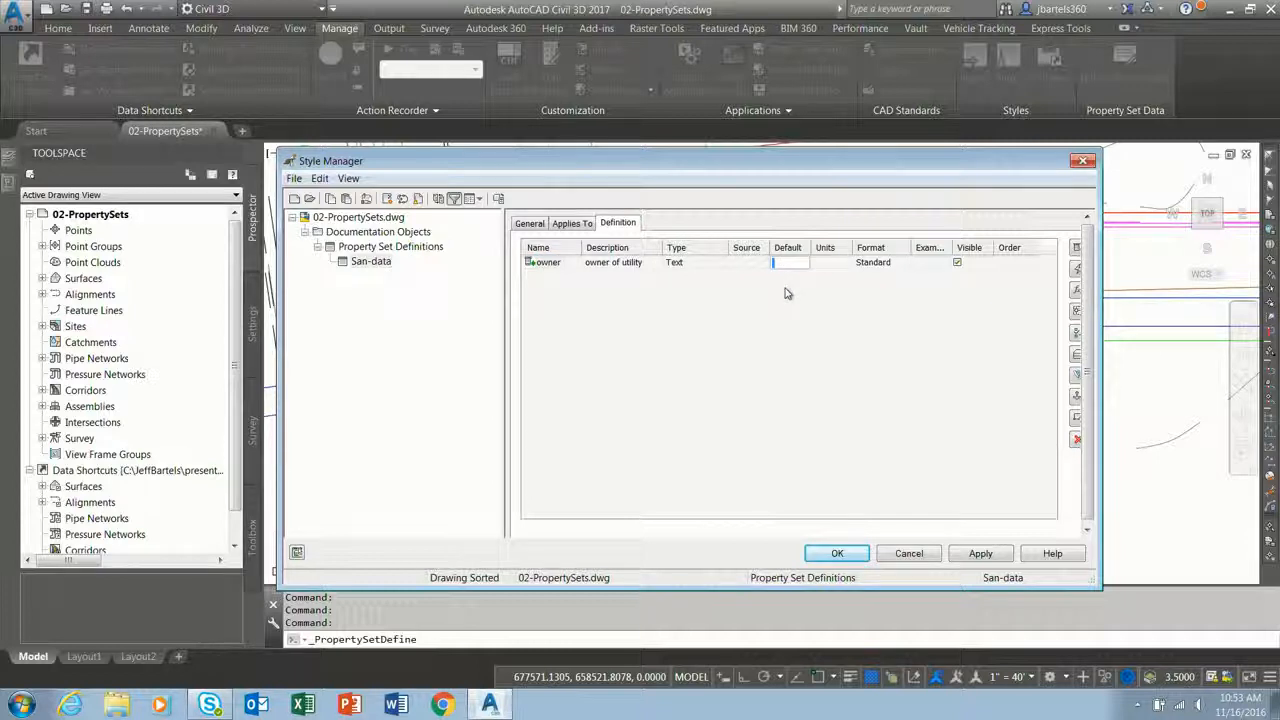
type("owner")
Add a second property named condition to San-data and set its default value to "description".
left_click(1076, 249)
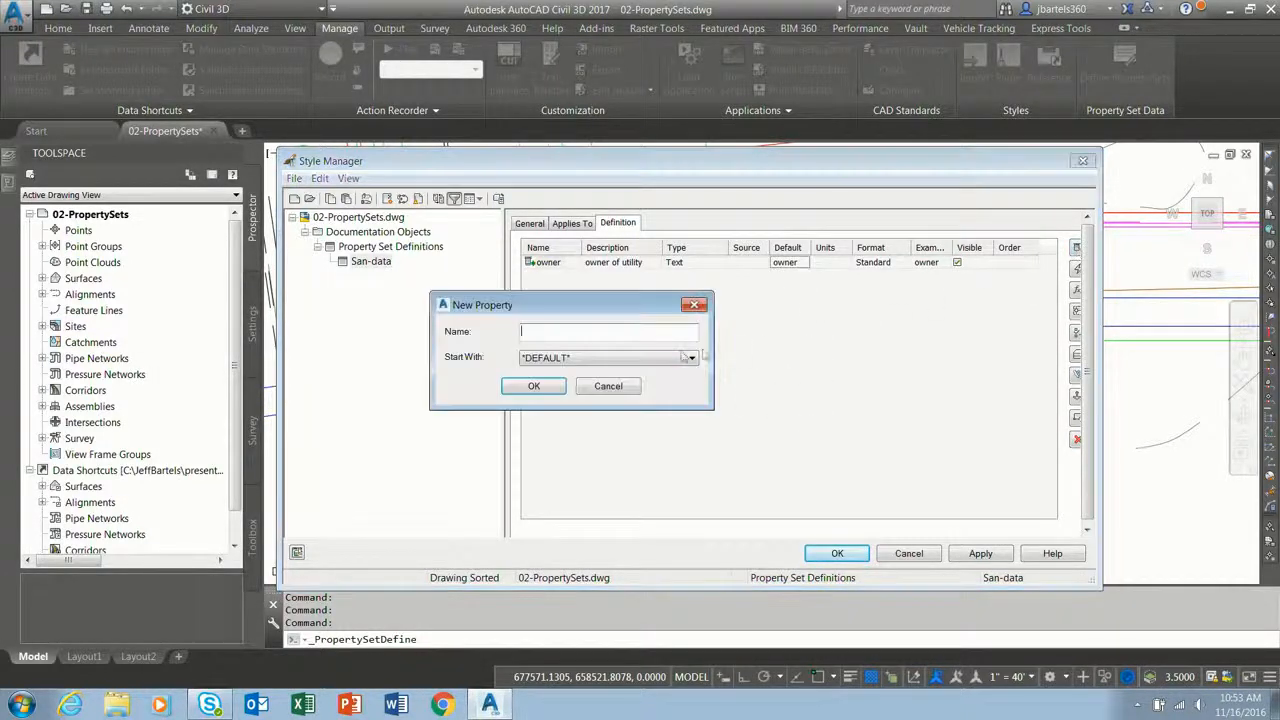
type("condition")
left_click(534, 387)
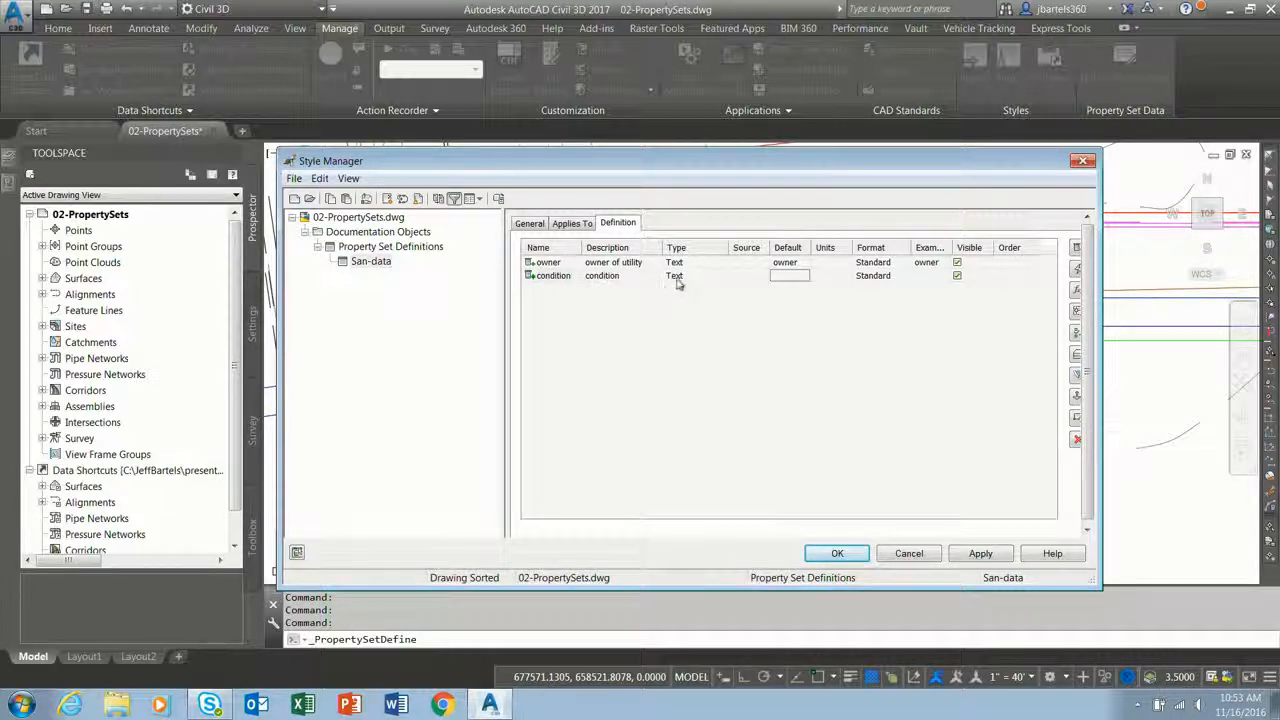
left_click(786, 277)
type("description")
key("Return")
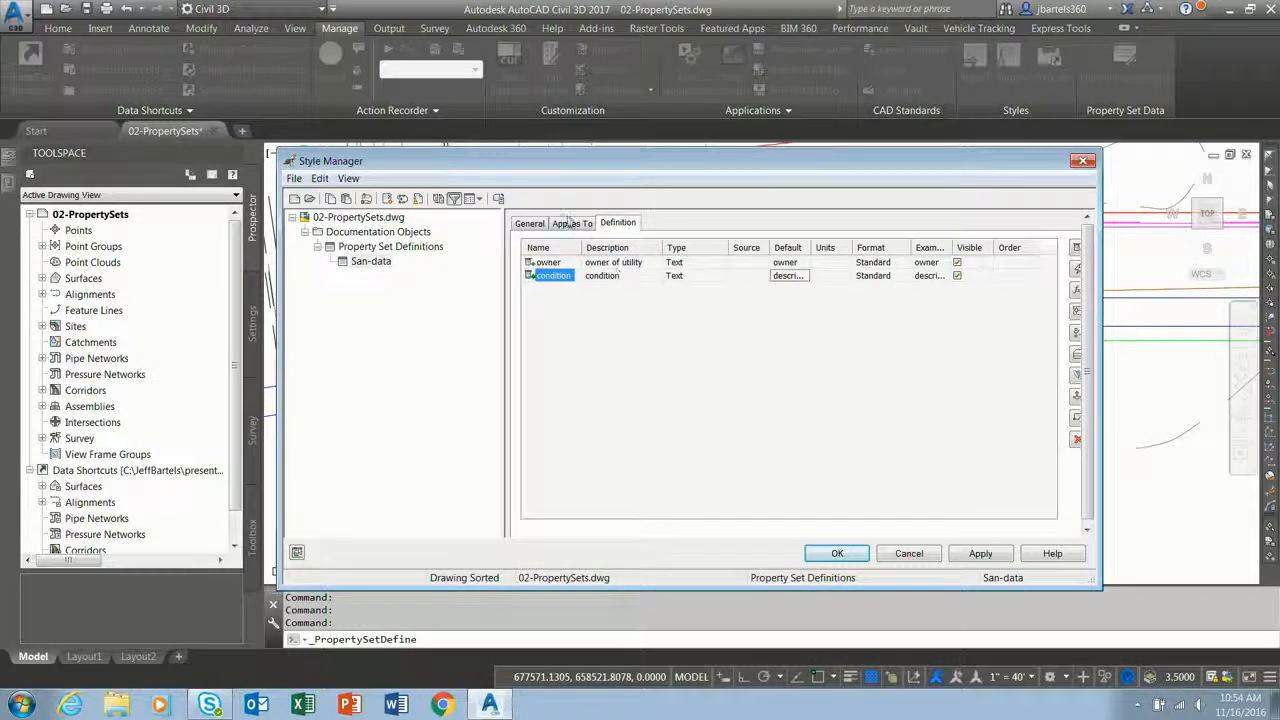
Make the San-data property set apply to Structure objects.
left_click(571, 223)
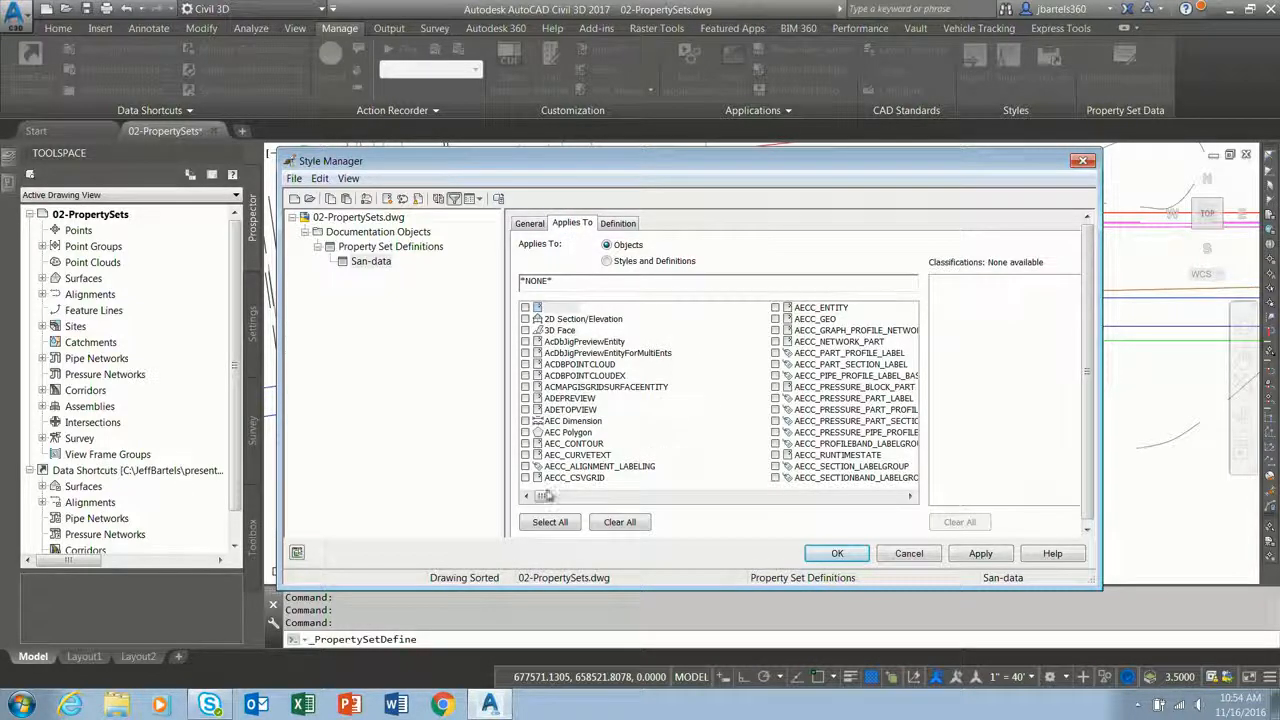
left_click_drag(546, 500, 729, 500)
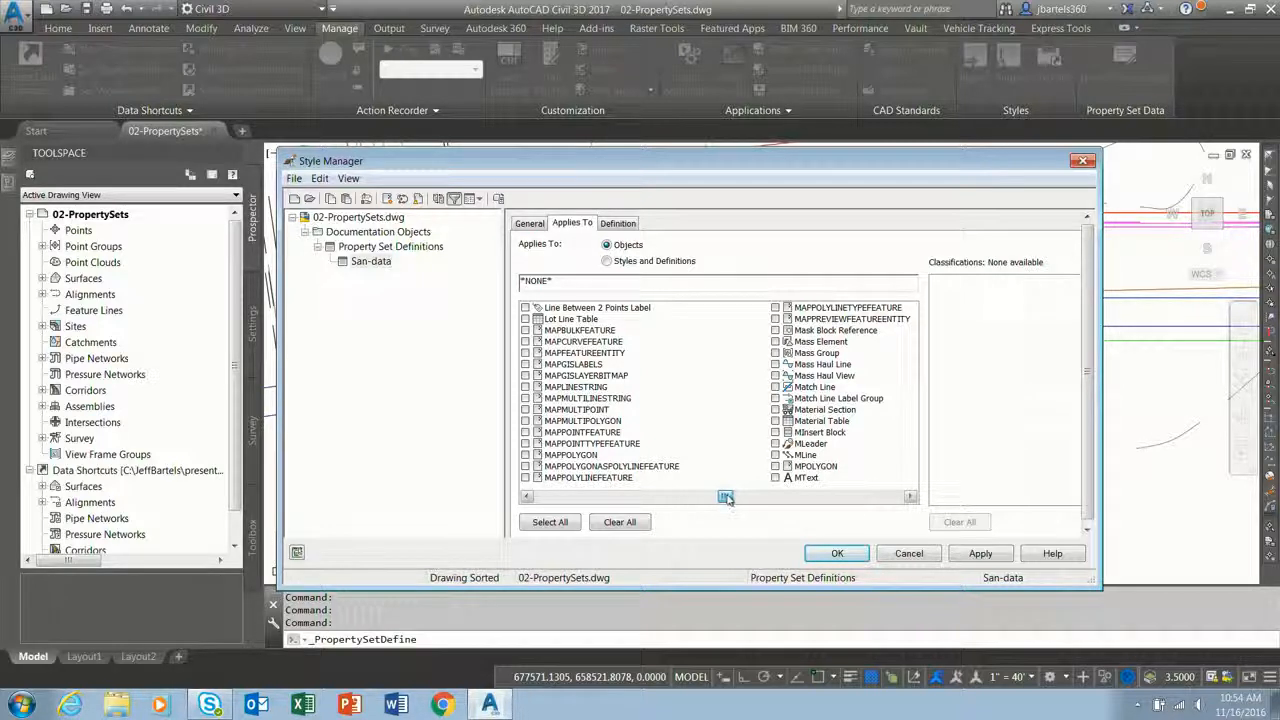
left_click_drag(724, 499, 826, 496)
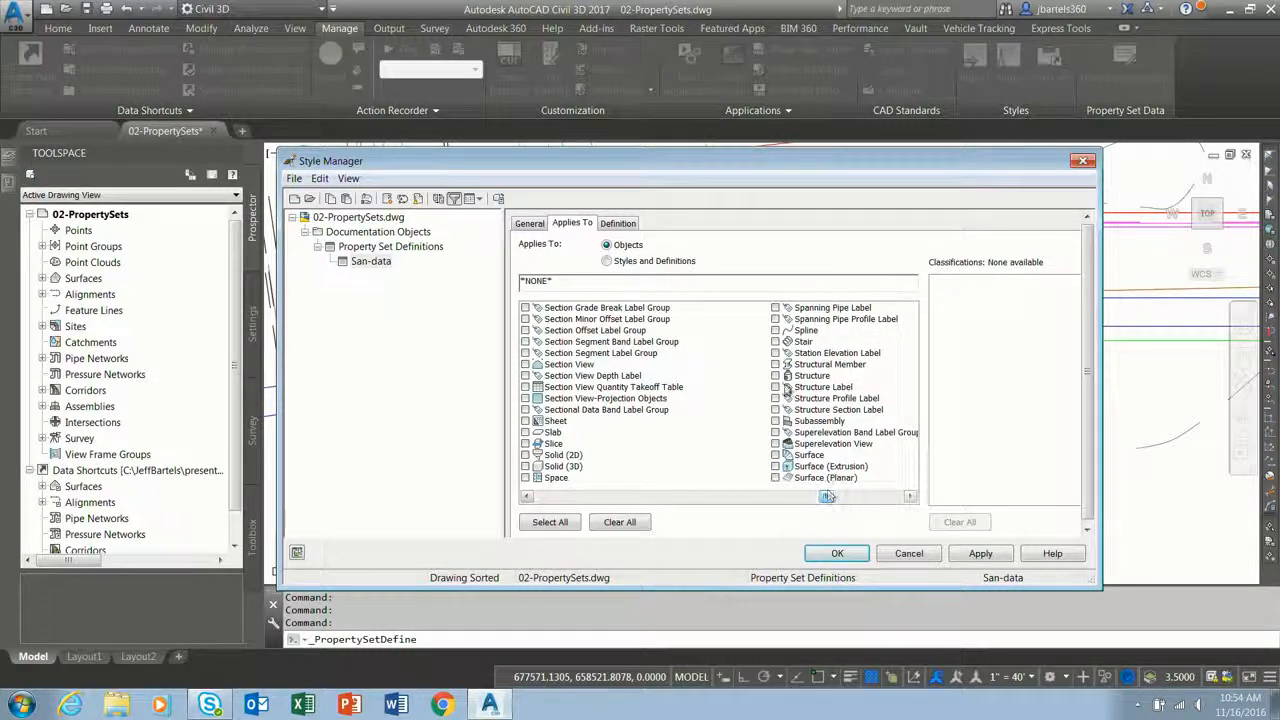
left_click(775, 375)
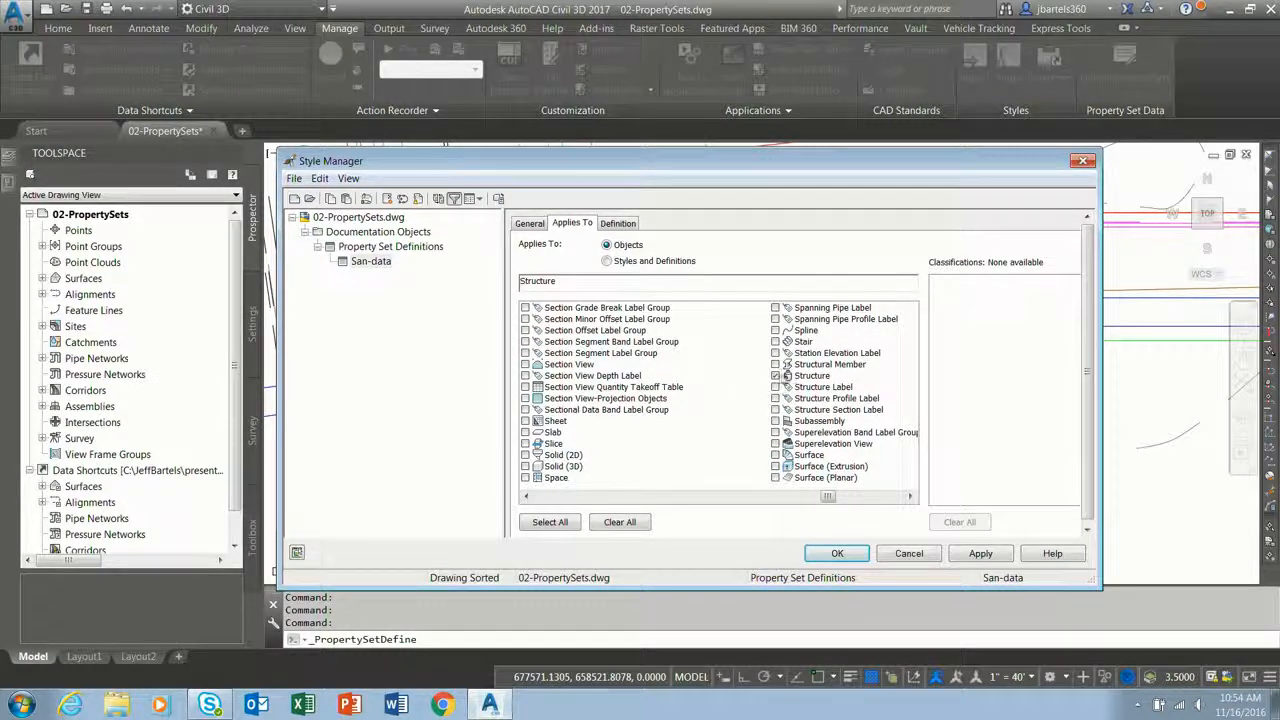
Accept the San-data definition and select all sanitary manholes similar to the two at the Maple Street and South Street intersection.
left_click(836, 554)
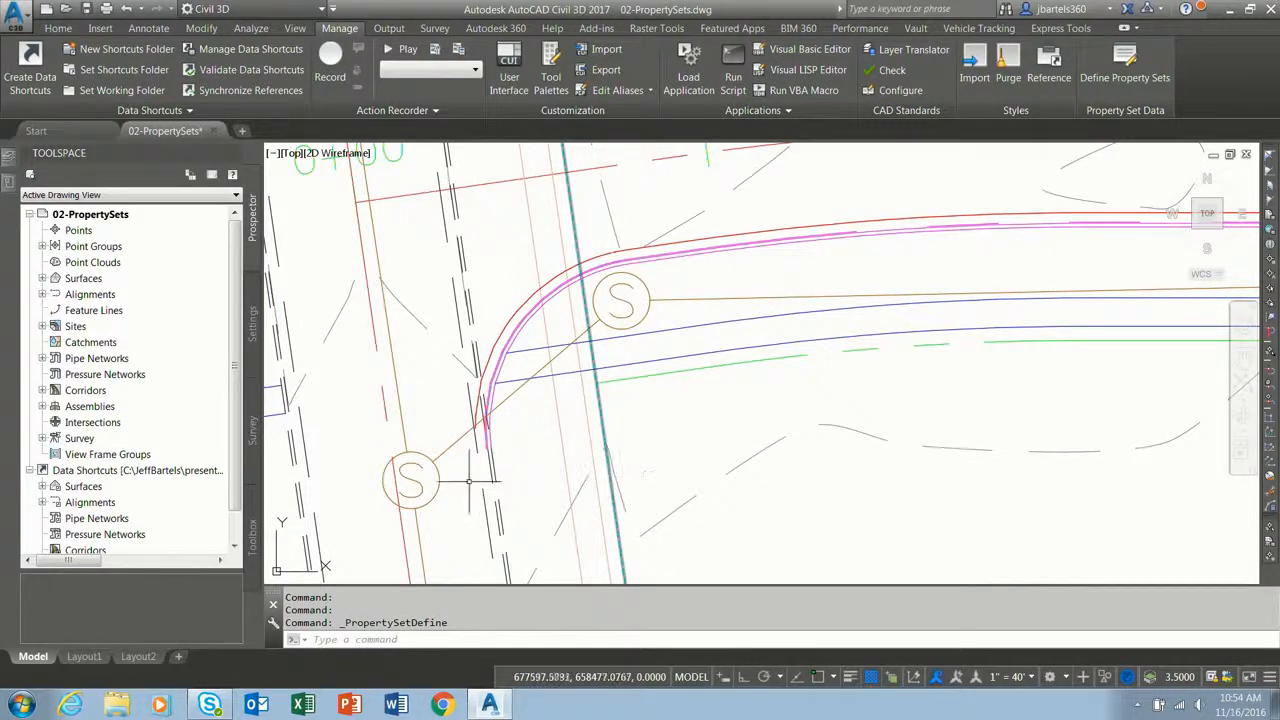
mouse_move(435, 488)
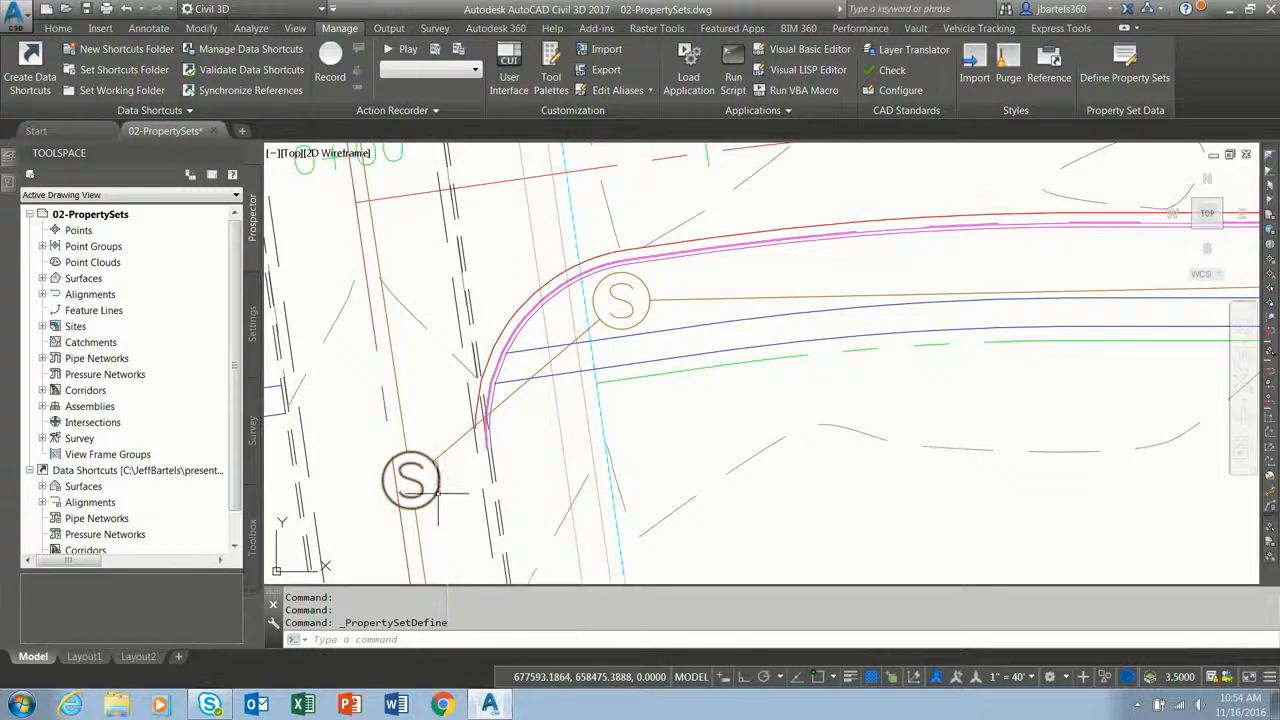
left_click(430, 485)
left_click(645, 318)
scroll(672, 360, "down", 3)
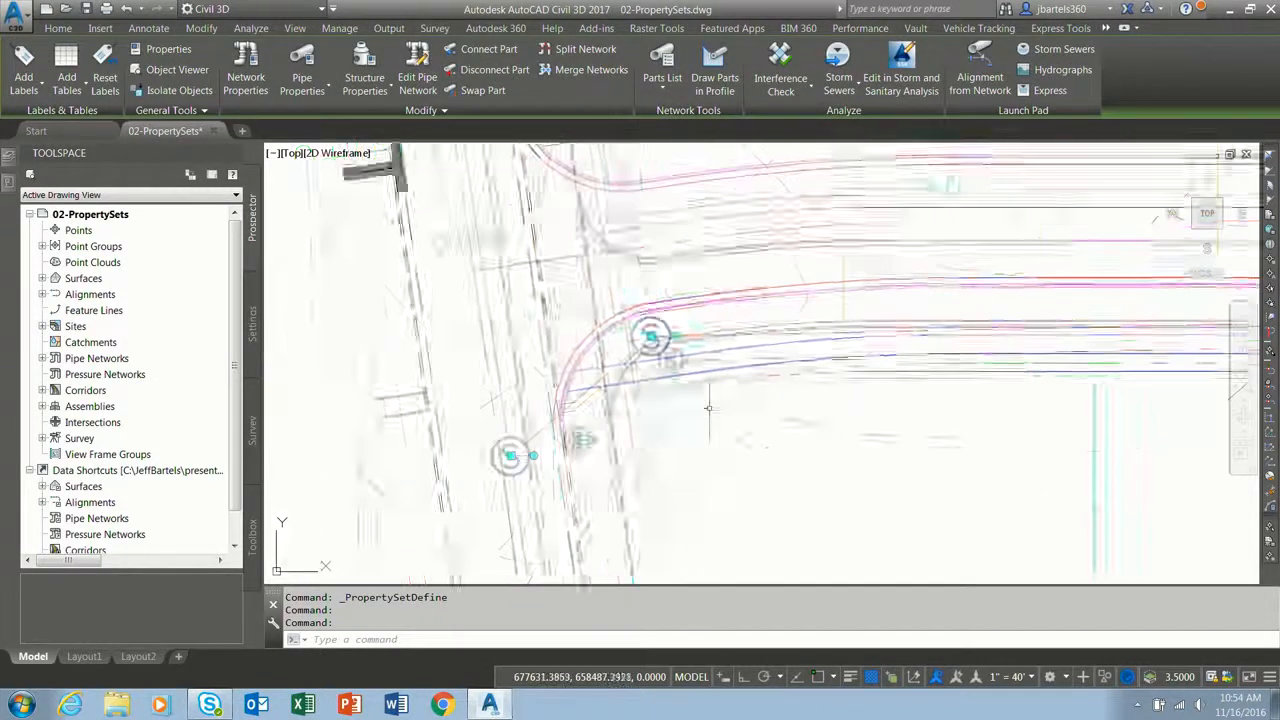
right_click(712, 405)
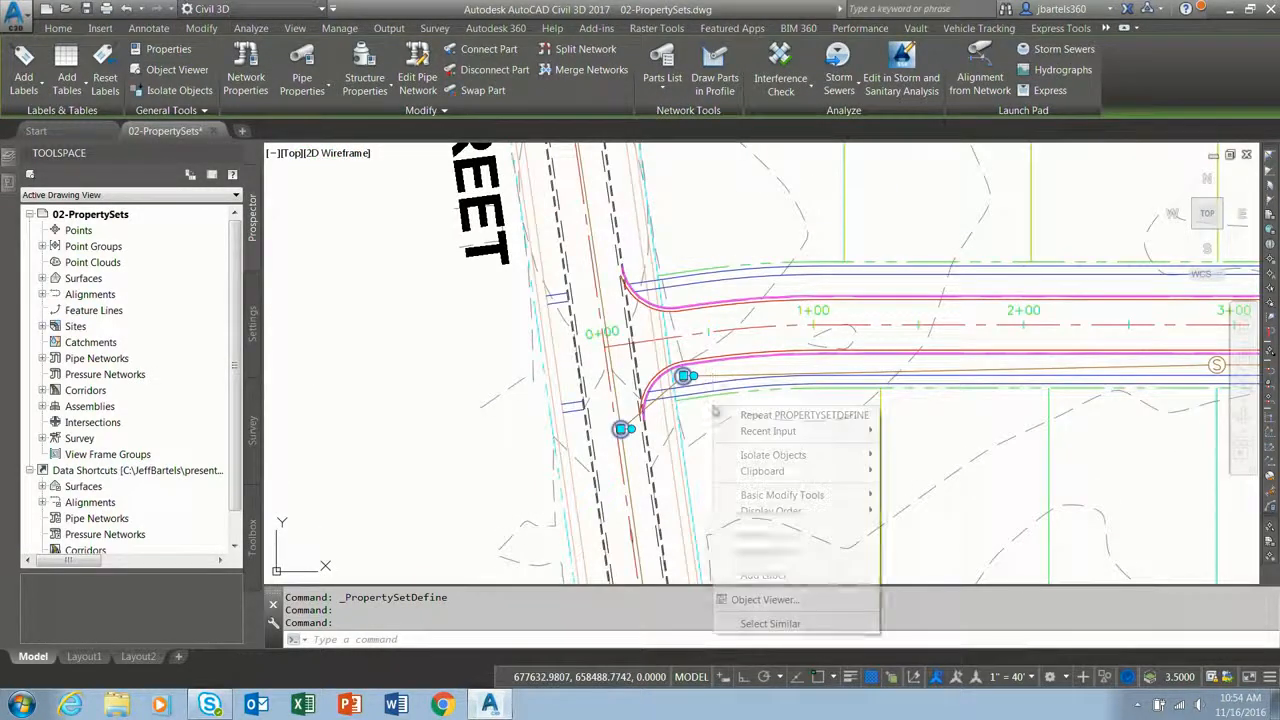
left_click(770, 623)
scroll(846, 460, "down", 3)
middle_click_drag(846, 460, 550, 472)
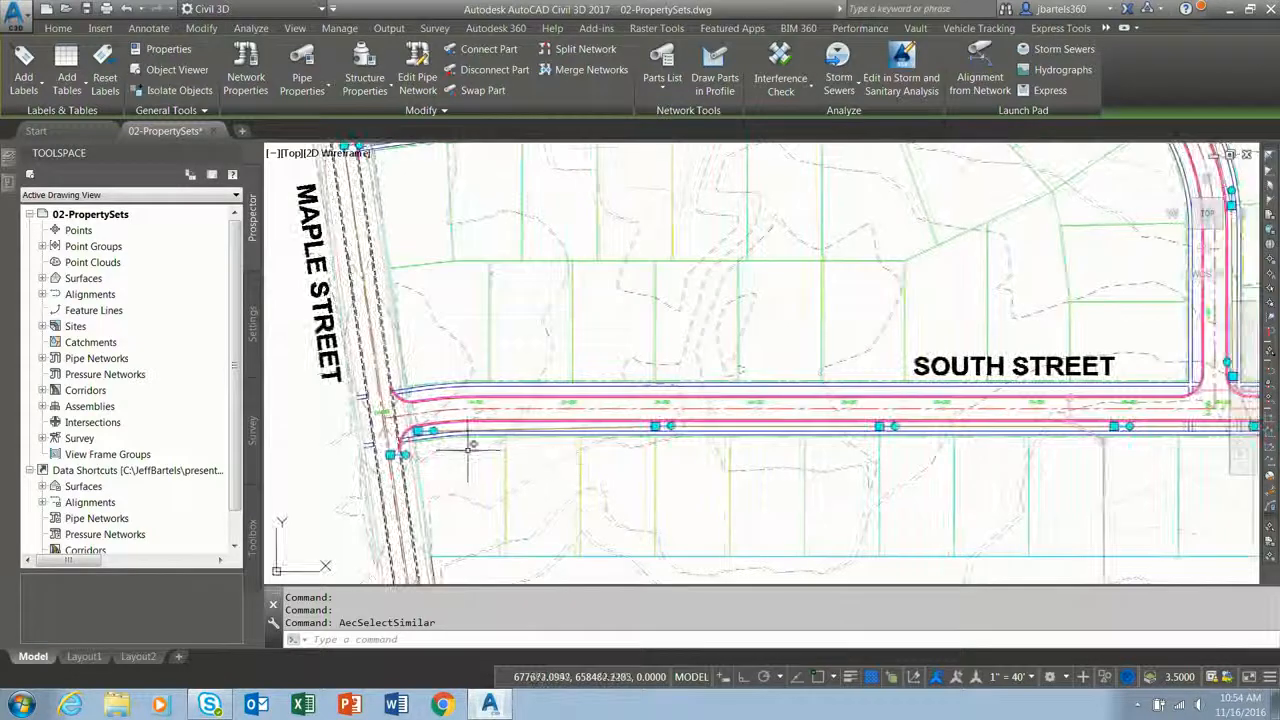
Attach the San-data property set to all selected sanitary structures through their extended data, then clear the selection.
scroll(376, 457, "up", 8)
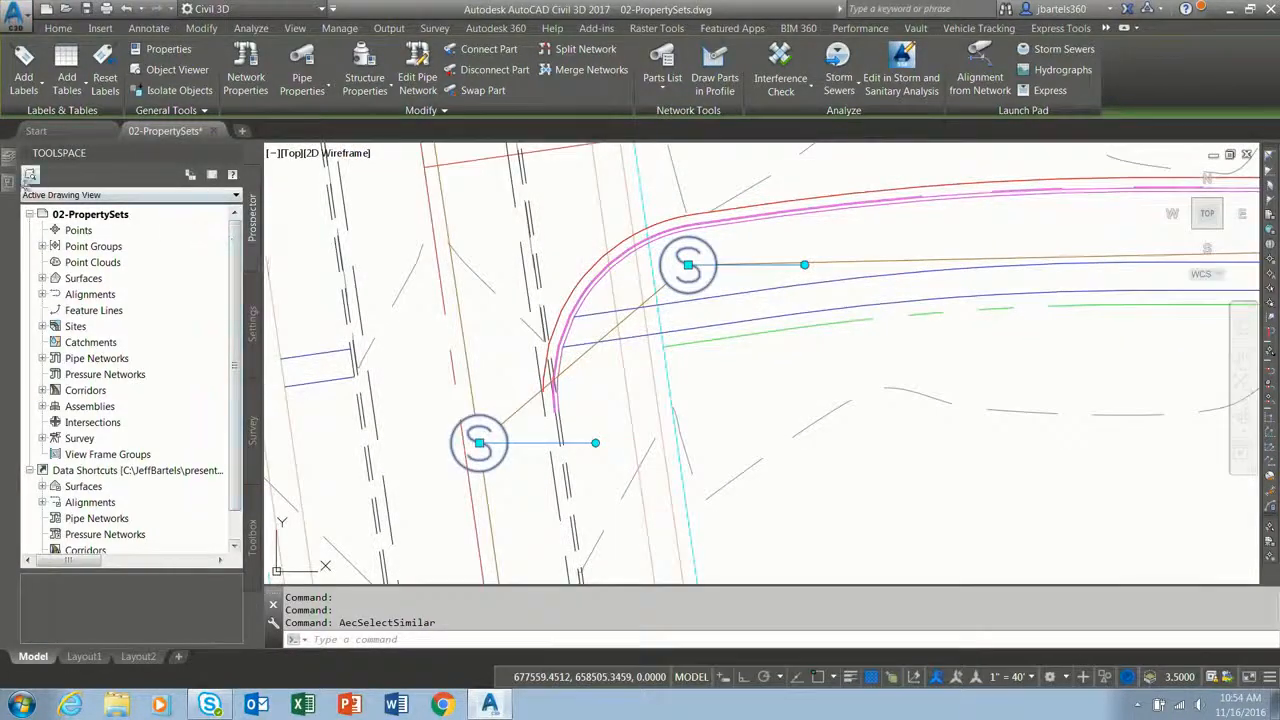
mouse_move(5, 178)
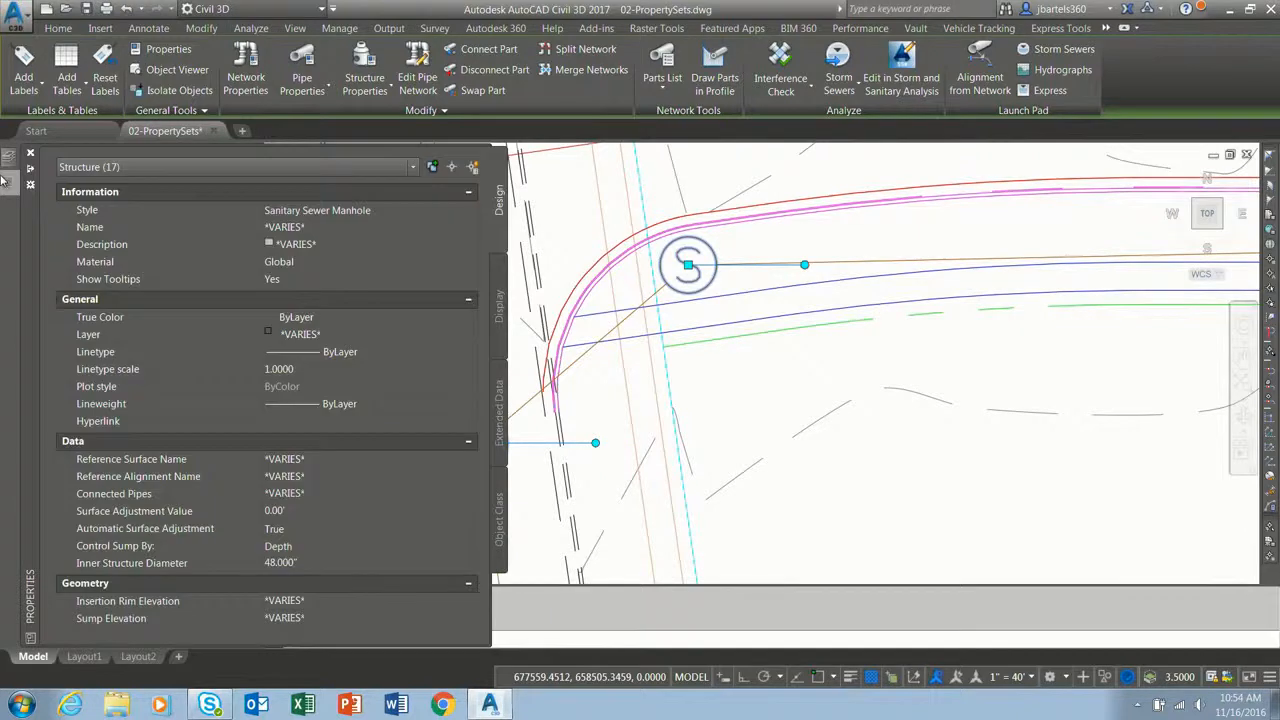
left_click(500, 407)
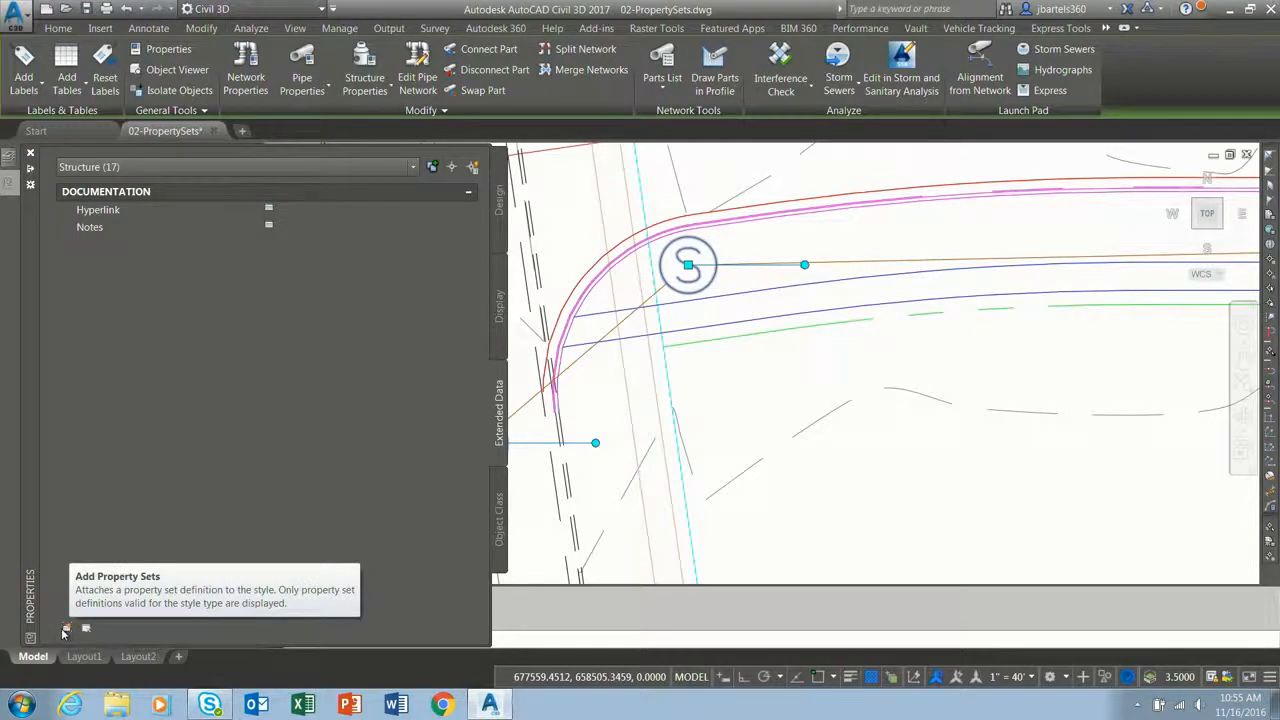
left_click(65, 629)
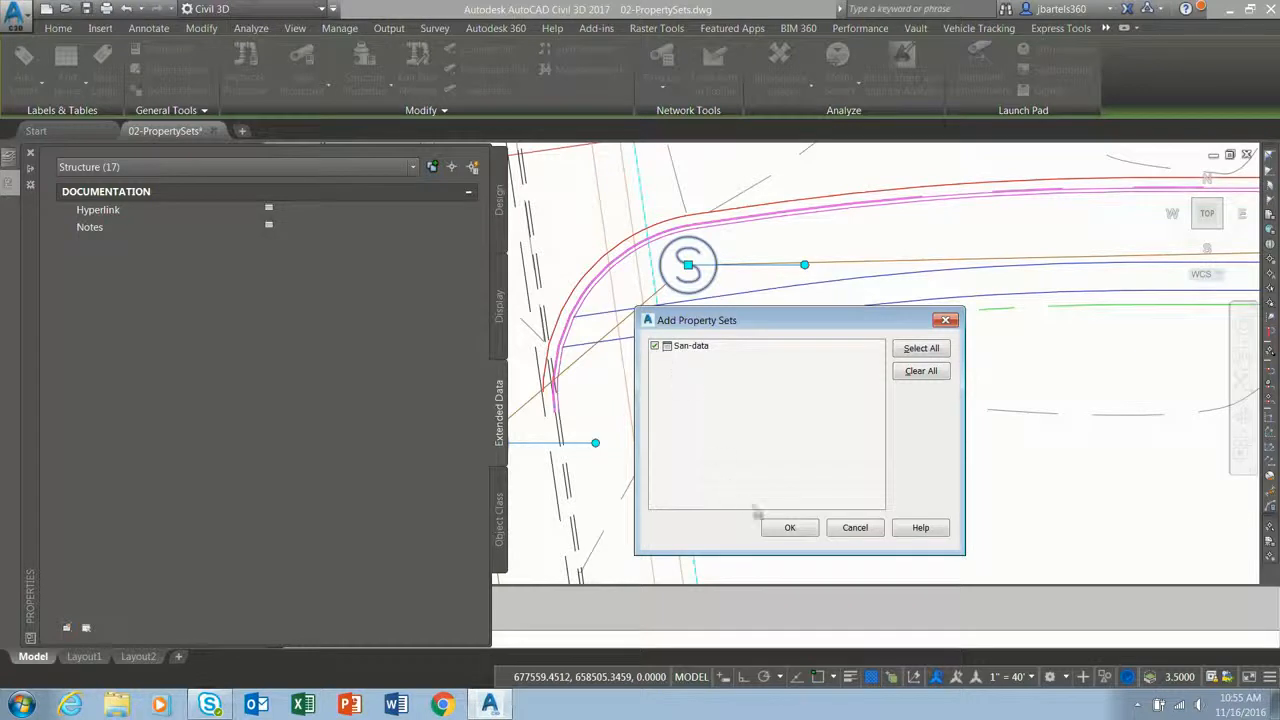
left_click(789, 528)
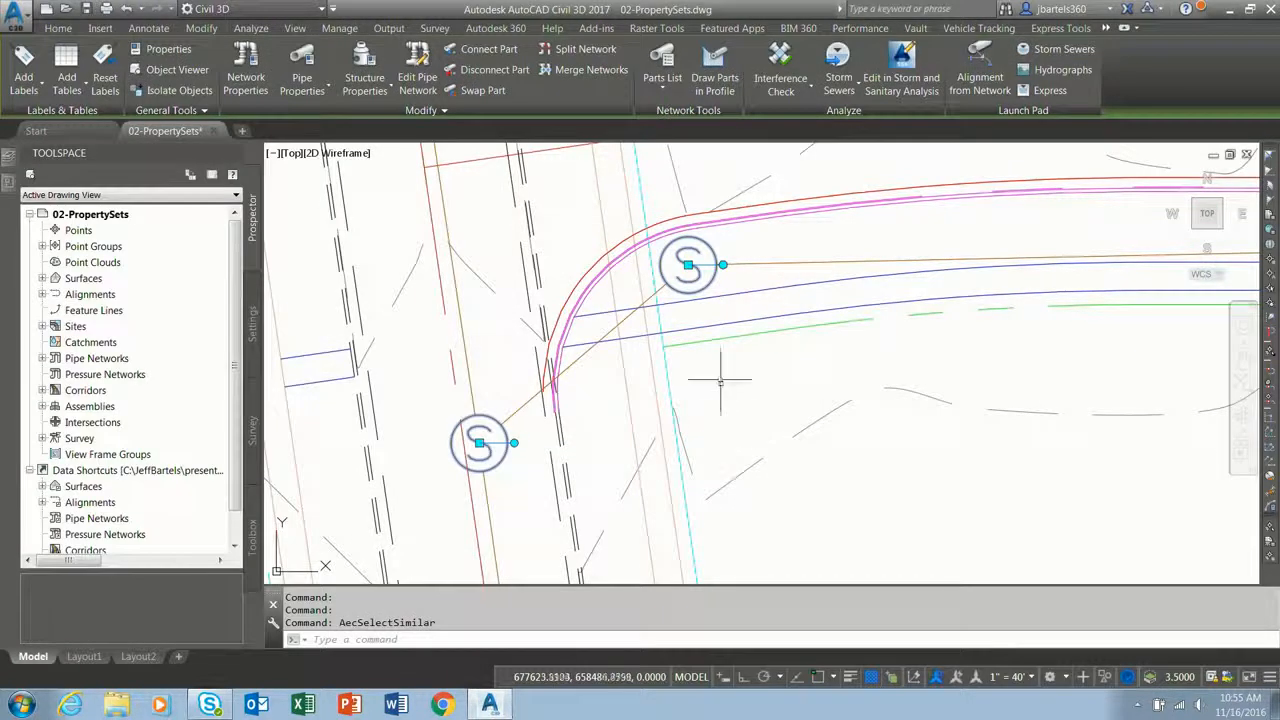
key("Escape")
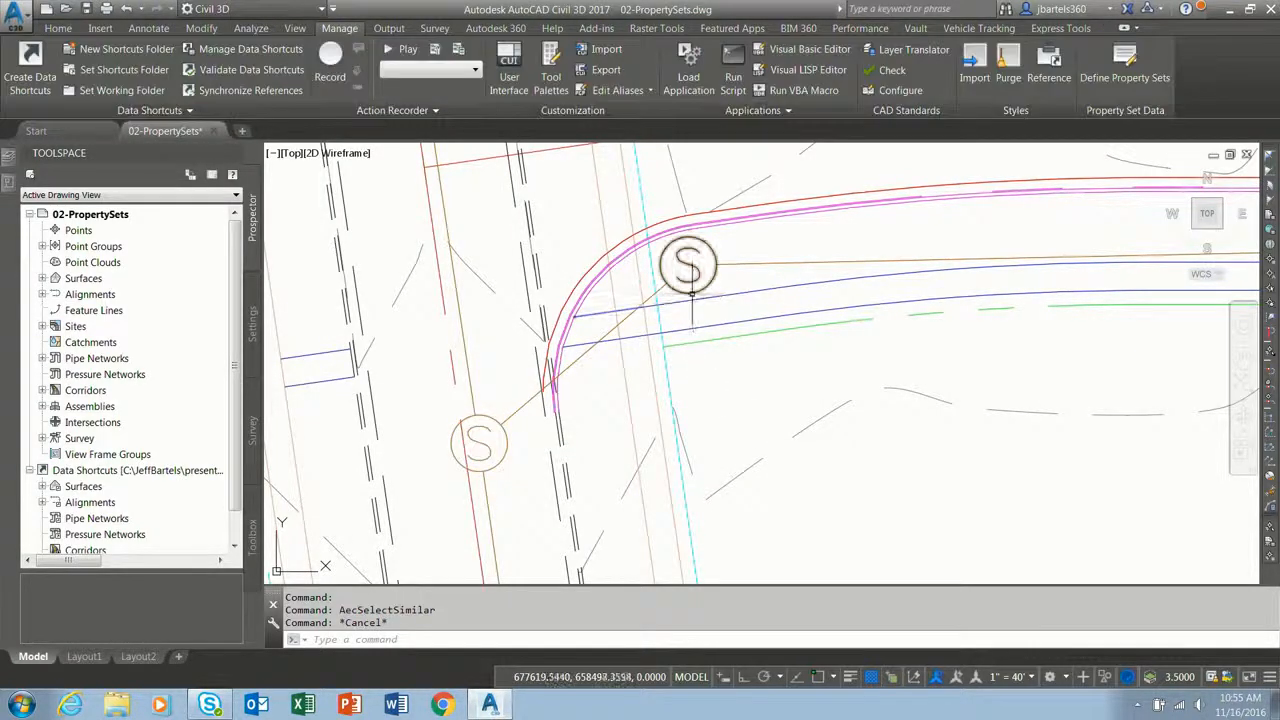
For the manhole at the curb return, set the San-data condition to "abandoned" and enter "city" as owner.
mouse_move(9, 183)
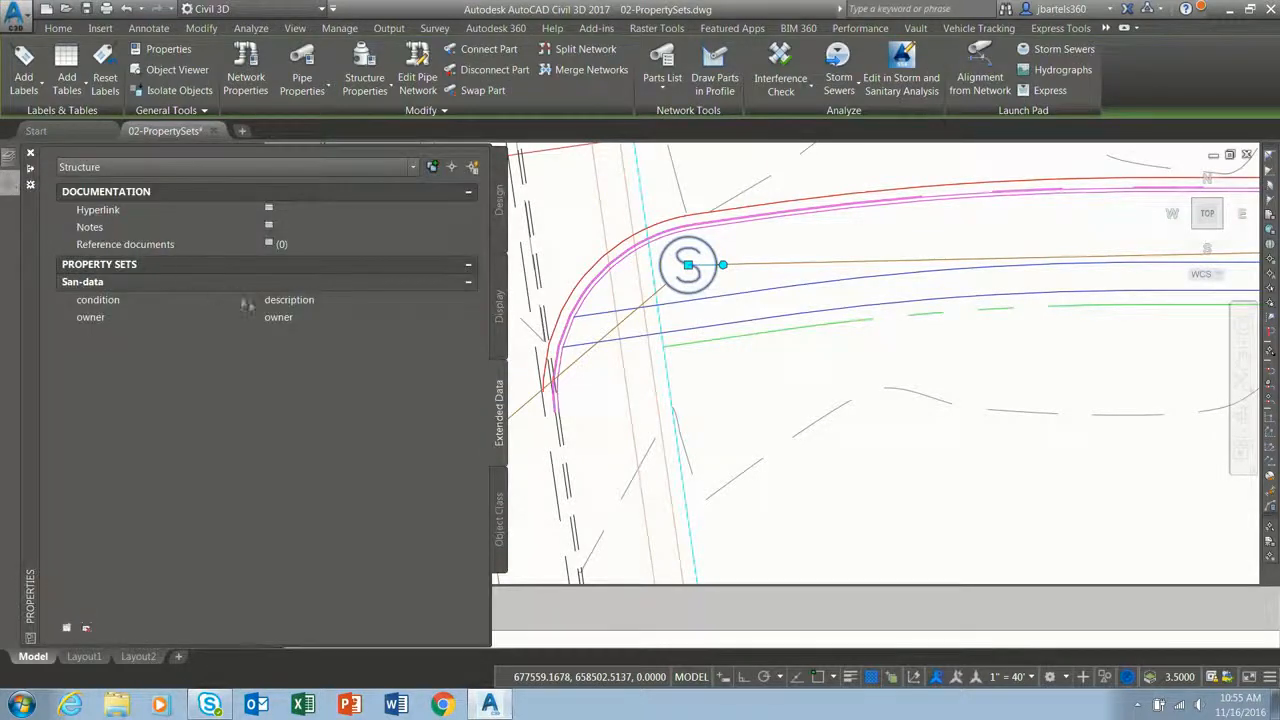
left_click(311, 300)
key("BackSpace")
type("abandoned")
left_click(268, 318)
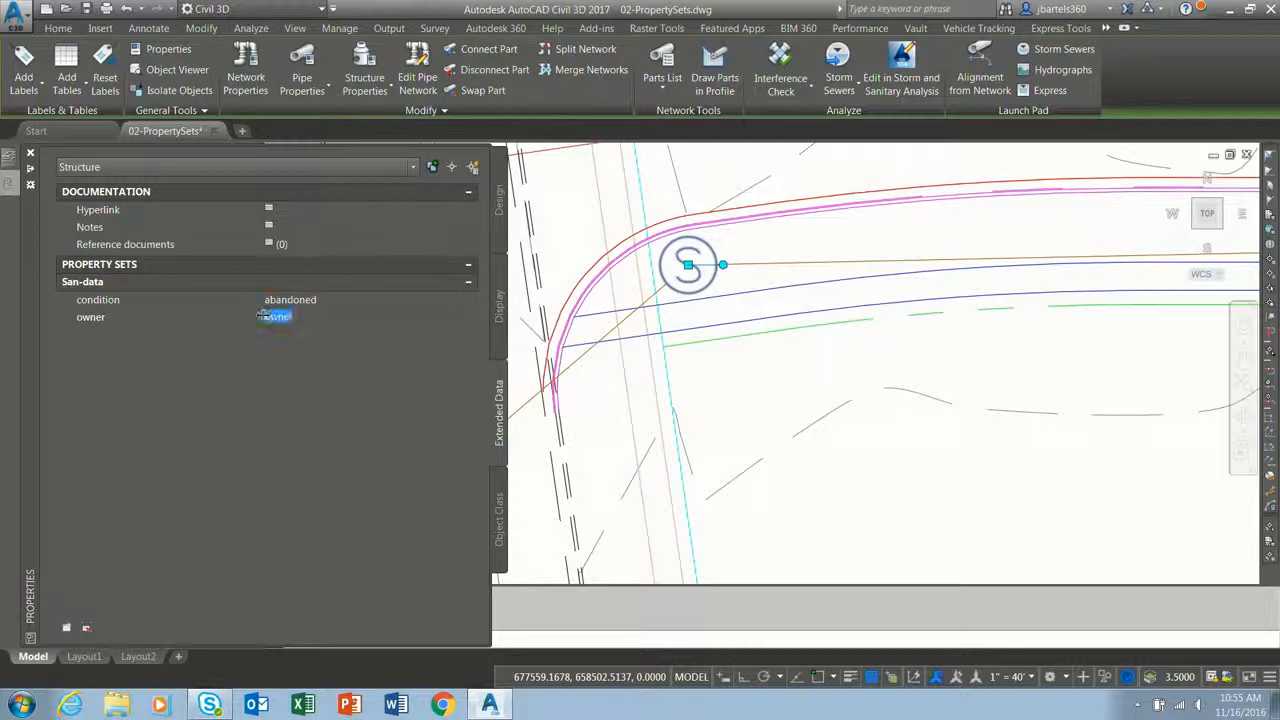
key("BackSpace")
type("city")
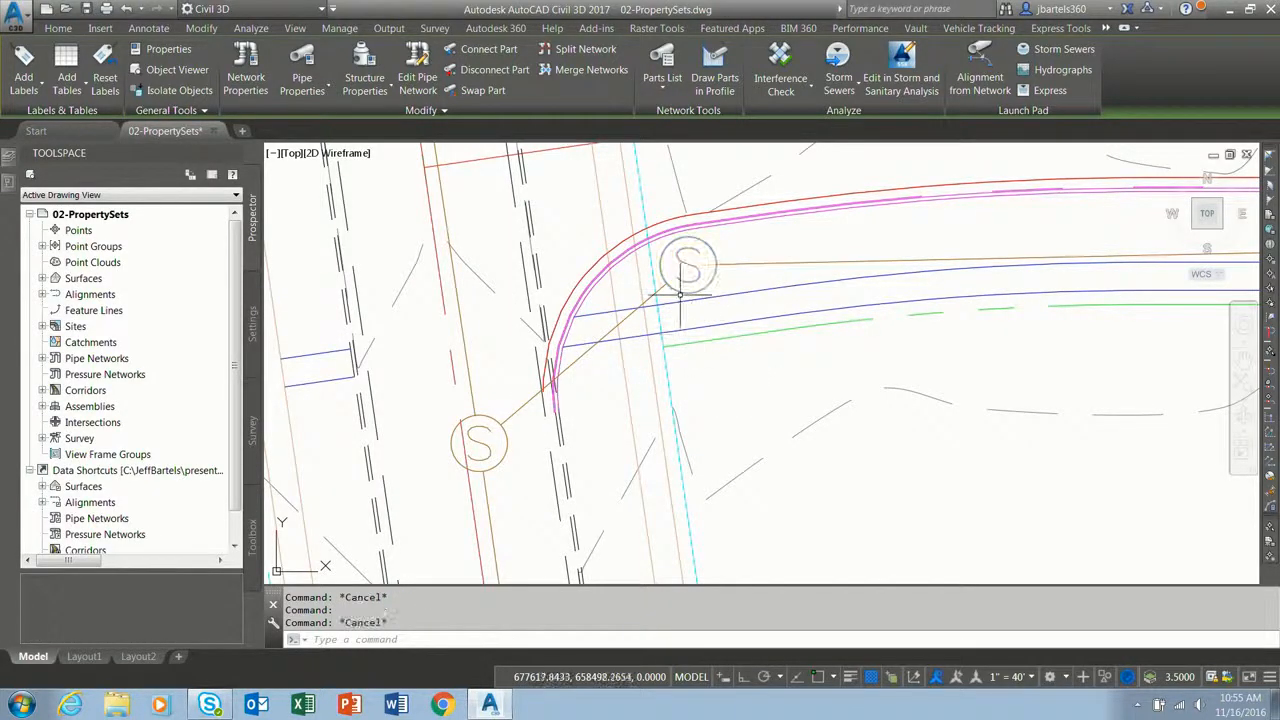
Select all similar sanitary structures again and enter "city of elg" as their San-data owner.
left_click(508, 438)
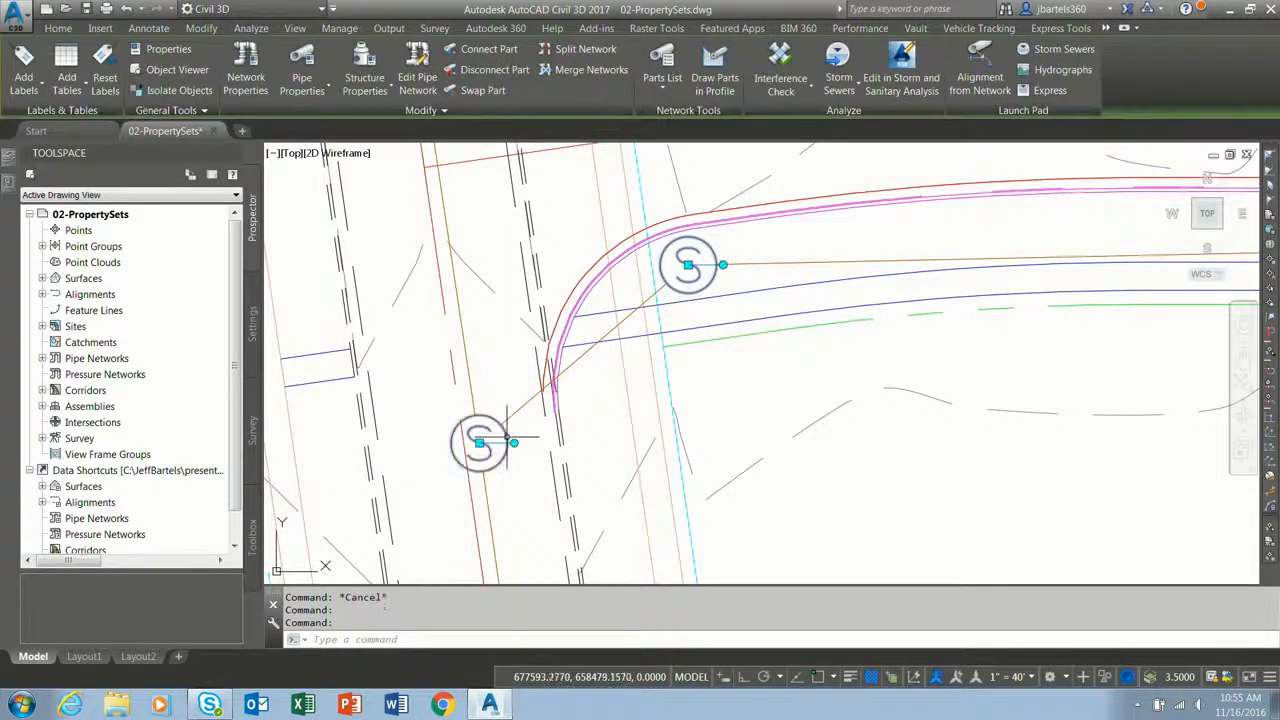
right_click(689, 400)
left_click(758, 603)
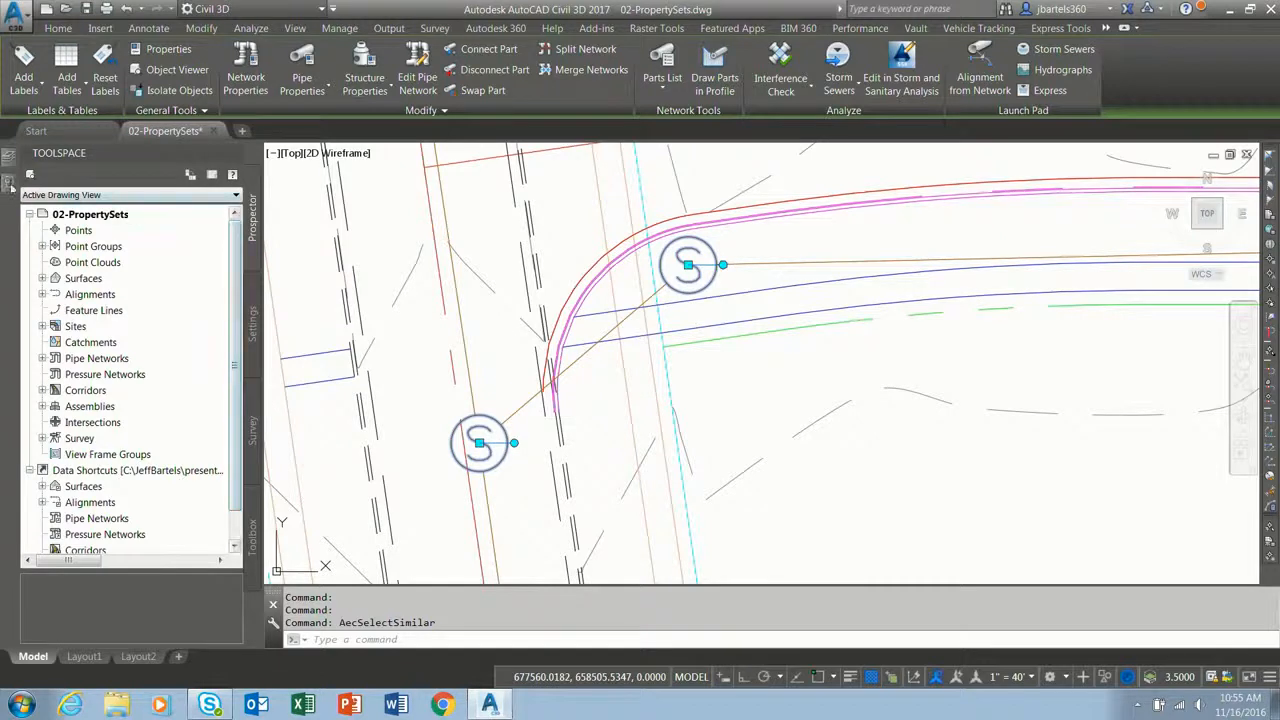
mouse_move(8, 185)
left_click(281, 303)
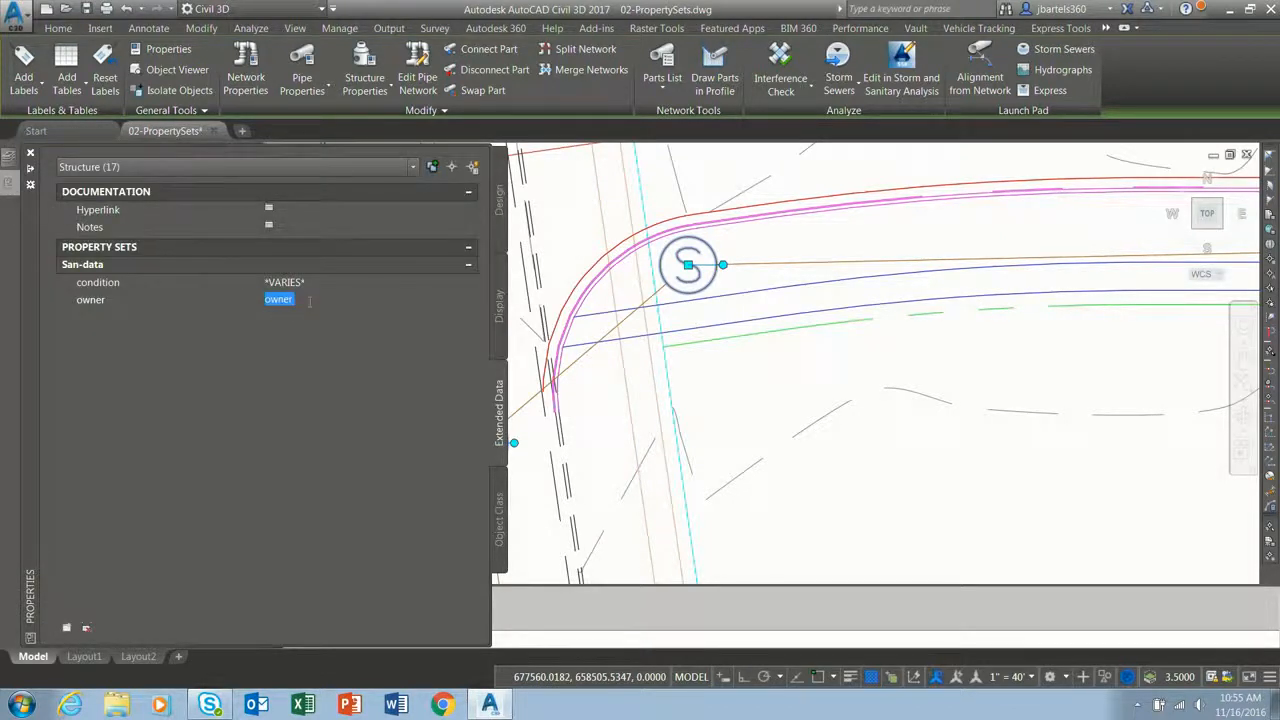
key("BackSpace")
type("city of elg")
key("Escape")
key("Escape")
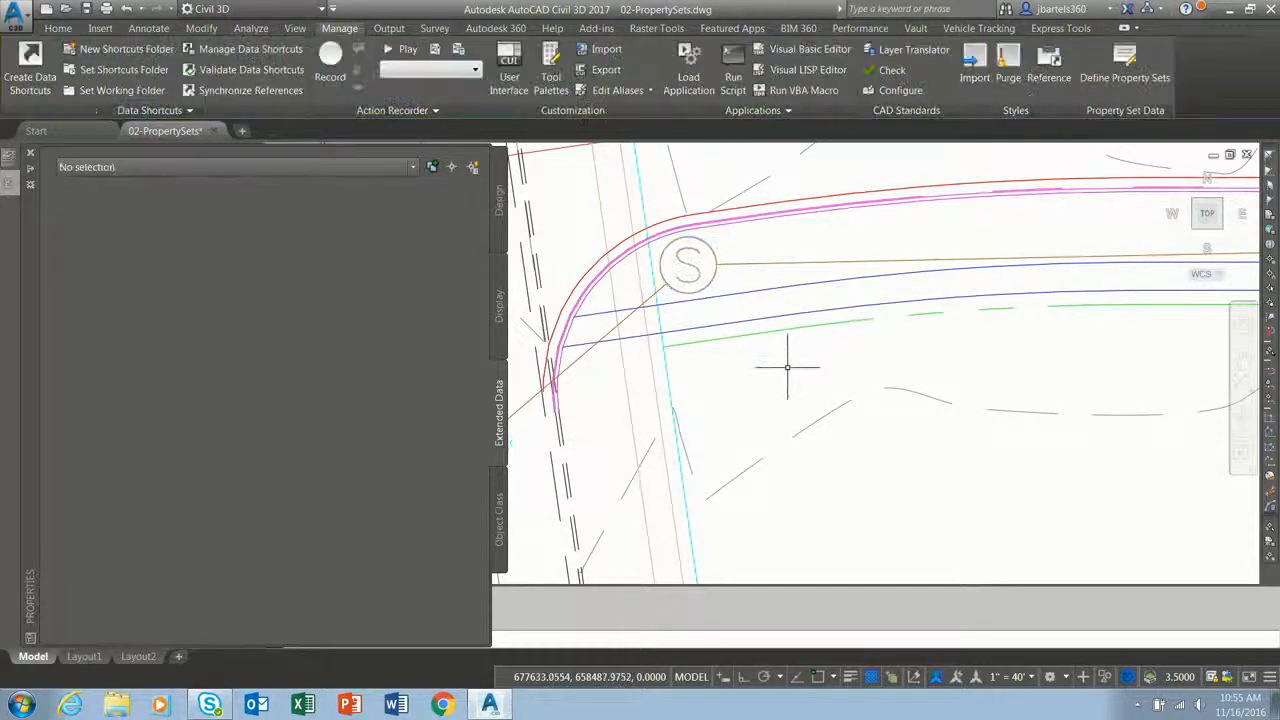
key("ctrl+1")
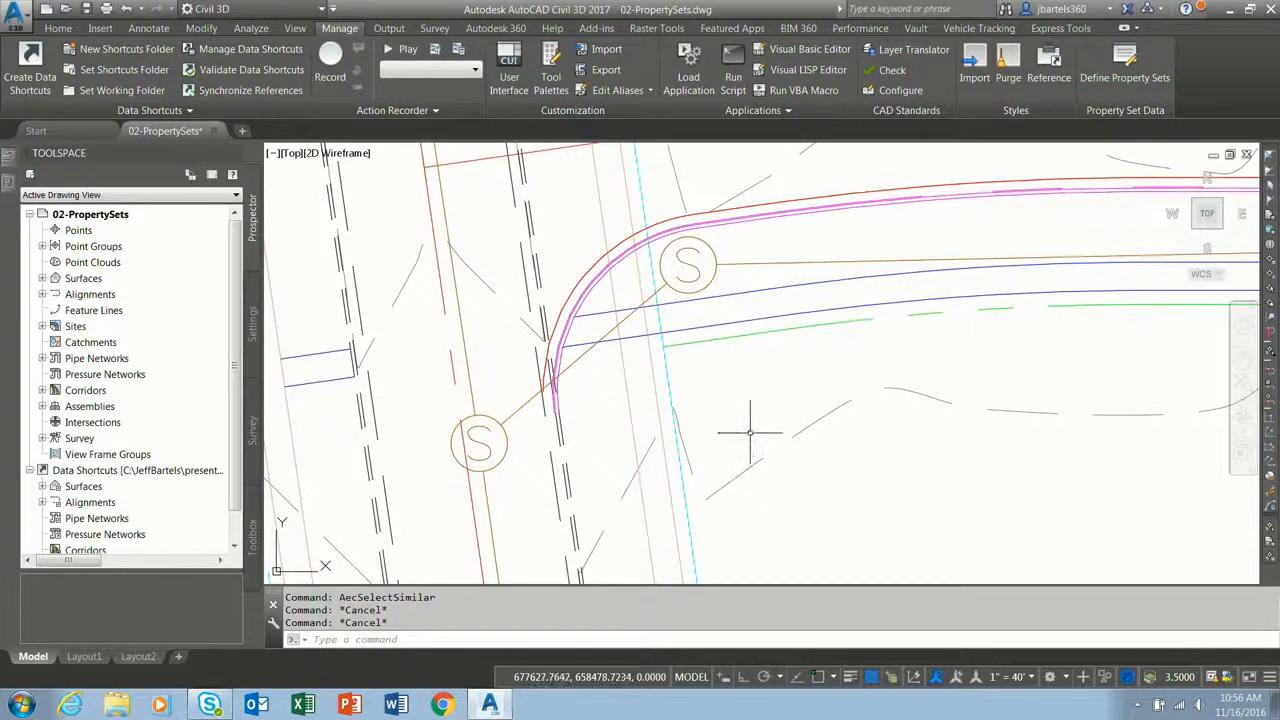
Set up Pipe Network labels of type Single Part Plan with the structure label style Name Only (Sanitary).
mouse_move(750, 432)
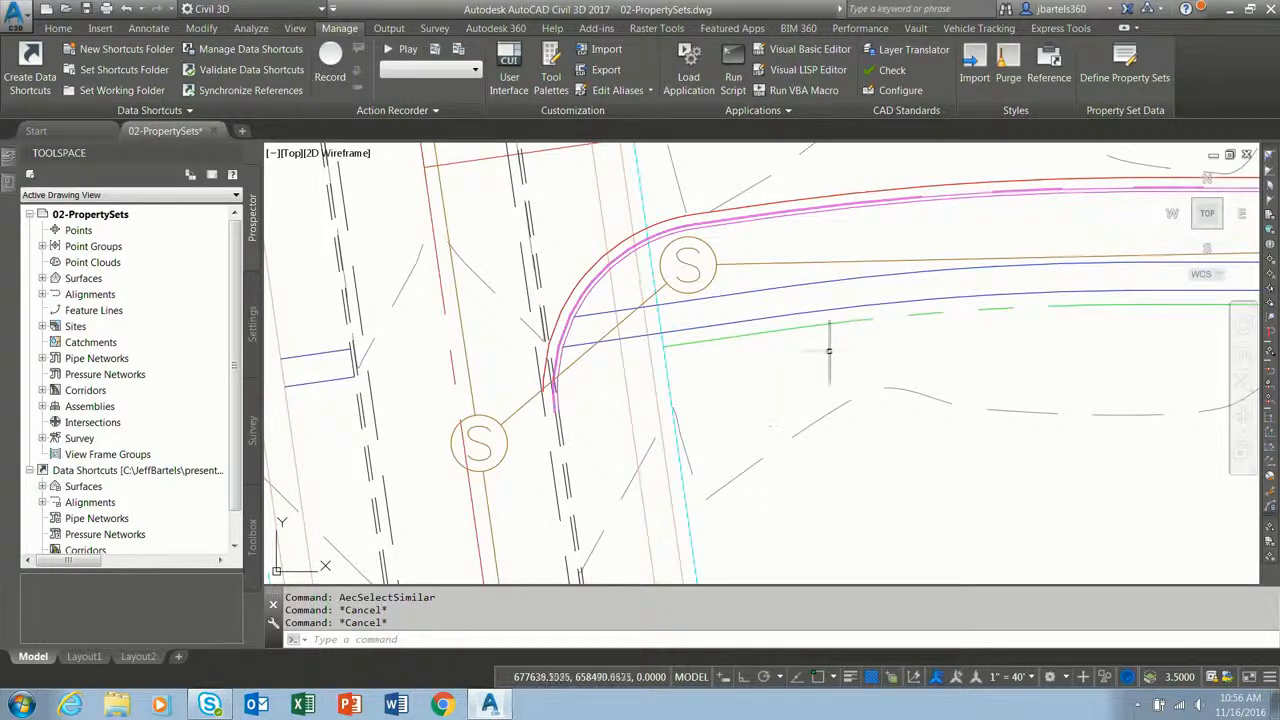
middle_click_drag(844, 309, 819, 306)
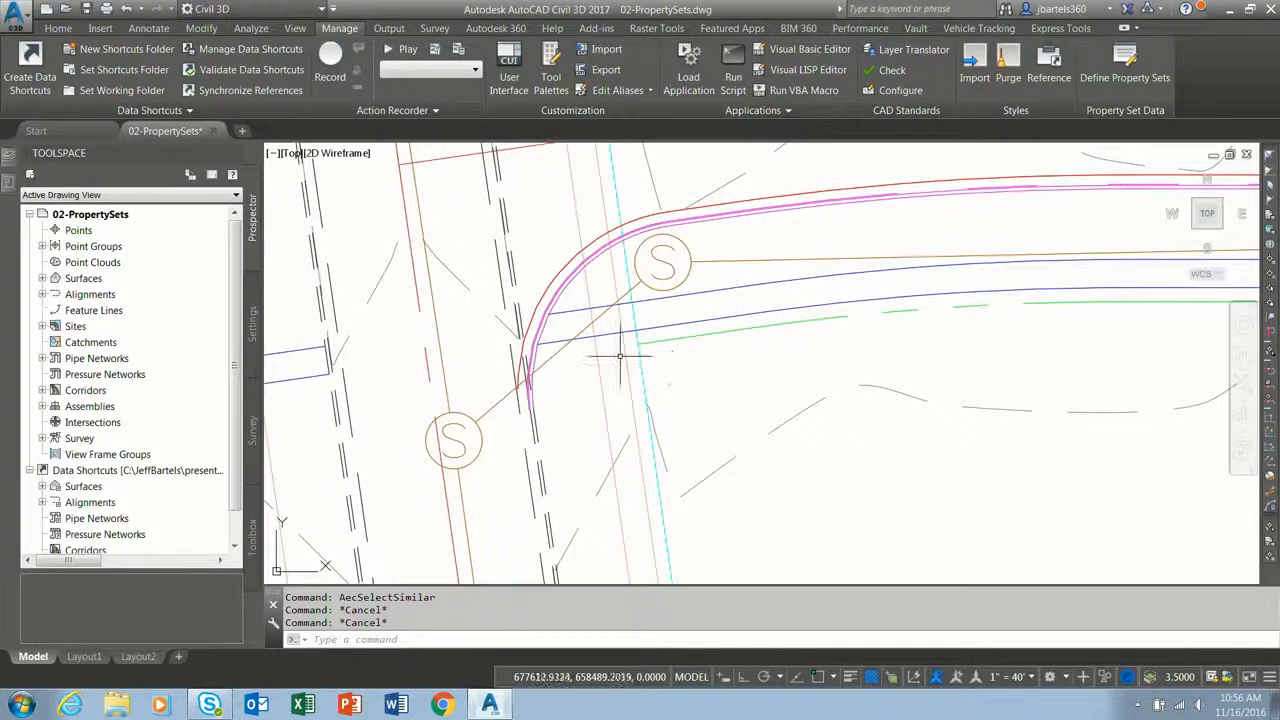
middle_click_drag(708, 338, 703, 346)
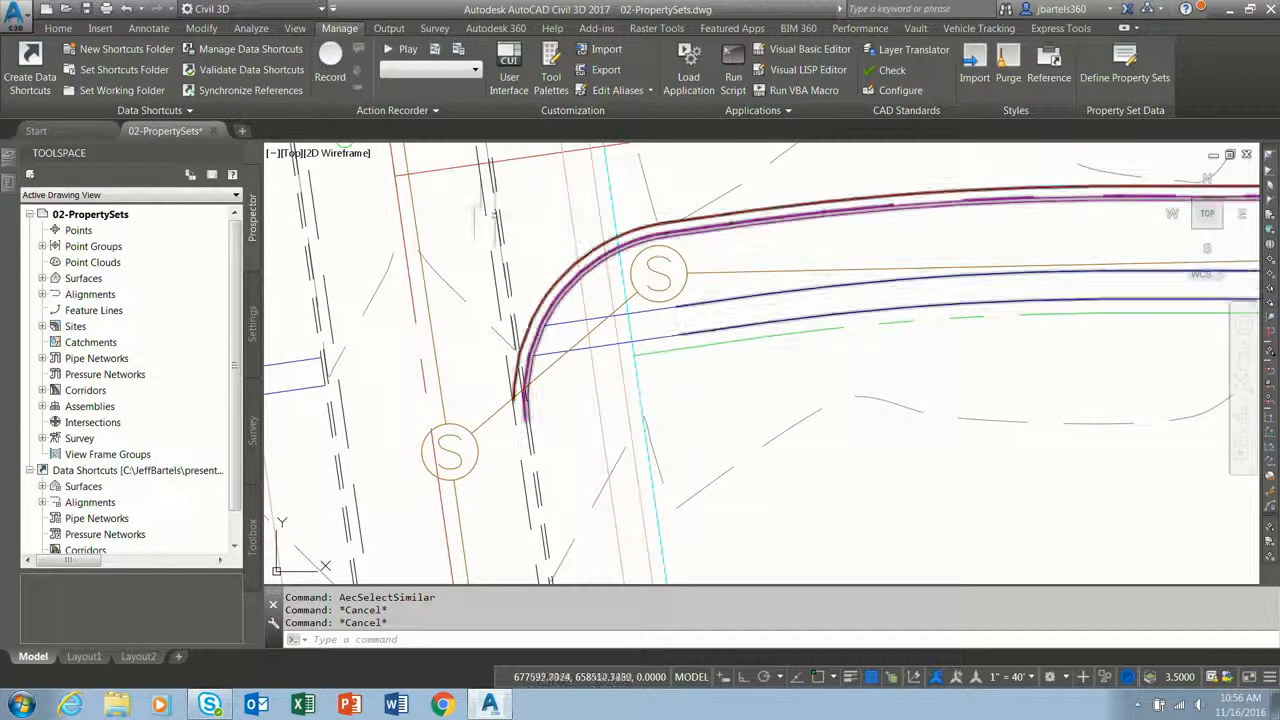
left_click(148, 28)
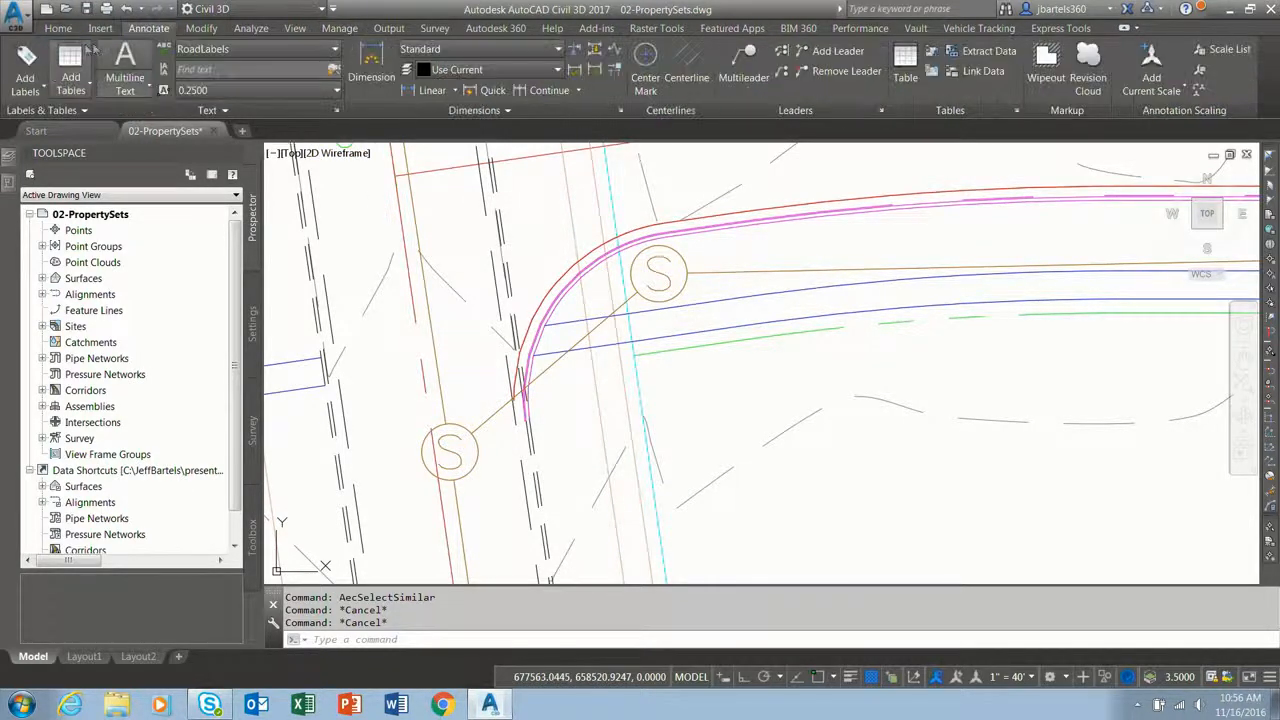
left_click(25, 62)
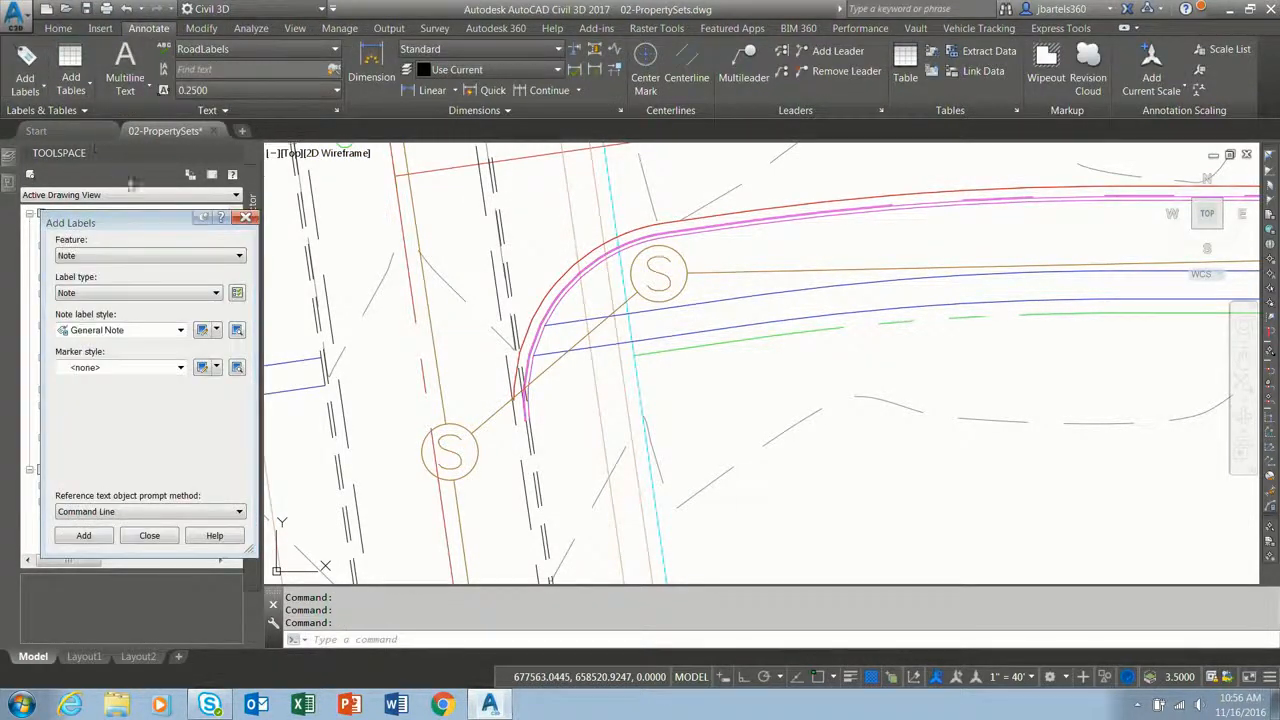
left_click(112, 258)
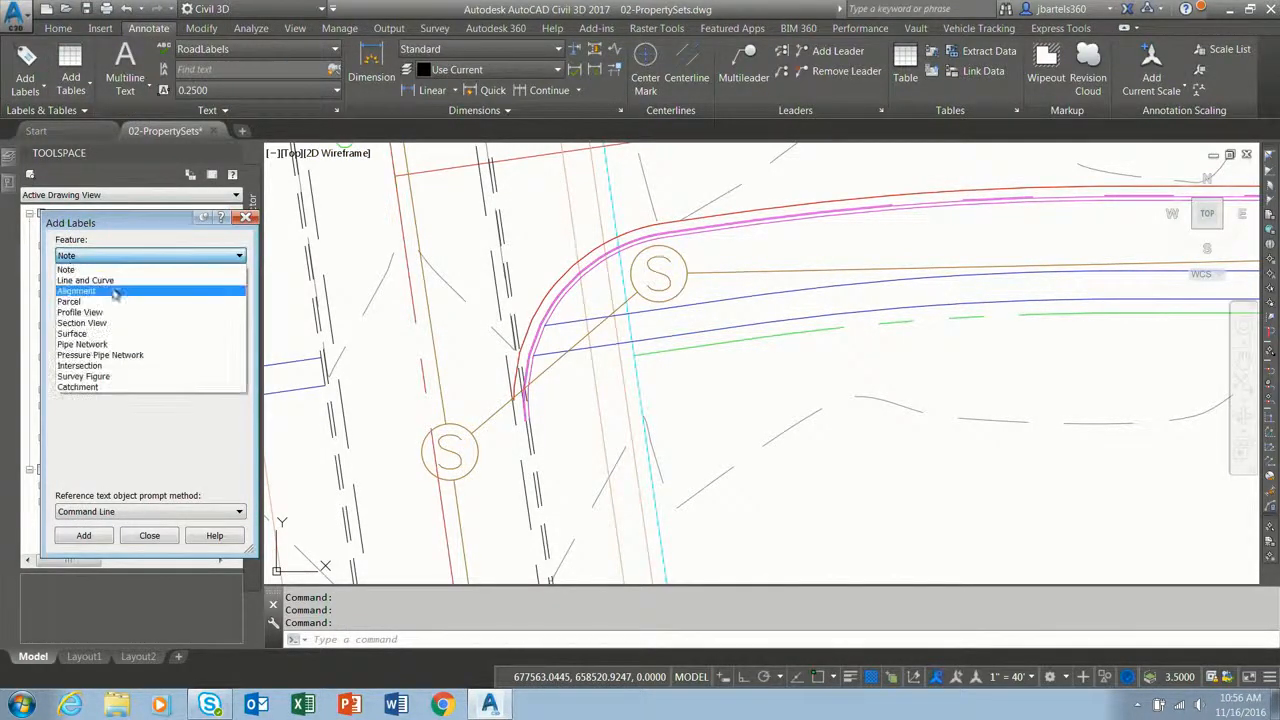
left_click(114, 344)
left_click(104, 292)
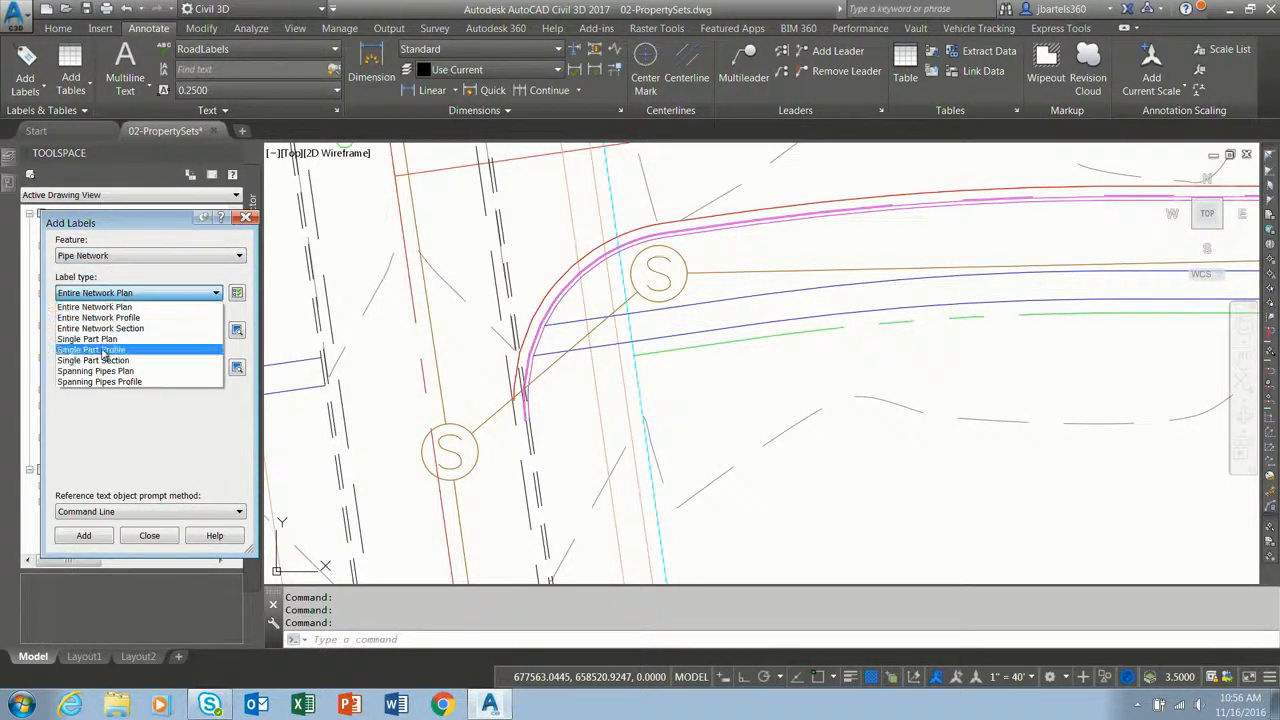
left_click(100, 339)
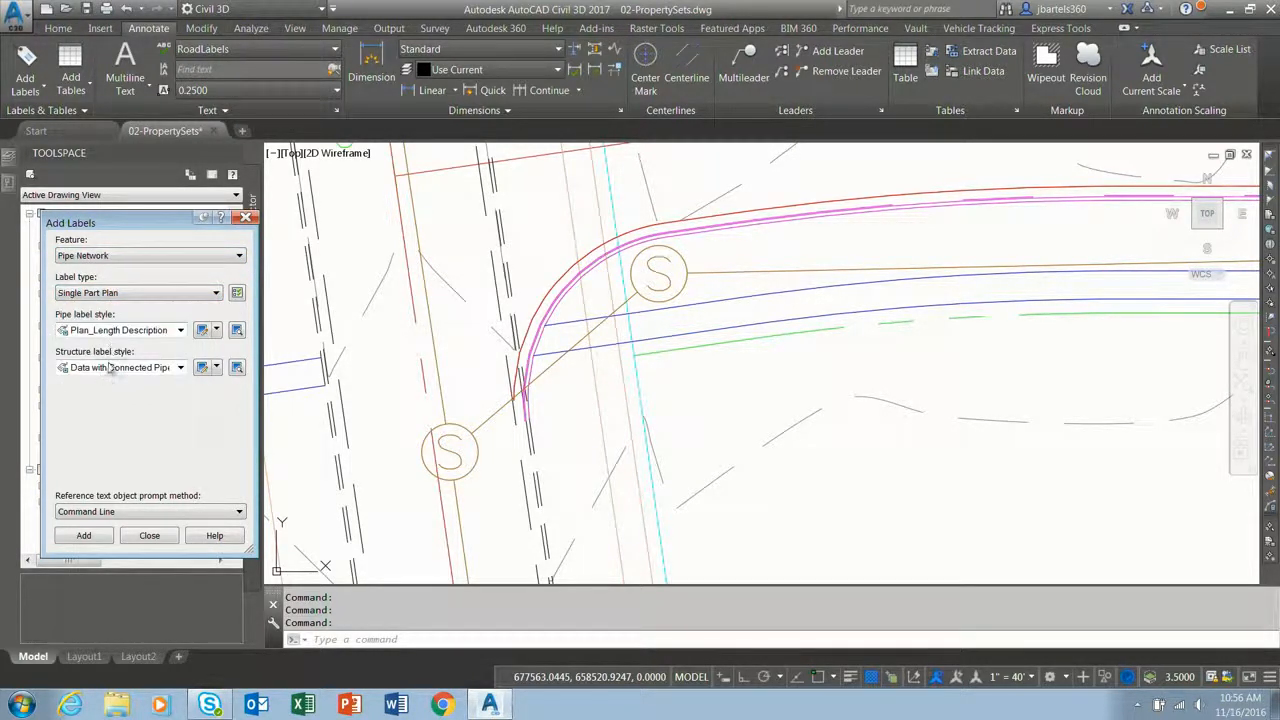
left_click(115, 367)
left_click(120, 406)
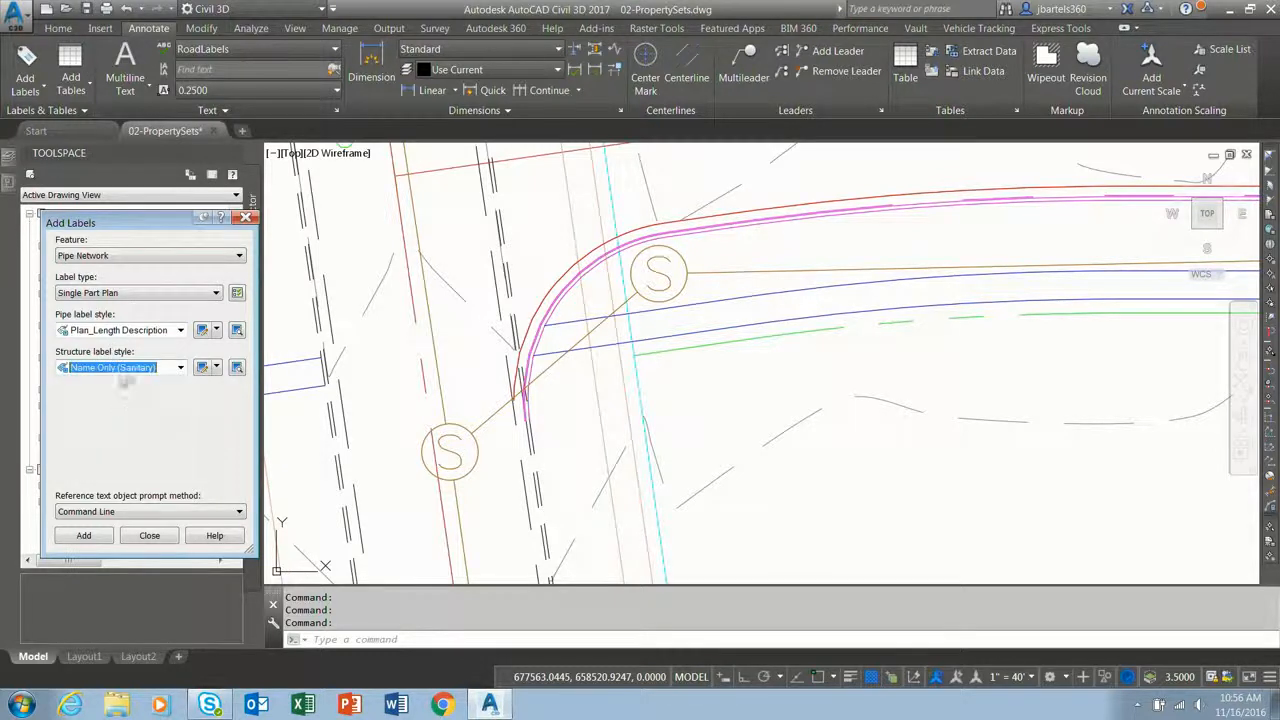
Add structure name labels to the manhole at the curb return and the manhole in Maple Street.
left_click(86, 535)
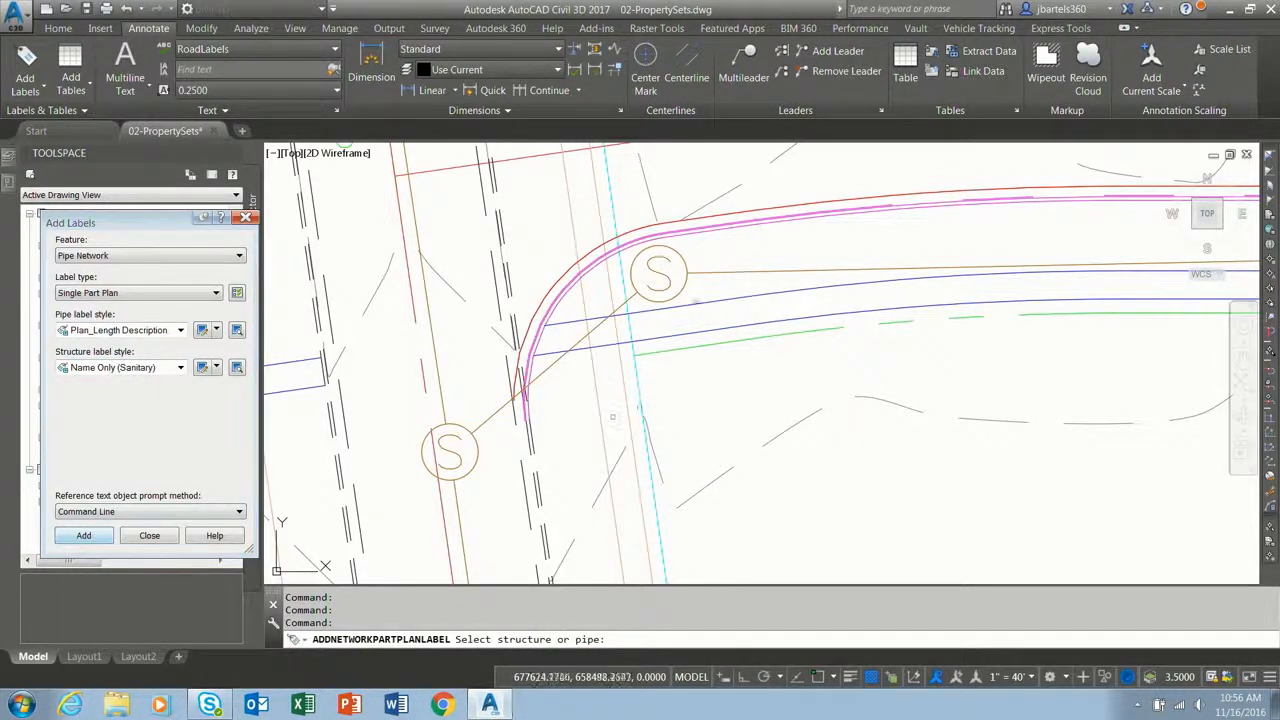
left_click(685, 293)
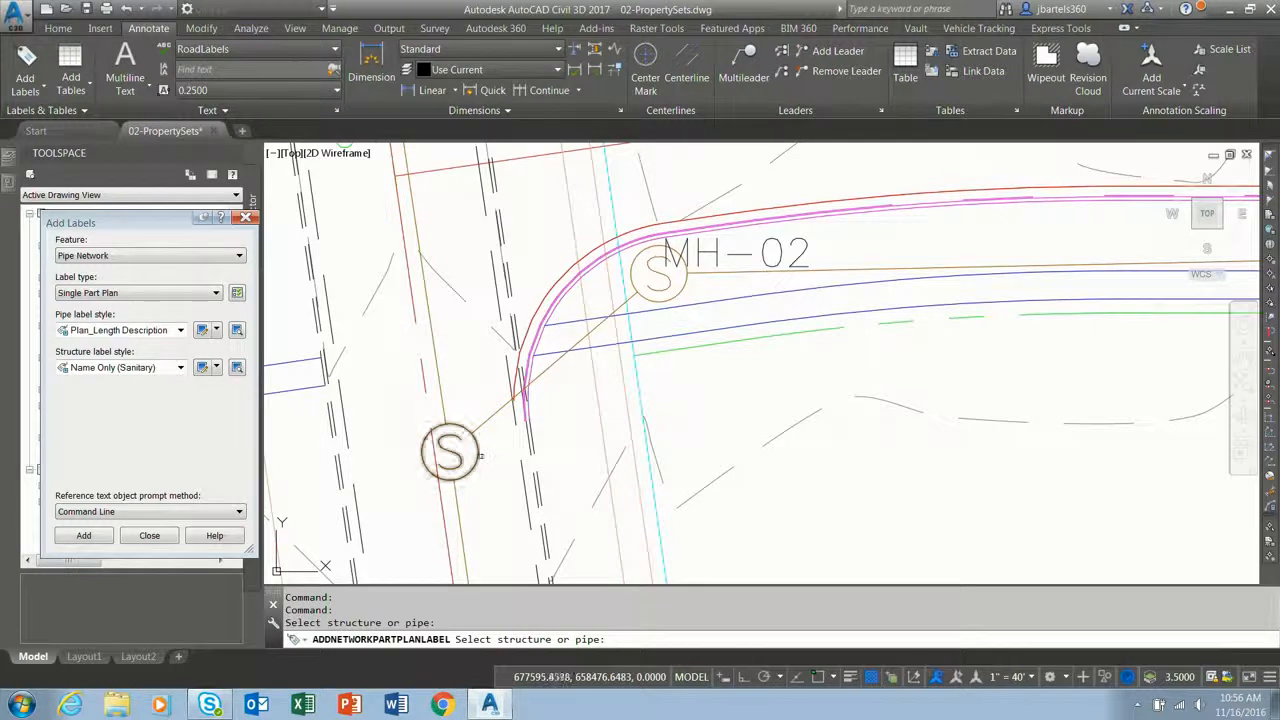
left_click(478, 455)
key("Escape")
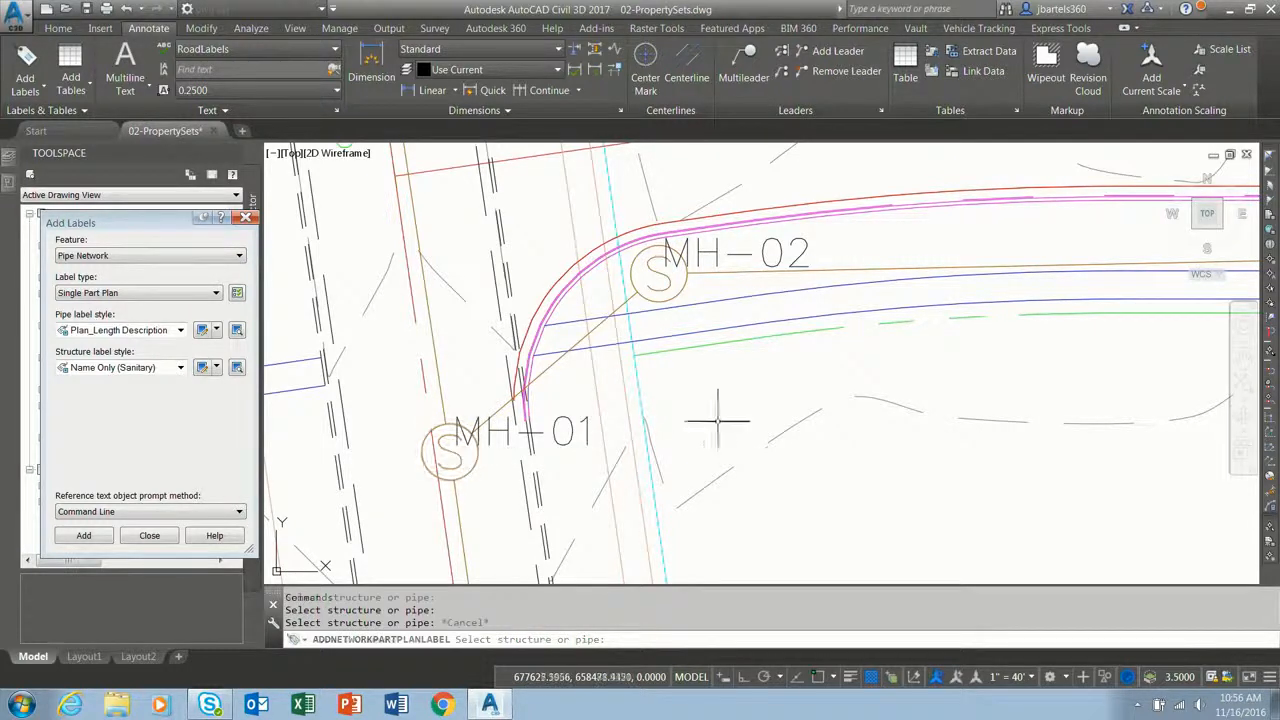
Move the MH-02 and MH-01 labels away from their manholes into clear space so that leaders point back to the structures.
left_click(660, 270)
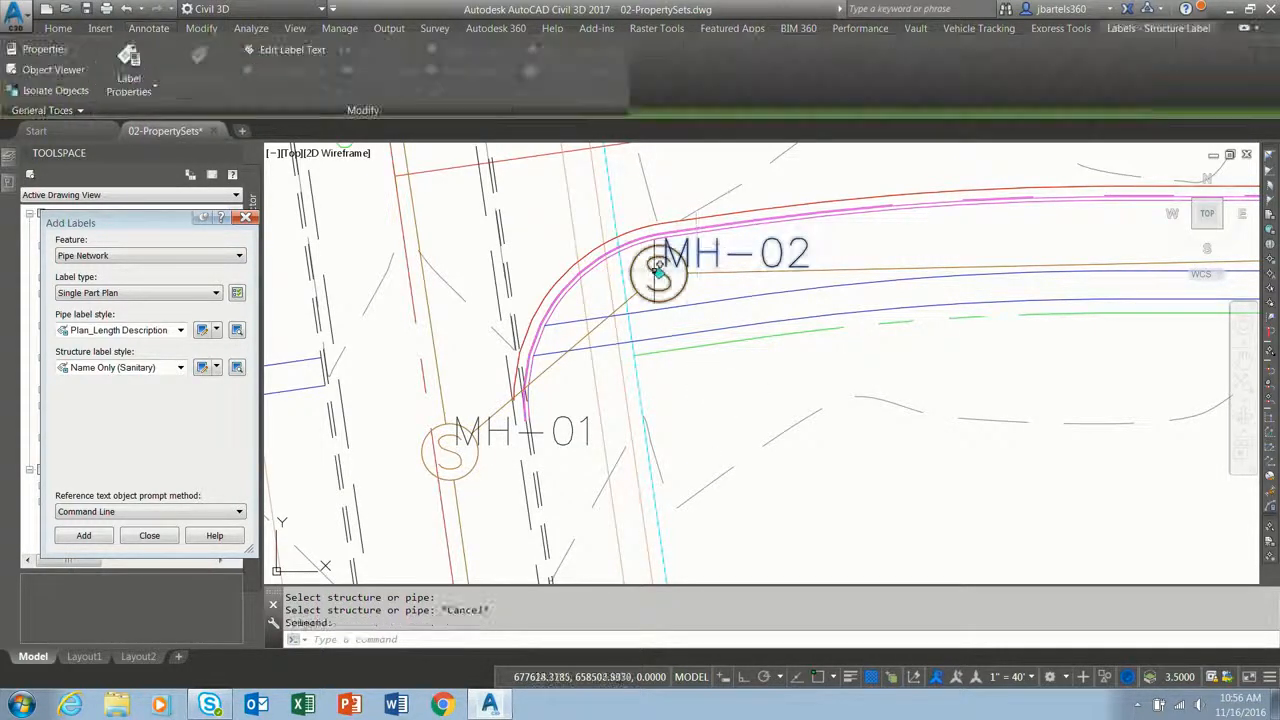
left_click(659, 272)
left_click(806, 358)
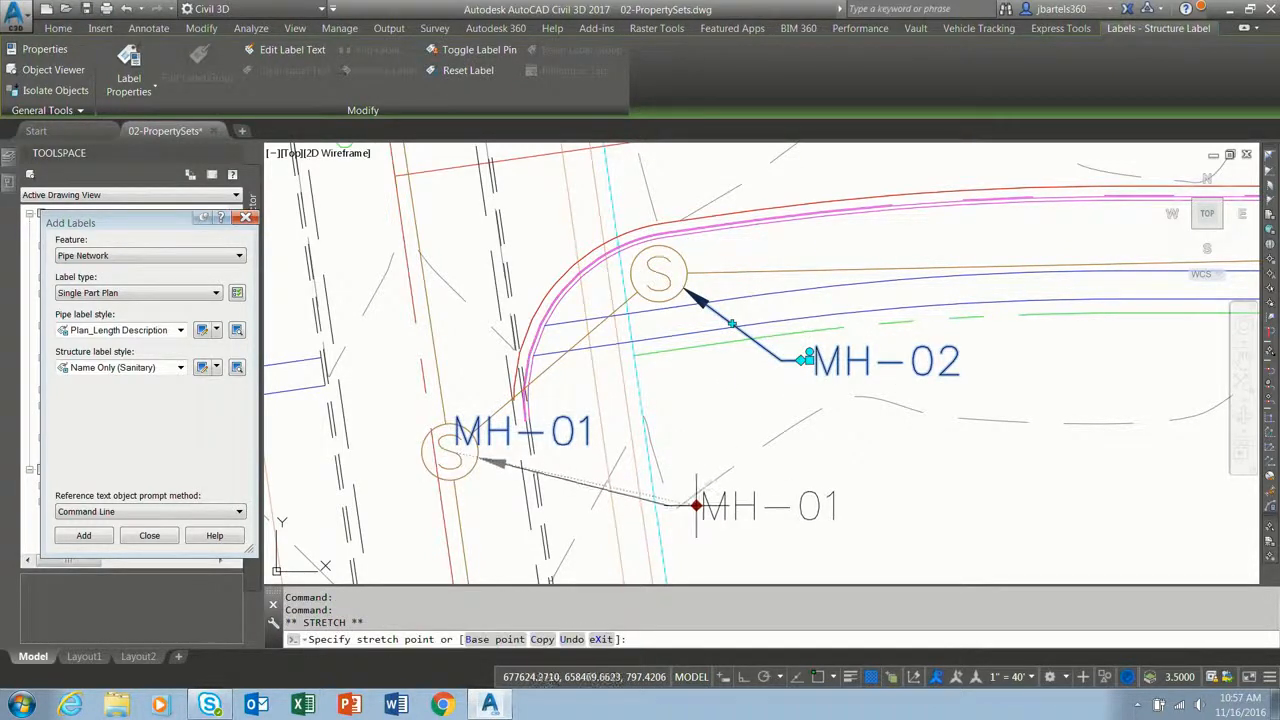
left_click(694, 503)
key("Escape")
key("Escape")
scroll(740, 408, "down", 2)
middle_click_drag(739, 407, 675, 377)
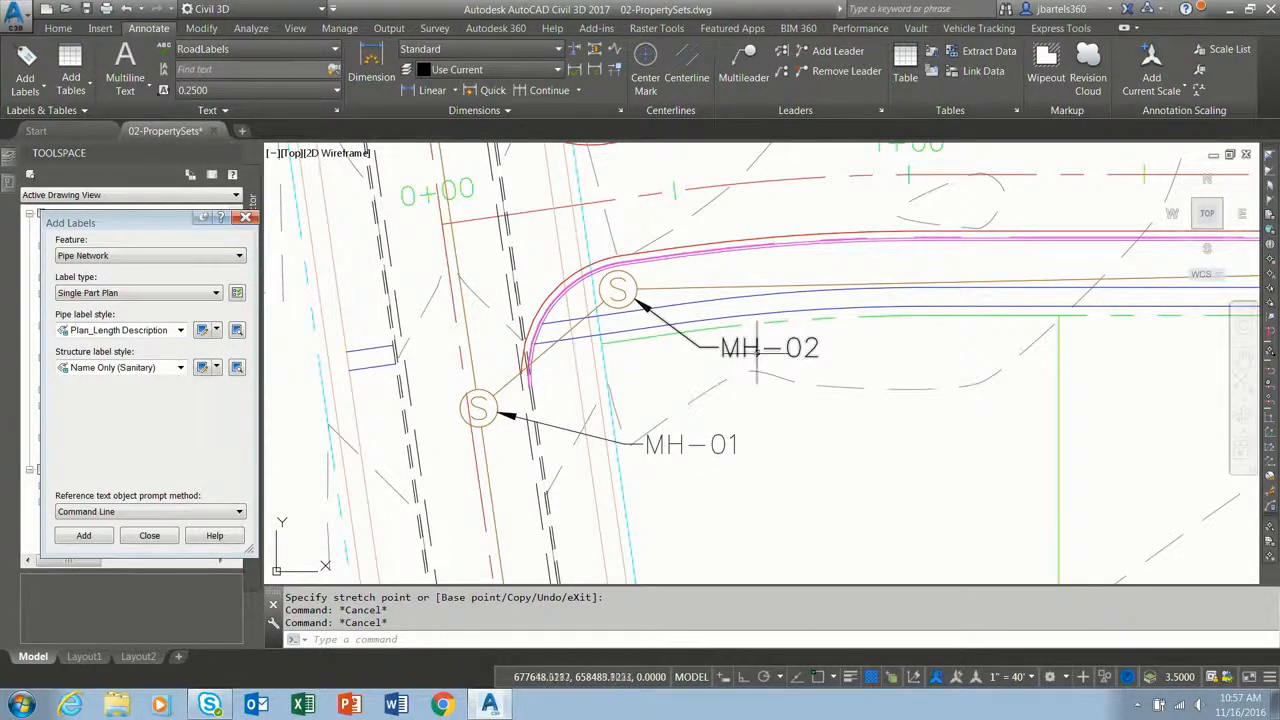
Edit the MH-02 label's style, adding a second line to its Structure Text contents with "Owner:" and the San-data owner property.
left_click(705, 345)
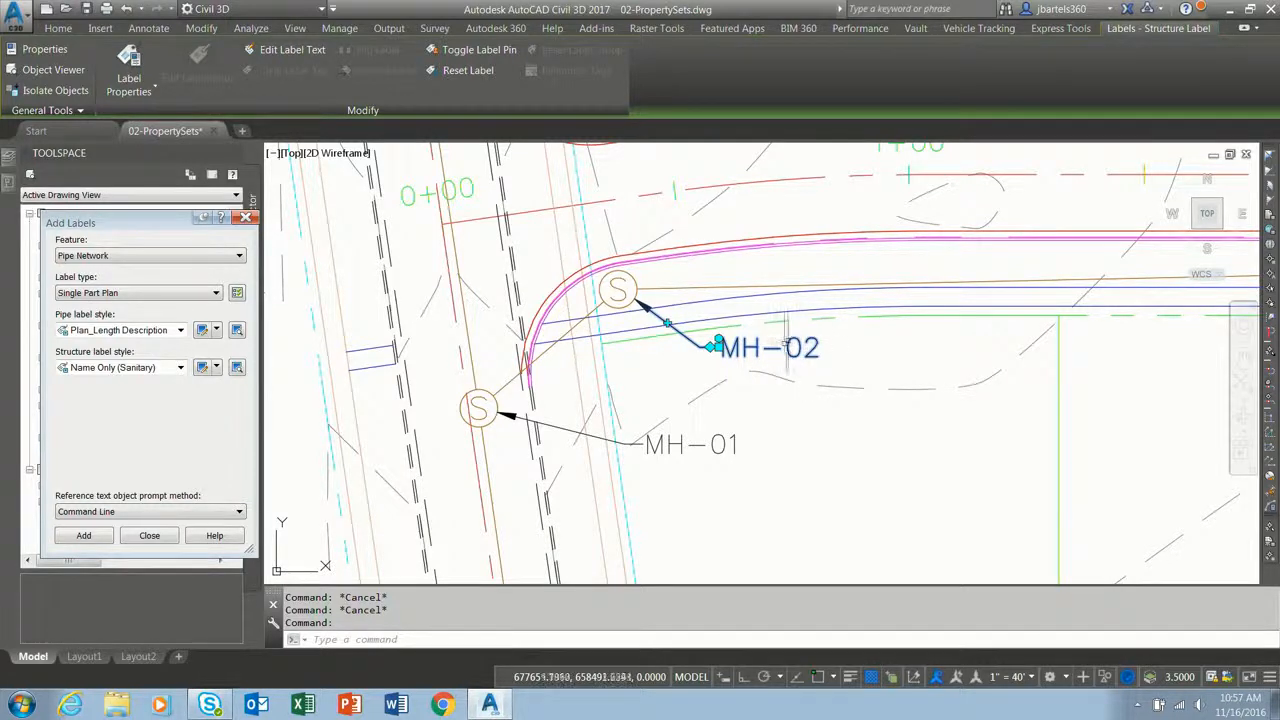
right_click(845, 302)
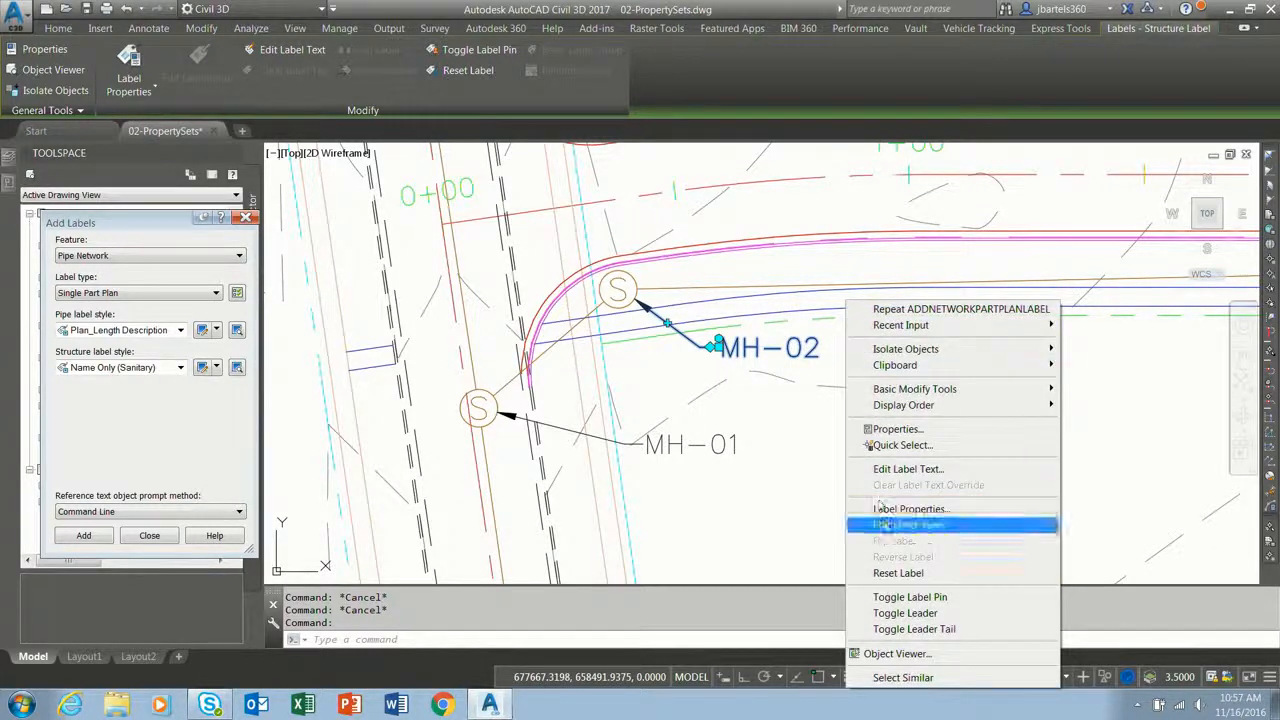
left_click(905, 524)
left_click(419, 237)
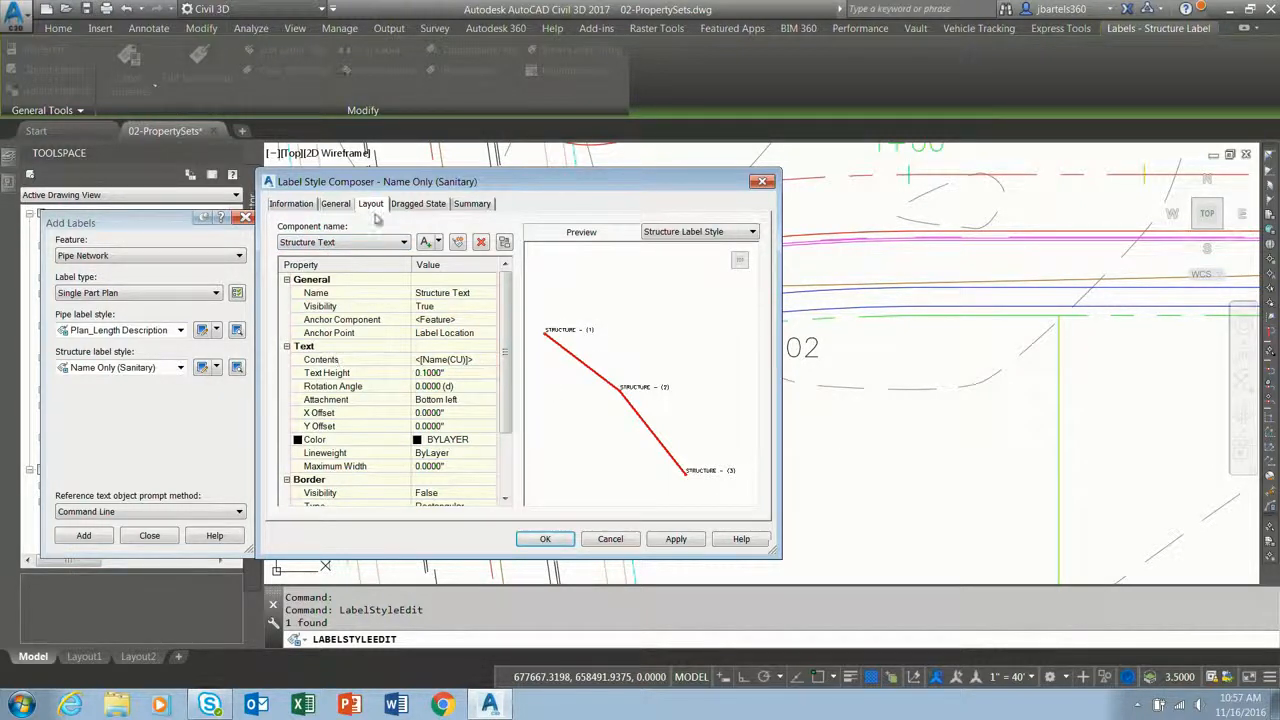
left_click(476, 363)
left_click(491, 360)
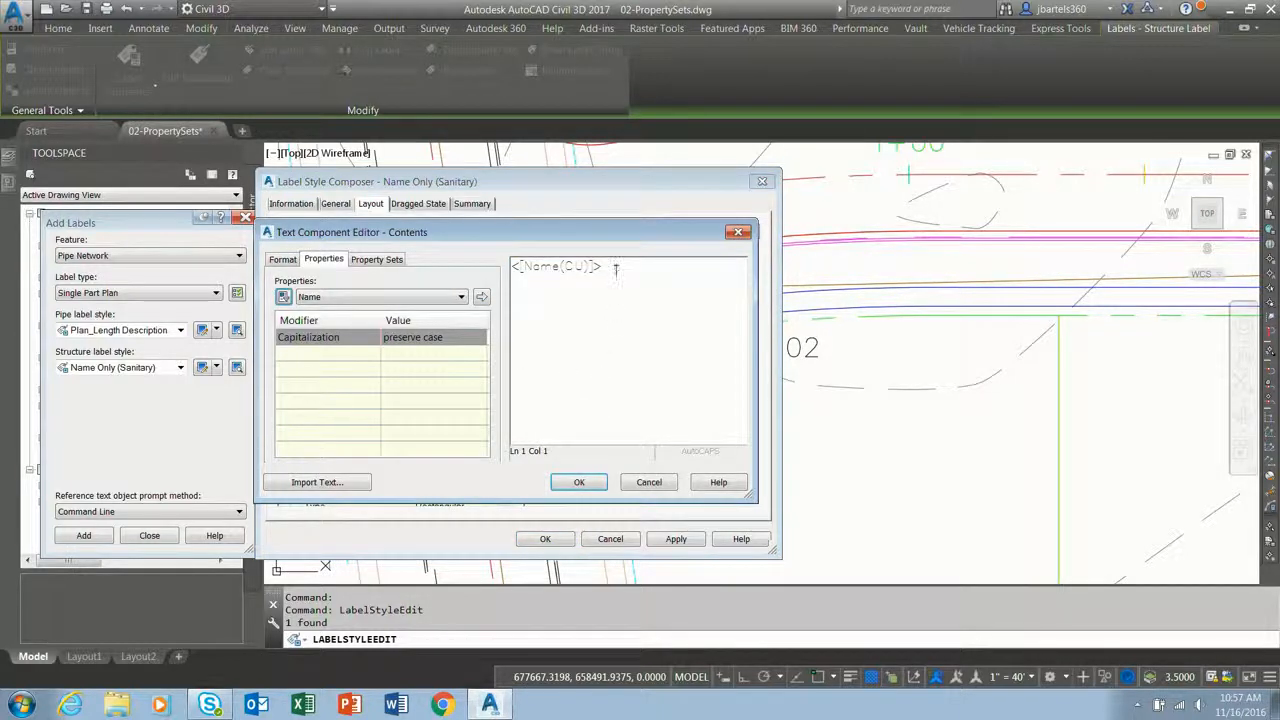
left_click(616, 268)
key("Return")
left_click(370, 260)
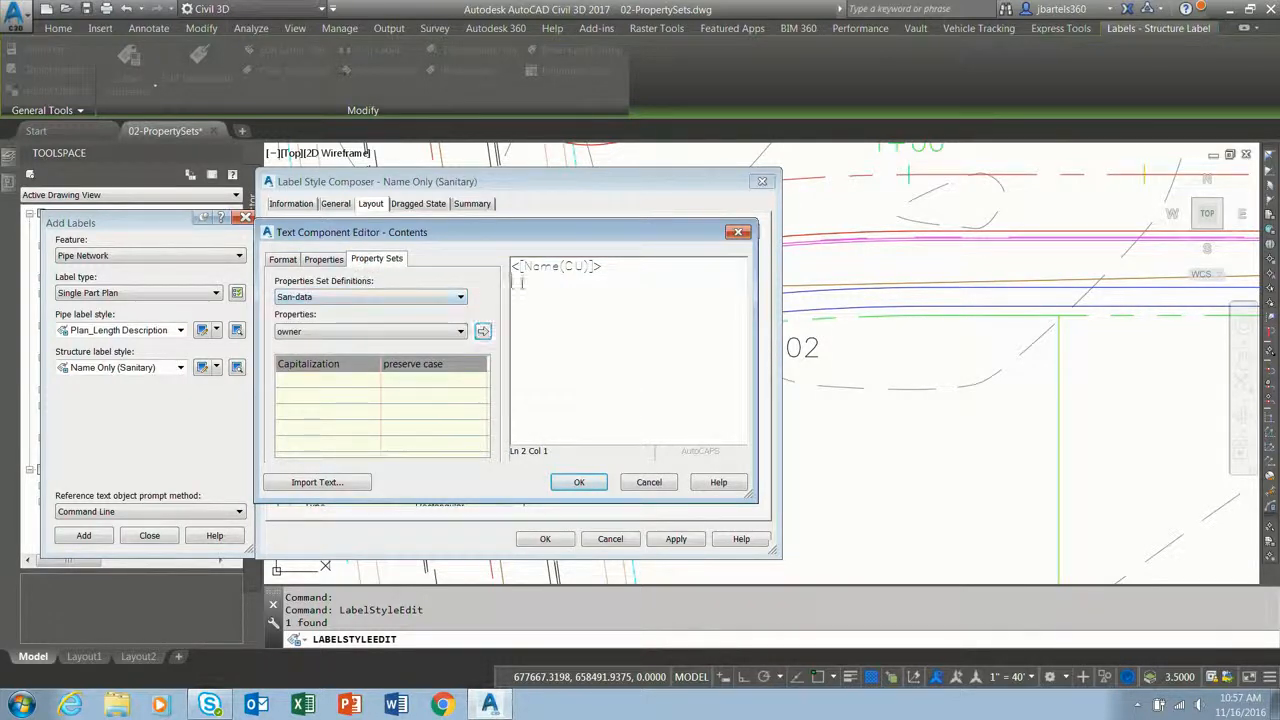
type("Owner:")
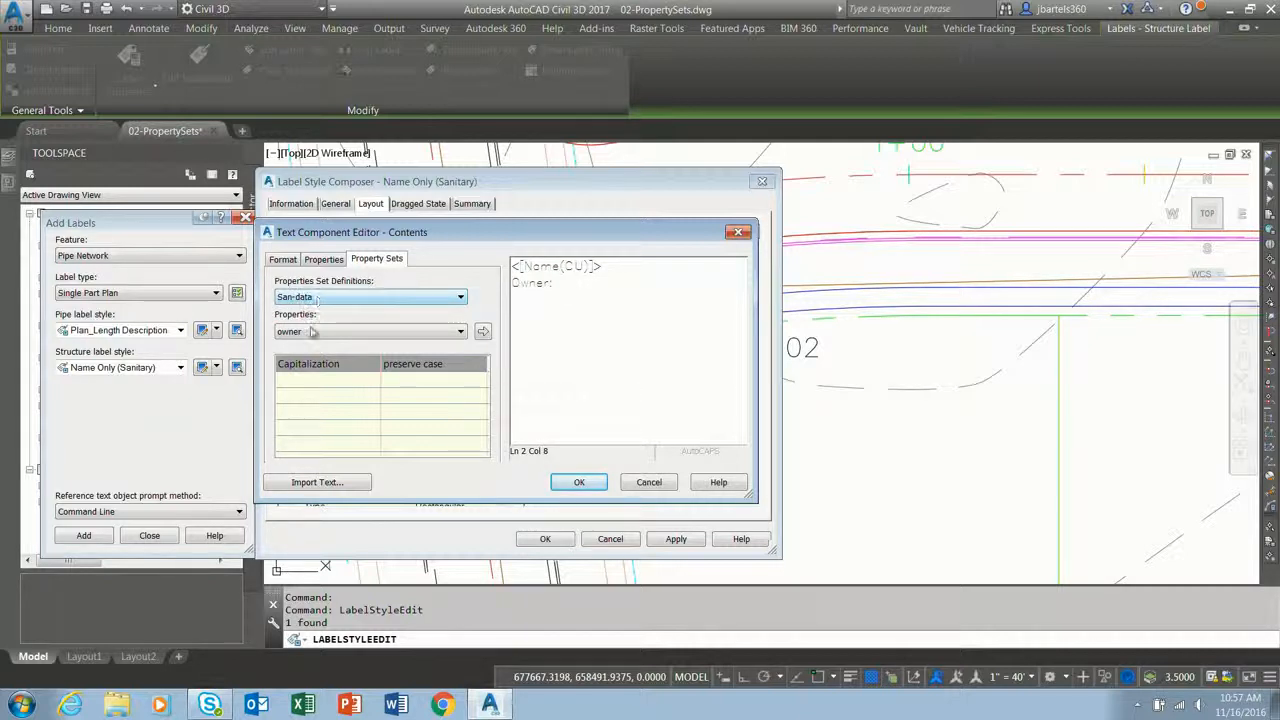
left_click(312, 333)
left_click(483, 333)
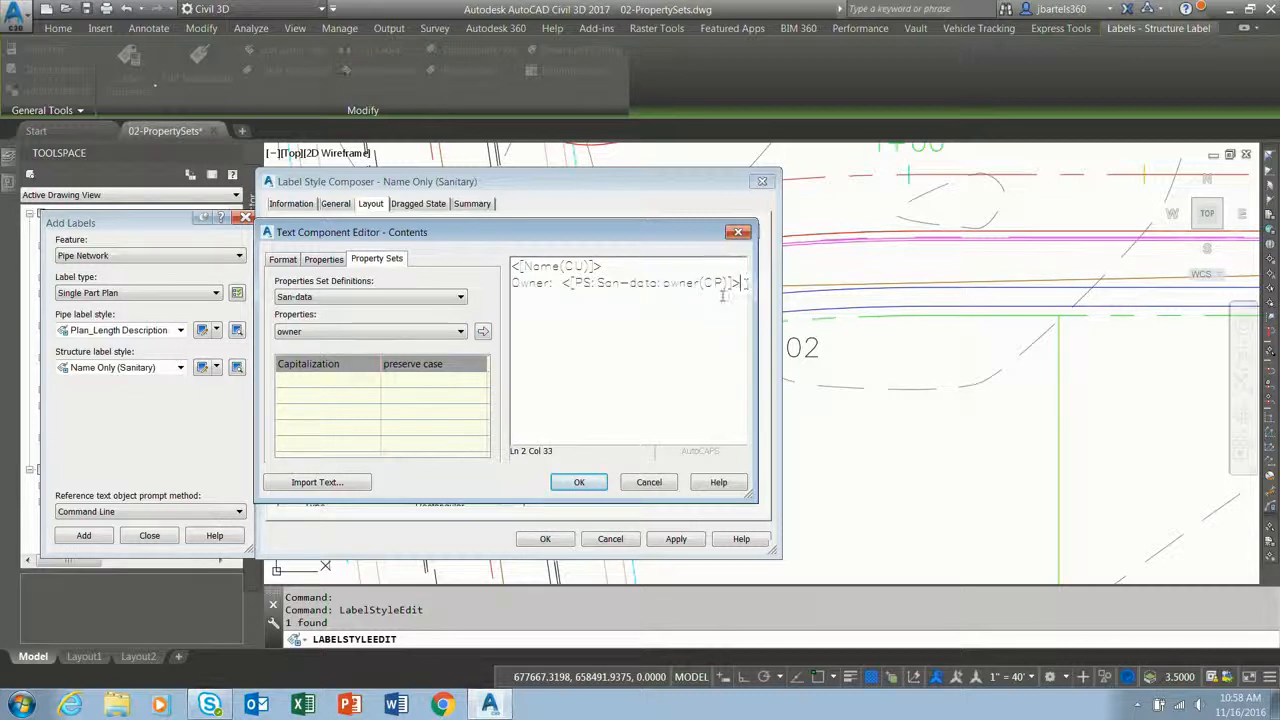
Start a third line in the label contents with the text "condition:".
key("Return")
left_click(742, 283)
key("Return")
type("condition:")
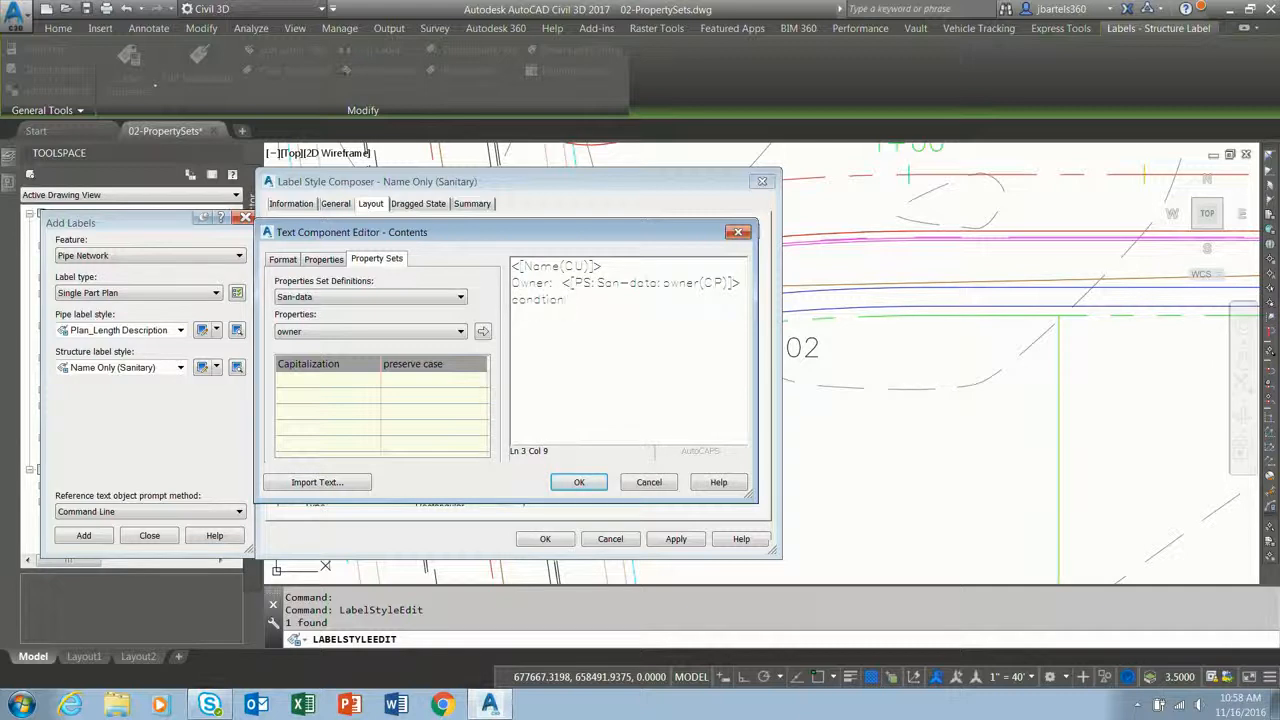
key("BackSpace")
key("BackSpace")
key("BackSpace")
key("BackSpace")
type("tion:")
Insert the San-data condition property after the "condition:" text and accept the changes to the label style.
left_click(408, 331)
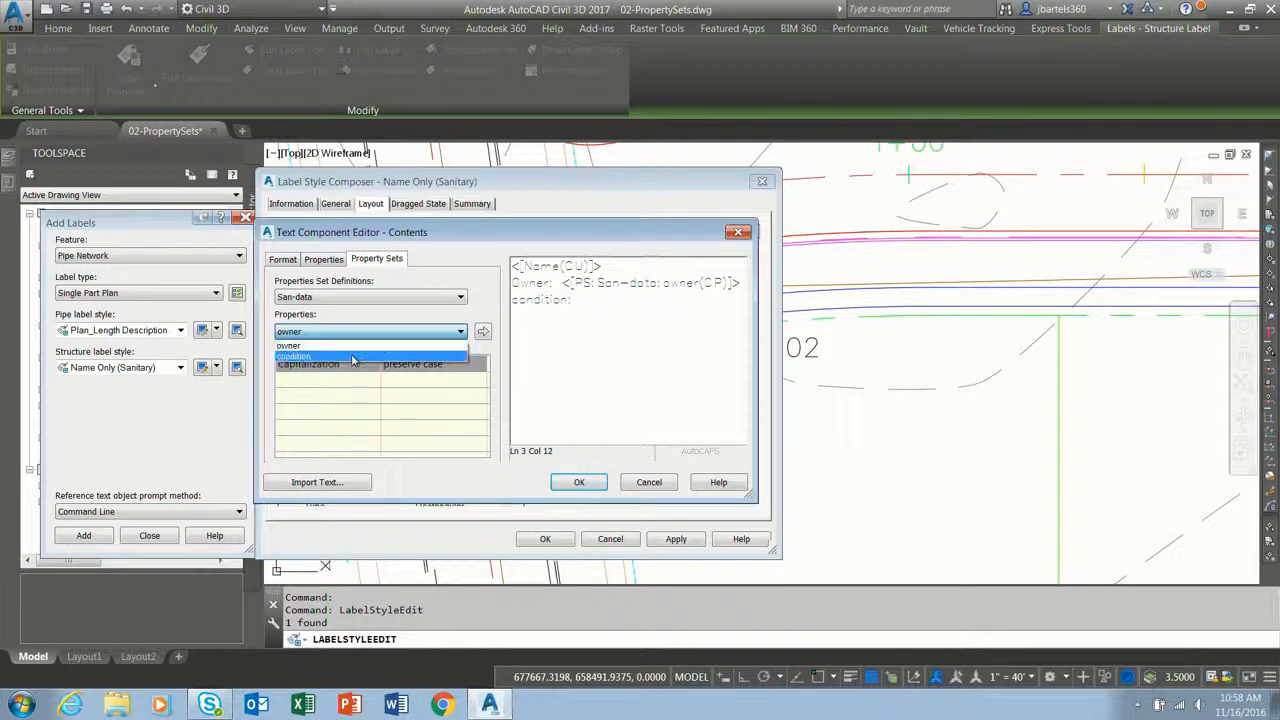
left_click(384, 355)
left_click(483, 331)
left_click(580, 483)
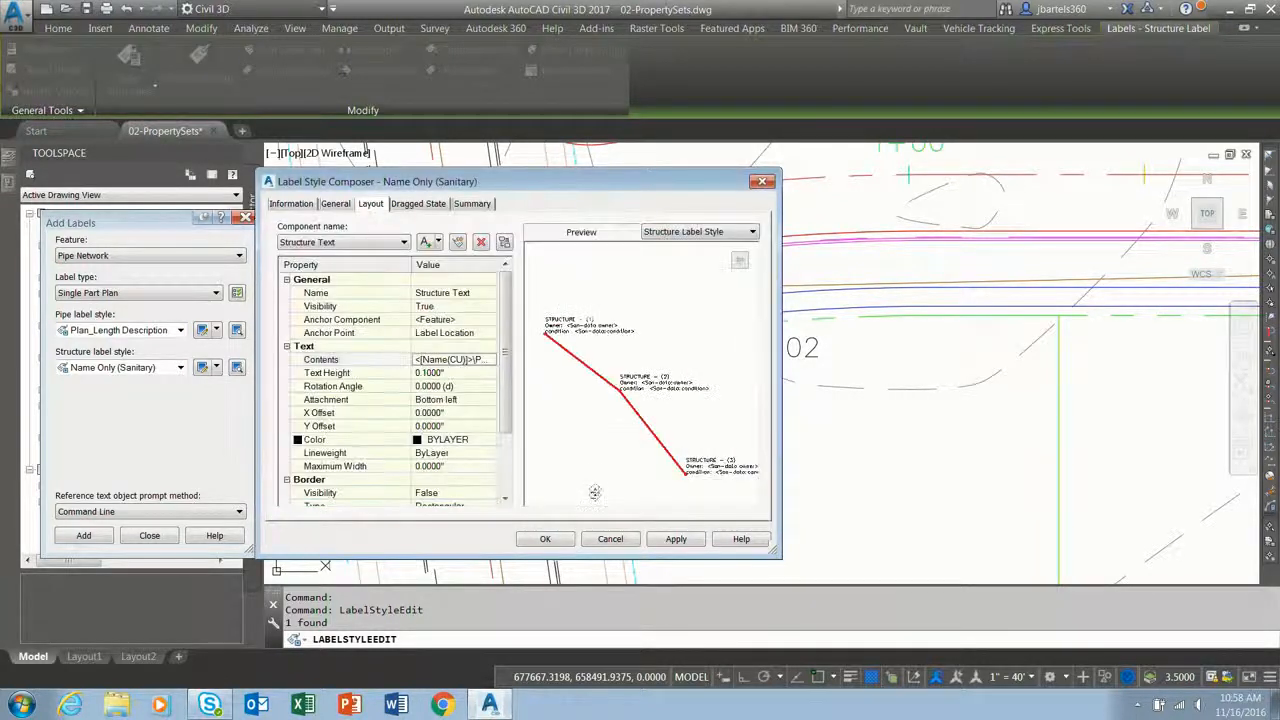
left_click(562, 540)
left_click(303, 268)
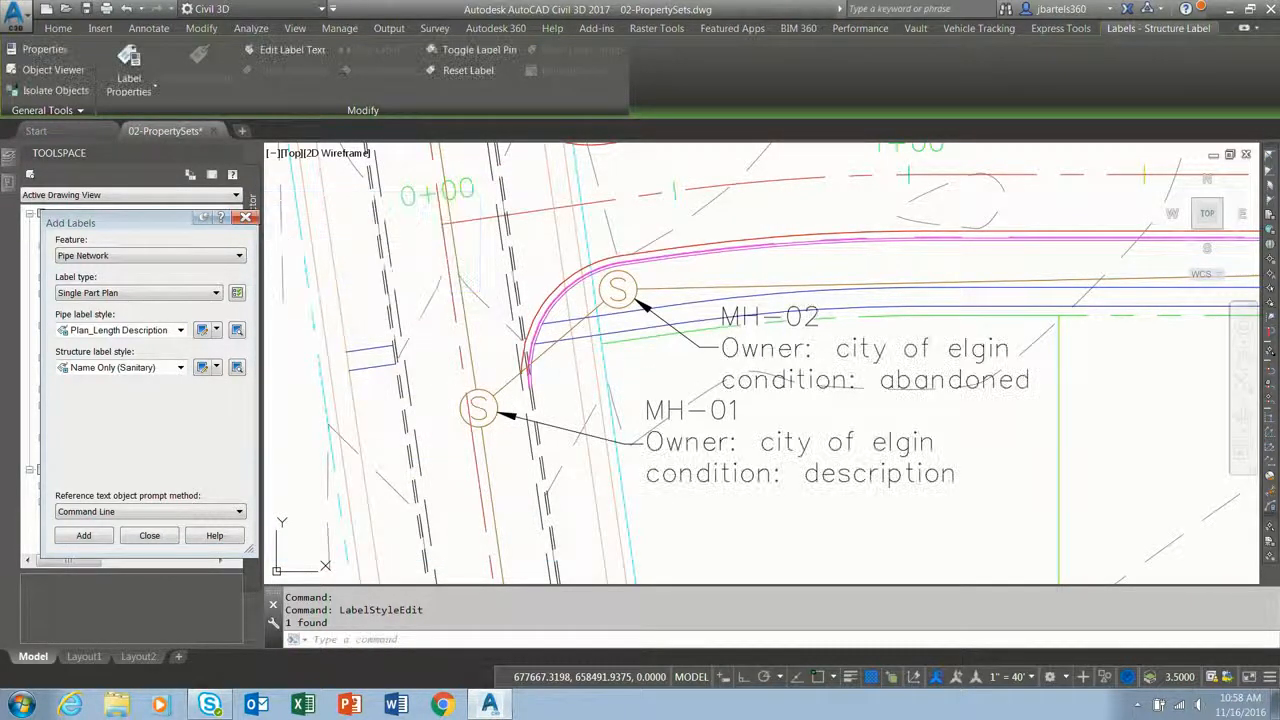
Move the MH-02 and MH-01 labels farther from their manholes so that the three-line texts stand clear of each other.
scroll(720, 337, "down", 2)
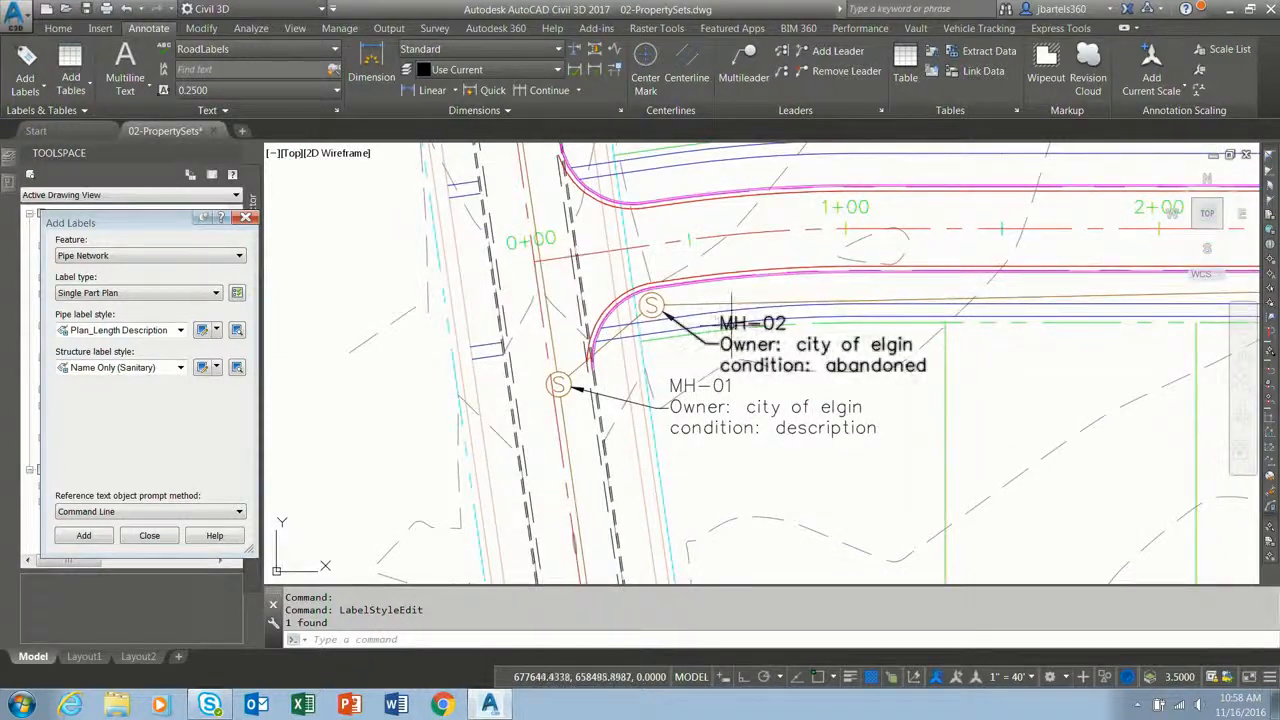
left_click(714, 343)
left_click(714, 343)
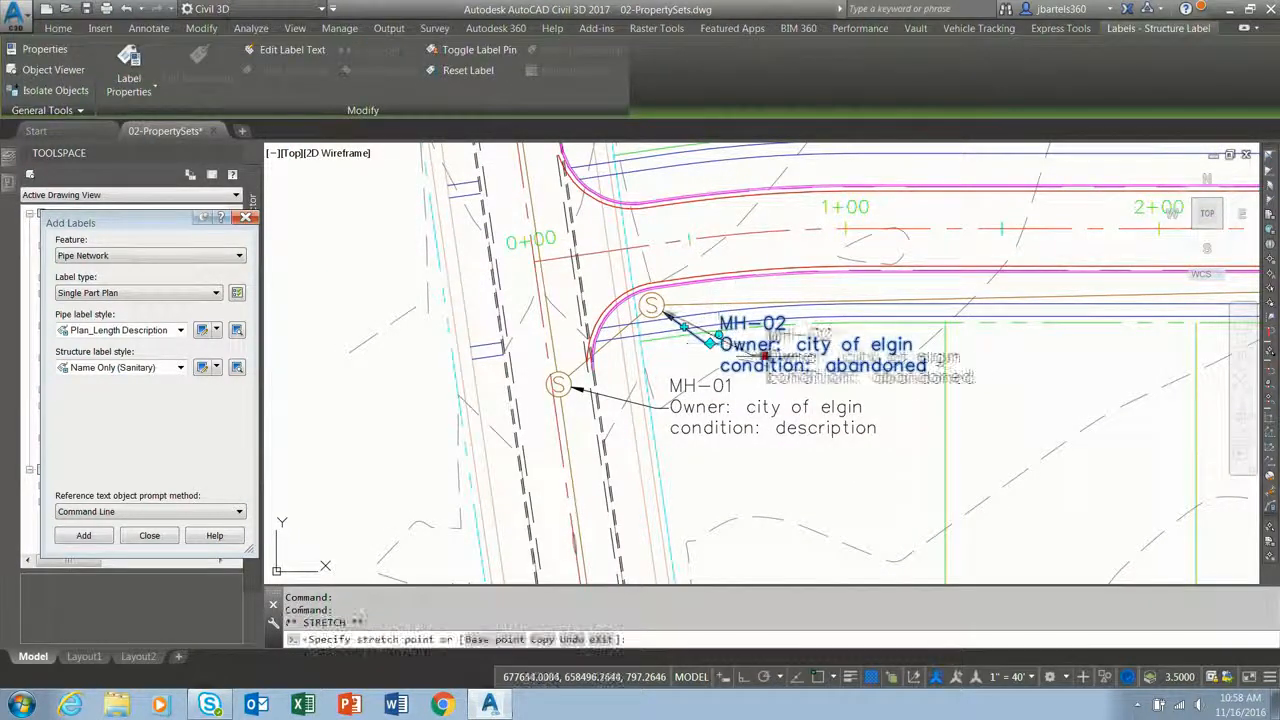
left_click(772, 357)
left_click(700, 388)
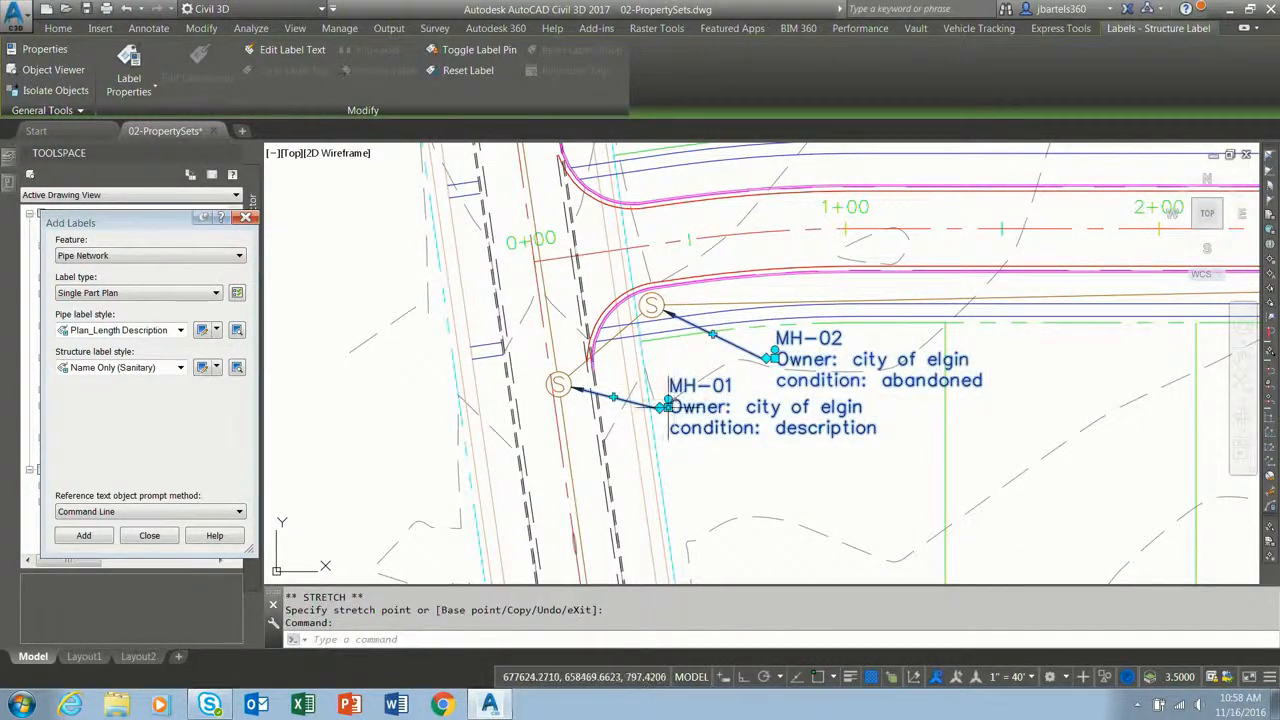
left_click(666, 406)
key("Escape")
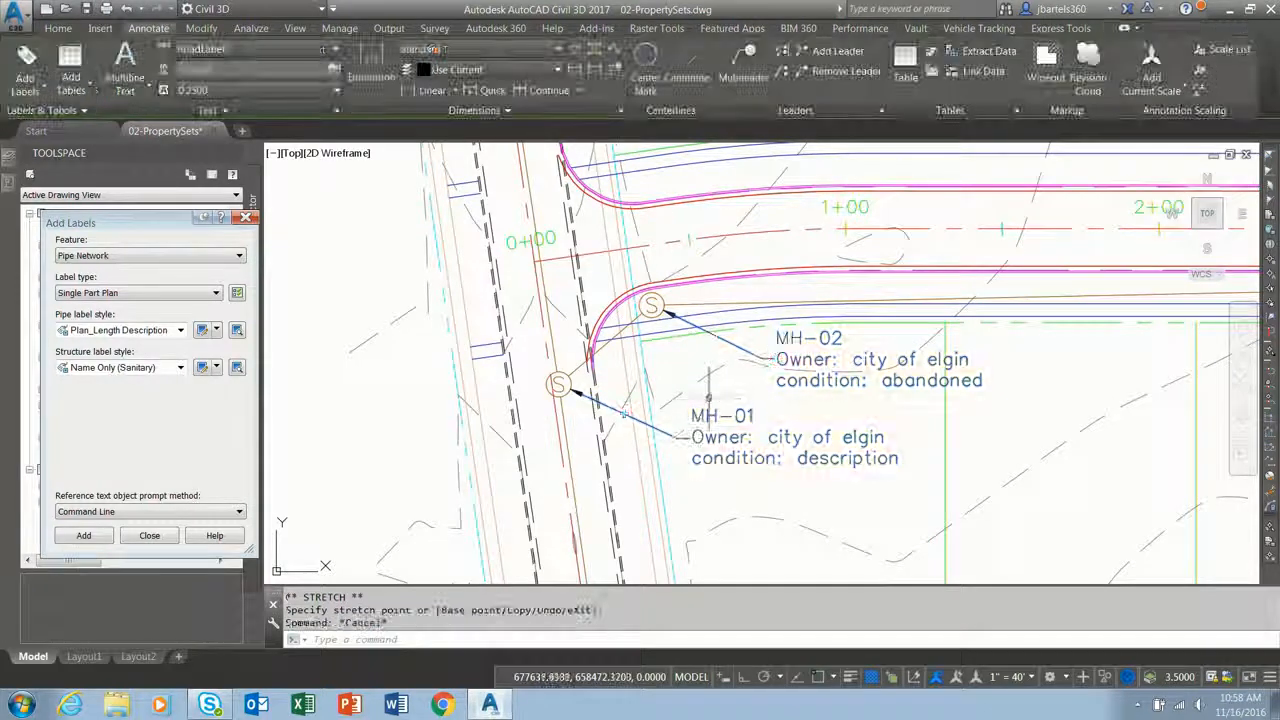
Set the San-data owner of the MH-01 manhole to "village of oswego" and deselect the structure.
left_click(563, 382)
mouse_move(6, 185)
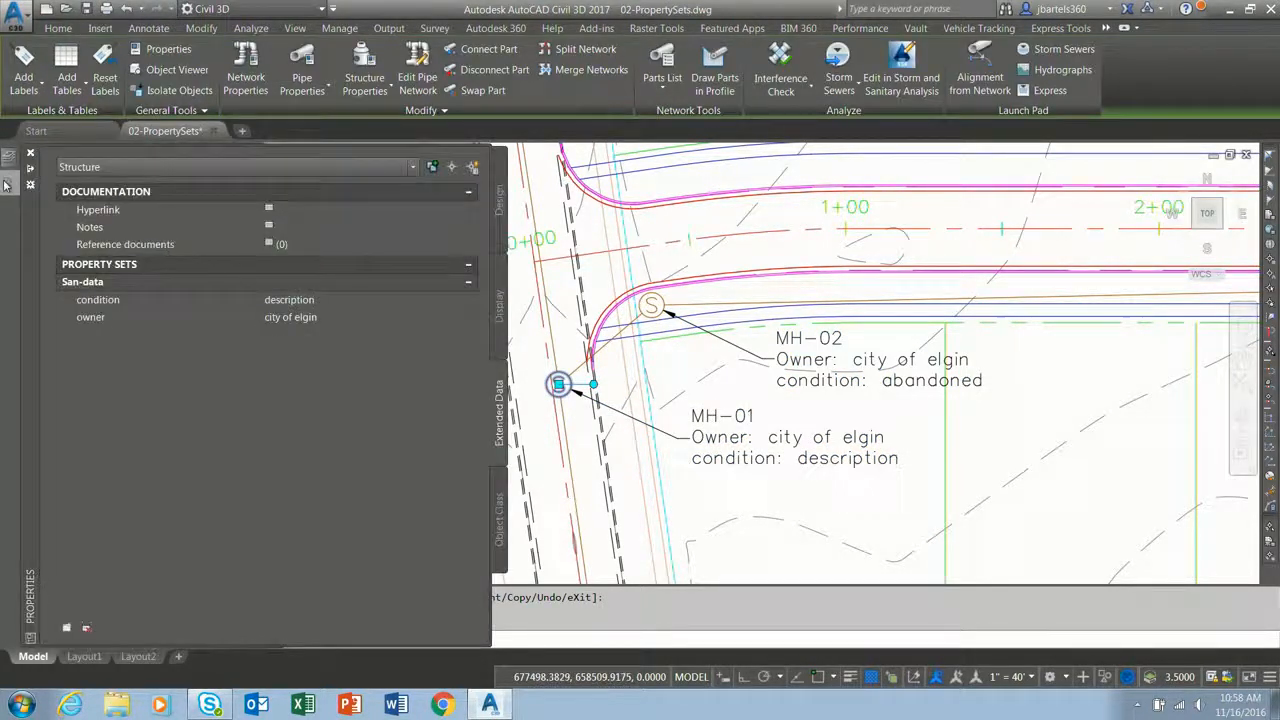
left_click(288, 317)
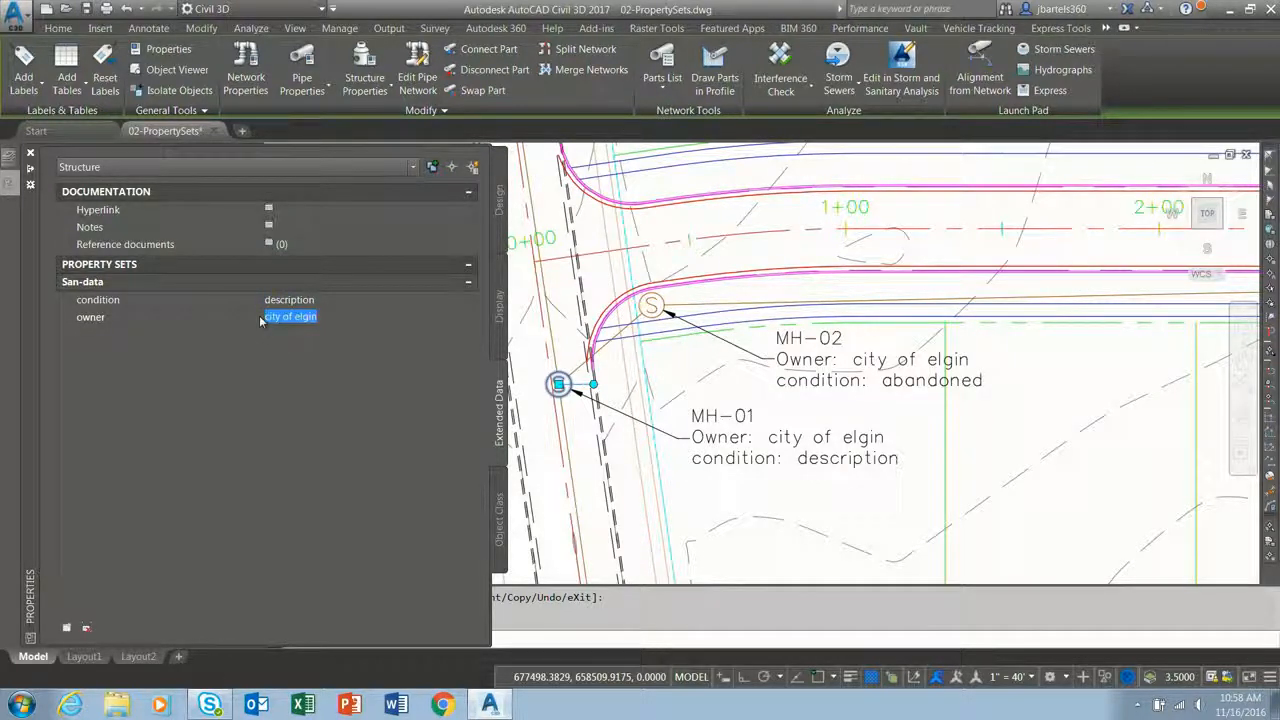
type("village of oswego")
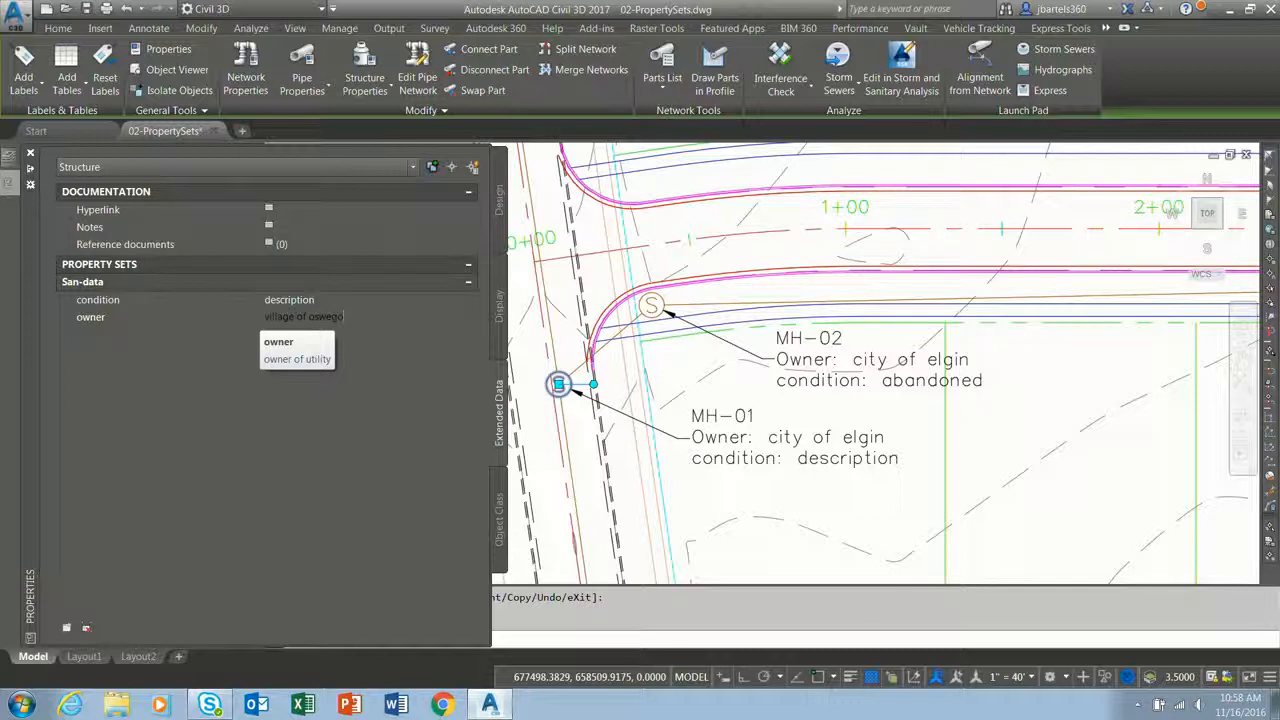
key("Return")
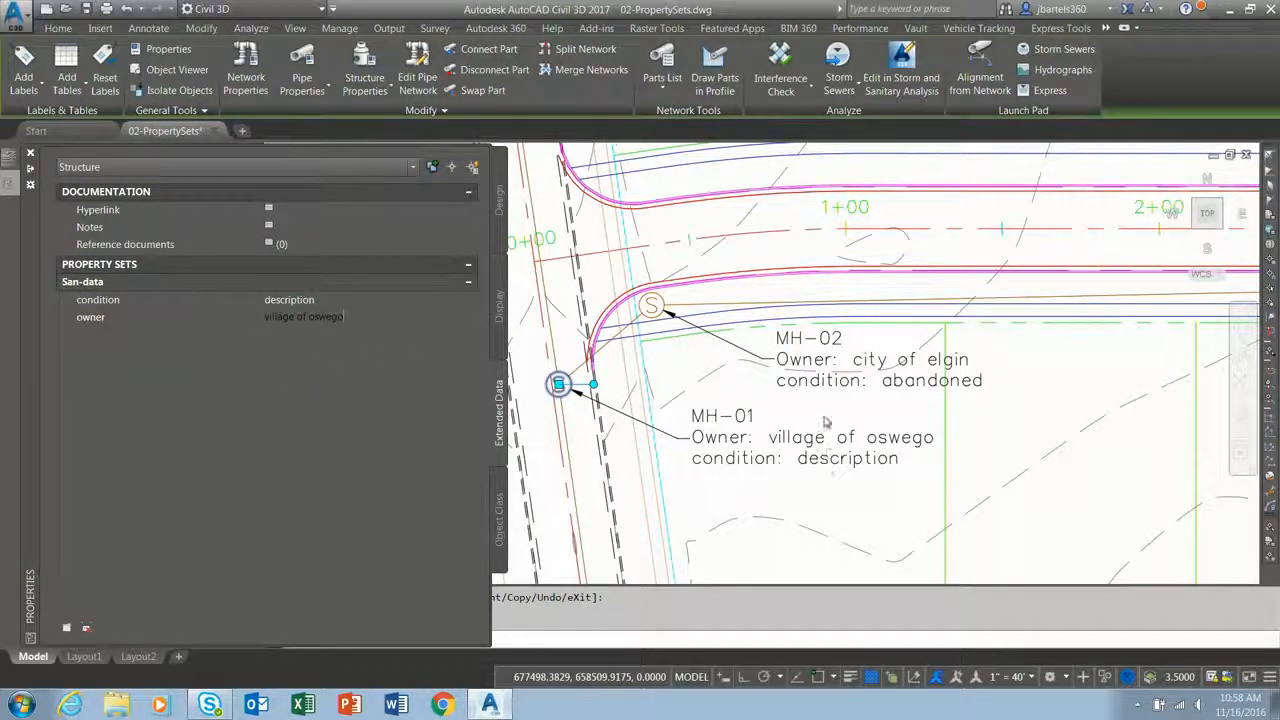
key("Escape")
key("Escape")
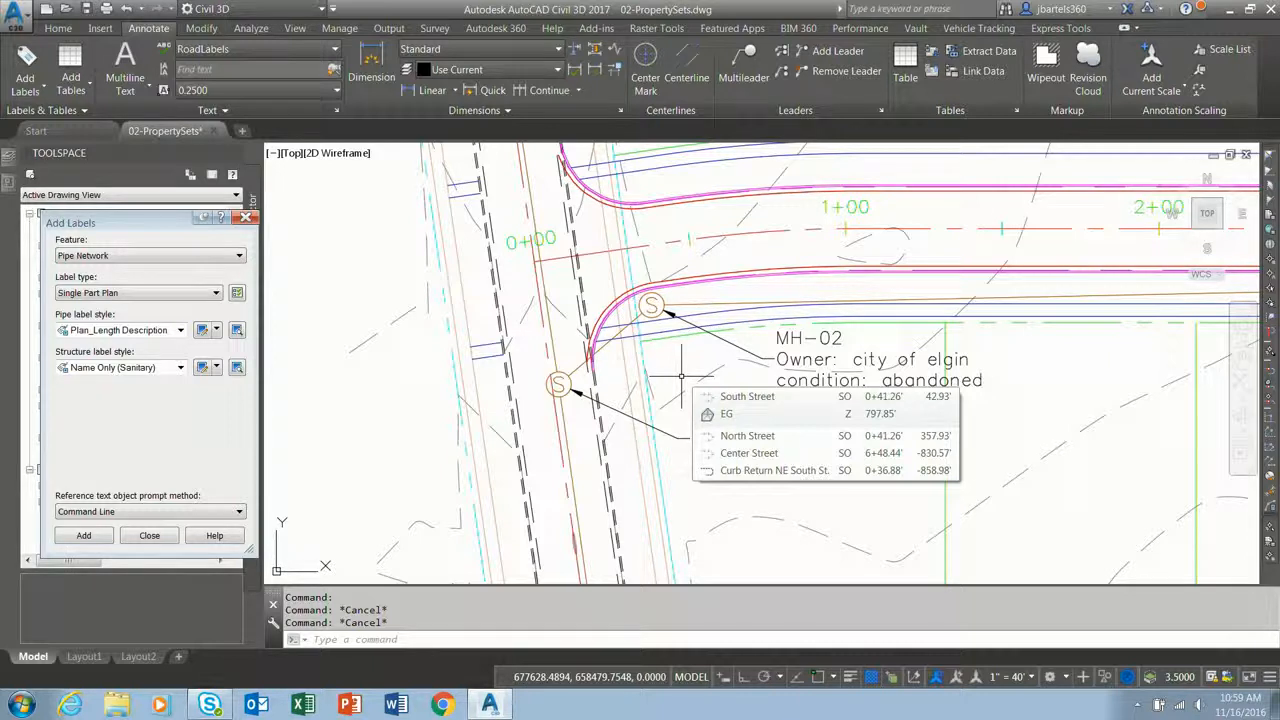
key("Escape")
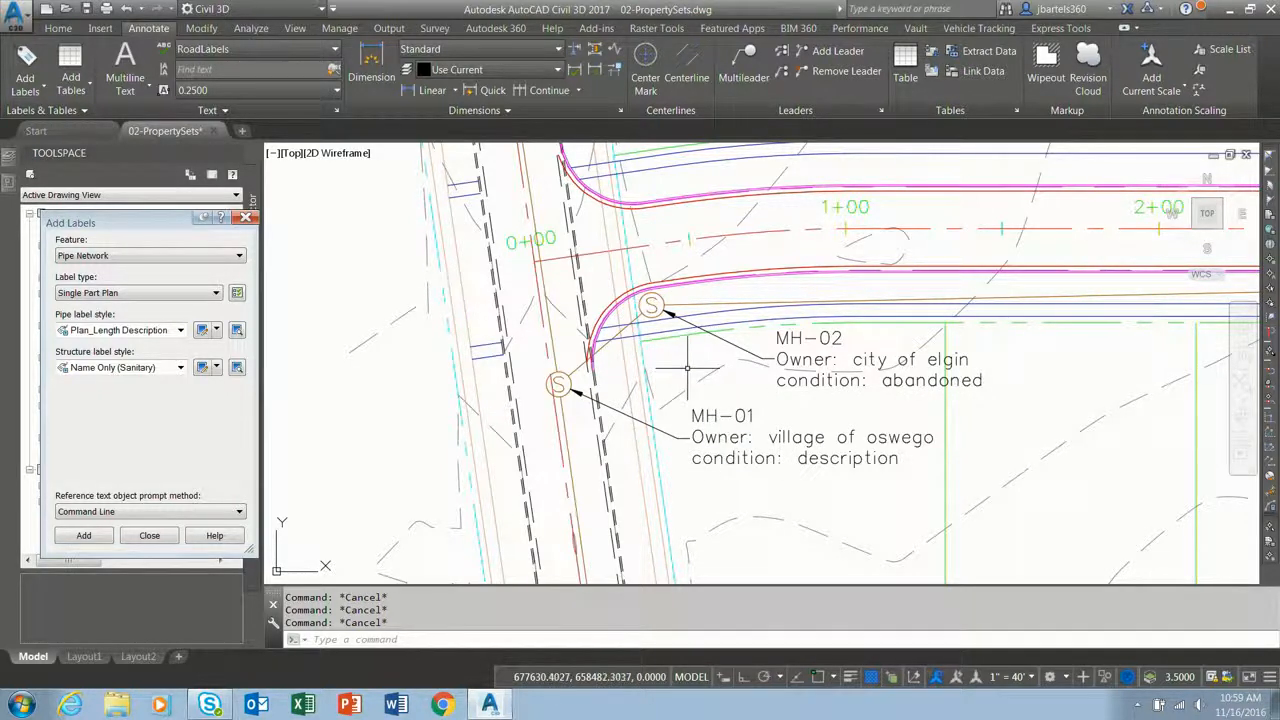
Close 02-PropertySets.dwg without saving the changes and exit Civil 3D 2017.
middle_click_drag(687, 368, 643, 374)
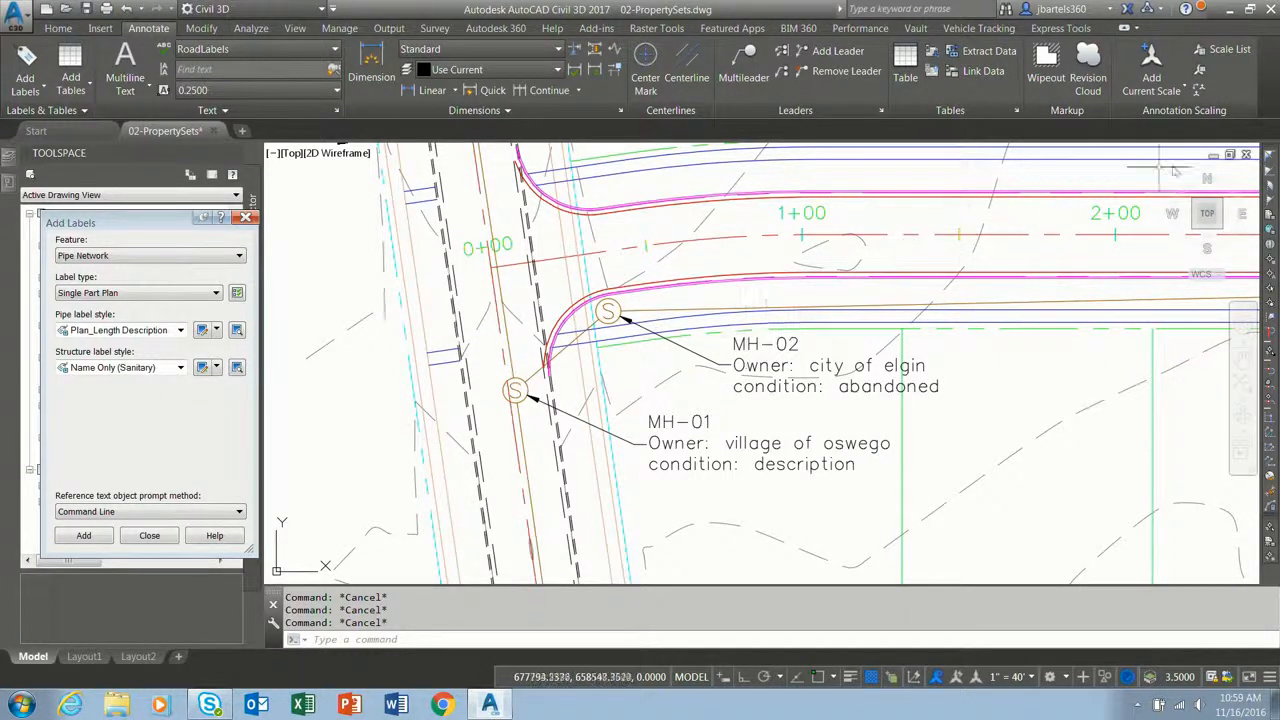
left_click(1246, 154)
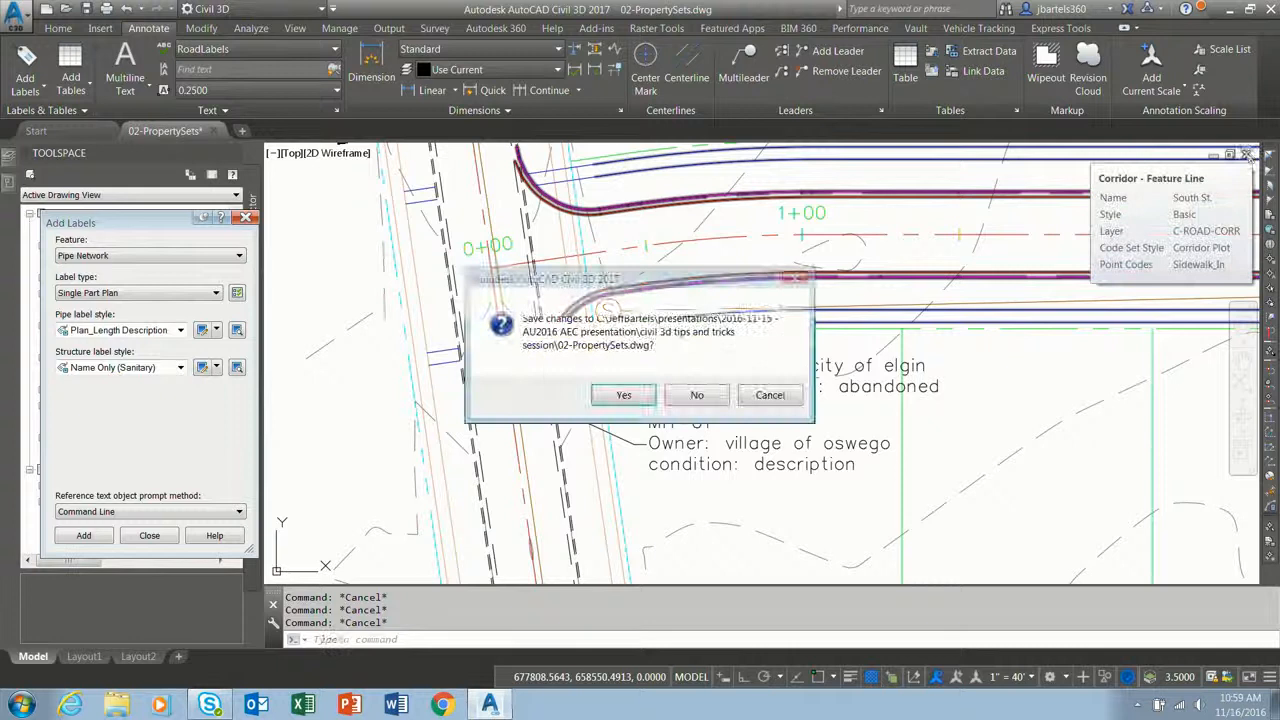
left_click(697, 397)
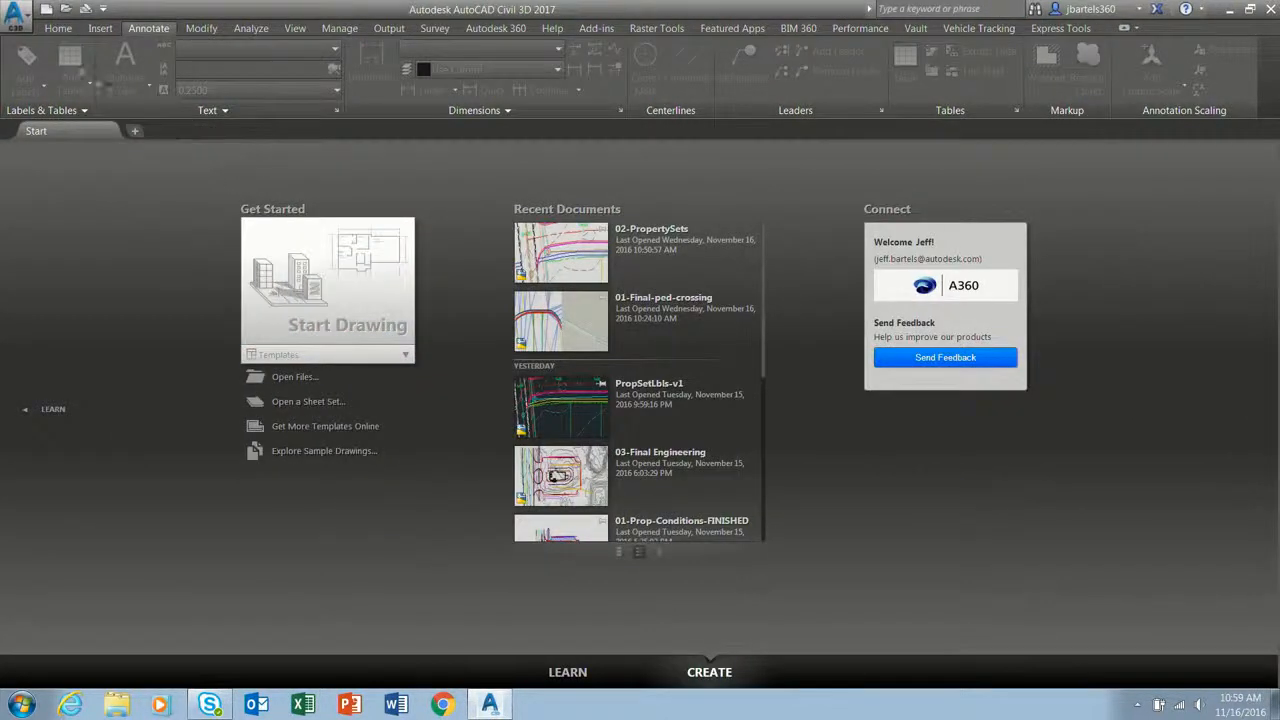
left_click(16, 16)
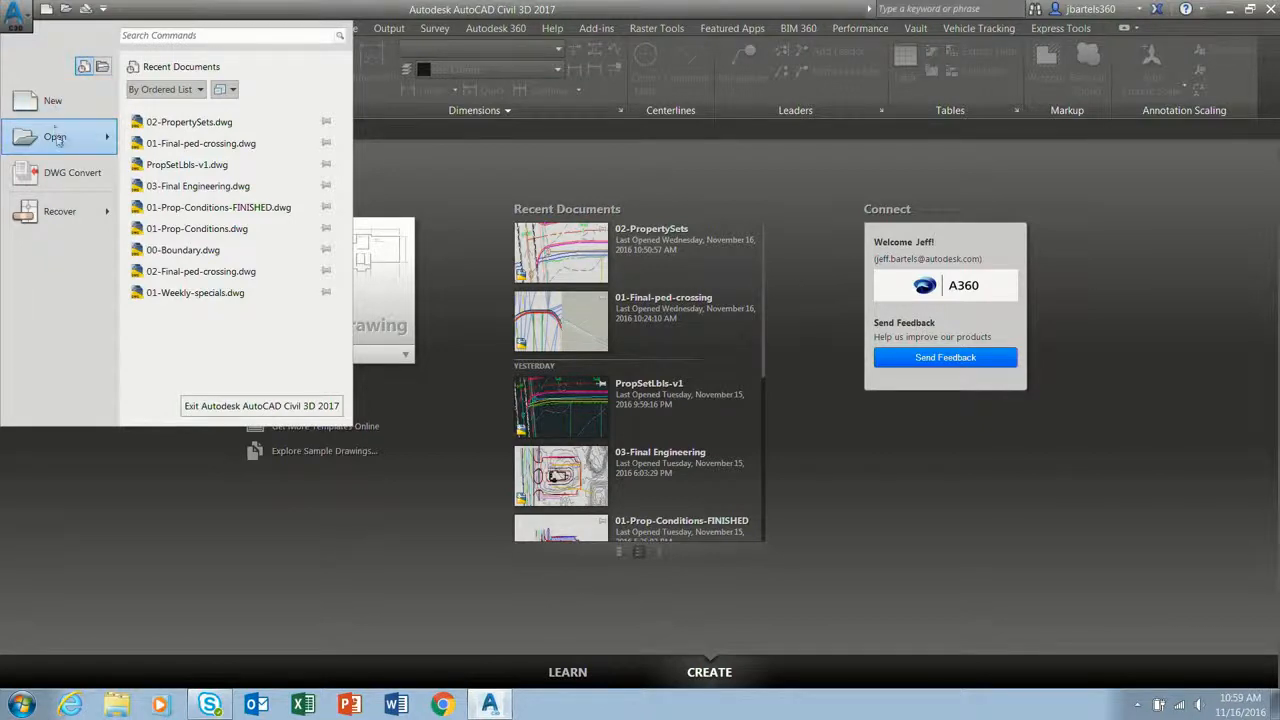
left_click(1271, 9)
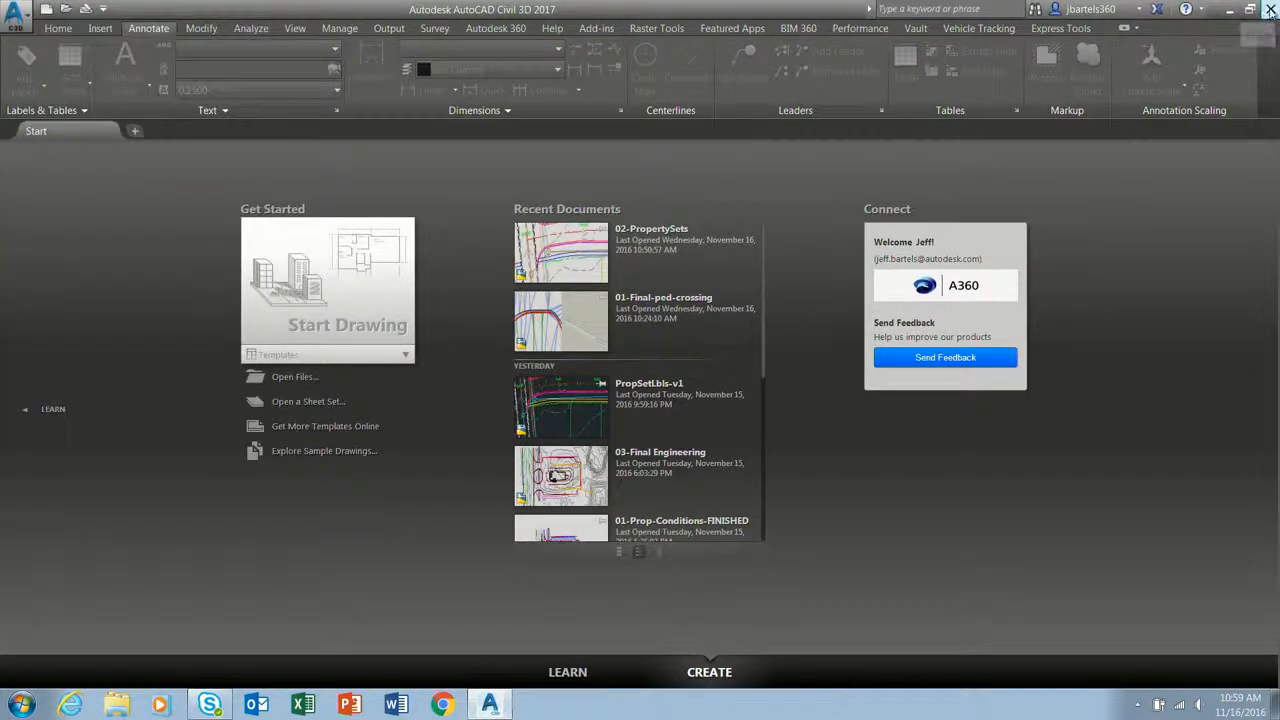
left_click(1271, 9)
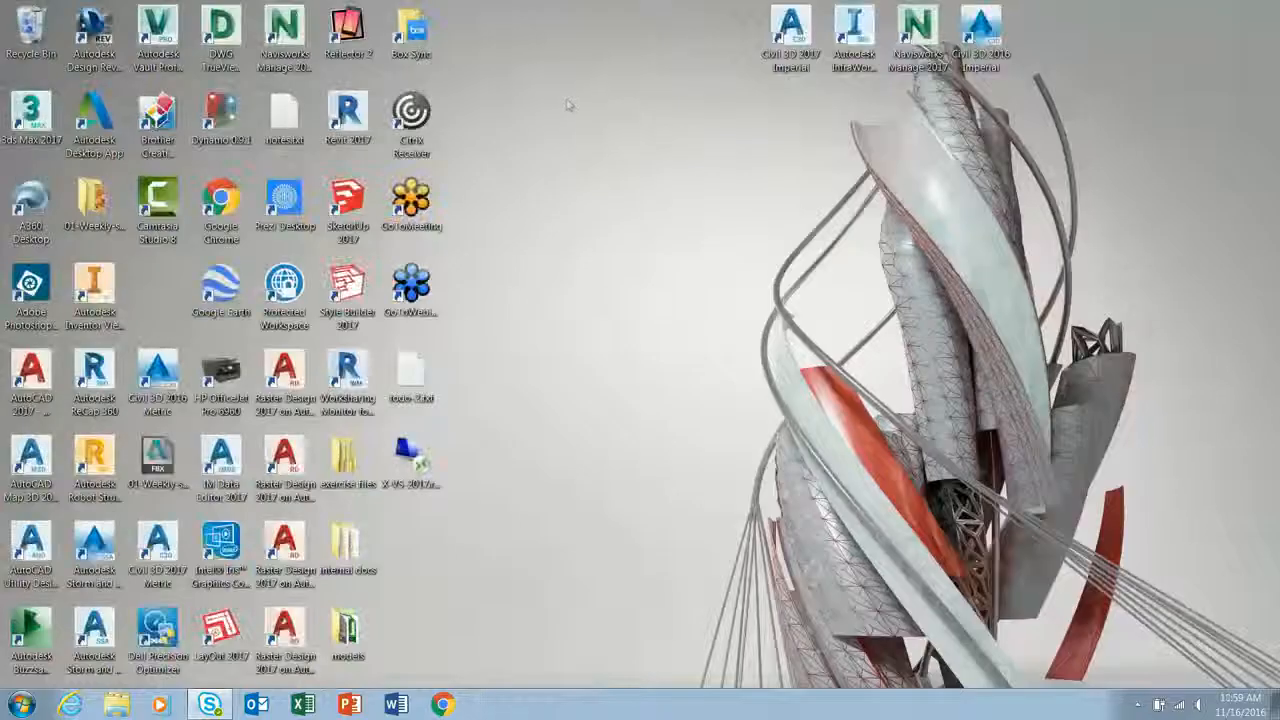
Launch Civil 3D 2016 Imperial and create a new drawing from the template Ct_2016_Base_LineStyles_DrawingSettings_Topo.dwt.
double_click(982, 28)
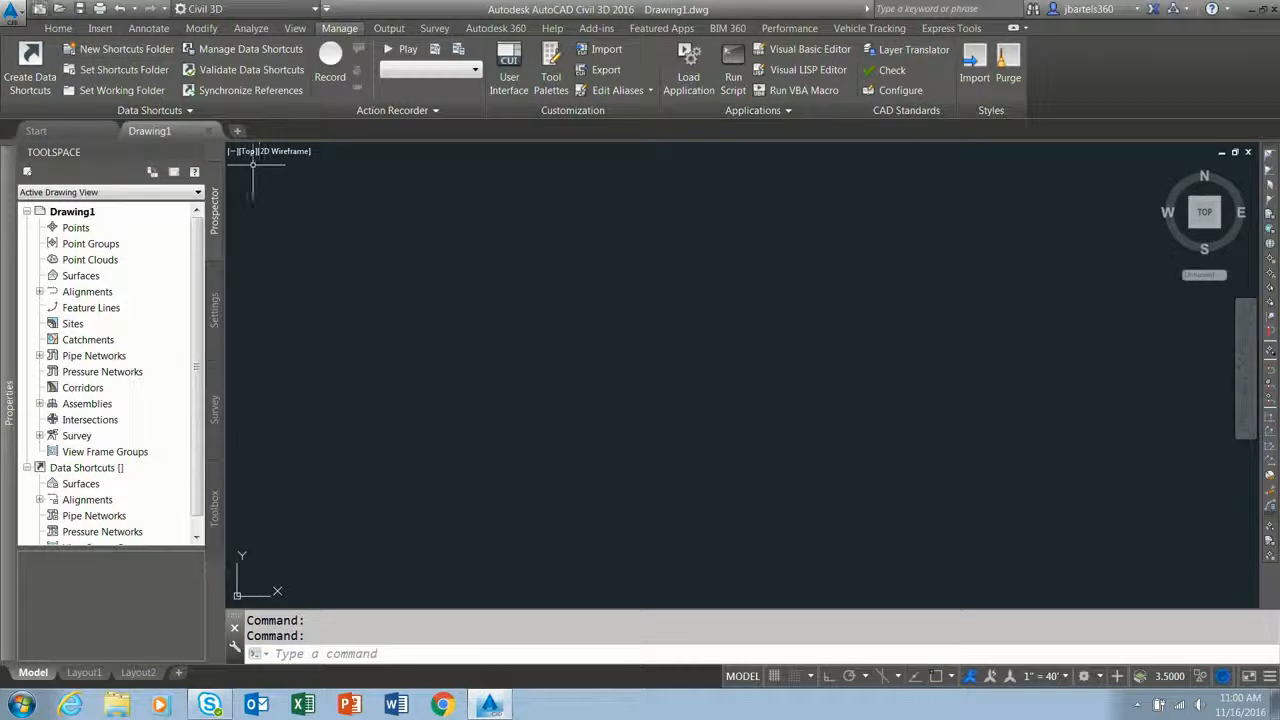
left_click(14, 14)
left_click(53, 100)
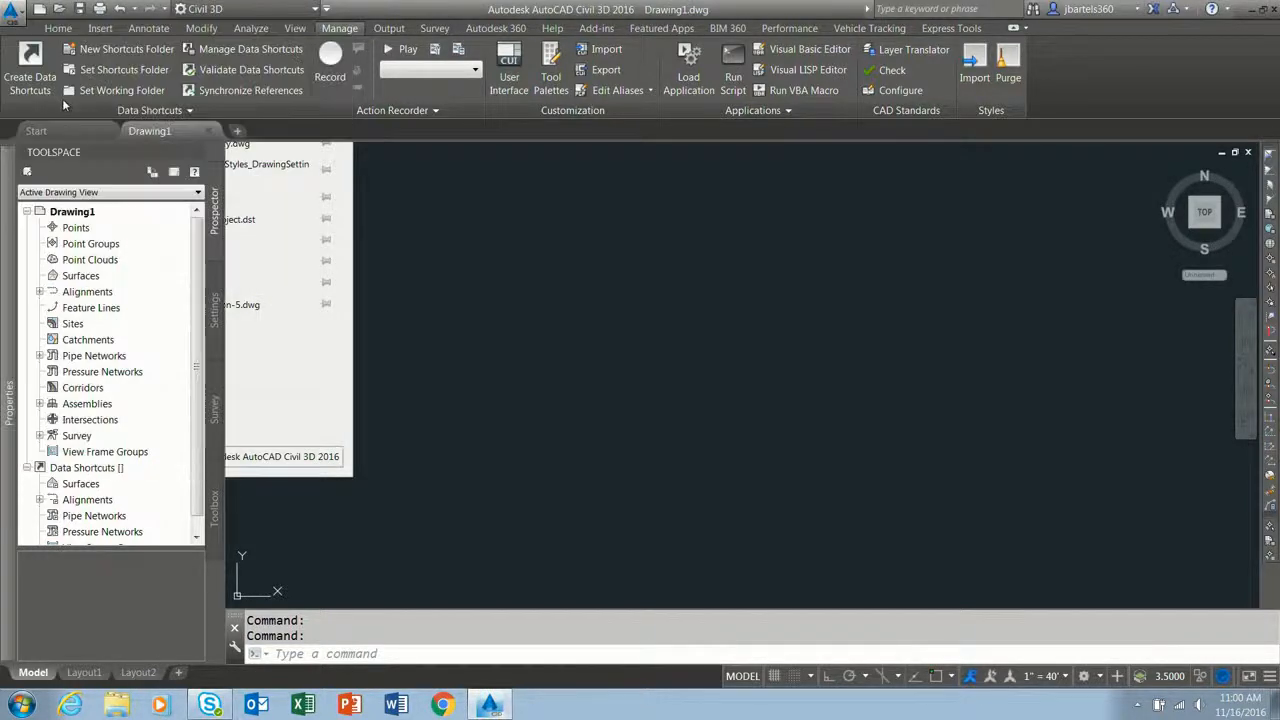
left_click(518, 325)
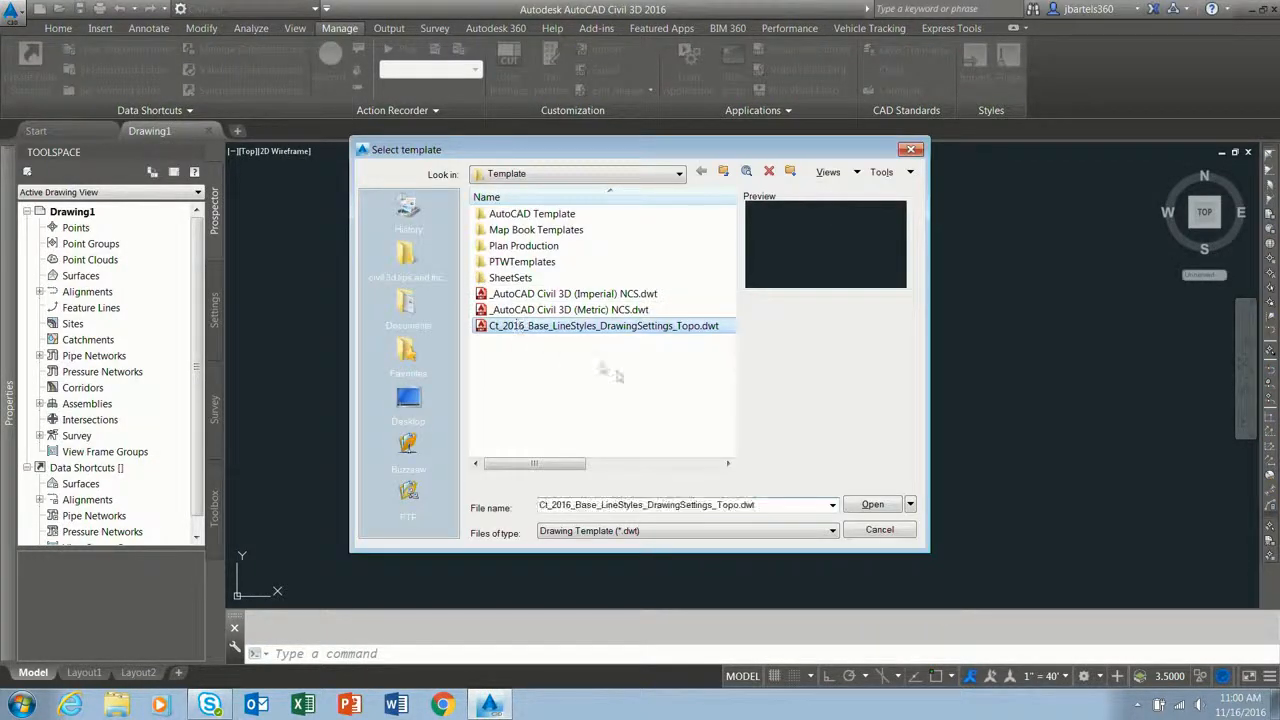
left_click(872, 504)
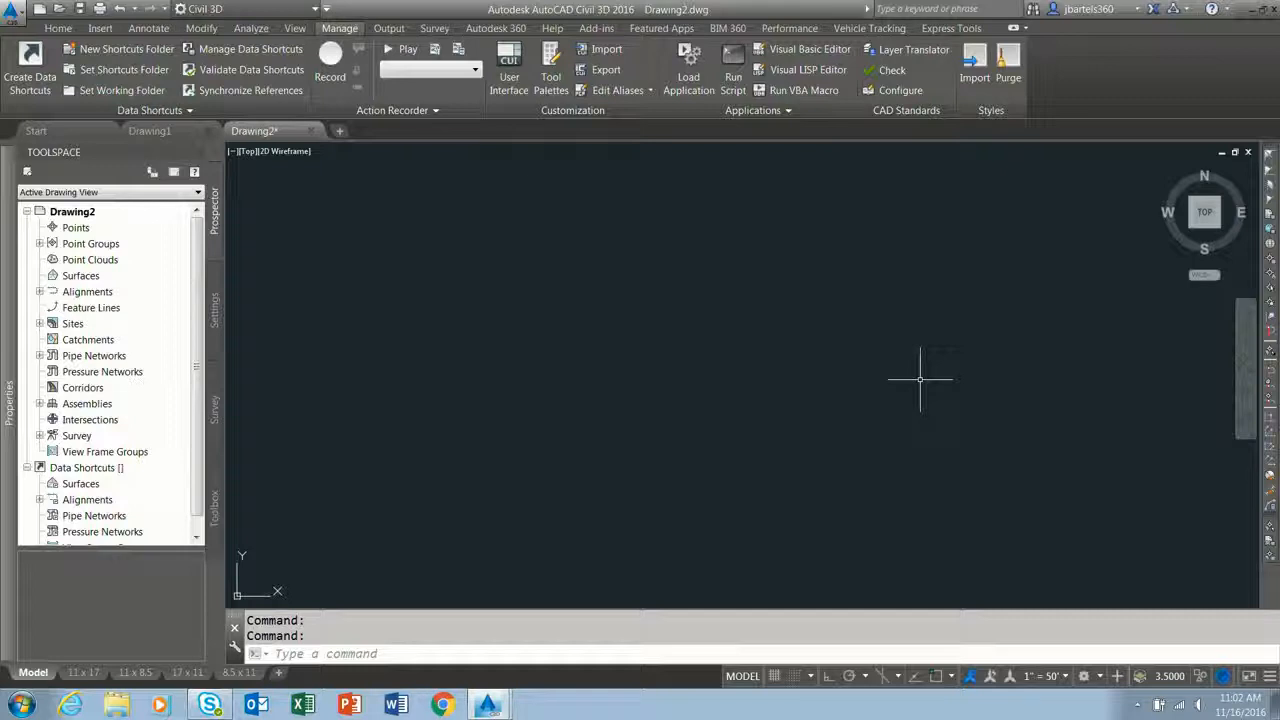
Start the IMPORTSHPSURVEYDATA command and name its SHP import settings "company standards".
left_click(316, 652)
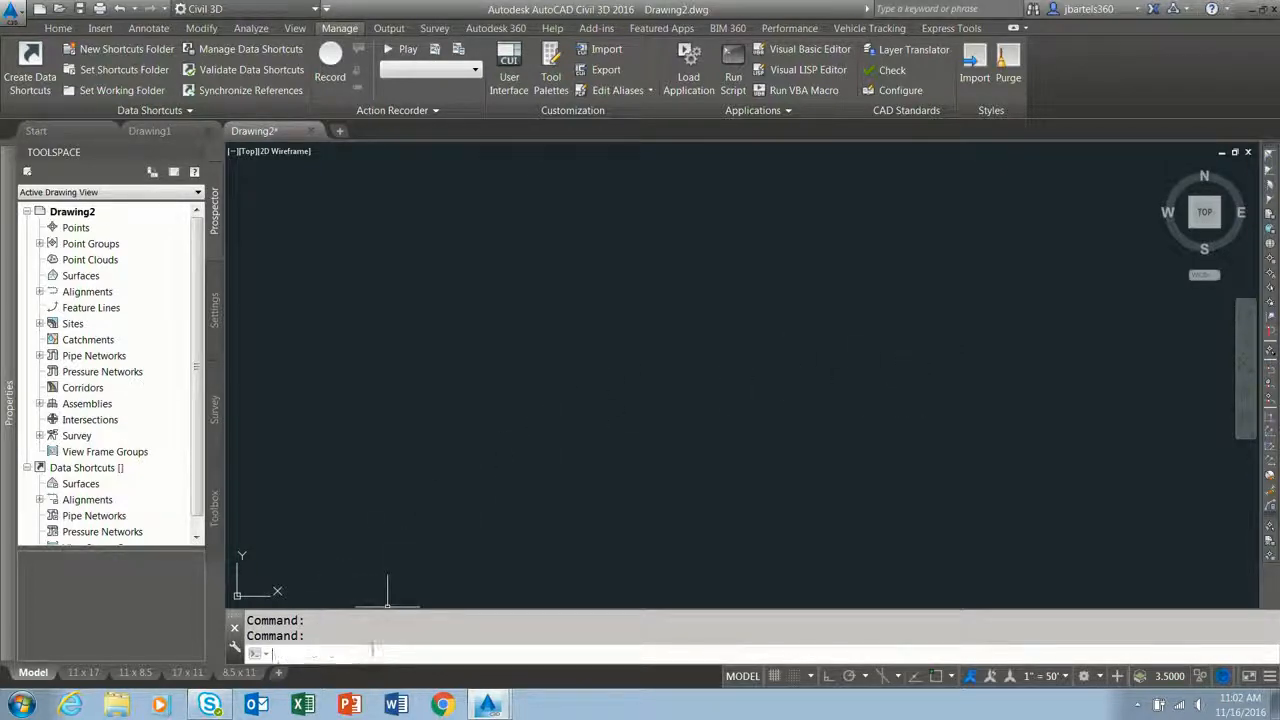
type("importshp")
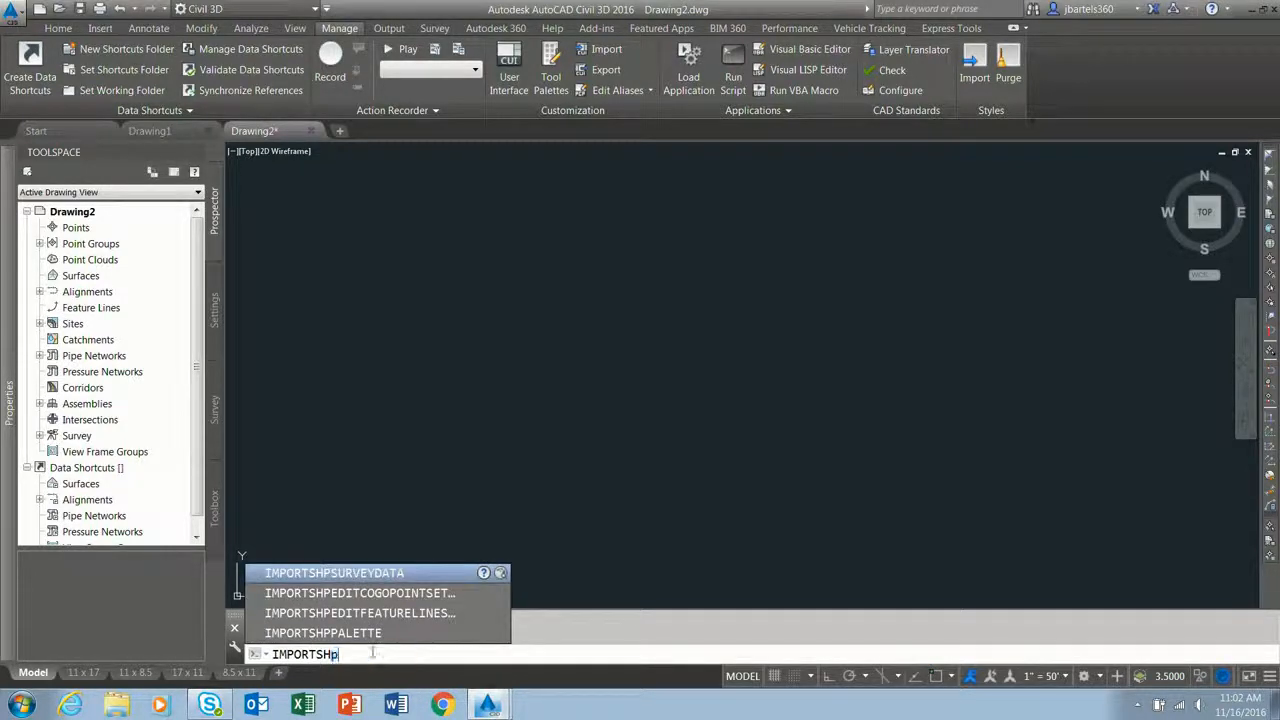
key("Return")
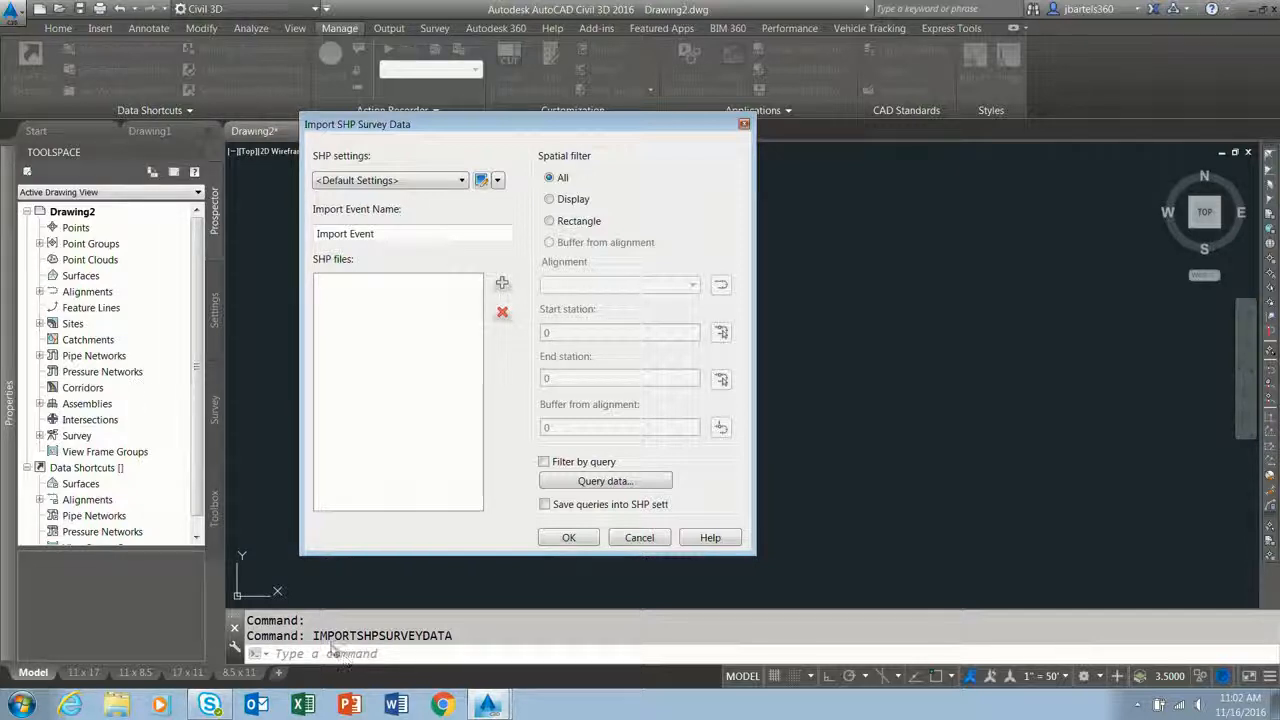
left_click(481, 180)
left_click_drag(370, 180, 246, 180)
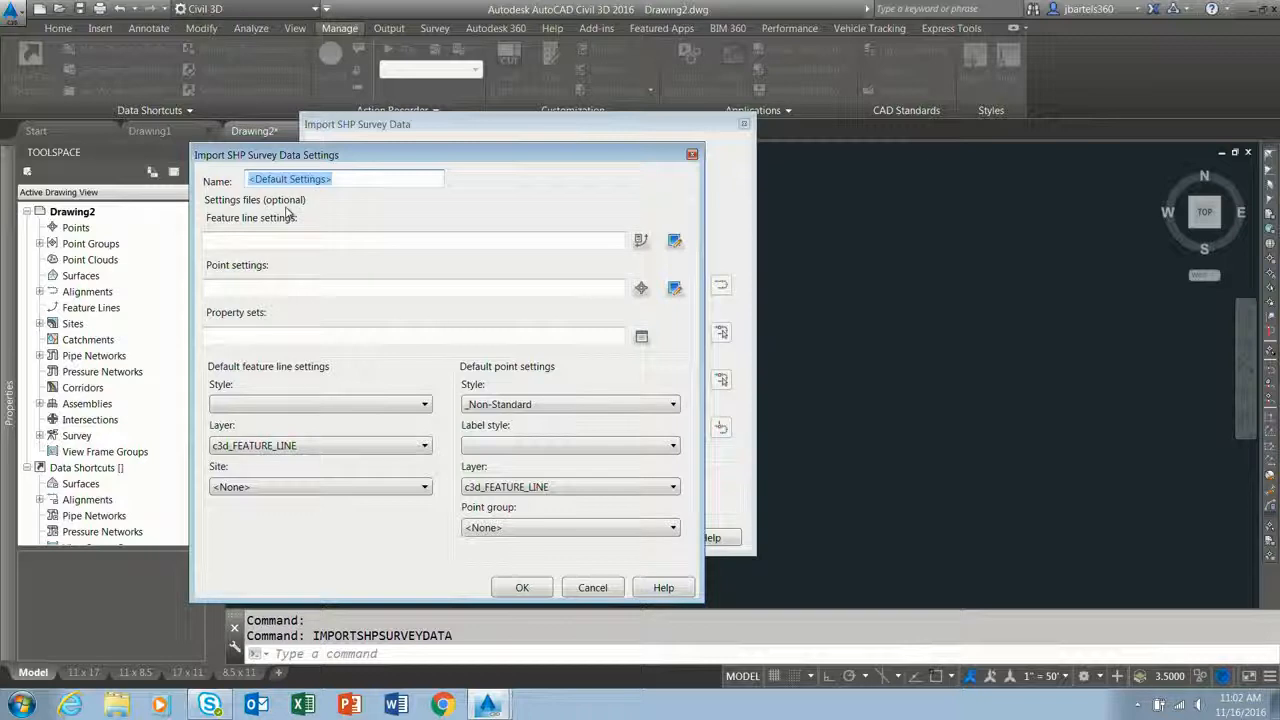
type("compant")
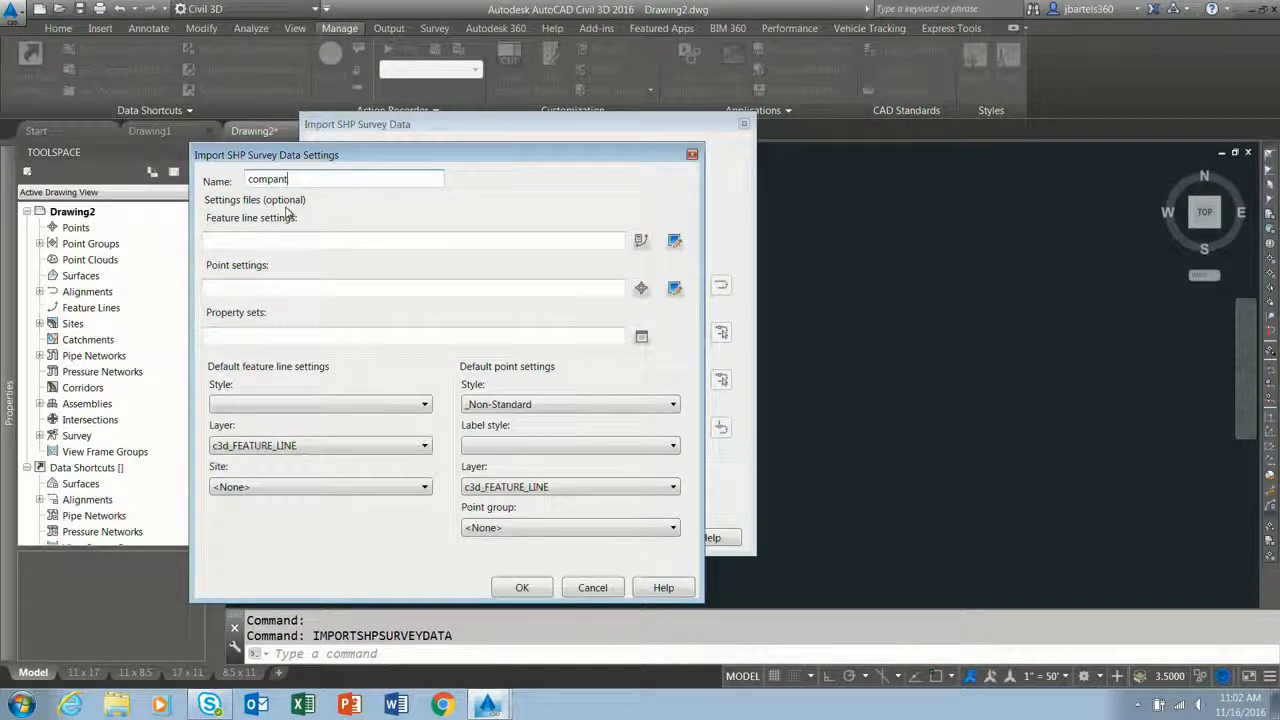
key("BackSpace")
type("y standards")
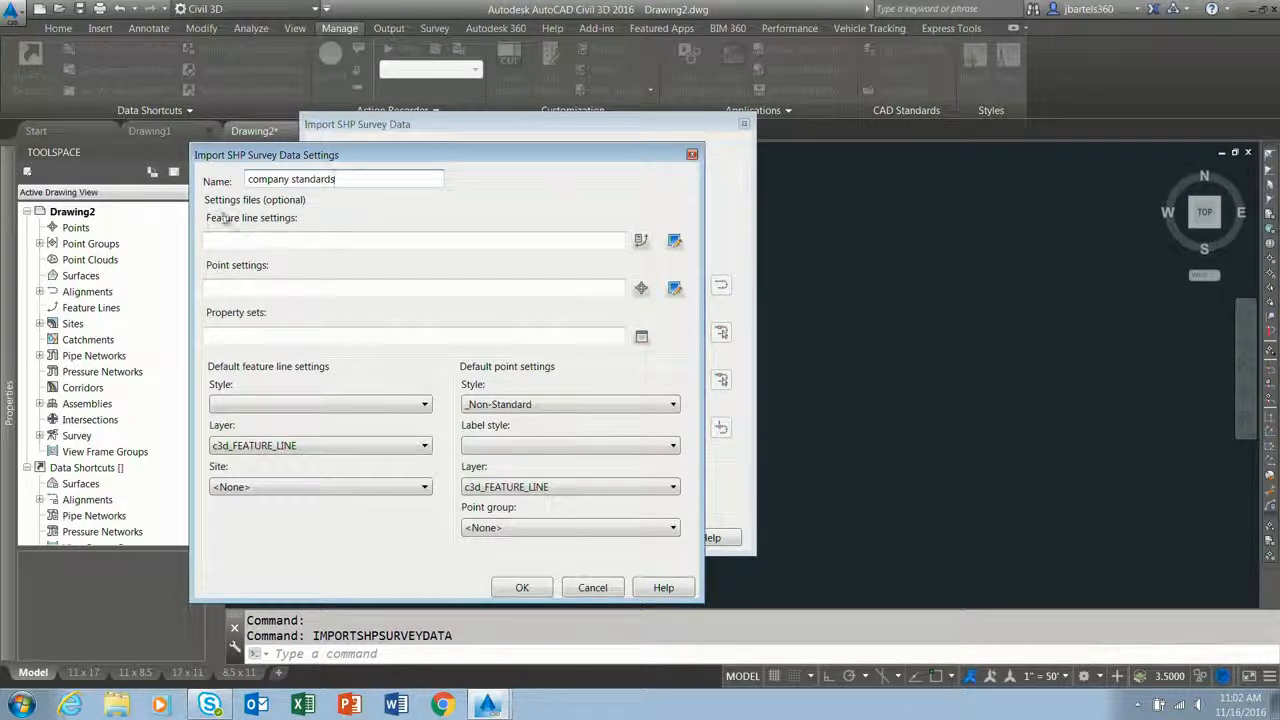
left_click(675, 242)
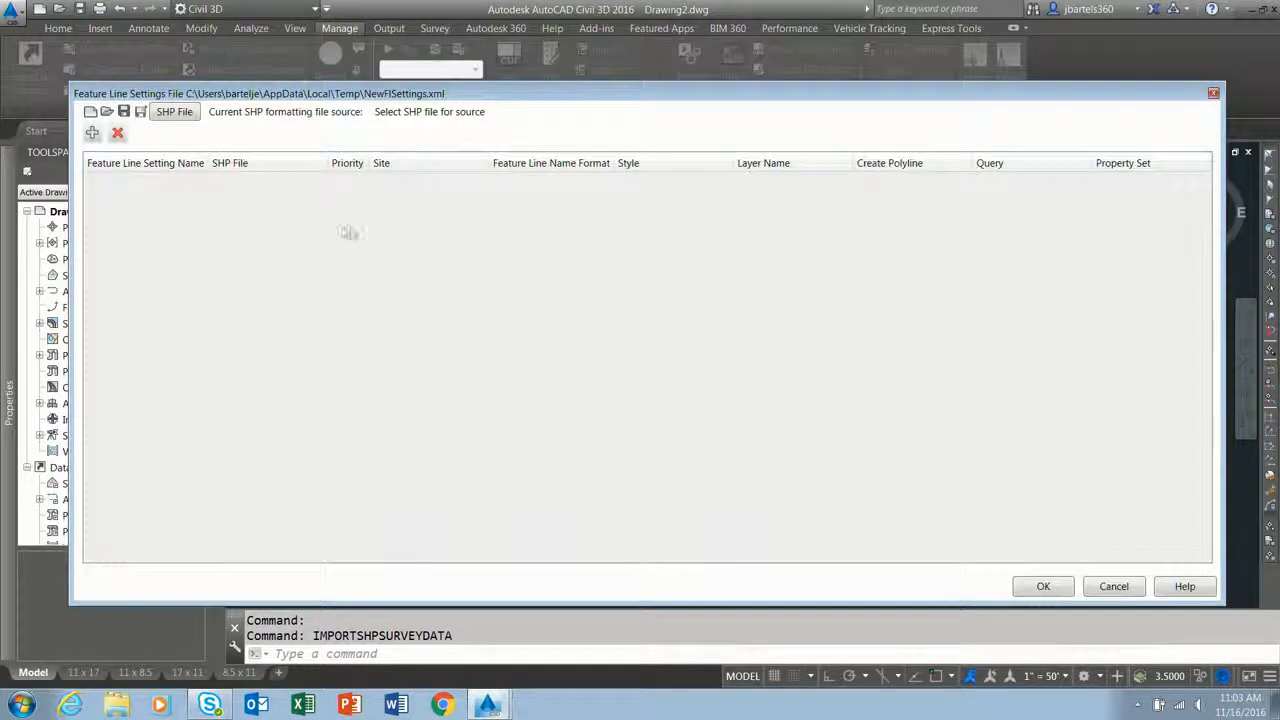
left_click(106, 111)
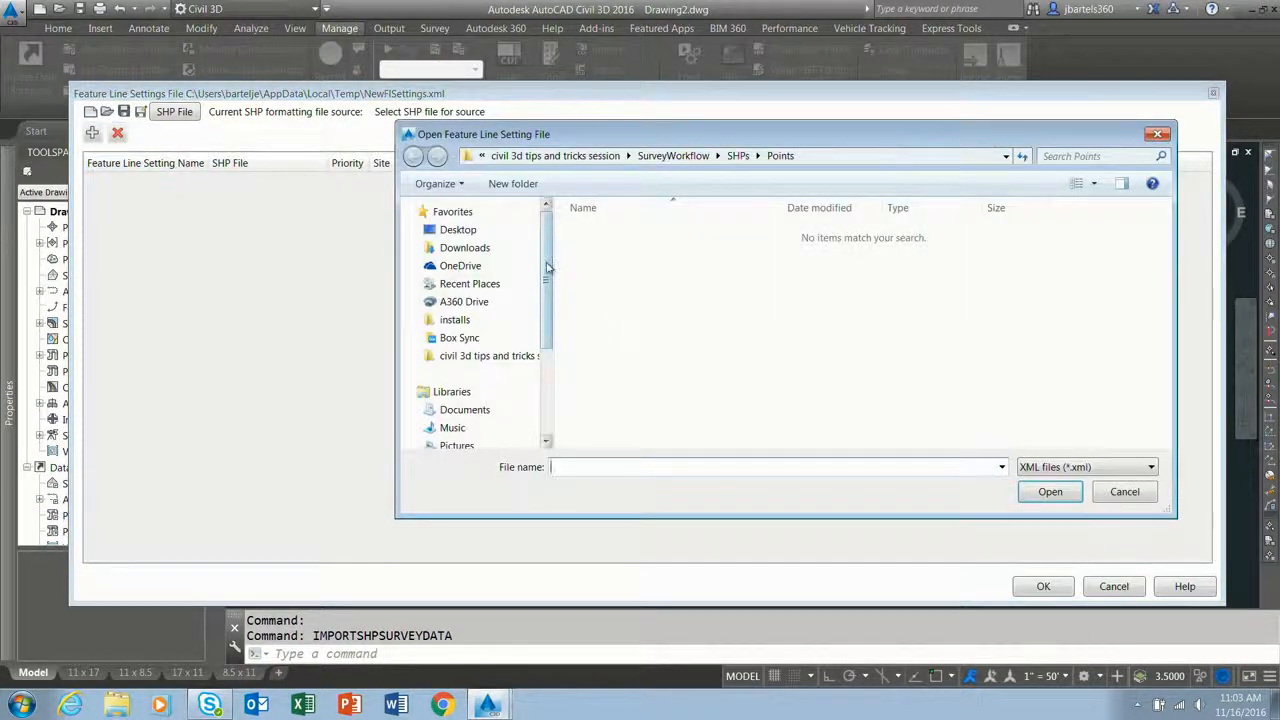
left_click(700, 156)
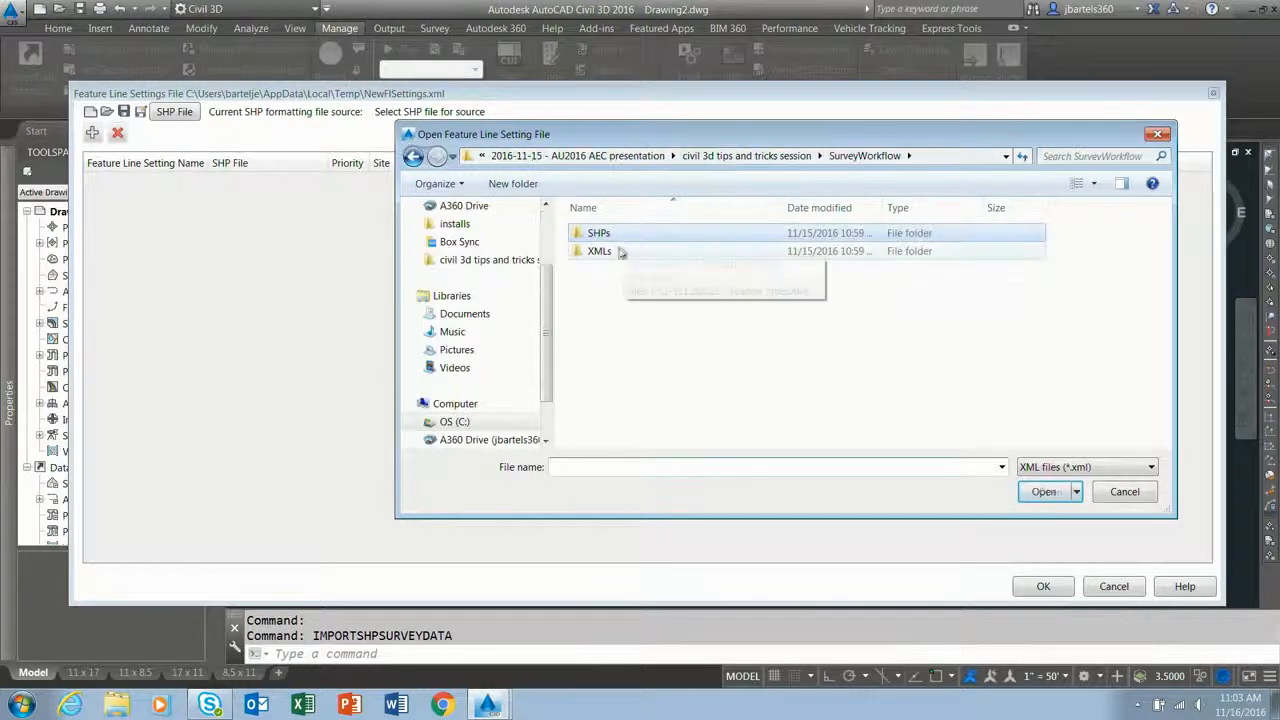
double_click(620, 251)
left_click(665, 234)
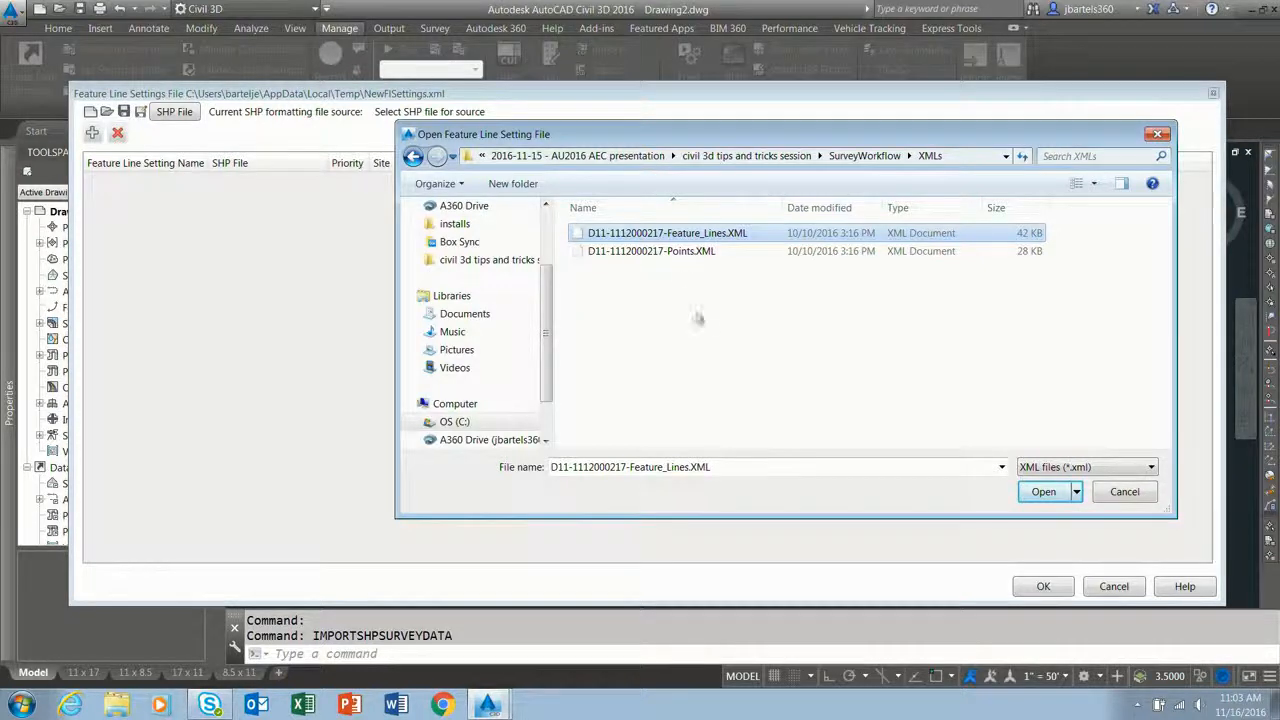
left_click(1040, 491)
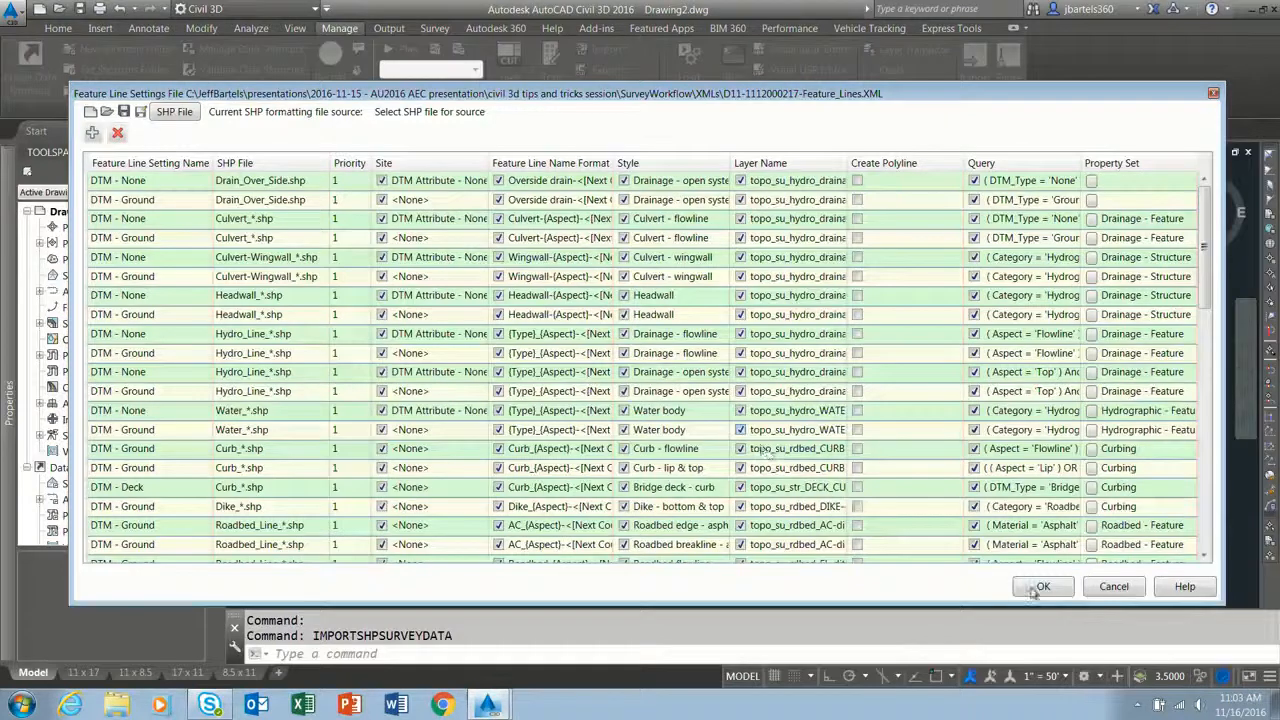
left_click(1043, 586)
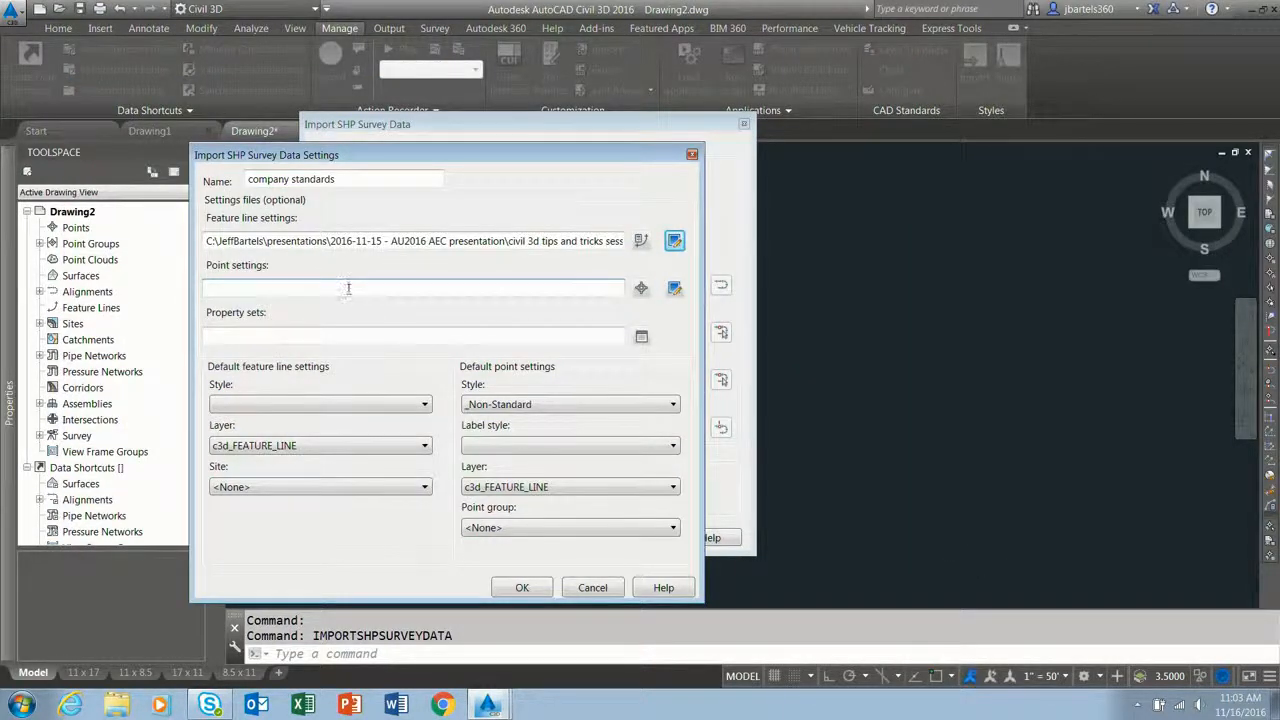
left_click(675, 289)
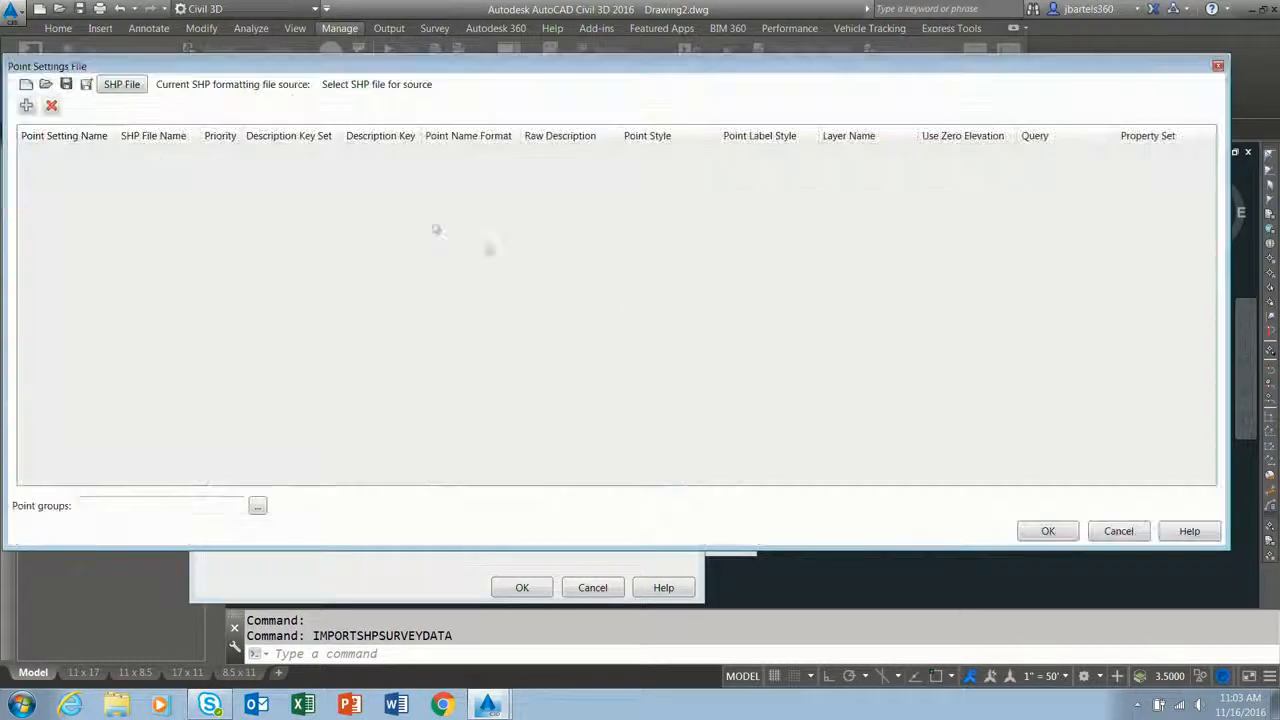
left_click(45, 84)
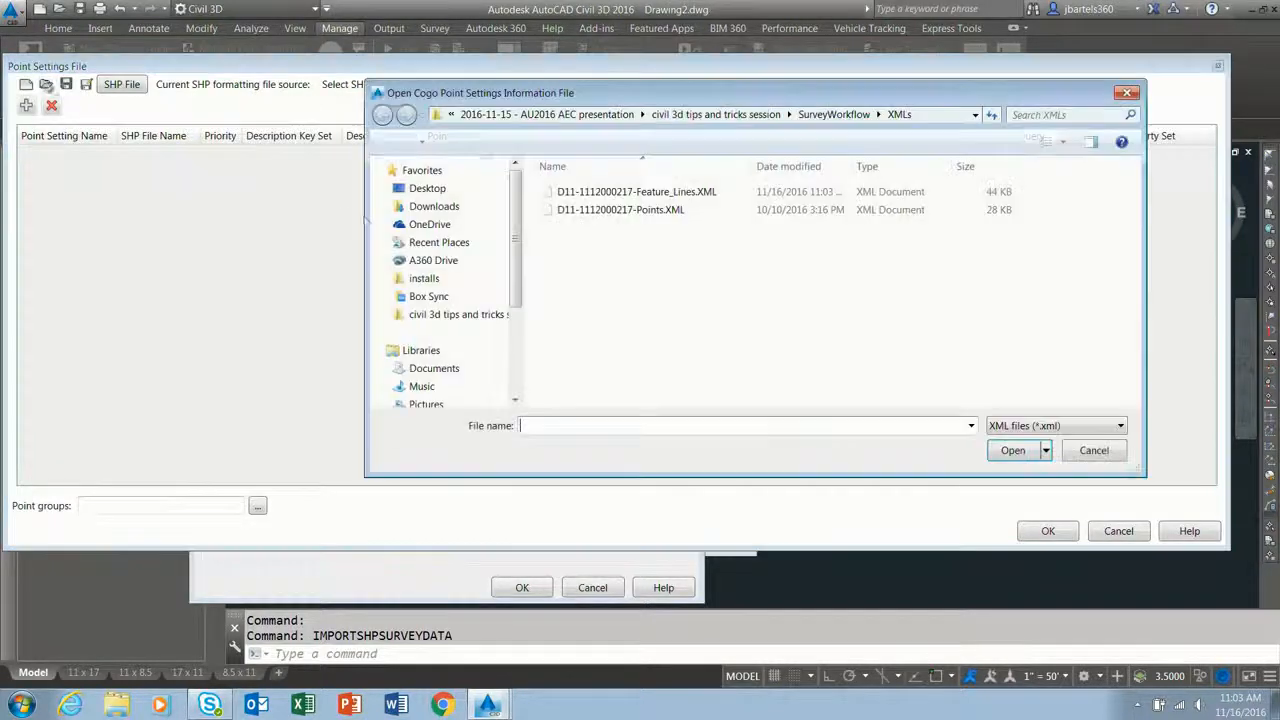
left_click(612, 210)
left_click(1011, 451)
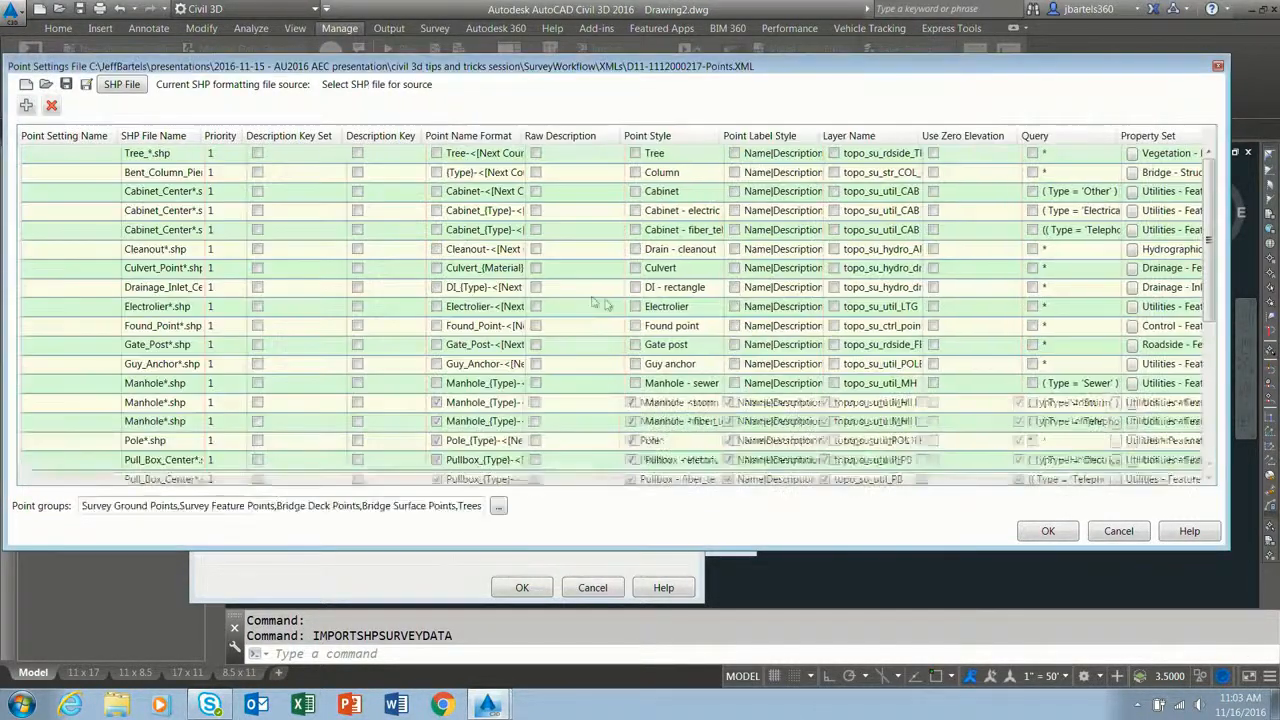
left_click(1043, 531)
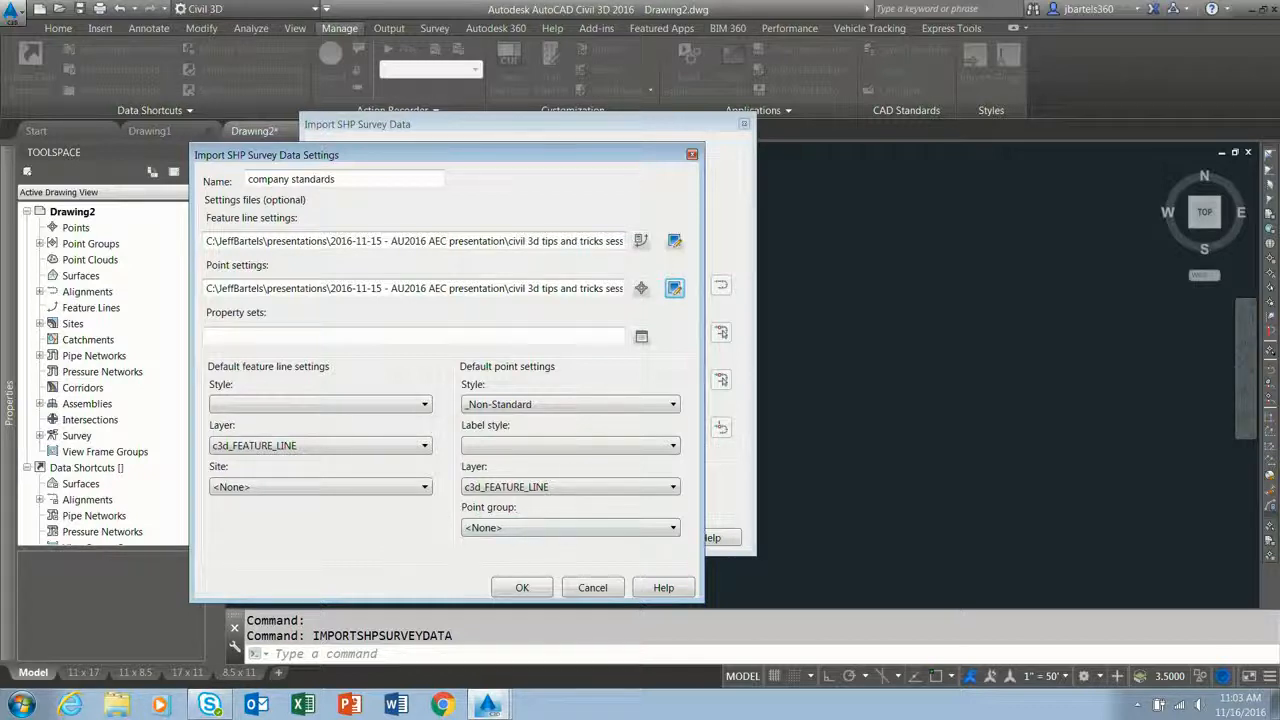
left_click(515, 589)
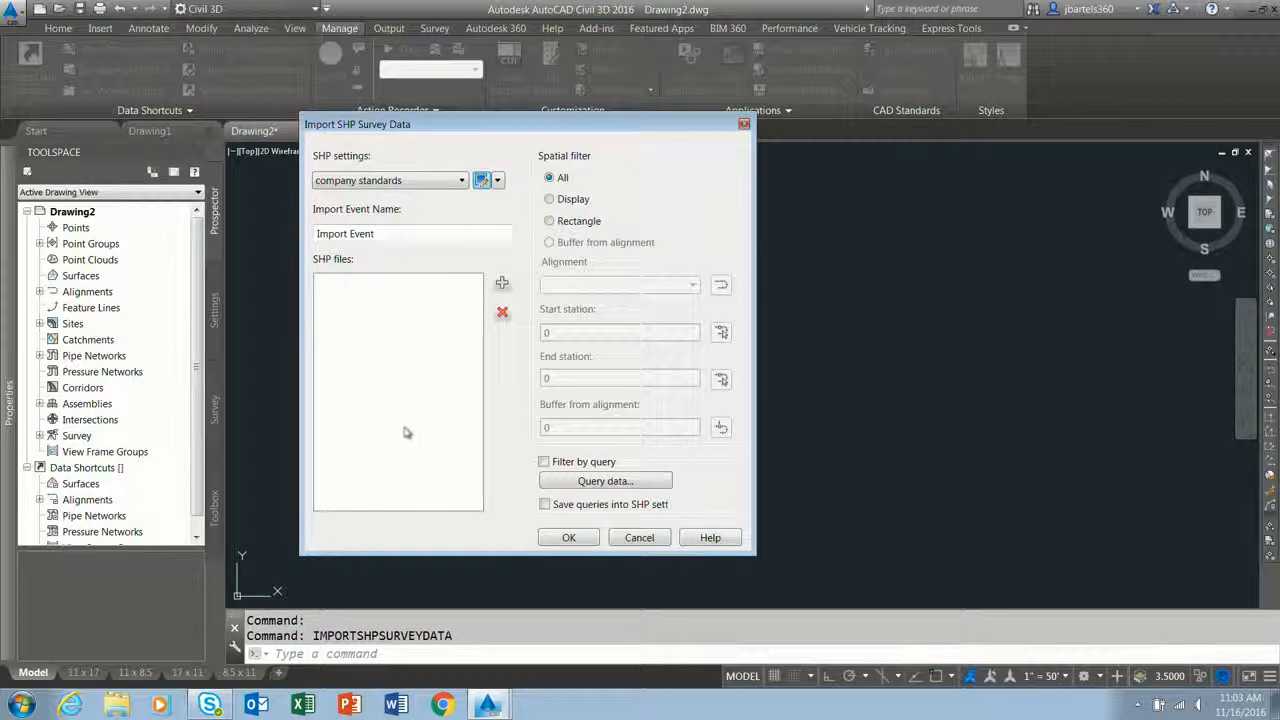
Name the import event "Wednesday".
left_click_drag(380, 234, 298, 234)
type("WE")
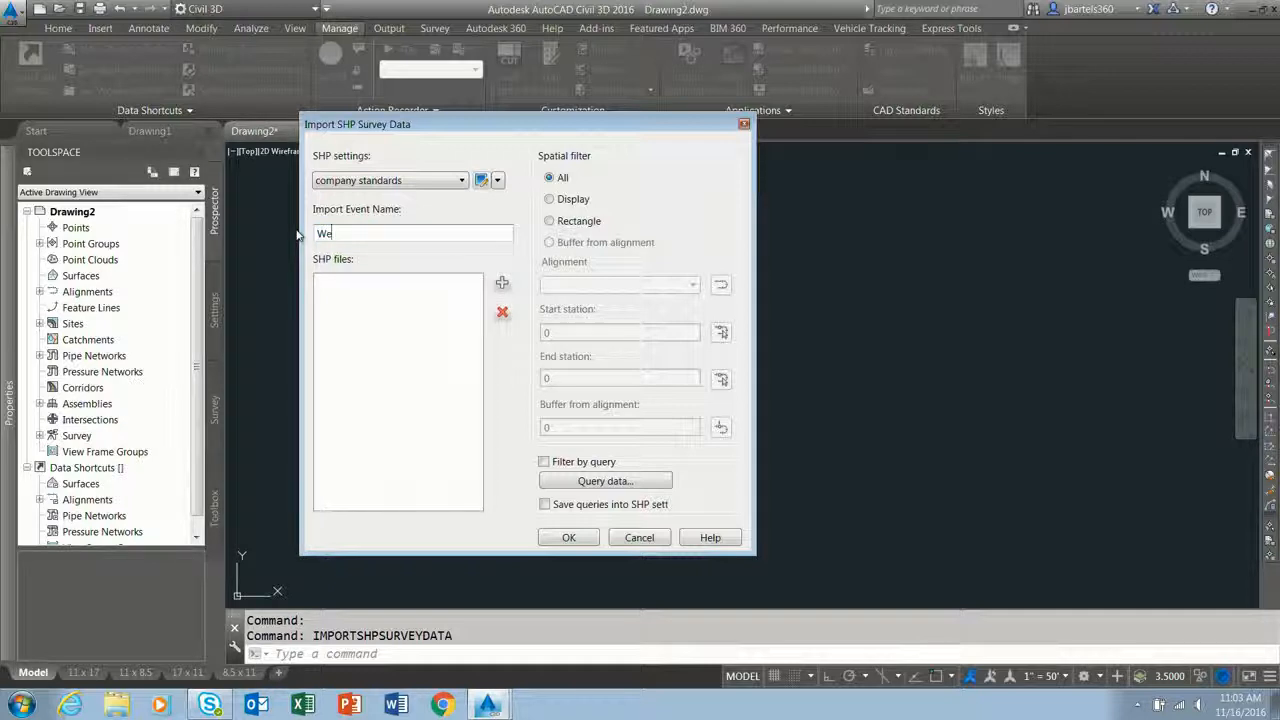
type("dnesday")
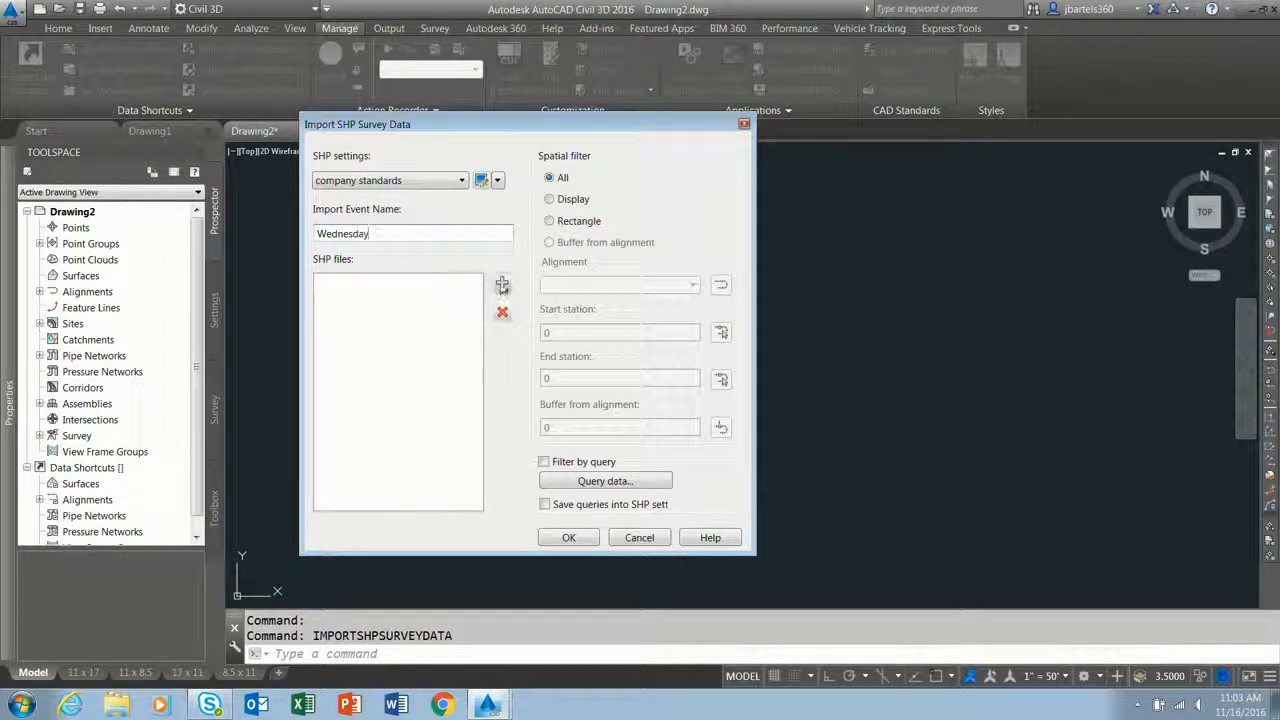
Add all SHP files in the SHPs\Lines folder, from Barrier_CONC.shp to Water_POOL.shp, to the import list.
left_click(502, 284)
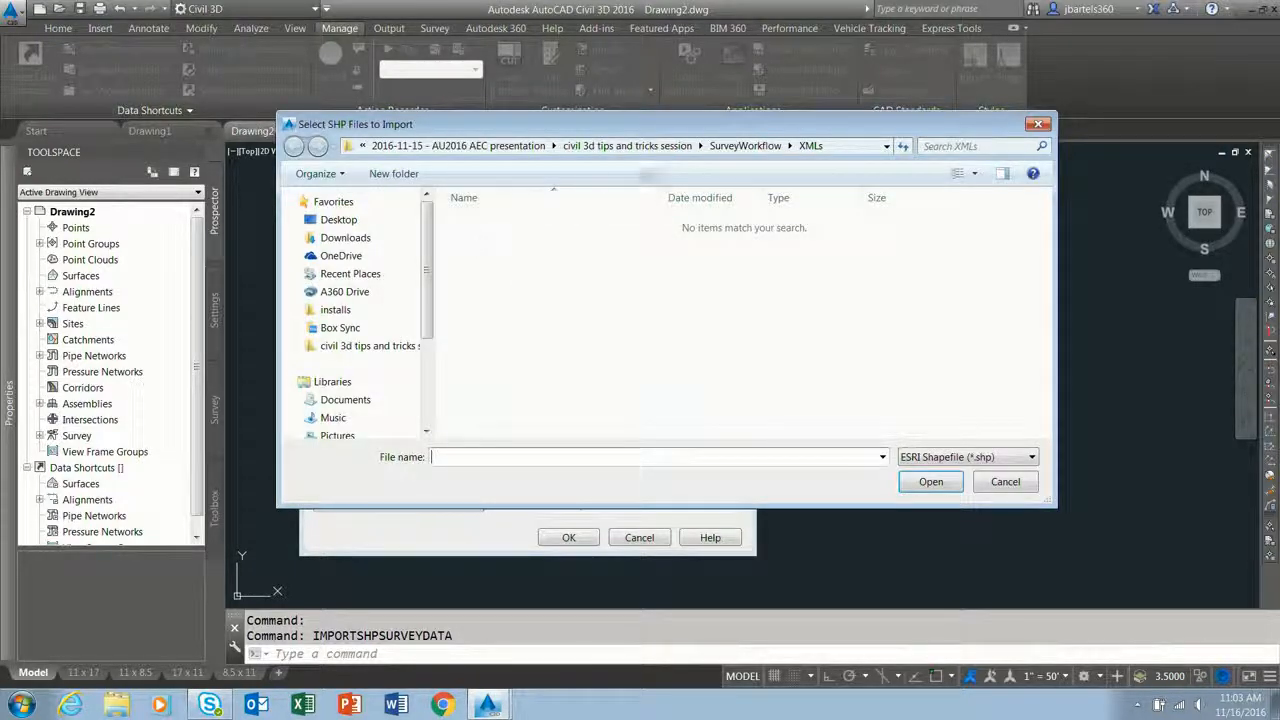
left_click(742, 146)
double_click(488, 225)
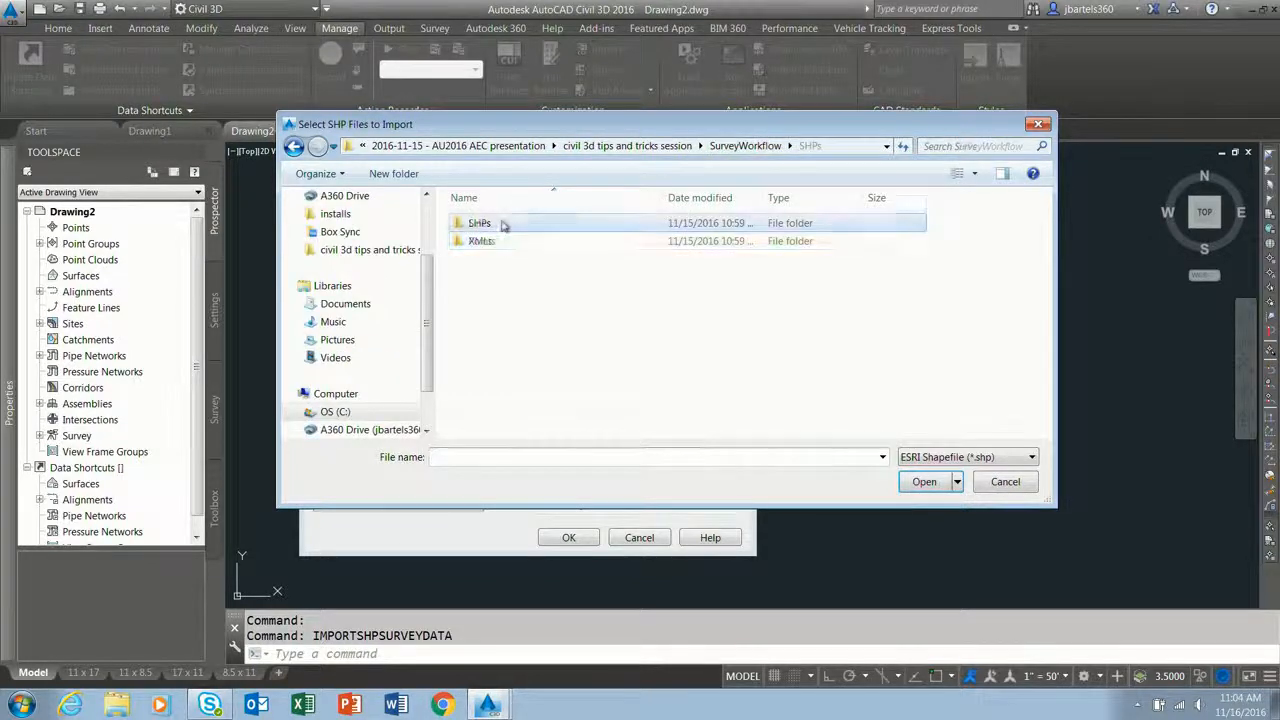
double_click(495, 229)
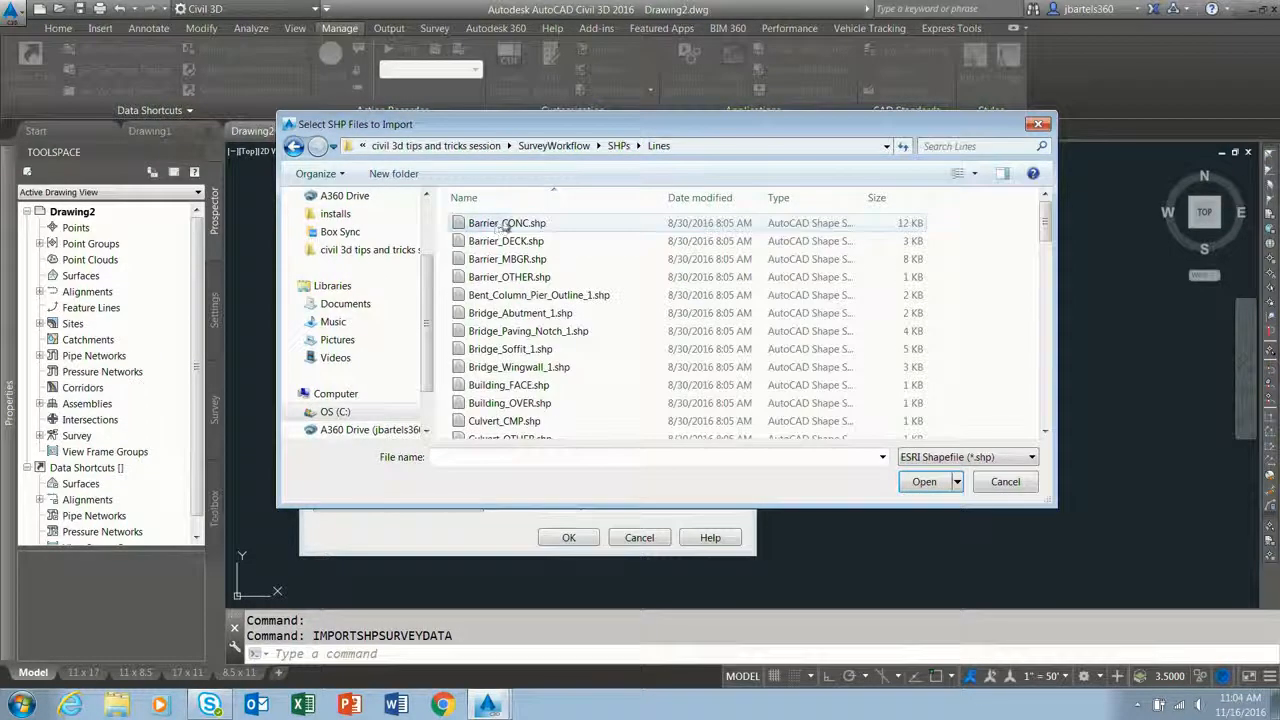
left_click(505, 225)
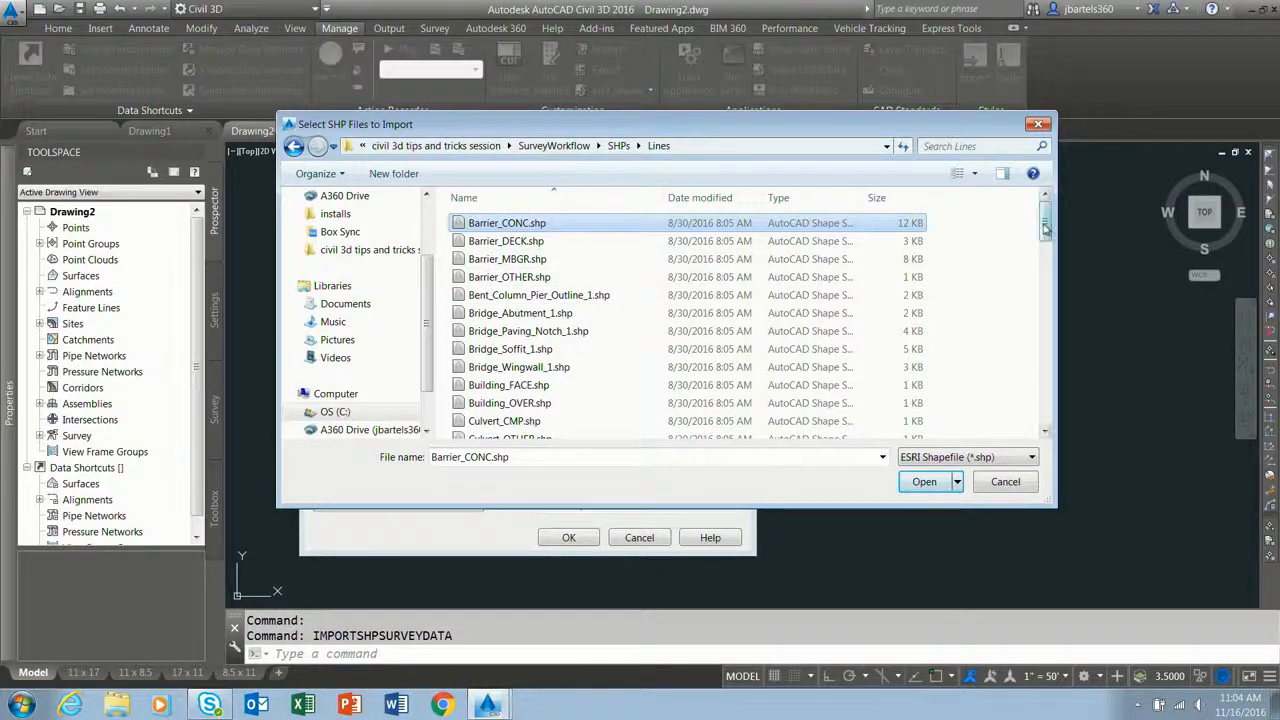
left_click_drag(1045, 225, 1046, 400)
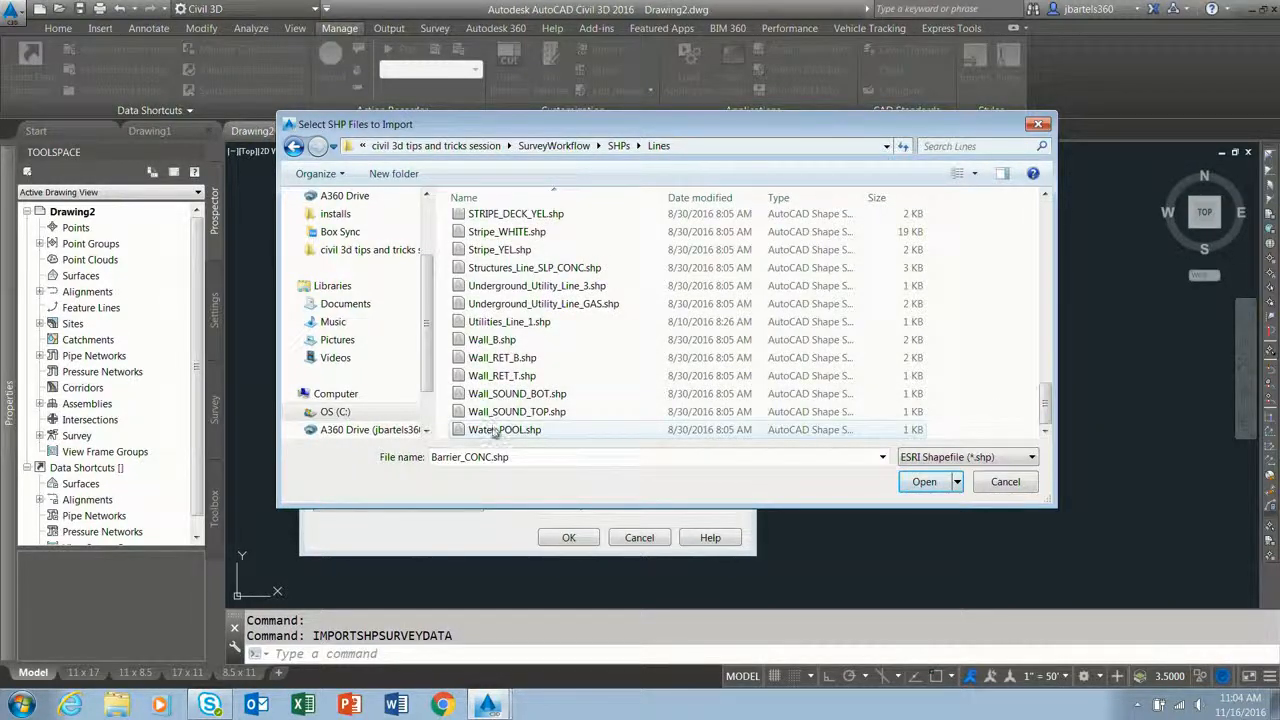
left_click(541, 430, "shift")
left_click(924, 481)
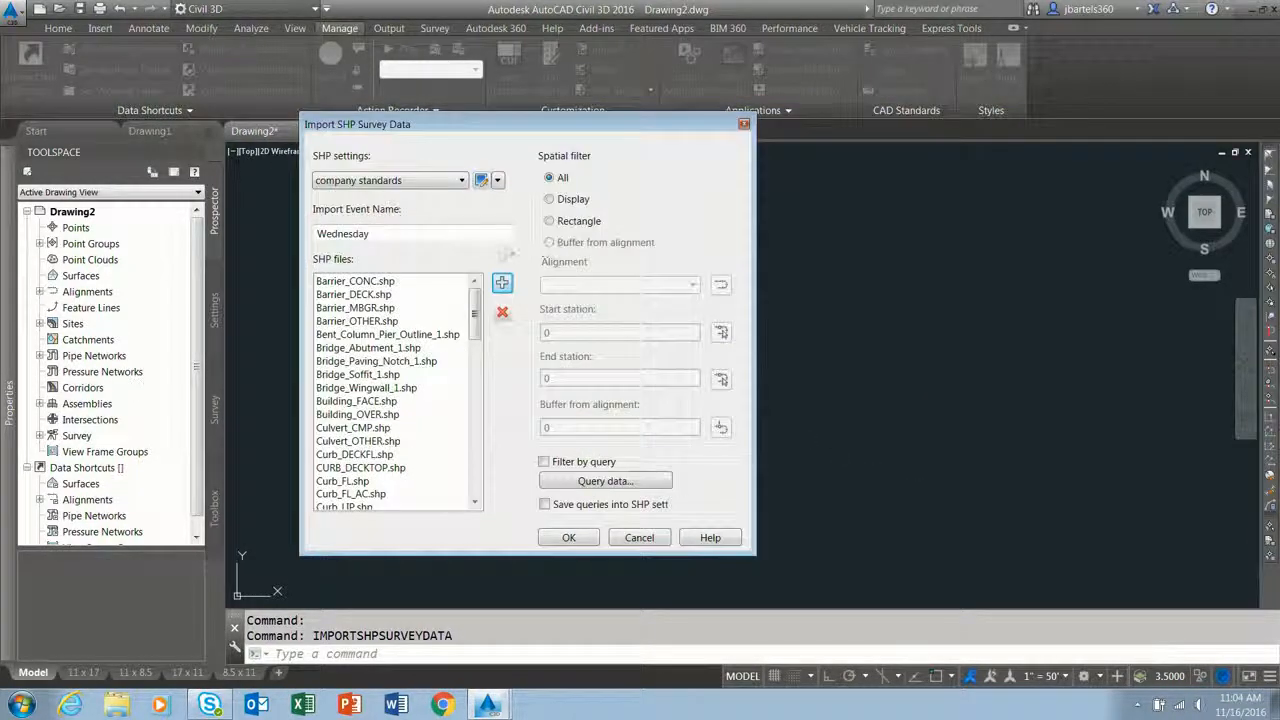
Add all SHP files in the SHPs\Points folder, from Bent_Column_Pier_Center.shp to Vault_Center.shp, and run the import.
left_click(502, 282)
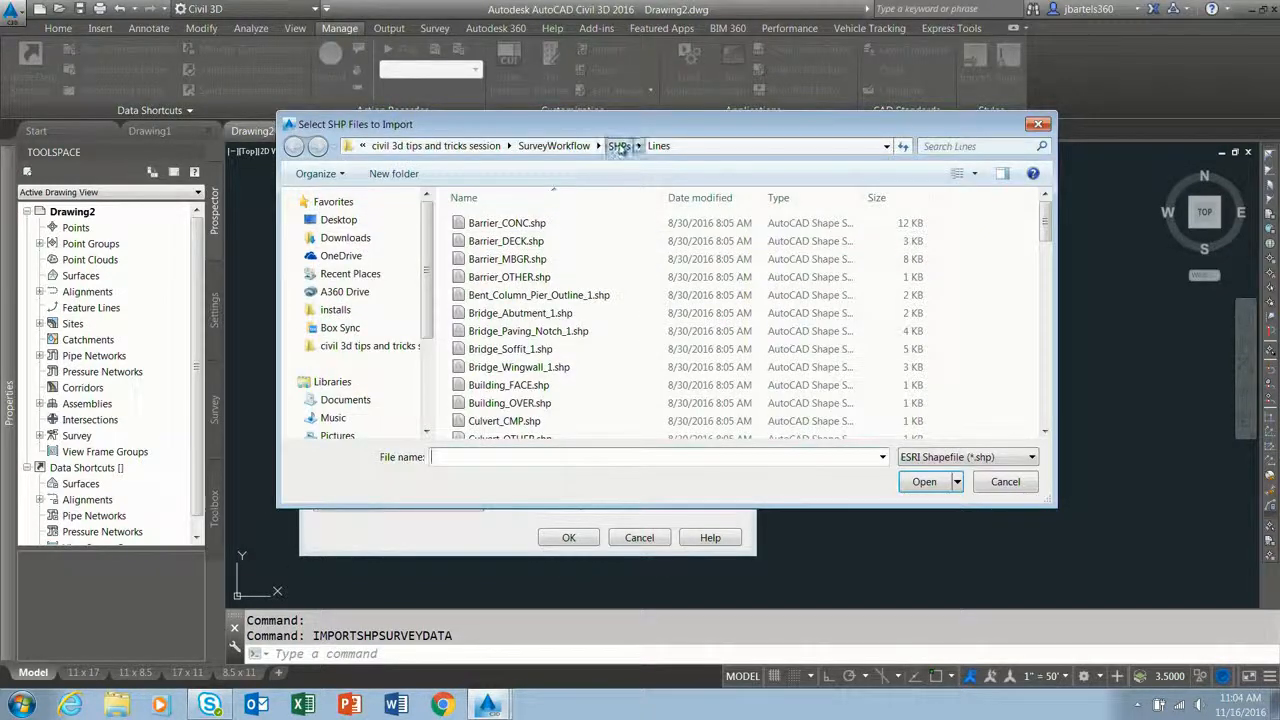
left_click(626, 148)
double_click(481, 241)
left_click(500, 223)
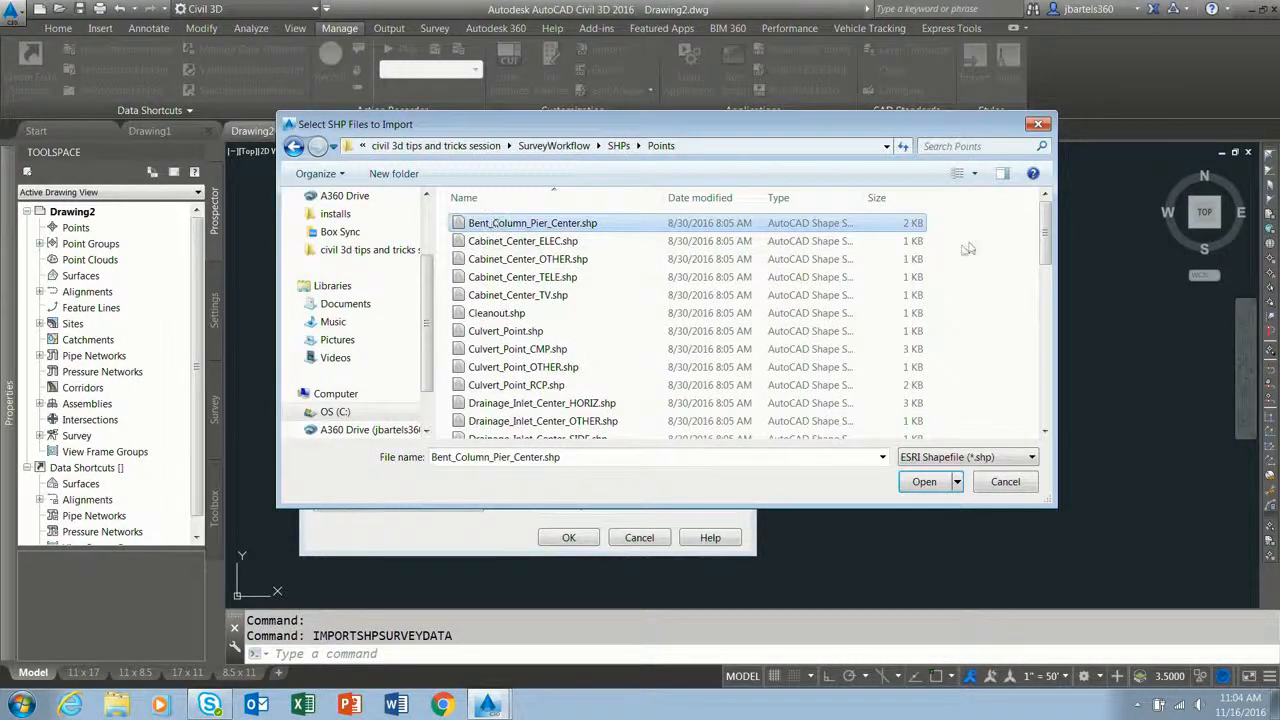
scroll(600, 330, "down", 8)
left_click(505, 429, "shift")
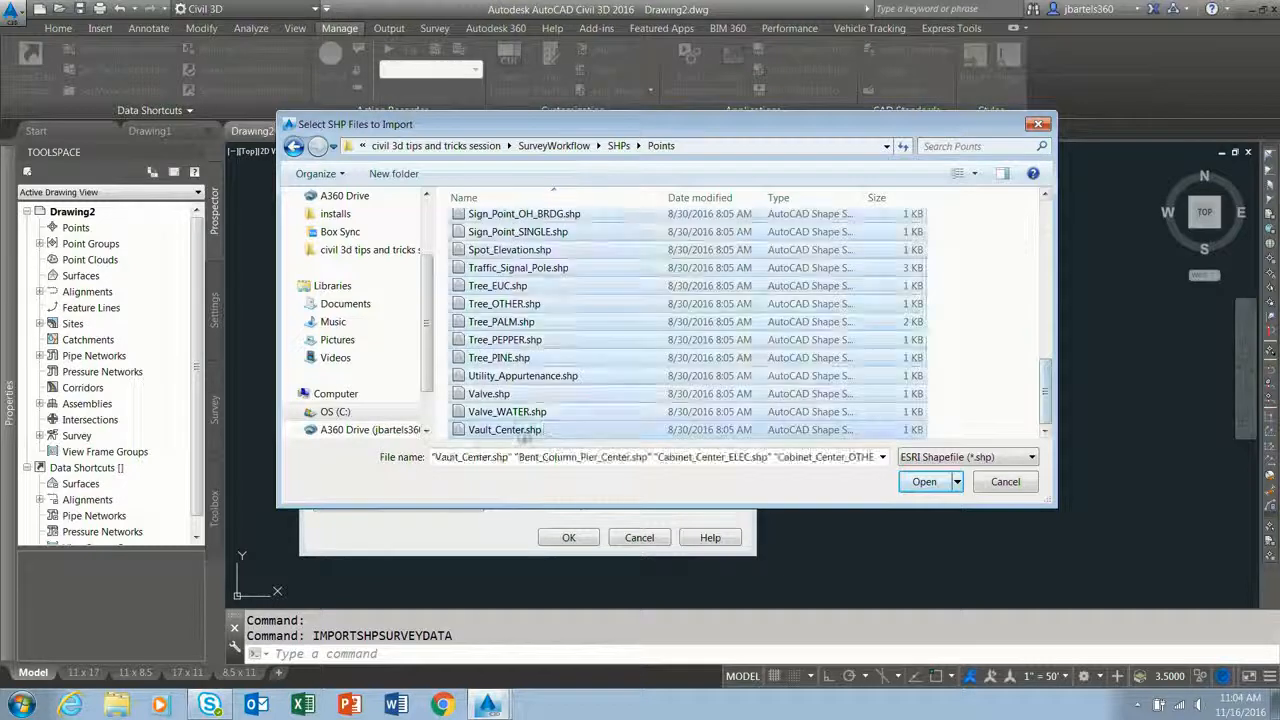
left_click(924, 482)
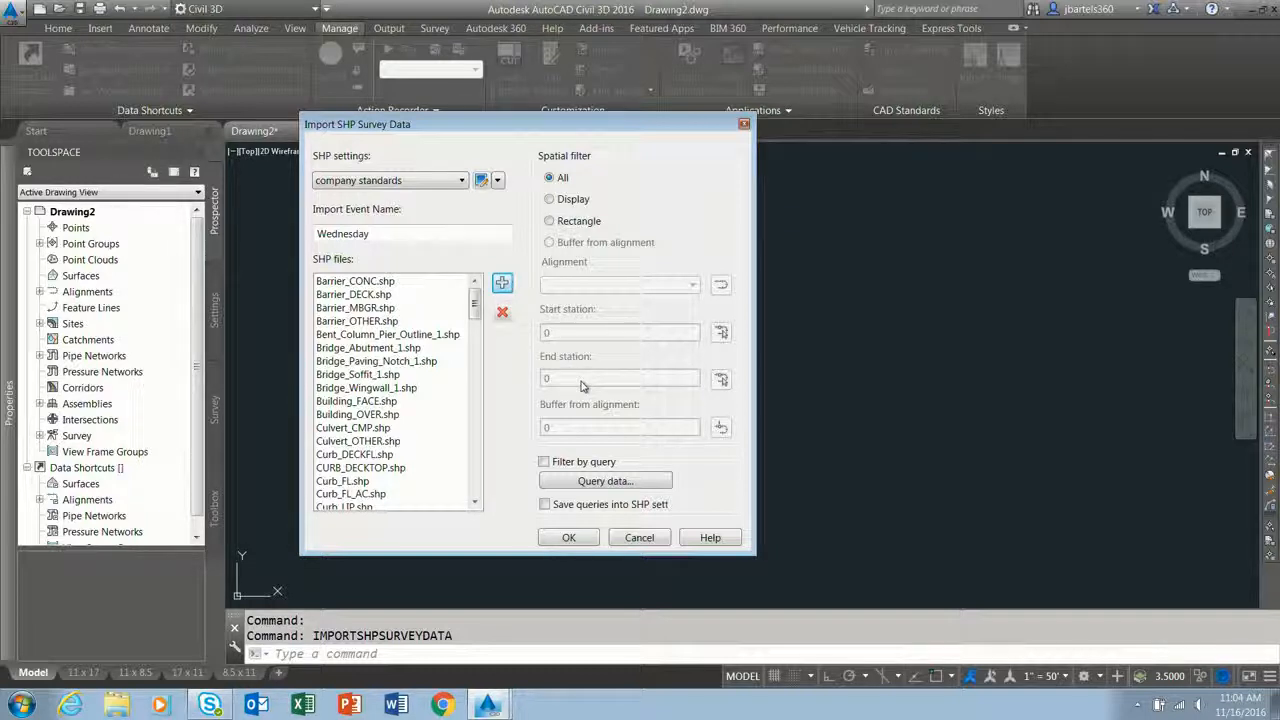
left_click(568, 537)
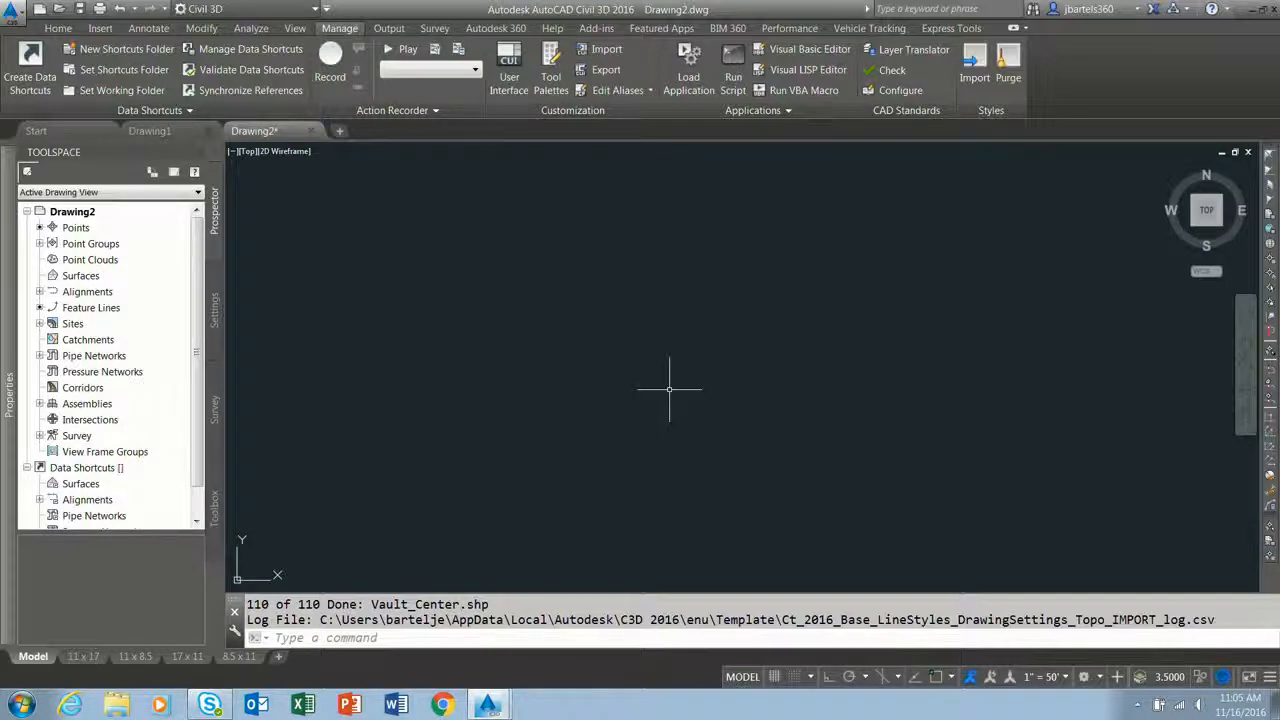
Zoom to the drawing extents and examine the imported feature lines and points close up around the tree symbol.
type("z")
key("Return")
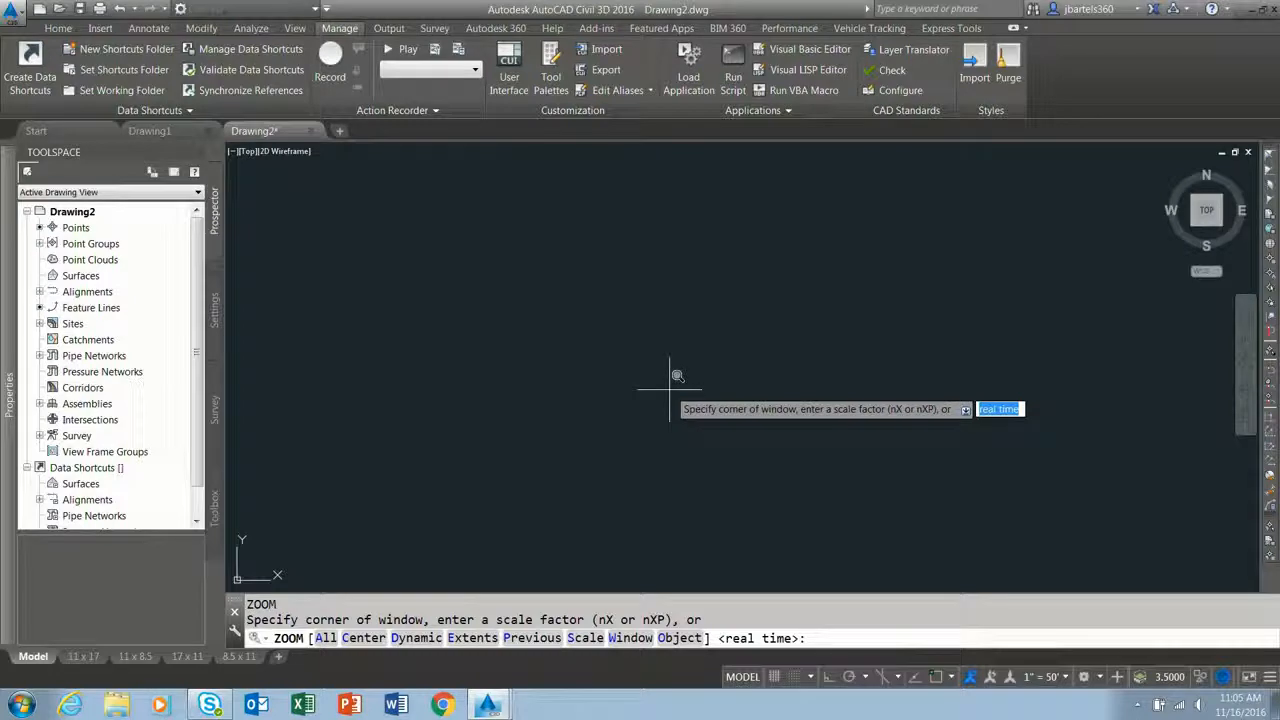
type("e")
key("Return")
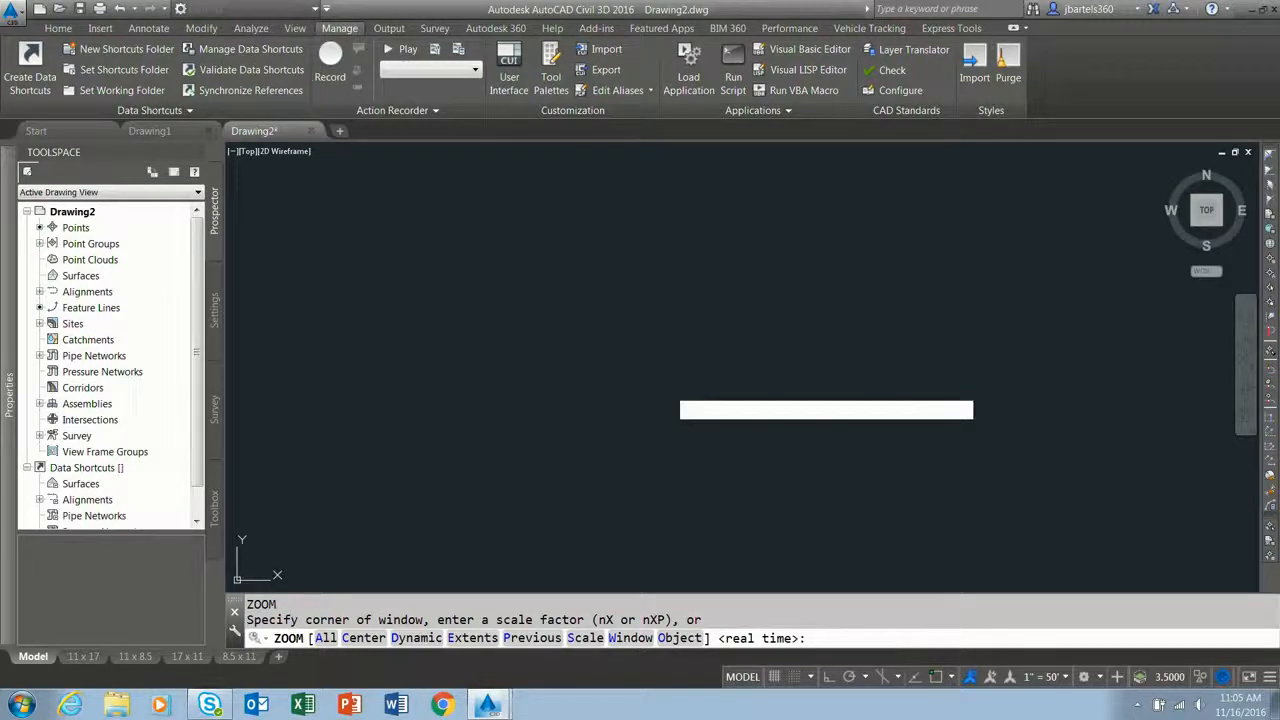
scroll(672, 300, "up", 6)
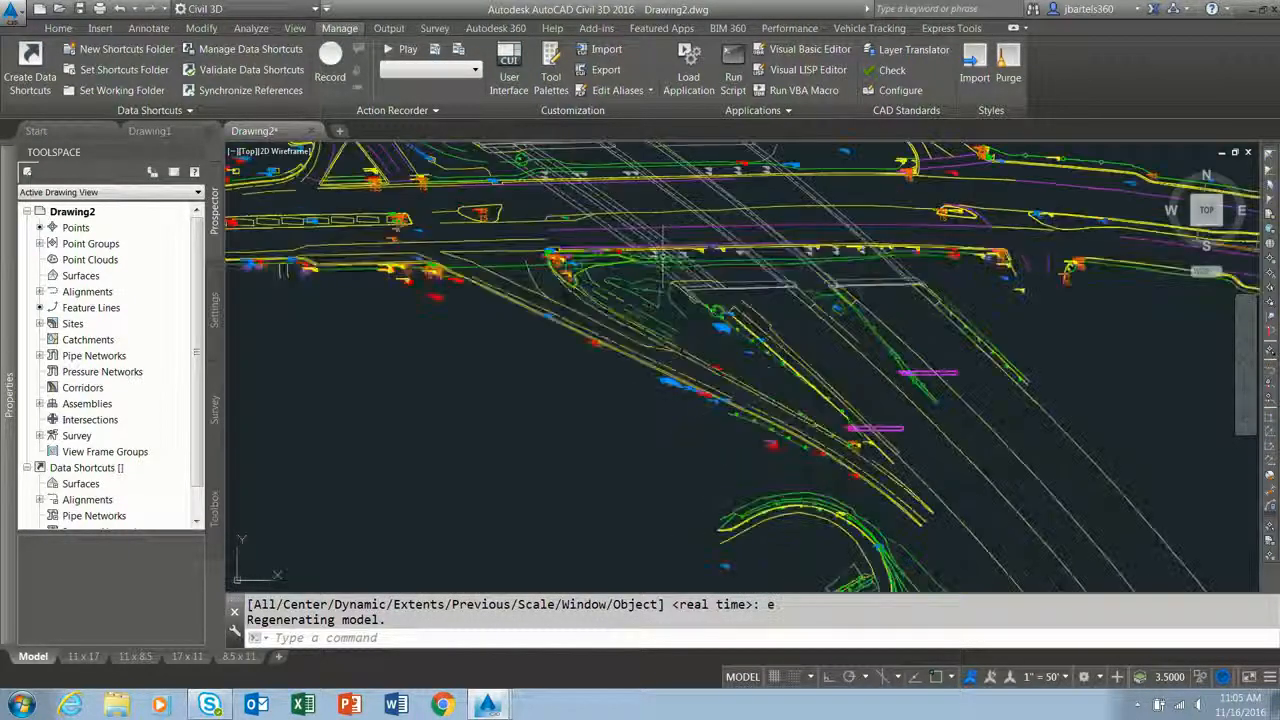
scroll(666, 315, "up", 3)
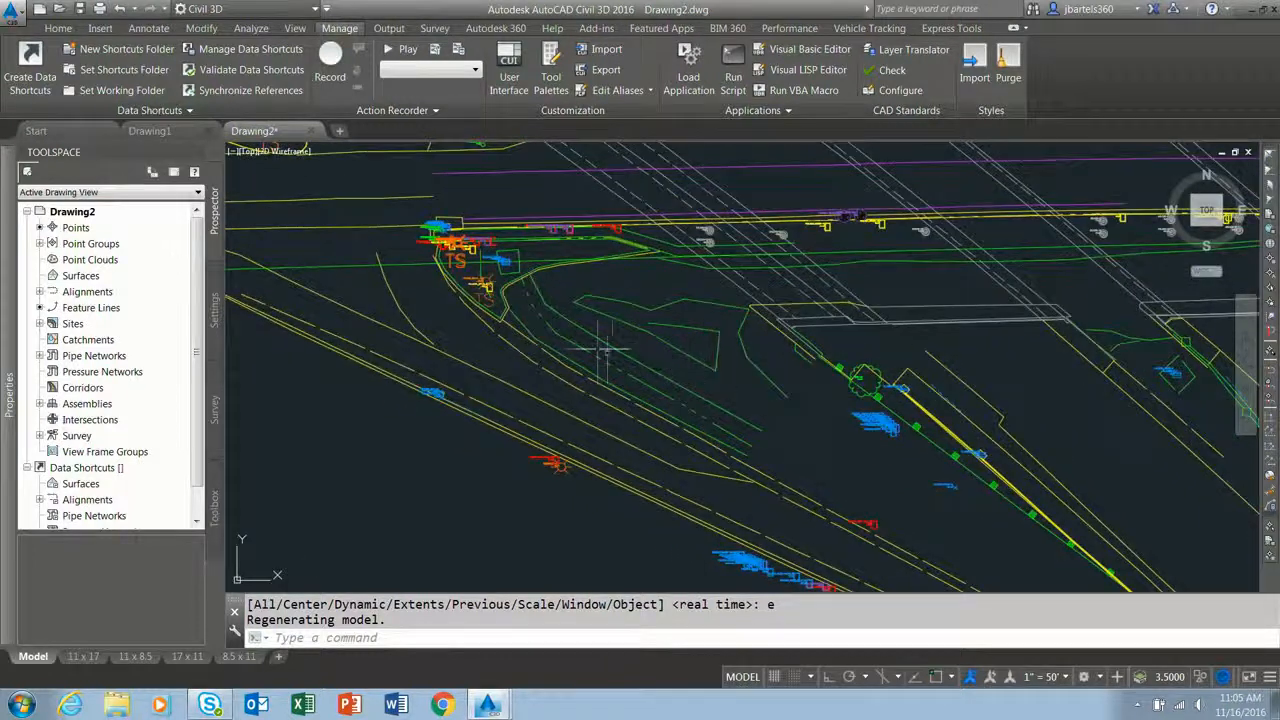
scroll(876, 372, "up", 4)
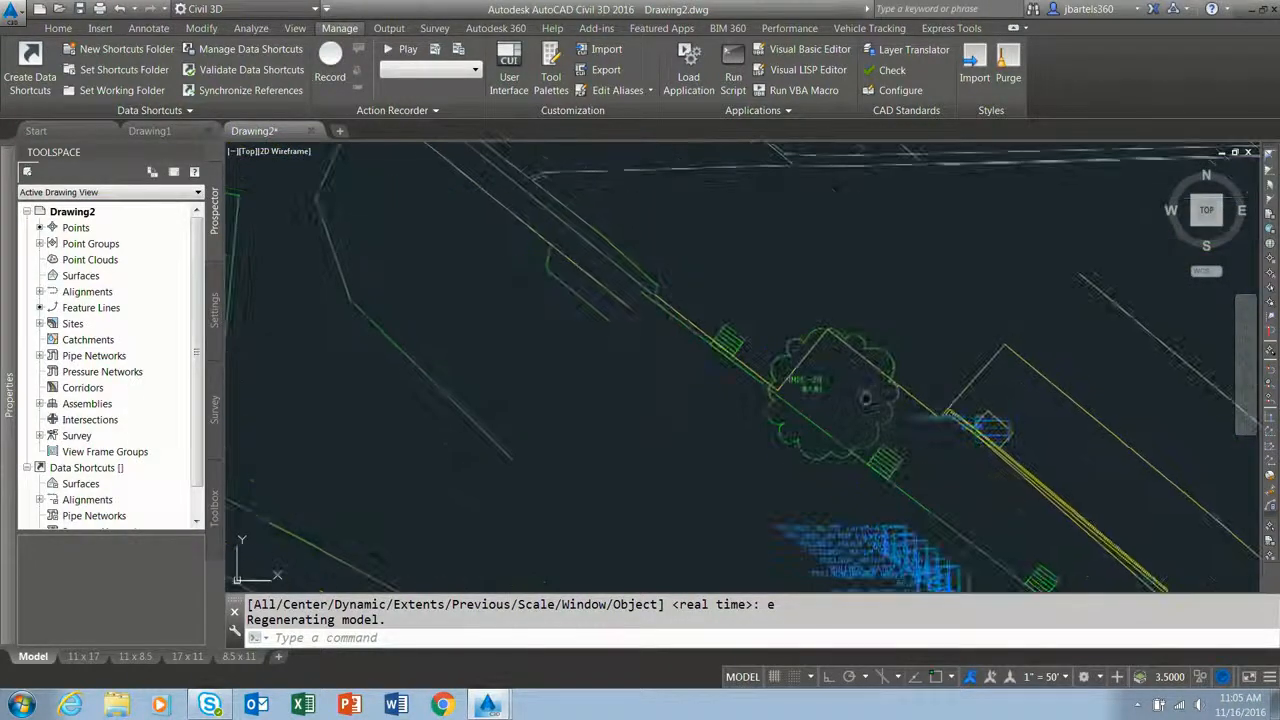
Examine the properties and extended data of the Tree-20 COGO point, ending with nothing selected.
left_click(876, 372)
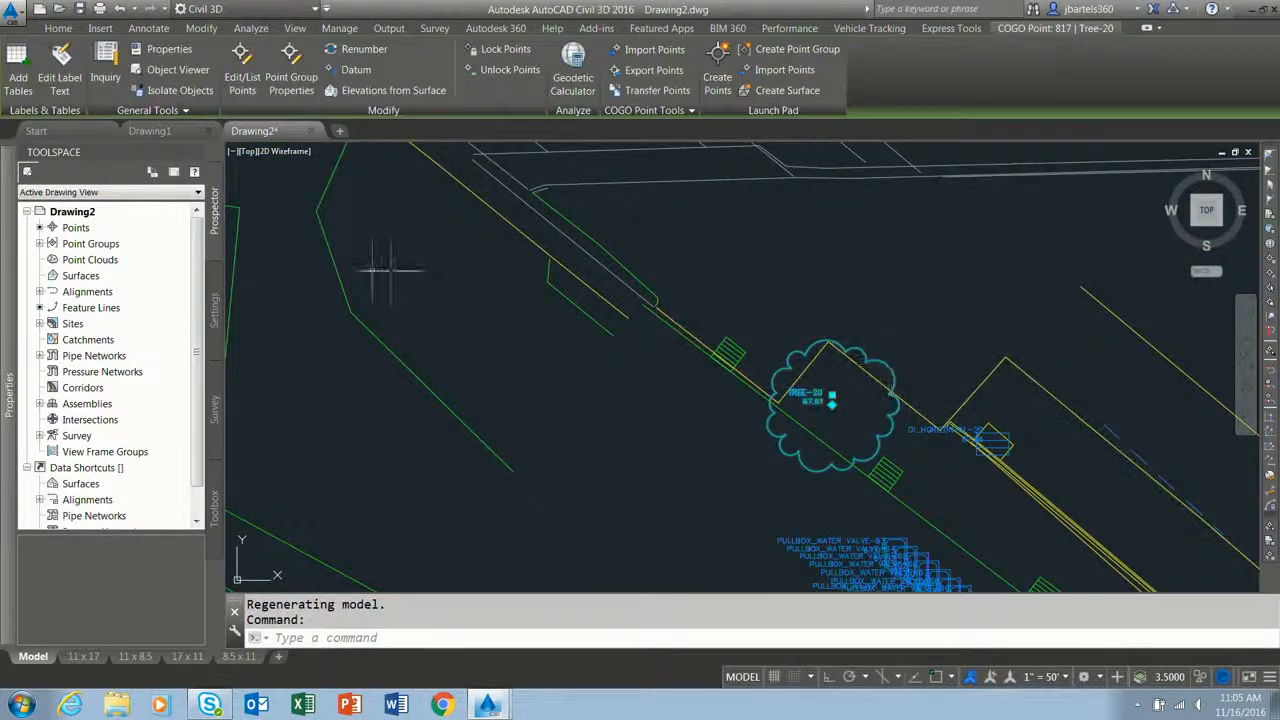
mouse_move(12, 268)
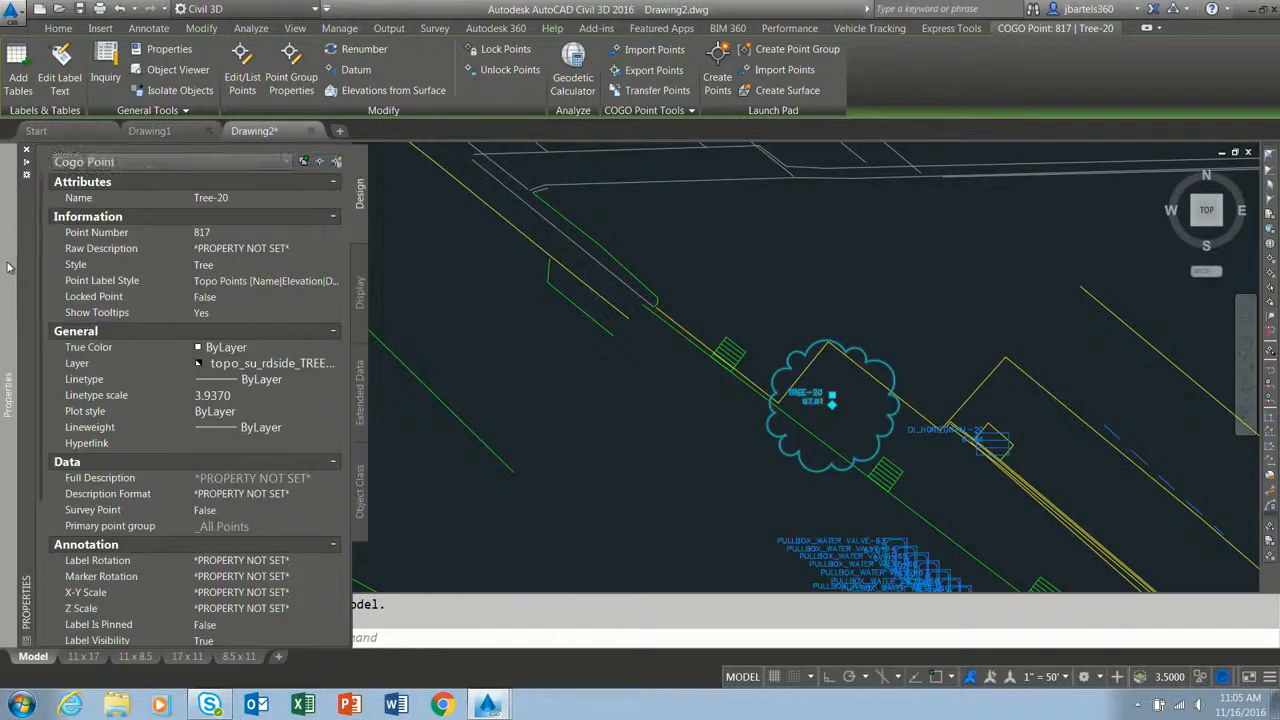
left_click(361, 400)
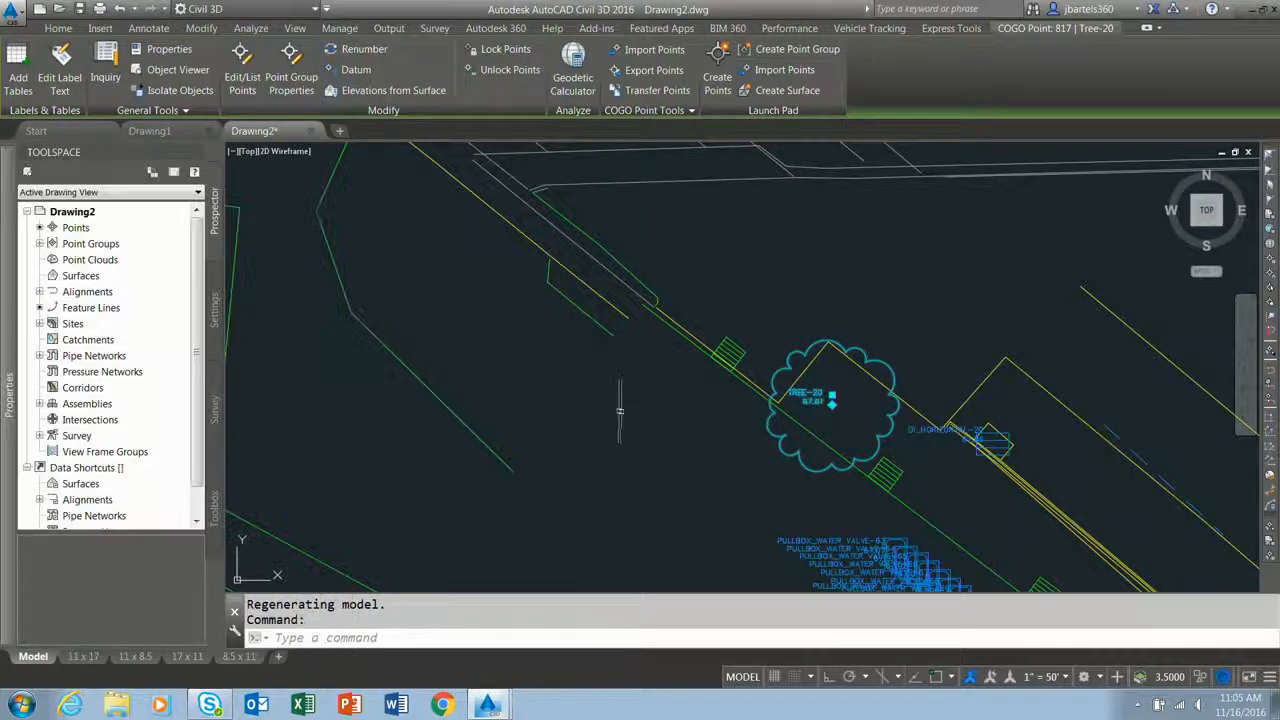
key("Escape")
Examine the properties and extended data of the green breakline feature line west of the tree, and clear the selection.
left_click(463, 418)
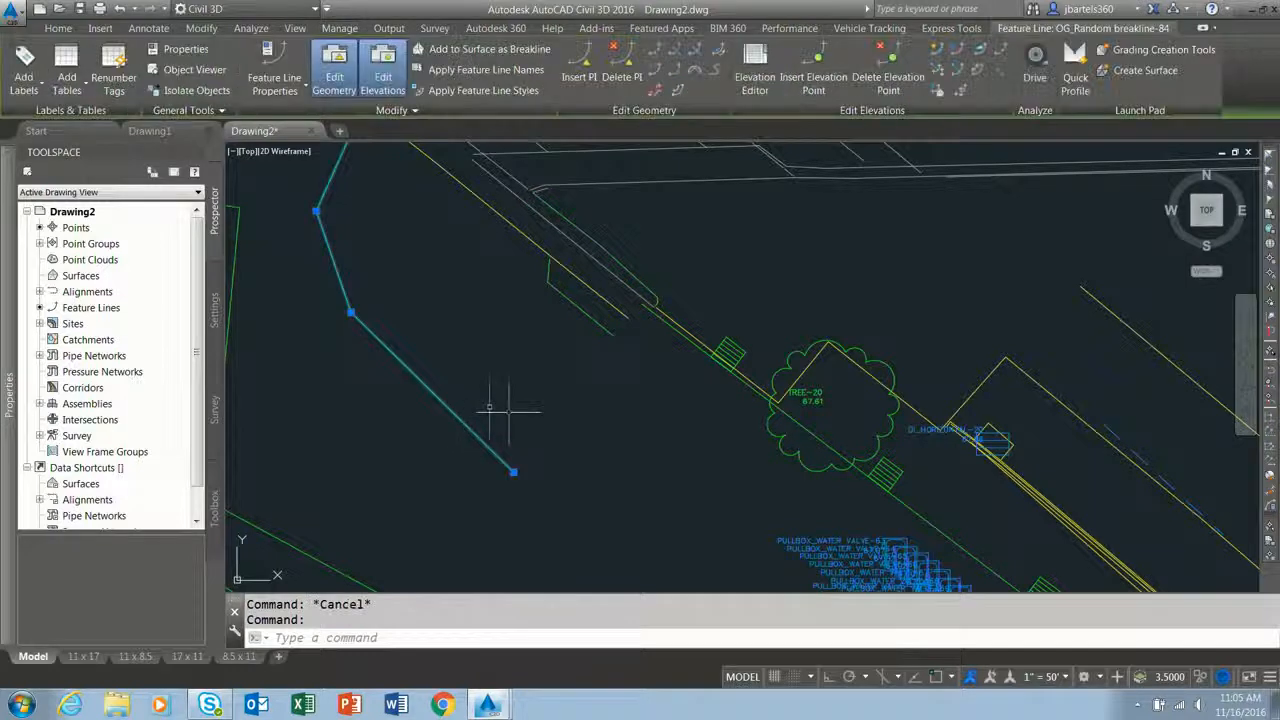
mouse_move(9, 253)
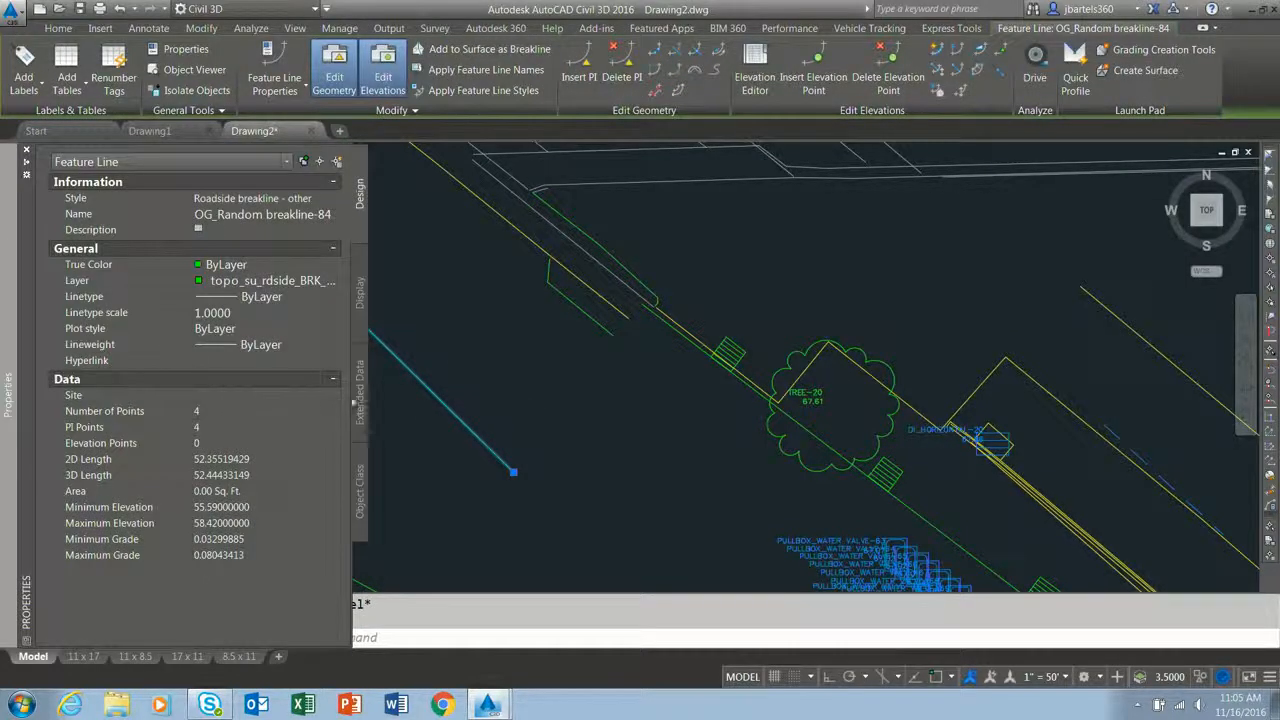
left_click(360, 395)
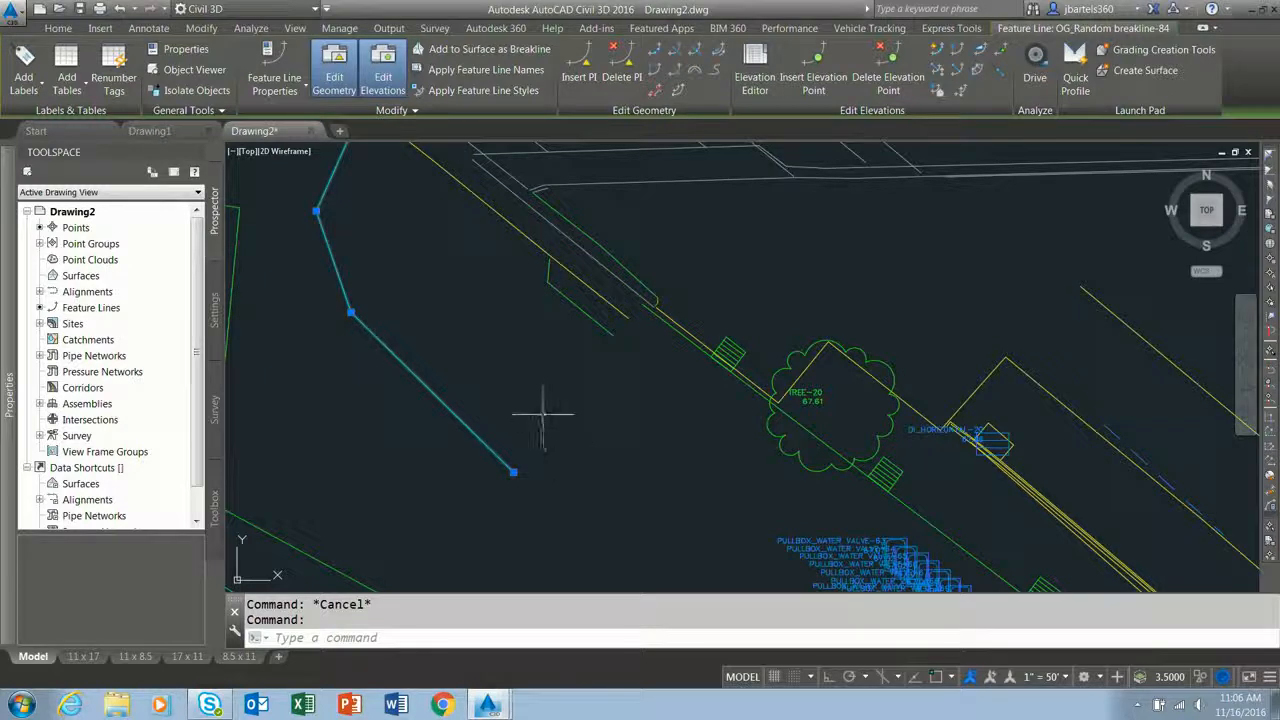
key("Escape")
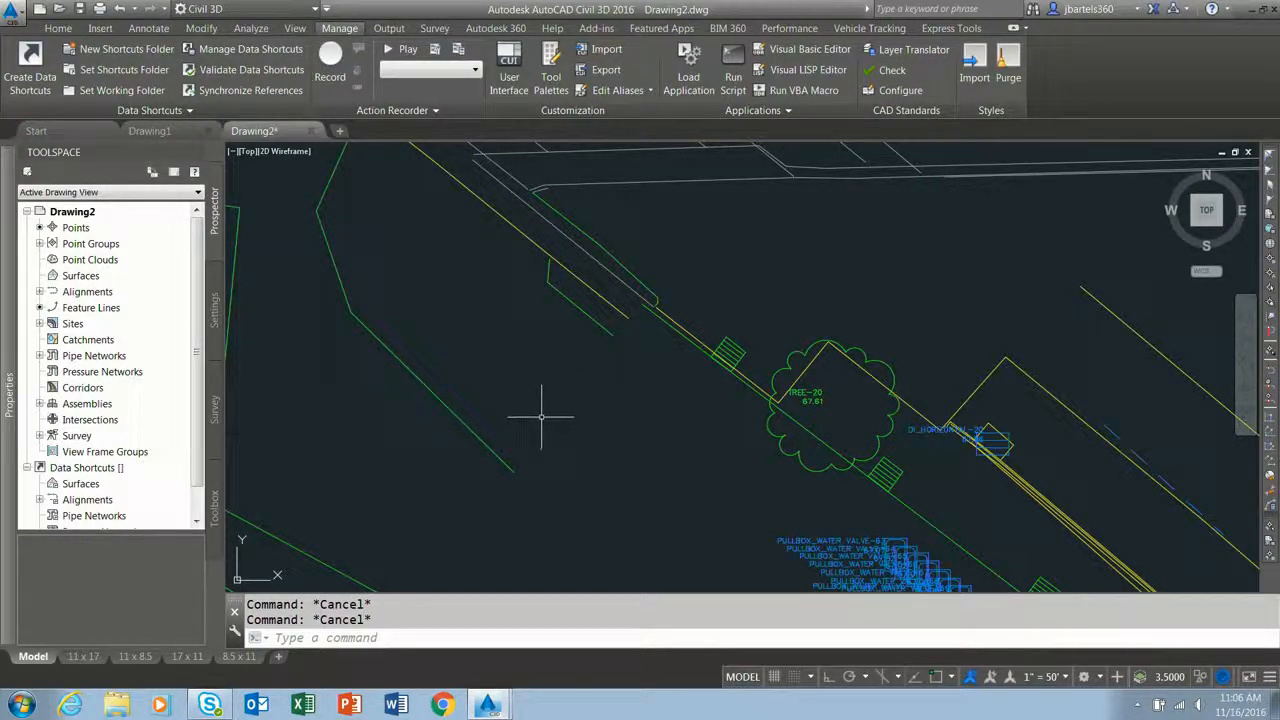
Start a new SHP survey data import and open the point settings file of the company standards settings for editing.
scroll(541, 417, "down", 6)
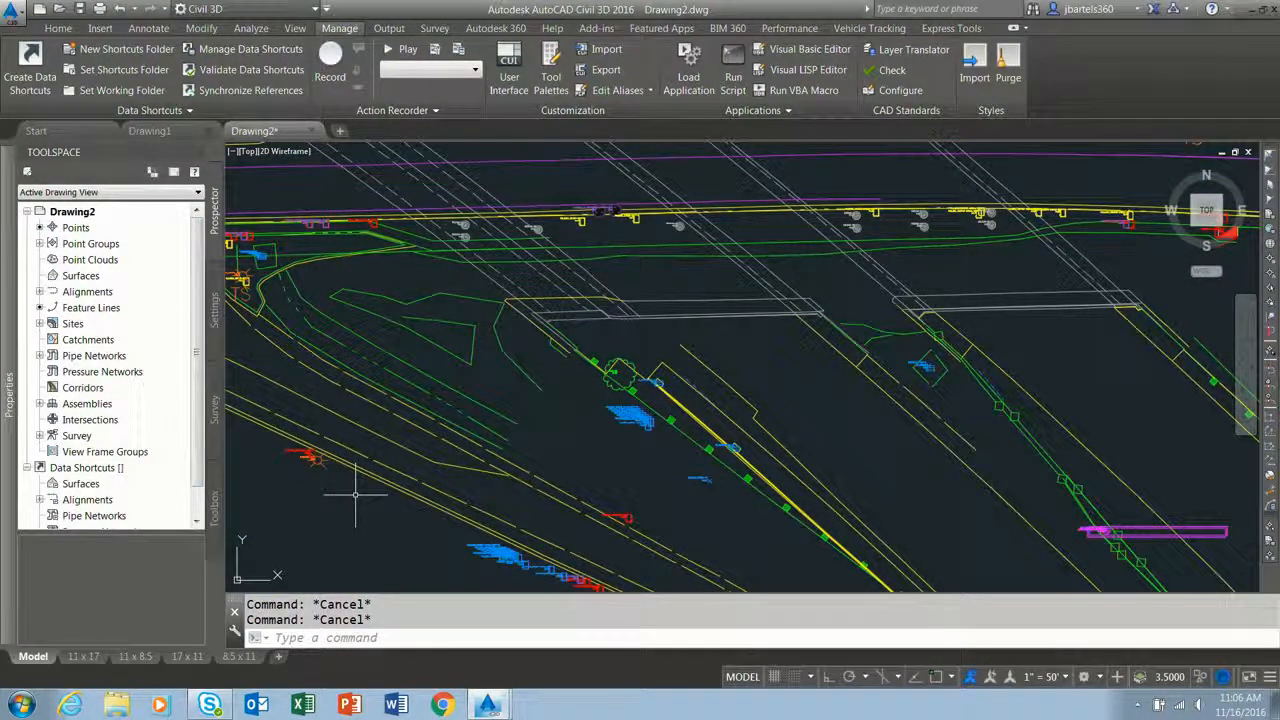
type("import")
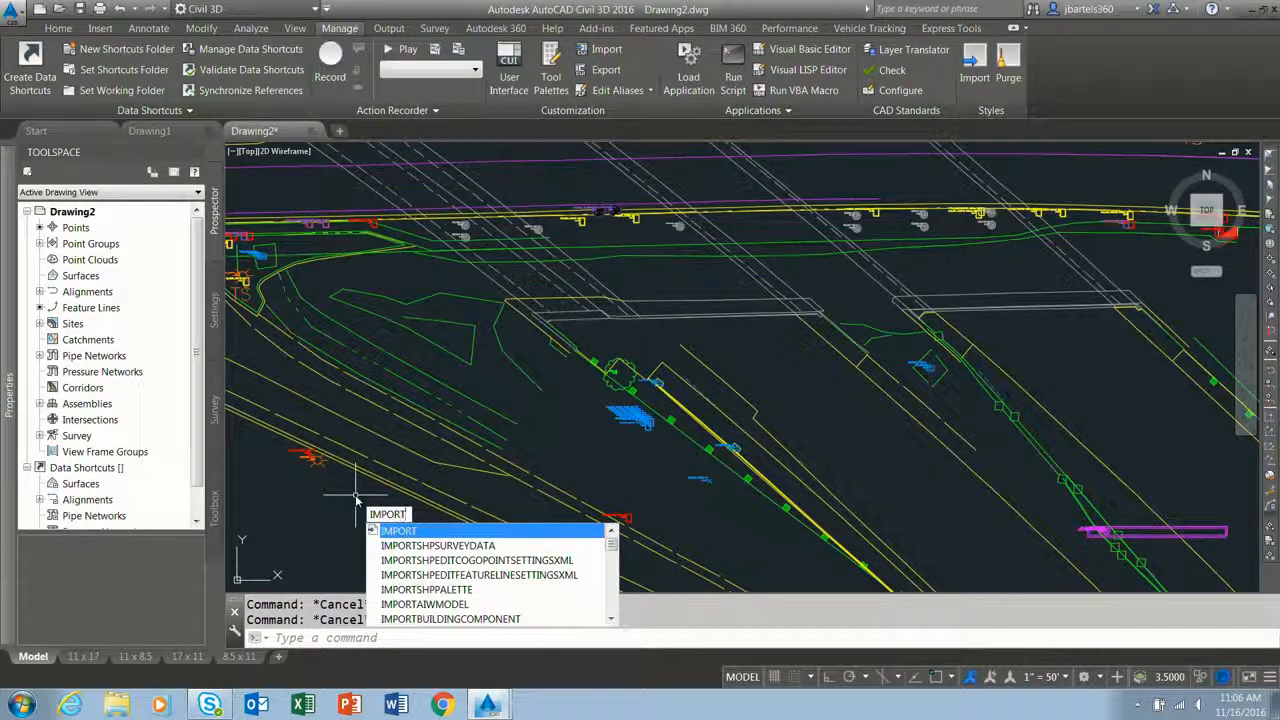
left_click(437, 545)
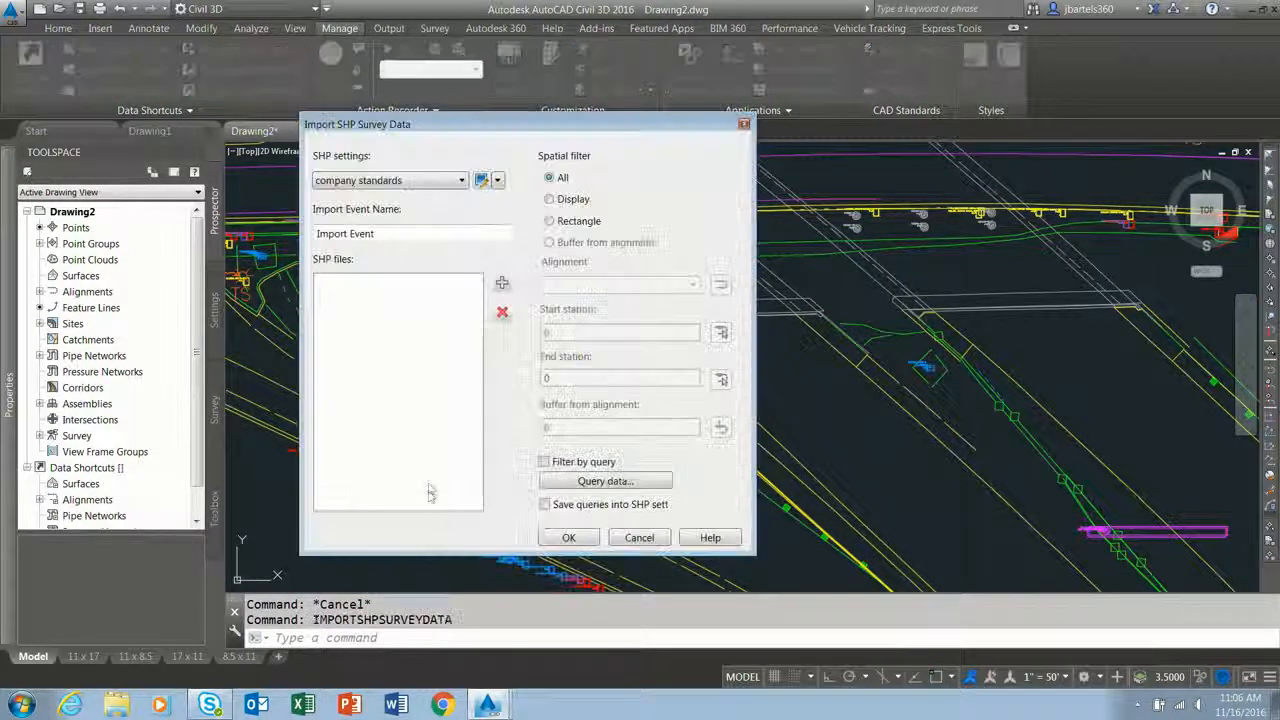
left_click(482, 180)
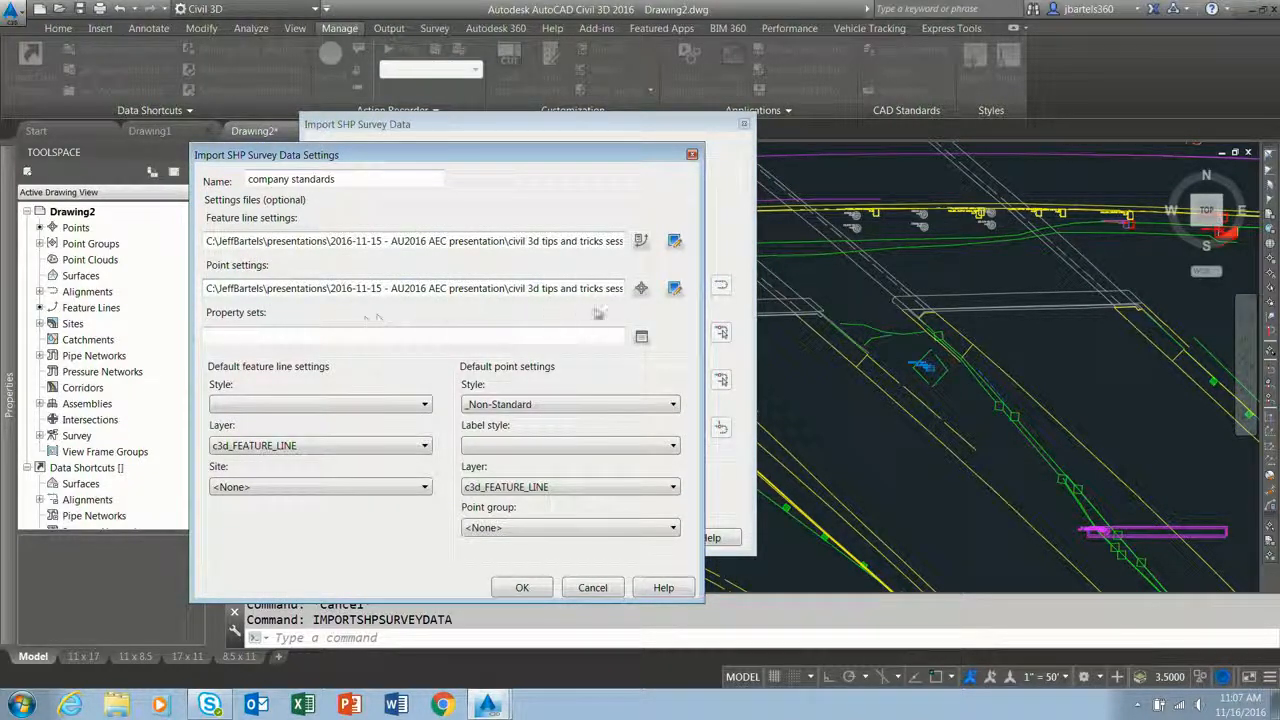
left_click(675, 289)
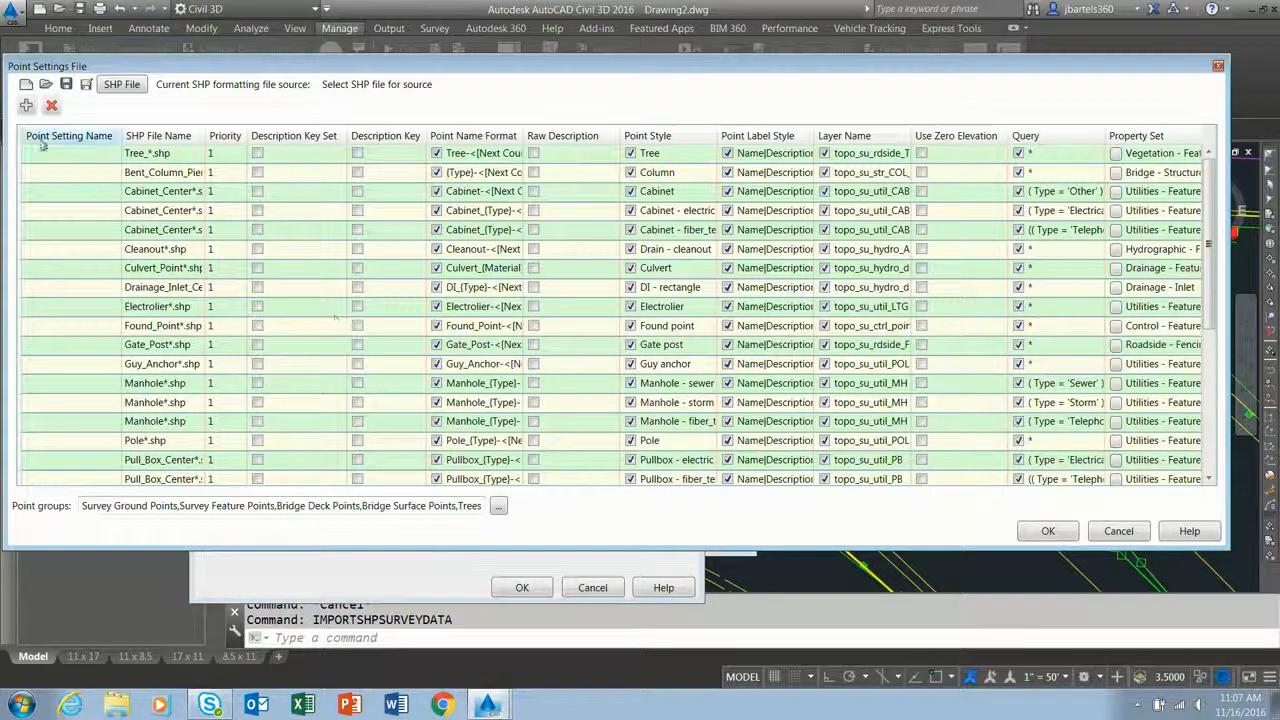
Add a new entry at the end of the point settings and open its SHP file name for editing.
left_click(26, 106)
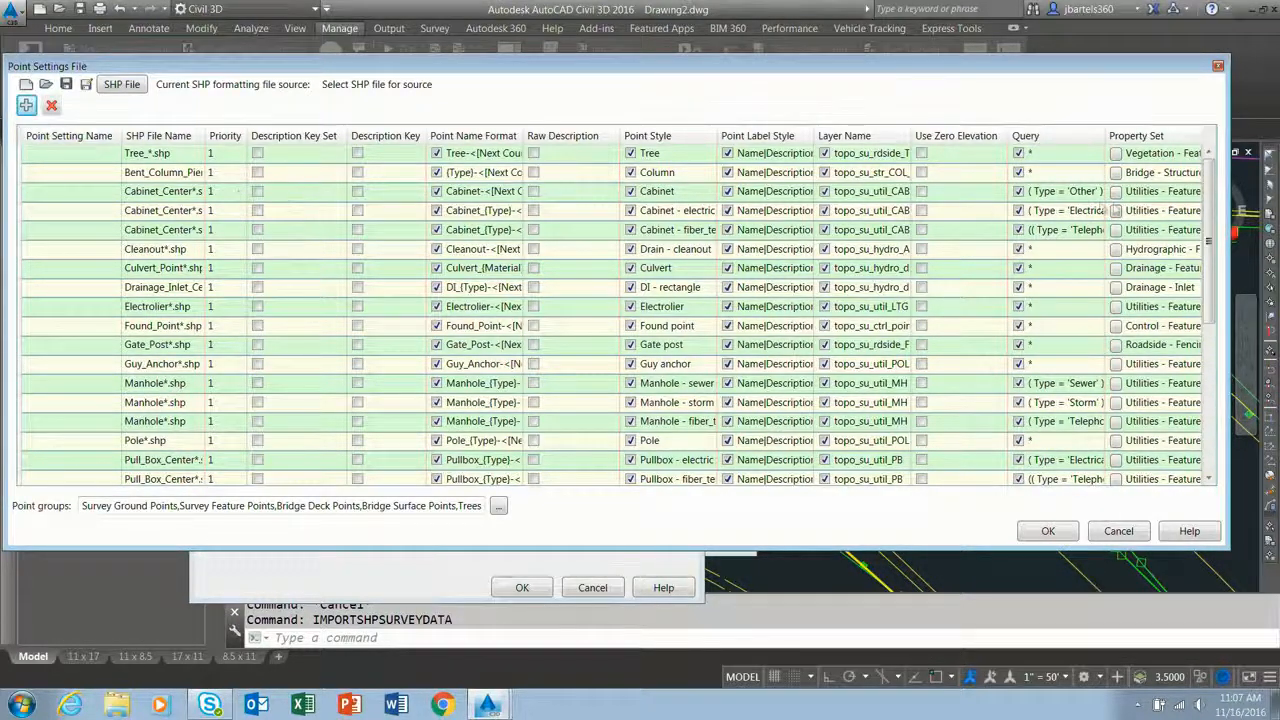
left_click_drag(1211, 242, 1214, 412)
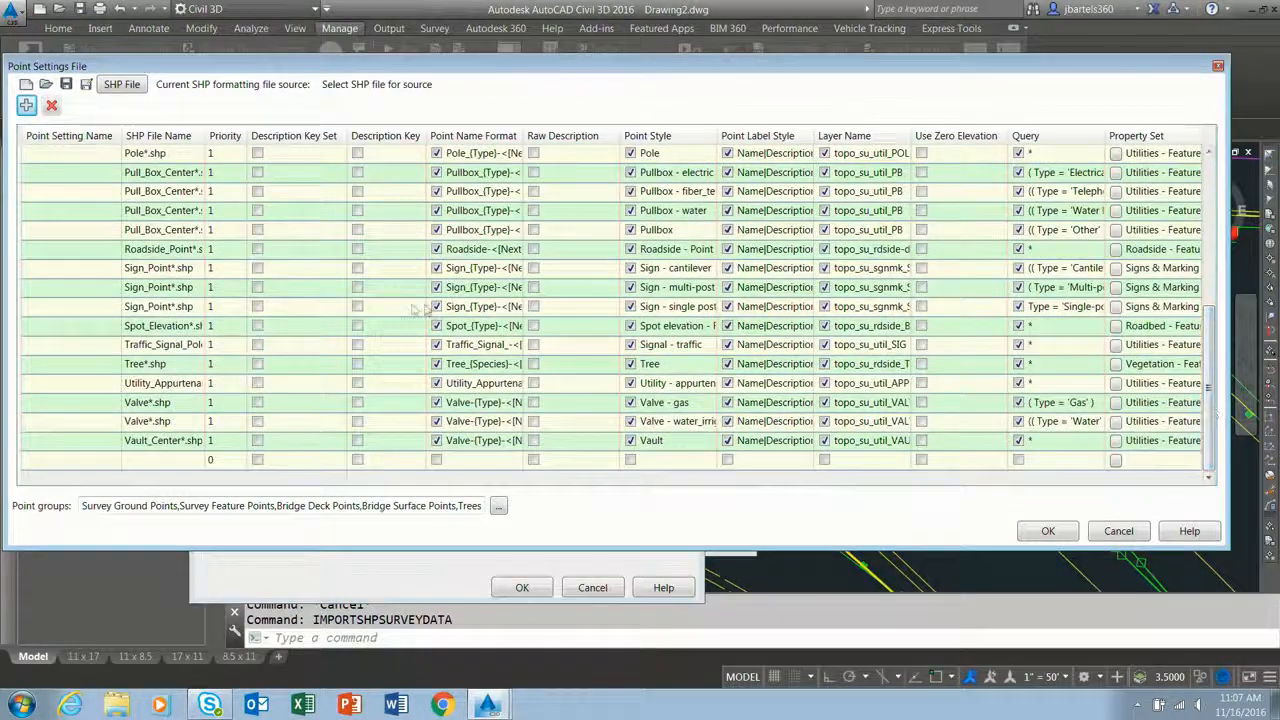
left_click(150, 462)
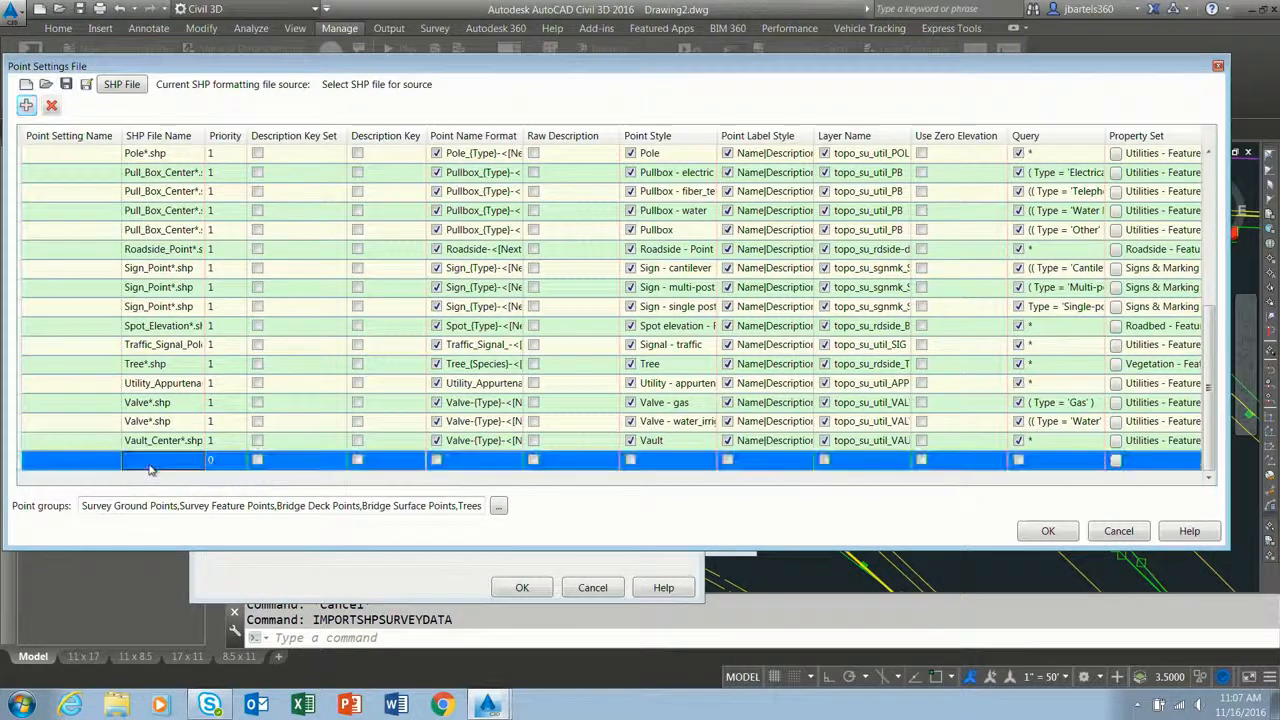
left_click(149, 464)
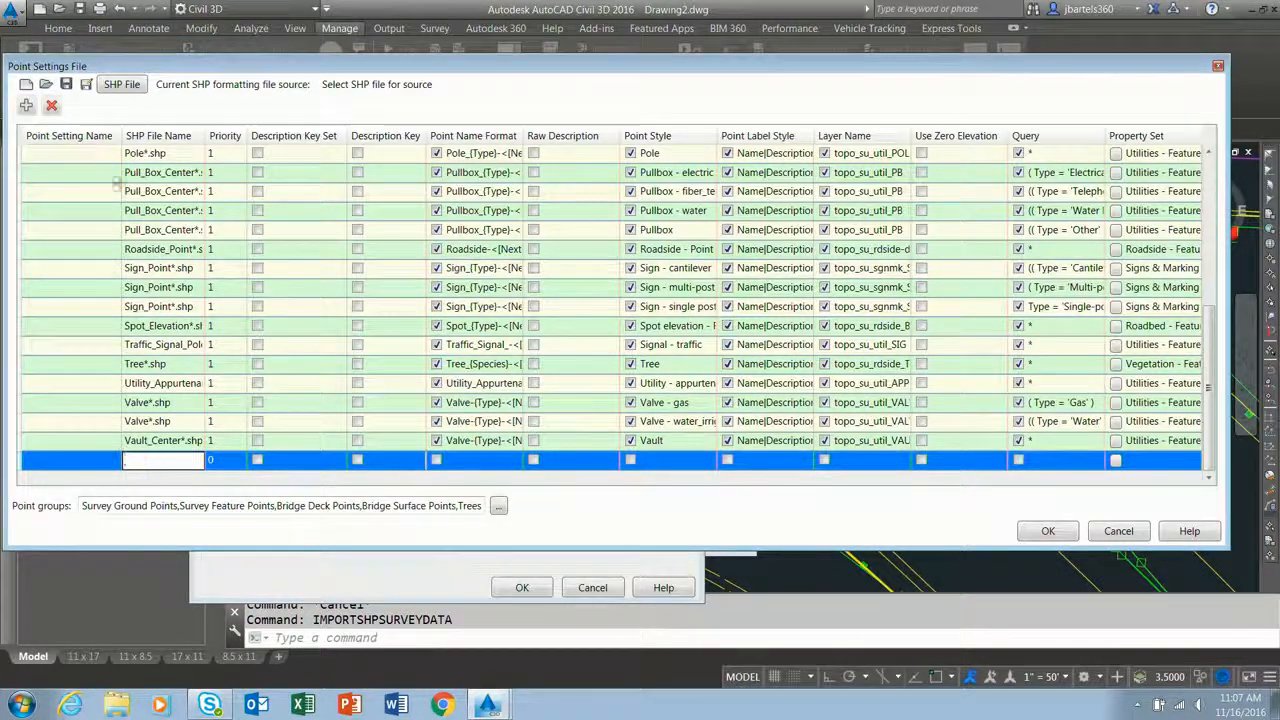
Load Tree_EUC.shp from the SHPs\Points folder as the SHP formatting file source.
left_click(121, 84)
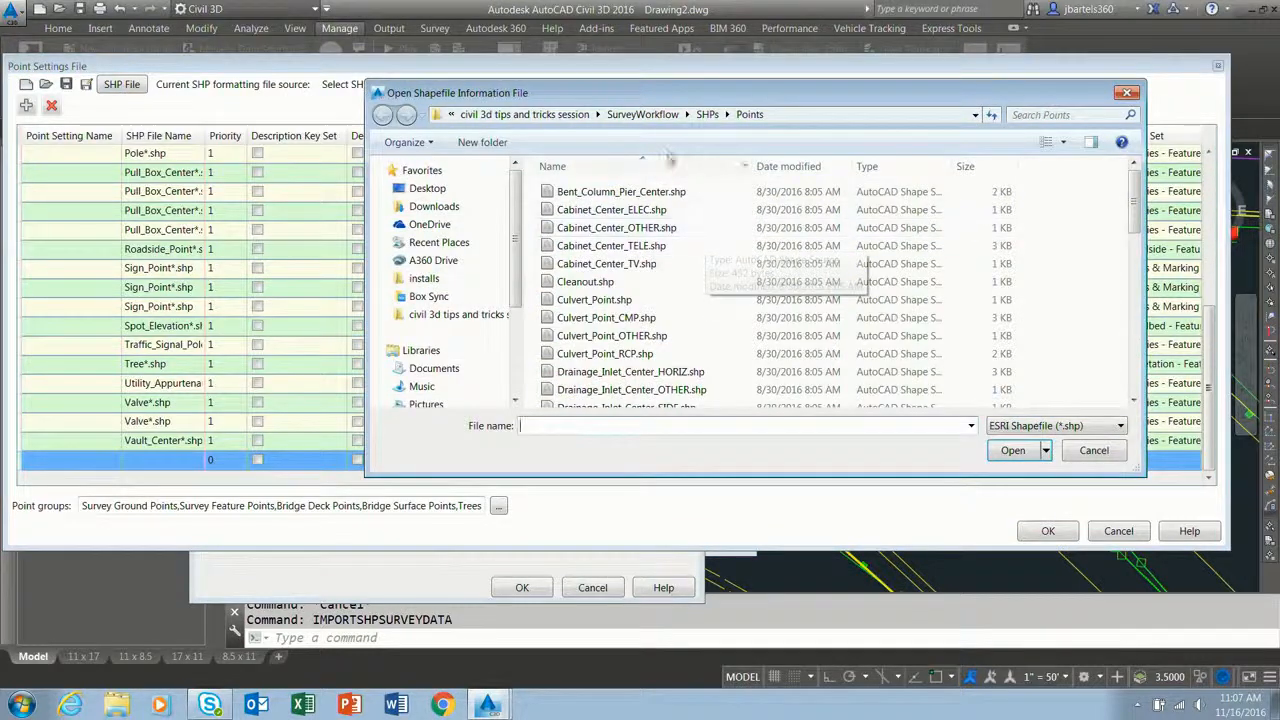
scroll(1135, 200, "down", 3)
scroll(1135, 200, "down", 4)
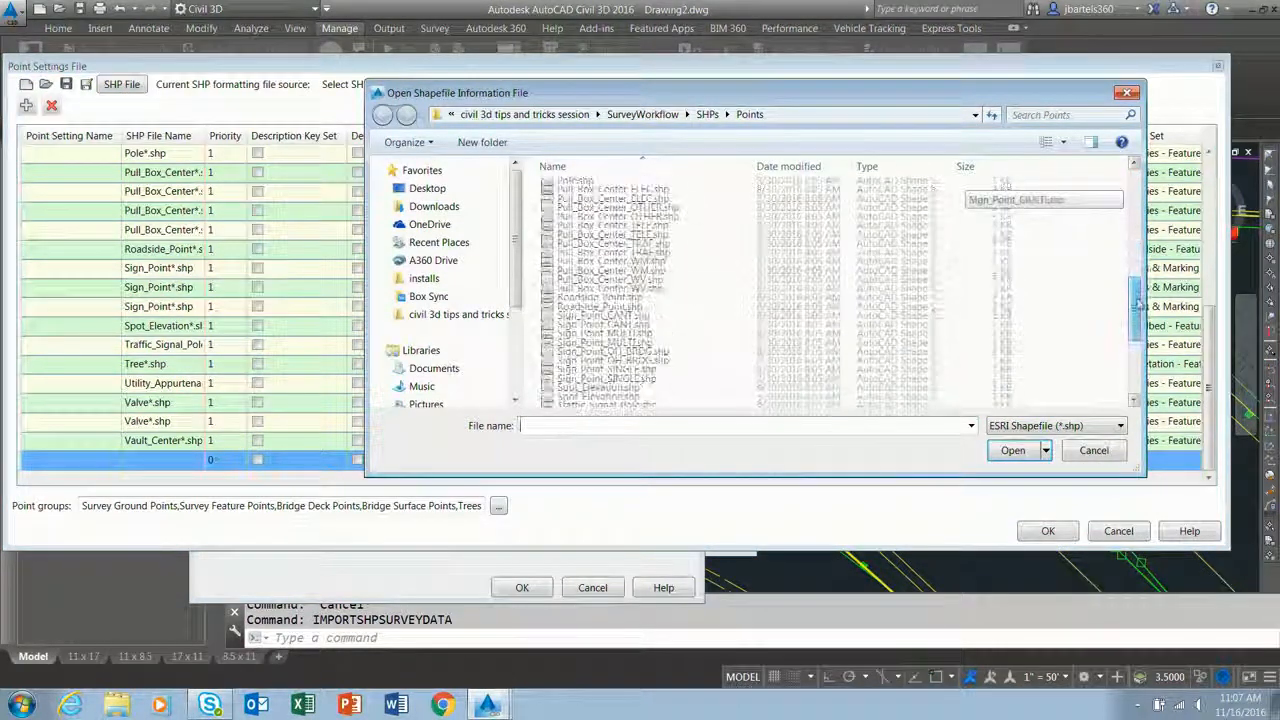
left_click(605, 323)
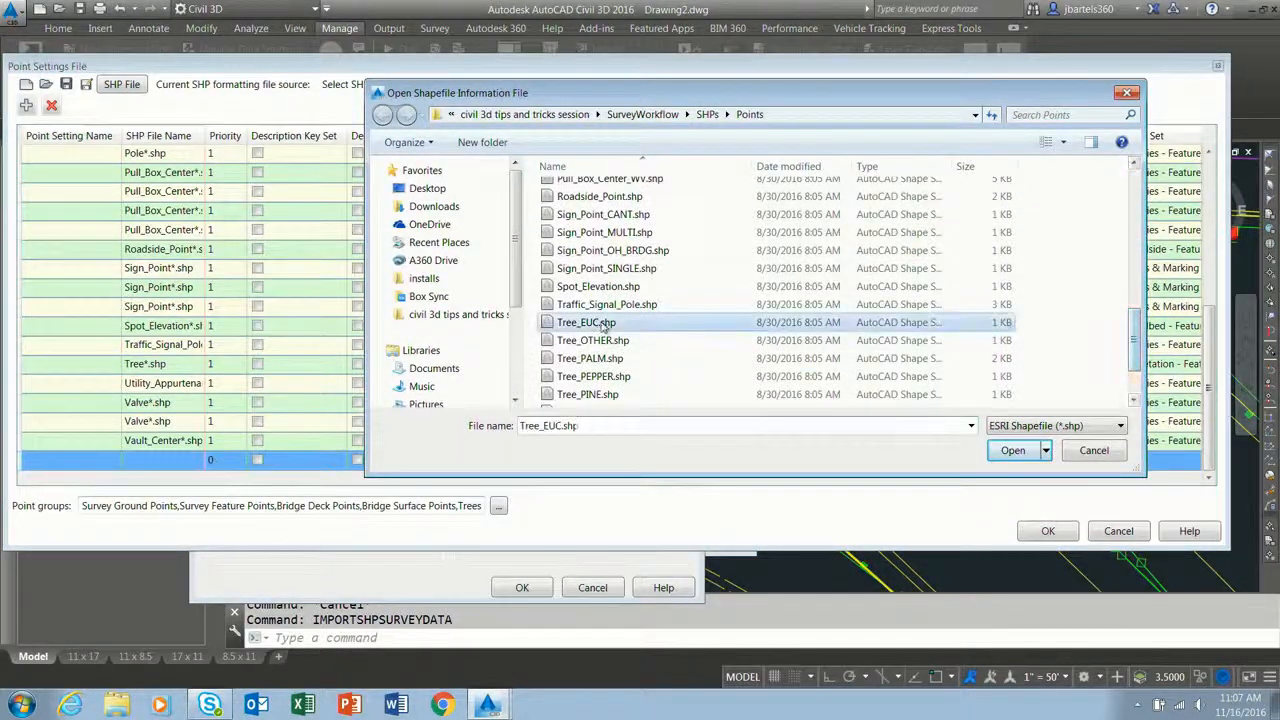
left_click(1010, 451)
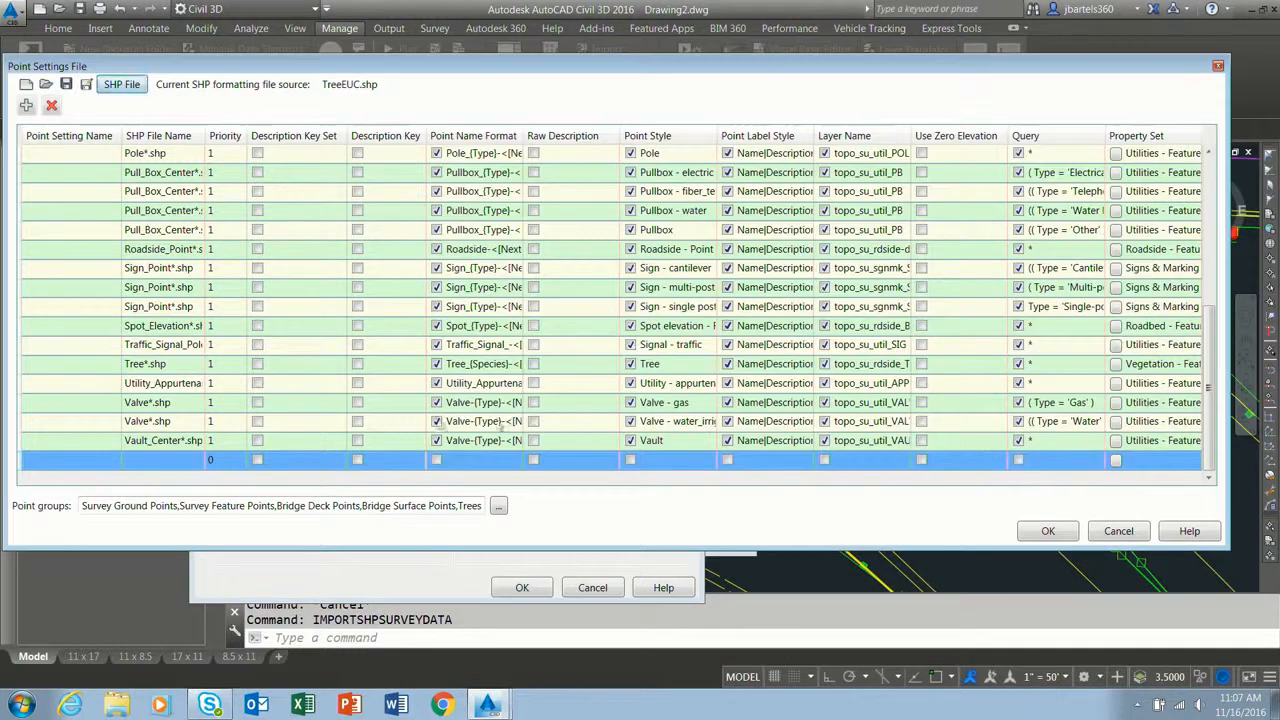
Set the new point setting's SHP file name to TreeEUC*.shp.
left_click(150, 461)
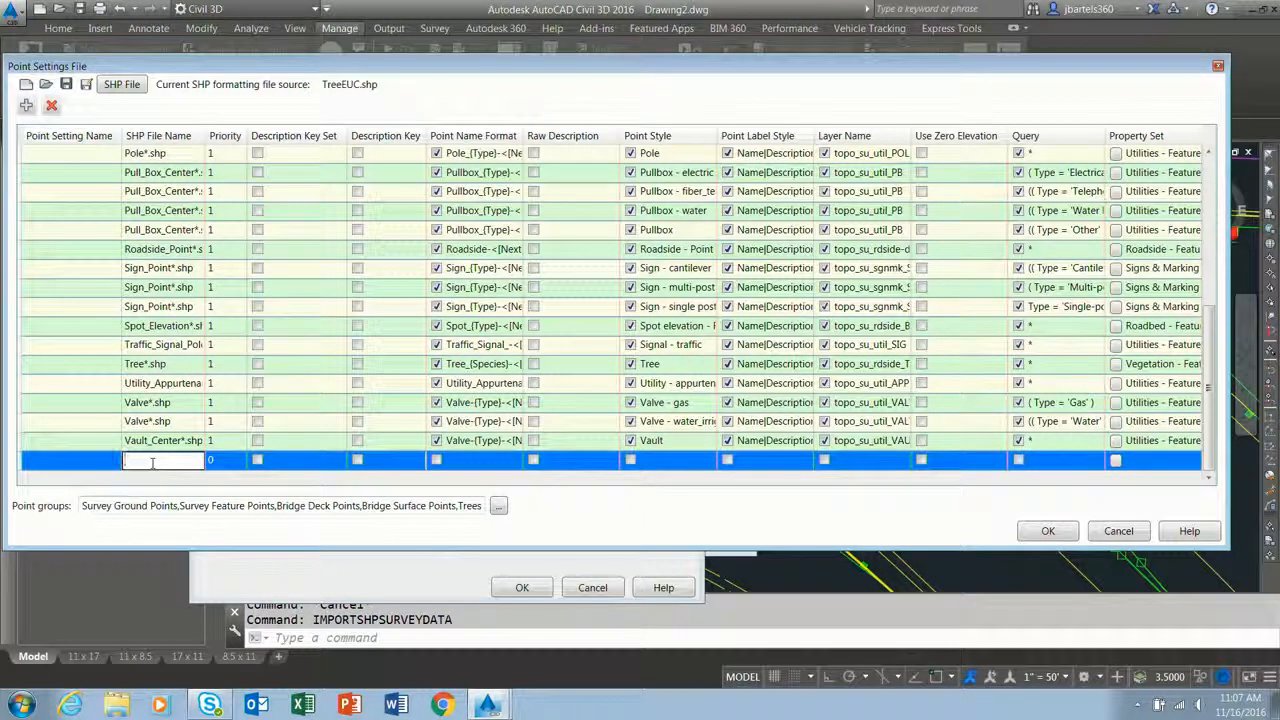
type("TreeEUC")
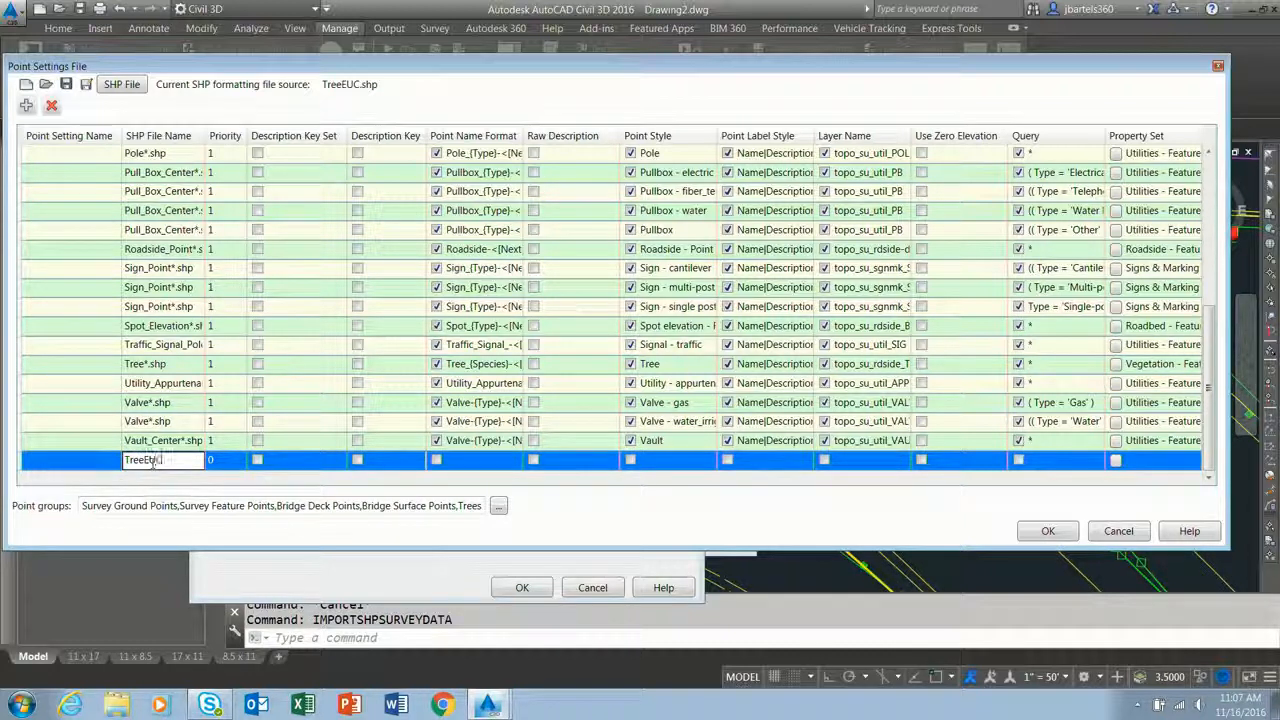
type("*.shp")
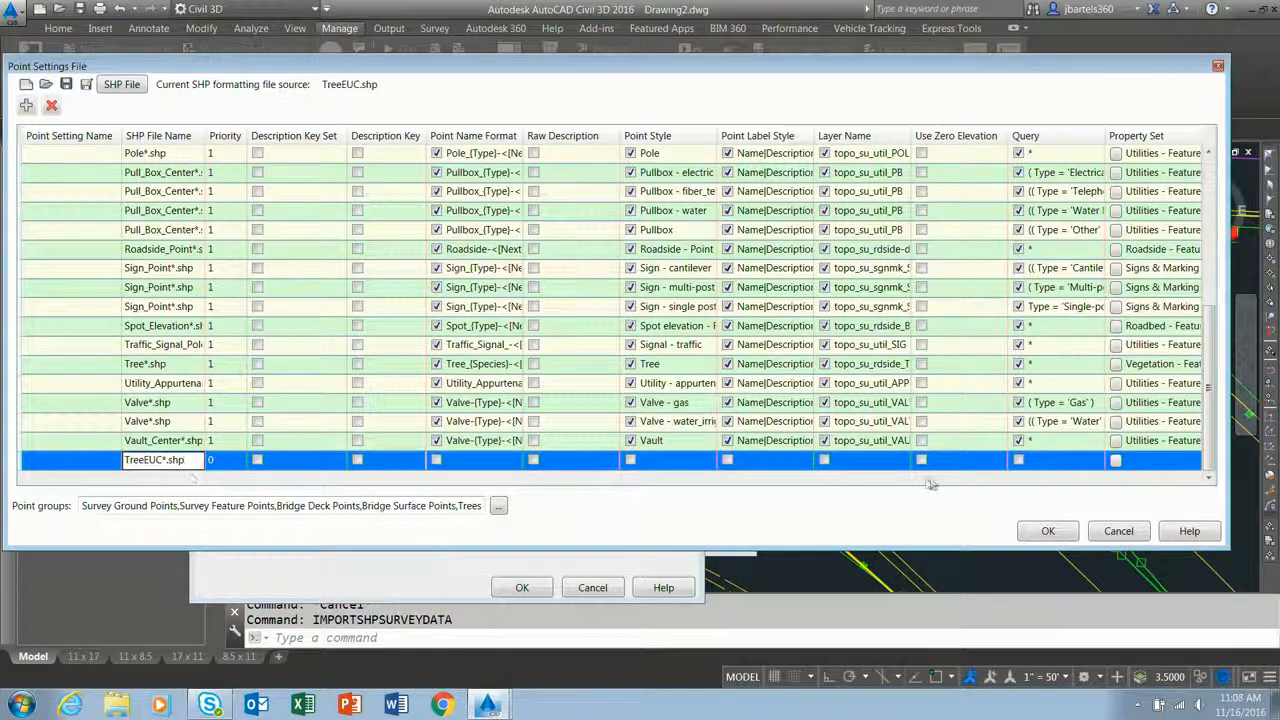
Enable a query for the TreeEUC*.shp entry and add a condition on the Diameter property.
left_click(1018, 460)
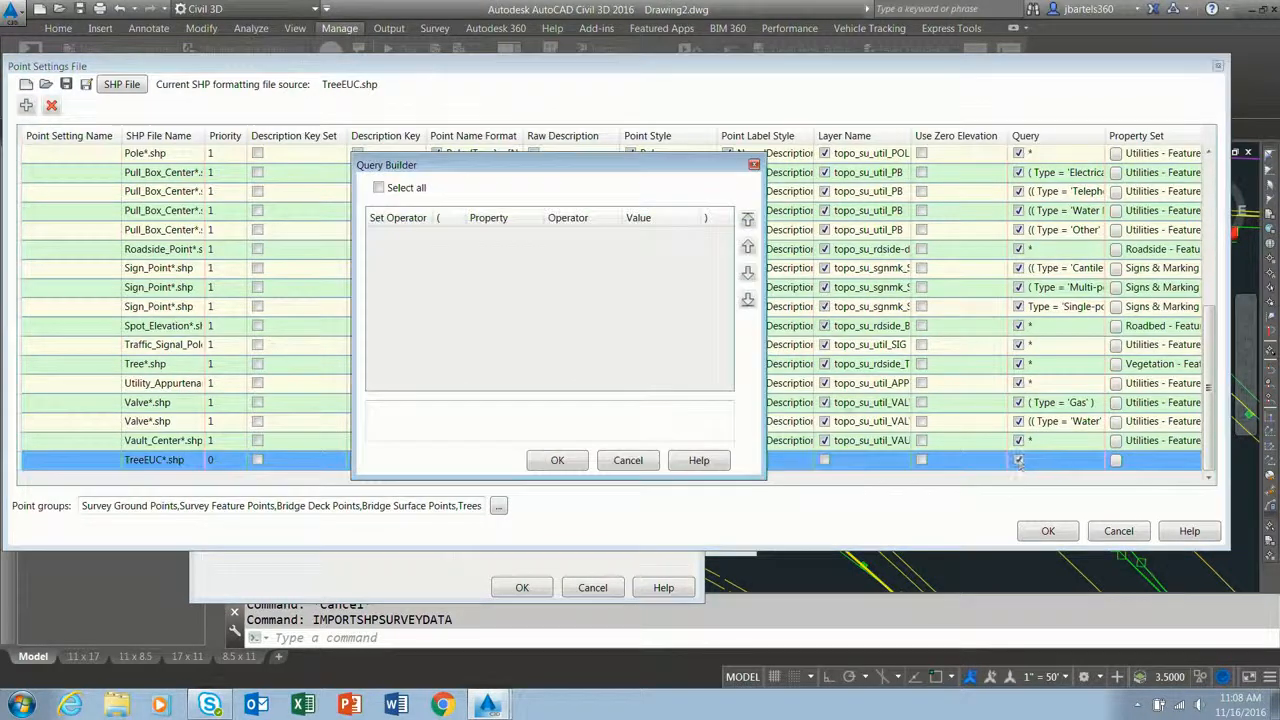
right_click(486, 240)
left_click(508, 252)
left_click(505, 236)
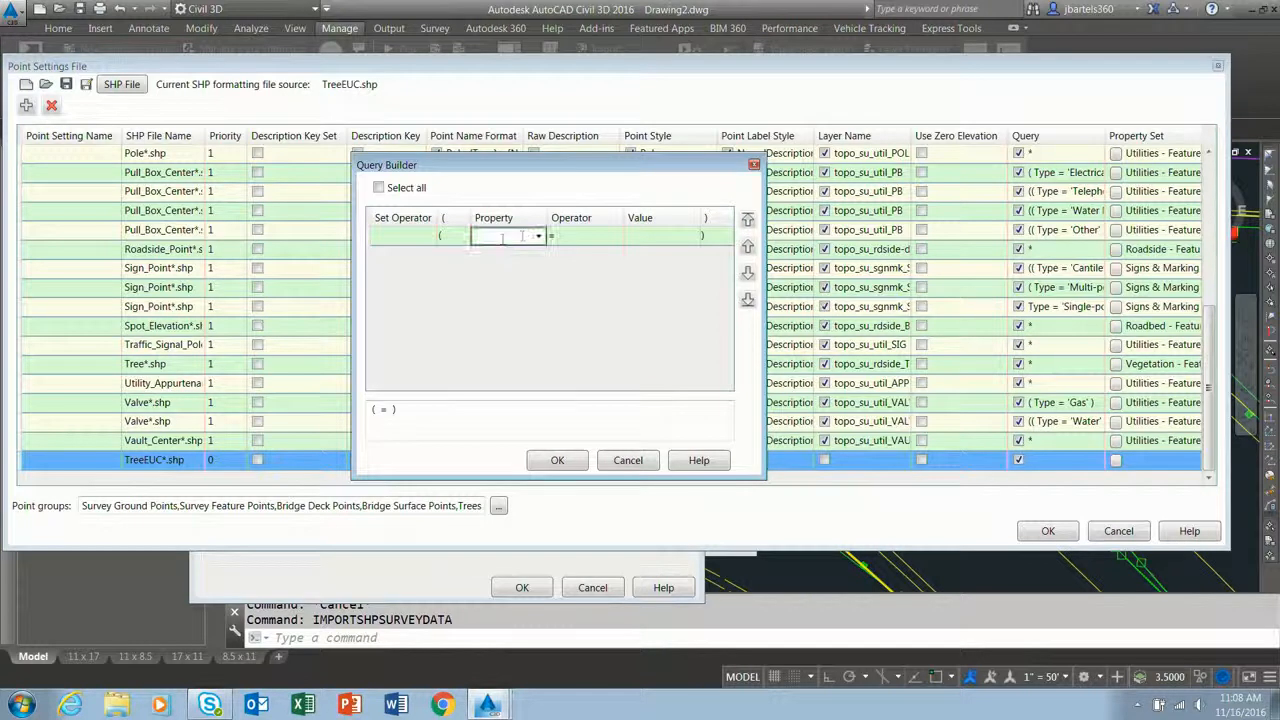
left_click(538, 237)
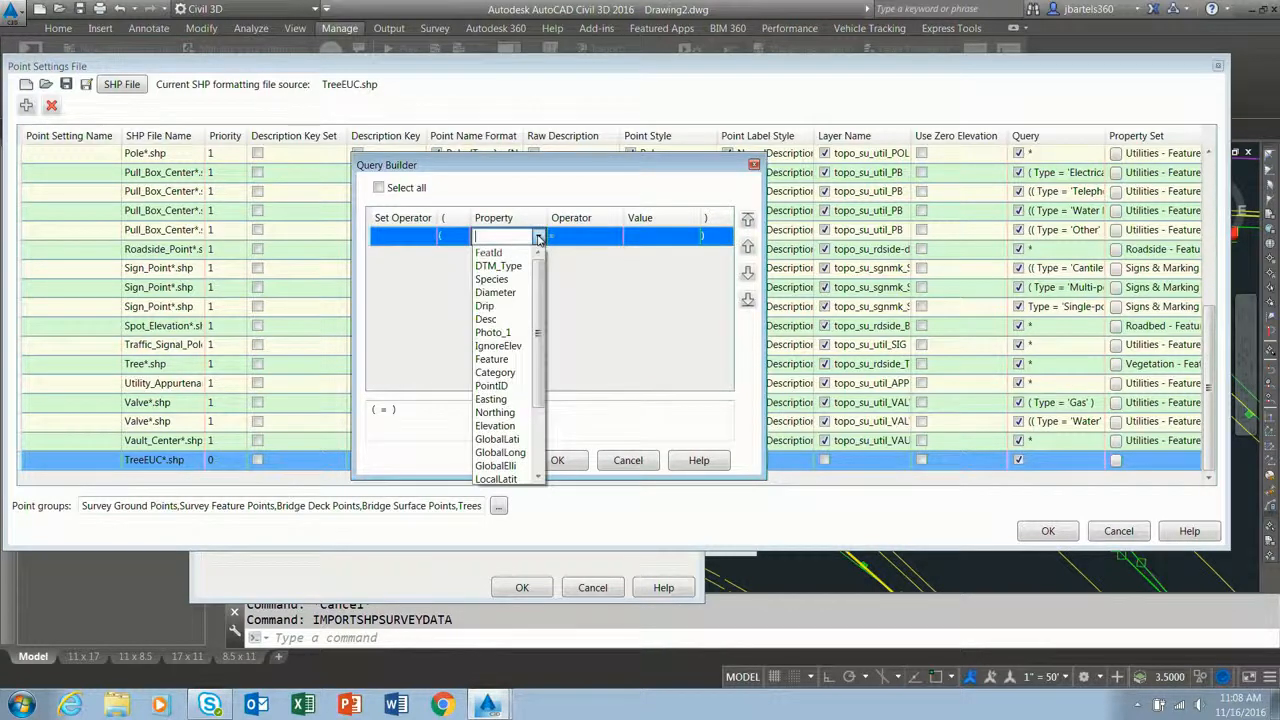
left_click(495, 292)
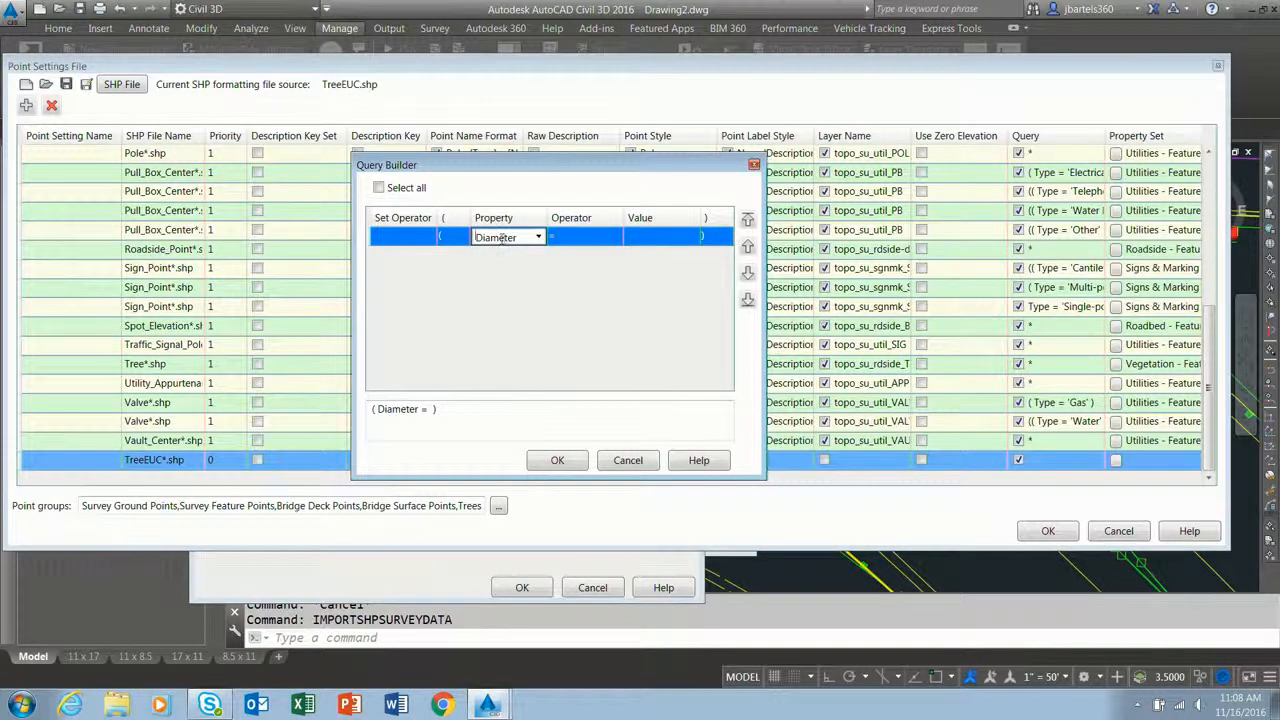
Complete the Diameter condition with the <= operator and a value of 2.
left_click(580, 238)
left_click(615, 240)
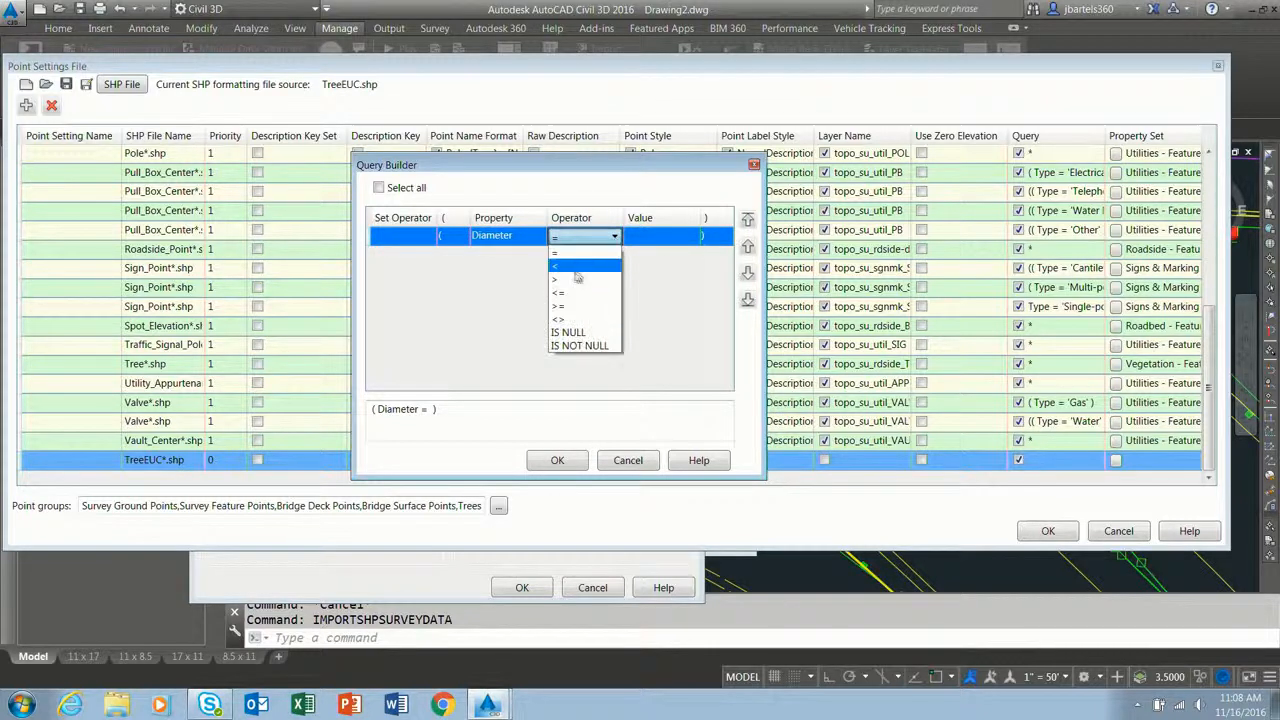
left_click(580, 296)
left_click(688, 237)
left_click(689, 237)
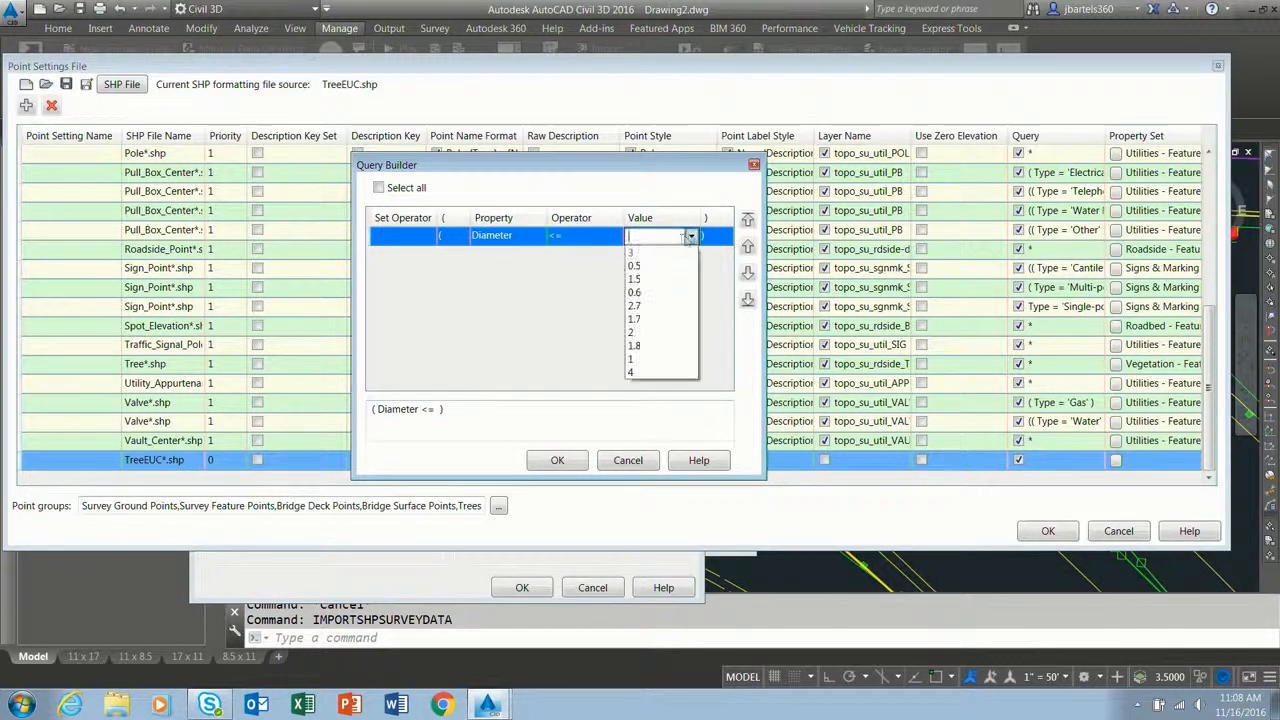
left_click(636, 332)
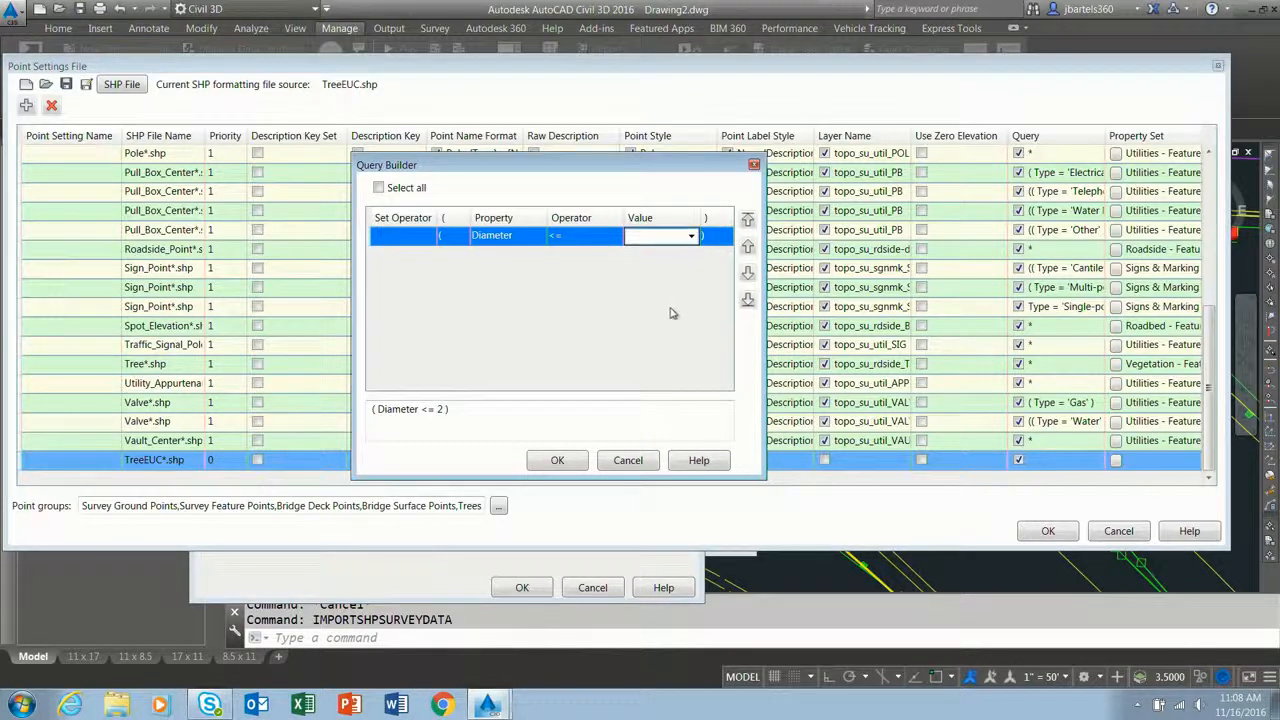
left_click(625, 315)
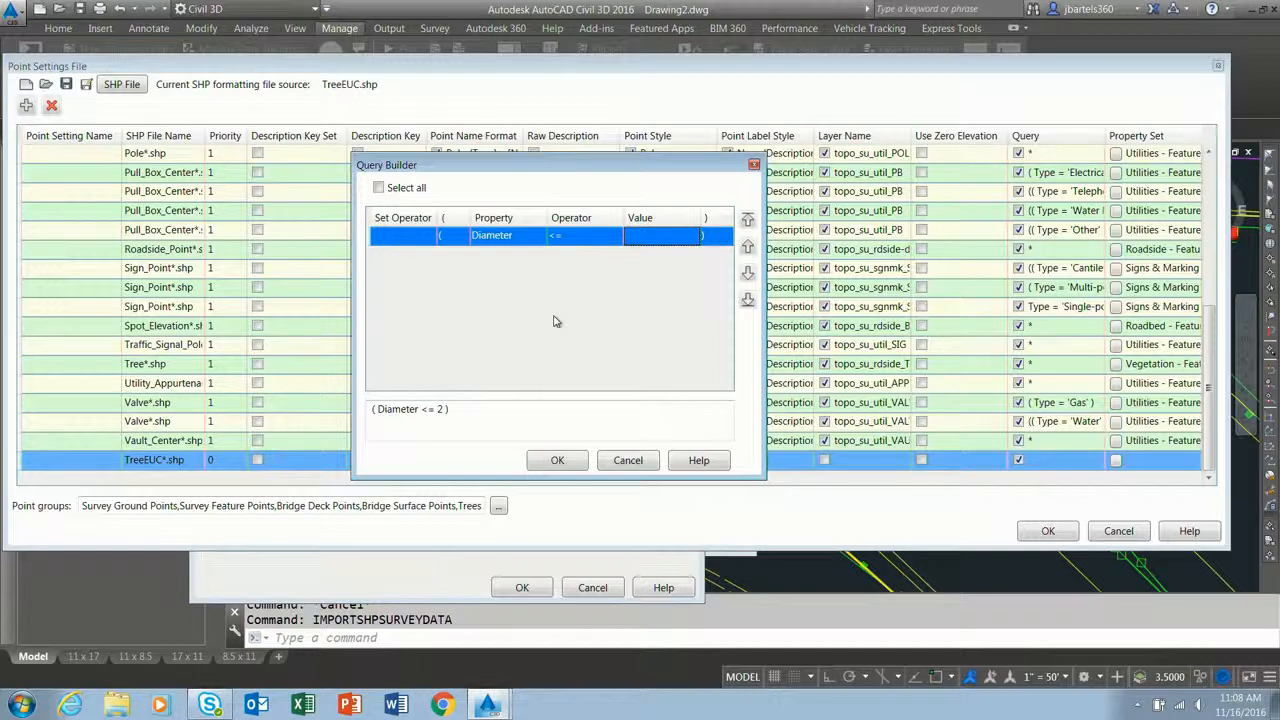
Discard the query and the point settings changes, and abandon the SHP import without saving anything.
left_click(753, 164)
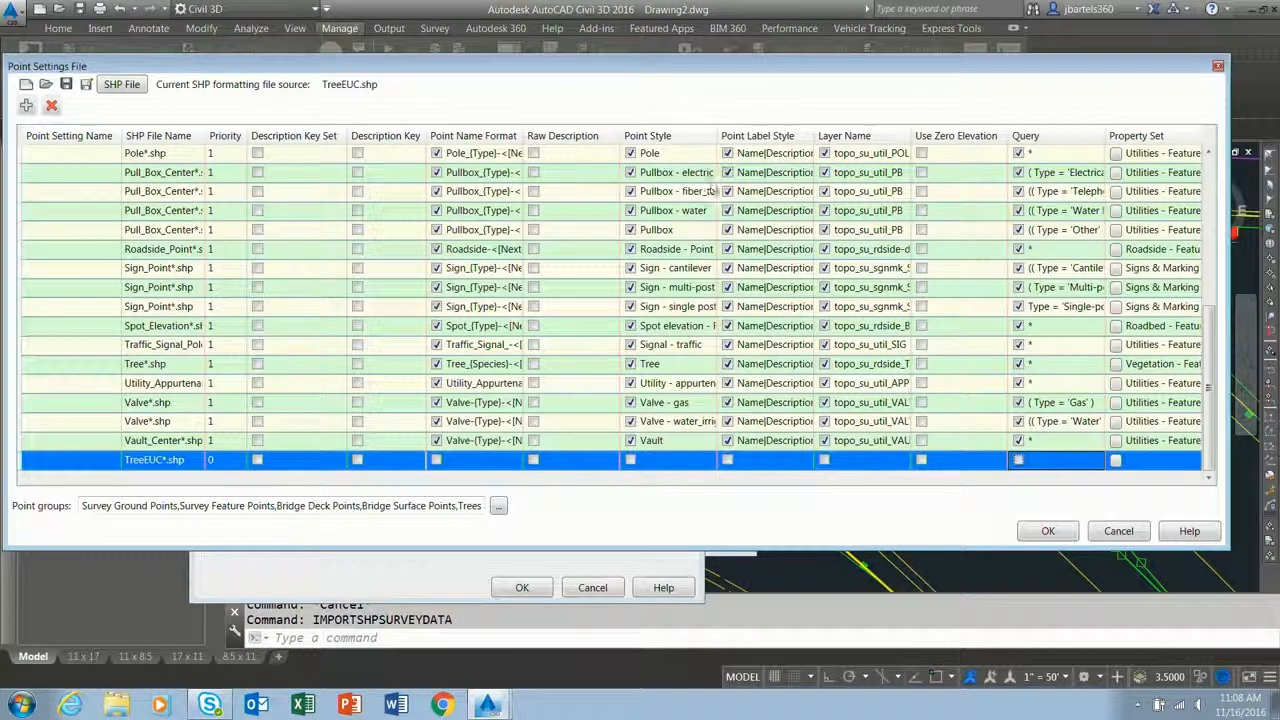
left_click(1218, 66)
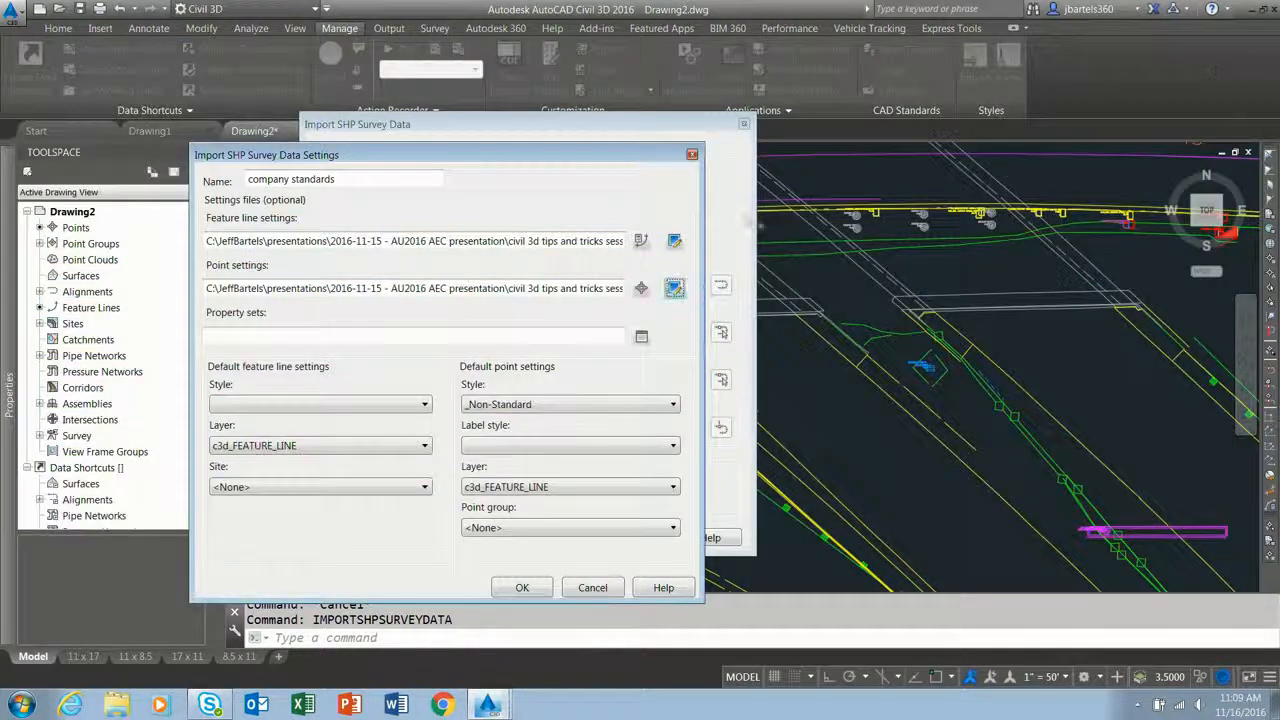
left_click(691, 154)
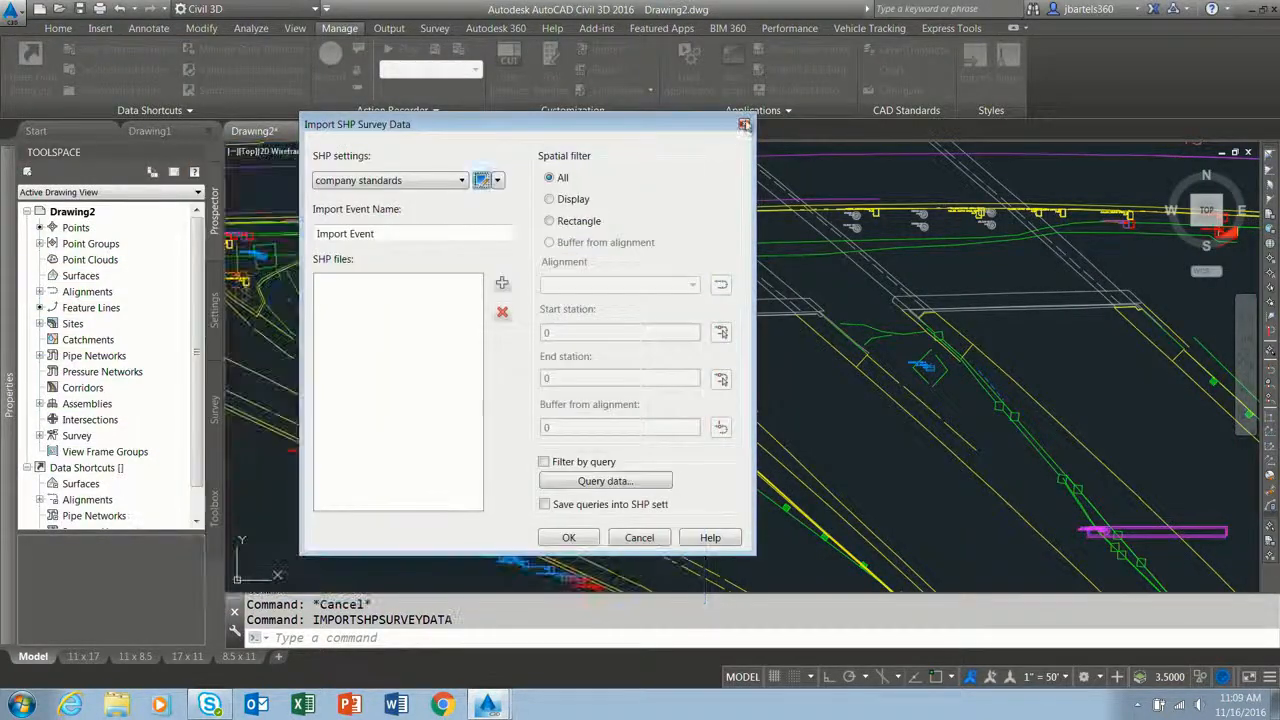
left_click(744, 124)
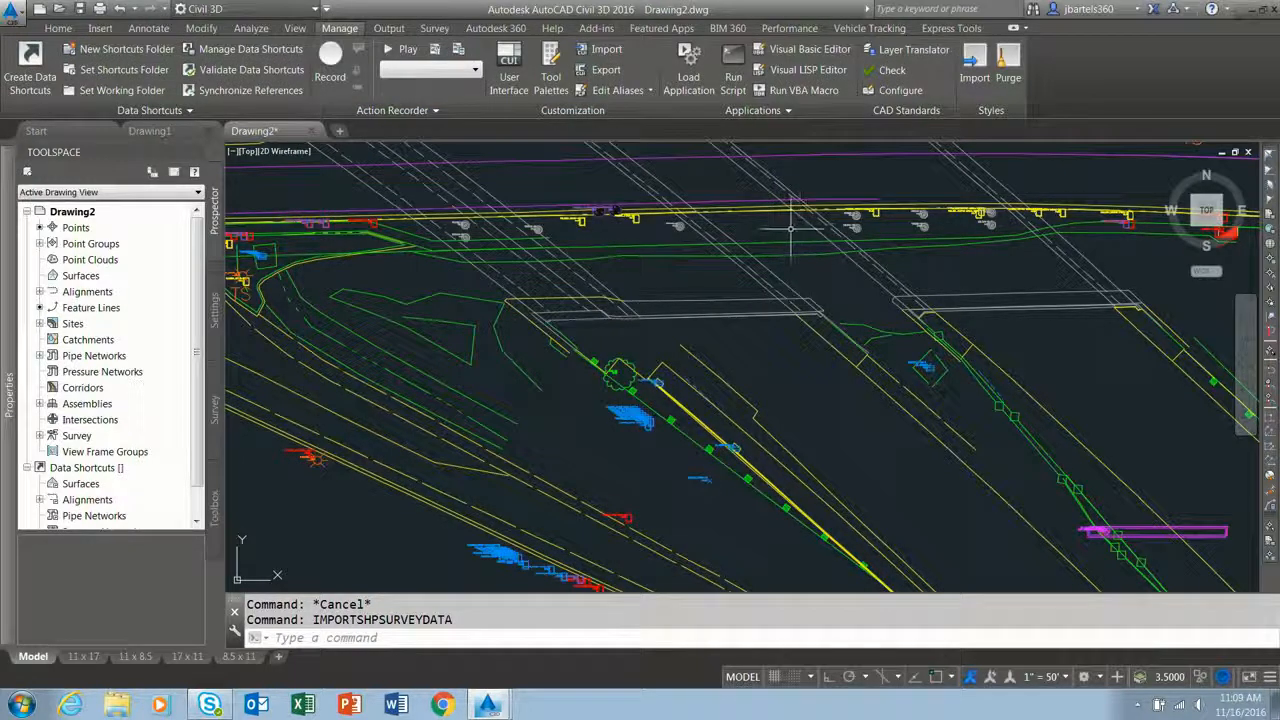
Close the Drawing2 drawing without saving its changes.
left_click(1249, 152)
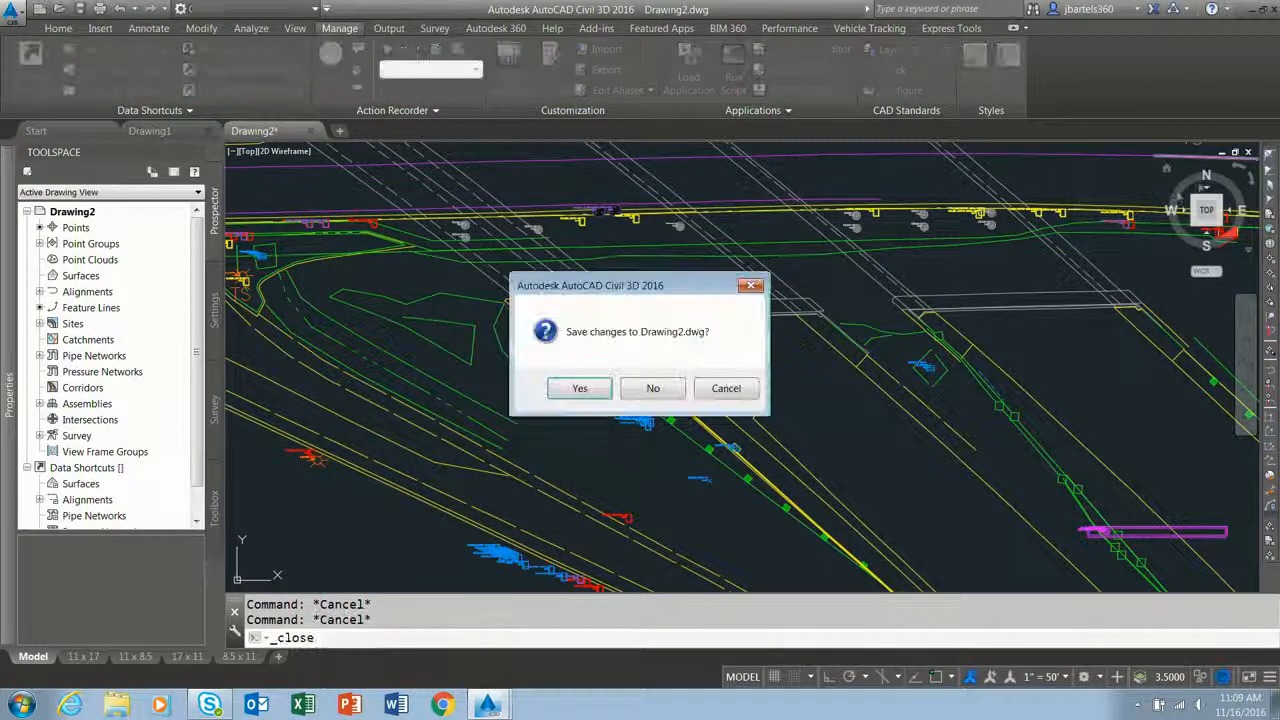
left_click(655, 383)
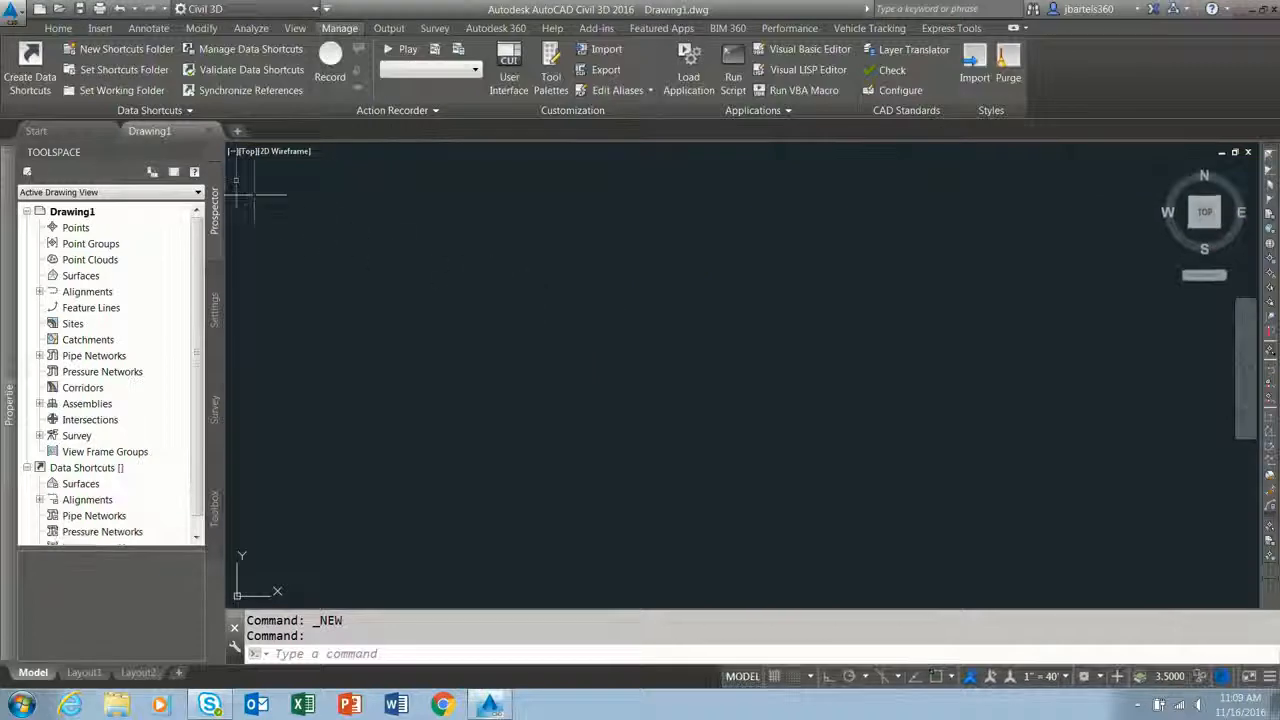
Open 01-Prop-Conditions-FINISHED.dwg from the External References DWG folder of the 11-04-siteplan project in civil3Dproject.
left_click(59, 8)
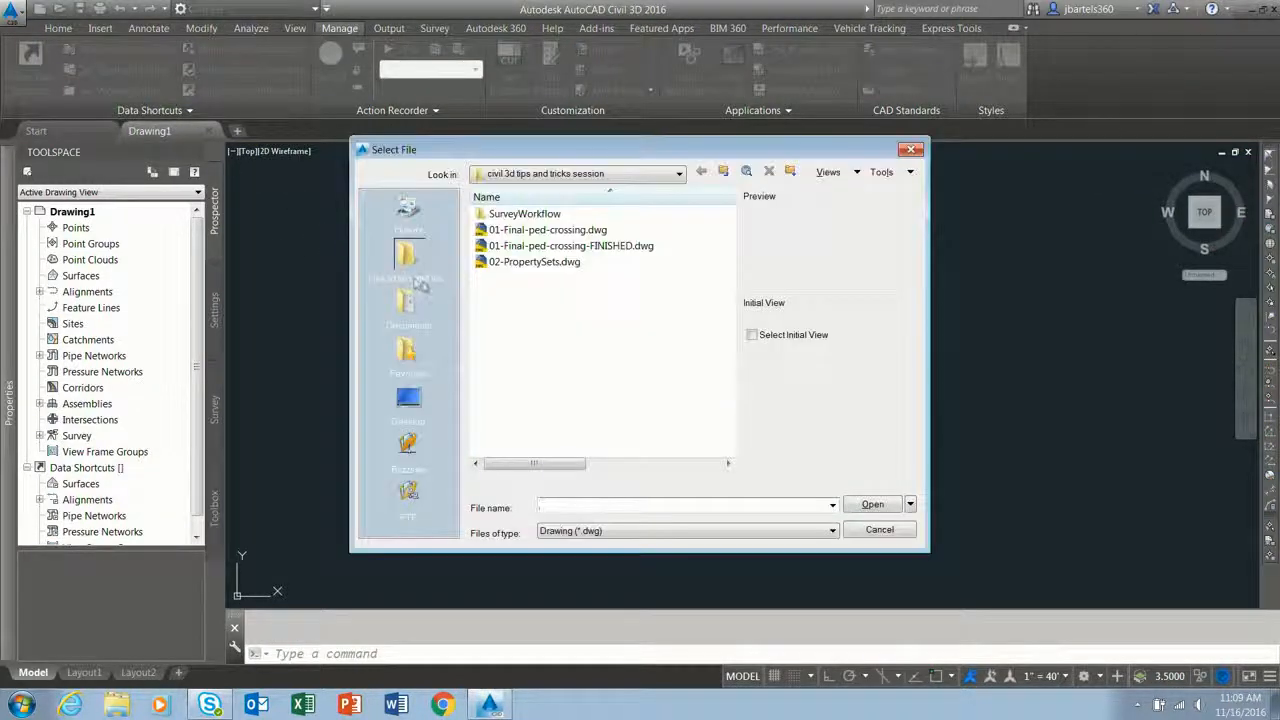
left_click(724, 173)
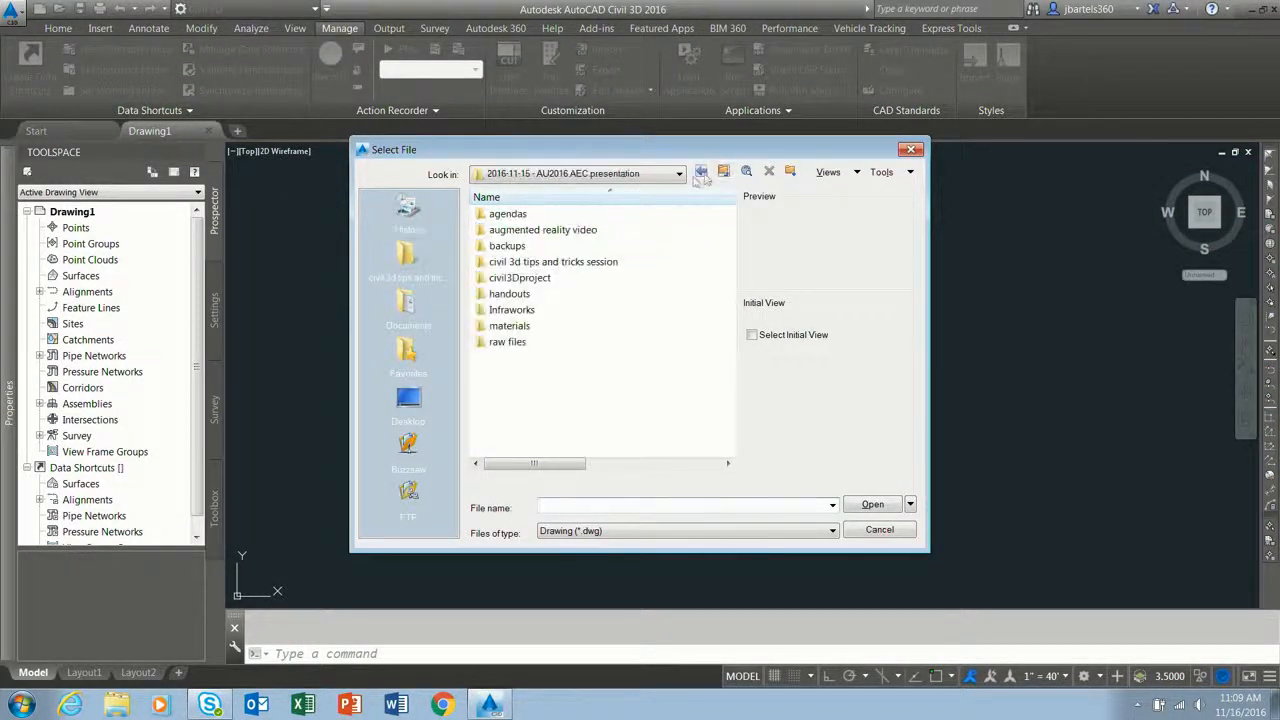
double_click(535, 278)
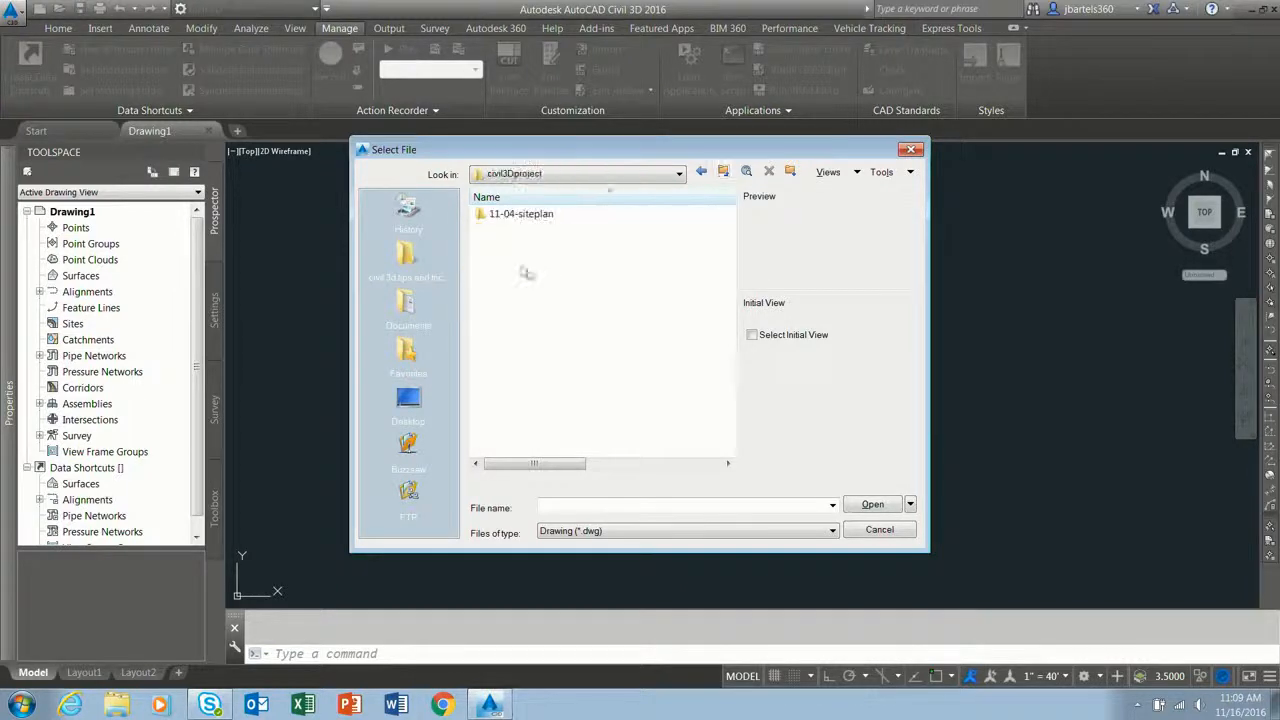
double_click(515, 215)
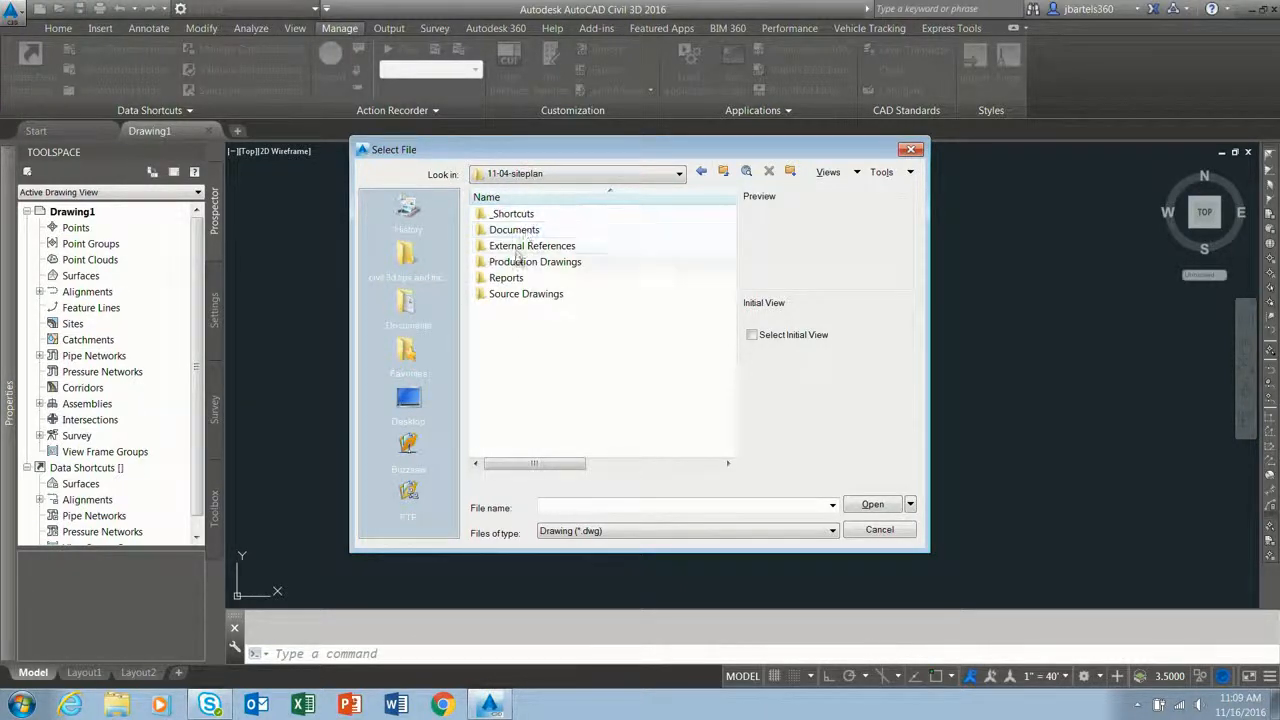
double_click(512, 246)
double_click(503, 245)
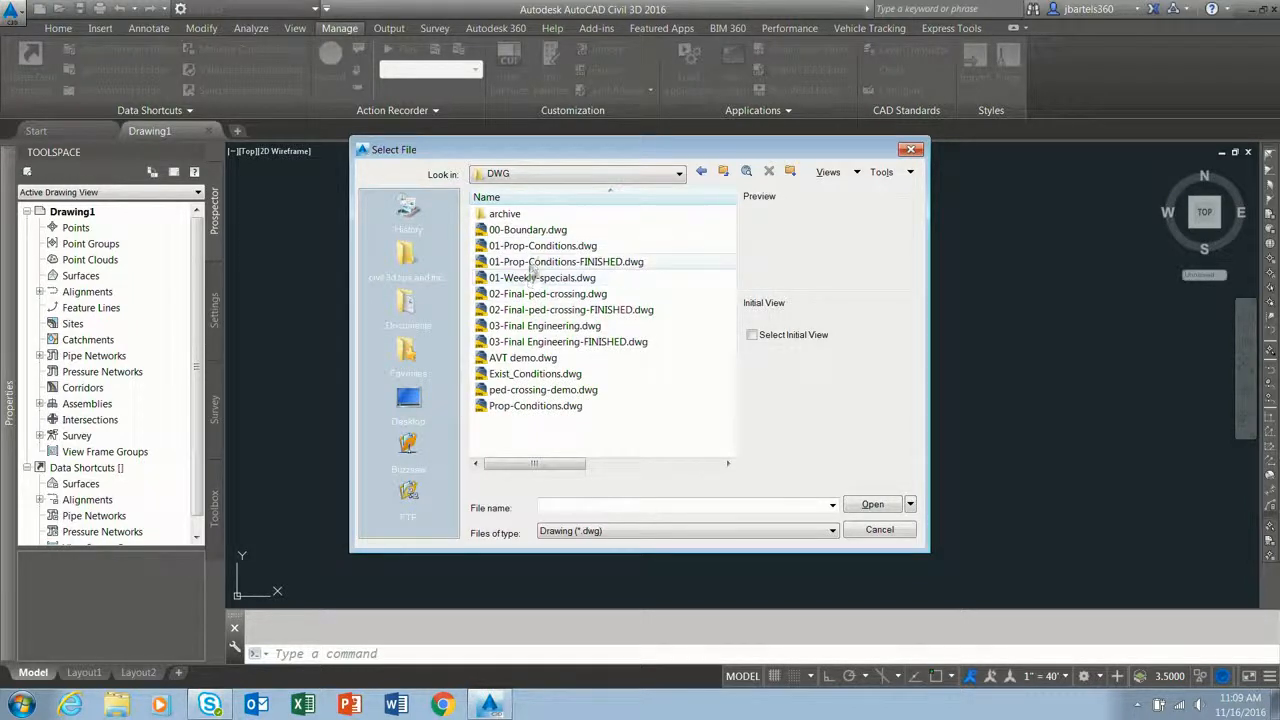
left_click(565, 262)
left_click(872, 504)
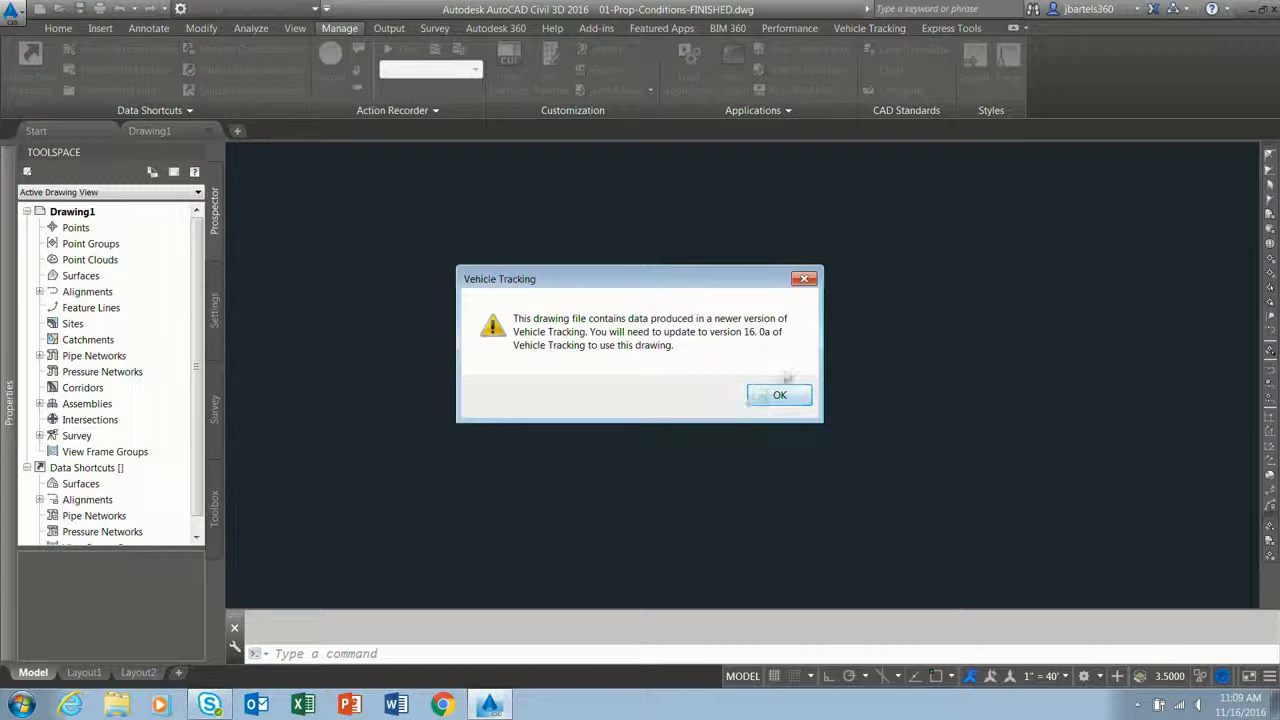
Dismiss the repeated Vehicle Tracking version warnings while the drawing loads.
left_click(805, 279)
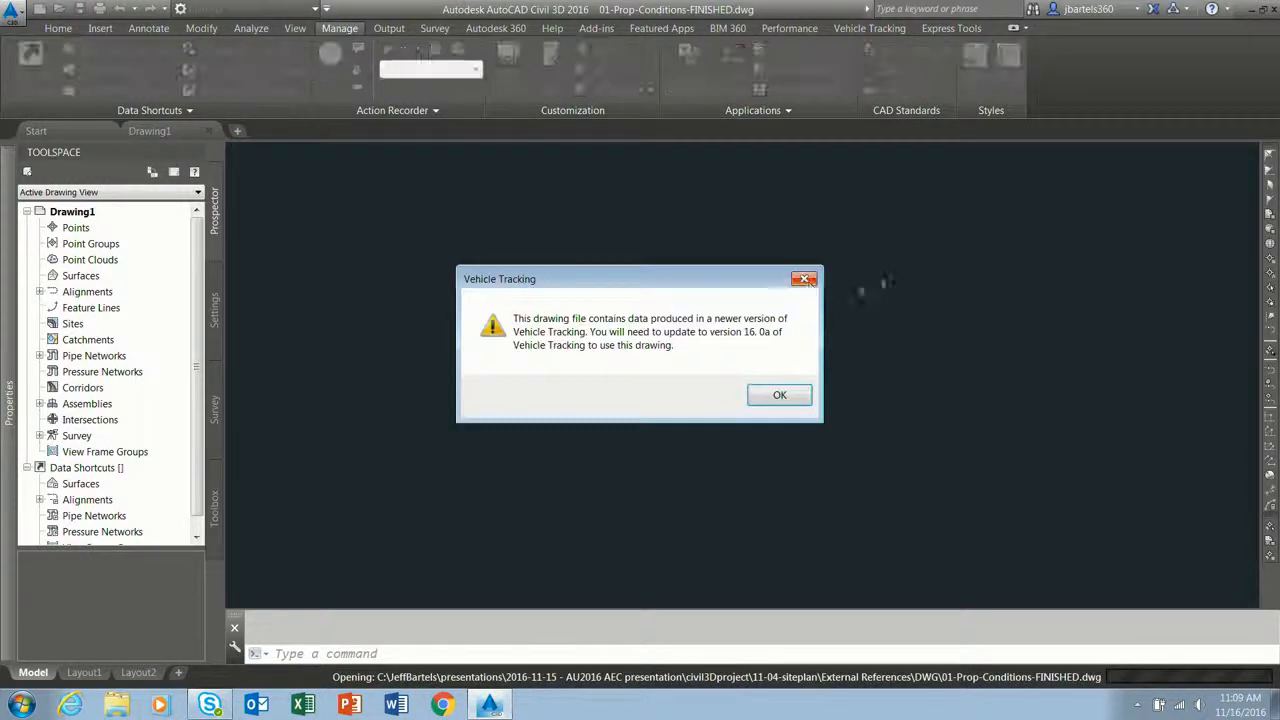
left_click(805, 279)
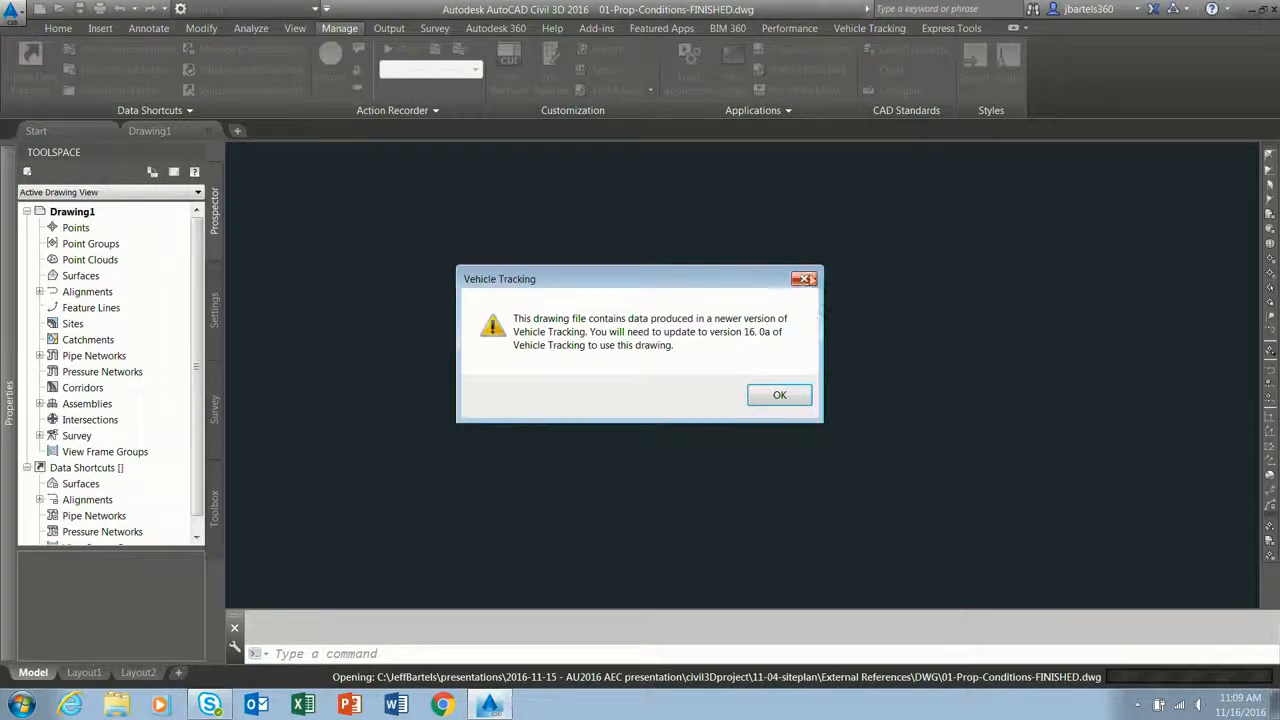
left_click(805, 279)
left_click(779, 395)
left_click(779, 394)
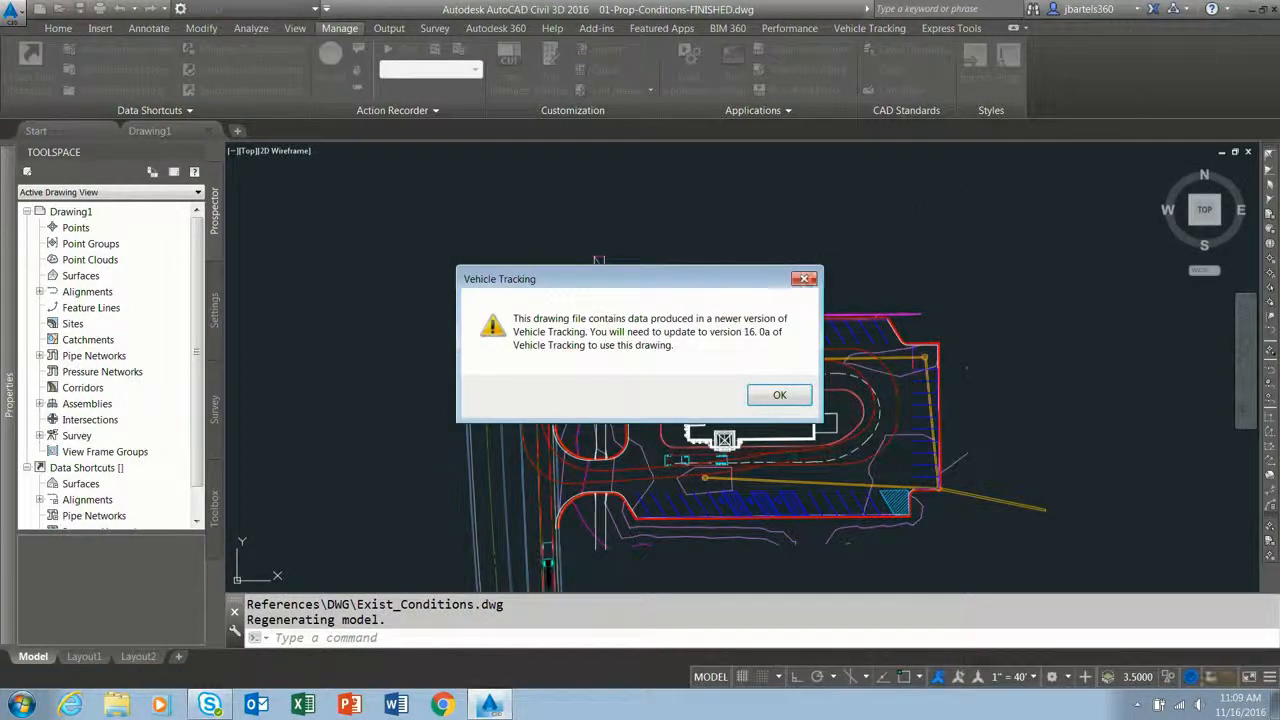
left_click(779, 397)
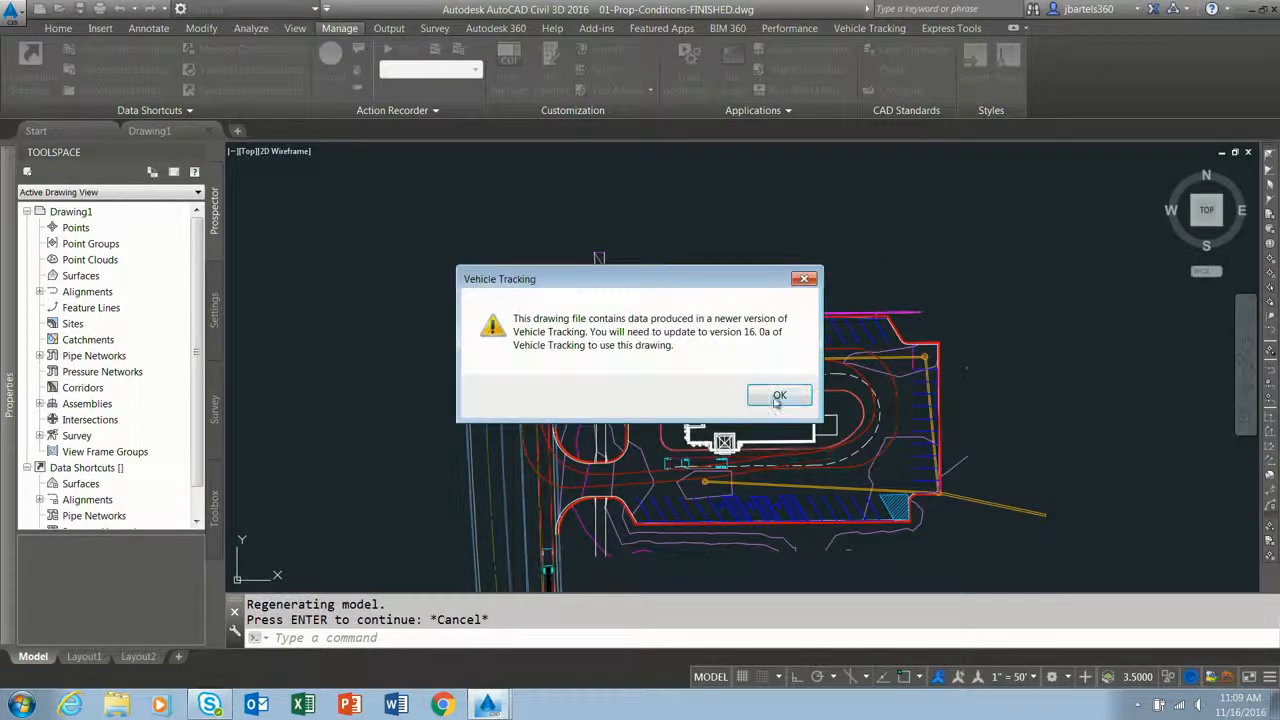
left_click(779, 397)
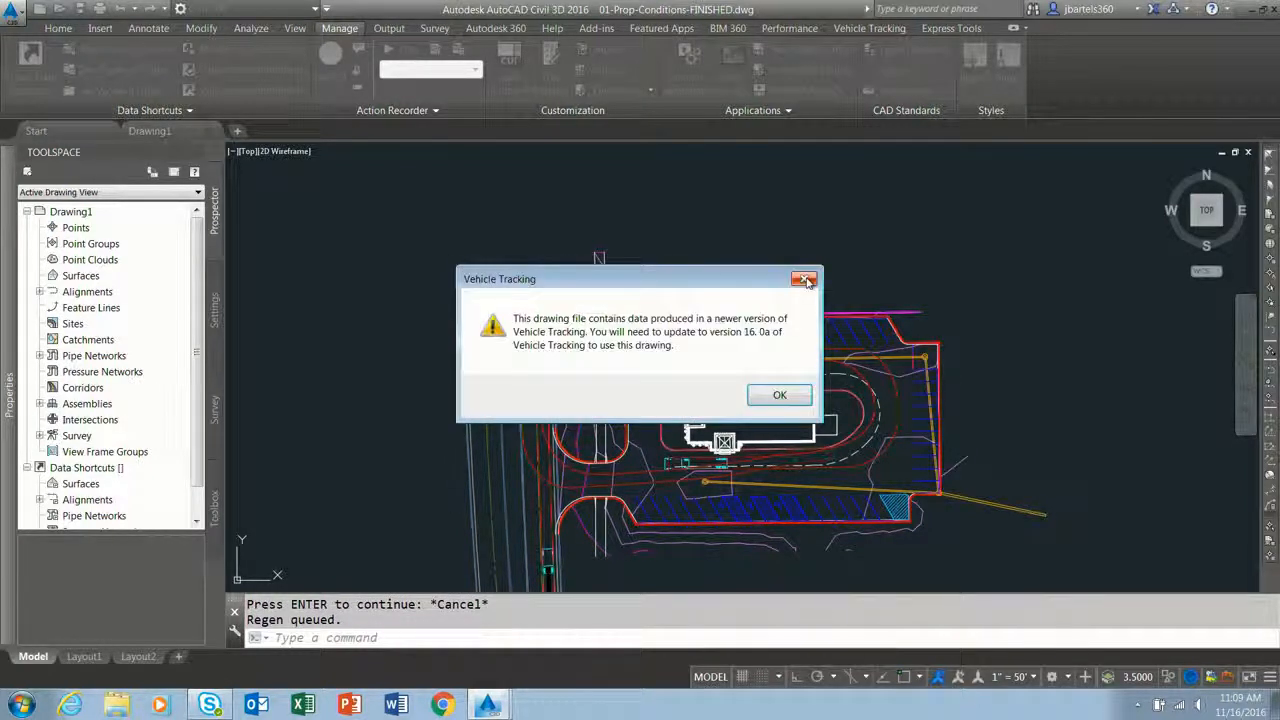
left_click(799, 400)
left_click(799, 400)
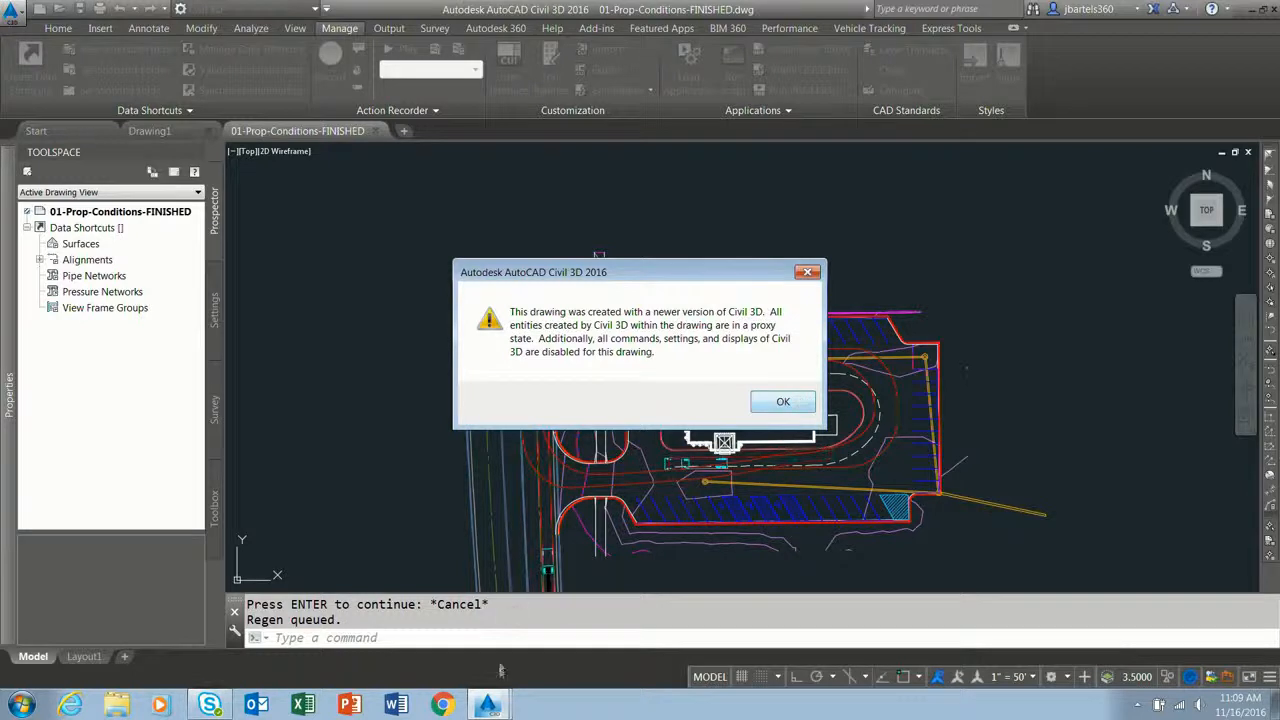
Acknowledge the newer-version warning and close Civil 3D 2016.
right_click(489, 703)
left_click(485, 678)
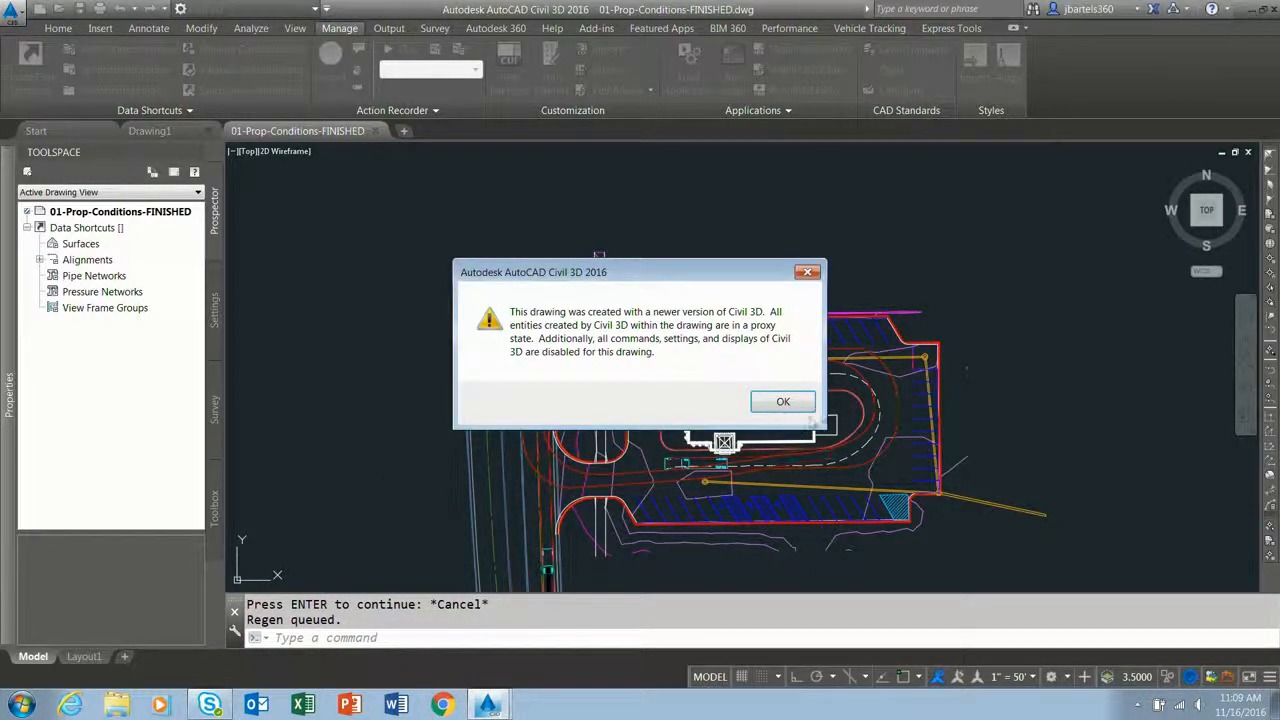
left_click(783, 402)
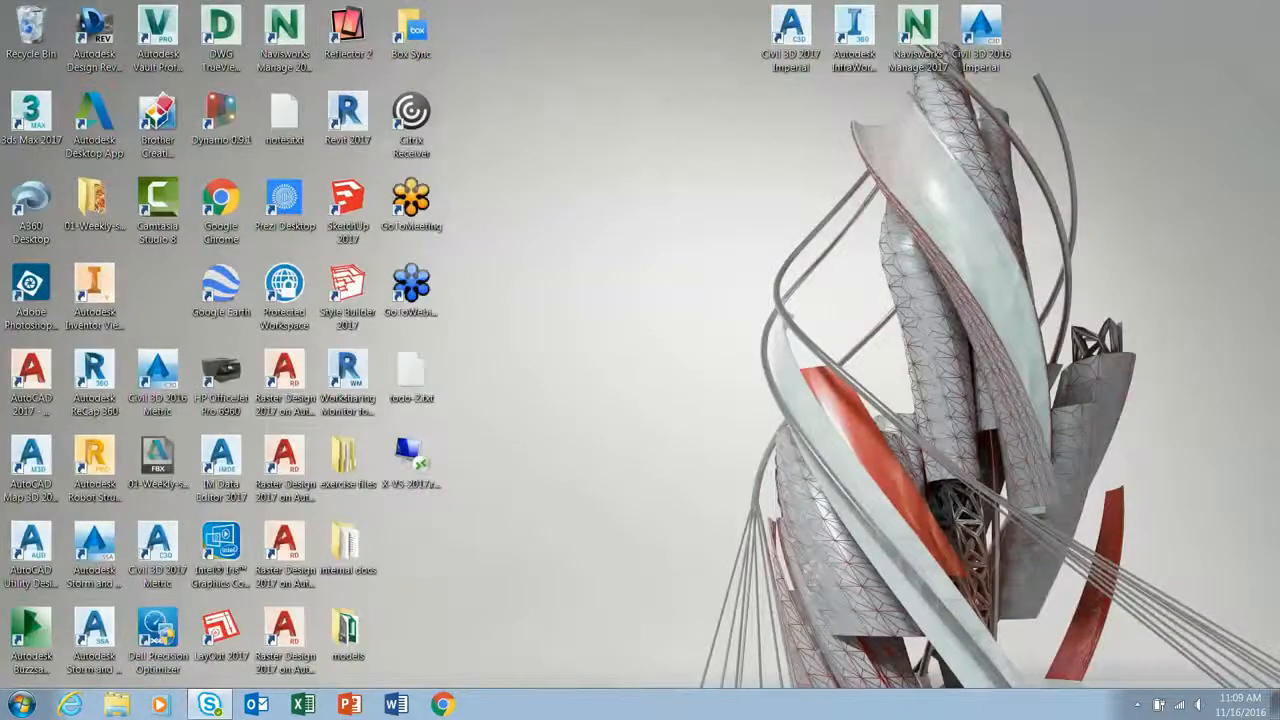
Start Civil 3D 2017 Imperial and open 03-Final Engineering.dwg from the 11-04-siteplan project's External References DWG folder.
double_click(802, 52)
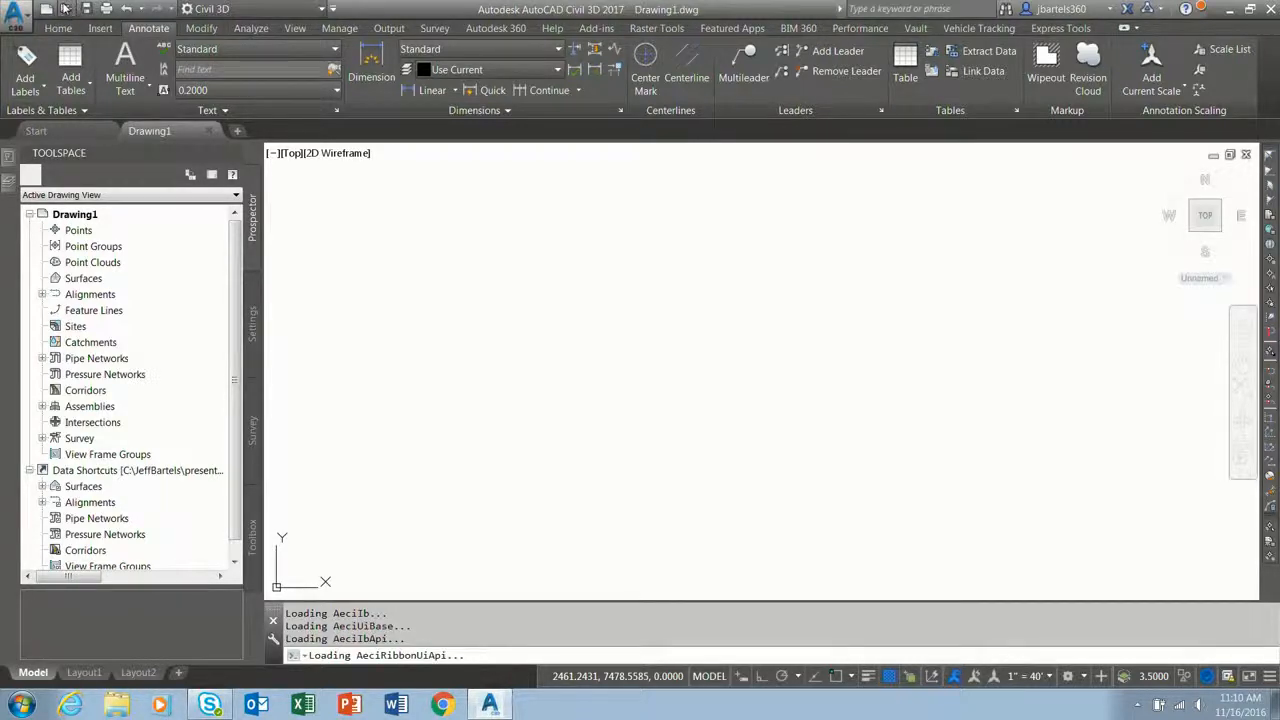
left_click(65, 9)
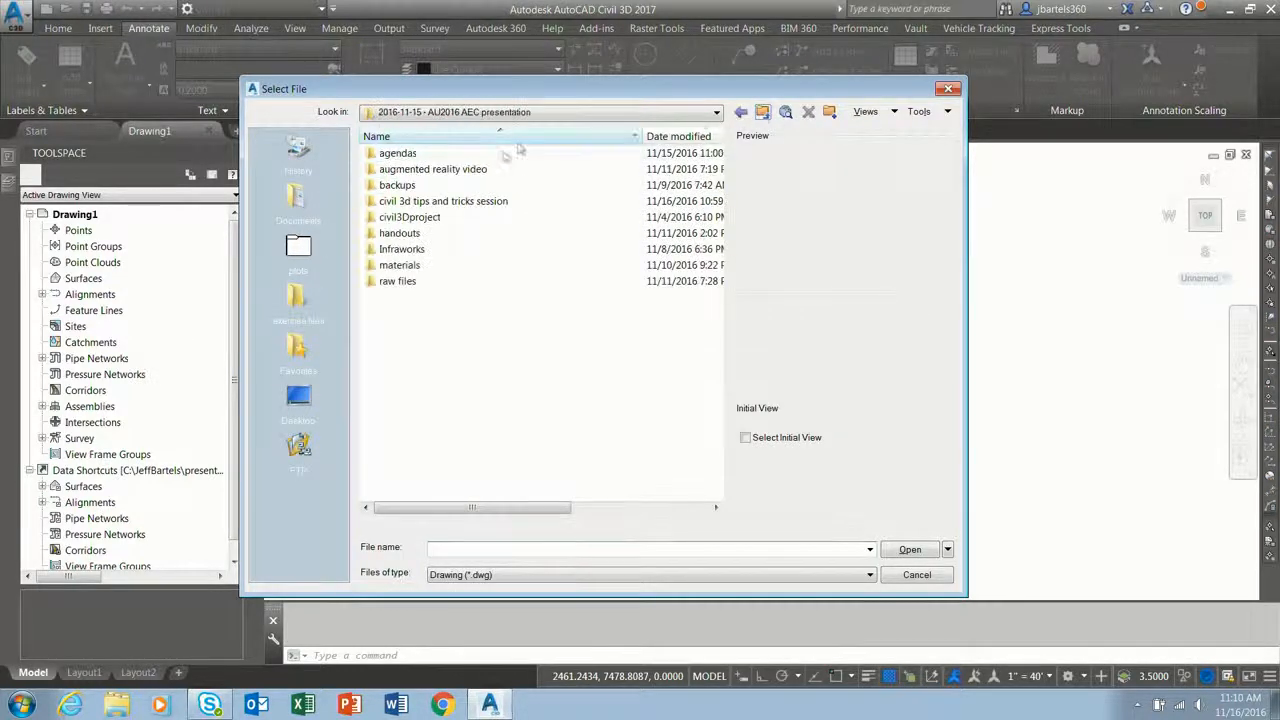
double_click(420, 216)
double_click(418, 155)
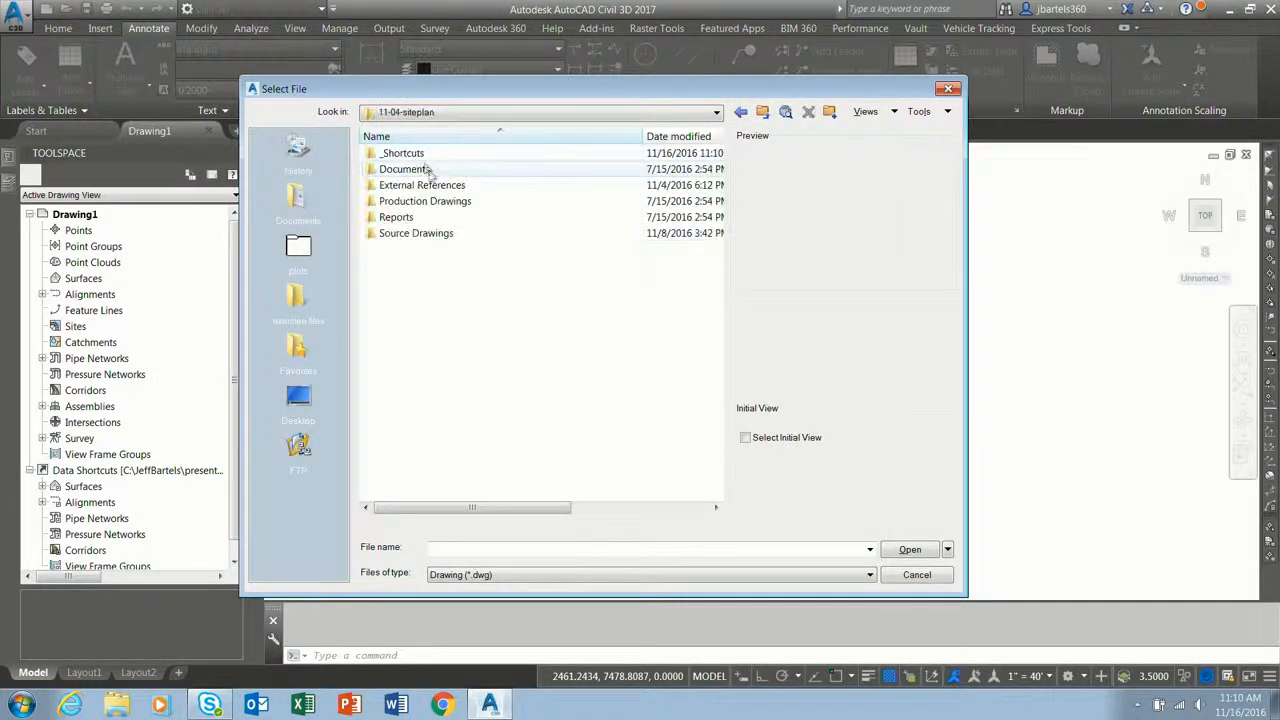
double_click(423, 185)
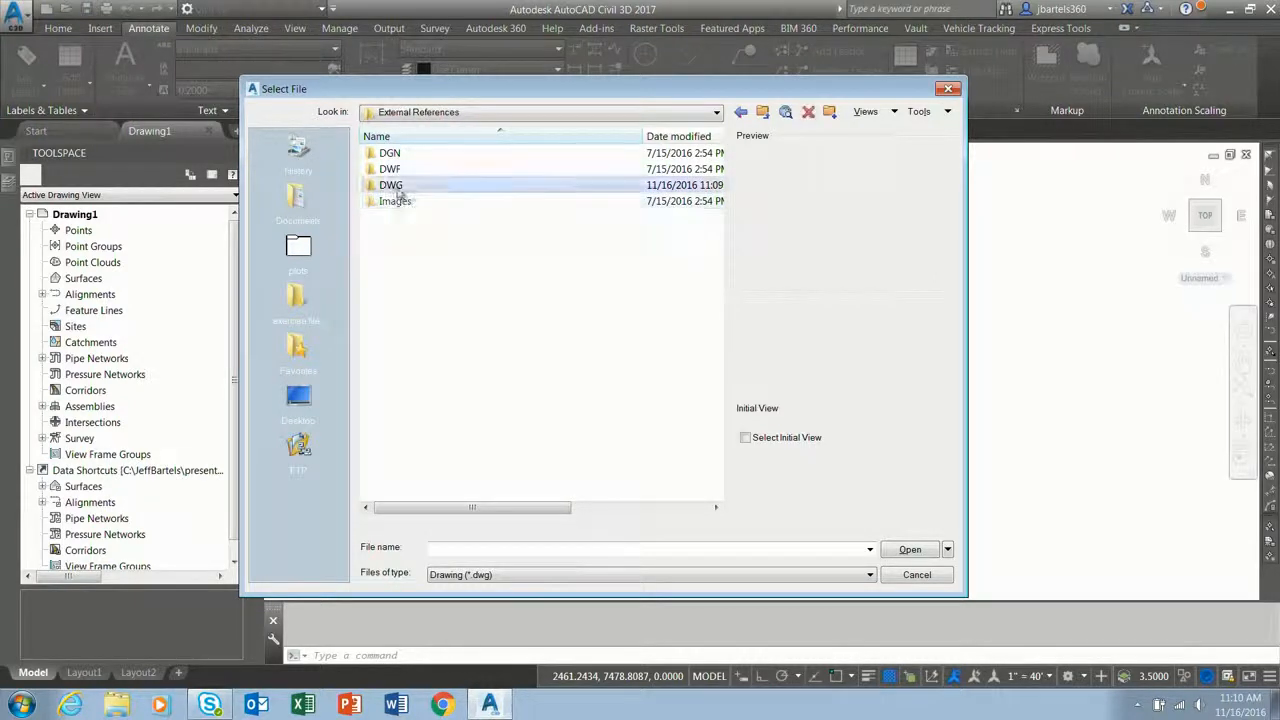
double_click(396, 187)
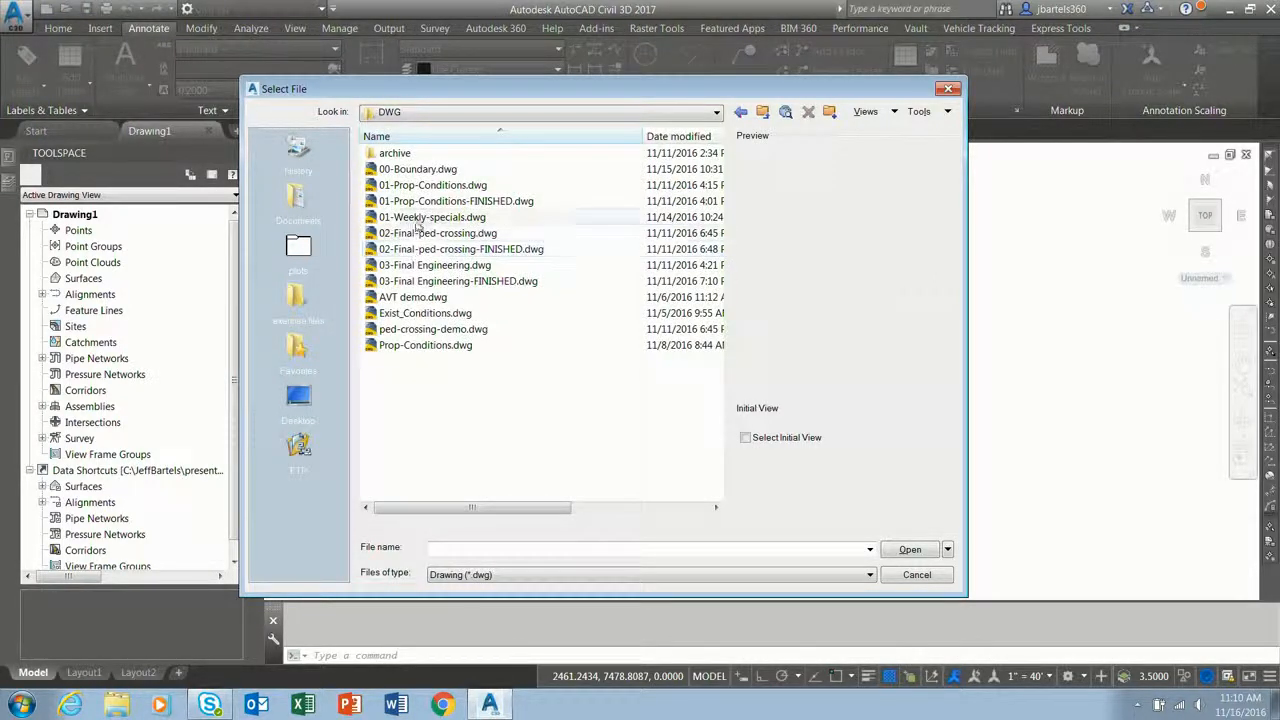
left_click(418, 266)
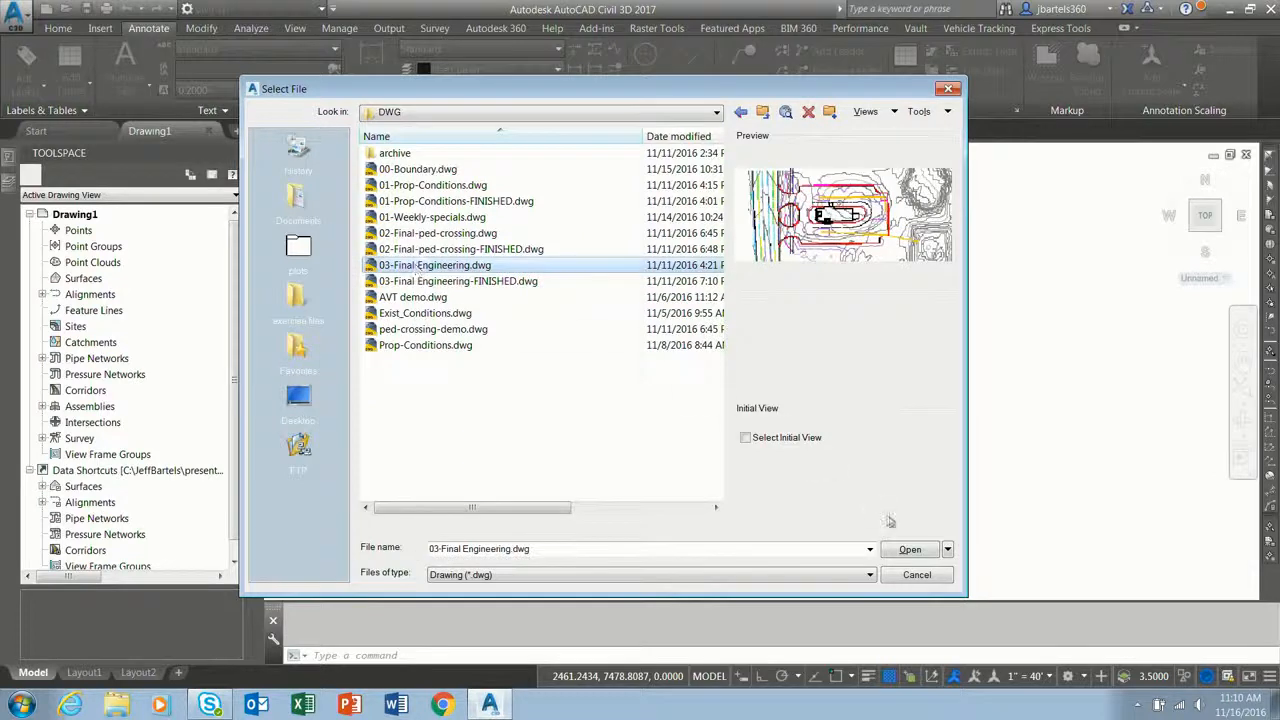
left_click(910, 549)
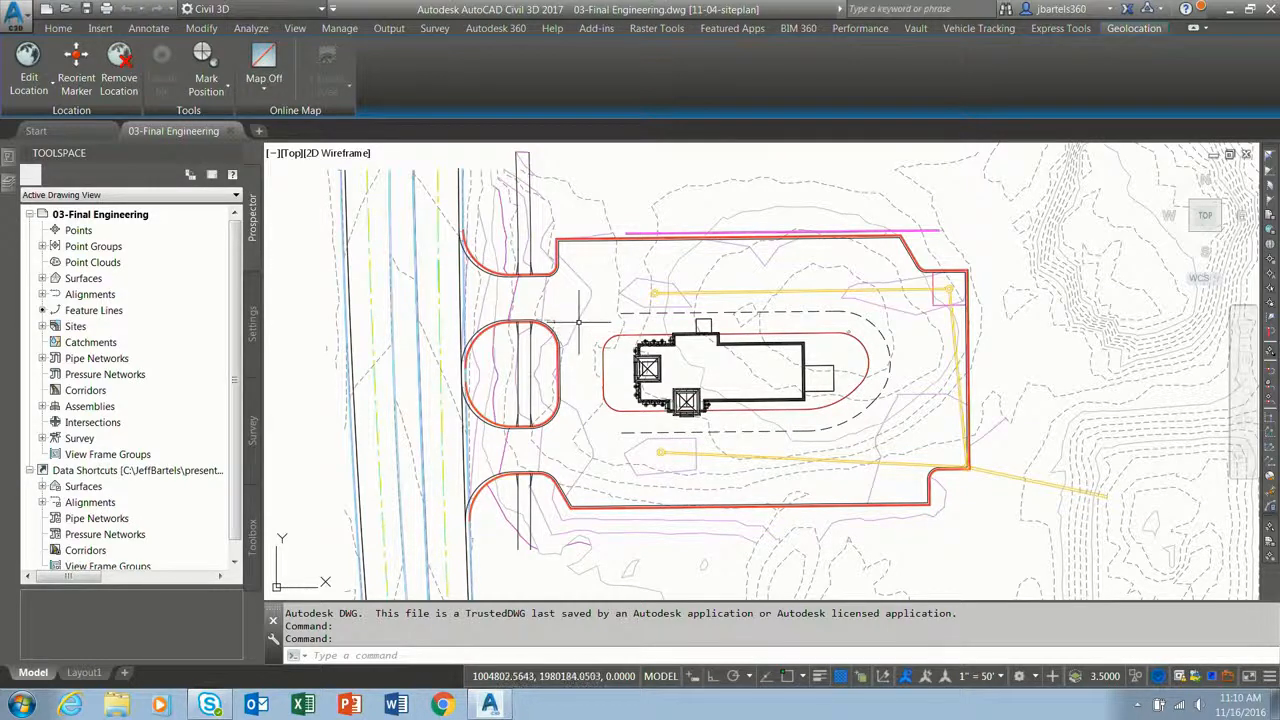
Close Civil 3D 2017, switch to InfraWorks 360, and open the AU2016R model.
mouse_move(578, 322)
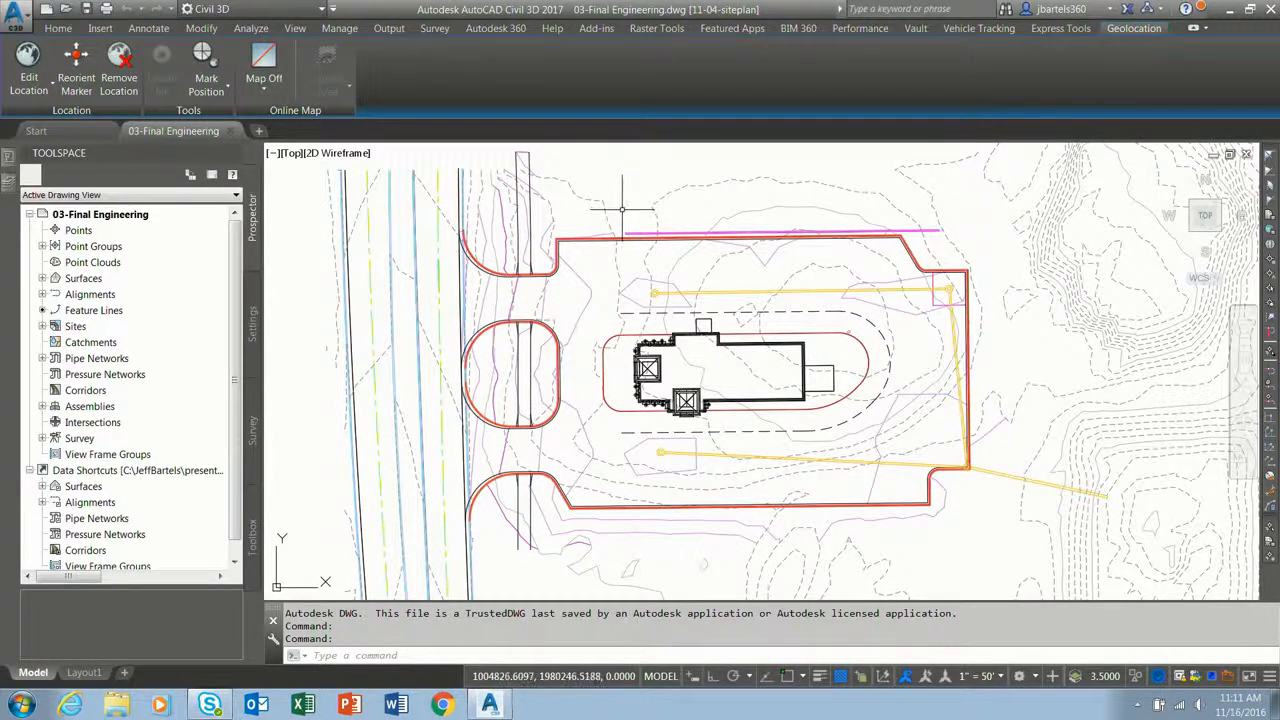
mouse_move(621, 214)
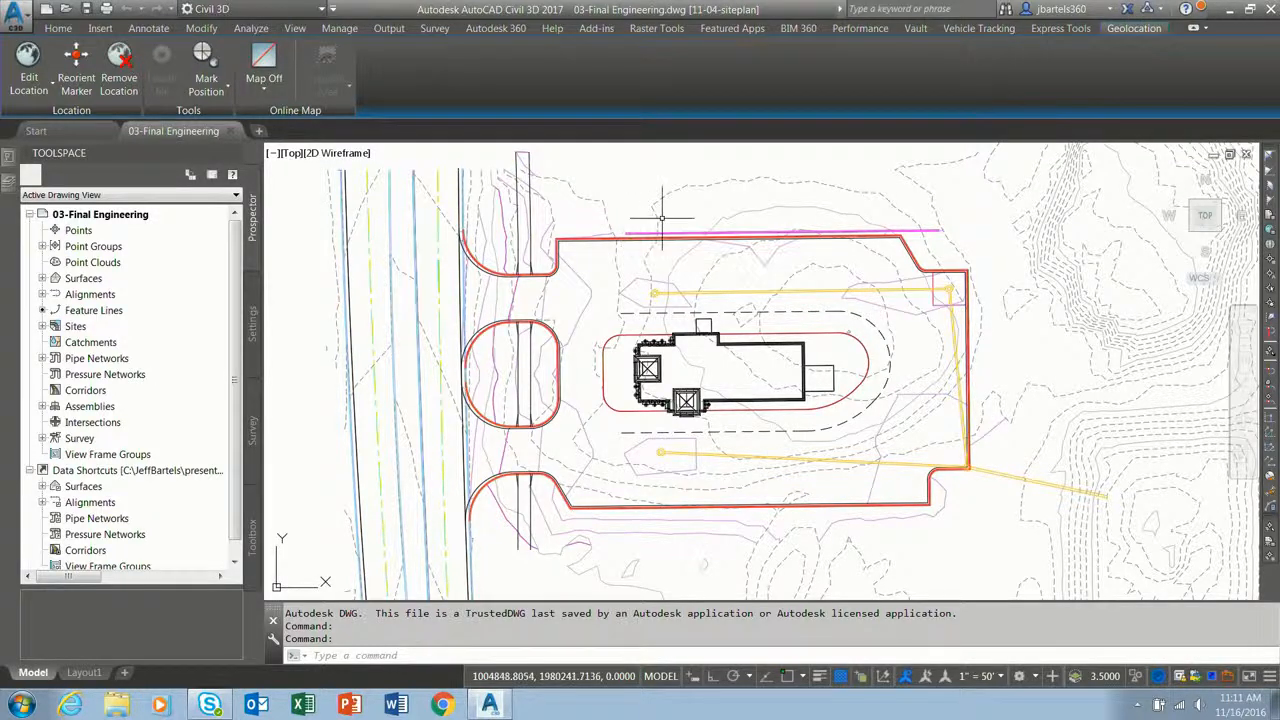
left_click(1270, 9)
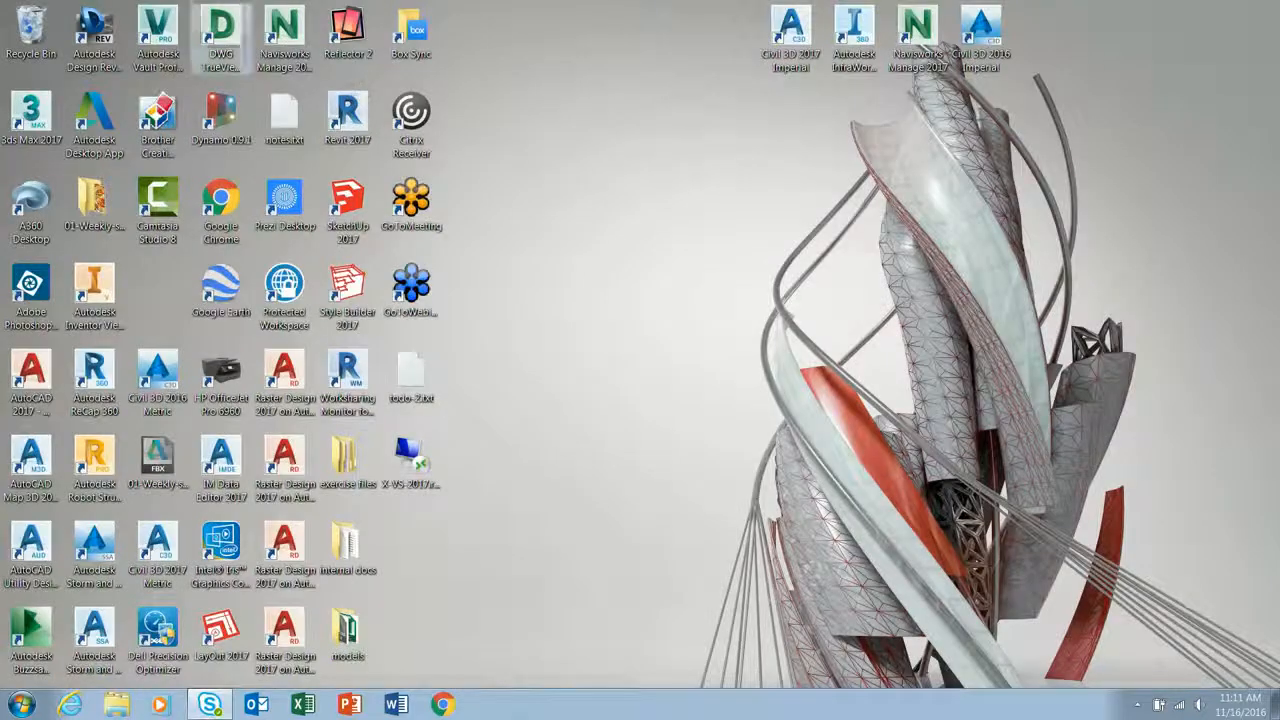
double_click(854, 30)
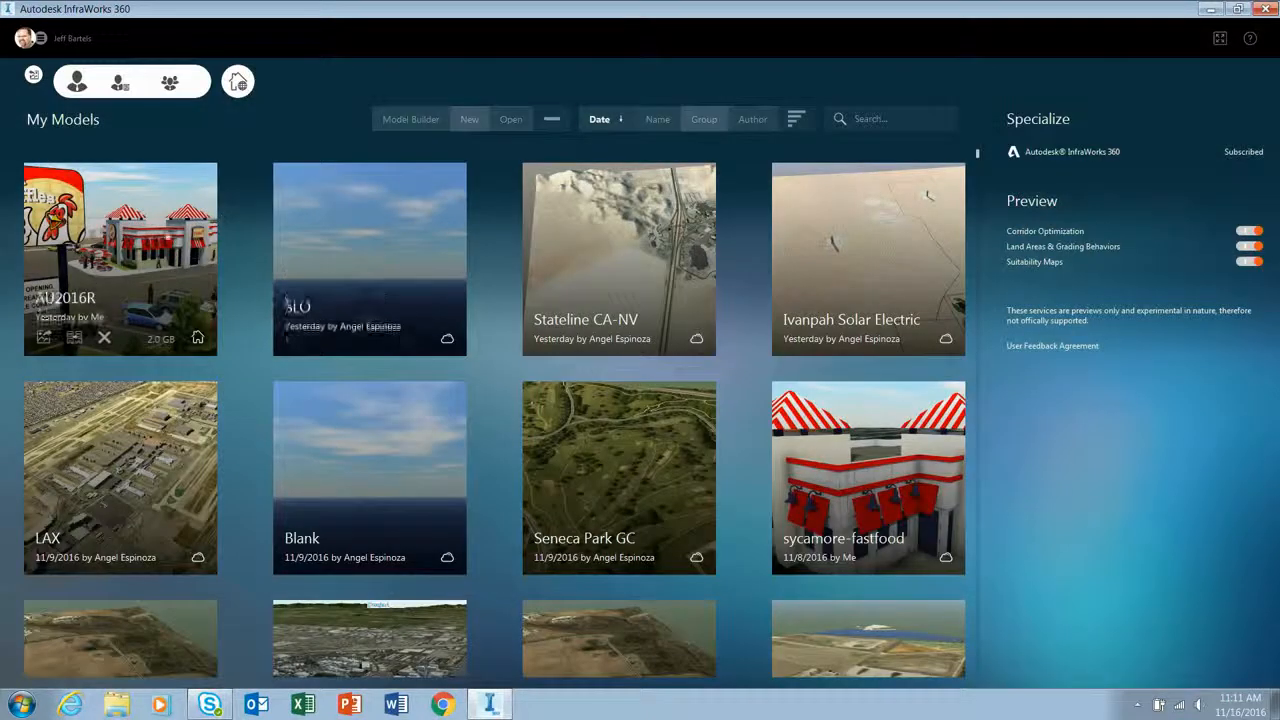
left_click(155, 250)
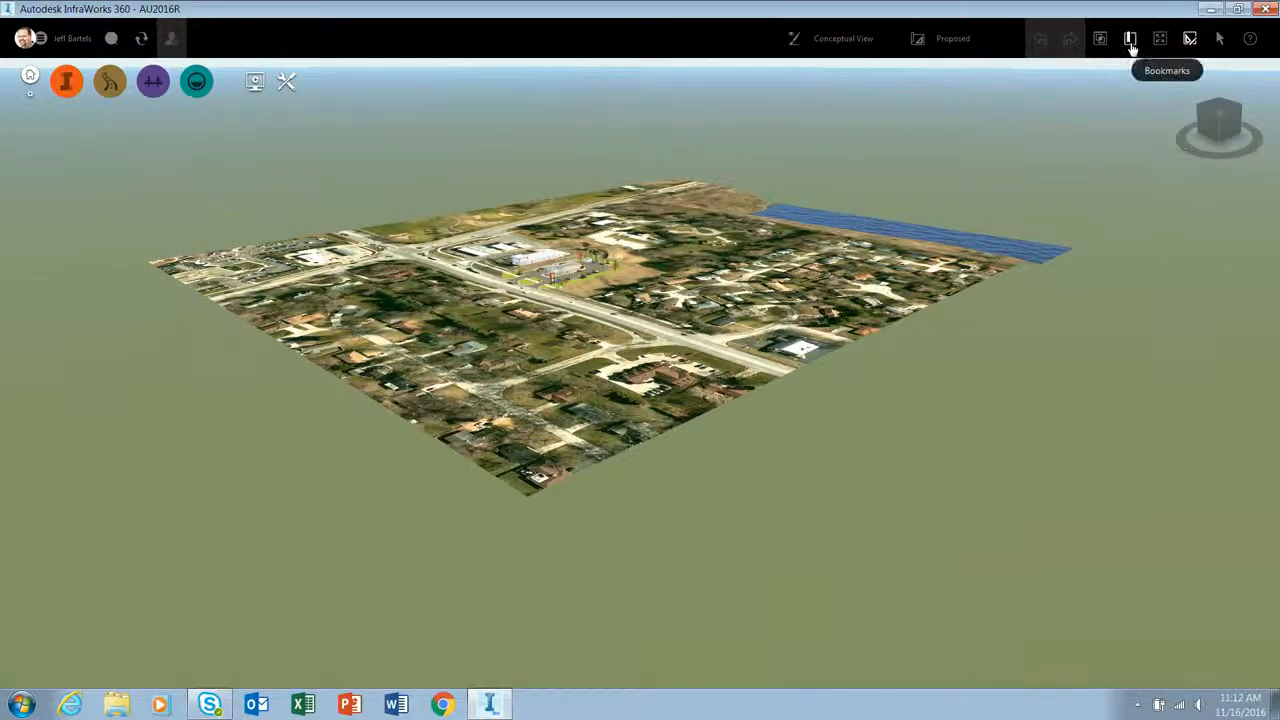
Go to the bookmarked site-view of the restaurant site.
left_click(1130, 40)
left_click(1046, 131)
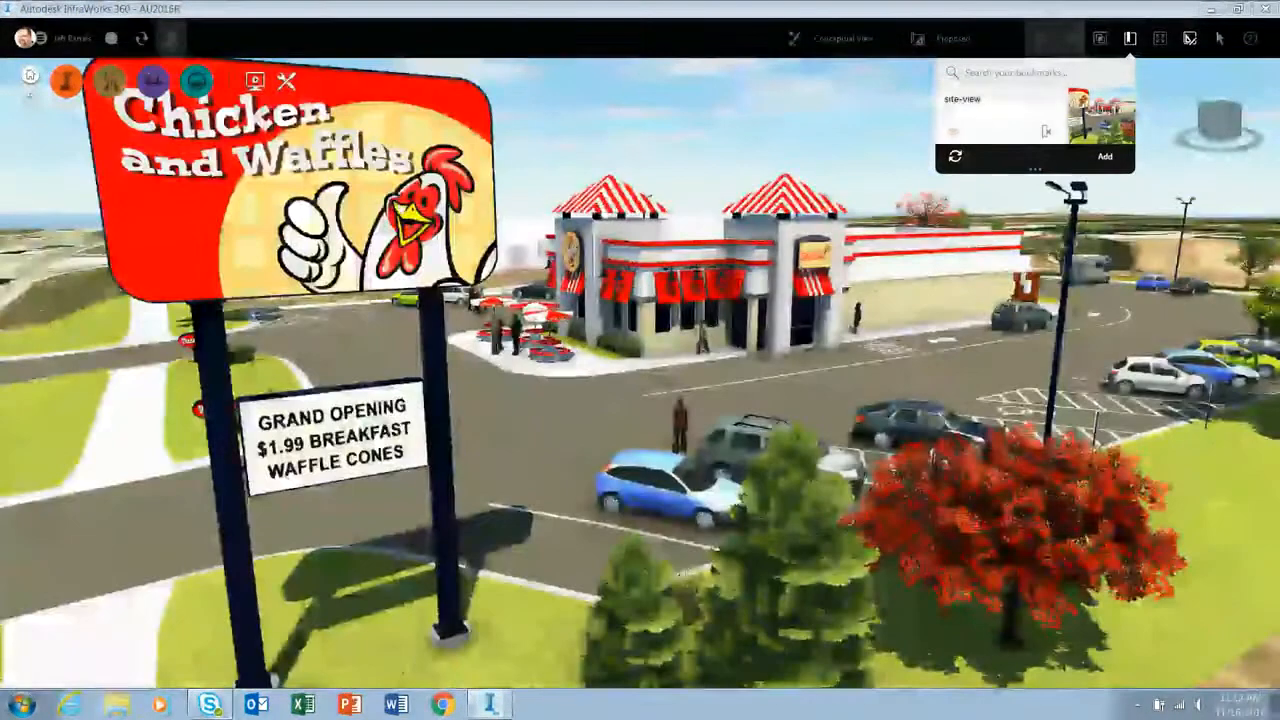
left_click(838, 132)
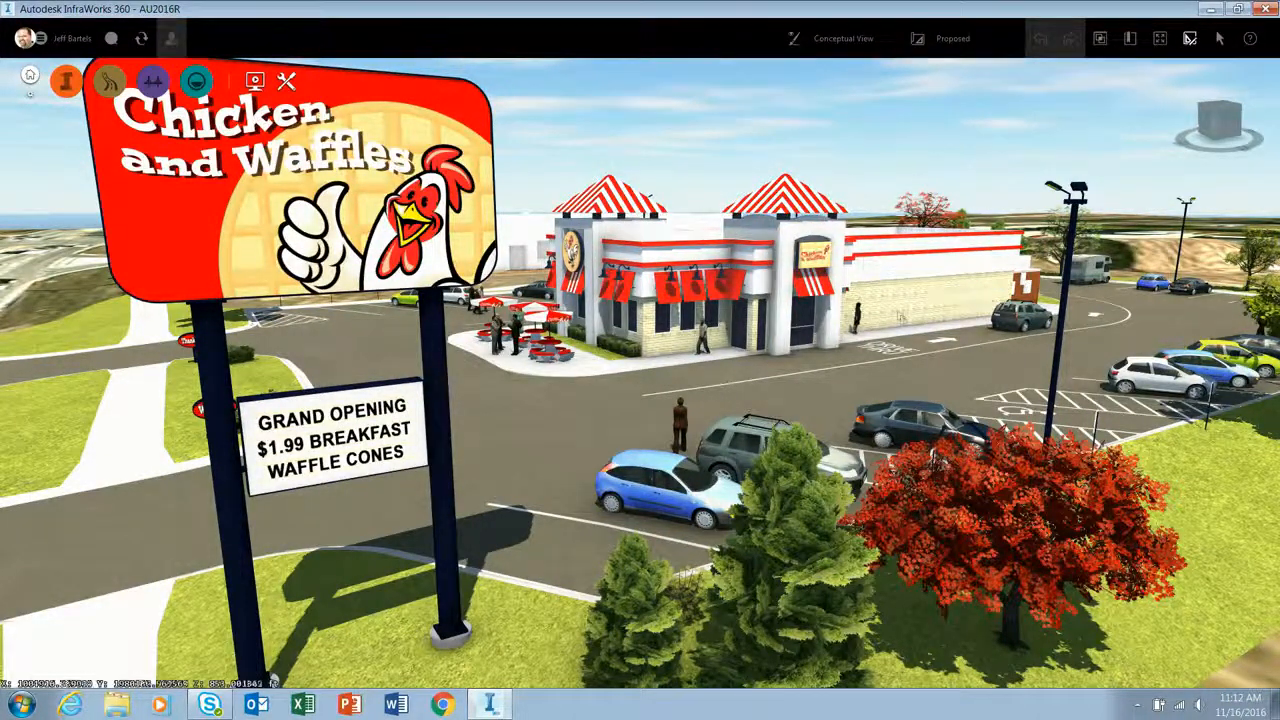
Start a 3D model export from a top-down view and define a bounding box extent around the restaurant site and adjoining road.
scroll(866, 360, "up", 2)
left_click_drag(866, 359, 845, 548)
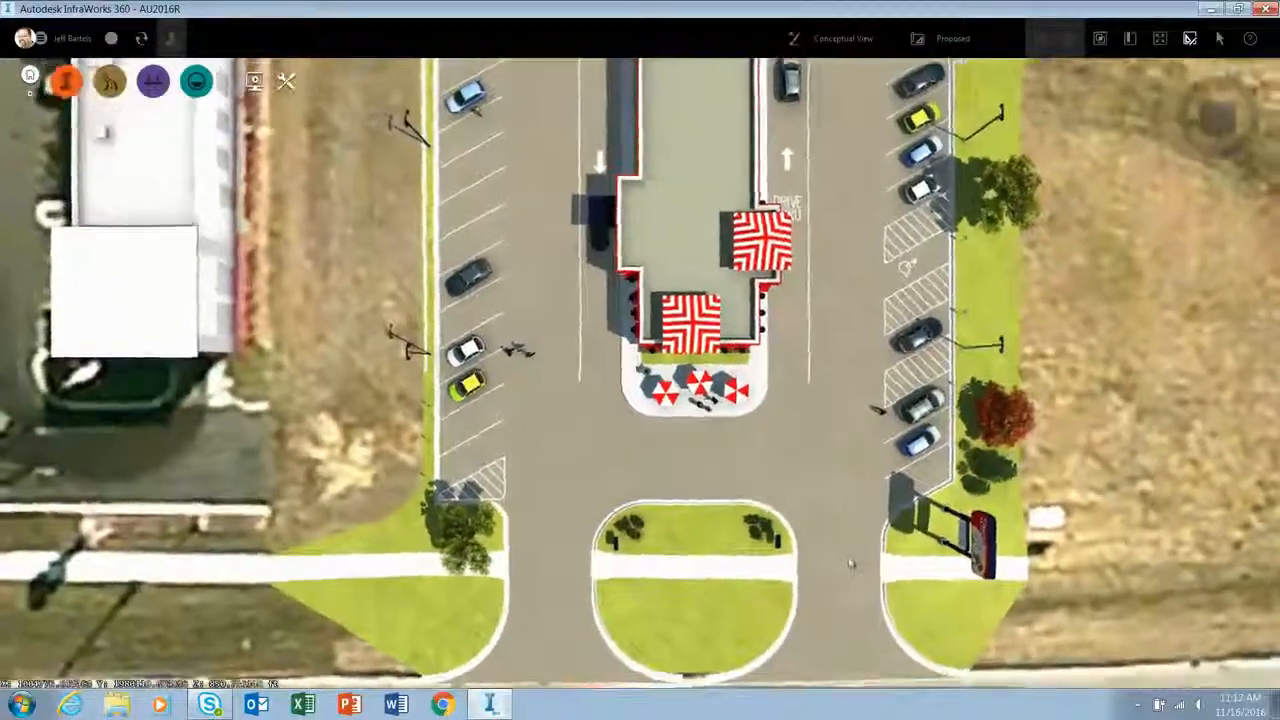
scroll(815, 408, "down", 5)
scroll(839, 323, "down", 5)
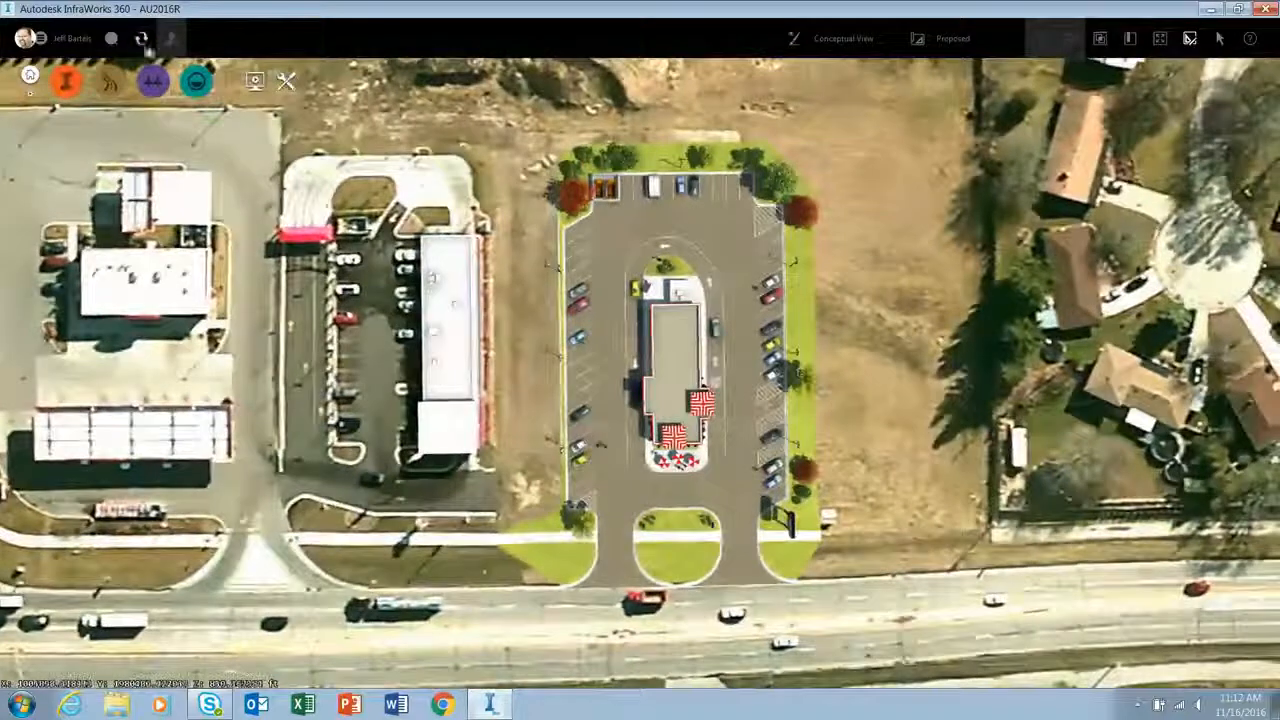
left_click(287, 82)
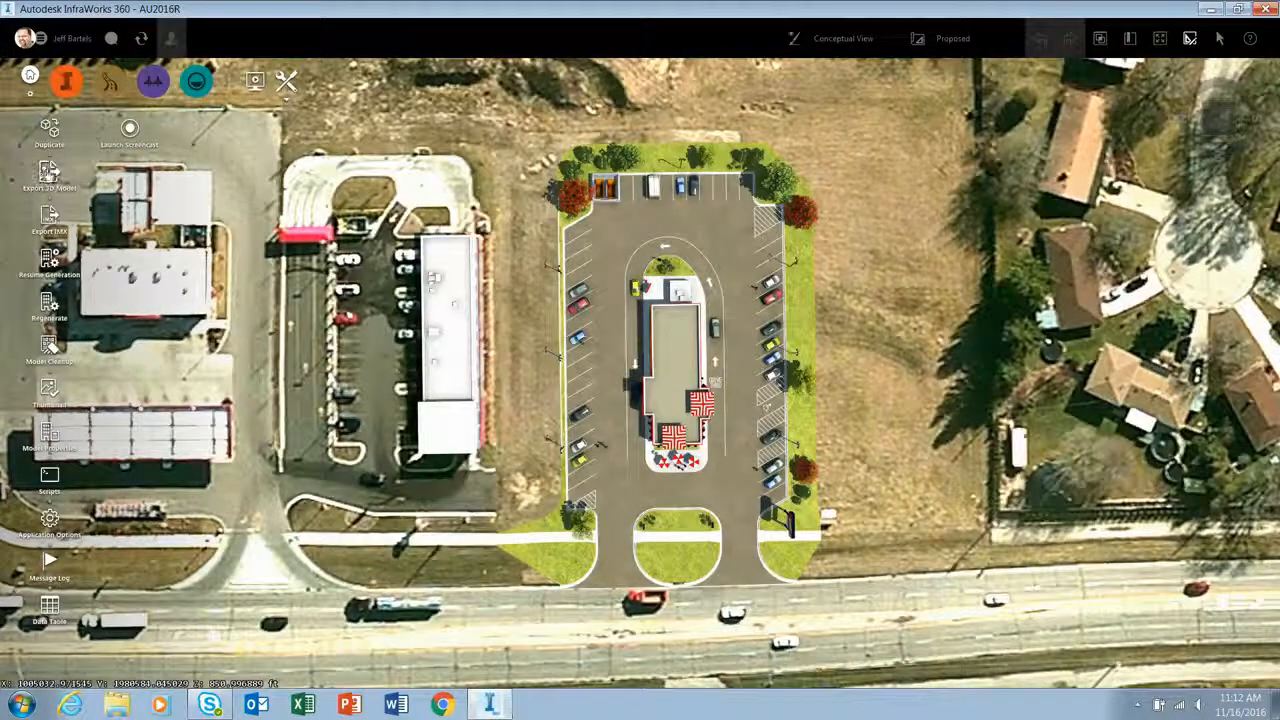
left_click(49, 176)
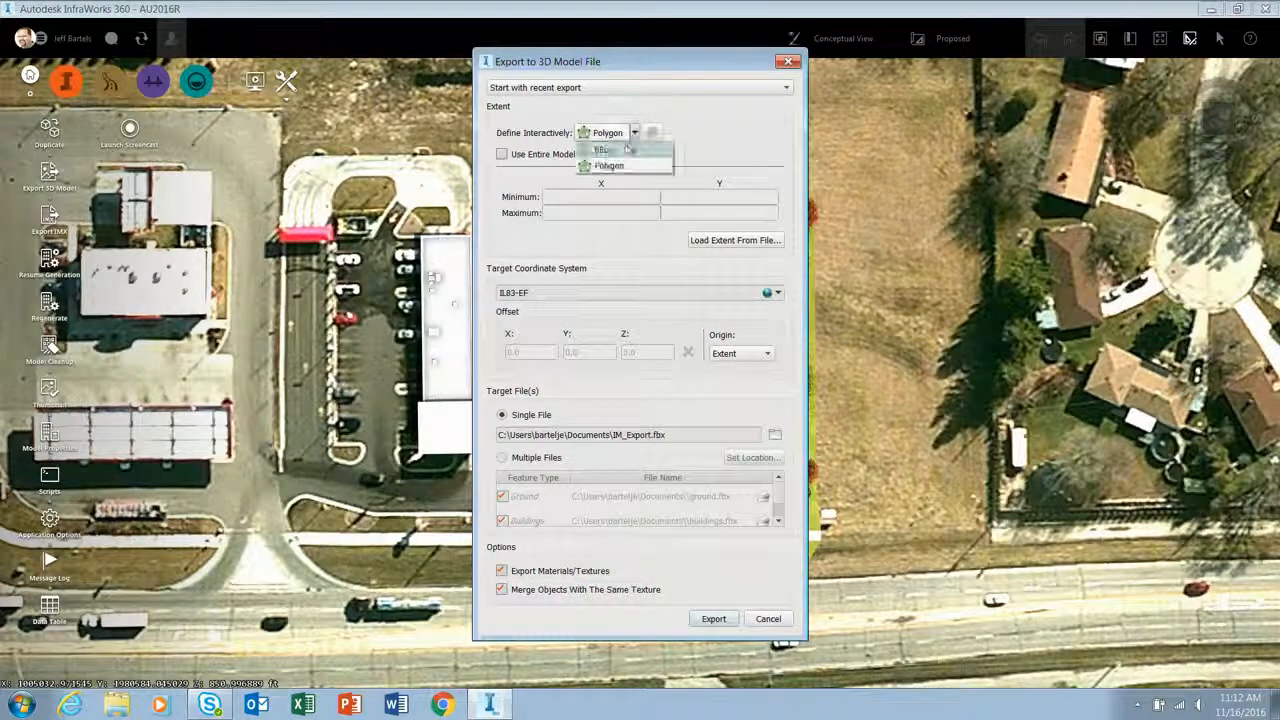
left_click(614, 150)
scroll(598, 240, "down", 2)
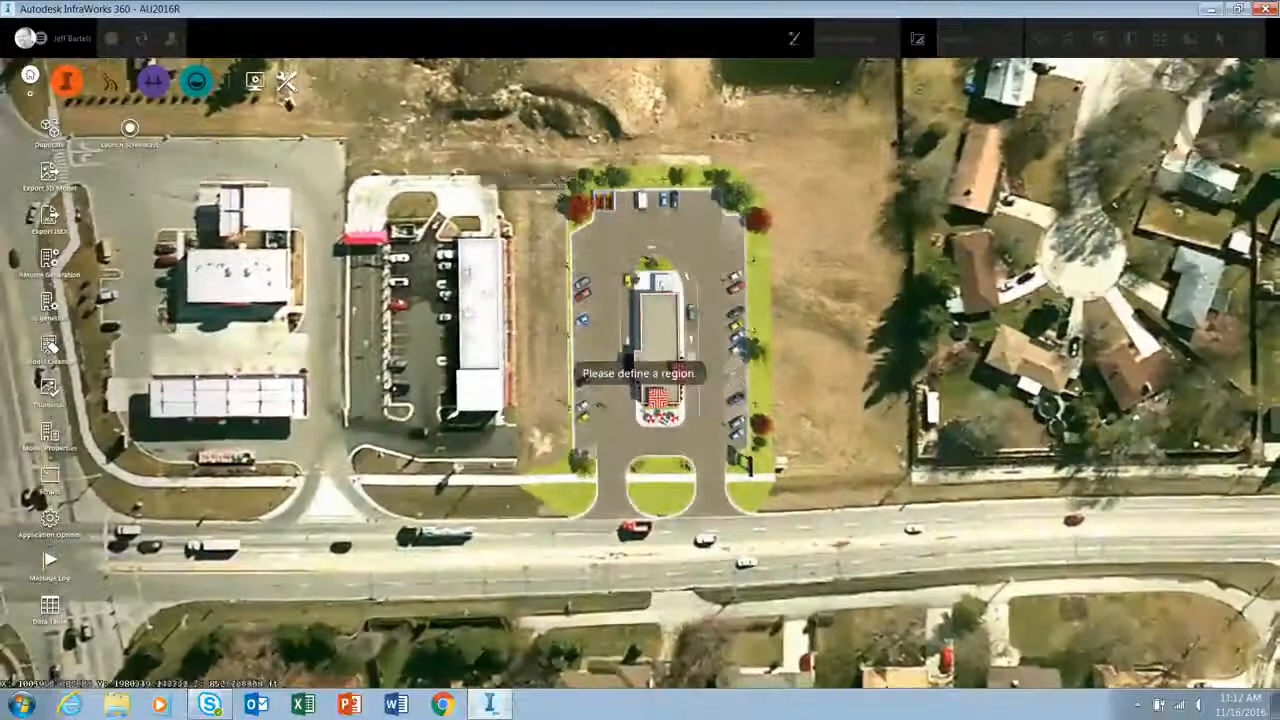
left_click(405, 93)
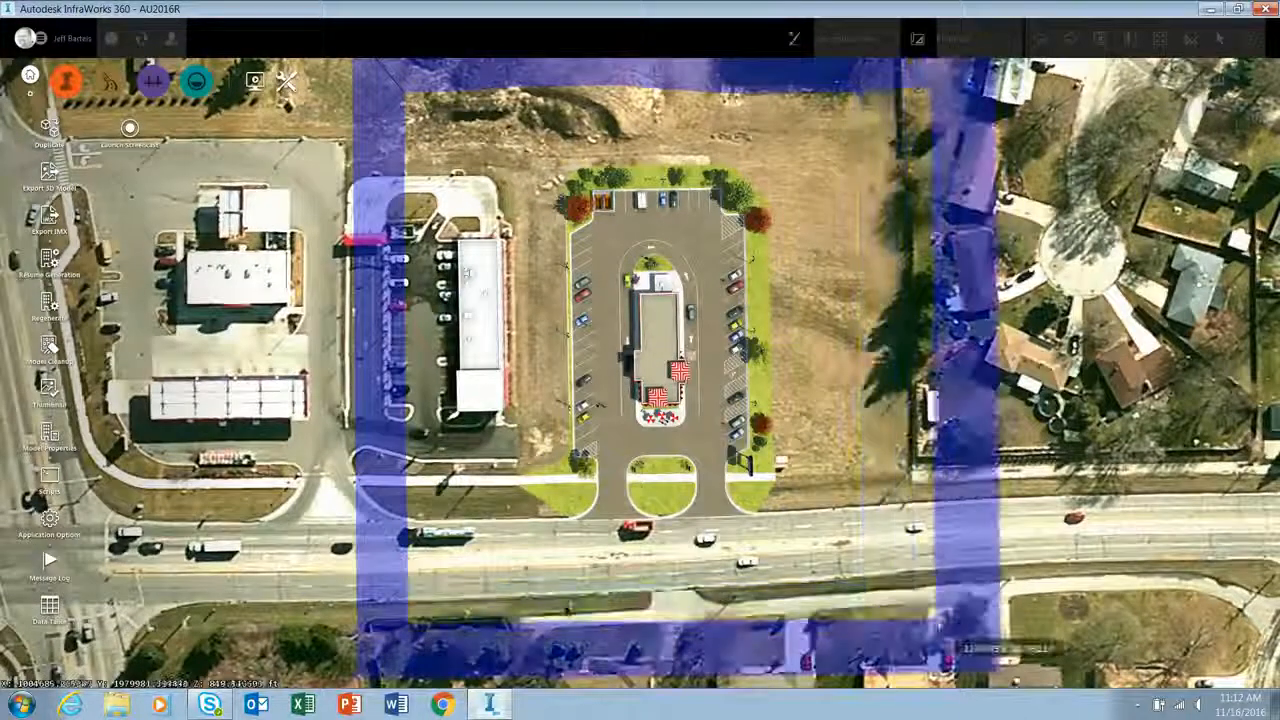
left_click(966, 619)
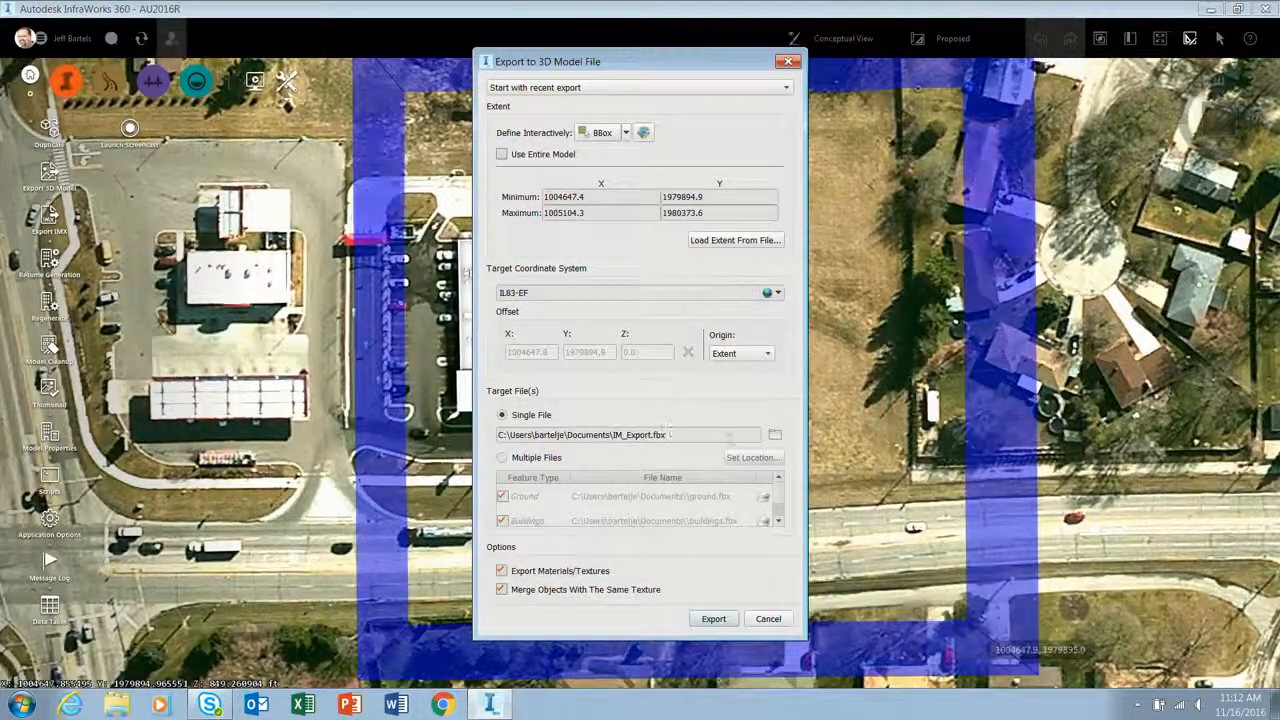
Set the single target file to siteplan.fbx in the AU2016 folder on the C drive and export, replacing the existing file.
left_click(775, 434)
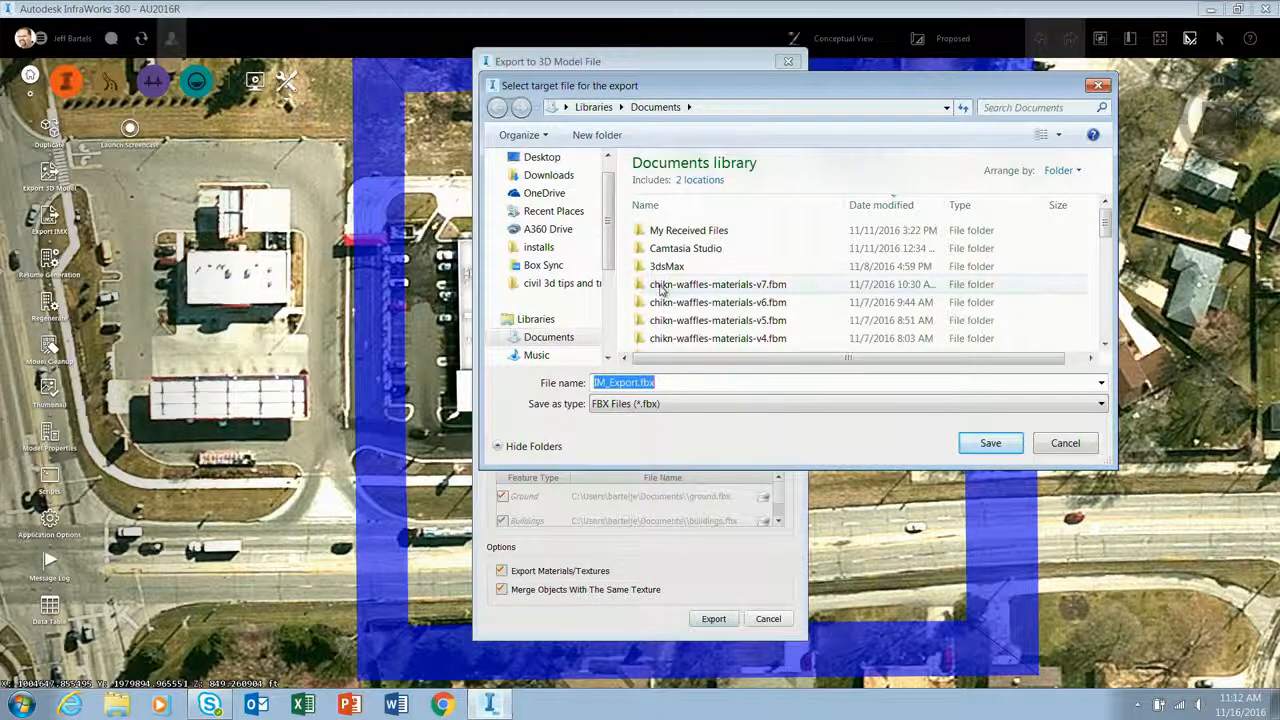
scroll(555, 280, "down", 3)
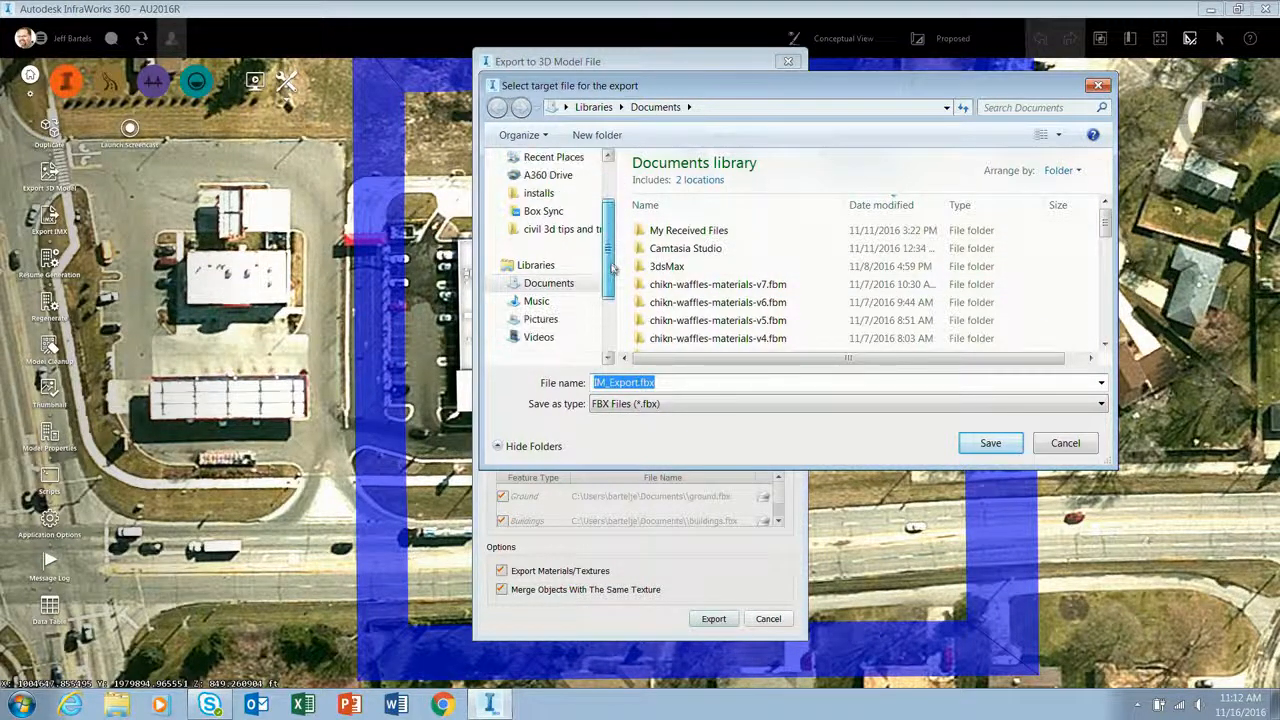
left_click(540, 319)
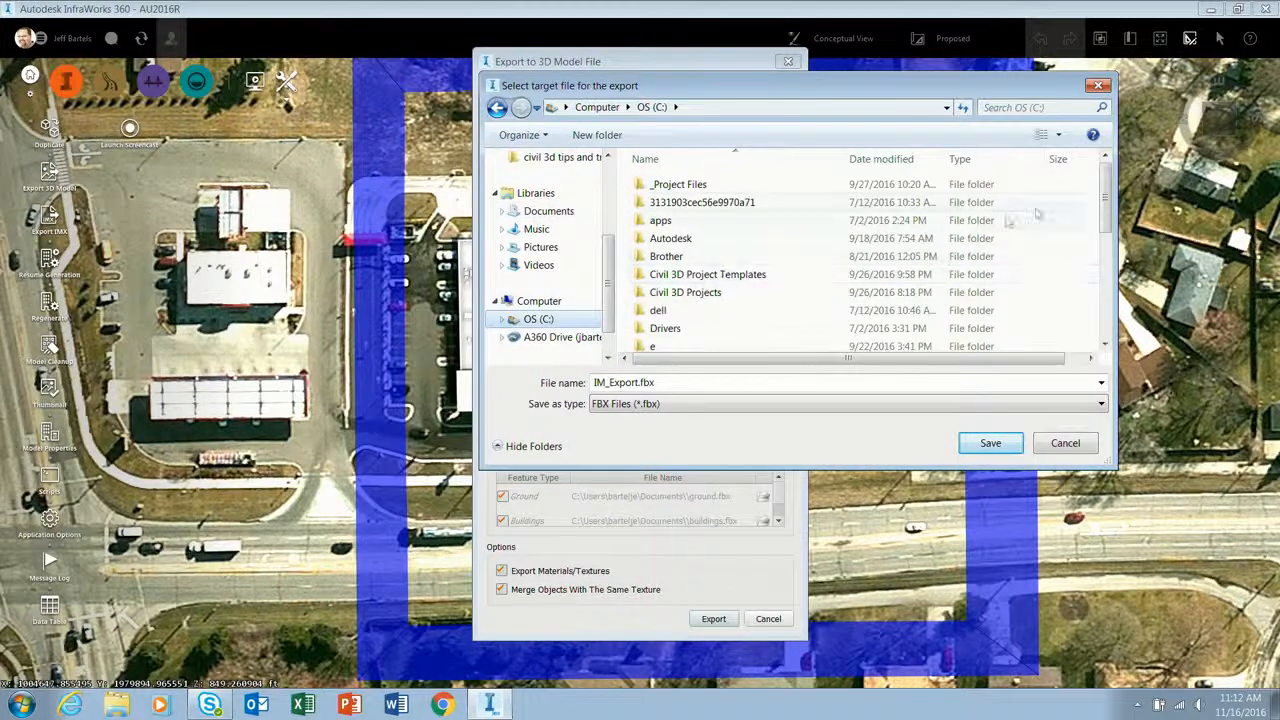
left_click_drag(1107, 200, 1107, 271)
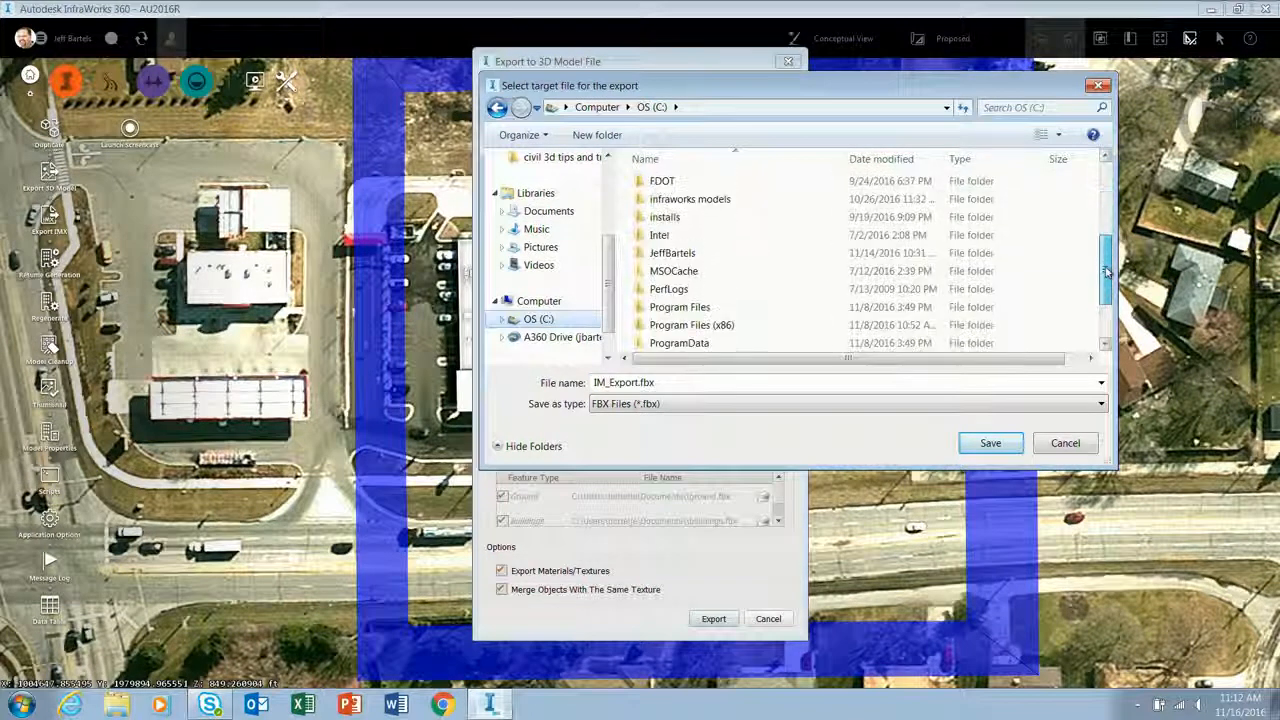
double_click(672, 253)
double_click(700, 182)
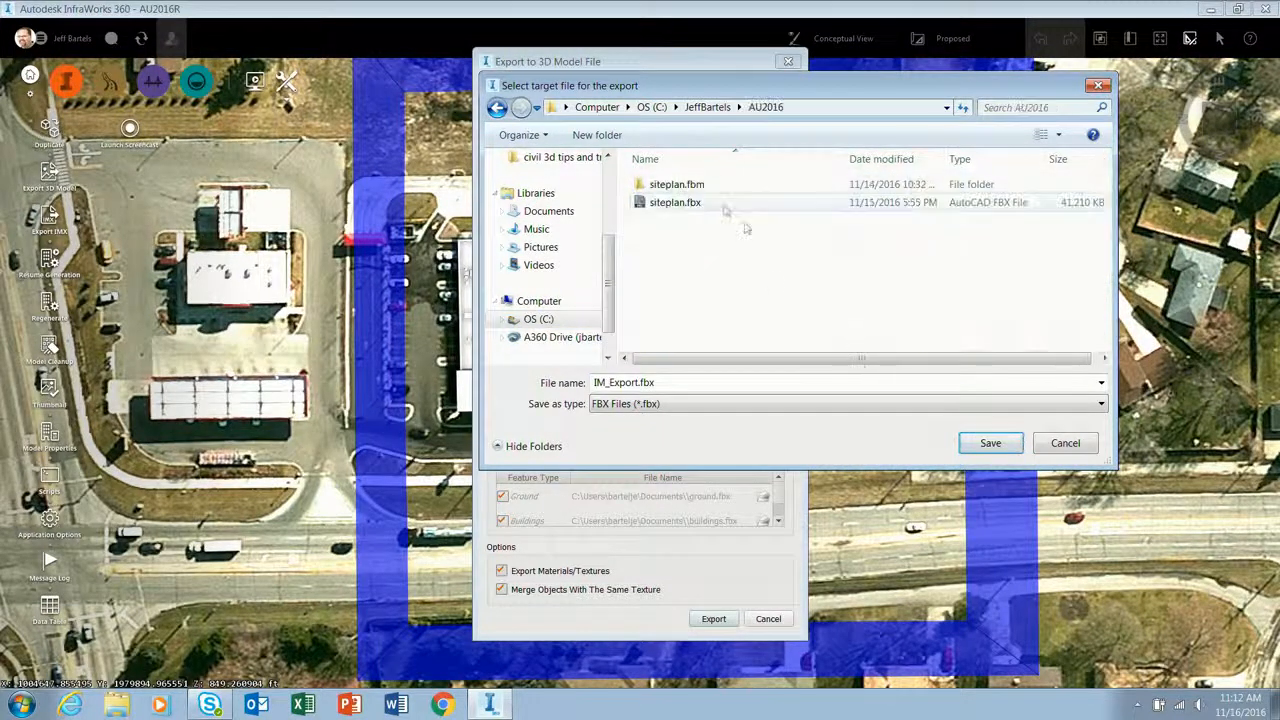
left_click(665, 203)
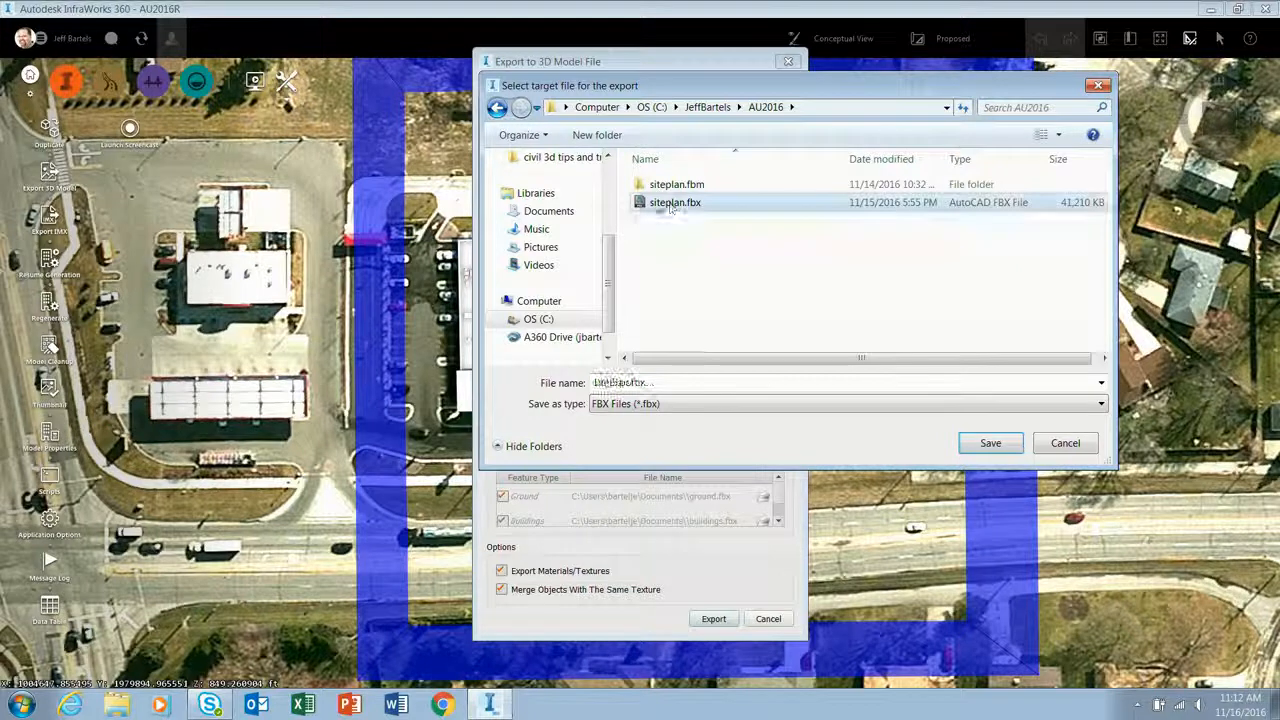
left_click(990, 443)
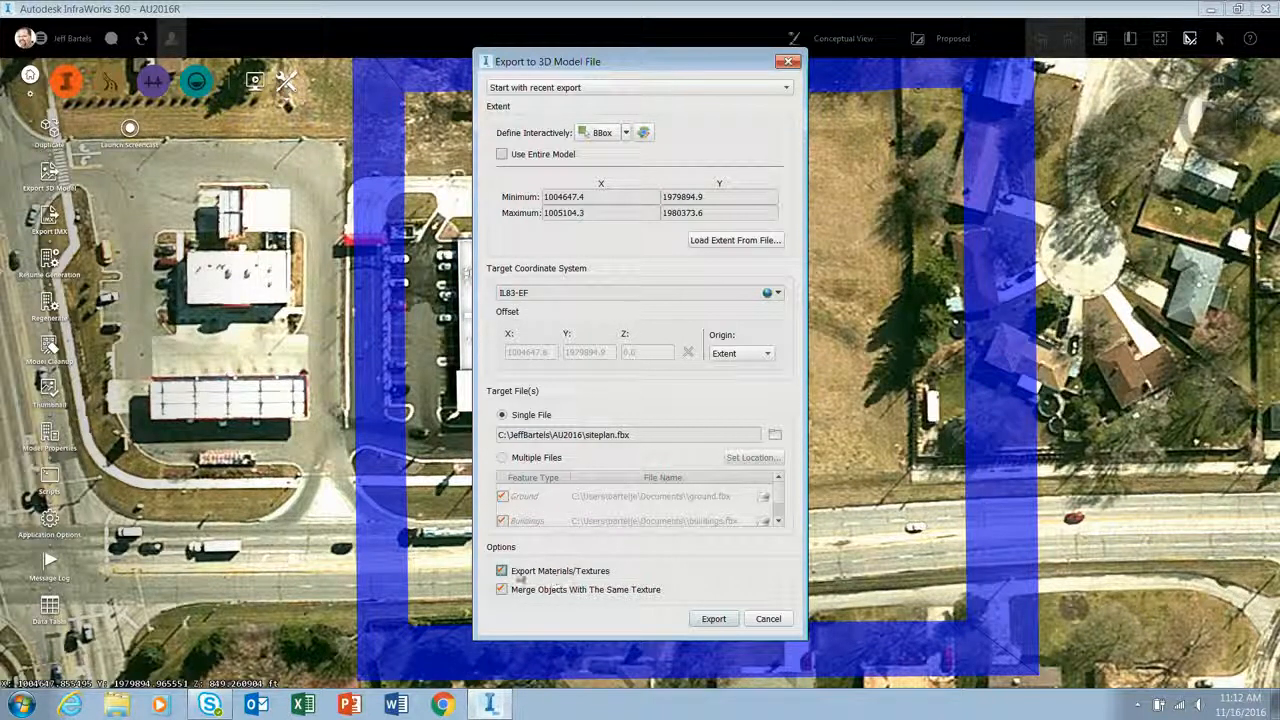
left_click(711, 618)
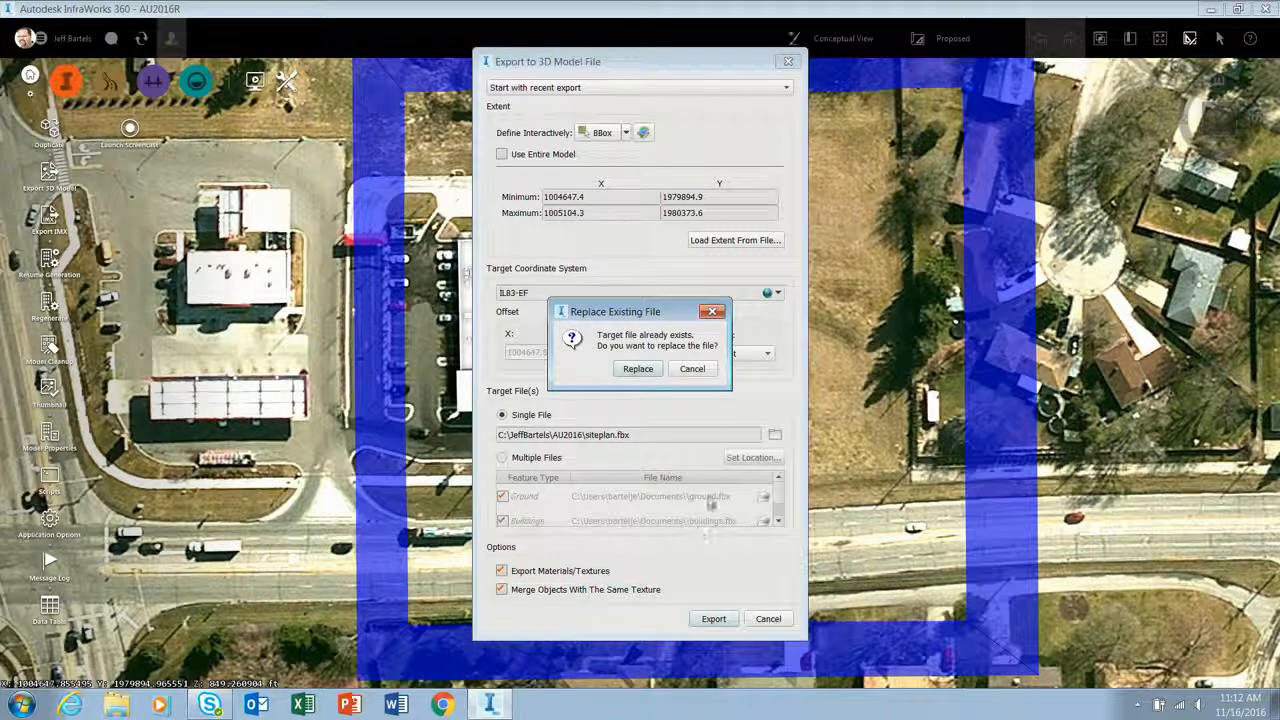
left_click(648, 372)
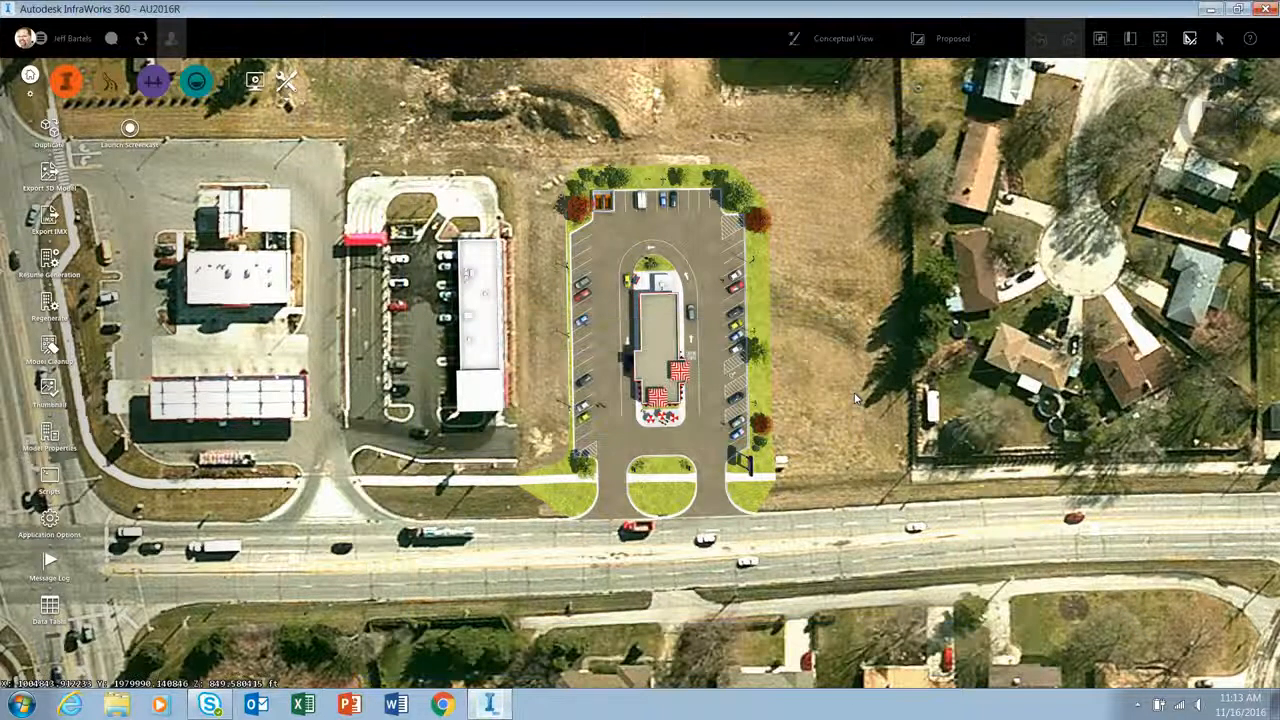
Close InfraWorks 360 and open siteplan.fbx from the AU2016 folder in Navisworks Manage 2017.
left_click(1262, 9)
double_click(924, 28)
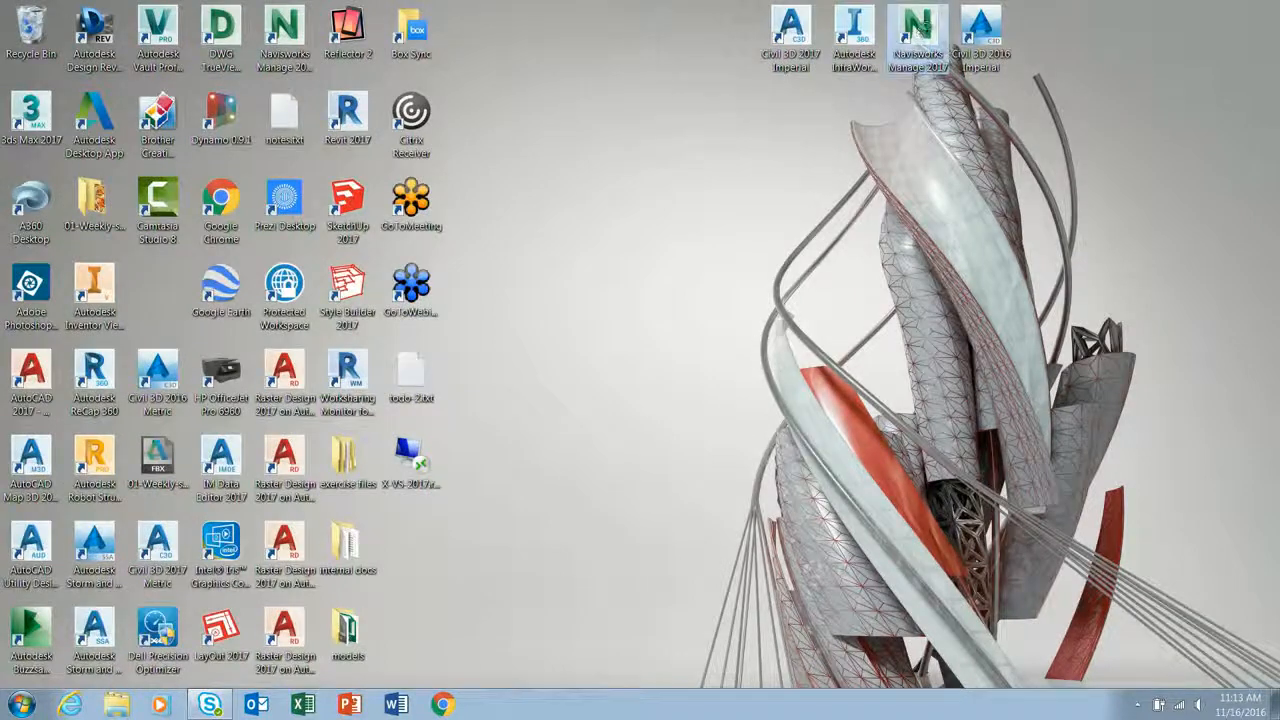
left_click(758, 353)
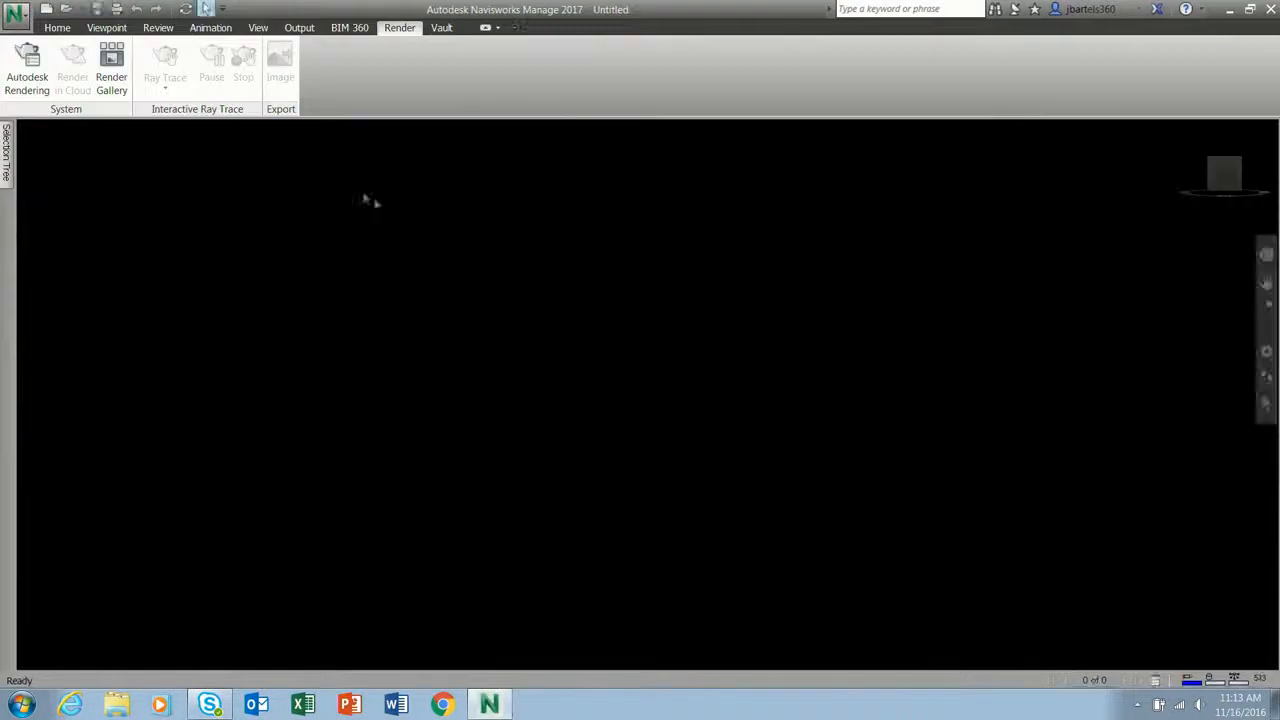
left_click(65, 9)
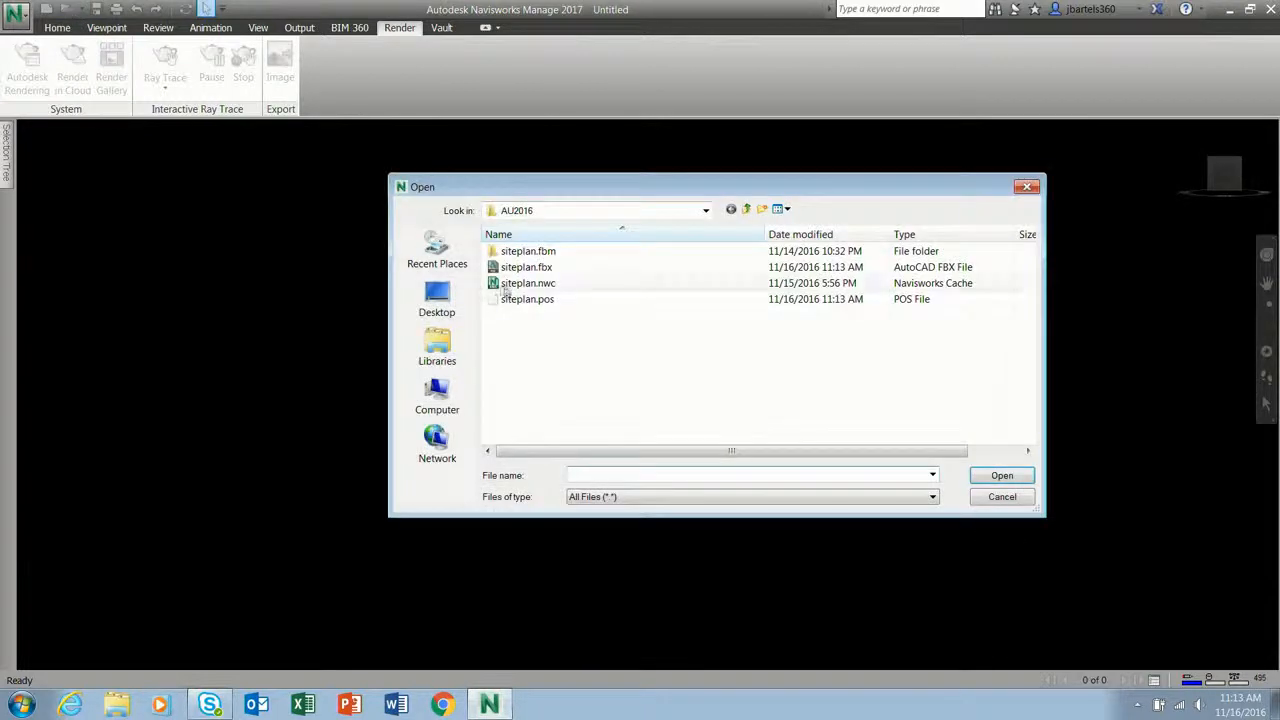
left_click(527, 267)
left_click(1002, 475)
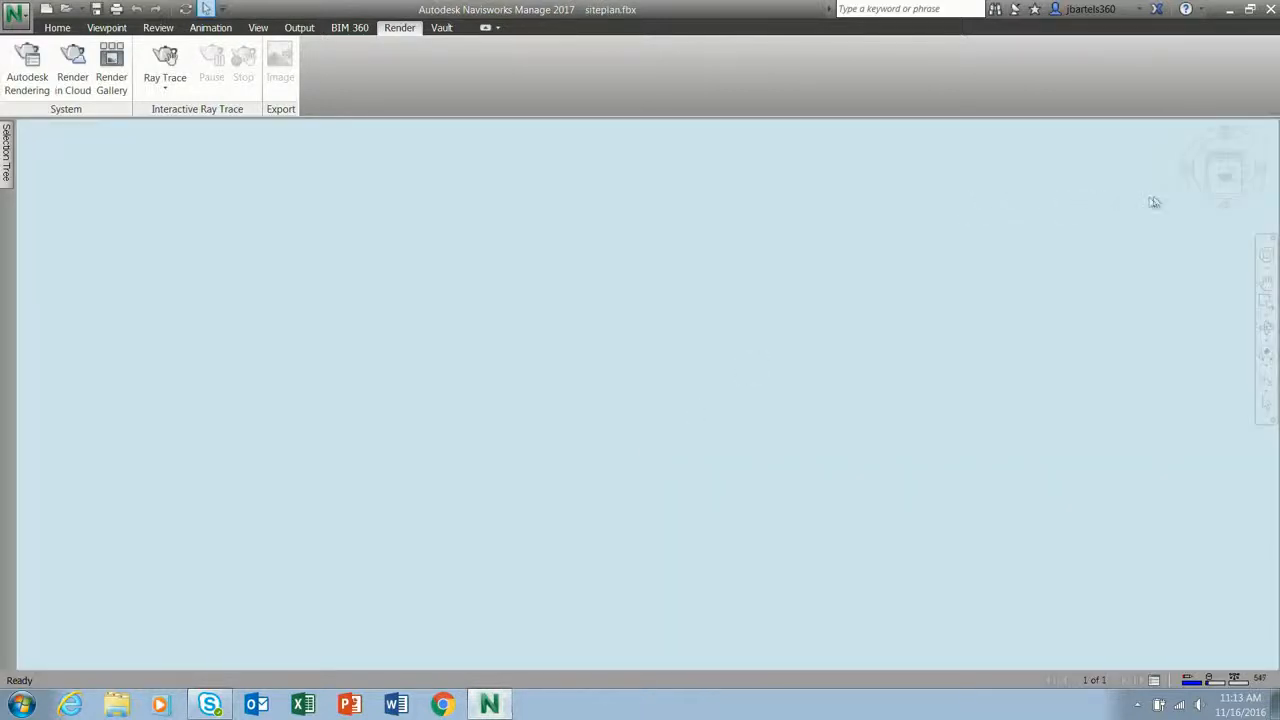
Examine the imported site from the top and in a close perspective of the restaurant's outdoor seating corner.
left_click(1225, 175)
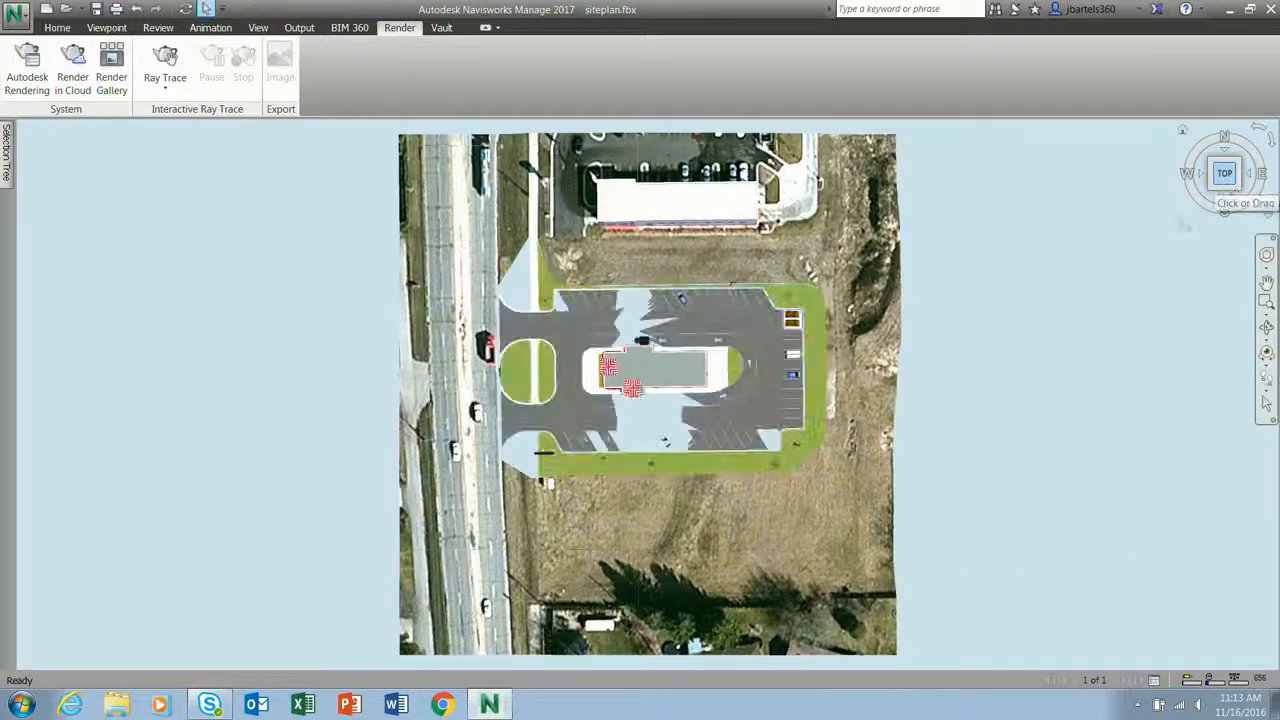
left_click(1267, 327)
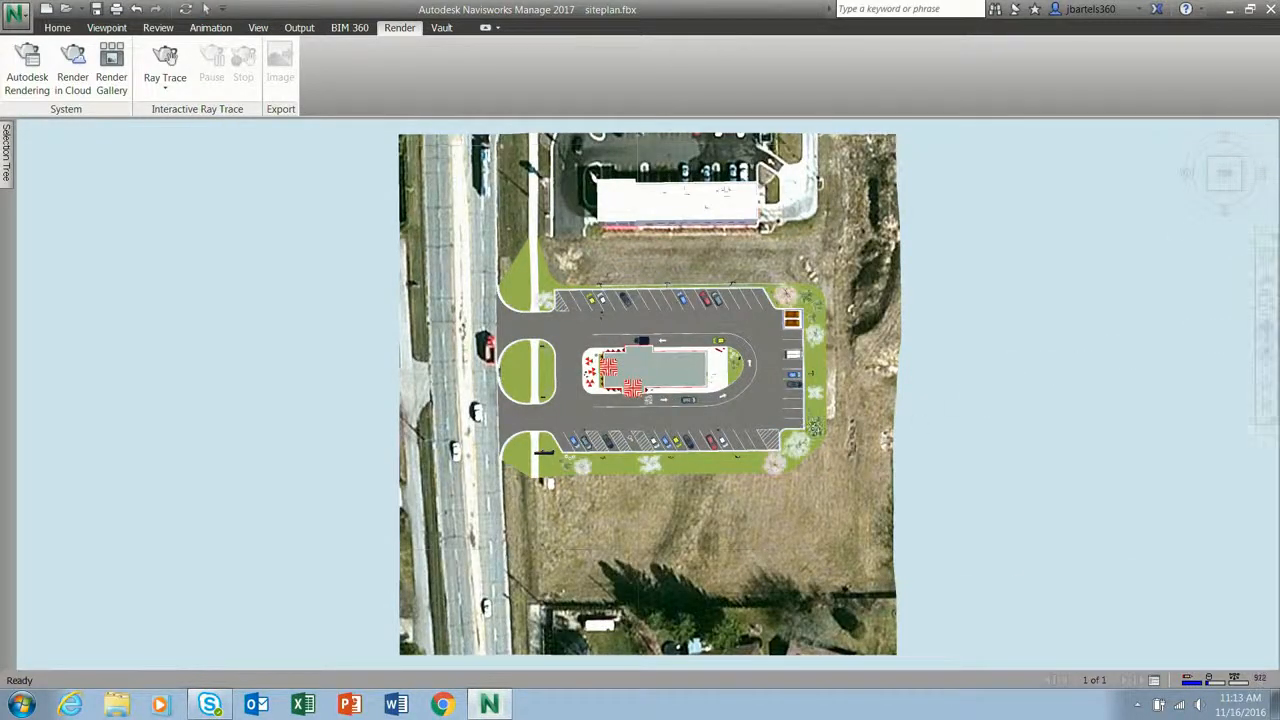
left_click_drag(718, 436, 978, 327)
scroll(672, 478, "up", 10)
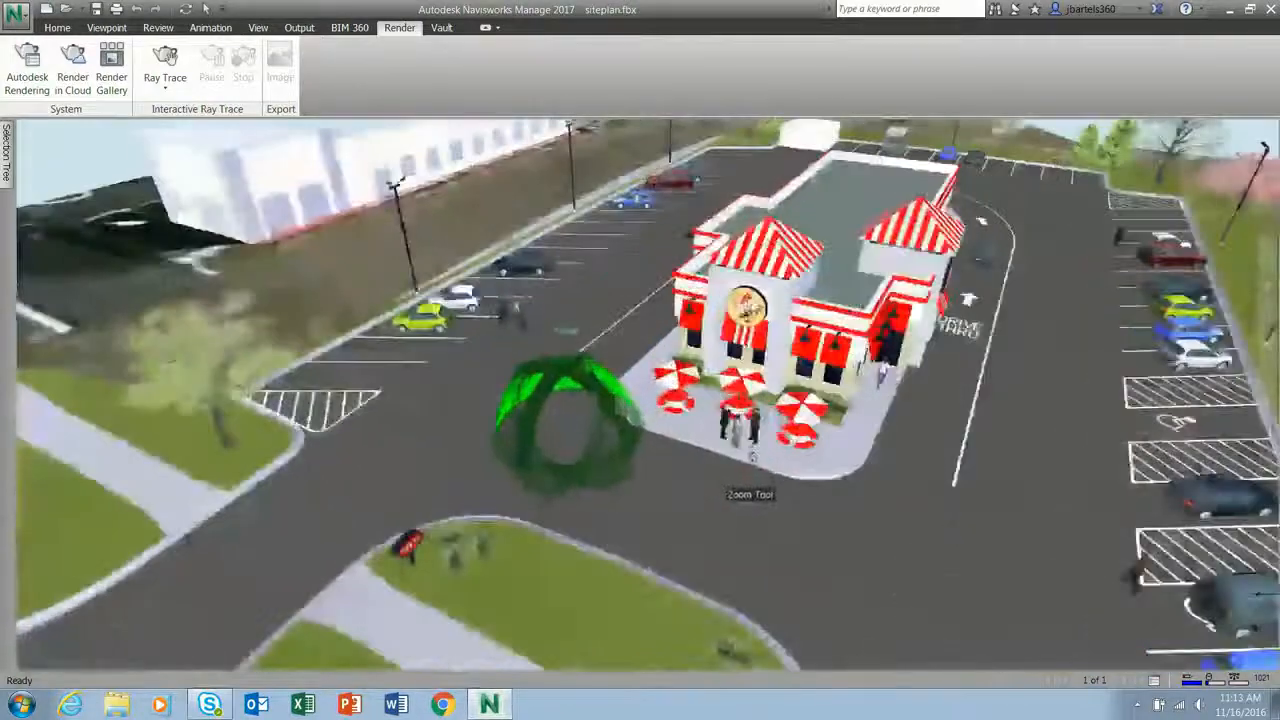
left_click_drag(752, 457, 768, 390)
middle_click_drag(840, 455, 775, 506)
scroll(771, 507, "up", 3)
scroll(771, 507, "up", 5)
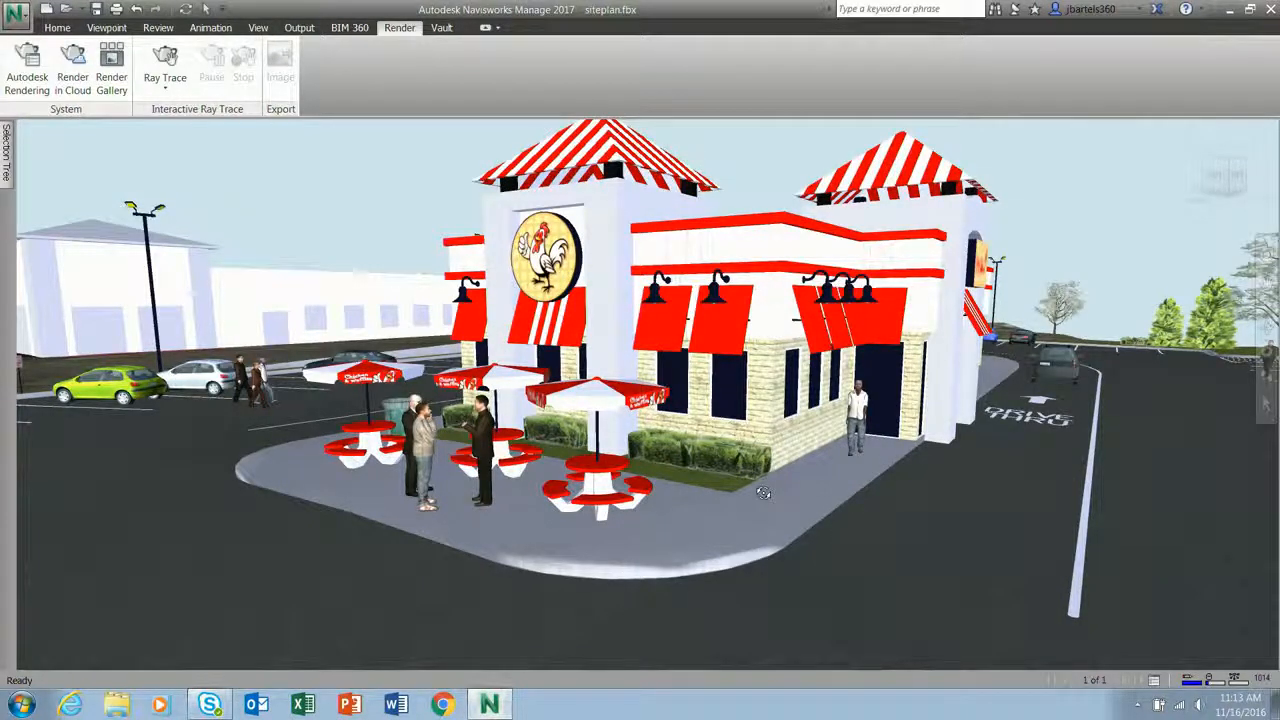
Try Render in Cloud settings for the current view with Stereo Panorama output, Final quality and another width, and dismiss them without rendering.
left_click(75, 57)
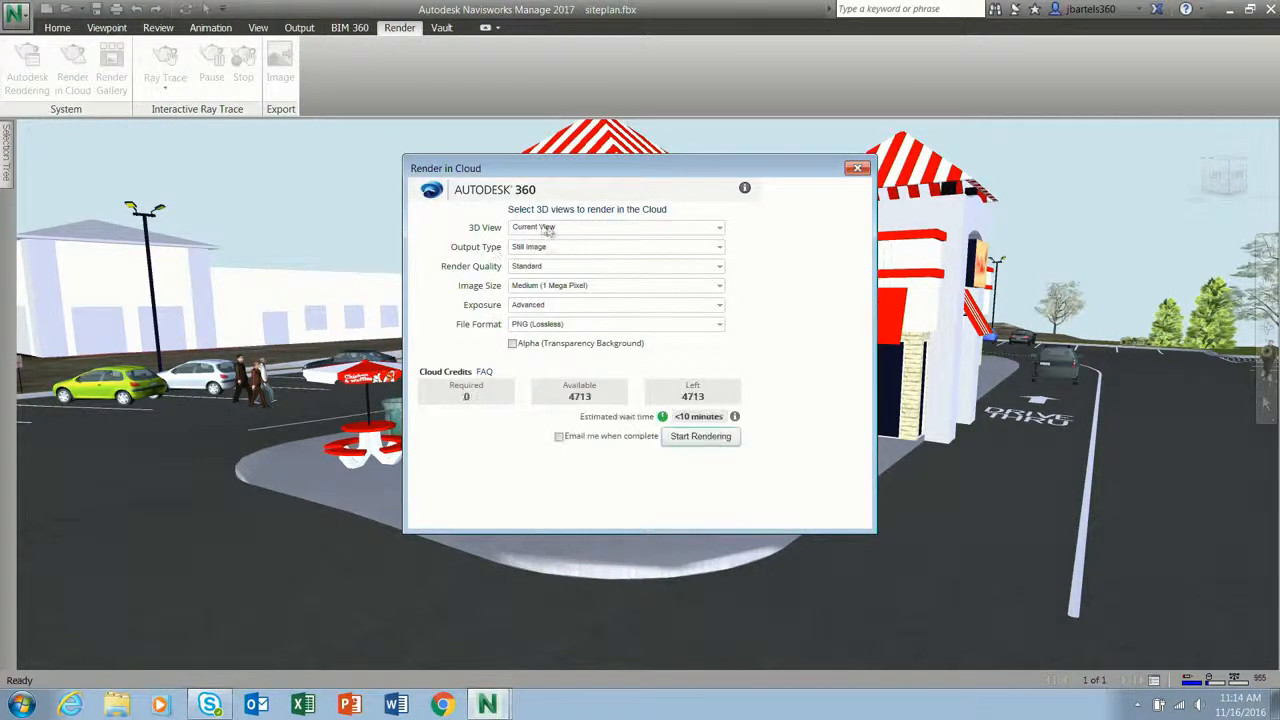
left_click(540, 249)
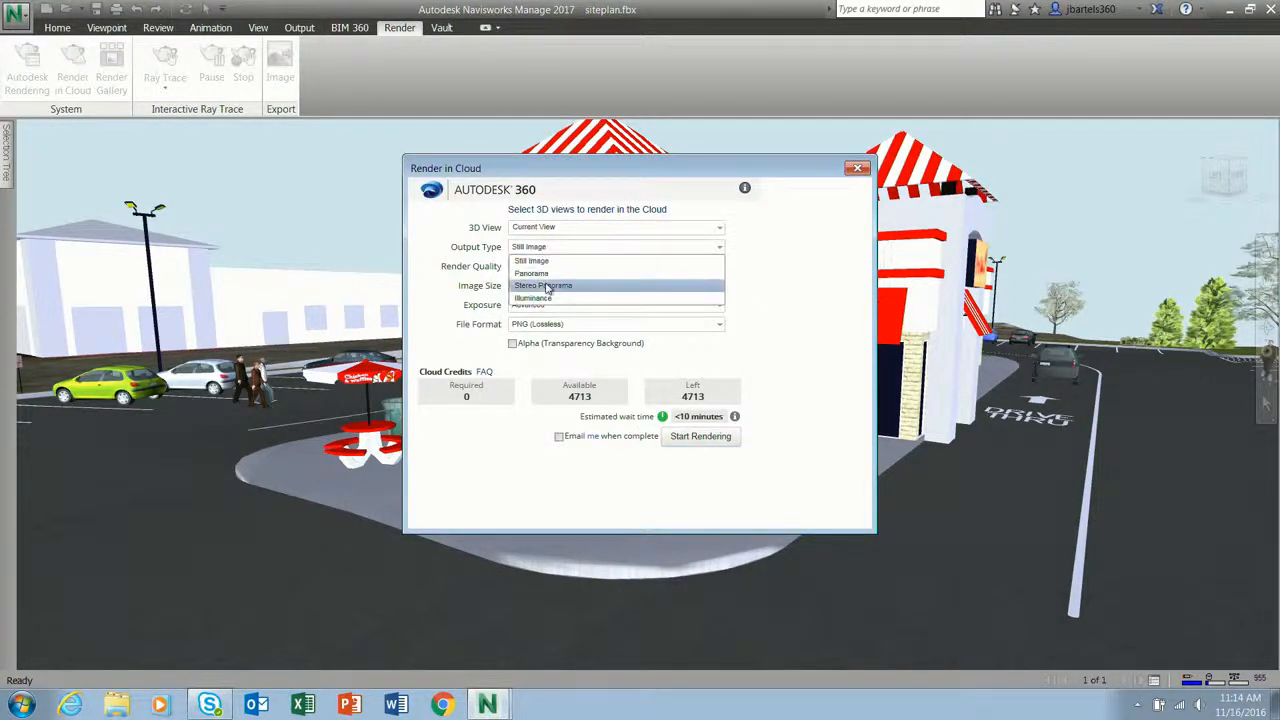
left_click(547, 289)
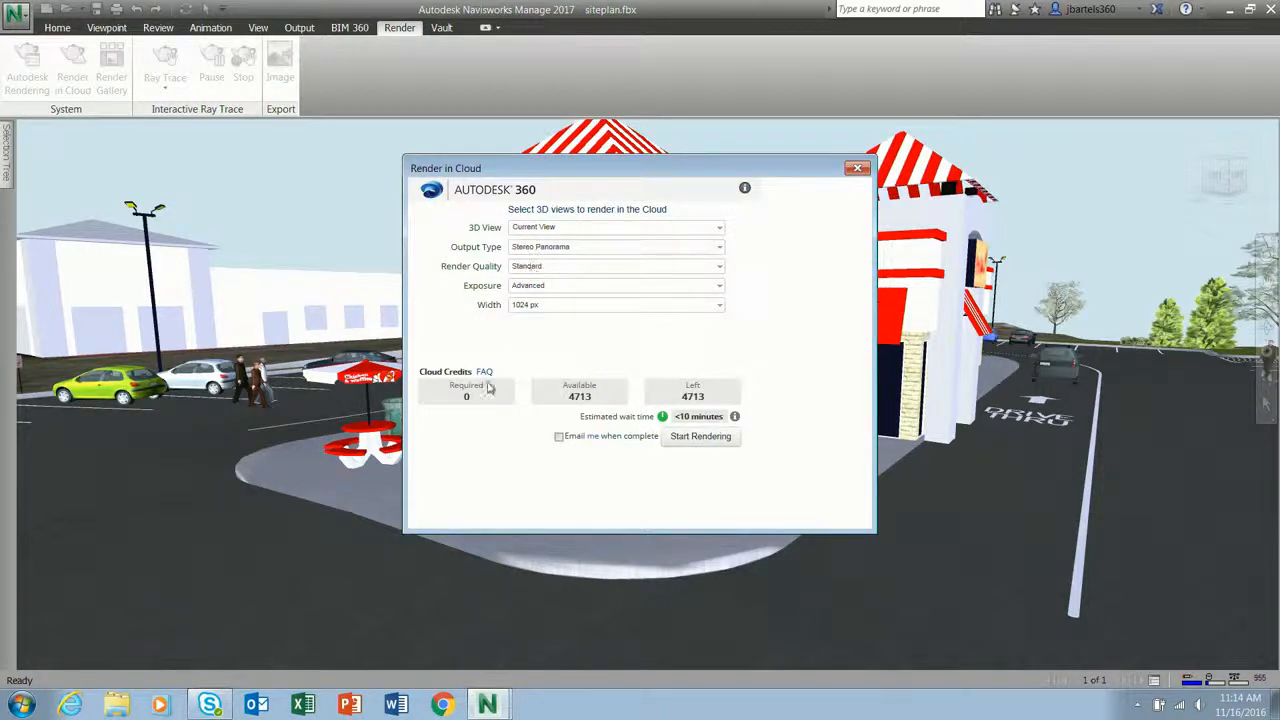
left_click(545, 267)
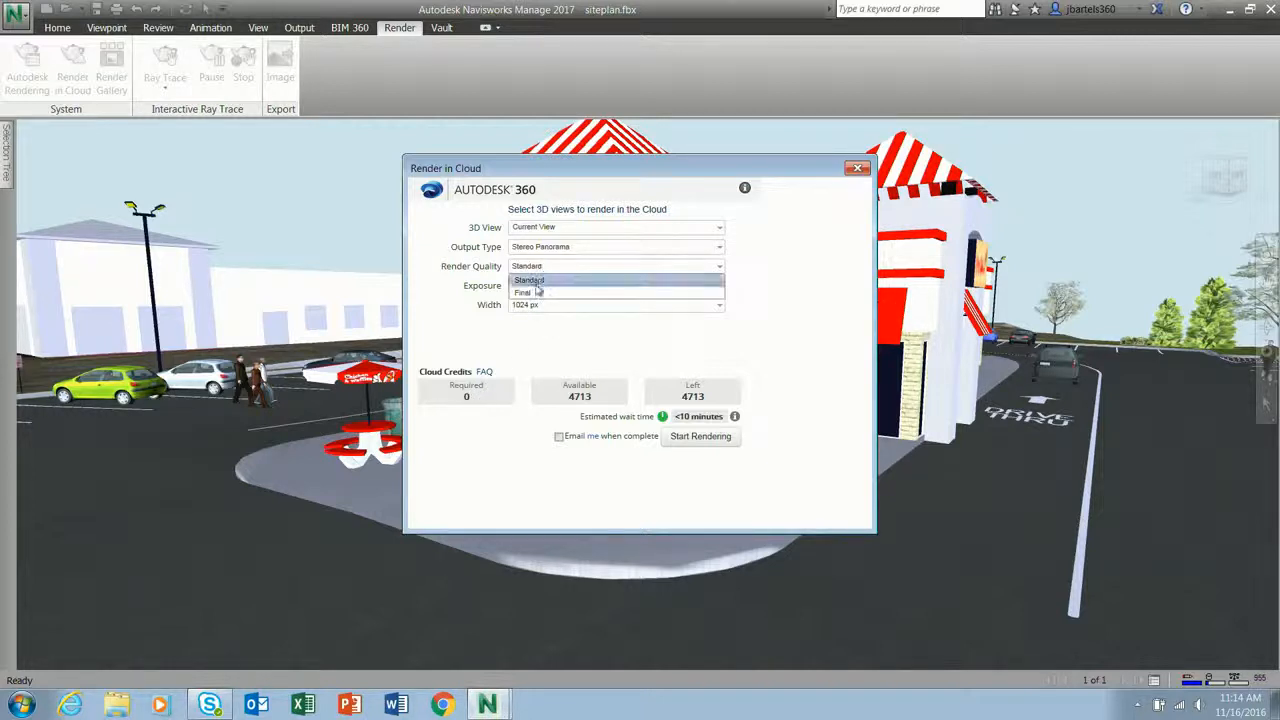
left_click(521, 289)
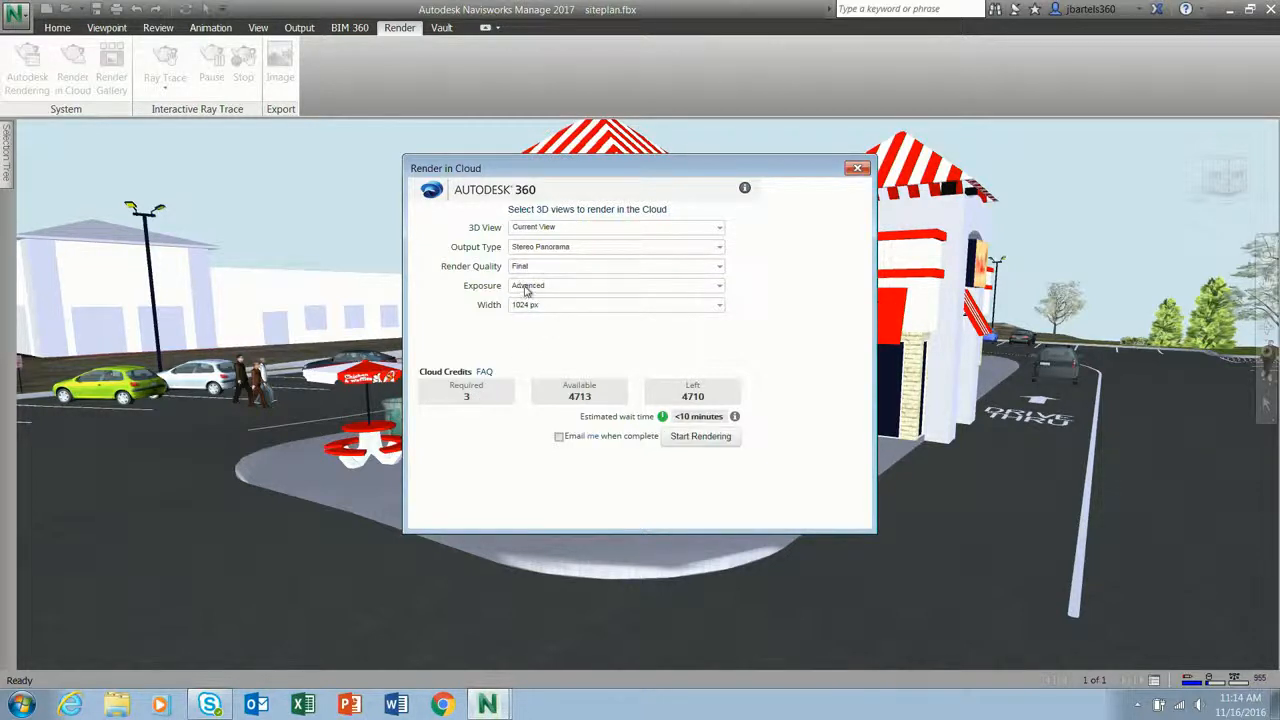
left_click(526, 305)
left_click(528, 357)
left_click(857, 168)
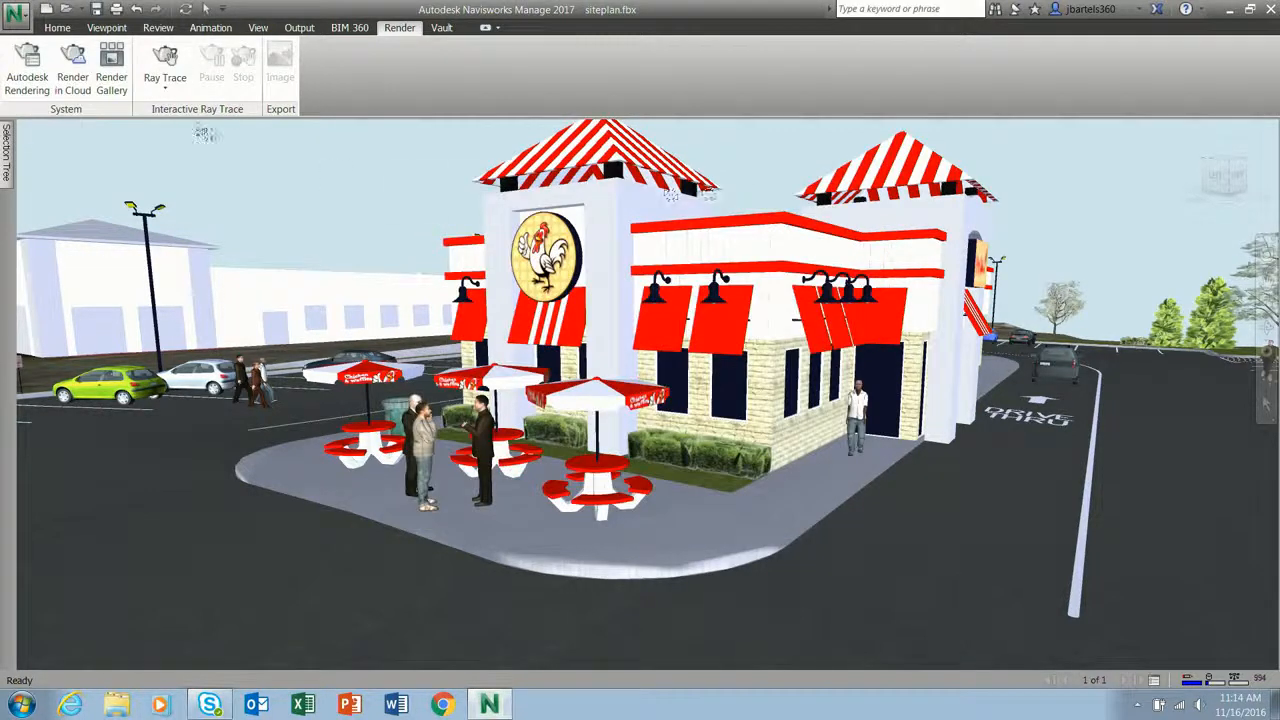
Open the online Render Gallery and sign in with the saved account username and password.
left_click(111, 62)
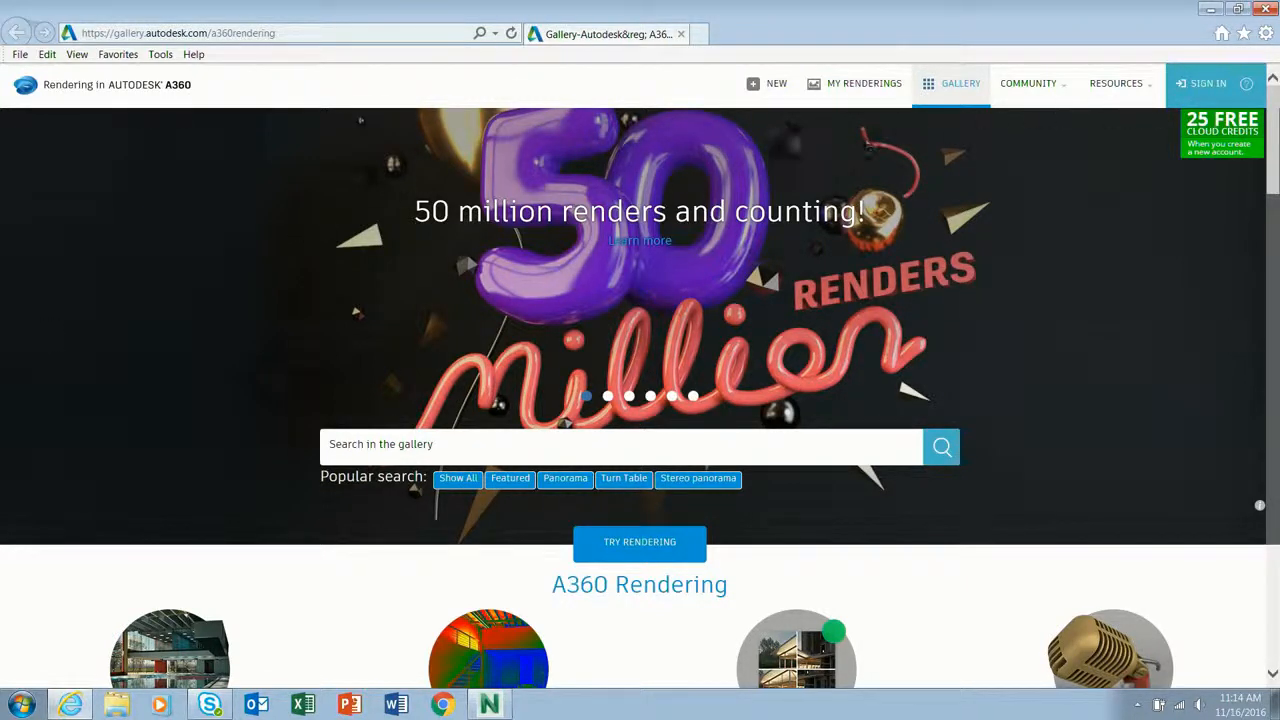
left_click(1208, 83)
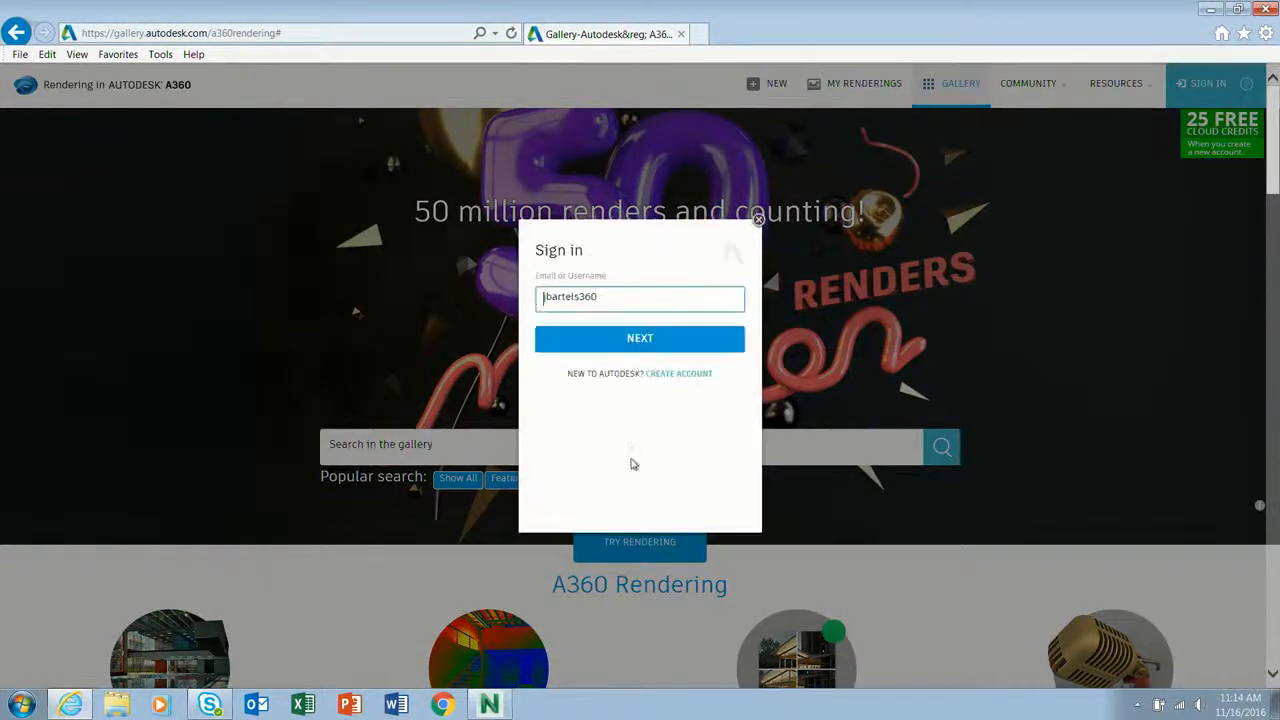
left_click(640, 337)
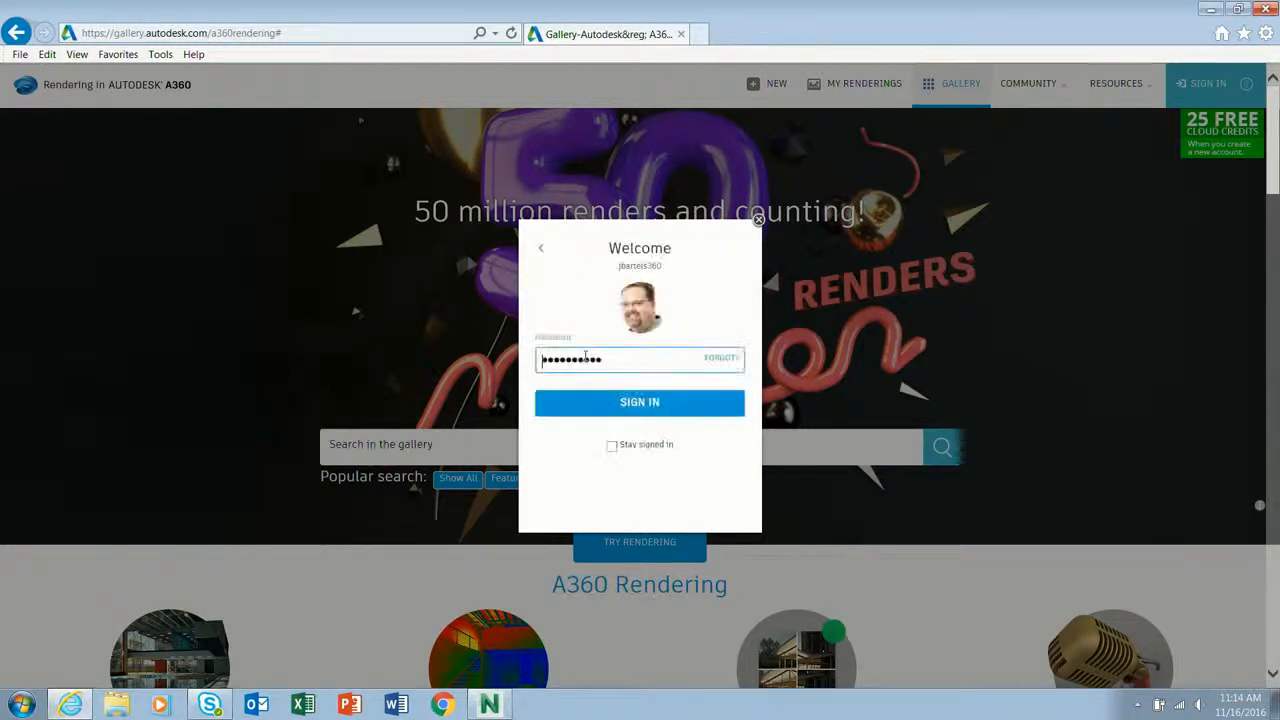
left_click(621, 402)
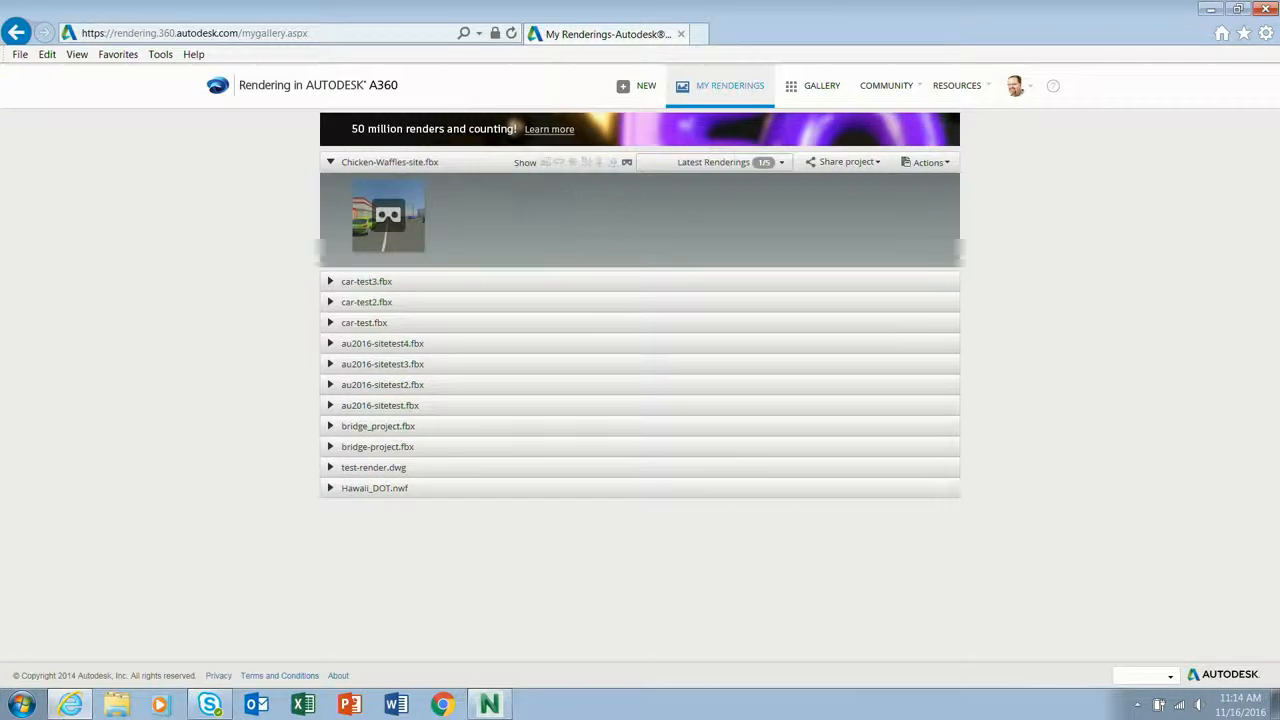
Show all renderings of Chicken-Waffles-site.fbx and look around the third stereo panorama from the site entrance to the restaurant.
left_click(781, 162)
left_click(700, 198)
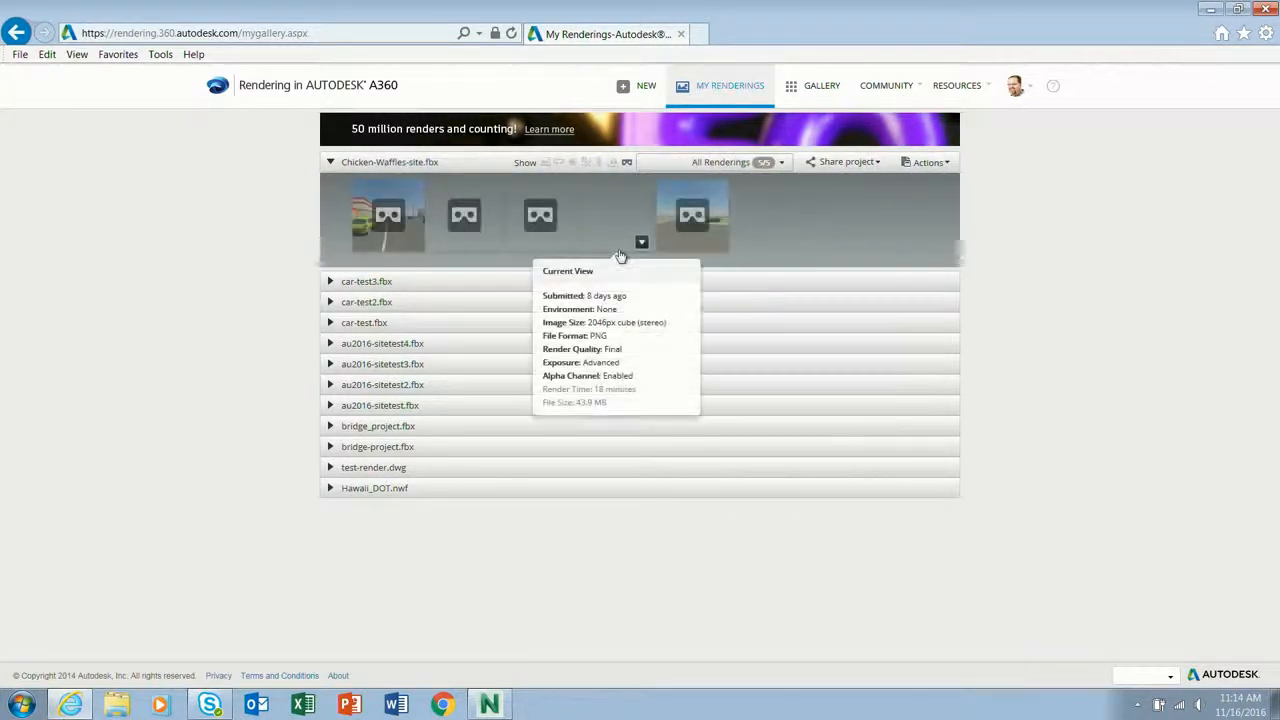
mouse_move(537, 215)
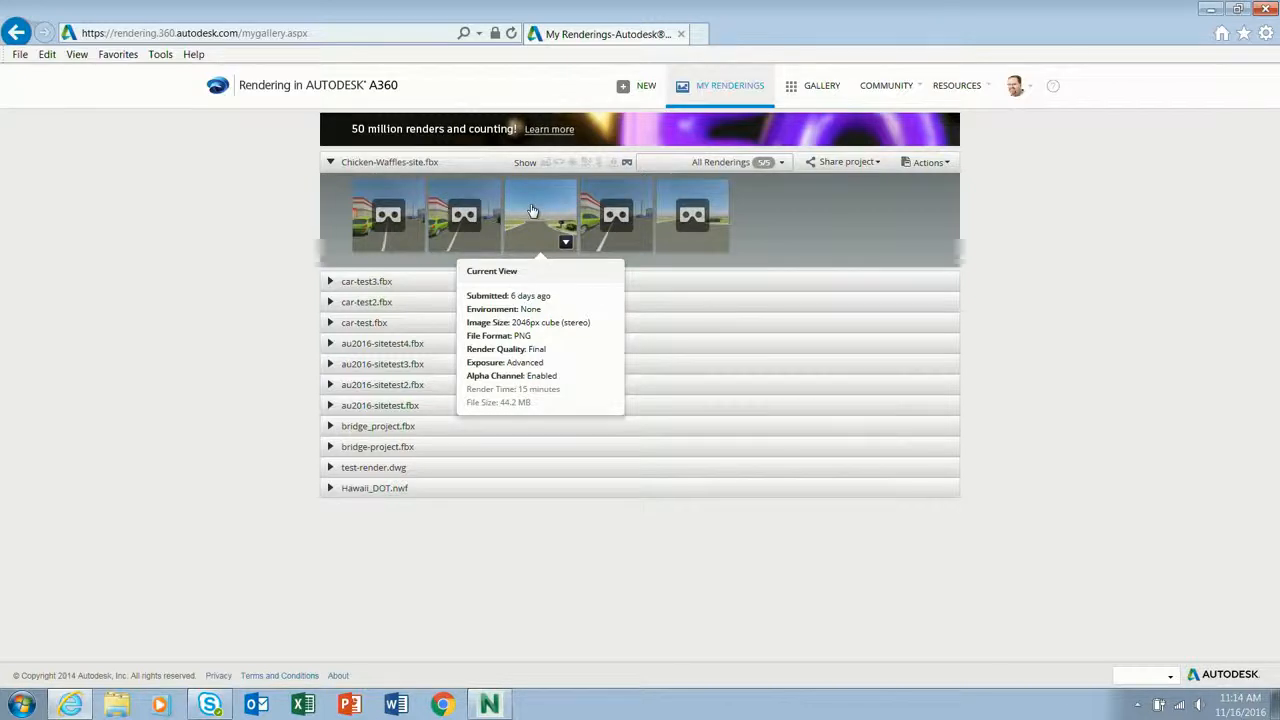
left_click(533, 211)
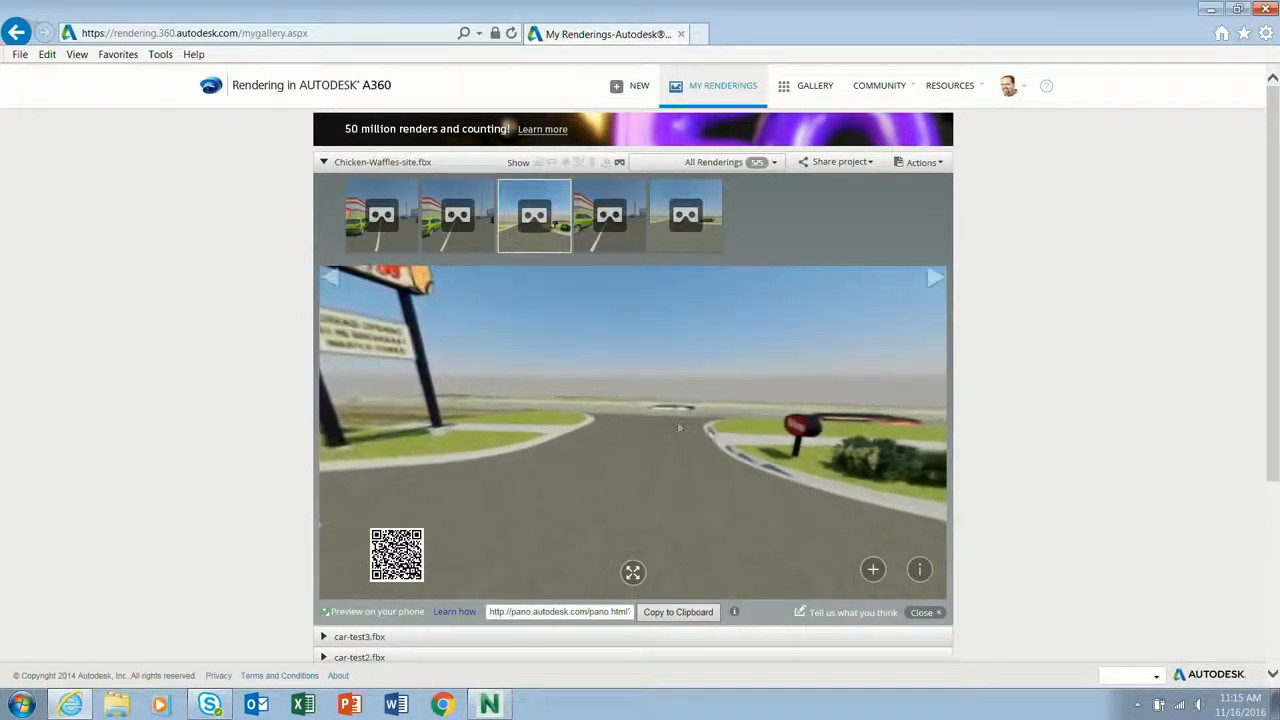
left_click_drag(680, 426, 420, 425)
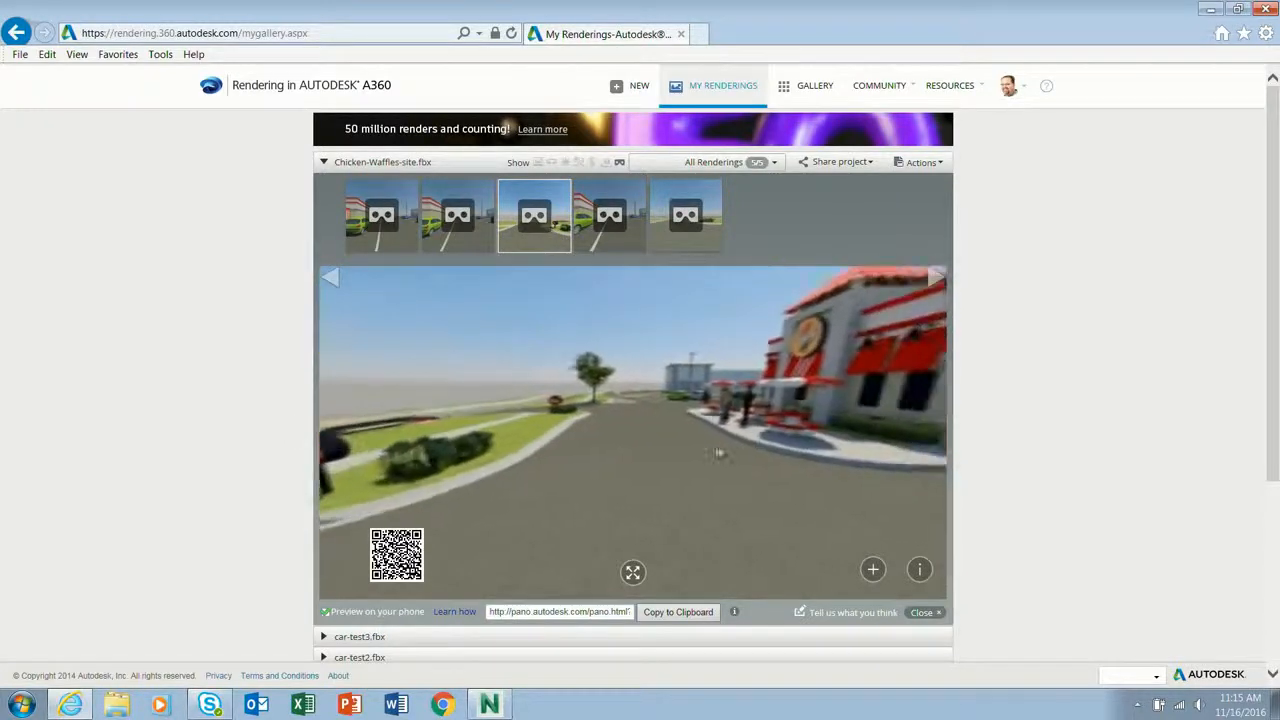
left_click_drag(616, 458, 683, 460)
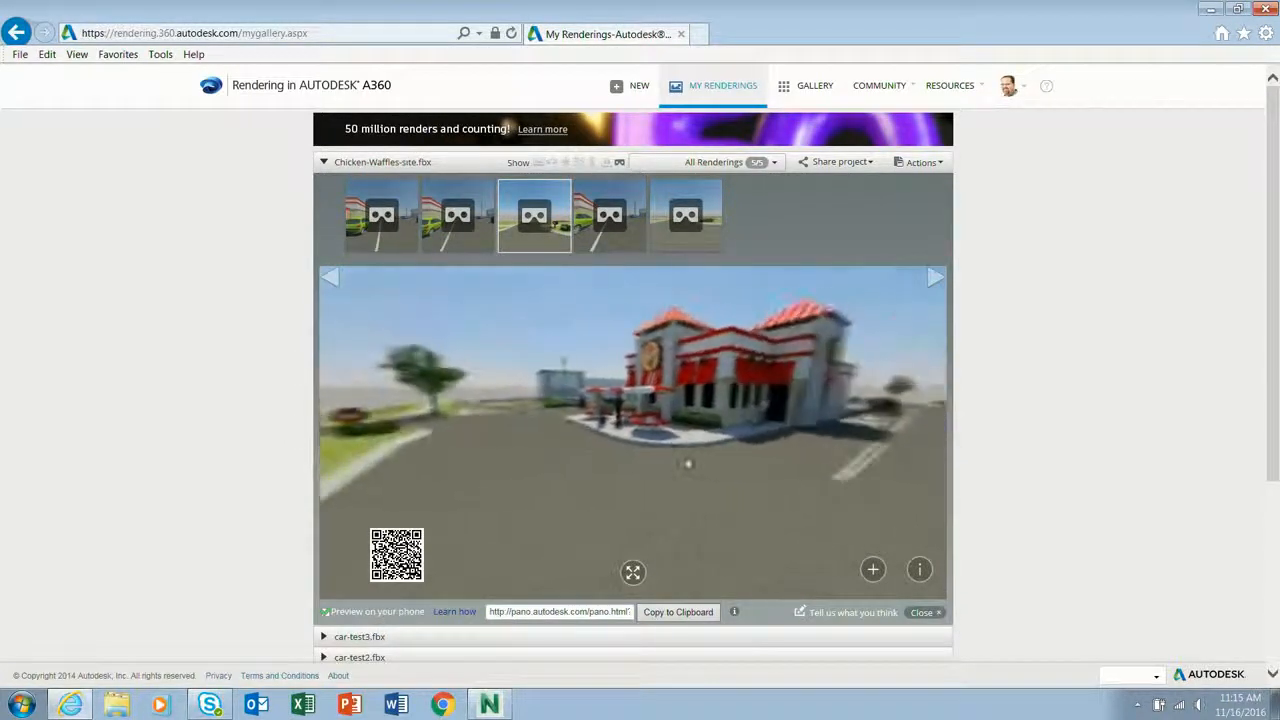